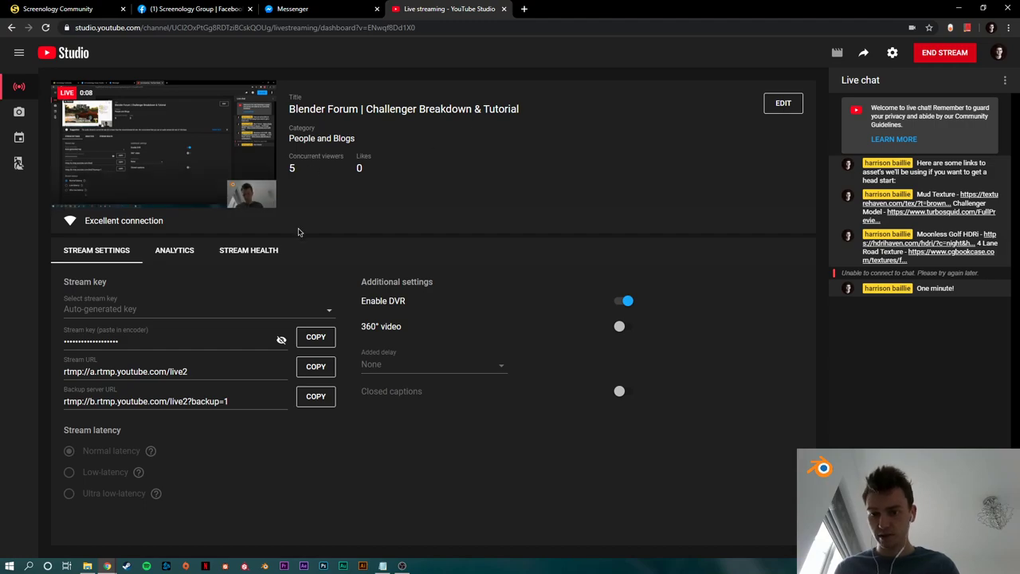
Step: Check the live stream's public watch page and return to the stream dashboard
key("alt+Tab")
key("Tab")
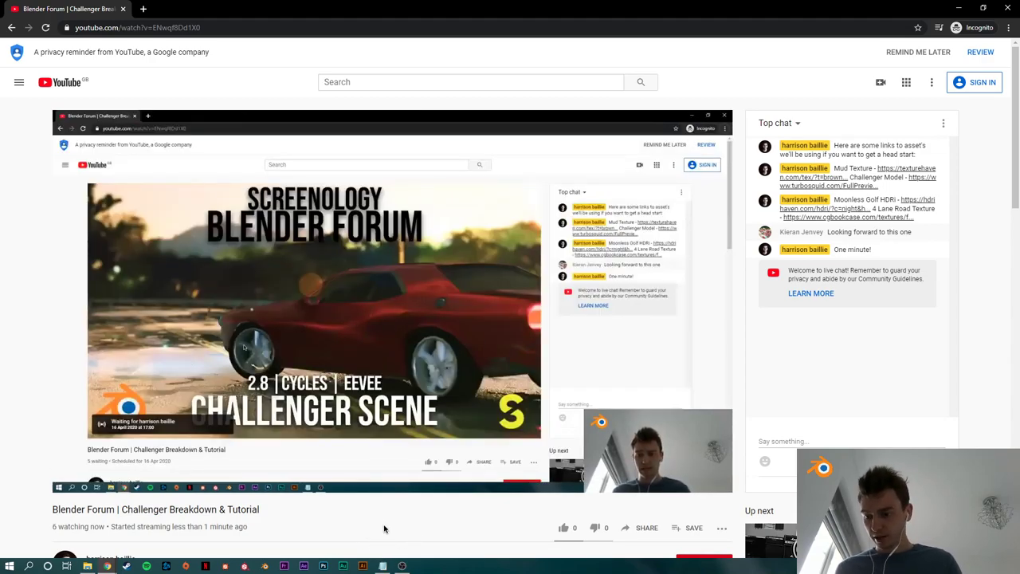
key("alt+Tab")
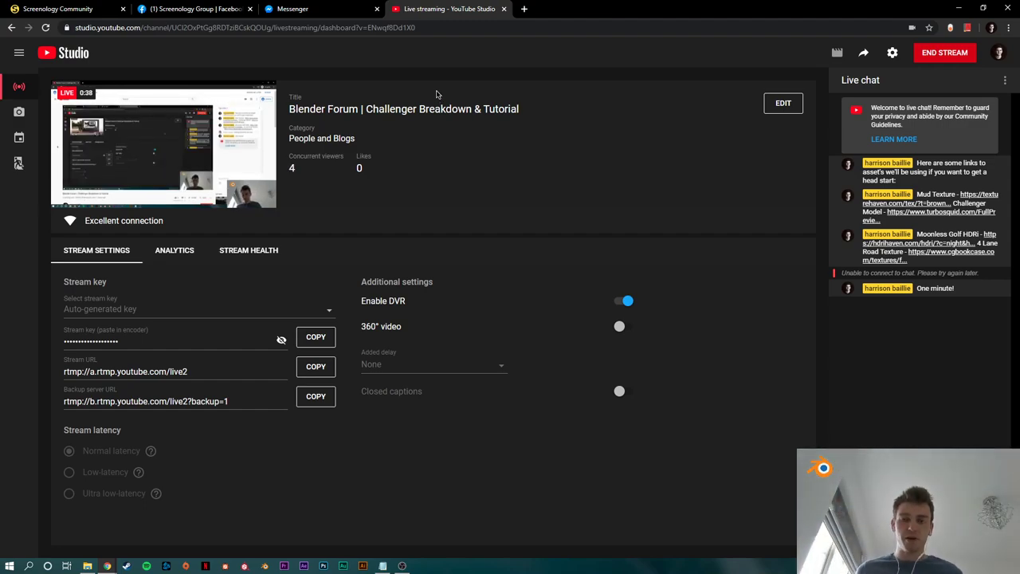
Step: Go to the desktop, open the Dodge_Stream_Scene folder and move its window nearer the middle of the desktop
key("super+d")
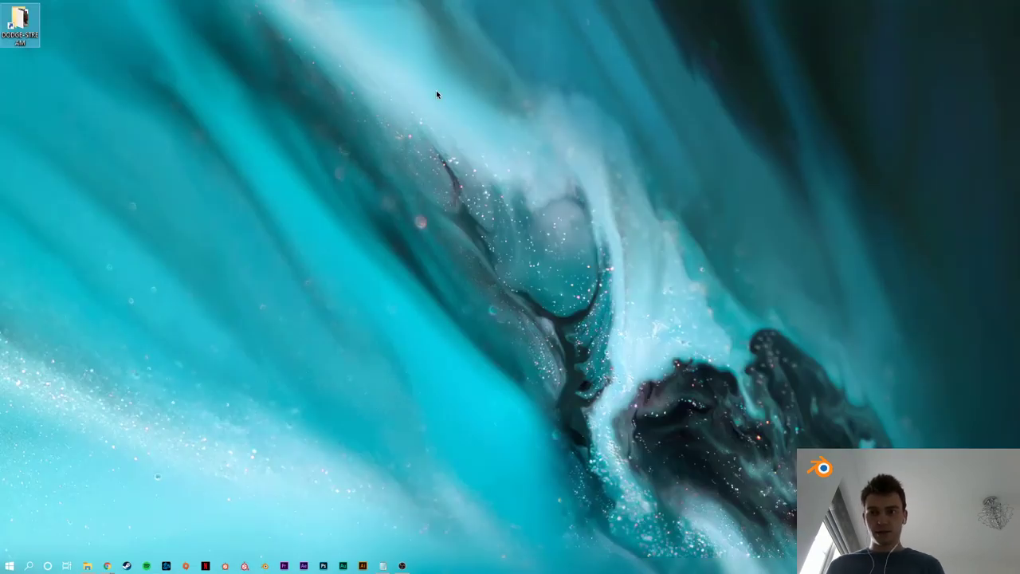
double_click(19, 24)
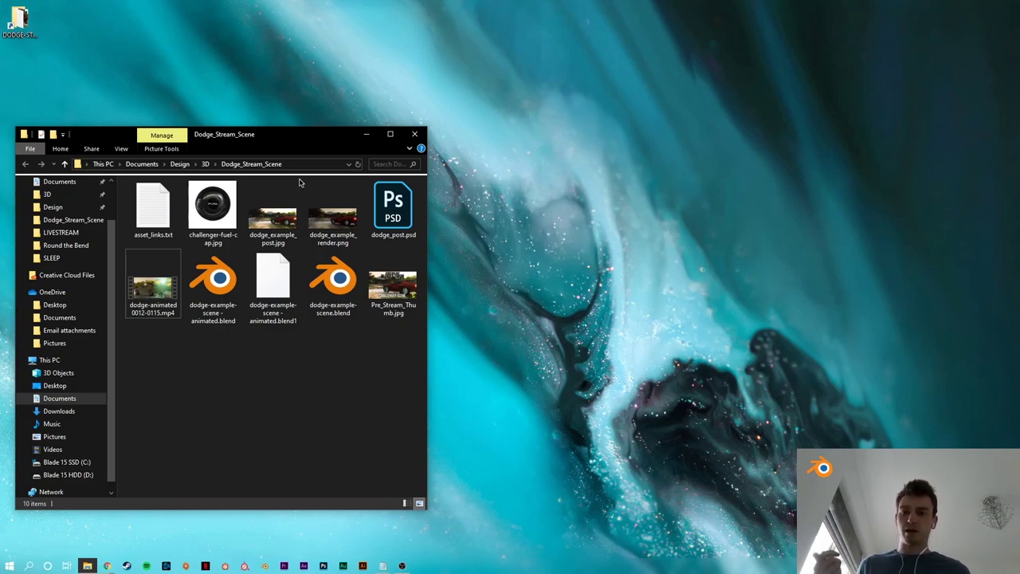
left_click_drag(268, 141, 485, 125)
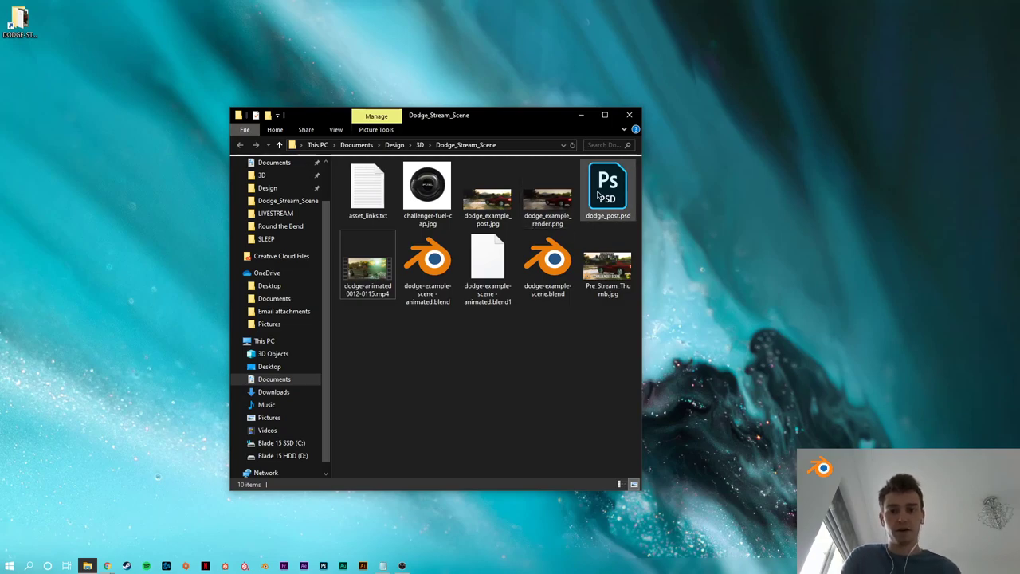
Step: View the dodge_example_post.jpg image, close it and return to the scene folder
double_click(487, 199)
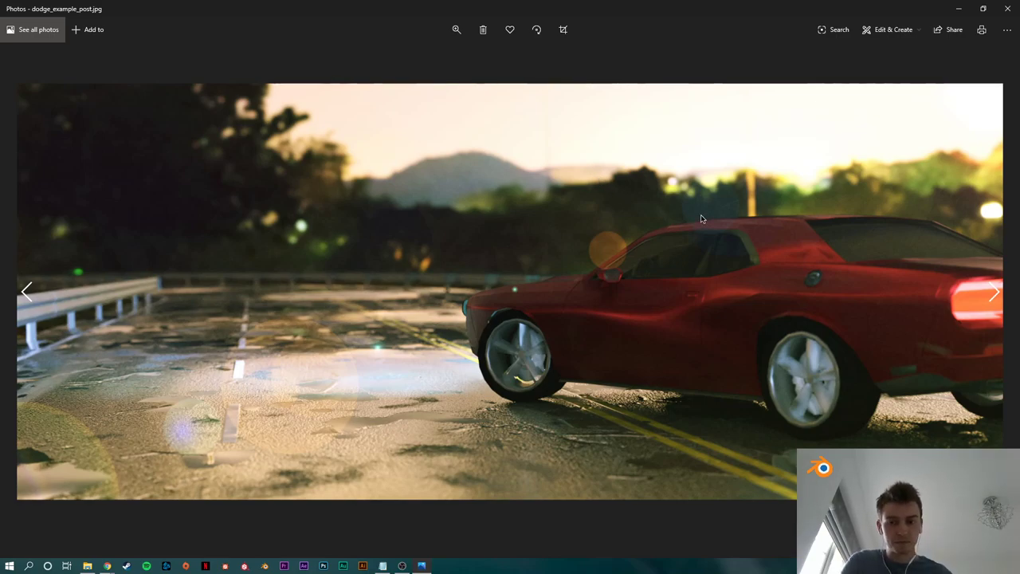
key("alt+F4")
left_click(88, 565)
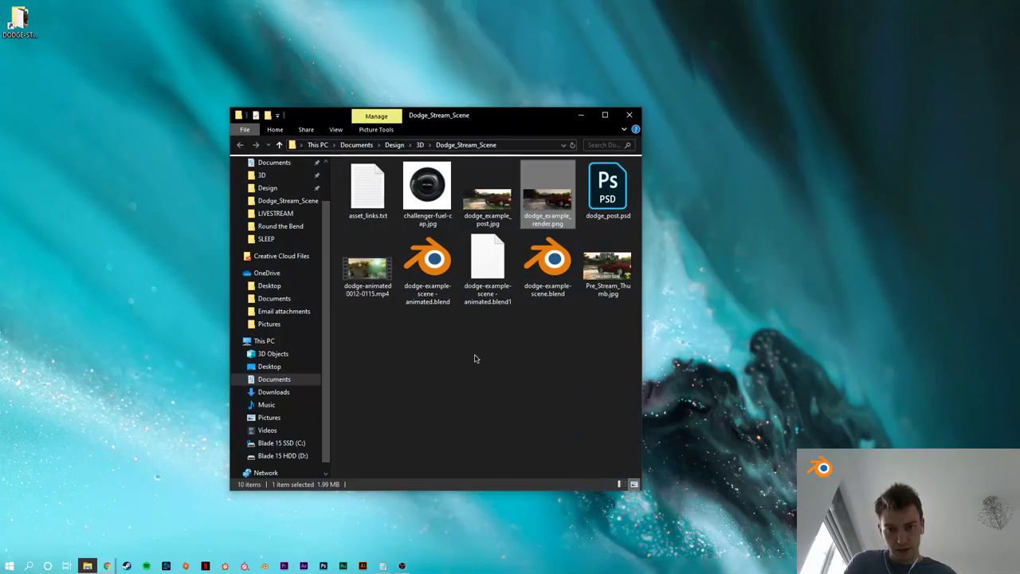
Step: Play the dodge-animated0012-0115.mp4 video, replay it and close the player
double_click(369, 266)
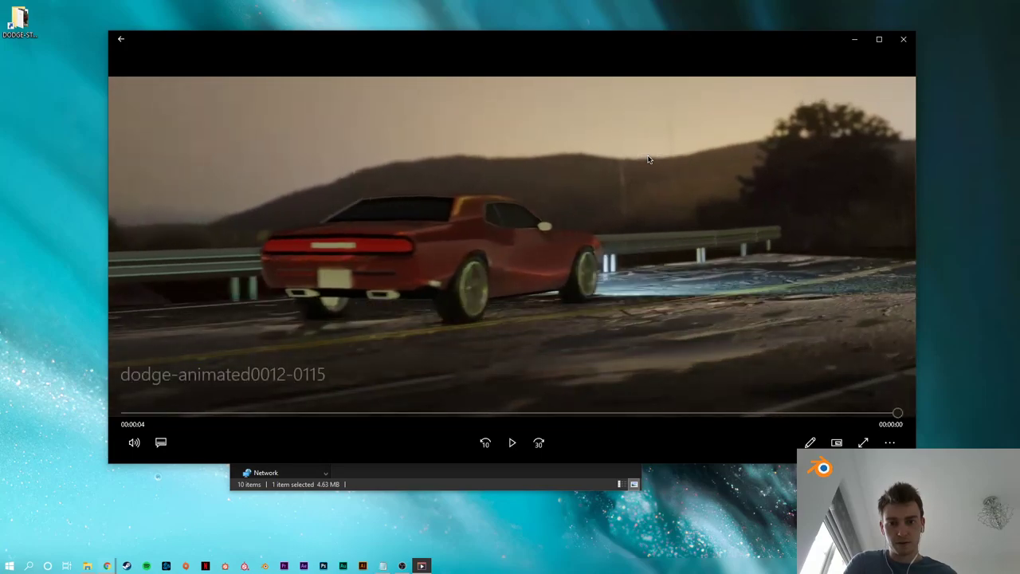
left_click(511, 443)
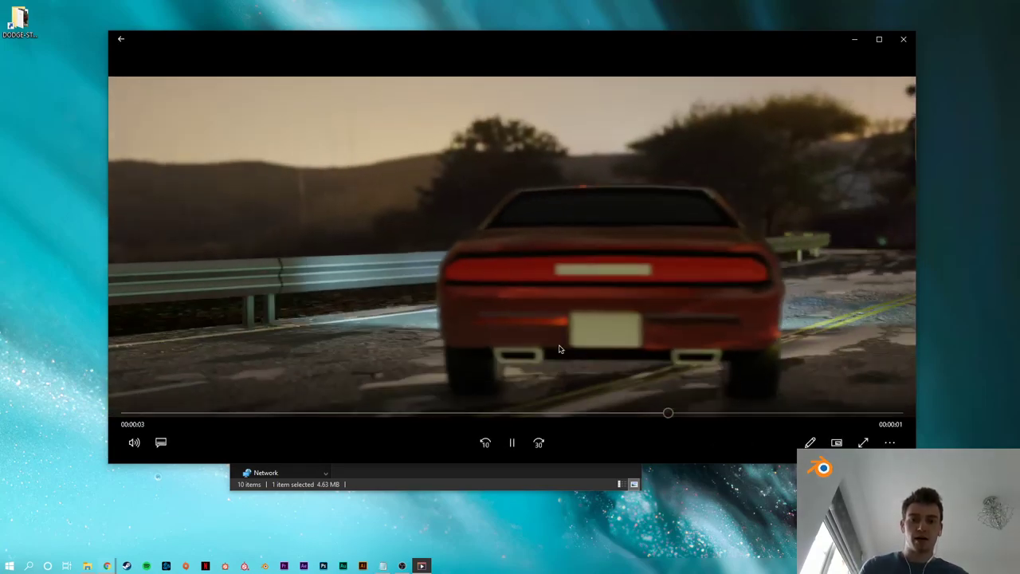
left_click(903, 39)
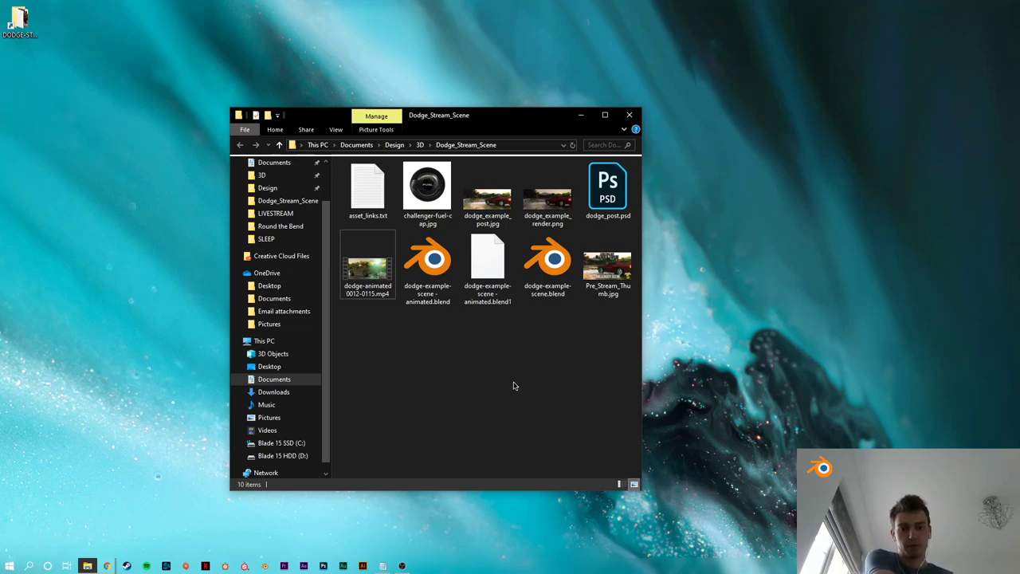
Step: Open dodge-example-scene.blend in Blender and show the whole camera frame in the Layout workspace
double_click(550, 270)
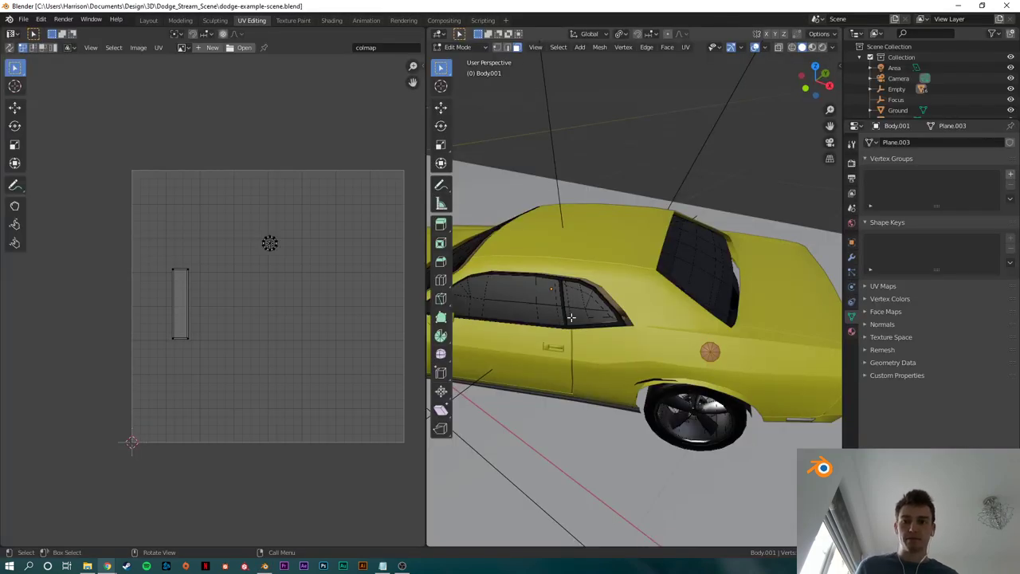
left_click(148, 20)
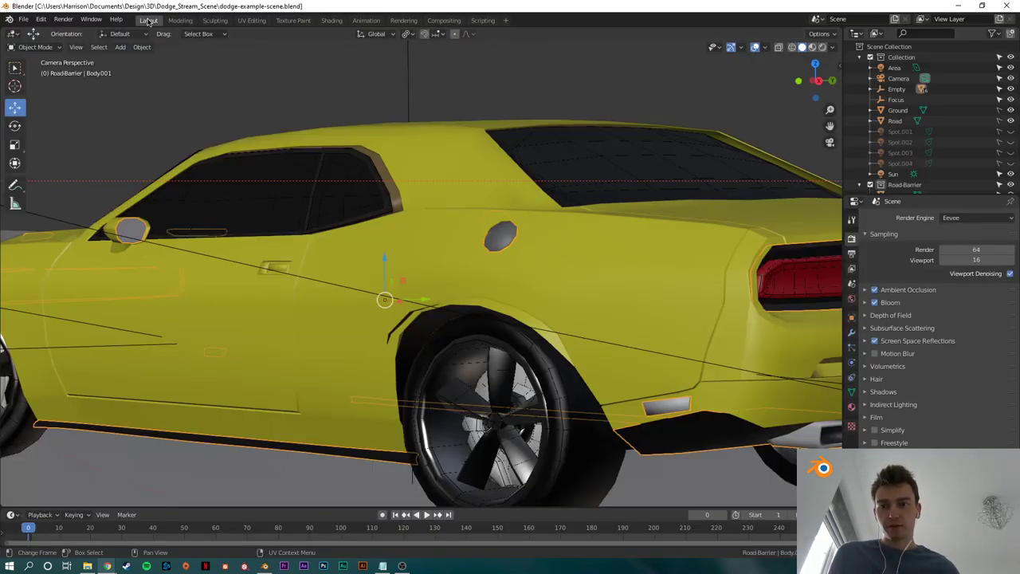
scroll(517, 271, "down", 3)
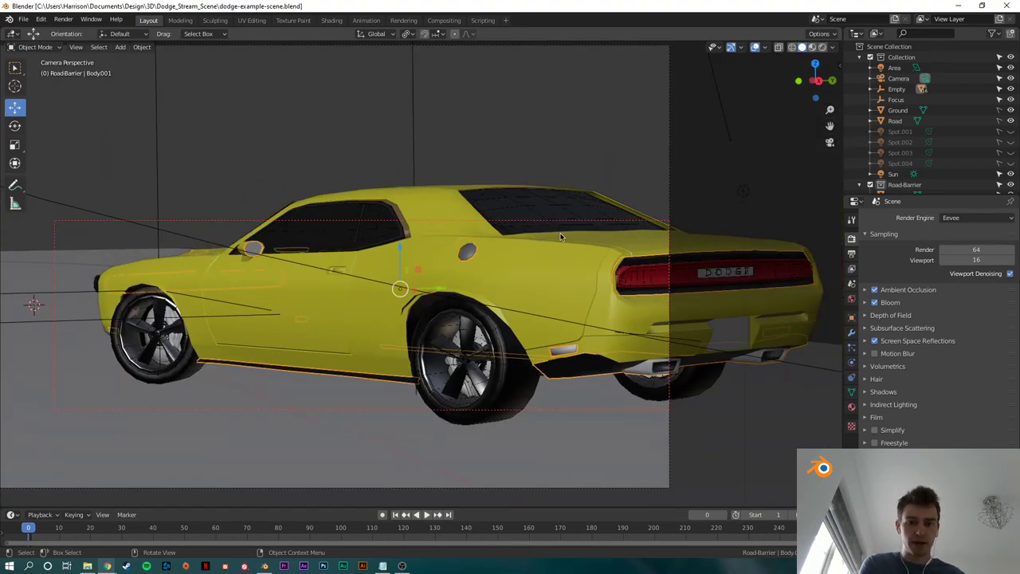
scroll(561, 237, "down", 5)
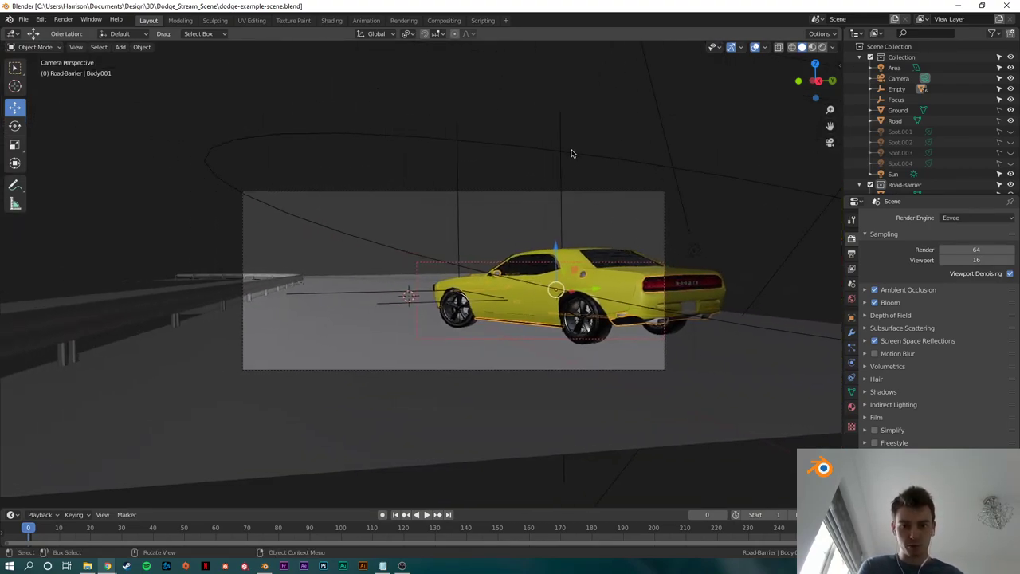
Step: Deselect all objects and collapse the Road-Barrier and Collection groups in the scene hierarchy
left_click(709, 139)
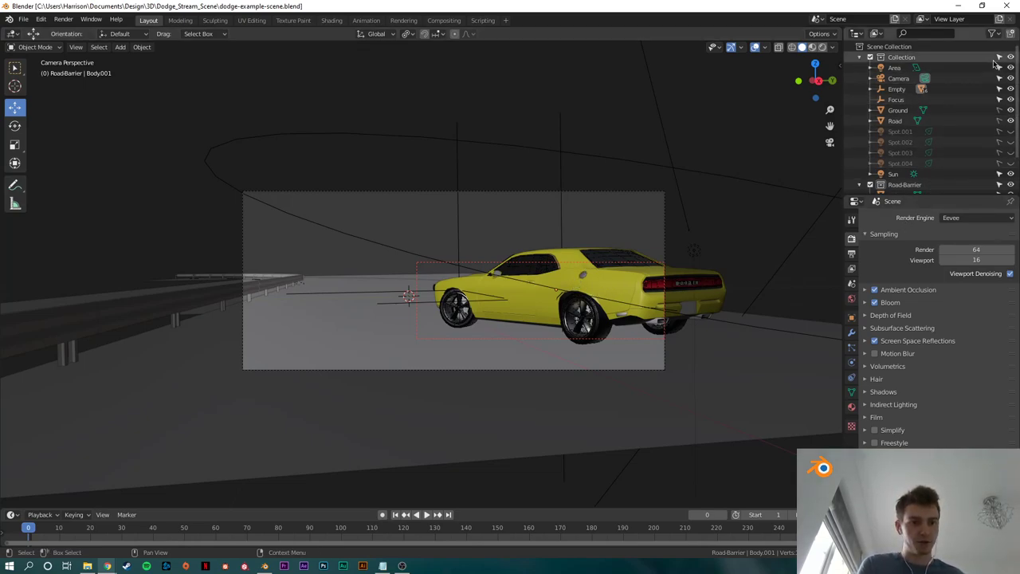
left_click(859, 184)
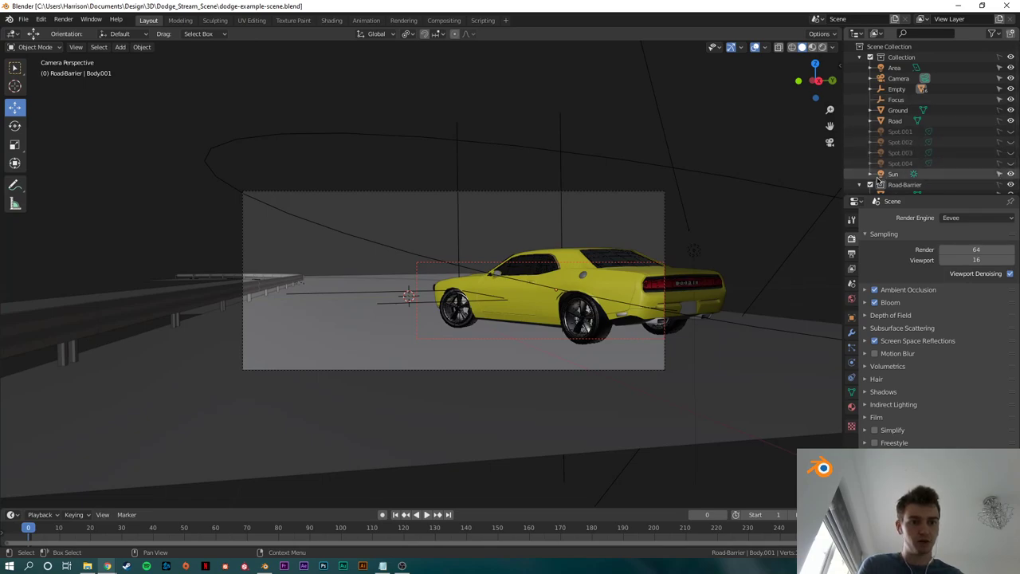
left_click(860, 56)
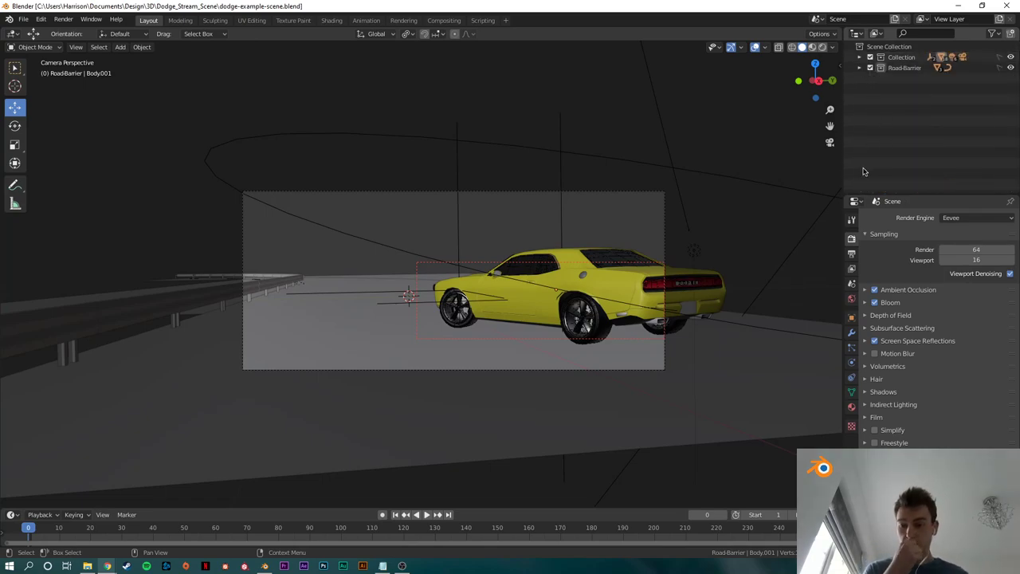
Step: Examine how the car, camera and lights are arranged on the road, and return to the camera view
scroll(640, 296, "up", 3)
scroll(640, 296, "down", 1)
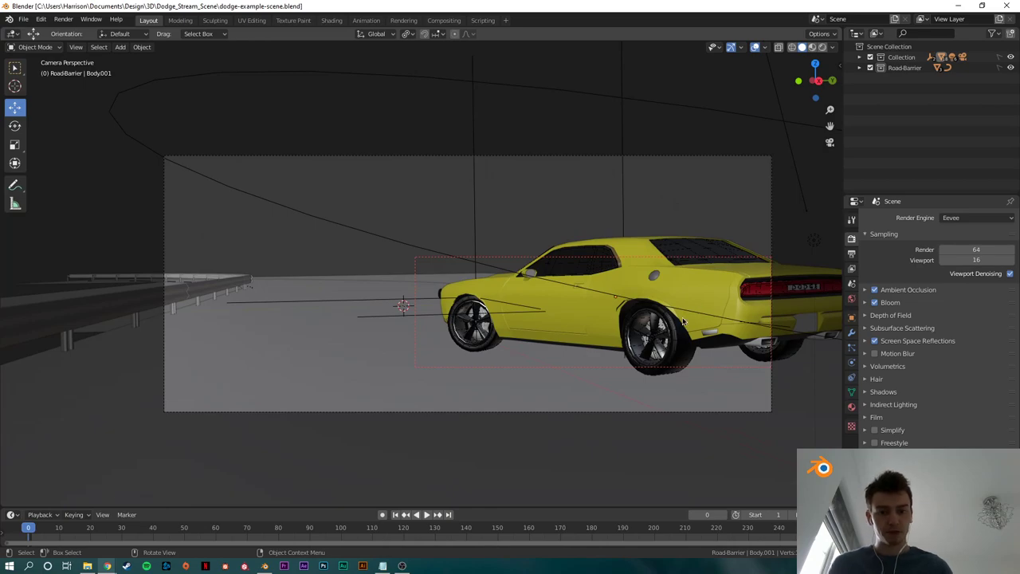
scroll(665, 319, "up", 1)
middle_click_drag(663, 319, 534, 305)
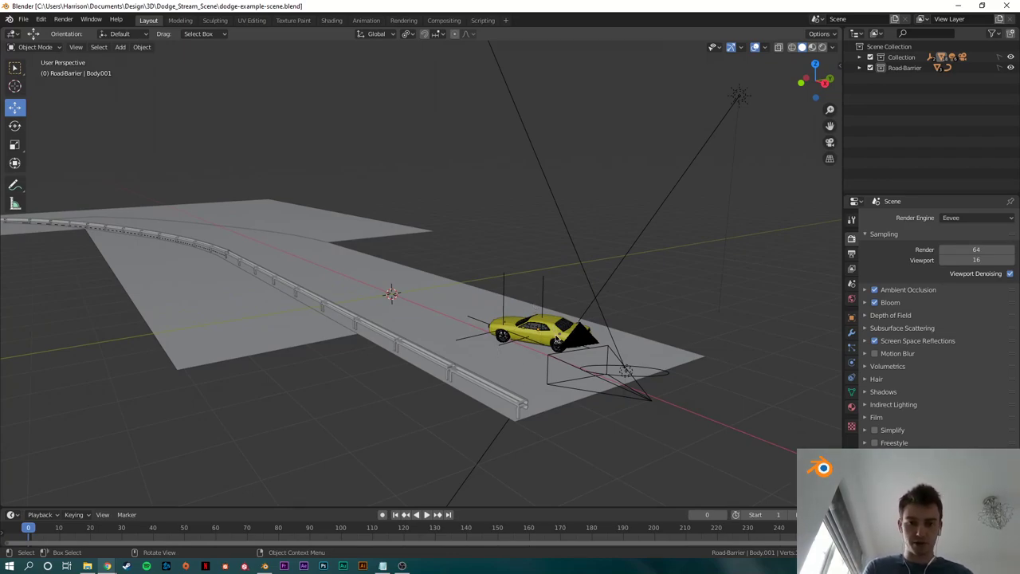
scroll(557, 339, "up", 5)
middle_click_drag(557, 338, 505, 323)
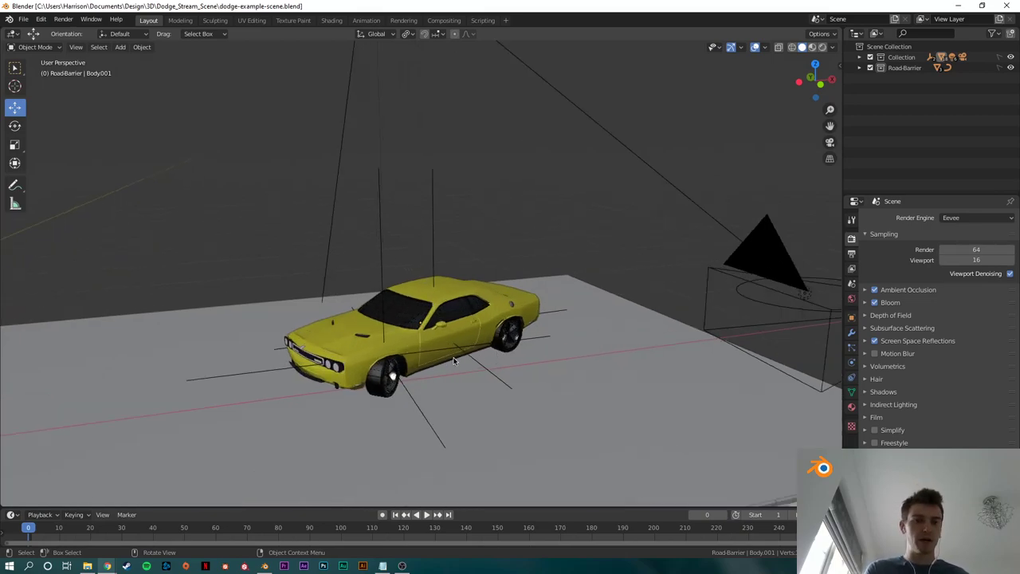
scroll(665, 341, "down", 3)
scroll(733, 311, "down", 1)
middle_click_drag(703, 319, 612, 312)
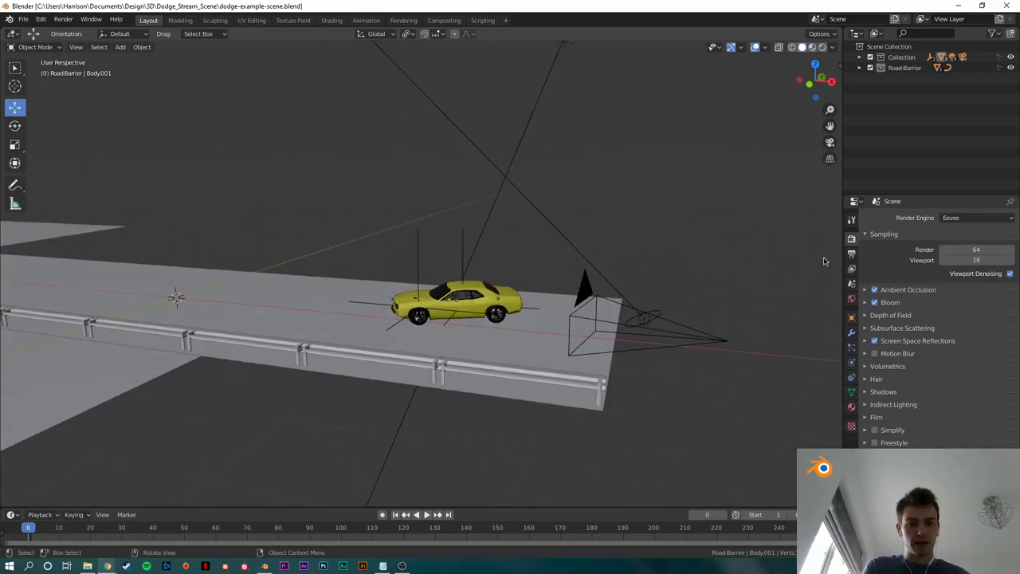
left_click(851, 219)
left_click(830, 142)
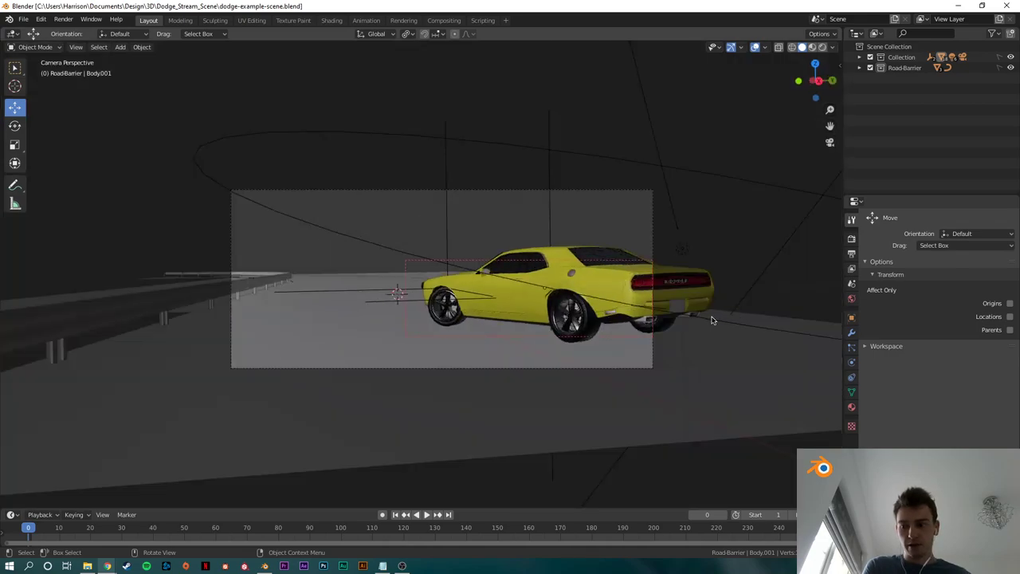
Step: Examine the guardrail, the curved road and the ground planes surrounding the car
middle_click_drag(689, 318, 654, 263)
scroll(528, 248, "up", 3)
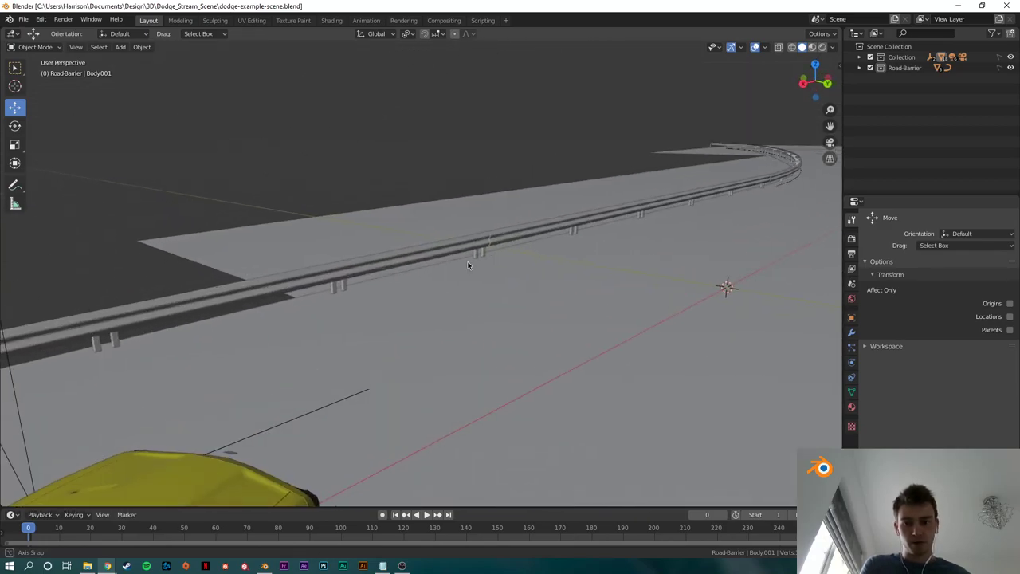
middle_click_drag(389, 324, 402, 307)
middle_click_drag(358, 331, 333, 350)
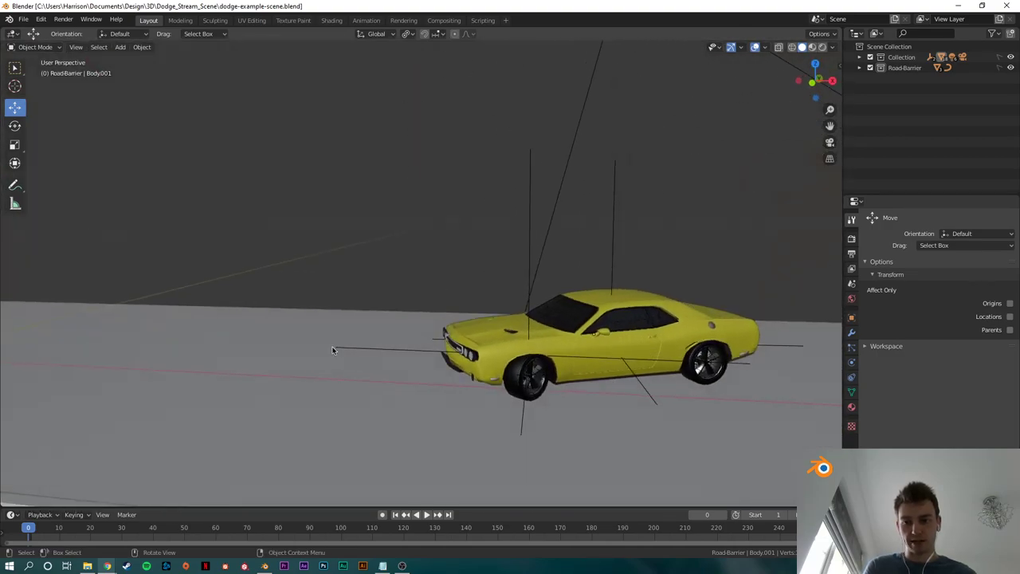
scroll(334, 350, "down", 5)
middle_click_drag(538, 376, 441, 414)
middle_click_drag(306, 260, 490, 303, "shift")
middle_click_drag(612, 320, 494, 331, "shift")
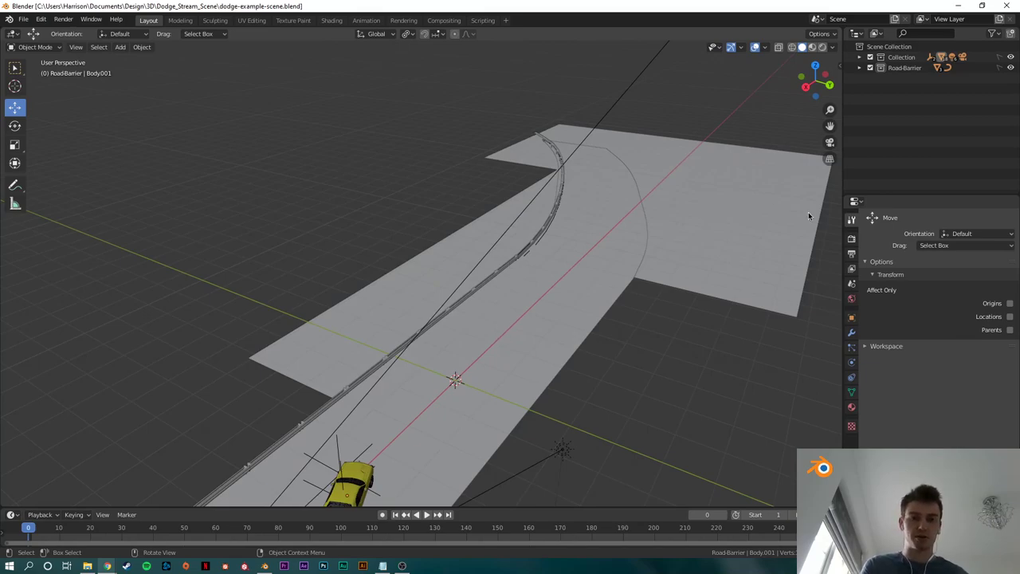
middle_click_drag(588, 241, 575, 218, "shift")
scroll(597, 237, "up", 1)
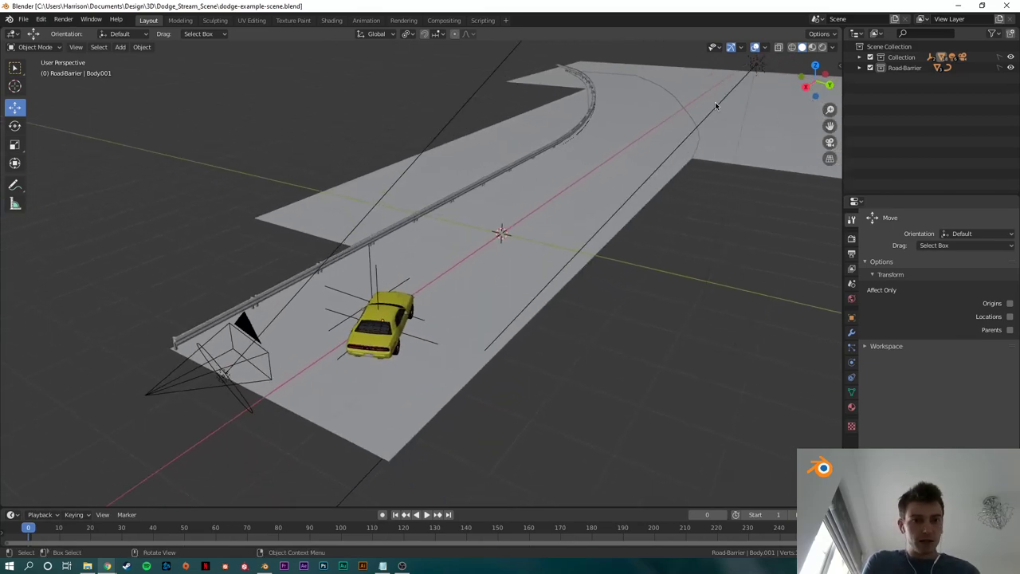
Step: Change the viewport shading to Material Preview and on to Rendered, examining the road and ground textures
left_click(812, 47)
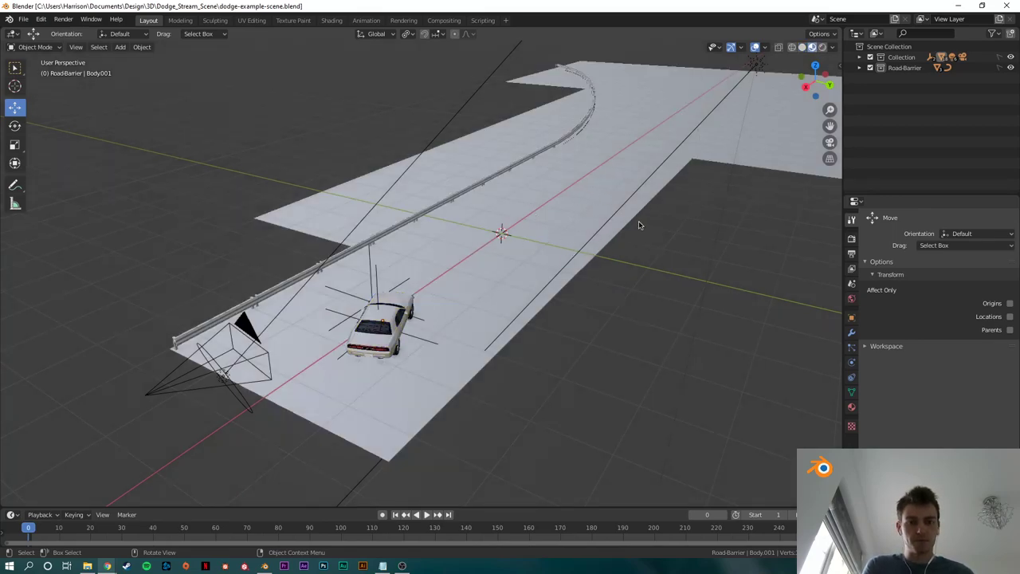
middle_click_drag(644, 229, 526, 287)
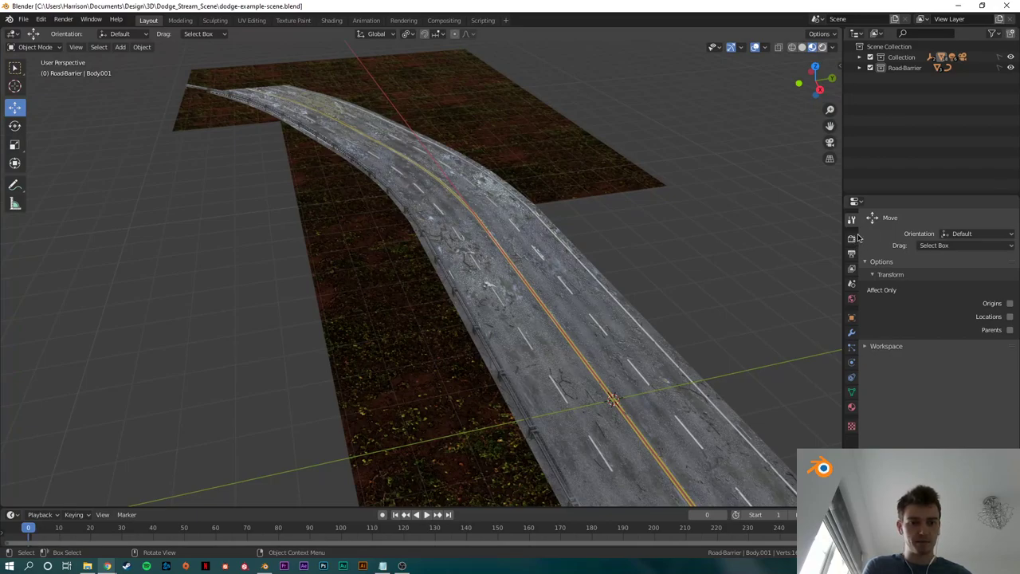
left_click_drag(859, 238, 680, 230)
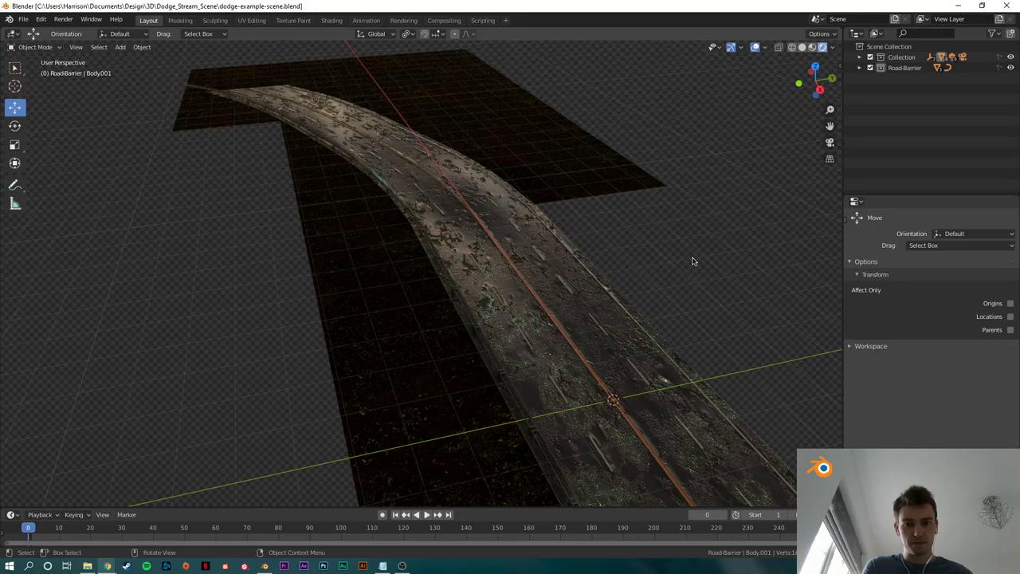
scroll(693, 262, "down", 5)
middle_click_drag(690, 266, 661, 264)
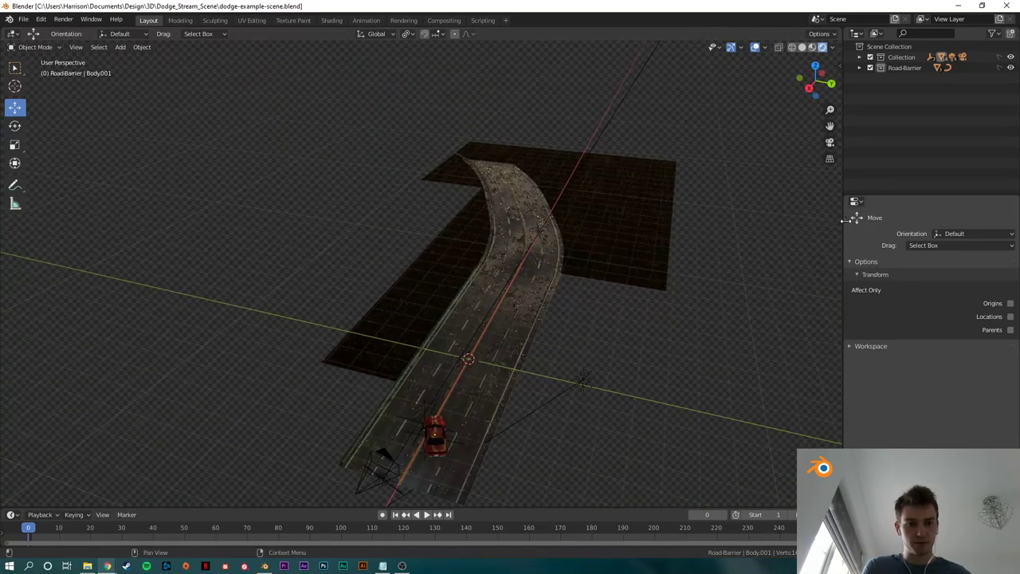
left_click_drag(851, 220, 869, 221)
Step: Set the render engine to Cycles
scroll(598, 255, "up", 5)
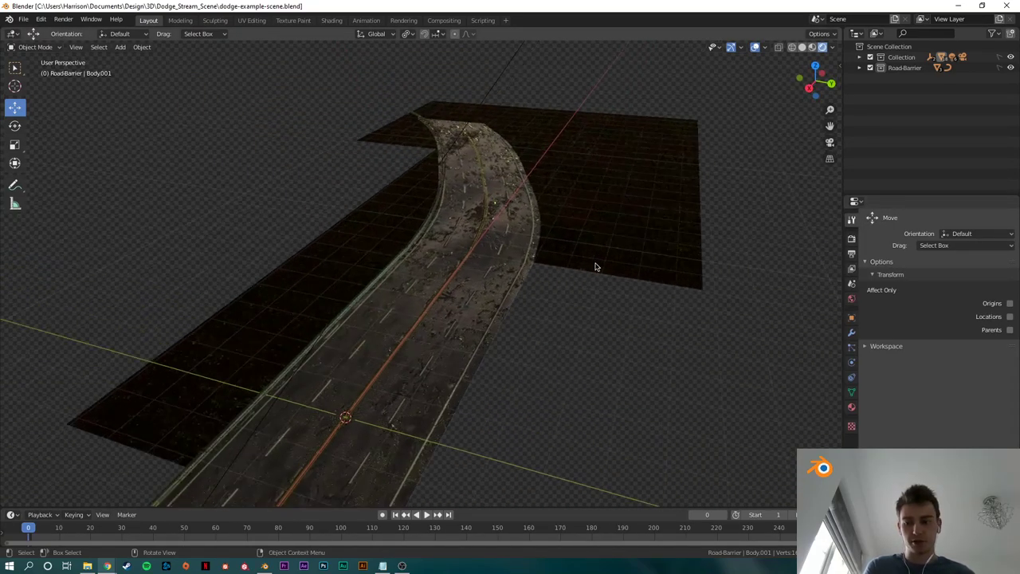
scroll(595, 266, "up", 2)
middle_click_drag(583, 285, 645, 231)
left_click(851, 240)
left_click(956, 219)
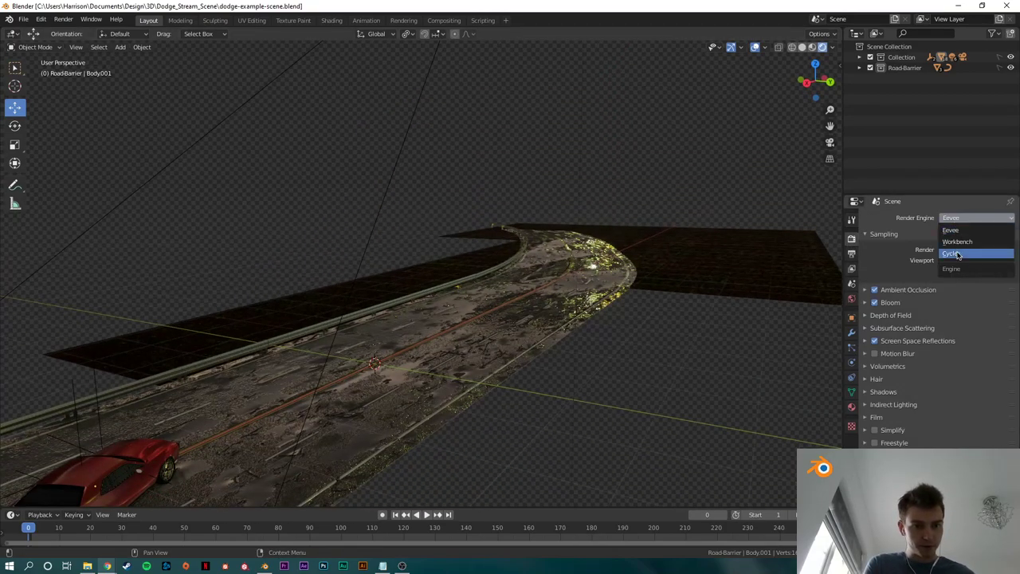
Step: View the scene through the camera and clear the render region
mouse_move(643, 323)
middle_mouse_down("shift")
mouse_move(722, 258)
mouse_move(703, 273)
middle_mouse_up("shift")
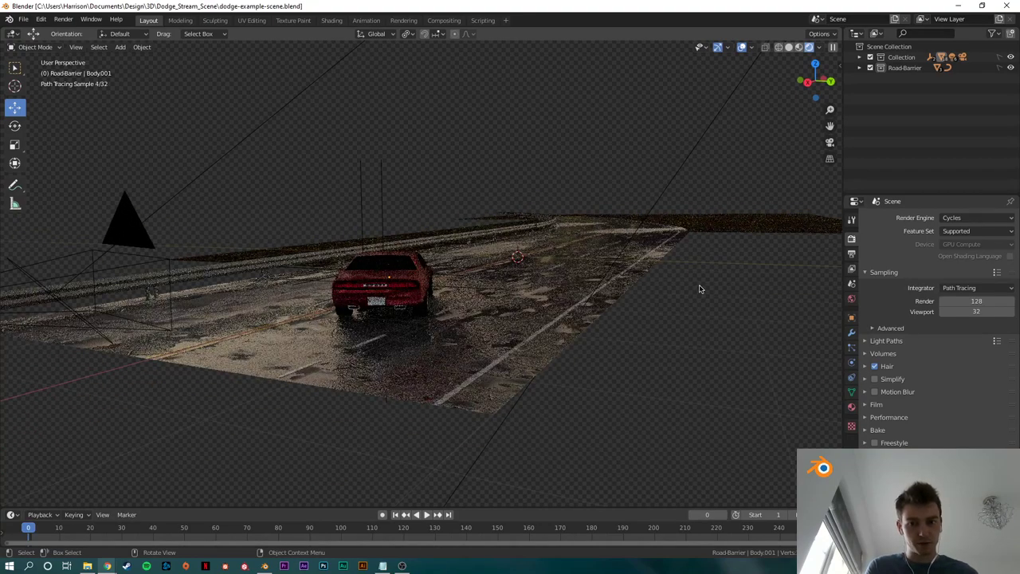
left_click(830, 142)
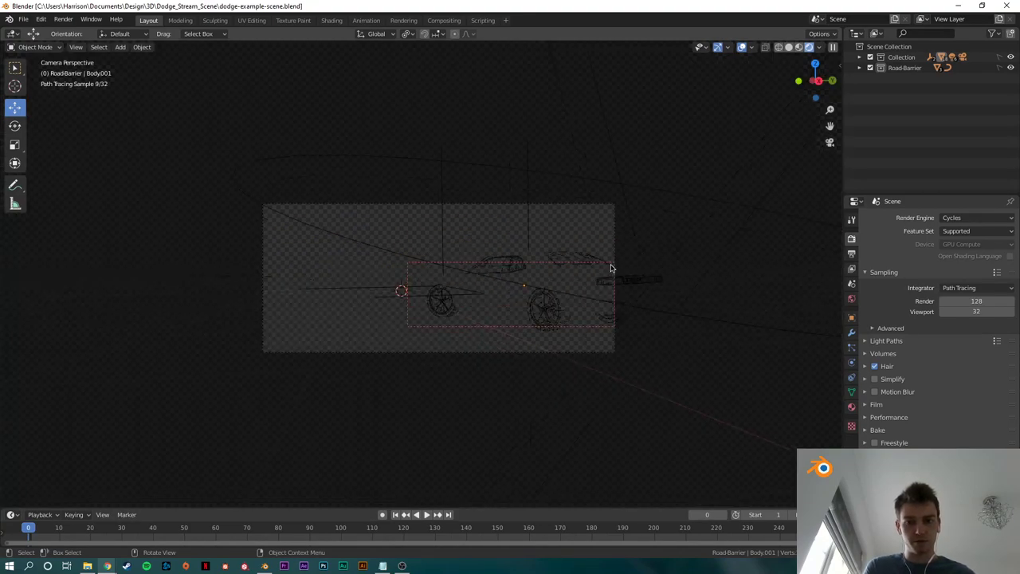
key("ctrl+alt+b")
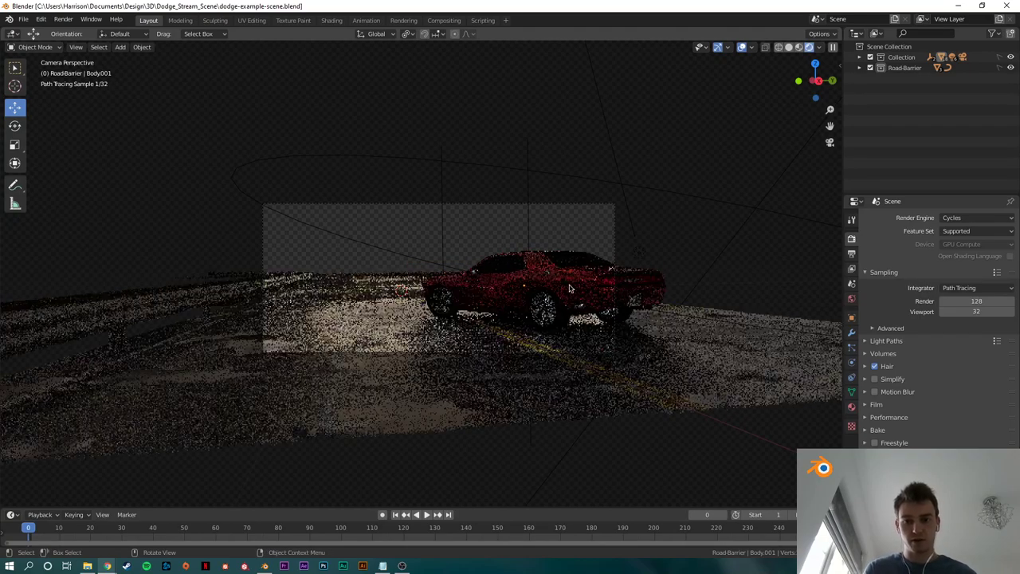
Step: Start a new General file, discarding the unsaved changes to the example scene
scroll(571, 283, "up", 3)
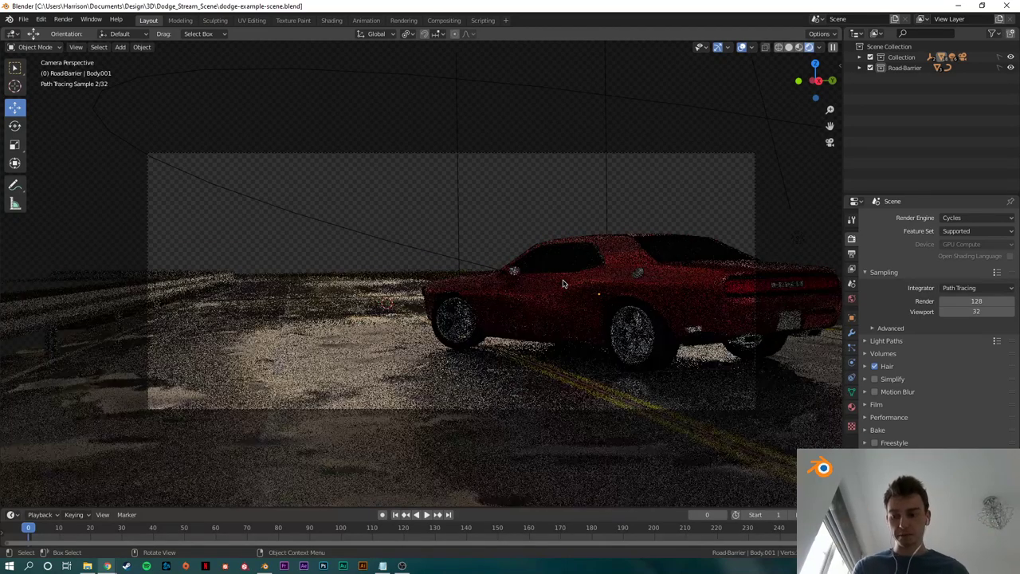
middle_click_drag(591, 346, 588, 338, "shift")
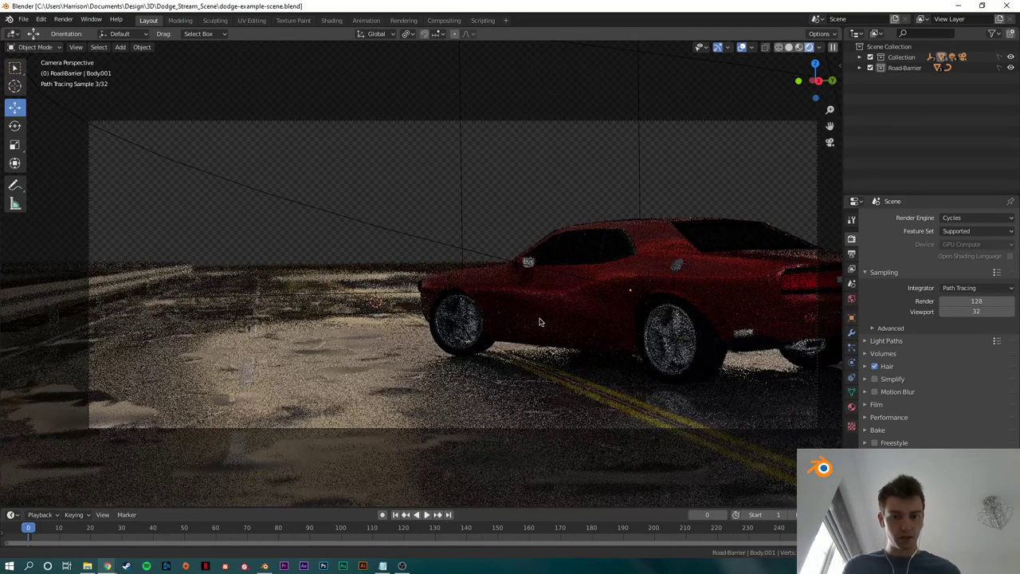
middle_click_drag(585, 333, 558, 337, "shift")
key("ctrl+n")
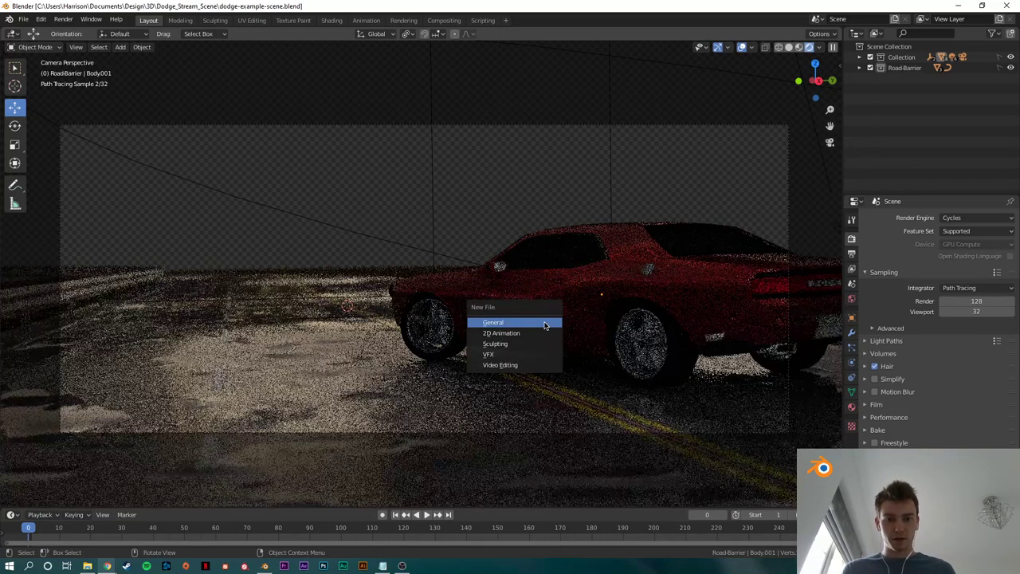
left_click(545, 324)
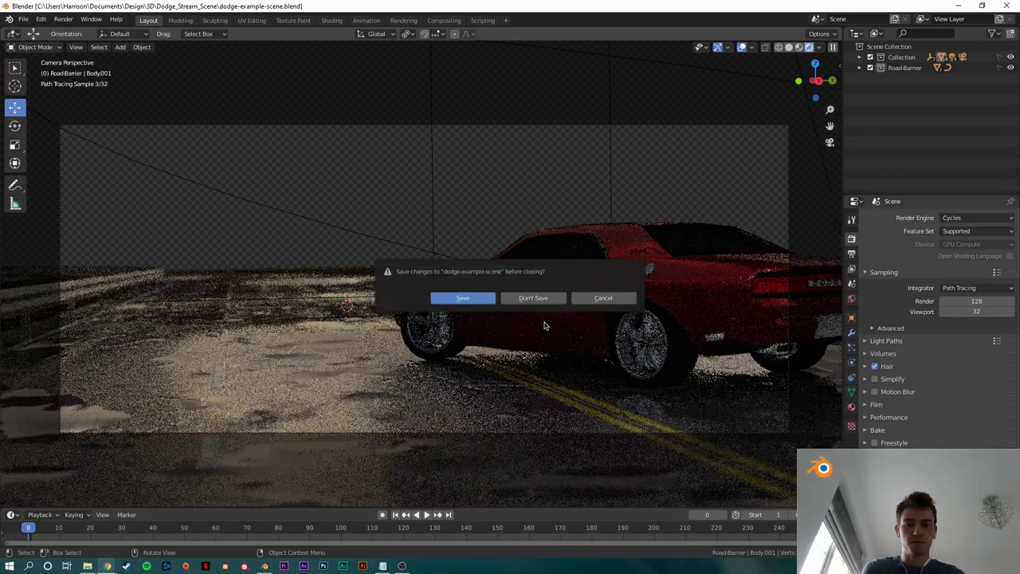
key("d")
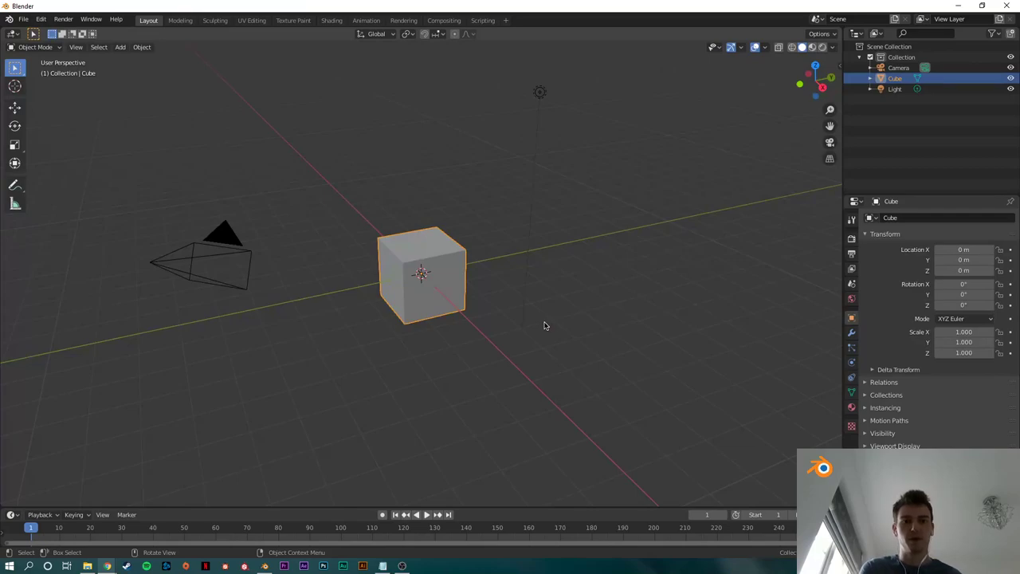
Step: Delete all default objects: the camera, the cube and the light
scroll(560, 303, "down", 1)
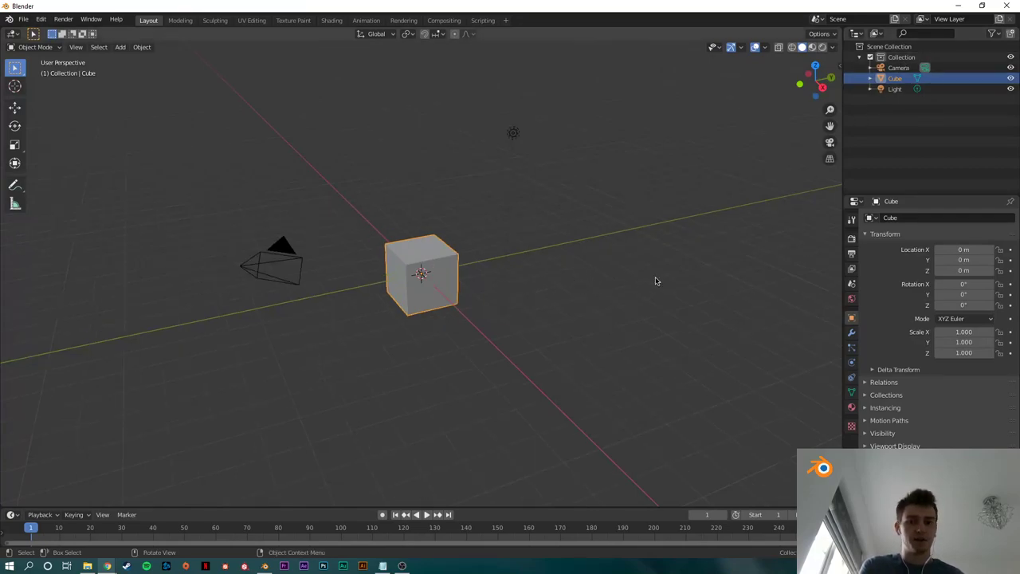
scroll(606, 243, "up", 1)
middle_click_drag(592, 240, 620, 255, "shift")
left_click(681, 271)
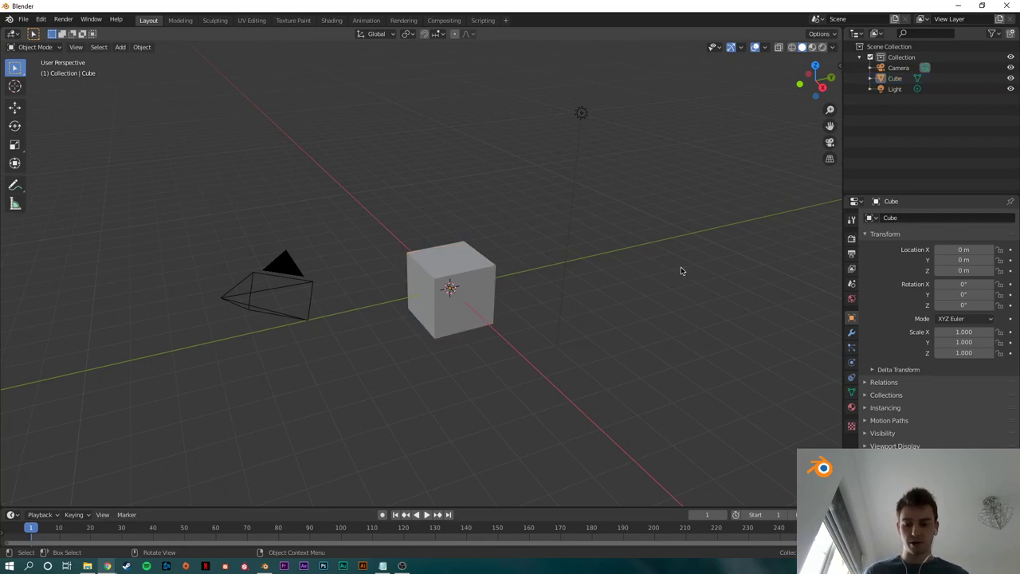
key("a")
key("x")
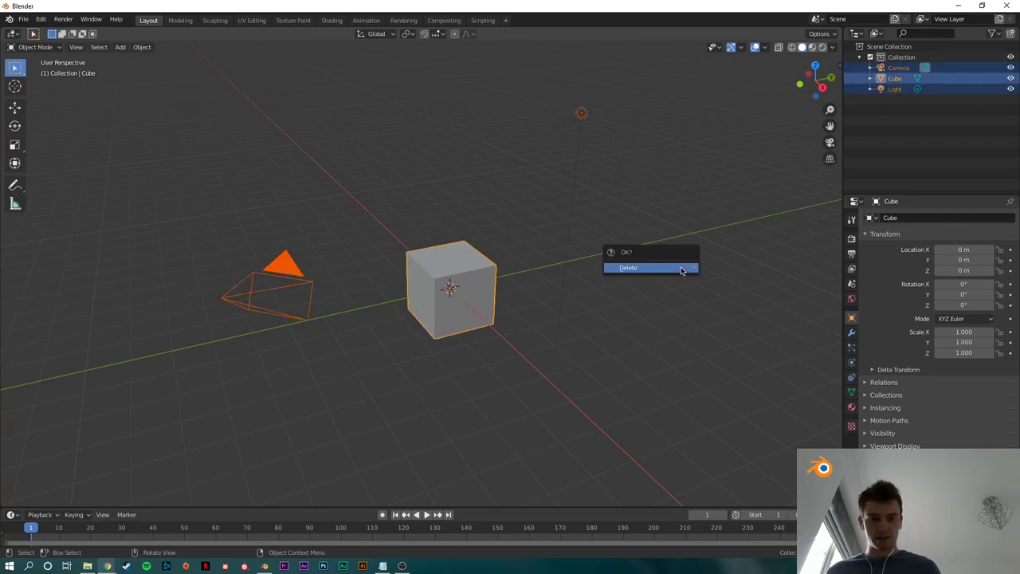
left_click(681, 271)
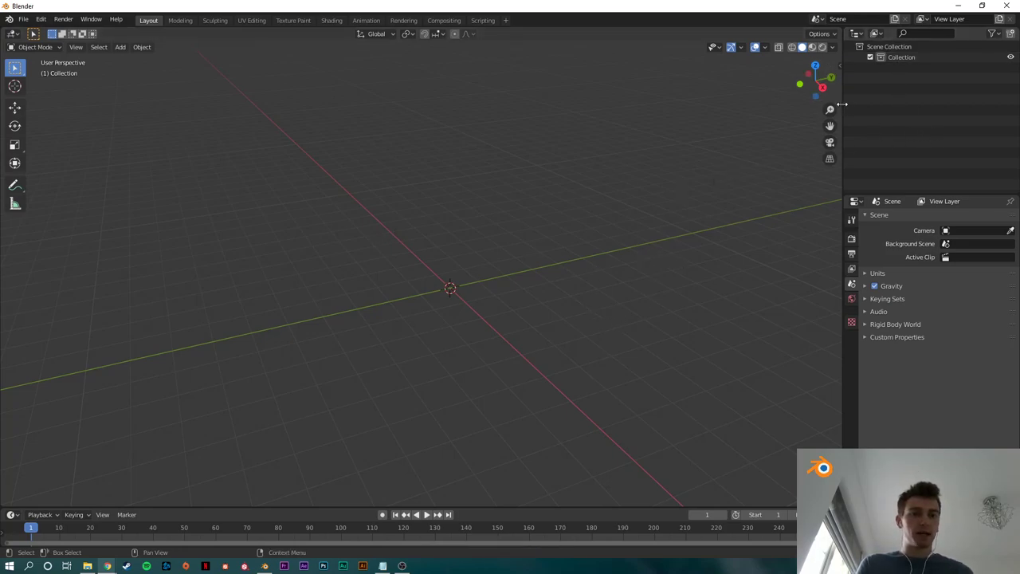
Step: Rename the default collection as Scene
double_click(903, 57)
type("Scen")
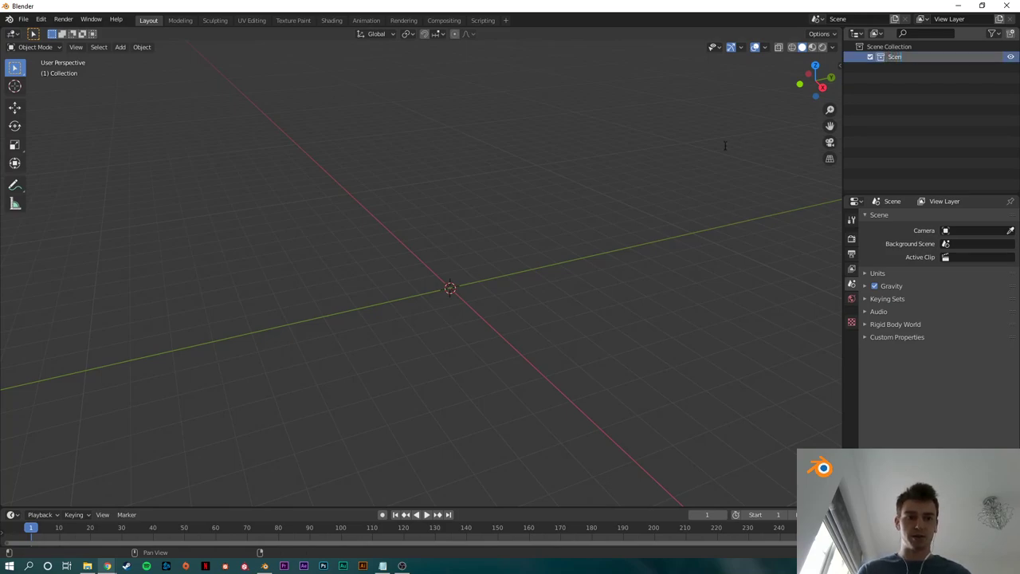
type("e")
key("Return")
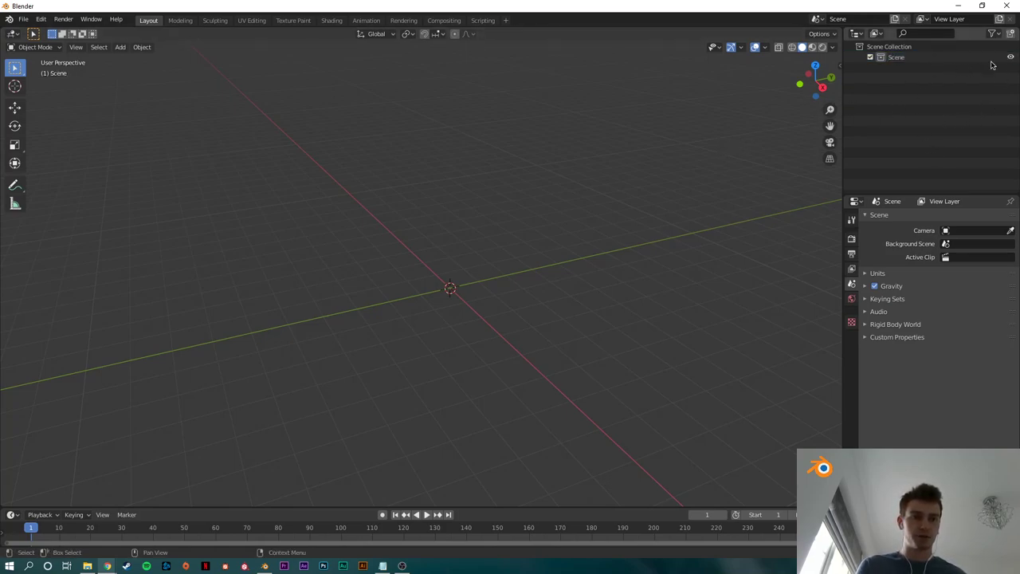
Step: Show the selectability restriction toggle in the Outliner, and resize the editors for a shorter timeline and a wider Outliner and Properties area
left_click(993, 33)
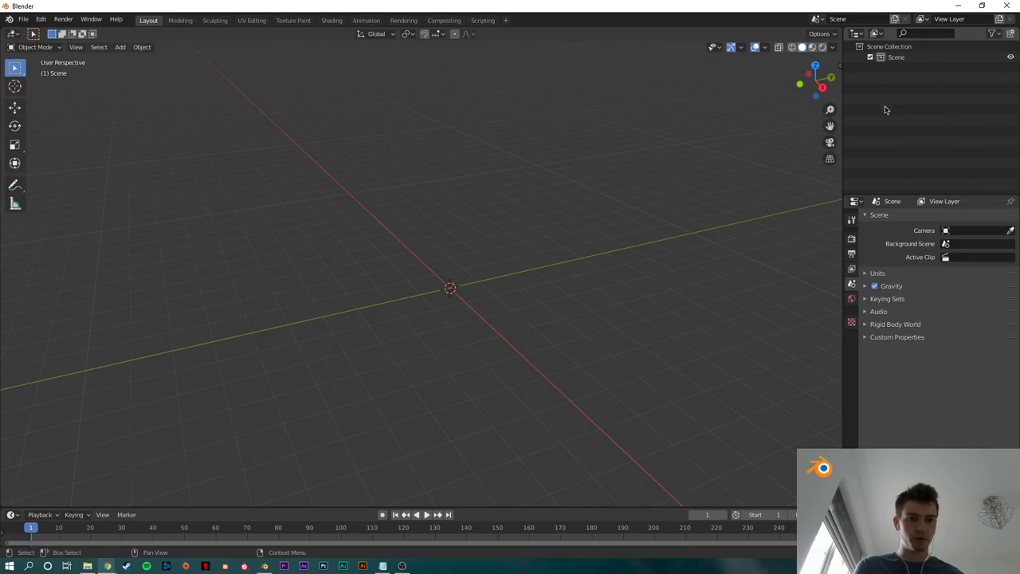
left_click(992, 33)
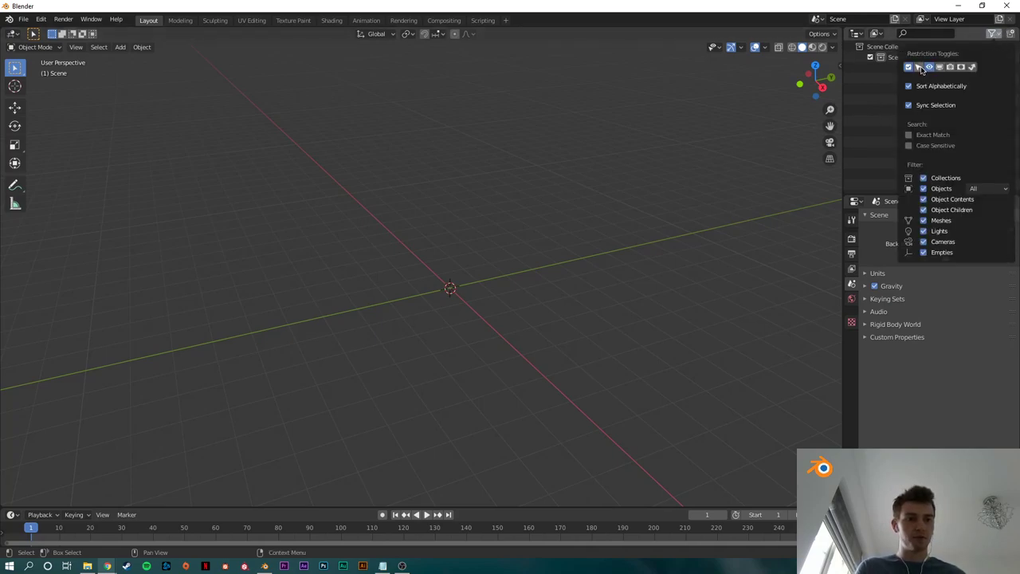
left_click(921, 68)
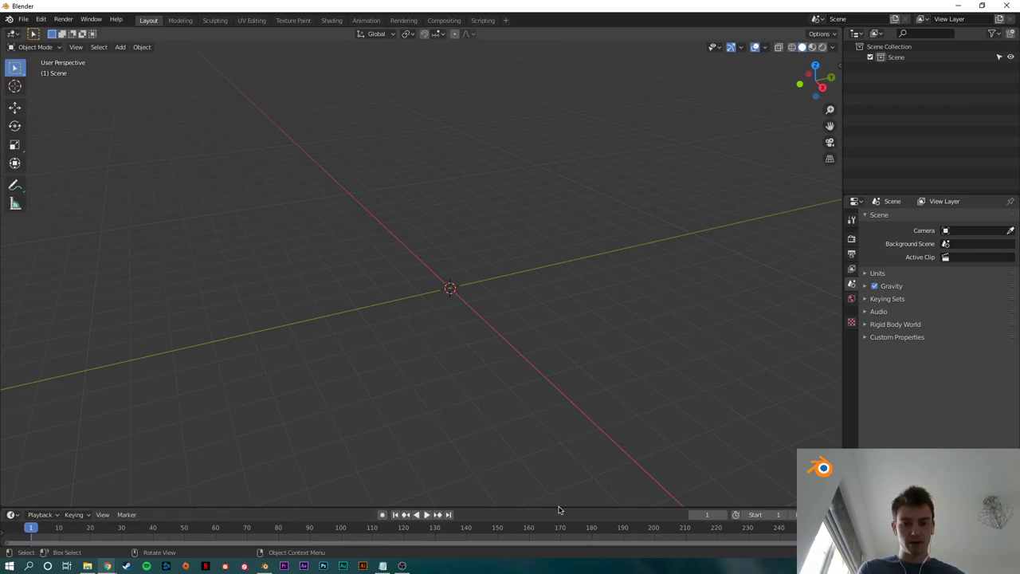
left_click_drag(557, 510, 557, 512)
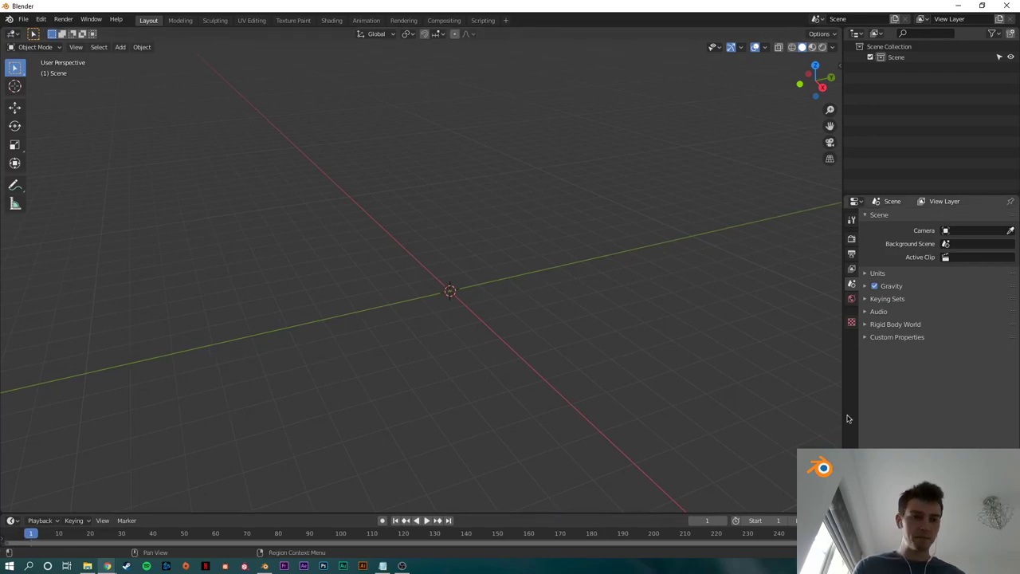
left_click_drag(842, 387, 824, 387)
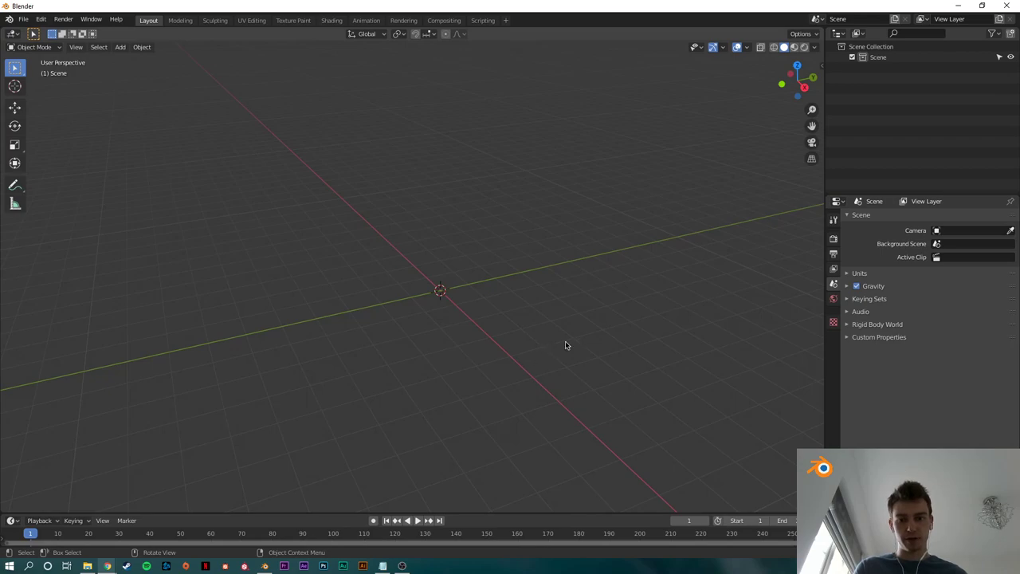
scroll(556, 353, "down", 2)
middle_click_drag(549, 327, 531, 295)
key("shift+a")
mouse_move(524, 303)
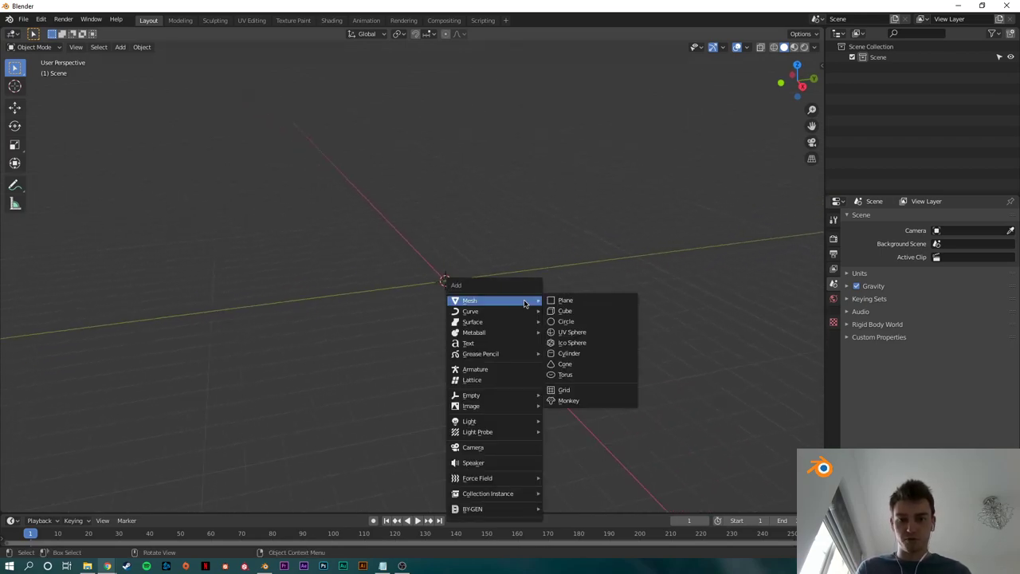
left_click(559, 299)
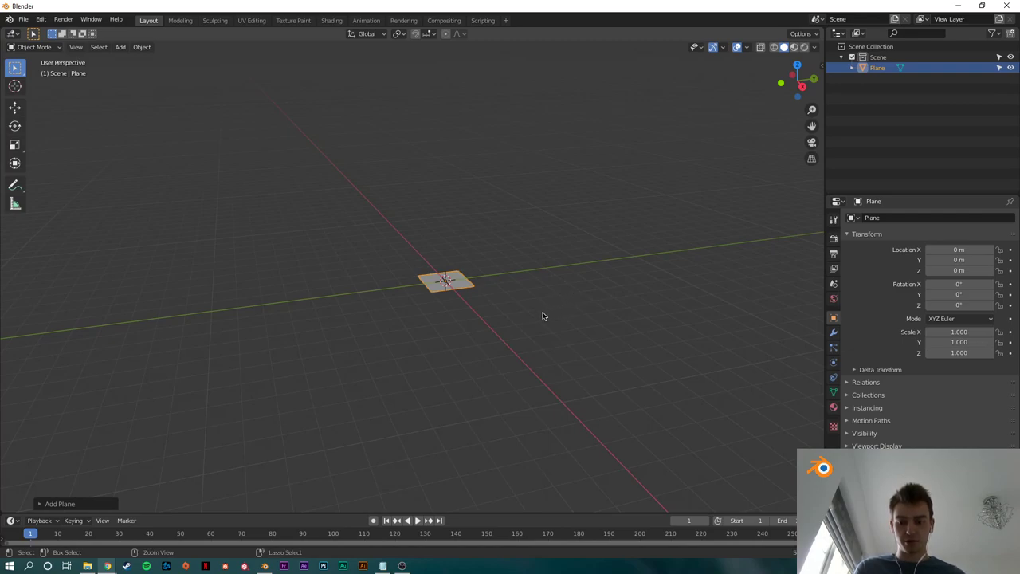
key("Delete")
Step: Add a mesh plane at the world origin
middle_click_drag(510, 303, 478, 298)
key("shift+a")
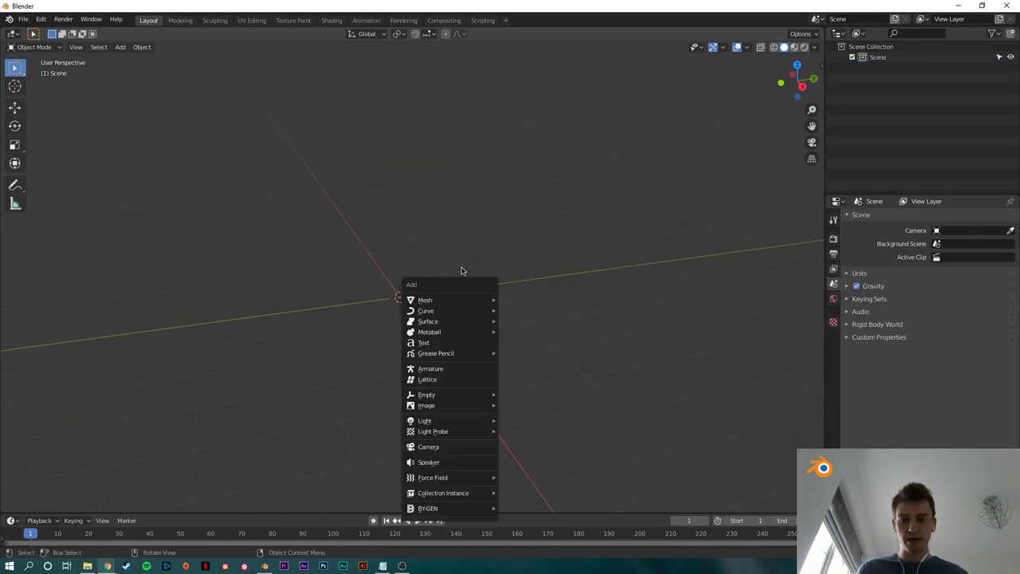
mouse_move(450, 299)
left_click(522, 300)
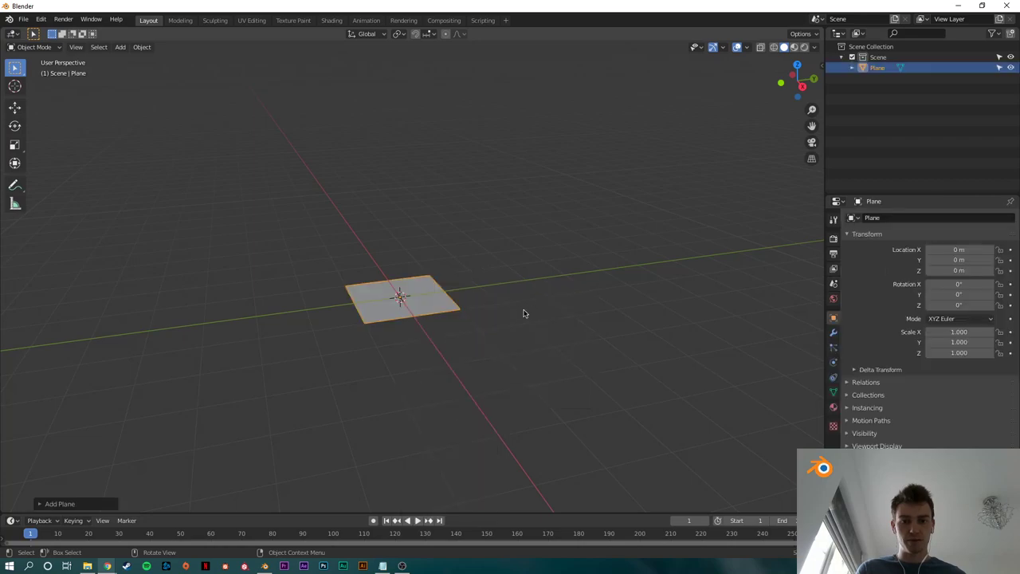
Step: Scale the plane by 2 along the Y axis and by 8 along the X axis
middle_click_drag(524, 313, 435, 324)
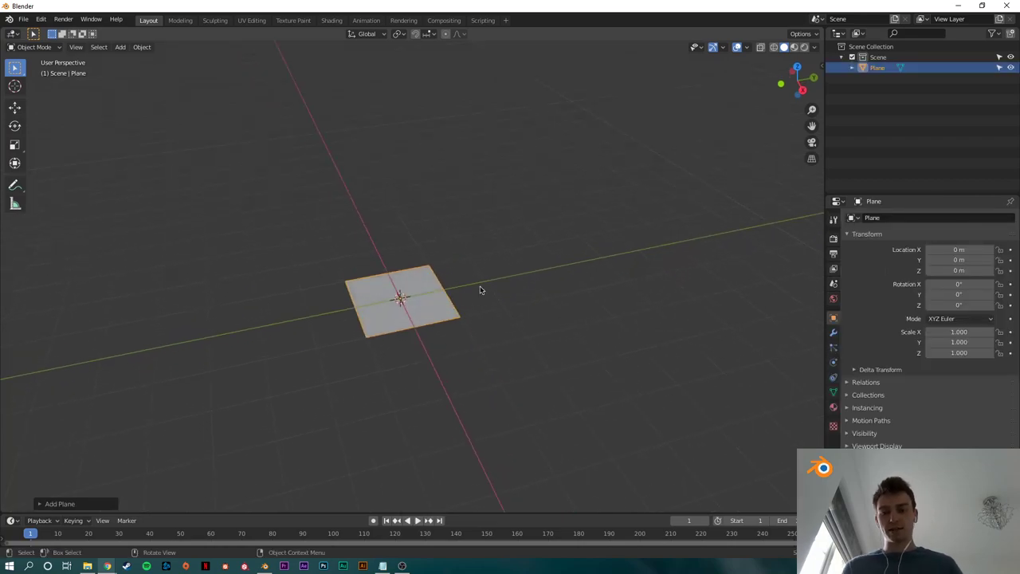
key("s")
key("y")
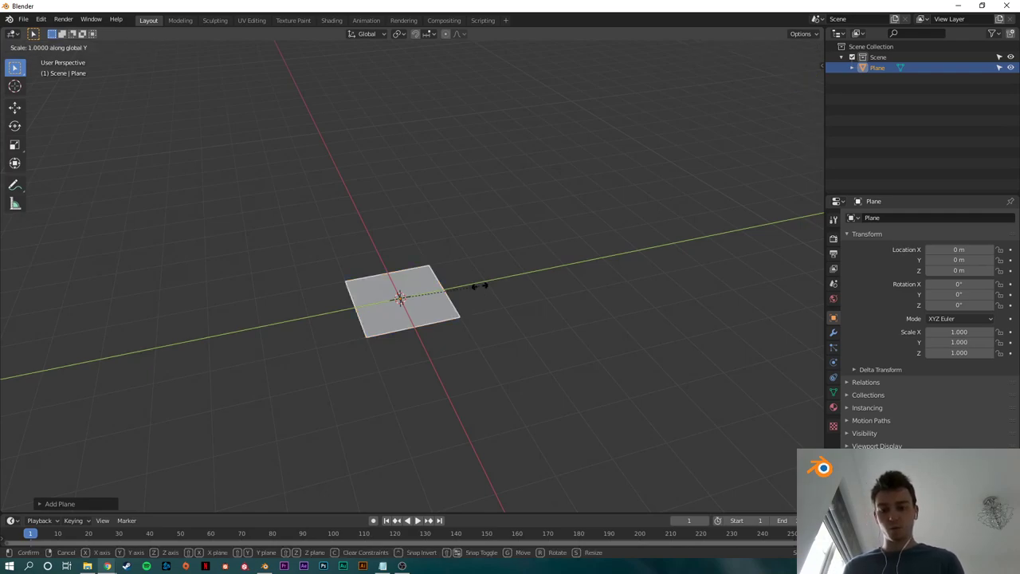
key("2")
key("Return")
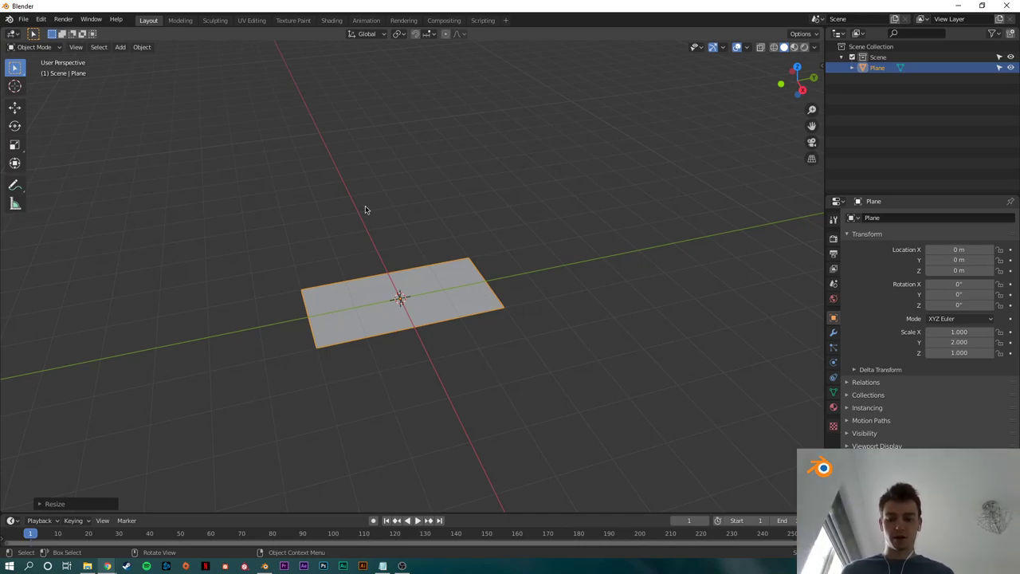
key("s")
key("x")
key("8")
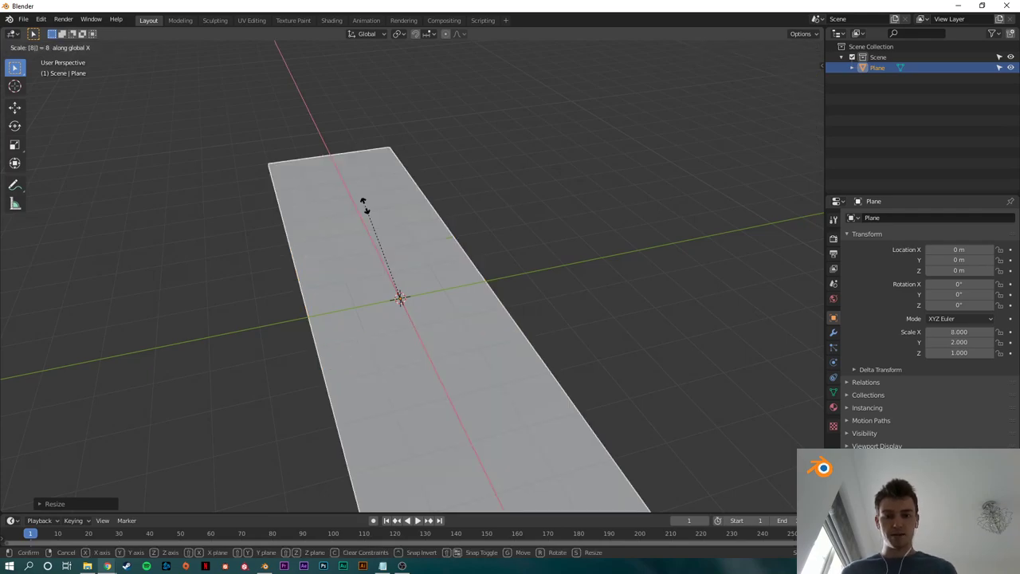
key("Return")
Step: Scale the plane by a further factor of 2 along the X axis and deselect it
middle_click_drag(365, 206, 453, 238)
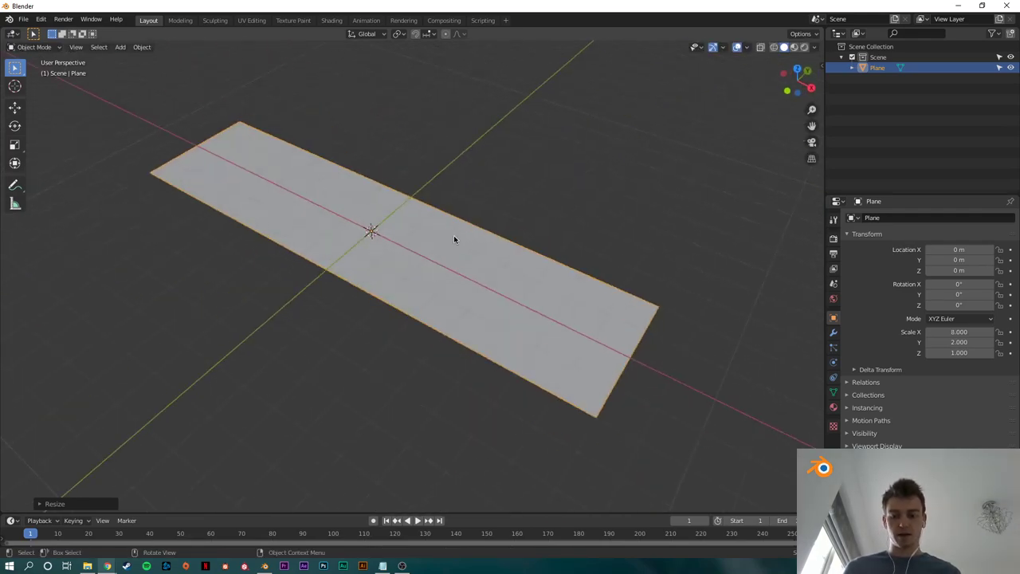
key("s")
key("x")
key("2")
key("Return")
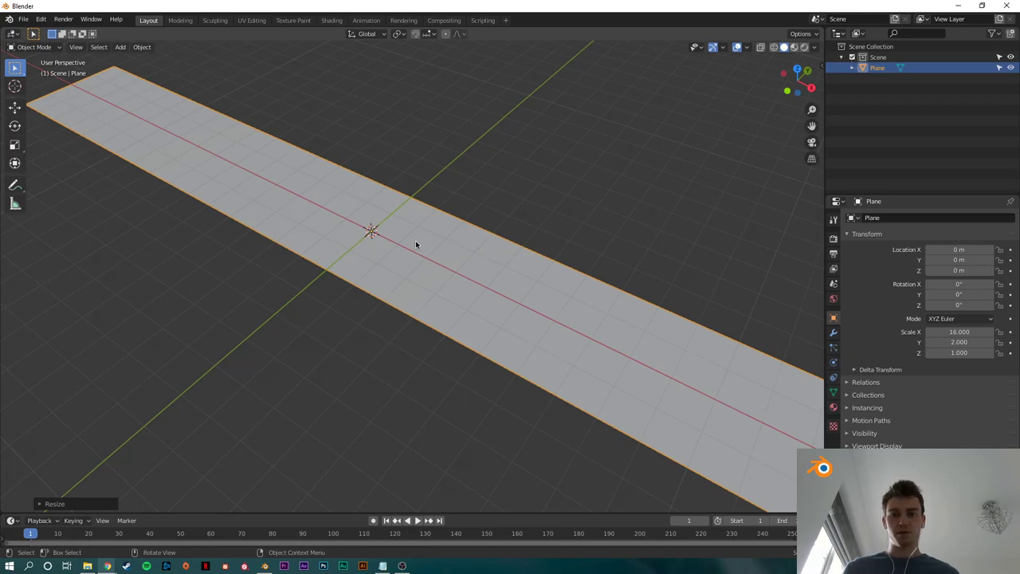
scroll(415, 243, "down", 3)
middle_click_drag(426, 271, 462, 257)
scroll(462, 258, "up", 2)
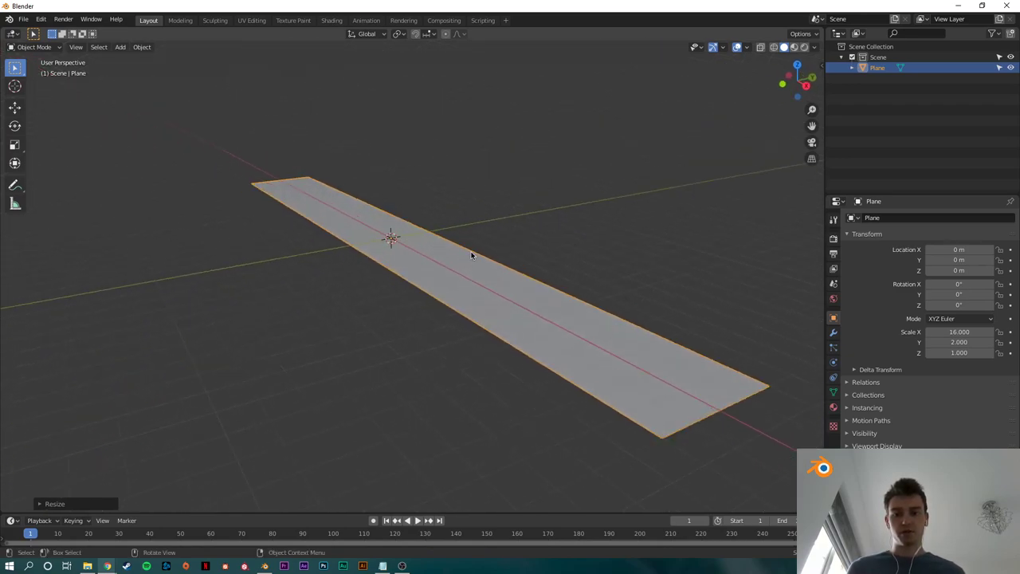
left_click(535, 233)
middle_click_drag(518, 224, 491, 224)
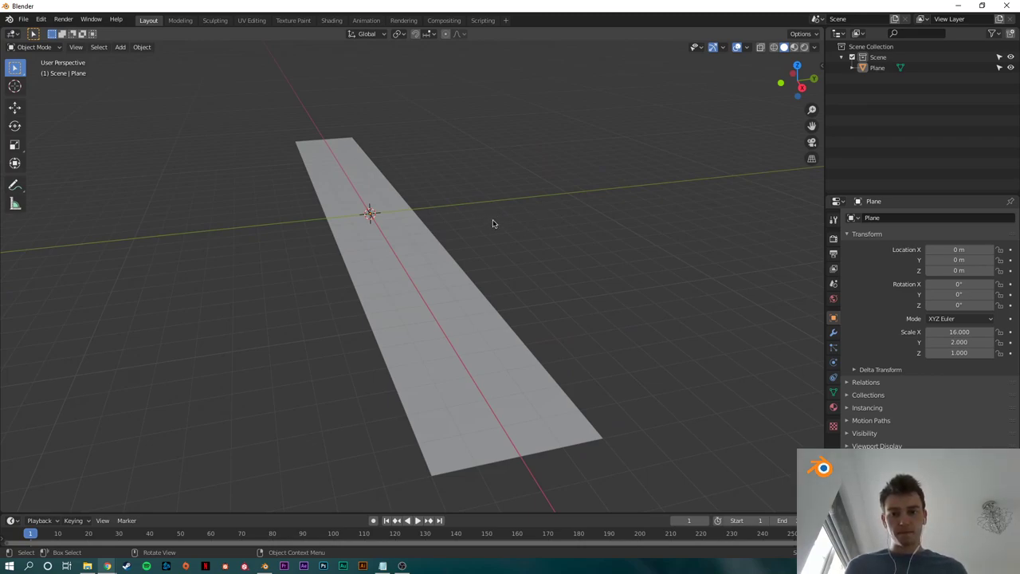
Step: Switch the viewport shading to Rendered and show the render settings
left_click(806, 48)
middle_click_drag(666, 242, 656, 231, "shift")
left_click(833, 237)
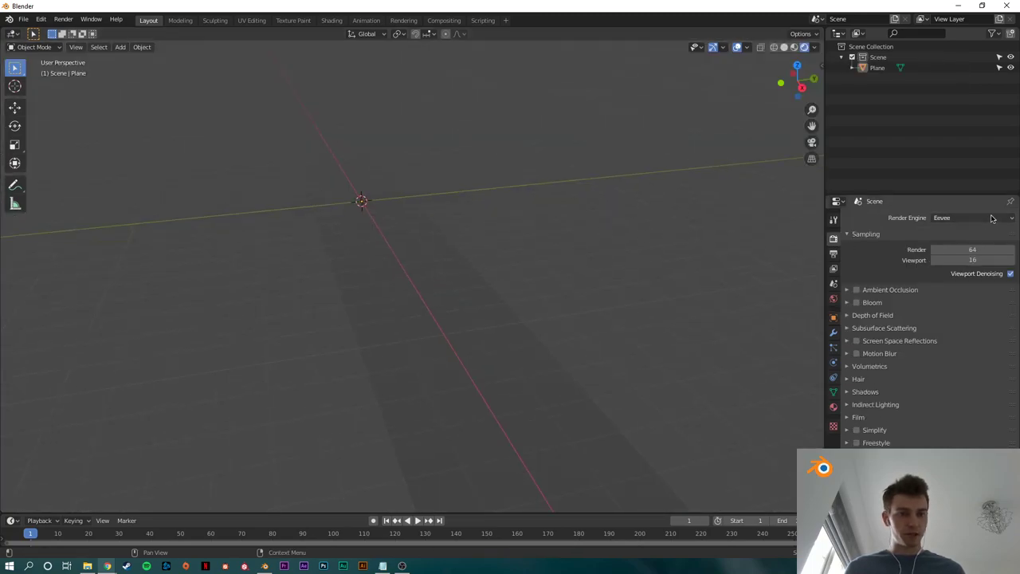
Step: Add a Sun light at the world origin
middle_click_drag(569, 280, 513, 253, "shift")
key("shift+a")
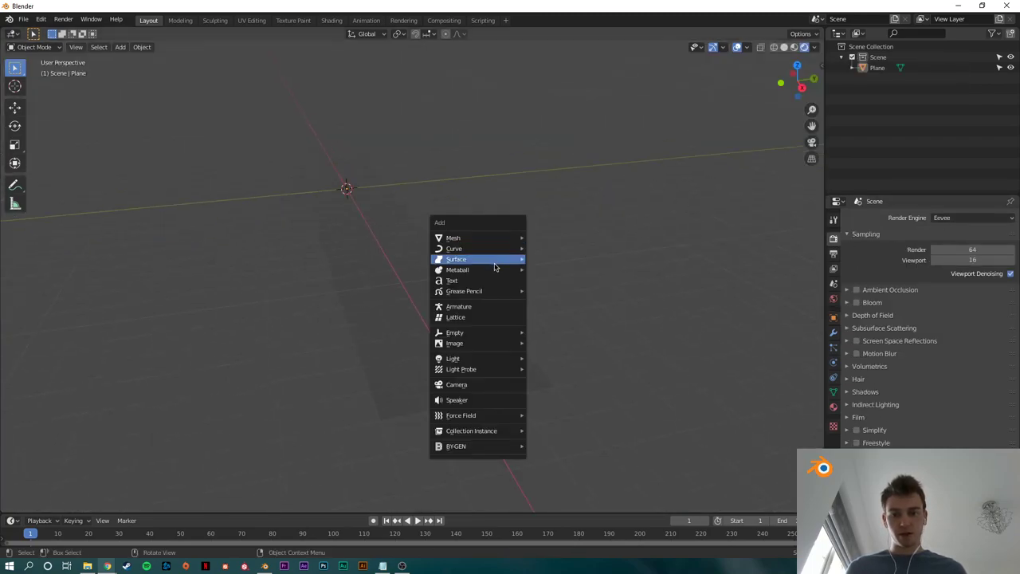
key("shift+a")
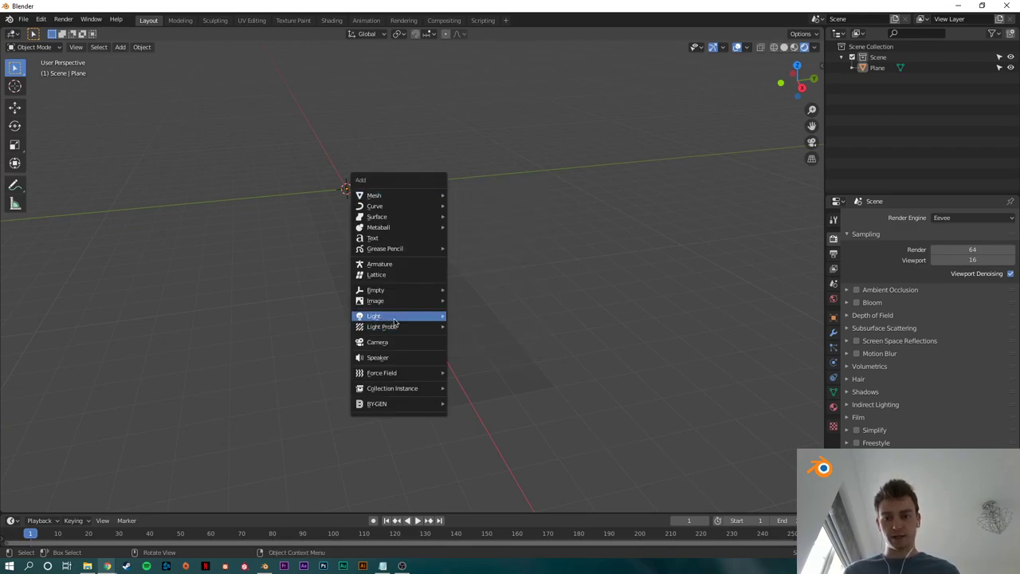
mouse_move(393, 318)
left_click(484, 329)
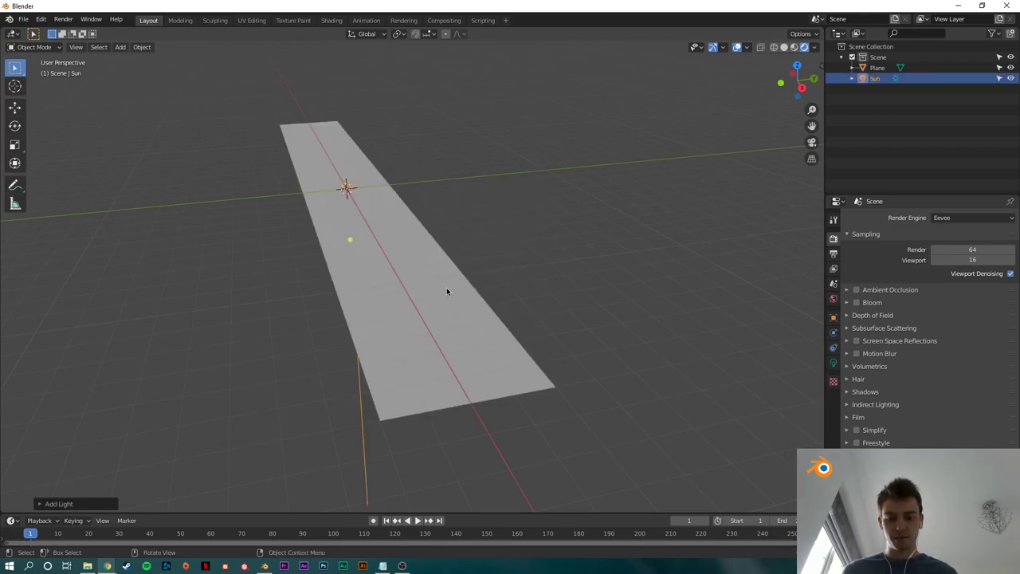
Step: Raise the Sun light about 4 m straight up along the Z axis above the plane
key("g")
key("z")
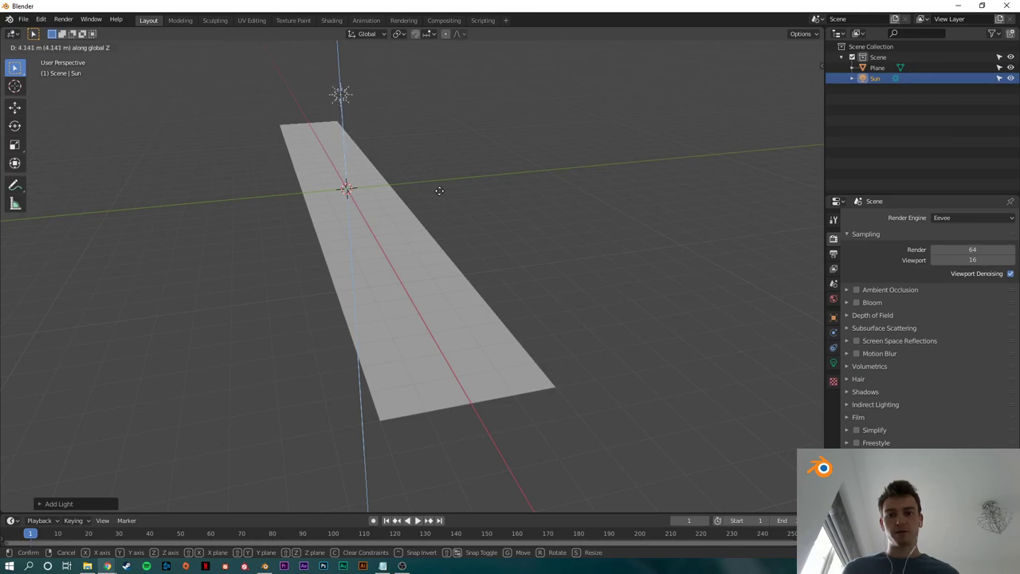
left_click(388, 192)
Step: Reposition the Sun light horizontally in the top view, away from the world origin
middle_click_drag(388, 191, 493, 239)
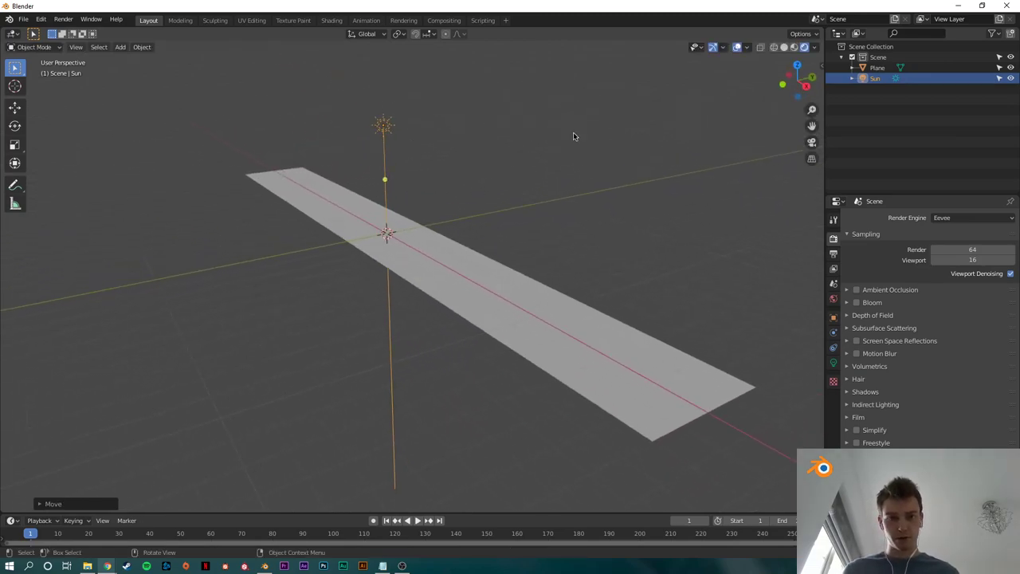
left_click(798, 63)
key("g")
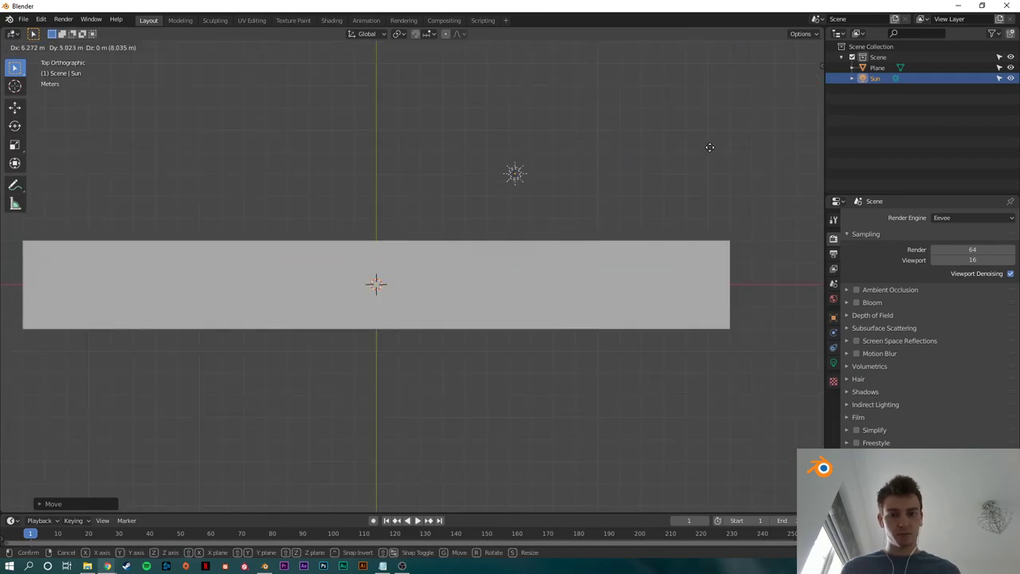
left_click(738, 68)
middle_click_drag(734, 171, 613, 171)
Step: Rotate the Sun light so its beam tilts away from vertical
key("shift+space")
key("r")
middle_click_drag(661, 212, 572, 234)
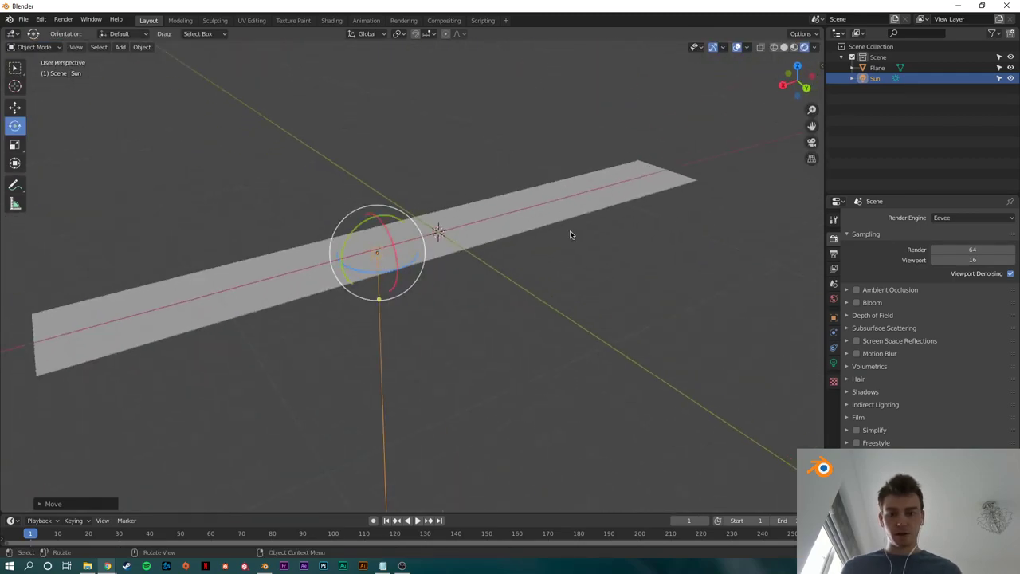
left_click_drag(353, 254, 441, 276)
Step: Raise the Sun light above the road plane and move it out beside the road's long edge
key("shift+space")
left_click(435, 265)
left_click_drag(381, 216, 385, 152)
left_click_drag(325, 202, 243, 219)
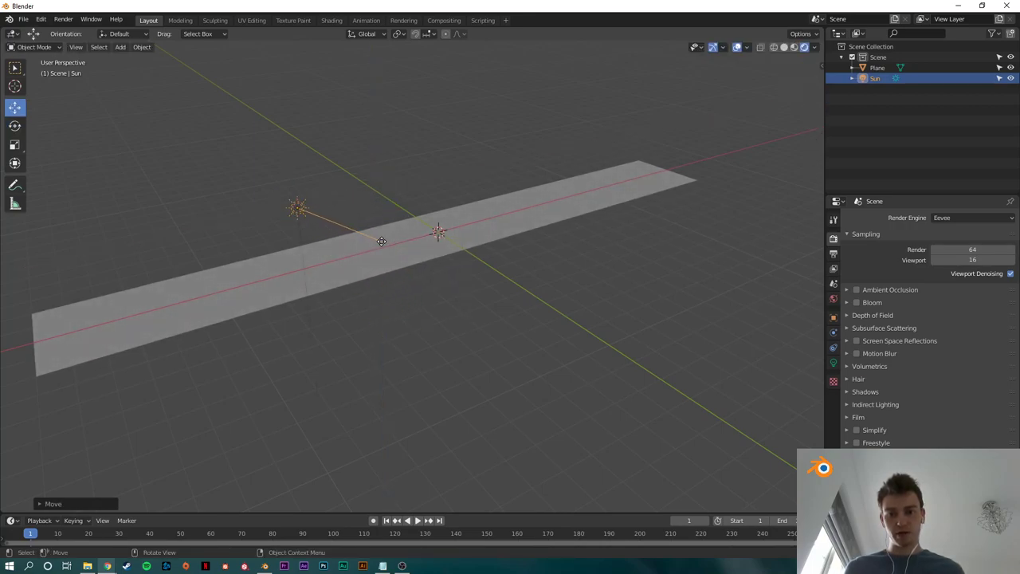
middle_click_drag(377, 237, 435, 257)
left_click_drag(523, 340, 518, 341)
left_click_drag(563, 357, 491, 395)
Step: Rotate the Sun light so its beam angles down across the road plane, and deselect it
key("shift+space")
left_click(482, 399)
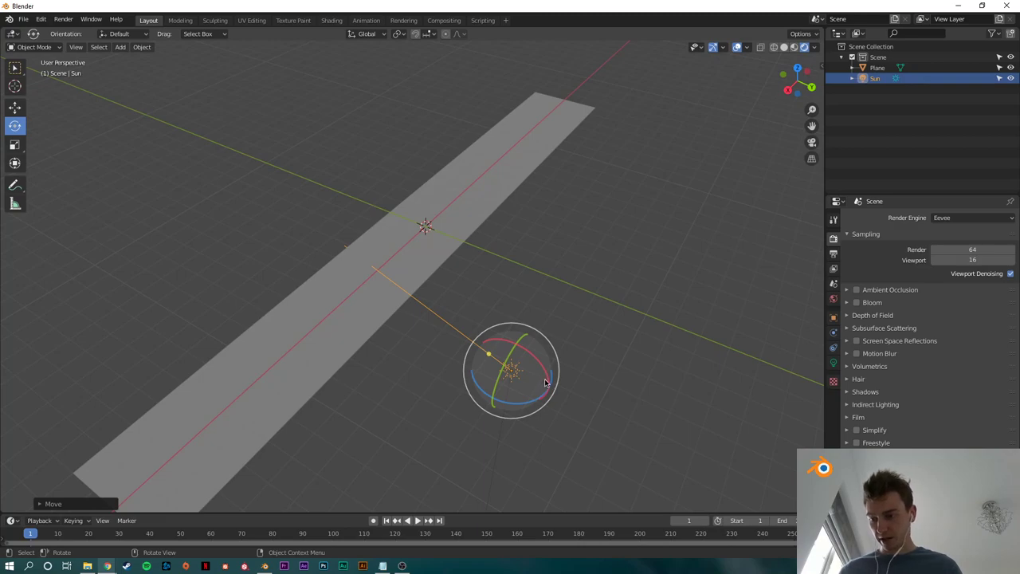
left_click_drag(498, 355, 502, 389)
middle_click_drag(503, 390, 581, 330)
left_click(582, 330)
middle_click_drag(516, 325, 545, 325)
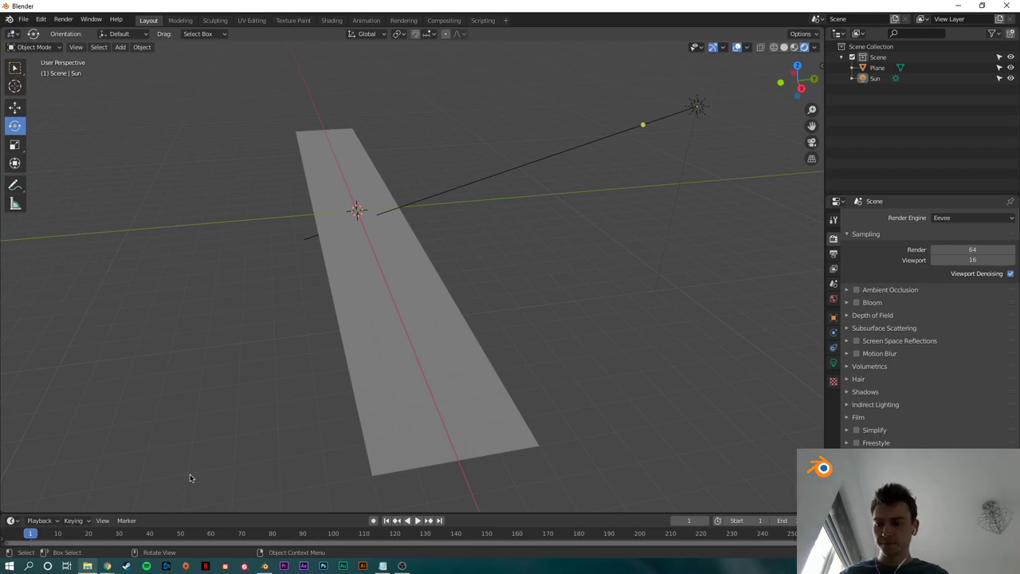
scroll(453, 377, "up", 1)
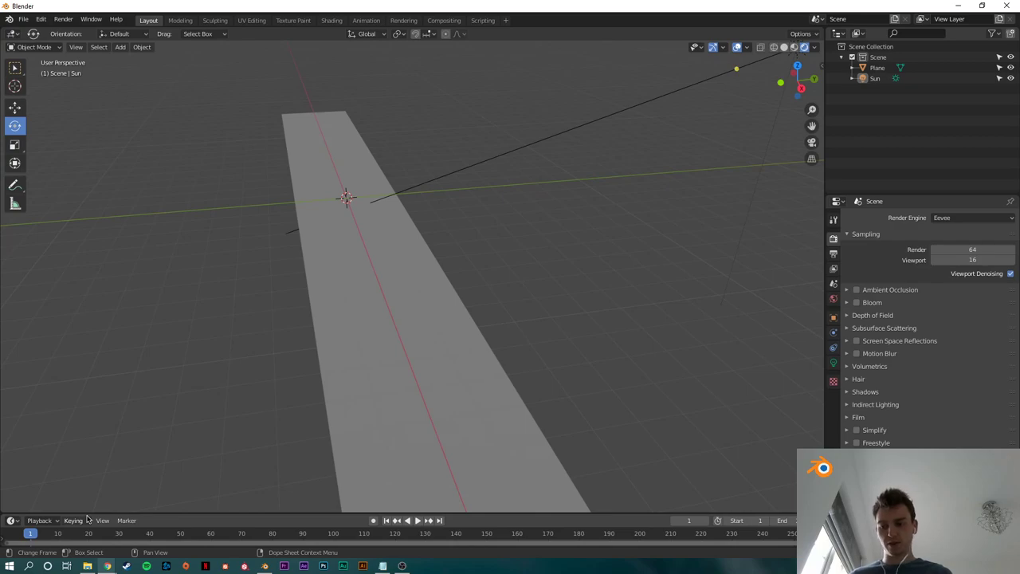
Step: Switch to the Chrome window with the cgbookcase page and review the Four Lane Road Wet 01 texture
left_click(107, 566)
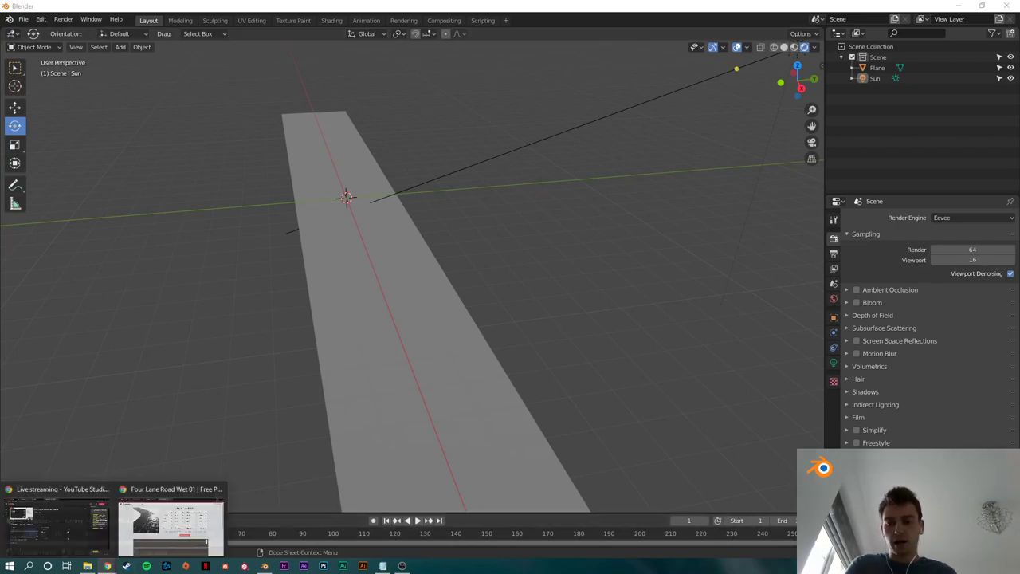
left_click(170, 524)
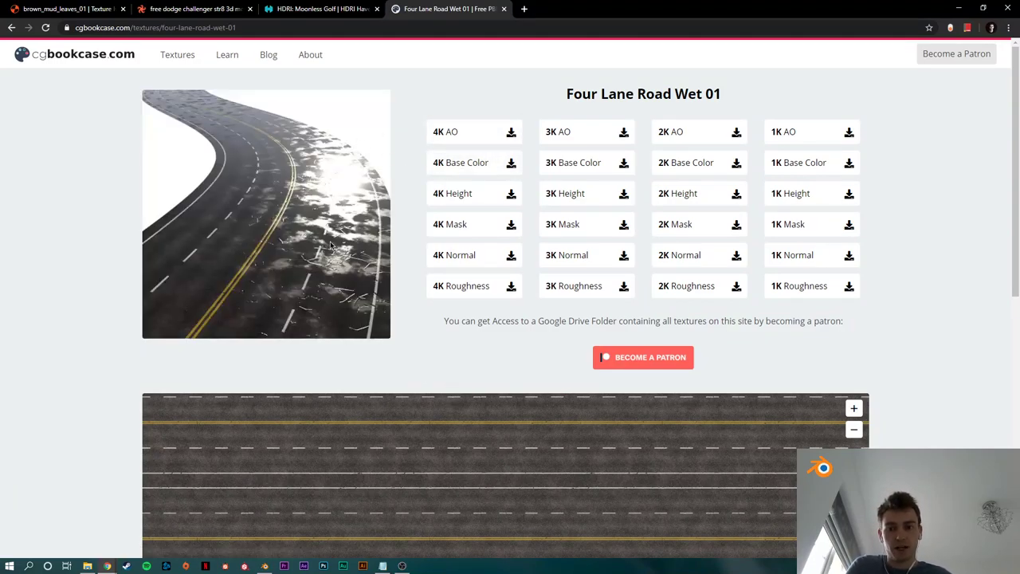
scroll(370, 276, "down", 2)
scroll(356, 269, "up", 2)
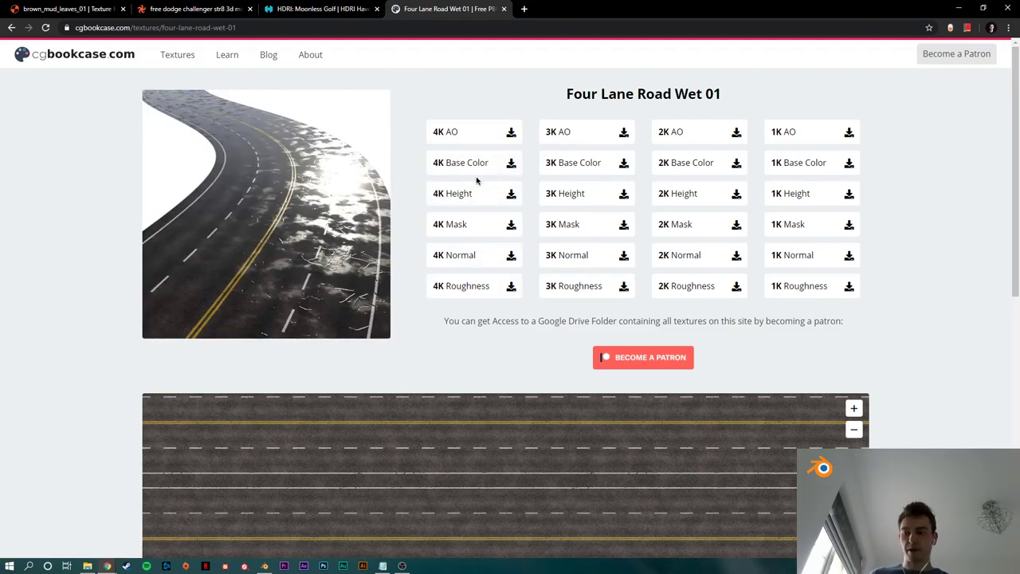
Step: Switch to File Explorer and search the Design folder's TEXTURES and 3D ASSETS subfolders for the road texture
left_click(88, 565)
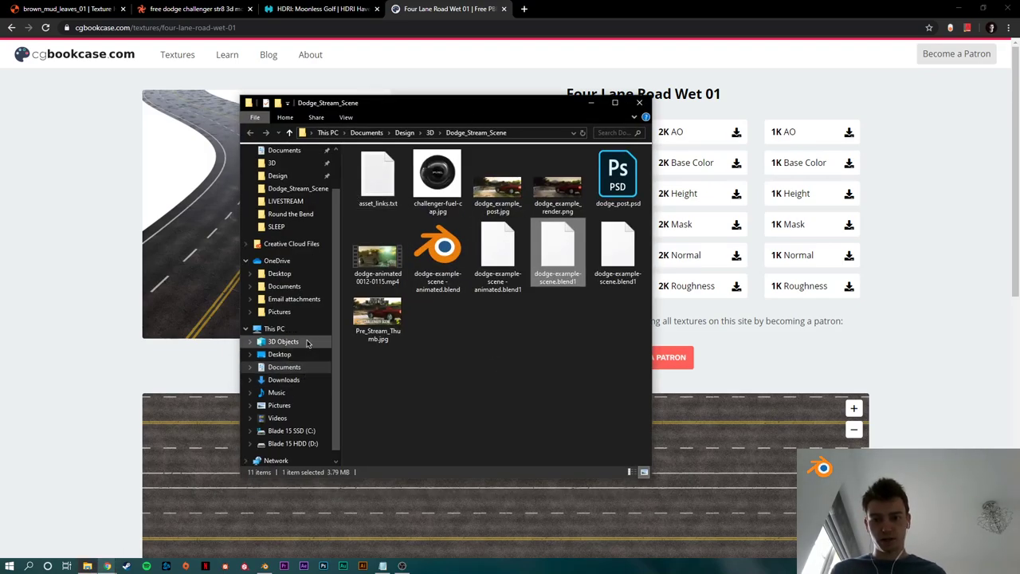
left_click(279, 176)
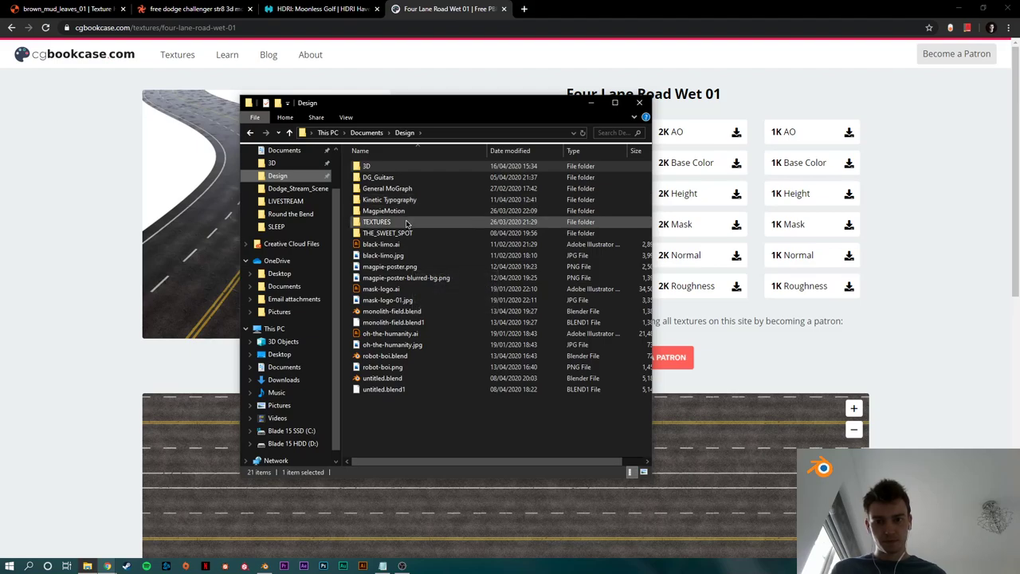
double_click(376, 221)
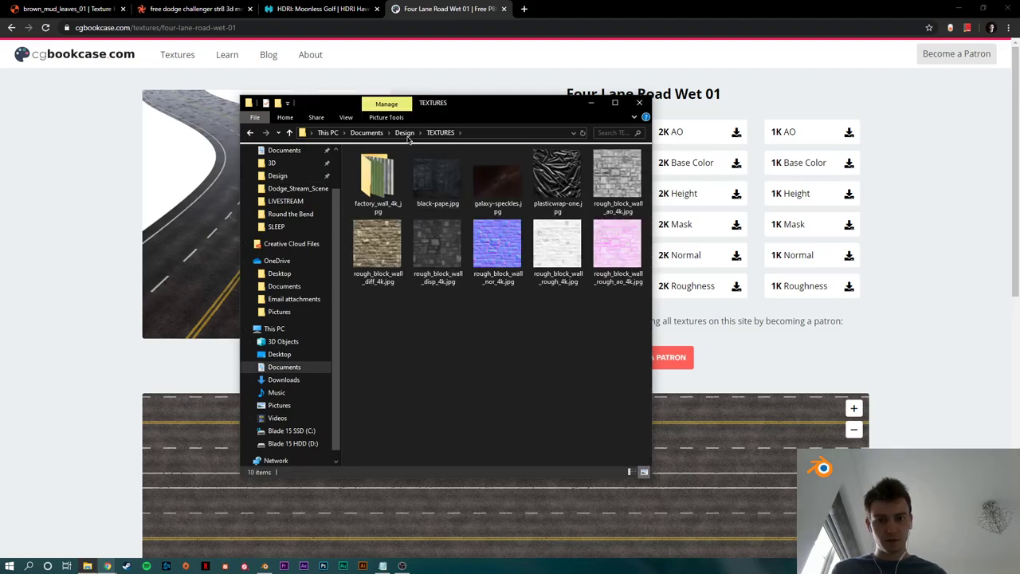
key("alt+Left")
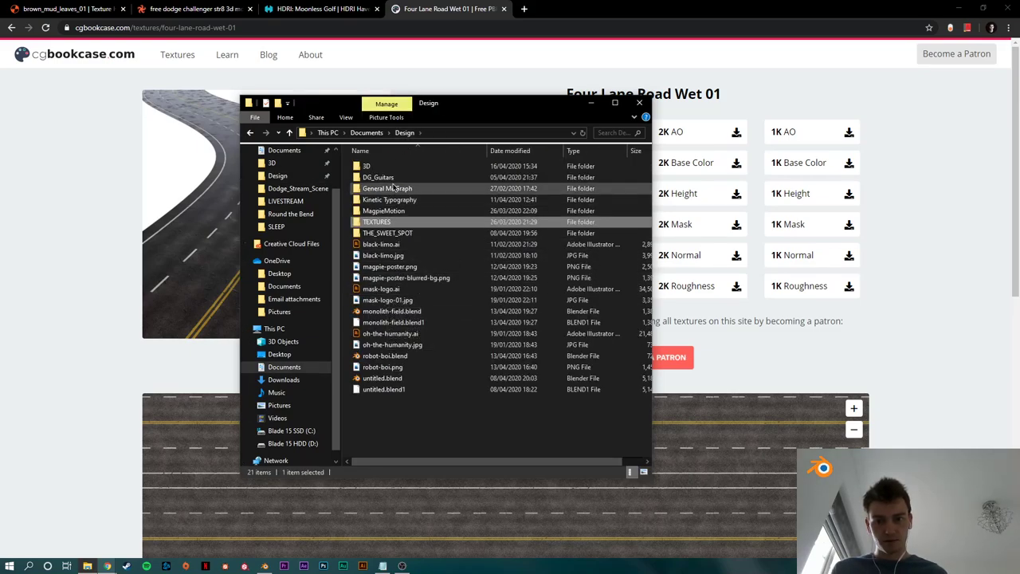
double_click(366, 166)
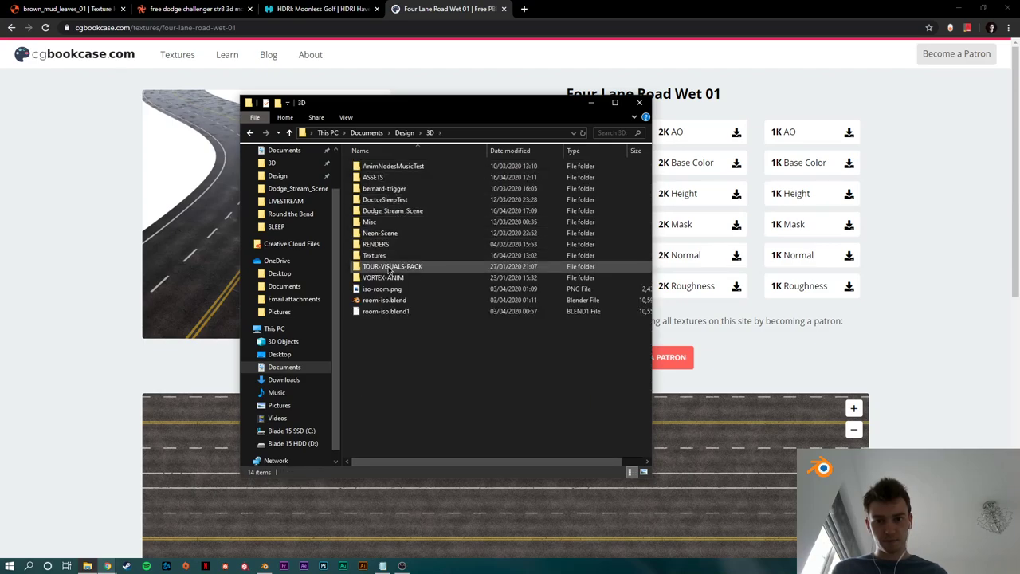
double_click(376, 177)
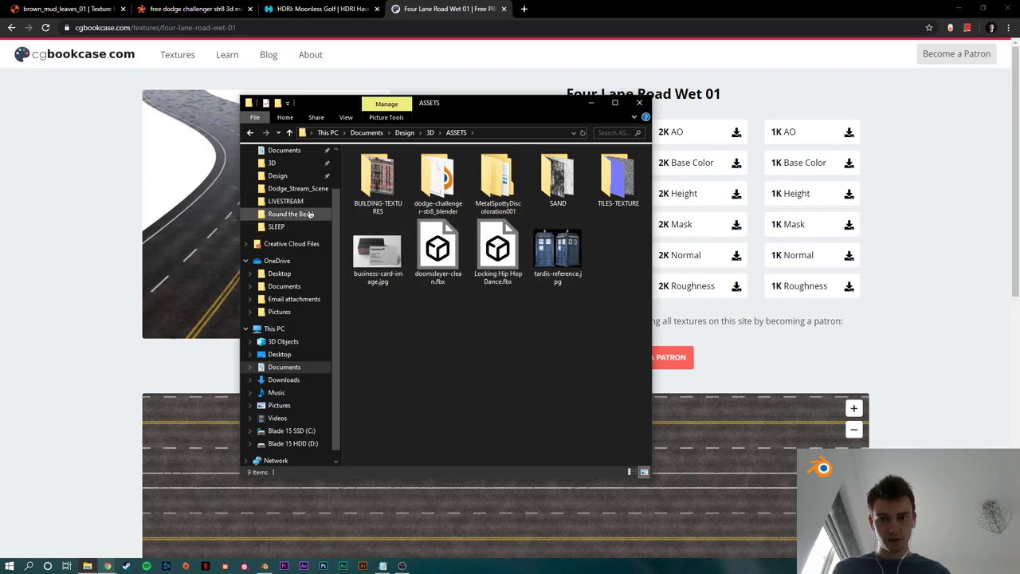
left_click(404, 132)
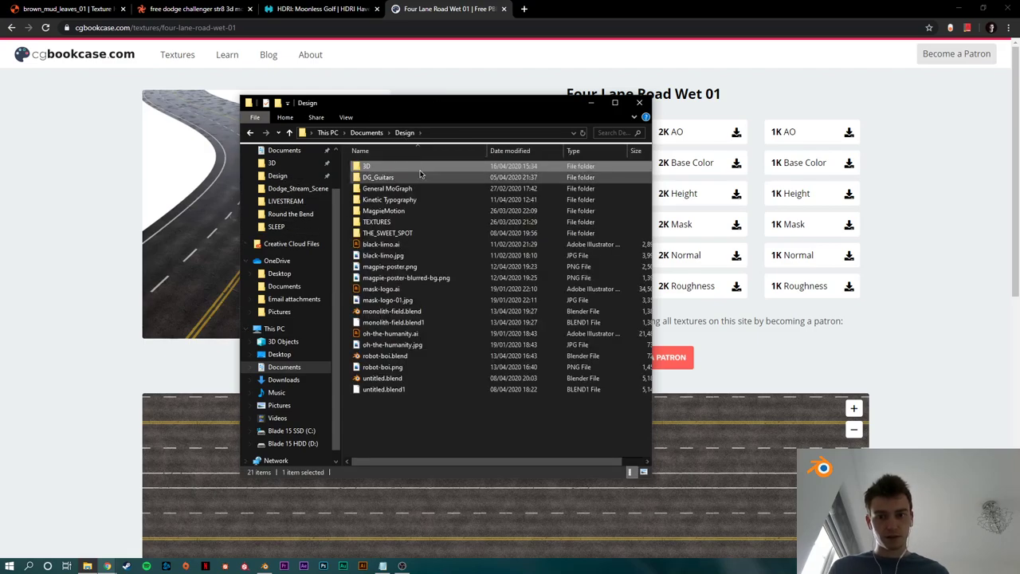
double_click(420, 231)
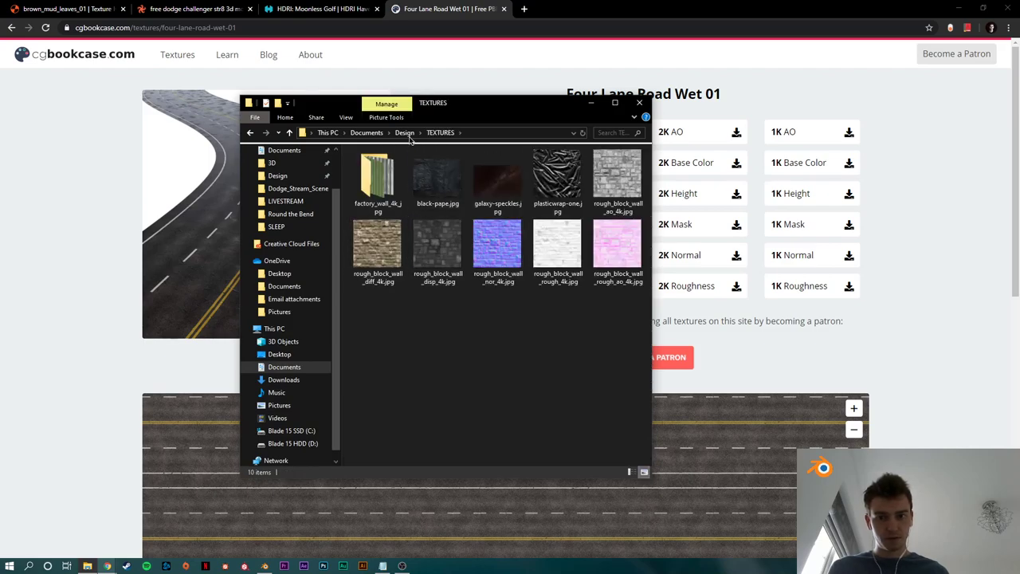
left_click(406, 134)
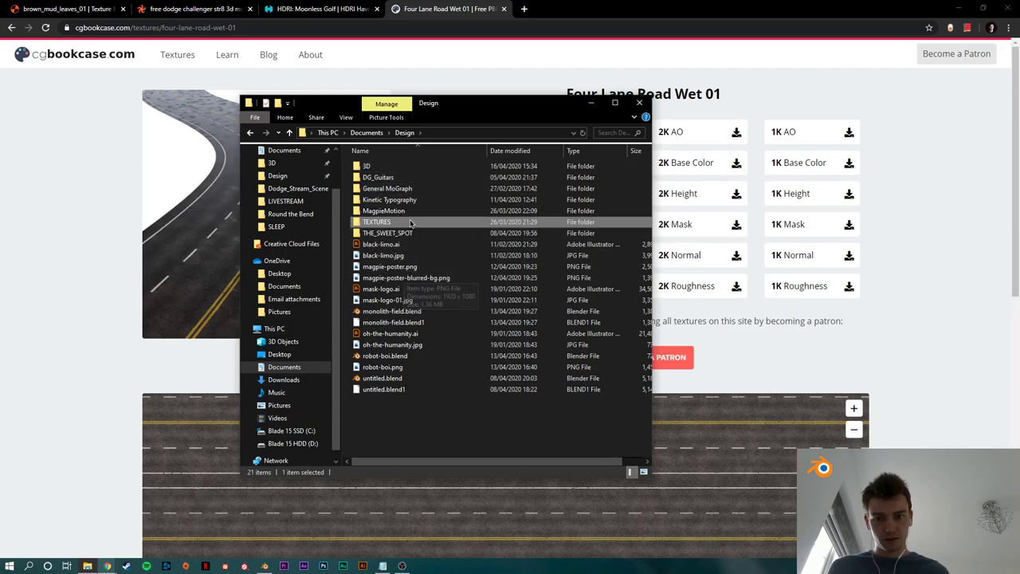
Step: Open the Road-Texture folder inside the 3D Textures folder and copy its full path
double_click(401, 169)
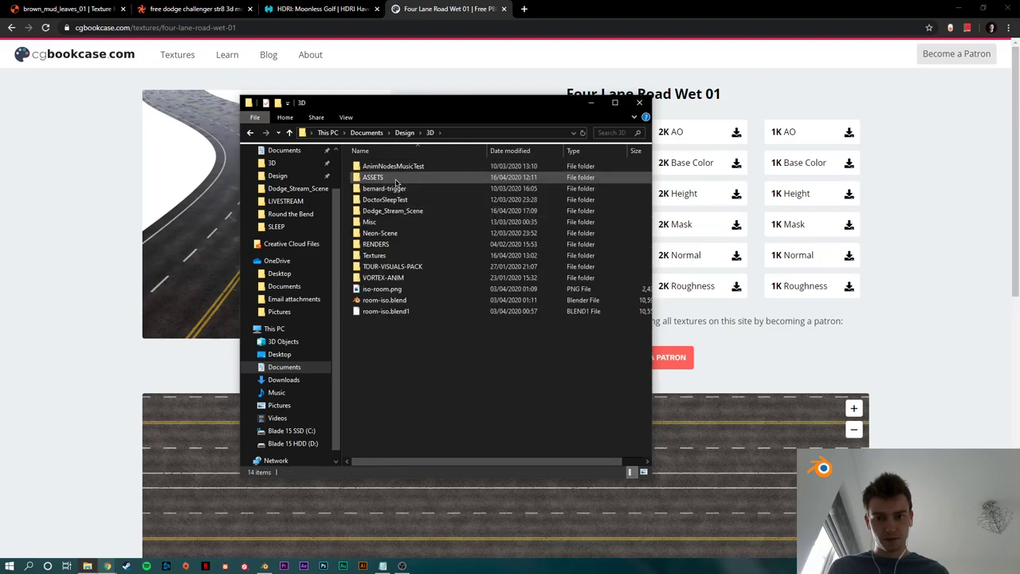
double_click(391, 255)
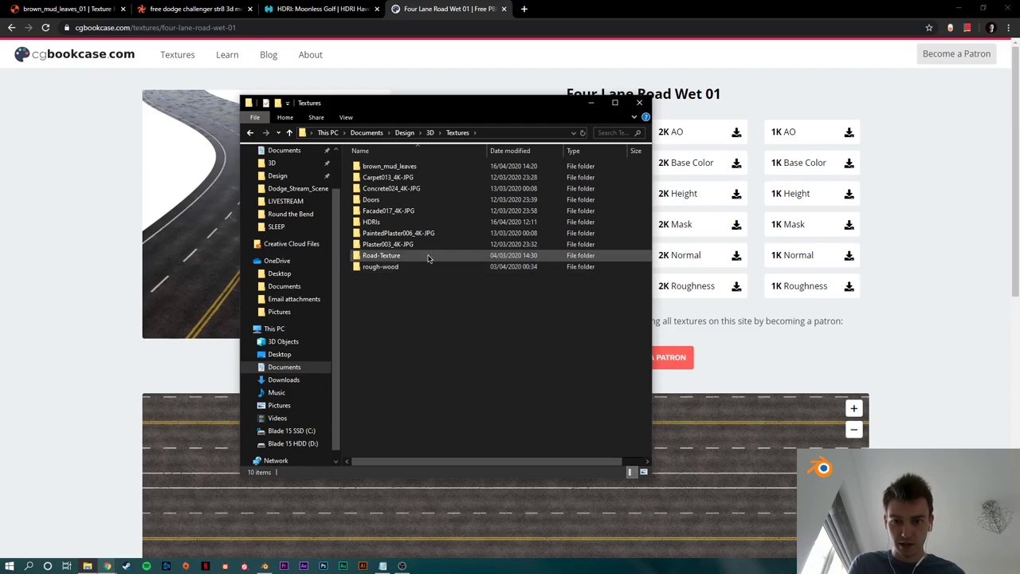
double_click(381, 256)
left_click(534, 134)
key("ctrl+c")
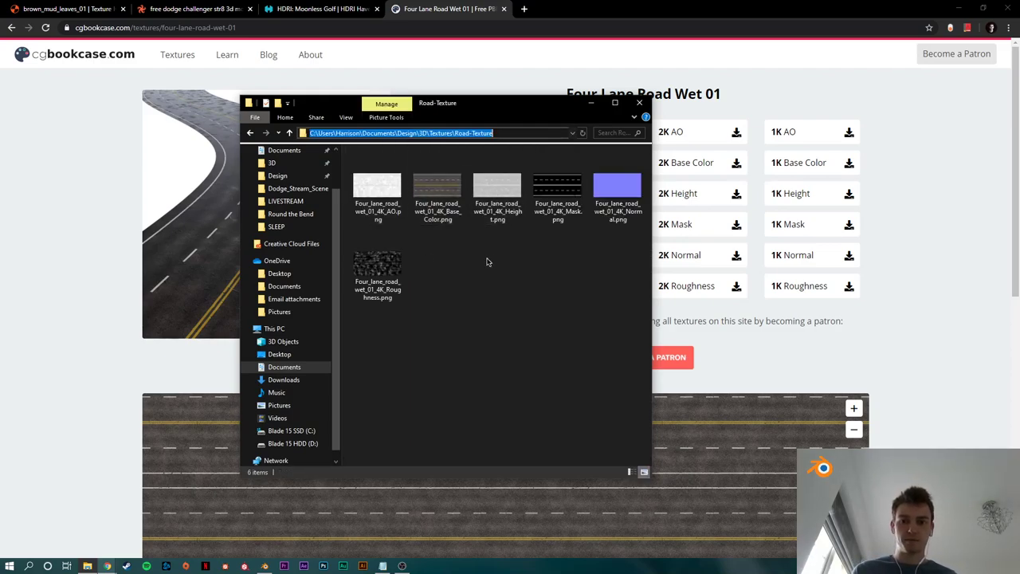
Step: Preview the Four_lane_road_wet_01_4K_Base_Color.png image and close the preview
left_click(508, 323)
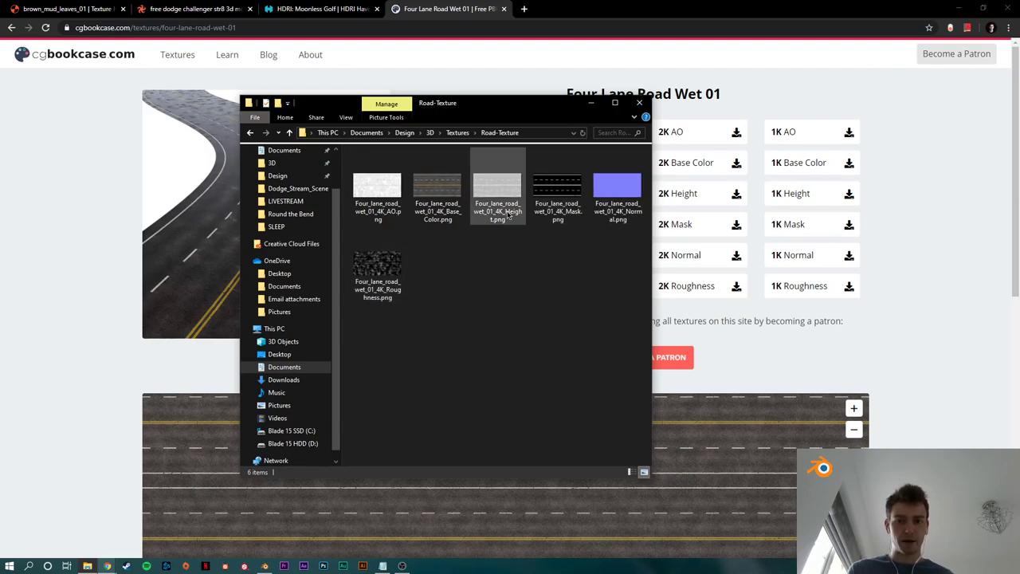
double_click(437, 196)
left_click(874, 94)
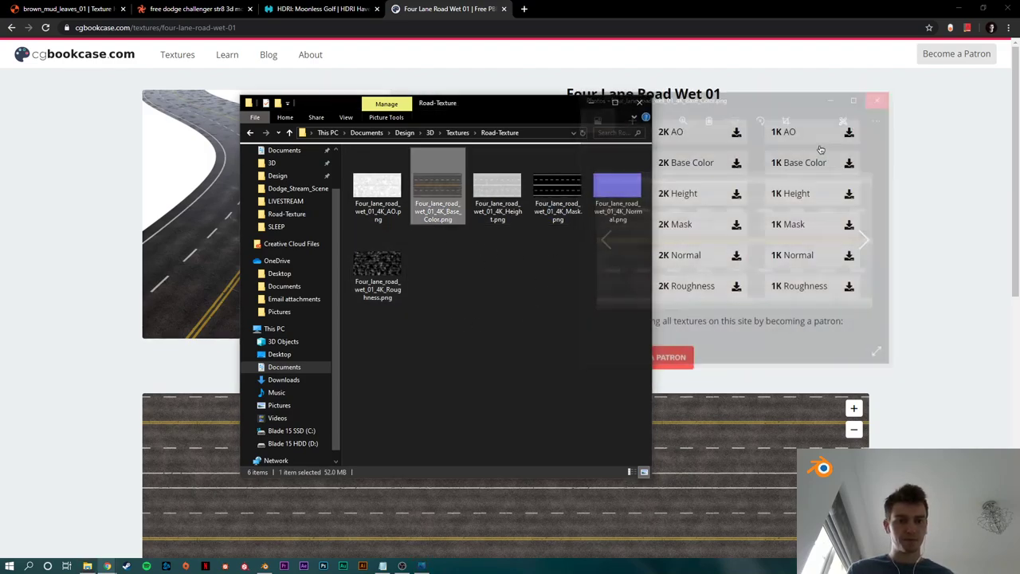
Step: Switch back to Blender, select the road plane and give it a new material
key("alt+Tab")
left_click(444, 323)
scroll(444, 301, "down", 3)
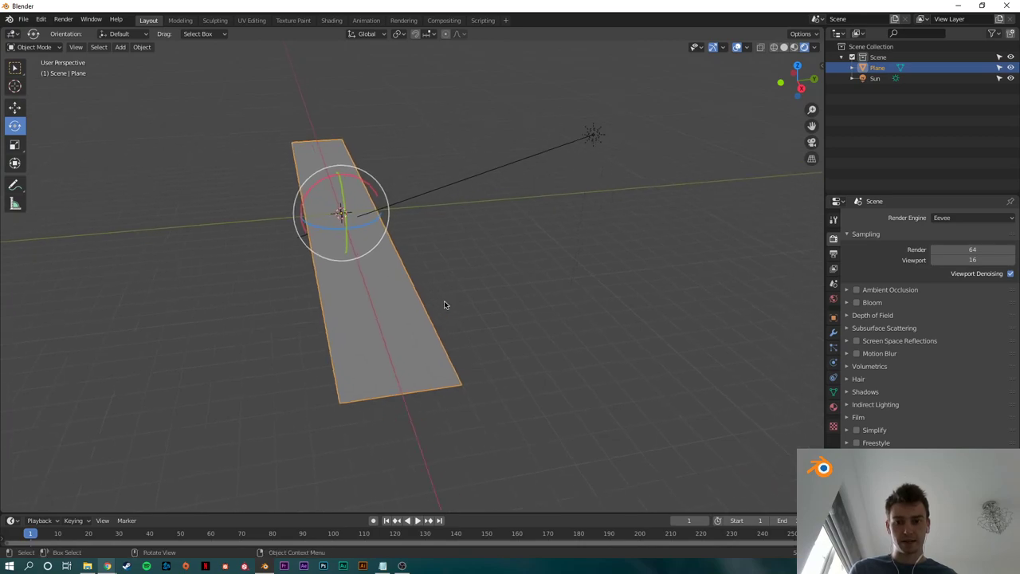
middle_click_drag(444, 305, 659, 290)
left_click(833, 406)
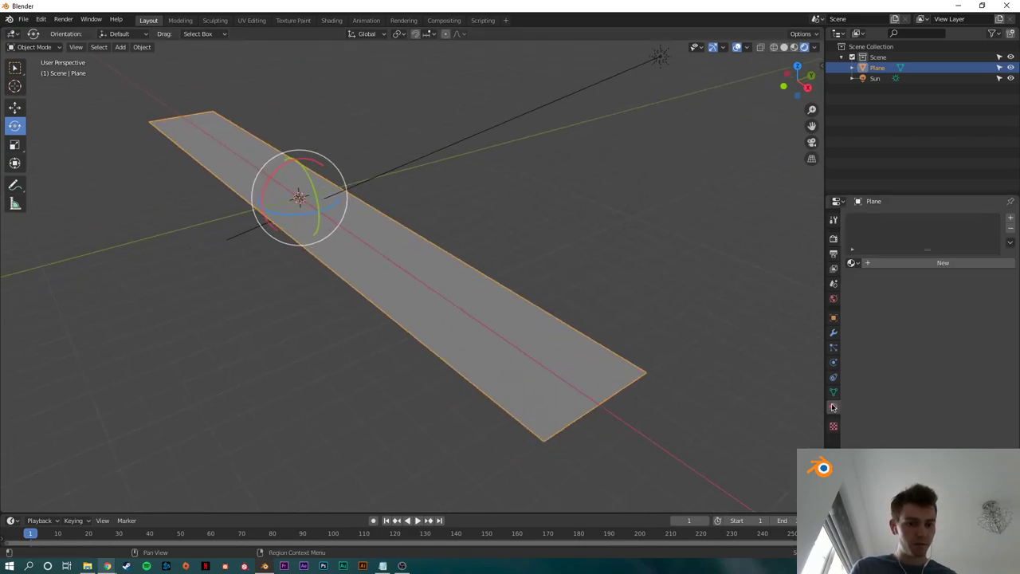
left_click(928, 264)
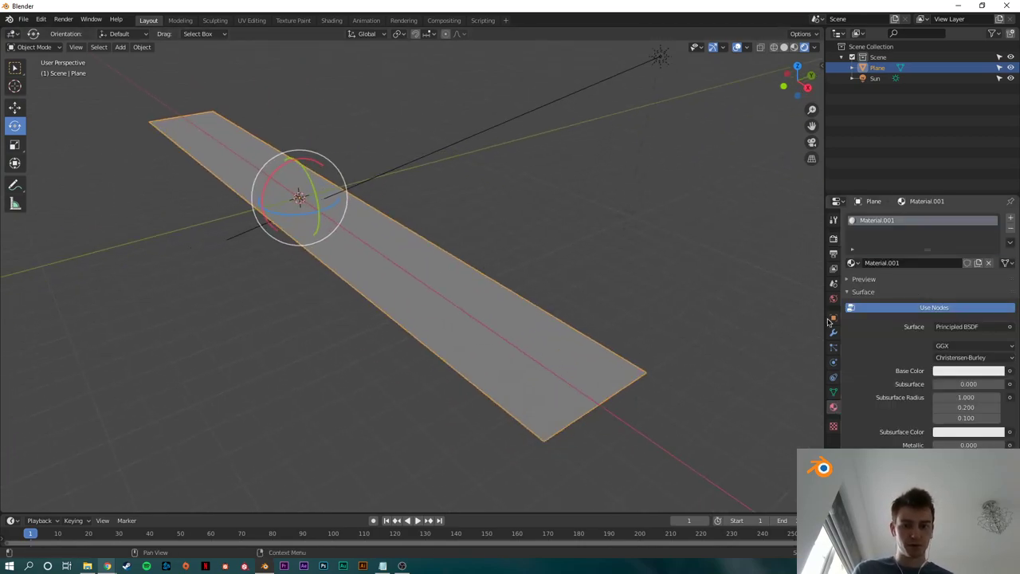
middle_click_drag(812, 322, 590, 327)
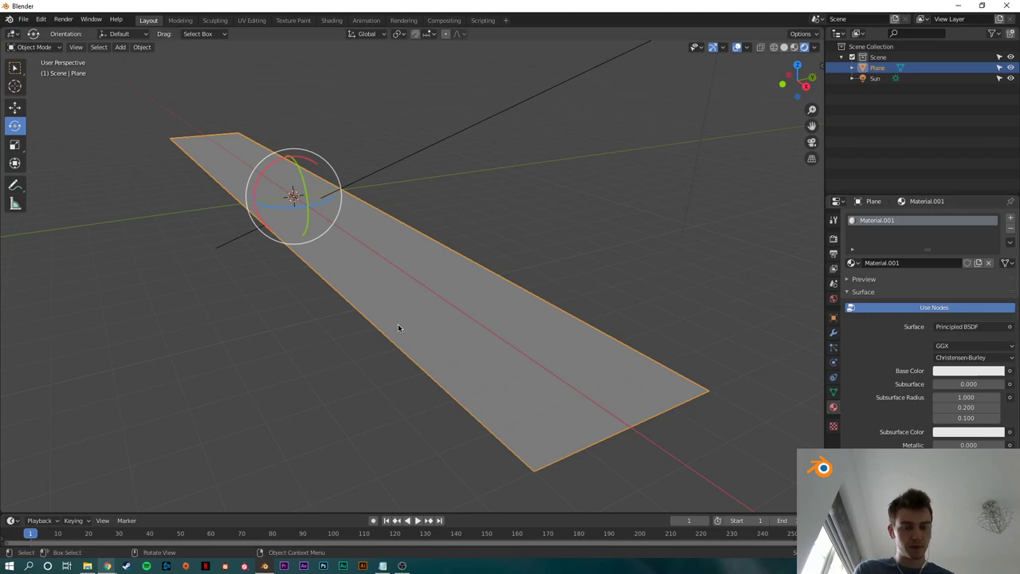
Step: Switch to the Shading workspace and enlarge the shader node area to show the whole Principled BSDF node
left_click(332, 20)
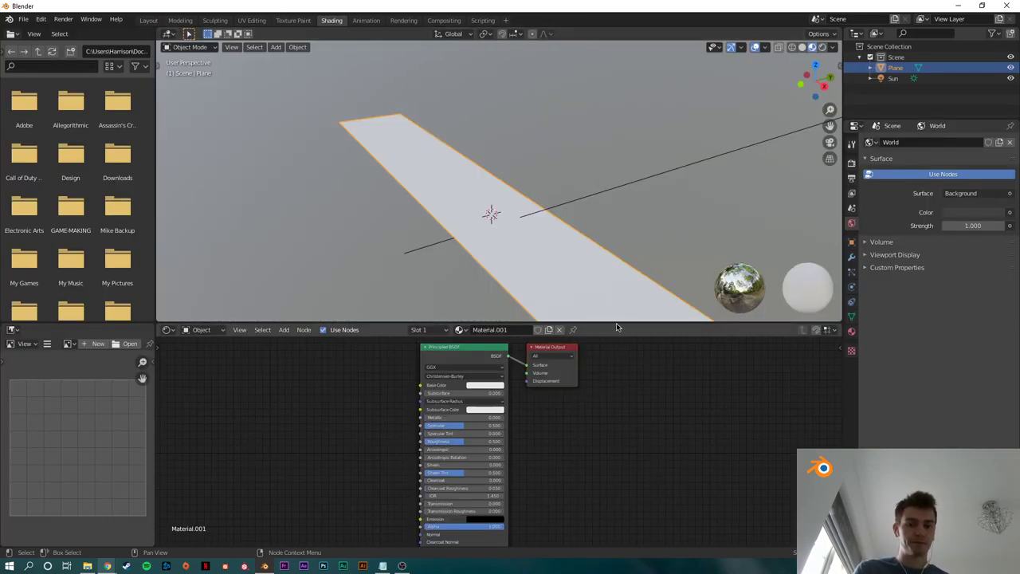
left_click_drag(615, 325, 598, 216)
scroll(580, 359, "up", 1)
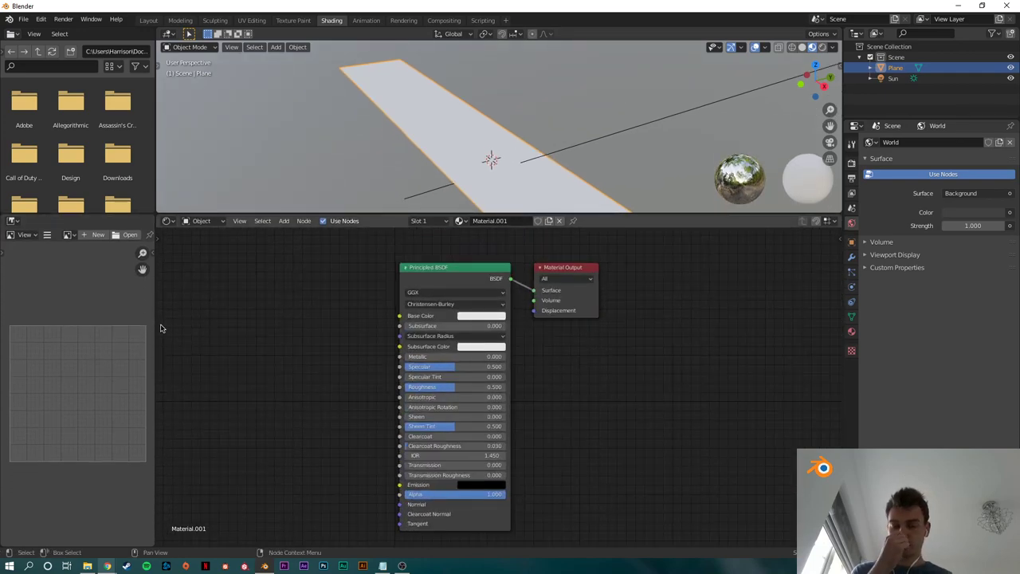
scroll(425, 277, "down", 1)
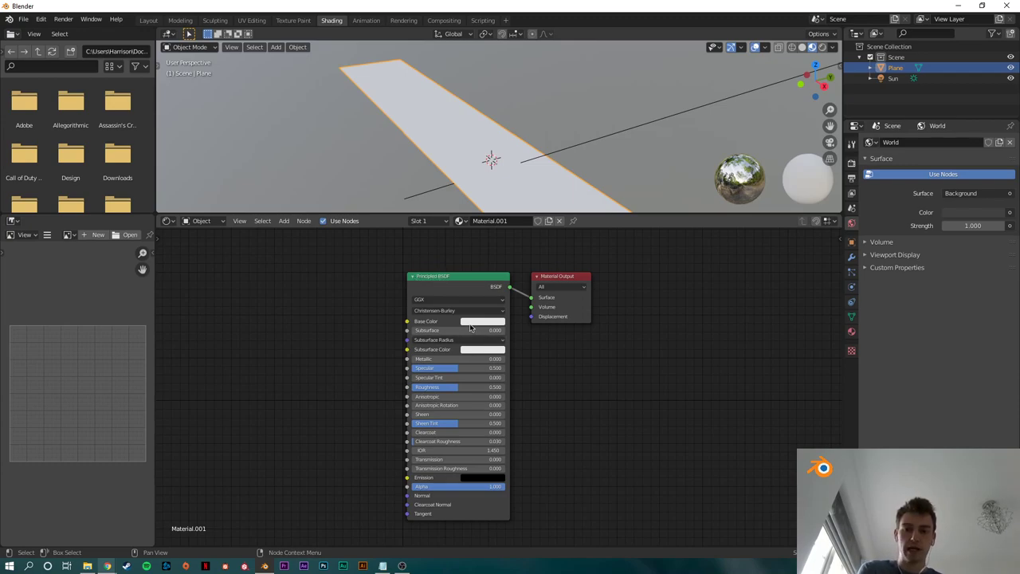
middle_click_drag(470, 328, 514, 331)
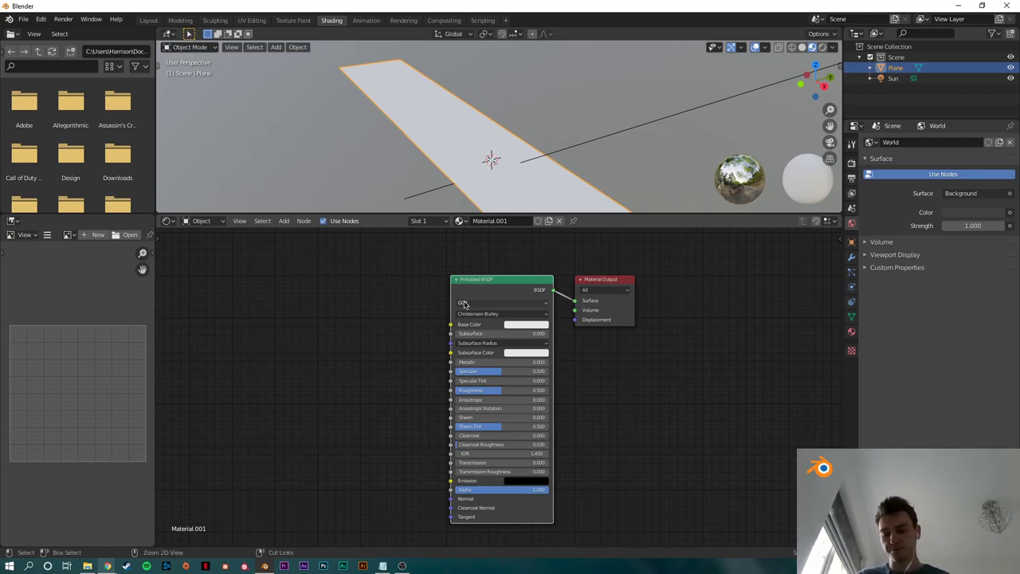
Step: Load all six Four_lane_road_wet_01_4K maps from the copied Road-Texture path into the material with Principled Texture Setup
key("ctrl+shift+t")
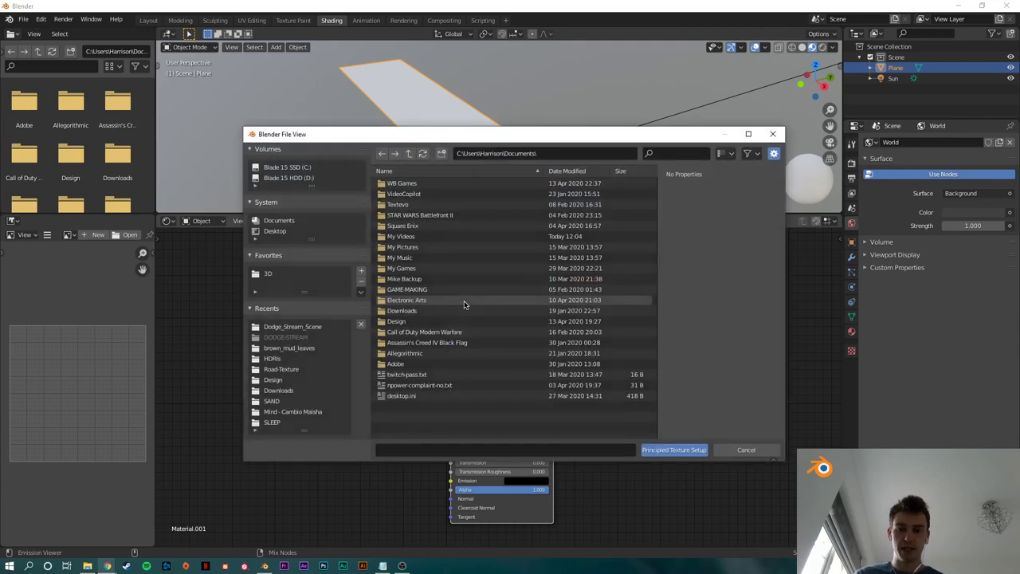
left_click(557, 153)
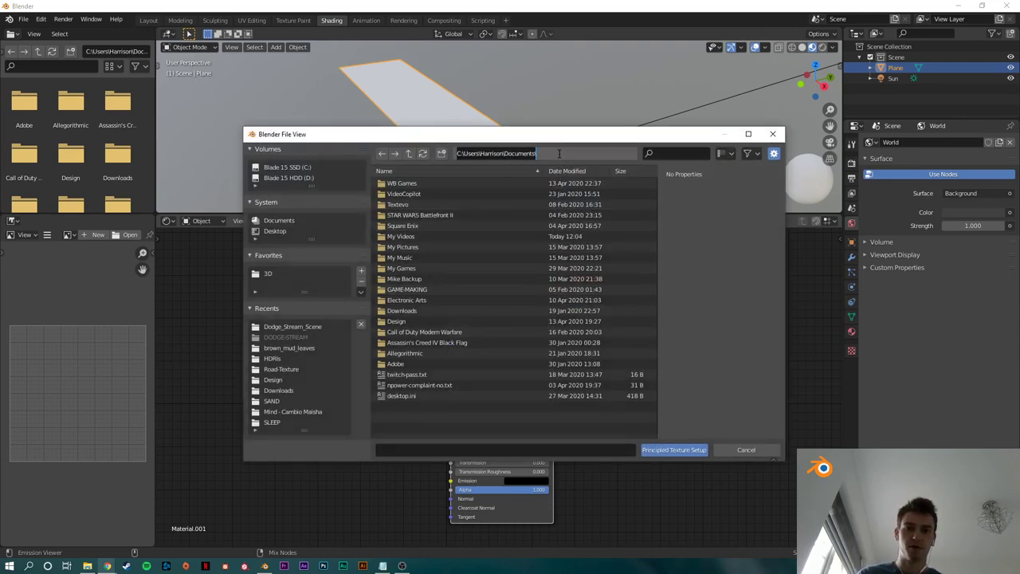
key("ctrl+v")
key("Return")
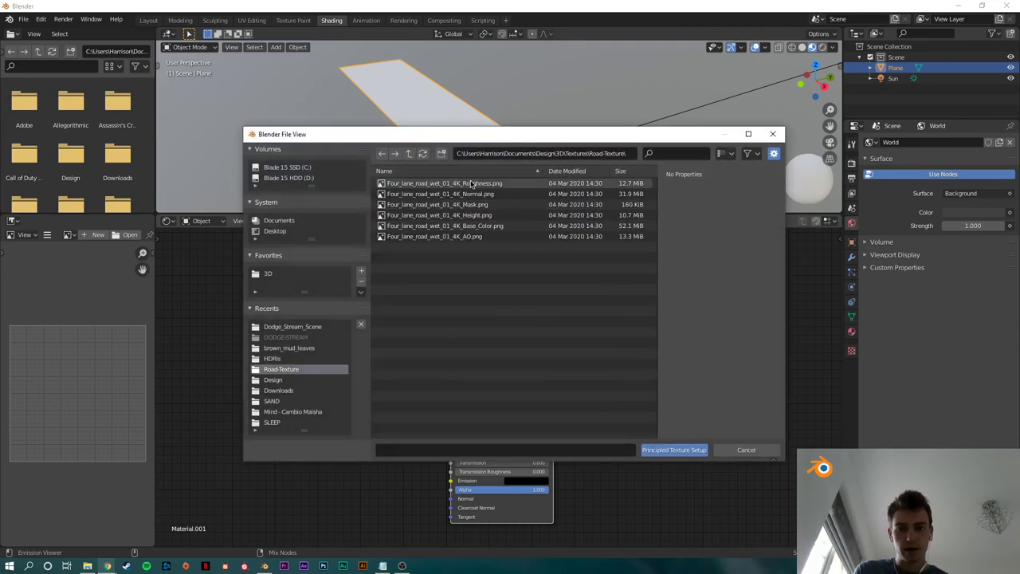
left_click_drag(471, 184, 492, 252)
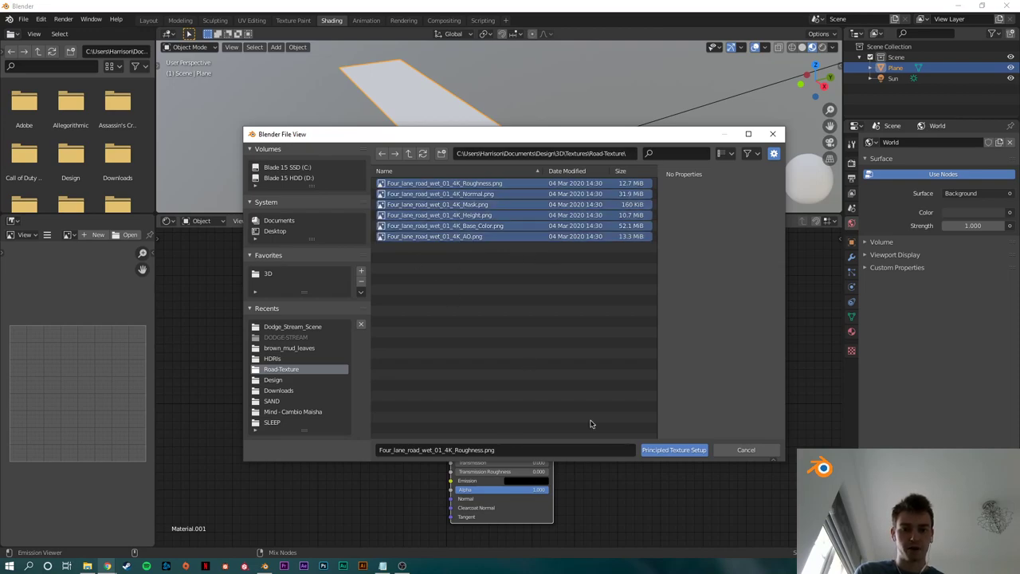
left_click(673, 450)
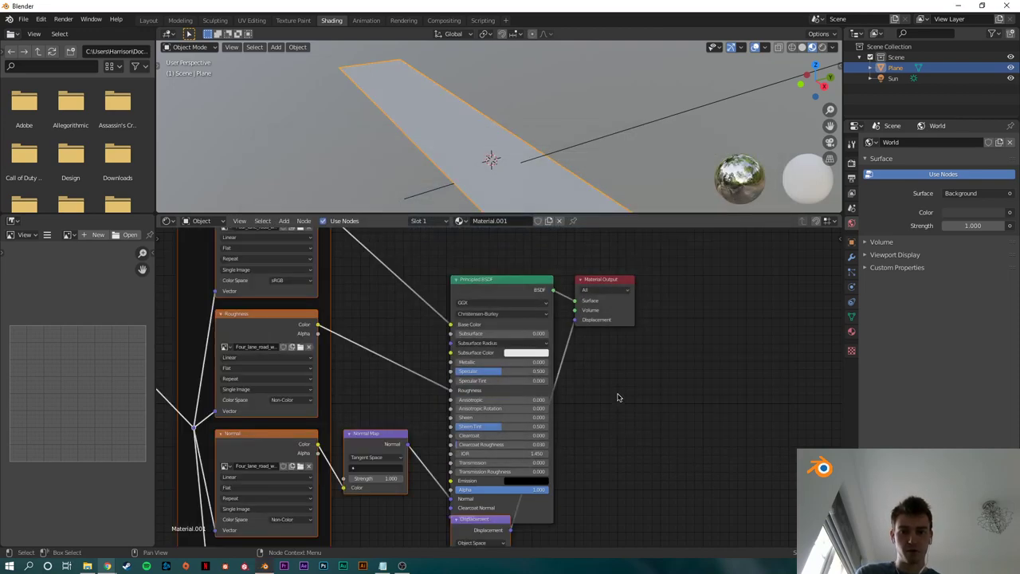
Step: Move the Principled BSDF and Material Output nodes together so they no longer overlap the Displacement node
key("Home")
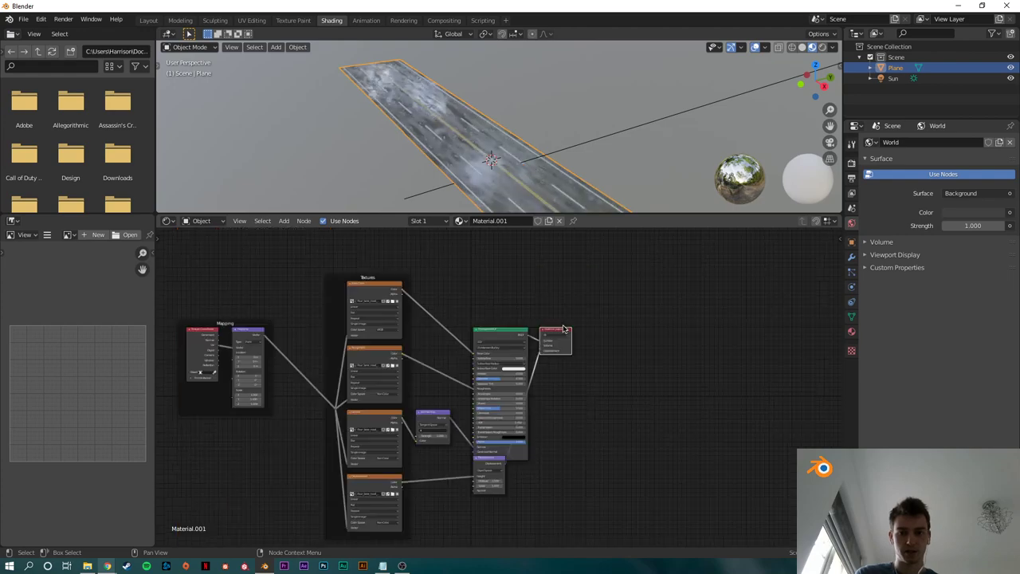
scroll(558, 333, "up", 1)
left_click_drag(488, 290, 589, 329)
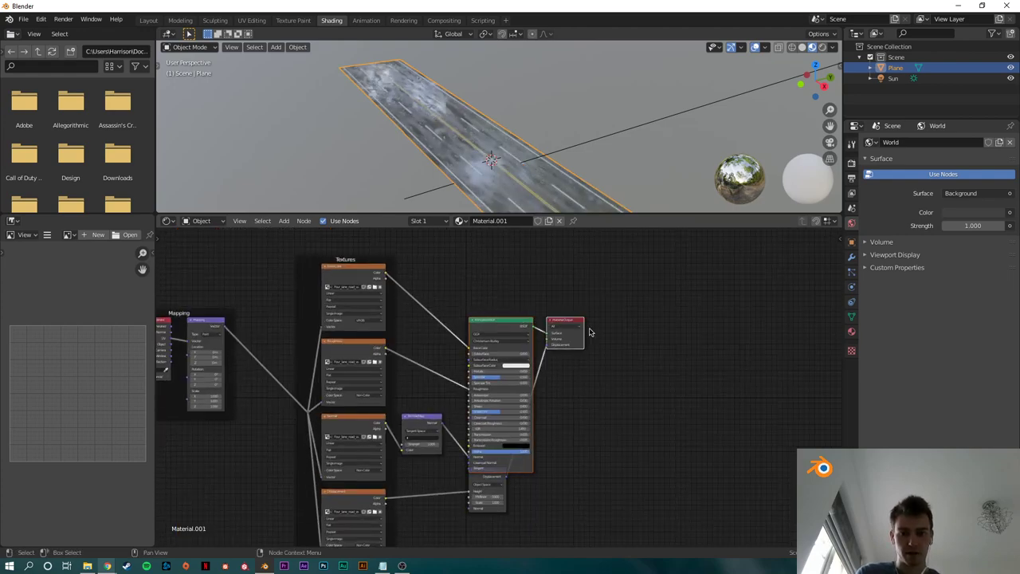
left_click_drag(500, 322, 521, 282)
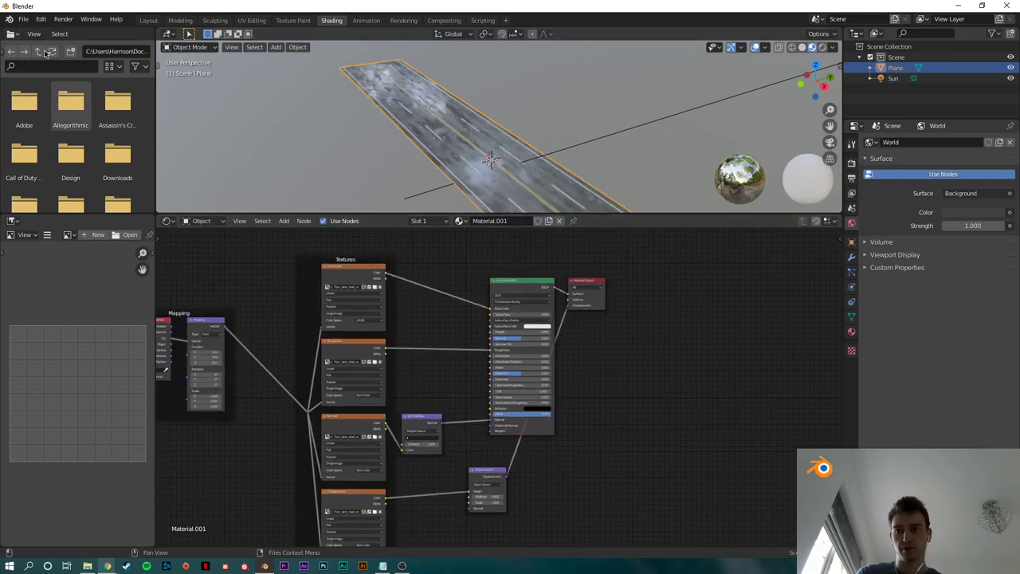
Step: Search the add-on preferences for "node wra" to check the Node Wrangler add-on, and close the preferences
left_click(42, 19)
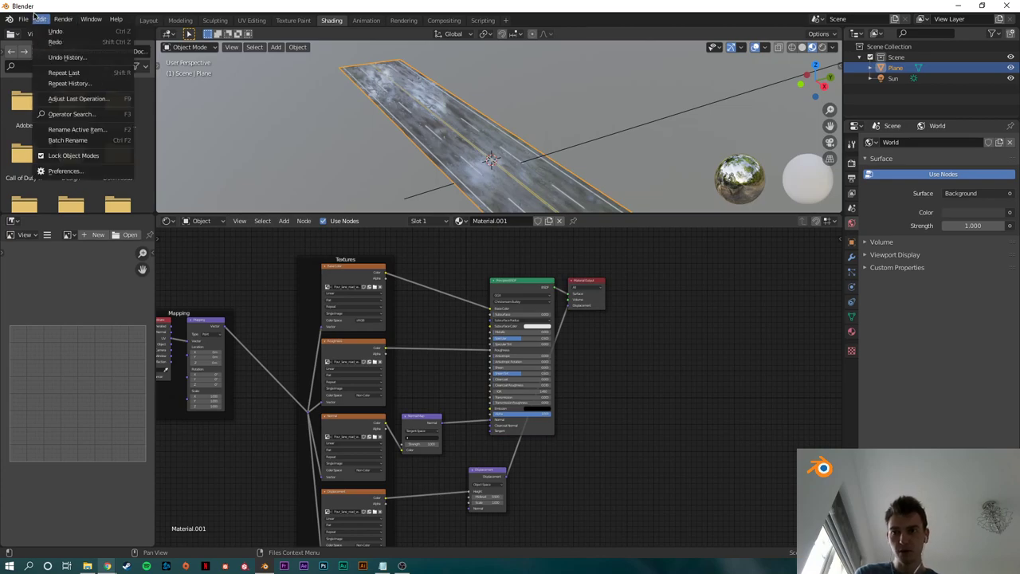
left_click(62, 172)
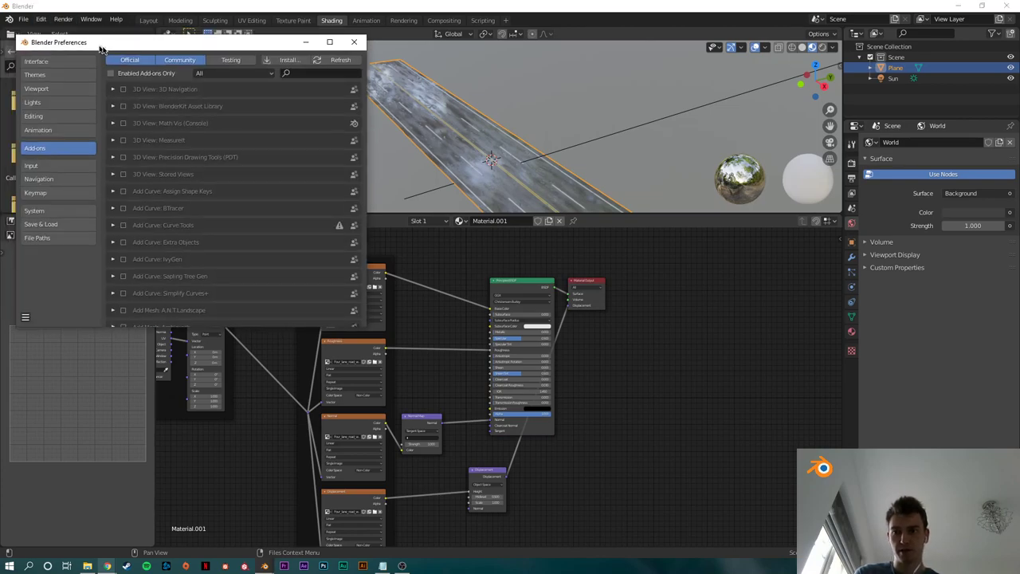
left_click(365, 80)
type("node wra")
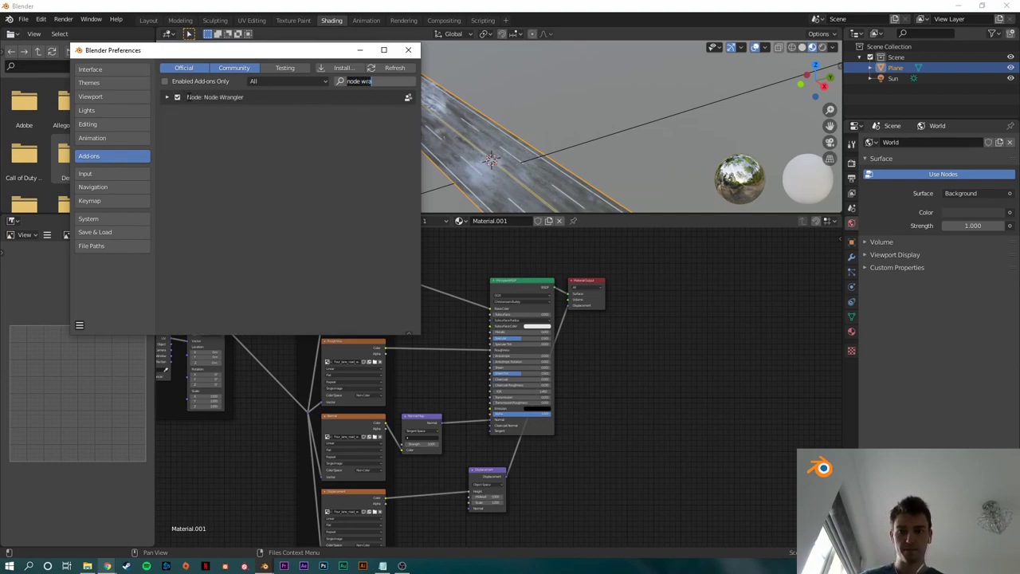
key("Escape")
left_click(408, 49)
Step: Shift the Normal Map node slightly closer to the Principled BSDF node
middle_click_drag(374, 364, 435, 356)
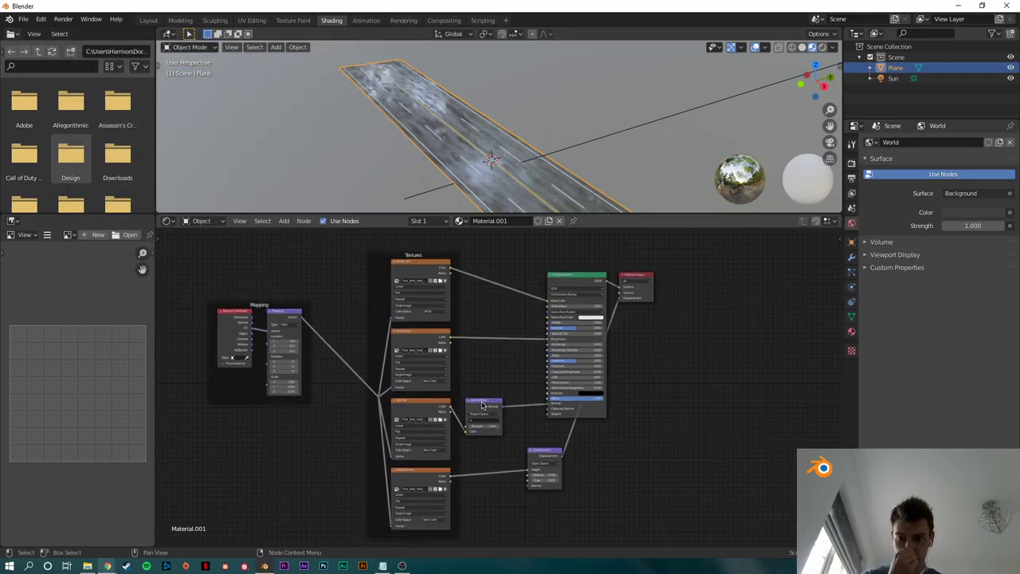
left_click_drag(482, 405, 487, 405)
scroll(491, 396, "up", 1)
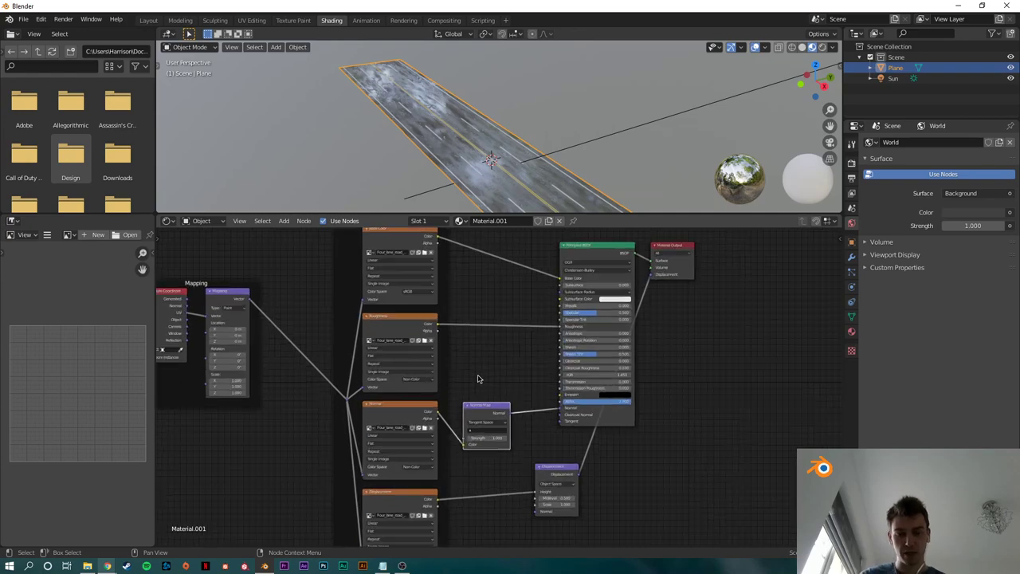
scroll(479, 373, "down", 1)
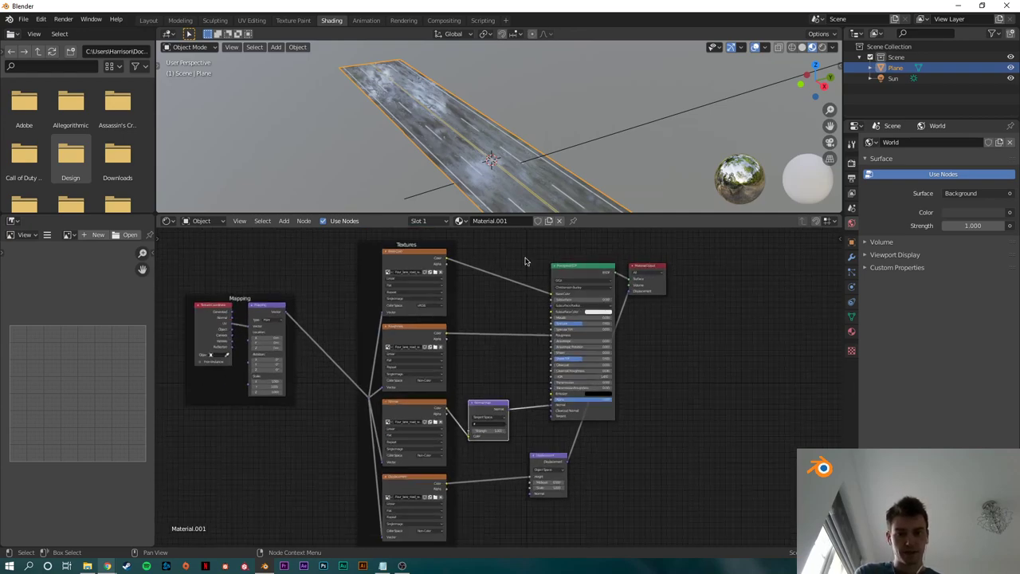
Step: Enlarge the 3D viewport area so the whole textured road plane can be seen above the node editor
mouse_move(542, 171)
middle_mouse_down()
mouse_move(551, 153)
mouse_move(549, 162)
middle_mouse_up()
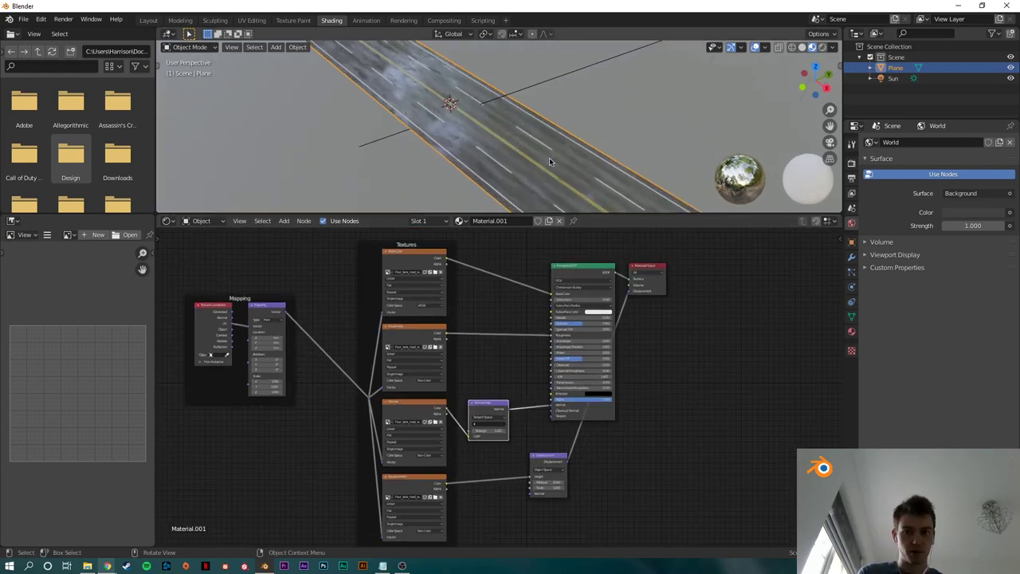
scroll(549, 161, "up", 2)
scroll(506, 144, "down", 5)
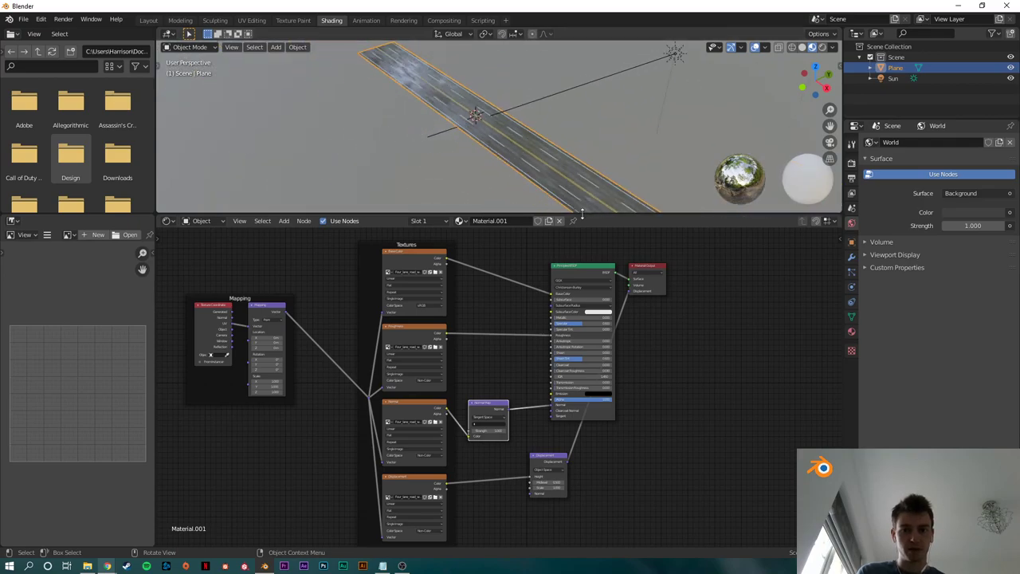
left_click_drag(593, 216, 629, 291)
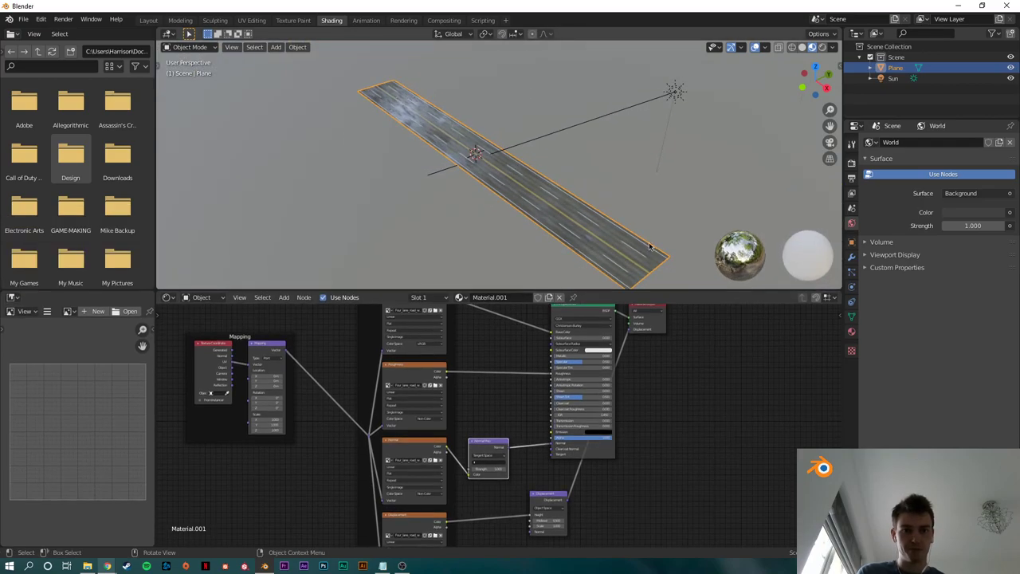
Step: Preview the road in Rendered shading, return to Material Preview, and inspect the wet road surface up close
left_click(822, 48)
scroll(598, 217, "up", 3)
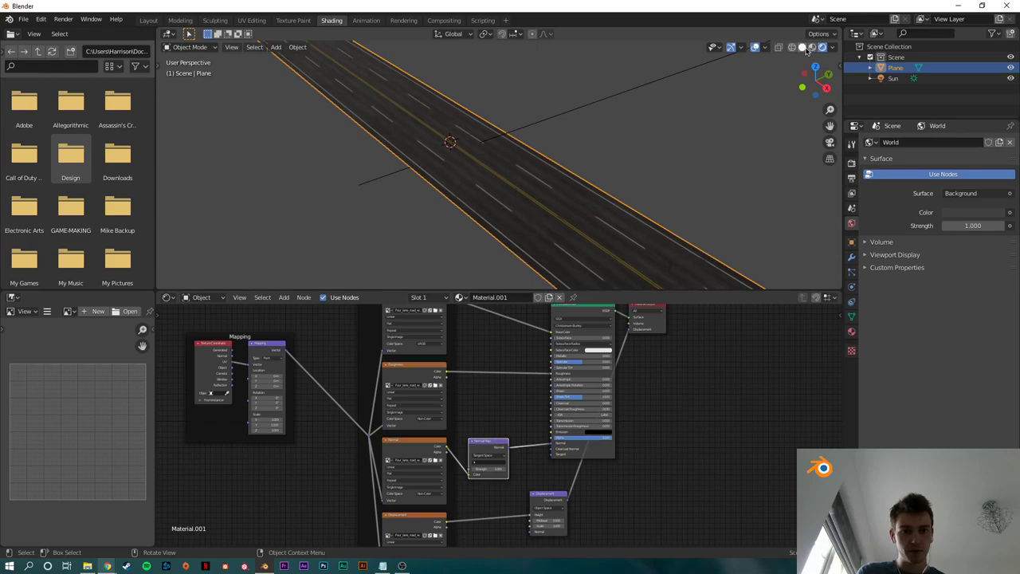
mouse_move(604, 218)
middle_mouse_down()
mouse_move(478, 144)
mouse_move(463, 151)
middle_mouse_up()
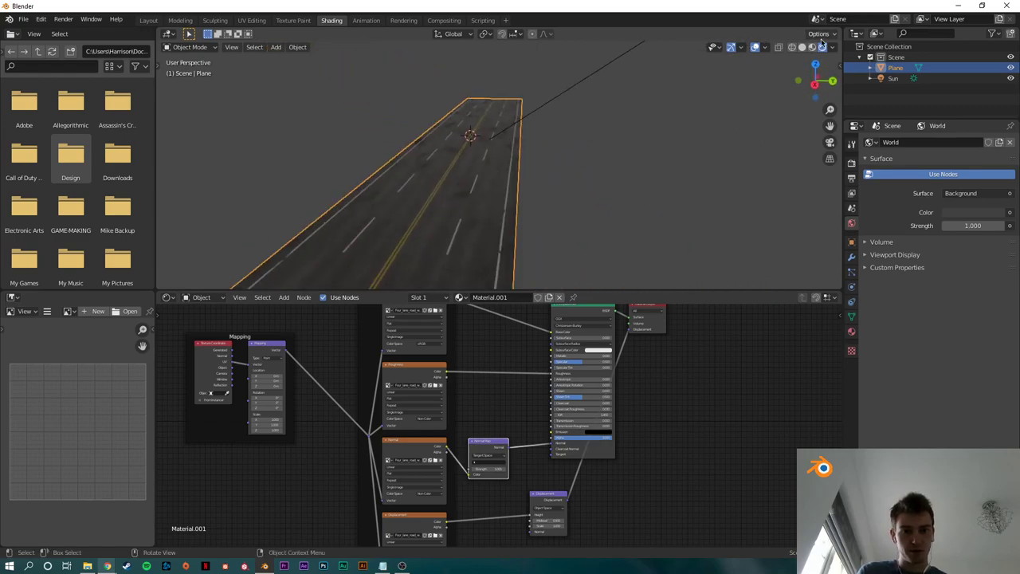
left_click(811, 48)
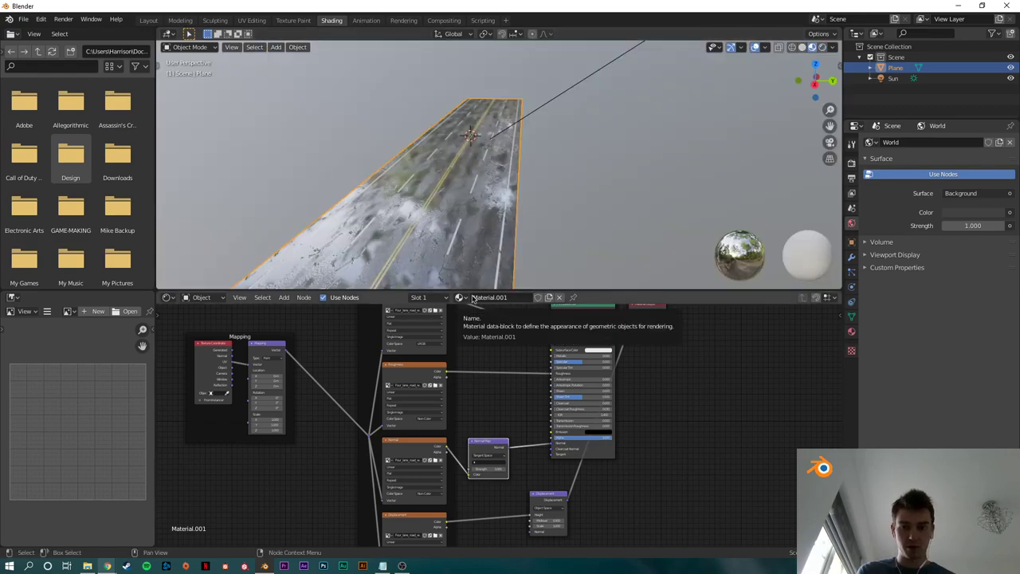
middle_click_drag(444, 151, 474, 200)
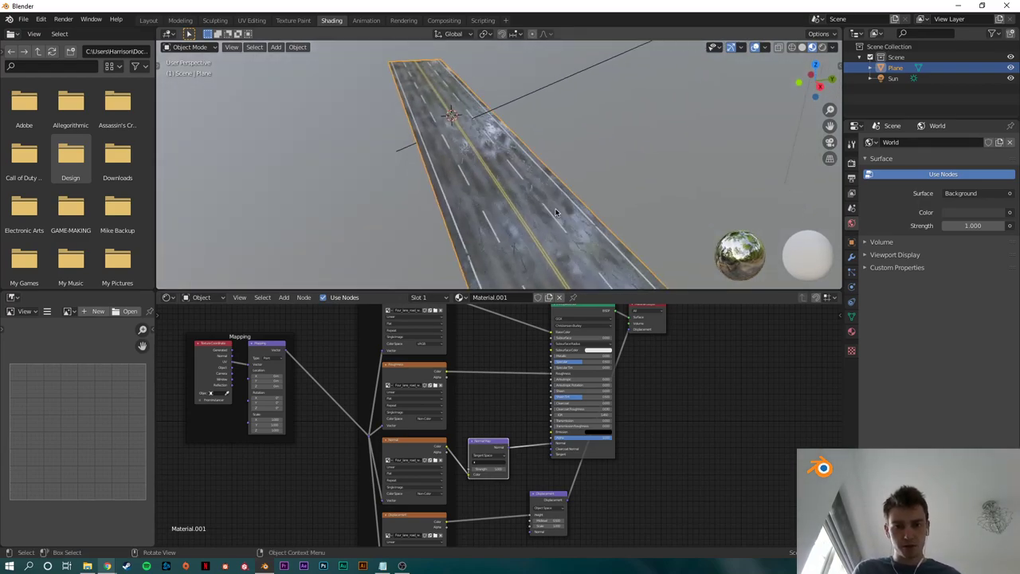
scroll(557, 213, "up", 5)
middle_click_drag(536, 223, 532, 198)
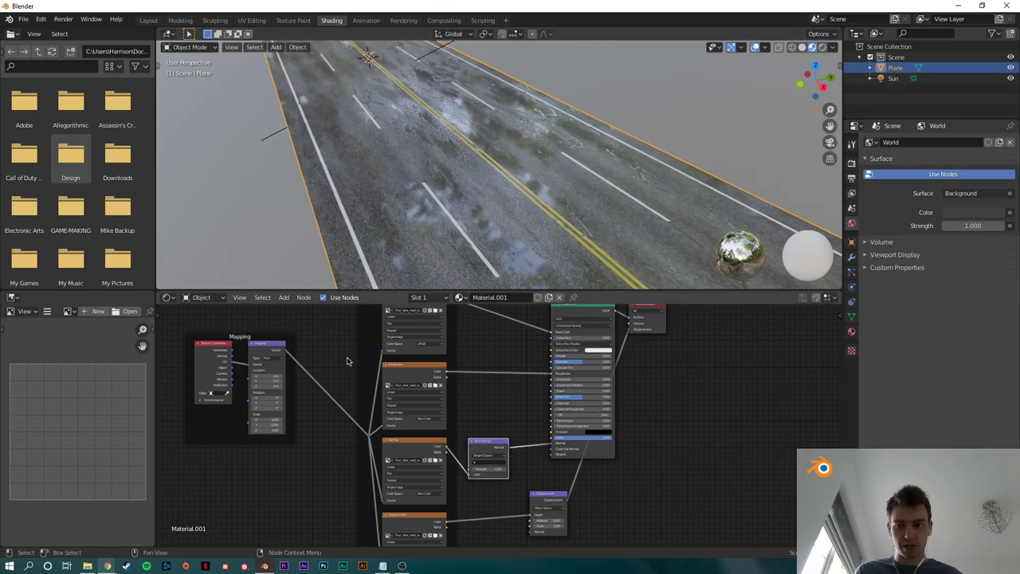
Step: Try changing the Mapping node's scale values, undo the changes, and set the Z scale to 1
scroll(347, 361, "up", 2)
middle_click_drag(179, 363, 478, 408)
scroll(463, 405, "up", 2)
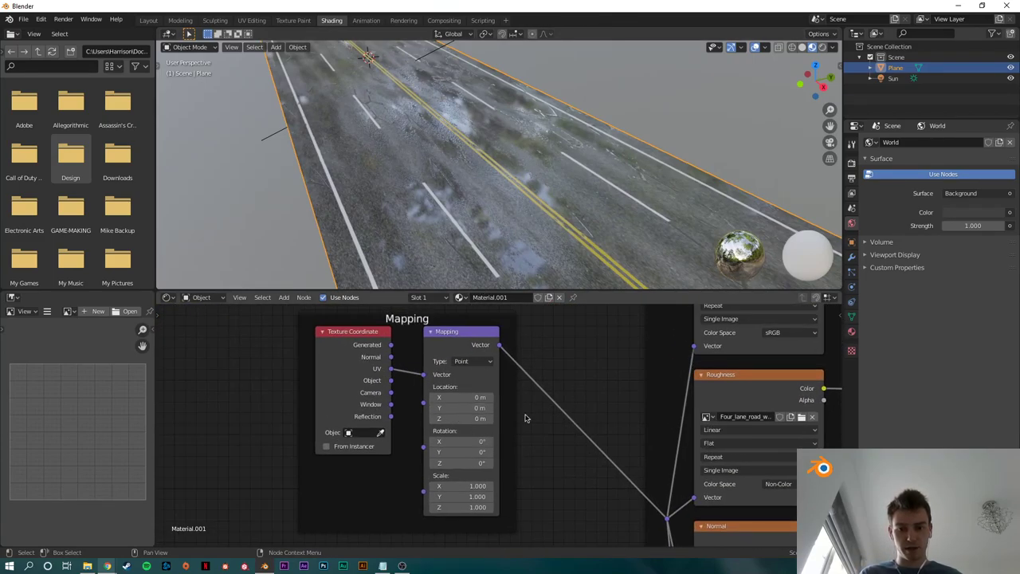
left_click_drag(458, 497, 526, 507)
key("ctrl+z")
key("ctrl+z")
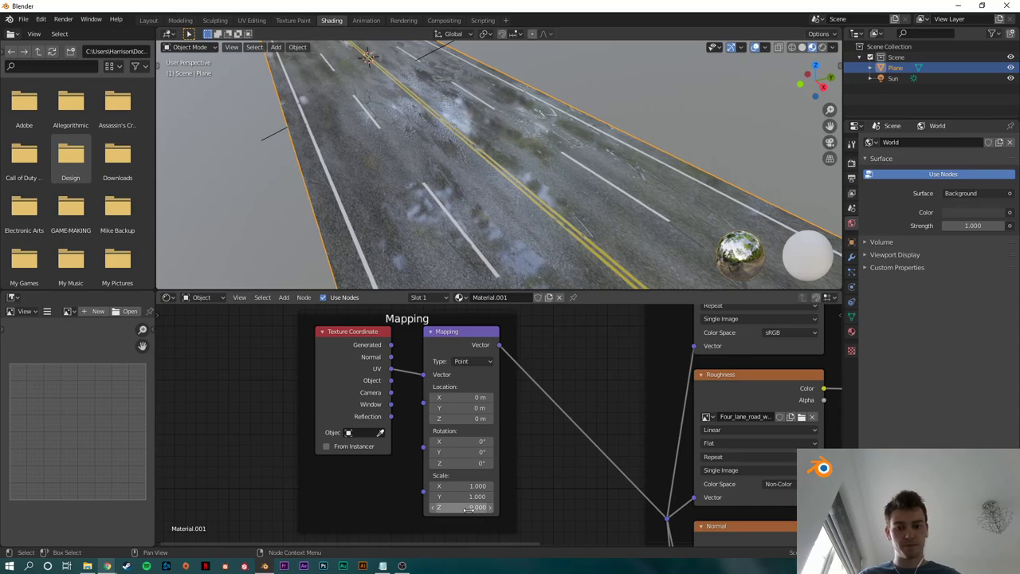
type("1")
key("Return")
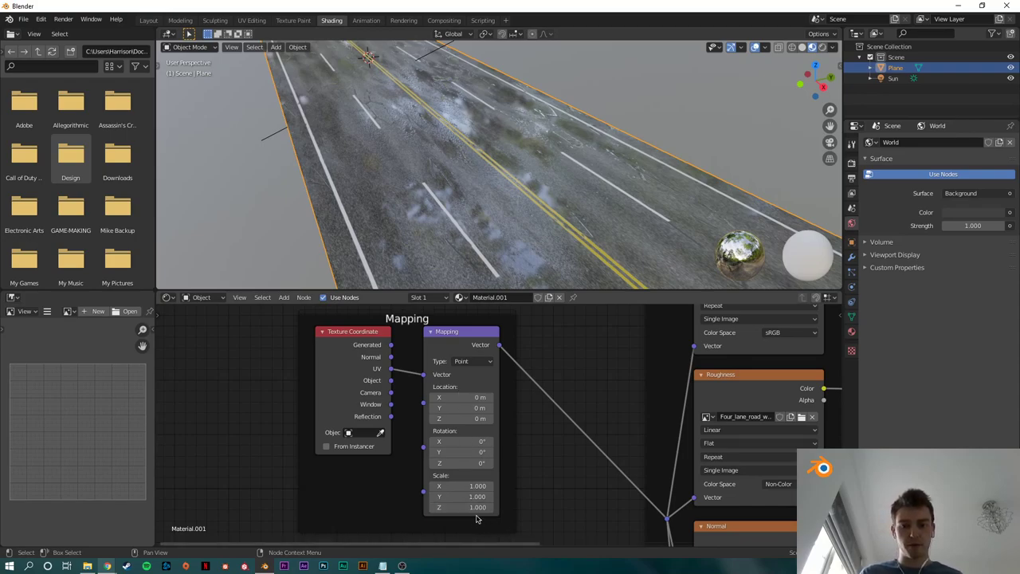
Step: Try a negative X scale on the Mapping node, and set its X, Y and Z scale to 0
left_click_drag(483, 485, 423, 485)
left_click(477, 486)
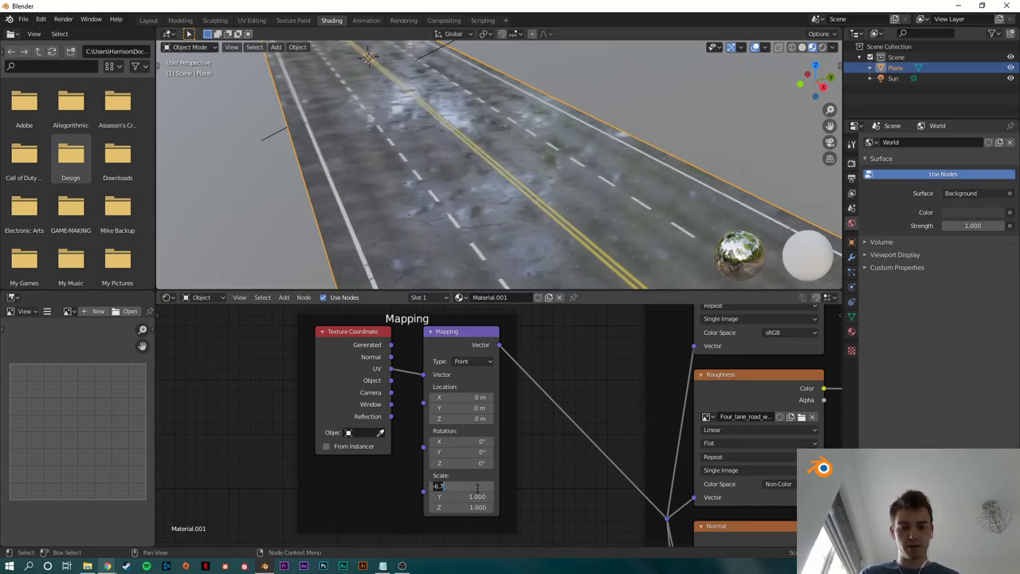
type("0")
key("Tab")
type("0")
key("Tab")
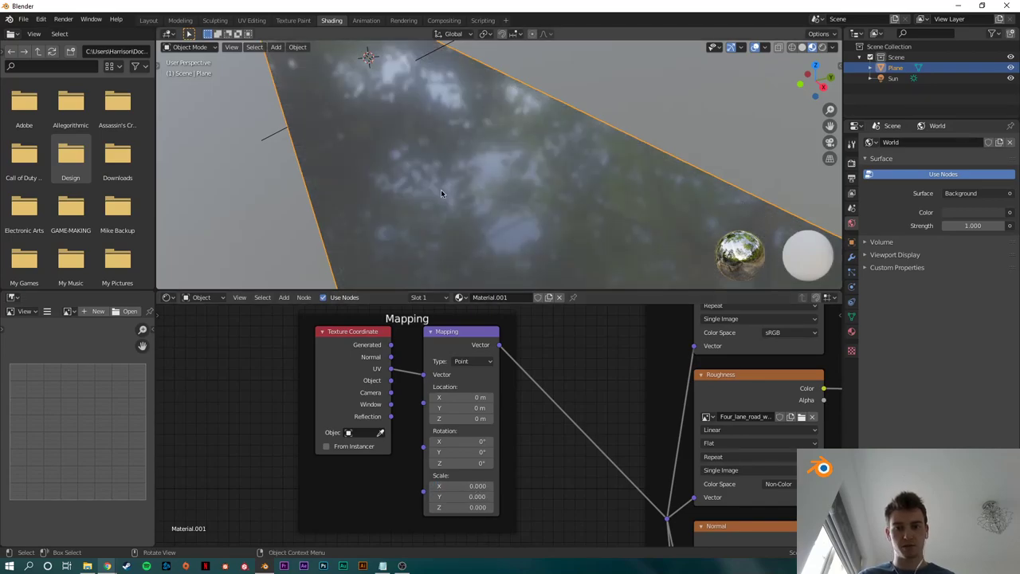
Step: Set the Mapping node's X, Y and Z scale to 1
middle_click_drag(441, 189, 485, 176)
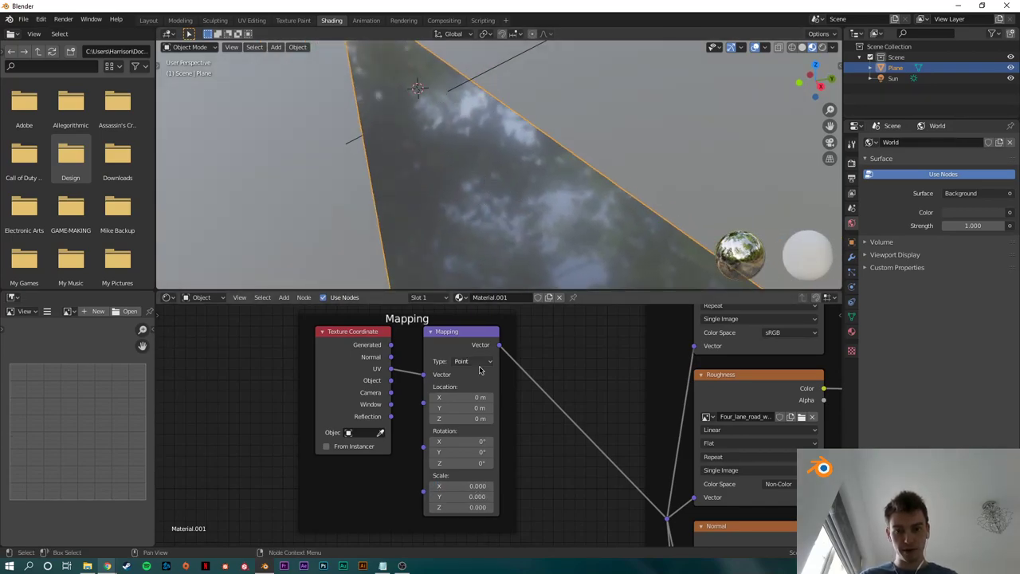
key("Tab")
type("1")
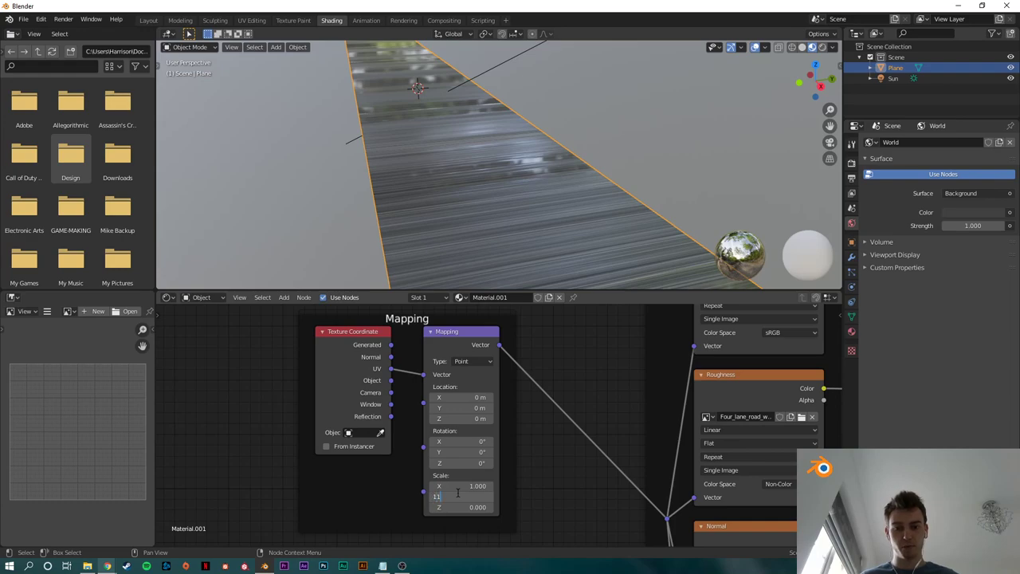
key("Tab")
type("1")
key("Return")
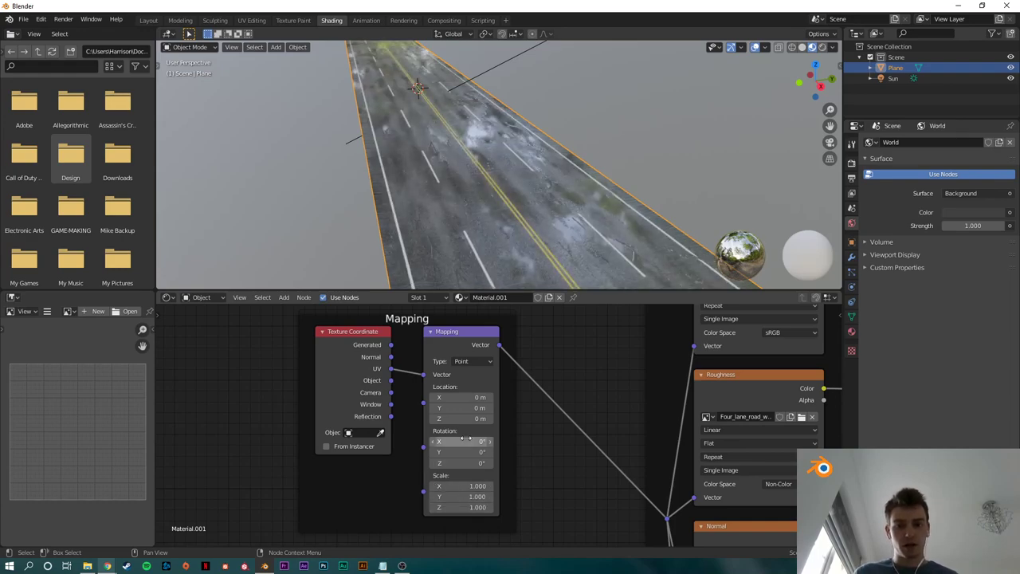
Step: Set the Mapping node's X scale to 2.160, checking the lane marking spacing along the road from the top view
left_click_drag(459, 496, 542, 497)
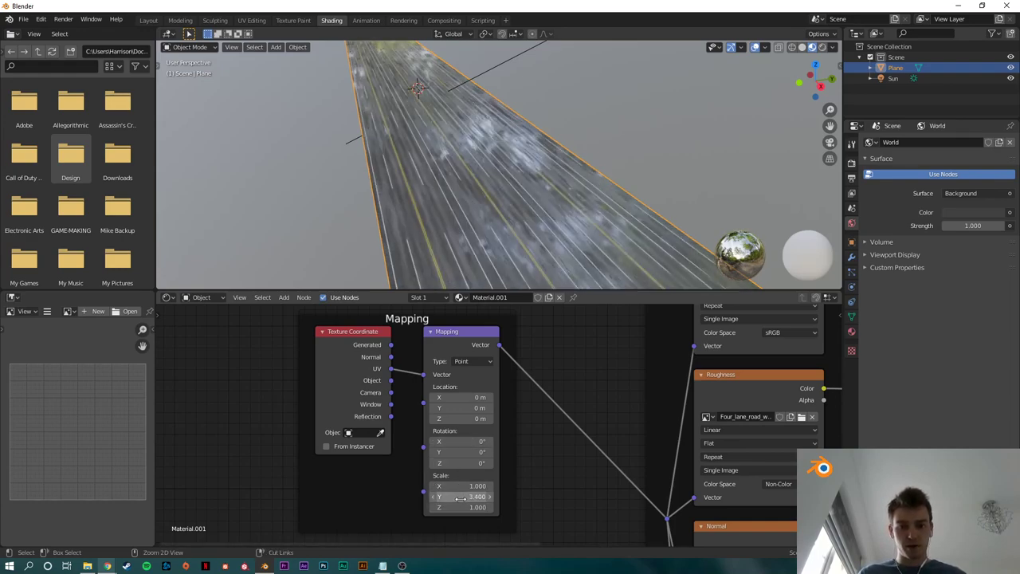
key("Escape")
left_click_drag(463, 485, 496, 486)
scroll(536, 238, "down", 6)
middle_click_drag(535, 238, 760, 150)
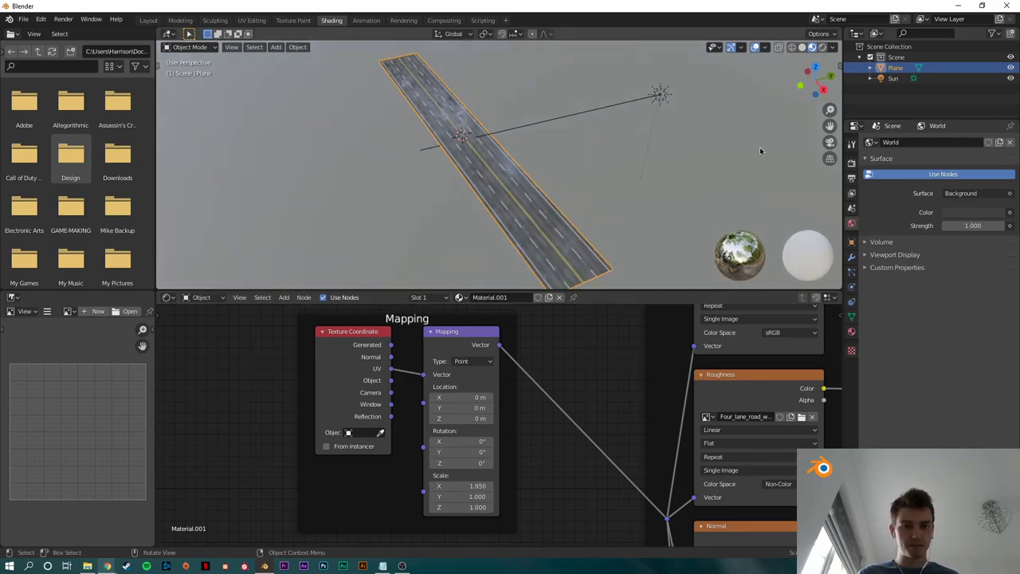
left_click(817, 66)
scroll(622, 196, "up", 4)
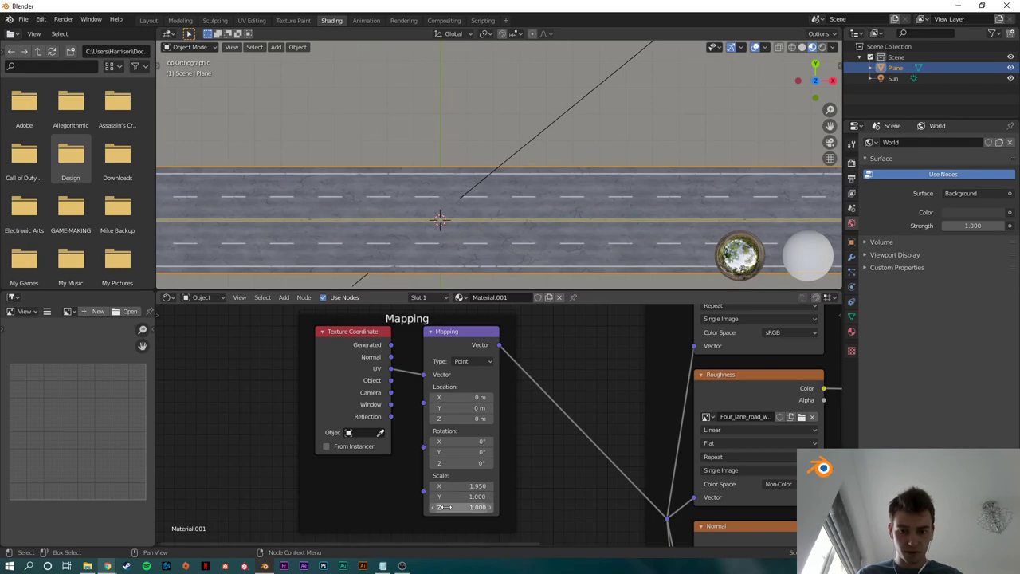
left_click_drag(453, 489, 477, 489)
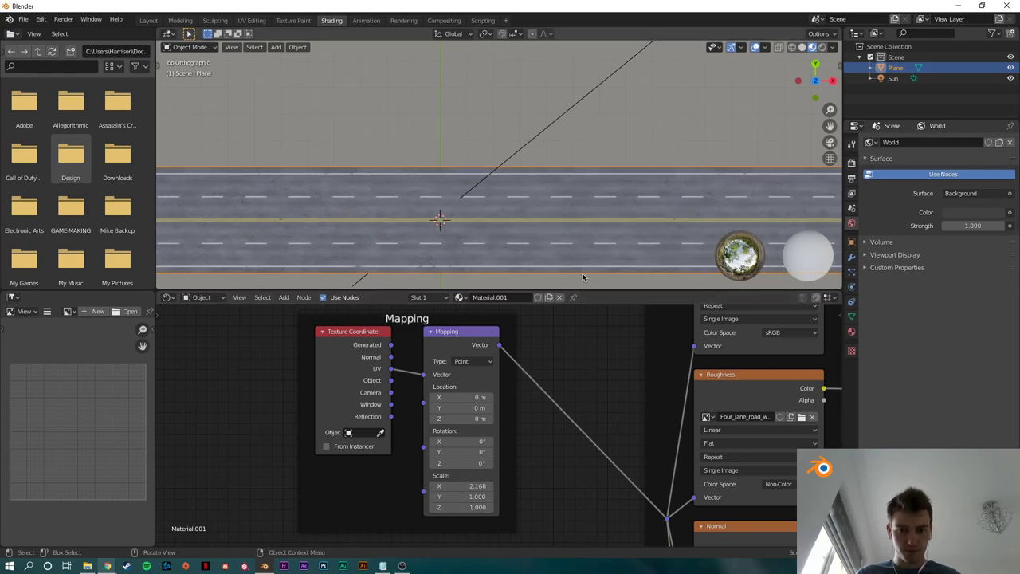
middle_click_drag(619, 182, 494, 224)
scroll(560, 394, "down", 4)
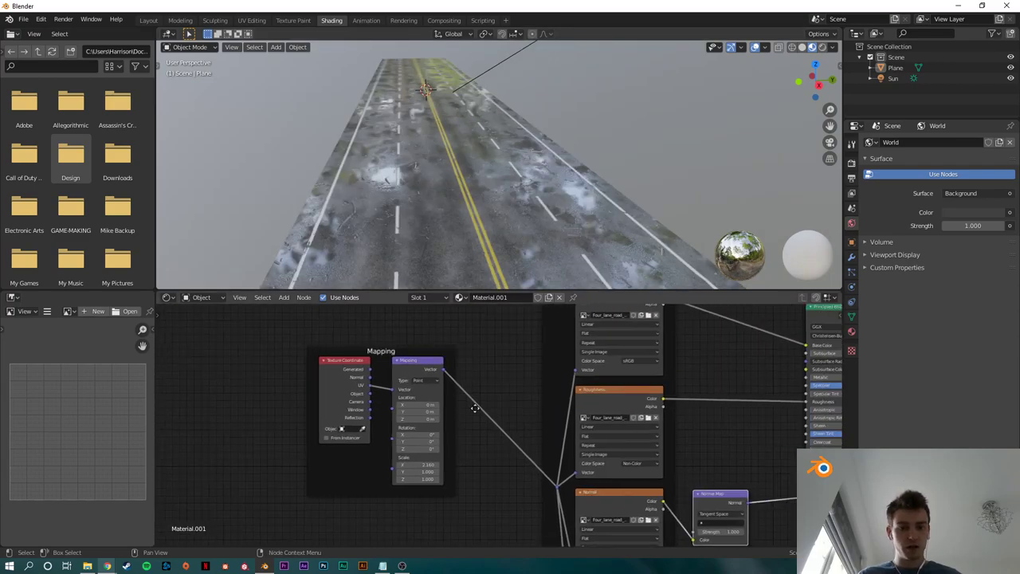
scroll(604, 414, "up", 2)
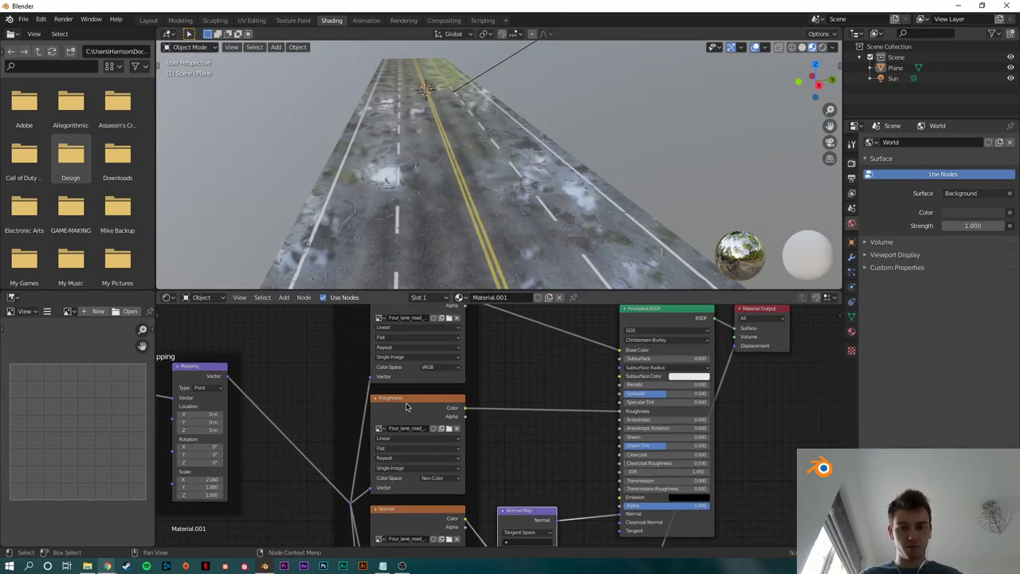
scroll(498, 424, "up", 1)
scroll(360, 410, "up", 2)
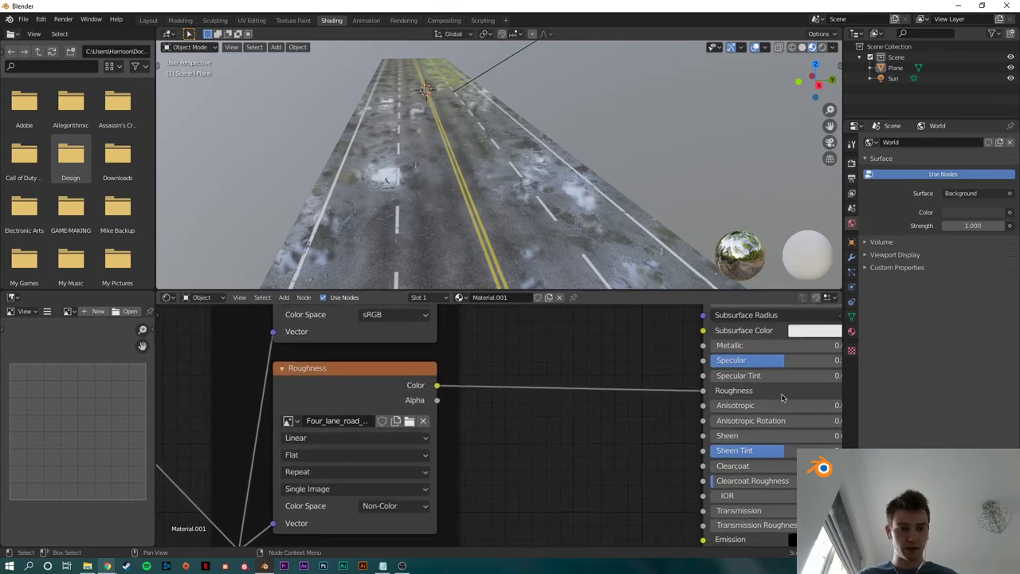
scroll(705, 390, "down", 4)
middle_click_drag(723, 326, 673, 374)
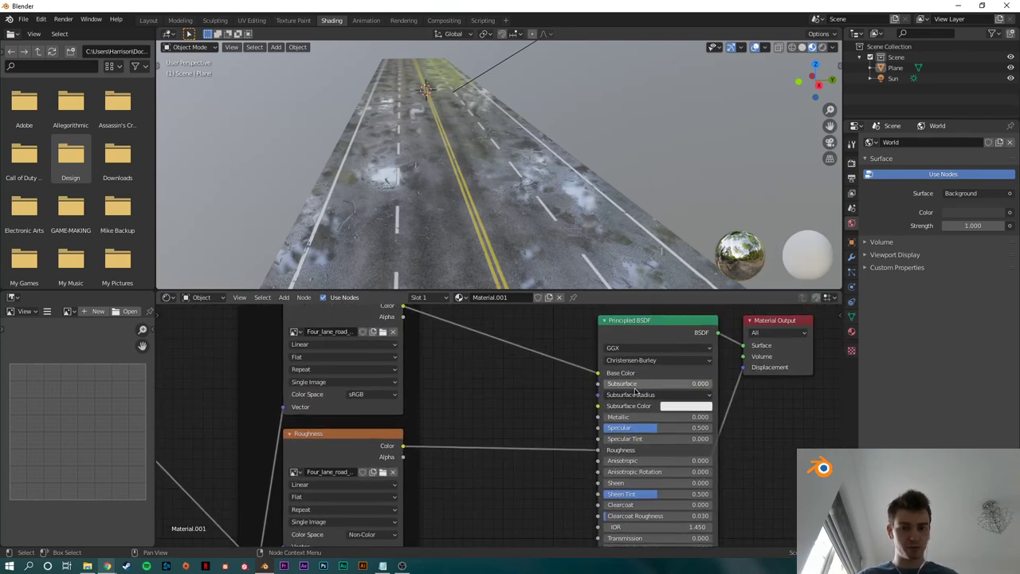
middle_click_drag(476, 506, 526, 467)
key("shift+a")
left_click(493, 433)
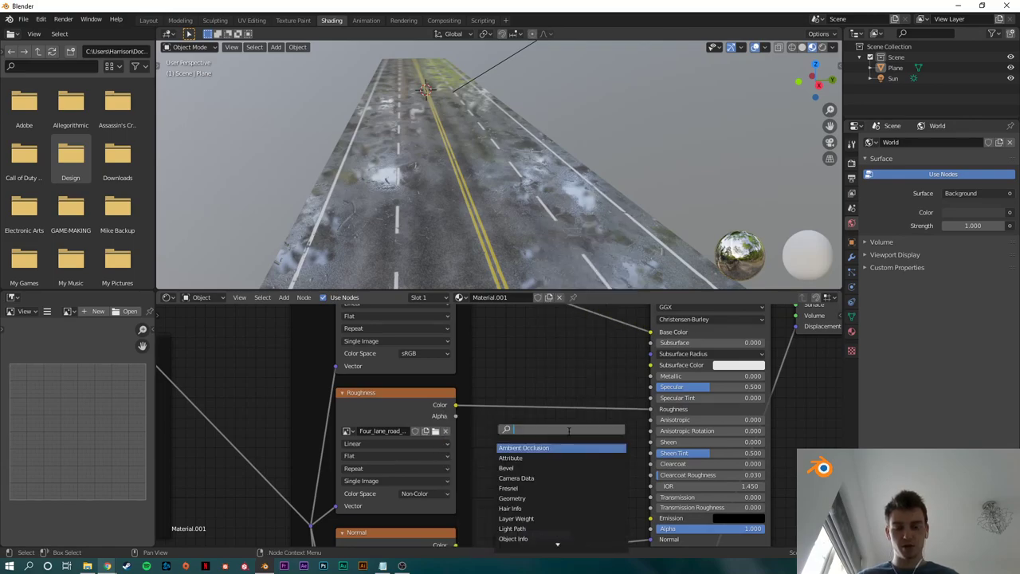
key("Escape")
Step: Add a ColorRamp node on the link between the Roughness texture's Color output and the Principled BSDF's Roughness input
key("shift+a")
left_click(500, 375)
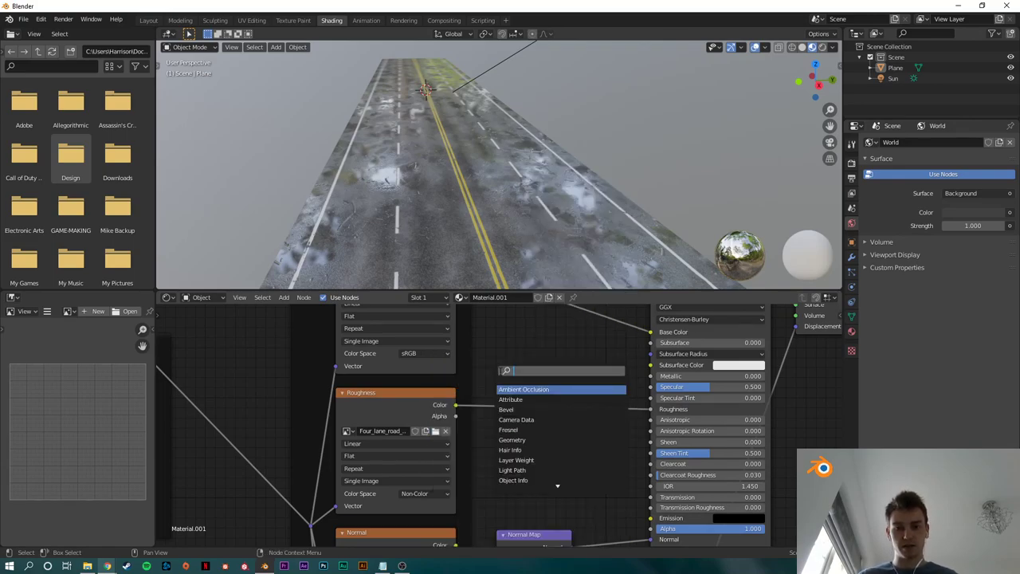
type("colo")
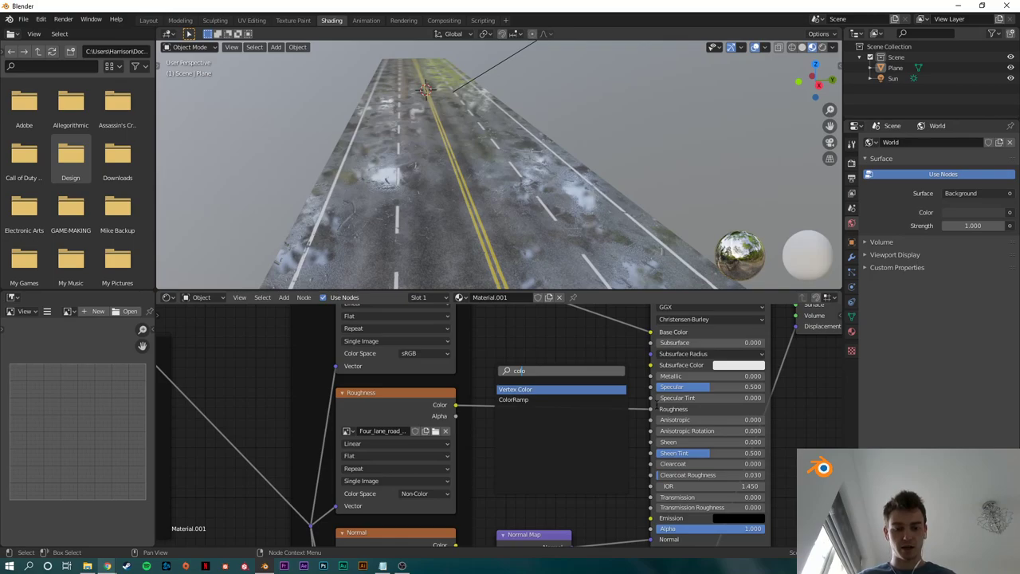
key("Down")
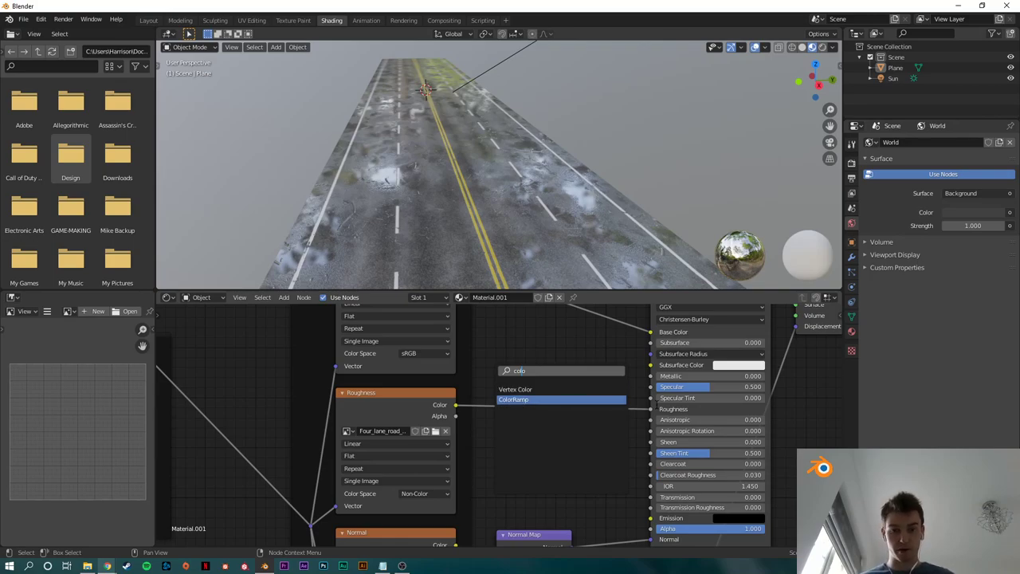
key("Return")
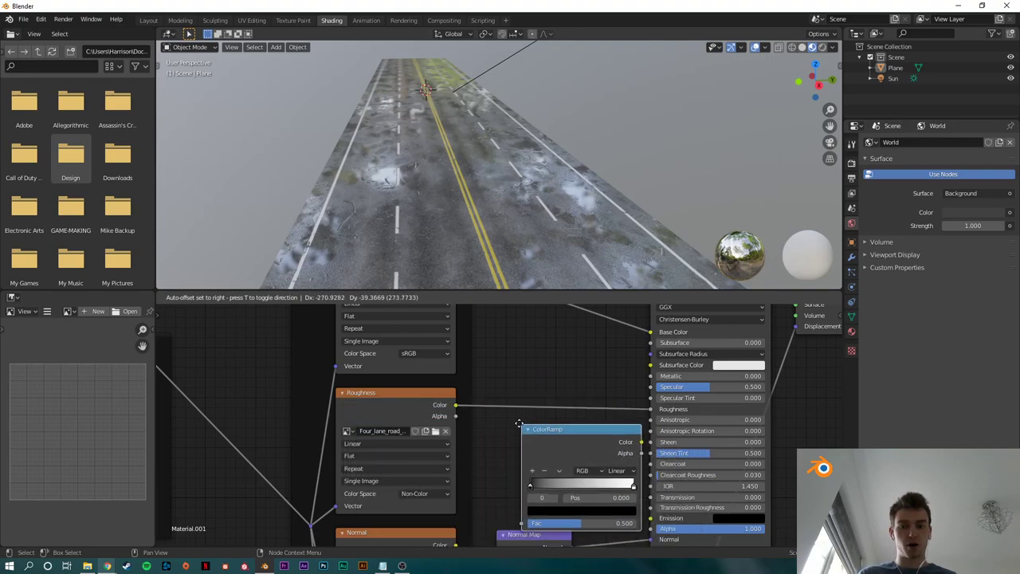
left_click(496, 376)
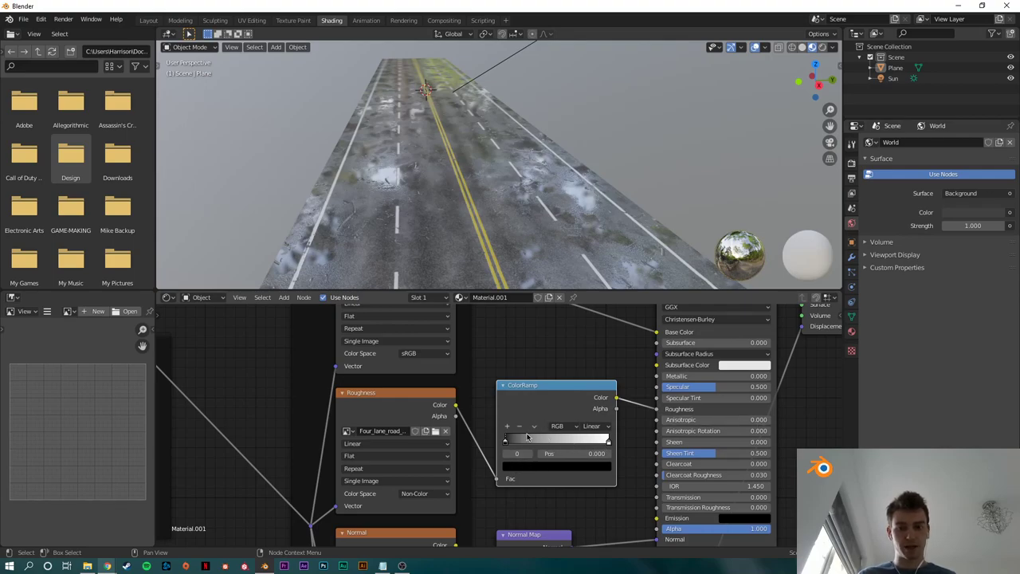
Step: Try the ColorRamp's black stop at position 0.795 and check the road's reflections up close
middle_click_drag(542, 239, 567, 211)
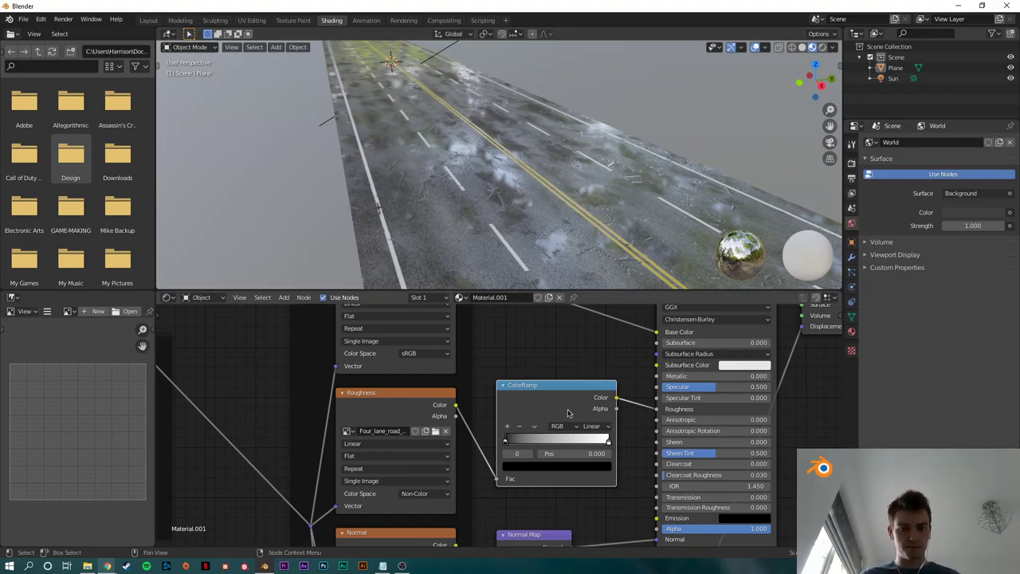
scroll(479, 435, "up", 2)
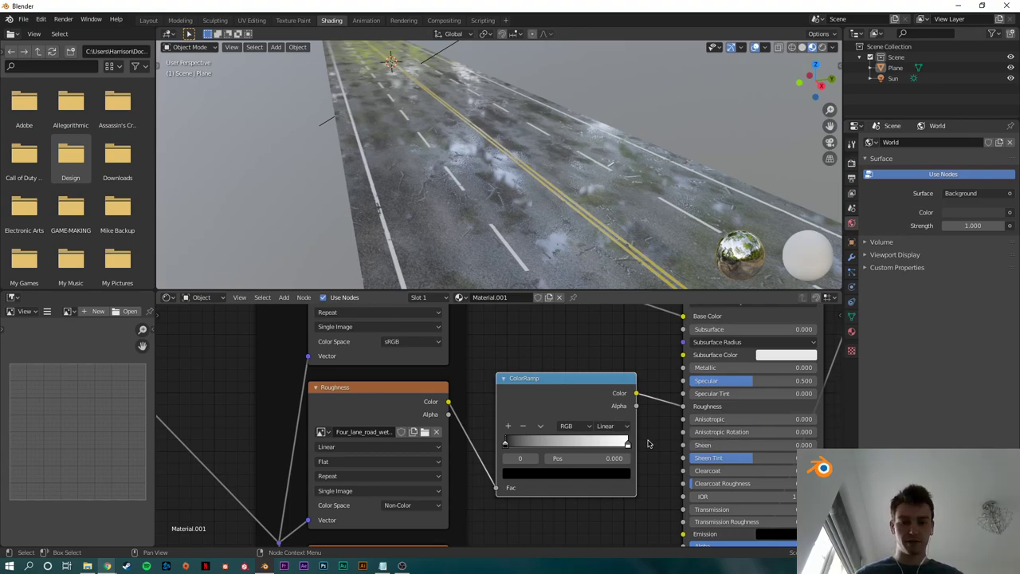
scroll(608, 426, "up", 2)
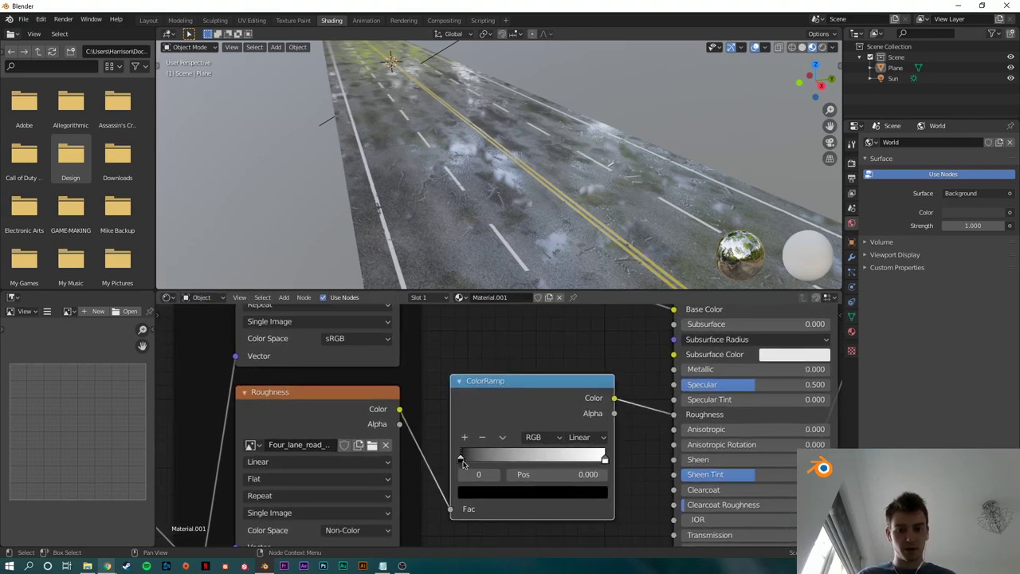
left_click_drag(473, 469, 567, 461)
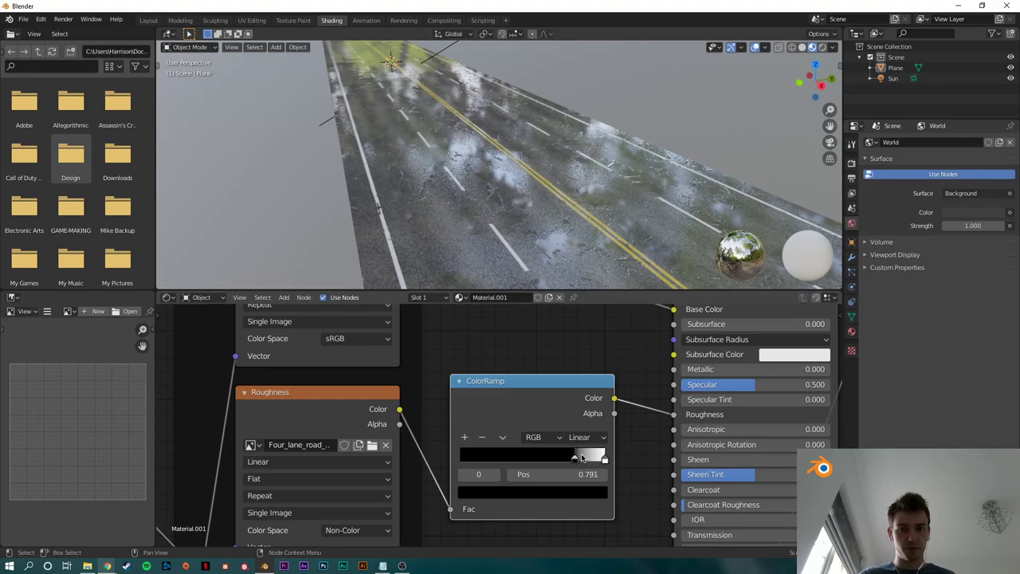
left_click_drag(582, 457, 583, 458)
middle_click_drag(577, 227, 603, 216)
scroll(590, 217, "up", 2)
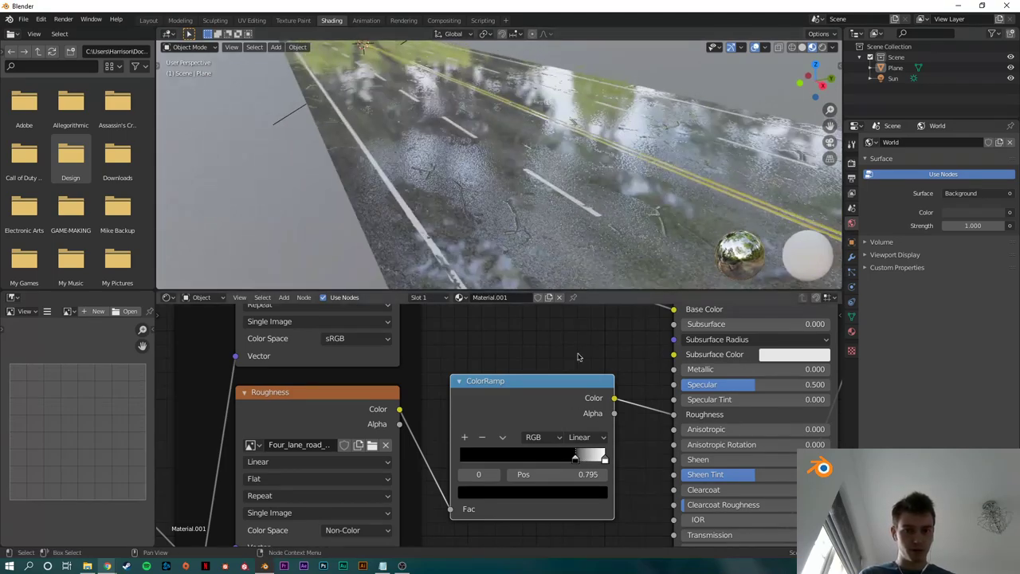
Step: Try the ColorRamp's white stop at 0.968 and black stop at 0.823, and return them to 1.000 and 0.000
mouse_move(594, 458)
left_mouse_down()
mouse_move(415, 446)
mouse_move(574, 458)
mouse_move(442, 463)
mouse_move(600, 456)
left_mouse_up()
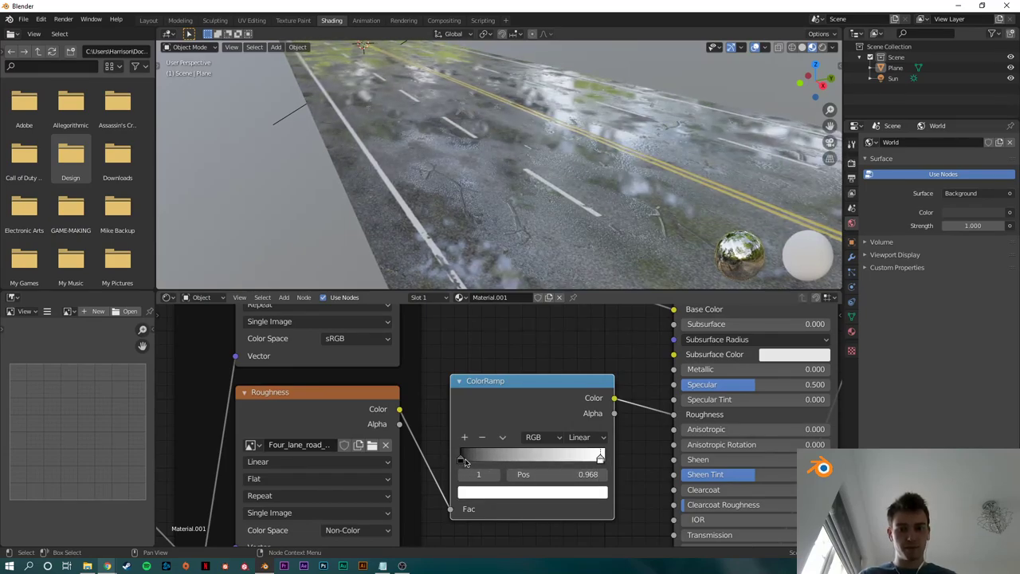
left_click_drag(466, 462, 598, 459)
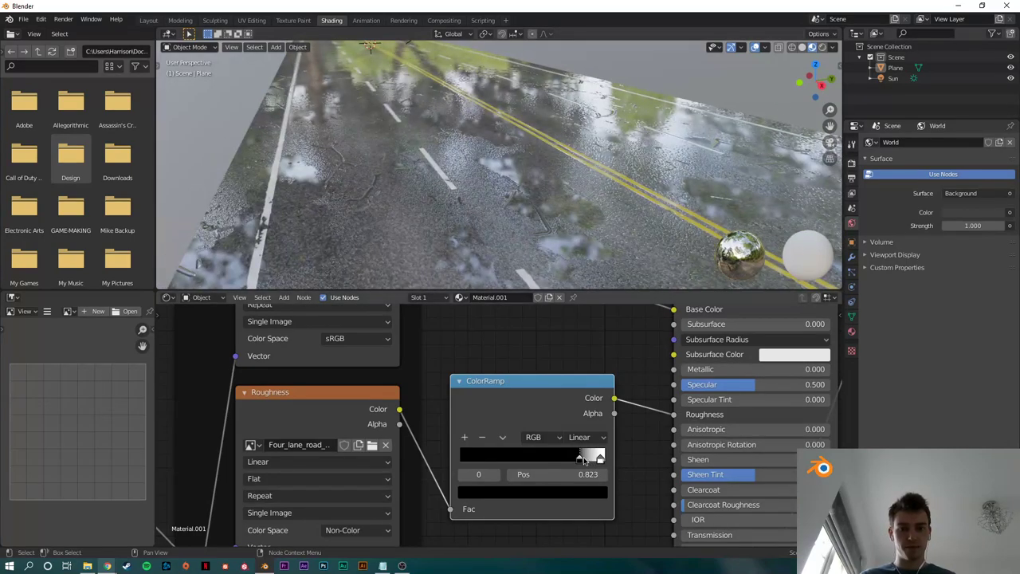
left_click_drag(569, 462, 457, 460)
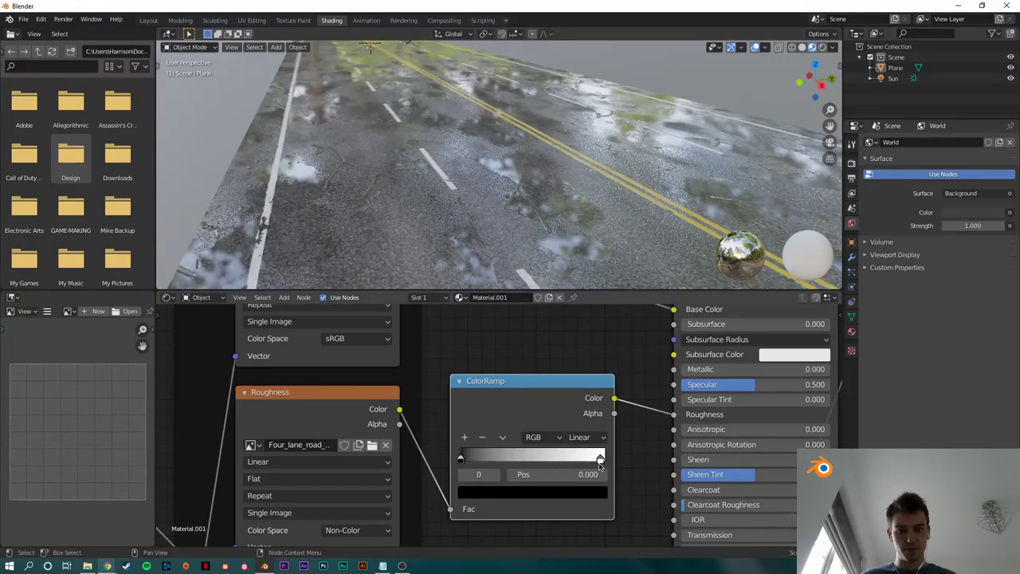
left_click_drag(600, 464, 638, 463)
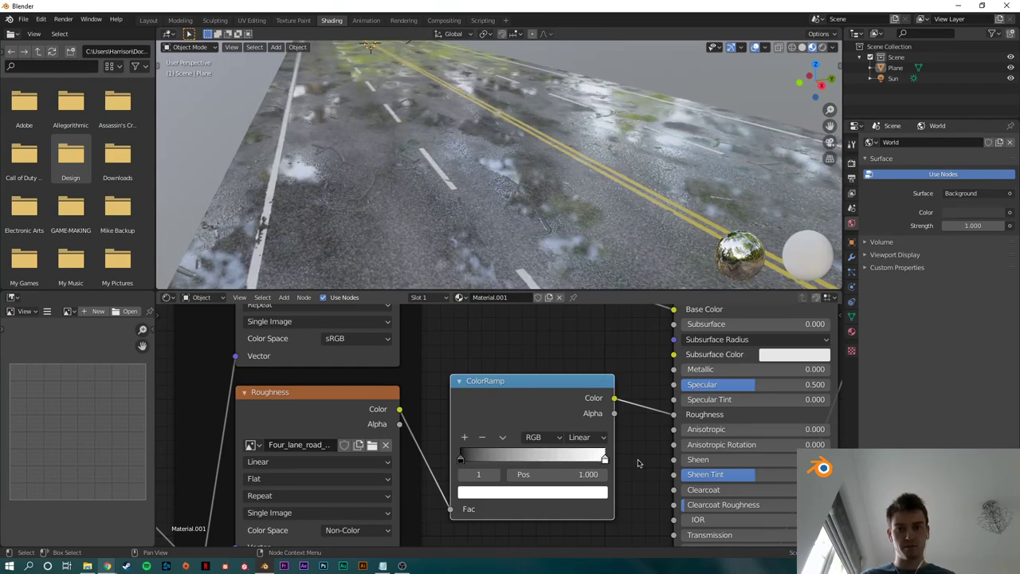
Step: Set the ColorRamp's black stop to position 0.186 and its white stop near the middle, checking the wet reflections along the road
left_click_drag(457, 460, 500, 460)
left_click_drag(601, 462, 484, 461)
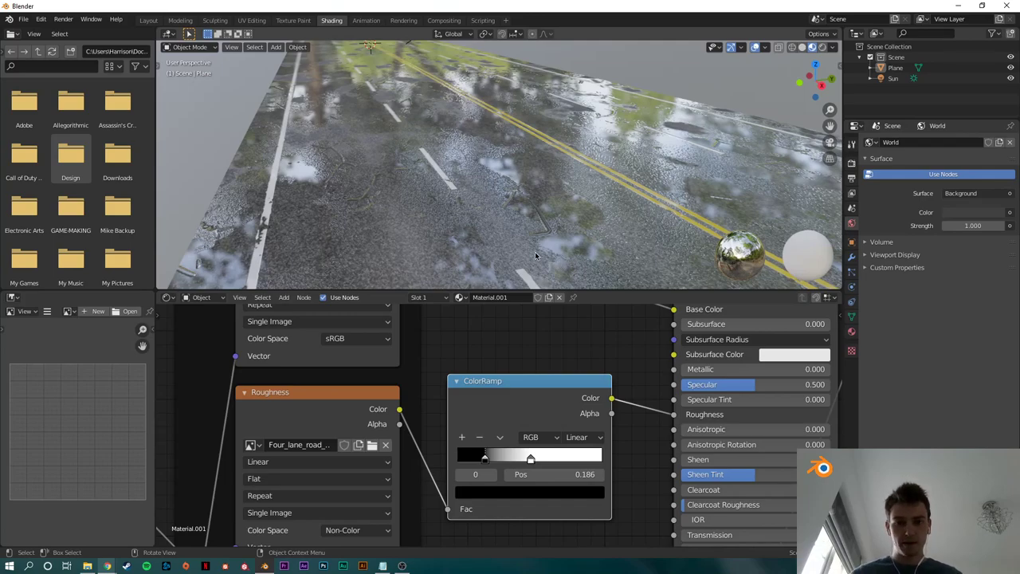
scroll(535, 255, "down", 8)
scroll(556, 197, "up", 5)
middle_click_drag(557, 198, 537, 188)
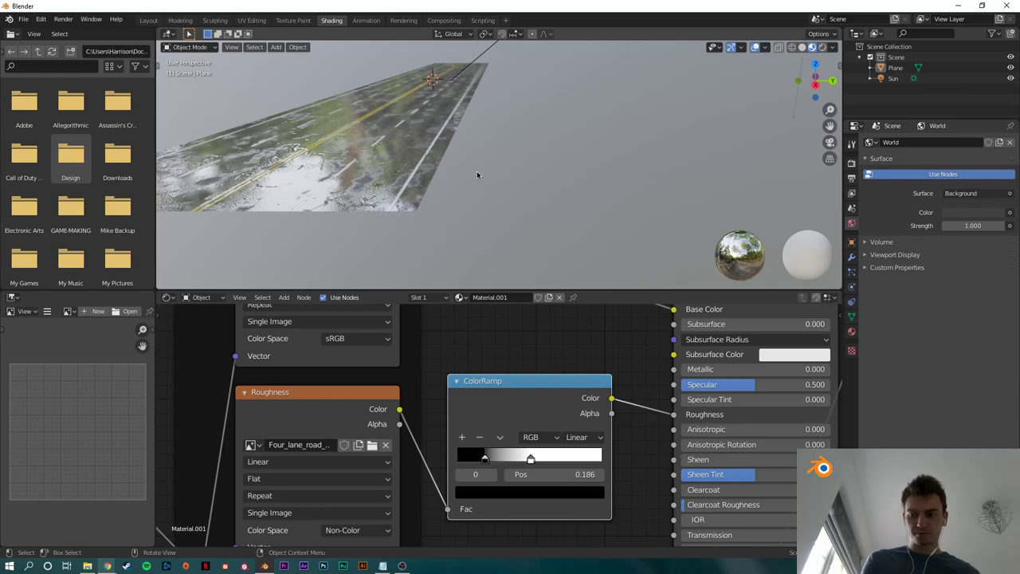
mouse_move(446, 170)
middle_mouse_down()
mouse_move(470, 172)
mouse_move(446, 176)
middle_mouse_up()
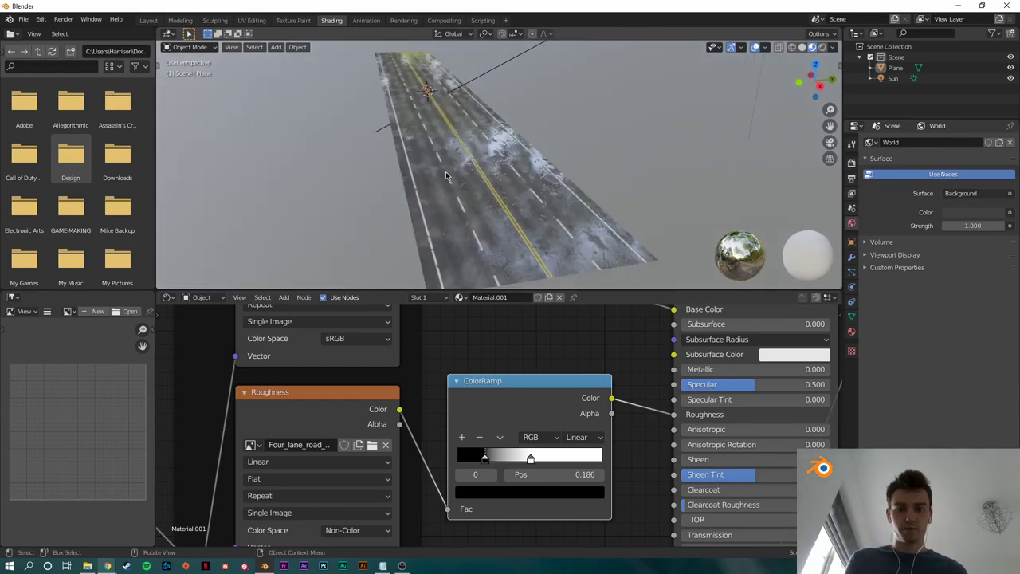
scroll(433, 185, "up", 3)
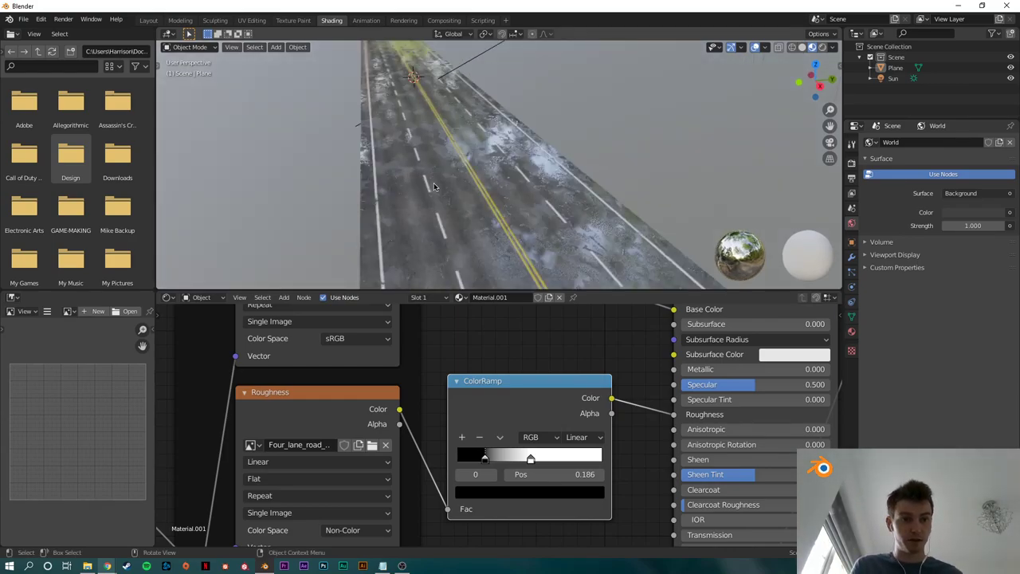
scroll(464, 190, "down", 8)
scroll(472, 212, "up", 3)
scroll(471, 220, "up", 2)
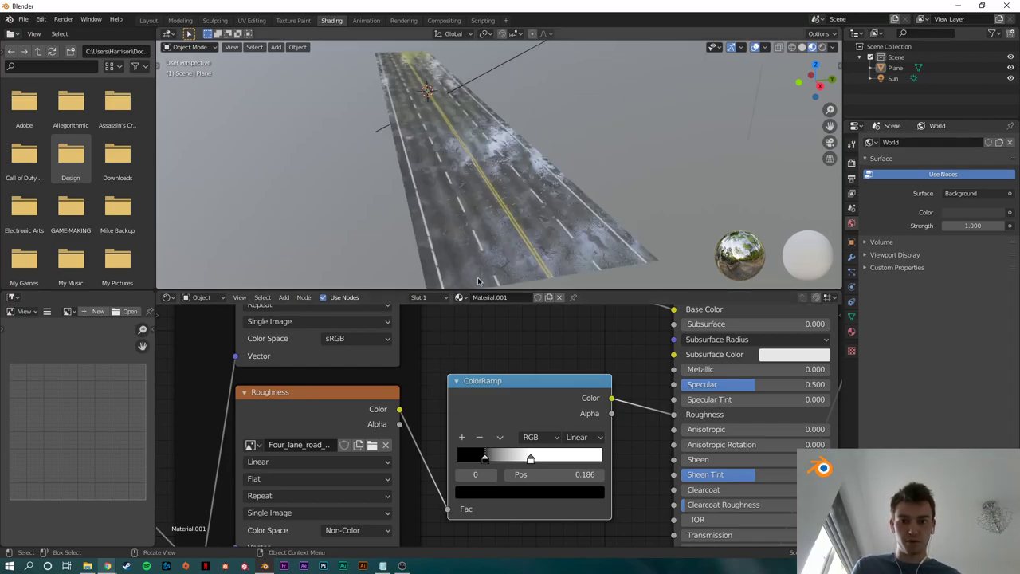
Step: Spread out the Displacement and Principled BSDF nodes to clear space beside the Normal Map node
scroll(403, 457, "down", 6)
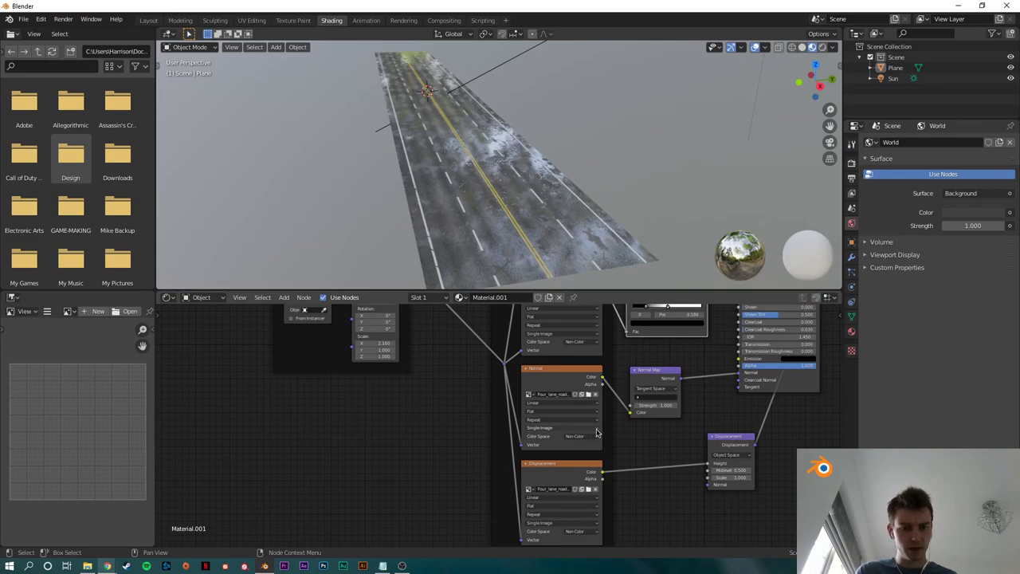
middle_click_drag(719, 436, 622, 448)
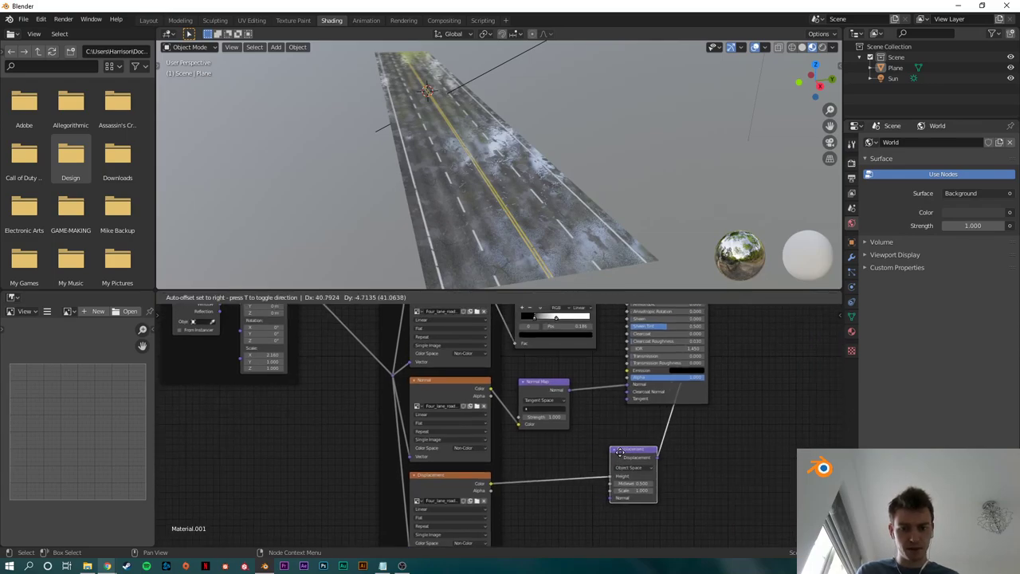
scroll(552, 461, "up", 3)
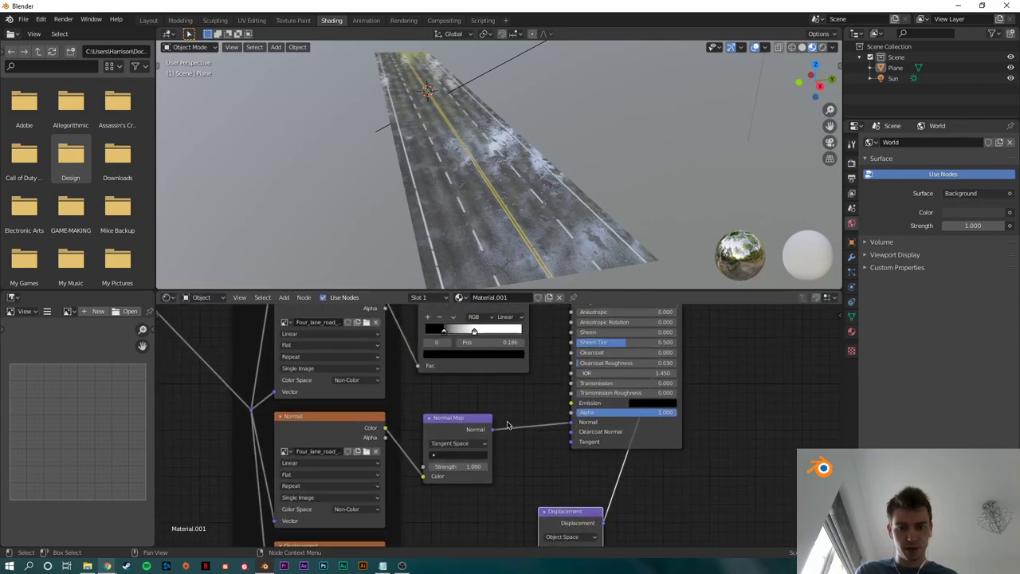
scroll(507, 424, "down", 5)
left_click_drag(511, 370, 603, 367)
scroll(478, 447, "up", 4)
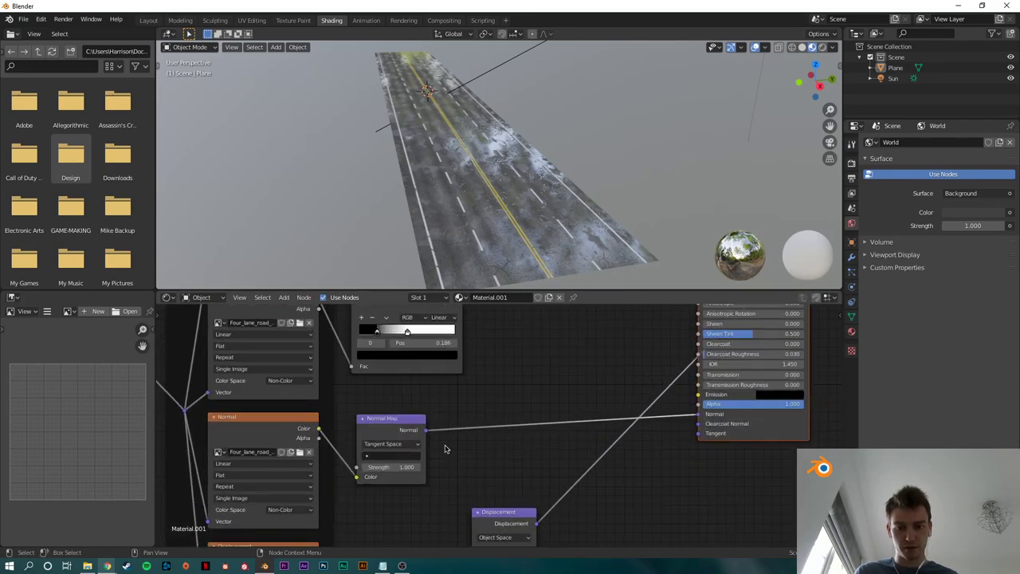
middle_click_drag(520, 450, 514, 408)
left_click_drag(494, 475, 507, 513)
Step: Add a MixRGB node on the link between the Normal Map node and the Principled BSDF's Normal input
key("shift+a")
left_click(478, 432)
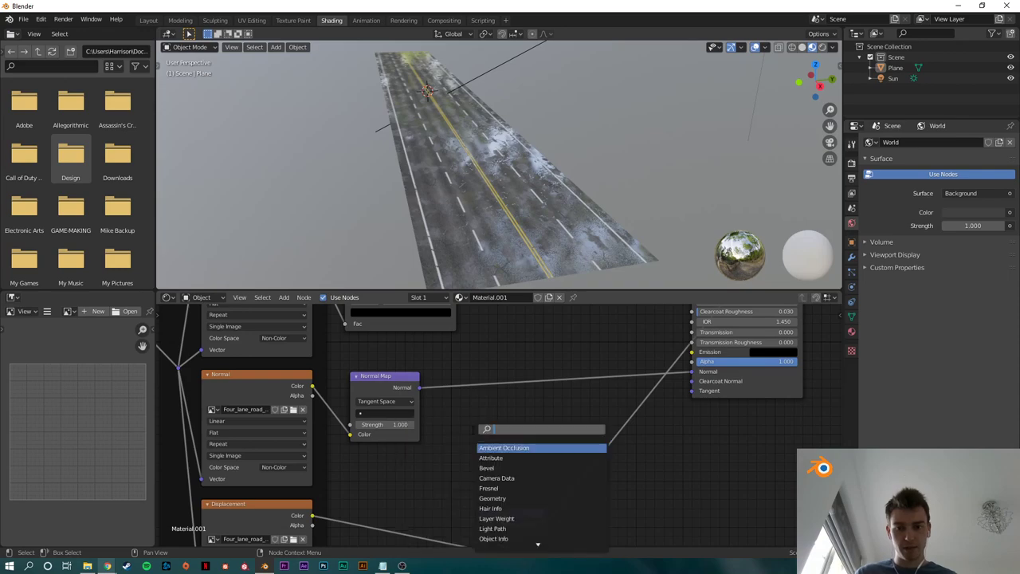
type("mix")
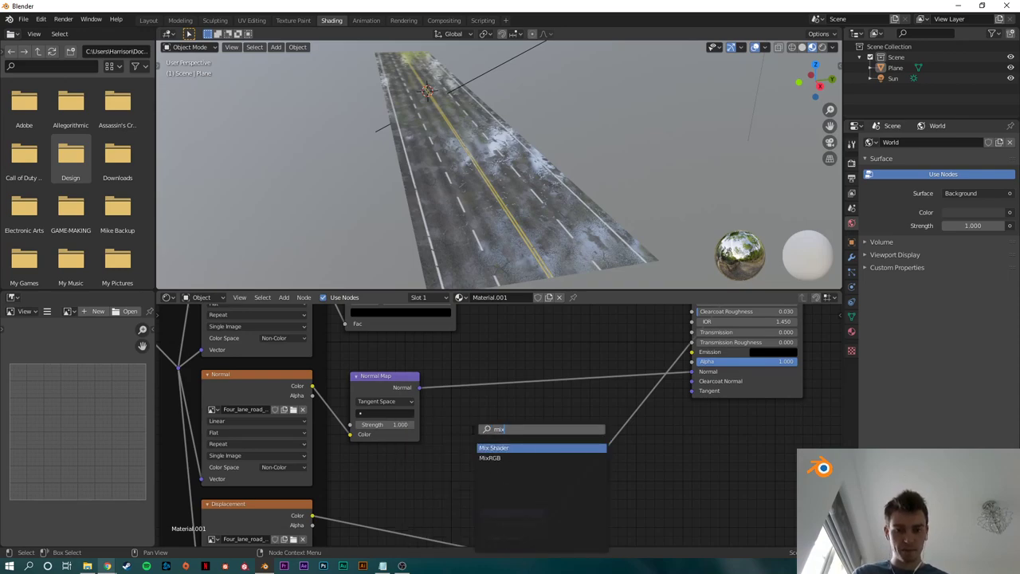
key("Down")
key("Return")
left_click(498, 364)
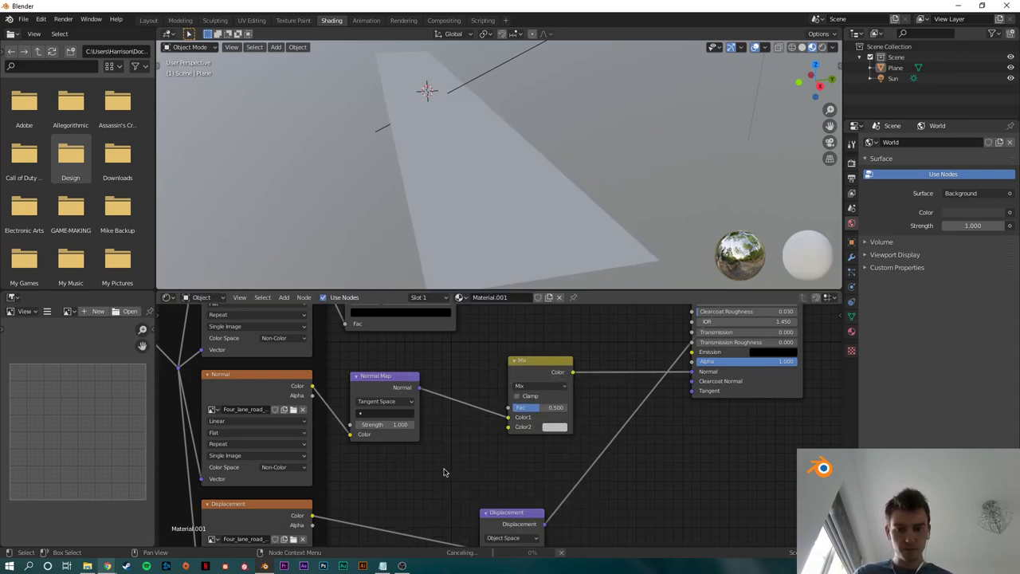
Step: Move the Displacement node further down and add a Musgrave Texture node below the Normal Map and Mix nodes
scroll(497, 423, "down", 3)
left_click_drag(497, 495, 538, 556)
middle_click_drag(523, 397, 509, 357)
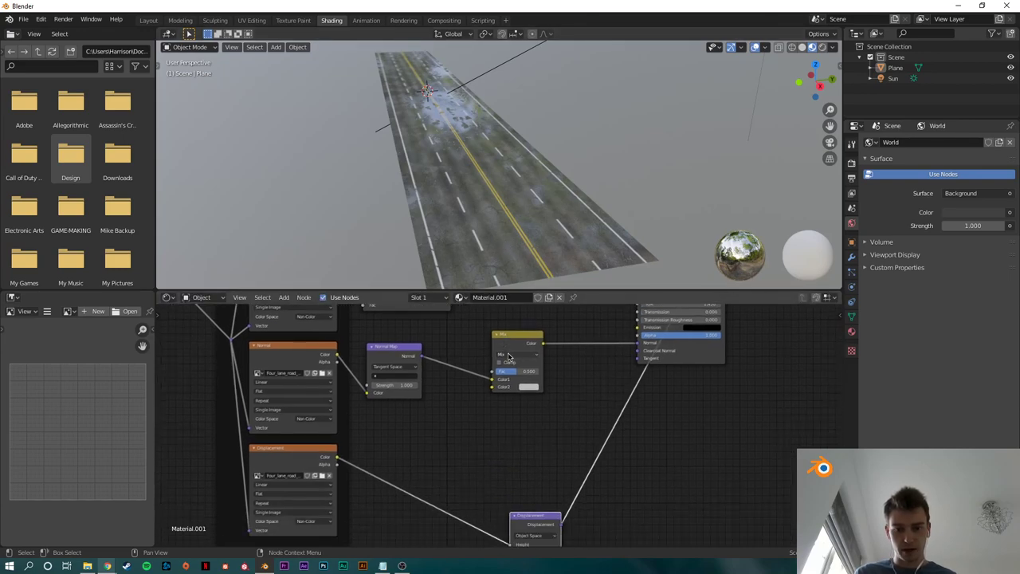
key("shift+a")
left_click(442, 423)
type("musgrave")
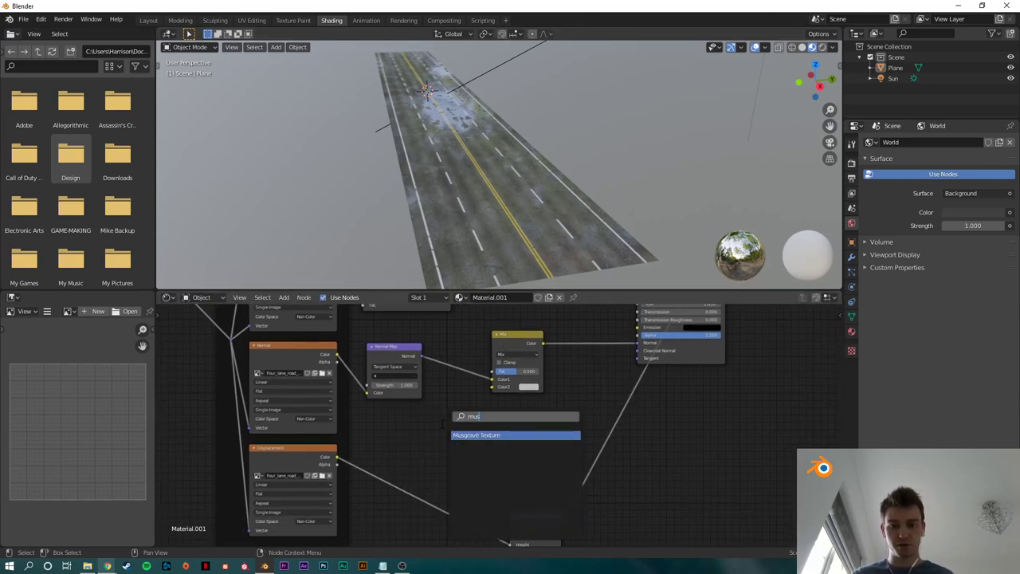
key("Return")
left_click(463, 432)
key("ctrl+z")
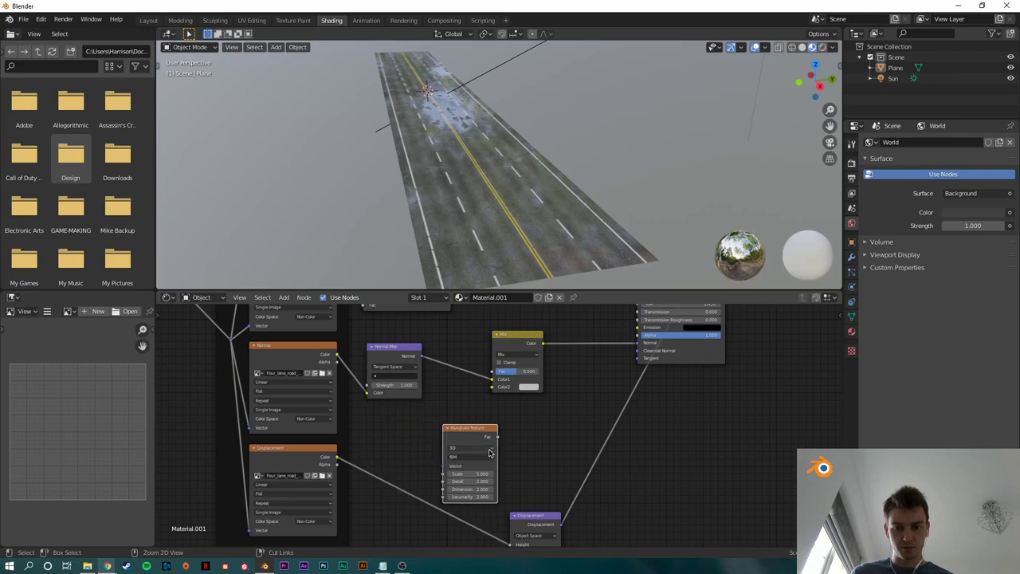
left_click_drag(483, 452, 467, 454)
Step: Add a Bump node between the Musgrave Texture node and the Mix node
key("shift+a")
left_click(505, 428)
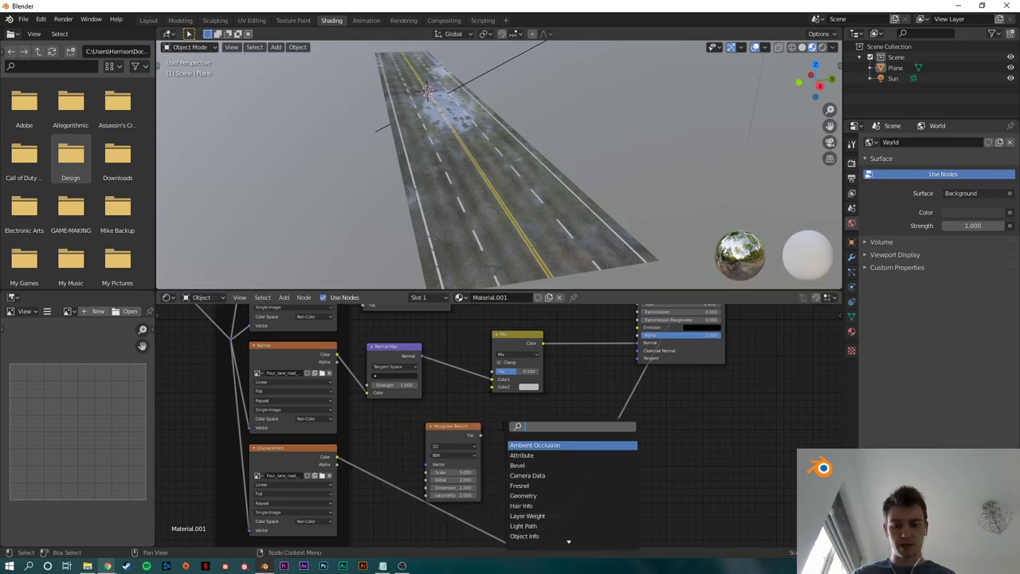
type("no")
key("BackSpace")
type("u")
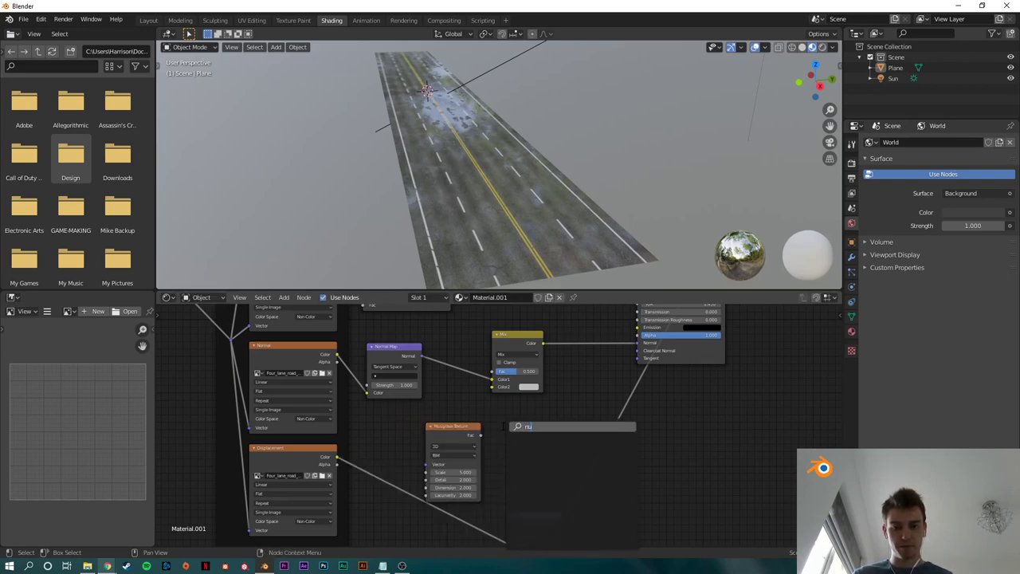
key("BackSpace")
key("BackSpace")
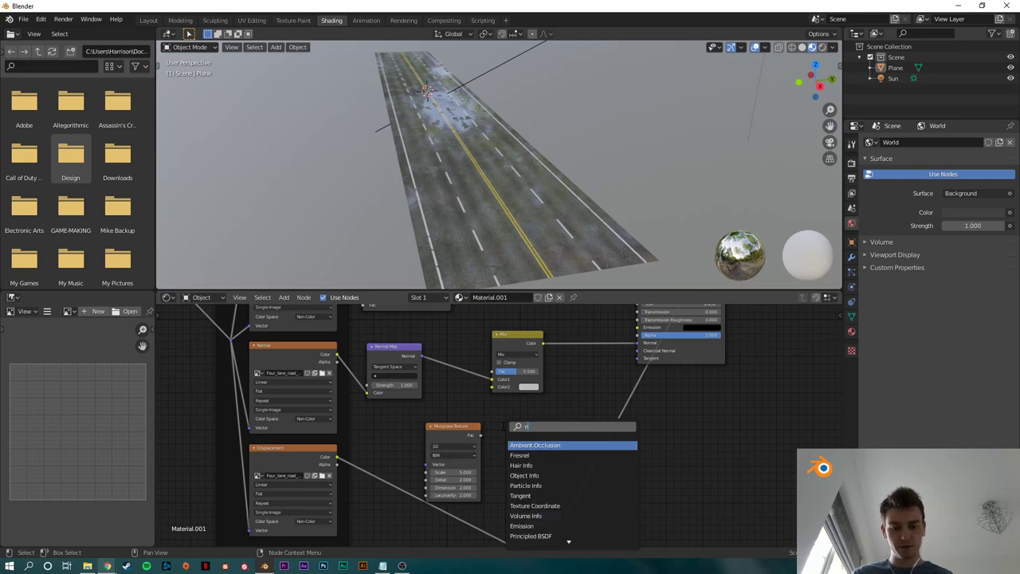
type("bum")
key("Return")
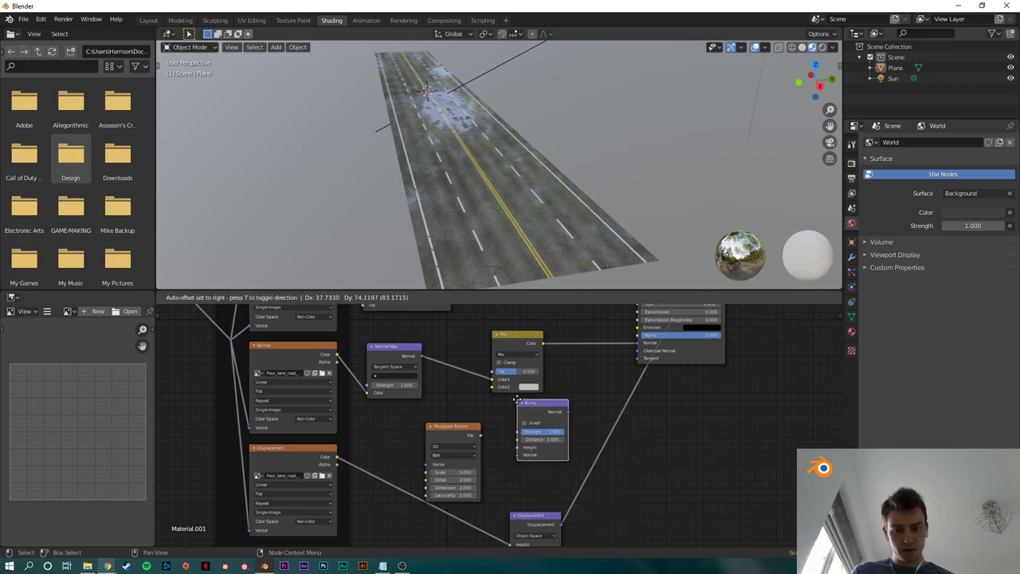
left_click(507, 424)
Step: Move the Mix and Principled BSDF nodes further away from the Normal Map and Bump nodes to make room
scroll(572, 397, "down", 3)
middle_click_drag(571, 396, 562, 461)
left_click_drag(492, 383, 717, 440)
scroll(647, 463, "down", 6)
middle_click_drag(648, 463, 659, 415)
scroll(478, 403, "up", 4)
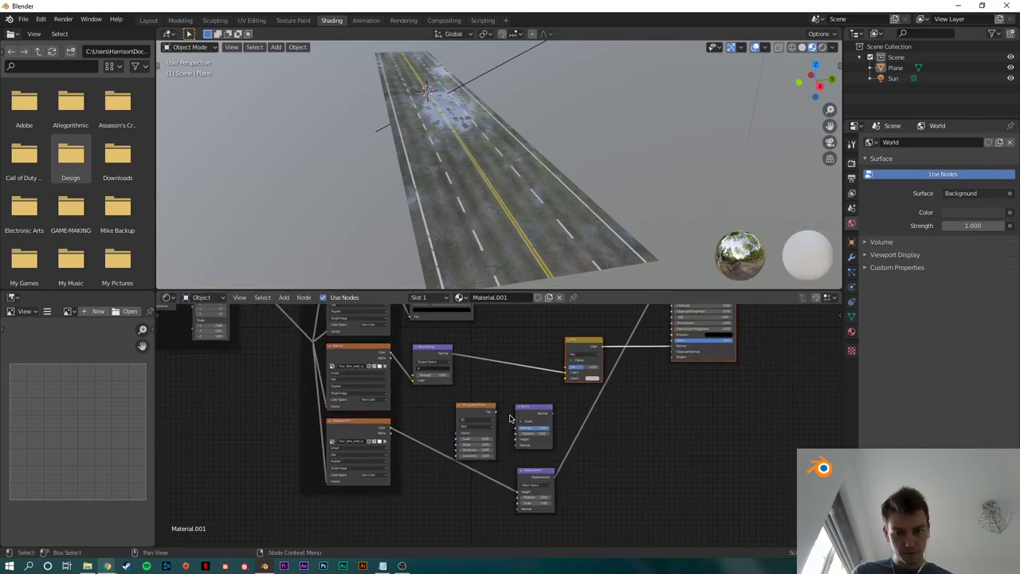
Step: Connect the Musgrave Texture's Fac to the Bump's Height and the Bump's Normal to the Mix node's Color2
scroll(485, 420, "up", 2)
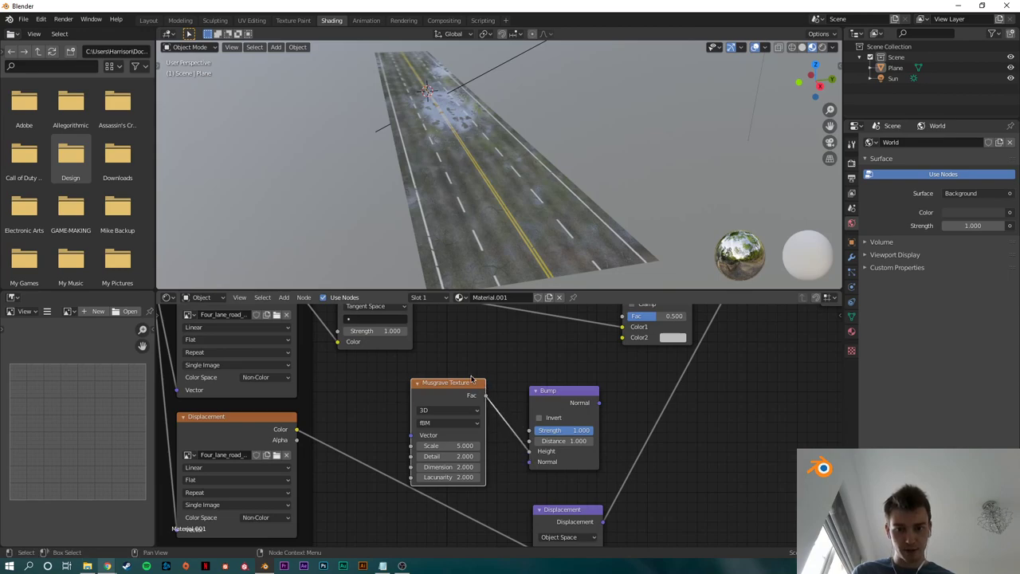
left_click_drag(471, 375, 533, 371)
left_click(576, 390)
middle_click_drag(577, 392, 566, 451)
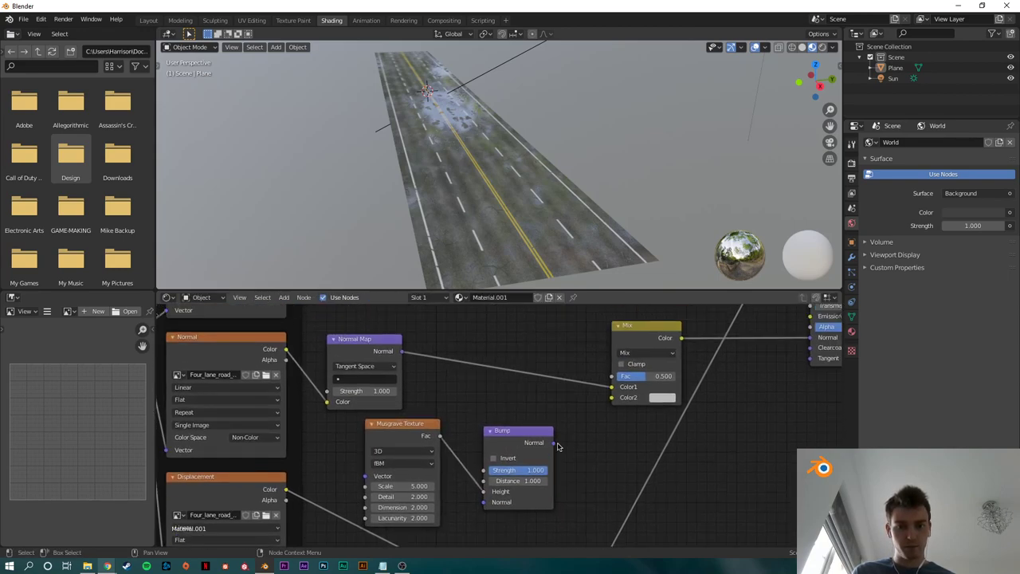
left_click_drag(615, 404, 616, 404)
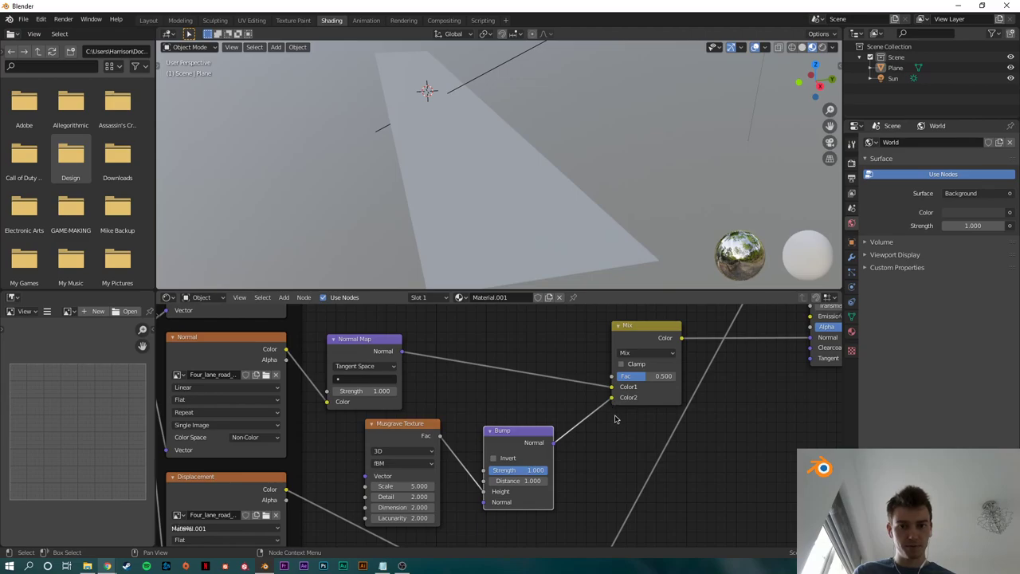
scroll(509, 205, "up", 5)
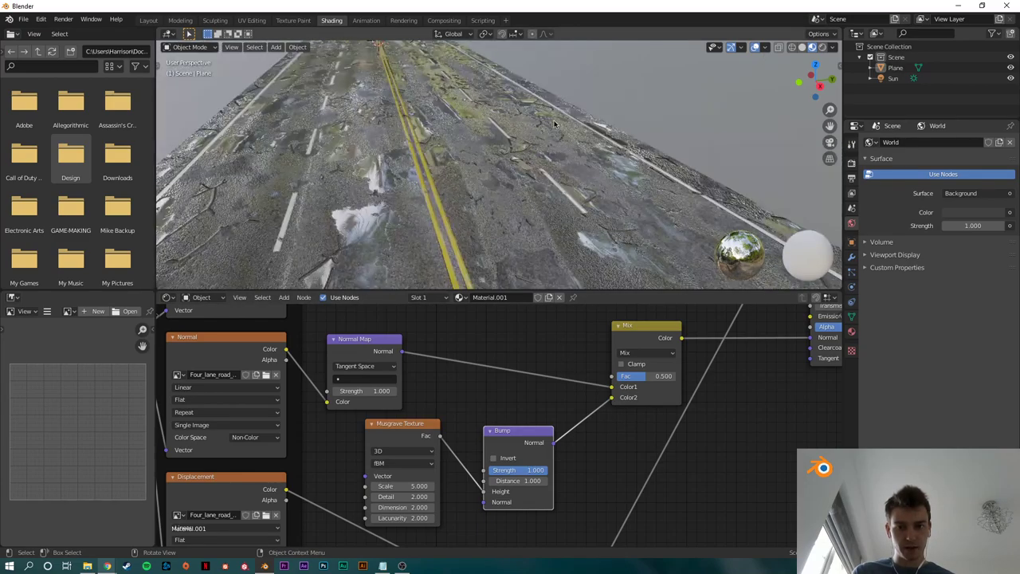
middle_click_drag(553, 165, 552, 177)
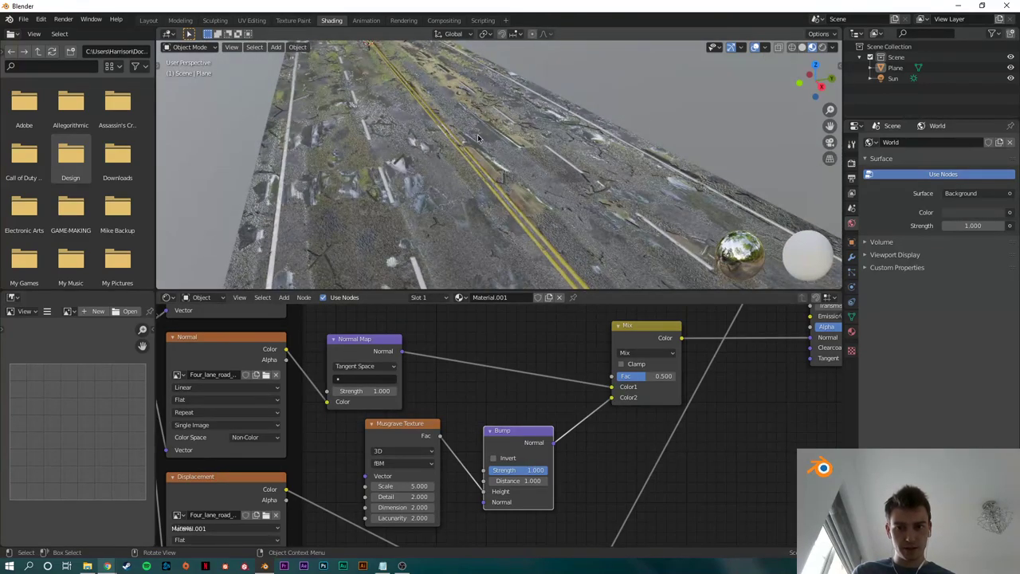
mouse_move(612, 397)
left_mouse_down()
mouse_move(582, 416)
mouse_move(613, 398)
left_mouse_up()
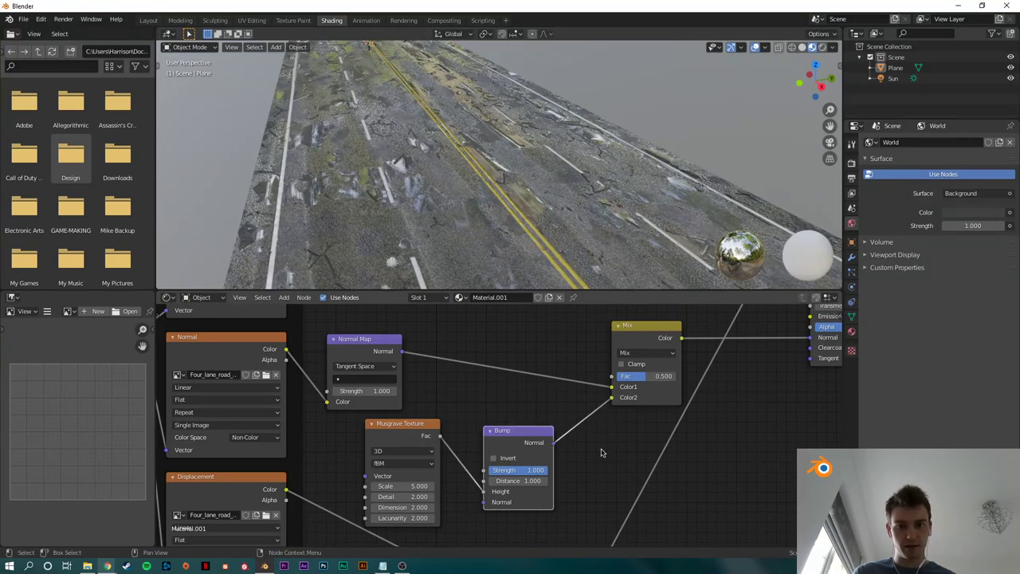
Step: Set the Musgrave Scale to 7.1, Detail to 3.3, Dimension to 3.8, Lacunarity to 4.4 and the Bump Distance to 1.9
scroll(415, 478, "up", 3)
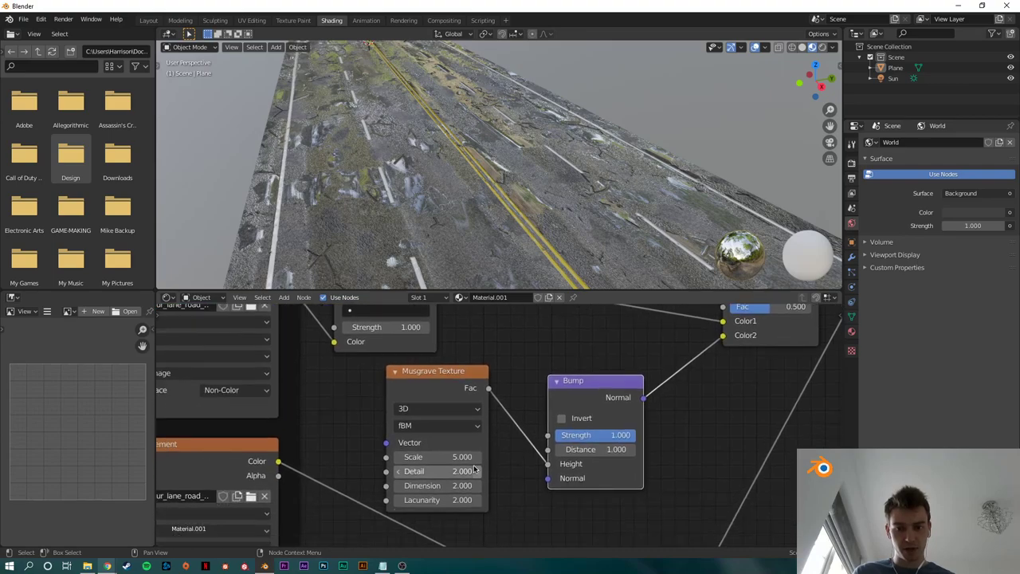
mouse_move(428, 465)
left_mouse_down()
mouse_move(466, 466)
mouse_move(451, 483)
mouse_move(438, 466)
mouse_move(451, 466)
left_mouse_up()
key("ctrl+z")
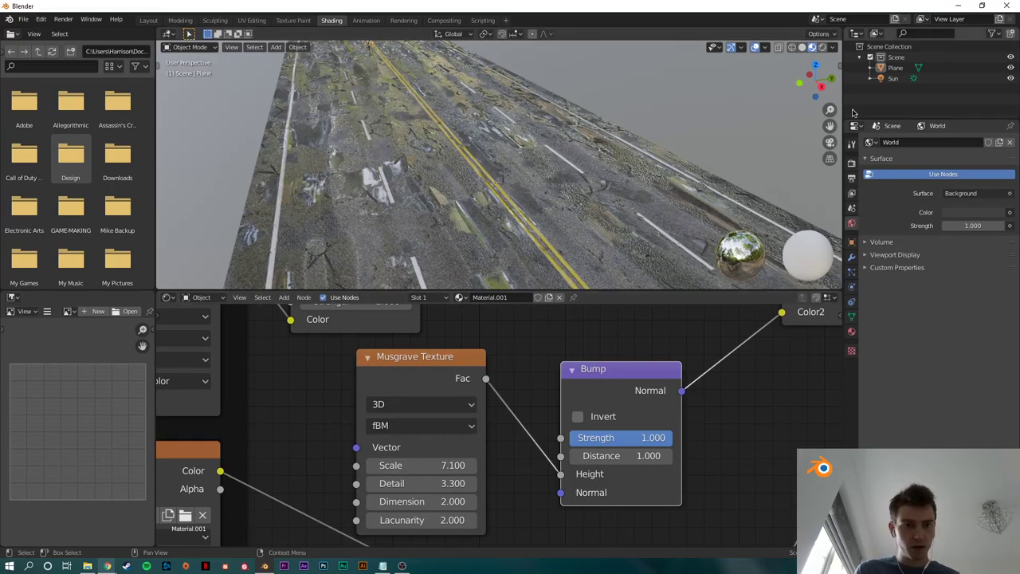
middle_click_drag(511, 236, 542, 203)
mouse_move(415, 502)
left_mouse_down()
mouse_move(510, 501)
mouse_move(440, 501)
mouse_move(422, 521)
mouse_move(450, 502)
left_mouse_up()
mouse_move(606, 455)
left_mouse_down()
mouse_move(638, 455)
mouse_move(620, 455)
left_mouse_up()
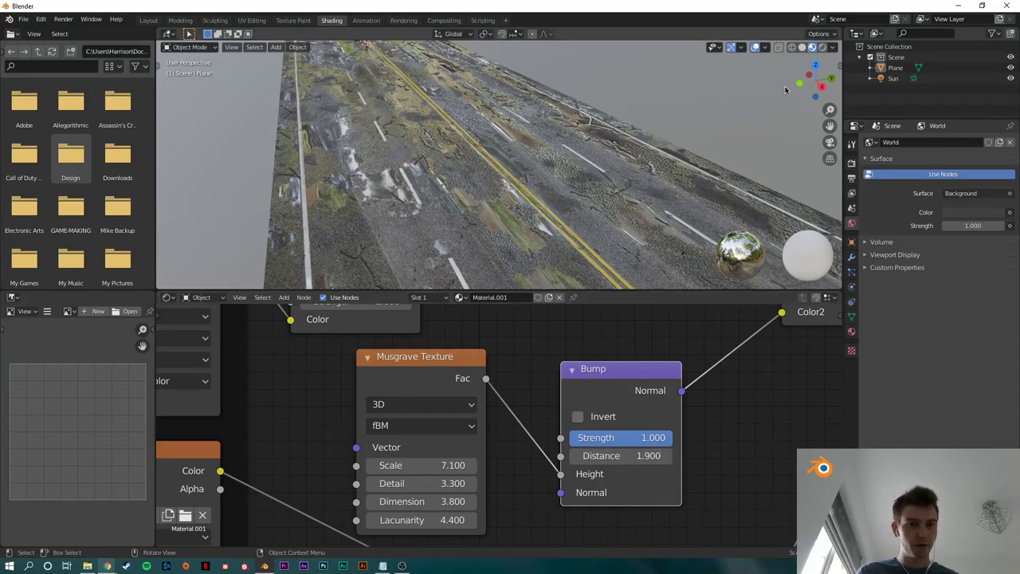
Step: Switch the viewport to Rendered shading and inspect the road surface up close
left_click(822, 48)
mouse_move(622, 164)
middle_mouse_down()
mouse_move(612, 169)
mouse_move(621, 173)
middle_mouse_up()
scroll(558, 205, "up", 5)
scroll(645, 176, "down", 4)
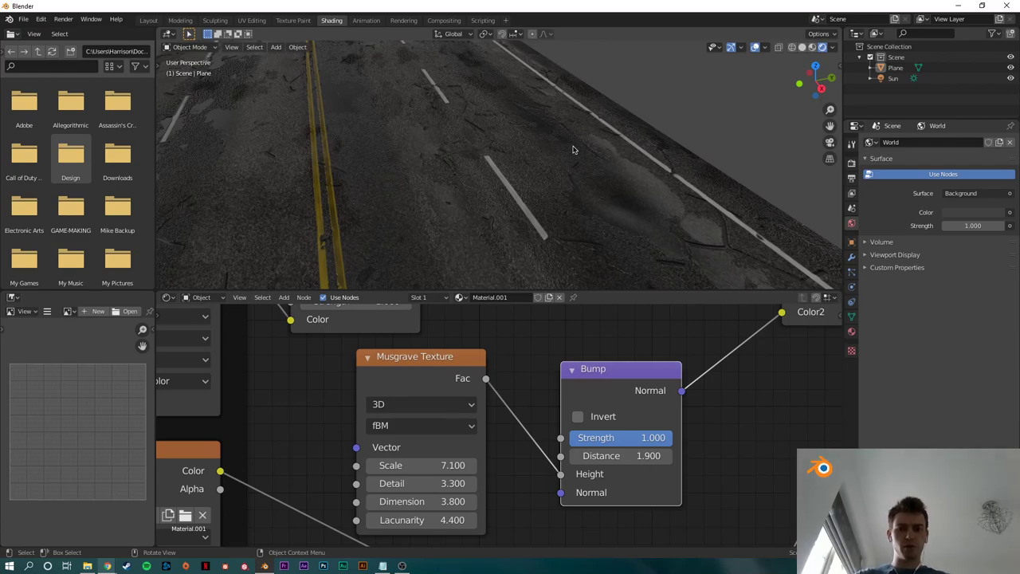
Step: Move the Displacement node close beneath the Bump node
scroll(526, 446, "down", 6)
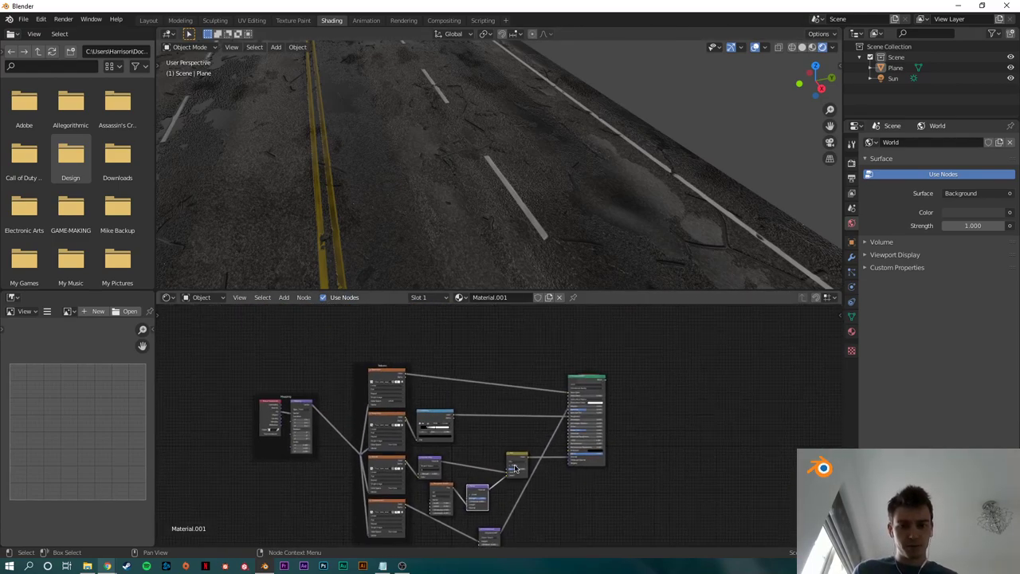
scroll(521, 508, "up", 1)
middle_click_drag(521, 503, 528, 406)
left_click_drag(491, 472, 484, 461)
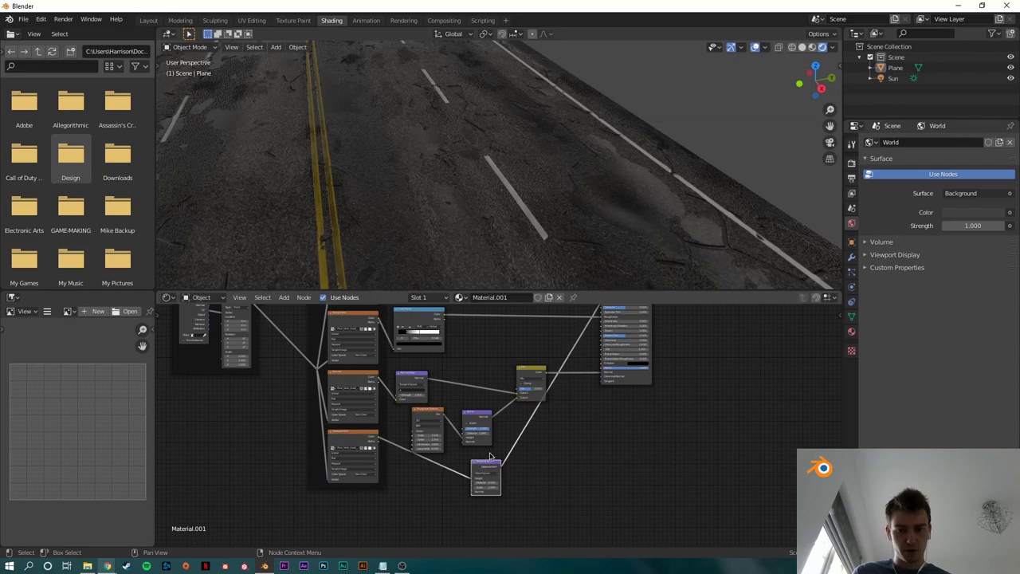
scroll(488, 446, "down", 1)
middle_click_drag(490, 434, 549, 494)
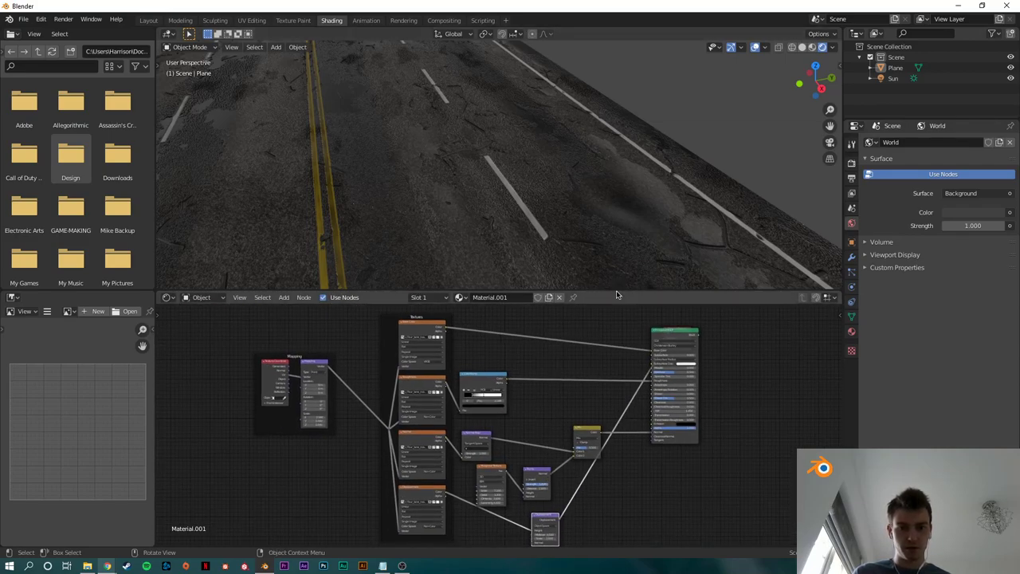
Step: Enlarge the node editor and tidy the Principled BSDF and Material Output nodes so the output sits just after the shader
left_click_drag(616, 292, 616, 117)
scroll(534, 297, "up", 1)
scroll(535, 297, "up", 3)
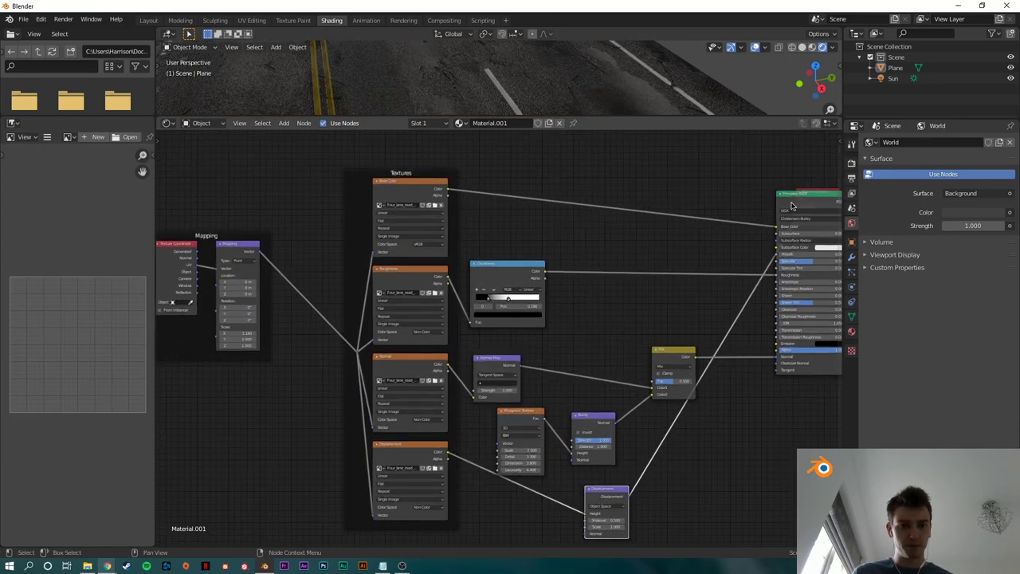
left_click_drag(792, 205, 752, 271)
scroll(356, 279, "down", 3)
left_click(782, 227)
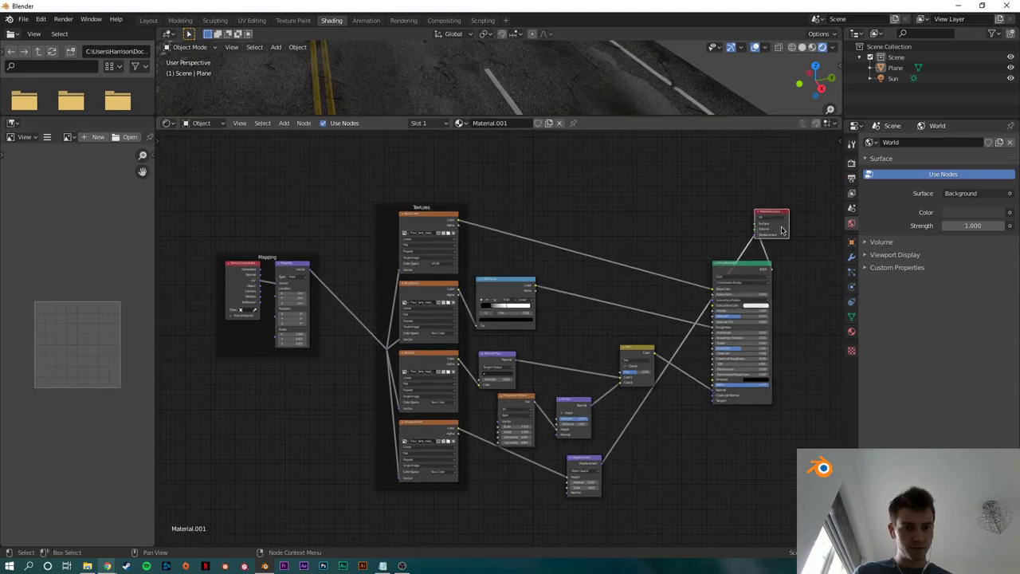
left_click_drag(781, 231, 830, 266)
scroll(745, 309, "up", 2)
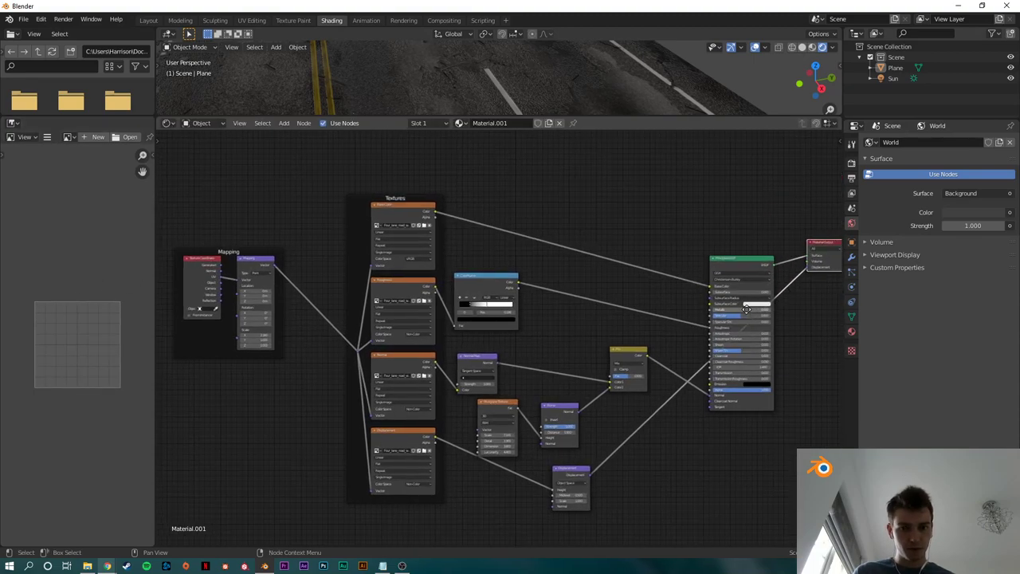
middle_click_drag(745, 308, 738, 314)
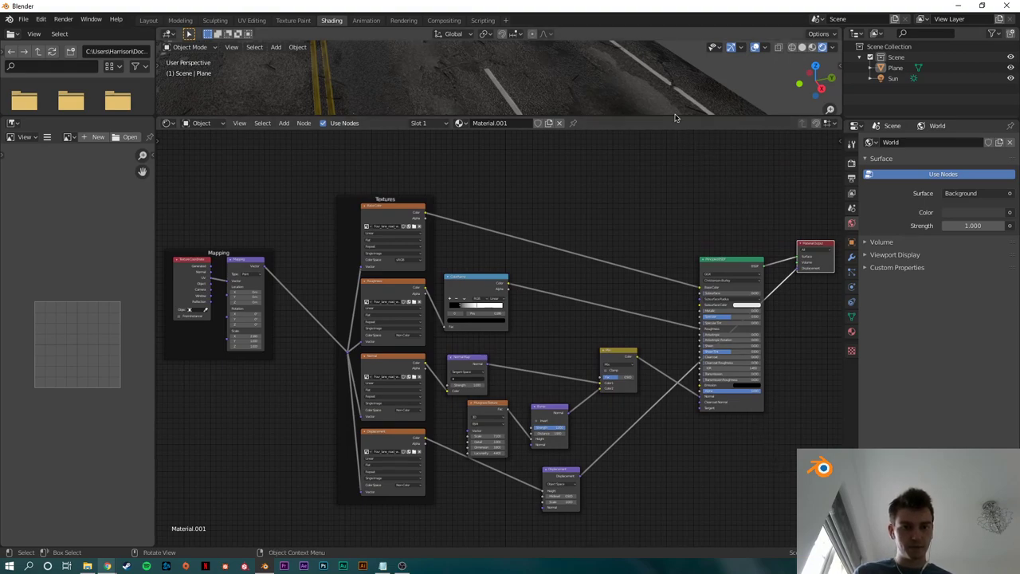
scroll(665, 136, "down", 1)
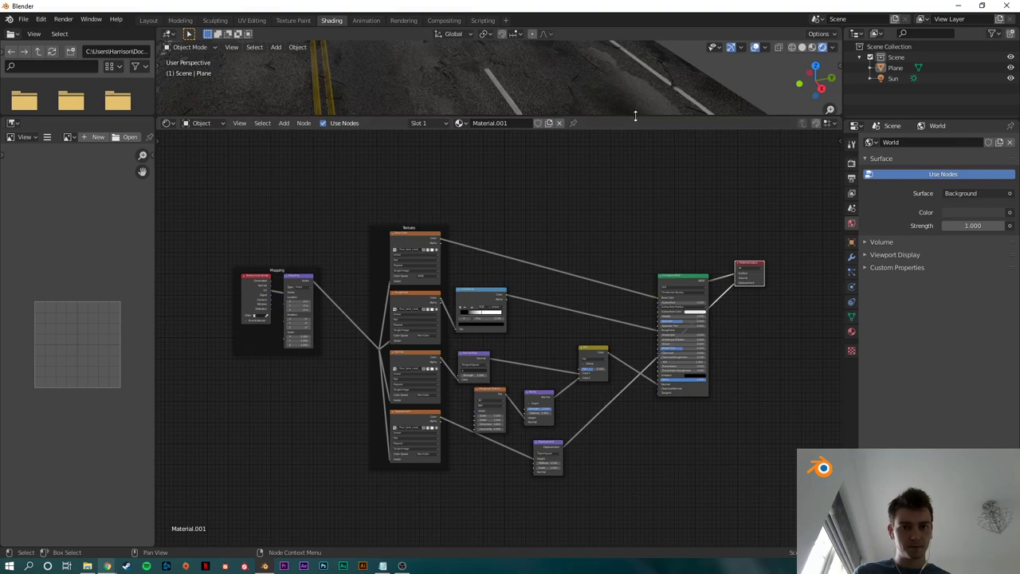
Step: Enlarge the 3D viewport again, switch to the Layout workspace and look at the road from the top
left_click_drag(635, 116, 605, 367)
scroll(516, 323, "down", 6)
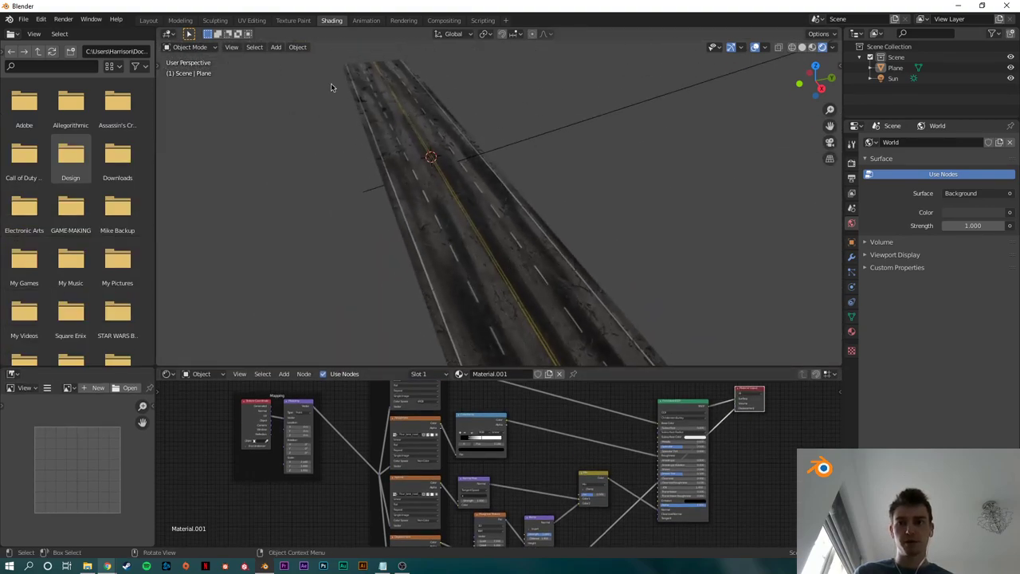
left_click(148, 20)
mouse_move(372, 280)
middle_mouse_down()
mouse_move(428, 261)
mouse_move(455, 206)
middle_mouse_up()
left_click(454, 205)
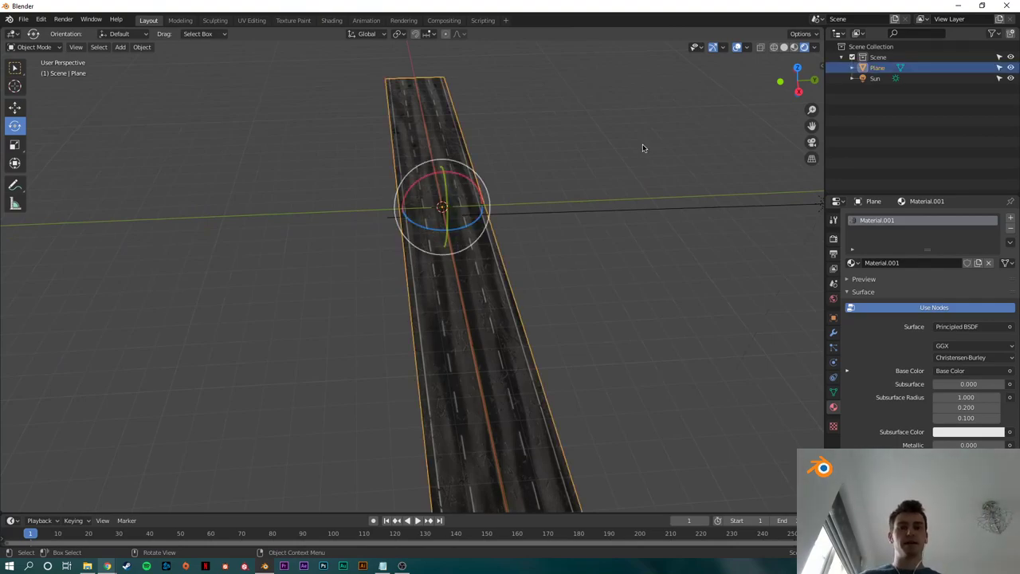
left_click(660, 206)
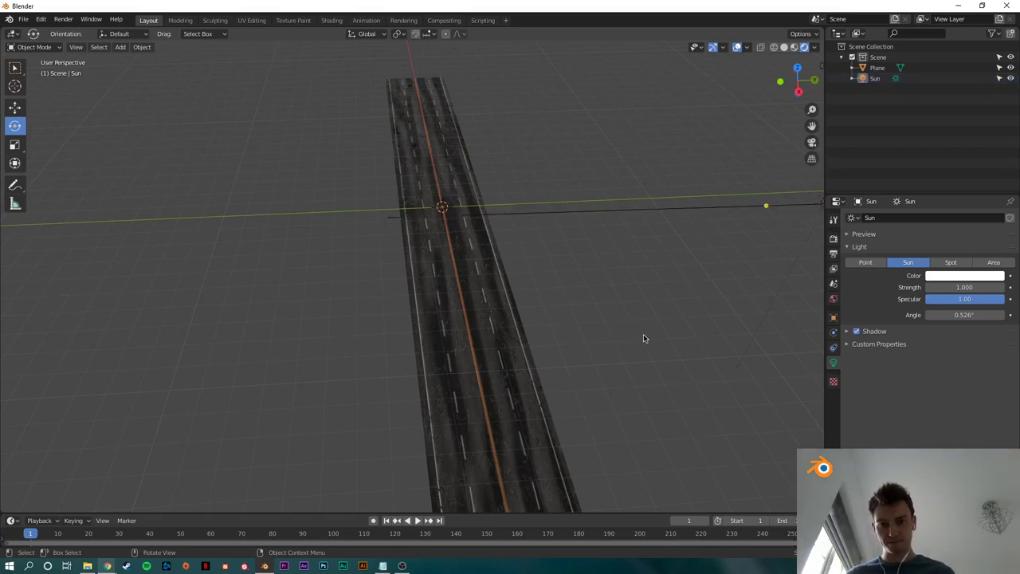
left_click(462, 154)
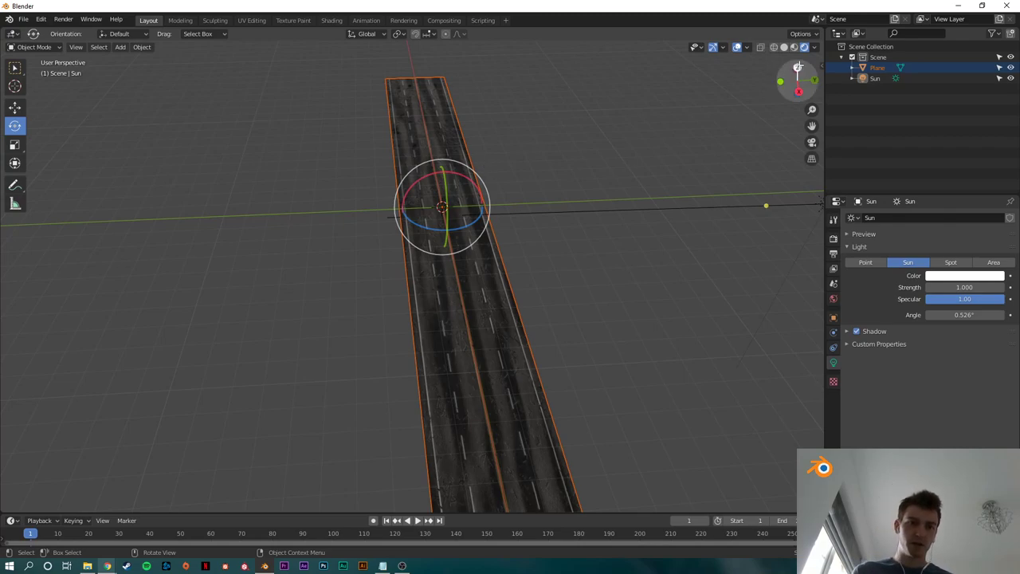
key("KP_7")
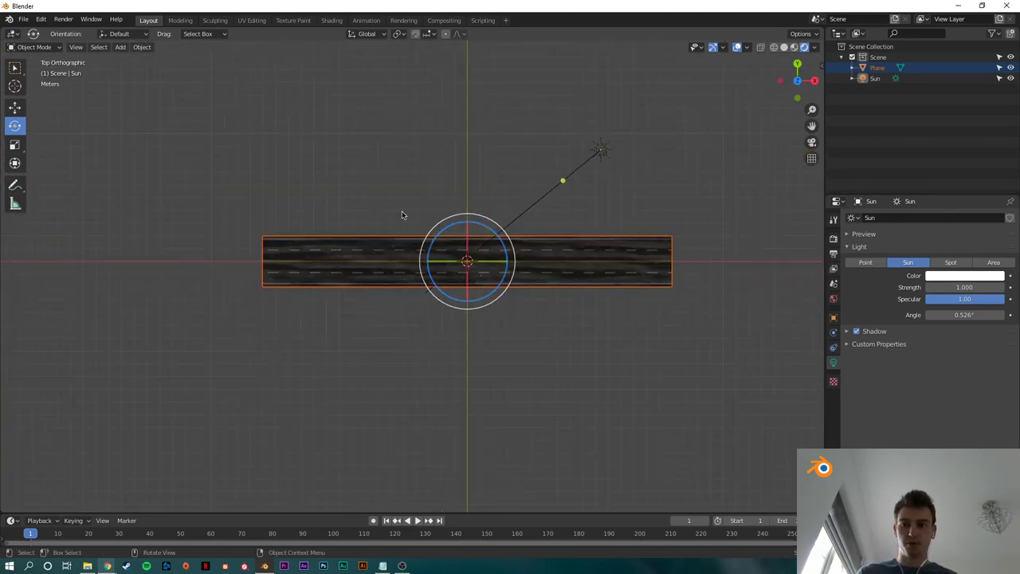
Step: Activate the Move tool, select only the road plane and enter Edit Mode on it
scroll(402, 214, "up", 4)
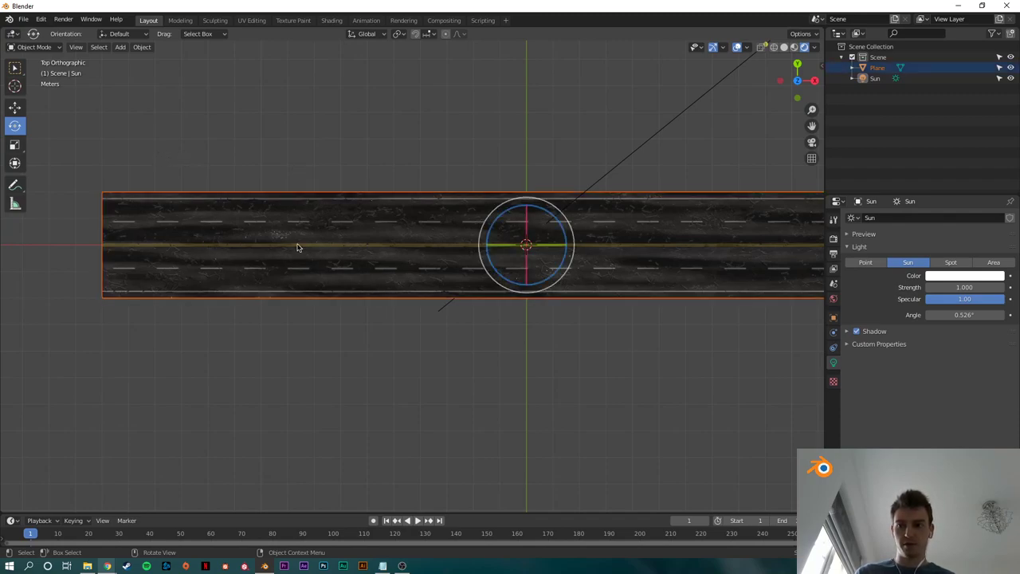
key("shift+space")
key("g")
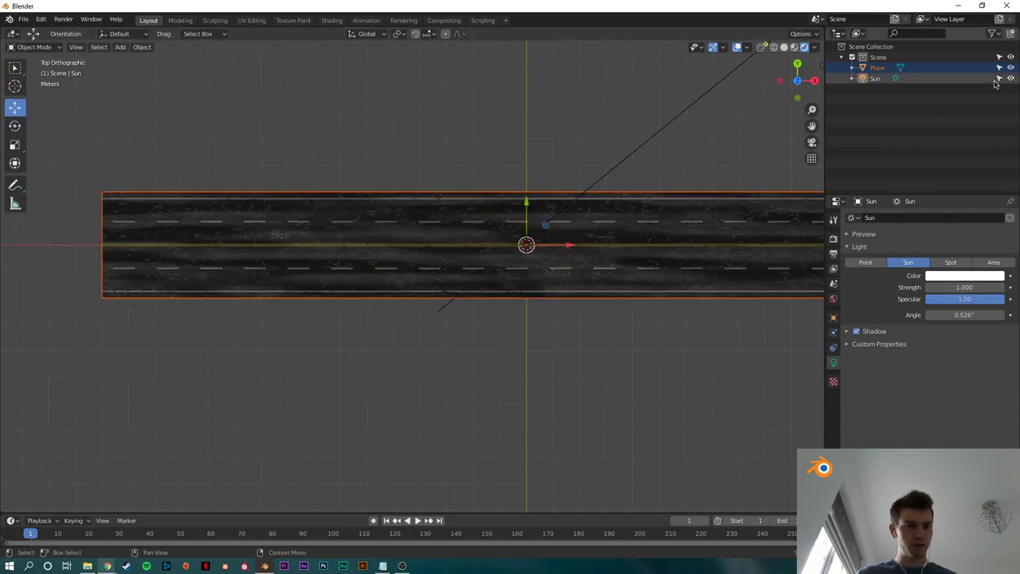
left_click(350, 172)
left_click(368, 207)
key("Tab")
key("Tab")
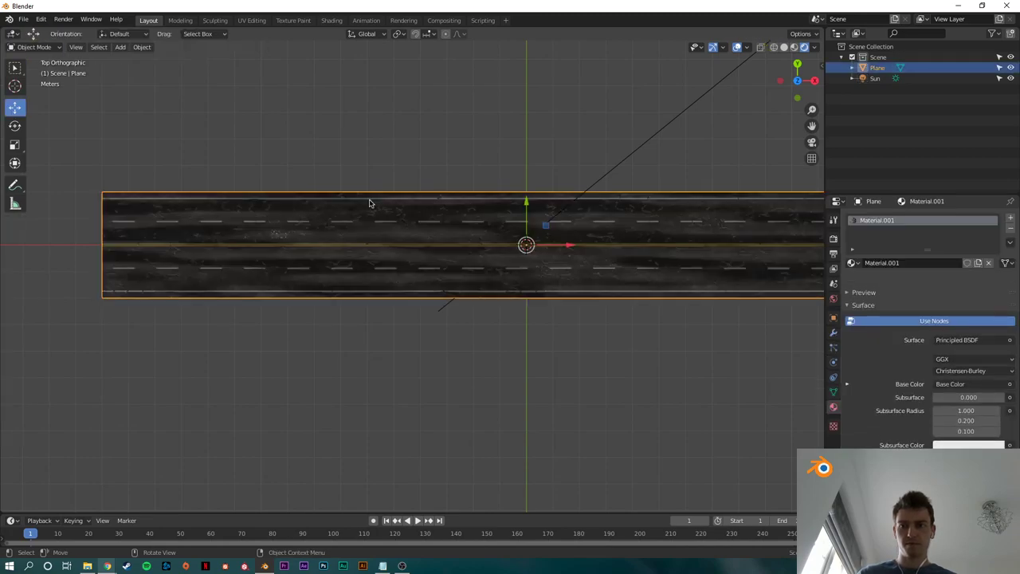
key("Tab")
key("Tab")
key("Tab")
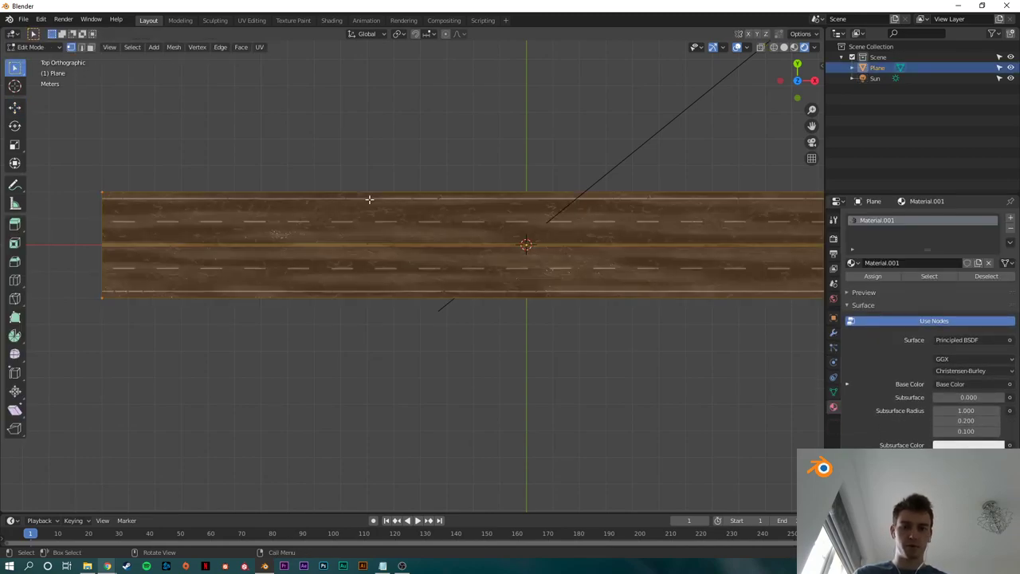
scroll(311, 274, "down", 4)
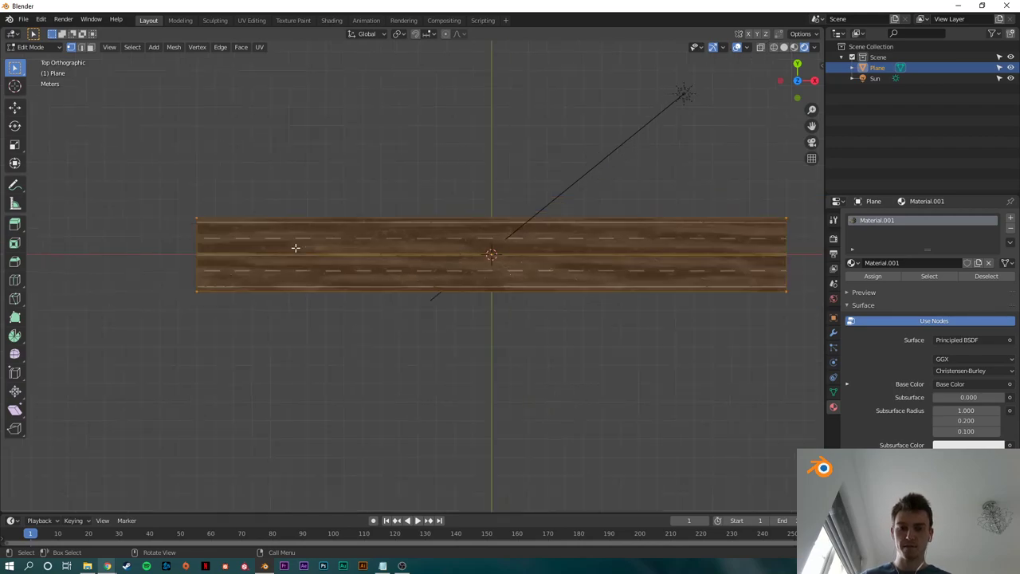
scroll(370, 279, "up", 2)
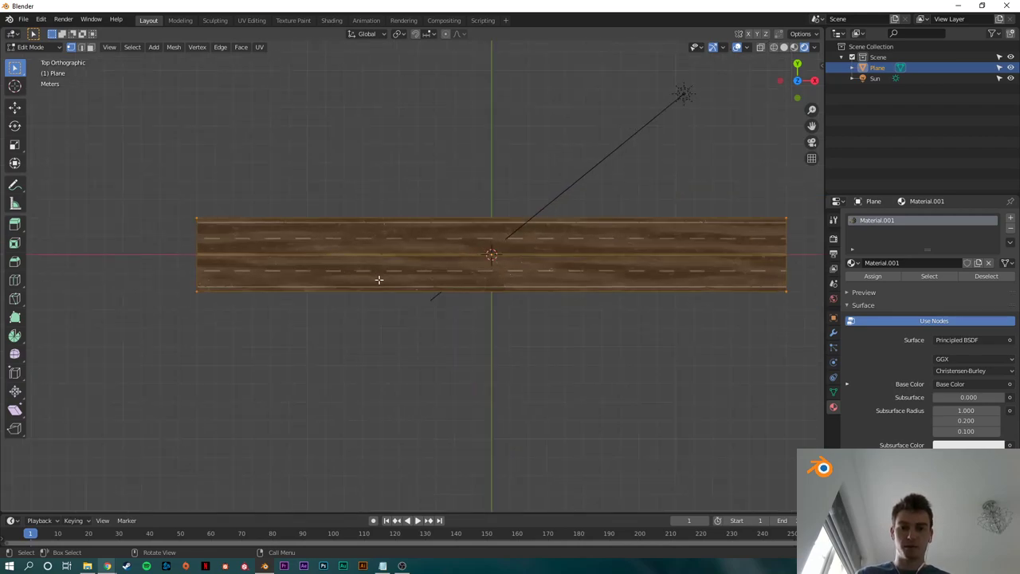
key("ctrl+r")
scroll(492, 223, "up", 20)
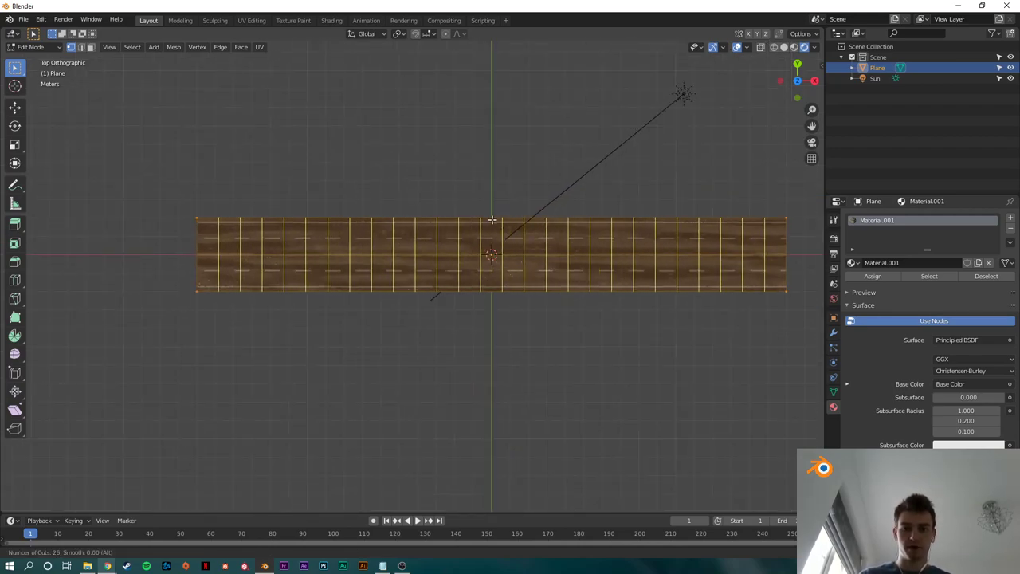
scroll(493, 223, "down", 10)
scroll(492, 223, "down", 1)
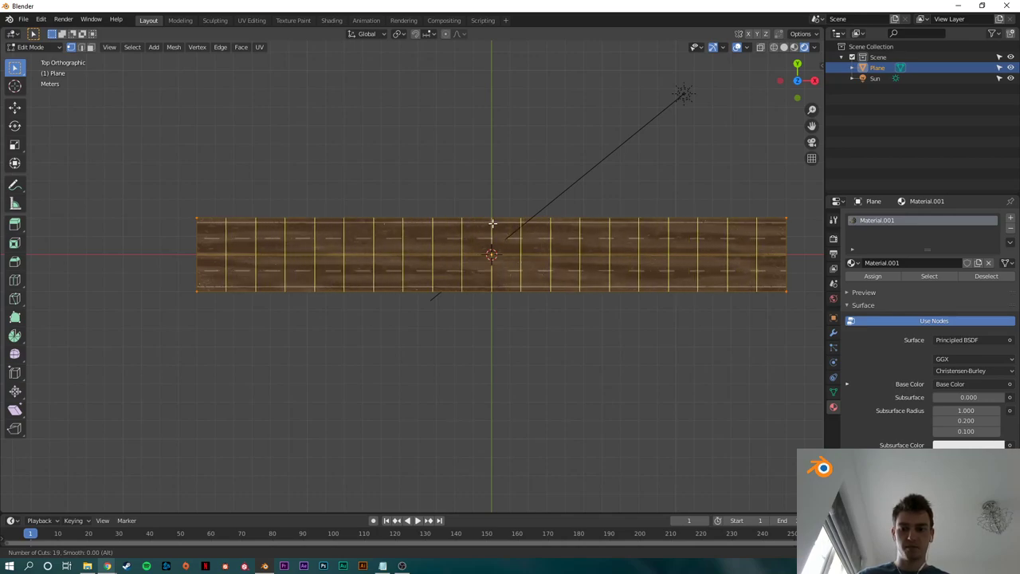
key("Escape")
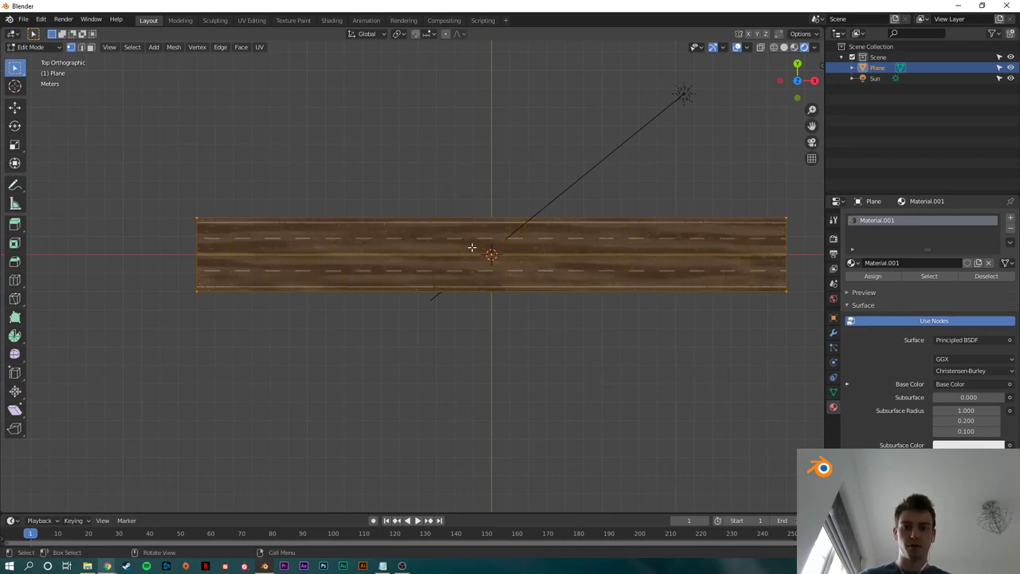
Step: Add 15 evenly spaced loop cuts across the length of the road plane without sliding them
key("ctrl+r")
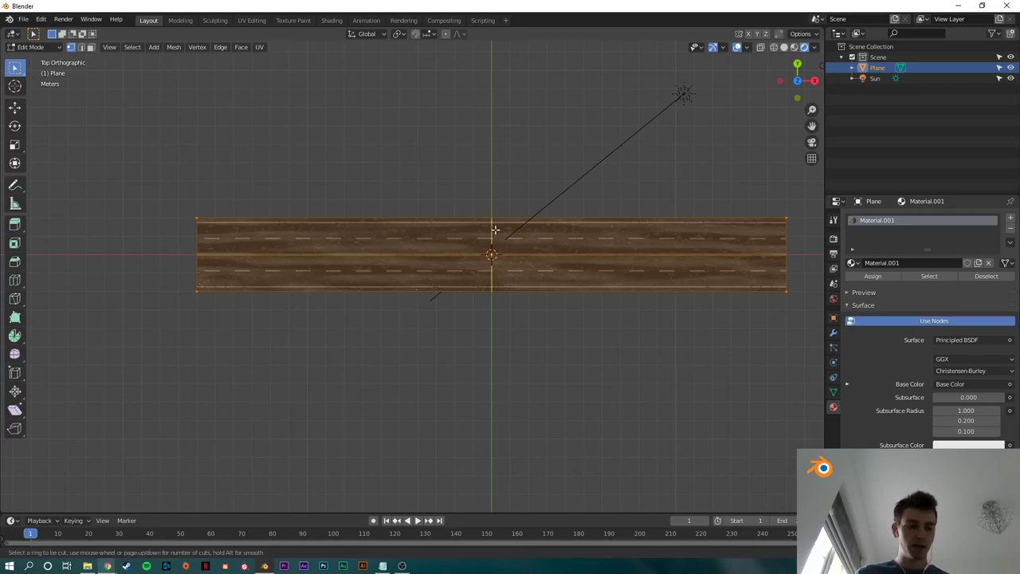
scroll(495, 227, "up", 12)
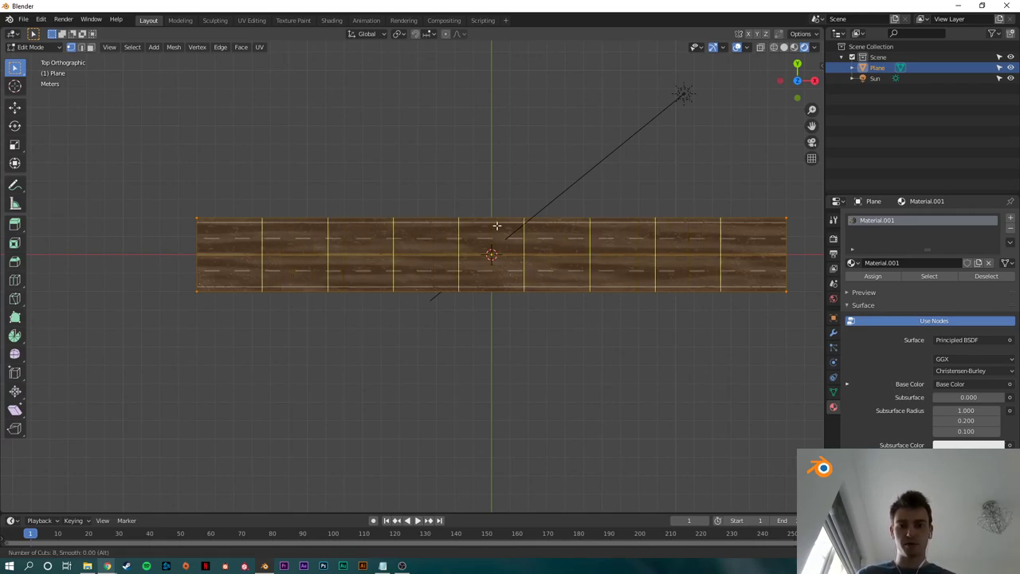
scroll(495, 227, "up", 2)
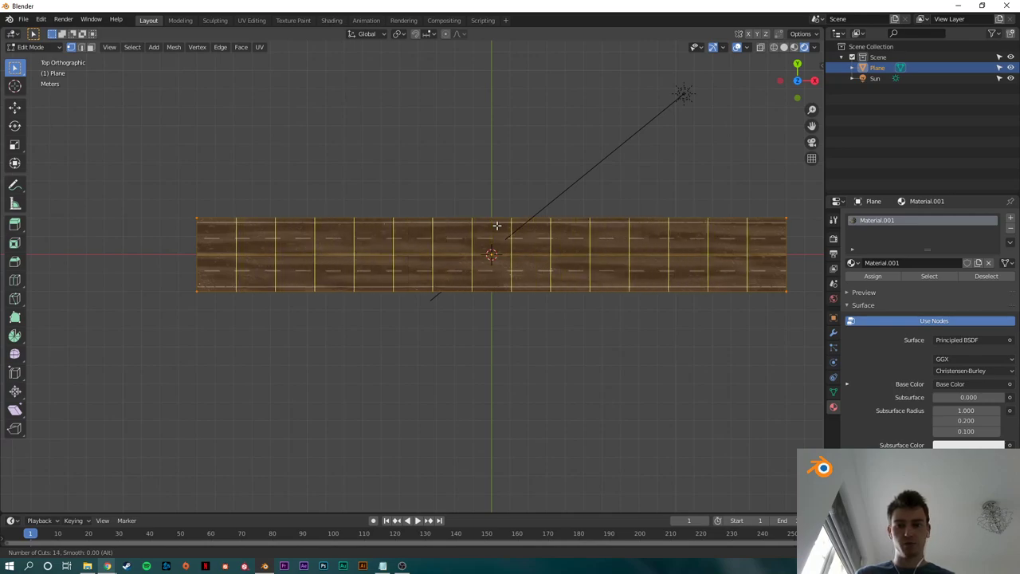
left_click(499, 226)
right_click(499, 226)
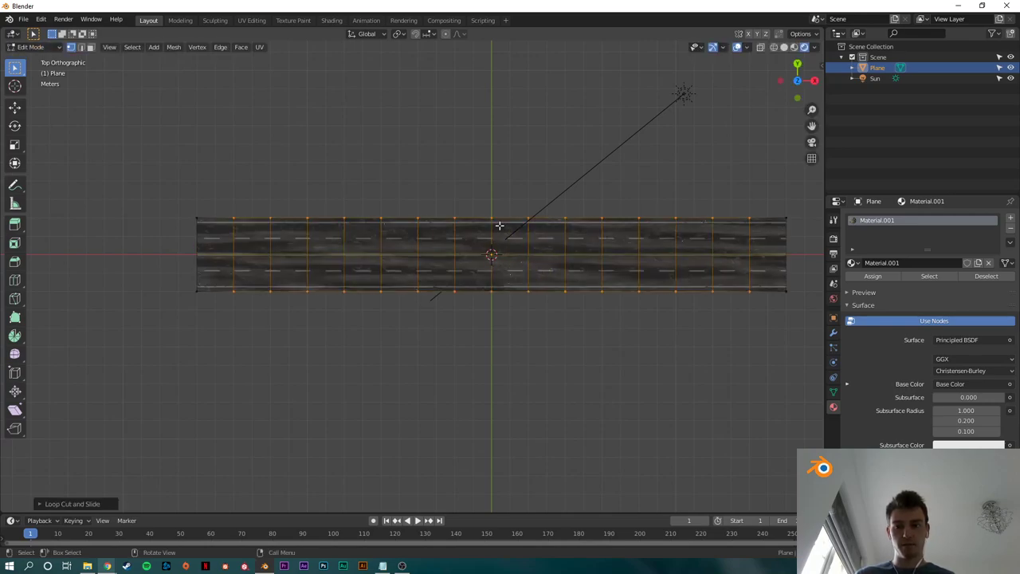
Step: Select all road segments left of the origin, switch to edge selection and shift them slightly down along the Y axis
scroll(287, 260, "up", 2)
left_click(329, 151)
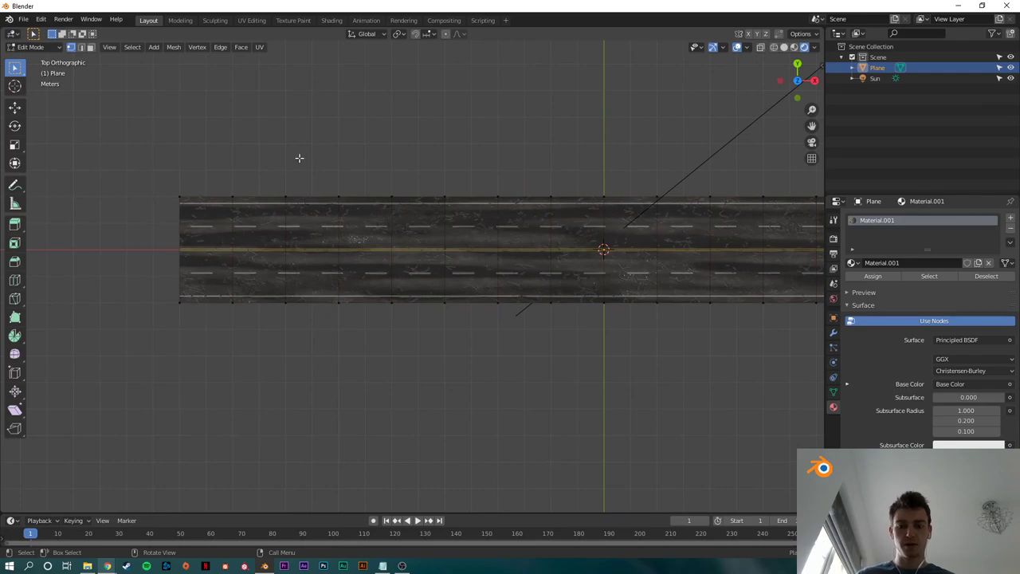
key("b")
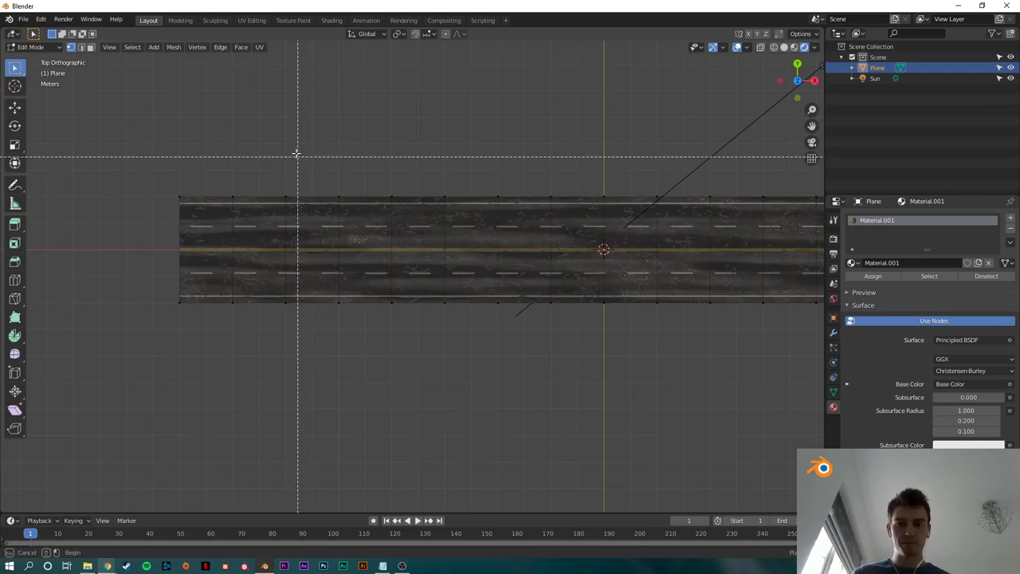
left_click_drag(132, 156, 609, 335)
key("2")
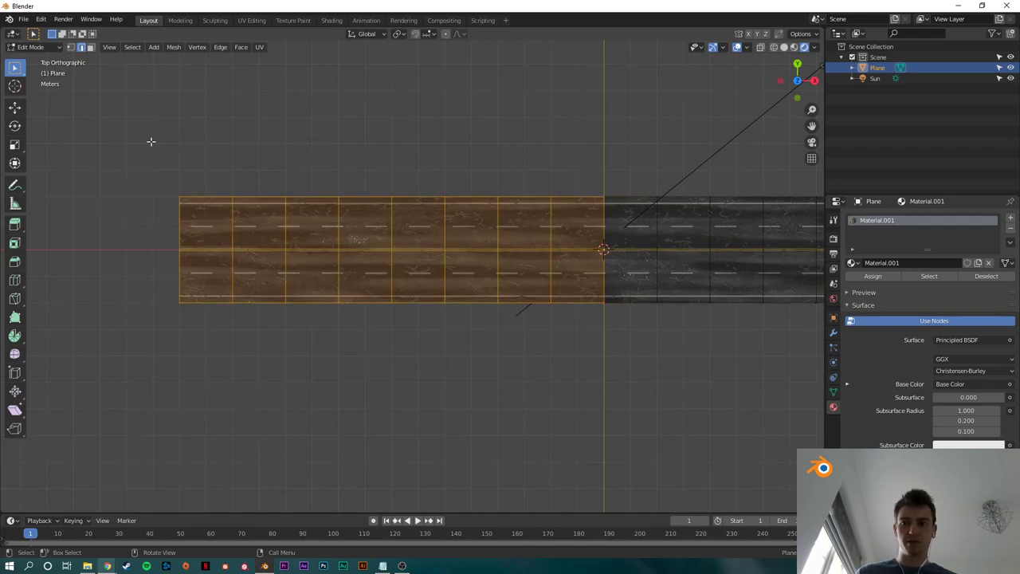
scroll(544, 270, "down", 3)
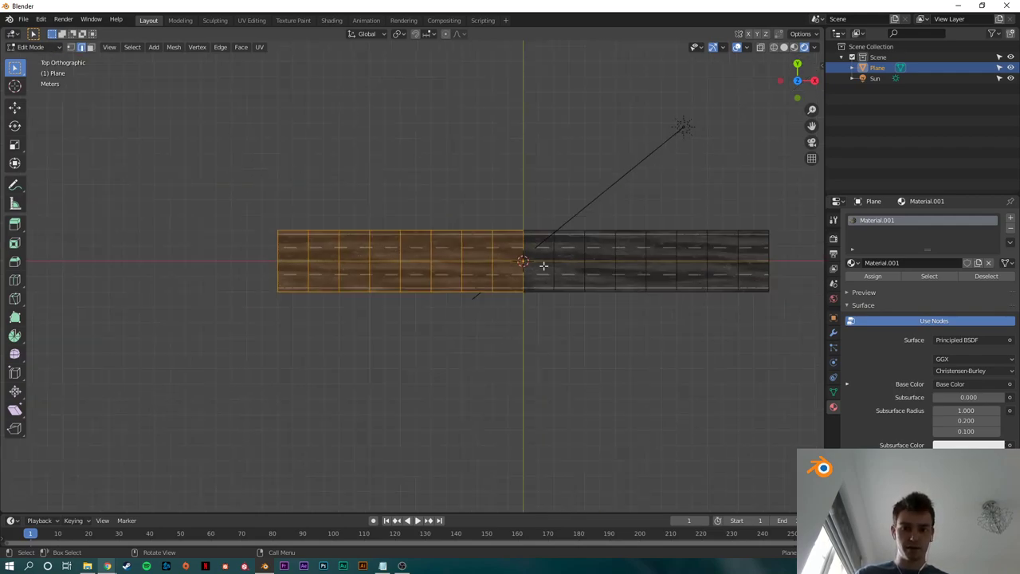
middle_click_drag(536, 256, 501, 270, "shift")
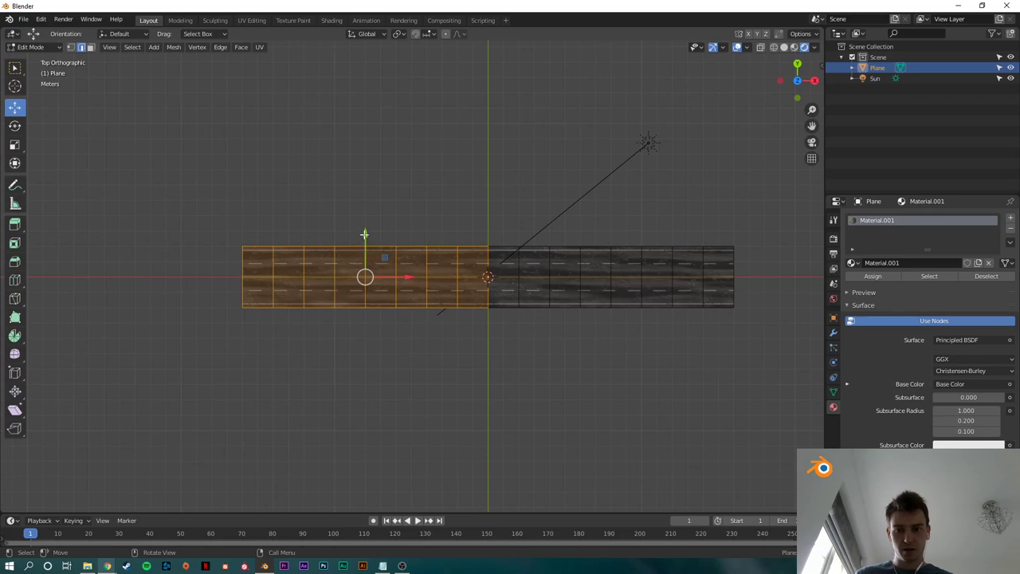
mouse_move(365, 235)
left_mouse_down()
mouse_move(374, 242)
mouse_move(365, 256)
mouse_move(368, 246)
left_mouse_up()
Step: Deselect the segment nearest the origin and shift the remaining seven leftmost segments further down along Y
left_click(466, 255, "shift")
key("ctrl+z")
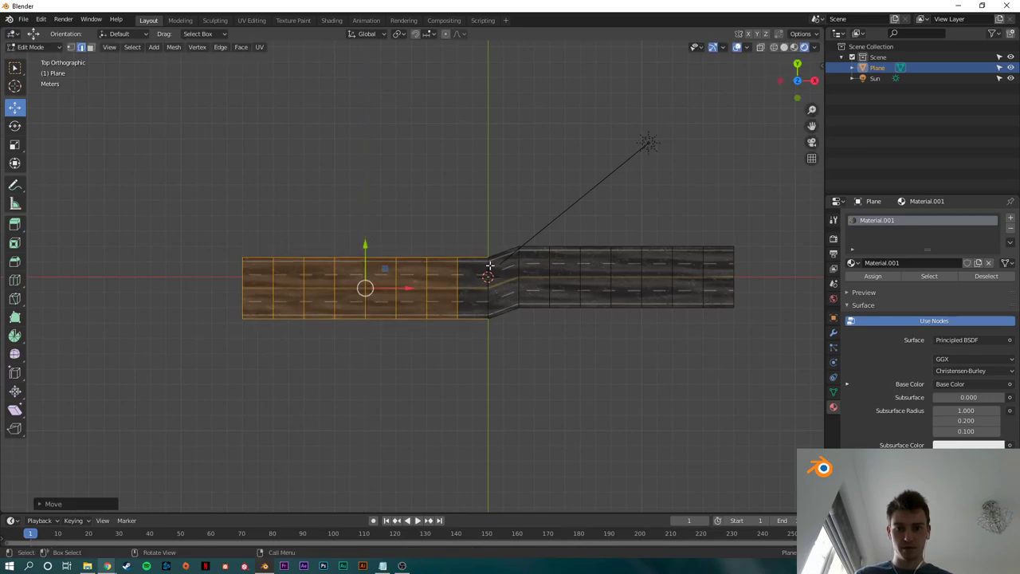
left_click(477, 259, "shift")
left_click(474, 316, "shift")
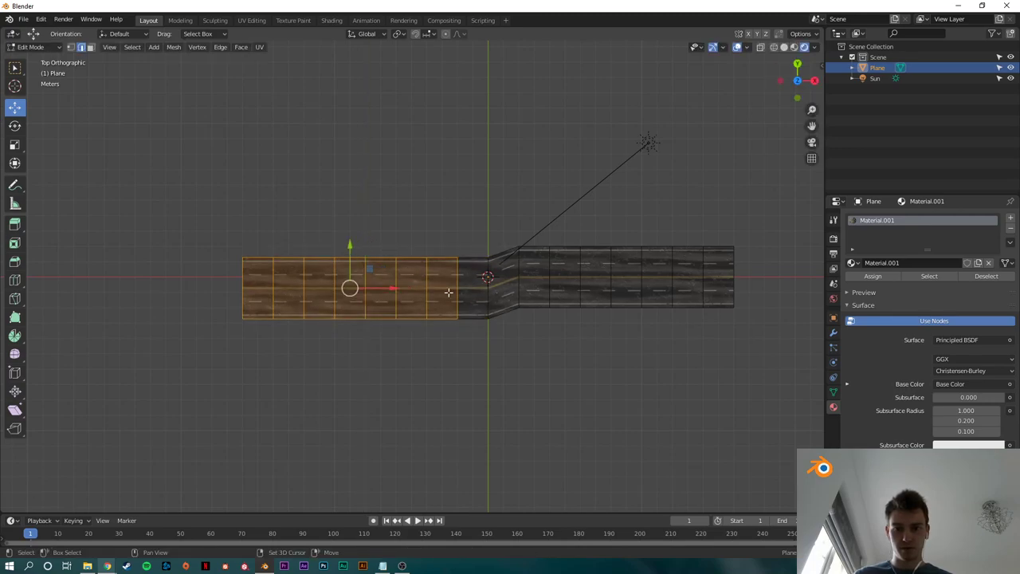
left_click_drag(351, 244, 353, 255)
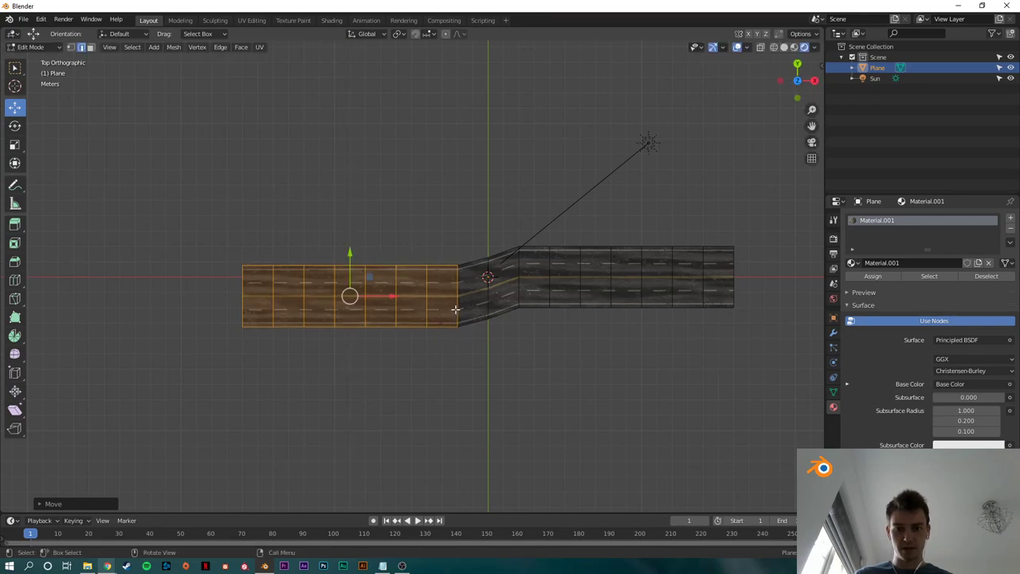
Step: Reduce the selection to the six leftmost road segments and shift them further down along Y to continue the bend
left_click_drag(440, 245, 458, 344)
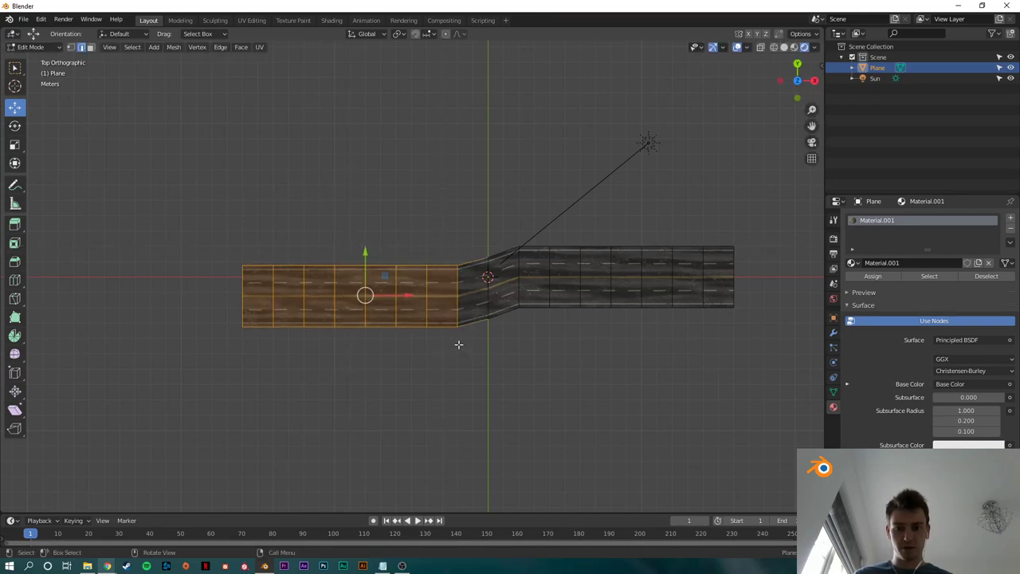
left_click(469, 264, "shift")
left_click(472, 323, "shift")
left_click(459, 301, "shift")
left_click(447, 269, "shift")
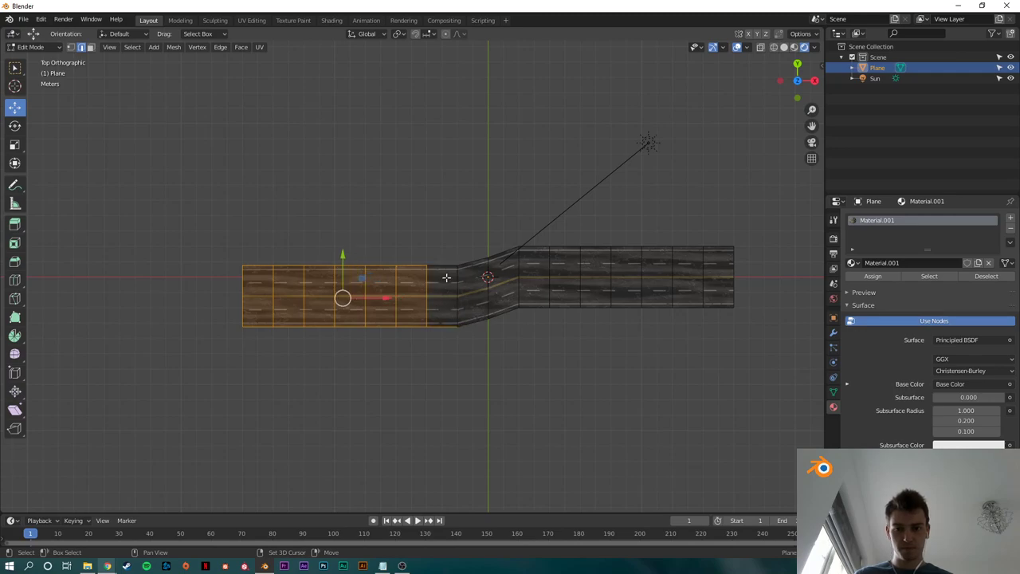
left_click_drag(343, 253, 344, 273)
Step: Drop one more segment from the selection and shift the five leftmost segments further down along Y
scroll(383, 300, "up", 3)
middle_click_drag(380, 325, 412, 302, "shift")
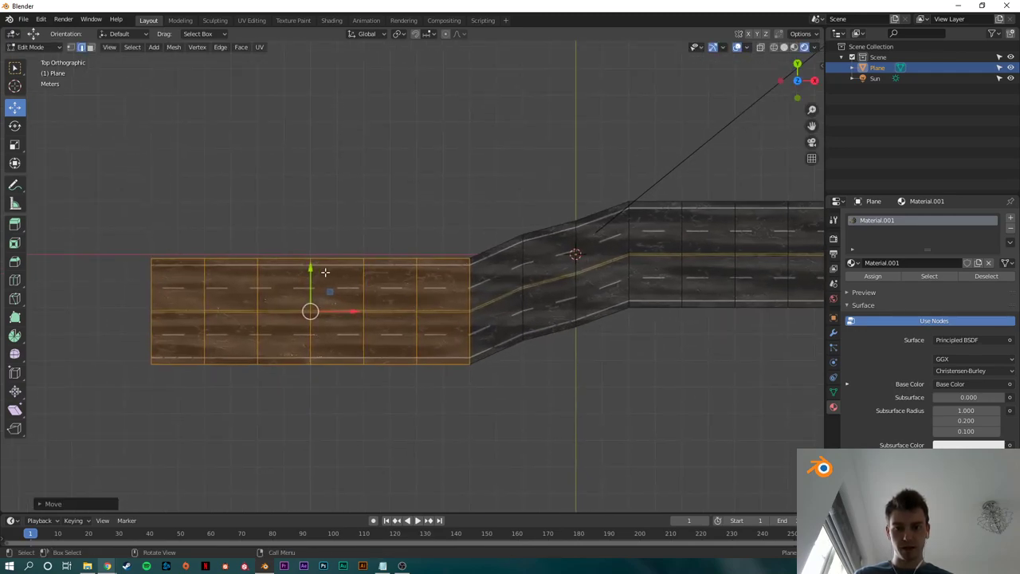
left_click(464, 263, "shift")
left_click(472, 274, "shift")
left_click(448, 364, "shift")
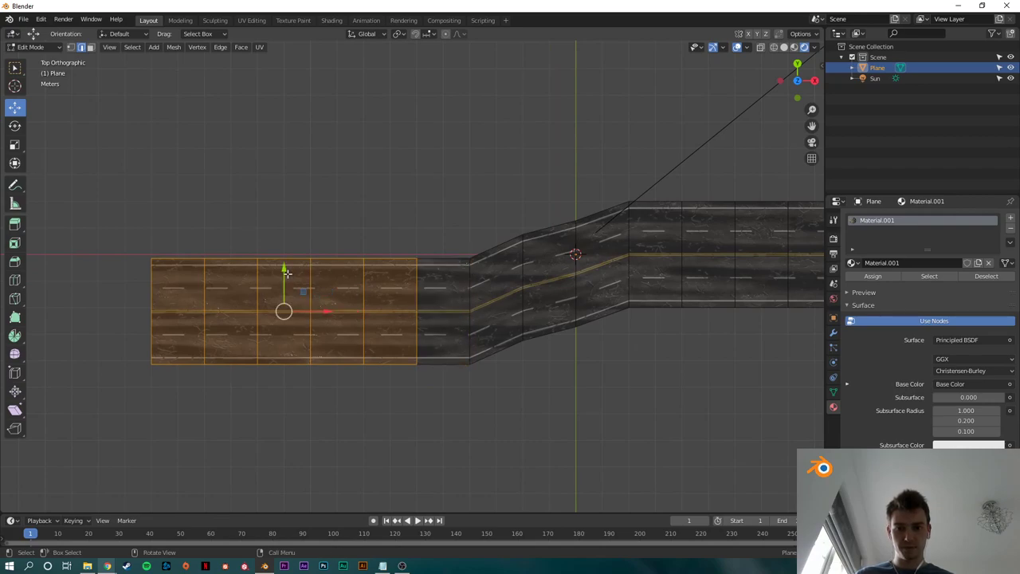
left_click_drag(286, 273, 236, 372)
Step: Narrow the selection to the three leftmost road segments, lowering them along Y to extend the slope
left_click(388, 278, "shift")
left_click(360, 356, "shift")
left_click(338, 438, "shift")
middle_click_drag(286, 339, 353, 304, "shift")
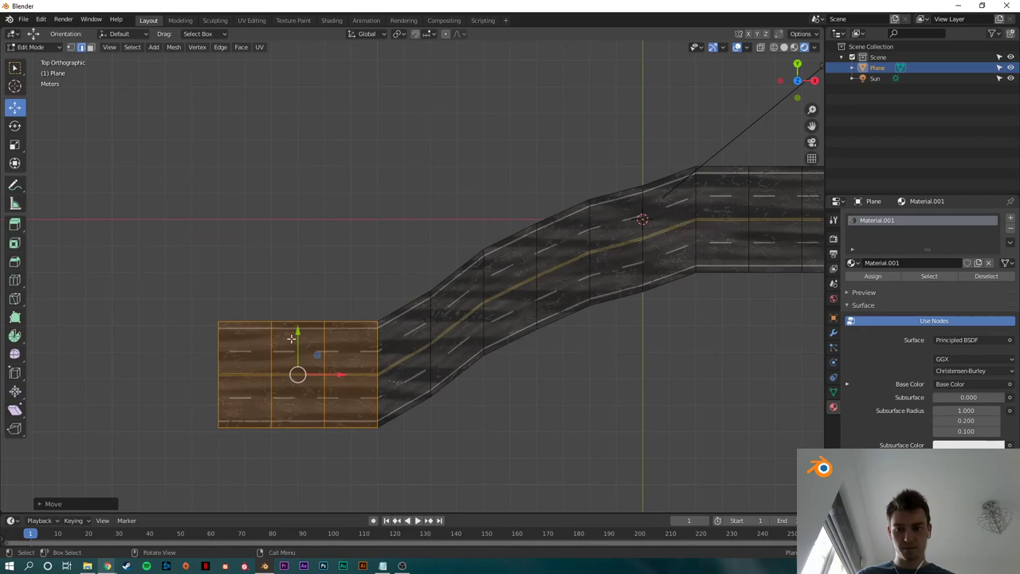
Step: Leave only the two leftmost road segments selected and shift them further down along Y
left_click_drag(297, 341, 275, 364)
left_click(350, 318, "shift")
left_click(378, 339, "shift")
left_click(351, 422, "shift")
middle_click_drag(331, 374, 417, 335, "shift")
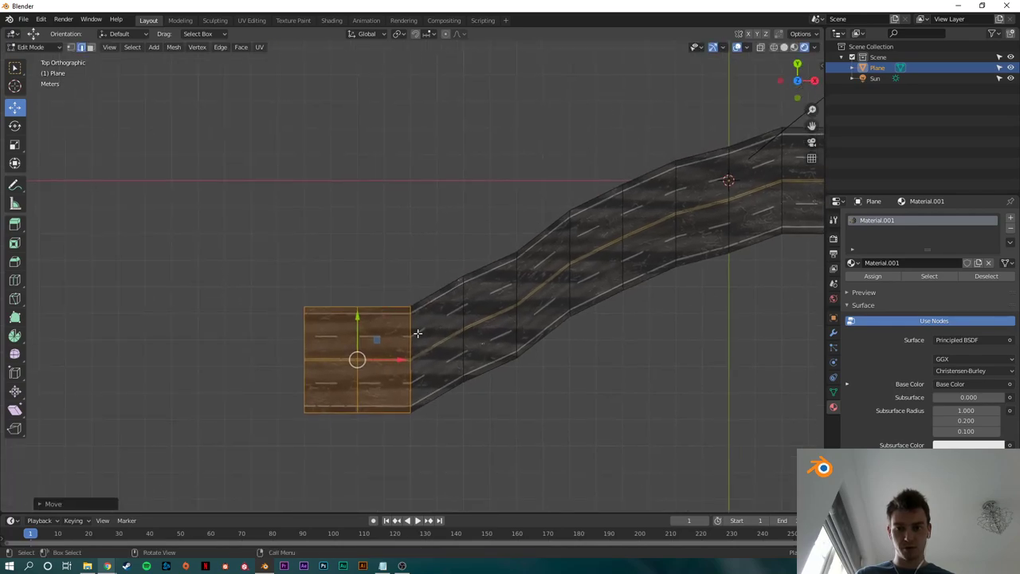
Step: Restrict the selection to the last segment at the road's left end and shift it down along Y
left_click(411, 333, "shift")
left_click(380, 418, "shift")
left_click(356, 338, "shift")
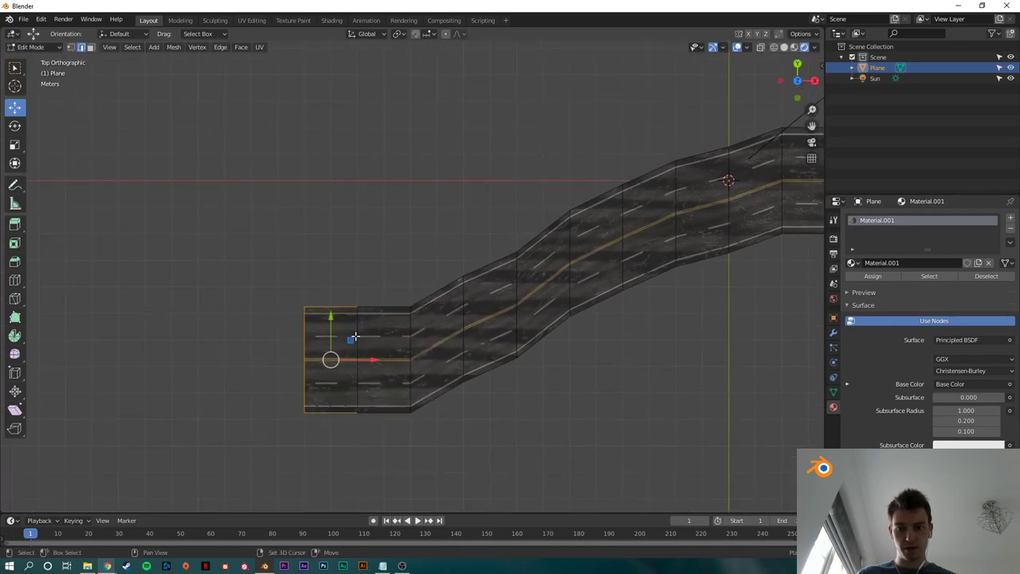
left_click(353, 322, "shift")
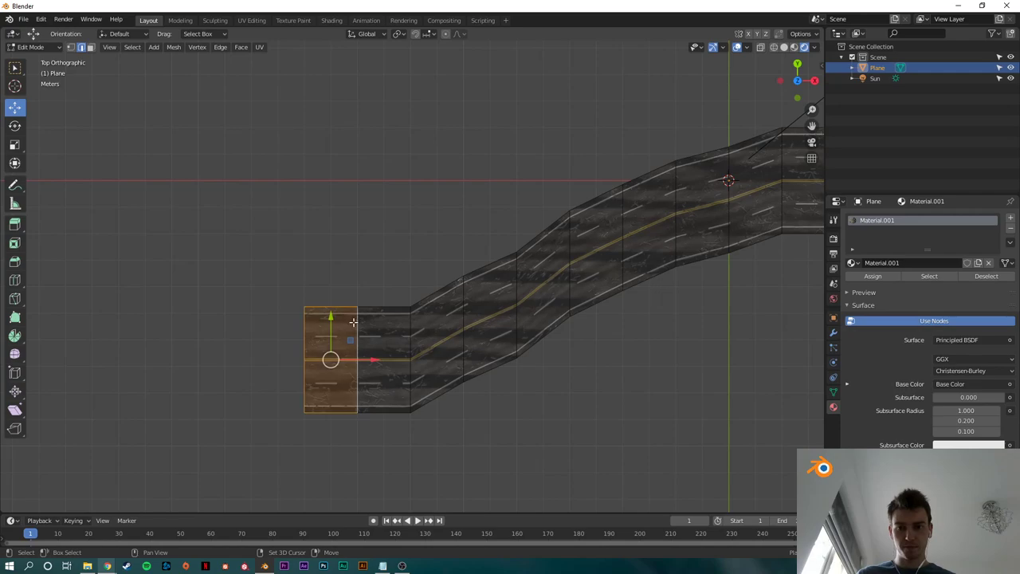
left_click_drag(331, 321, 336, 342)
Step: Keep only the road's leftmost end edge selected and move it about 1.26 m down along Y
middle_click_drag(354, 334, 382, 321, "shift")
scroll(381, 320, "left", 2, "ctrl")
scroll(381, 320, "down", 1, "shift")
left_click(422, 325, "shift")
left_click(401, 302, "shift")
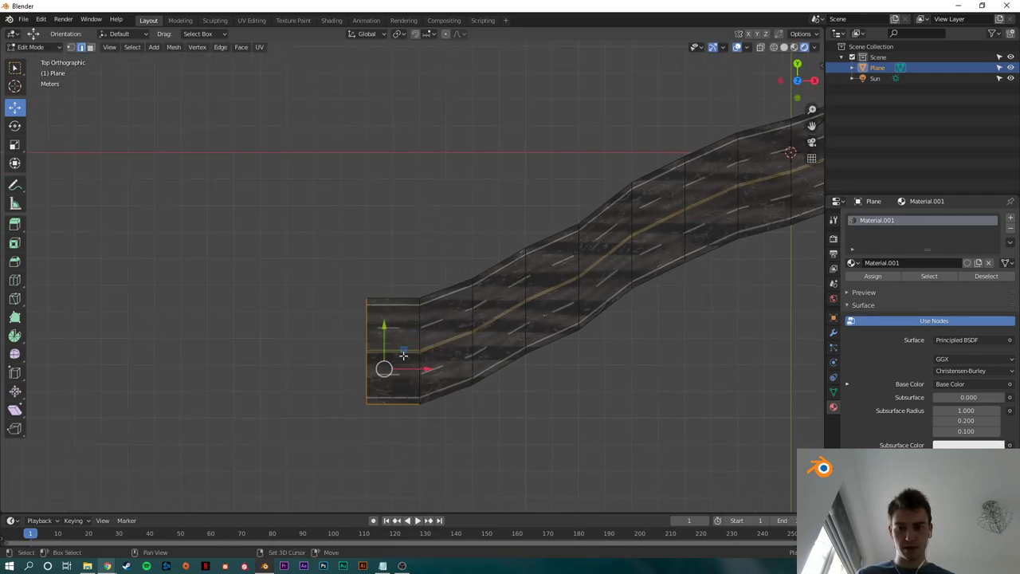
left_click(394, 405, "shift")
left_click_drag(370, 323, 371, 353)
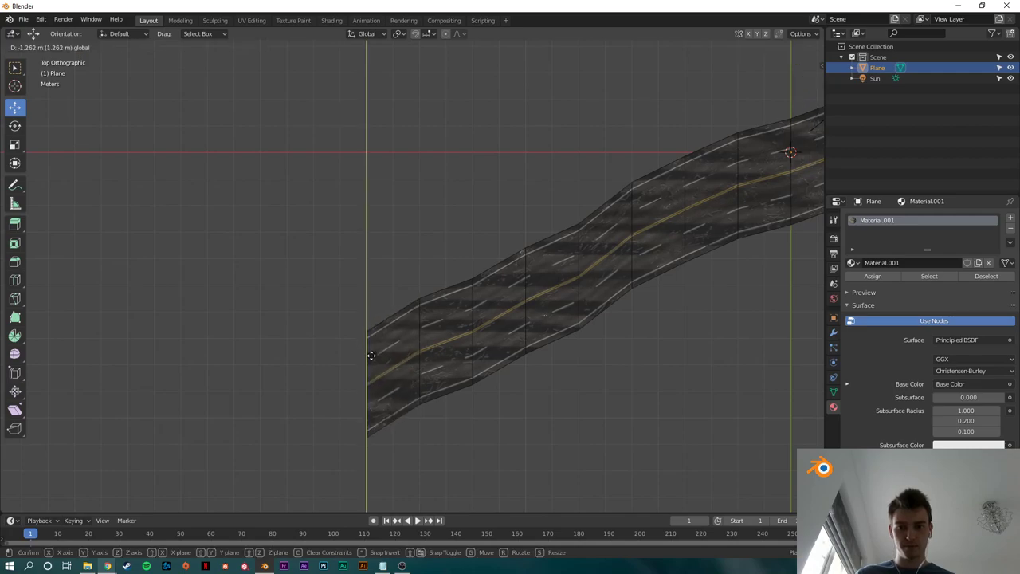
left_click(371, 353)
Step: Raise the third and fourth cross edges from the road's left end slightly along Y to smooth the bend
left_click(472, 319)
key("g")
key("y")
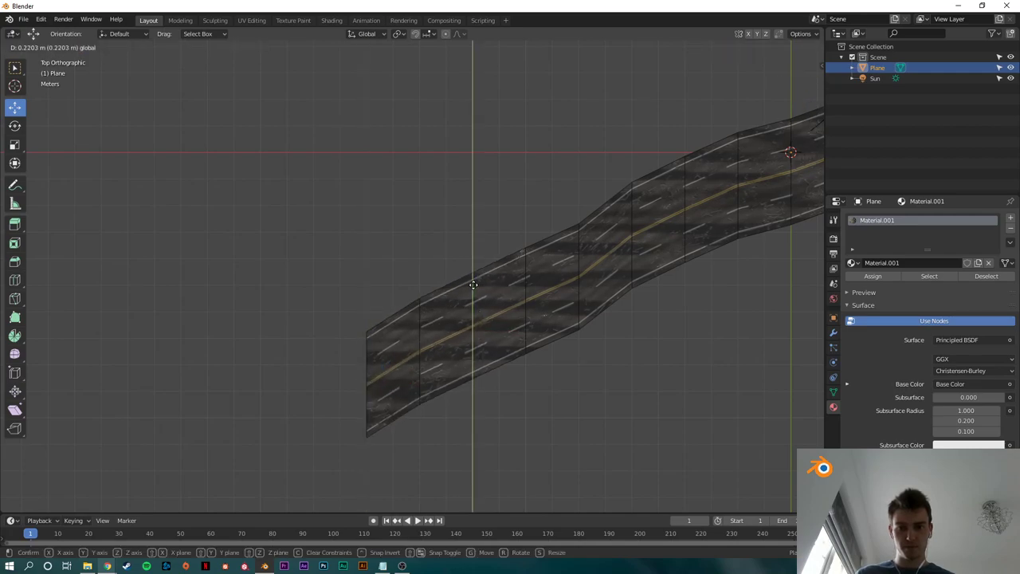
left_click(474, 279)
left_click(526, 275)
key("g")
key("y")
left_click(526, 255)
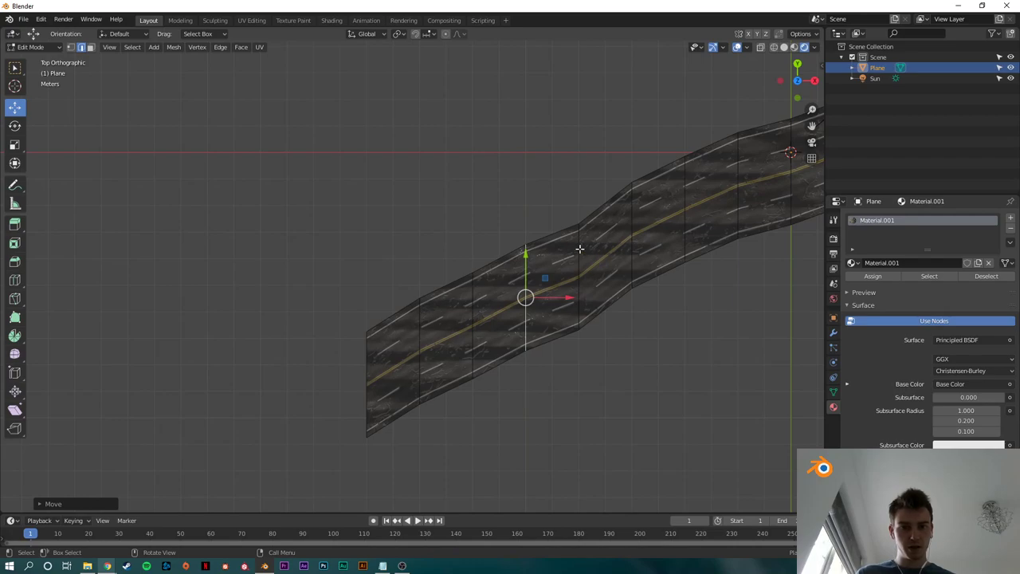
Step: Adjust the fifth and sixth cross edges from the left end slightly along Y to even out the slope
left_click(579, 248)
key("g")
key("y")
left_click(585, 241)
middle_click_drag(632, 214, 542, 238, "shift")
left_click(541, 238)
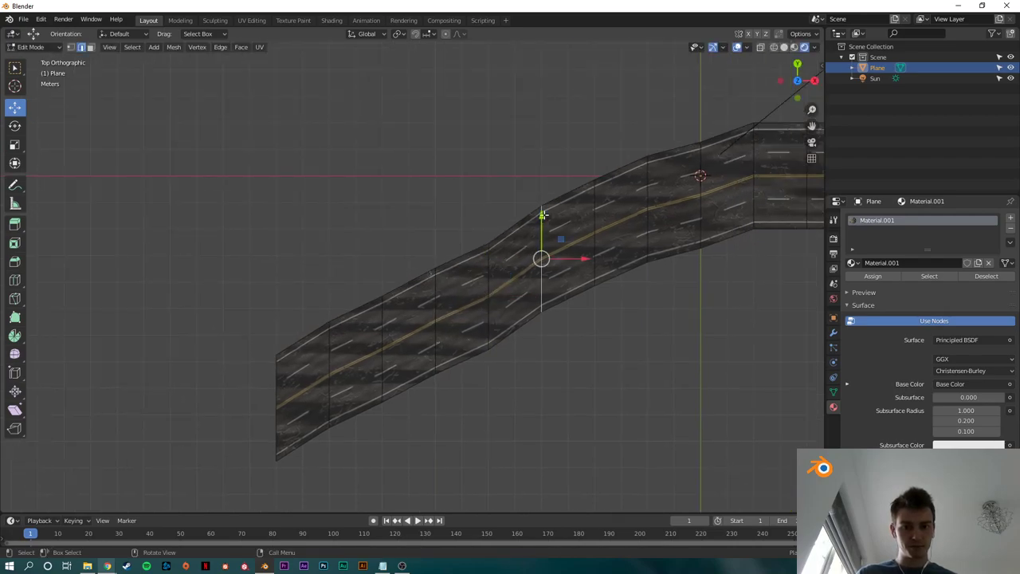
key("g")
key("y")
left_click(543, 222)
Step: Nudge the seventh cross edge from the left end, and raise the fifth one about 0.26 m along Y
left_click(595, 195)
key("g")
left_click(637, 190)
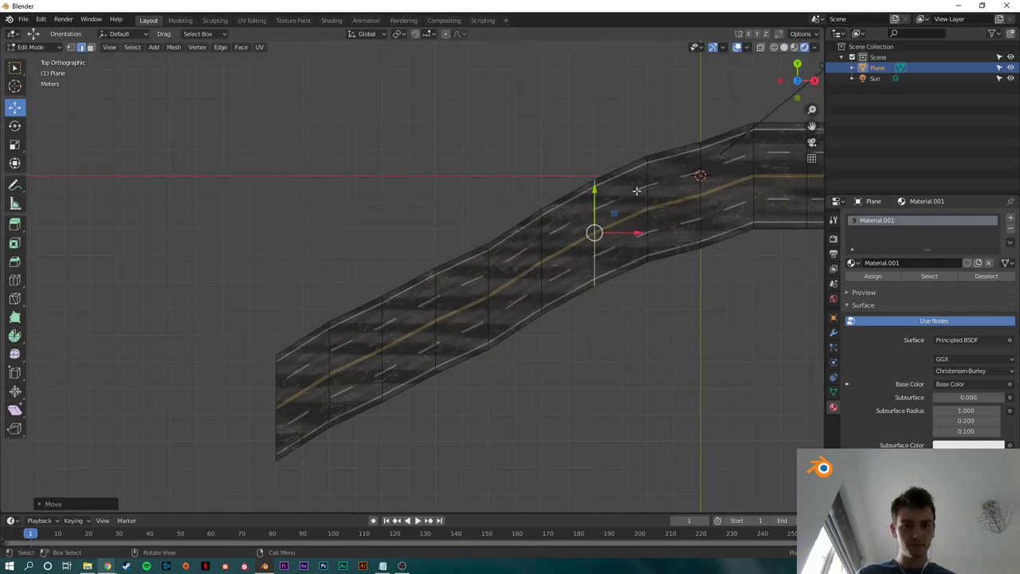
left_click(643, 182)
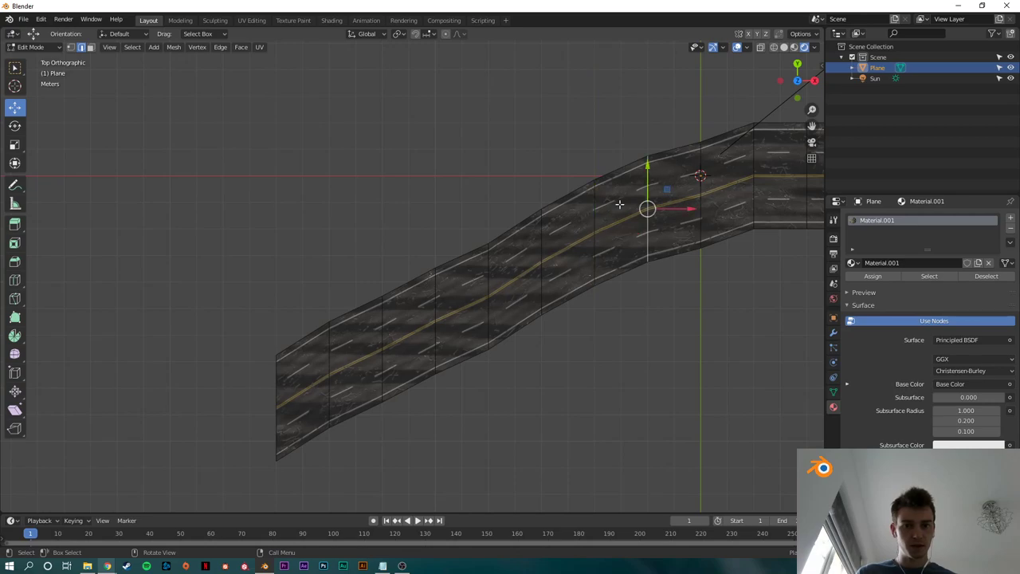
left_click(542, 233)
left_click(488, 254)
key("g")
key("y")
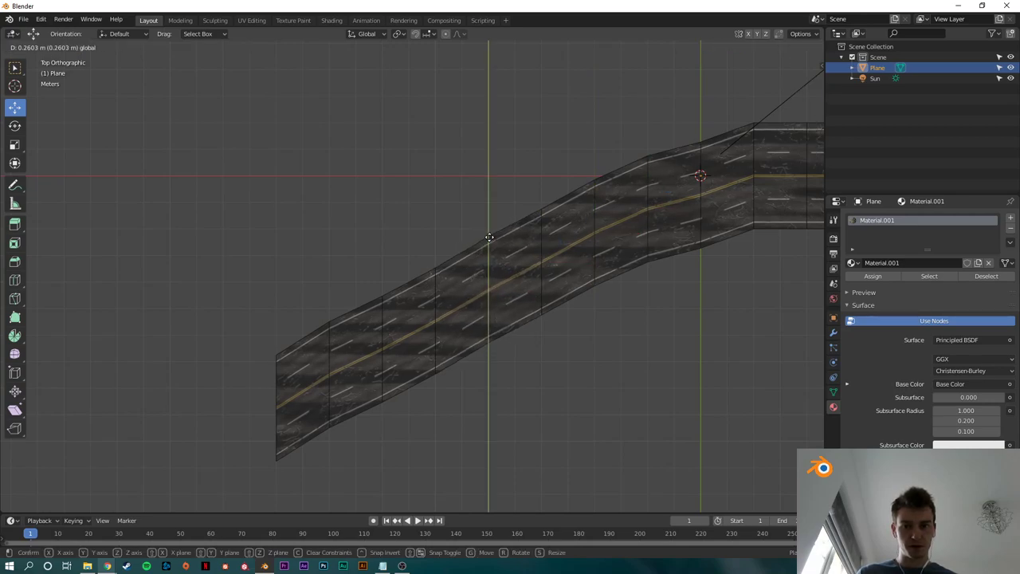
left_click(489, 237)
Step: Bevel the eight inner cross edges of the road's curved part with a width of about 0.042 m
scroll(470, 331, "down", 2)
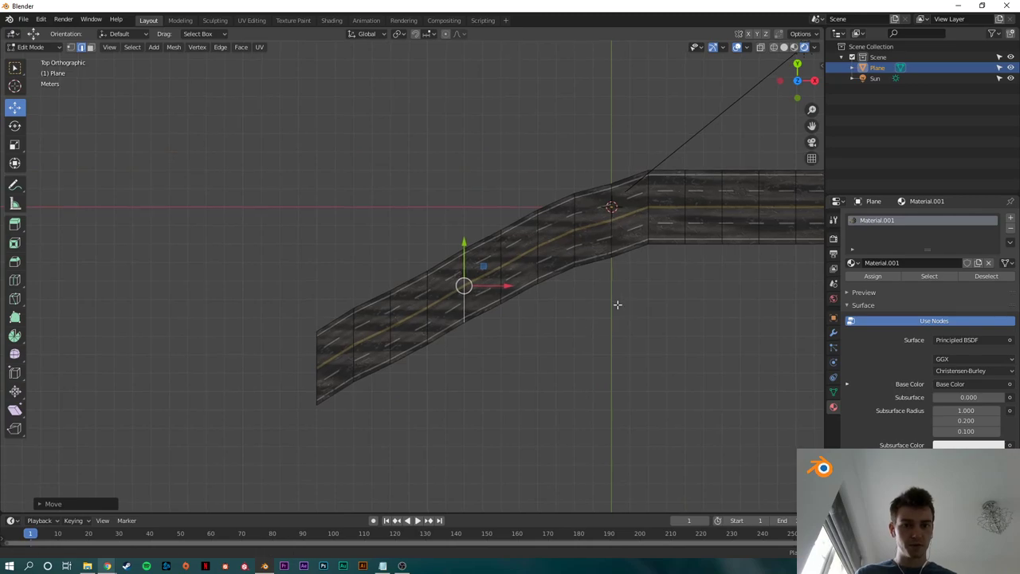
middle_click_drag(617, 305, 589, 311, "shift")
left_click(581, 301)
left_click(587, 233)
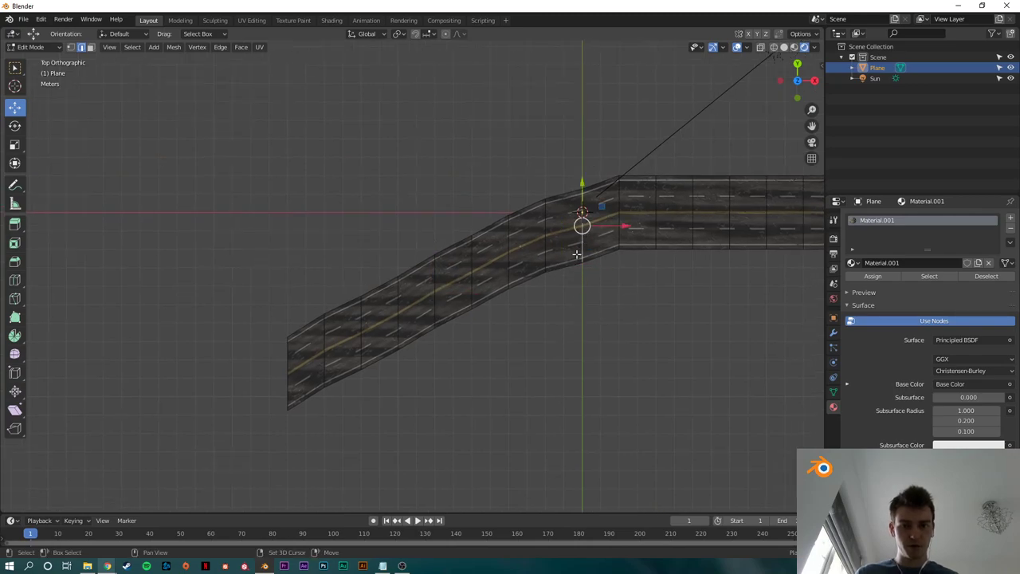
left_click(534, 244, "shift")
left_click(508, 257, "shift")
left_click(473, 279, "shift")
left_click(437, 292, "shift")
left_click(399, 311, "shift")
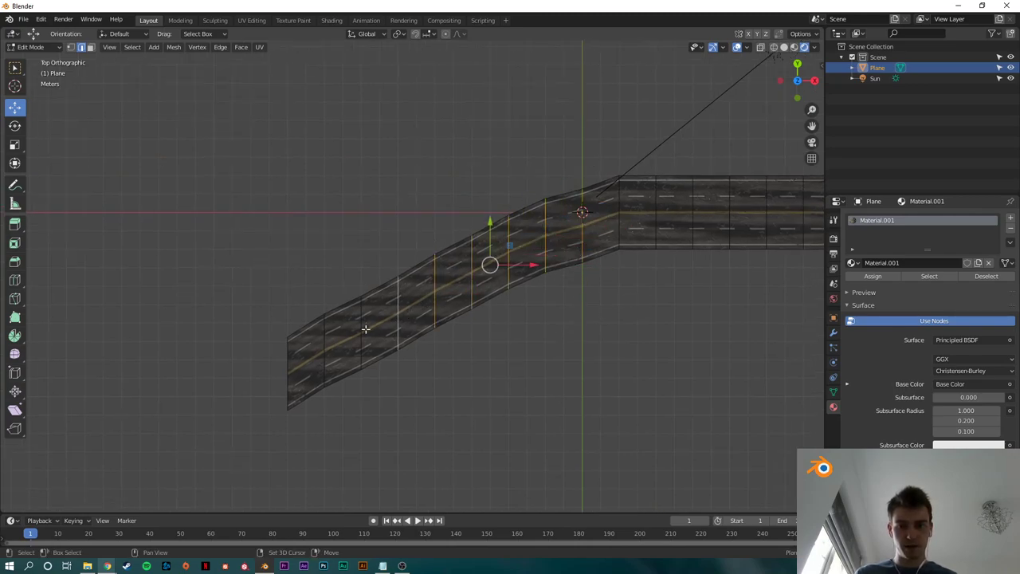
left_click(364, 327, "shift")
left_click(321, 348, "shift")
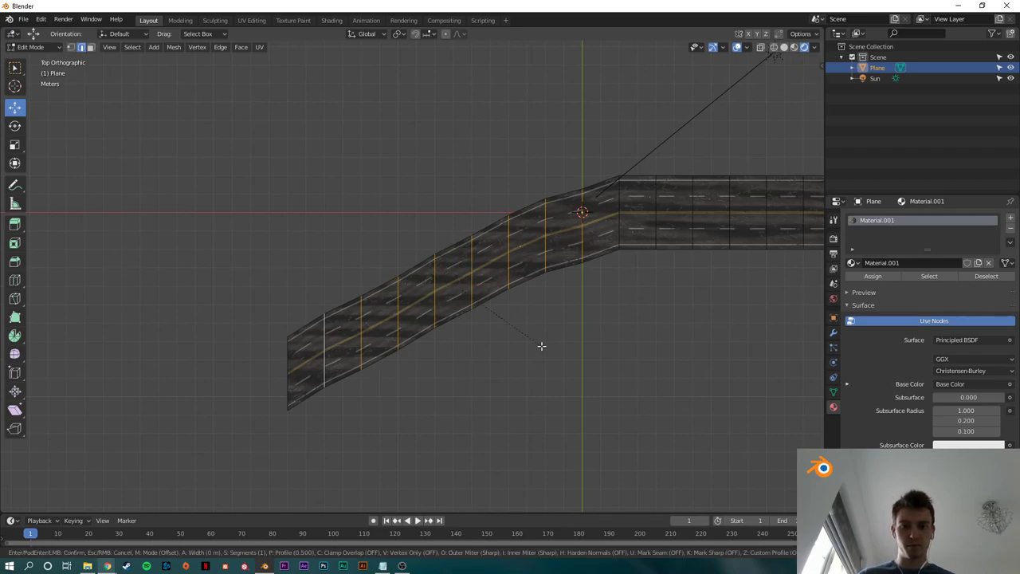
key("ctrl+b")
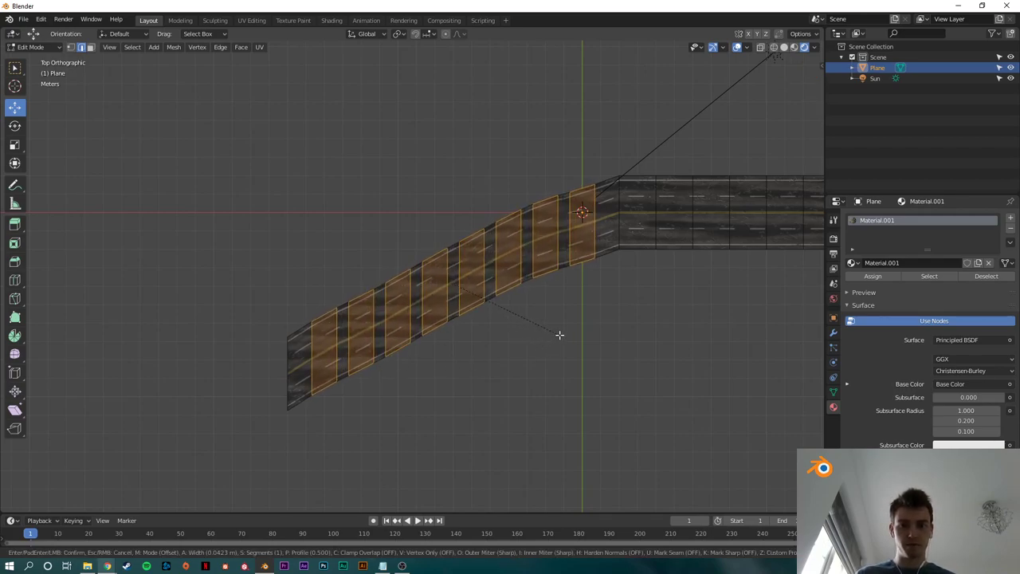
left_click(561, 334)
left_click(585, 337)
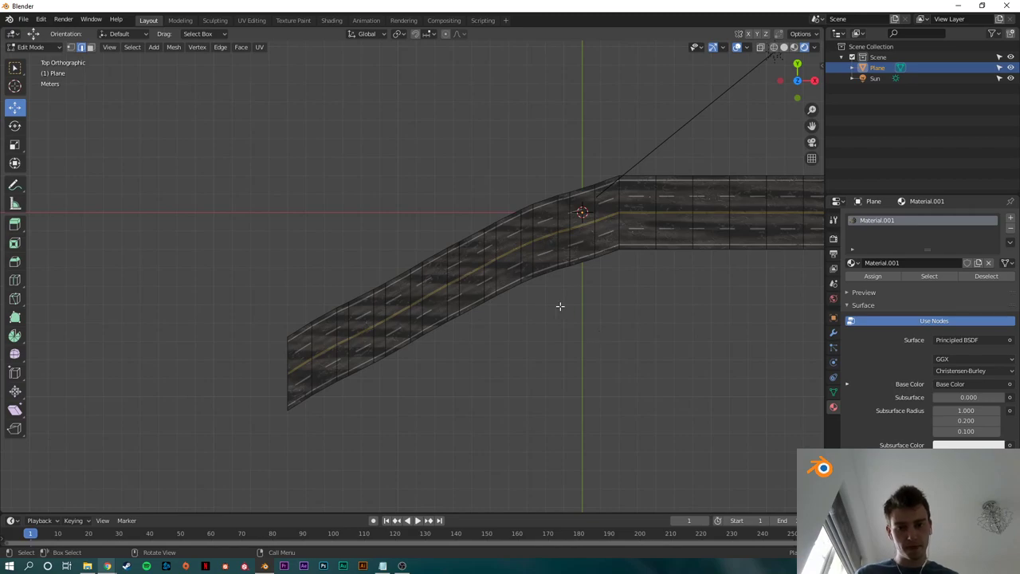
Step: Bevel all cross edges of the road's curved part again with a width of about 0.014 m
scroll(405, 338, "up", 1)
key("c")
left_click_drag(298, 367, 639, 209)
right_click(648, 216)
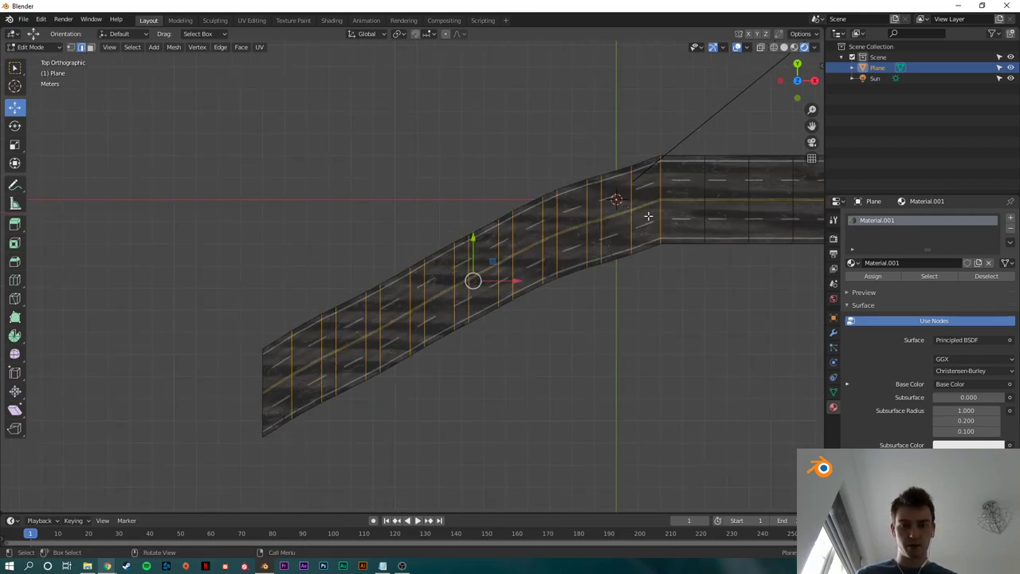
key("ctrl+b")
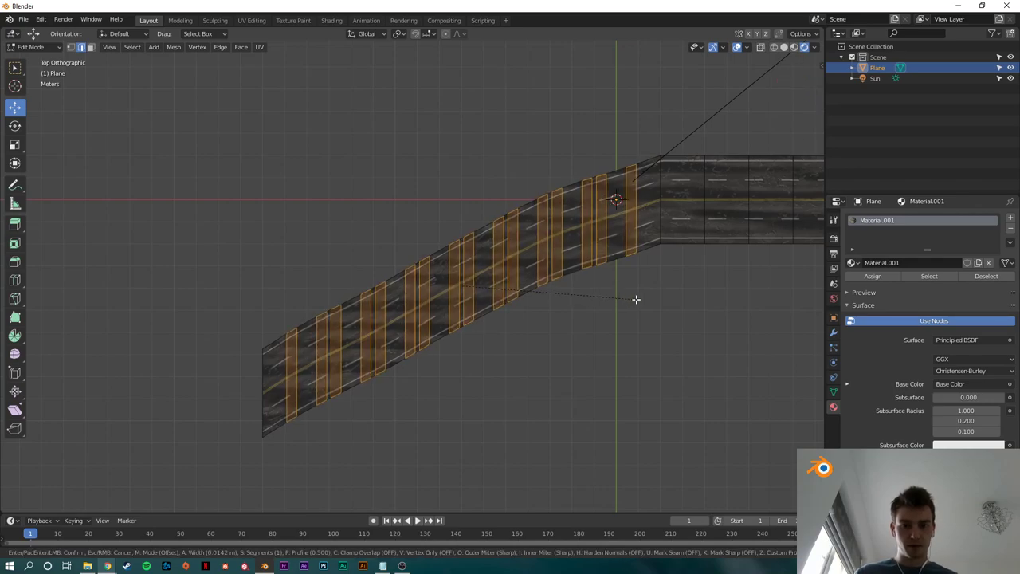
right_click(609, 348)
Step: Shift the closely spaced cross edges just behind the world origin slightly along Y
middle_click_drag(587, 359, 401, 402)
scroll(372, 349, "down", 4)
key("c")
left_click(375, 397)
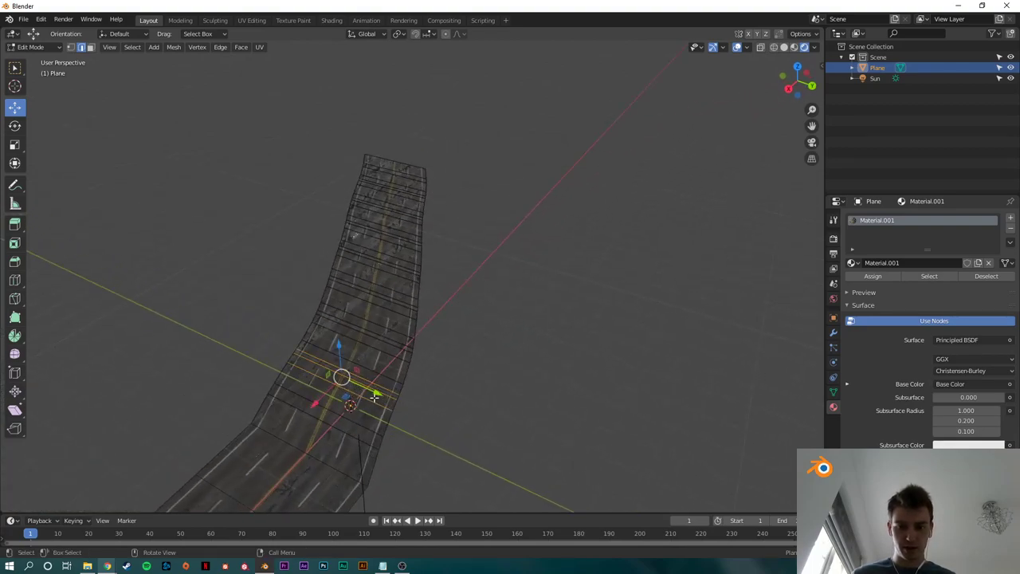
right_click(364, 393)
key("g")
left_click(377, 395)
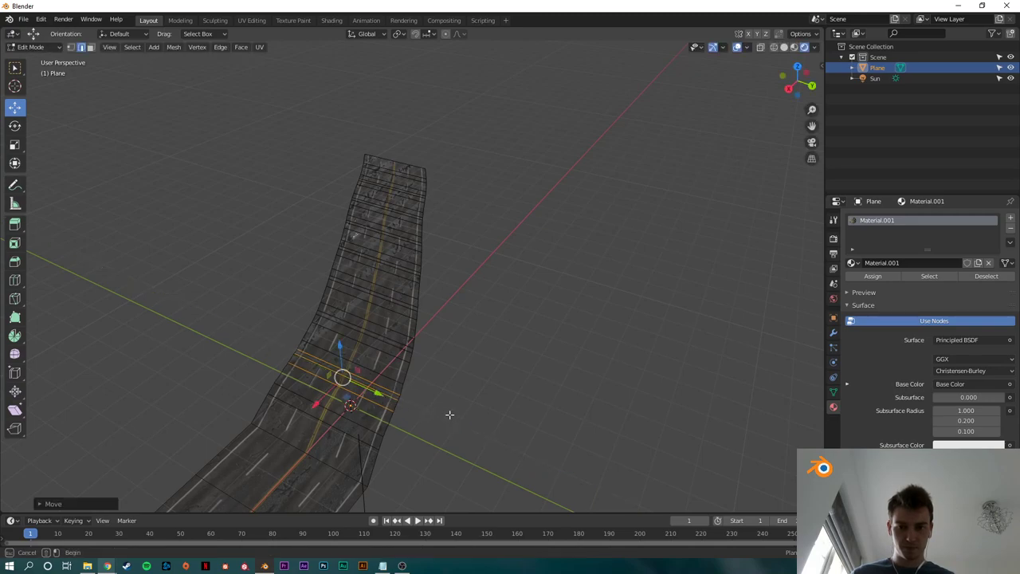
left_click(449, 414)
Step: Move the cross edge next to the world origin about 0.07 m along Y and clear the selection
left_click(392, 394)
key("g")
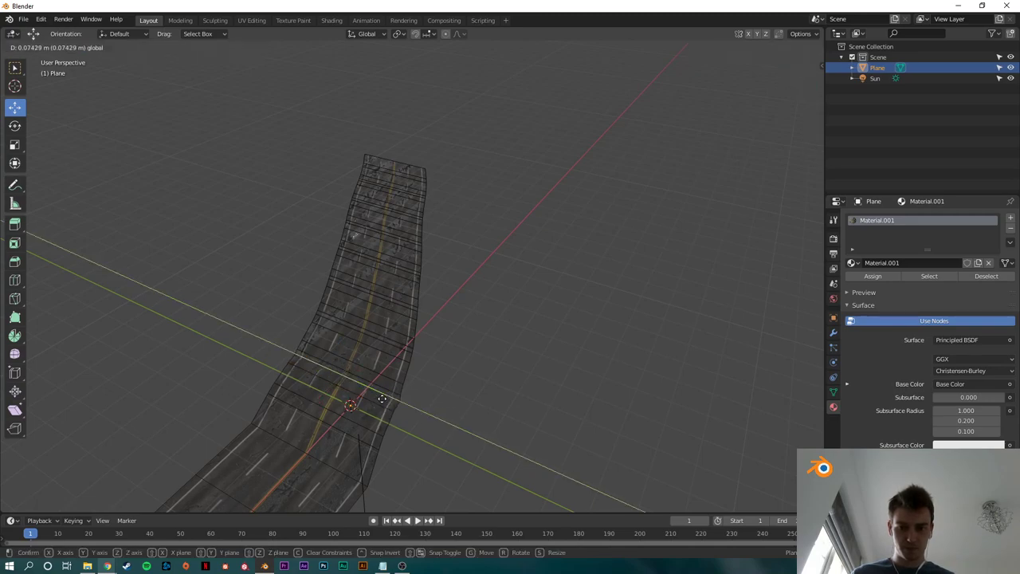
left_click(378, 398)
left_click(373, 419)
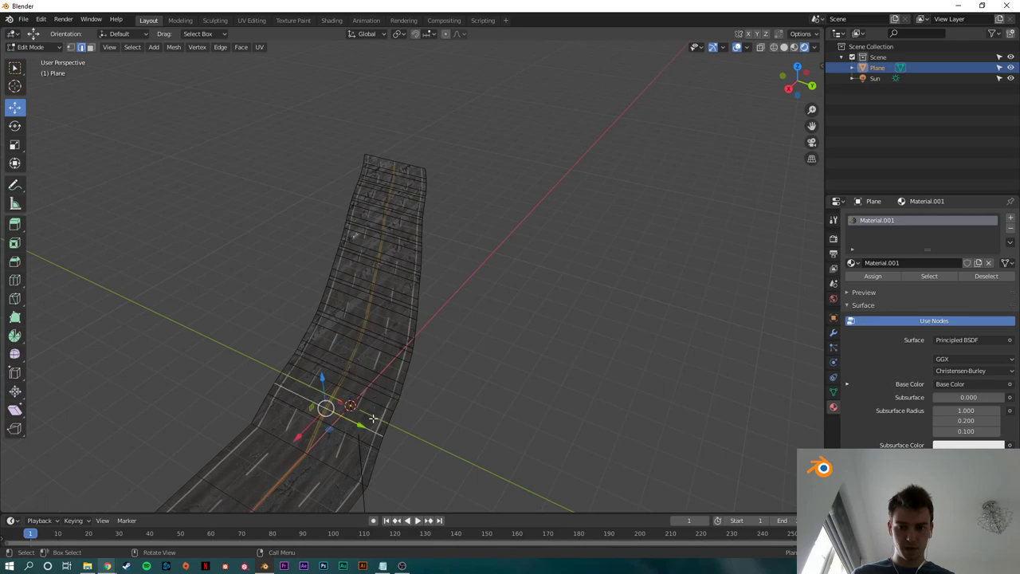
left_click(453, 403)
Step: Examine the cross edges around the road's bend one by one to judge how smooth the curve is
middle_click_drag(452, 403, 445, 256)
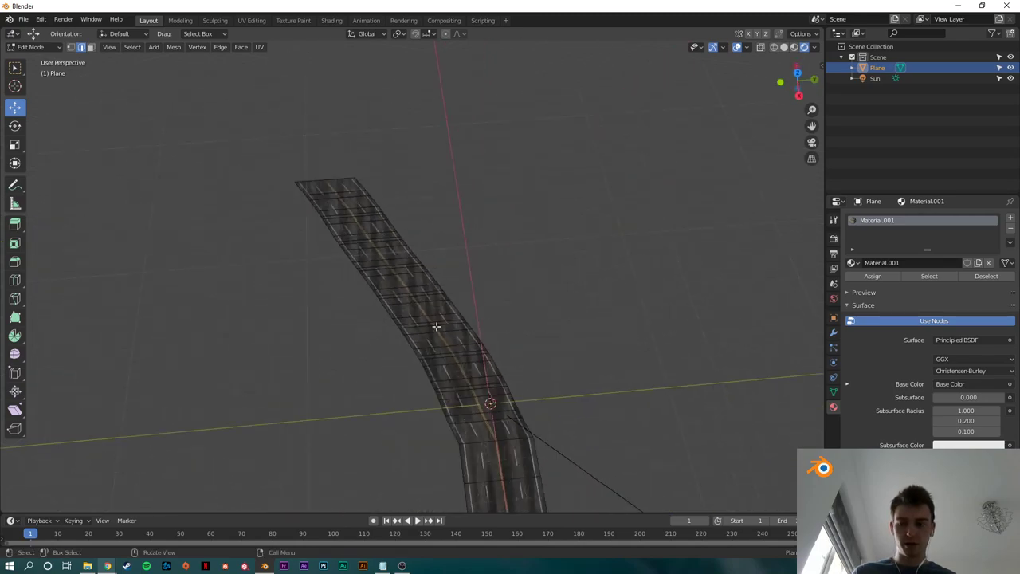
middle_click_drag(503, 343, 487, 321)
left_click(412, 390, "alt")
left_click_drag(434, 397, 461, 364)
left_click(445, 388, "alt")
left_click(577, 354)
left_click(421, 343, "alt")
left_click(614, 339)
scroll(478, 352, "down", 4)
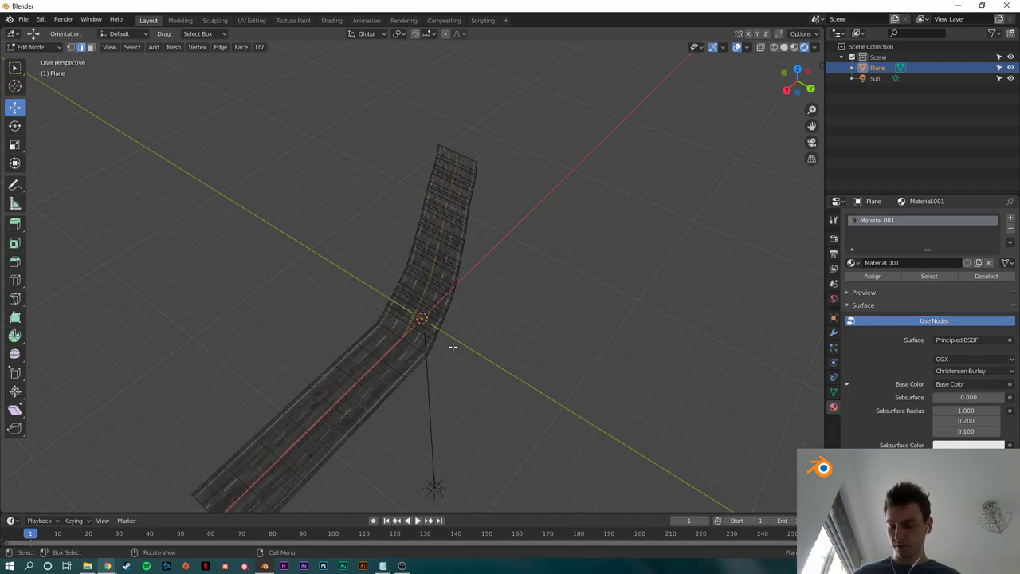
Step: Switch to the YouTube Studio live dashboard in the browser, check the live chat, and return to Blender
key("alt+Tab")
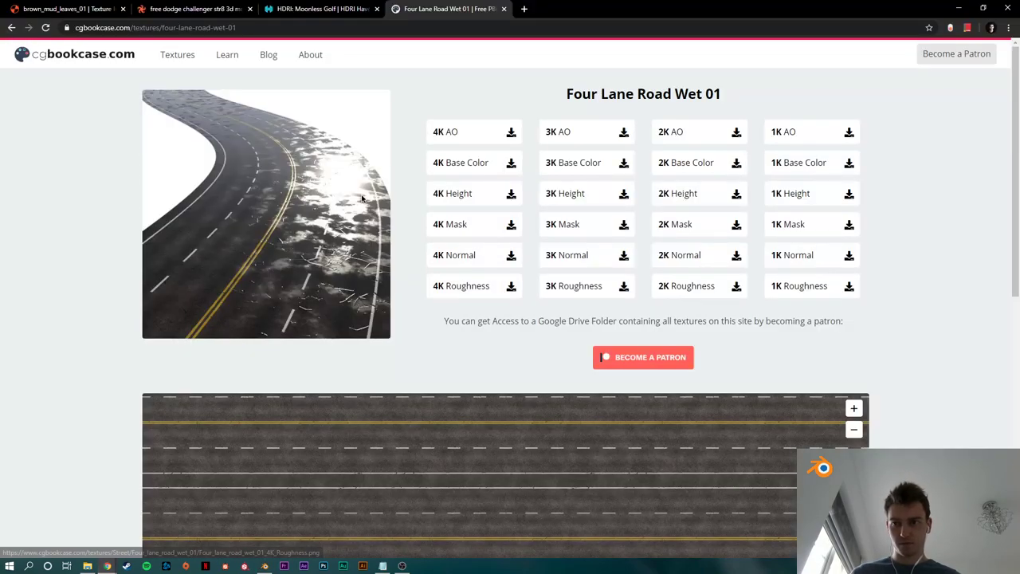
key("alt+Tab")
left_click(677, 286)
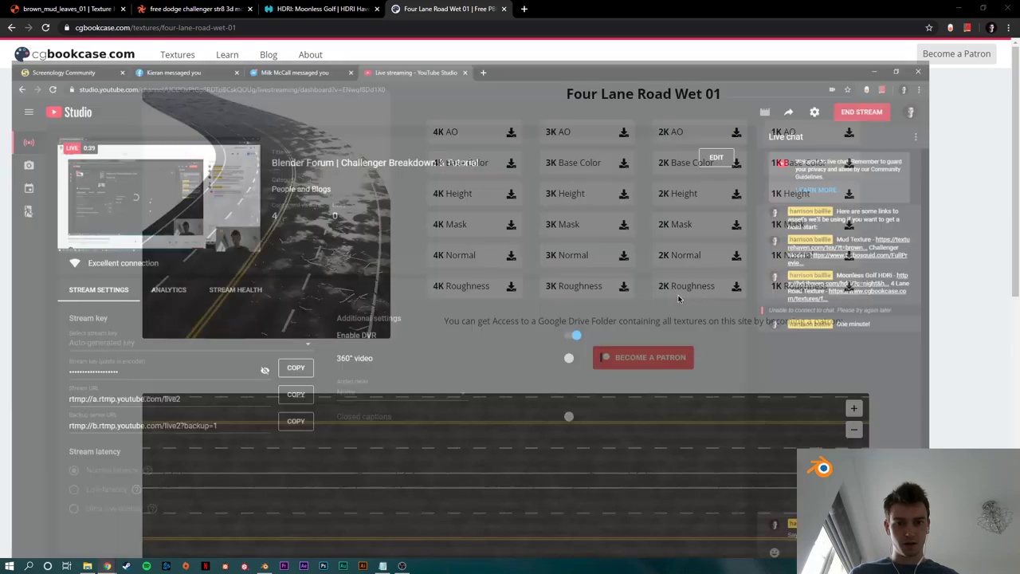
left_click(873, 124)
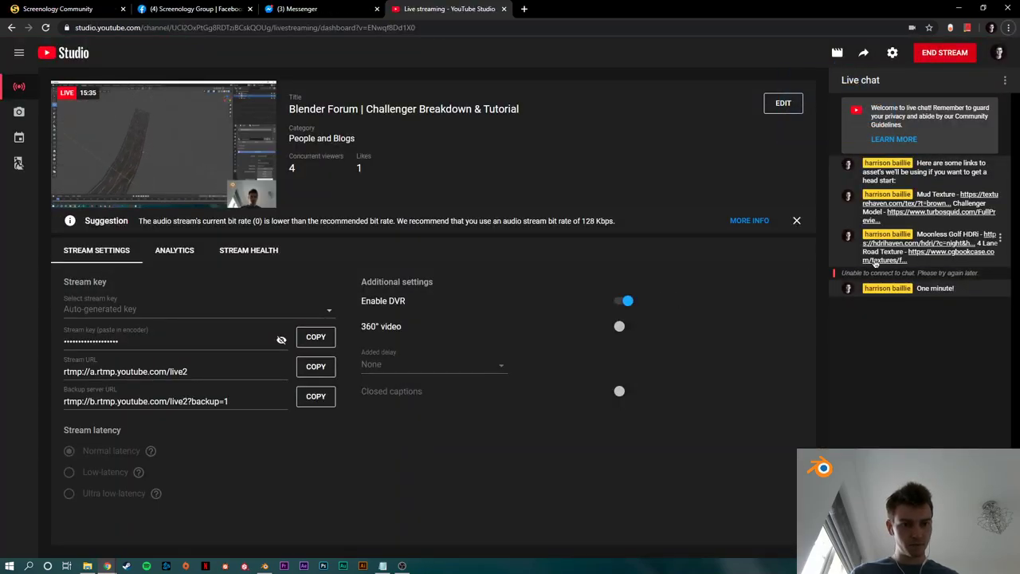
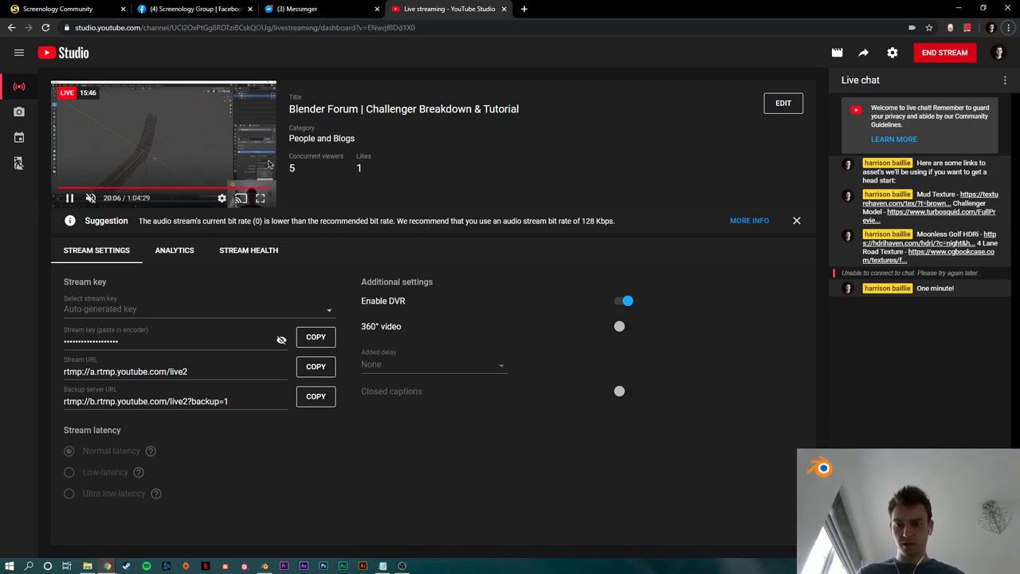
key("alt+Tab")
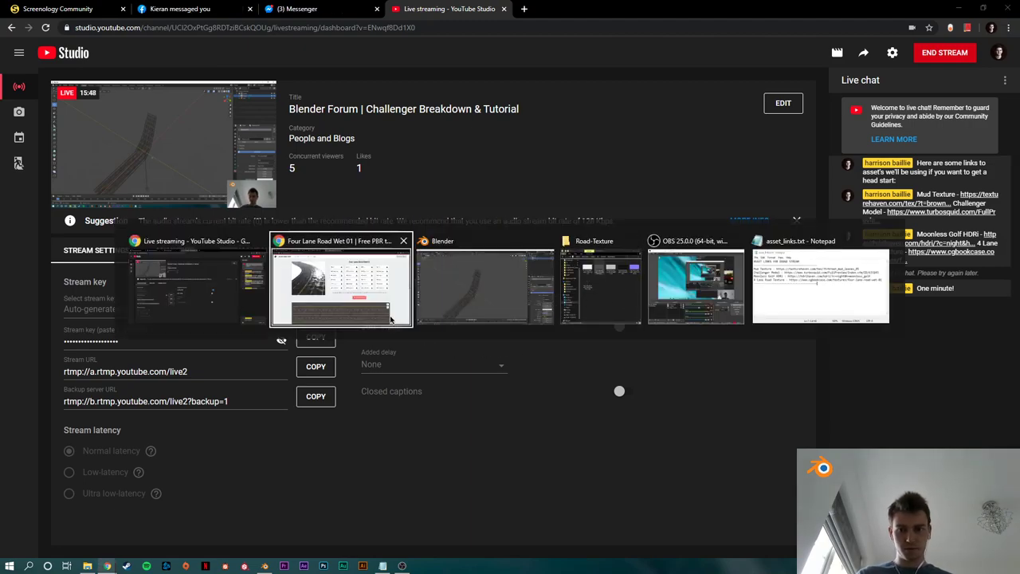
left_click(494, 322)
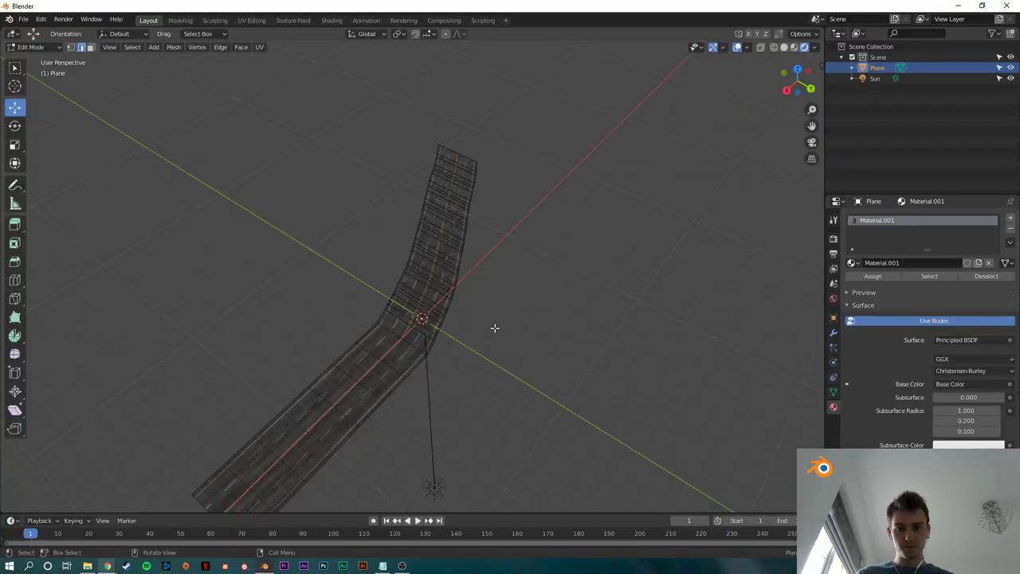
Step: Leave Edit Mode for Object Mode with the road plane deselected
middle_click_drag(486, 325, 492, 356)
key("Tab")
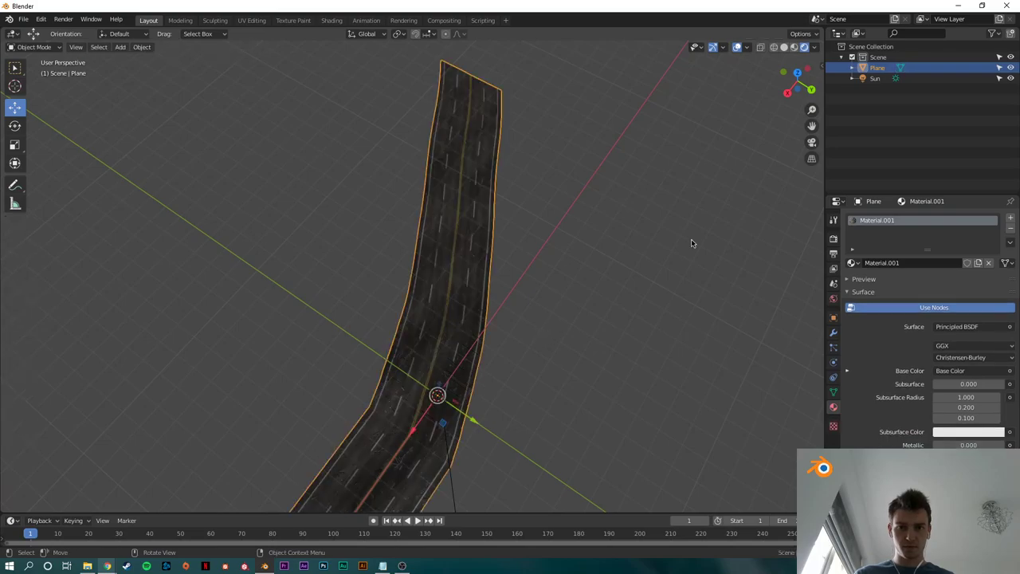
scroll(623, 303, "down", 4)
left_click(558, 341)
key("Tab")
middle_click_drag(427, 407, 546, 277, "shift")
scroll(484, 349, "up", 4)
left_click_drag(786, 93, 540, 216)
key("Tab")
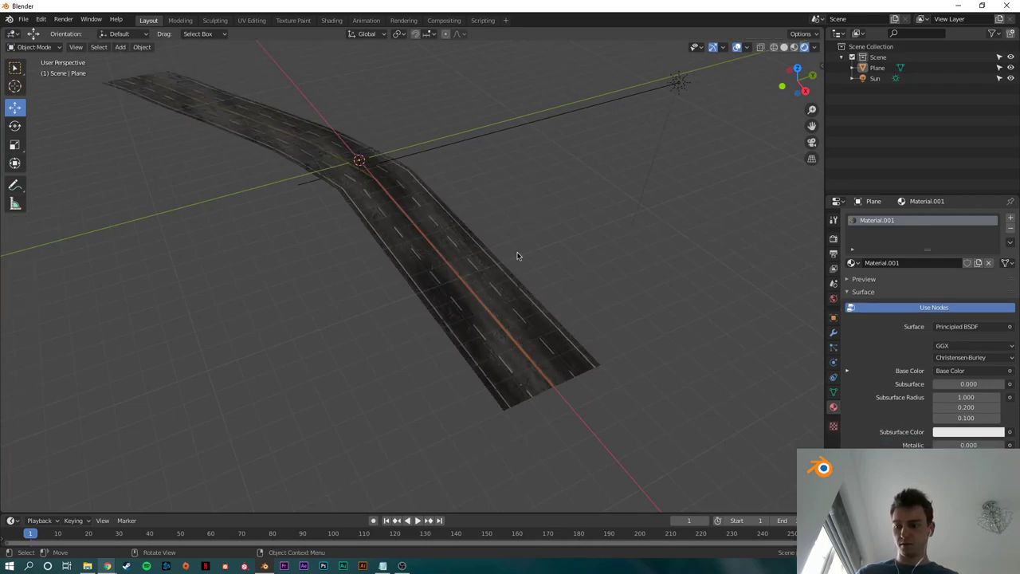
Step: Add a camera to the scene at the world origin
middle_click_drag(518, 255, 489, 234)
key("shift+a")
left_click(453, 383)
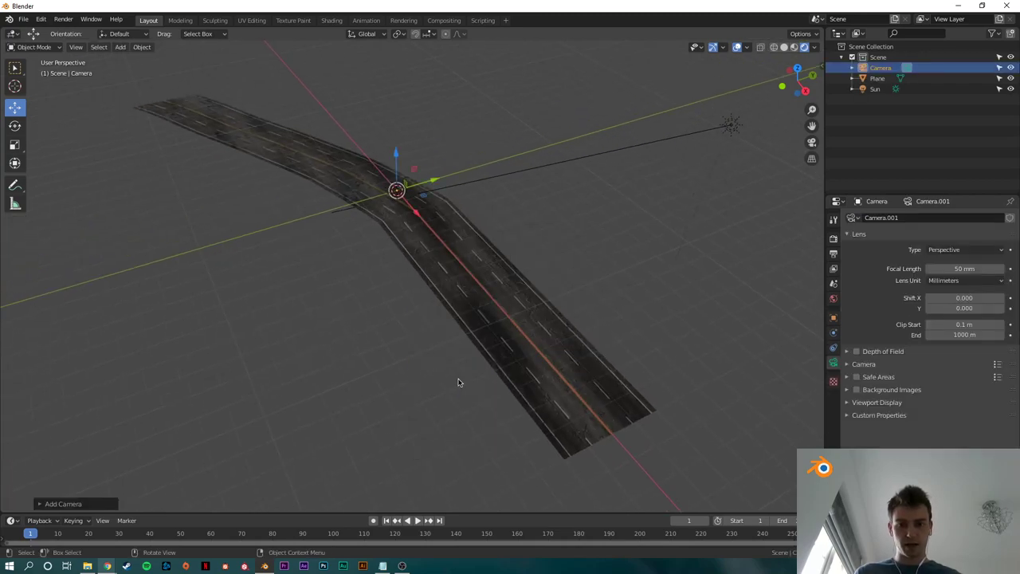
scroll(437, 283, "up", 2)
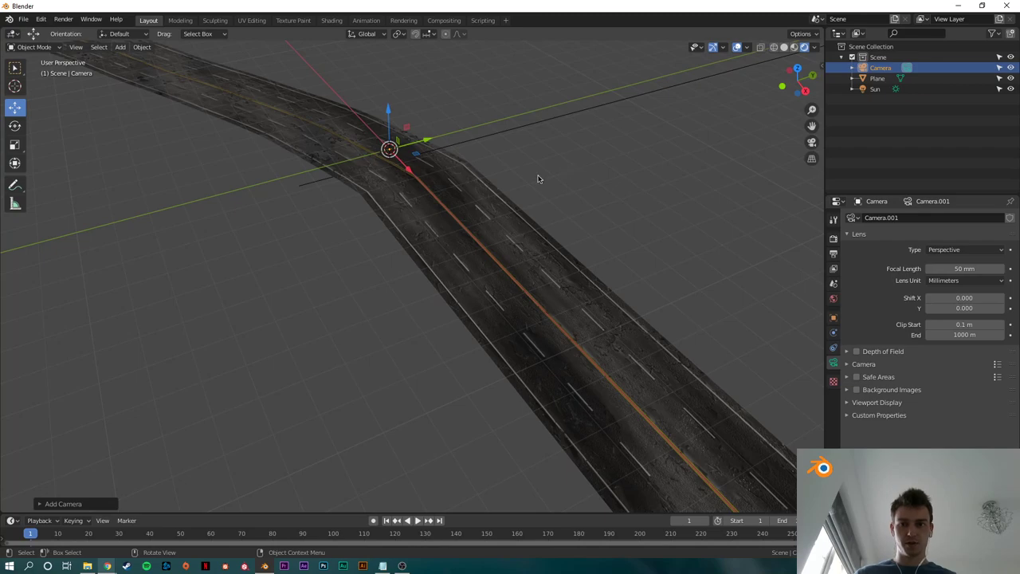
key("shift+a")
key("Escape")
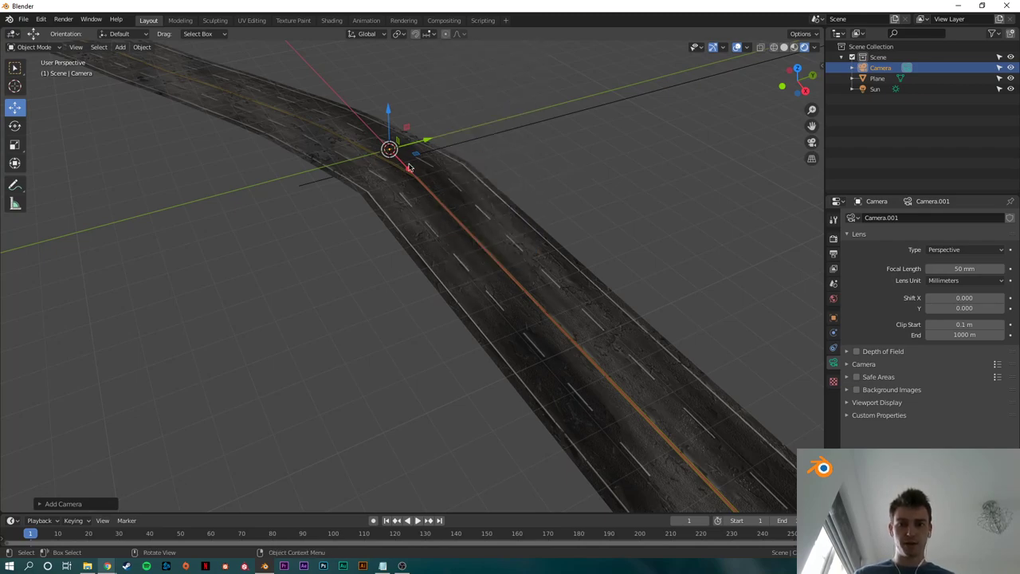
Step: Raise the camera to about 1.06 m on Z and move it along X over the road's straight section
key("g")
key("z")
left_click_drag(384, 81, 384, 81)
left_click_drag(409, 139, 642, 309)
scroll(683, 223, "down", 2)
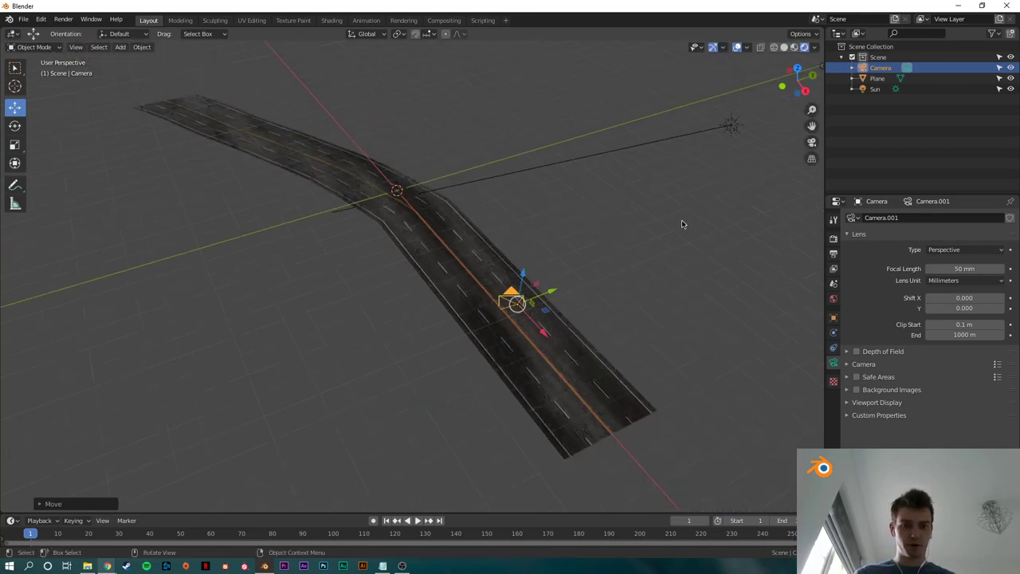
Step: Move the camera just beyond the road's straight end, to about X 17.28 m and Y -1.07 m
left_click(797, 68)
scroll(487, 239, "up", 2)
key("g")
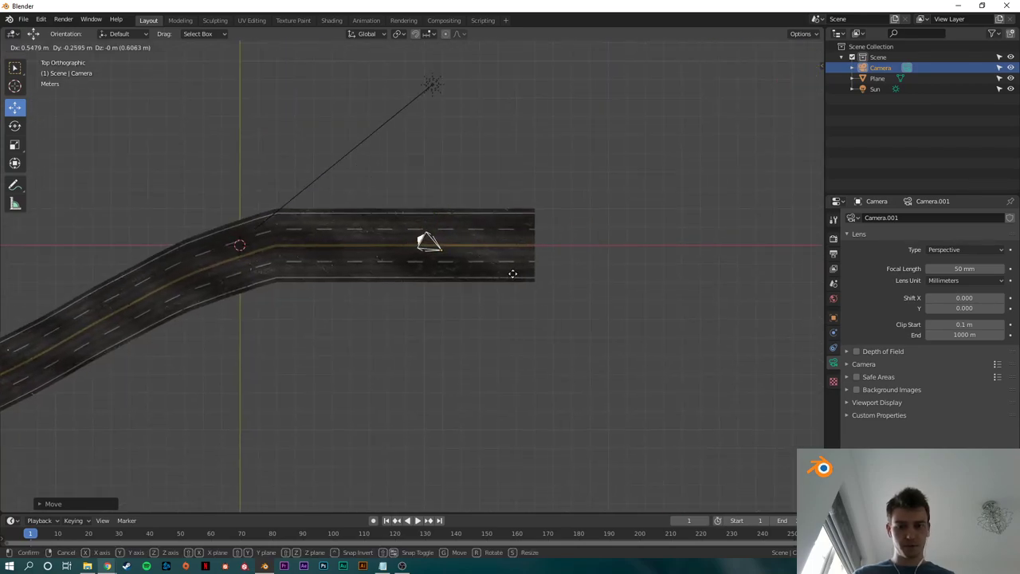
left_click(610, 292)
mouse_move(610, 292)
middle_mouse_down()
mouse_move(683, 273)
mouse_move(629, 296)
mouse_move(590, 291)
middle_mouse_up()
Step: Reset the camera's X, Y and Z rotation to 0°
left_click(833, 319)
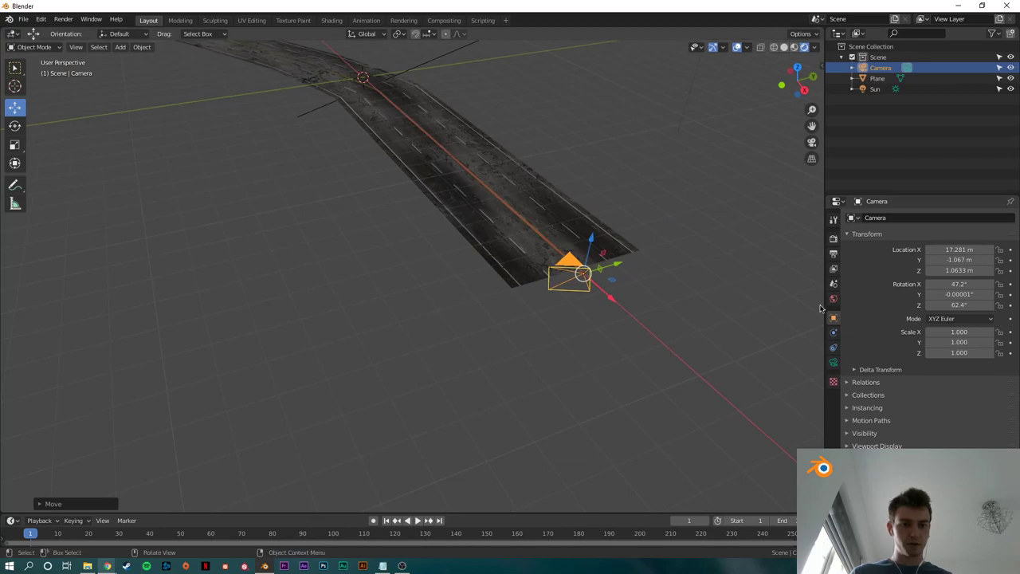
left_click(833, 363)
left_click(833, 318)
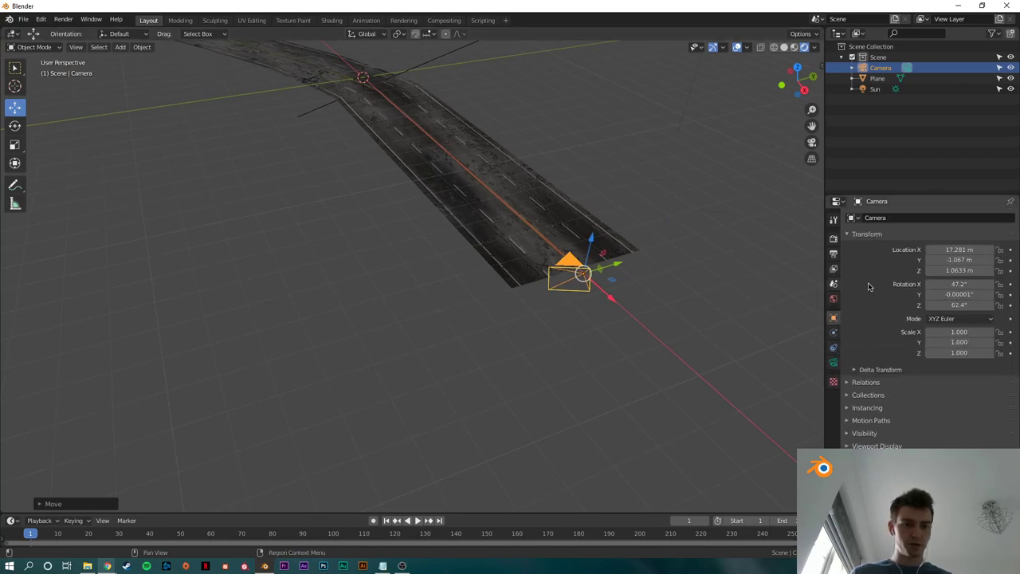
left_click(966, 284)
type("0")
key("Tab")
type("0")
key("Tab")
type("0")
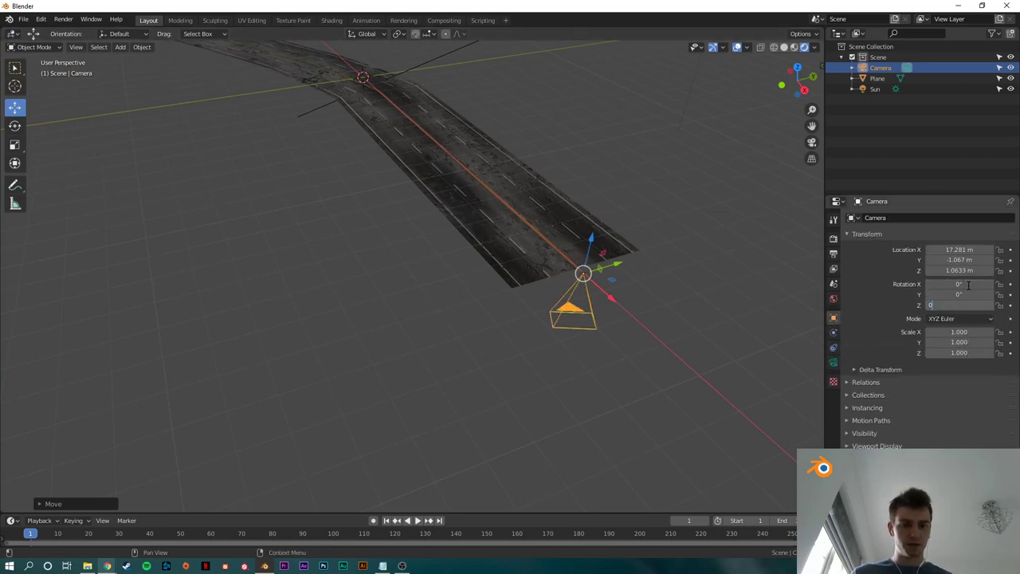
key("Return")
Step: Rotate the camera about the Z axis to 90°
key("shift+space")
key("r")
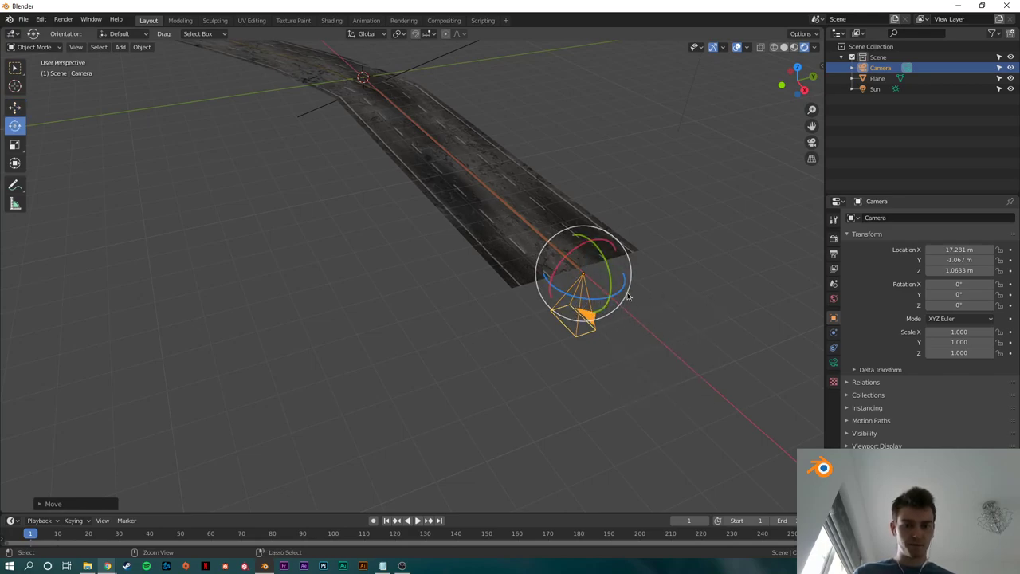
left_click_drag(628, 296, 645, 239)
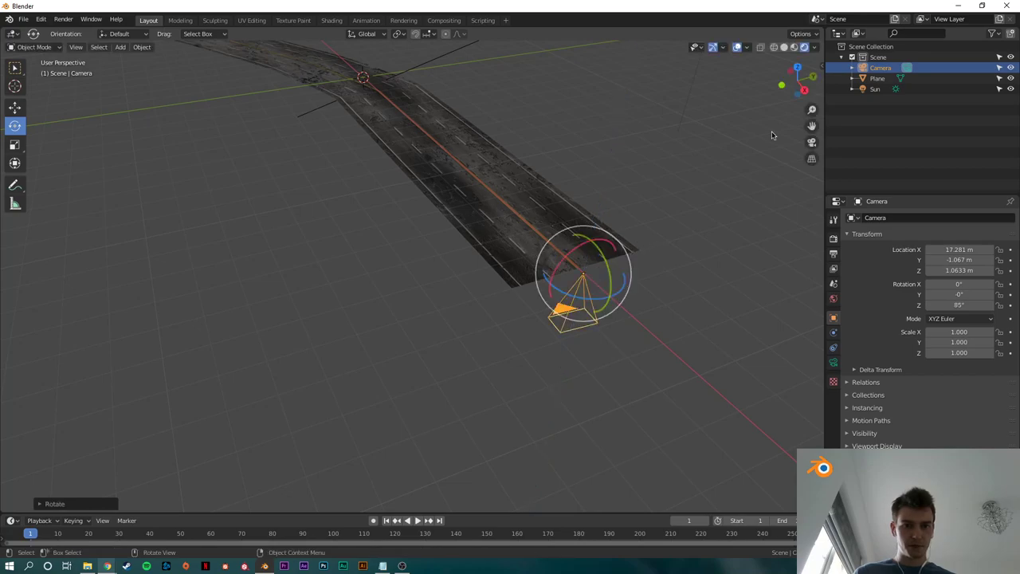
left_click(798, 67)
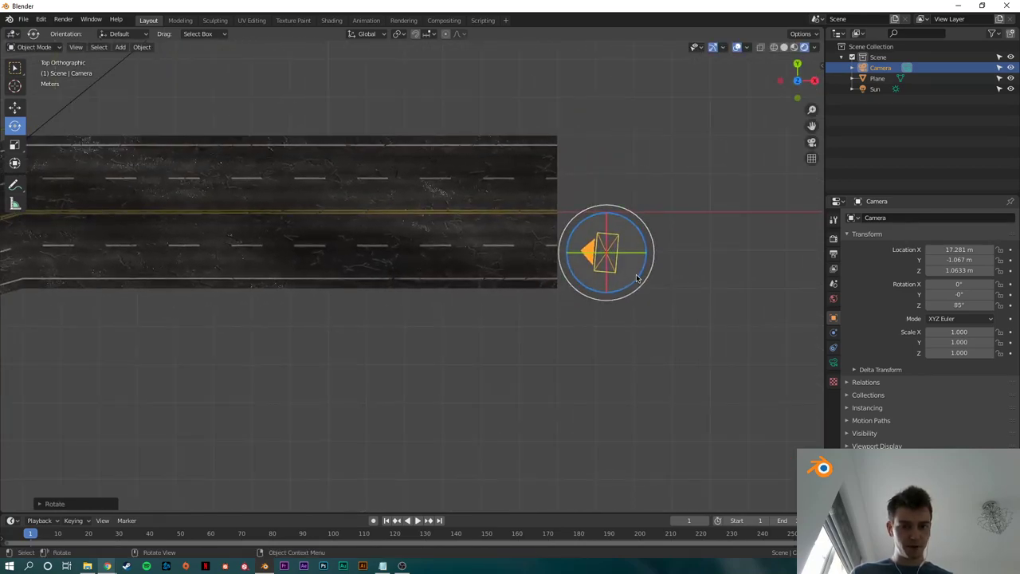
left_click_drag(644, 280, 646, 276, "ctrl")
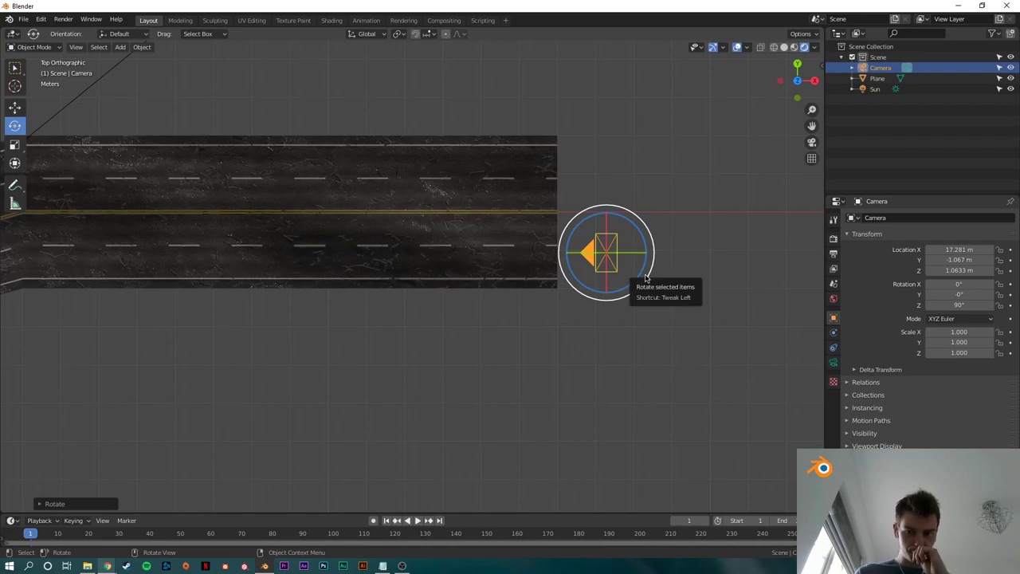
Step: Open dodge_example_post.jpg from the Dodge_Stream_Scene folder, study its camera framing, and return to the scene
left_click(87, 565)
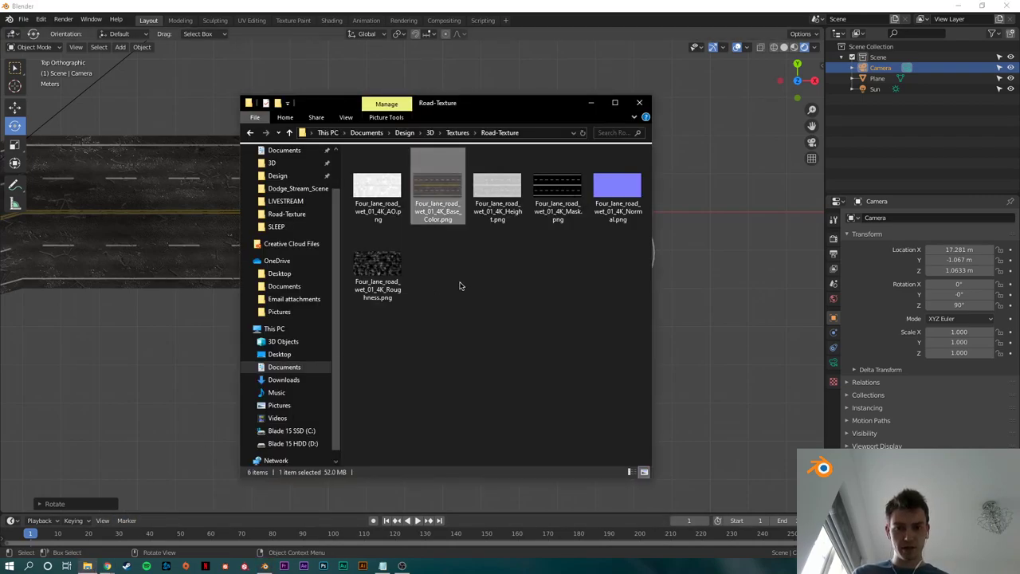
left_click(459, 285)
scroll(282, 261, "up", 1)
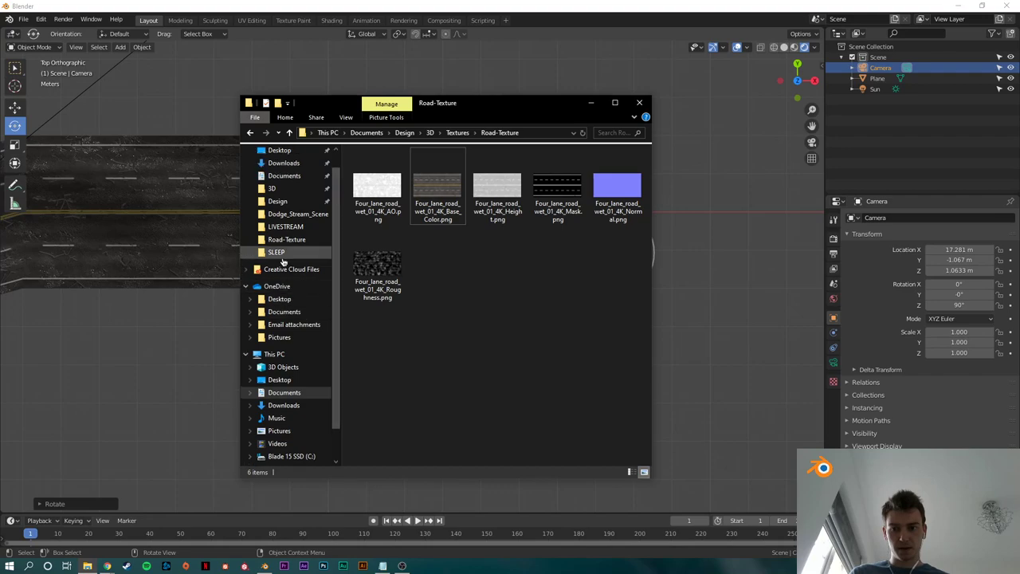
left_click(290, 215)
left_click(500, 191)
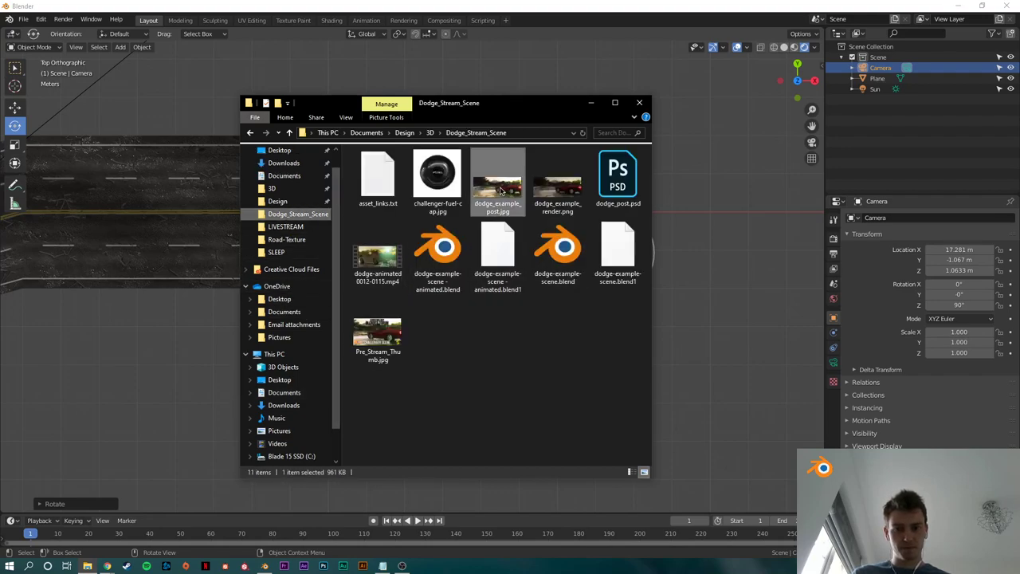
double_click(500, 192)
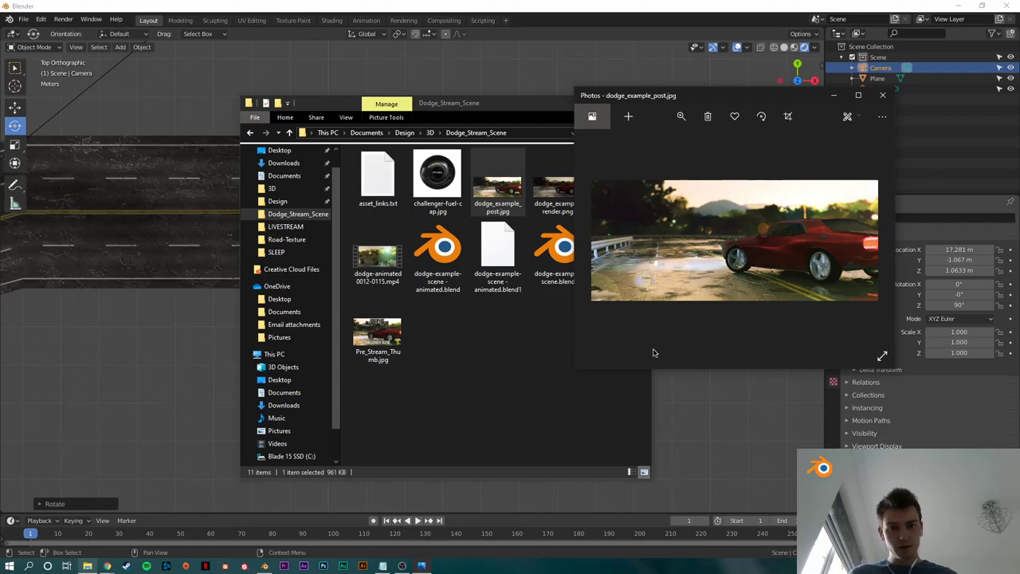
left_click(530, 382)
left_click(591, 102)
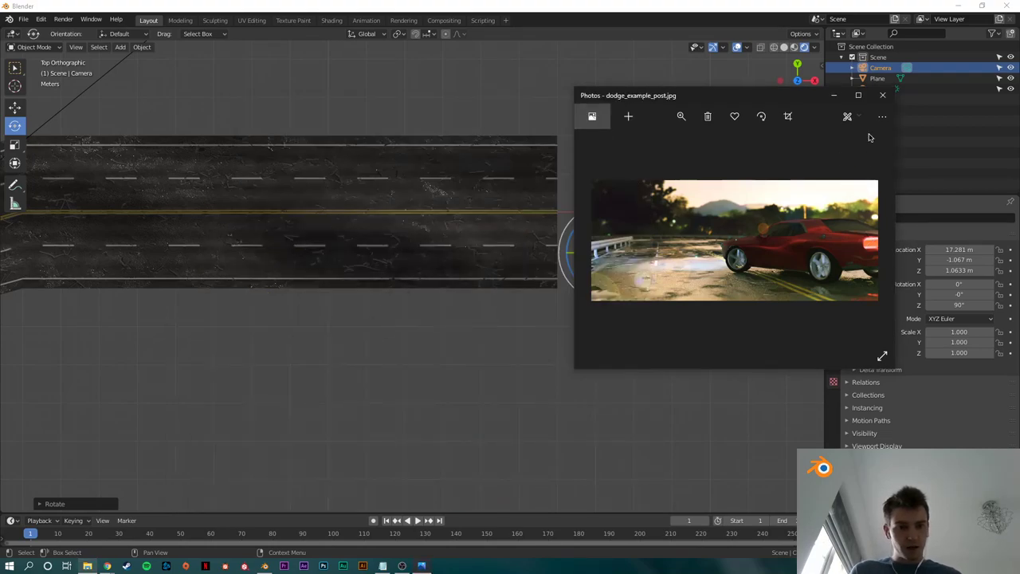
left_click(882, 95)
middle_click_drag(731, 190, 740, 118)
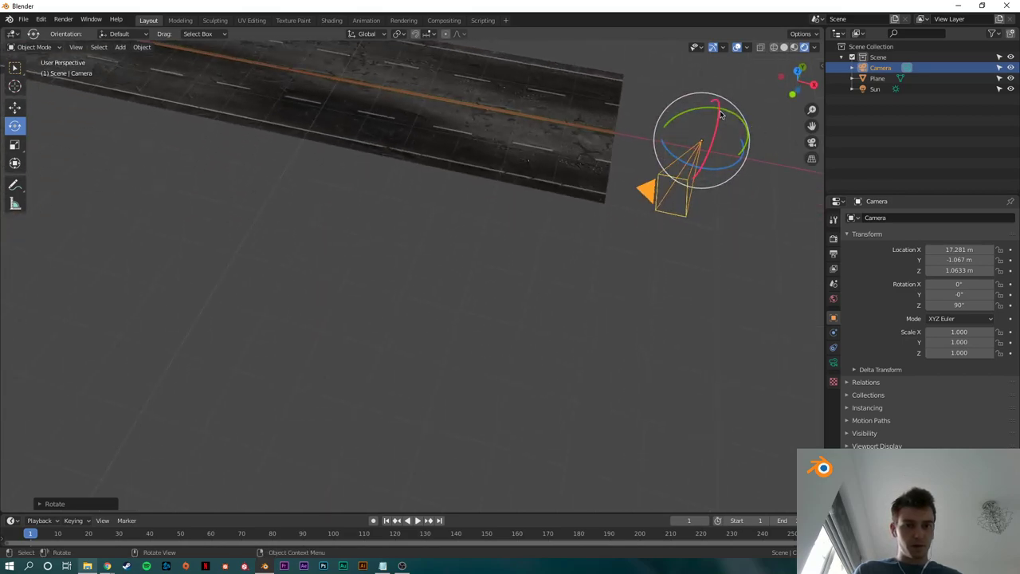
left_click(687, 111)
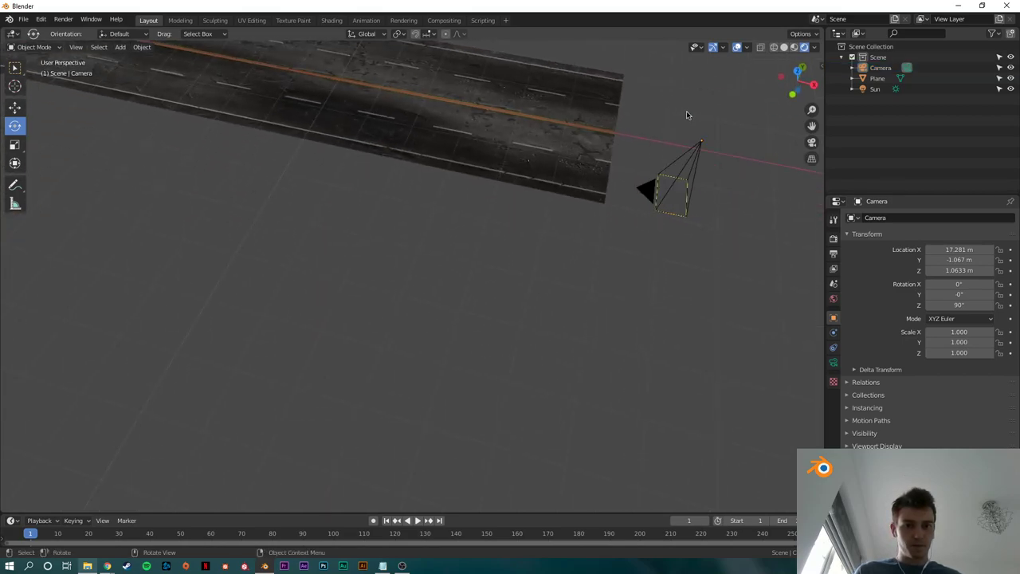
left_click(691, 165)
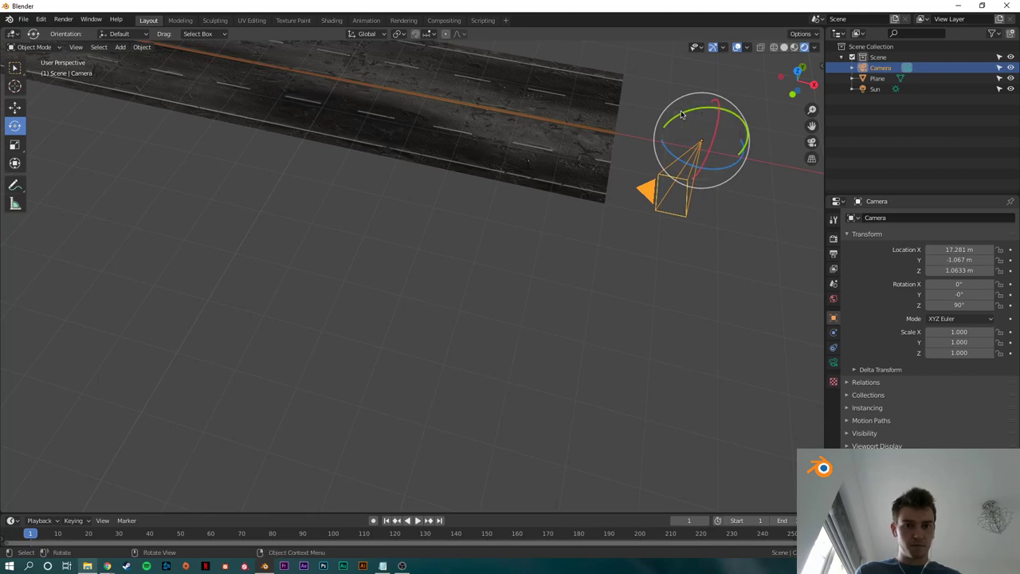
left_click_drag(686, 117, 757, 132)
key("ctrl+z")
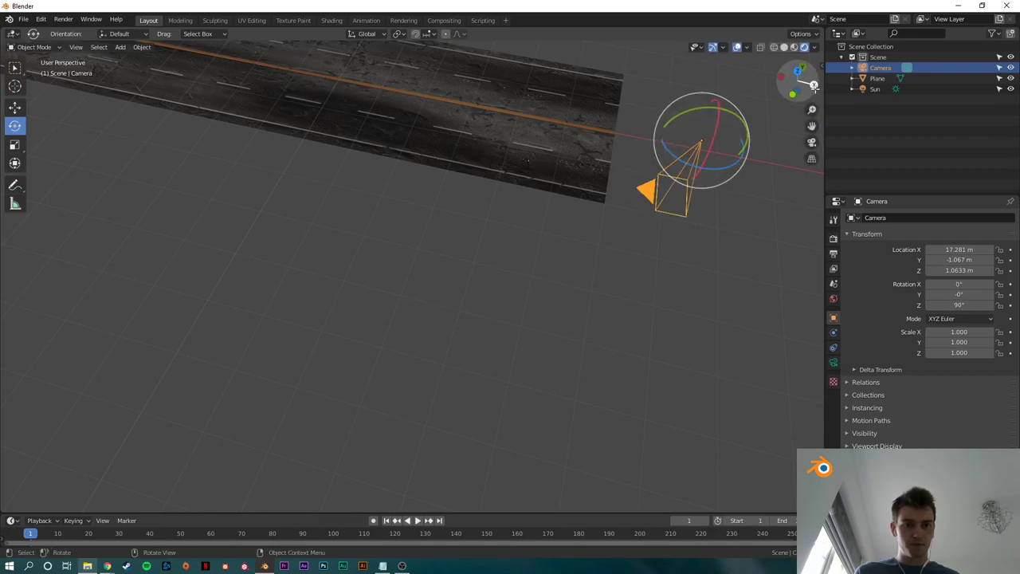
Step: In front view, rotate the camera to about 91.3° on X so it faces along the road
left_click(791, 95)
middle_click_drag(646, 127, 619, 261, "shift")
left_click_drag(568, 168, 613, 173)
Step: Move the camera over the road's straight end, to about X 14.79 m and Z 0.59 m
key("shift+space")
key("g")
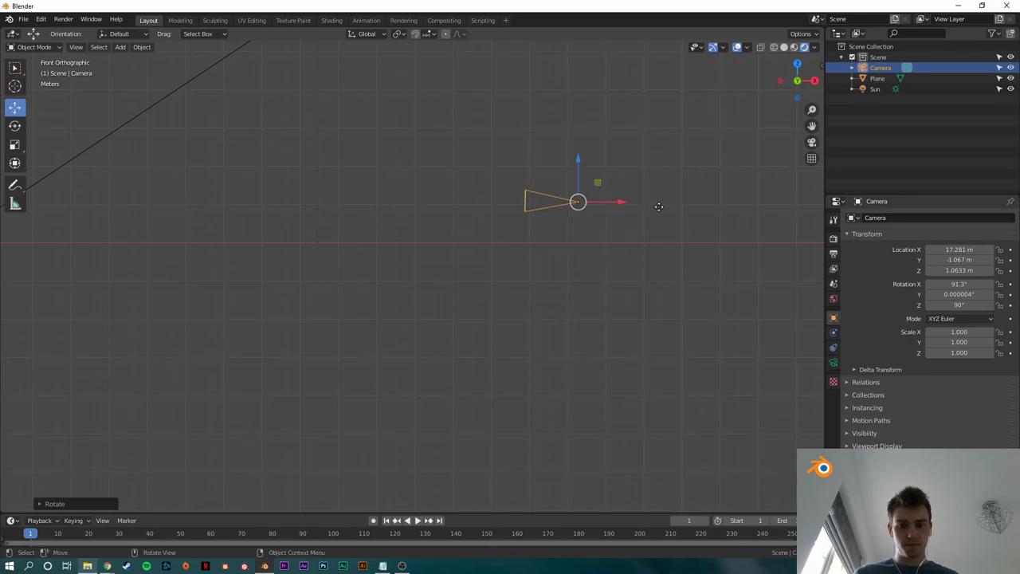
key("g")
left_click(564, 226)
middle_click_drag(564, 225, 466, 272)
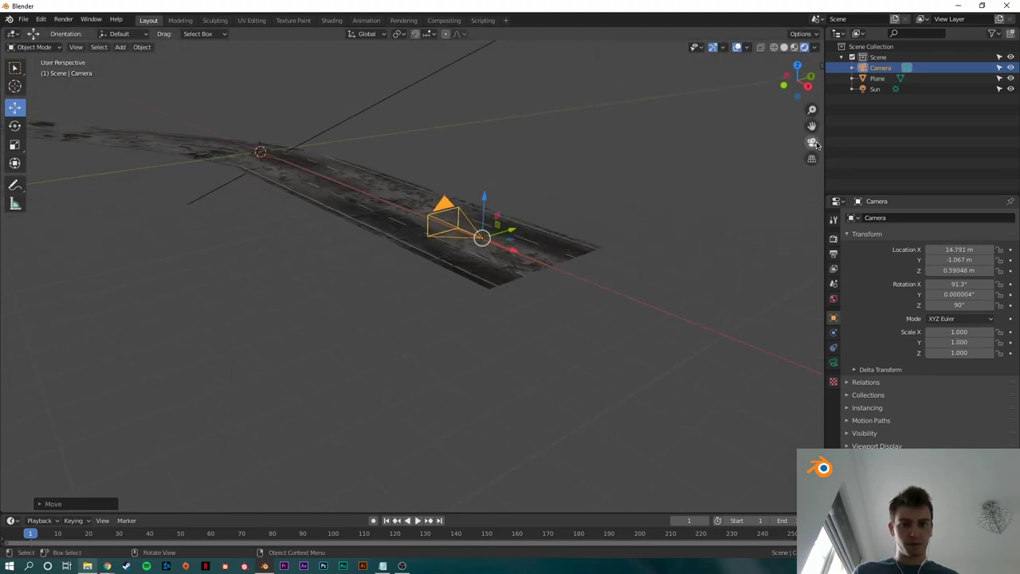
Step: Look through the camera, enable Lock Camera to View, and reframe the road from about X 16.25 m with 78.8° Z rotation
left_click(813, 143)
key("n")
key("n")
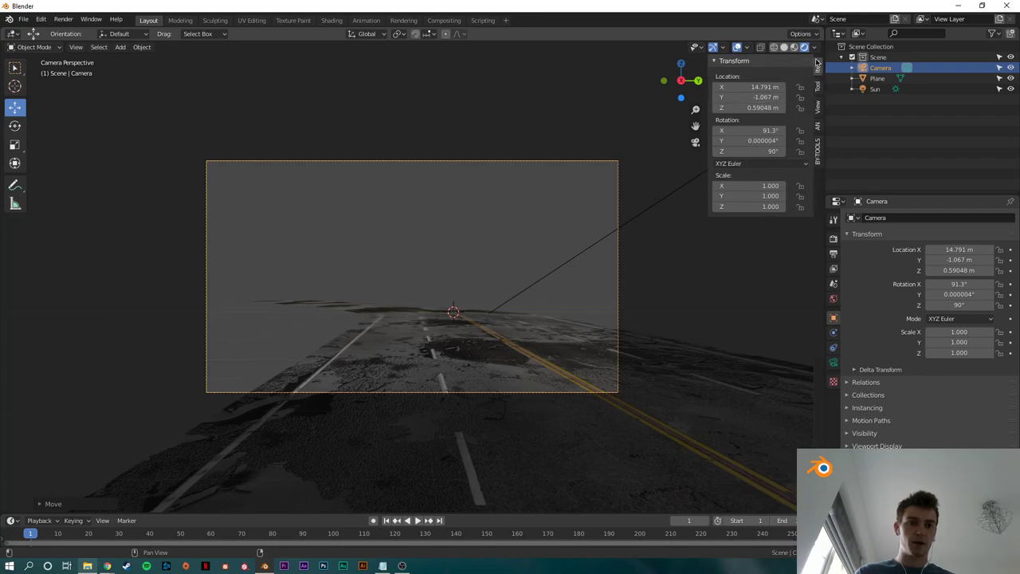
key("n")
key("n")
key("n")
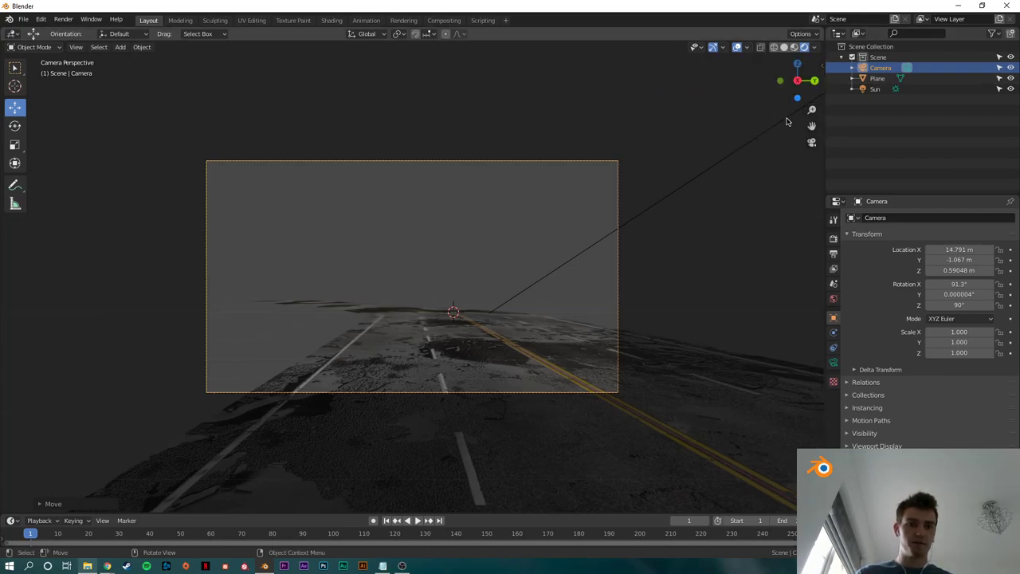
left_click(819, 109)
left_click(804, 191)
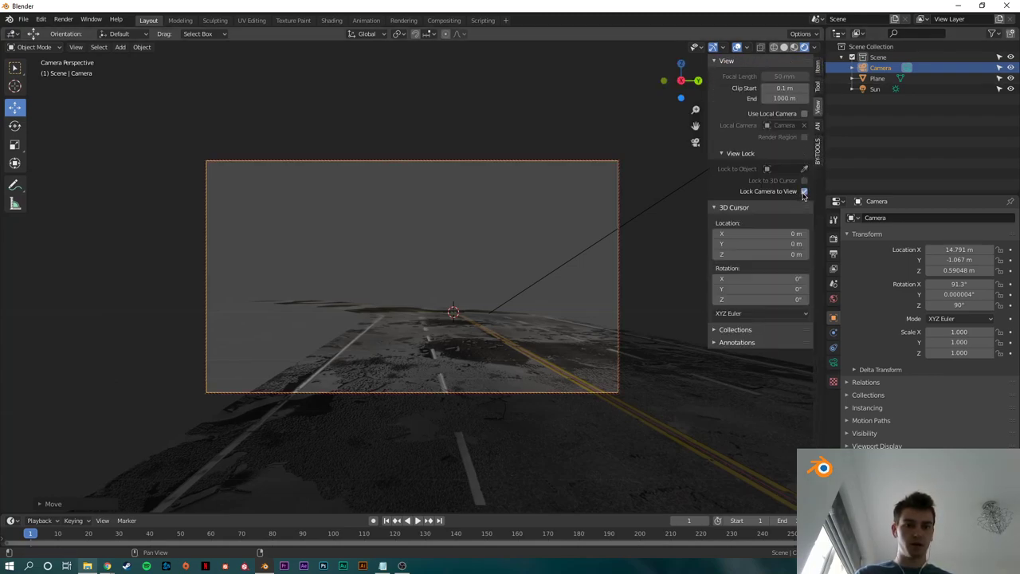
middle_click_drag(540, 303, 451, 319)
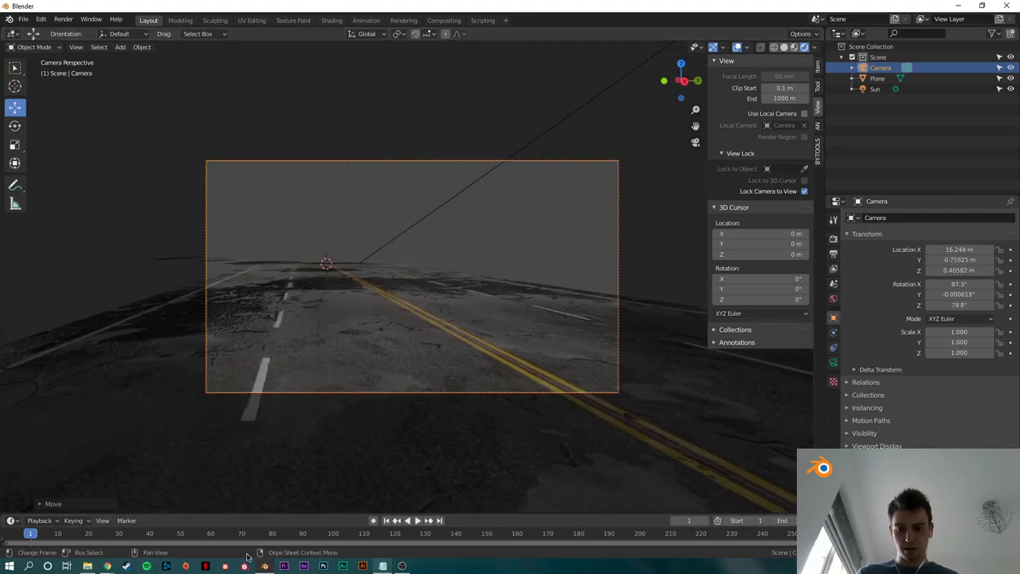
Step: Reopen dodge_example_post.jpg as a framing reference, then close it and return to the camera view
left_click(88, 566)
double_click(497, 187)
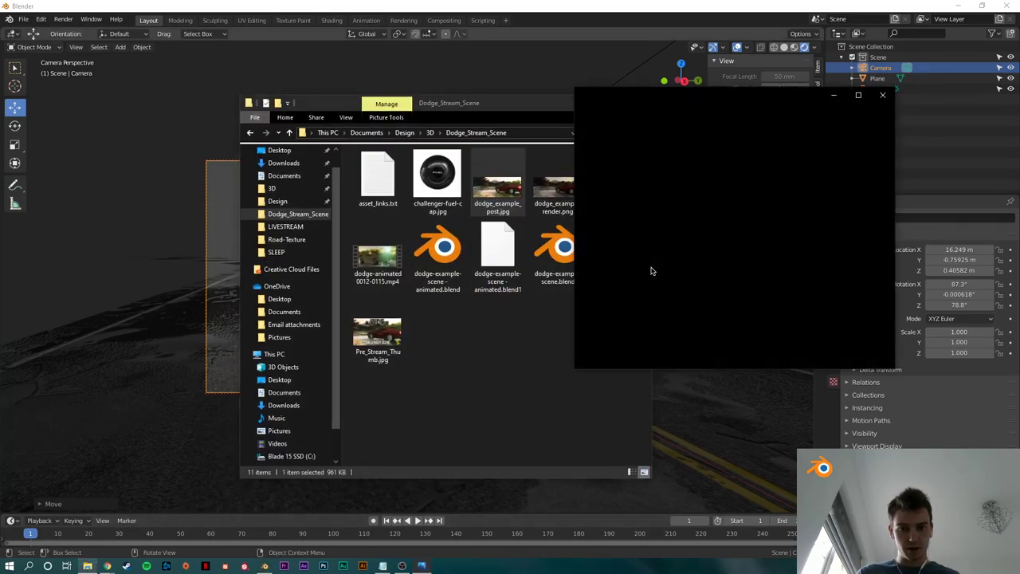
left_click(882, 95)
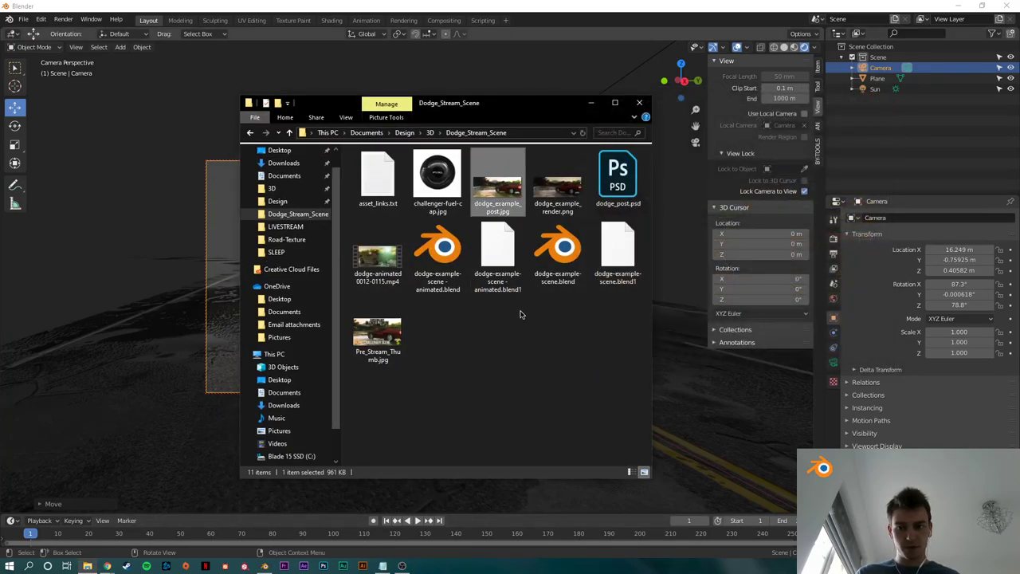
left_click(591, 102)
Step: Fine-tune the camera to about X 16.86 m, Y -0.94 m, Z 0.39 m with 76.4° Z rotation, and disable Lock Camera to View
middle_click_drag(585, 235, 519, 319)
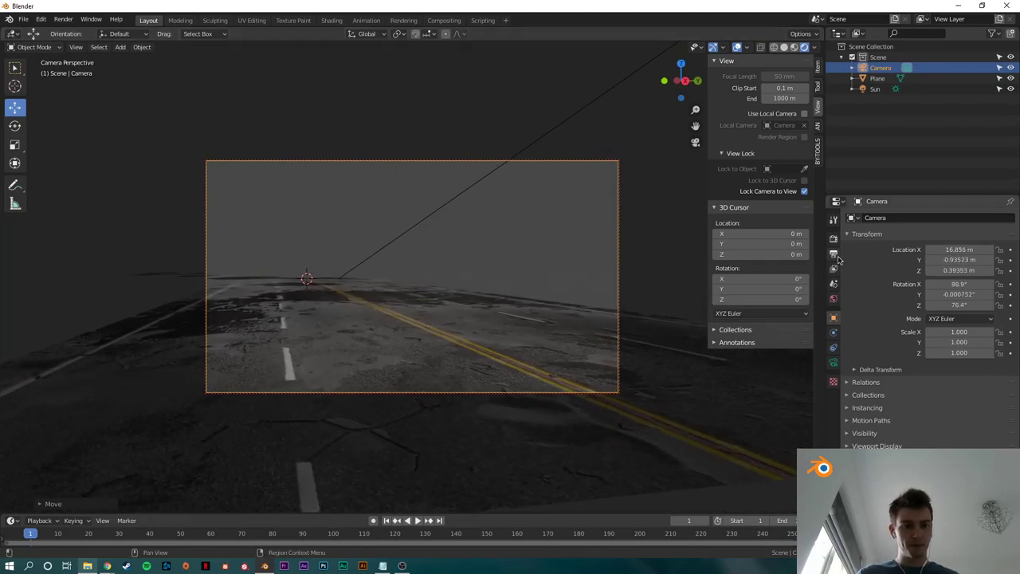
left_click(804, 191)
key("n")
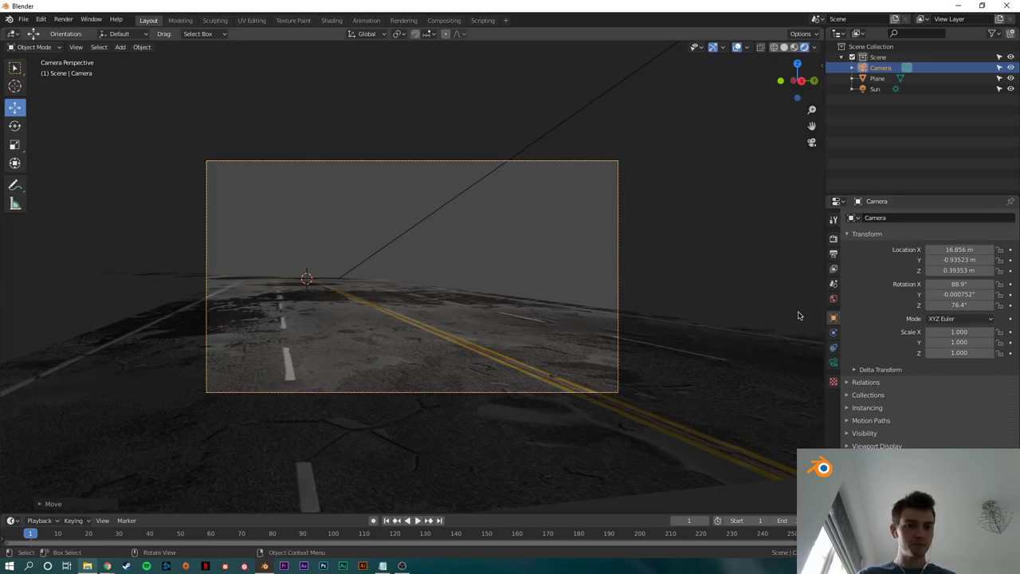
Step: Set the render output's Y resolution to 810 px
left_click(834, 254)
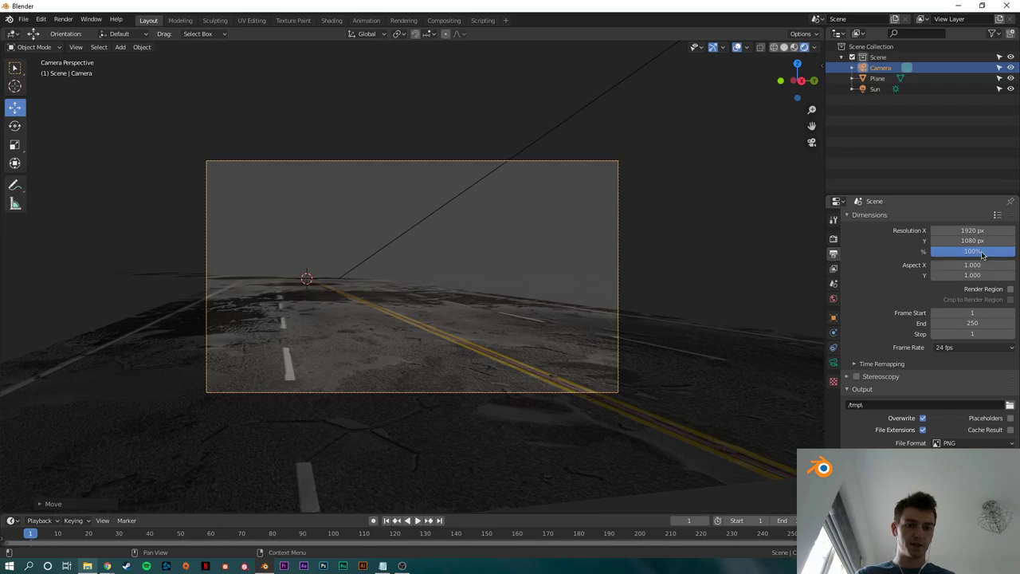
left_click(967, 240)
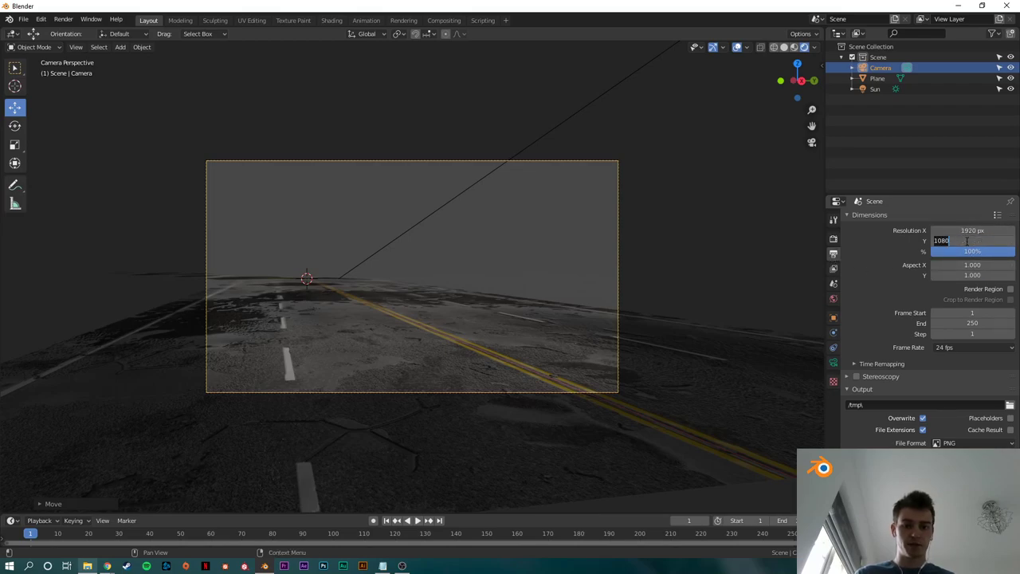
type("810")
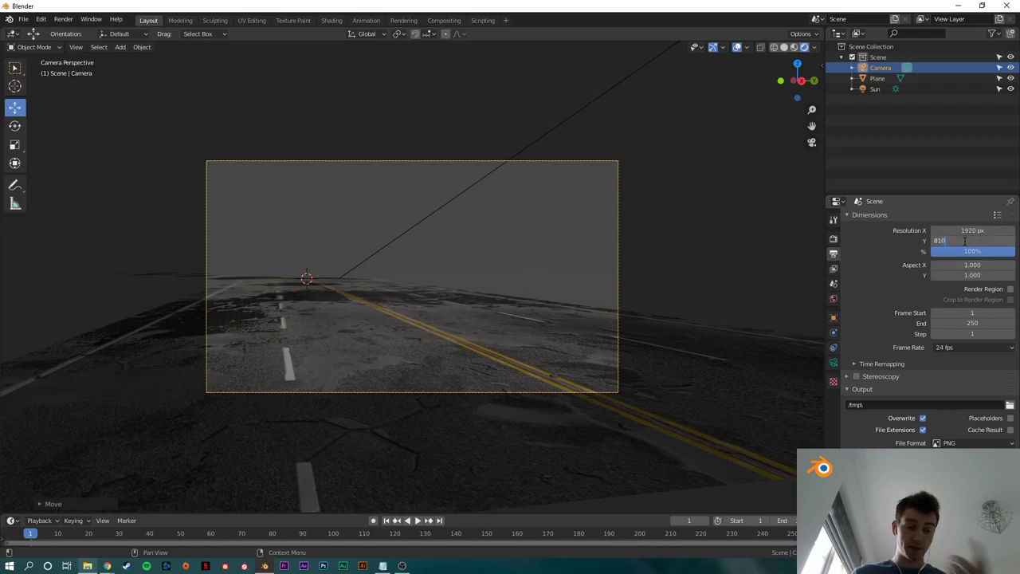
key("Return")
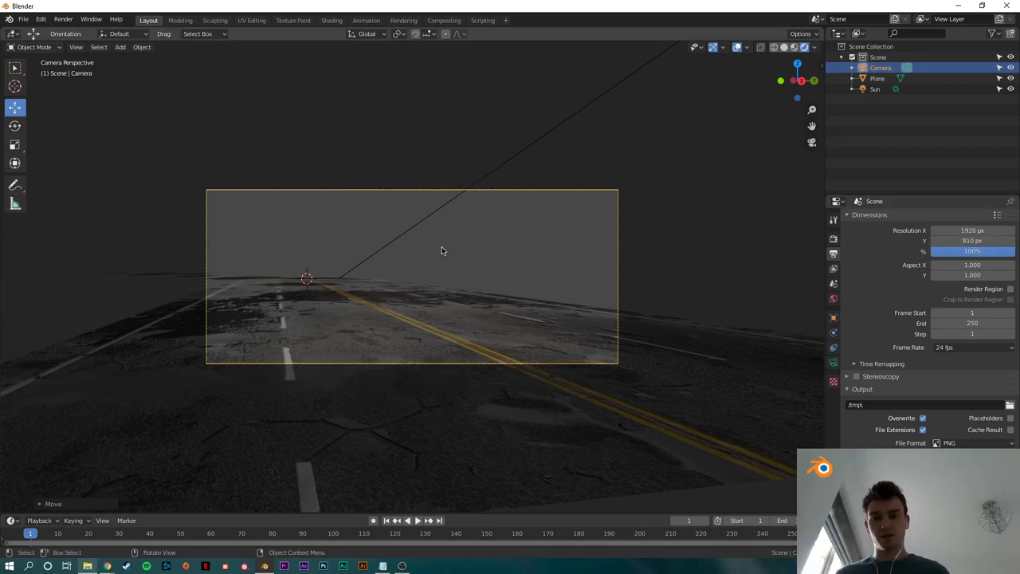
Step: Render a test frame from the camera, inspect the road's framing, and close the render result
scroll(495, 283, "down", 1)
scroll(496, 287, "up", 3)
scroll(480, 287, "down", 1)
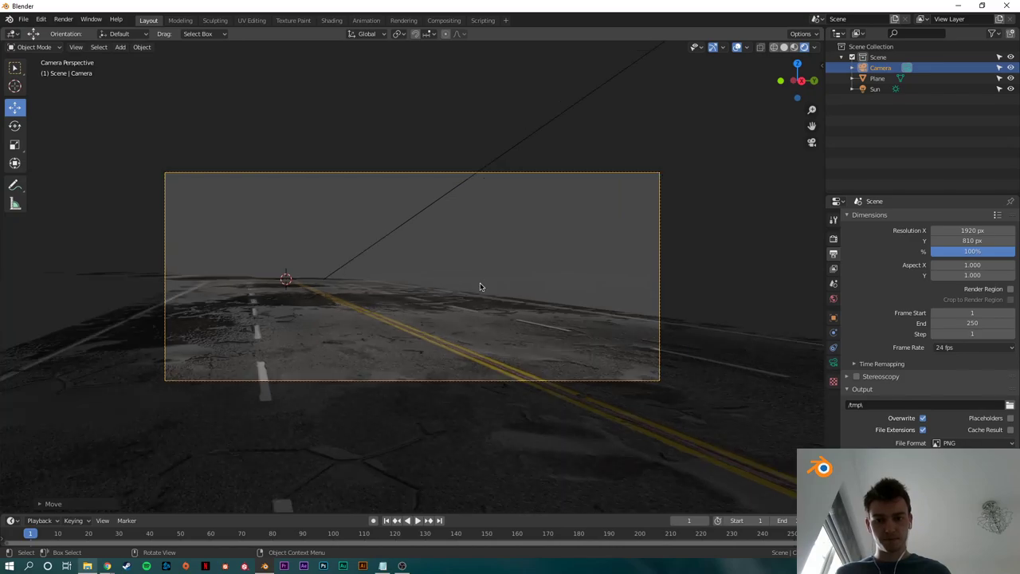
middle_click_drag(581, 262, 590, 260)
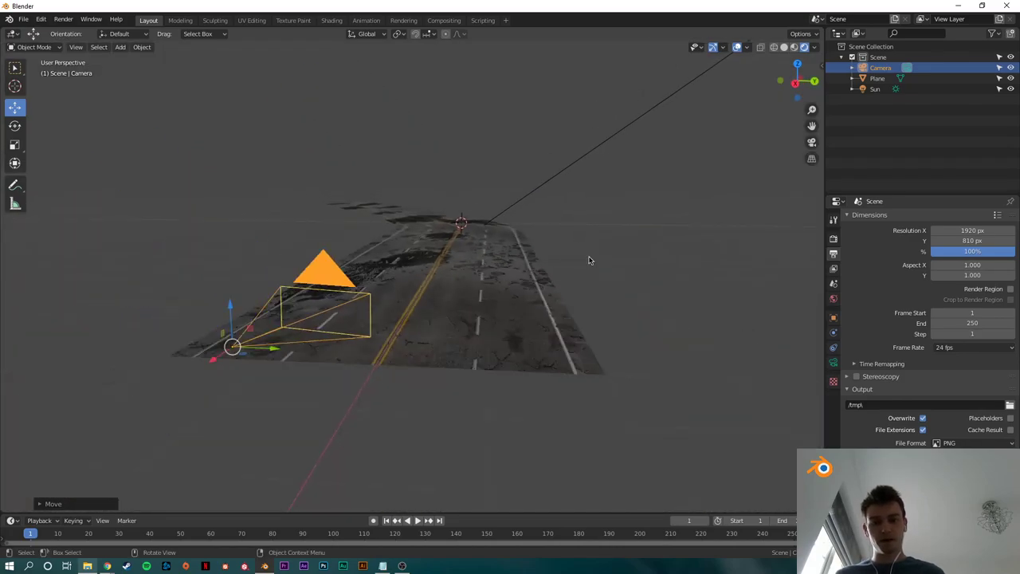
mouse_move(512, 297)
middle_mouse_down()
mouse_move(551, 284)
mouse_move(512, 313)
middle_mouse_up()
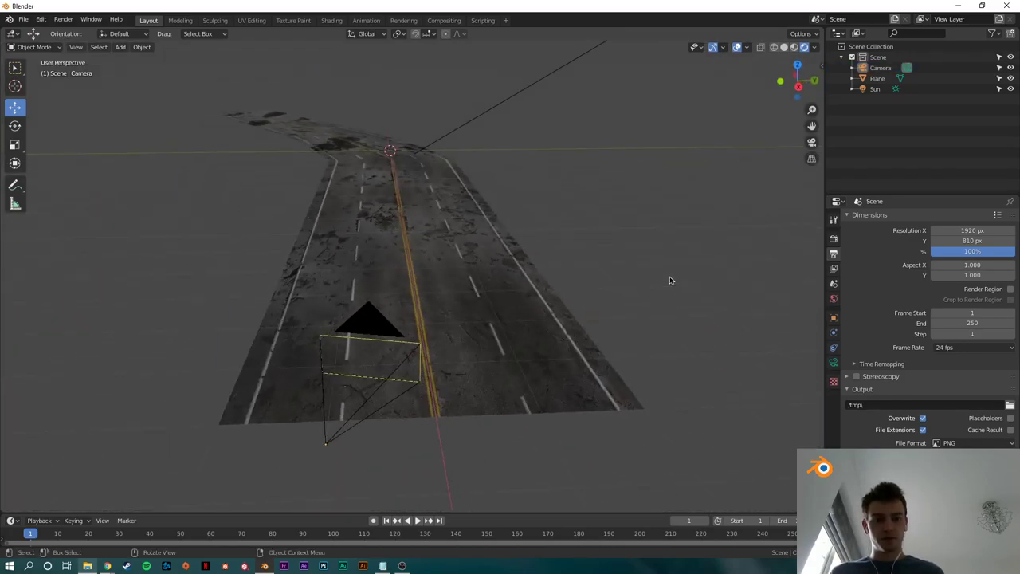
middle_click_drag(670, 281, 603, 280)
key("F12")
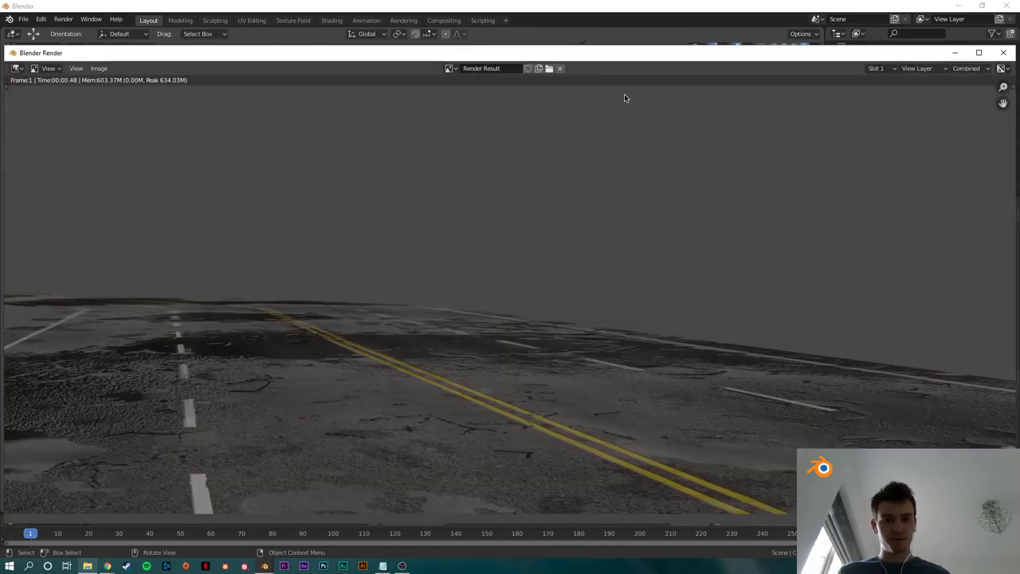
scroll(608, 269, "down", 1)
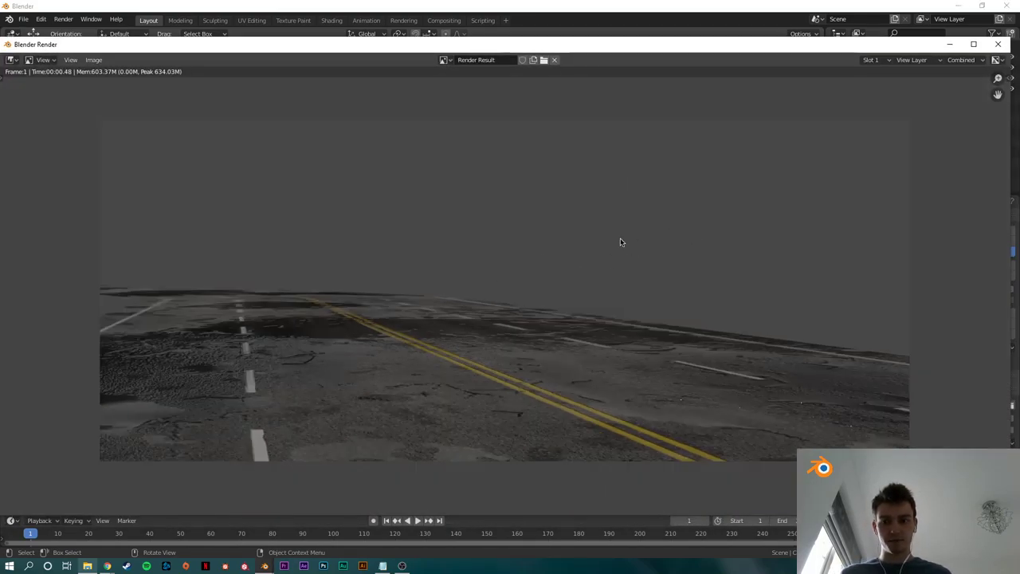
left_click(997, 44)
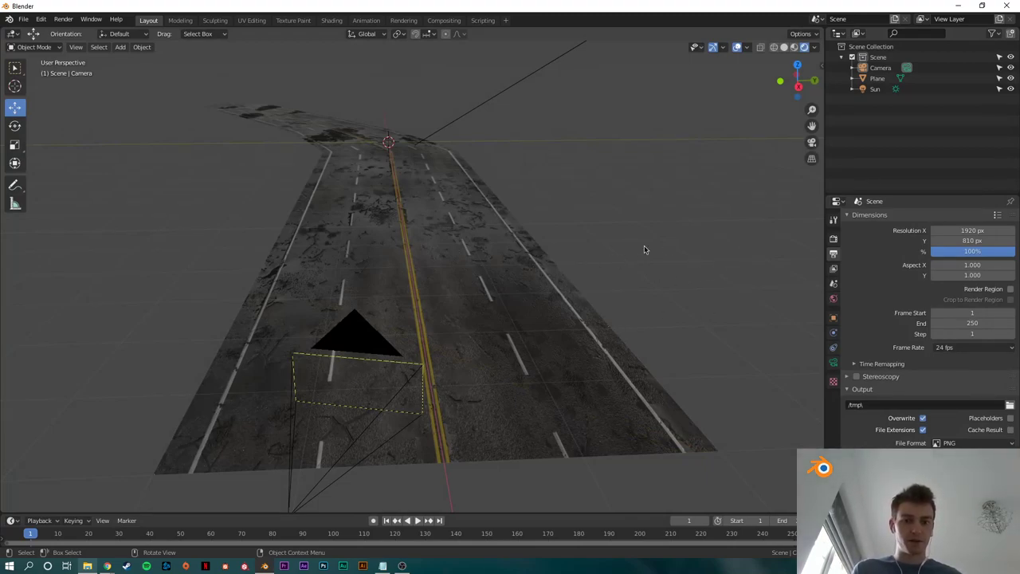
Step: Switch to the YouTube Studio live stream page, refresh it to read the chat, and return to Blender
middle_click_drag(596, 248, 616, 307)
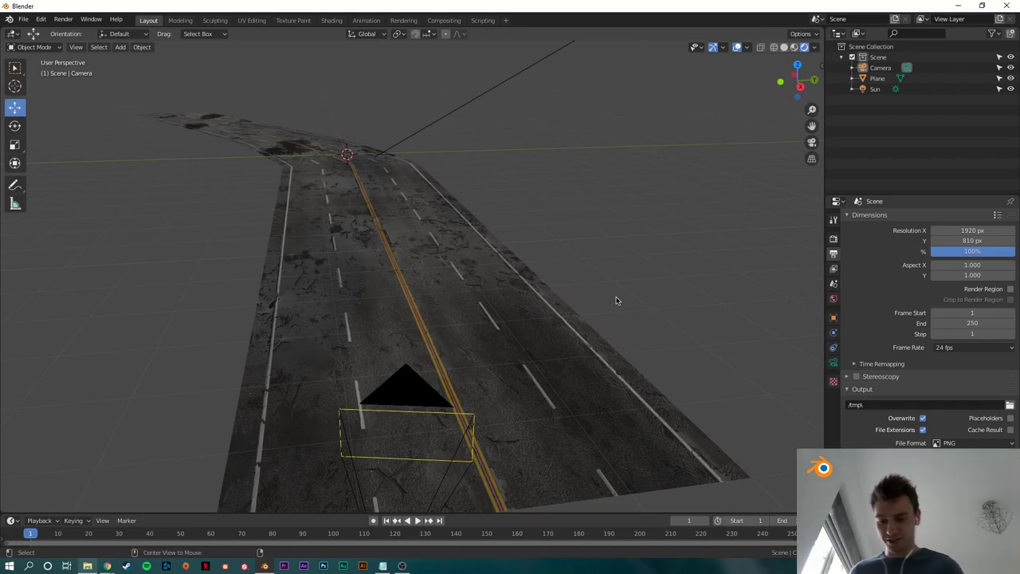
key("alt+Tab")
key("alt+Tab")
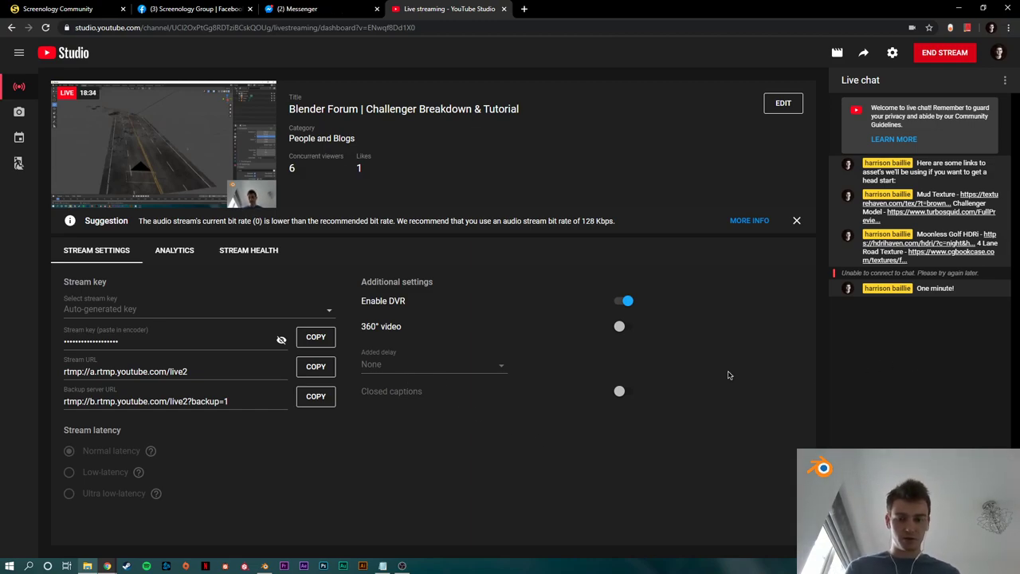
key("F5")
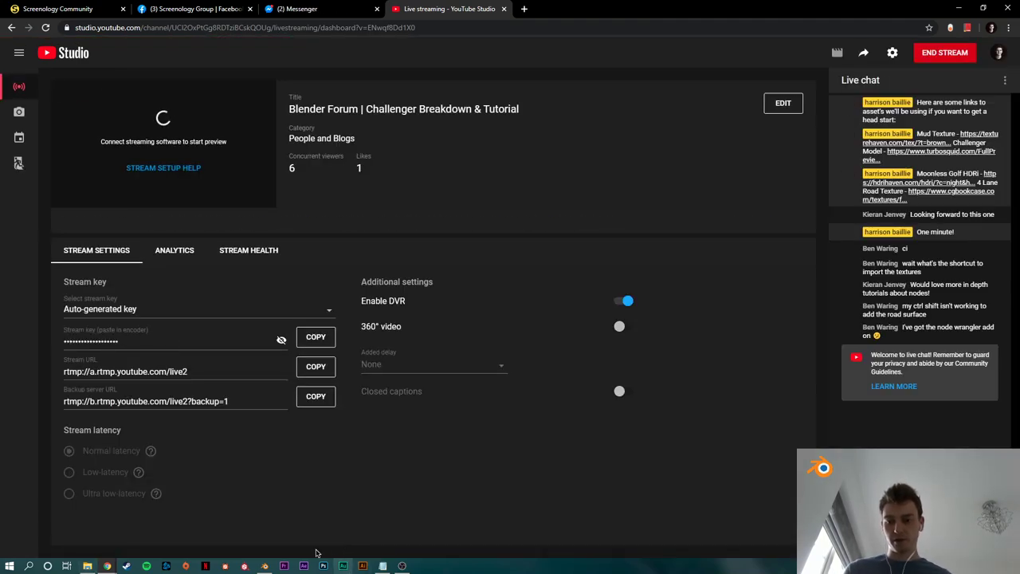
left_click(265, 566)
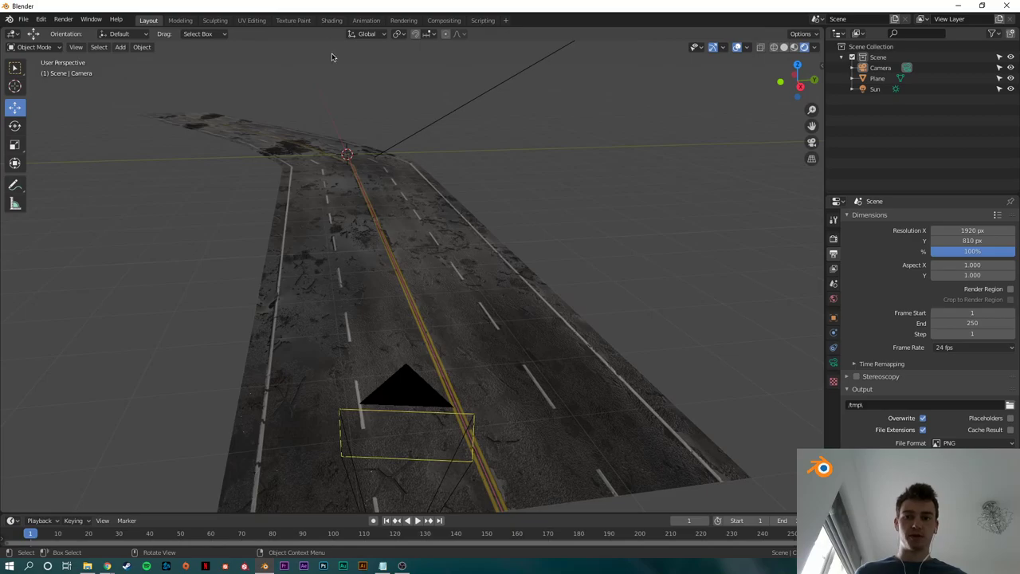
Step: Select the road and open the Shading workspace to show its material's Principled BSDF node
left_click(358, 237)
left_click(332, 20)
scroll(621, 445, "down", 2)
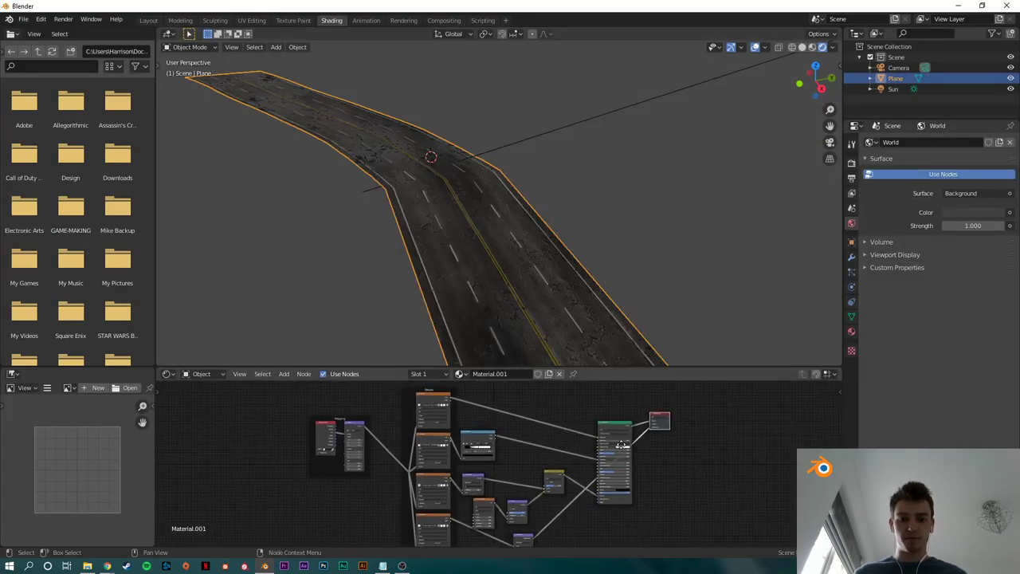
scroll(620, 445, "up", 5)
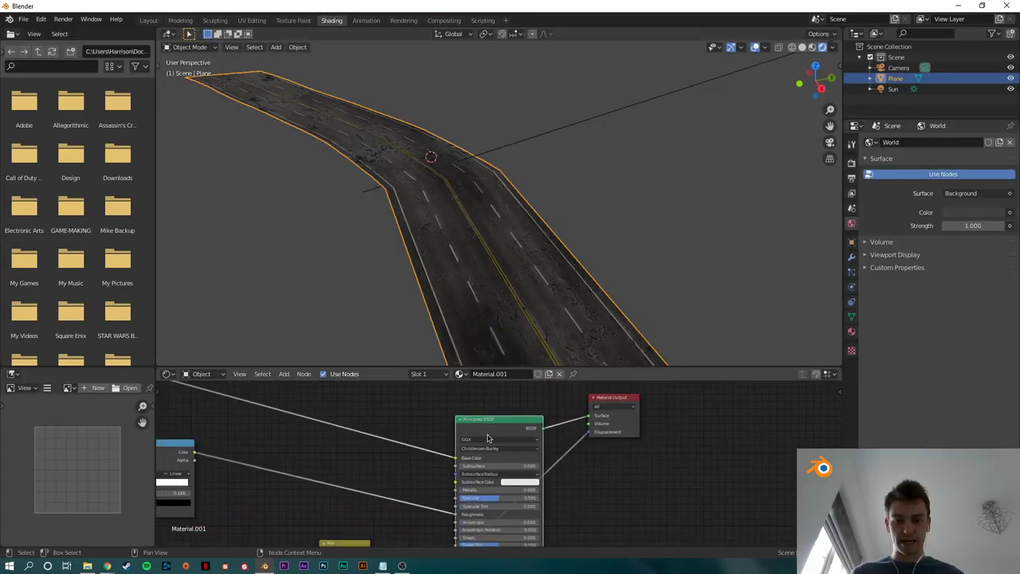
Step: Try to load all six Four_lane_road_wet_01_4K textures onto the Principled BSDF with the Principled Texture Setup
key("ctrl+shift+t")
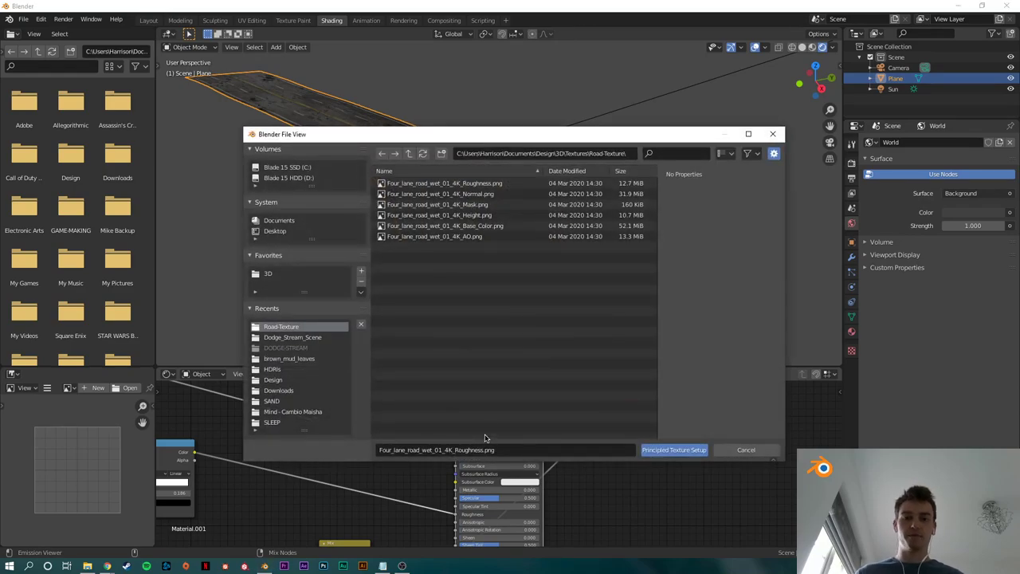
left_click(474, 237)
key("a")
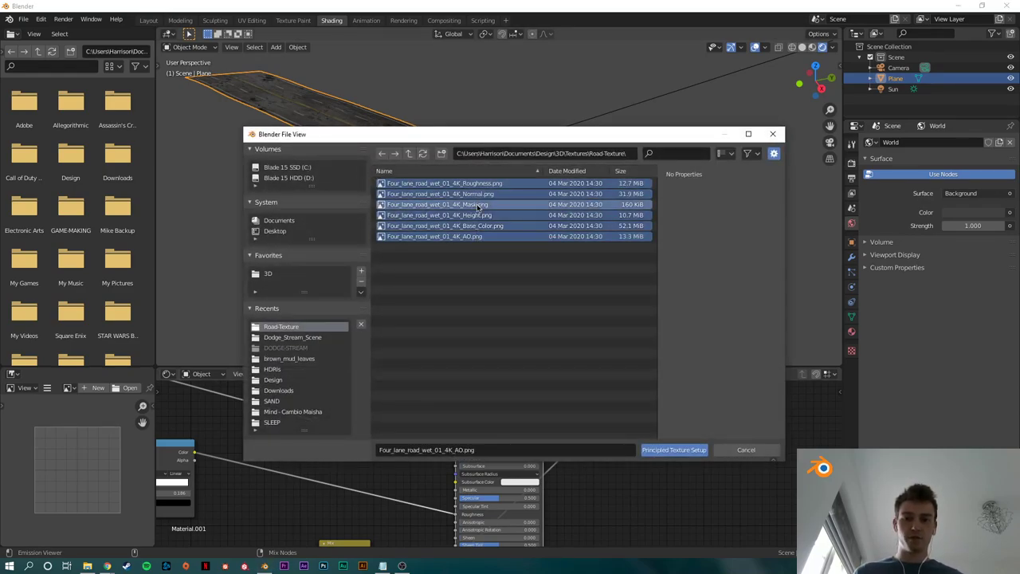
left_click(674, 449)
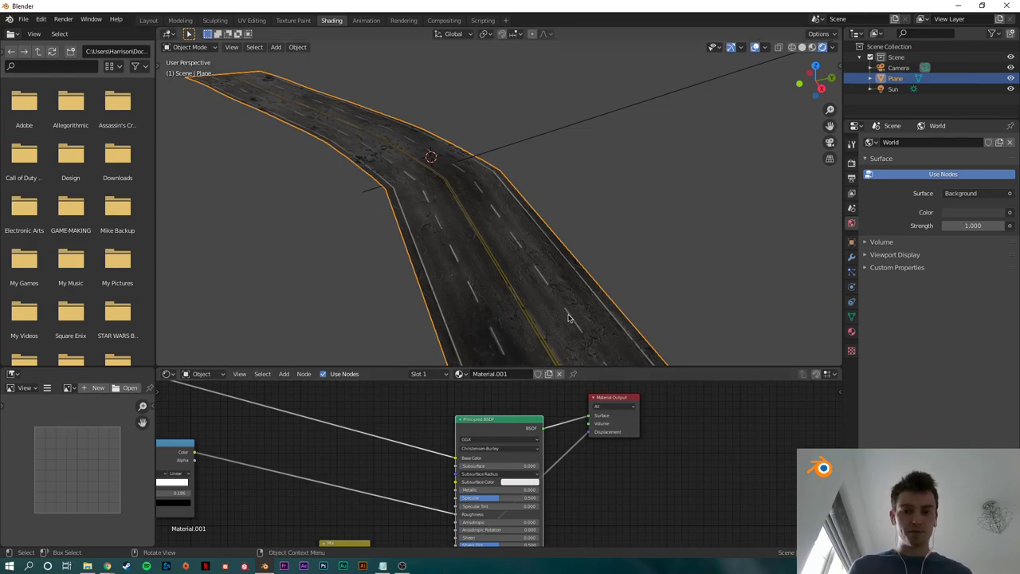
Step: Try to shift the edge across the road's bend slightly along the X axis in Edit Mode, and return to Object Mode
middle_click_drag(666, 243, 475, 208)
key("Tab")
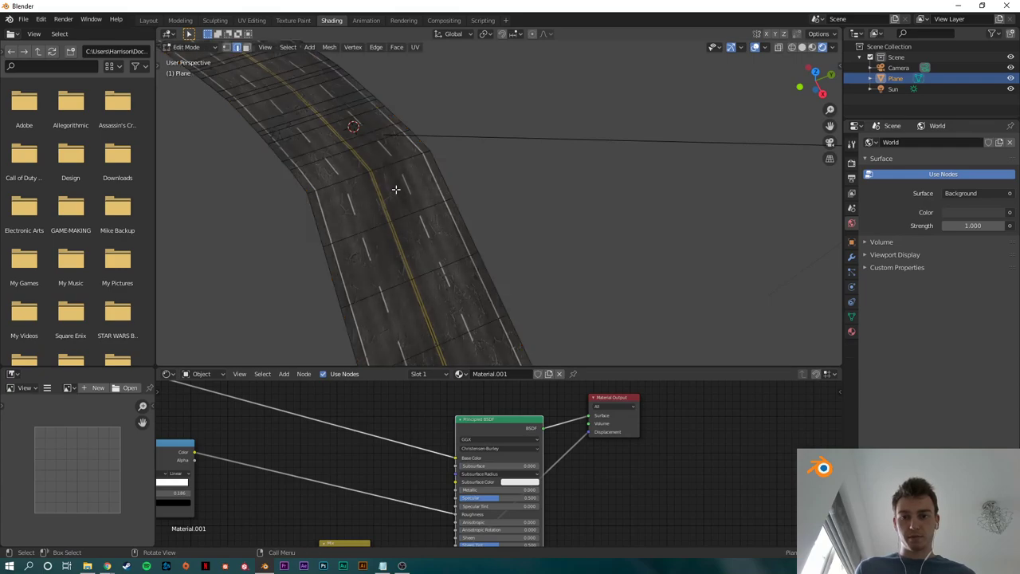
left_click(403, 158)
key("shift+space")
key("g")
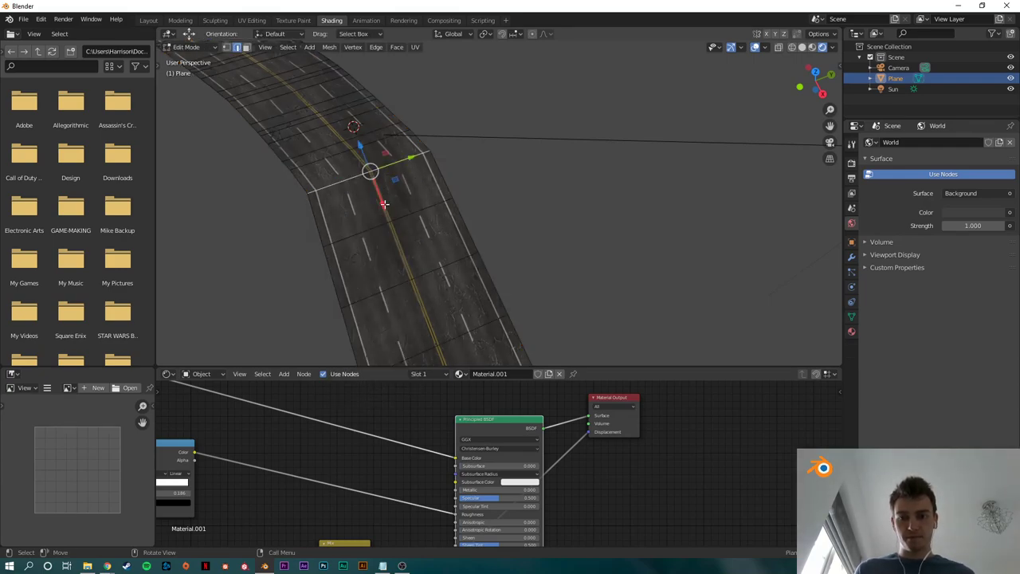
left_click_drag(385, 205, 384, 214)
left_click(506, 198)
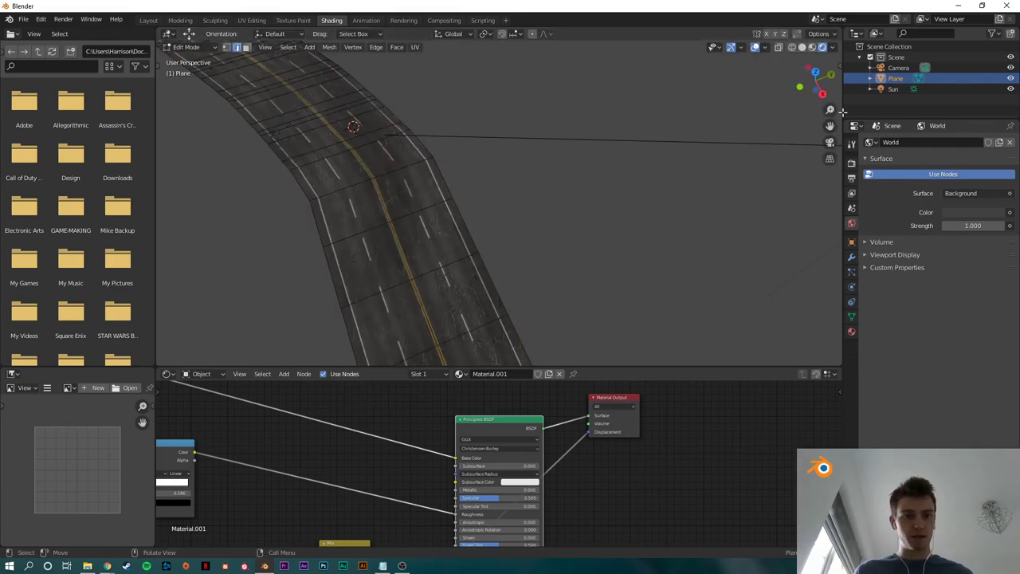
left_click(455, 193, "alt")
key("Tab")
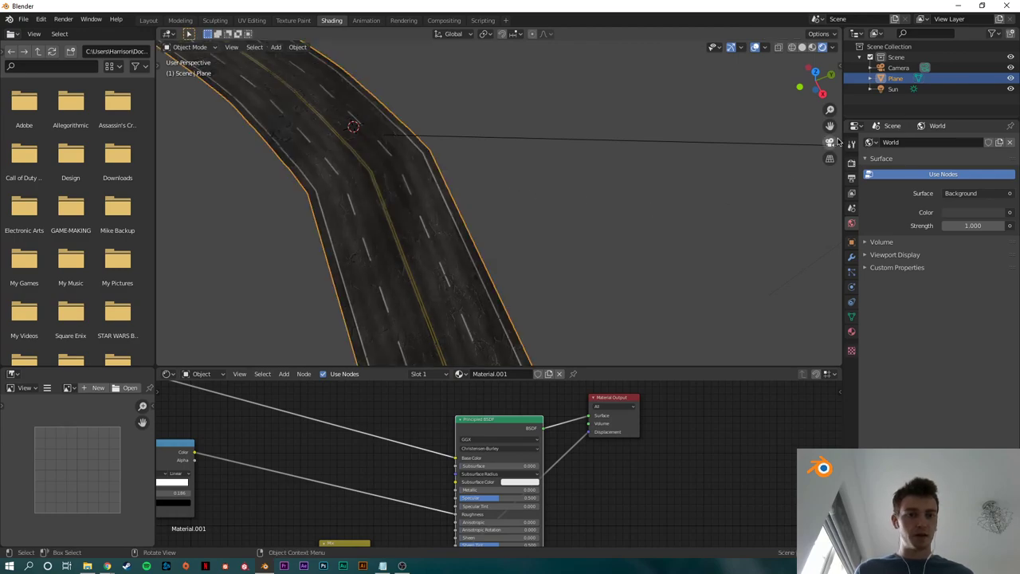
Step: Look through the scene camera, deselect the road, and open the World settings
left_click(830, 142)
left_click(705, 205)
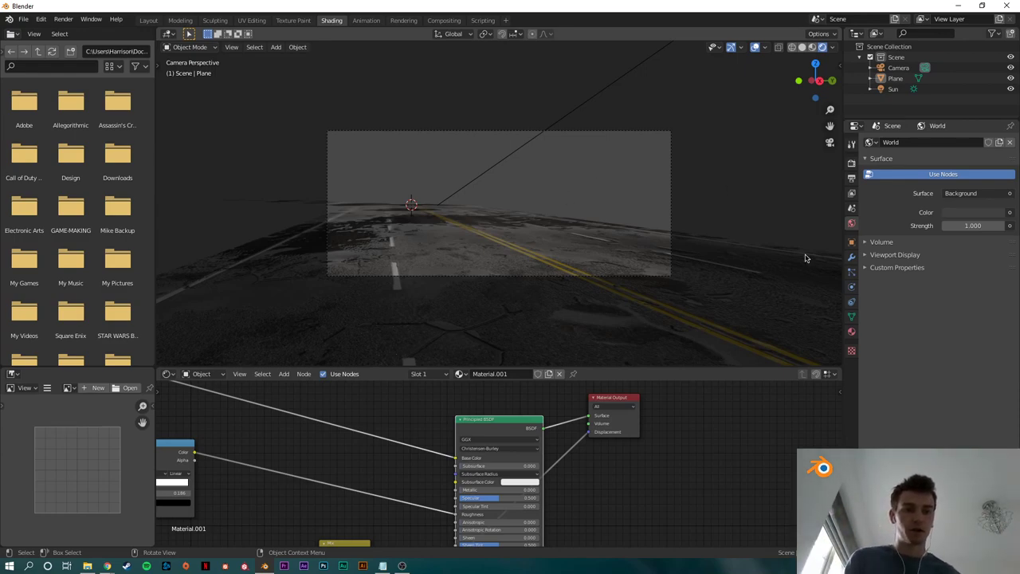
left_click(851, 162)
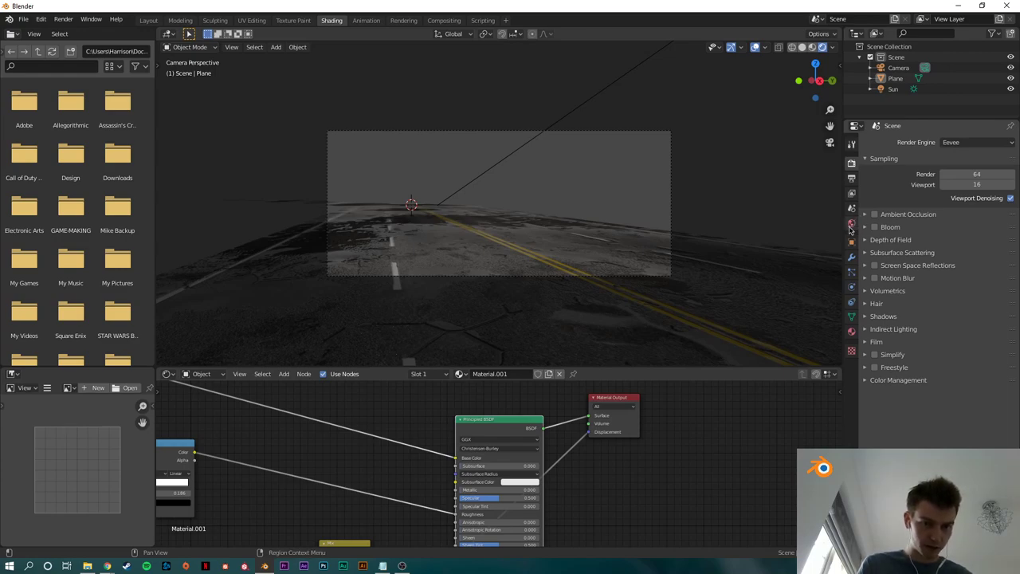
left_click(852, 224)
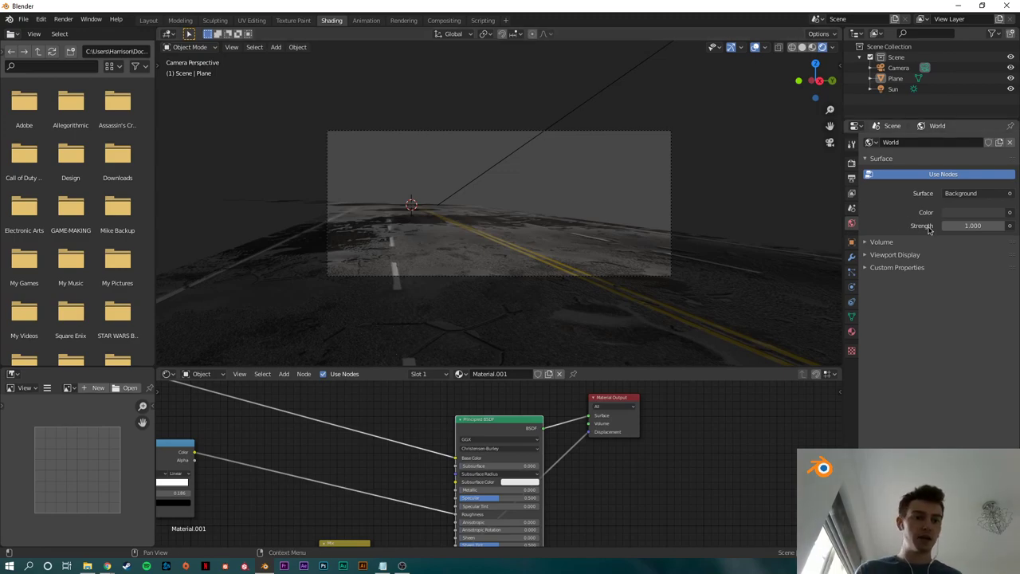
Step: Brighten the world's background colour to near white, entering the final shade as a hex value
left_click(985, 215)
left_click(985, 212)
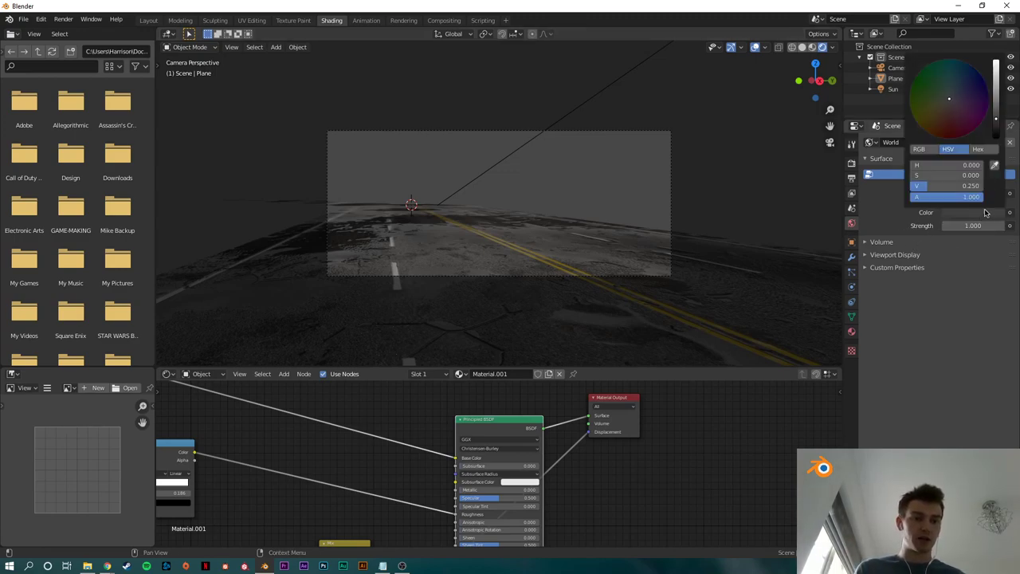
left_click_drag(997, 100, 996, 78)
mouse_move(963, 101)
left_mouse_down()
mouse_move(972, 89)
mouse_move(961, 136)
mouse_move(933, 105)
mouse_move(968, 94)
mouse_move(948, 98)
left_mouse_up()
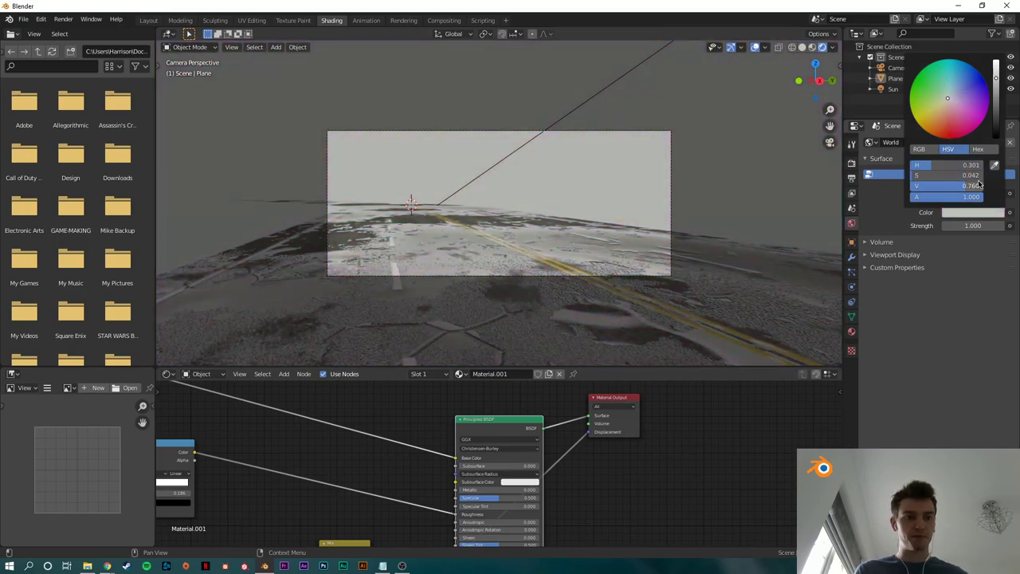
left_click(977, 149)
left_click(958, 166)
type("dfdf")
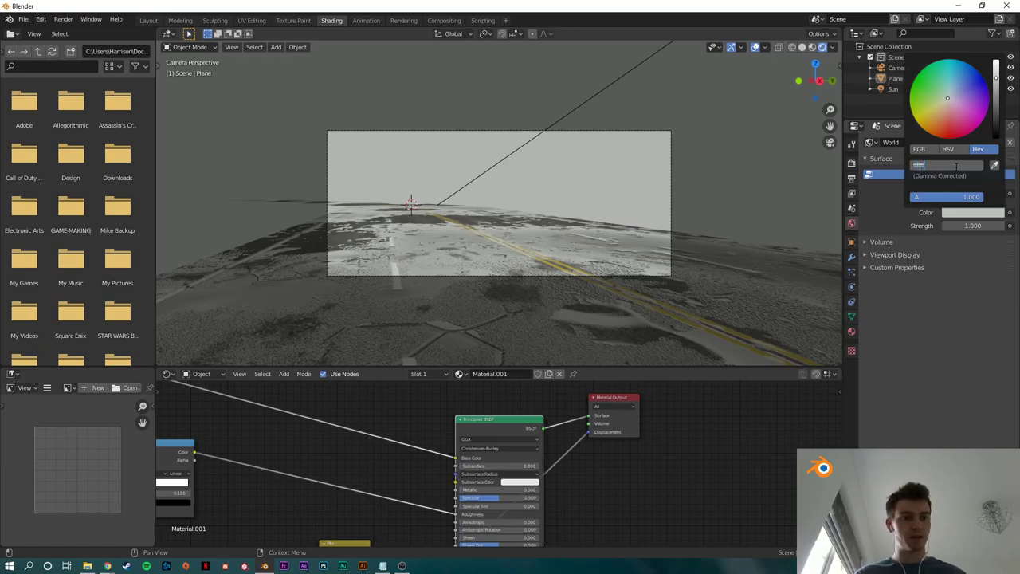
key("Return")
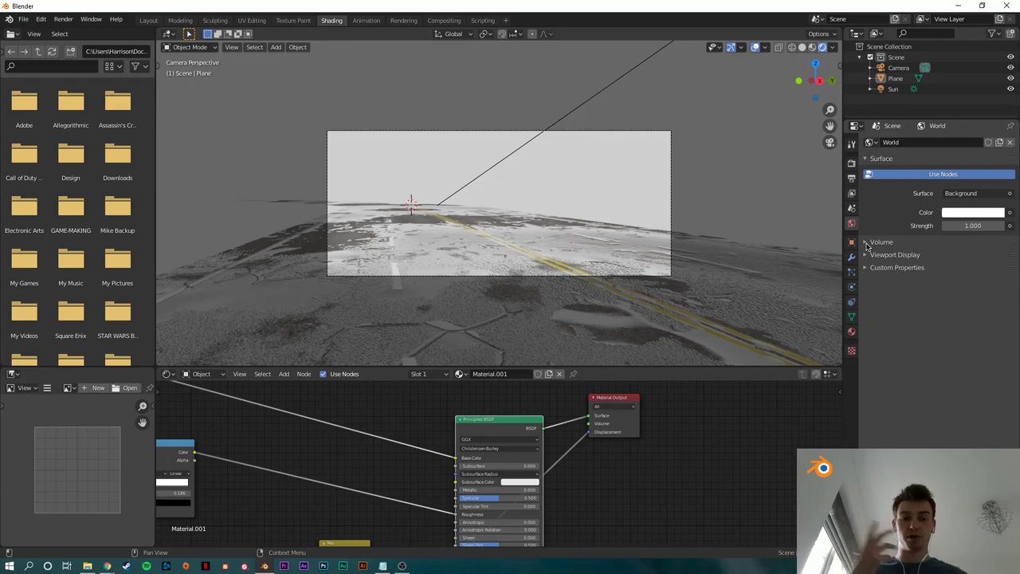
Step: Assign an Environment Texture to the world colour and start browsing for its image file
left_click(1011, 213)
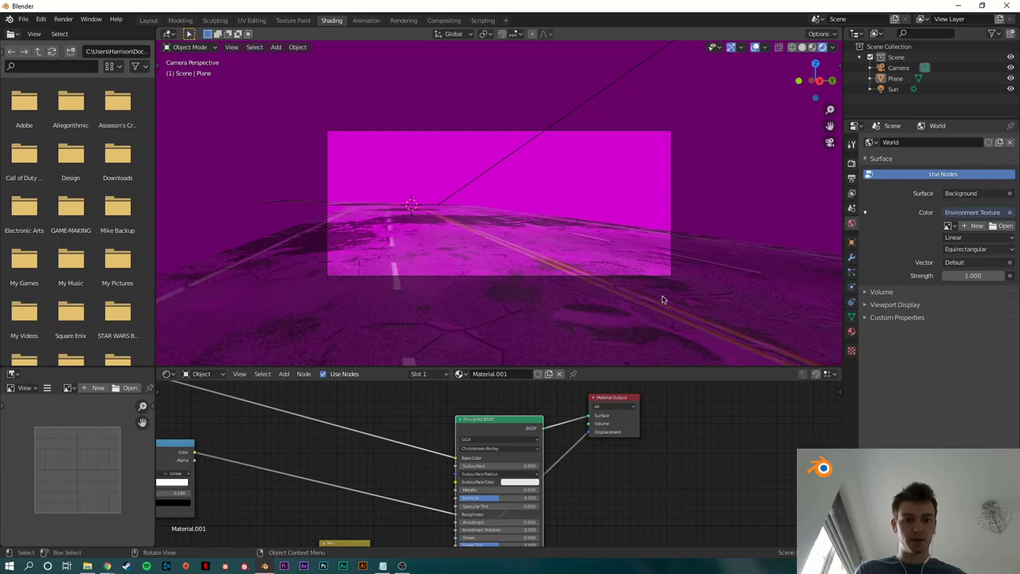
scroll(582, 204, "up", 4)
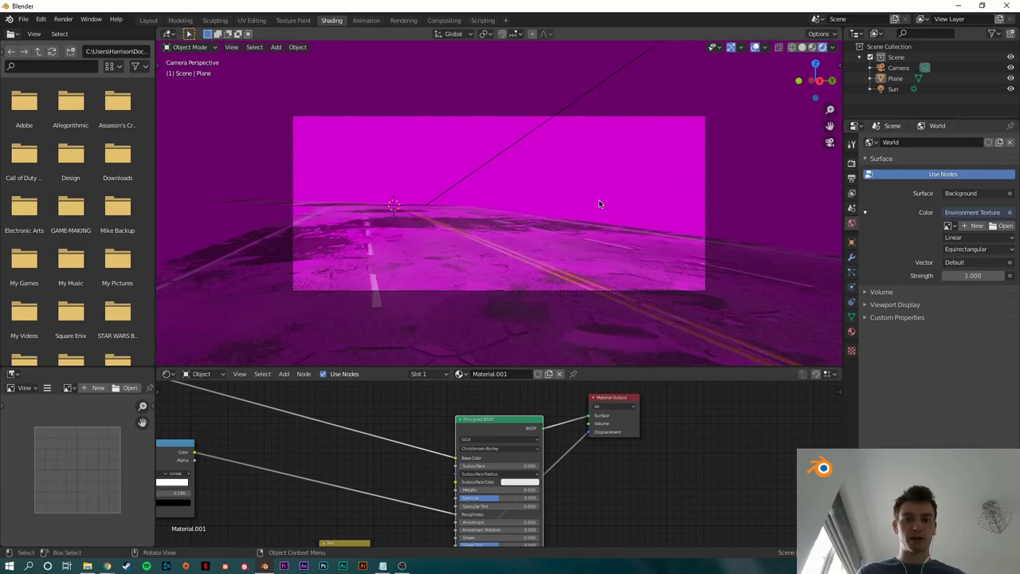
left_click(1006, 229)
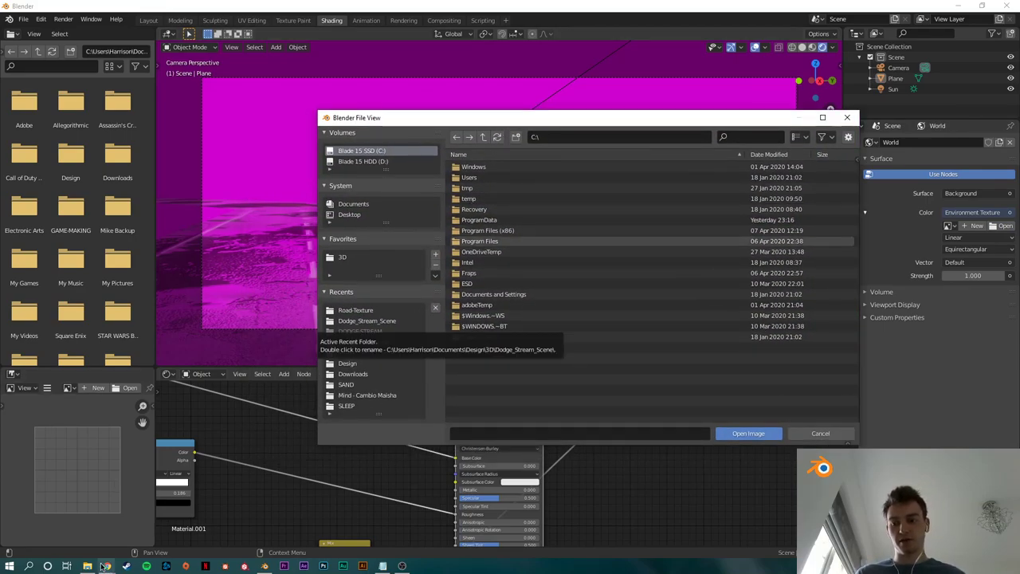
Step: Switch to the browser to show the Moonless Golf page on HDRI Haven and its web address, and return to Blender
mouse_move(106, 565)
left_click(170, 518)
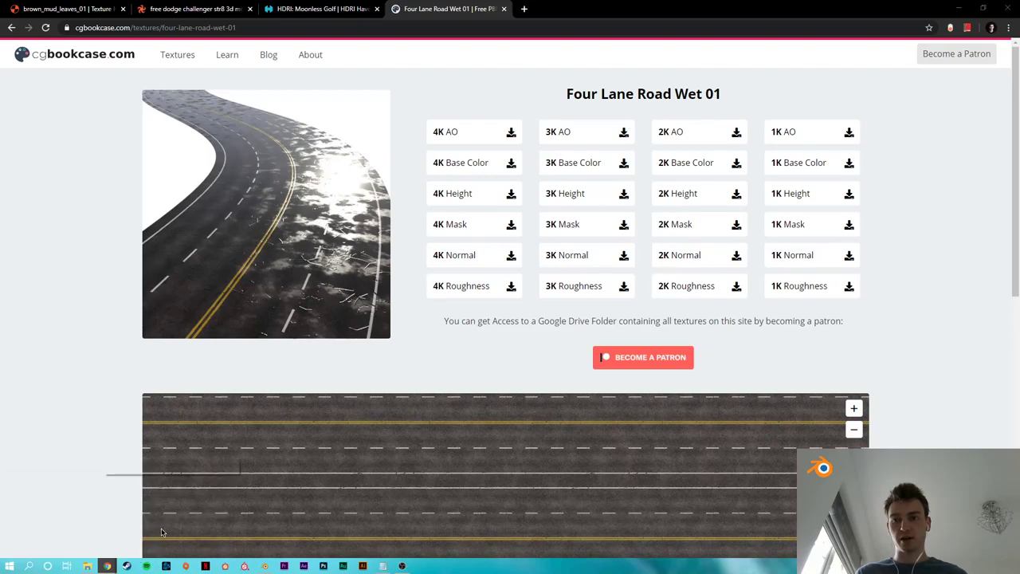
left_click(309, 8)
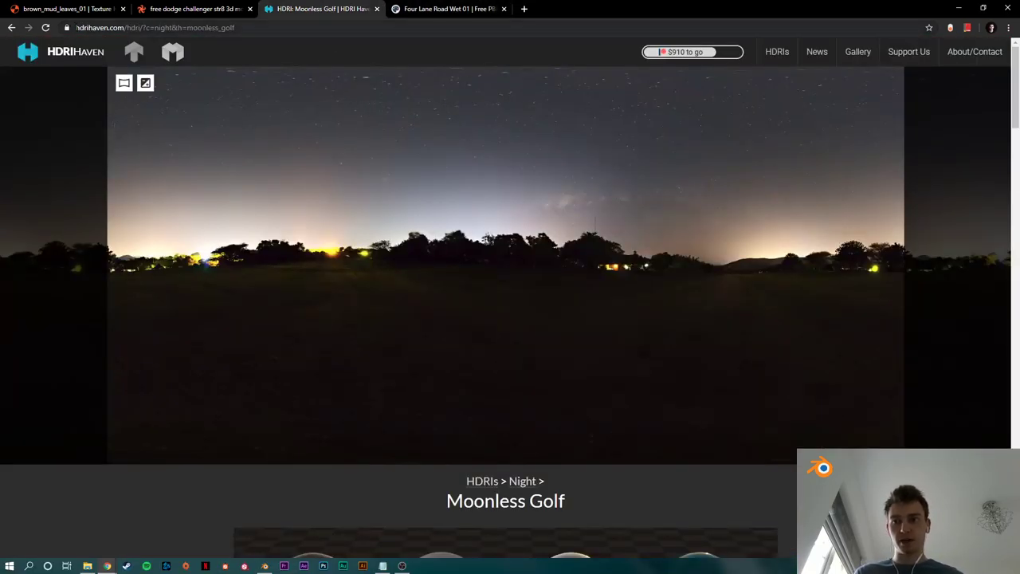
left_click(295, 25)
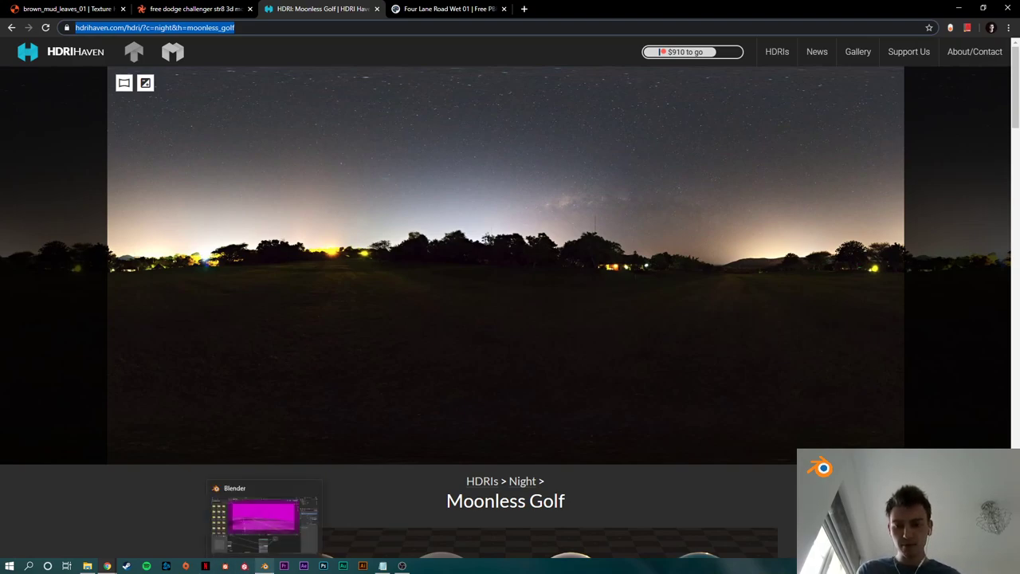
left_click(265, 566)
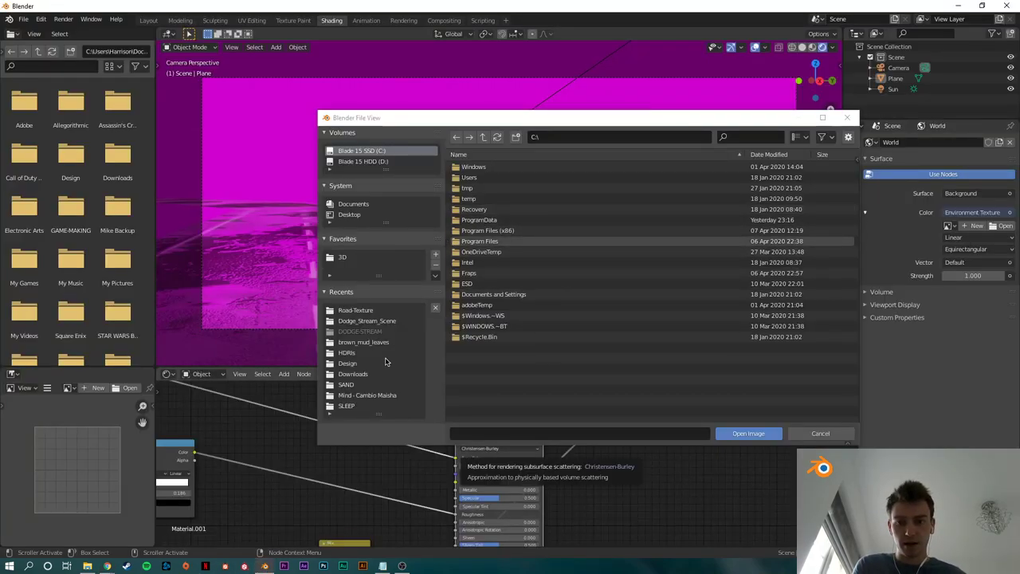
Step: Load moonless_golf_4k.hdr from the HDRIs folder as the world's environment image
left_click(361, 322)
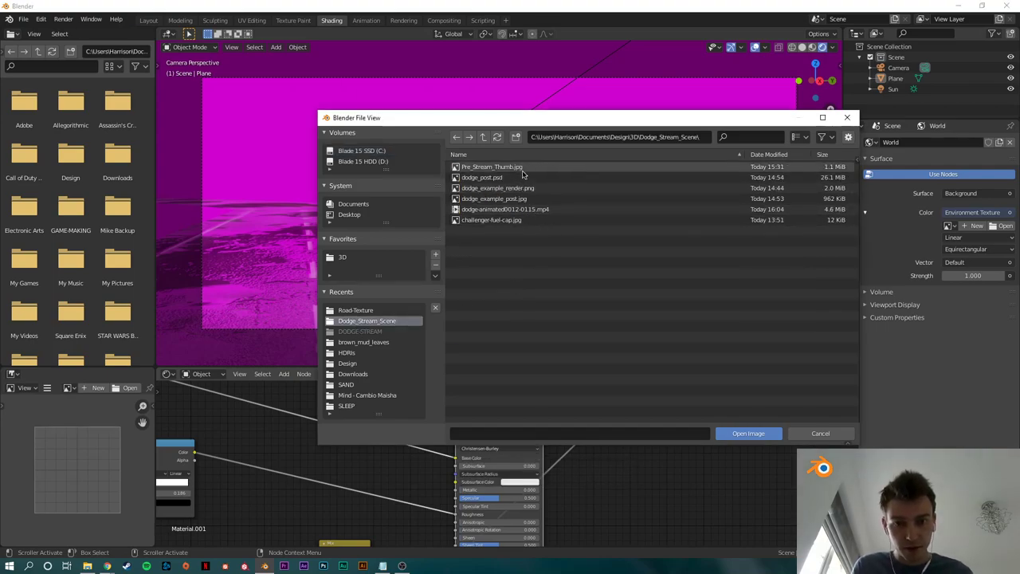
left_click(353, 355)
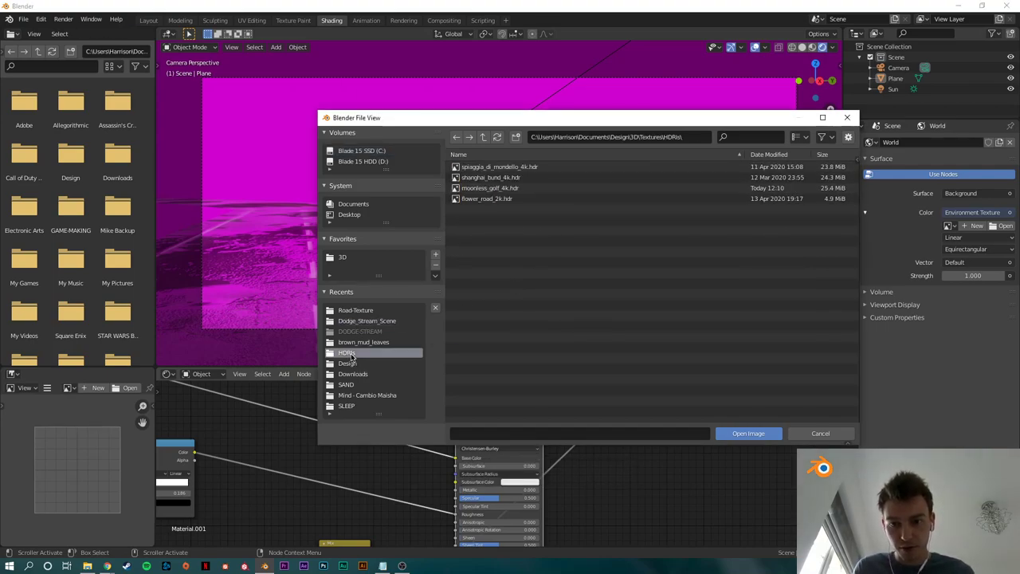
left_click(518, 189)
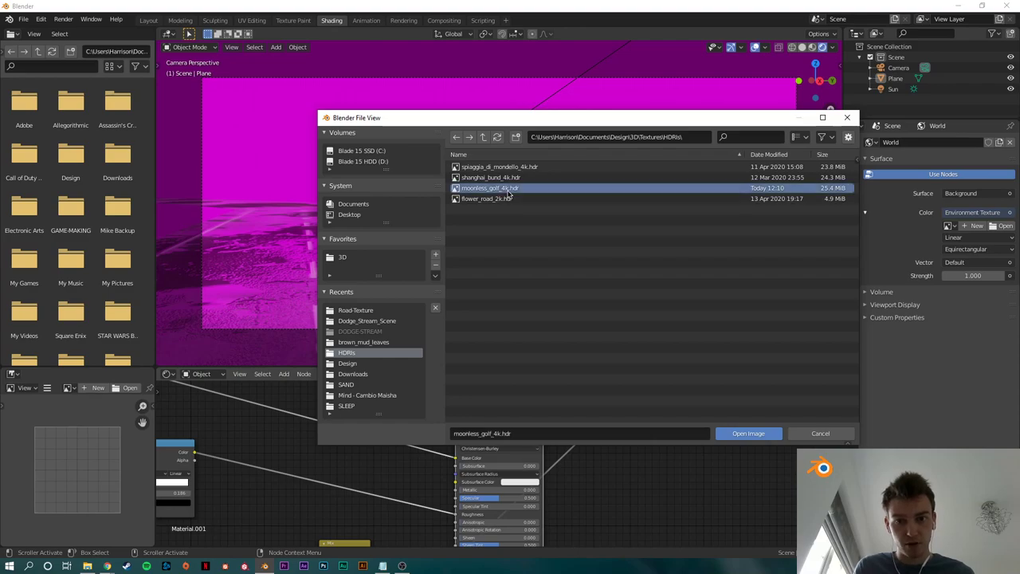
left_click(747, 434)
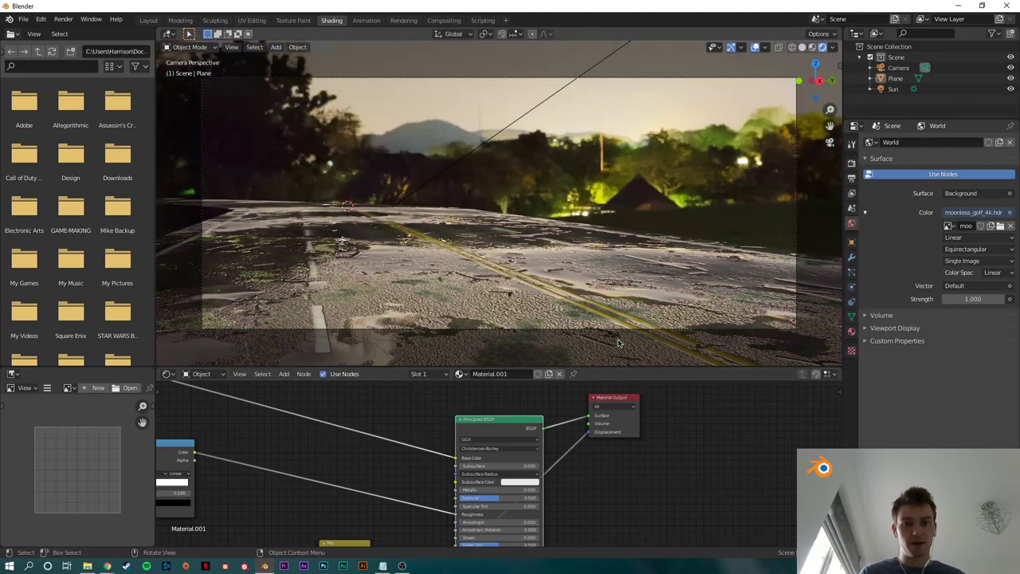
Step: Inspect the road under the HDRI lighting from outside and through the camera, and switch to the Layout workspace
middle_click_drag(745, 257, 399, 228)
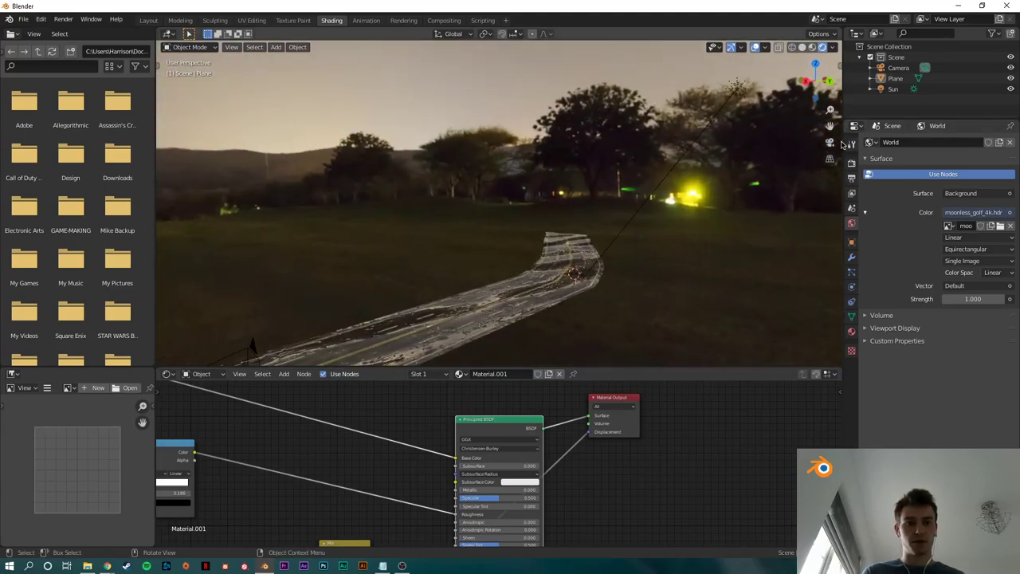
key("KP_0")
scroll(613, 210, "up", 3)
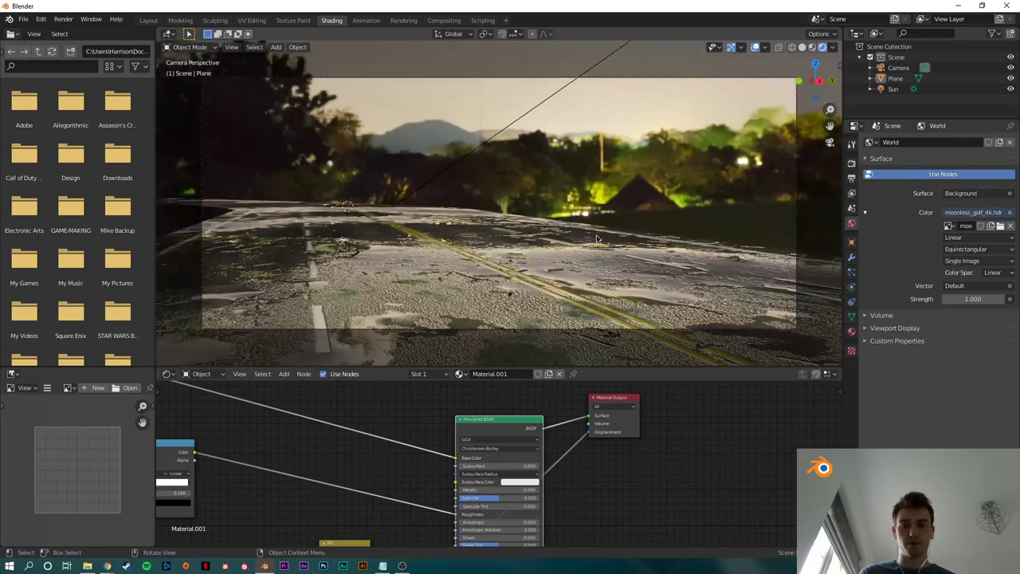
scroll(590, 238, "down", 1)
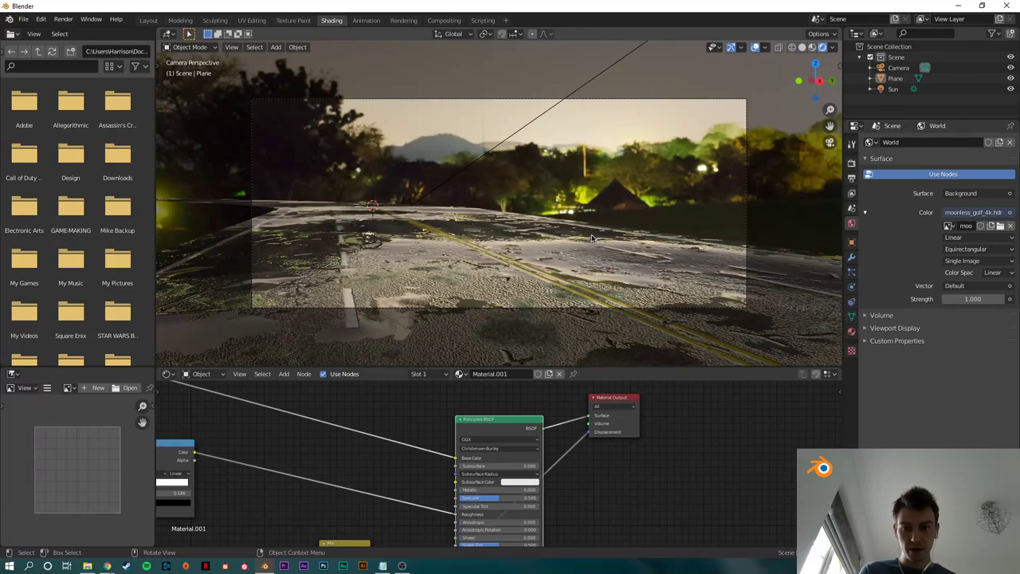
middle_click_drag(599, 204, 504, 191)
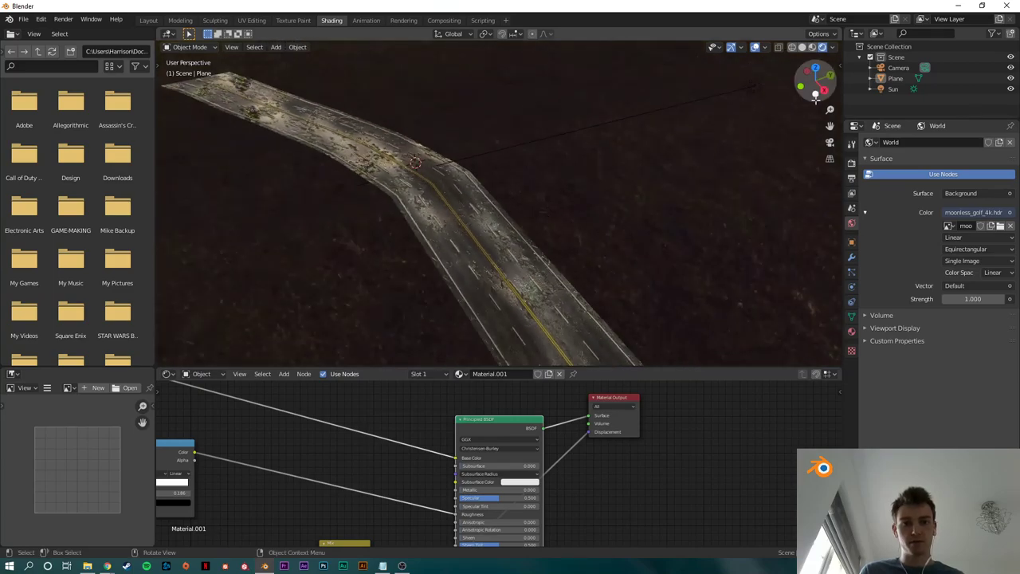
left_click(829, 141)
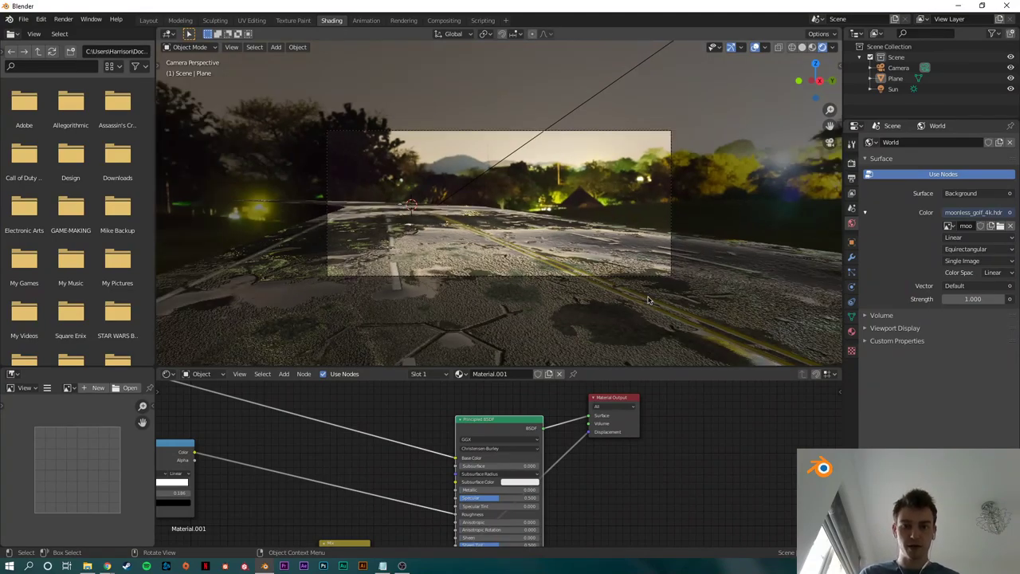
left_click(148, 20)
middle_click_drag(437, 248, 481, 245)
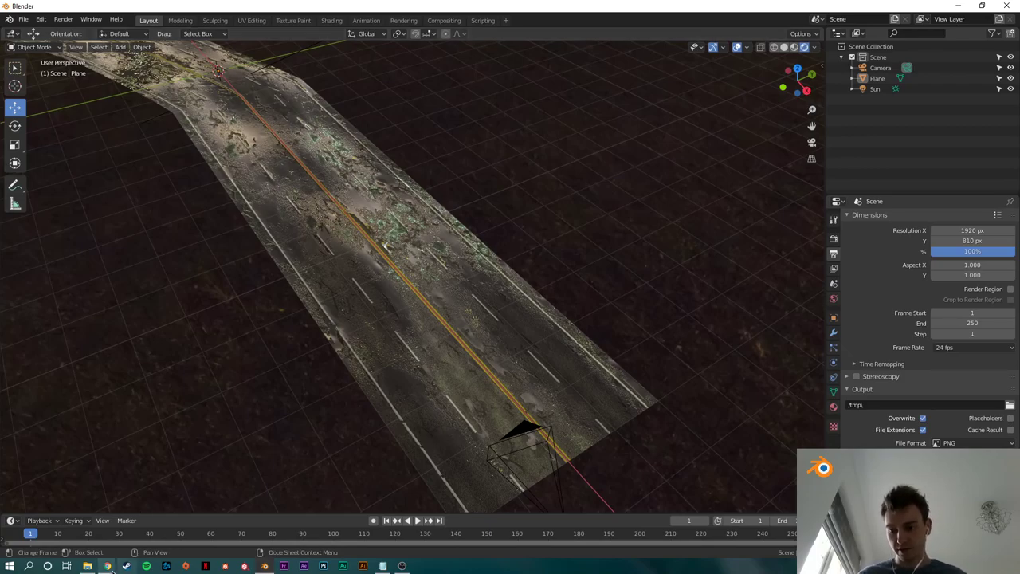
Step: Switch to the YouTube Studio live stream page to read the chat, and return to Blender
mouse_move(108, 566)
left_click(62, 522)
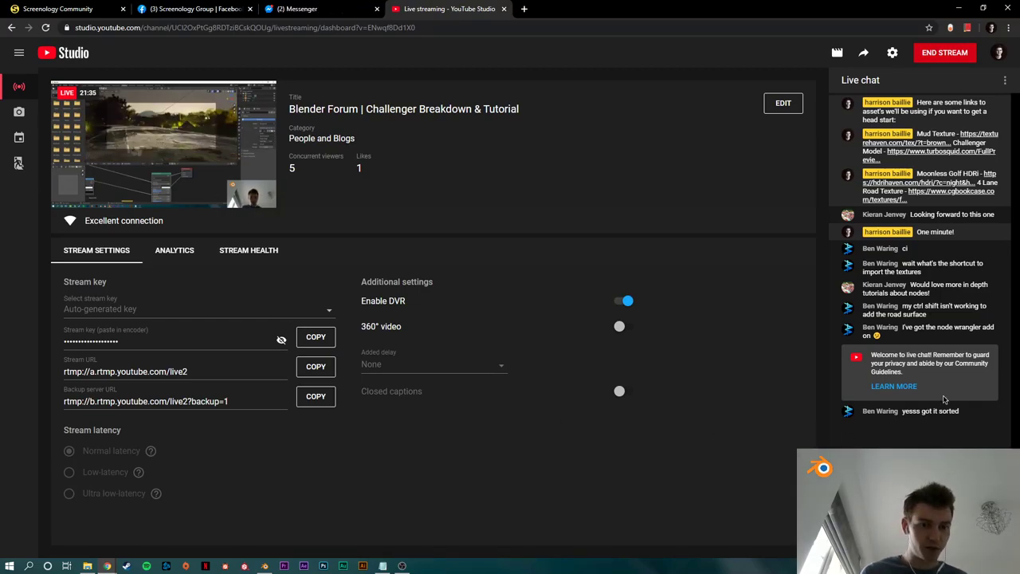
left_click(957, 9)
Step: Add a mesh plane at the 3D cursor for the ground and scale it up by a factor of 10
middle_click_drag(728, 212, 462, 232)
key("shift+a")
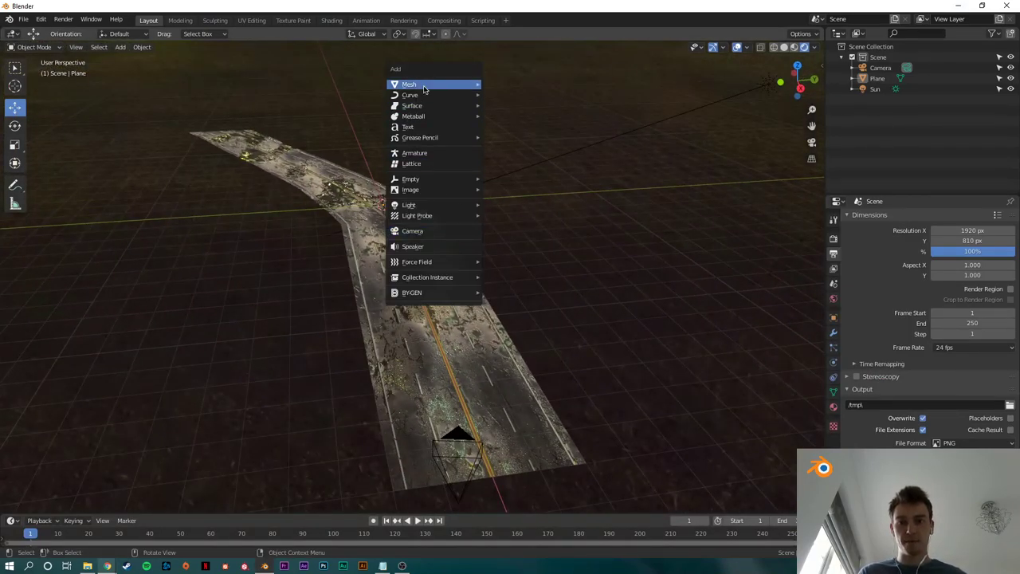
mouse_move(423, 84)
left_click(498, 82)
middle_click_drag(537, 246, 502, 319)
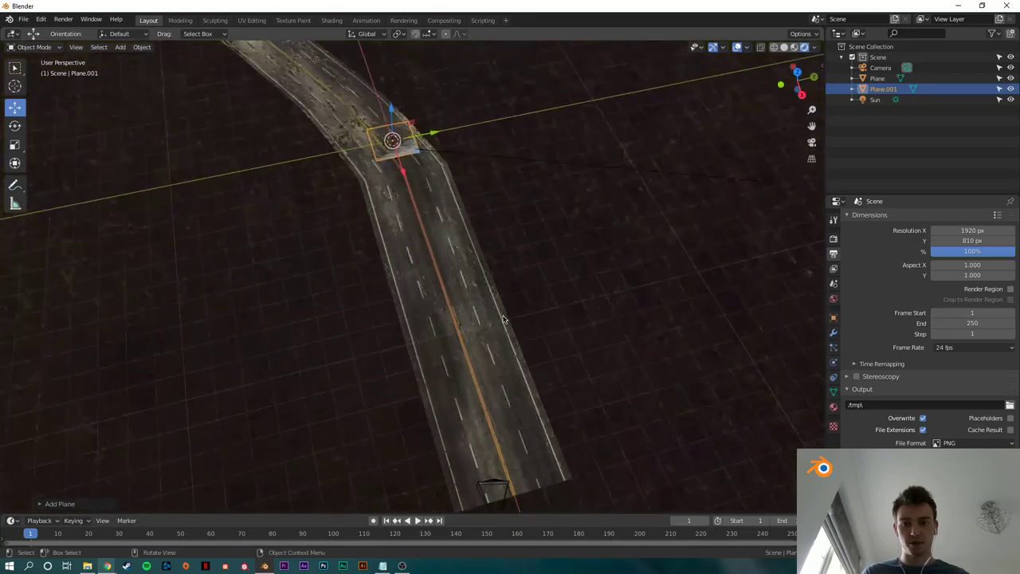
middle_click_drag(493, 272, 510, 324)
type("s")
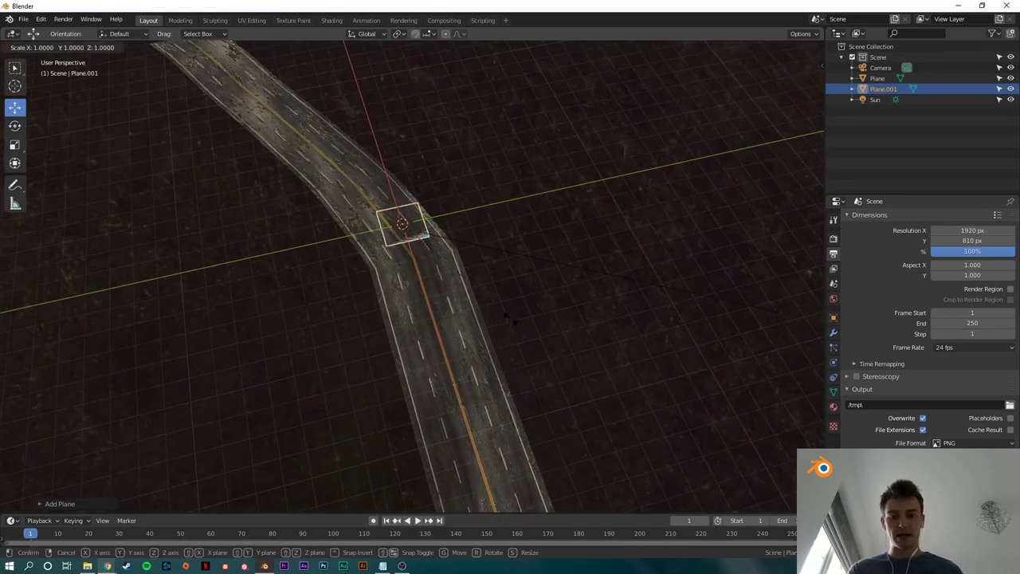
type("10")
key("Return")
Step: Stretch the ground plane along the X axis so that it spans most of the road's length
middle_click_drag(481, 272, 608, 307)
key("s")
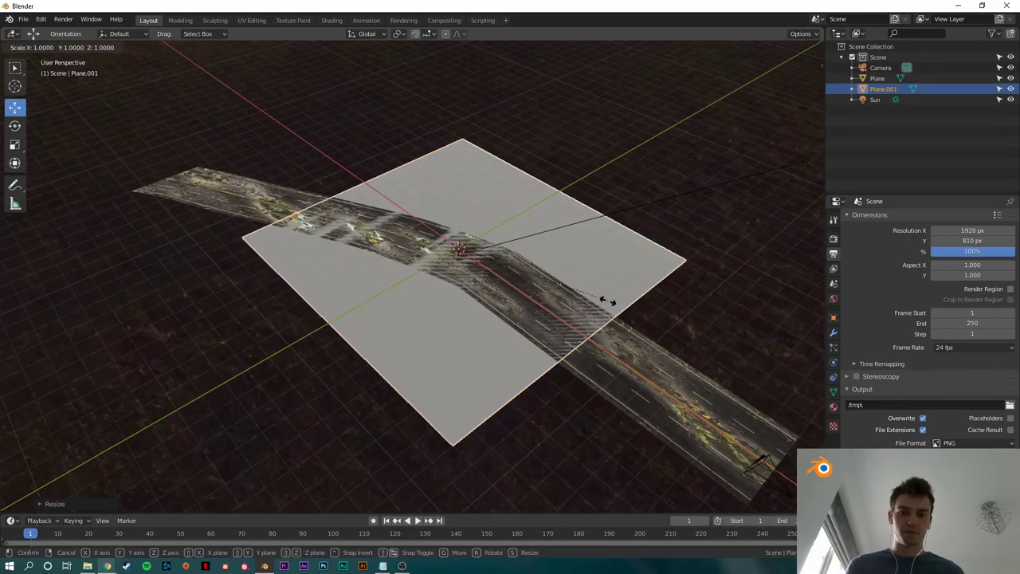
key("x")
left_click(720, 375)
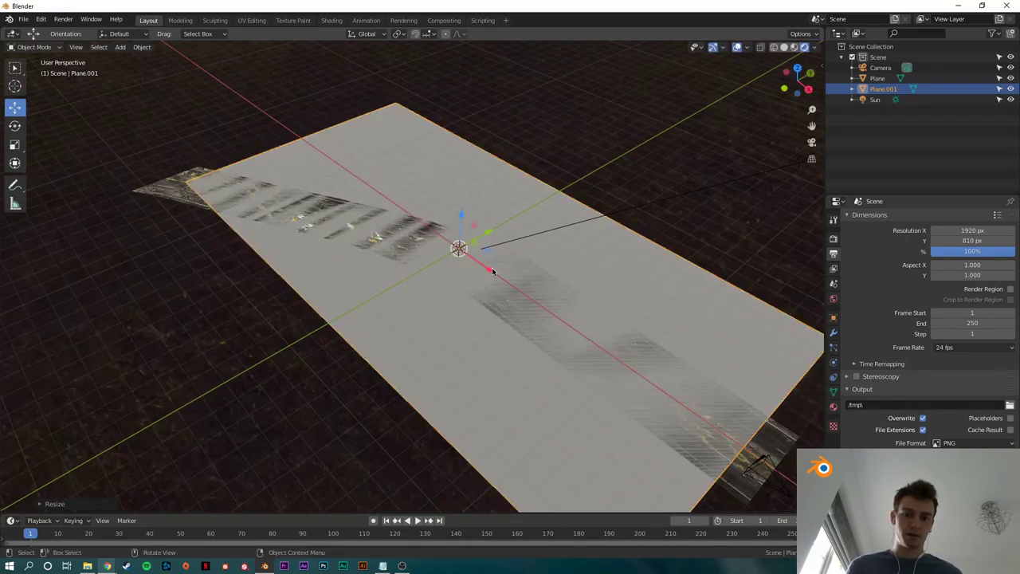
Step: In top view, scale the ground plane up by about 1.19 and move it so the whole road lies within its edges
mouse_move(492, 271)
middle_mouse_down()
mouse_move(425, 262)
mouse_move(502, 268)
middle_mouse_up()
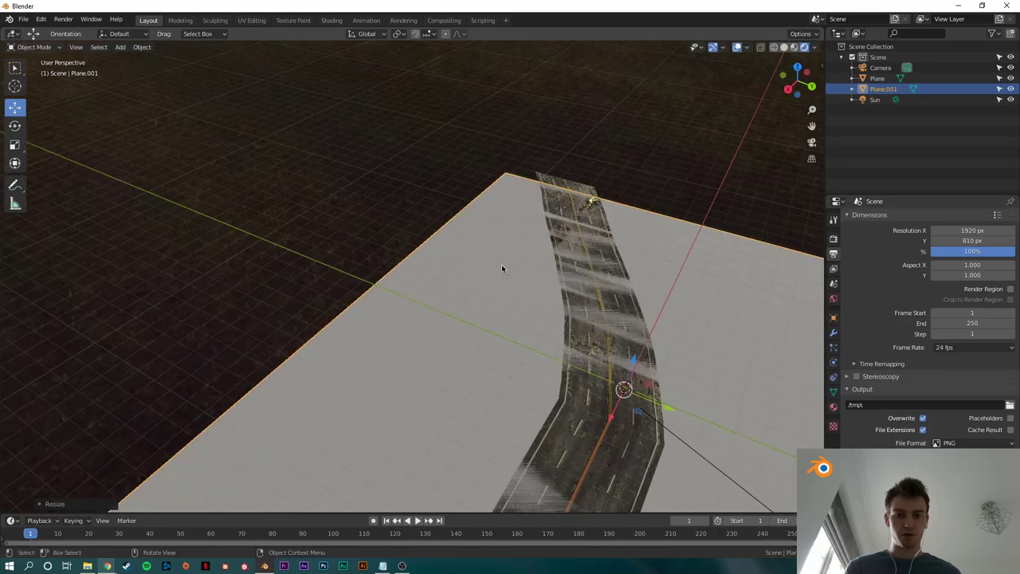
middle_click_drag(628, 343, 588, 312)
left_click(797, 68)
middle_click_drag(599, 200, 626, 268, "shift")
scroll(627, 269, "down", 5)
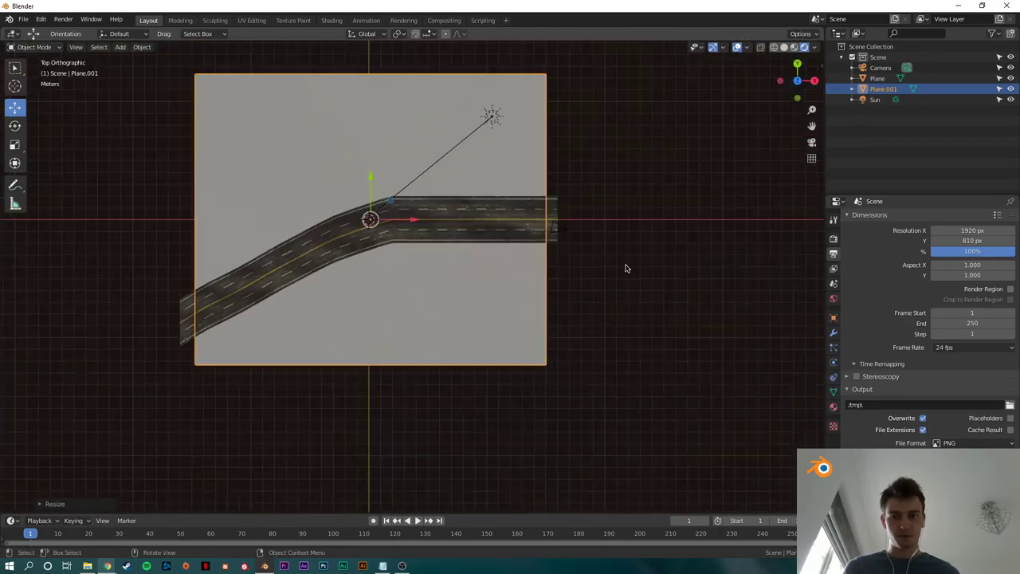
key("s")
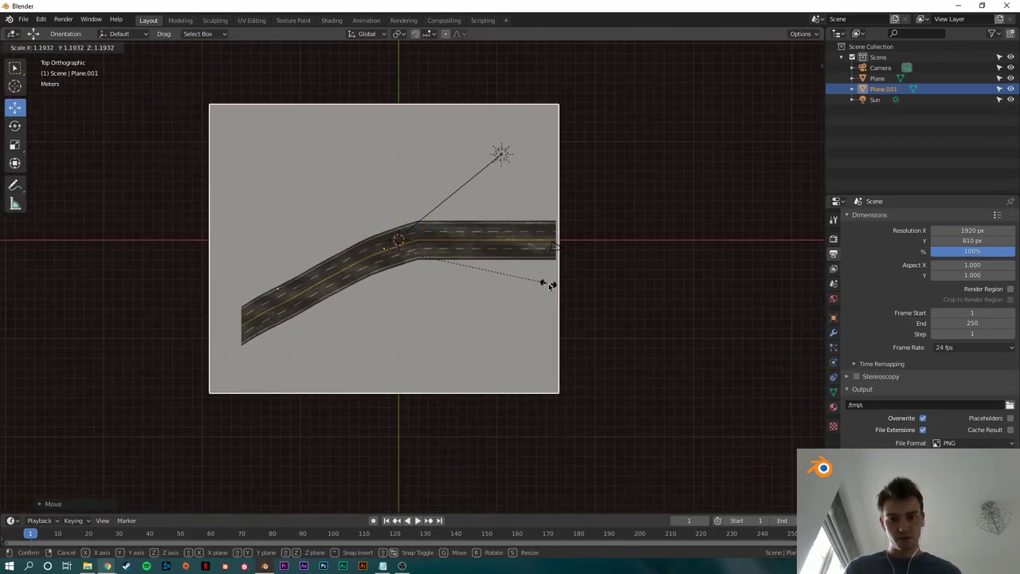
left_click(549, 286)
key("g")
left_click(524, 290)
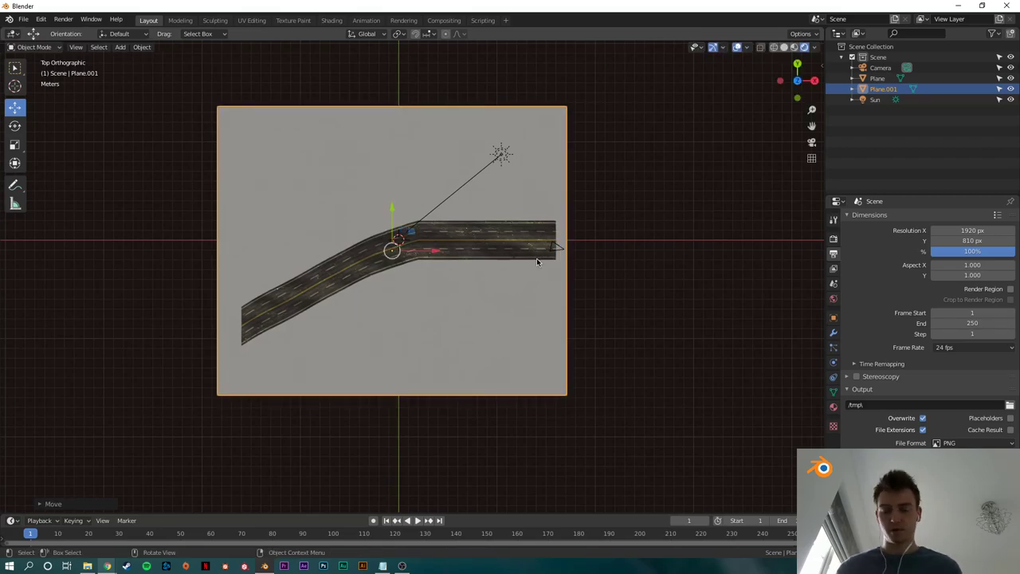
Step: Narrow the ground plane along the Y axis and shift it slightly to fit around the road
scroll(549, 267, "up", 3)
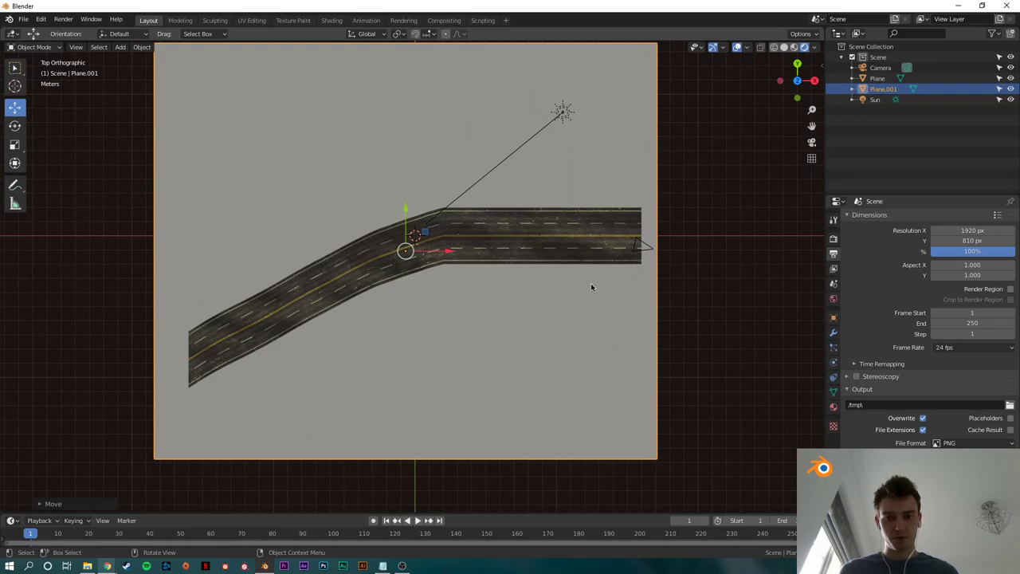
key("s")
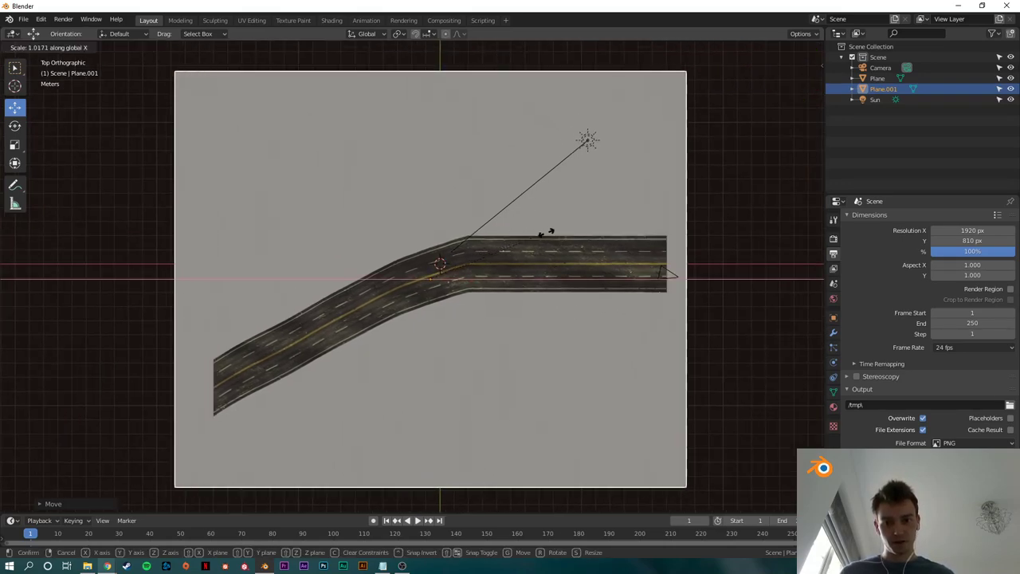
key("y")
left_click(542, 288)
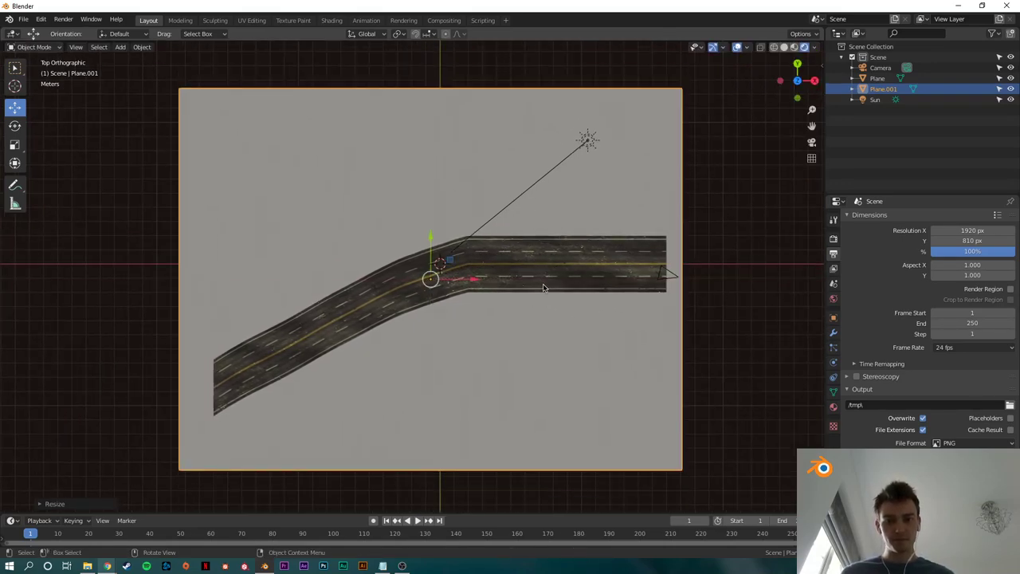
key("g")
left_click(543, 293)
middle_click_drag(553, 319, 424, 213)
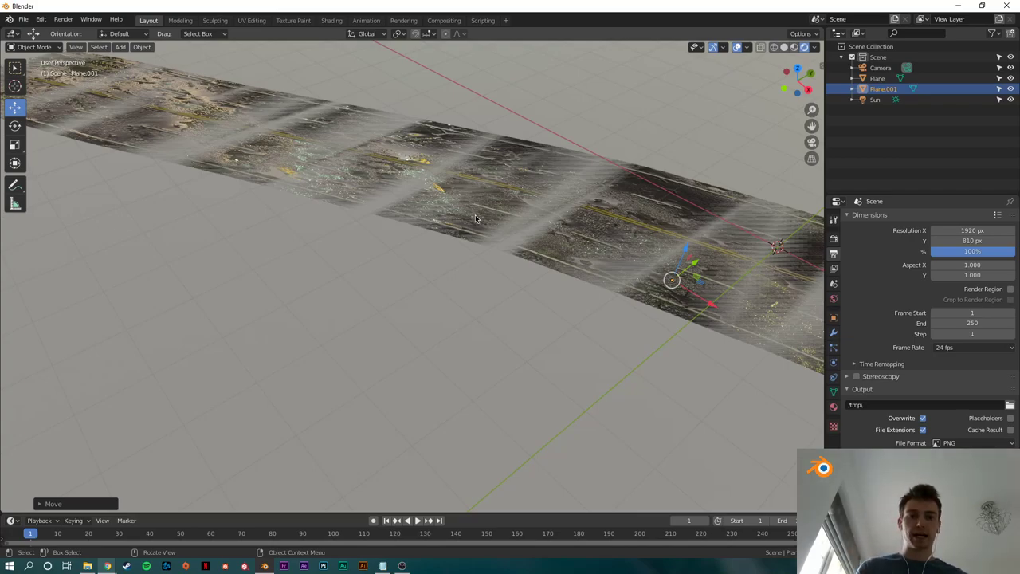
Step: Move the ground plane vertically so it sits just beneath the road surface, at about Z -0.00046 m
middle_click_drag(622, 239, 599, 276)
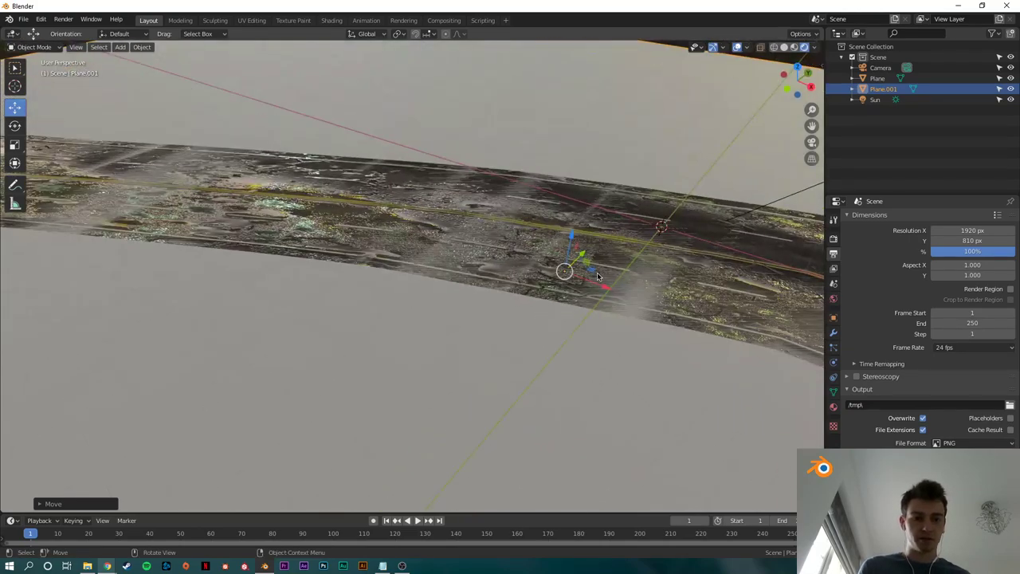
left_click(572, 239)
left_click(635, 206)
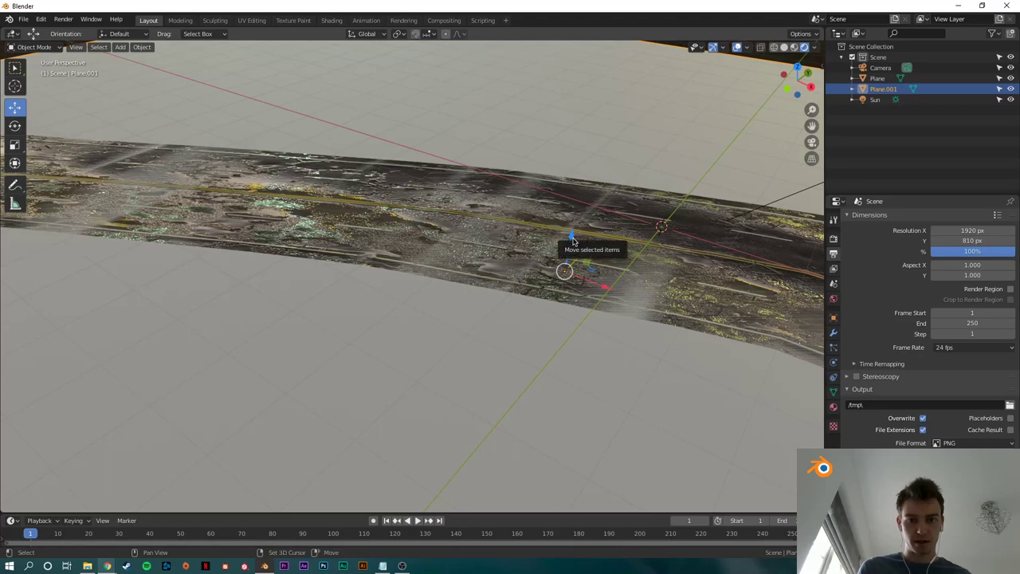
left_click_drag(572, 239, 570, 221)
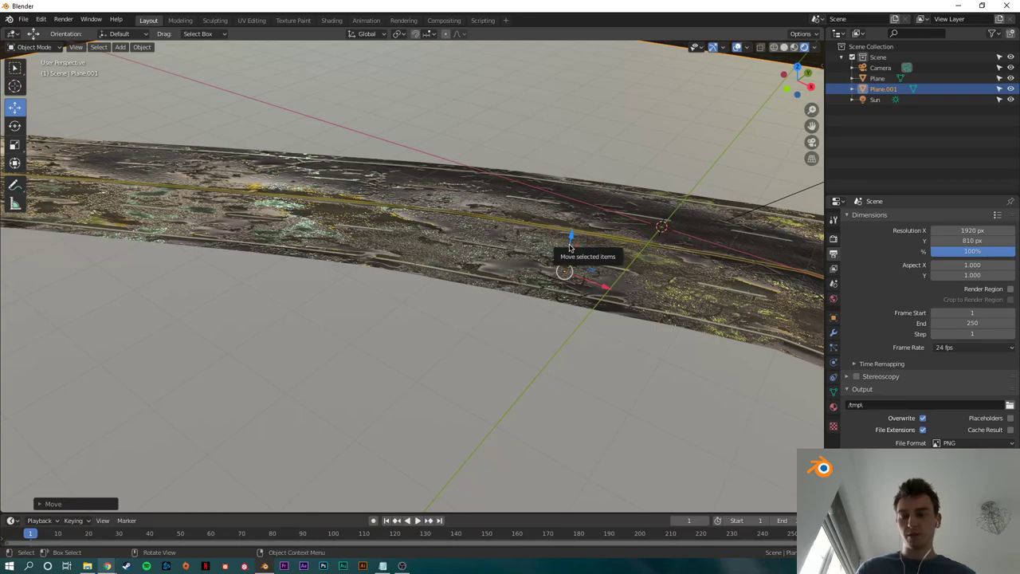
middle_click_drag(580, 204, 459, 215)
left_click(658, 86)
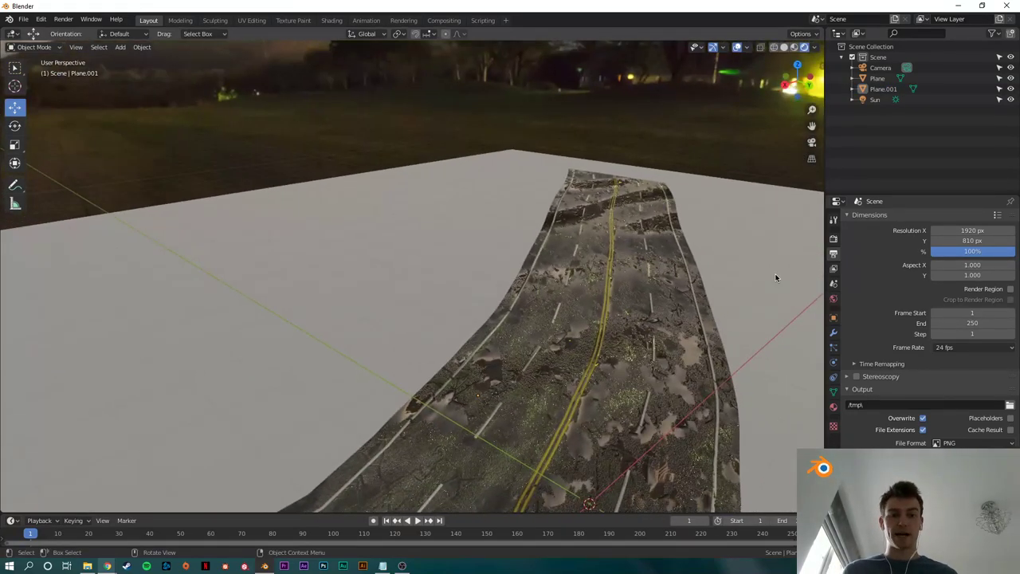
Step: Shrink the ground plane along the global X axis to a scale of about 15.774, judging it through the camera
left_click(831, 318)
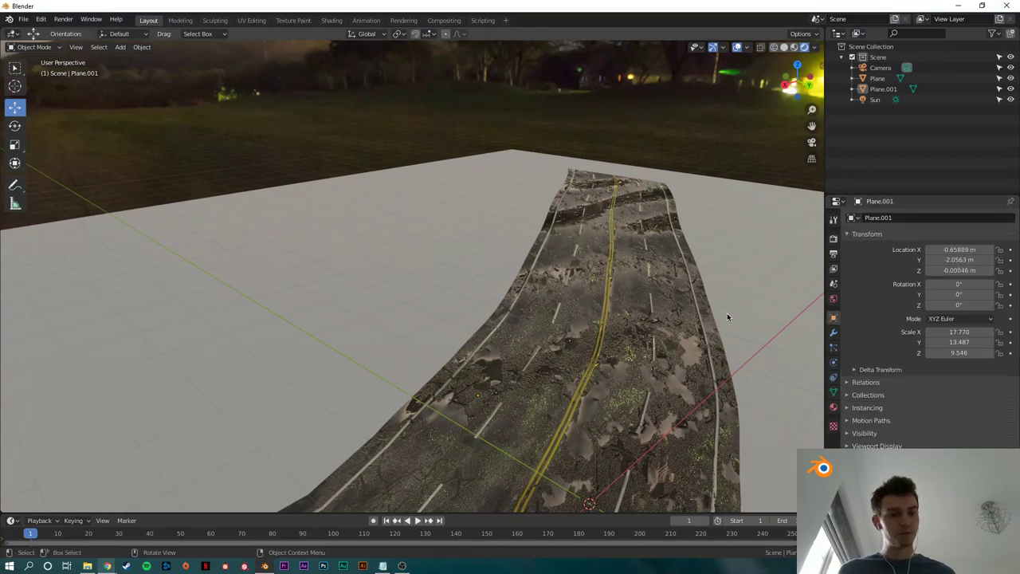
middle_click_drag(727, 316, 702, 314)
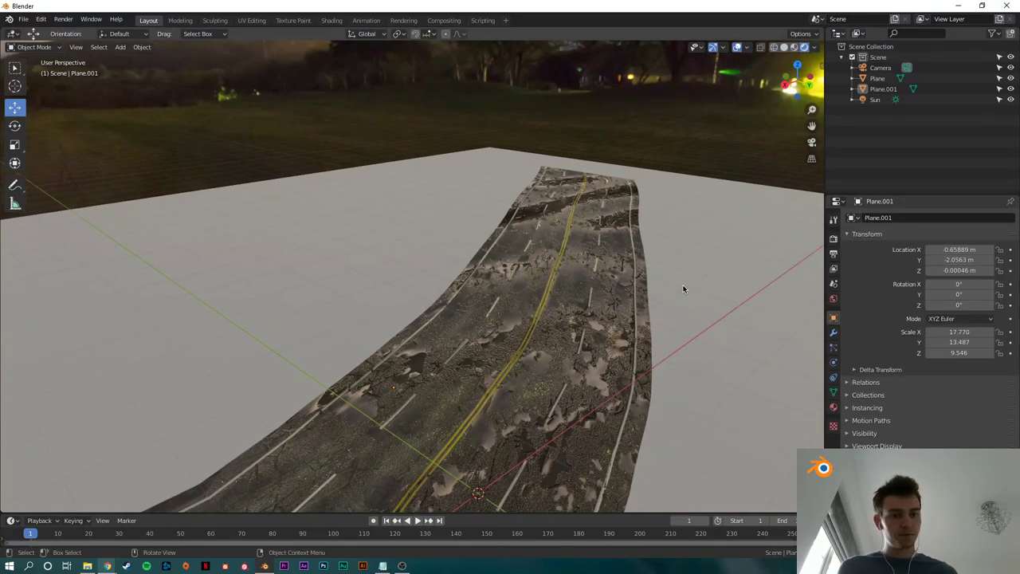
key("KP_0")
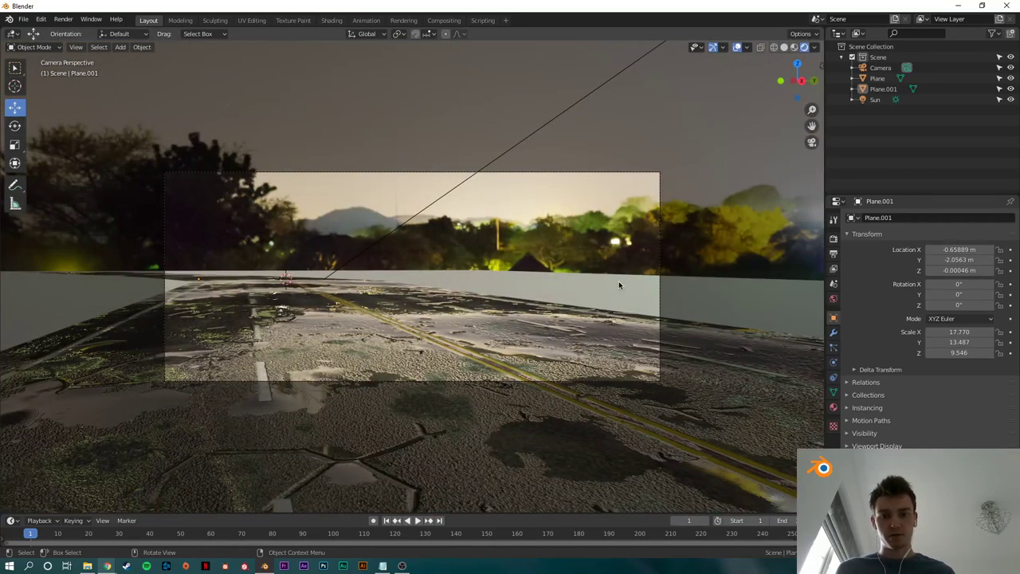
left_click(619, 280)
scroll(589, 282, "down", 7)
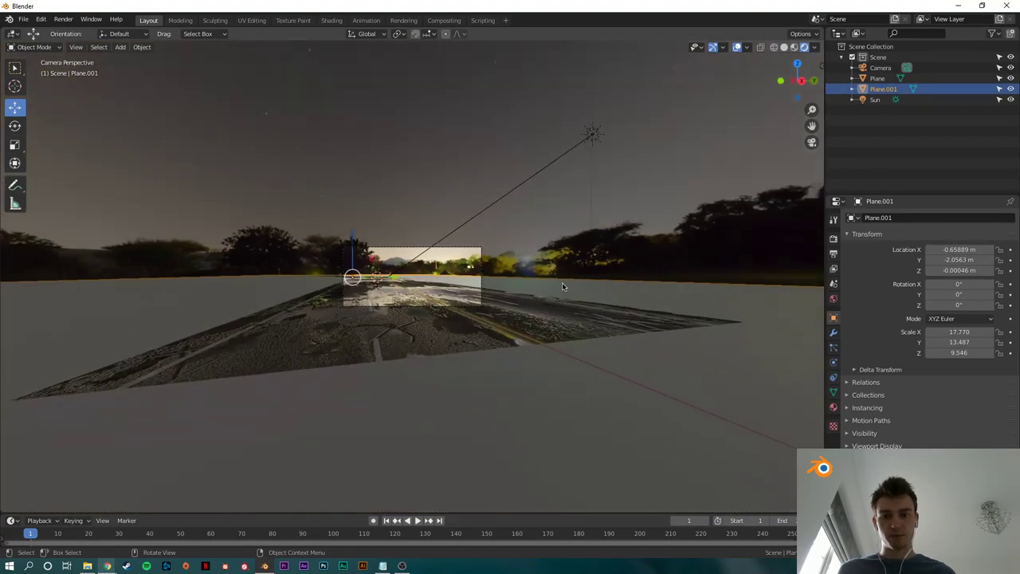
scroll(562, 282, "up", 3)
key("s")
key("x")
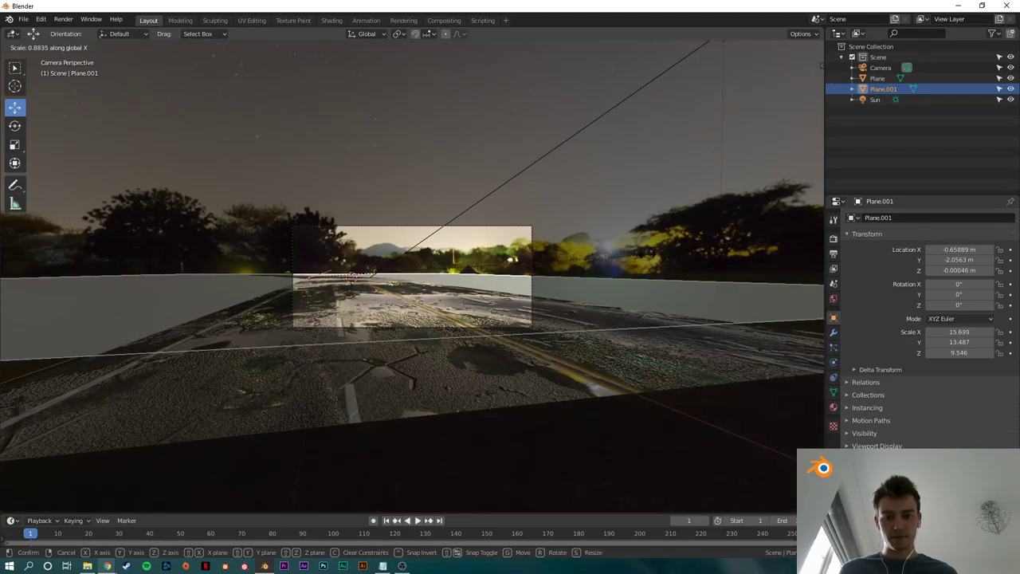
key("Return")
Step: Stretch the ground plane along the global Y axis to a scale of about 13.878 and check it from the camera
key("s")
key("y")
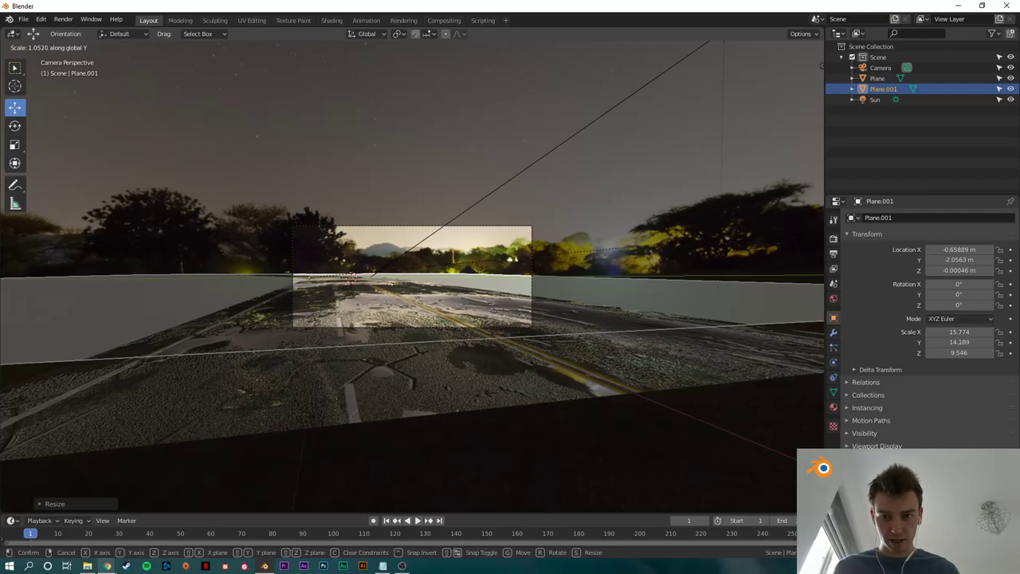
left_click(515, 284)
middle_click_drag(515, 284, 799, 141)
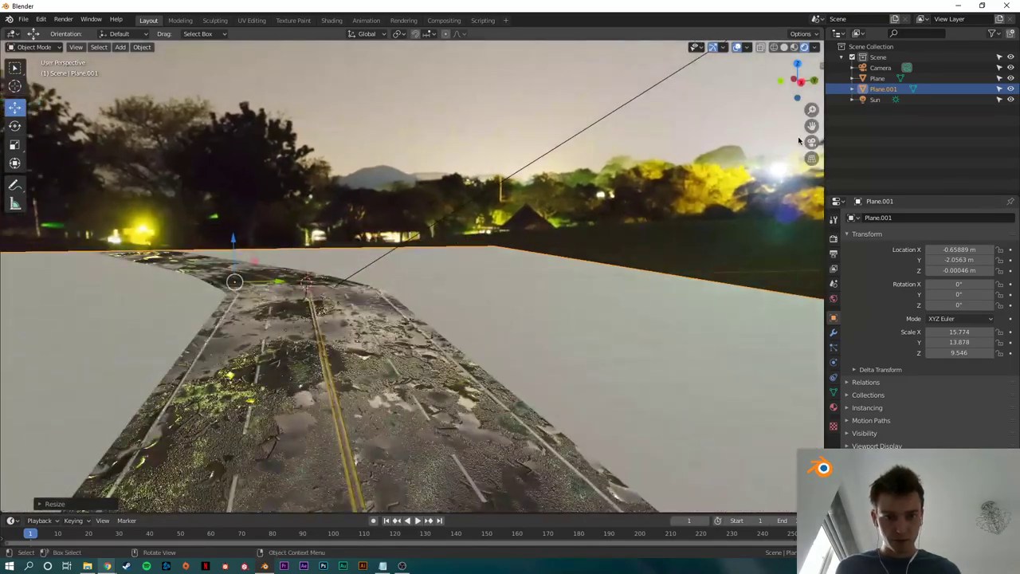
key("KP_0")
scroll(530, 283, "up", 3)
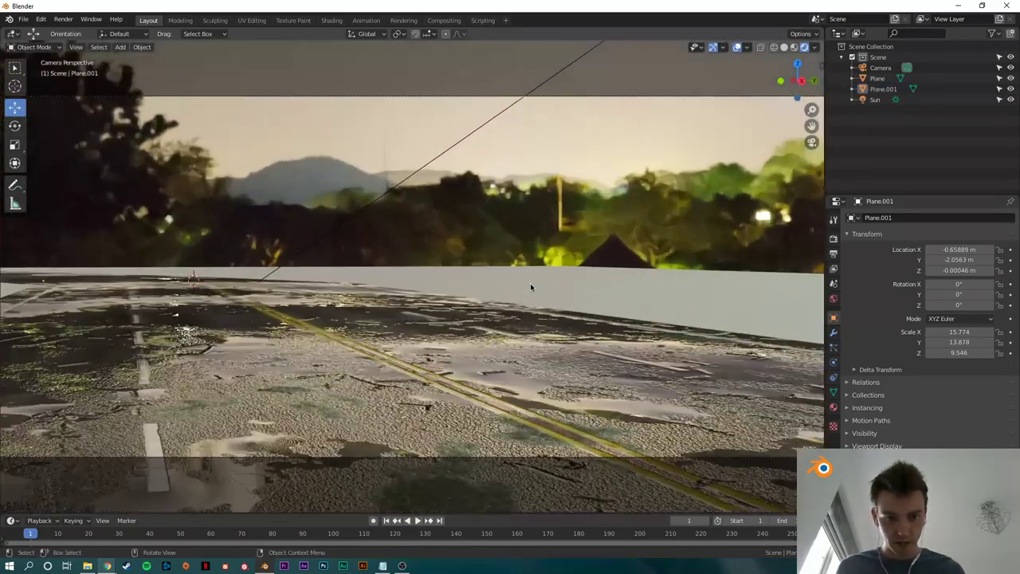
scroll(530, 285, "down", 4)
key("s")
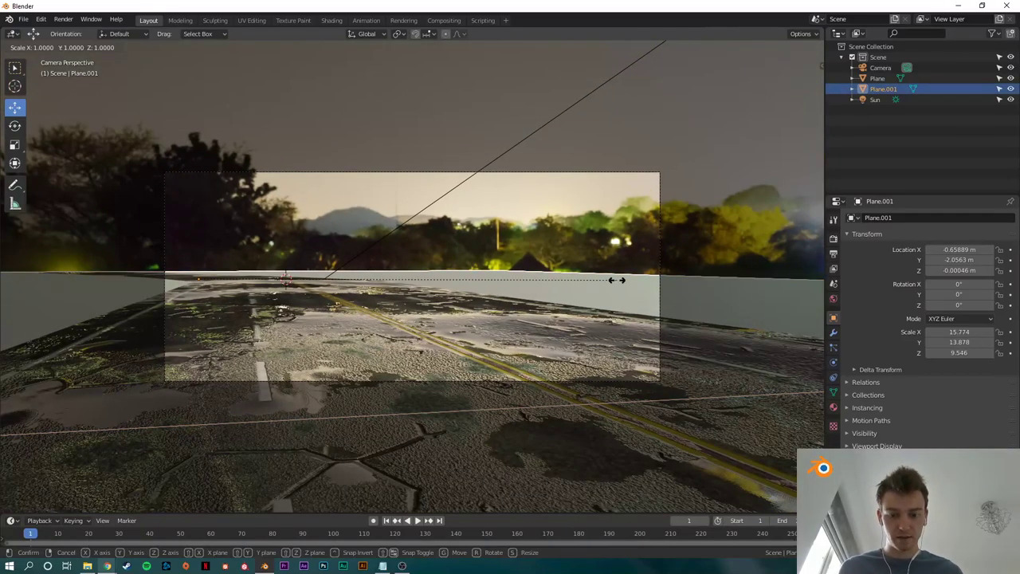
key("Escape")
left_click(660, 265)
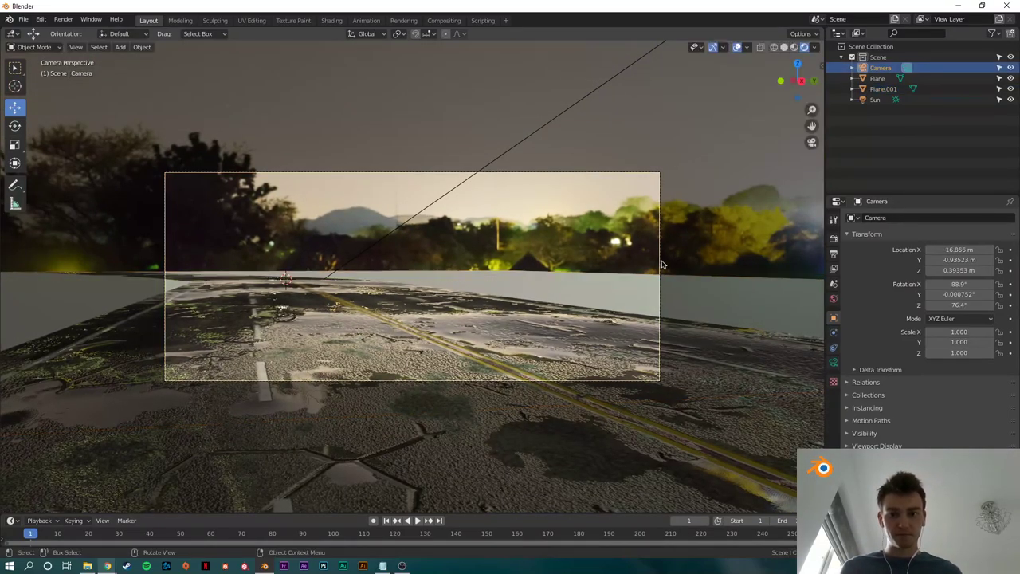
key("alt+a")
scroll(421, 317, "down", 1)
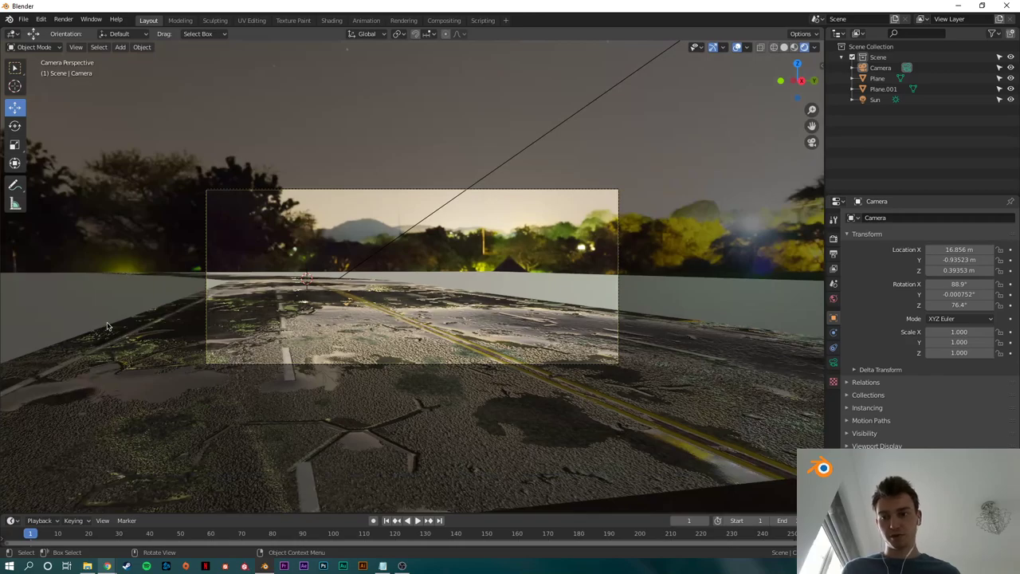
Step: Add a lengthwise loop cut to the ground plane's mesh and slide it left of the road bend
scroll(178, 286, "down", 4)
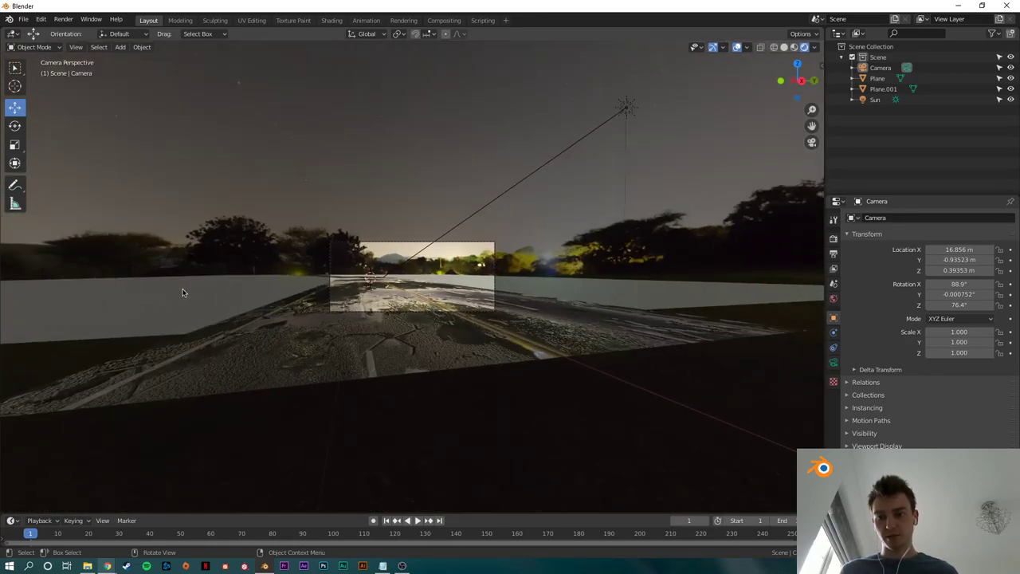
key("KP_0")
scroll(191, 301, "down", 3)
left_click(272, 295)
key("Tab")
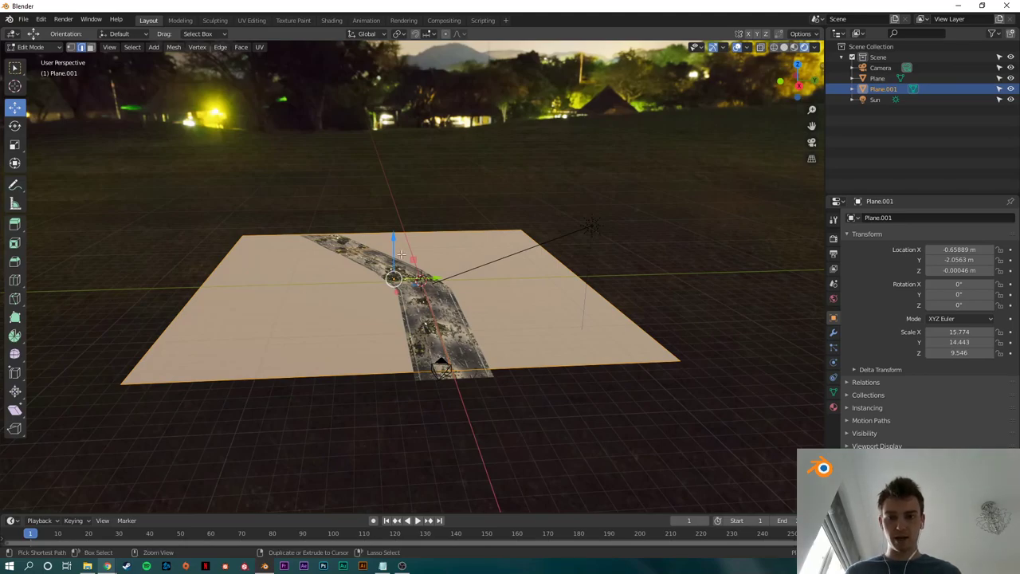
key("ctrl+r")
left_click(399, 227)
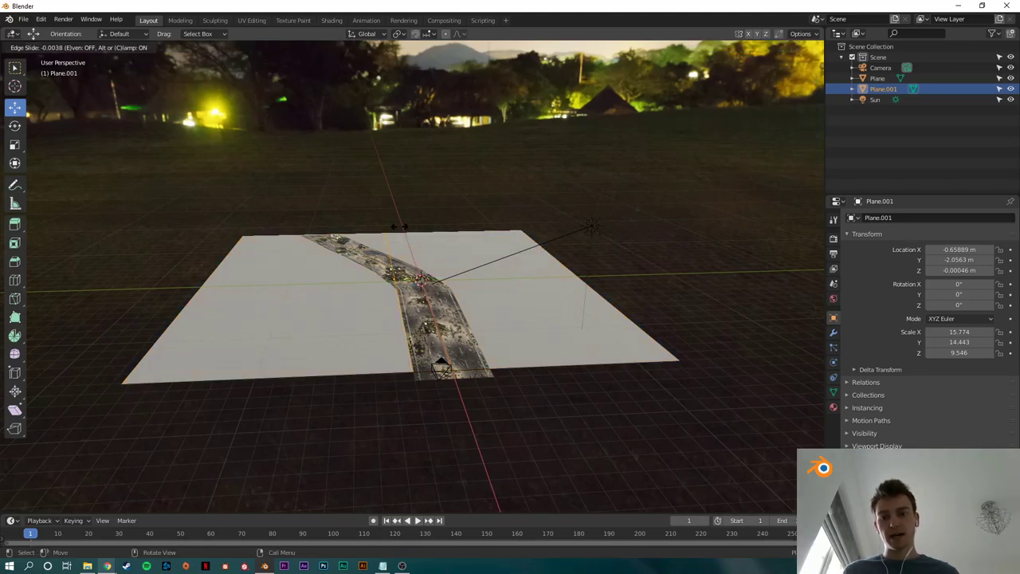
left_click(346, 224)
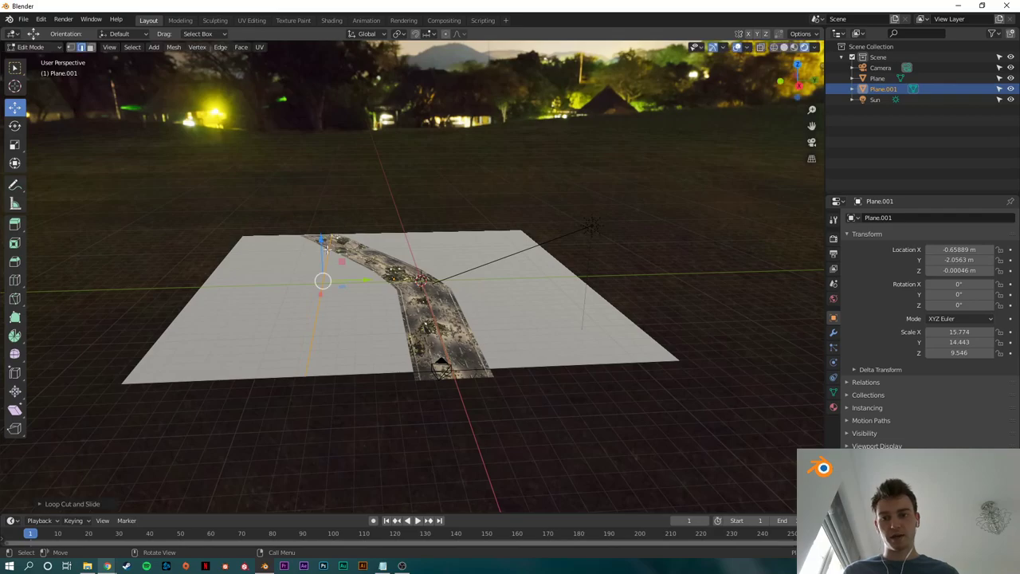
Step: Delete the ground plane's outer left face beside the loop cut
key("Tab")
key("Tab")
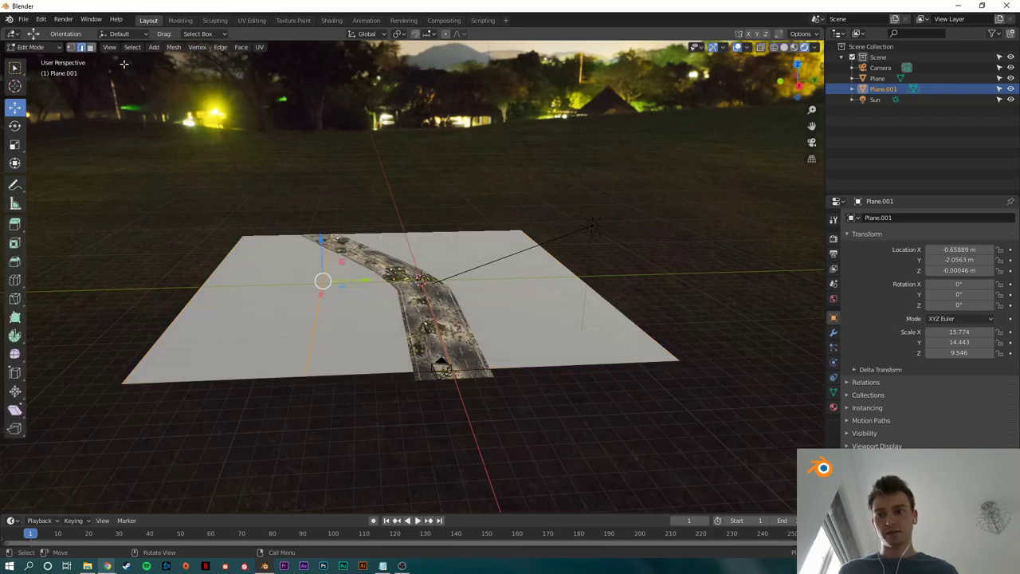
left_click(90, 47)
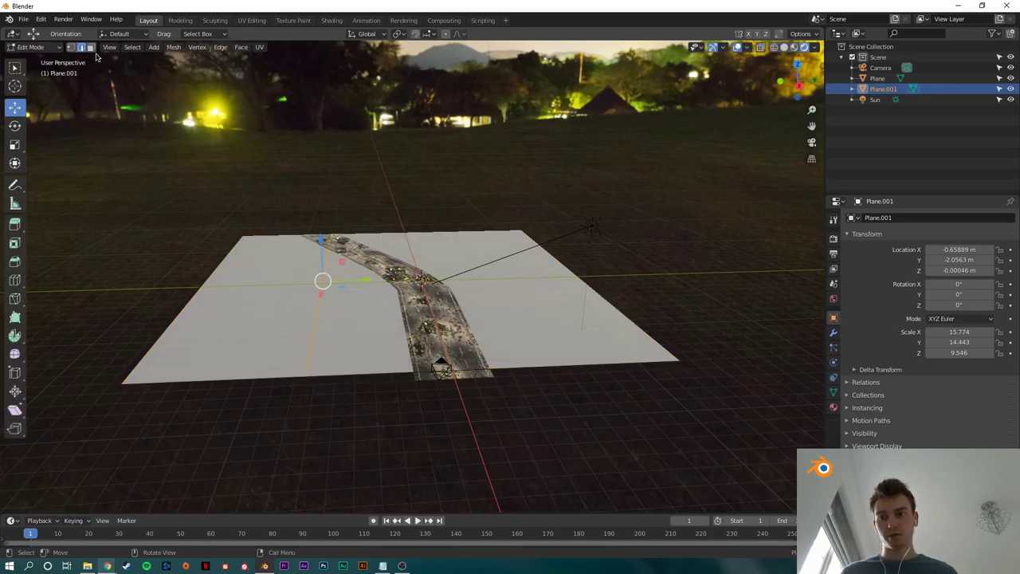
left_click(263, 286)
middle_click_drag(263, 285, 306, 284)
key("x")
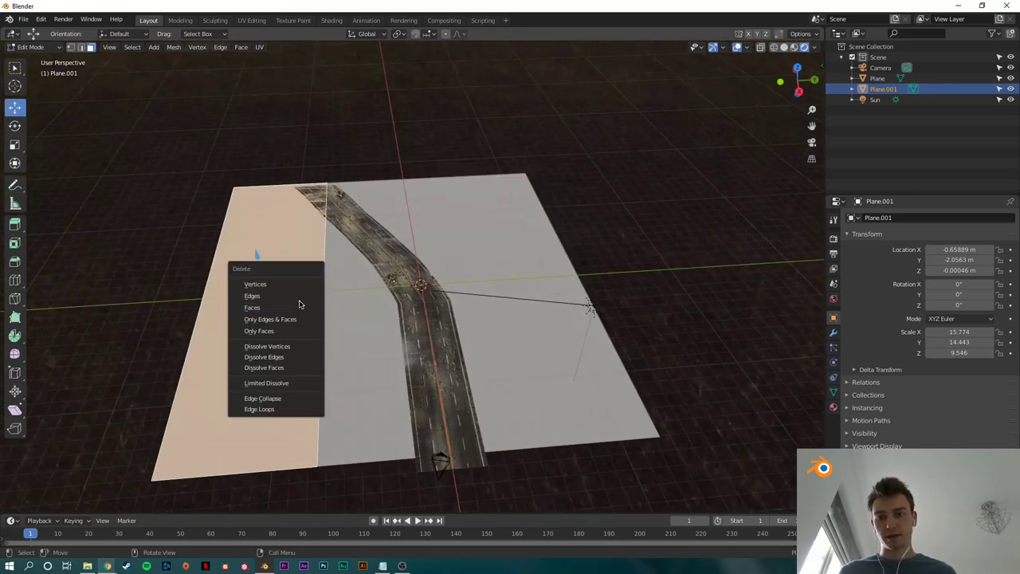
left_click(300, 306)
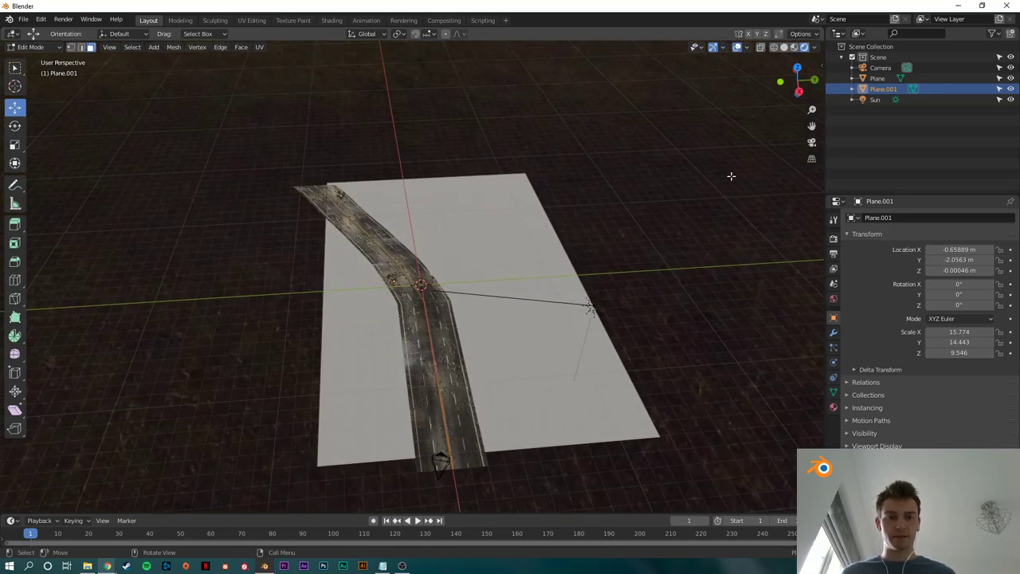
left_click(811, 142)
scroll(434, 276, "up", 3)
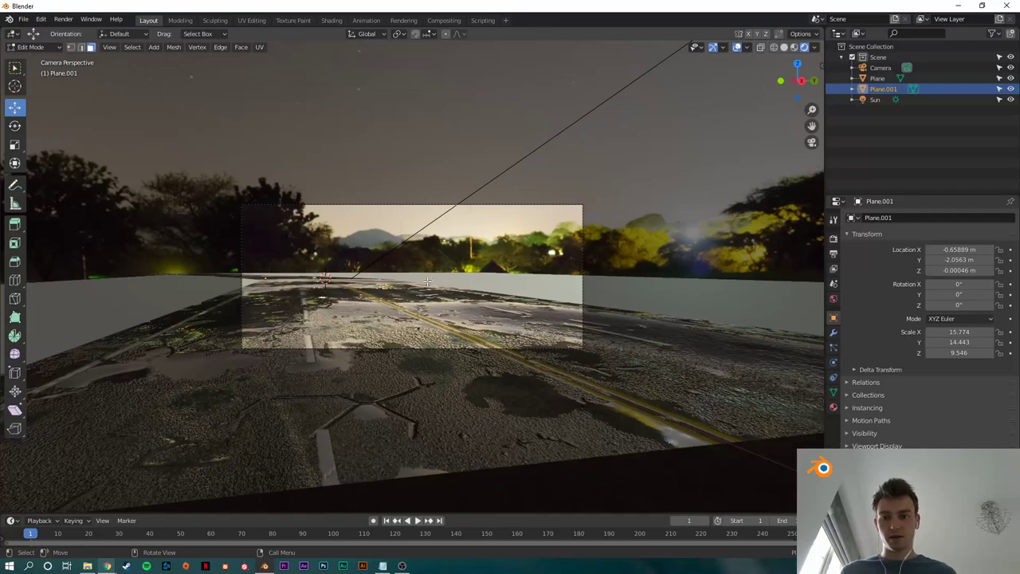
scroll(139, 291, "down", 4)
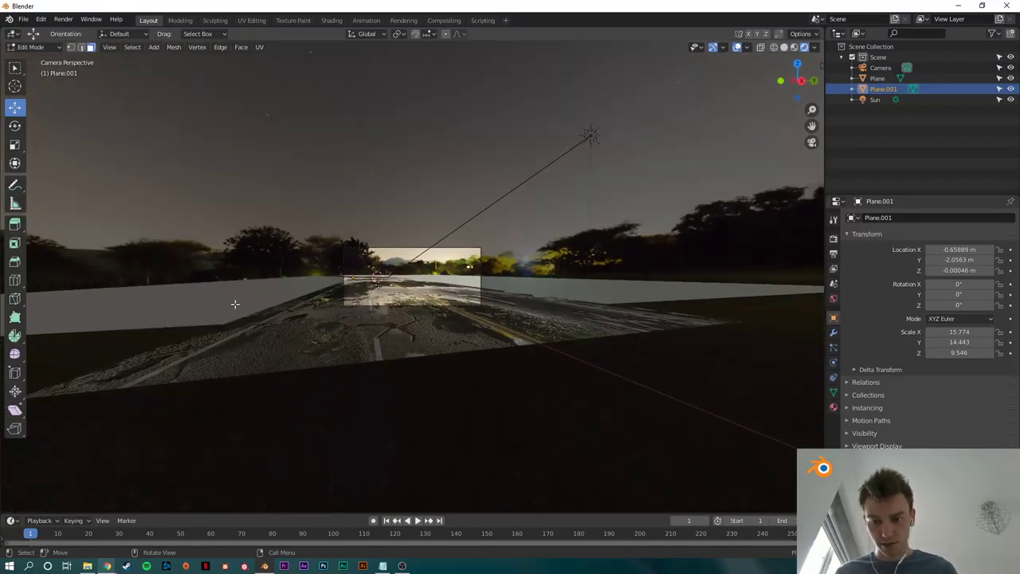
key("ctrl+r")
left_click(195, 311)
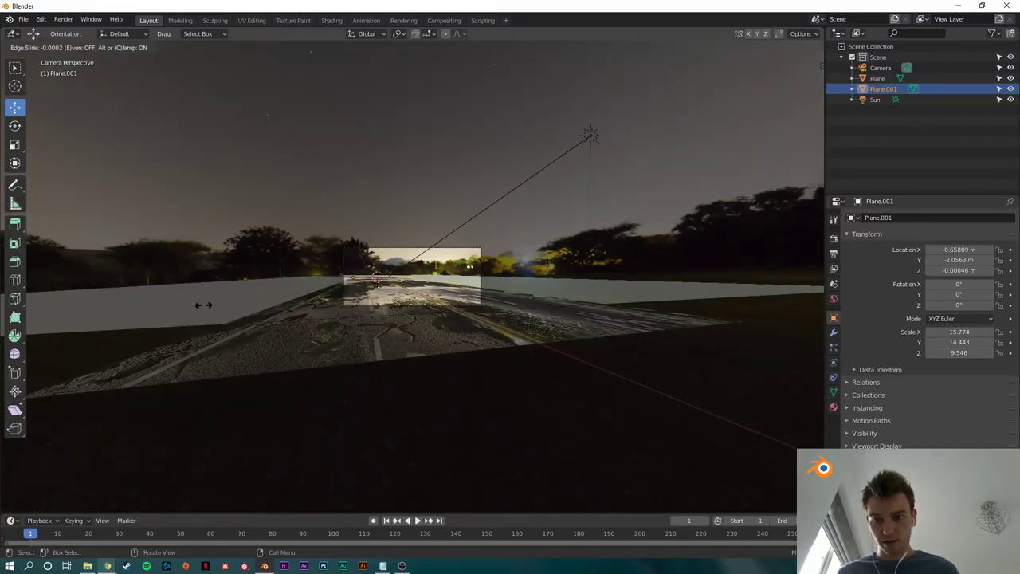
left_click(203, 305)
key("ctrl+z")
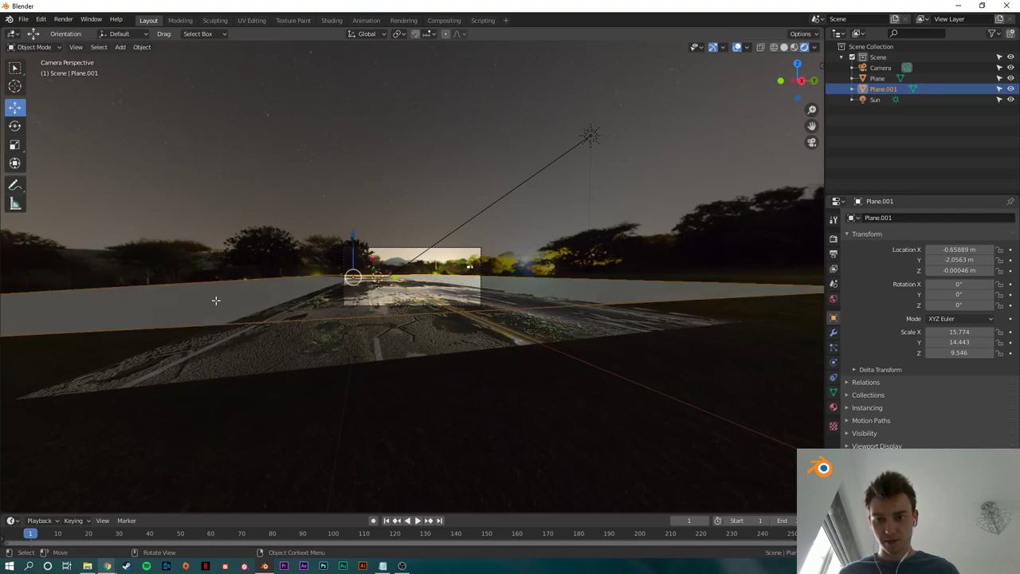
Step: Add another lengthwise loop cut to the remaining ground plane and slide it between its left edge and the road
key("ctrl+r")
left_click(203, 323)
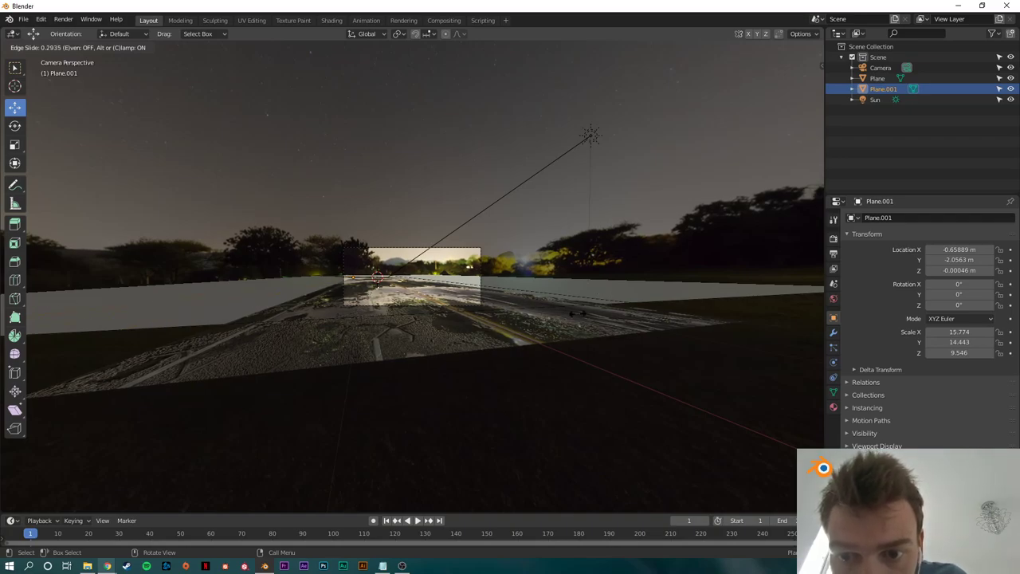
left_click(89, 337)
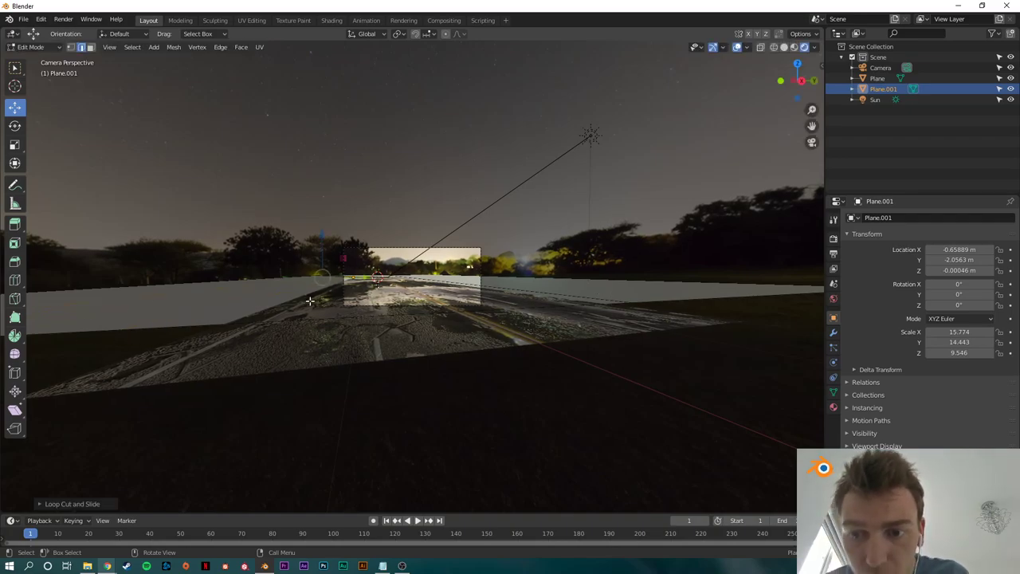
Step: Delete the narrow left face outside the new loop cut and return to Object Mode
middle_click_drag(311, 301, 278, 325)
scroll(278, 324, "down", 4)
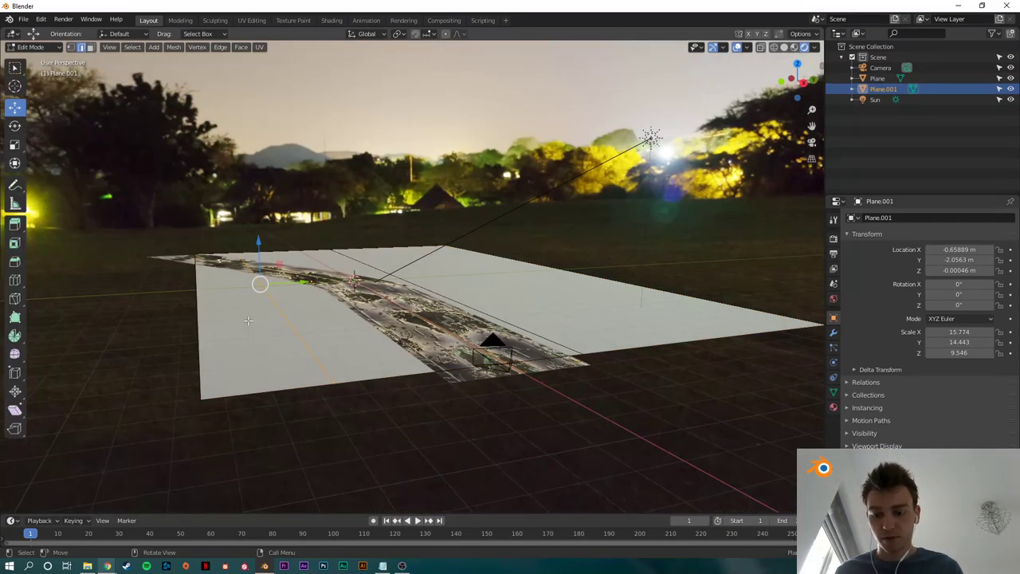
left_click(251, 323)
key("x")
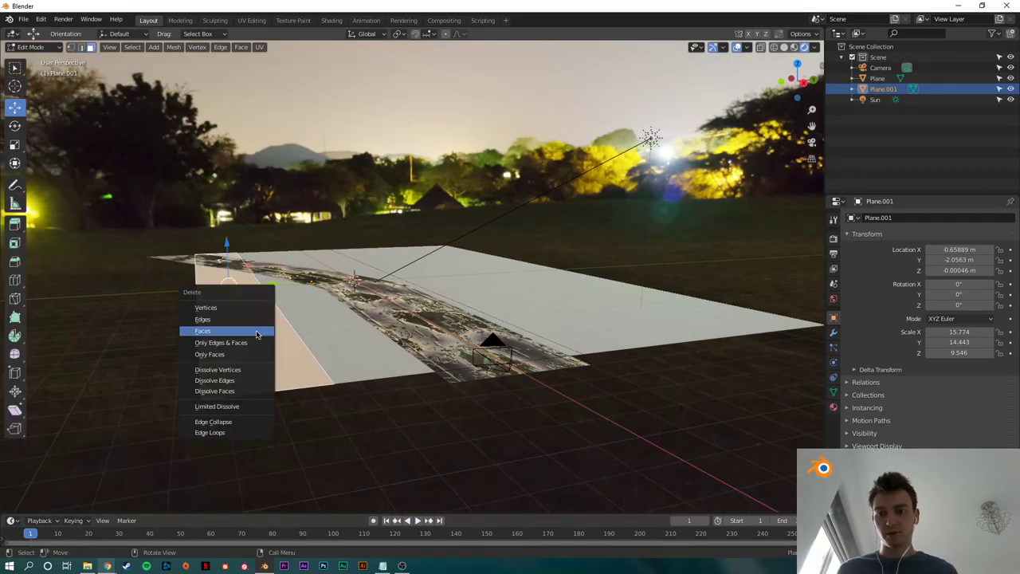
left_click(263, 330)
key("Tab")
Step: Move the ground plane's near edge along the X axis so it lies just outside the bottom of the camera frame
left_click(812, 141)
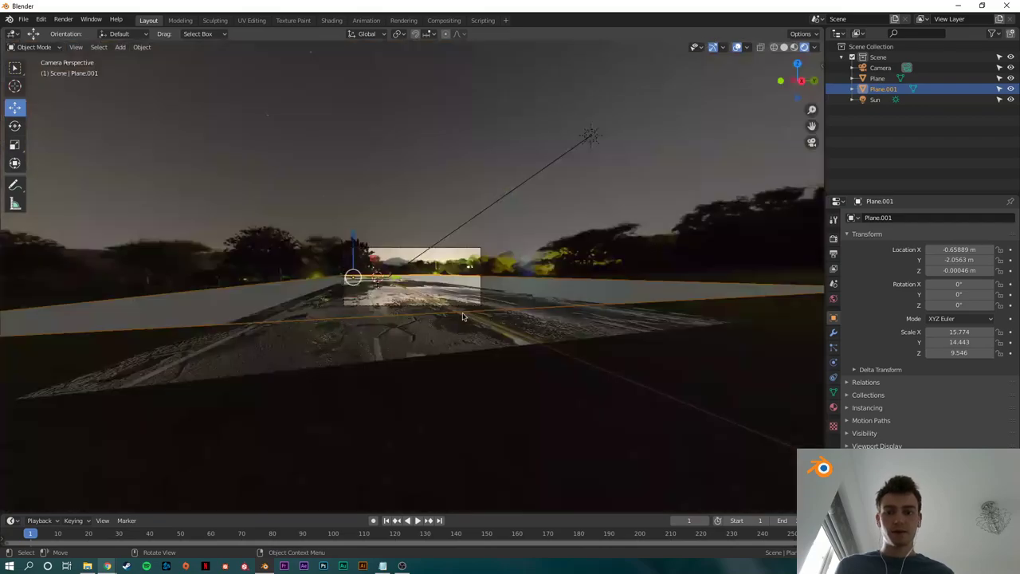
scroll(460, 311, "up", 10)
scroll(470, 316, "down", 5)
key("Tab")
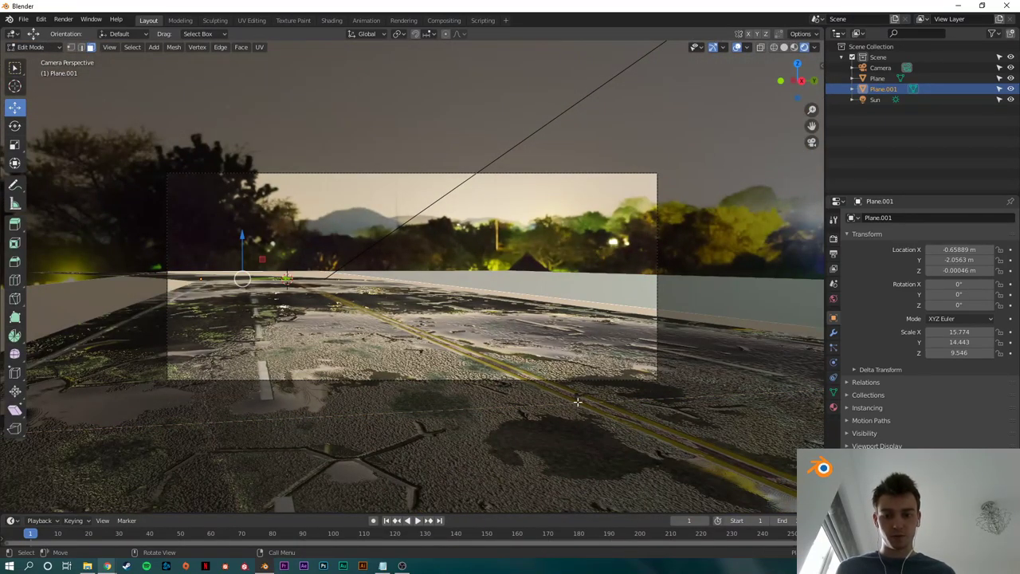
key("2")
left_click(578, 403)
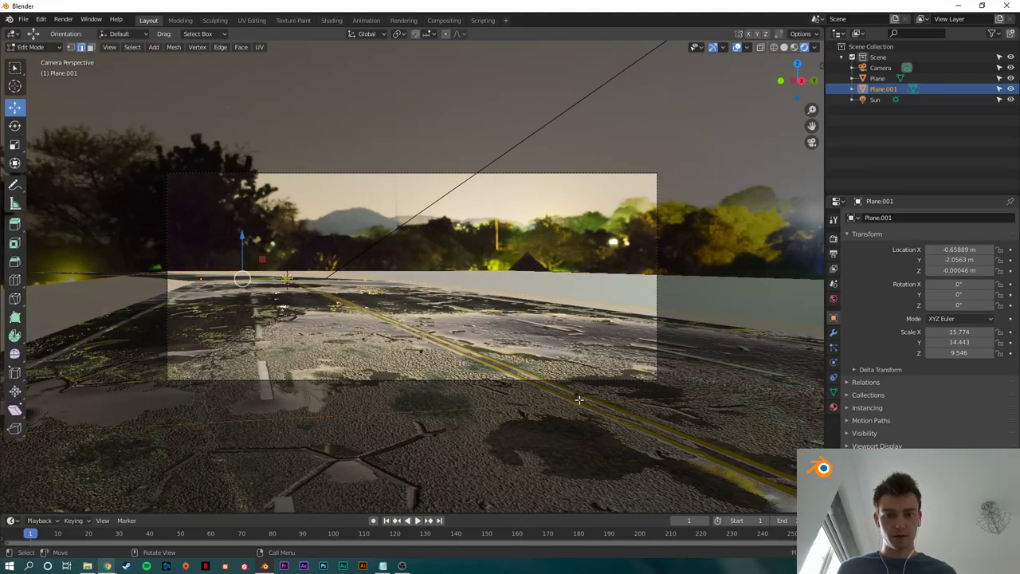
key("g")
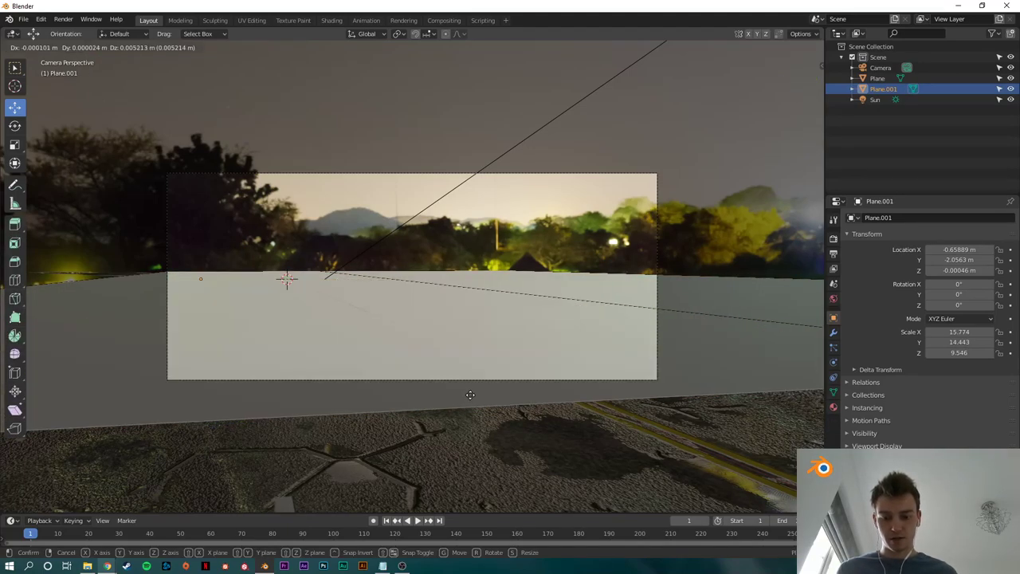
key("x")
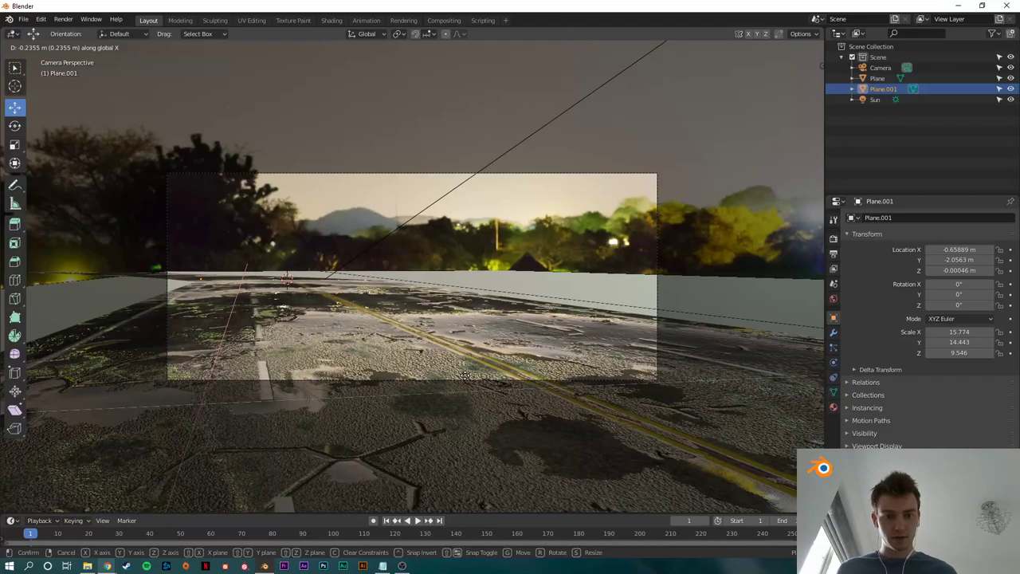
left_click(520, 368)
key("Tab")
left_click(620, 234)
Step: Add a crosswise loop cut to the ground plane and slide it to where the area beside the road leaves the camera frame
middle_click_drag(620, 234, 623, 336)
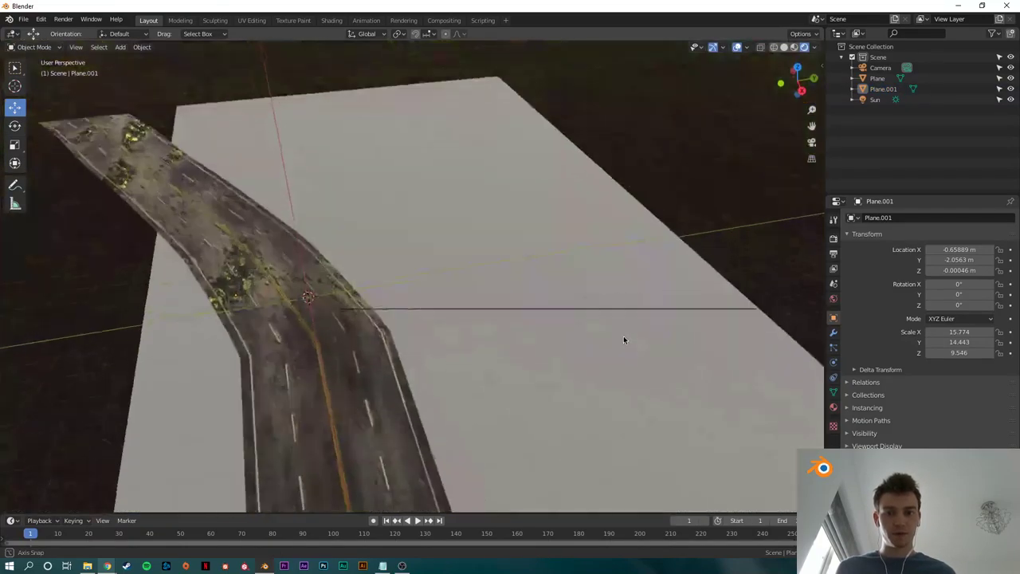
scroll(617, 330, "down", 4)
scroll(706, 194, "up", 3)
left_click(811, 143)
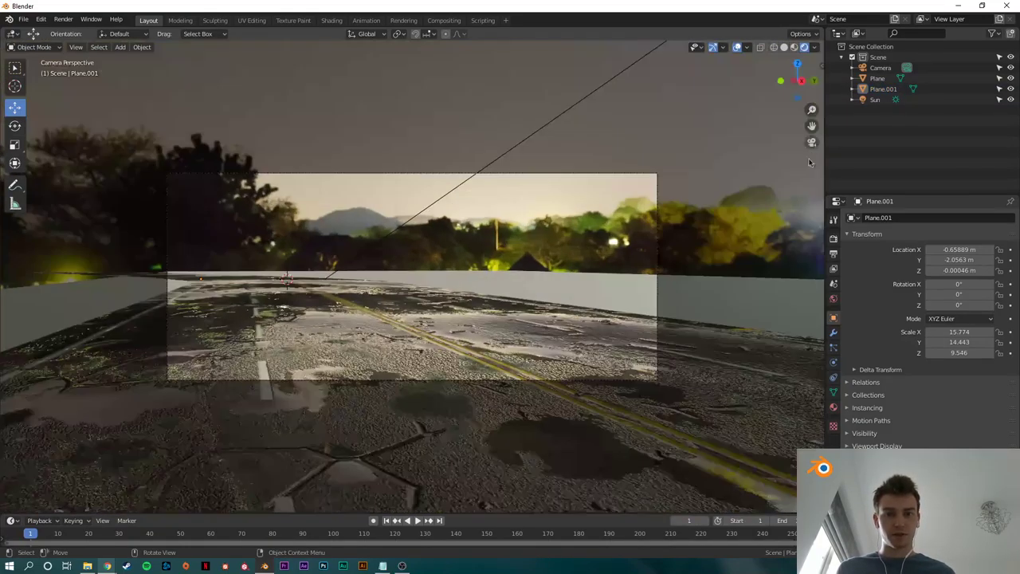
left_click(733, 306)
middle_click_drag(722, 311, 701, 306)
scroll(701, 305, "down", 4)
key("Tab")
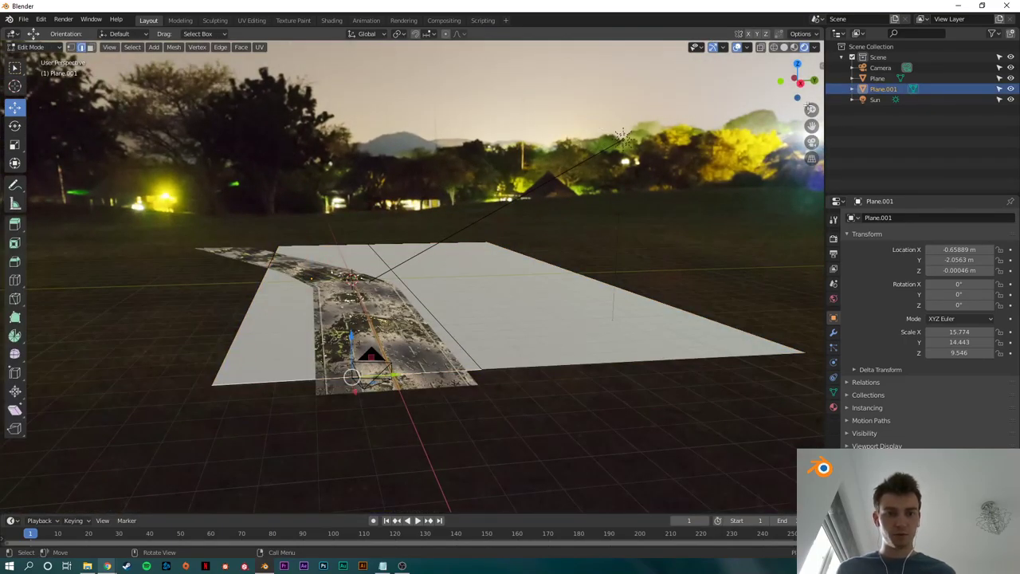
left_click(811, 143)
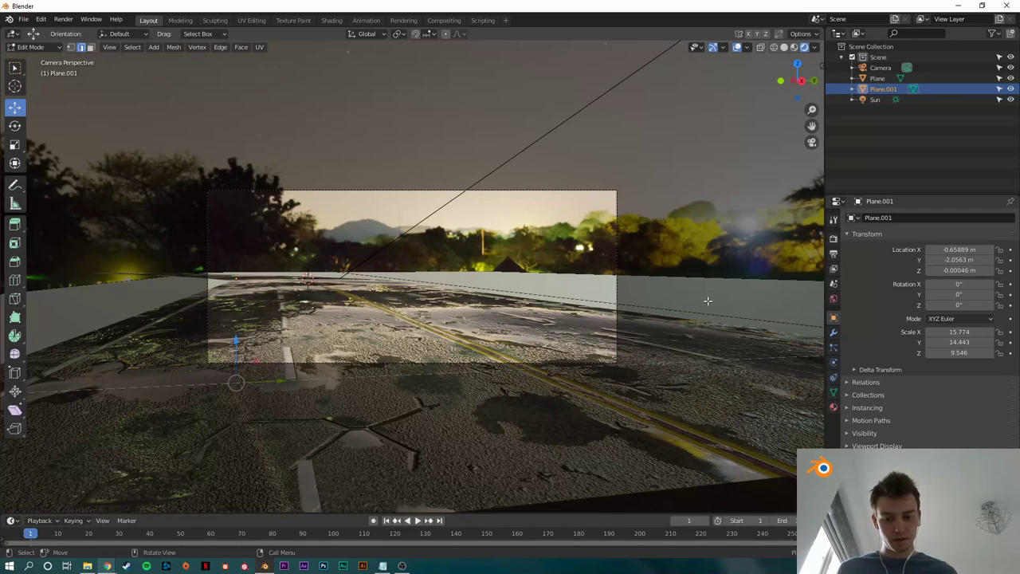
key("ctrl+r")
left_click(694, 290)
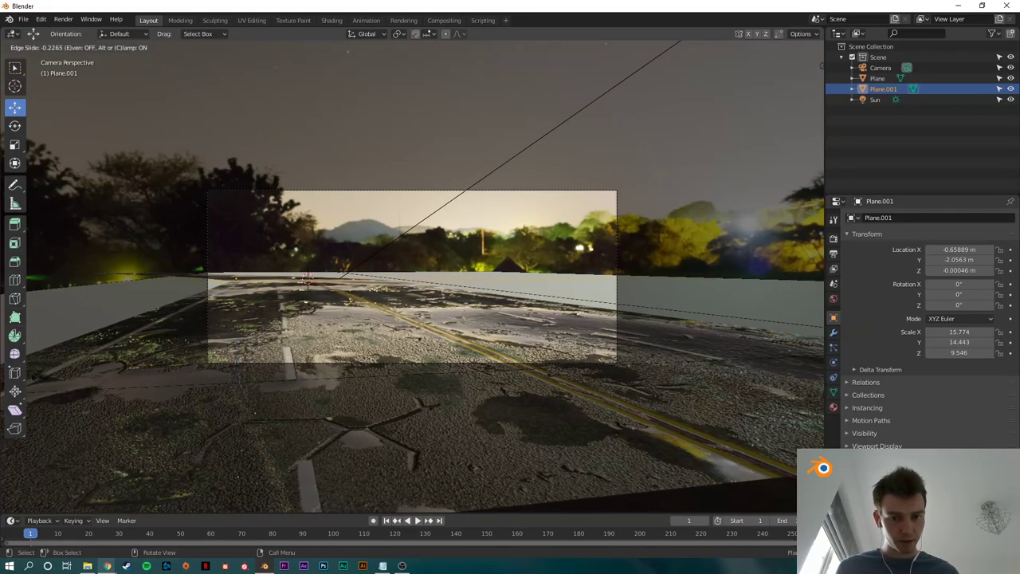
left_click(436, 71)
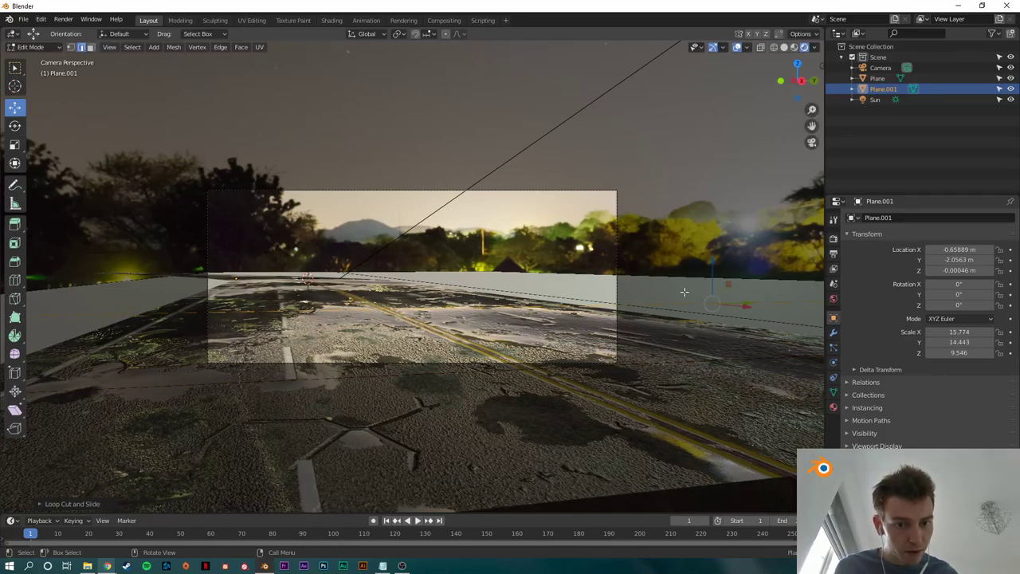
Step: Delete the ground plane's near face to the right of the road, outside the camera frame, and return to Object Mode
left_click(772, 313)
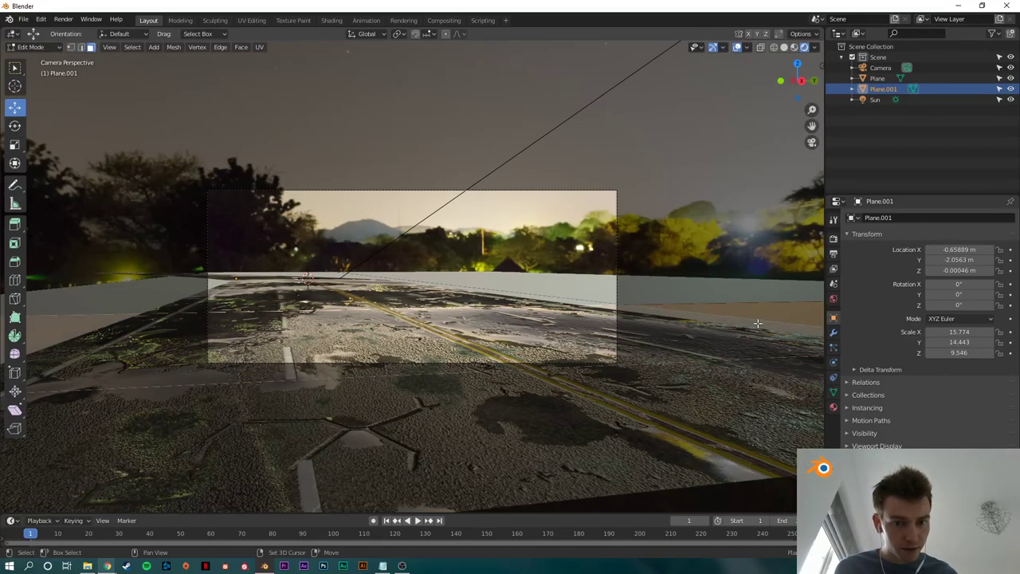
left_click(762, 313)
key("x")
left_click(762, 316)
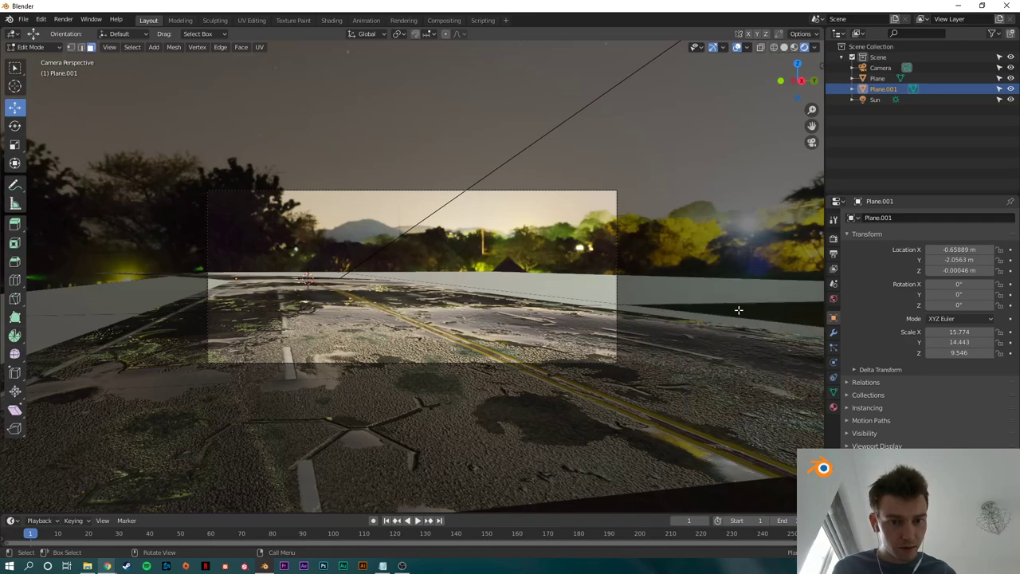
key("Tab")
left_click(665, 188)
Step: Check the trimmed ground plane around the road and select it
middle_click_drag(664, 188, 577, 232)
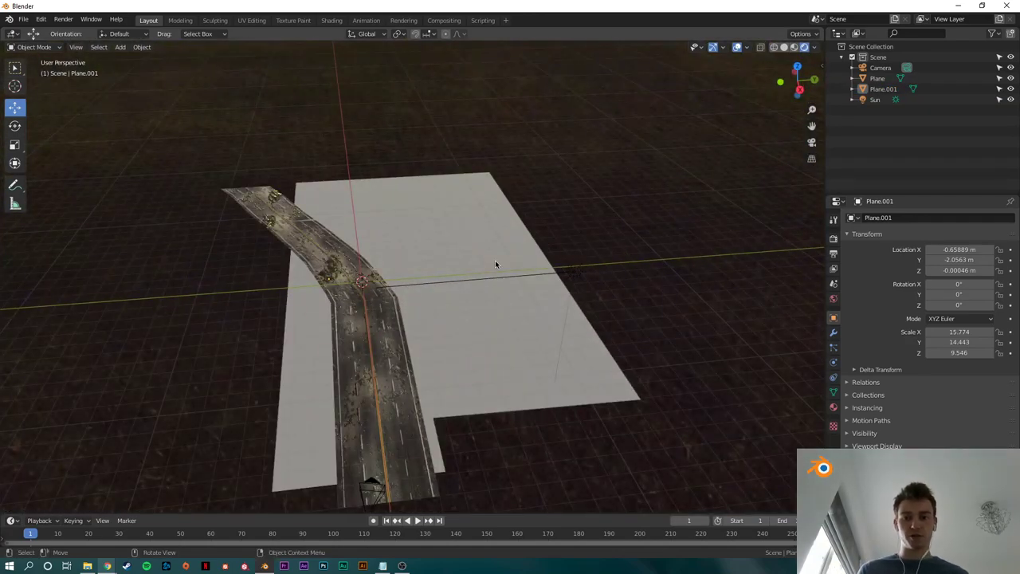
scroll(465, 261, "up", 4)
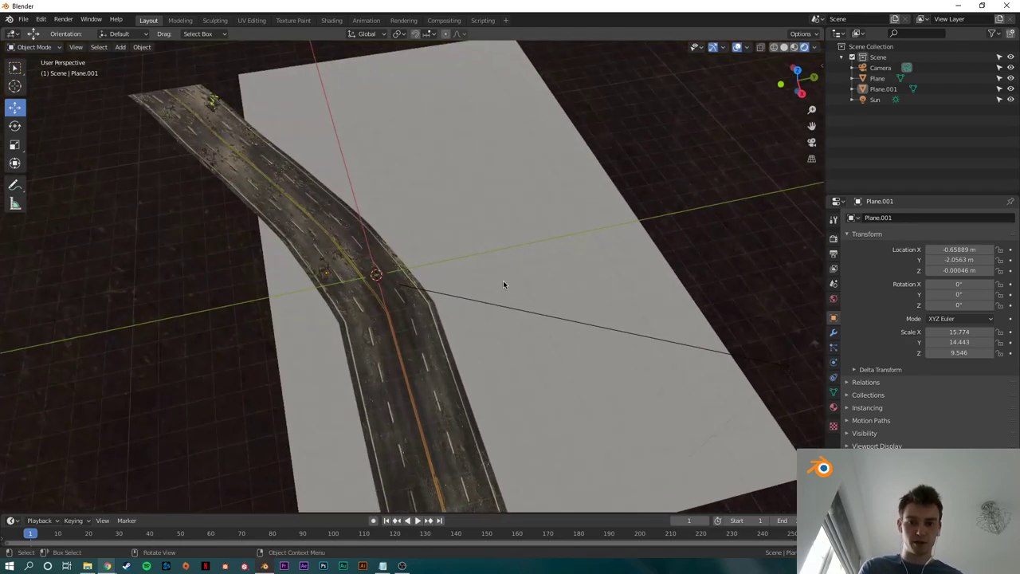
middle_click_drag(503, 285, 514, 266)
middle_click_drag(501, 305, 385, 193)
left_click(476, 255)
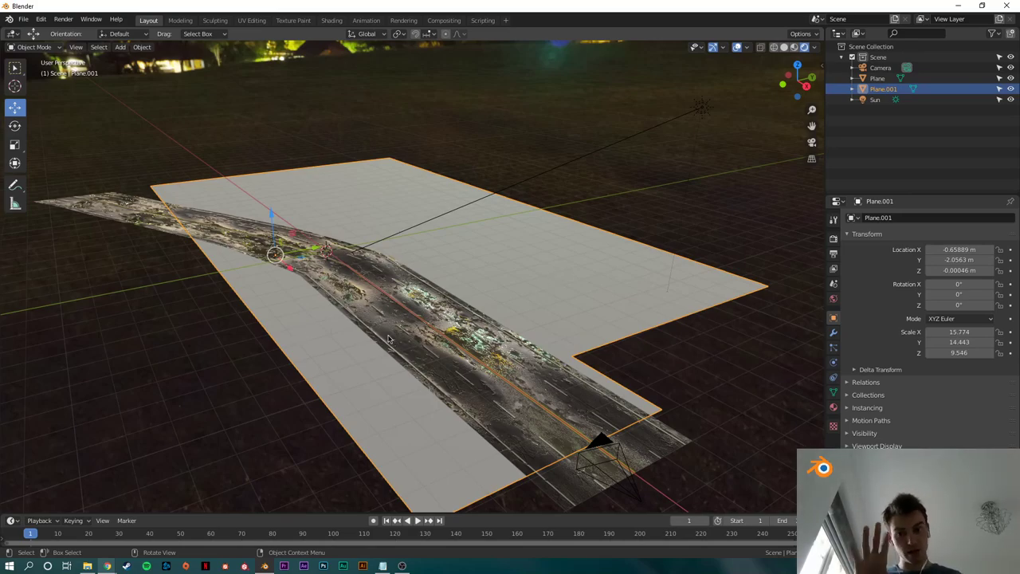
Step: Check the stream dashboard and live chat in YouTube Studio and return to Blender
mouse_move(108, 565)
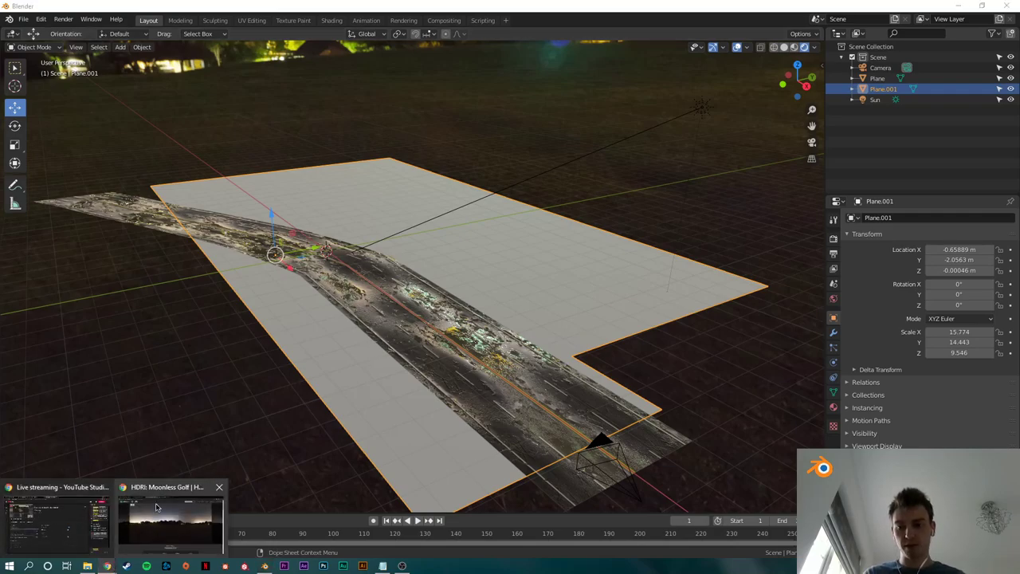
left_click(56, 514)
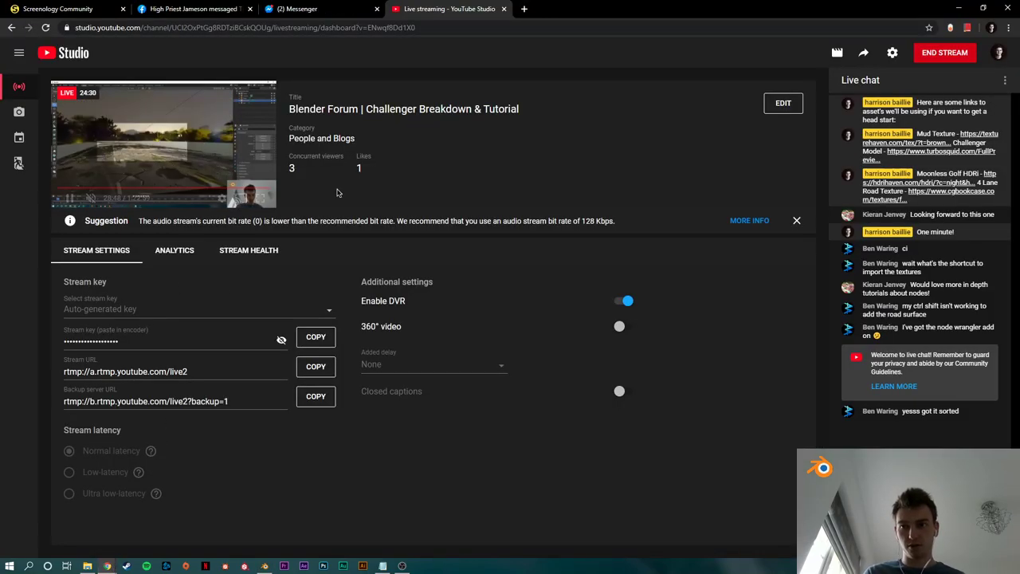
key("alt+Tab")
Step: Switch to Chrome and review the All Maps download of the brown_mud_leaves_01 texture on Texture Haven
mouse_move(108, 566)
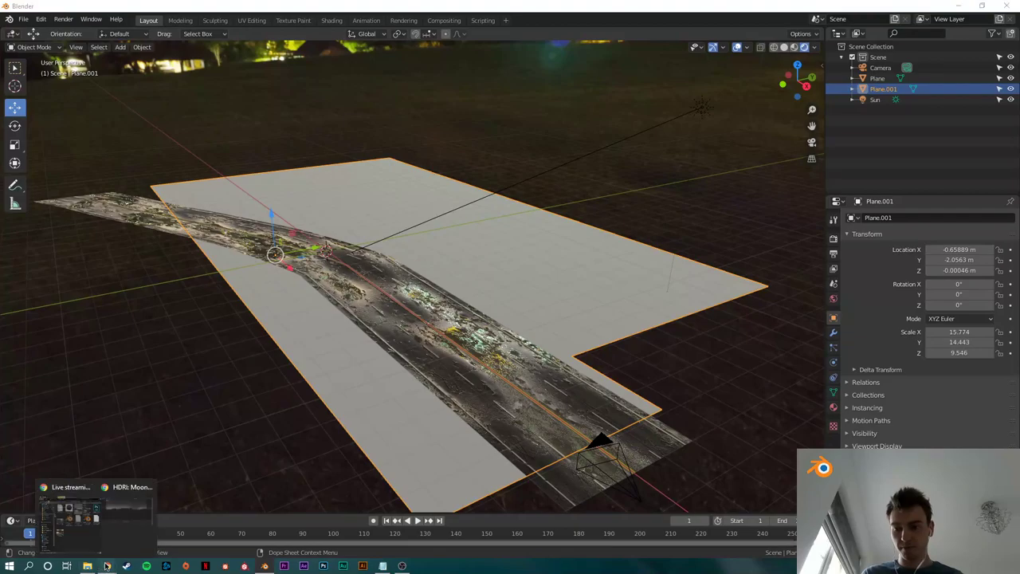
left_click(176, 520)
left_click(291, 165)
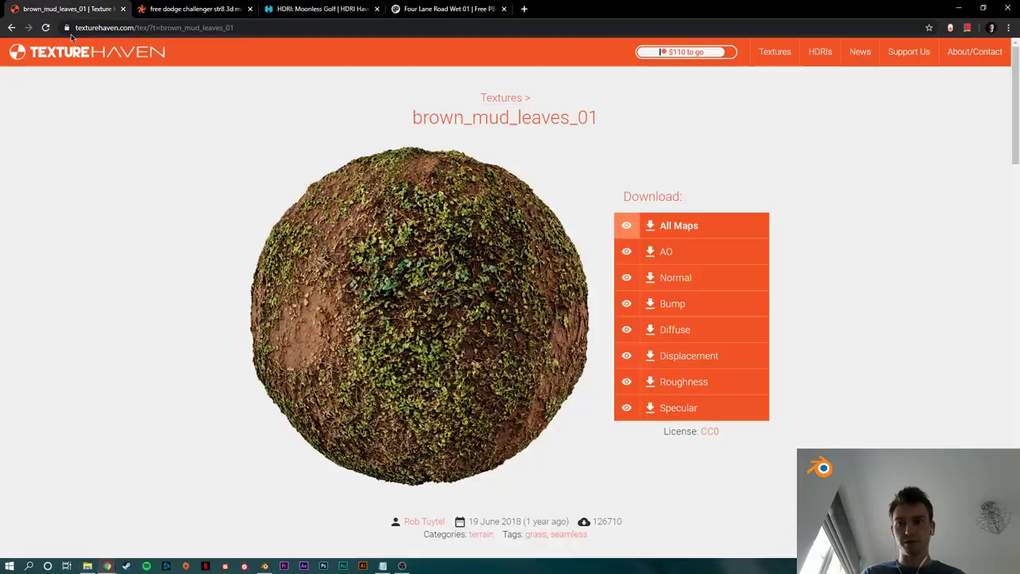
left_click(47, 11)
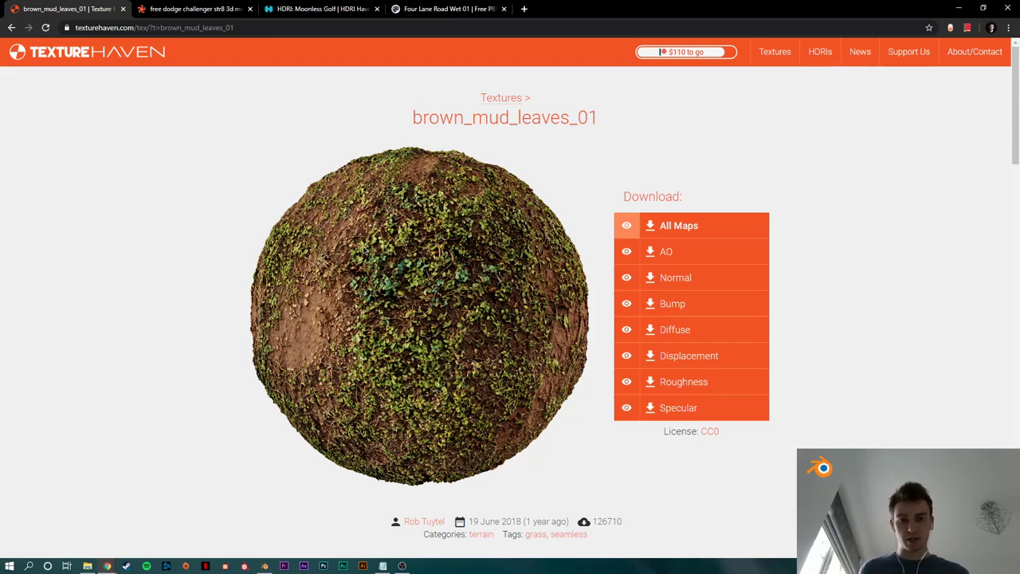
left_click(706, 228)
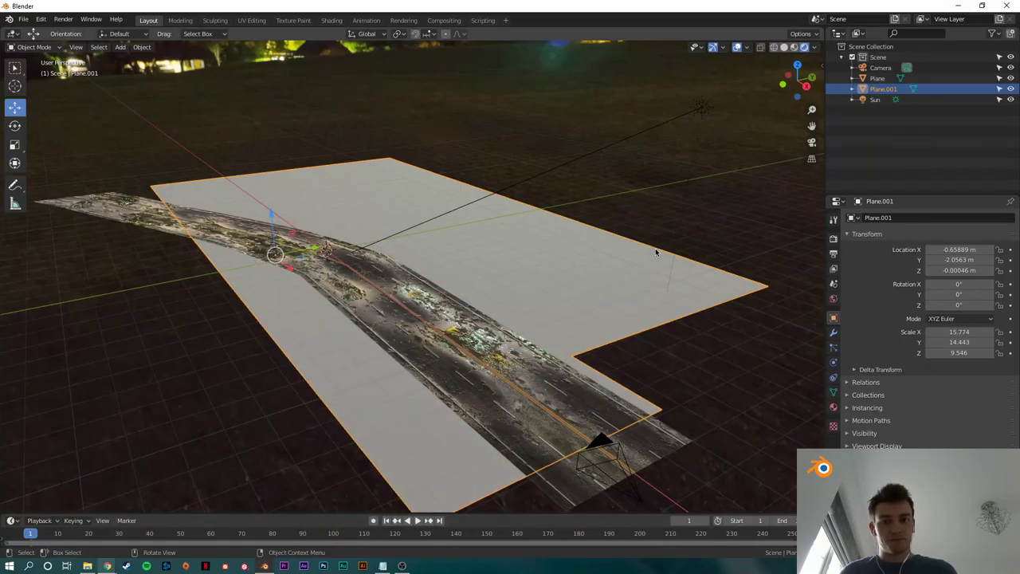
Step: Create a new material on the ground plane and show its nodes in the Shading workspace with an enlarged node editor
left_click(833, 406)
left_click(899, 264)
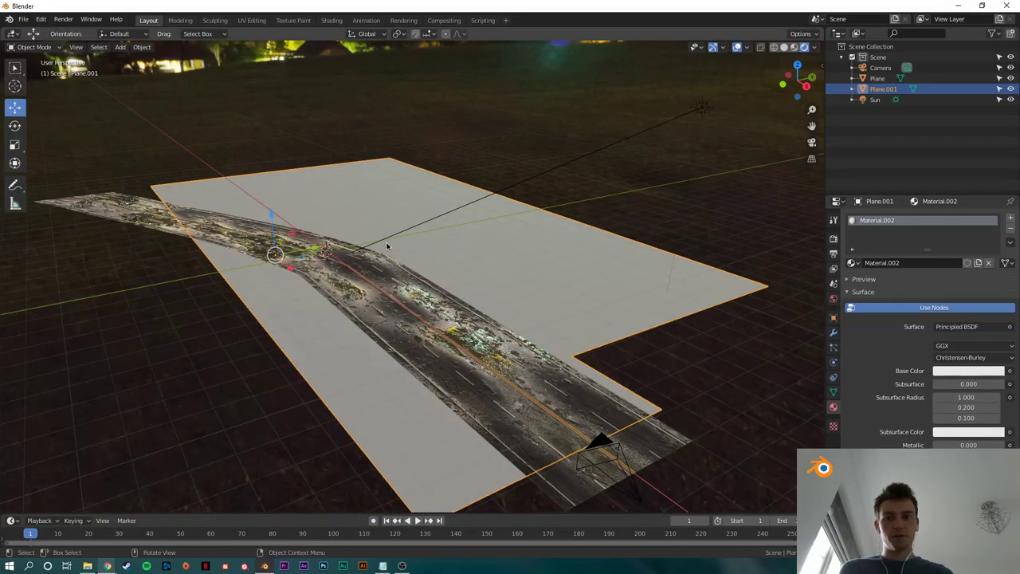
left_click(331, 21)
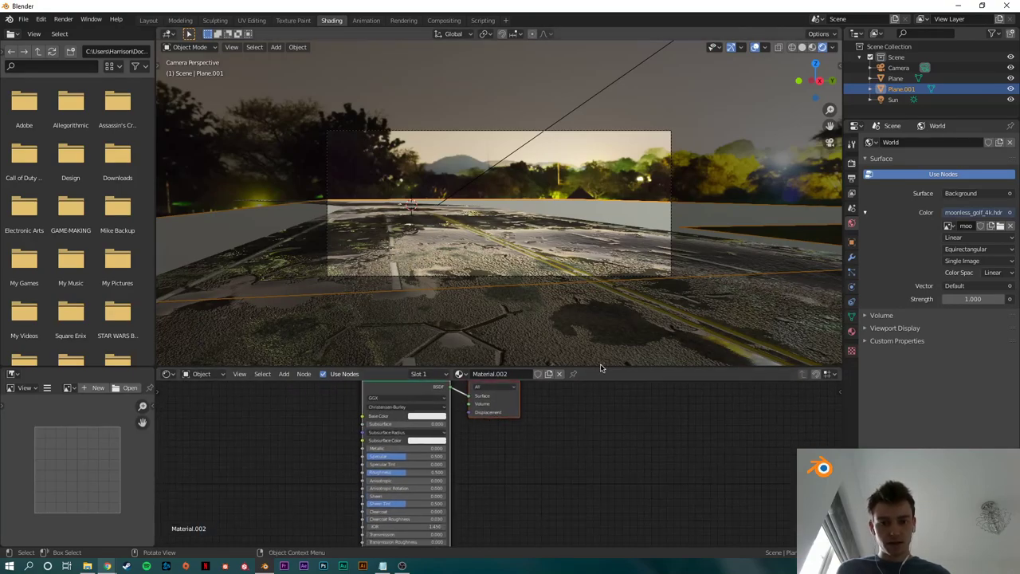
left_click_drag(604, 371, 607, 218)
middle_click_drag(523, 368, 565, 363)
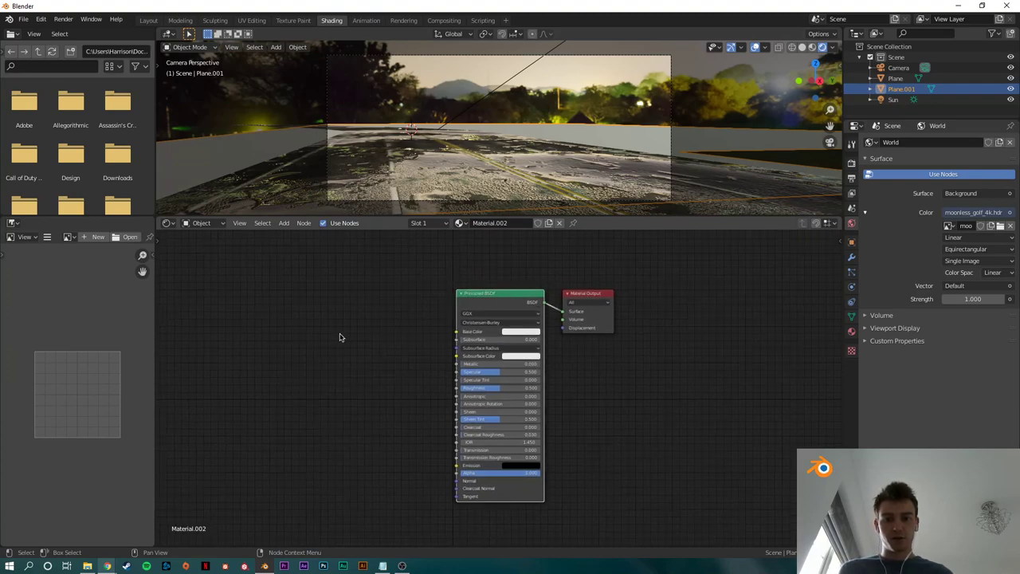
Step: Run Principled Texture Setup with all seven brown_mud_leaves_01 2k image maps from the brown_mud_leaves folder
key("ctrl+shift")
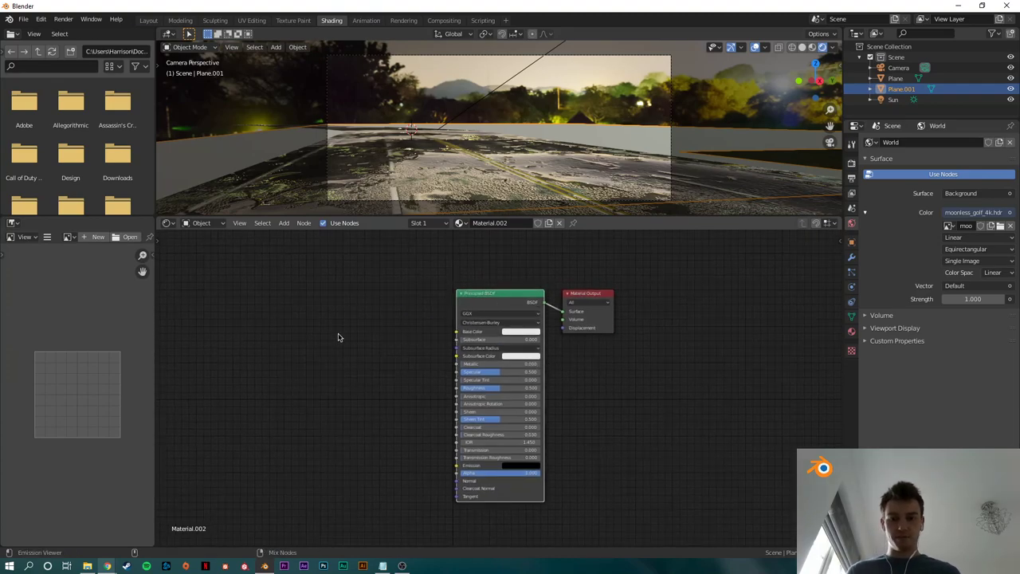
key("ctrl+shift+t")
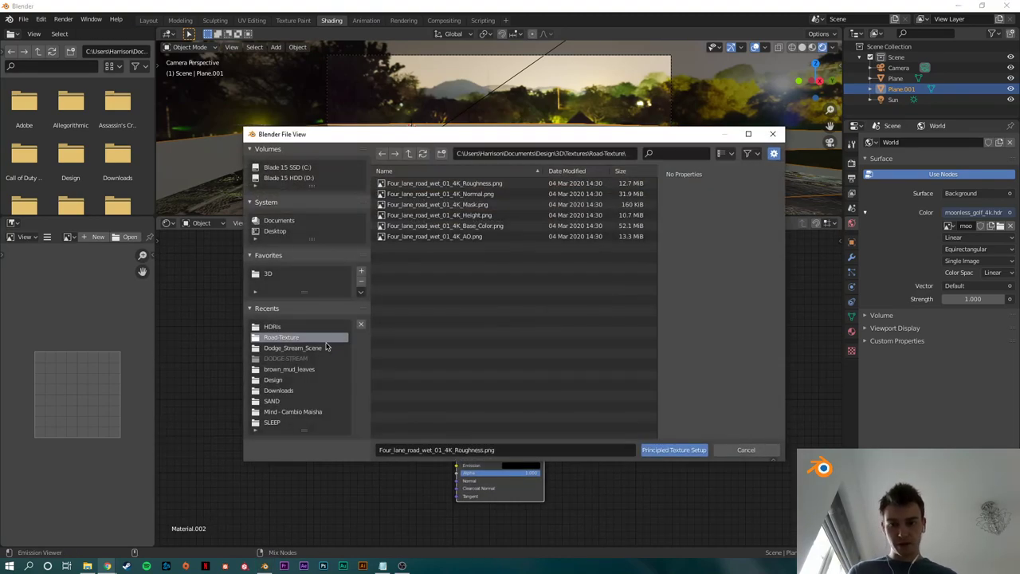
left_click(407, 156)
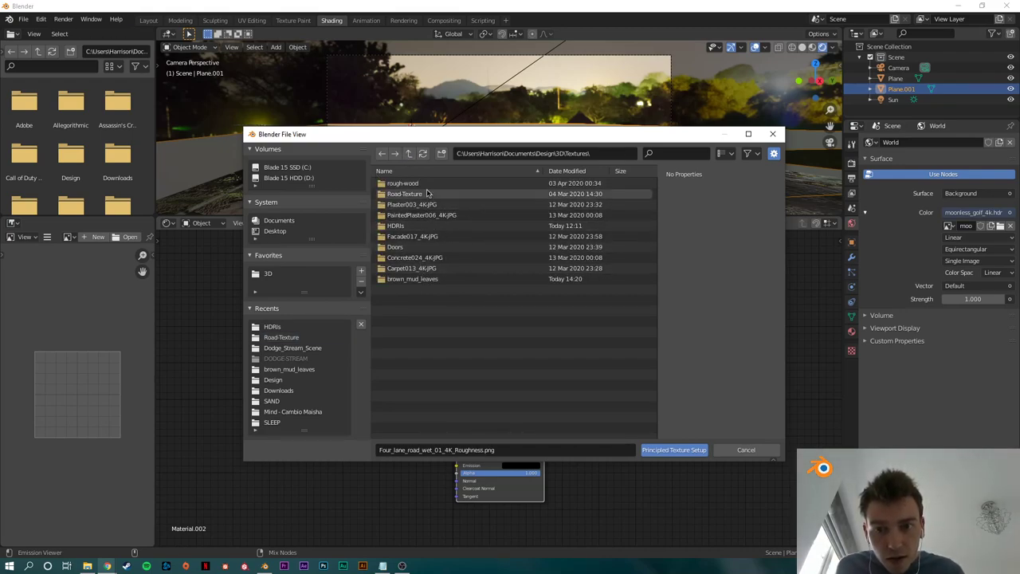
left_click(434, 278)
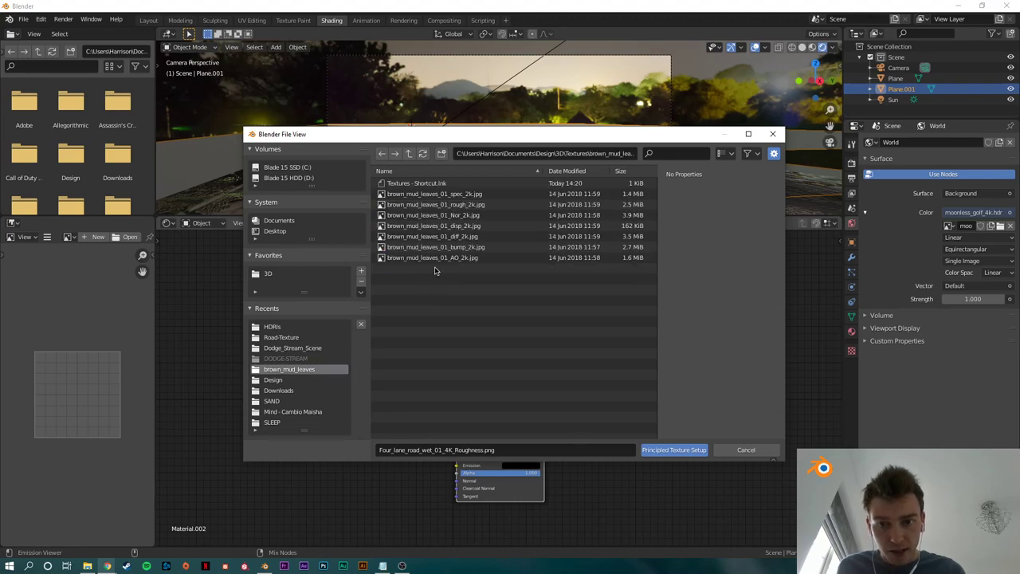
left_click(459, 195)
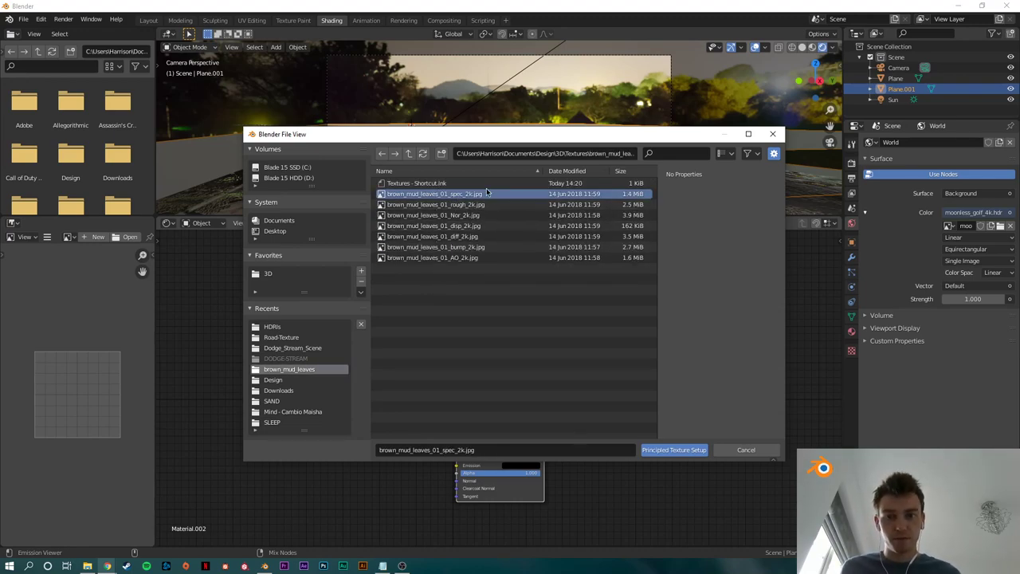
left_click(483, 259, "shift")
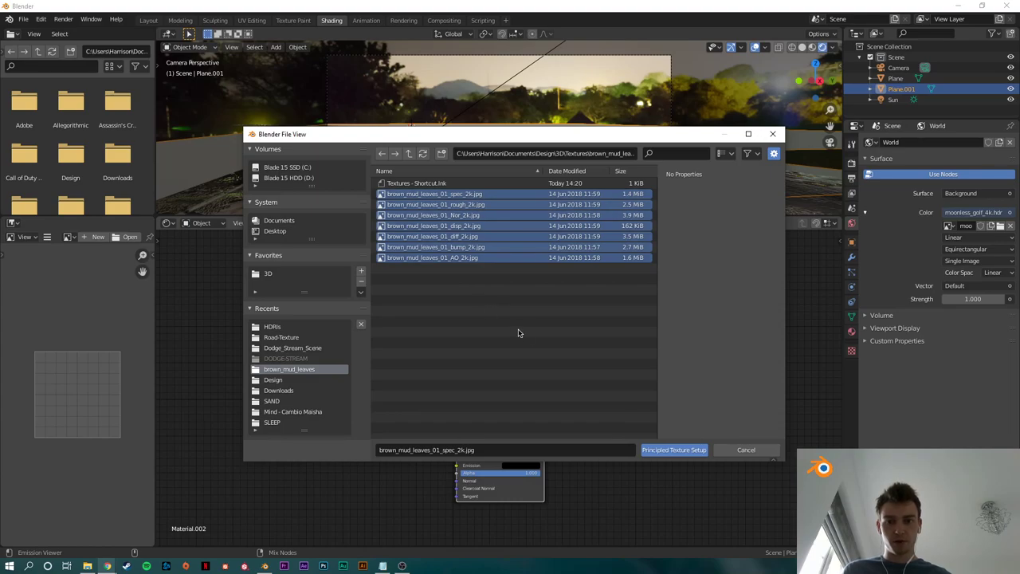
left_click(676, 451)
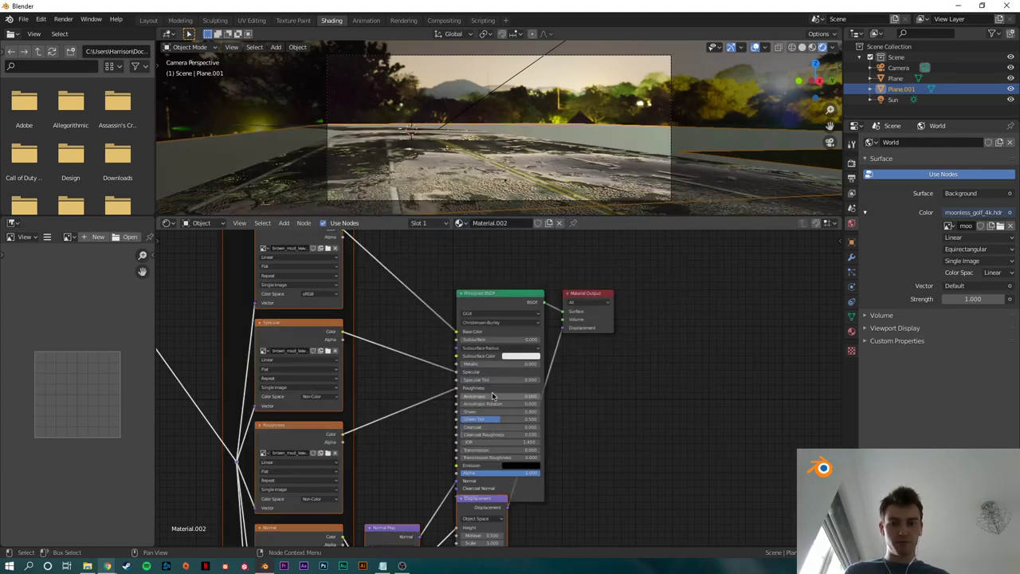
Step: Spread out the Principled BSDF, Displacement and Material Output nodes so the ground material's node tree is easier to read
scroll(492, 397, "down", 1)
left_click_drag(487, 278, 563, 334)
mouse_move(506, 313)
left_mouse_down()
mouse_move(517, 298)
mouse_move(502, 294)
left_mouse_up()
left_click_drag(488, 493, 519, 505)
left_click_drag(588, 311, 619, 315)
key("Home")
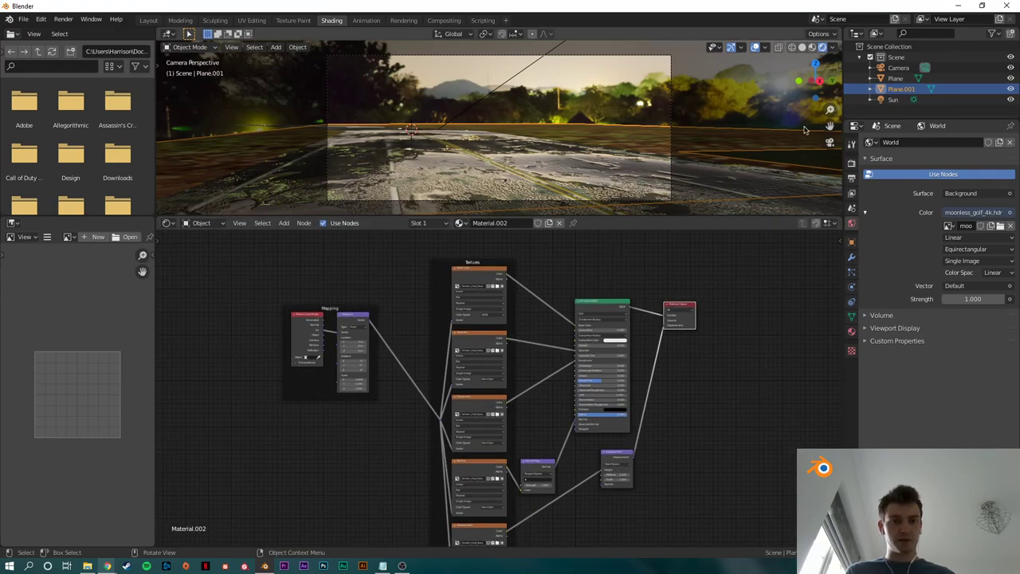
Step: Examine the mud texture's scale on the ground plane from the top view
left_click(815, 63)
scroll(584, 153, "up", 4)
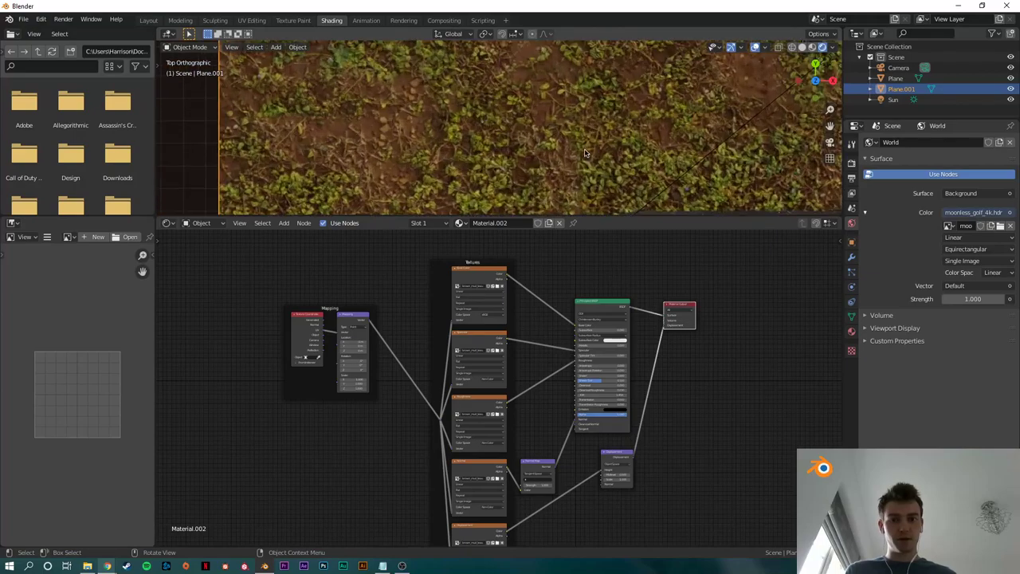
scroll(584, 153, "down", 4)
scroll(574, 152, "up", 5)
scroll(594, 148, "down", 4)
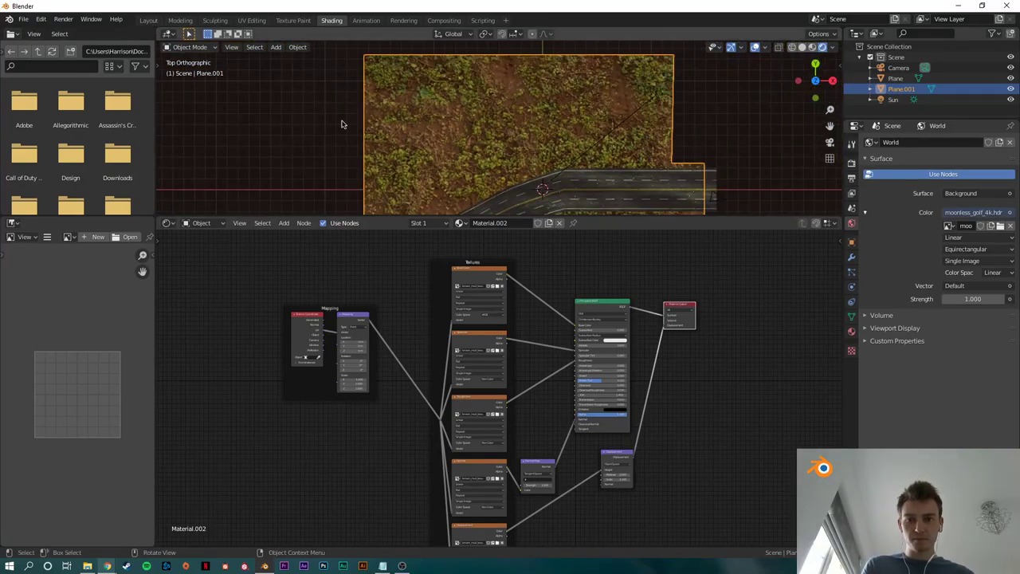
Step: Enlarge the 3D viewport and inspect the size of the mud leaves pattern up close against the road
left_click_drag(635, 218, 600, 391)
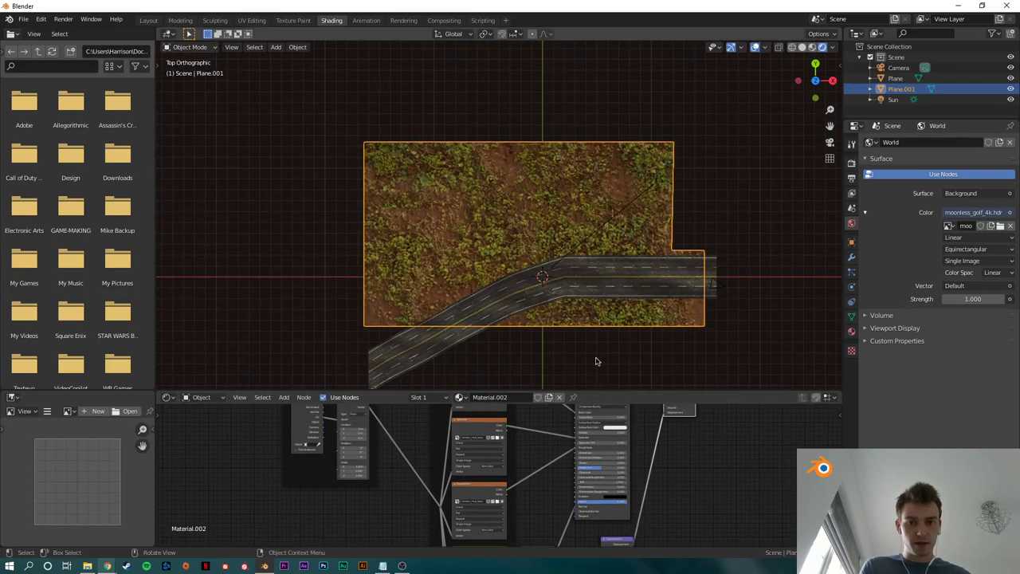
scroll(606, 312, "up", 5)
scroll(534, 274, "up", 1)
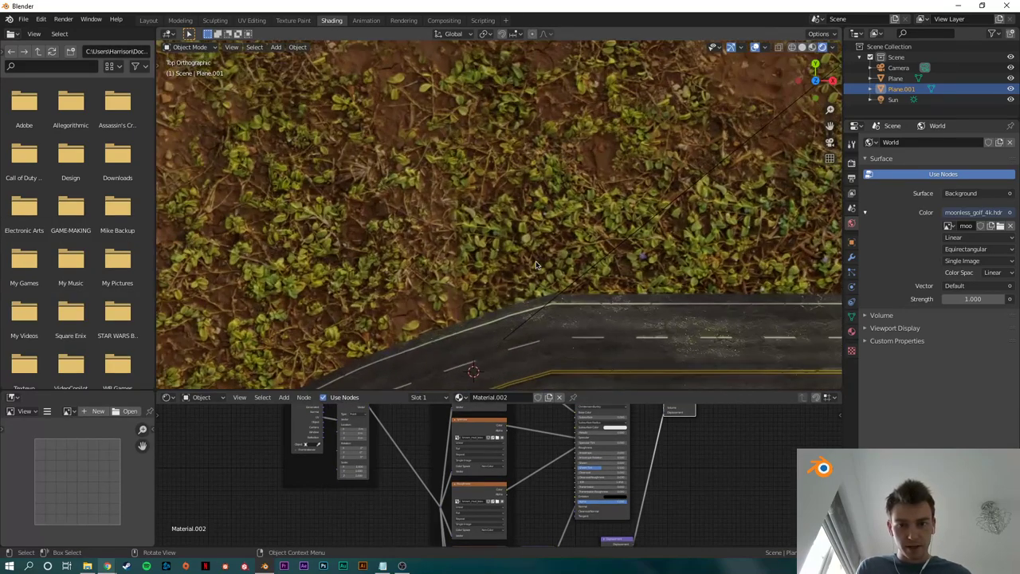
scroll(537, 268, "up", 3)
scroll(539, 265, "down", 3)
scroll(538, 266, "down", 3)
scroll(540, 263, "up", 1)
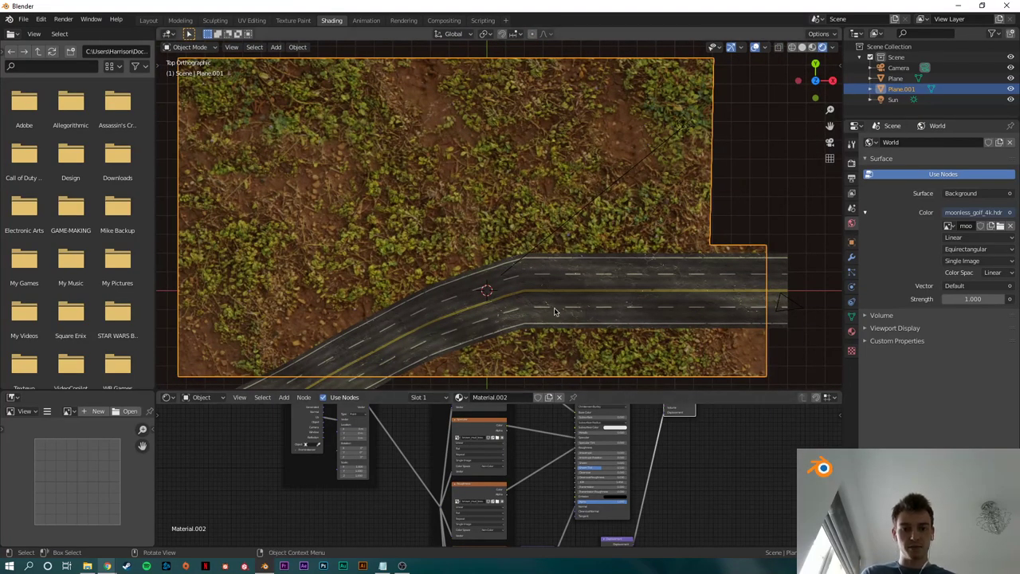
Step: Give the node editor more room around the Mapping node and unwrap all faces of the ground plane
left_click_drag(618, 396, 613, 306)
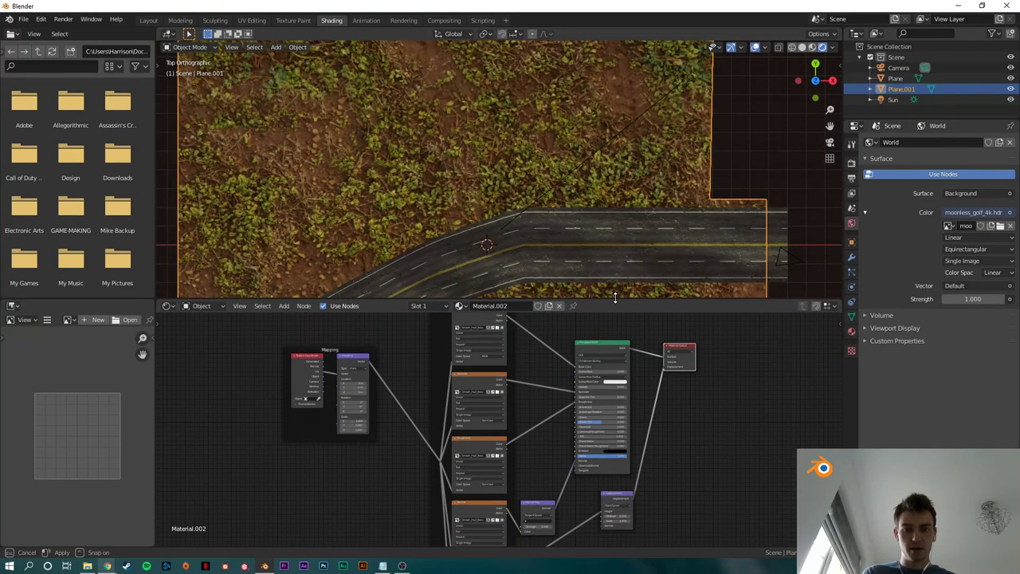
scroll(401, 381, "up", 2)
middle_click_drag(431, 393, 526, 425)
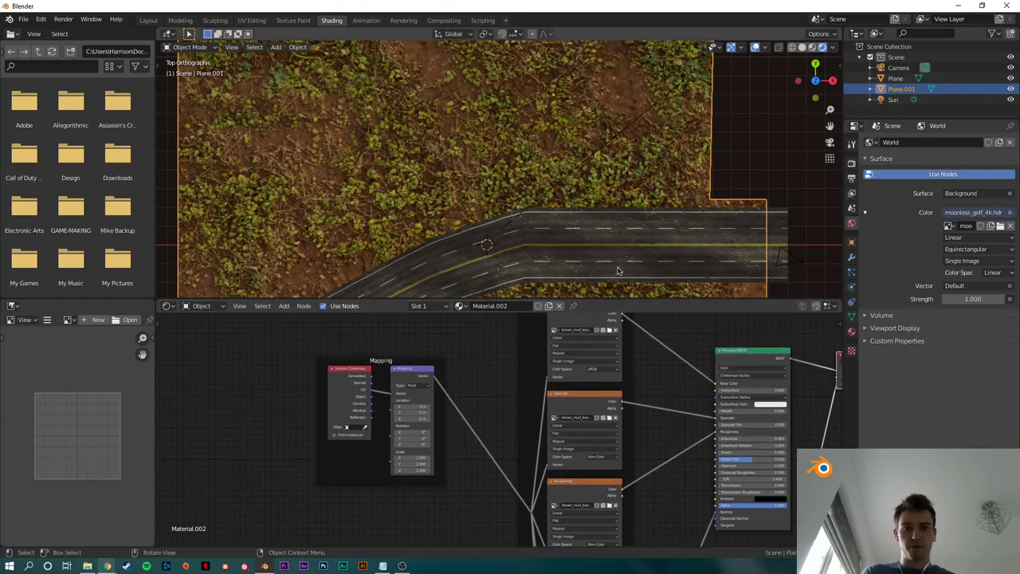
scroll(565, 202, "down", 3)
scroll(565, 201, "up", 1)
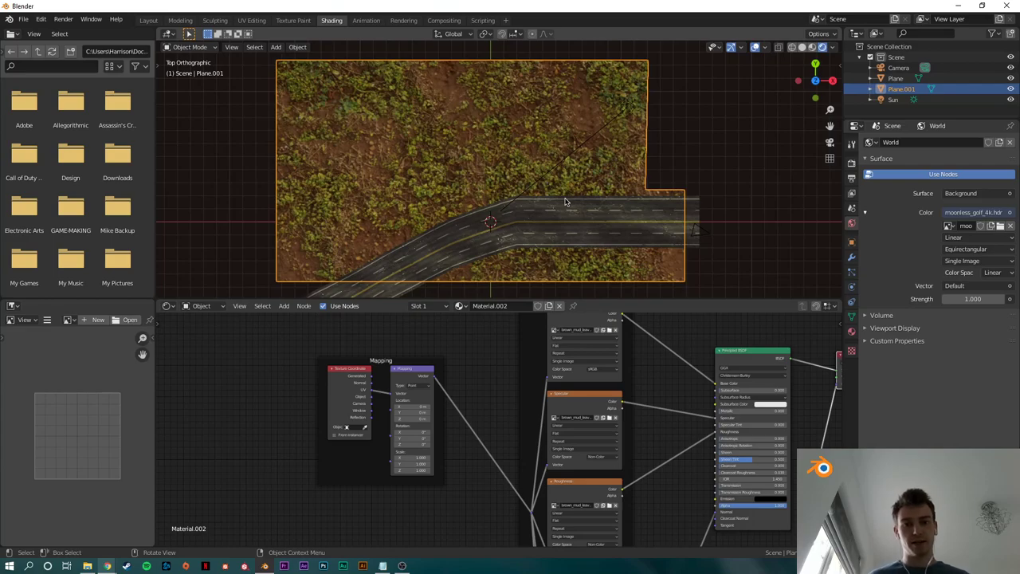
key("Tab")
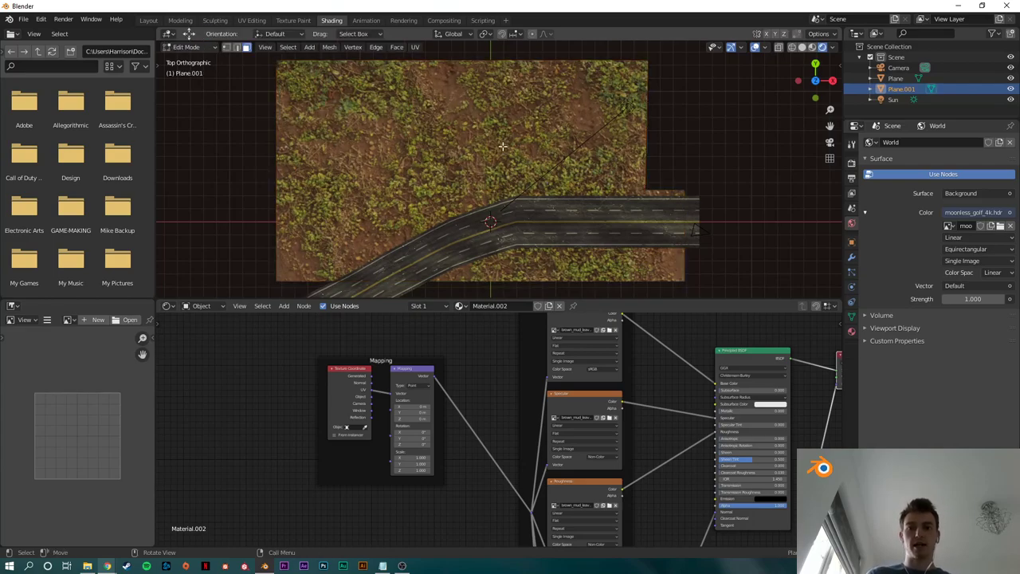
key("a")
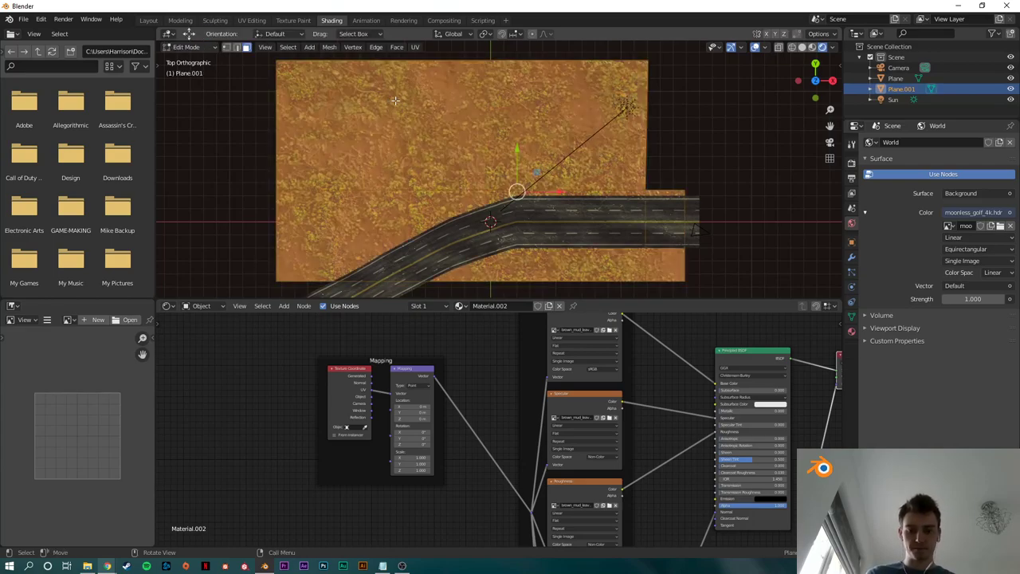
key("u")
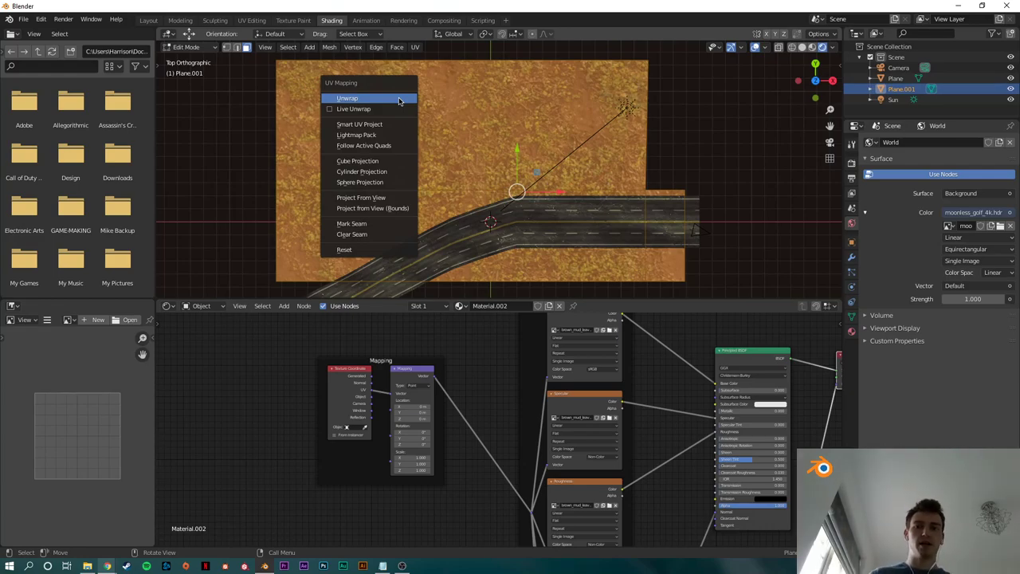
left_click(400, 98)
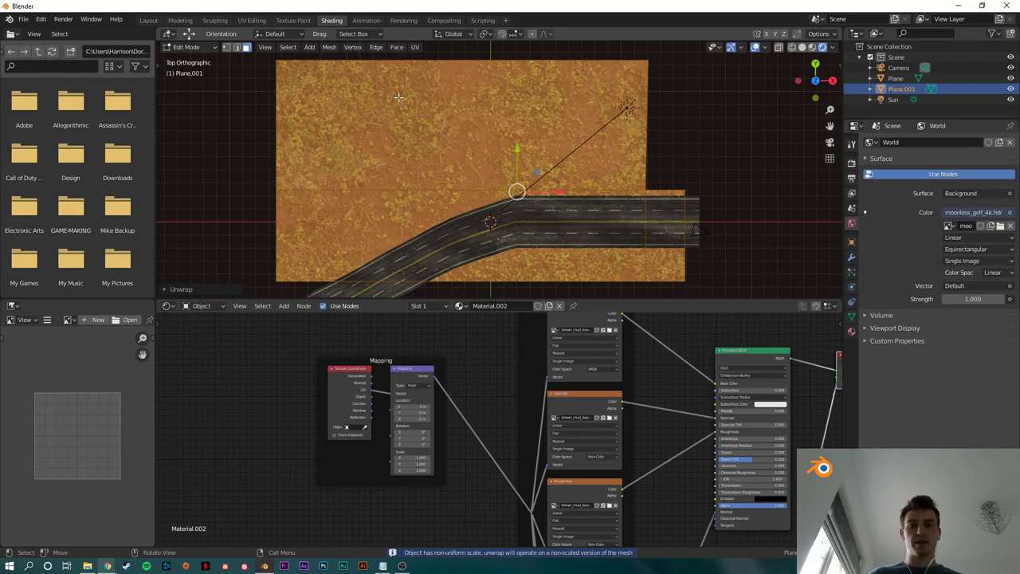
Step: Try Mapping node scales of 4.6 on X, and of 2.4 on X with 2 on Y, and undo the changes
scroll(439, 229, "up", 3)
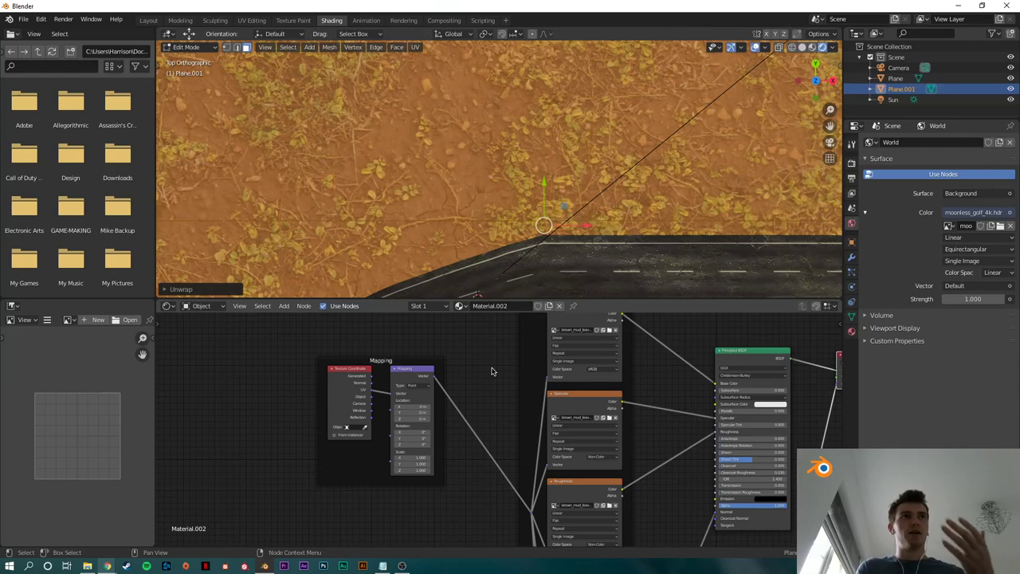
scroll(455, 392, "up", 4)
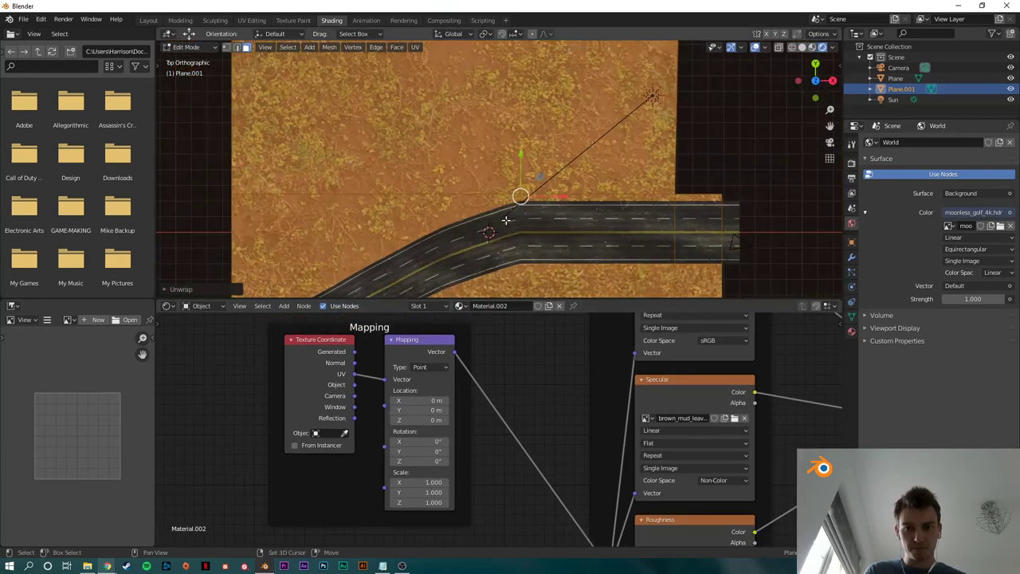
left_click_drag(427, 482, 470, 482)
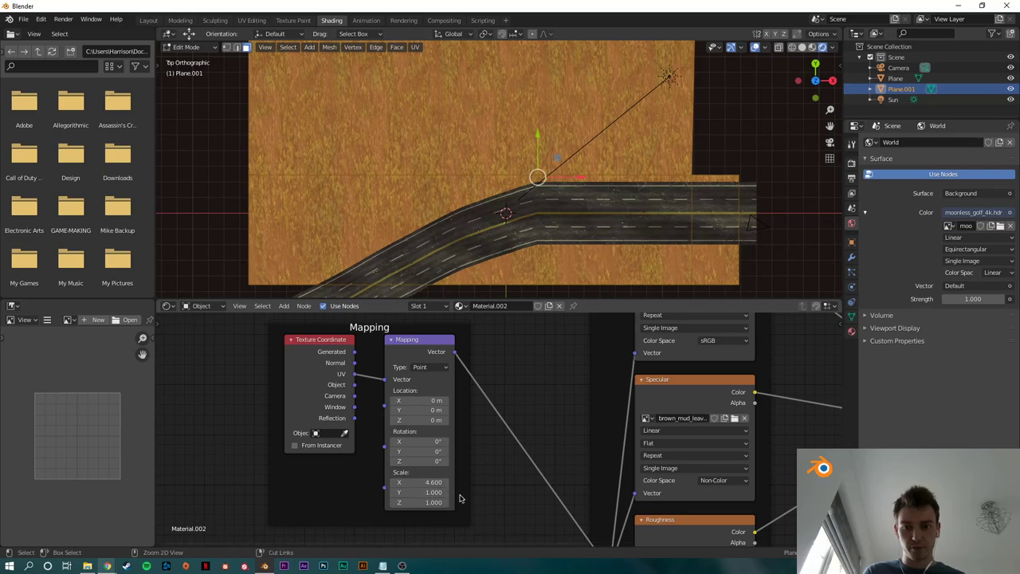
key("ctrl+z")
key("ctrl+z")
mouse_move(430, 482)
left_mouse_down()
mouse_move(449, 482)
mouse_move(446, 492)
left_mouse_up()
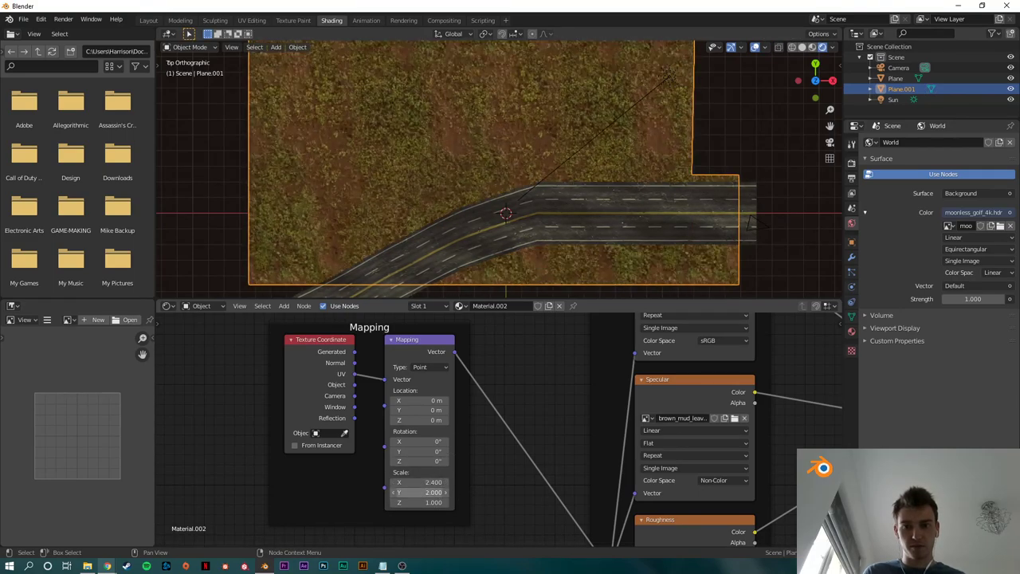
key("ctrl+z")
key("ctrl+z")
Step: Set the ground texture's Mapping scale to 2 on both X and Y
left_click(437, 482)
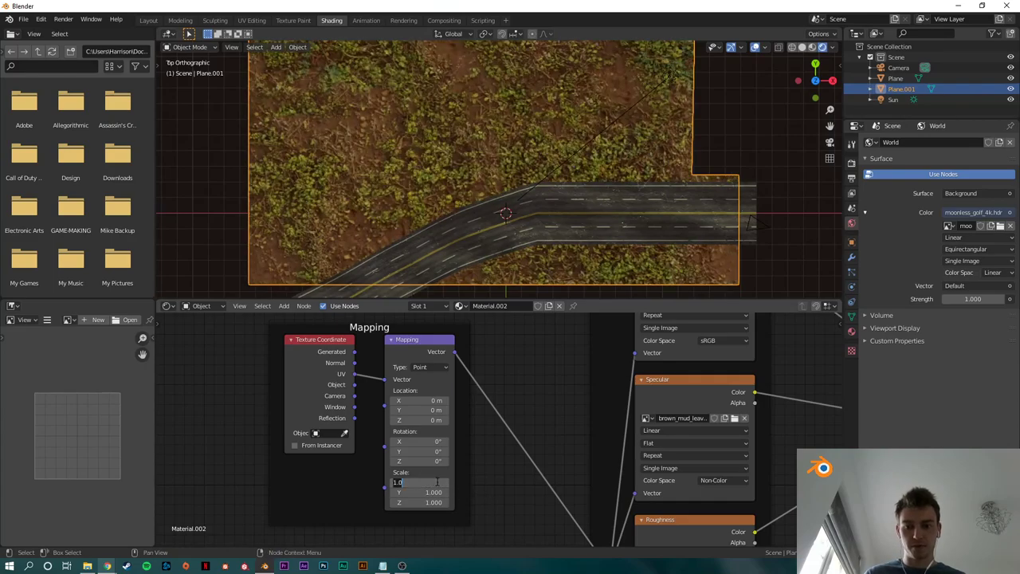
type("2")
key("Tab")
type("2")
key("Return")
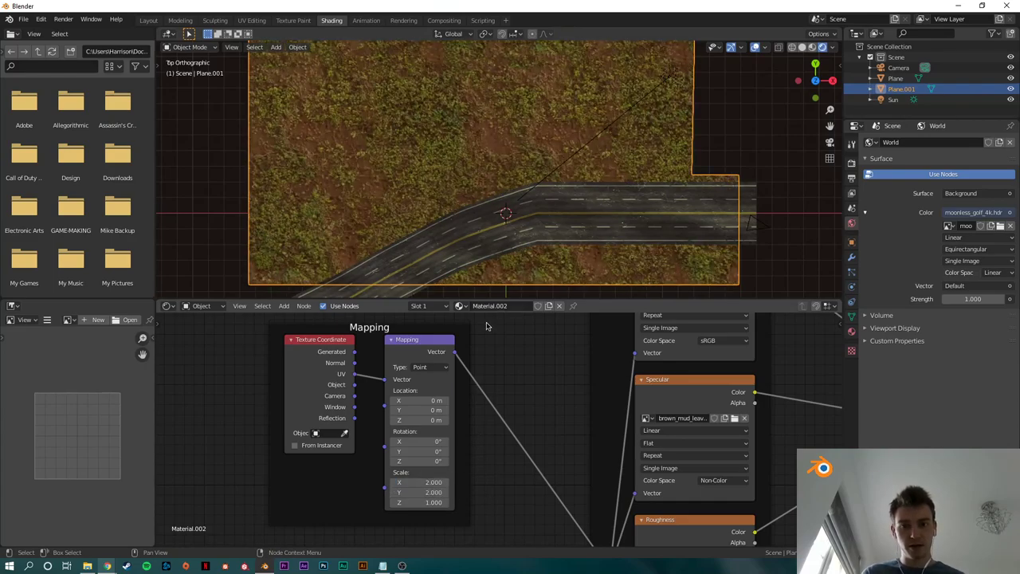
Step: Set the Mapping scale to 3 on X and Y and inspect the ground beside the road in perspective
double_click(434, 481)
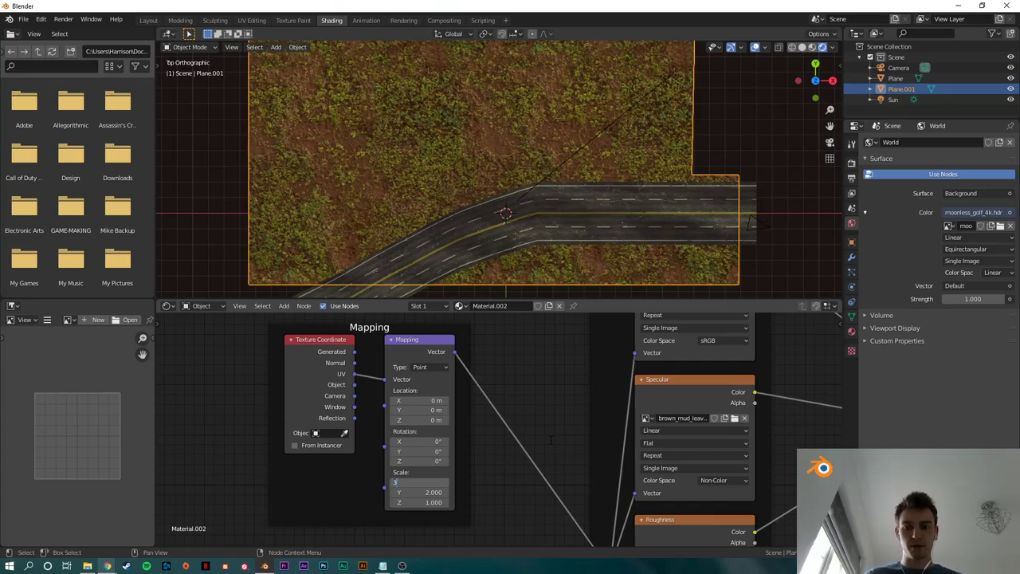
type("3")
key("Tab")
type("3")
key("Return")
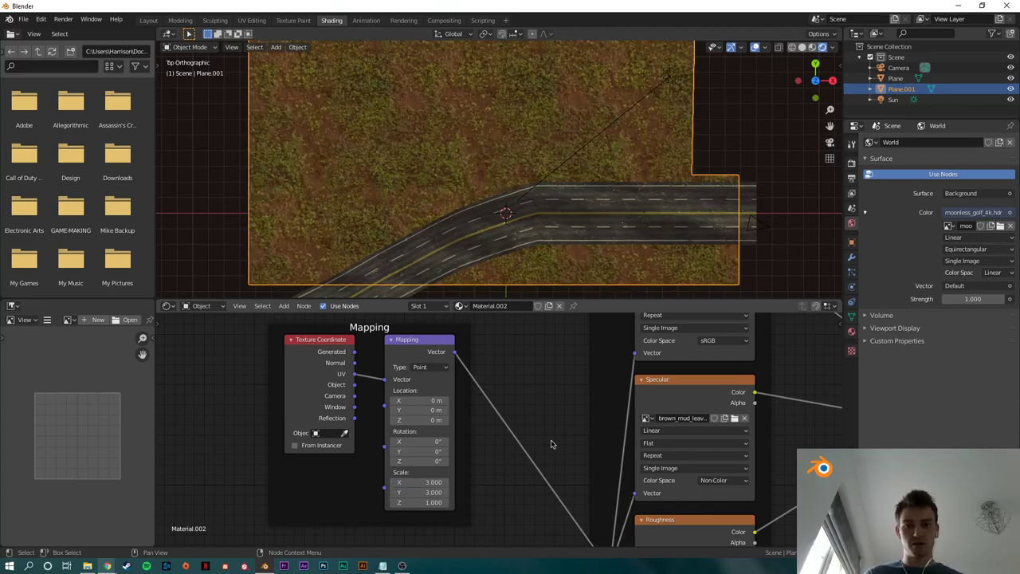
scroll(648, 227, "up", 2)
middle_click_drag(648, 227, 568, 165)
scroll(568, 165, "up", 6)
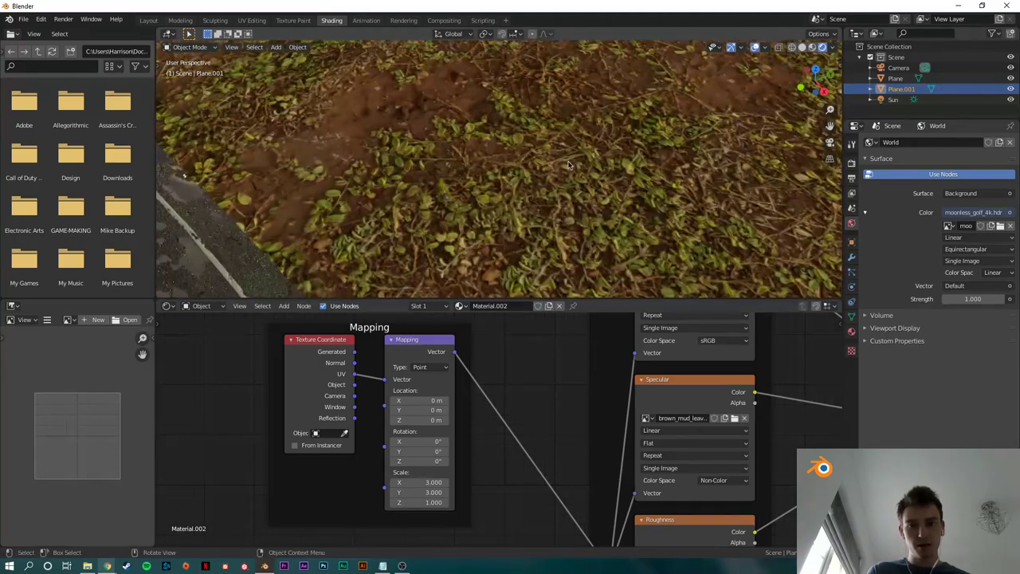
scroll(546, 171, "down", 2)
Step: Set the ground texture's Mapping scale to 6 on both X and Y
left_click(423, 481)
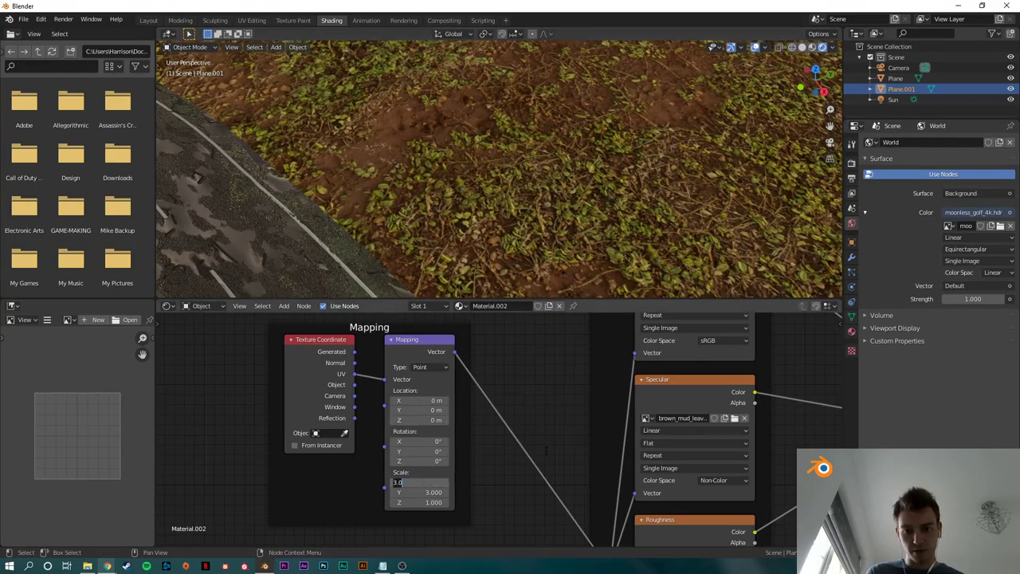
type("6")
key("Tab")
type("6")
key("Tab")
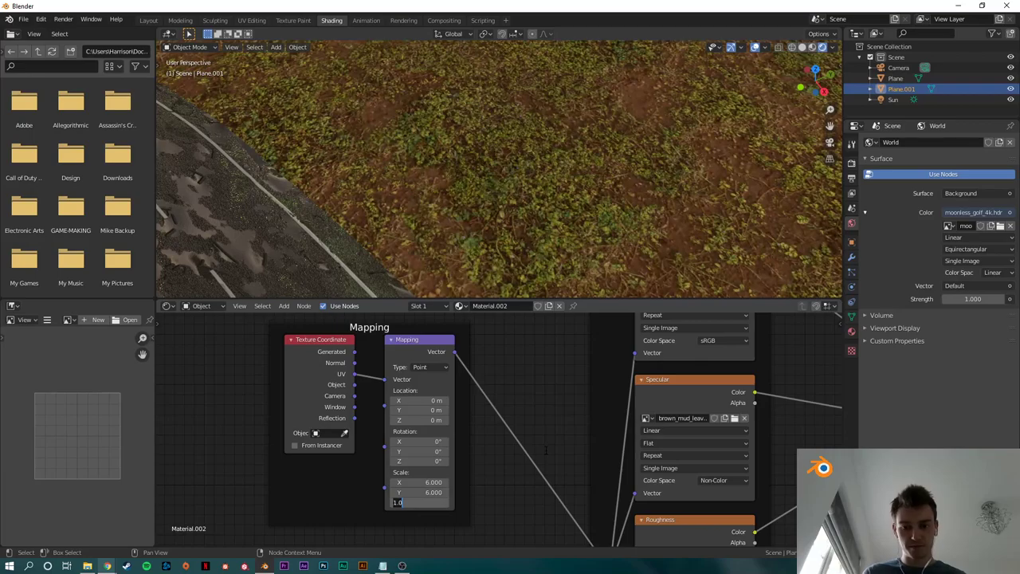
key("Return")
Step: Examine the rescaled ground from a perspective angle and through the camera, with the ground plane deselected
scroll(515, 183, "down", 5)
scroll(514, 183, "up", 4)
middle_click_drag(514, 184, 670, 119)
key("KP_0")
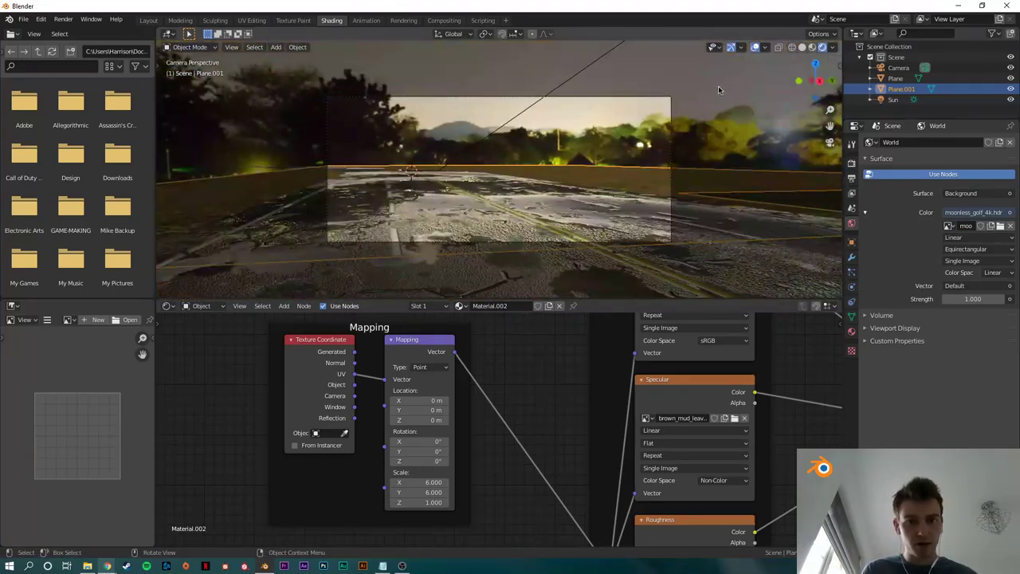
left_click(718, 90)
scroll(576, 183, "up", 6)
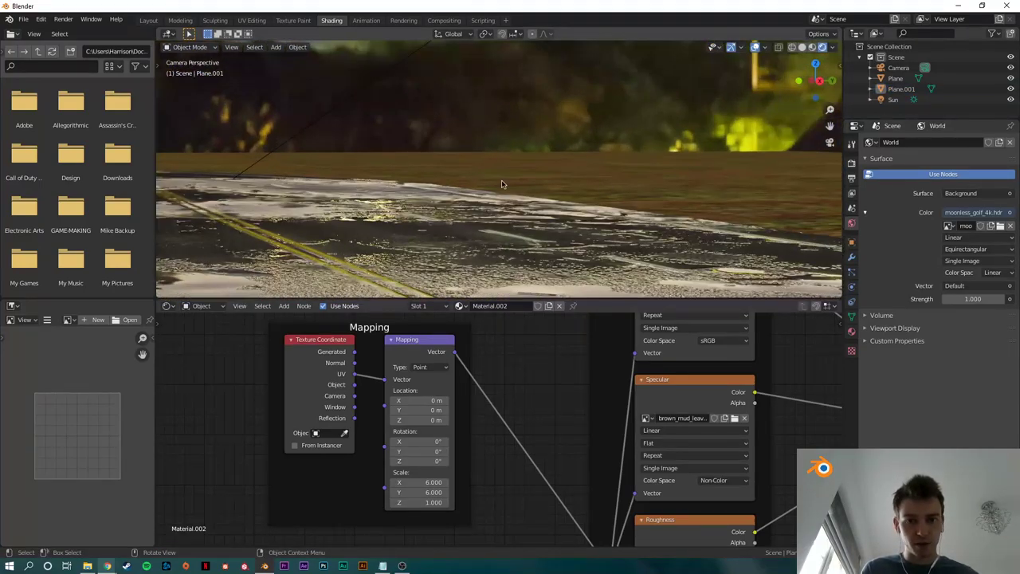
middle_click_drag(502, 184, 556, 185)
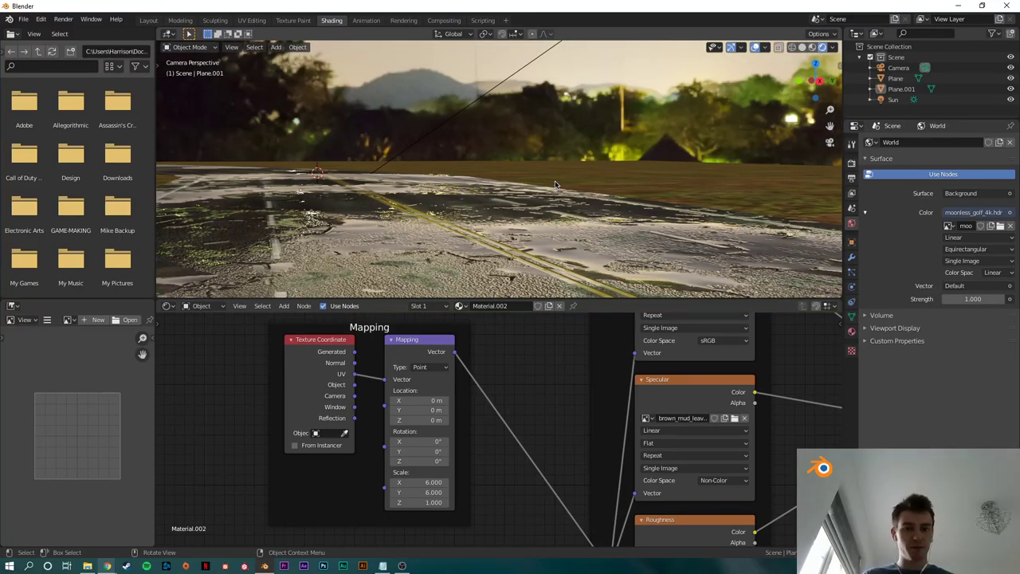
scroll(551, 171, "down", 3)
scroll(531, 188, "up", 2)
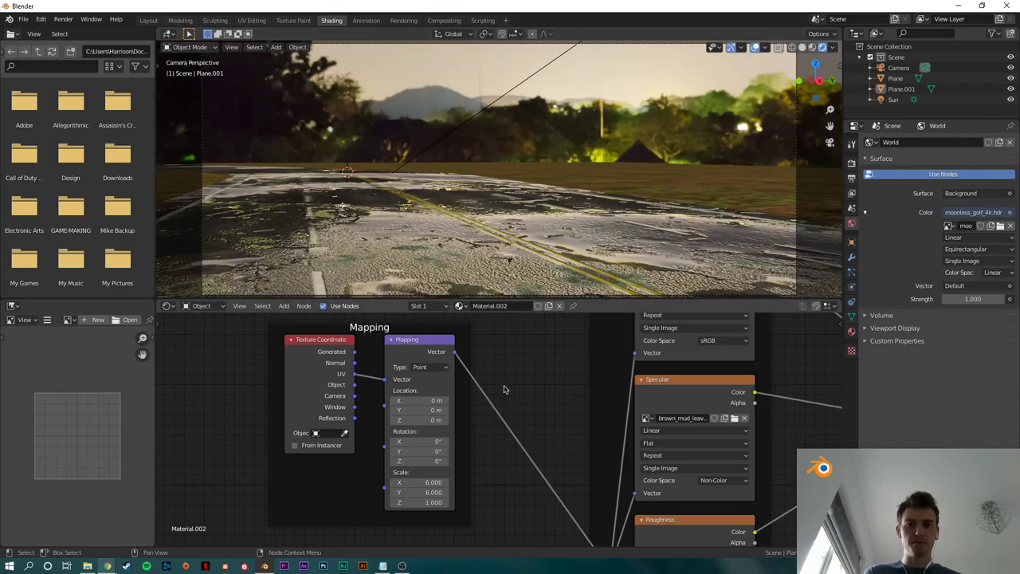
scroll(536, 247, "down", 1)
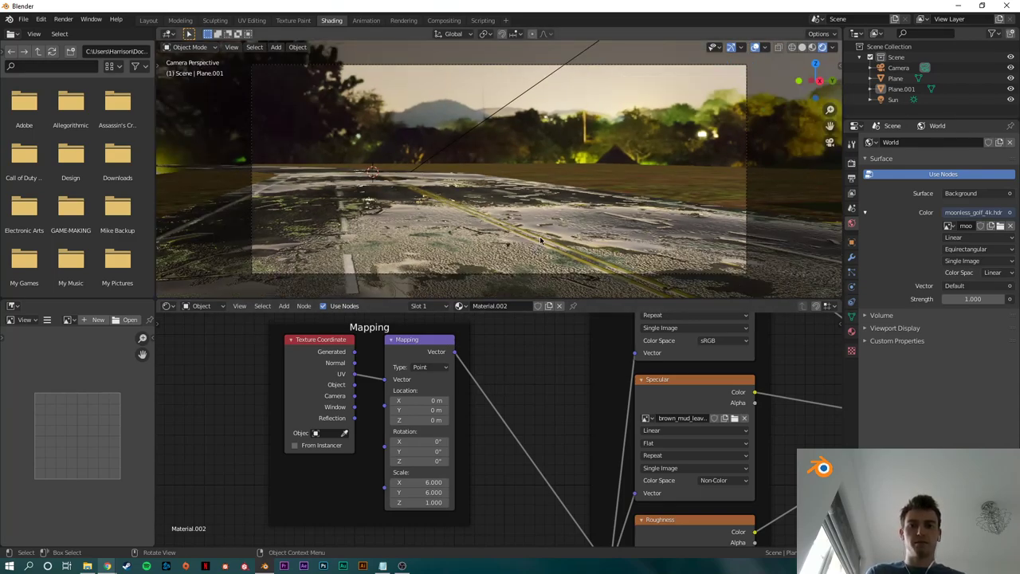
Step: Select the ground plane again from an overhead perspective and review its texture, Principled BSDF and Material Output nodes
middle_click_drag(521, 234, 538, 182)
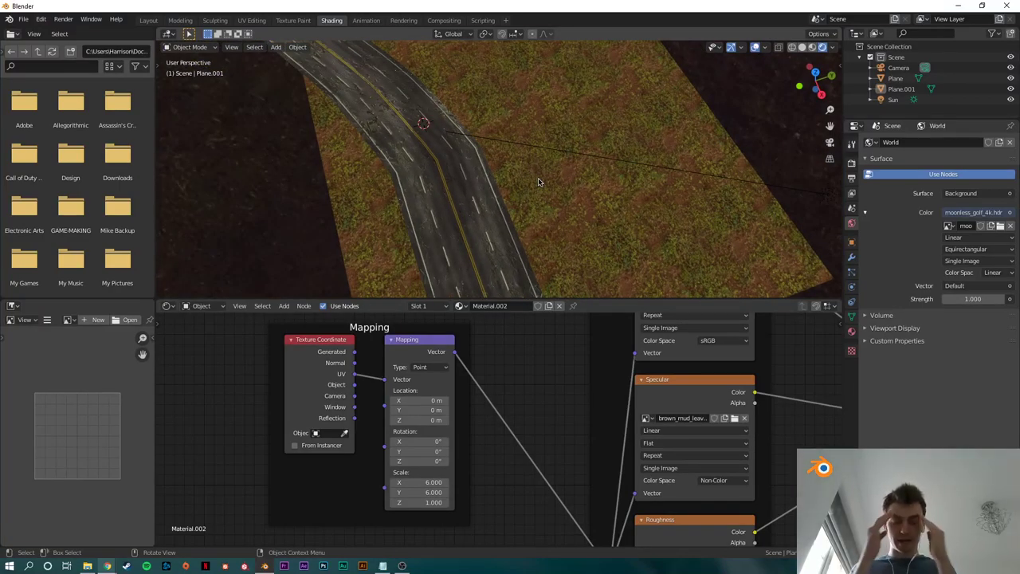
left_click(579, 220)
scroll(606, 209, "up", 2)
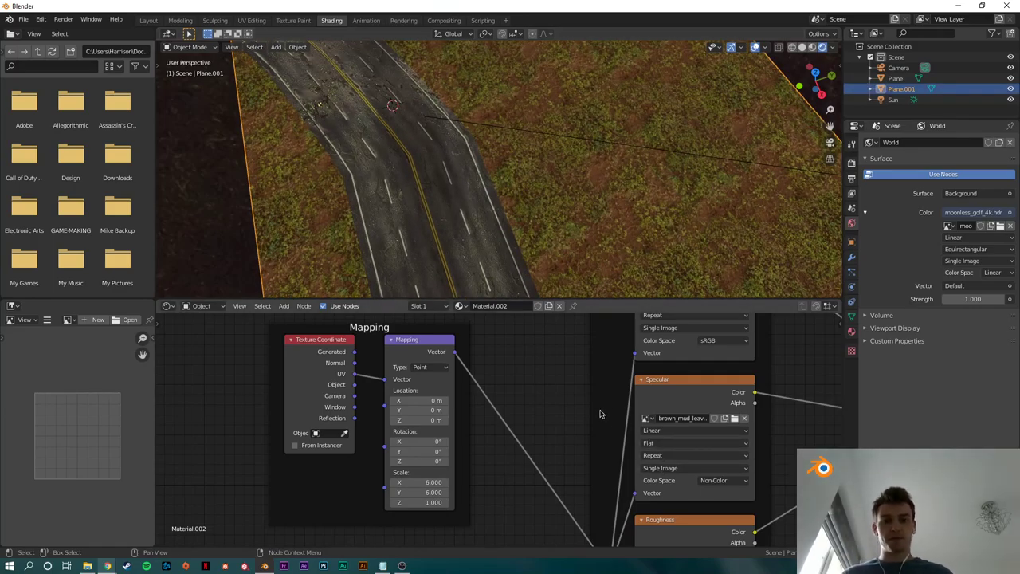
scroll(598, 412, "down", 2)
middle_click_drag(639, 352, 551, 390)
scroll(551, 391, "down", 1)
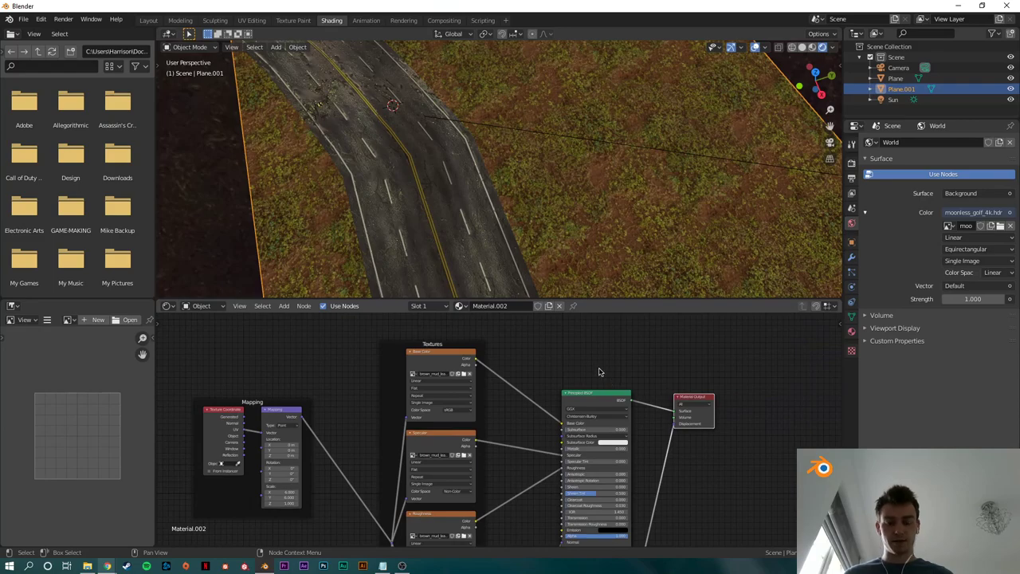
scroll(627, 391, "down", 2)
middle_click_drag(654, 397, 595, 363)
scroll(591, 382, "up", 1)
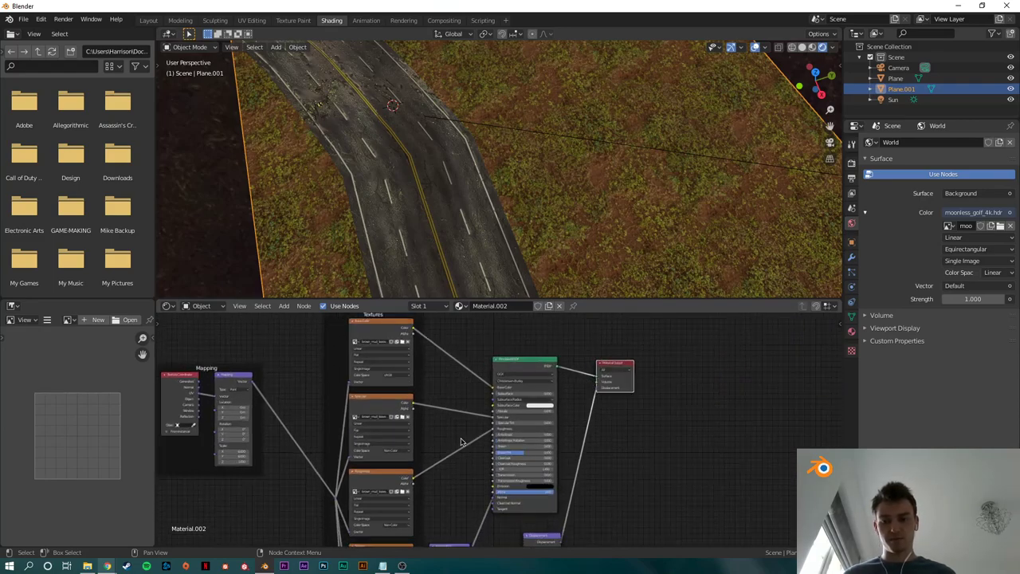
Step: Open dodge_example_post.jpg from the Dodge_Stream_Scene folder, examine the reference scene at full size and close it
left_click(87, 566)
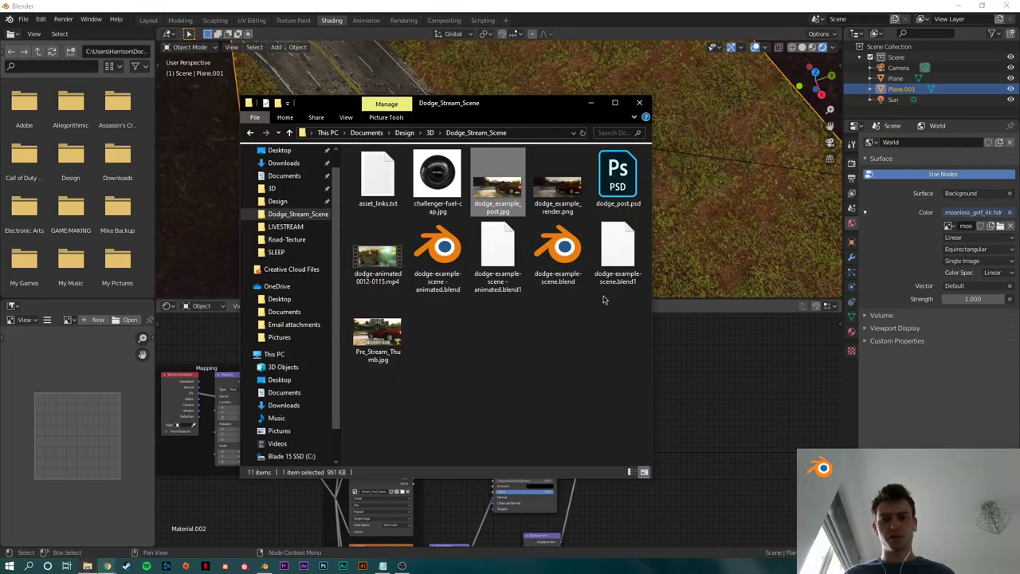
double_click(514, 194)
scroll(738, 250, "up", 3)
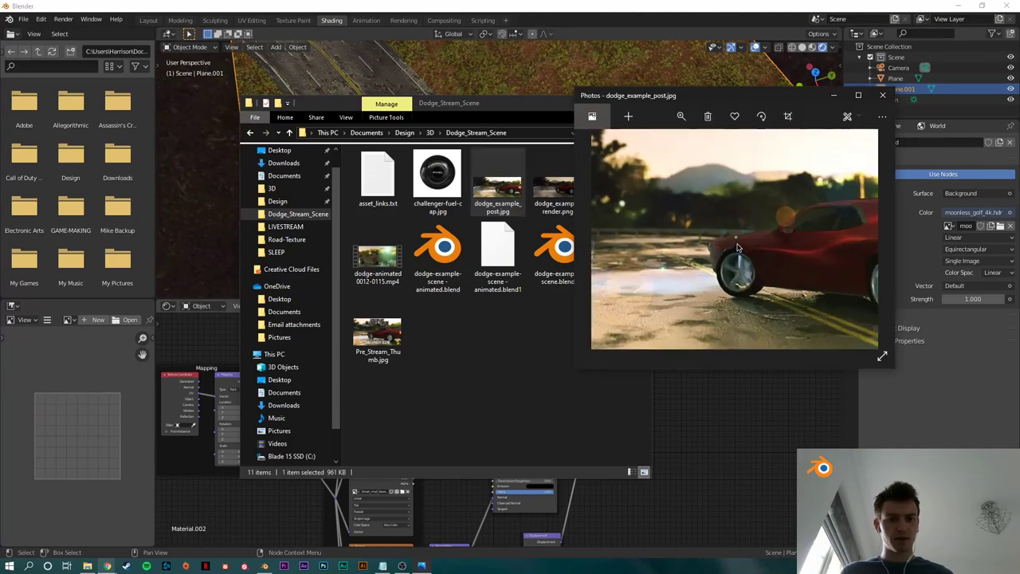
scroll(821, 206, "down", 3)
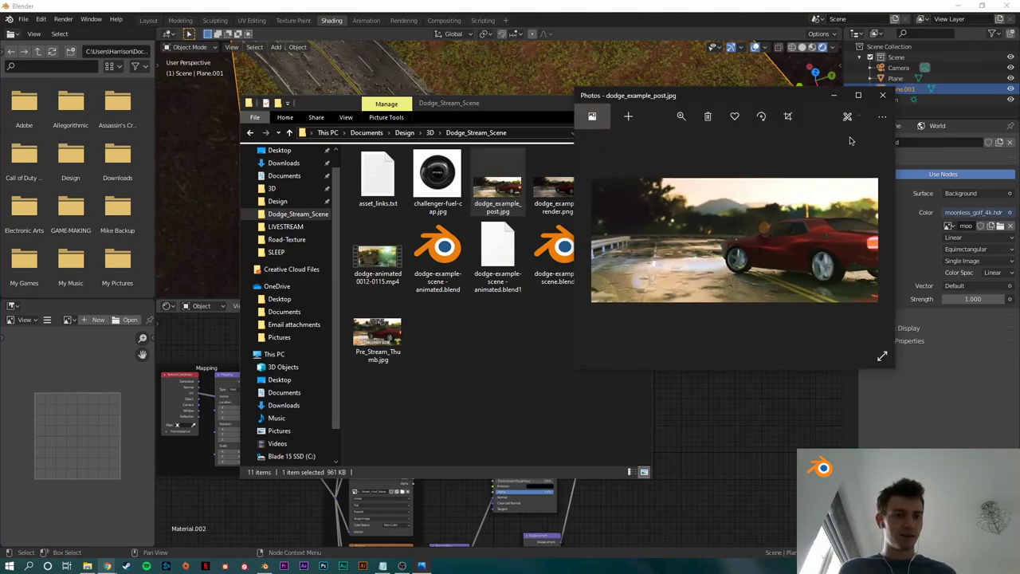
left_click(858, 95)
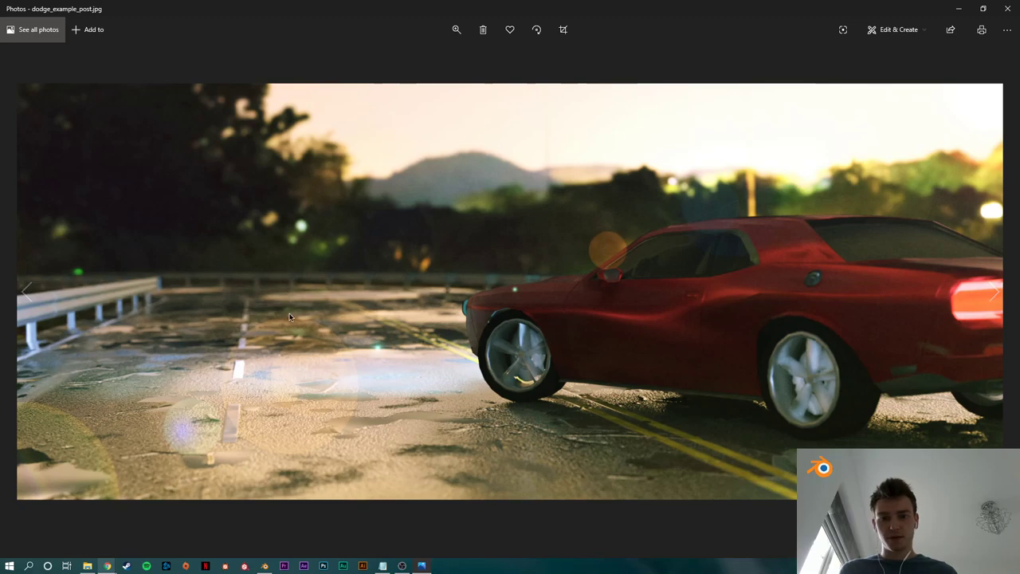
left_click(1001, 9)
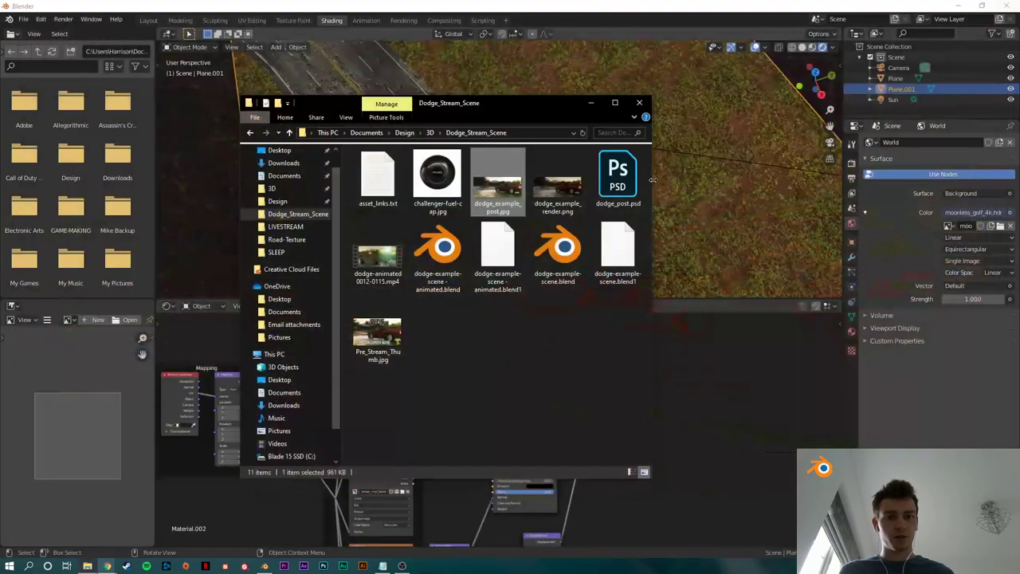
Step: Insert an RGB Curves node between the ground material's Base Color texture and the Principled BSDF's Base Color input
left_click(702, 329)
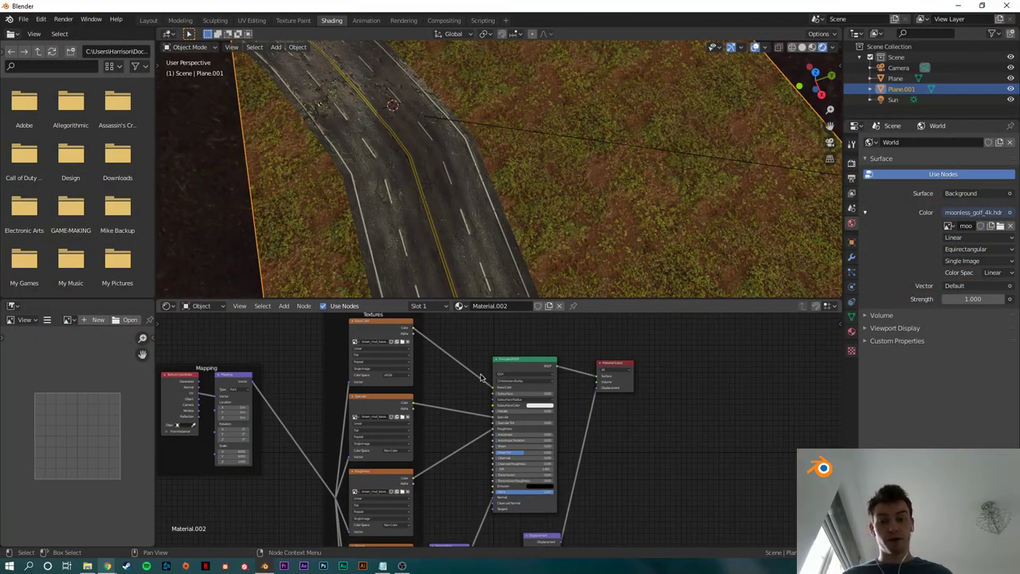
scroll(481, 378, "up", 4)
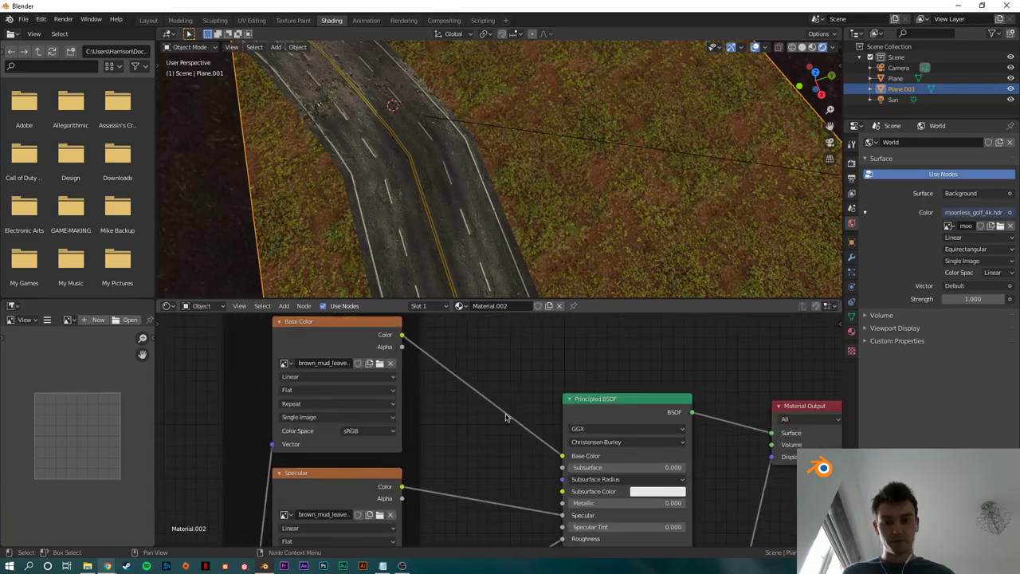
middle_click_drag(500, 403, 502, 414)
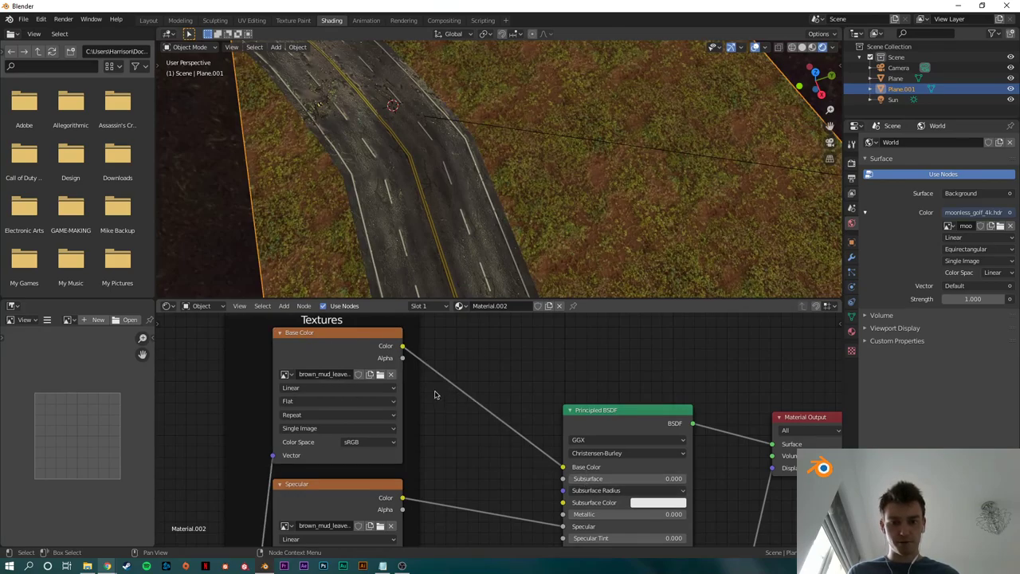
key("shift+a")
left_click(518, 343)
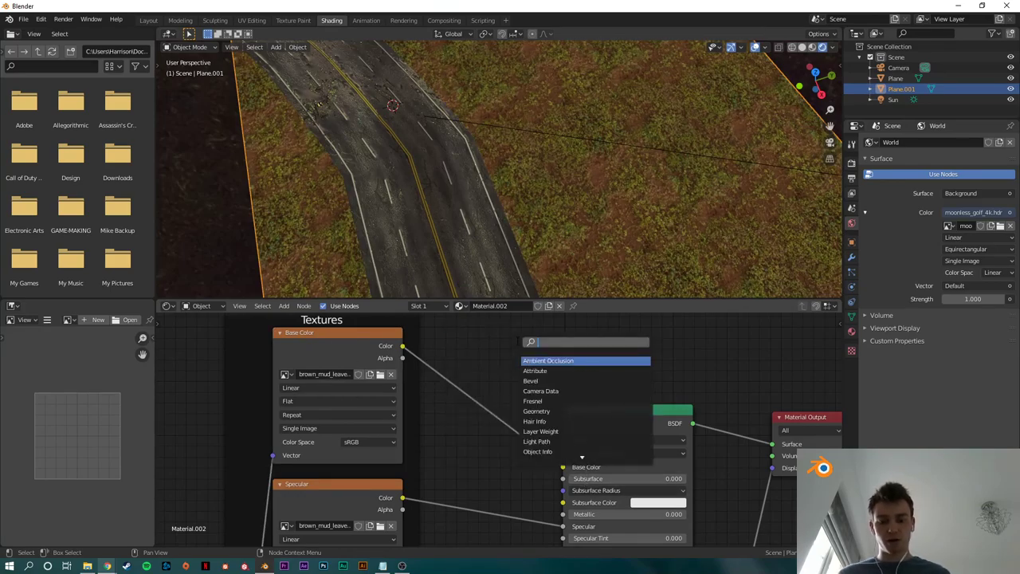
type("rgb")
key("Down")
key("Down")
key("Return")
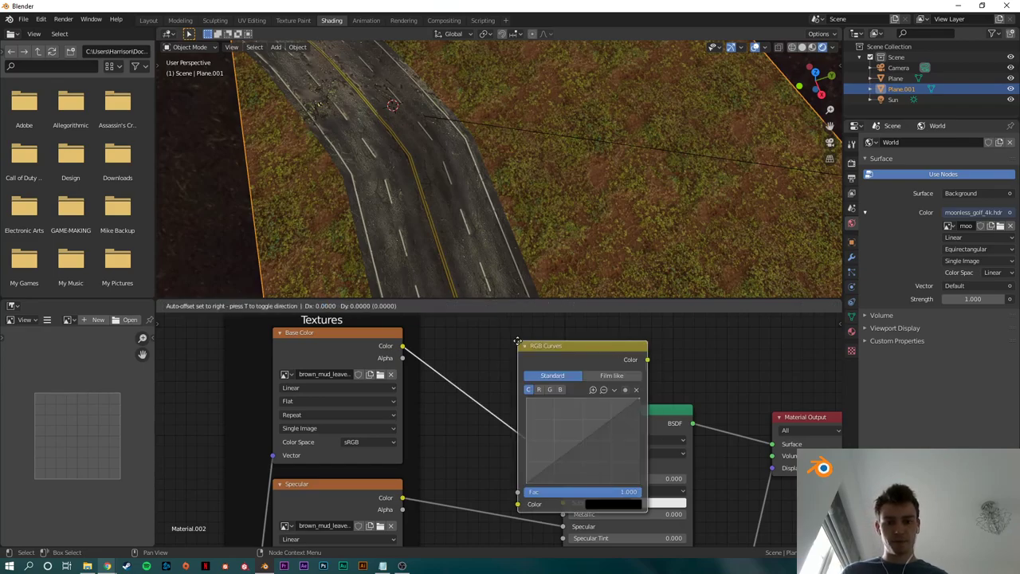
left_click(484, 343)
left_click_drag(547, 348, 542, 318)
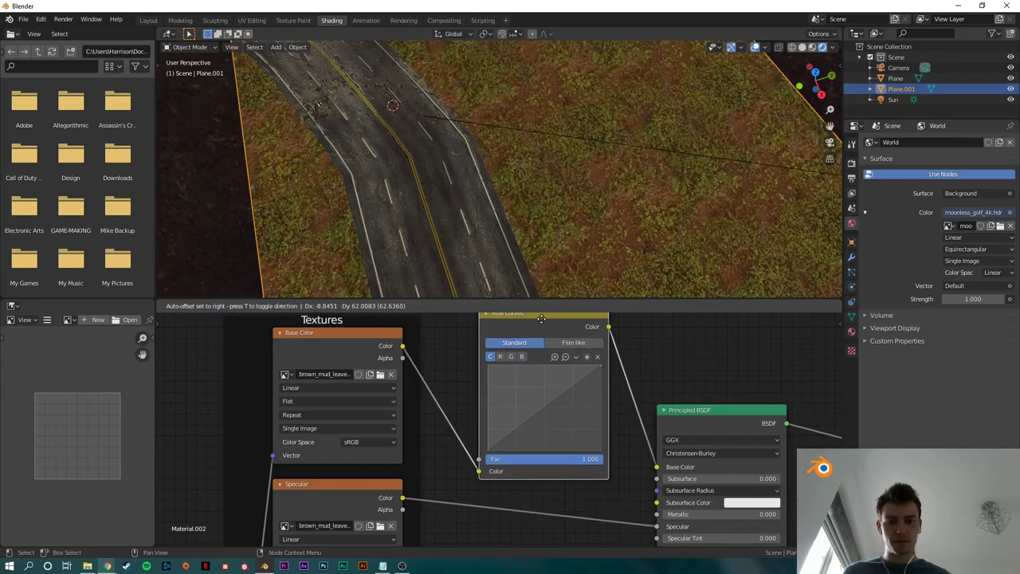
scroll(592, 364, "down", 2)
middle_click_drag(592, 364, 589, 391)
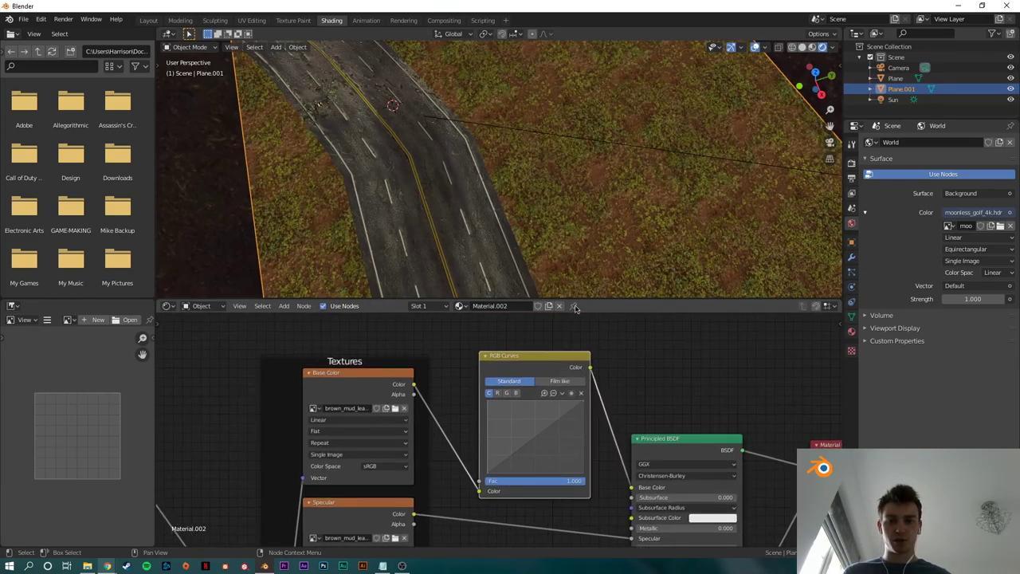
Step: Darken the ground's base color from a top view by bending the combined RGB curve, with its middle point at about X 0.586, Y 0.463
left_click(815, 74)
middle_click_drag(557, 173, 607, 227, "shift")
scroll(608, 227, "down", 2)
middle_click_drag(527, 185, 635, 228, "shift")
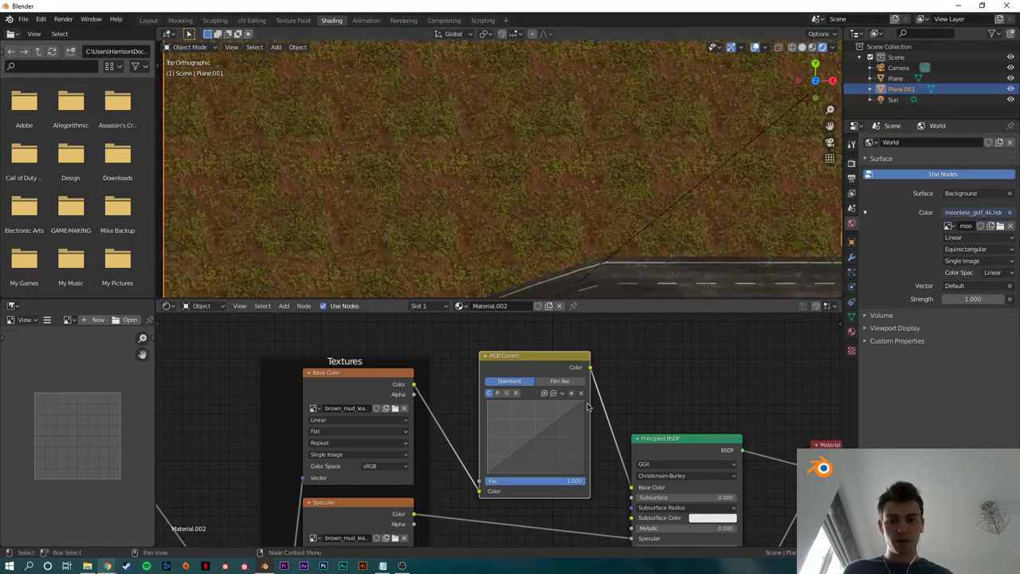
left_click_drag(510, 458, 553, 425)
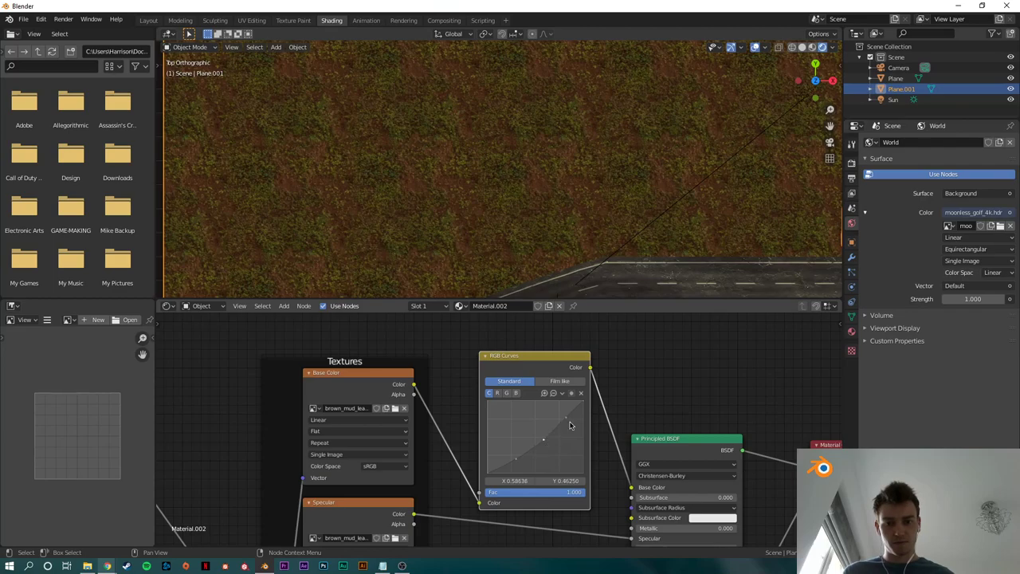
left_click(634, 384)
scroll(637, 394, "down", 1)
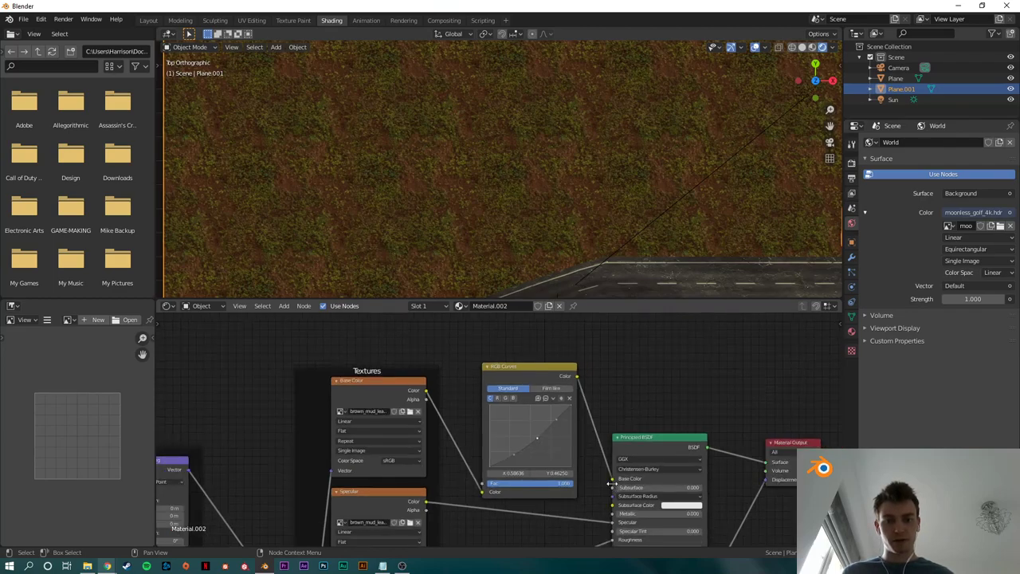
middle_click_drag(611, 482, 471, 427)
Step: Deselect the ground plane and examine the color-adjusted ground beside the road from perspective angles and through the camera
scroll(563, 243, "down", 8)
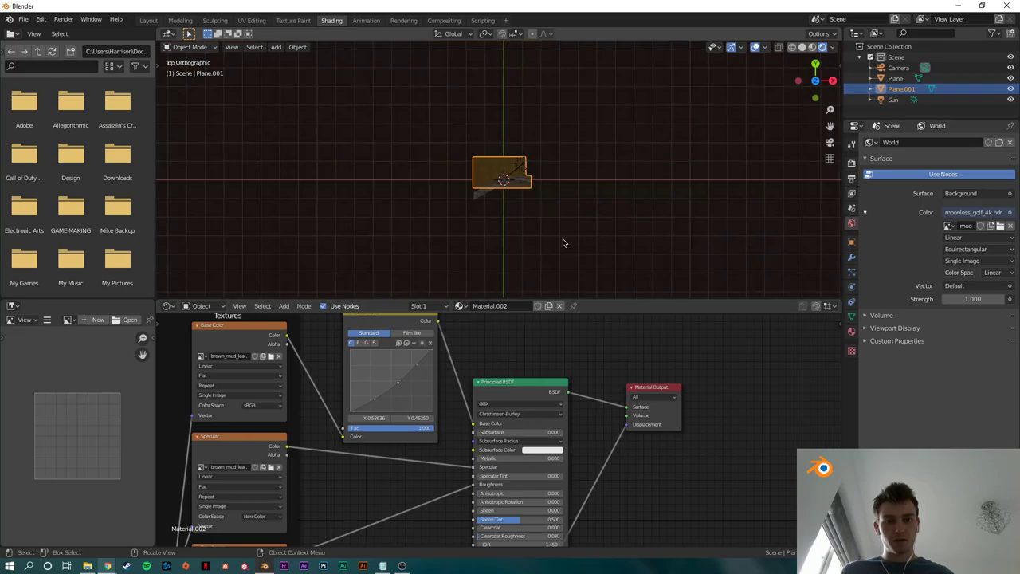
scroll(566, 235, "up", 8)
left_click(665, 271)
middle_click_drag(664, 271, 508, 205)
scroll(517, 246, "up", 3)
scroll(516, 245, "up", 4)
scroll(514, 247, "down", 2)
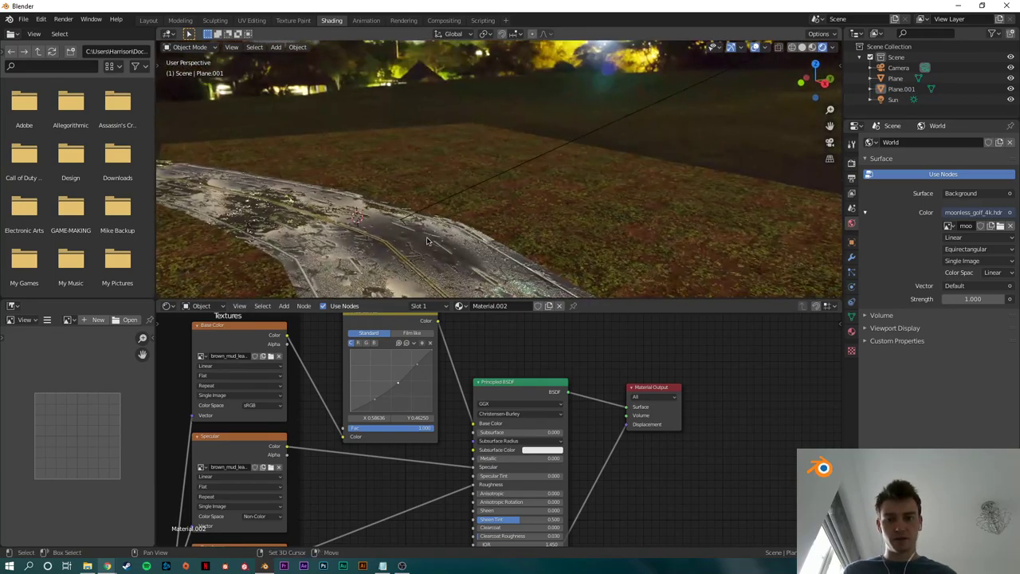
middle_click_drag(426, 240, 499, 205, "shift")
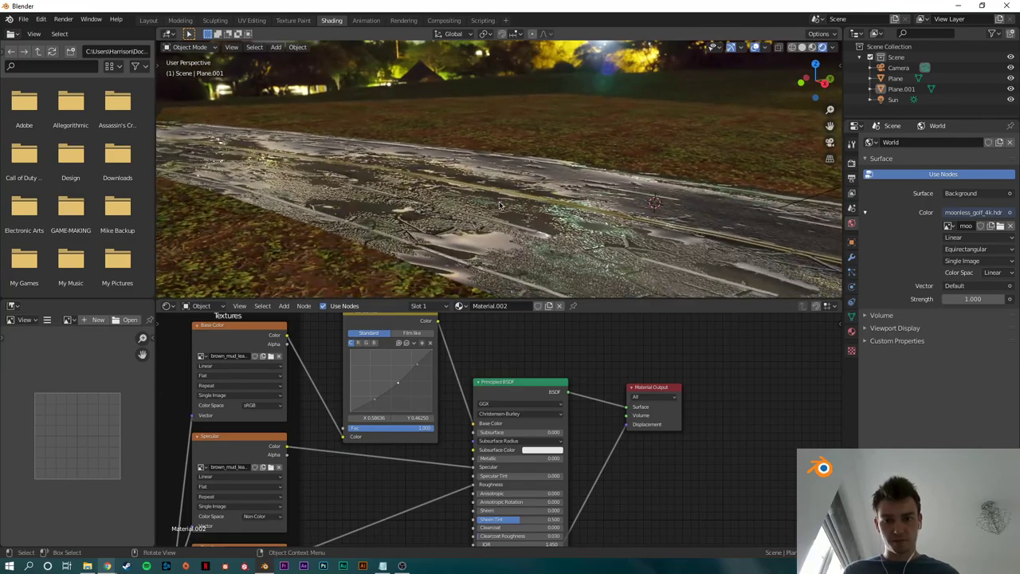
left_click(830, 142)
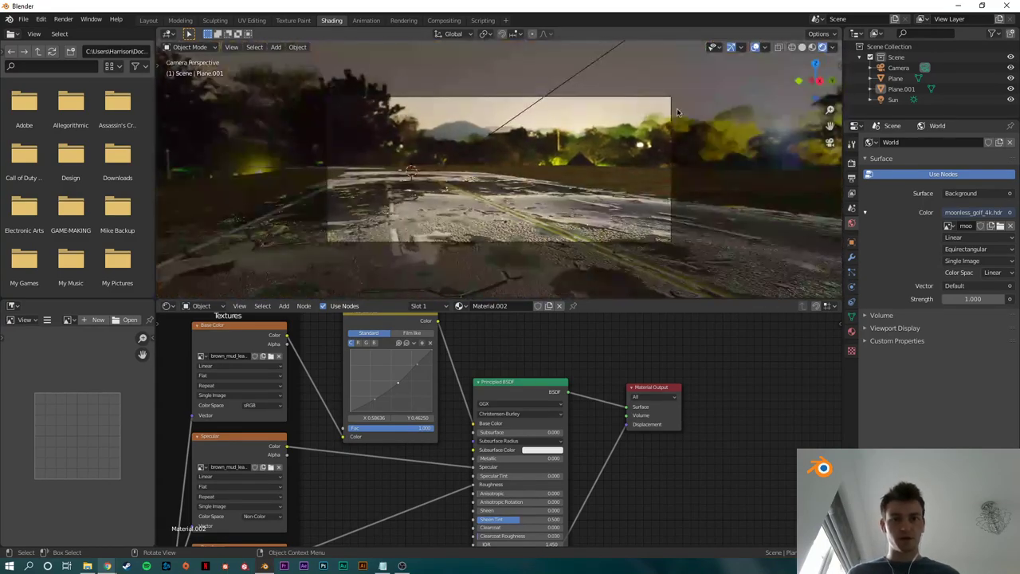
key("Home")
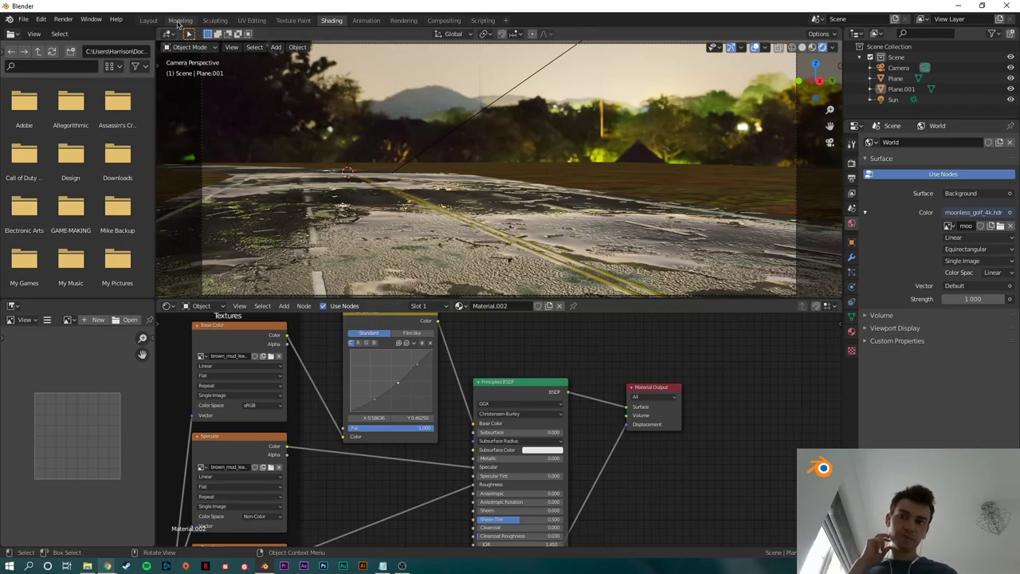
Step: Switch to the Layout workspace and fit the camera view in its viewport
left_click(149, 21)
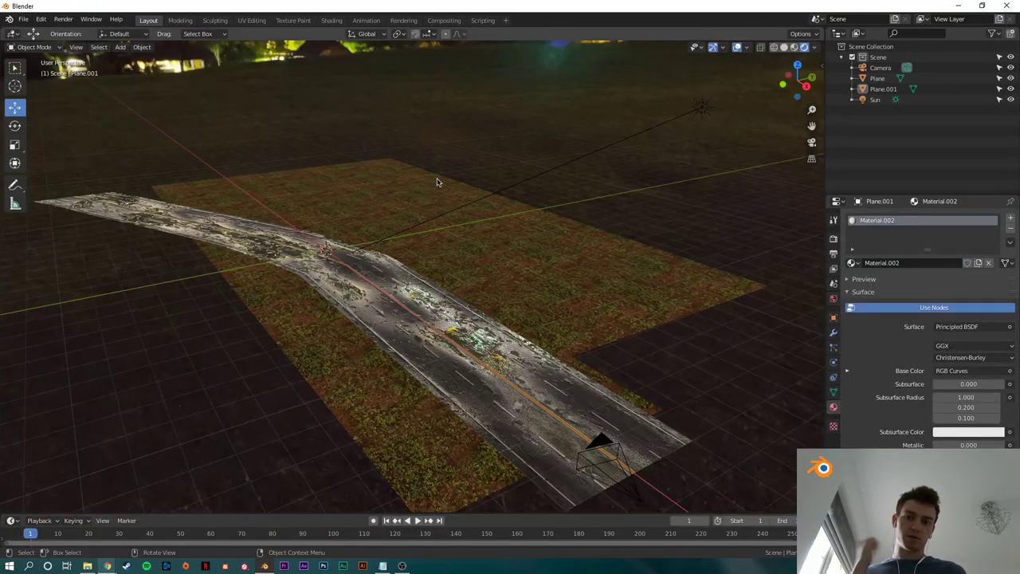
left_click(812, 143)
key("Home")
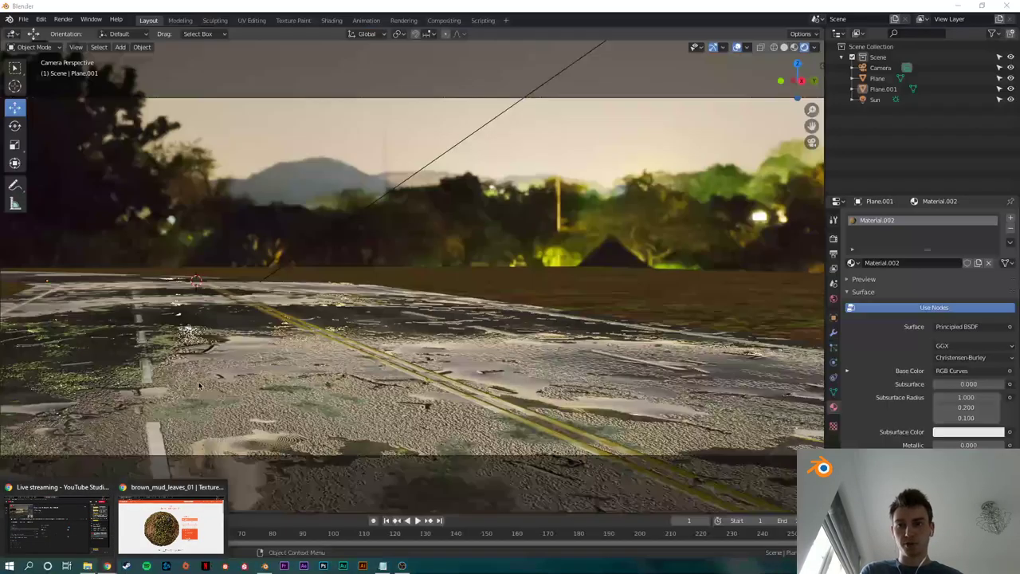
Step: Switch to Chrome, browse the preview images of the Dodge Challenger STR8 model on TurboSquid and return to Blender
left_click(180, 537)
left_click(196, 8)
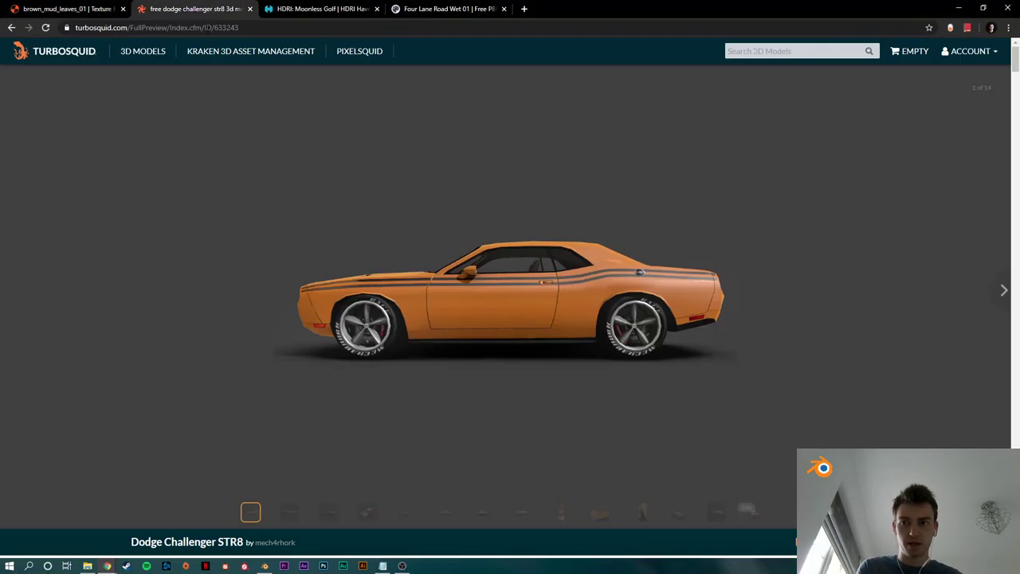
left_click(289, 520)
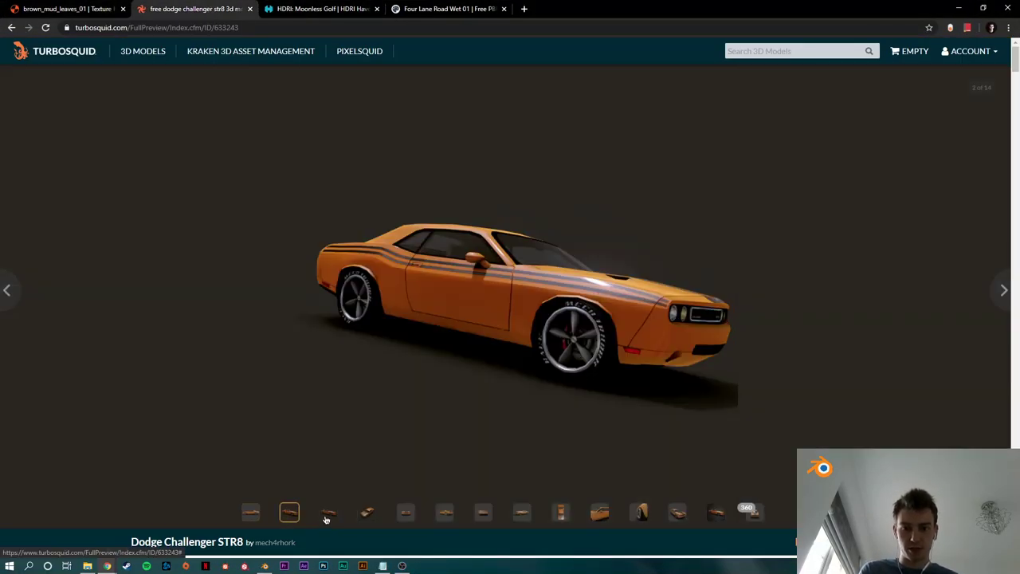
left_click(327, 519)
left_click(369, 518)
left_click(403, 518)
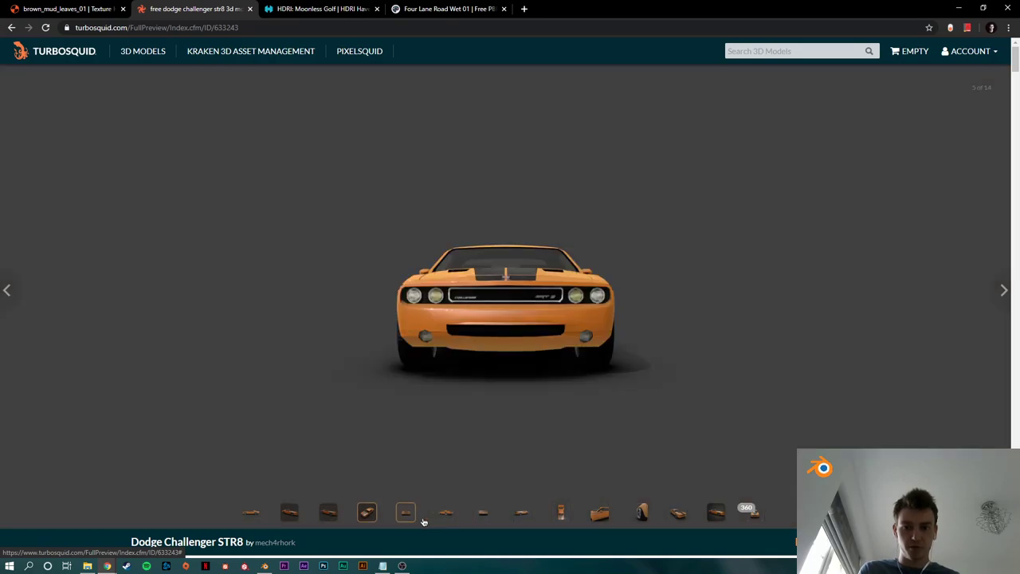
left_click(444, 518)
left_click(483, 518)
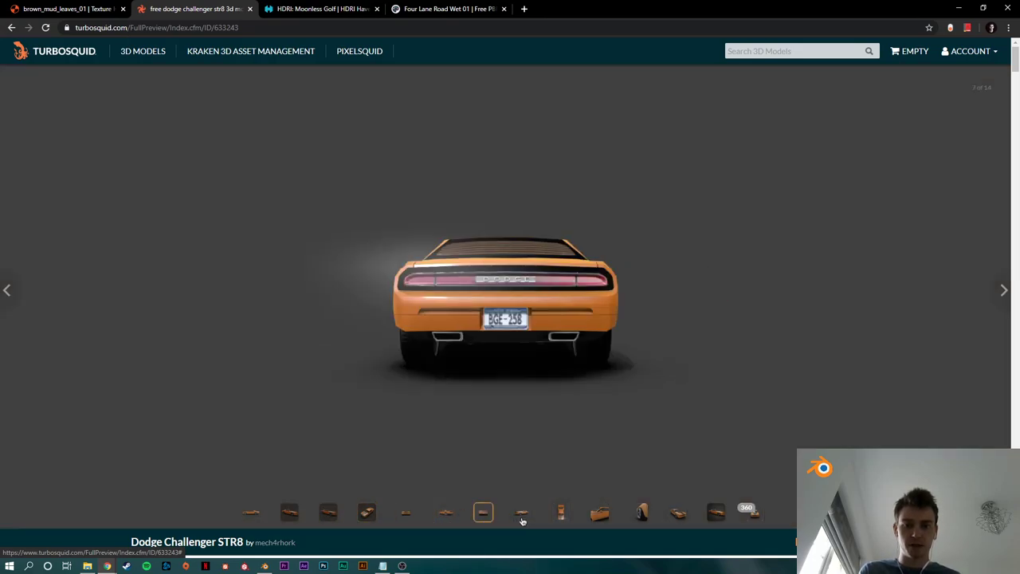
left_click(523, 518)
left_click(560, 520)
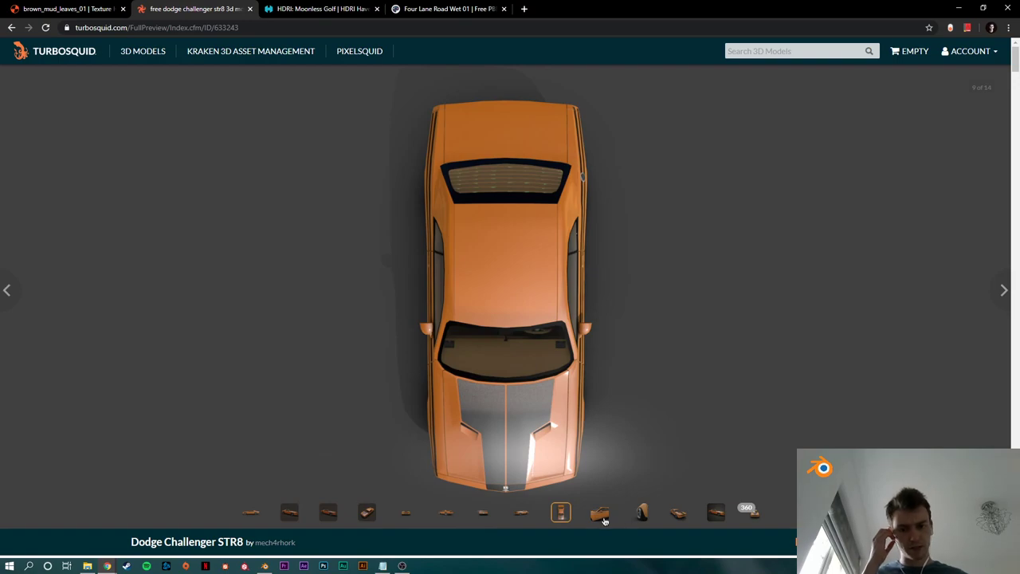
left_click(602, 519)
left_click(640, 517)
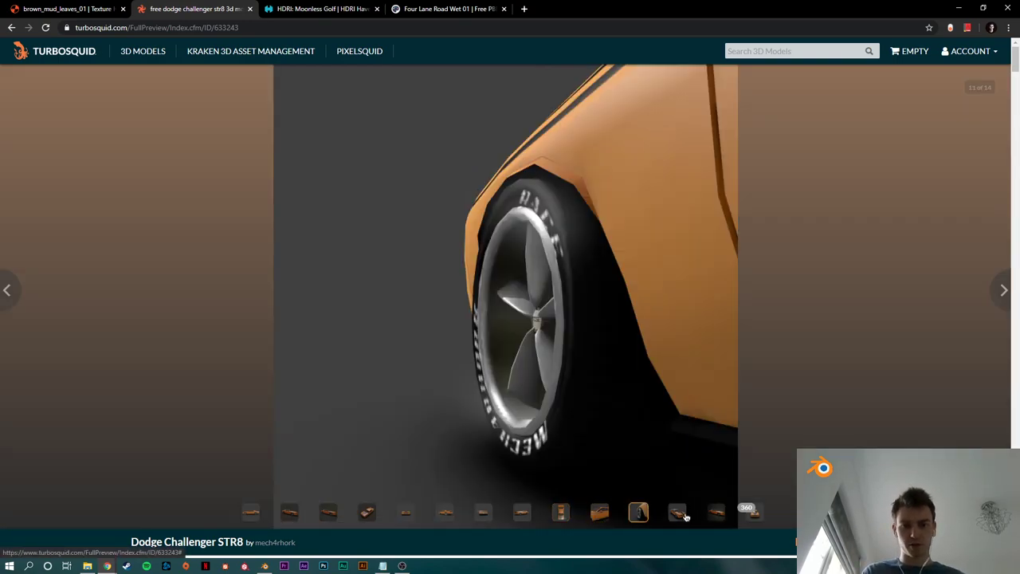
left_click(679, 515)
left_click(715, 514)
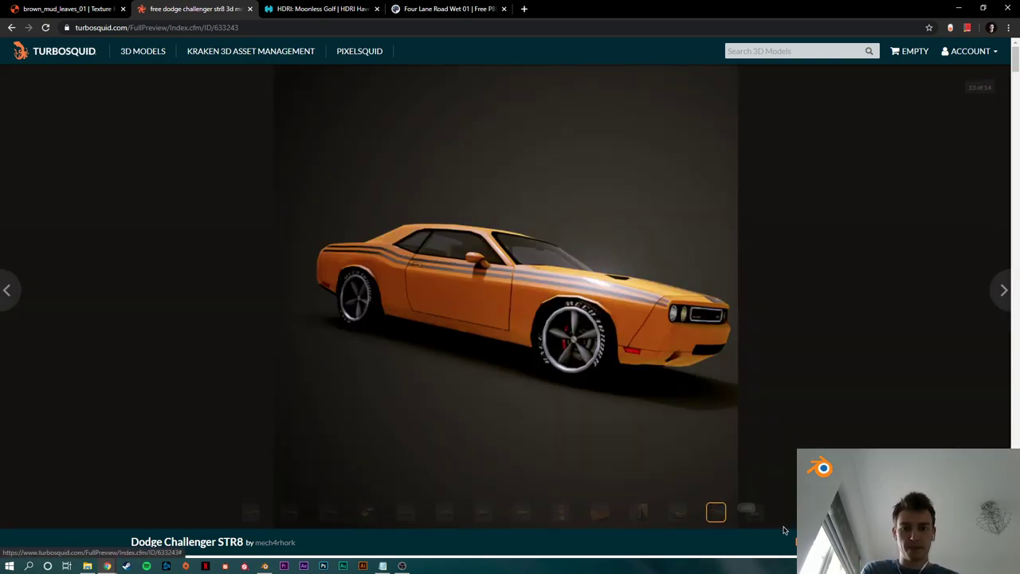
left_click(254, 515)
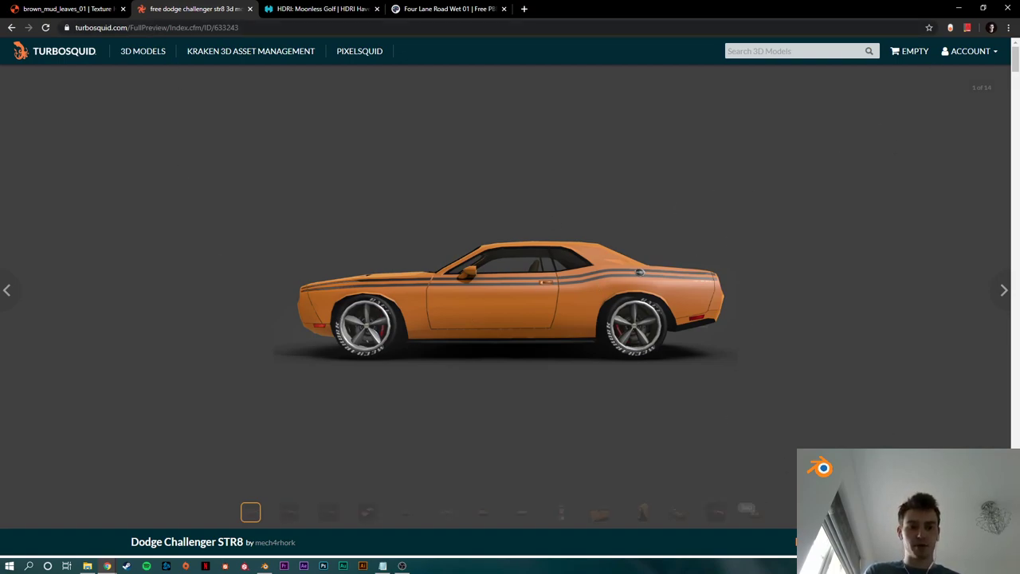
left_click(955, 9)
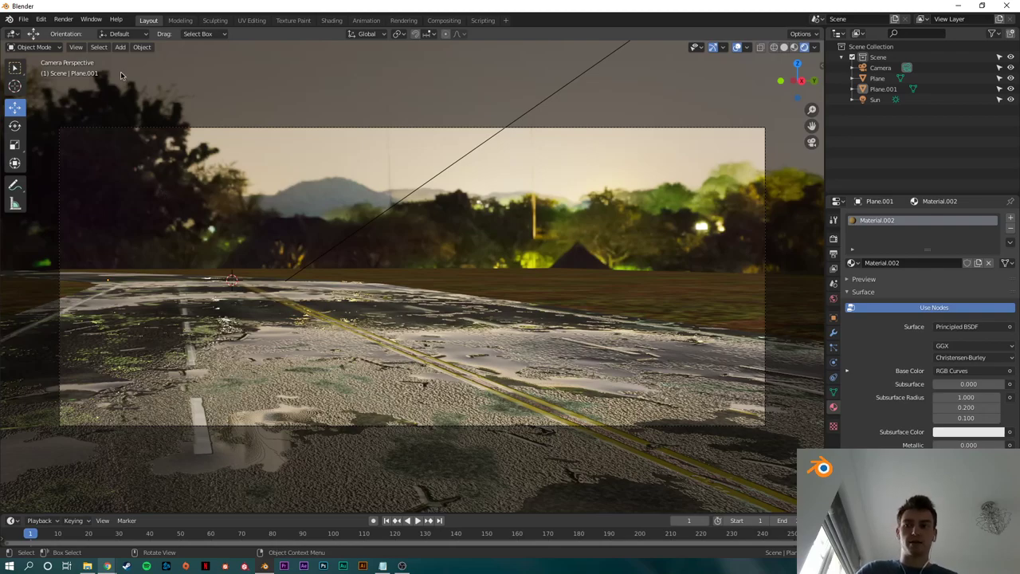
Step: Start an Append and open dodge-challenger_model.blend from the dodge-challenger-str8_blender folder inside 3D\ASSETS
left_click(24, 19)
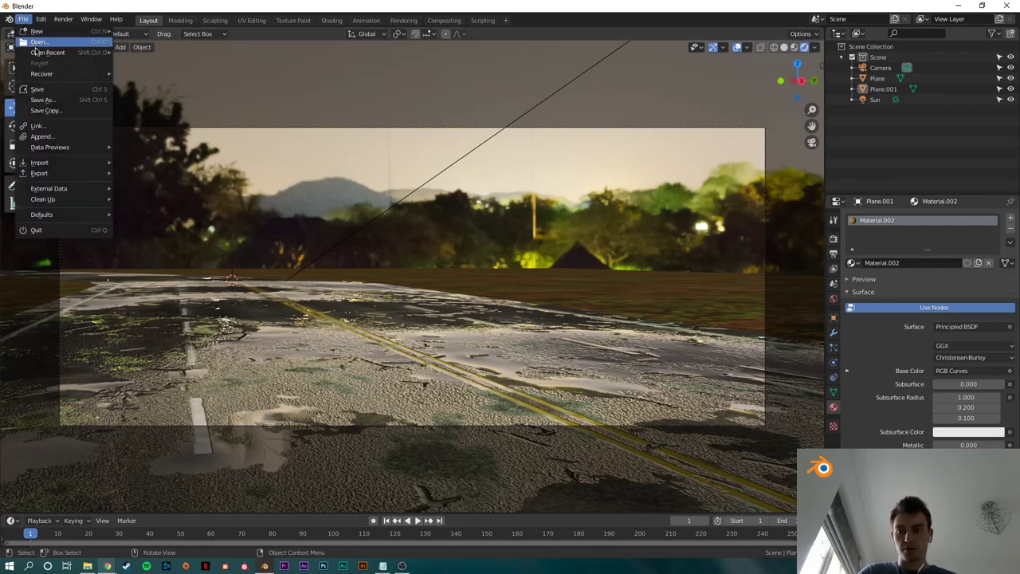
left_click(67, 143)
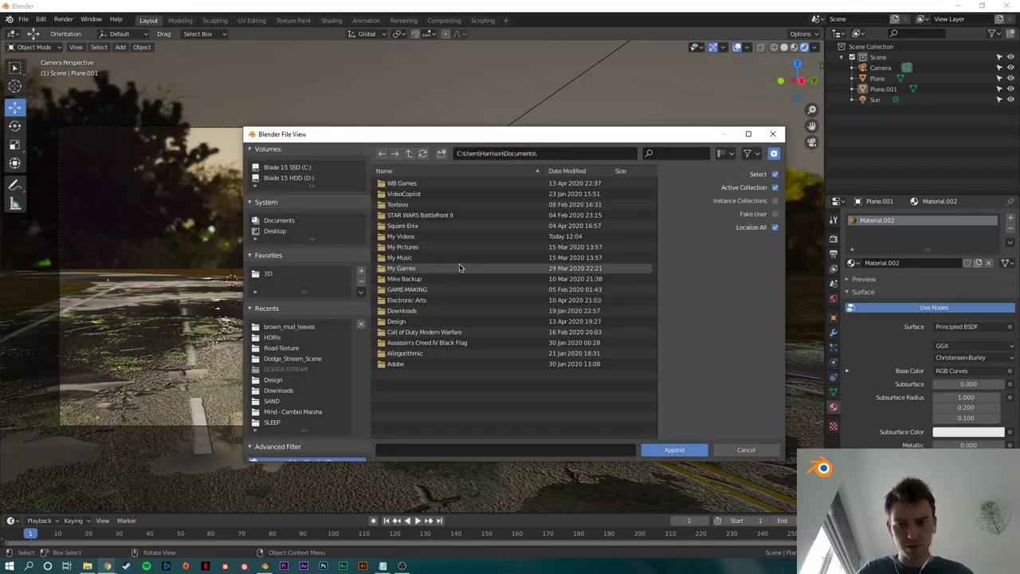
mouse_move(489, 134)
left_mouse_down()
mouse_move(553, 29)
mouse_move(488, 119)
left_mouse_up()
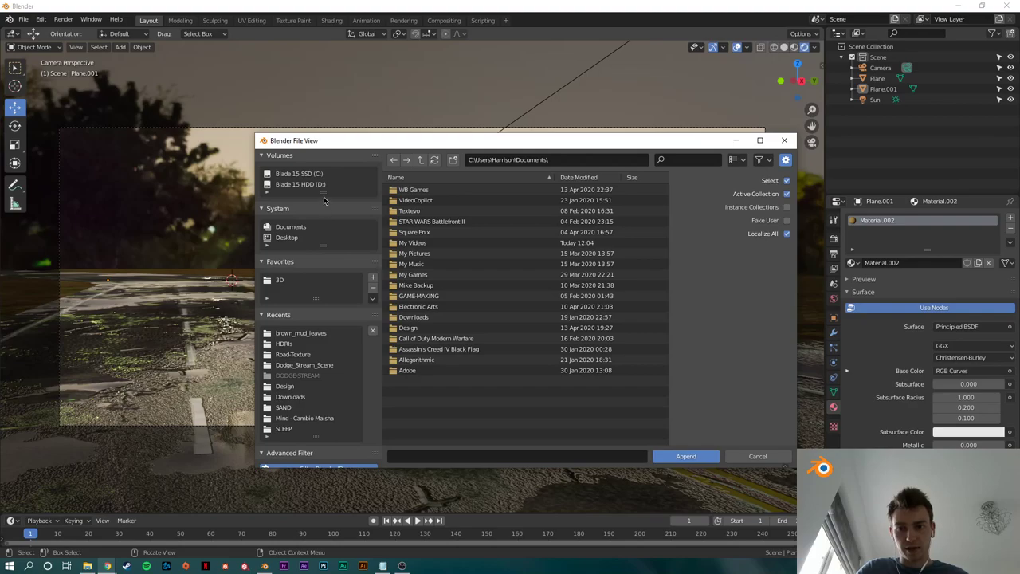
left_click_drag(323, 200, 323, 211)
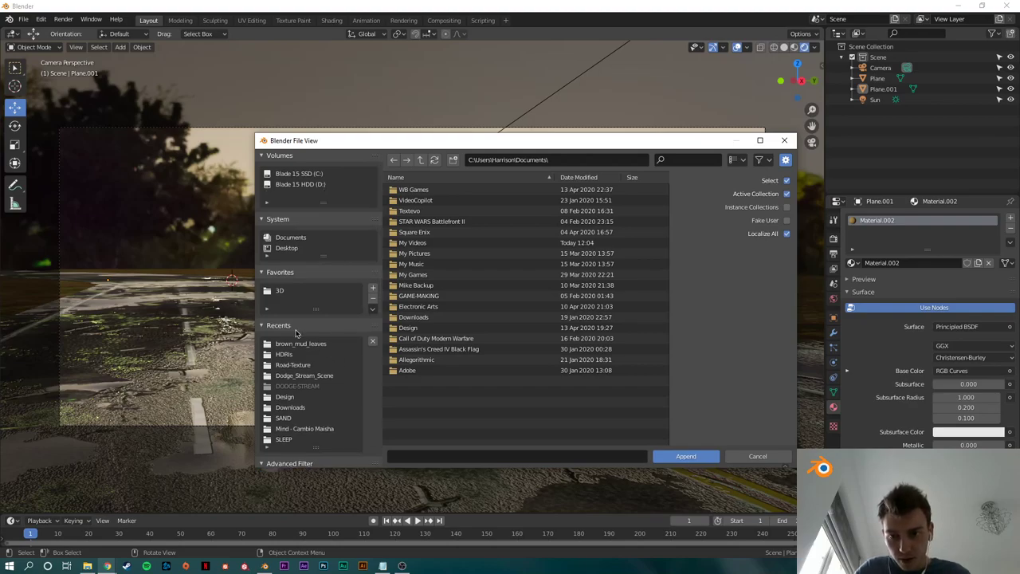
left_click(310, 376)
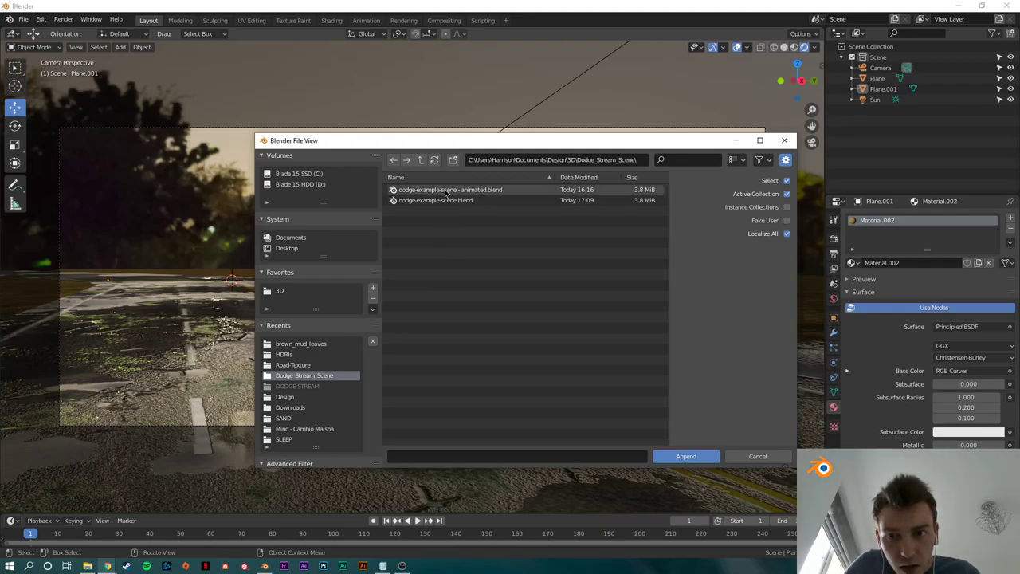
left_click_drag(314, 449, 317, 455)
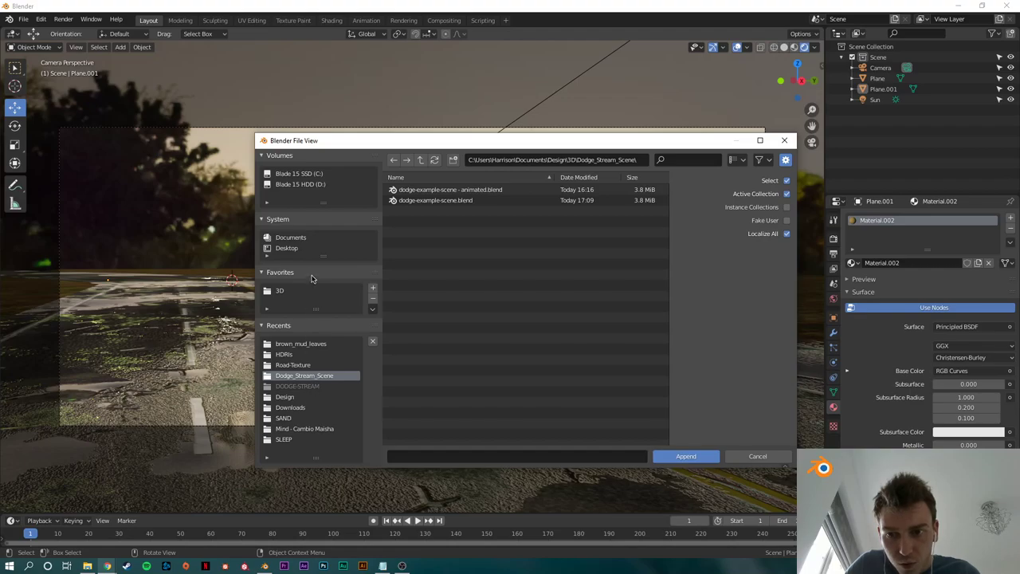
left_click(281, 290)
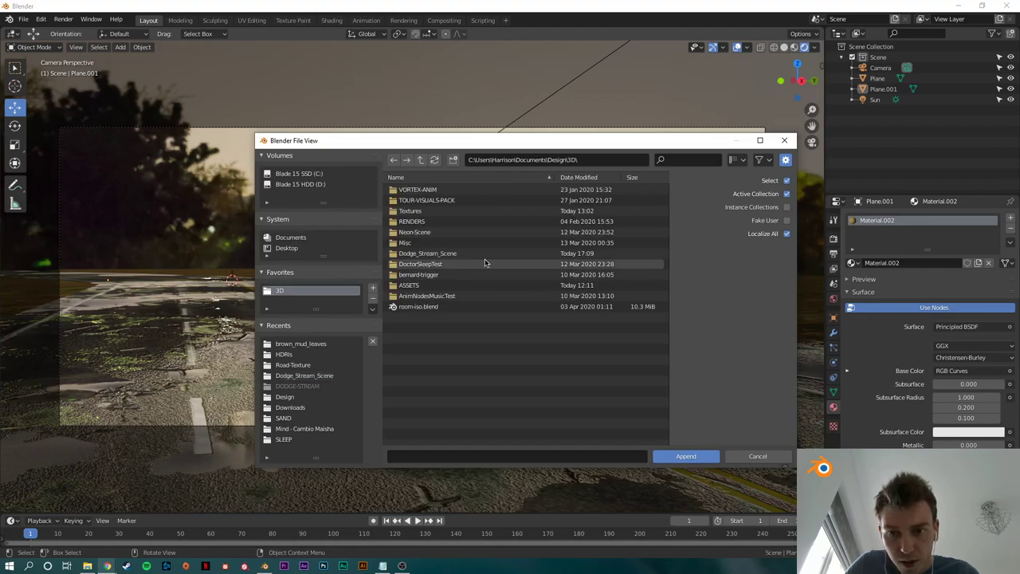
left_click(438, 290)
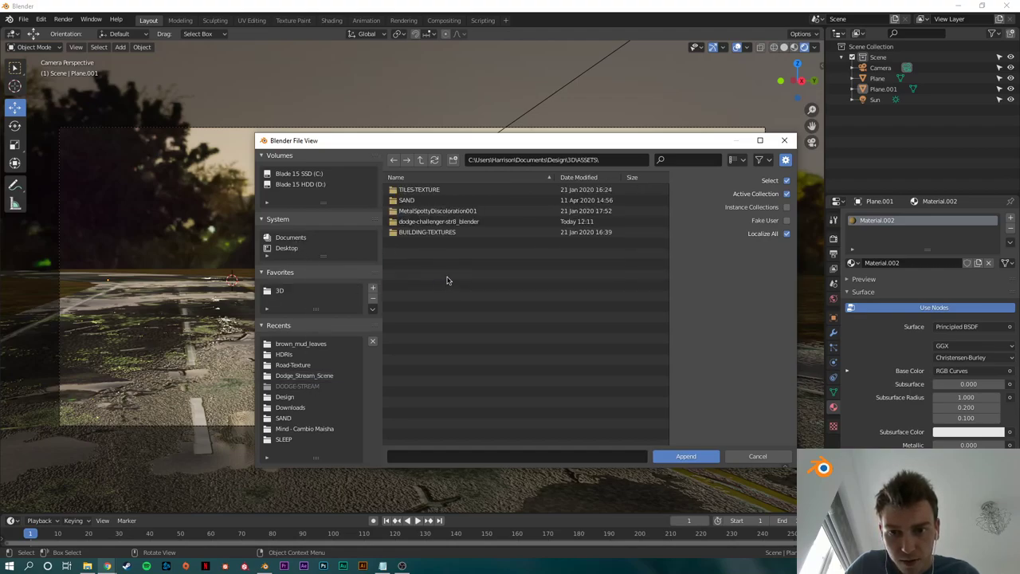
left_click(446, 221)
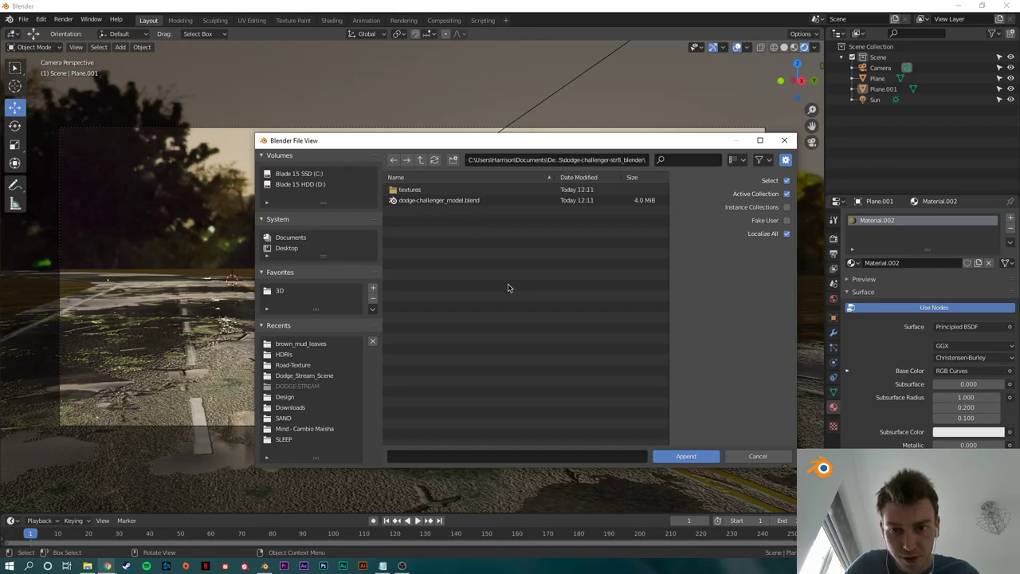
left_click(477, 204)
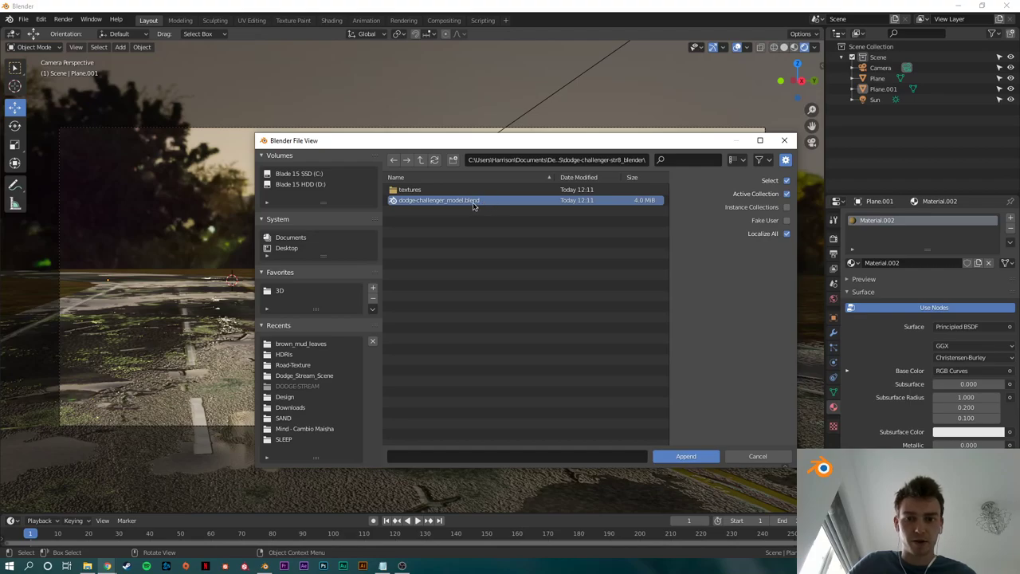
left_click(688, 457)
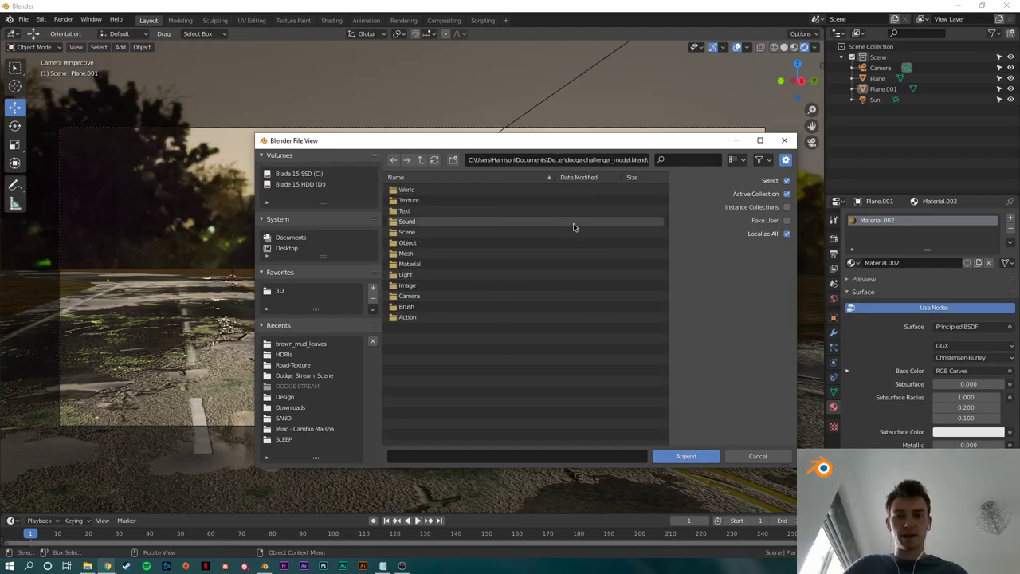
Step: Append every item from the file's Object category except Camera, Sun and Plane
left_click(447, 245)
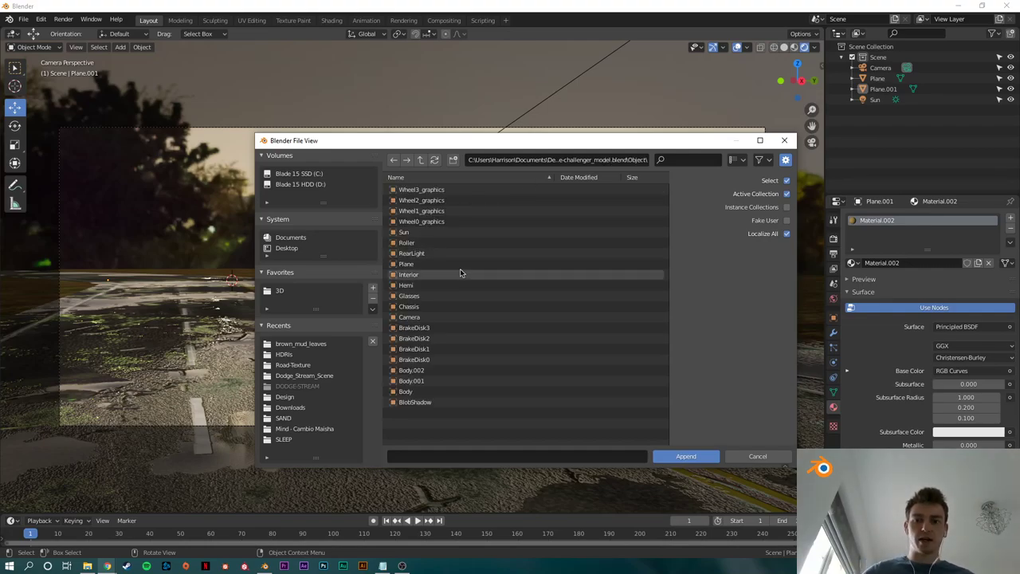
left_click(440, 192)
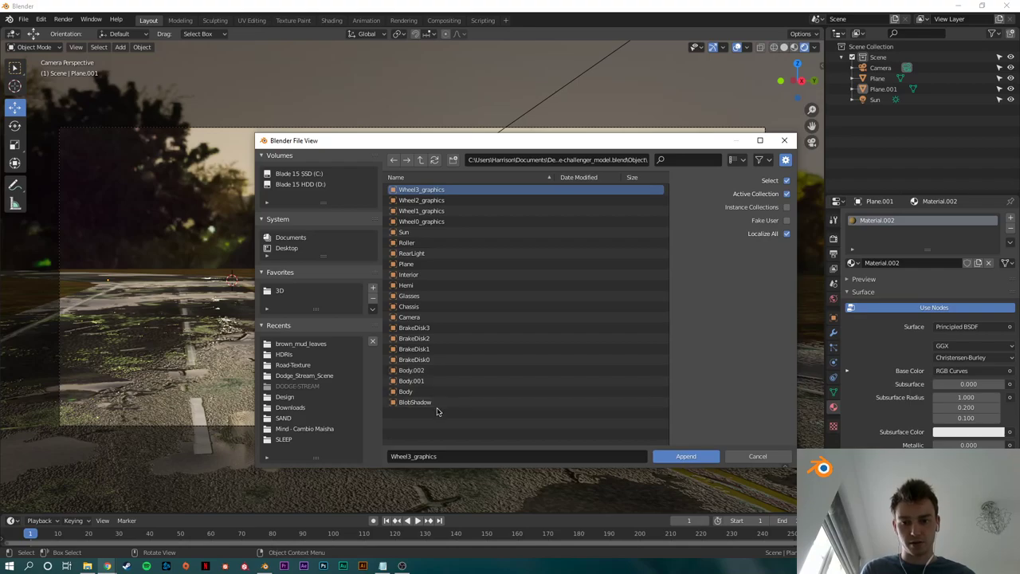
left_click(439, 404, "shift")
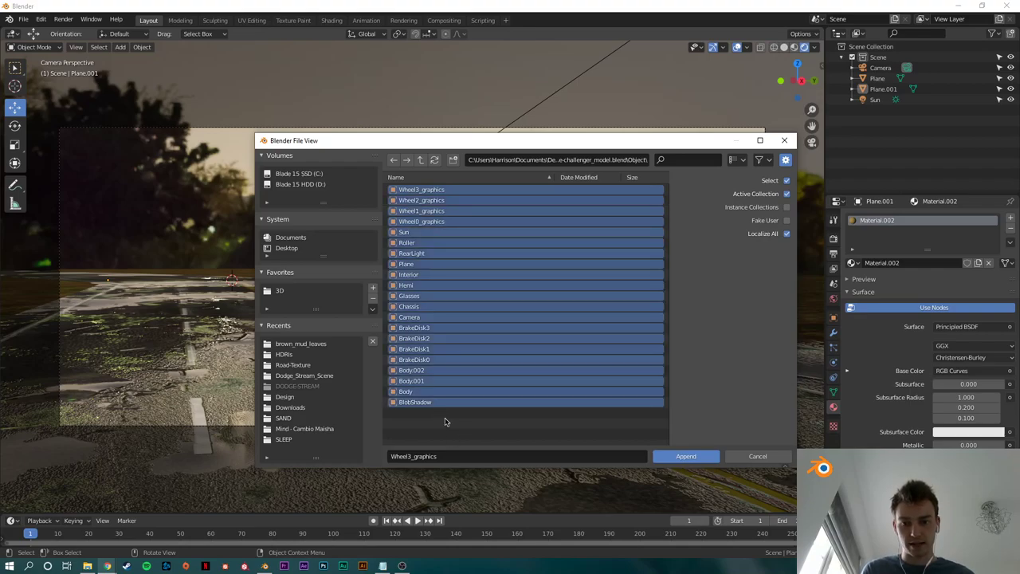
left_click(441, 318, "ctrl")
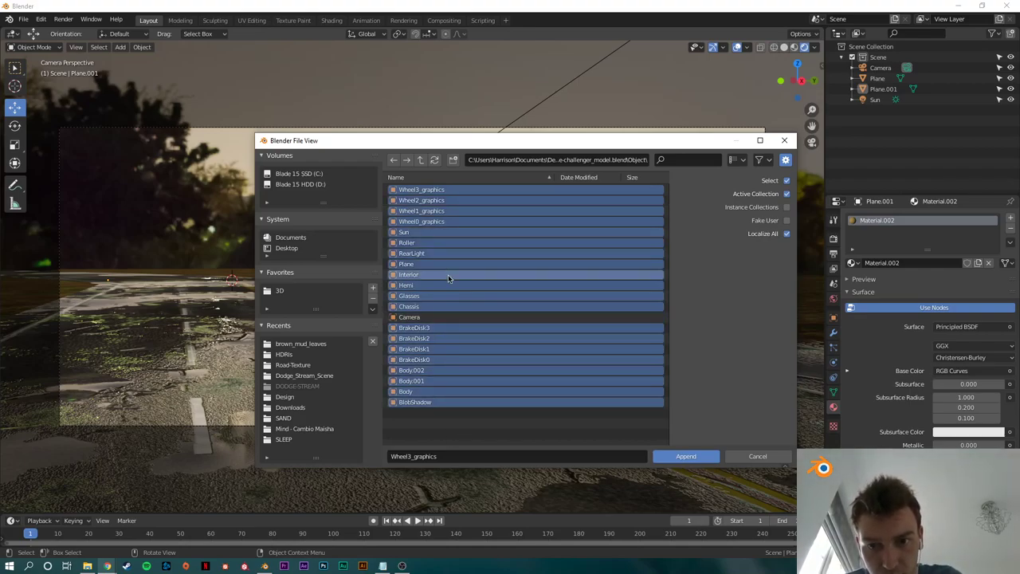
left_click(431, 232, "ctrl")
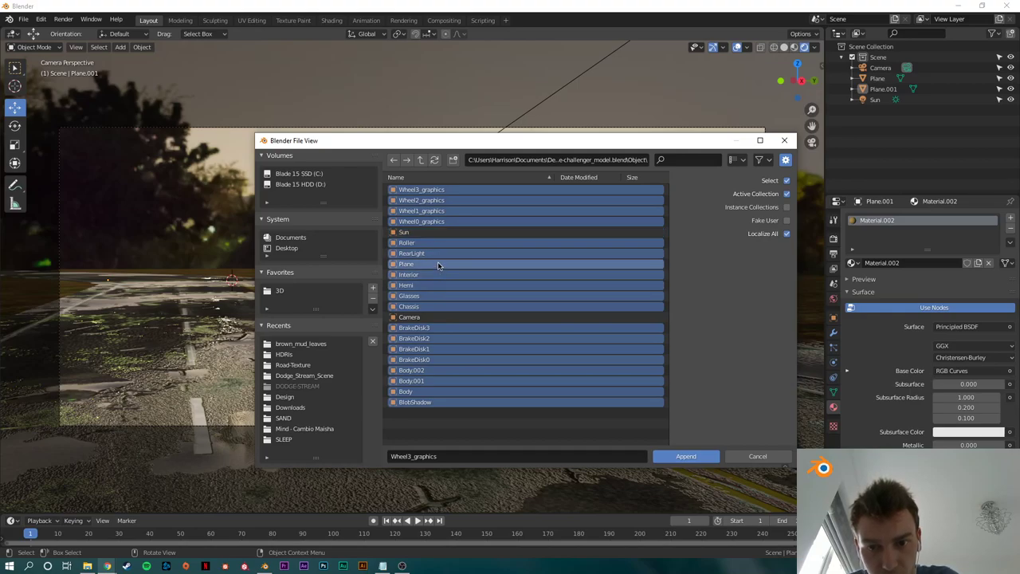
left_click(437, 263, "ctrl")
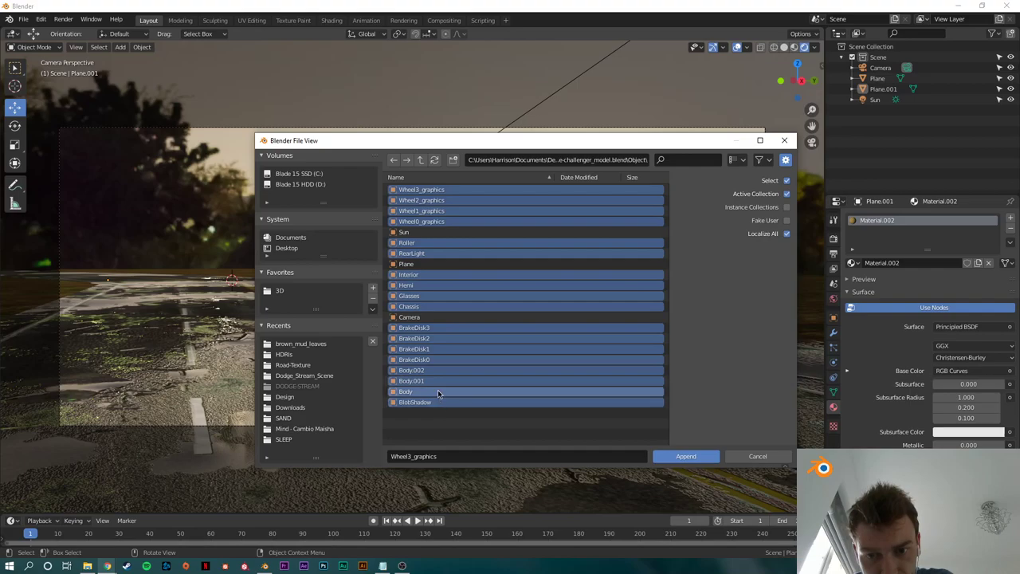
left_click(684, 457)
Step: Raise the whole appended car along Z in front view until its wheels rest on the ground line, then deselect it
middle_click_drag(558, 358, 461, 352)
scroll(419, 342, "up", 4)
scroll(414, 347, "down", 4)
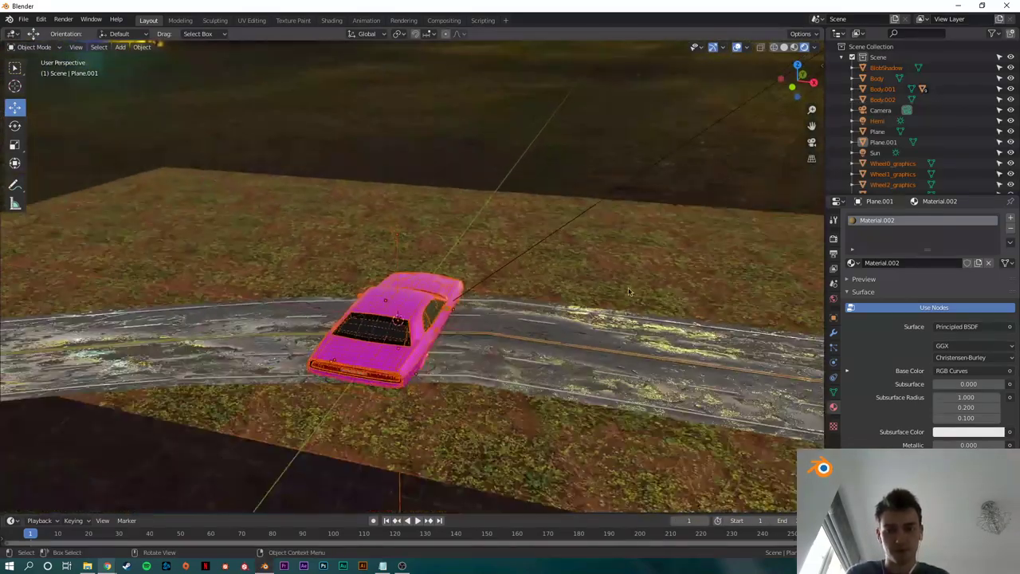
left_click(789, 87)
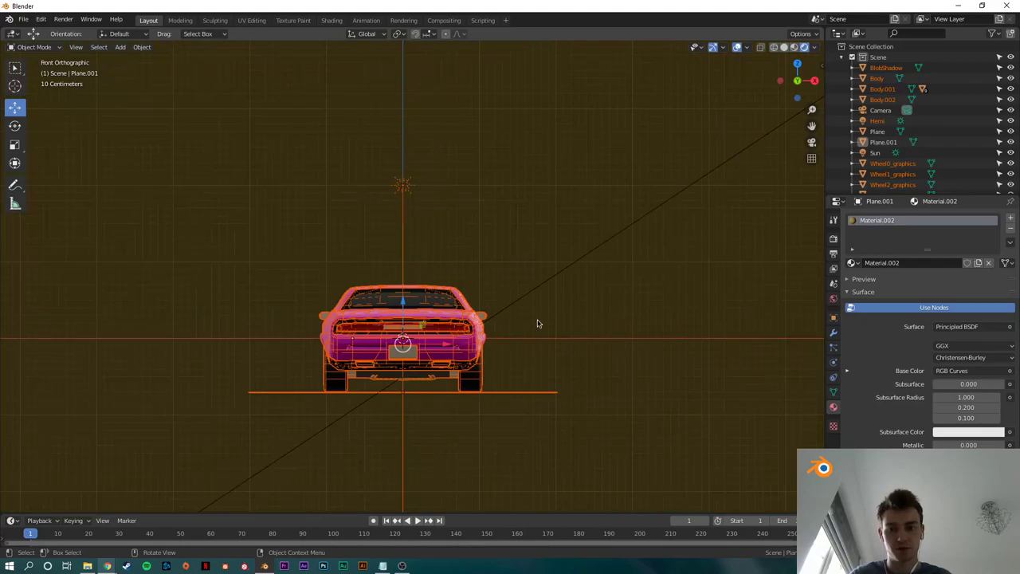
key("g")
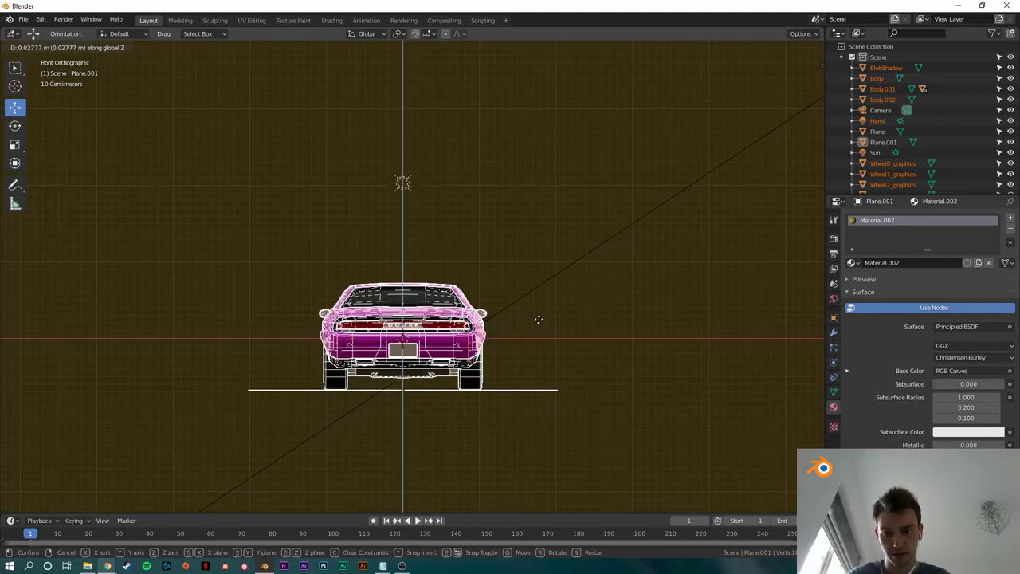
key("z")
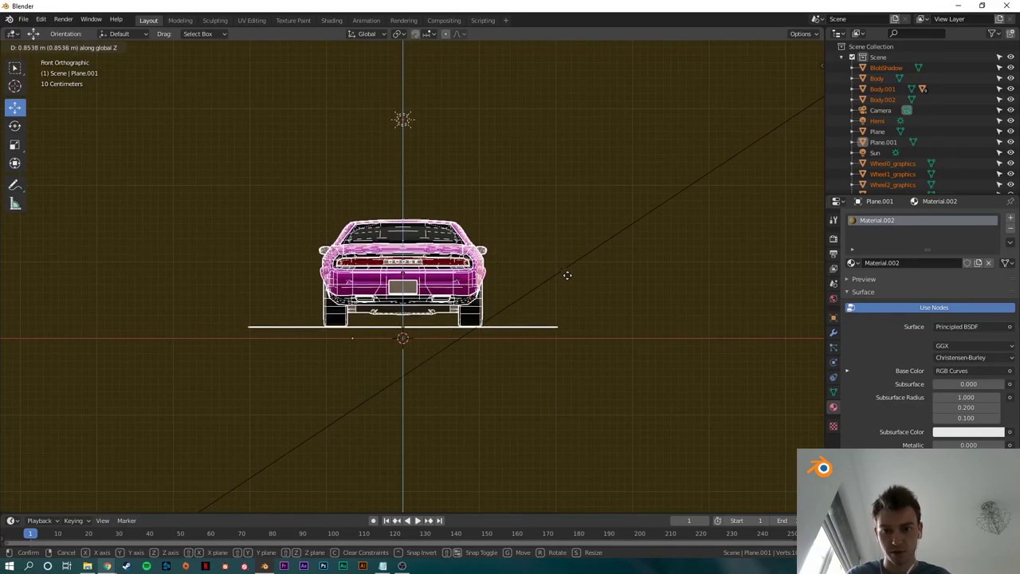
left_click(573, 366)
key("g")
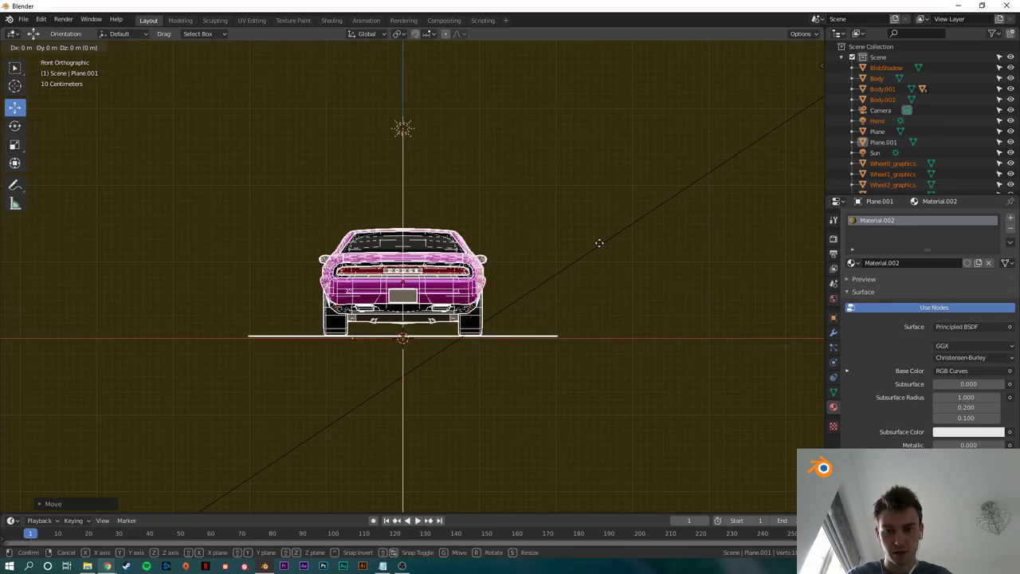
key("z")
left_click(607, 261, "shift")
left_click(569, 266)
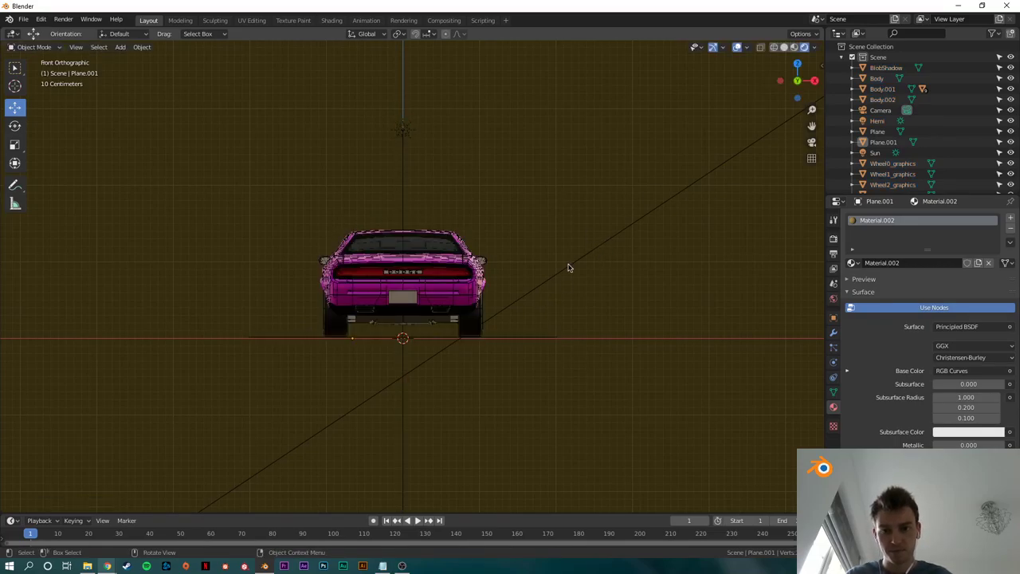
Step: Delete the BlobShadow plane beneath the car and the Hemi light above it
middle_click_drag(569, 266, 467, 377)
left_click(456, 372)
middle_click_drag(431, 328, 485, 368, "shift")
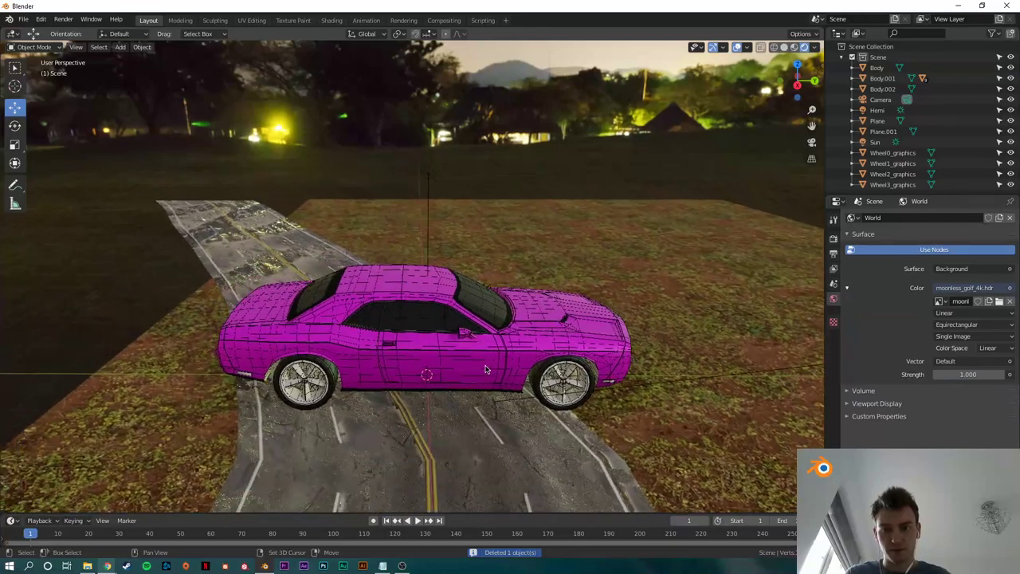
left_click(429, 174)
left_click(441, 188)
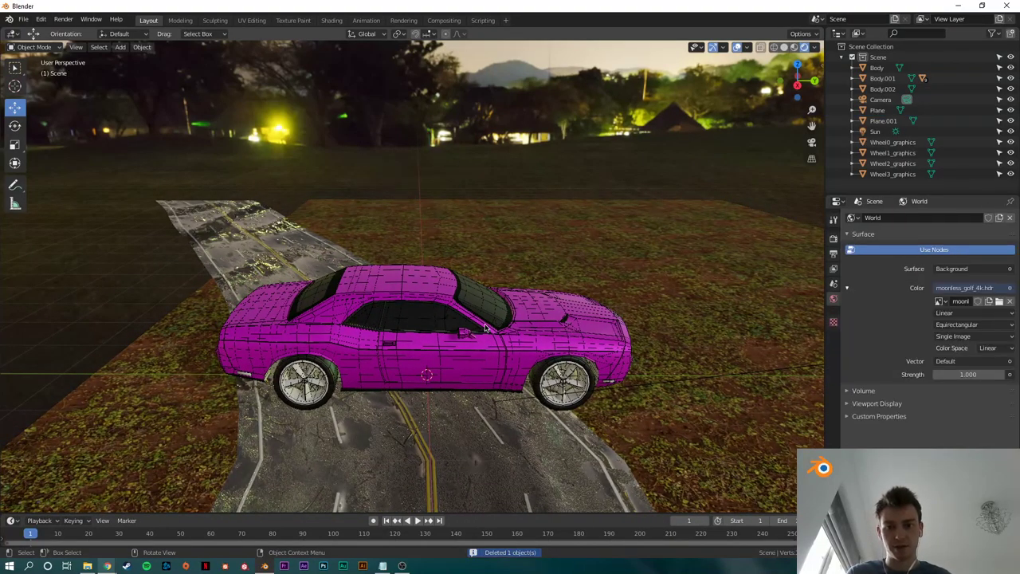
Step: Add a new collection to the scene and name it Challenger
scroll(374, 327, "down", 2)
middle_click_drag(351, 327, 422, 328)
scroll(445, 331, "down", 2)
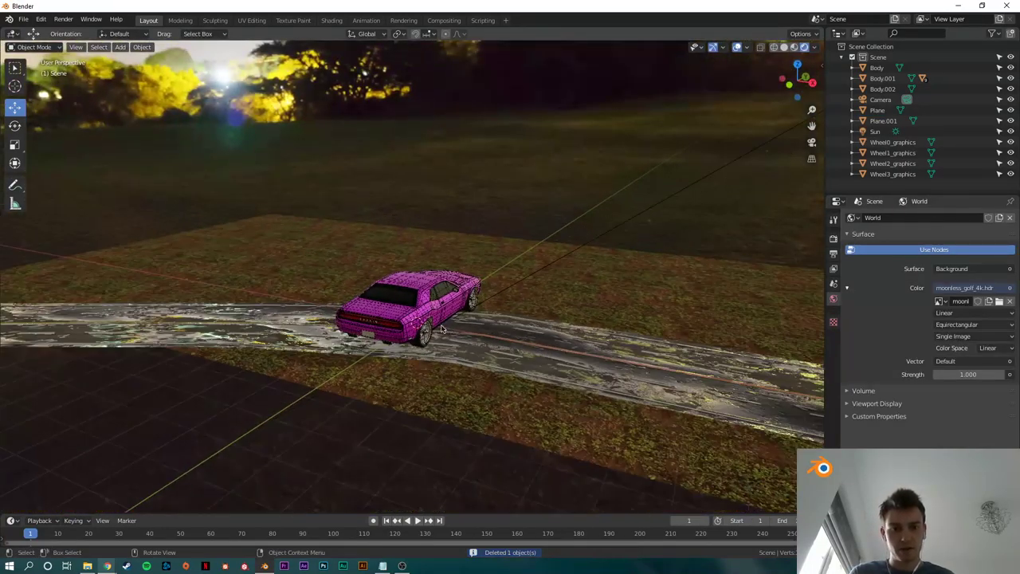
left_click(1011, 36)
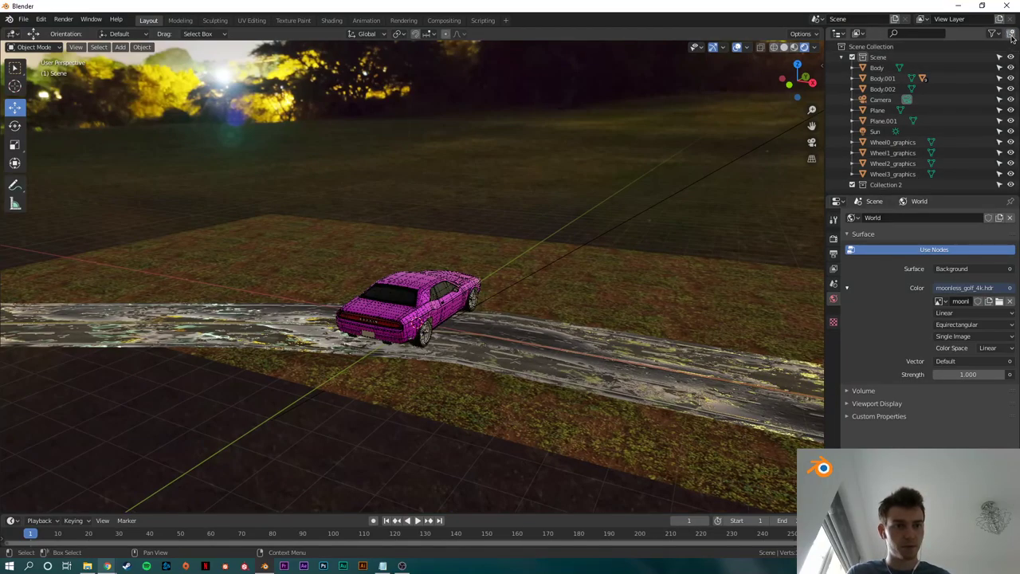
double_click(886, 184)
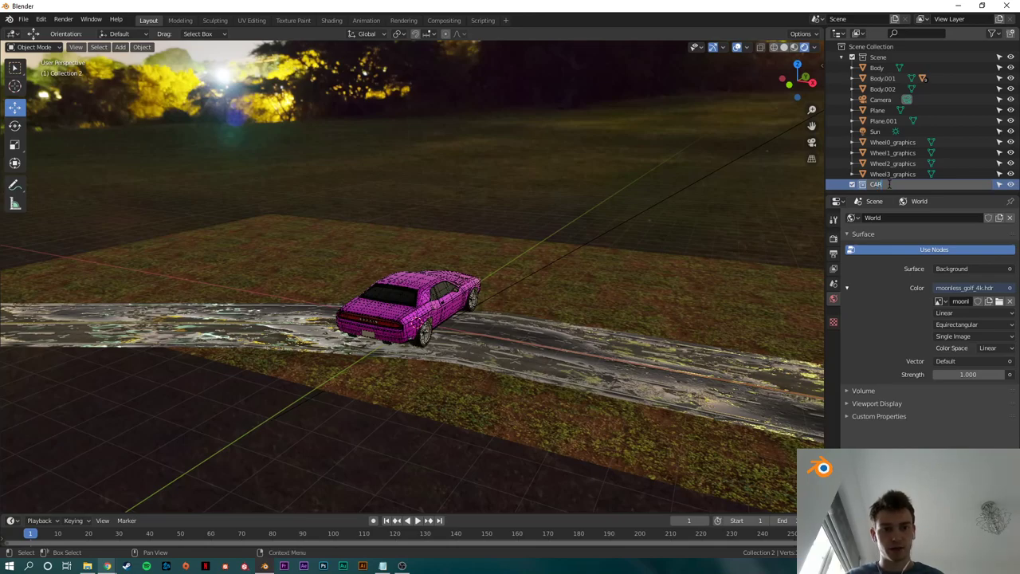
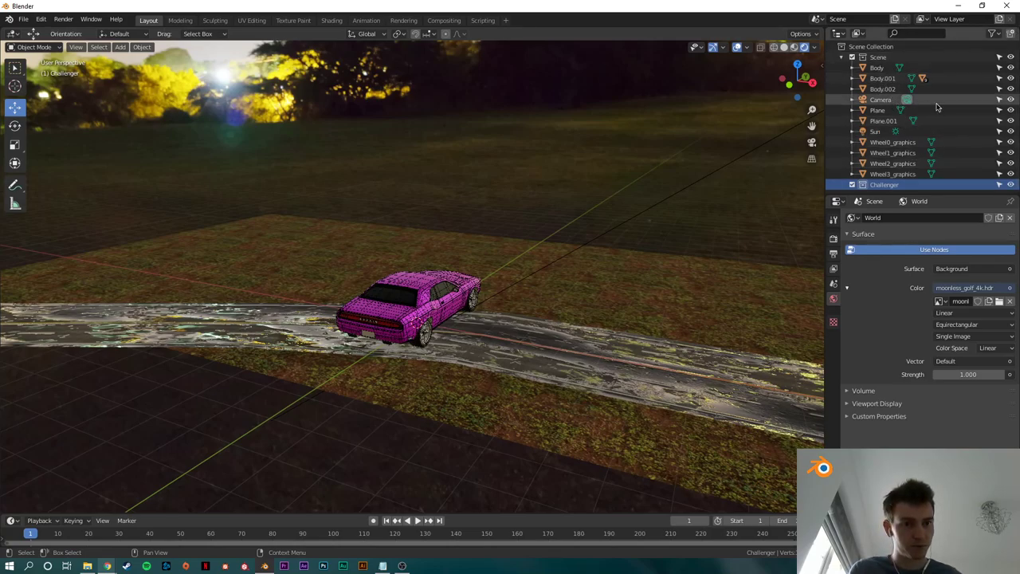
Step: Make the Camera, Plane and Sun unselectable in the viewport and rename Plane as Ground
left_click(998, 100)
left_click(999, 110)
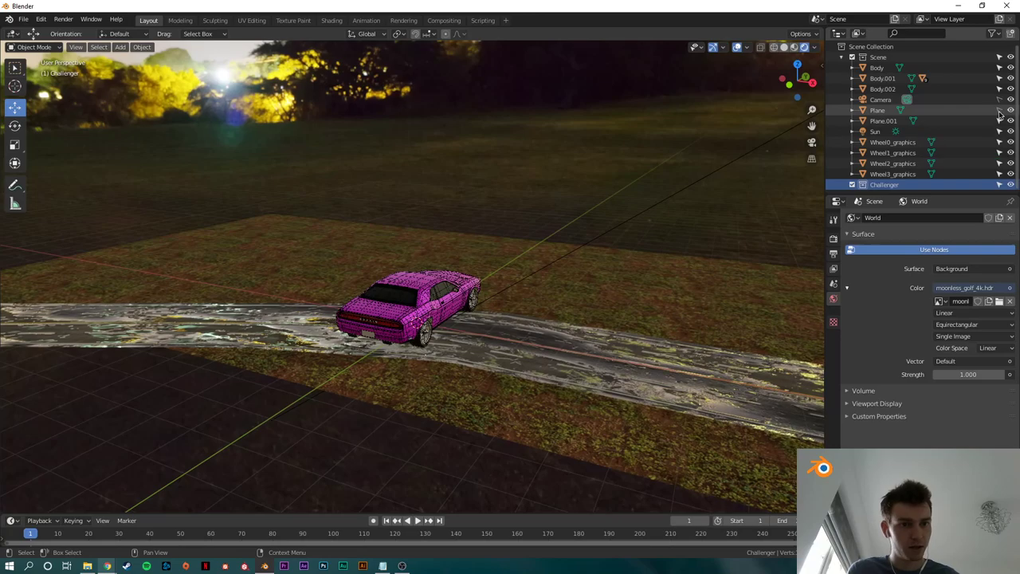
left_click(878, 110)
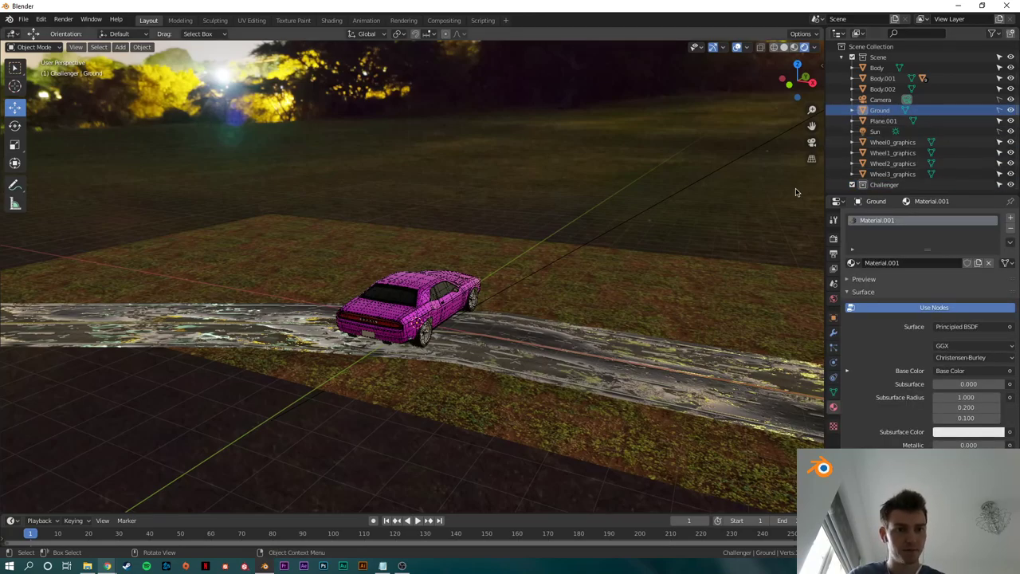
Step: Make Plane.001 unselectable in the viewport so that only the car parts can be selected, then clear the selection
key("a")
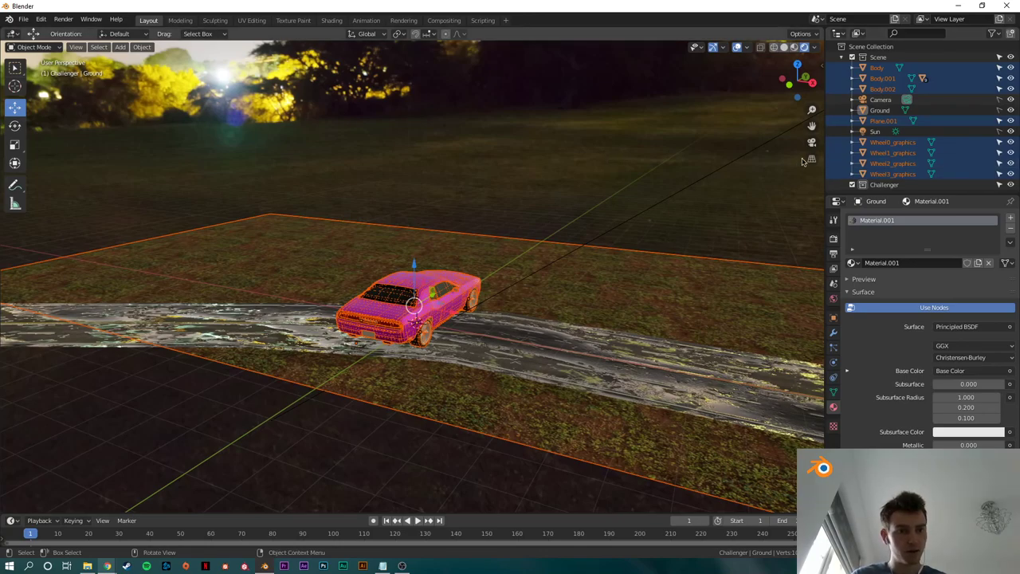
key("alt+a")
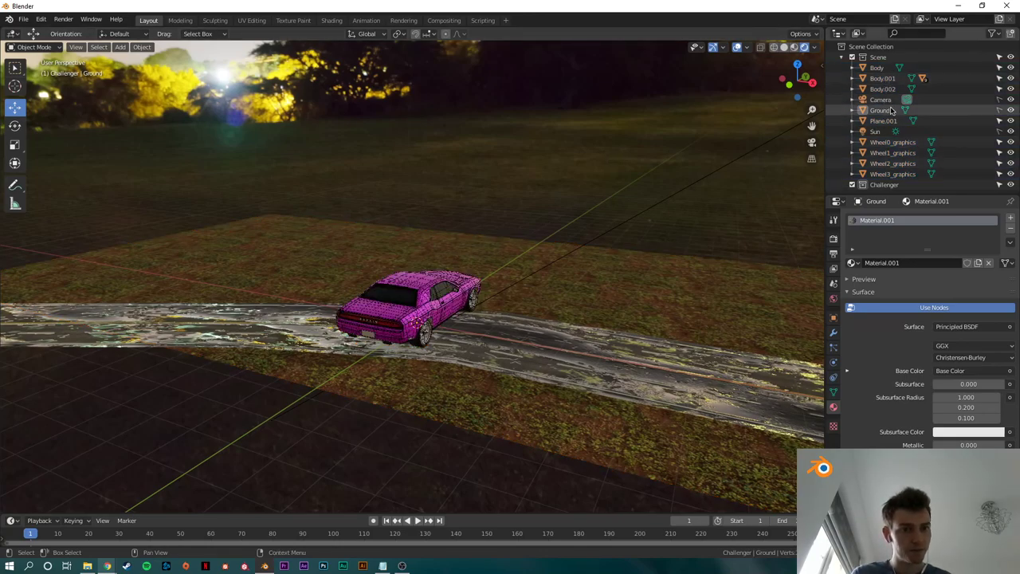
left_click(648, 292)
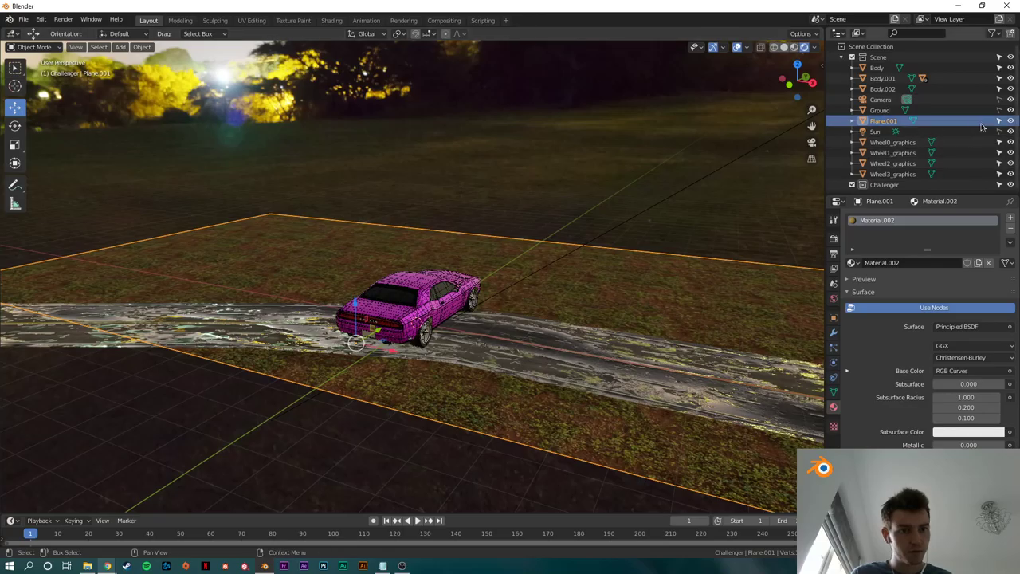
key("ctrl+i")
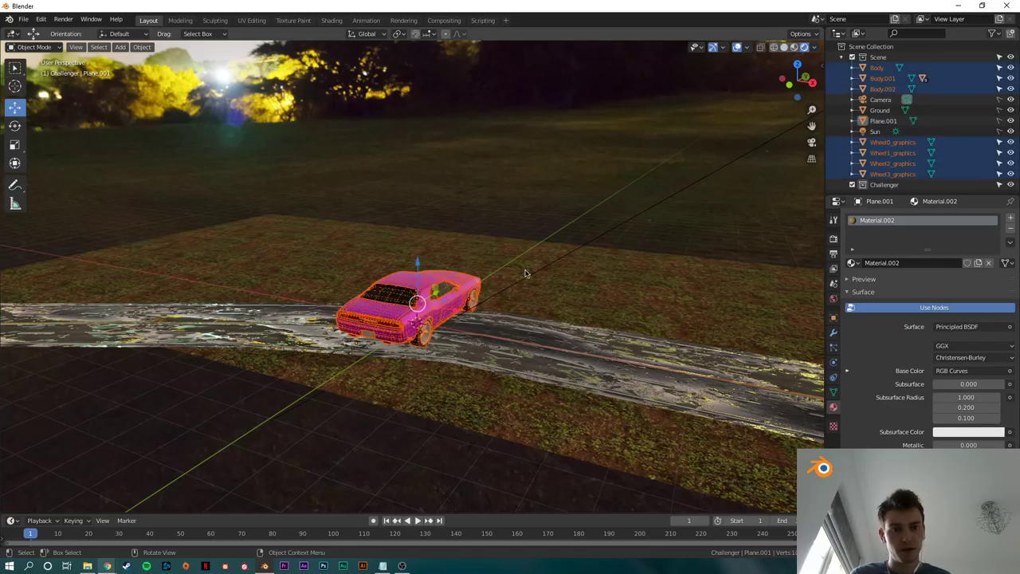
middle_click_drag(437, 311, 417, 198)
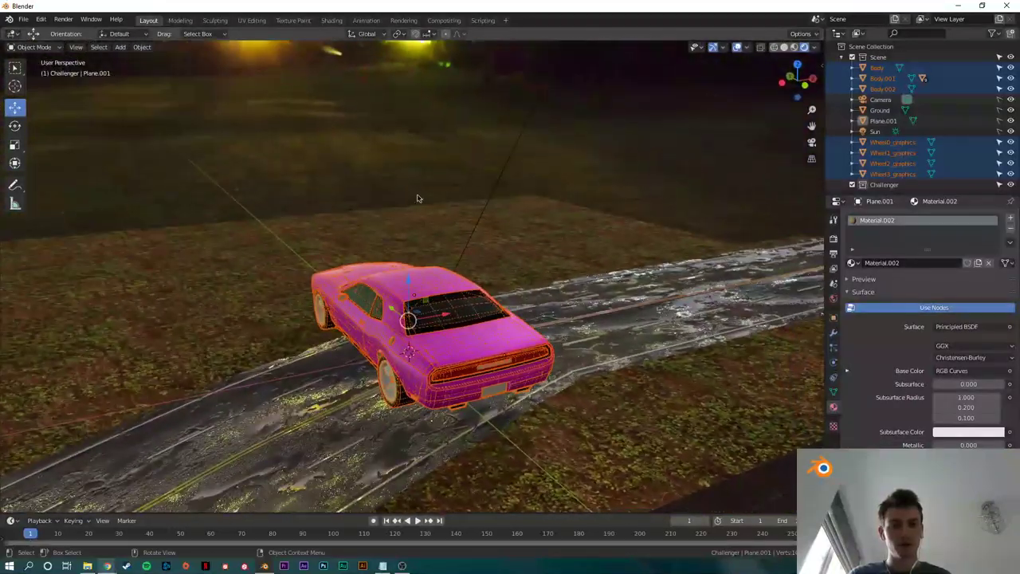
left_click(405, 172)
middle_click_drag(498, 253, 439, 262)
Step: Add a Plain Axes Empty at the world origin and raise it along Z to the middle of the car's upper body
key("shift+a")
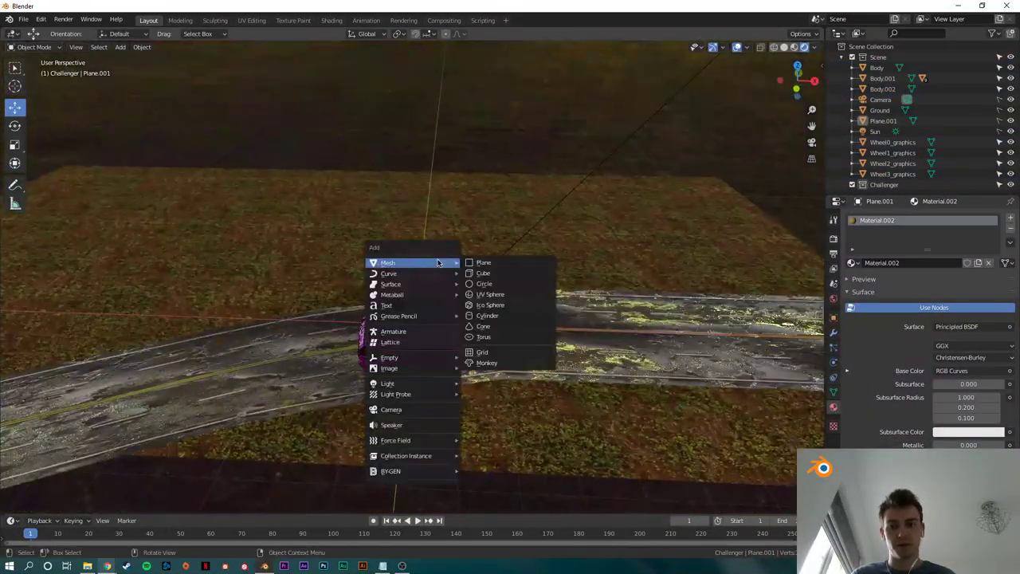
mouse_move(422, 369)
mouse_move(391, 357)
left_click(488, 357)
middle_click_drag(488, 357, 426, 337)
key("g")
key("z")
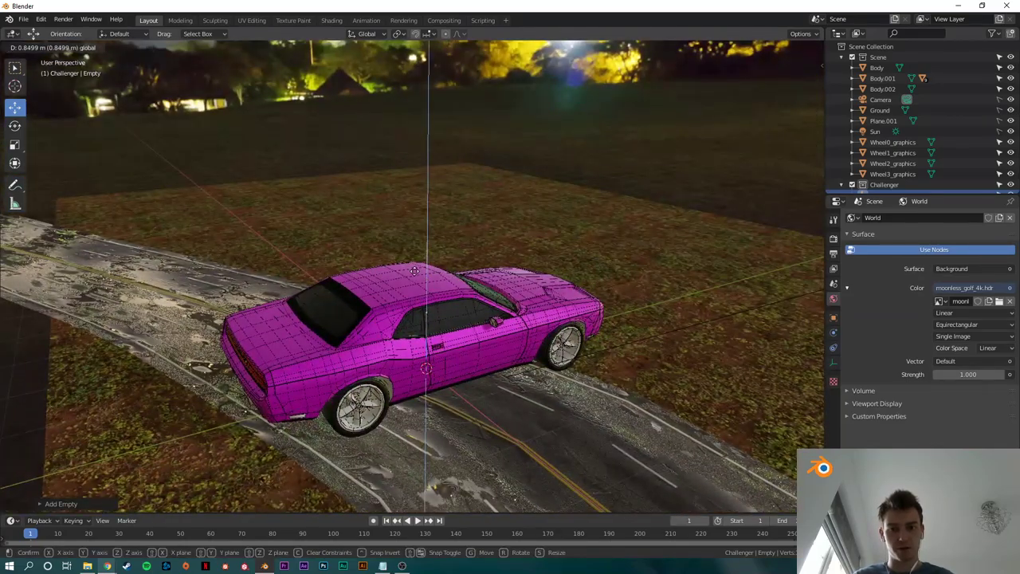
left_click(583, 307)
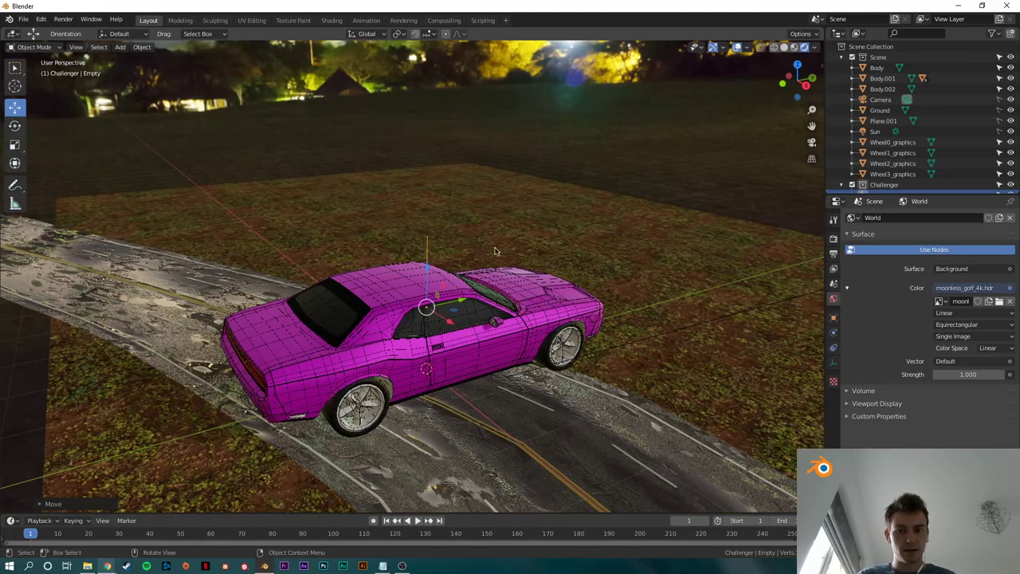
Step: Select all the car parts with the Empty active and parent them to the Empty as objects
middle_click_drag(495, 251, 571, 205)
key("a")
scroll(585, 237, "up", 3)
middle_click_drag(483, 249, 497, 241)
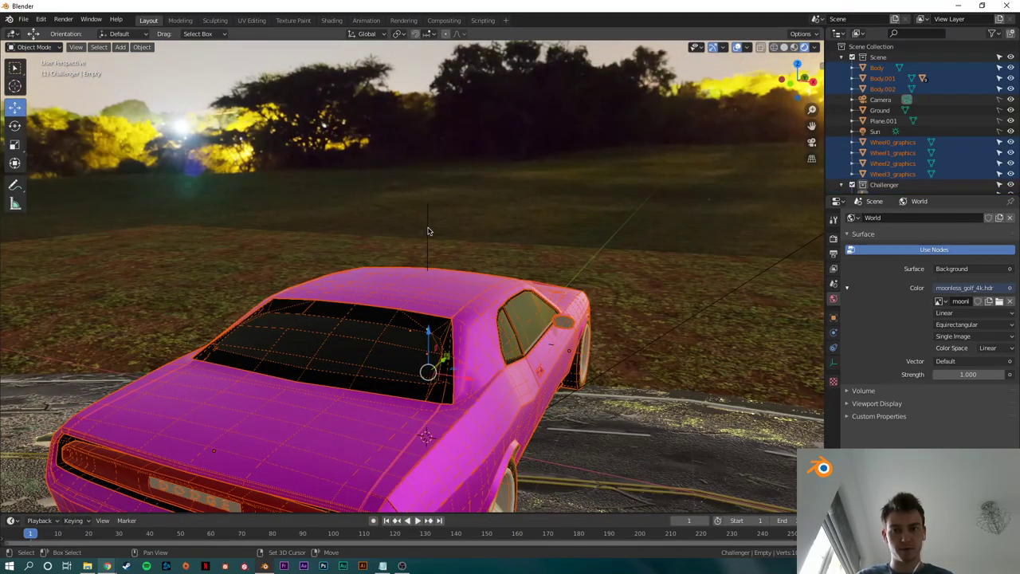
left_click(143, 48)
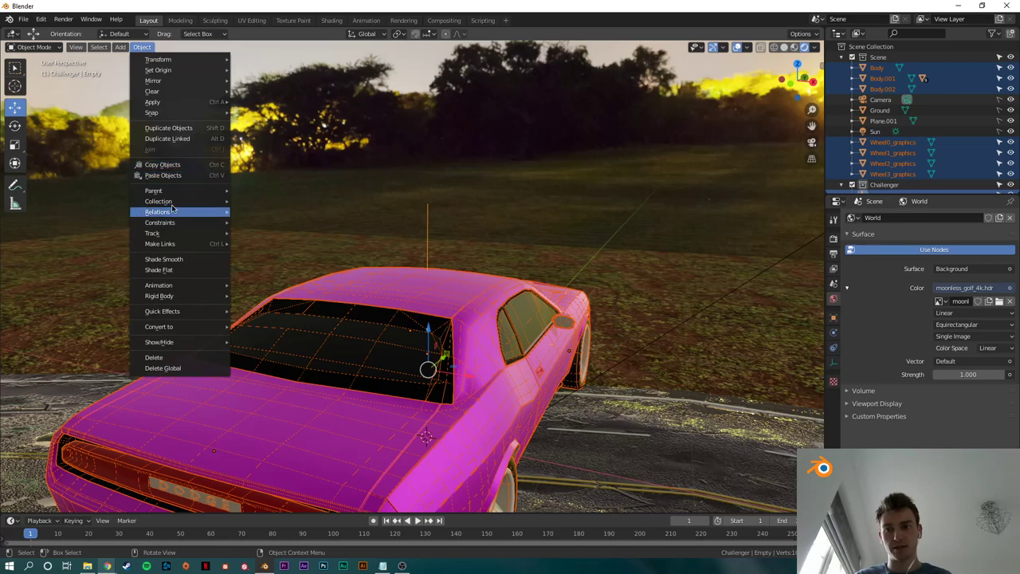
mouse_move(175, 192)
left_click(254, 198)
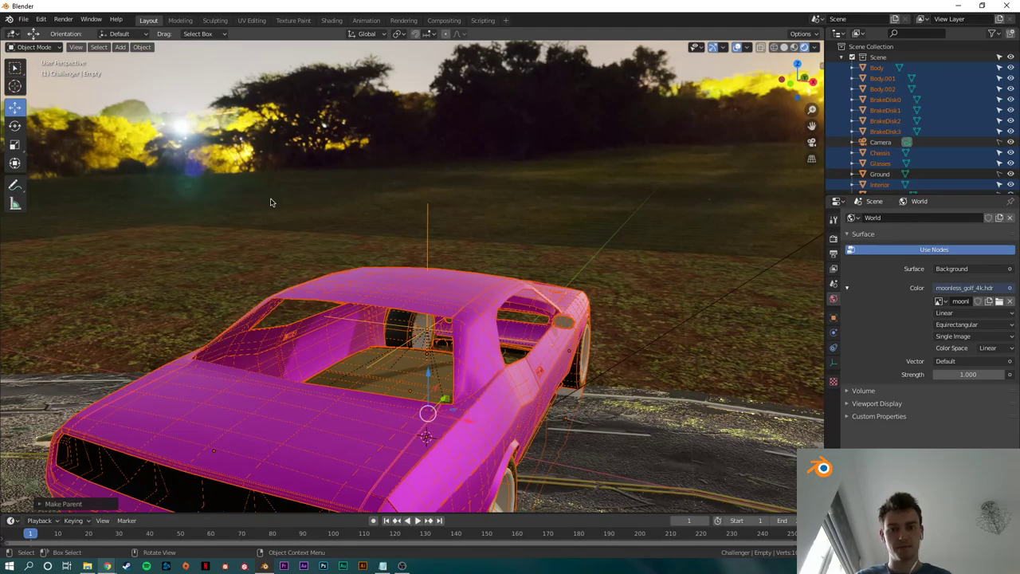
Step: Move the Empty from the Challenger collection into the Scene collection and deselect it
scroll(906, 120, "down", 5)
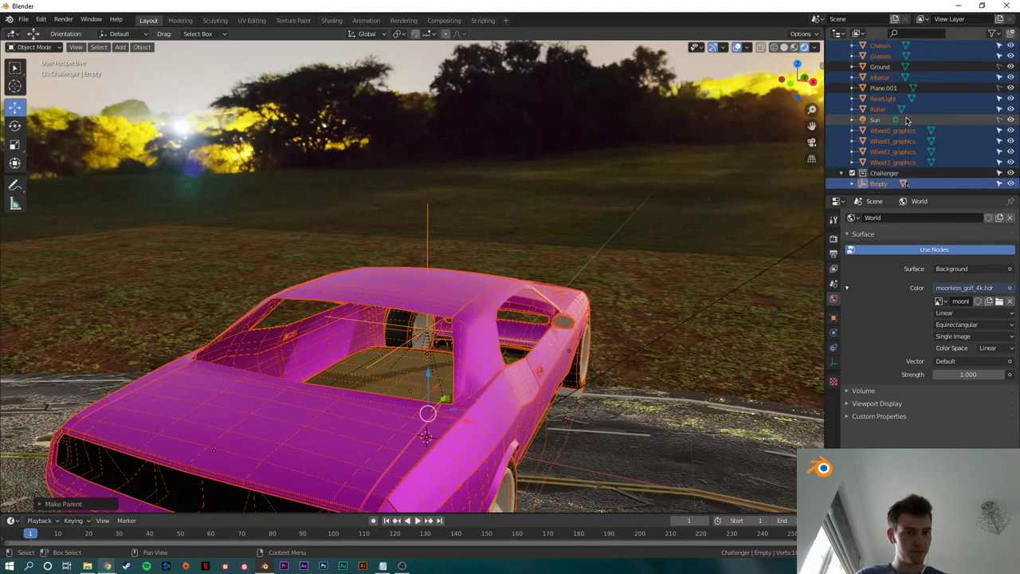
left_click(883, 185)
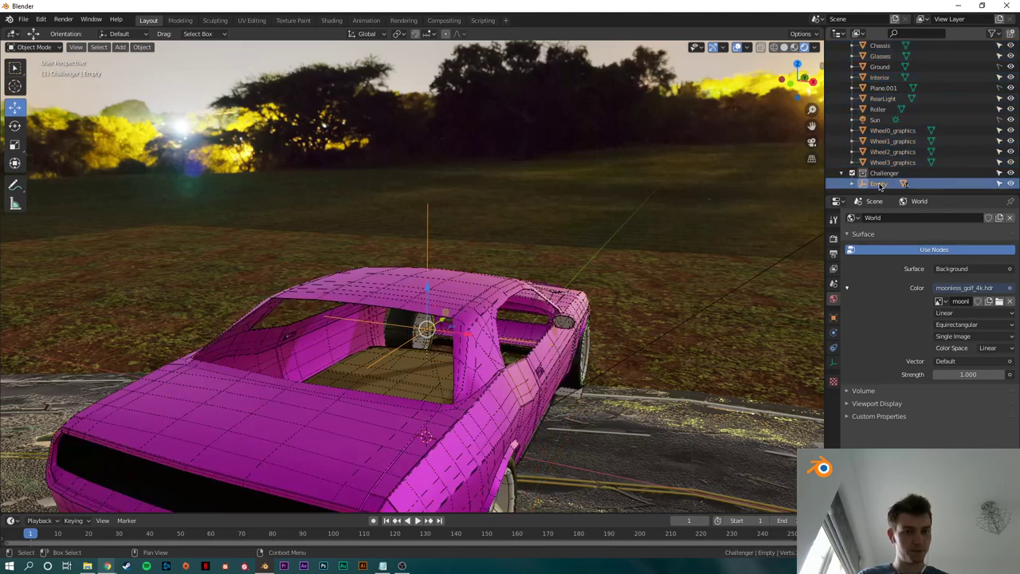
left_click_drag(880, 186, 889, 166)
left_click(602, 189)
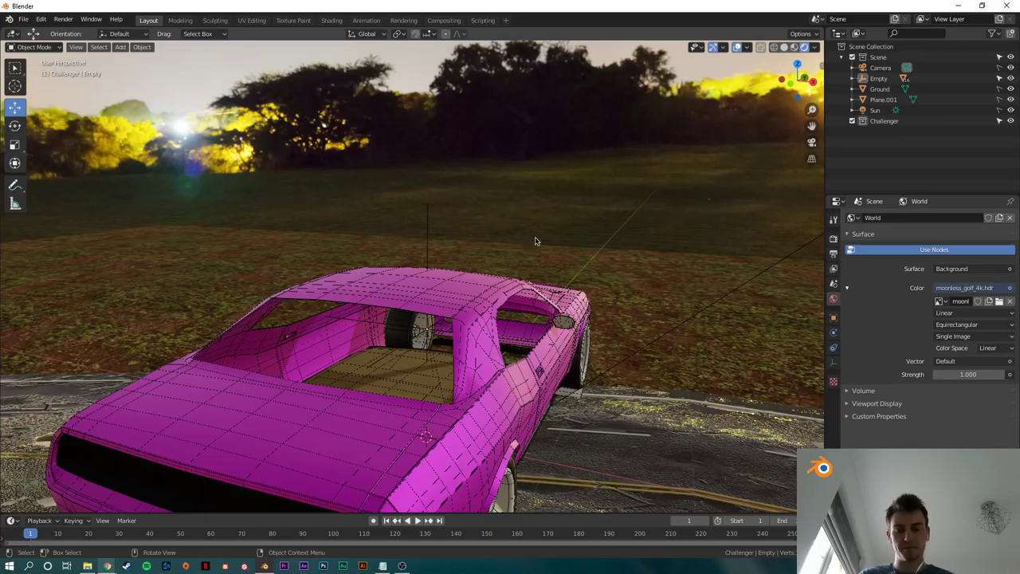
Step: Select the Empty and move the whole car along X in top view to the straight road section near the camera
middle_click_drag(535, 241, 454, 313)
left_click(427, 243)
left_click(797, 65)
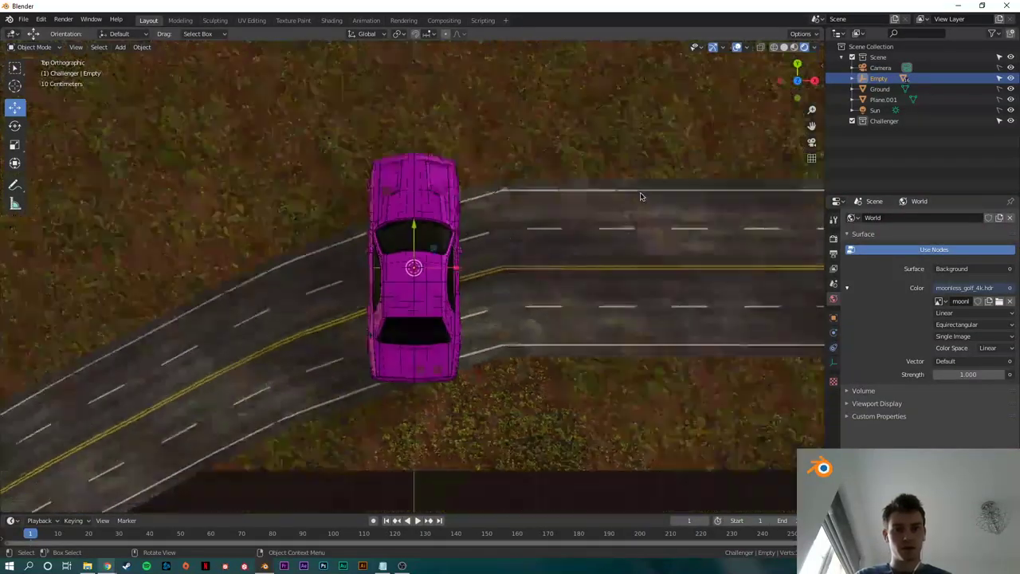
left_click(704, 268)
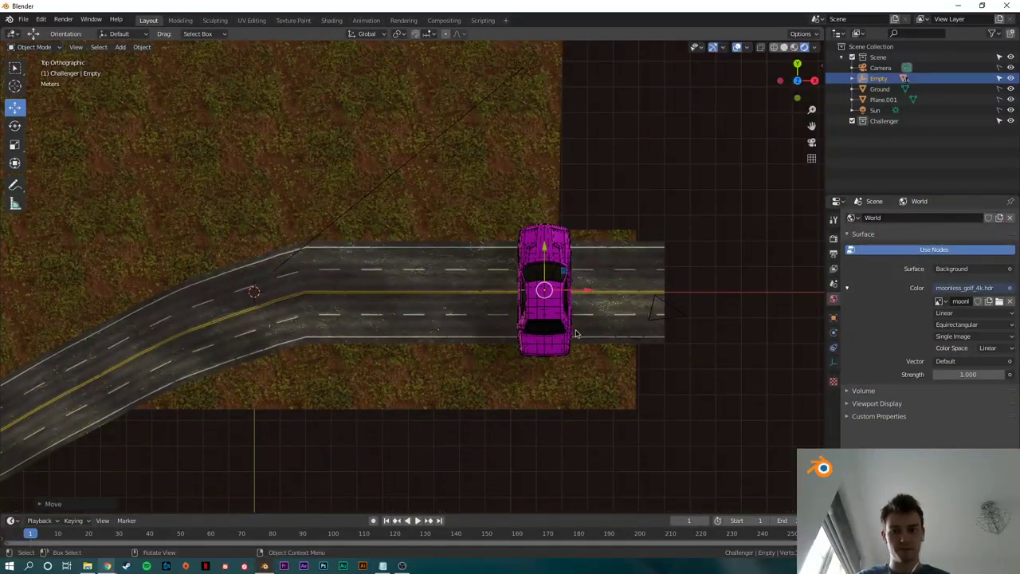
middle_click_drag(703, 269, 466, 227)
scroll(502, 311, "up", 3)
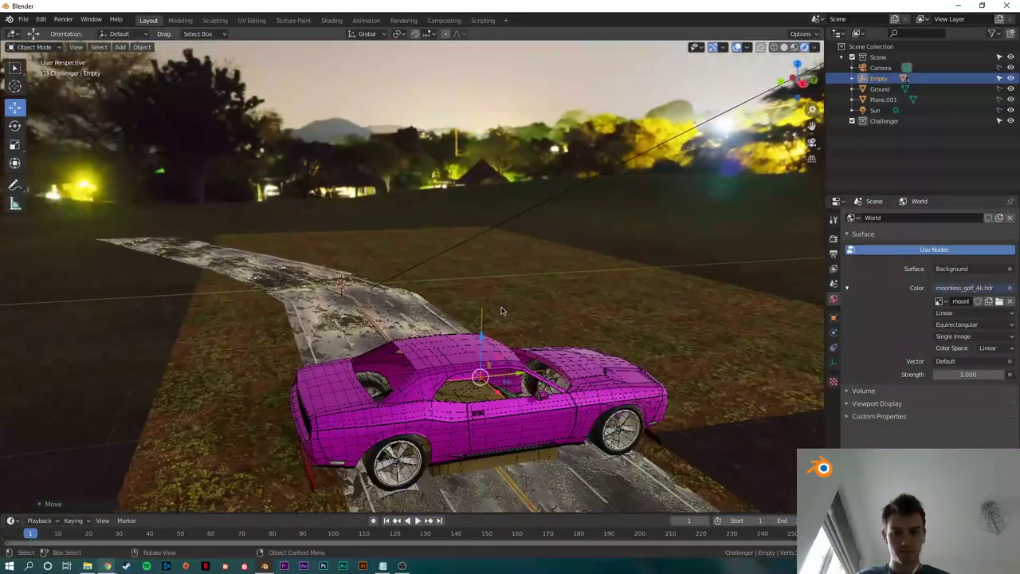
Step: Try to raise the misplaced Interior object along Z into the car body, then undo the move
key("shift+space")
left_click(586, 322)
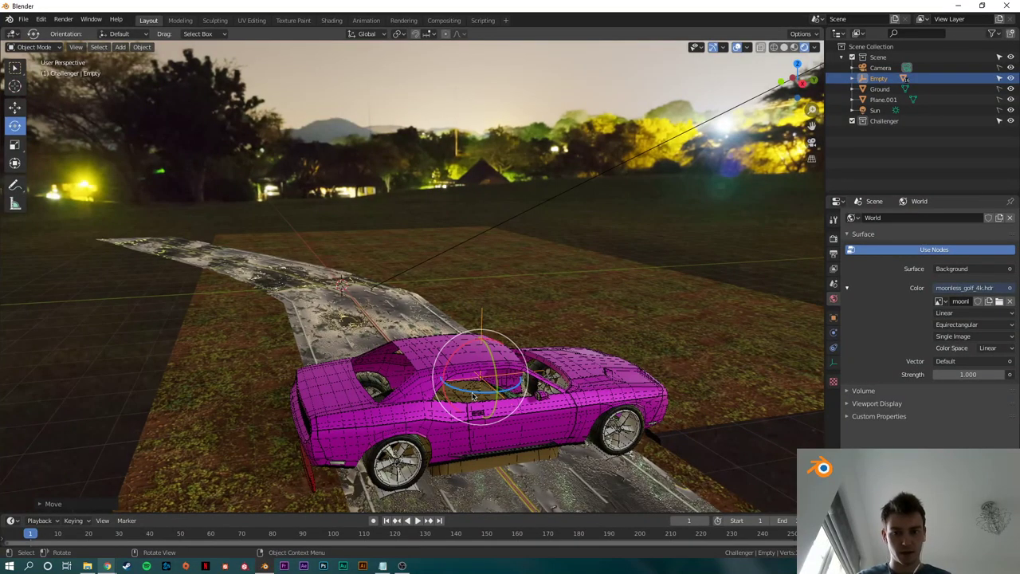
left_click(485, 462)
middle_click_drag(513, 454, 421, 279, "shift")
left_click(349, 281)
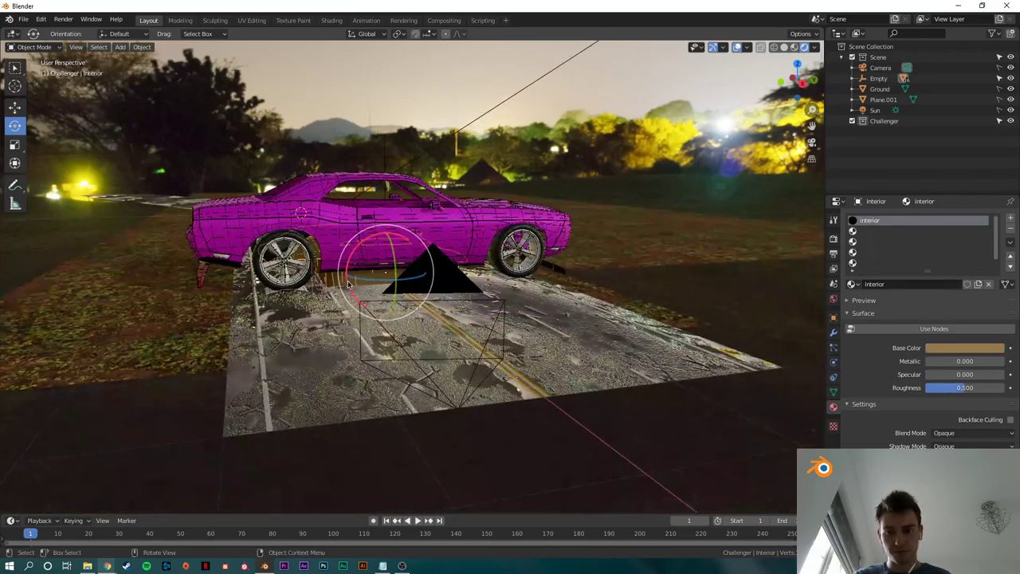
scroll(397, 290, "up", 3)
key("shift+space")
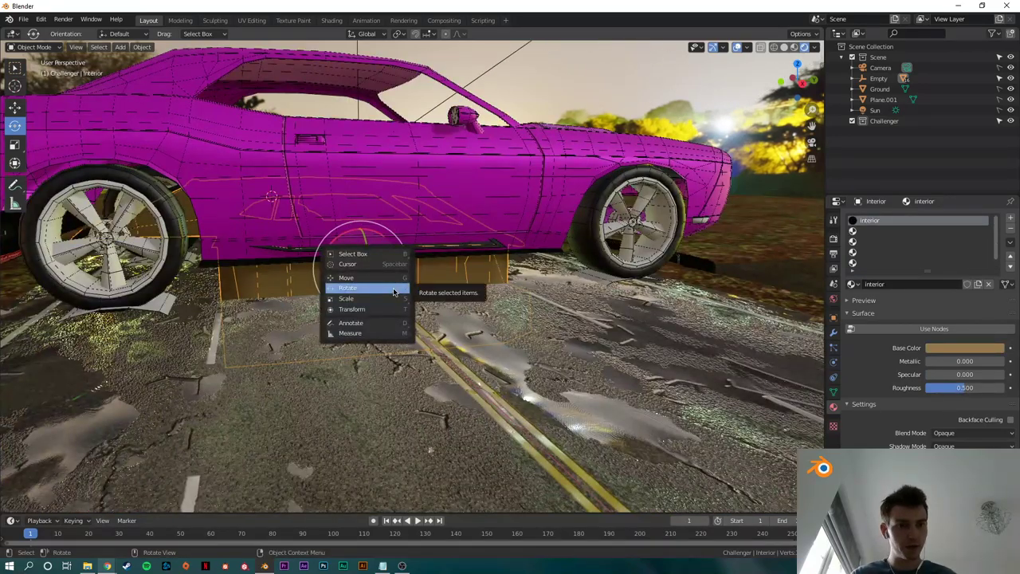
key("g")
middle_click_drag(433, 275, 478, 307)
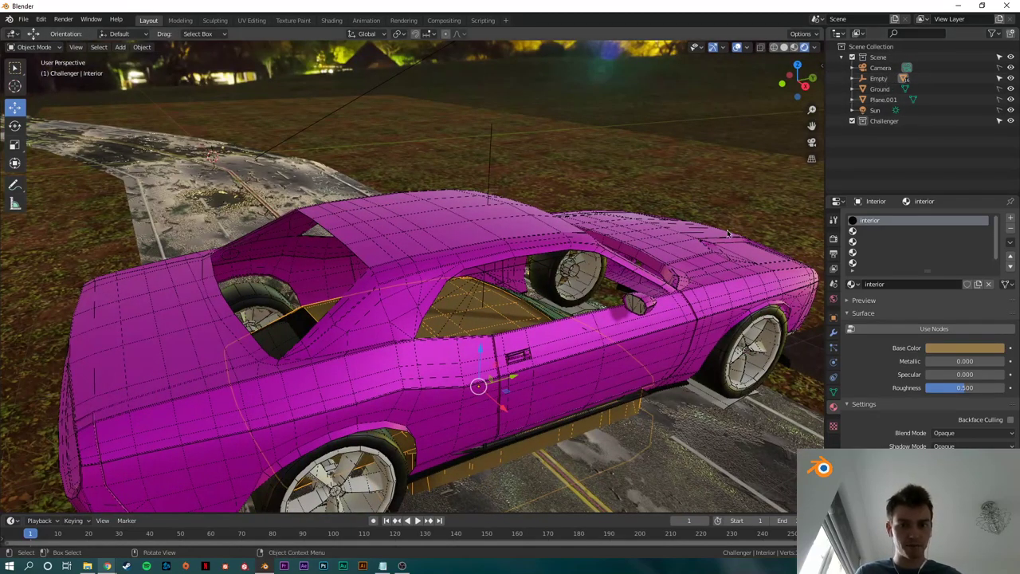
middle_click_drag(677, 273, 510, 315)
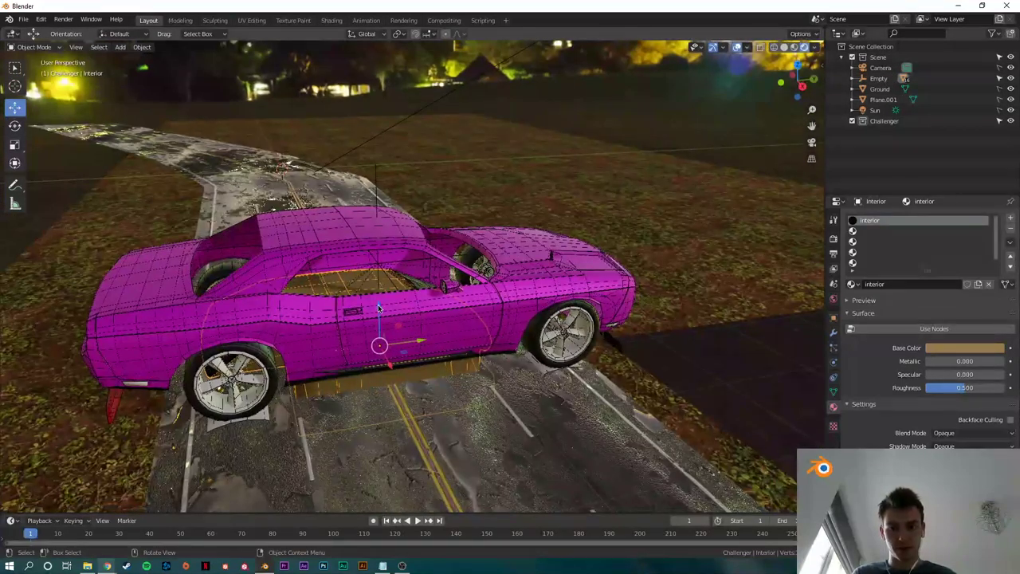
key("g")
key("z")
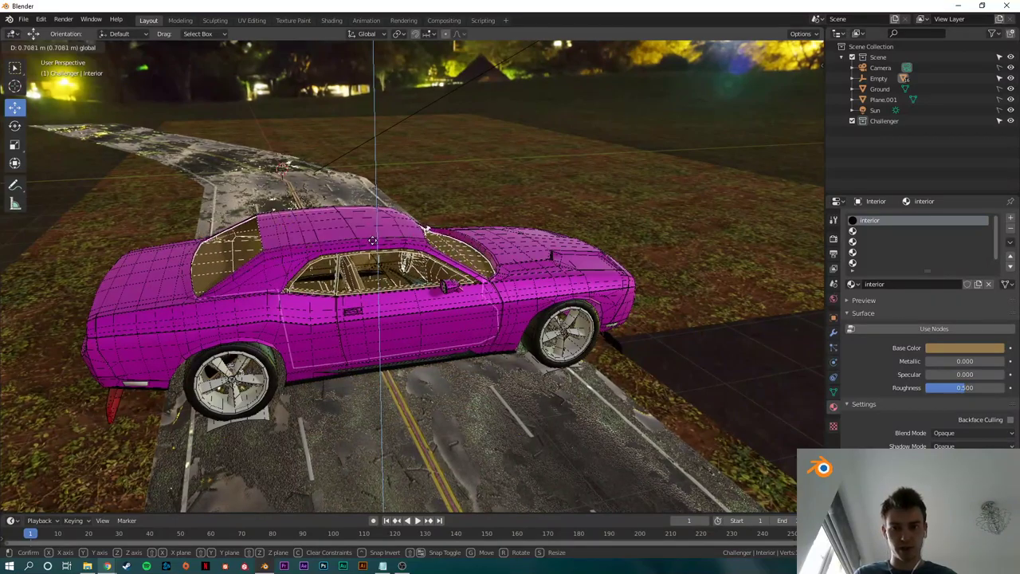
left_click(372, 240)
key("KP_3")
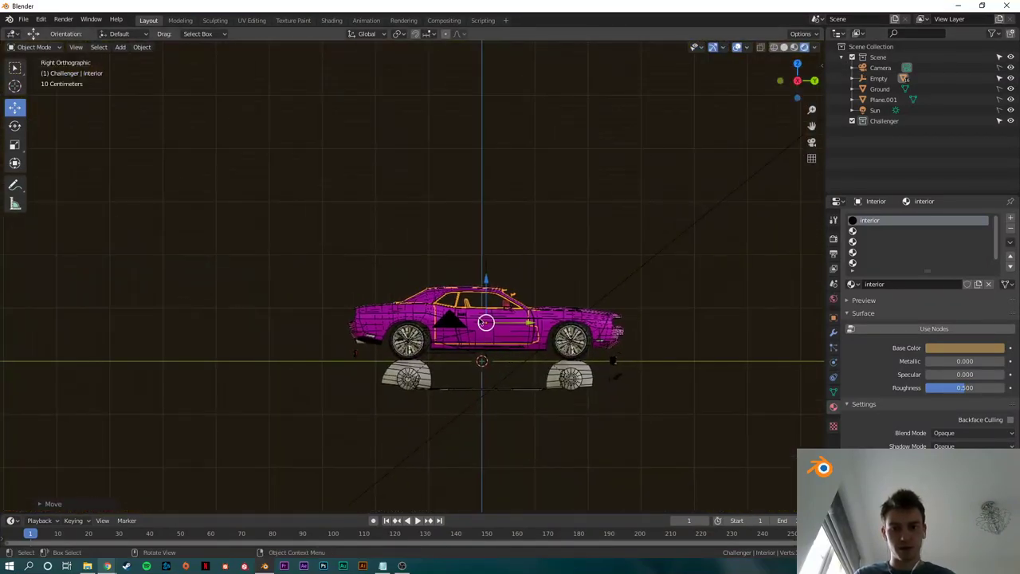
key("ctrl+z")
Step: Select the misplaced interior, chassis, front brake disks and front and rear light parts in right view, leaving out the wheels and the Empty
scroll(552, 335, "up", 4)
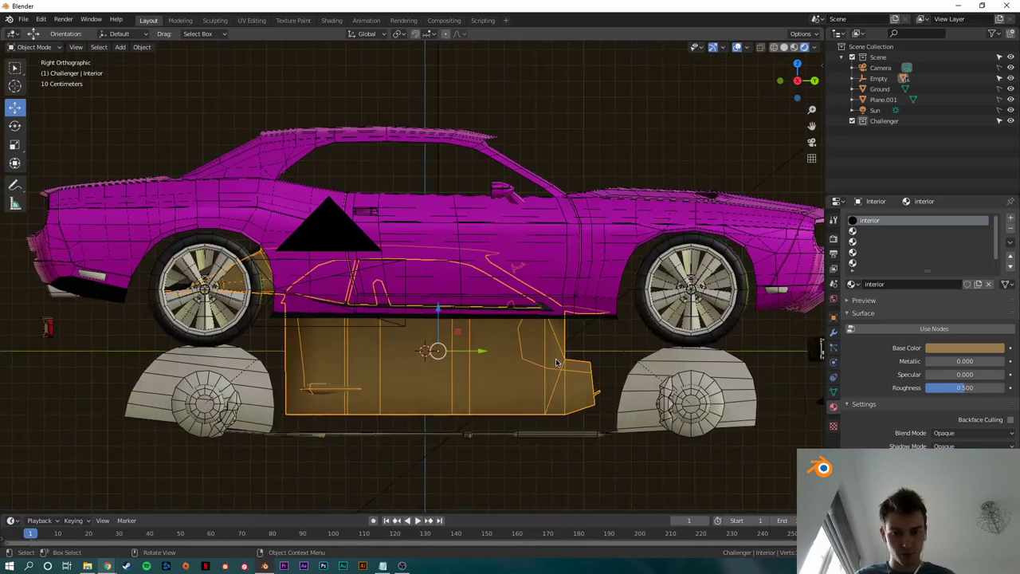
left_click(618, 359)
left_click(691, 414)
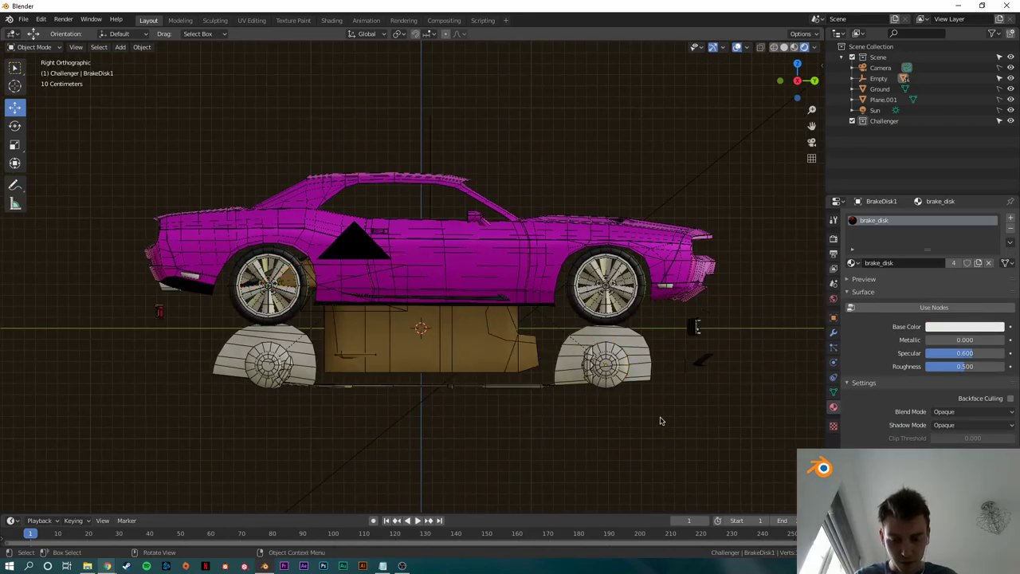
left_click_drag(745, 421, 73, 313)
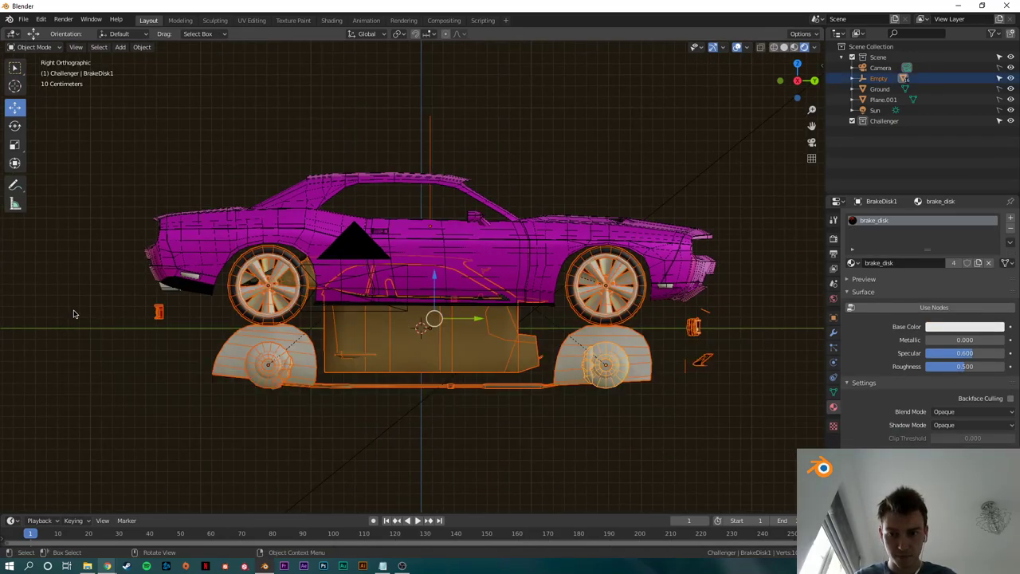
left_click(694, 396)
left_click_drag(682, 368, 679, 317)
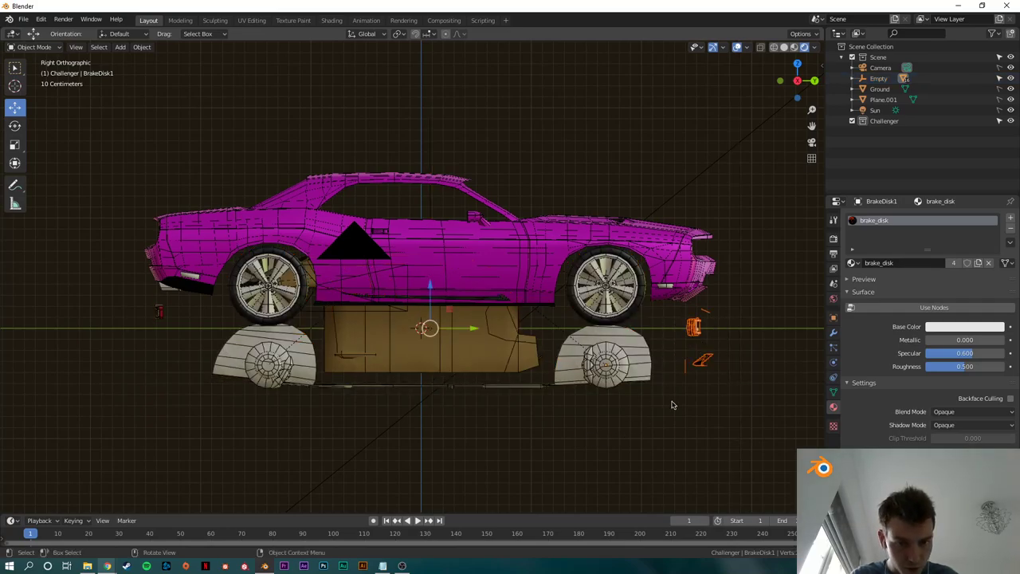
left_click_drag(521, 400, 528, 423)
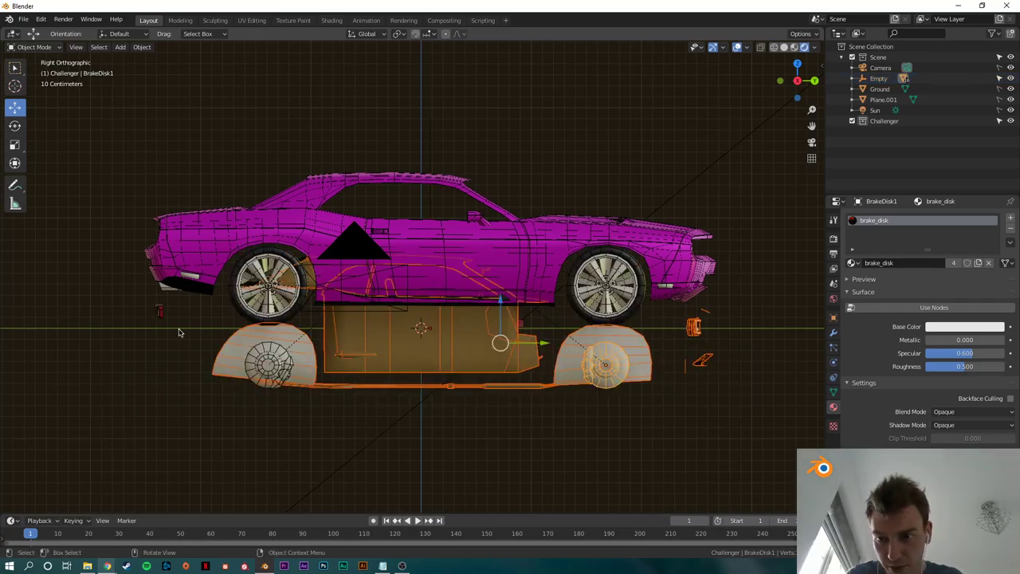
key("b")
left_click_drag(146, 301, 174, 342)
middle_click_drag(224, 381, 276, 510)
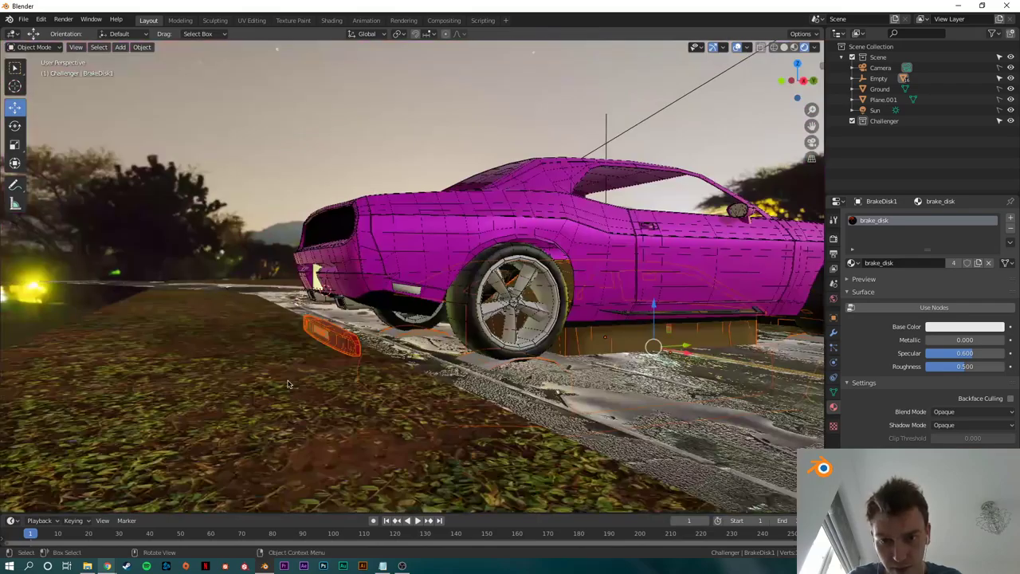
middle_click_drag(637, 295, 678, 294)
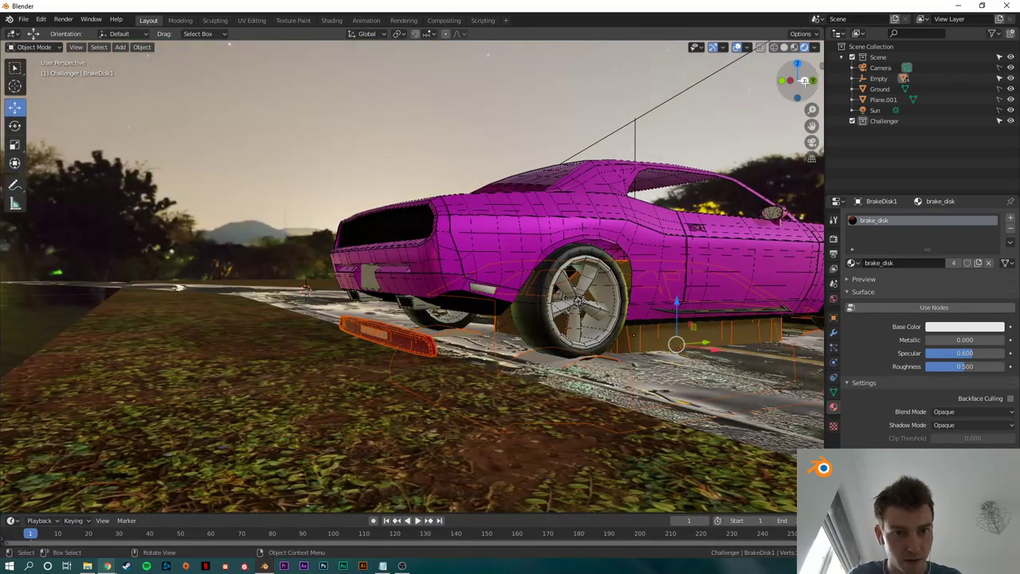
Step: Try to raise the selected loose car parts along Z in right view, then undo the move
key("KP_3")
left_click_drag(456, 265, 456, 234)
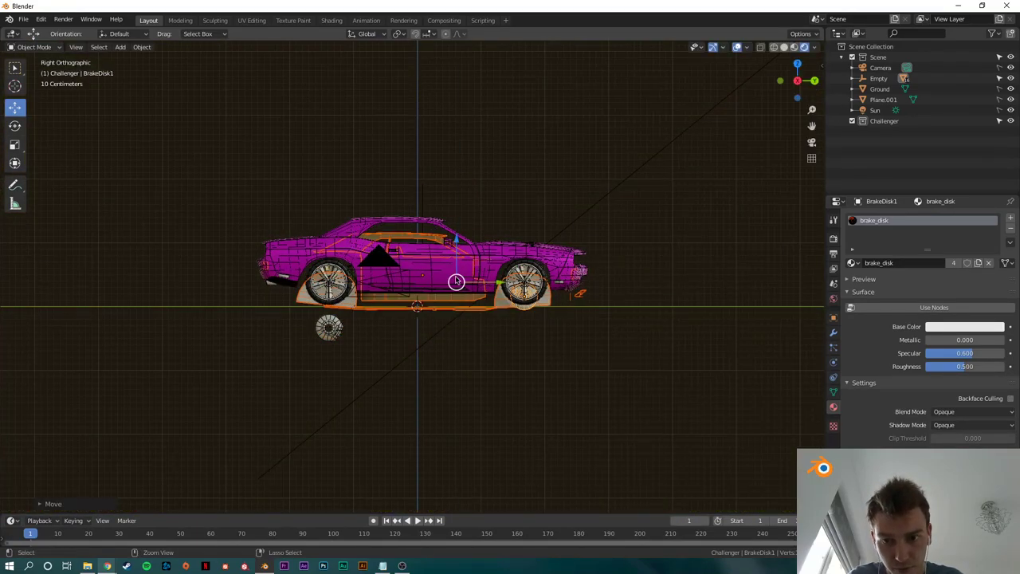
key("ctrl+z")
Step: Raise the misplaced parts, including the rear brake disks, along Z until they fit inside the car body, using solid shading
left_click(773, 48)
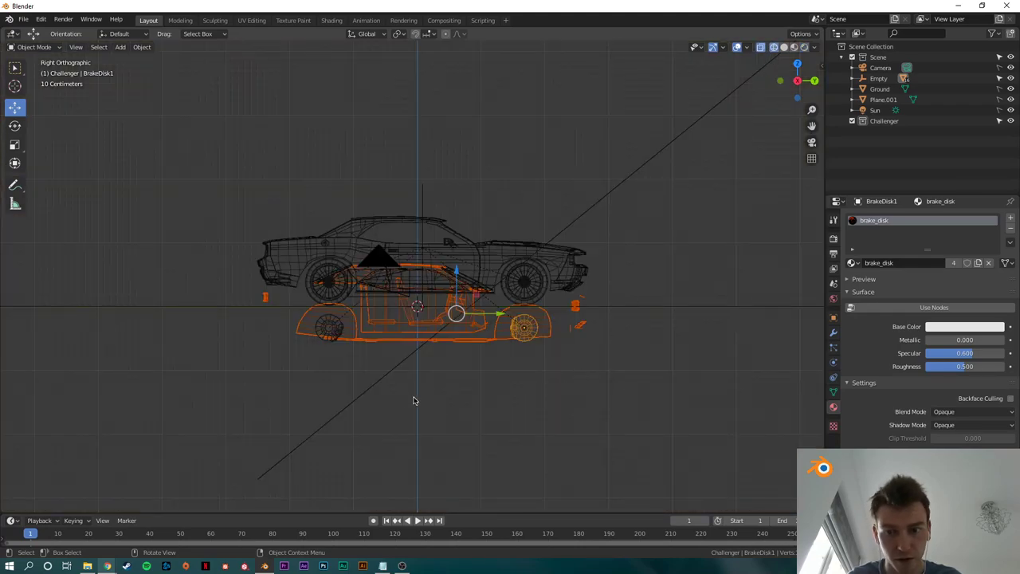
scroll(413, 401, "up", 4)
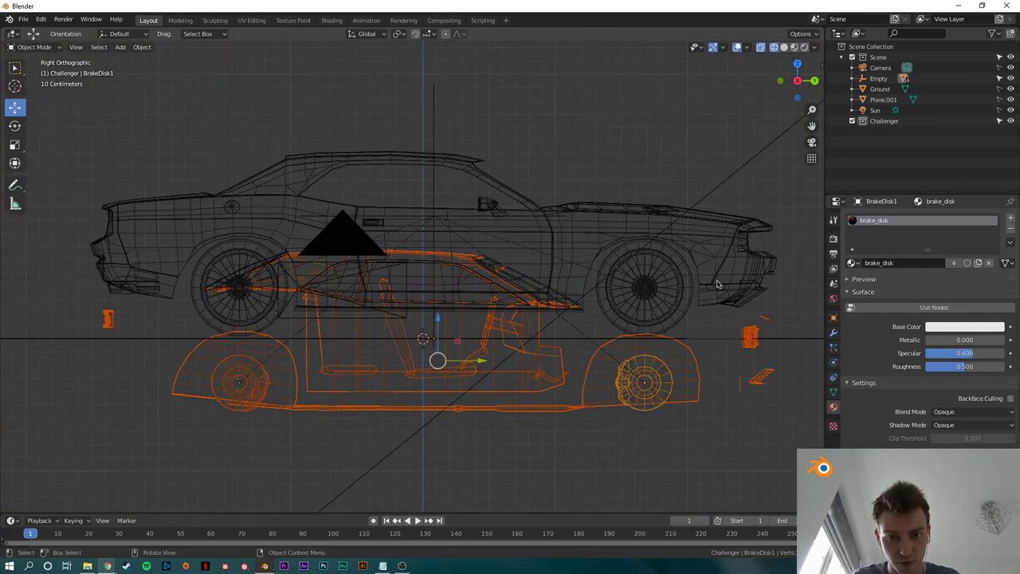
left_click(783, 47)
left_click_drag(436, 319, 435, 199)
scroll(433, 204, "up", 5)
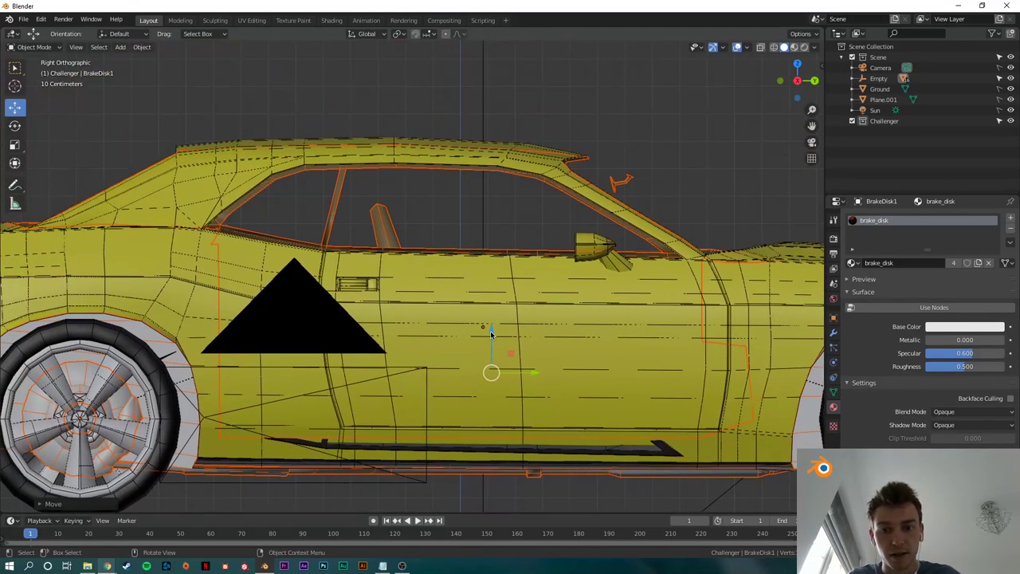
Step: Fine-tune the height of the selected loose car parts along Z so they sit inside the body, and deselect them
left_click_drag(493, 329, 488, 359)
middle_click_drag(488, 359, 440, 357)
scroll(423, 355, "down", 10)
scroll(431, 360, "up", 1)
left_click(510, 171)
scroll(494, 307, "down", 3)
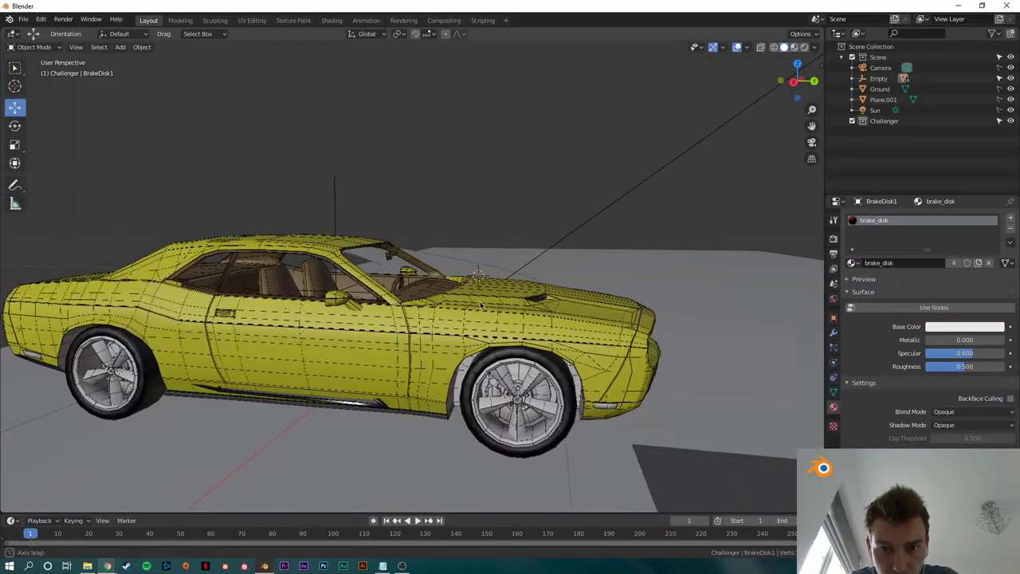
Step: Rename the car's parent Empty as Challenger-Mastr
middle_click_drag(446, 297, 630, 309)
left_click(388, 314)
scroll(402, 313, "down", 4)
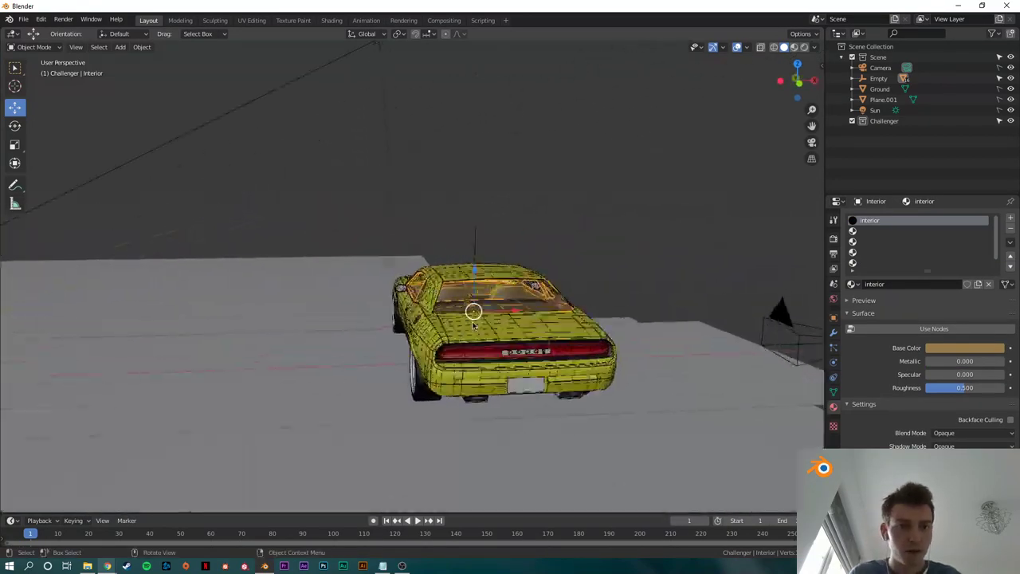
double_click(879, 78)
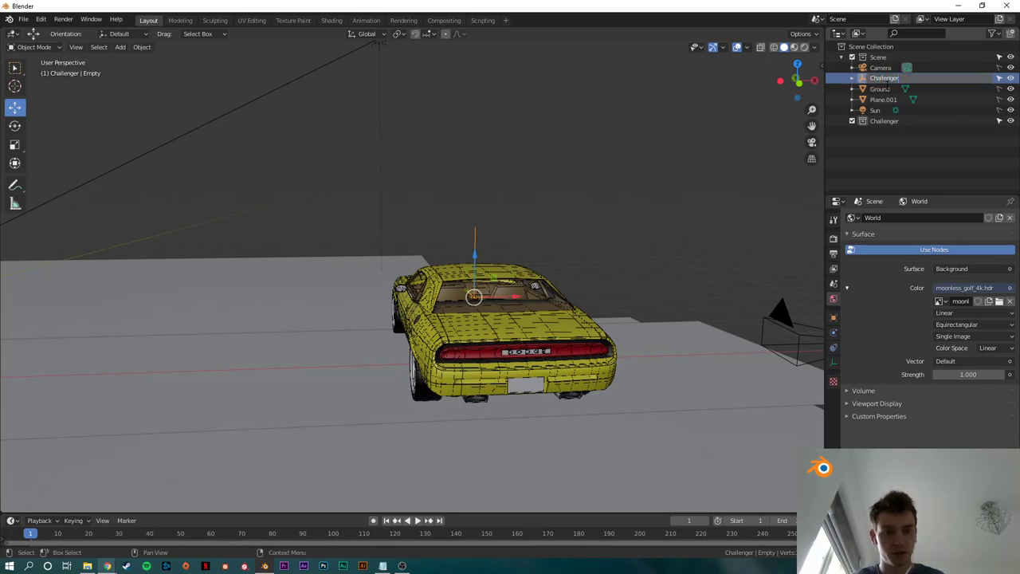
type("Challenger-Mastr")
key("Return")
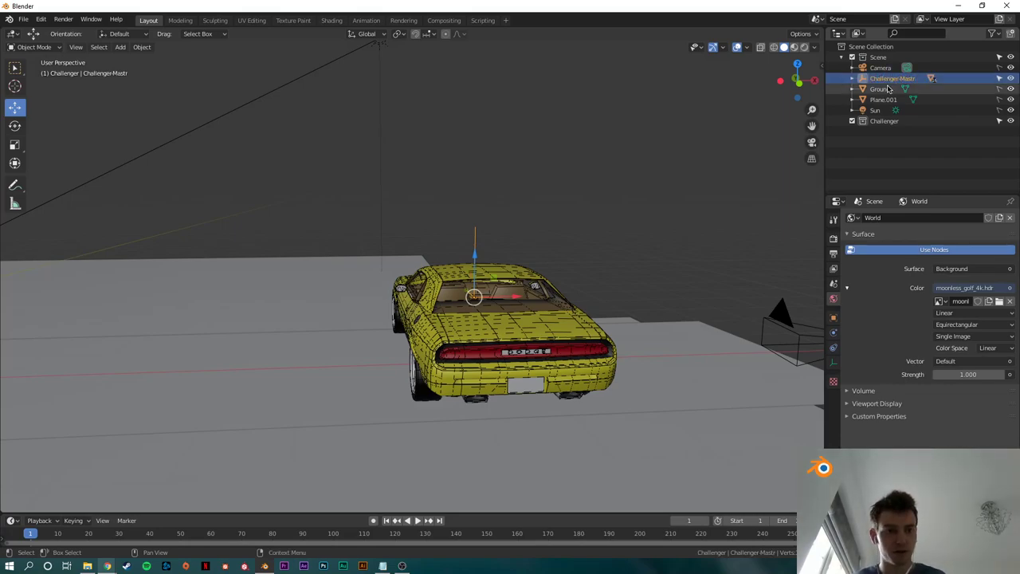
Step: Move the Challenger-Mastr Empty and all its car parts from the Scene collection into the Challenger collection
left_click_drag(886, 79, 892, 134)
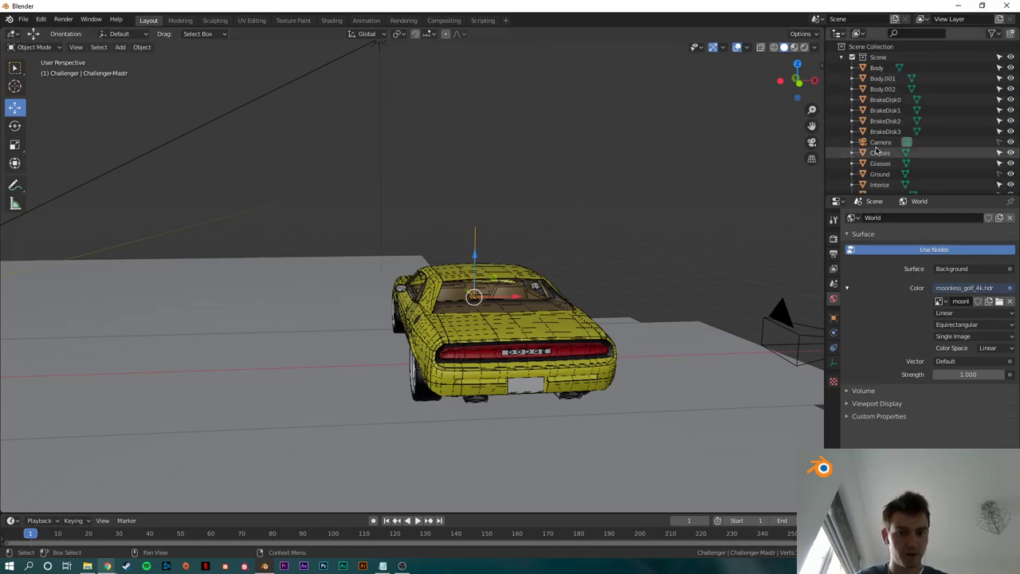
key("a")
scroll(886, 155, "down", 5)
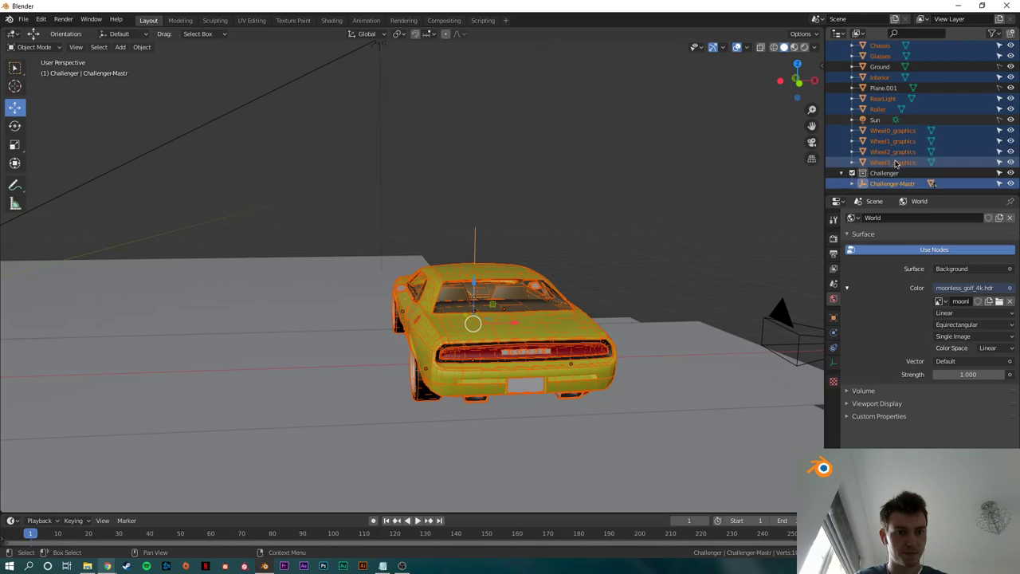
left_click_drag(896, 162, 891, 177)
left_click(881, 151)
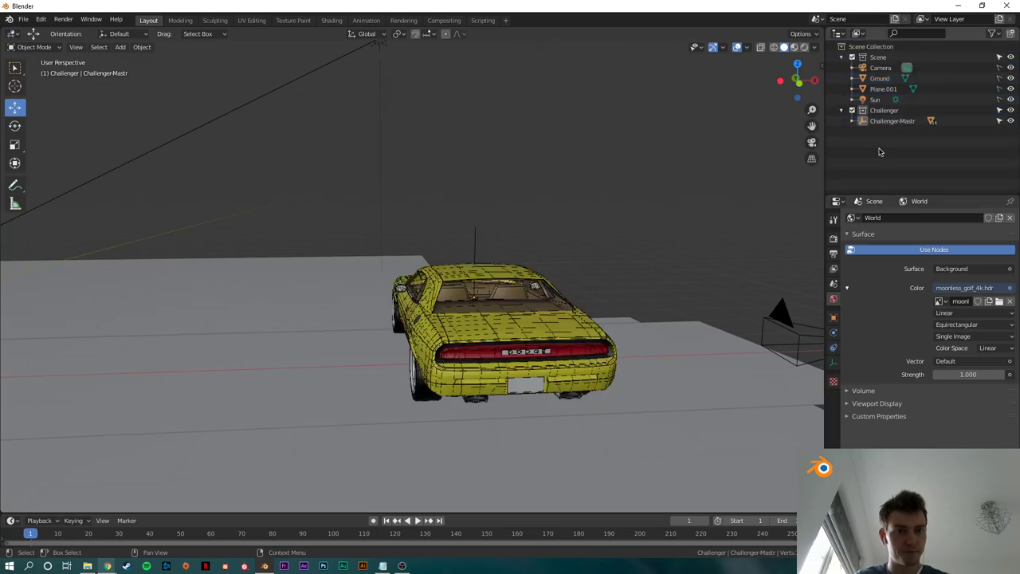
Step: Try moving the whole car by its Challenger-Mastr Empty, then undo the move
left_click(842, 110)
key("g")
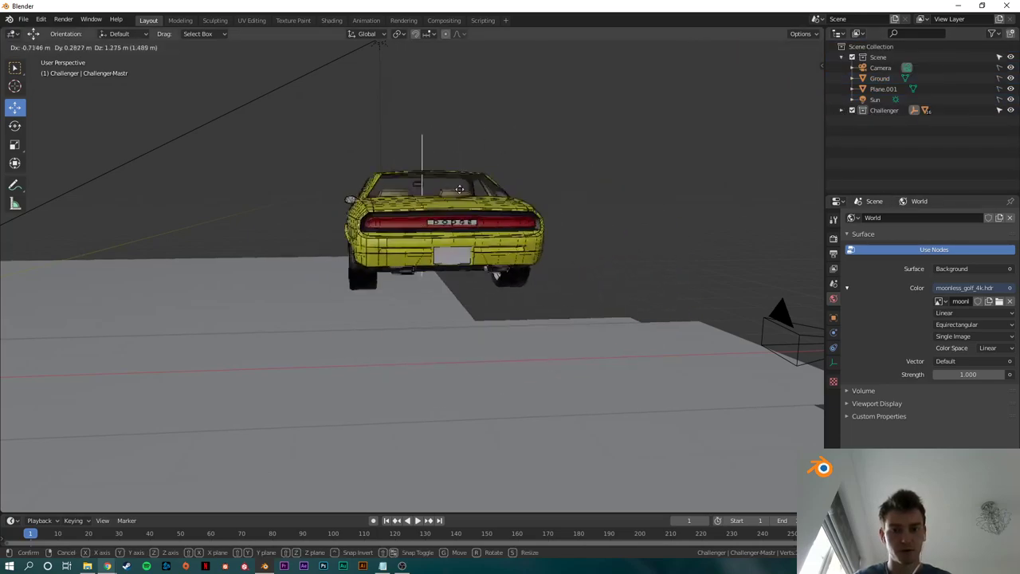
left_click(549, 235)
key("ctrl+z")
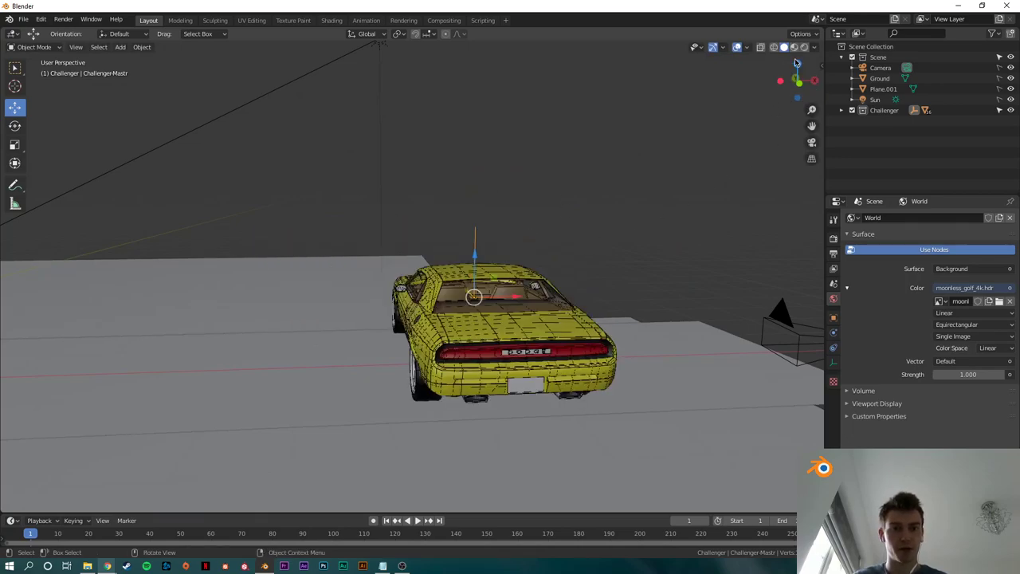
Step: Check the live chat in YouTube Studio in the browser, then return to Blender's top view
left_click(795, 62)
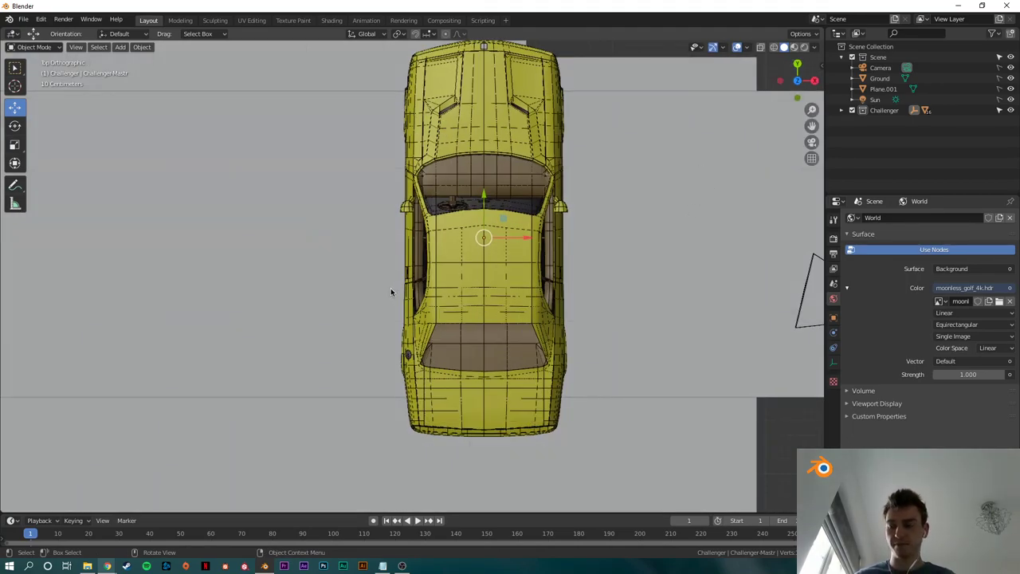
mouse_move(108, 566)
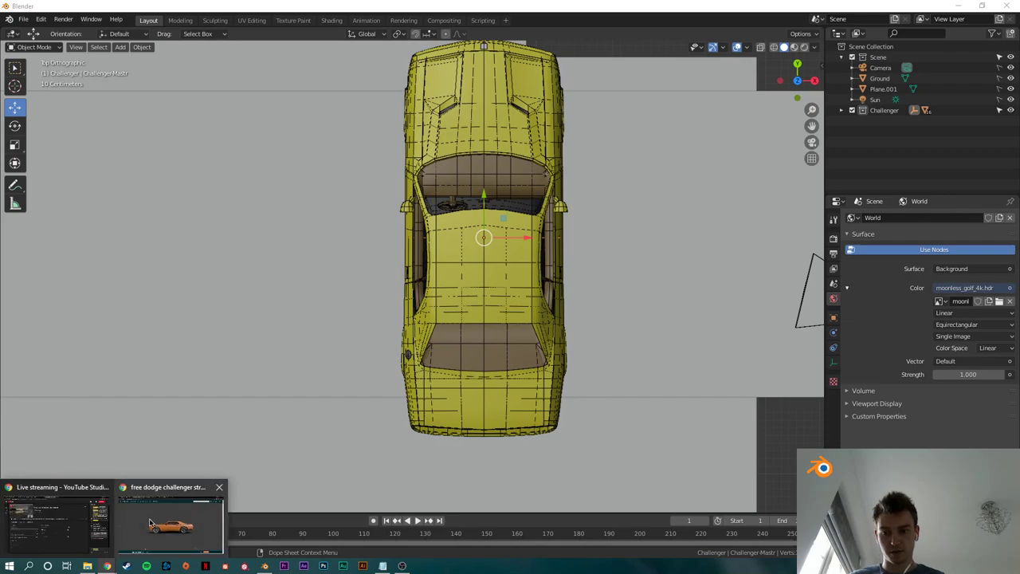
left_click(56, 514)
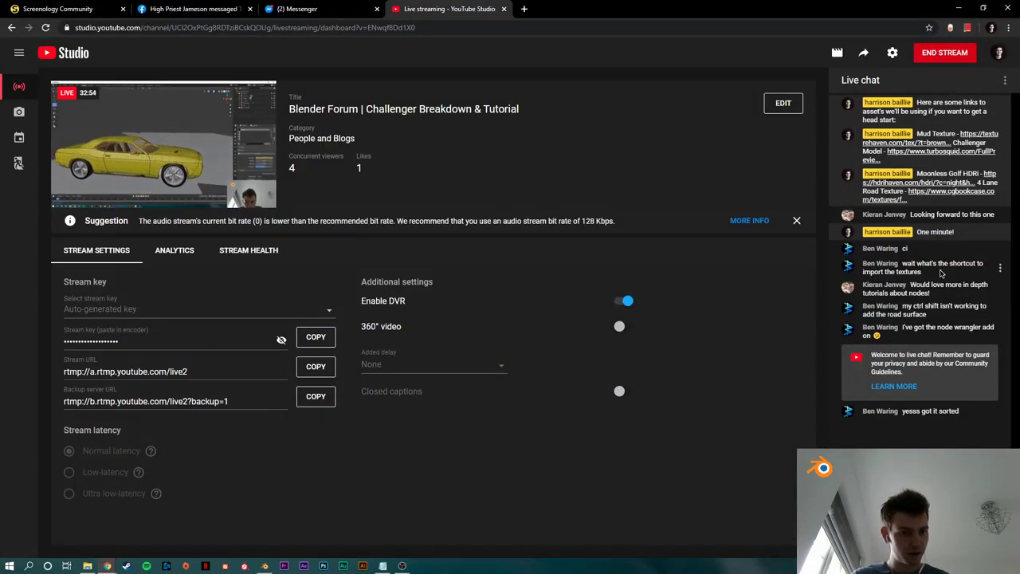
left_click(958, 8)
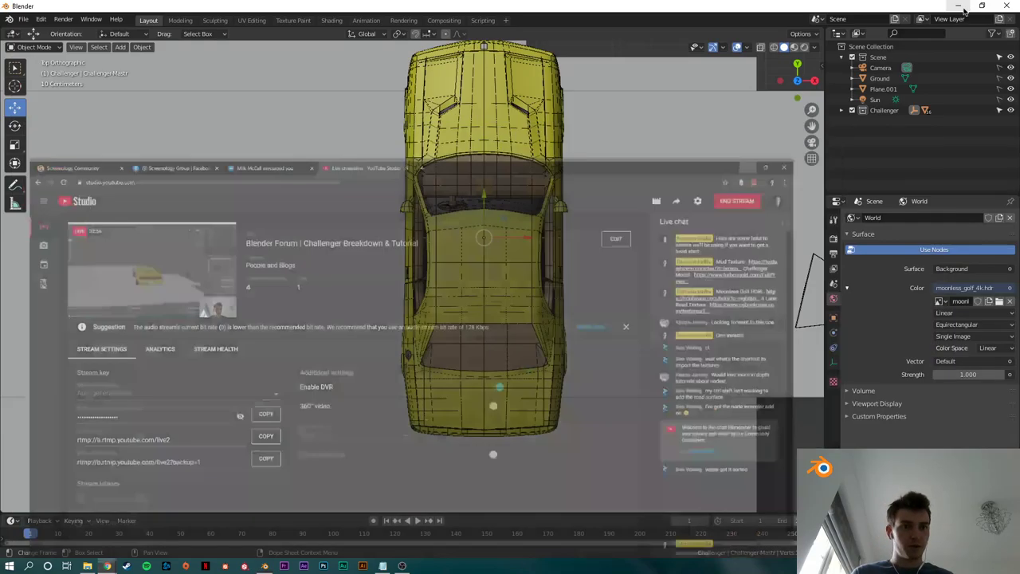
Step: Select the Challenger-Mastr Empty inside the Challenger collection so the whole car can be transformed
scroll(540, 386, "down", 4)
middle_click_drag(543, 404, 581, 435, "shift")
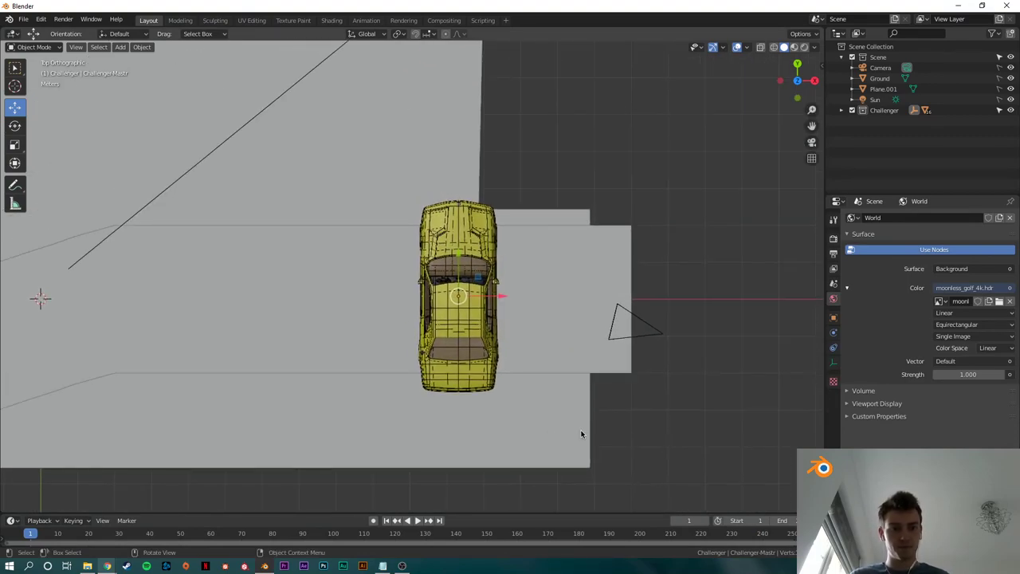
right_click(583, 435)
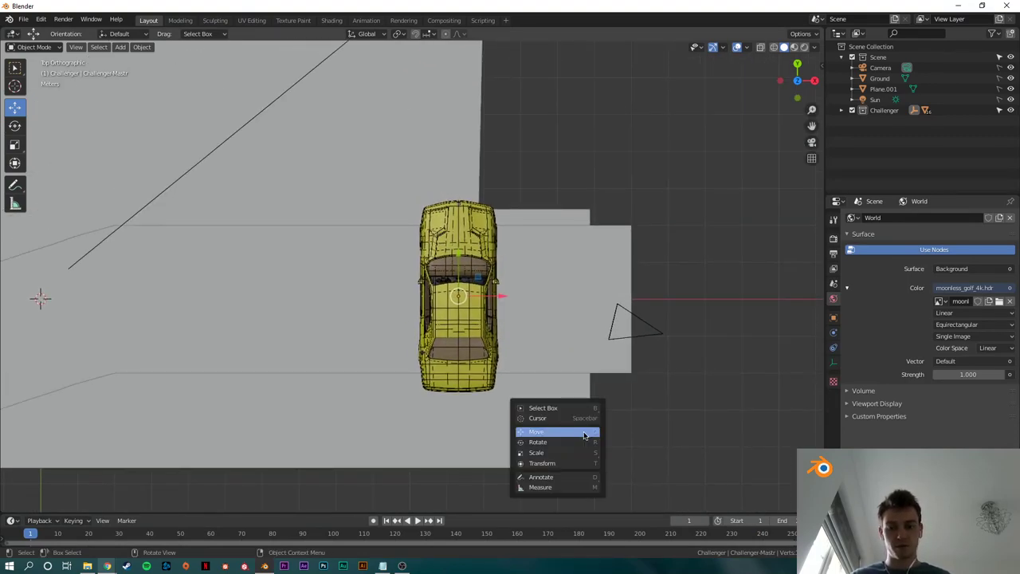
left_click(842, 110)
left_click(897, 122)
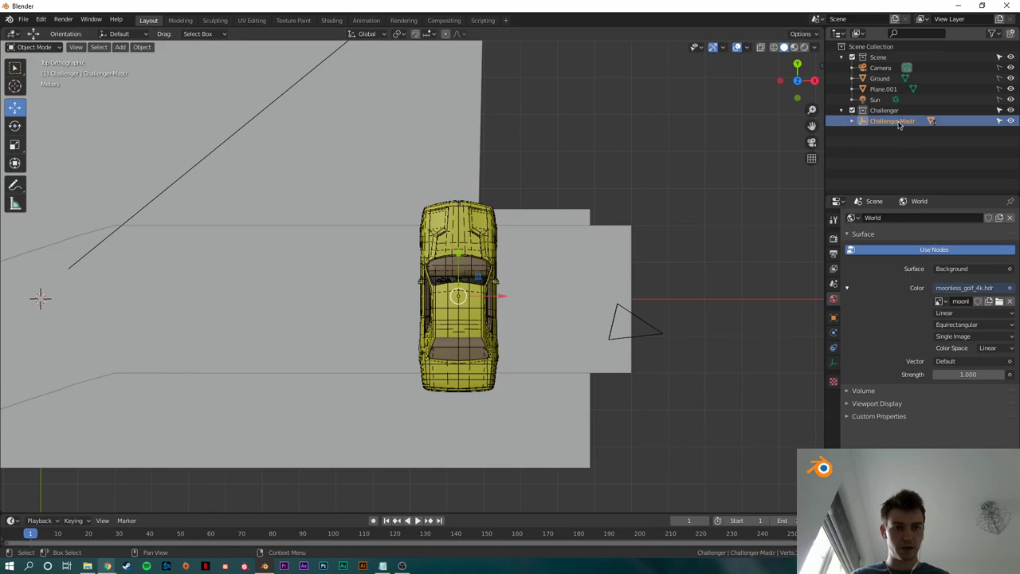
left_click(898, 122)
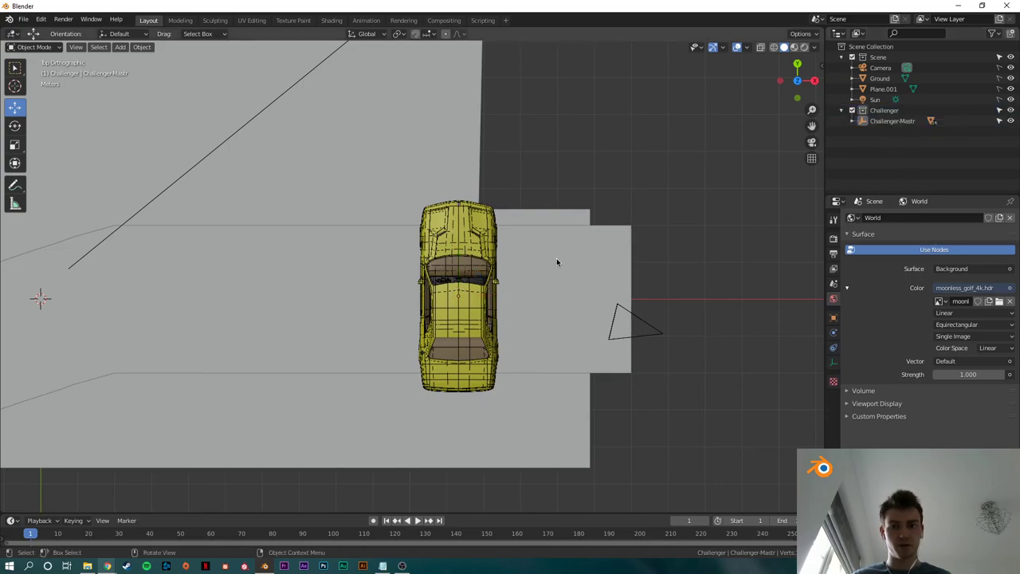
middle_click_drag(556, 259, 539, 234)
left_click(473, 244)
left_click(891, 121)
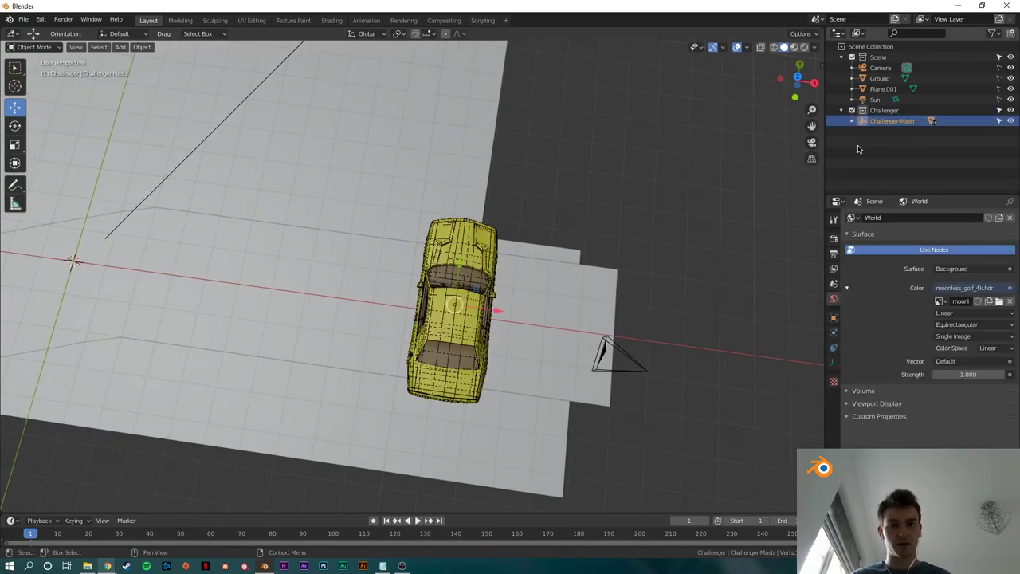
Step: Rotate the Challenger-Mastr Empty about Z until the car runs along the road, and scale the car down
scroll(614, 287, "up", 3)
middle_click_drag(615, 287, 569, 293)
scroll(606, 309, "down", 1)
key("shift+space")
left_click(577, 302)
left_click_drag(458, 377, 581, 300)
key("s")
left_click(521, 291)
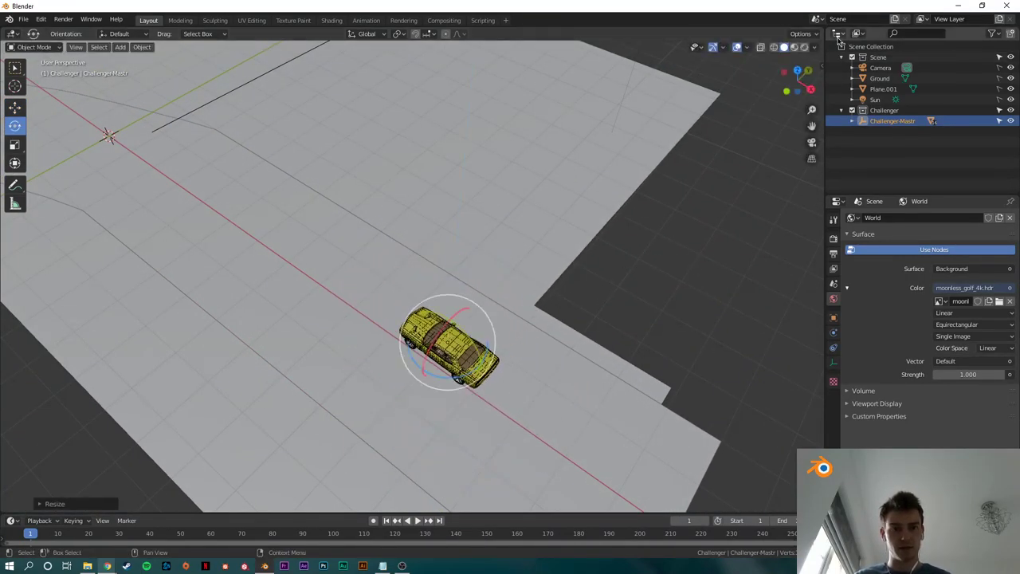
Step: Switch to material preview shading and, in top view, move the car off the centre line into the adjacent inner lane
left_click(793, 47)
middle_click_drag(573, 351, 534, 269, "shift")
scroll(533, 271, "up", 3)
middle_click_drag(512, 344, 649, 235)
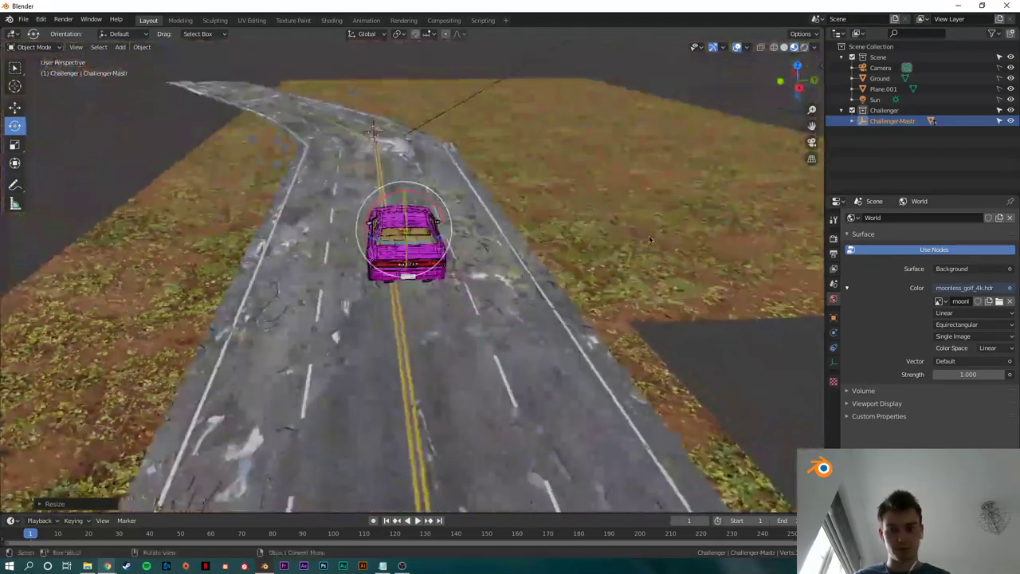
left_click(797, 65)
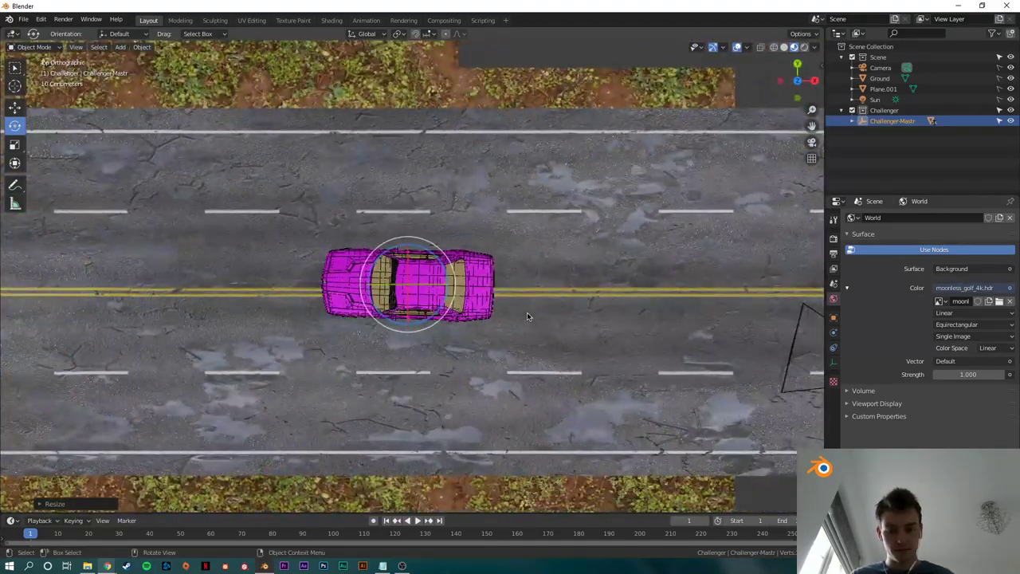
key("g")
left_click(598, 300)
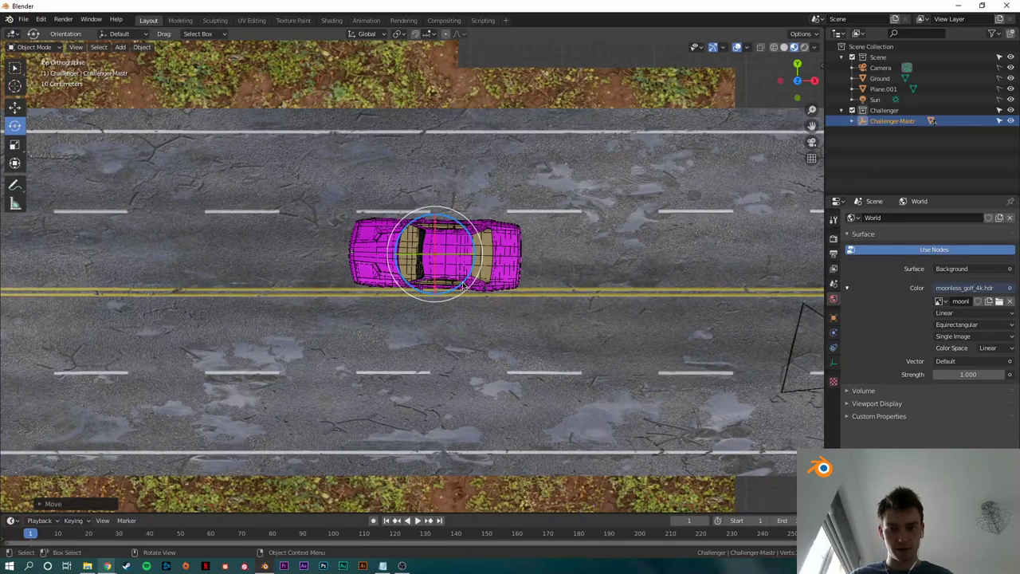
Step: Slightly correct the car's rotation, scale it by about 0.87, and nudge it within its lane in top view
left_click_drag(465, 284, 465, 281)
key("s")
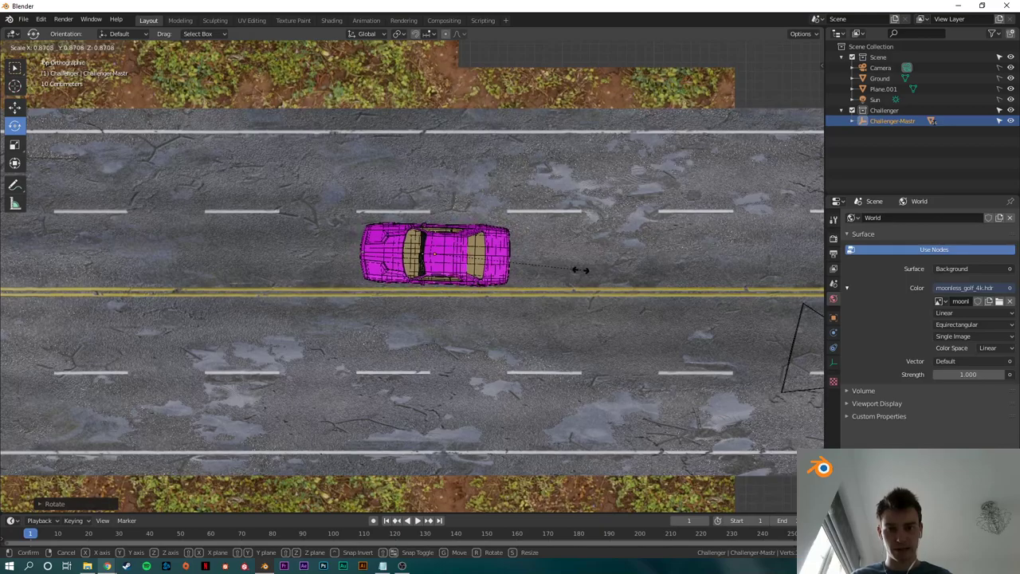
left_click(581, 269)
key("g")
left_click(582, 267)
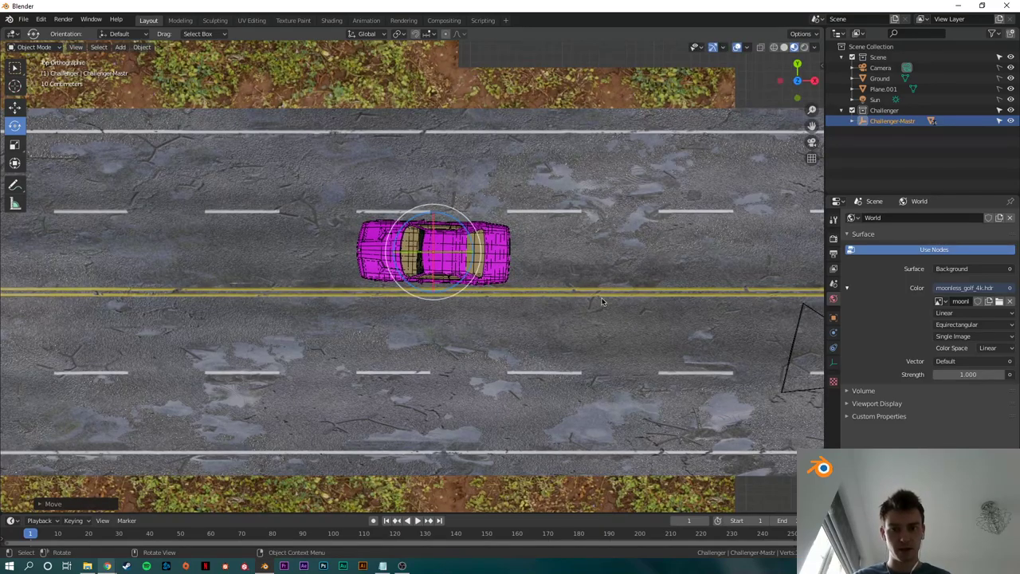
Step: Lower the car along Z in front view until its wheels rest on the road surface, and deselect it
left_click(795, 97)
key("shift+space")
left_click(478, 250)
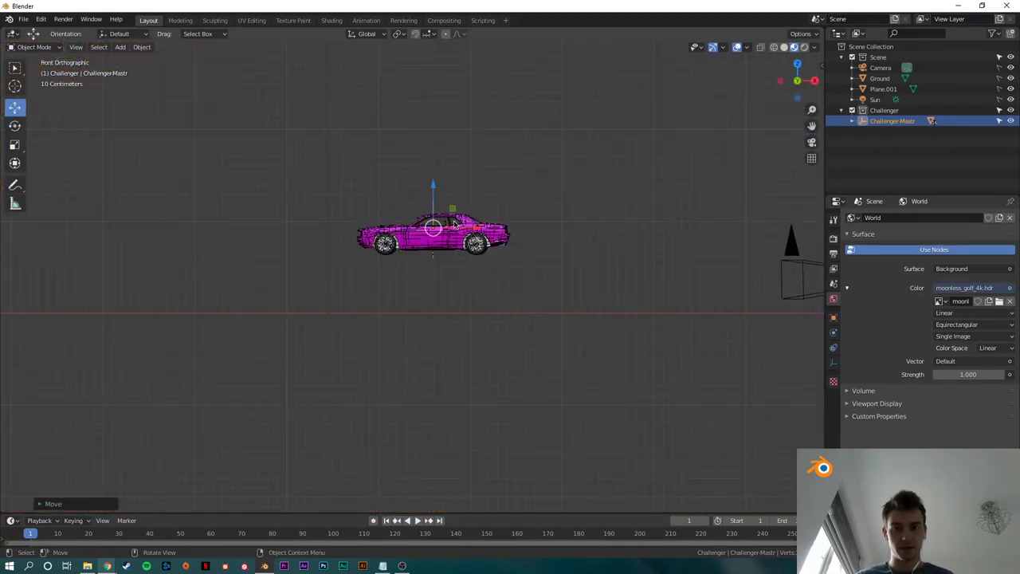
left_click_drag(434, 187, 451, 245)
scroll(451, 245, "up", 5)
middle_click_drag(488, 311, 453, 291, "shift")
scroll(453, 291, "up", 5)
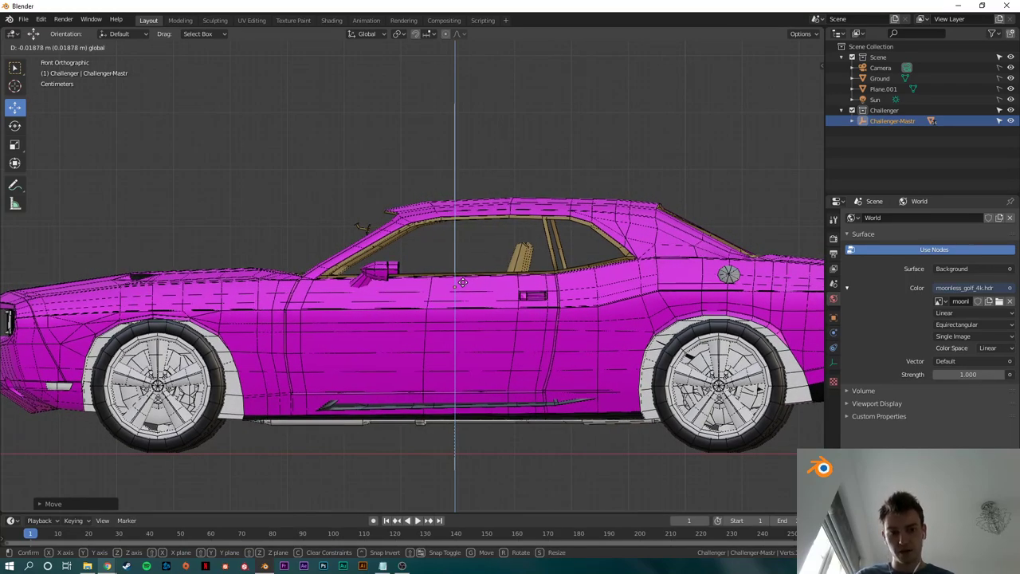
left_click(460, 282)
left_click(655, 145)
Step: Select the Challenger-Mastr Empty in top view and move the car along its lane towards the camera
scroll(633, 335, "down", 3)
middle_click_drag(605, 255, 375, 371)
scroll(466, 288, "down", 3)
left_click(798, 69)
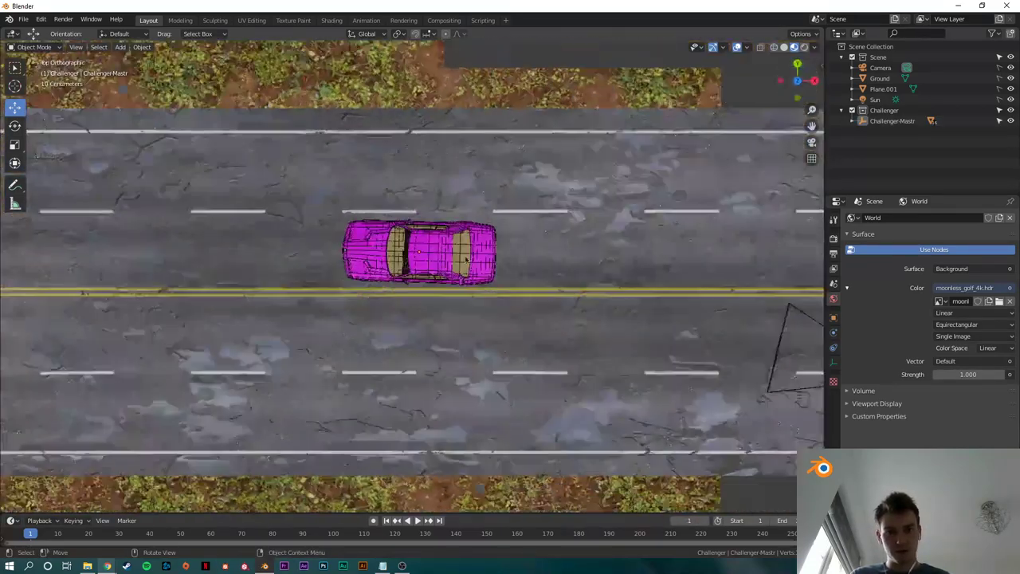
left_click(479, 261)
scroll(488, 276, "down", 3)
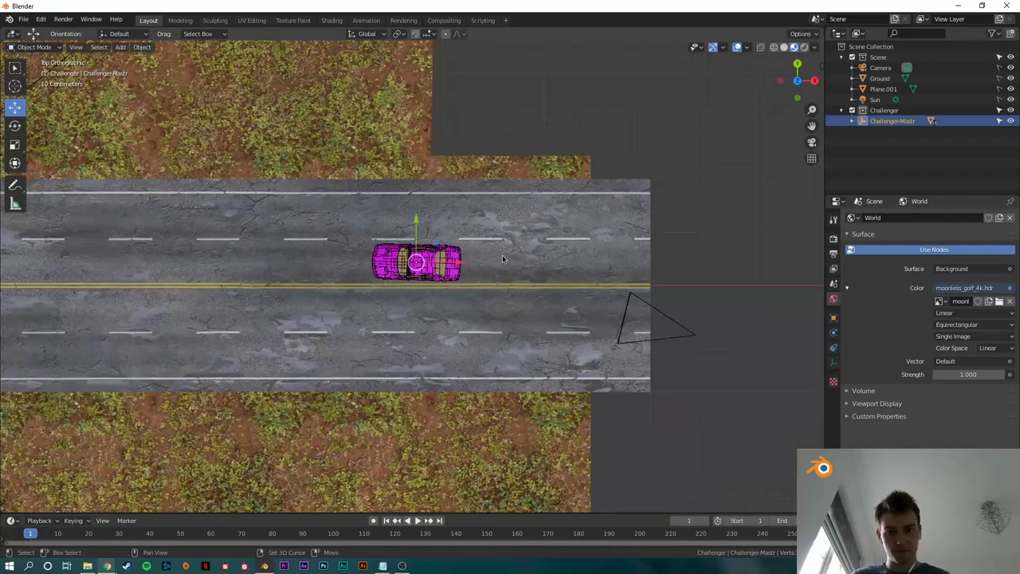
key("g")
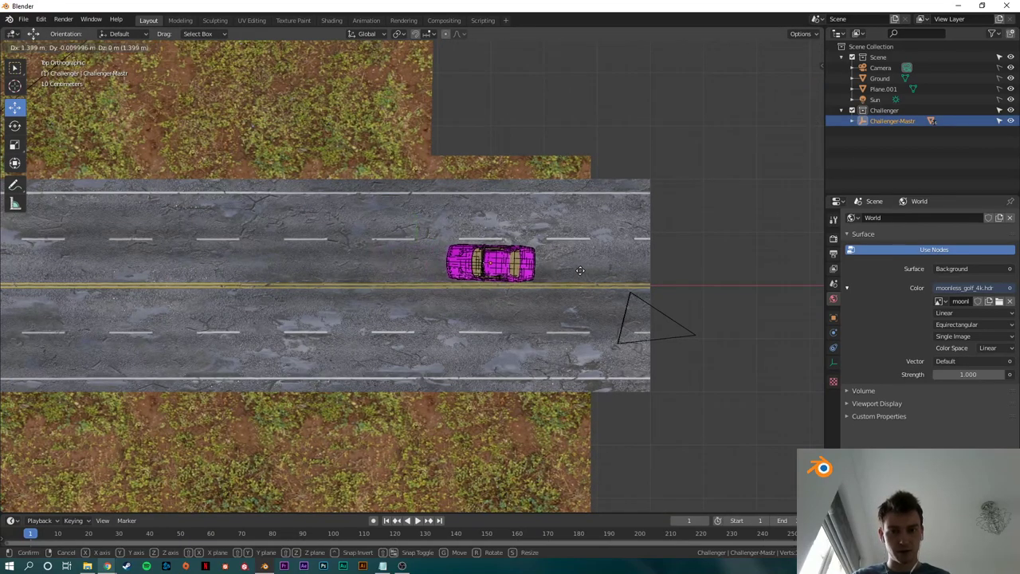
left_click(592, 272)
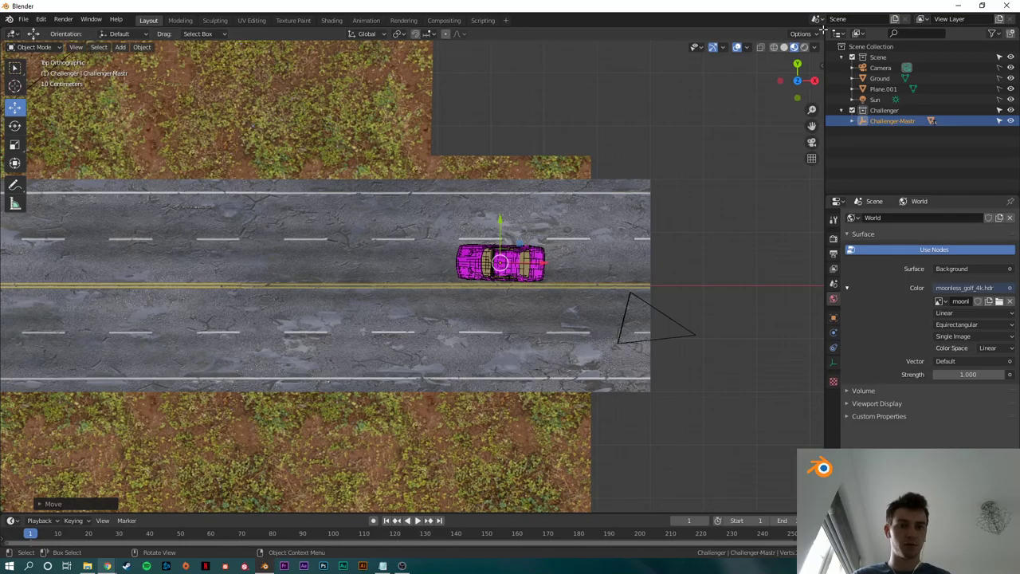
Step: Split the 3D viewport vertically and show the camera view in one half, keeping the top view in the other
left_click_drag(822, 31, 489, 176)
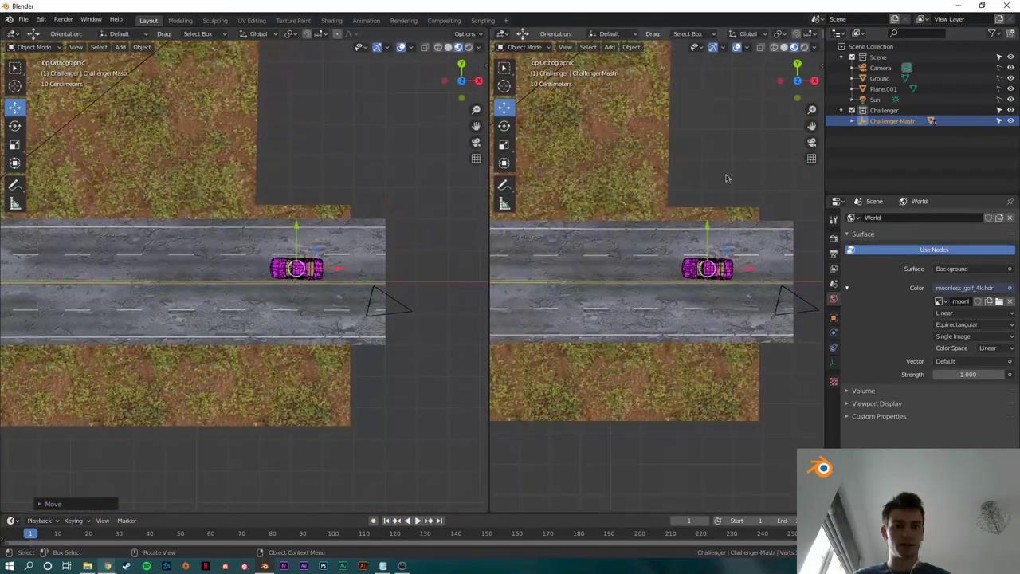
left_click(812, 142)
scroll(305, 274, "up", 8)
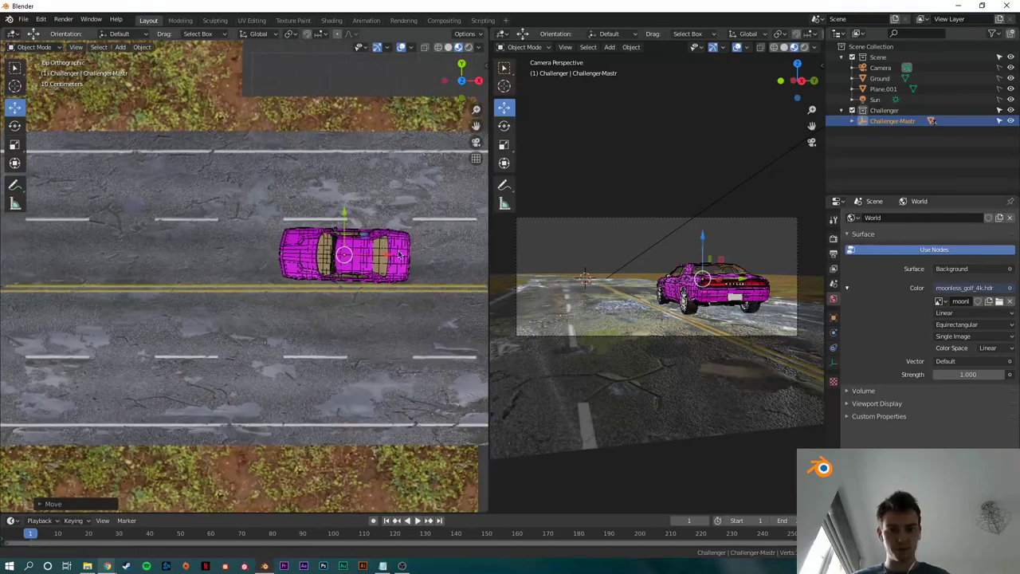
Step: Move the car closer to the camera along the lane and rotate it about Z so it stands diagonally on the road
left_click_drag(335, 279, 437, 285)
middle_click_drag(436, 285, 370, 290, "shift")
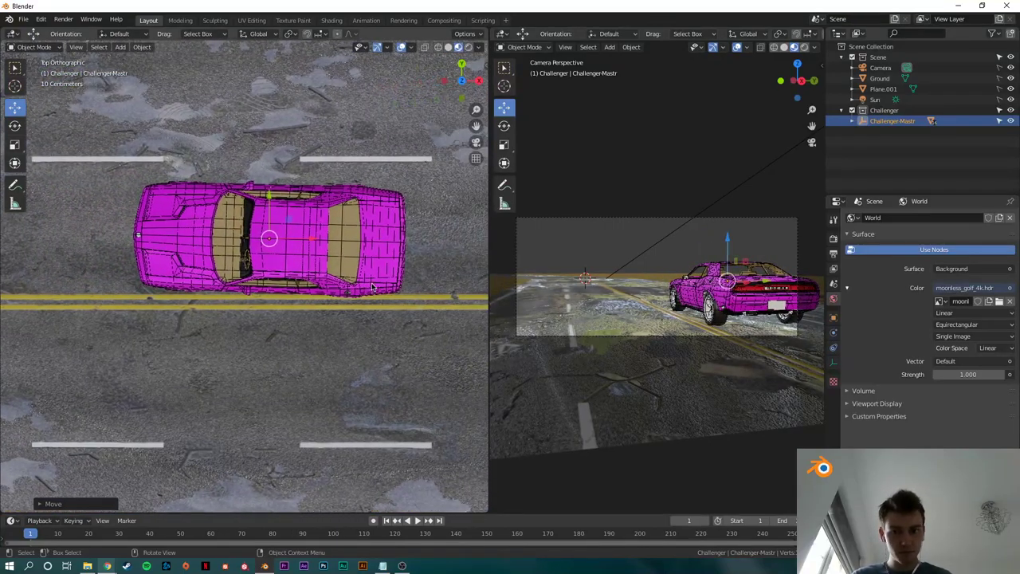
key("shift+space")
left_click(363, 287)
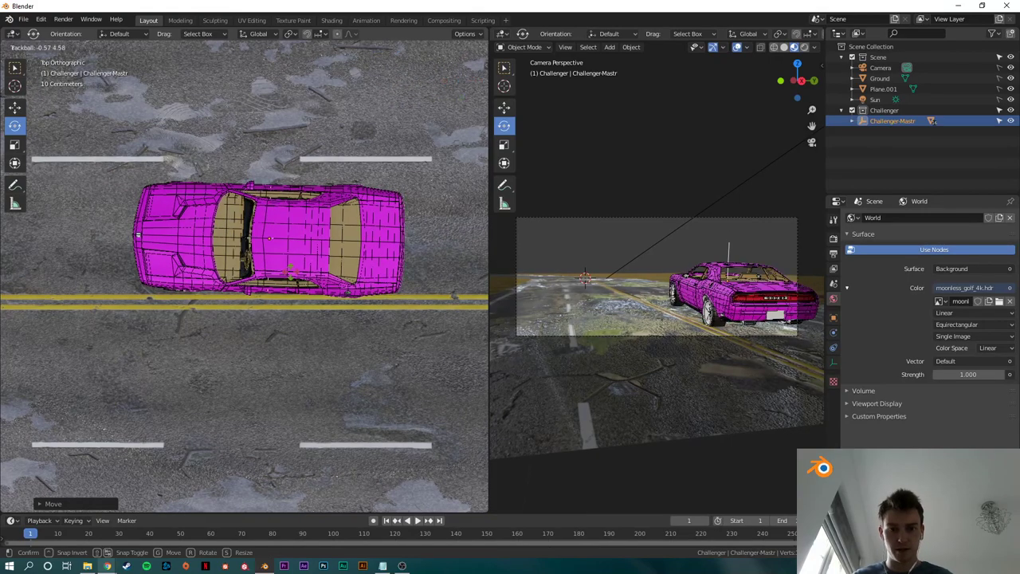
left_click_drag(285, 275, 332, 259)
scroll(332, 263, "up", 1)
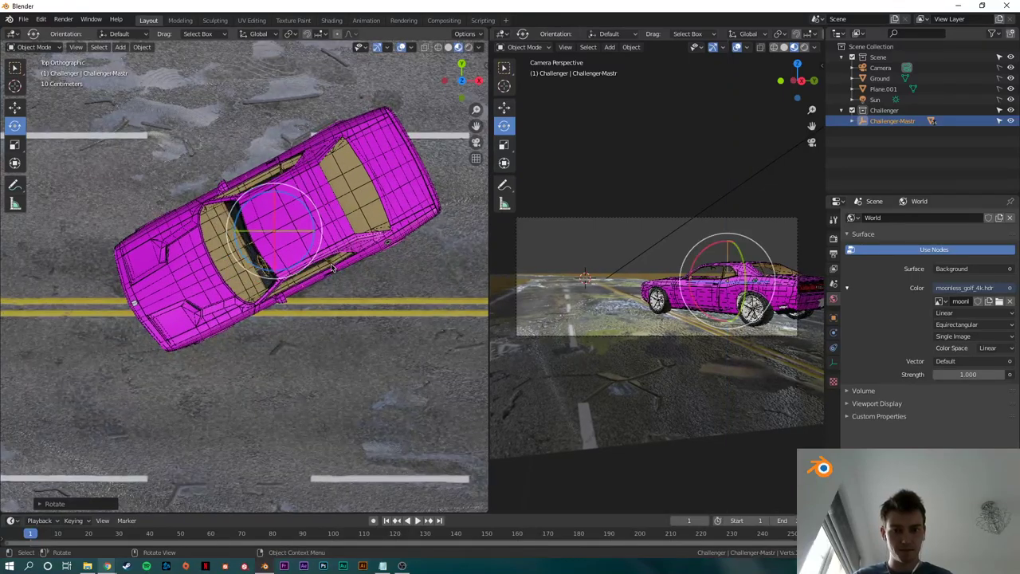
Step: Move the diagonally parked car away from the front lane in the top view and fine-tune its rotation about Z
key("g")
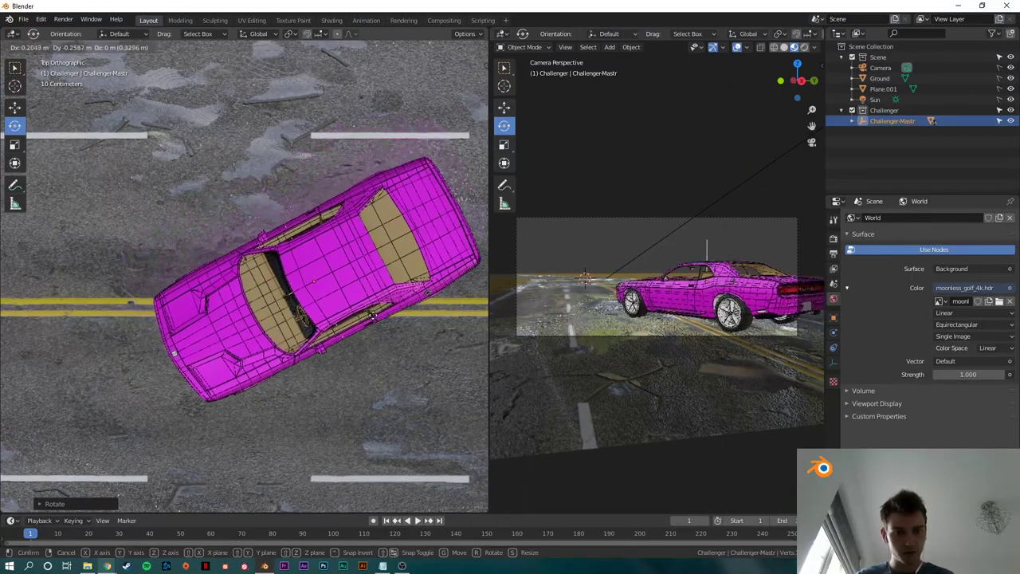
left_click(405, 289)
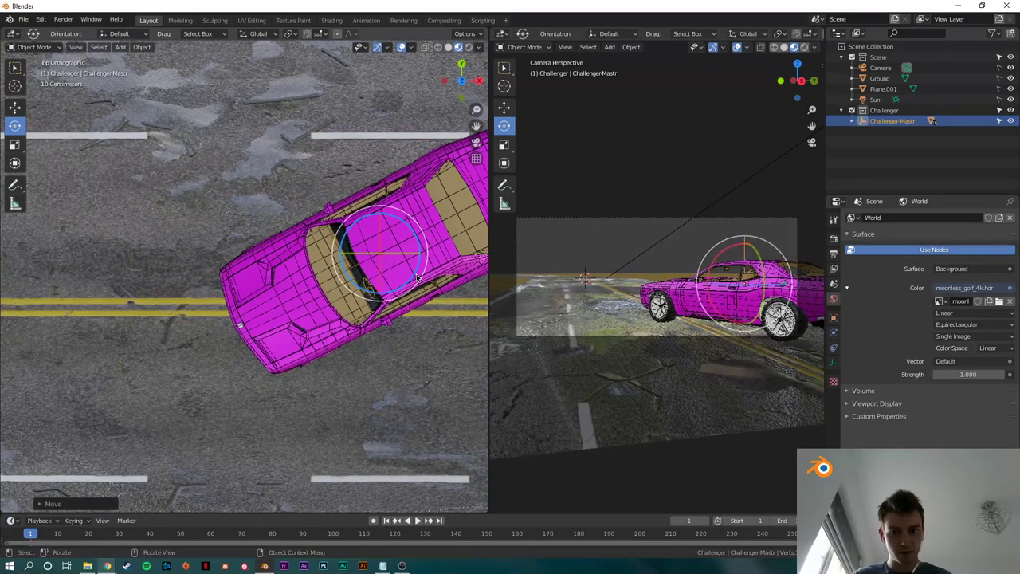
left_click_drag(416, 274, 408, 284)
Step: View the reference image dodge_example_post.jpg from the Dodge_Stream_Scene folder to compare the car's placement, and return to the Blender scene
key("alt+Tab")
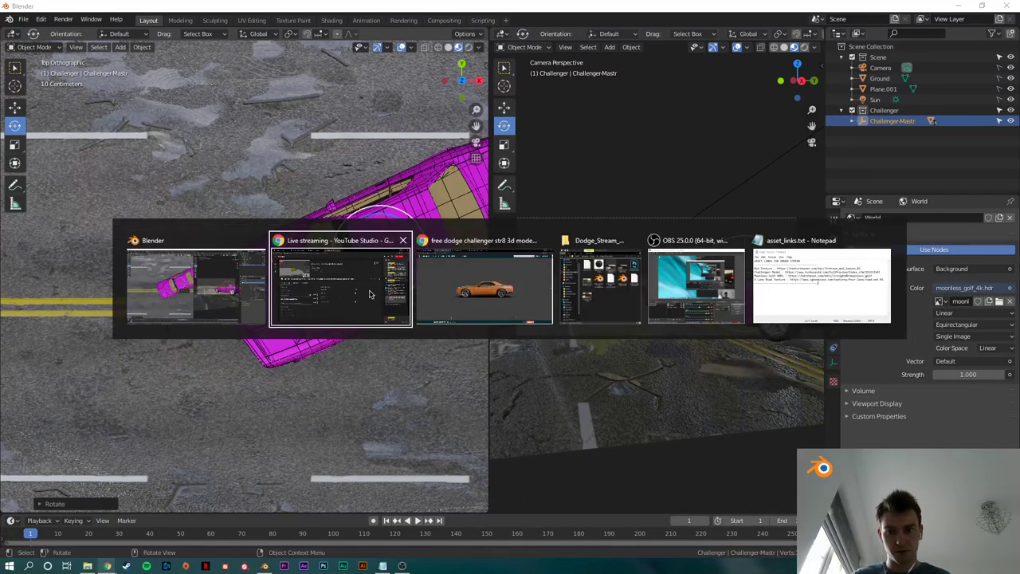
left_click(599, 281)
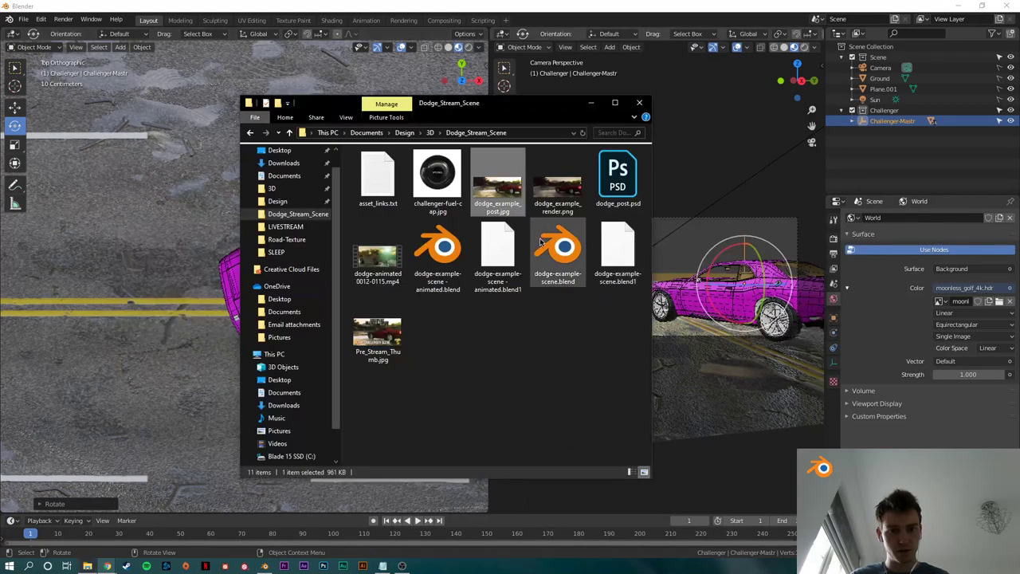
double_click(496, 200)
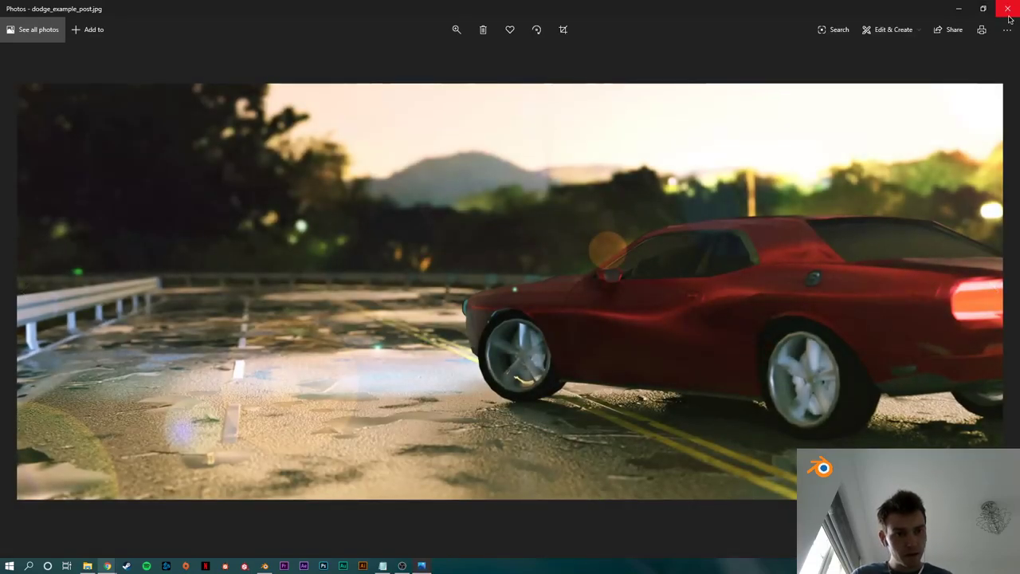
left_click(1008, 9)
left_click(768, 397)
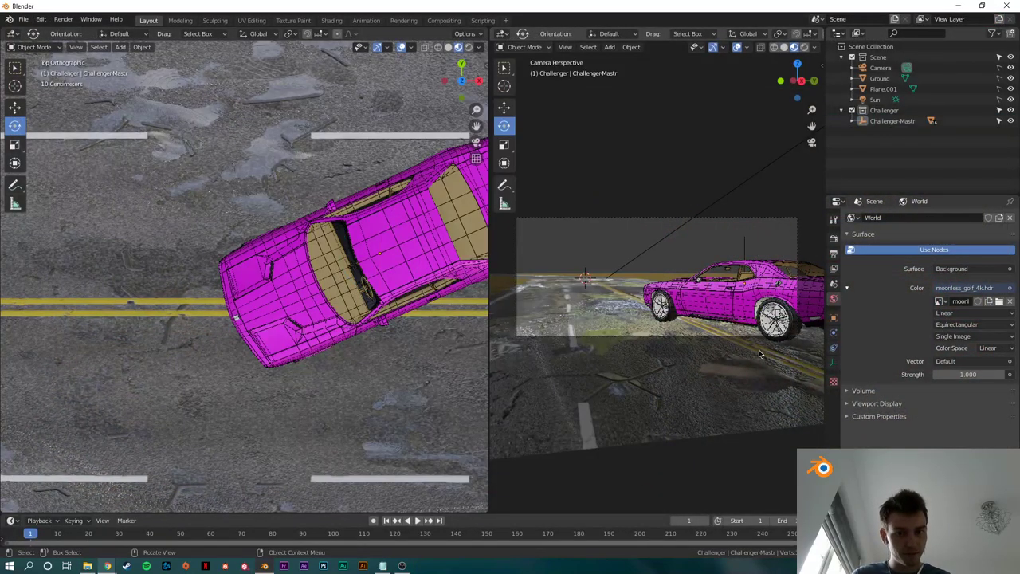
Step: Select the Challenger-Mastr Empty and reposition the car across the yellow centre lines so its camera framing matches the reference
left_click(365, 286)
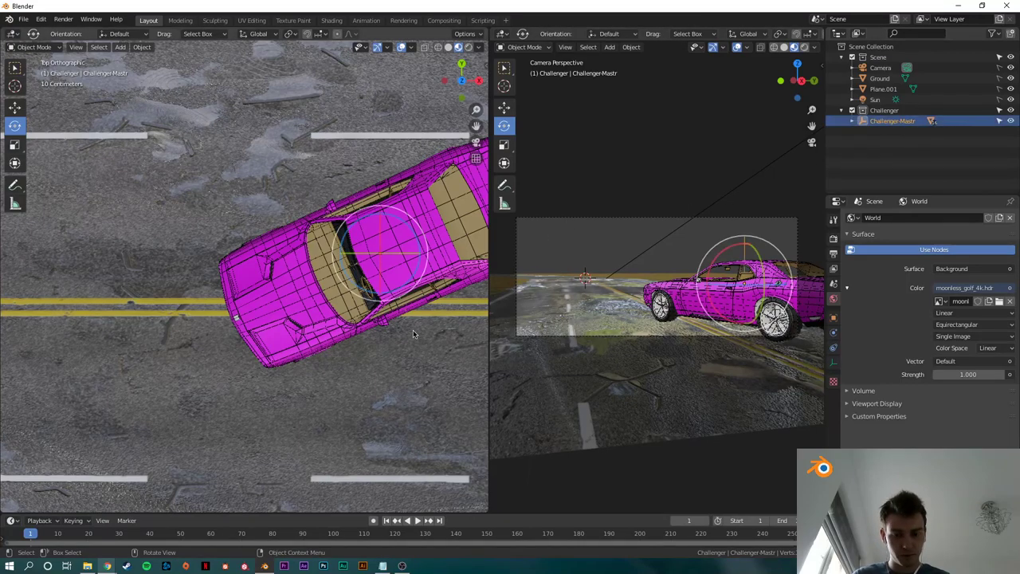
key("g")
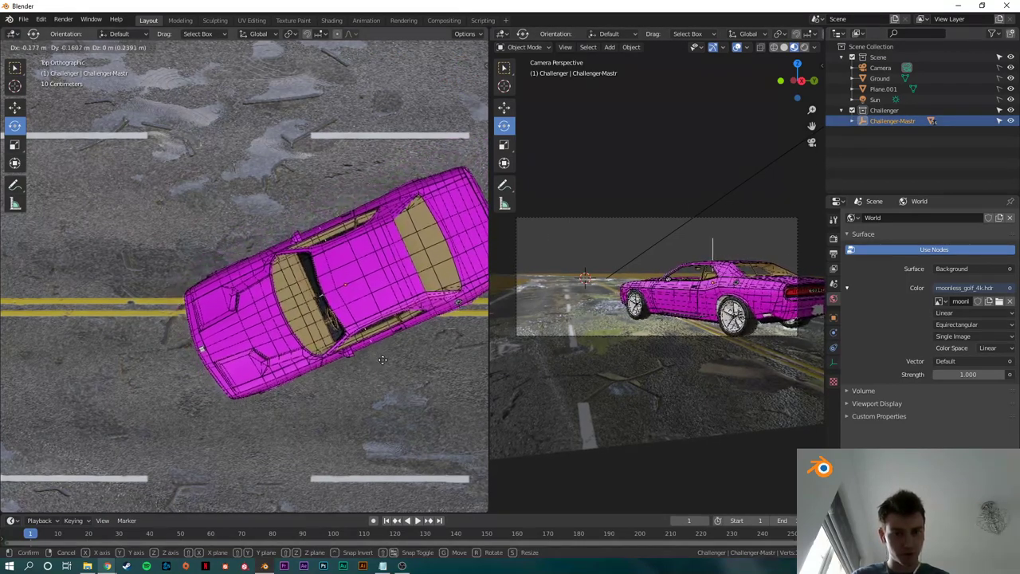
left_click(383, 342)
scroll(382, 307, "up", 3)
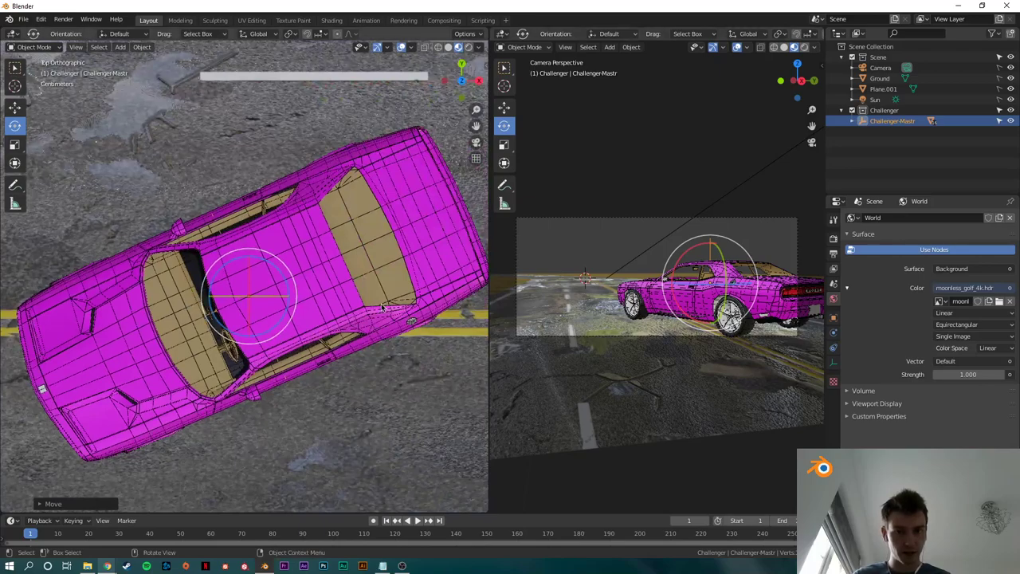
scroll(383, 307, "up", 2)
scroll(378, 303, "down", 2)
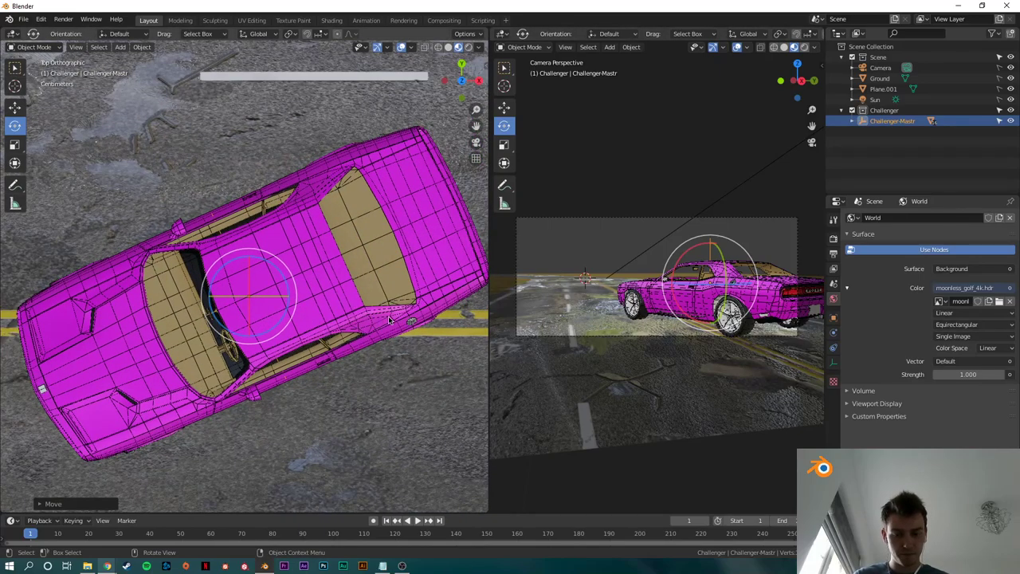
key("g")
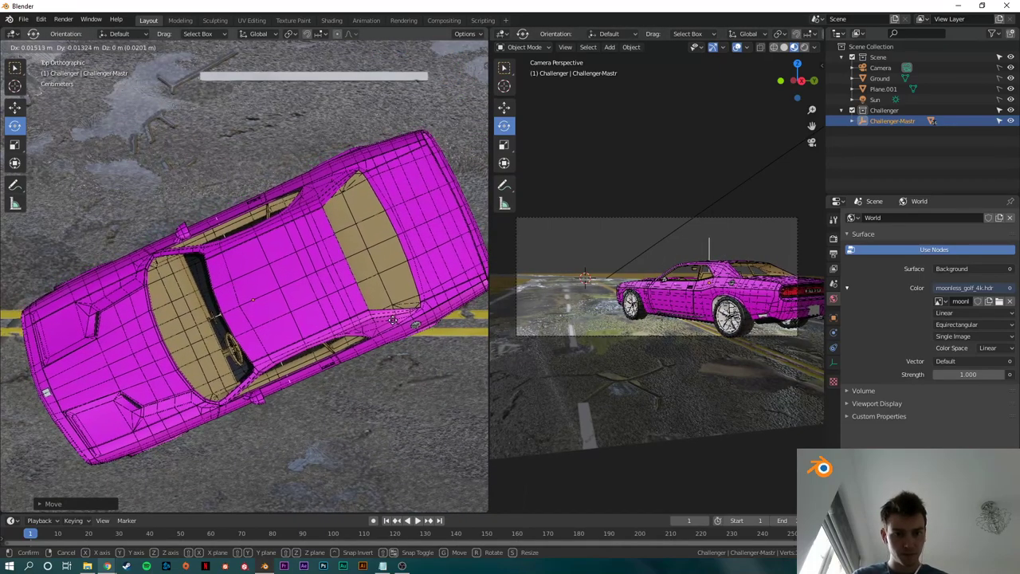
left_click(393, 320)
Step: Select the car's front wheel on the camera side and rotate it about Z so that it looks steered
middle_click_drag(341, 351, 359, 271)
left_click(149, 451)
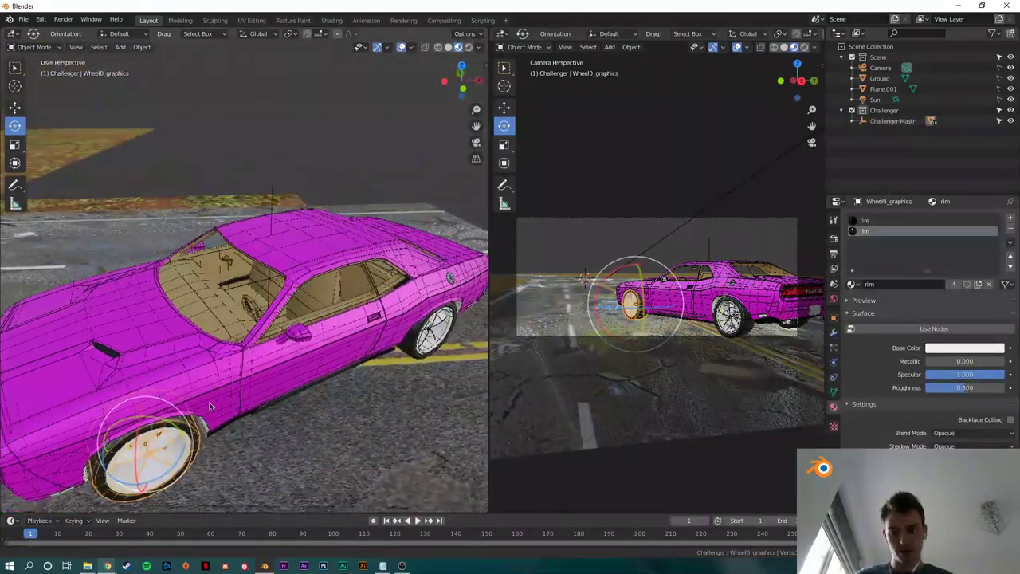
middle_click_drag(210, 407, 271, 287)
key("r")
key("z")
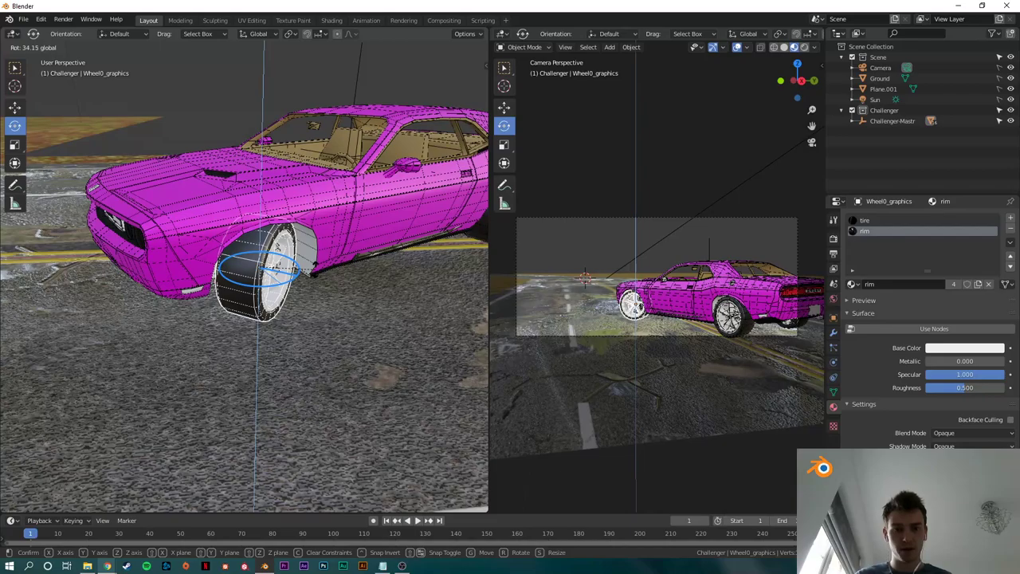
left_click(319, 299)
scroll(319, 299, "down", 3)
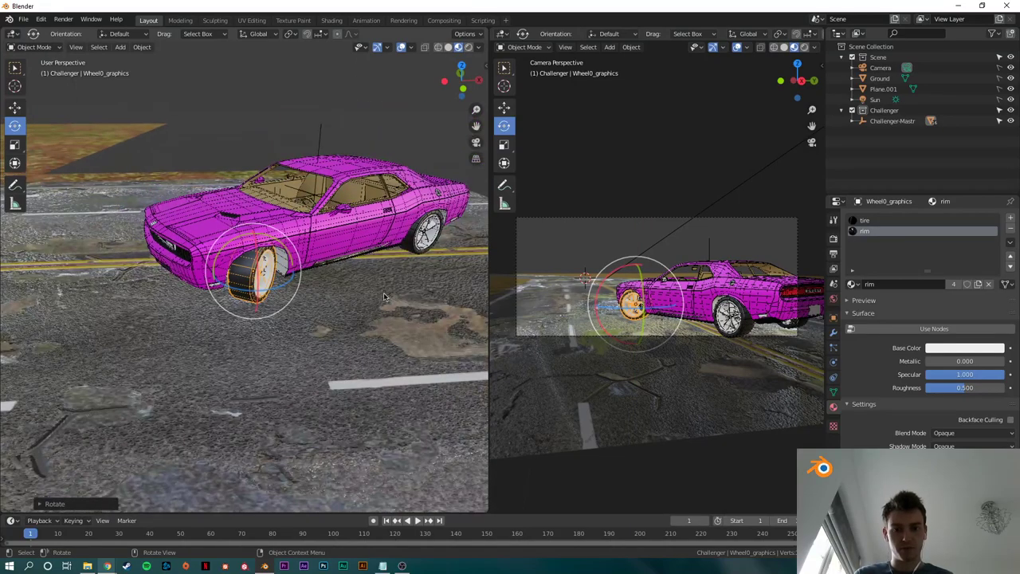
Step: Widen the camera viewport and inspect the car's placement and turned wheel from the front, side and rear
middle_click_drag(383, 297, 175, 294)
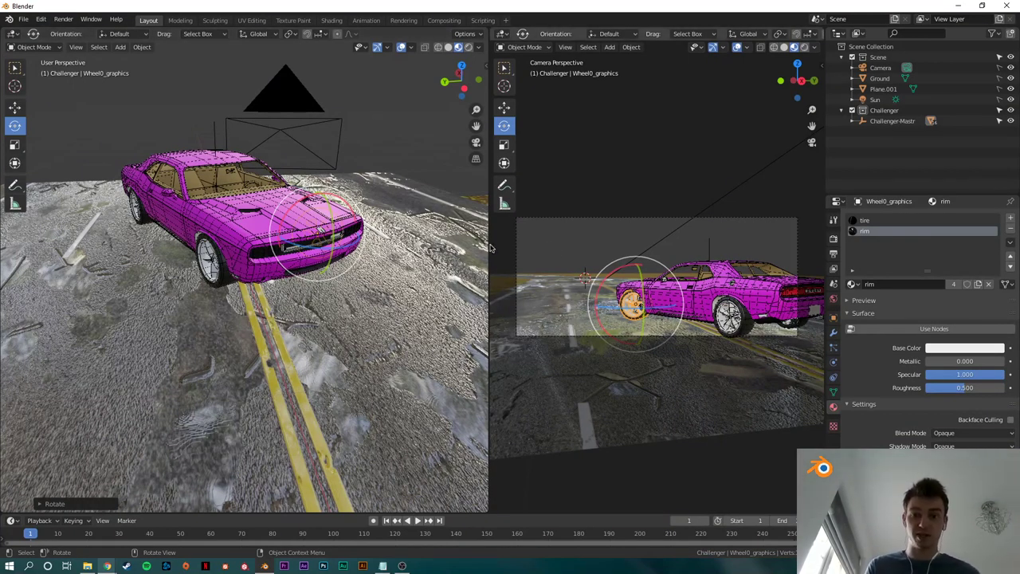
left_click_drag(490, 242, 416, 242)
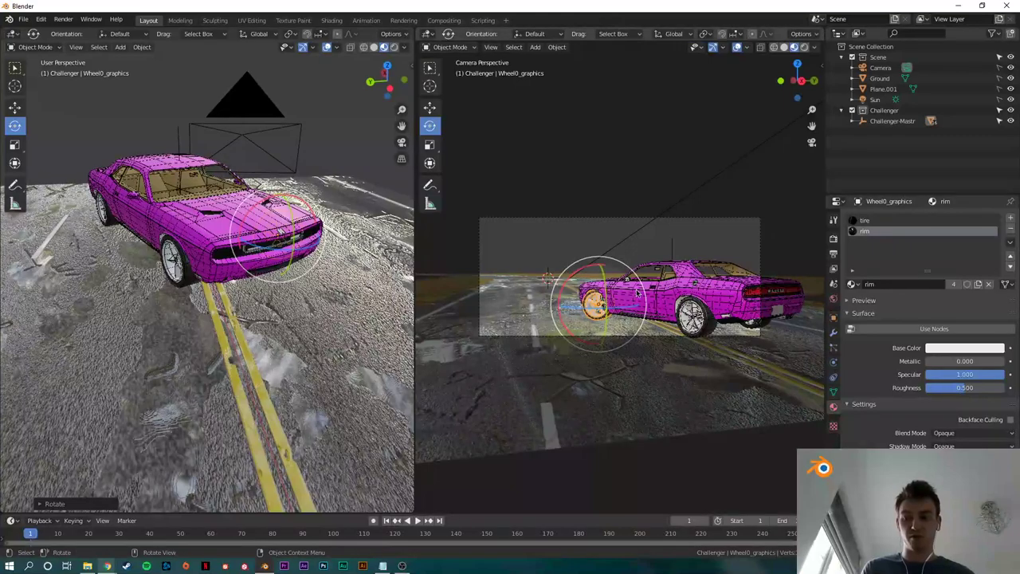
scroll(646, 291, "up", 2)
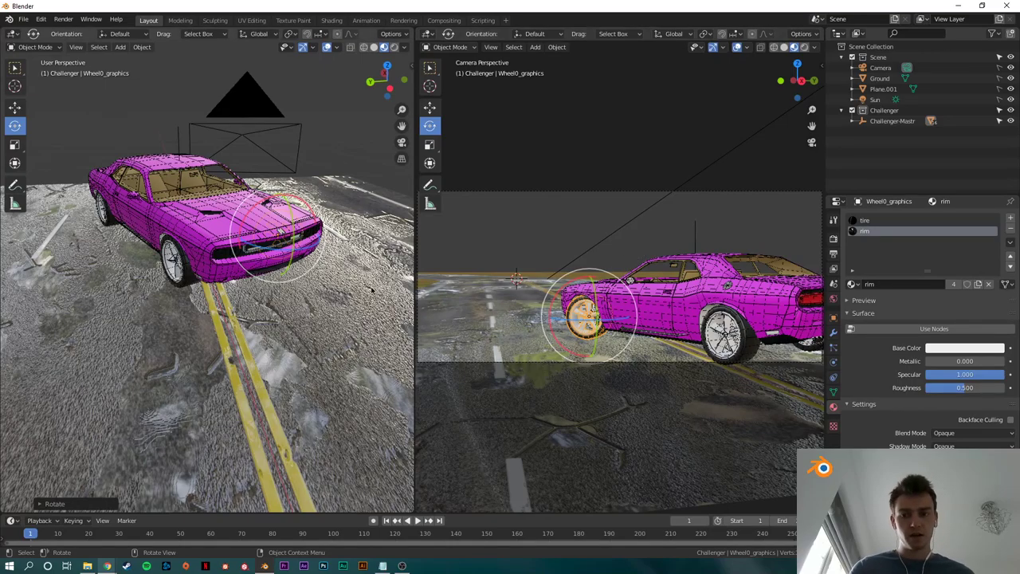
scroll(371, 288, "up", 2)
middle_click_drag(373, 243, 395, 299)
scroll(221, 297, "down", 3)
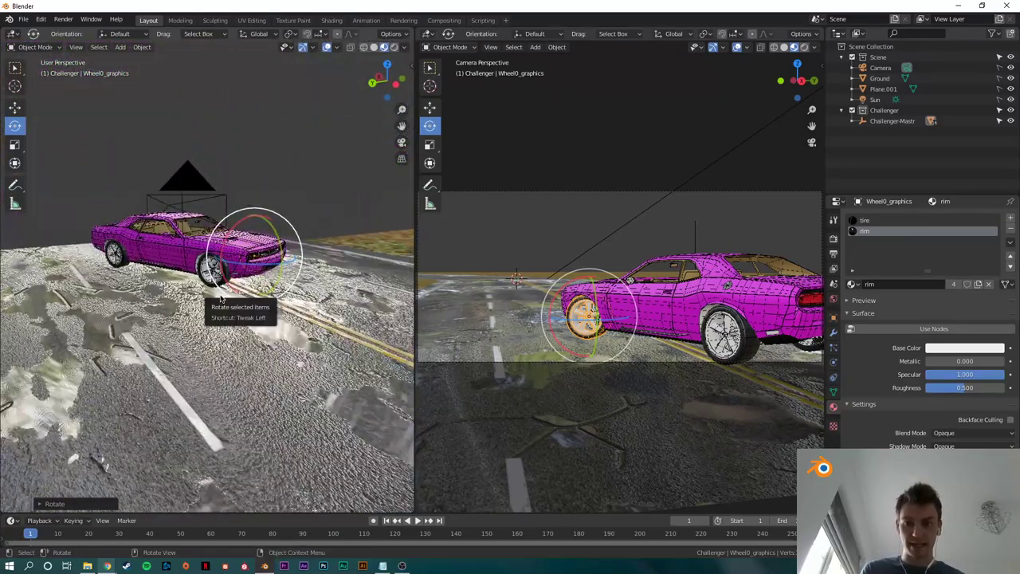
scroll(221, 299, "down", 2)
middle_click_drag(221, 298, 143, 235)
middle_click_drag(275, 275, 277, 270)
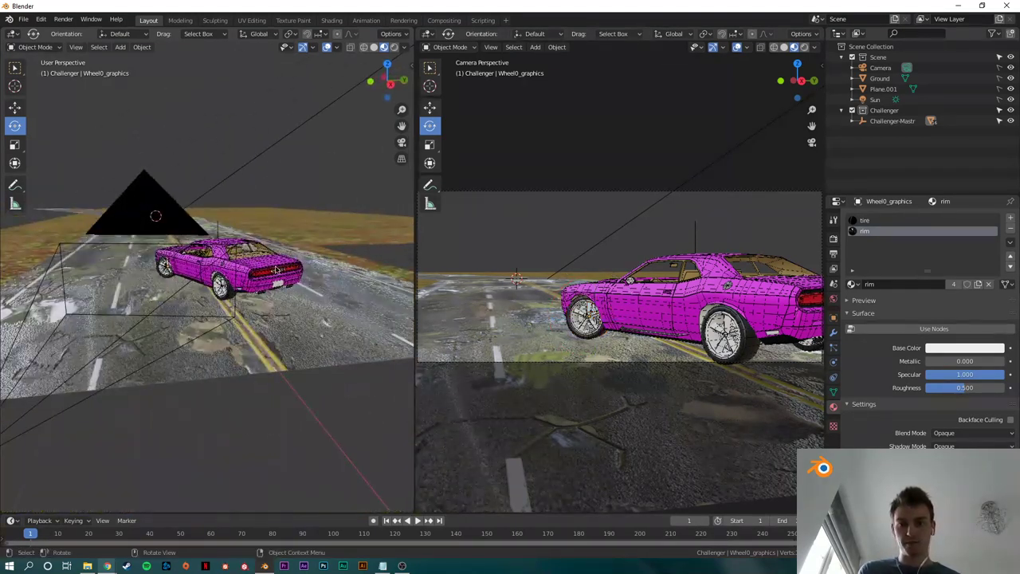
scroll(704, 288, "down", 1)
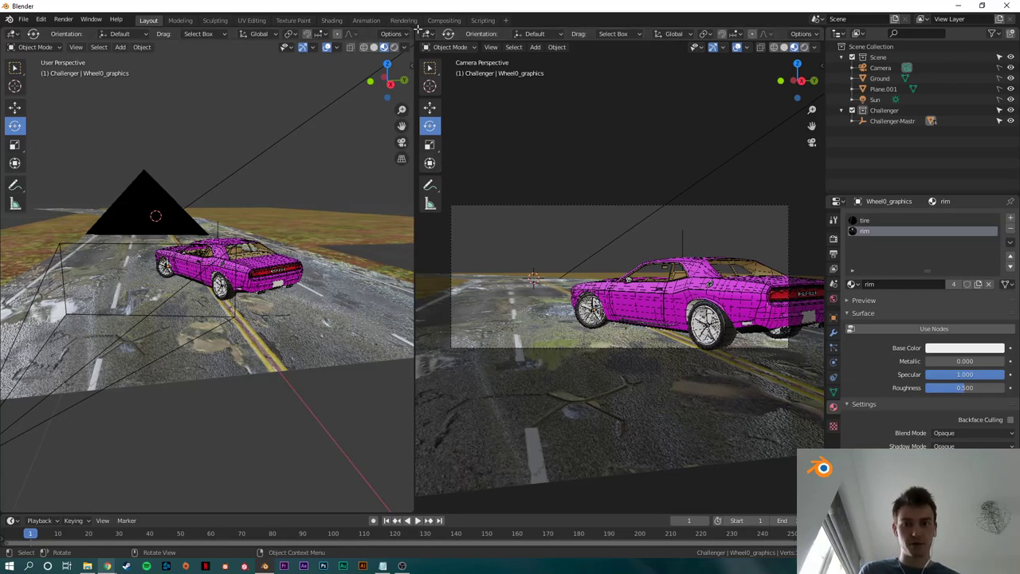
Step: Merge the two viewports into one, show the camera view and switch it to rendered shading
left_click_drag(412, 29, 601, 125)
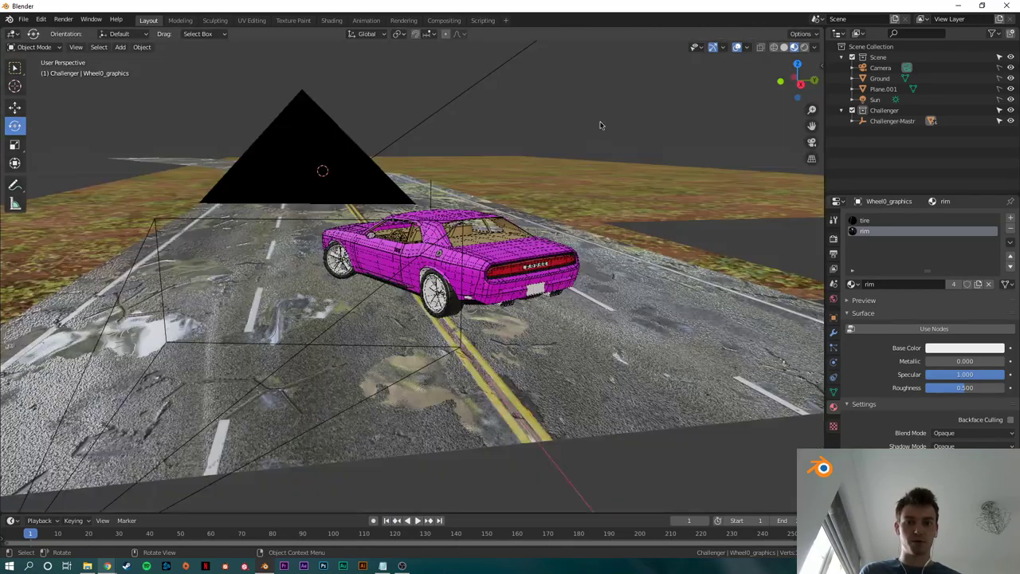
key("KP_0")
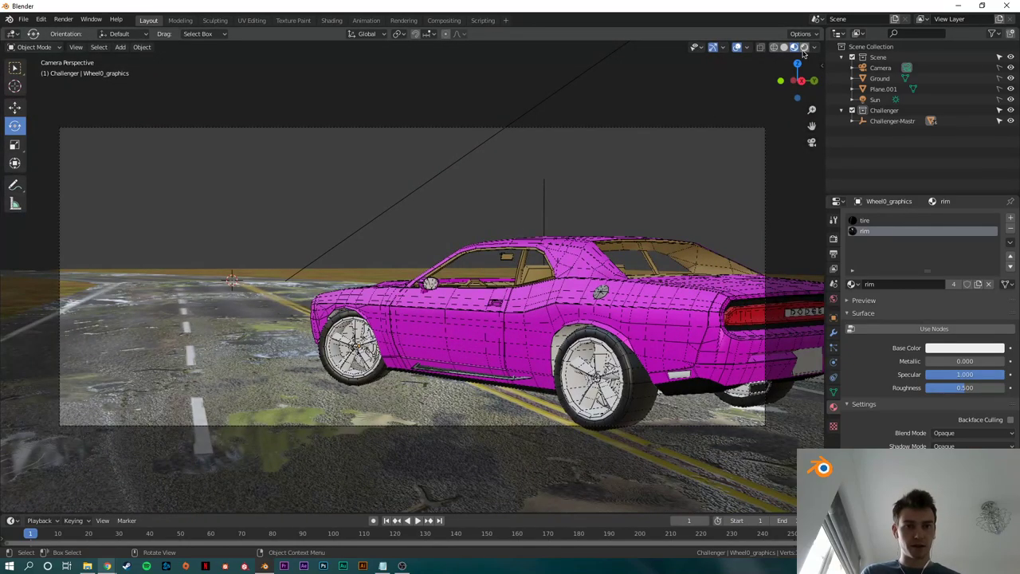
left_click(804, 47)
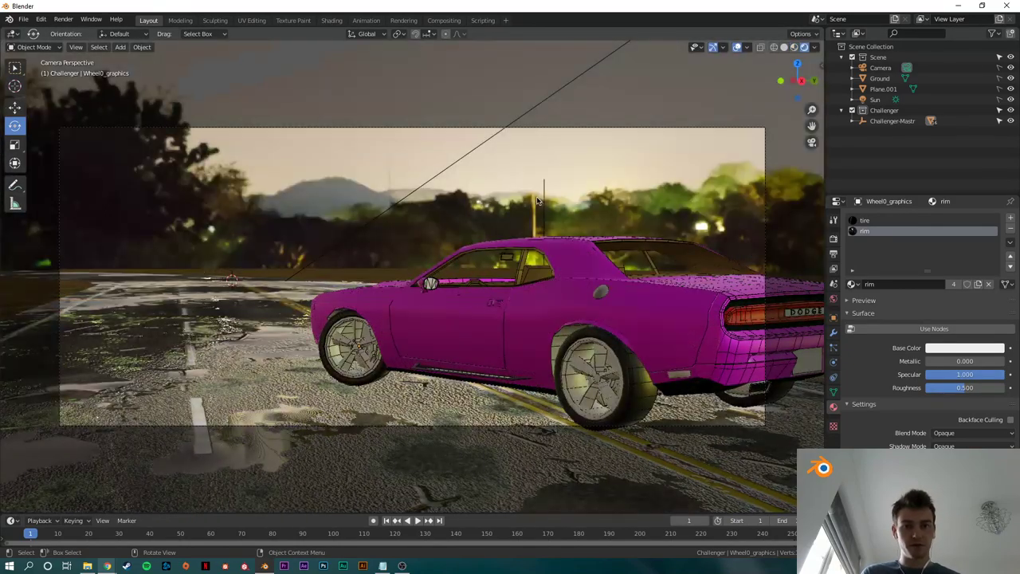
Step: Render the current frame to check the car's composition, and close the render window
key("F12")
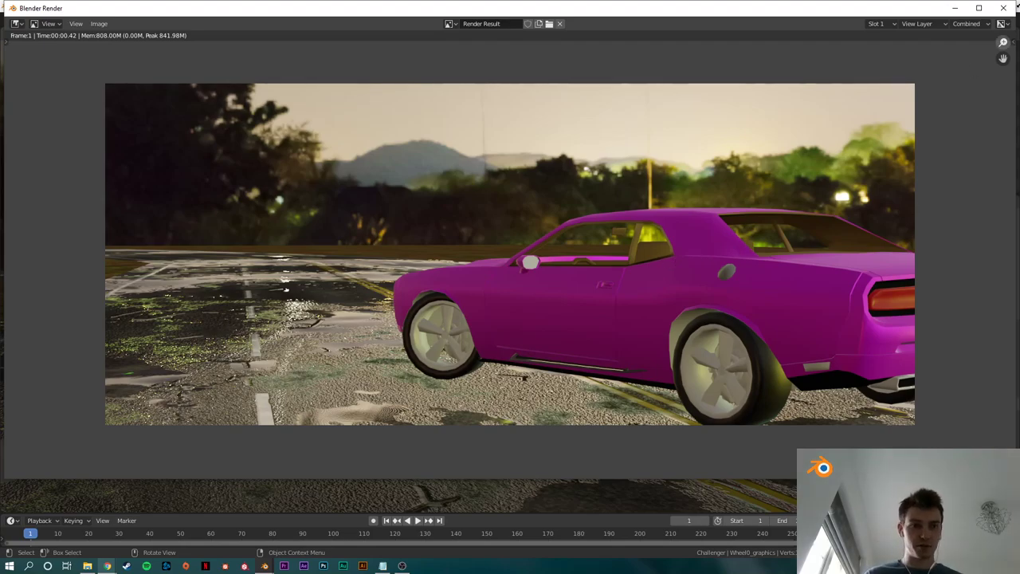
left_click(1003, 8)
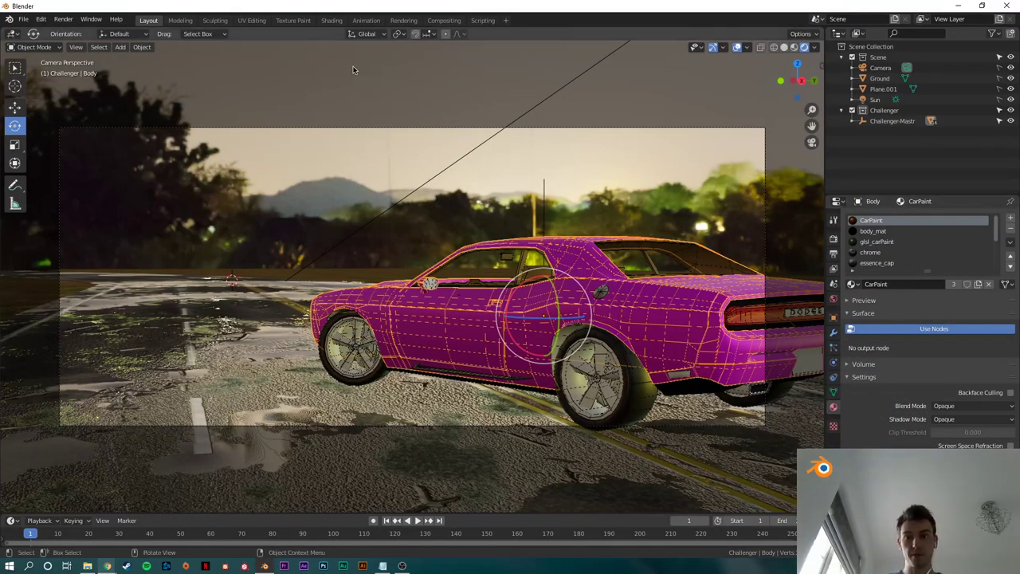
Step: Show the car body's CarPaint material in the Shading workspace and delete all of its nodes
left_click(331, 20)
key("Home")
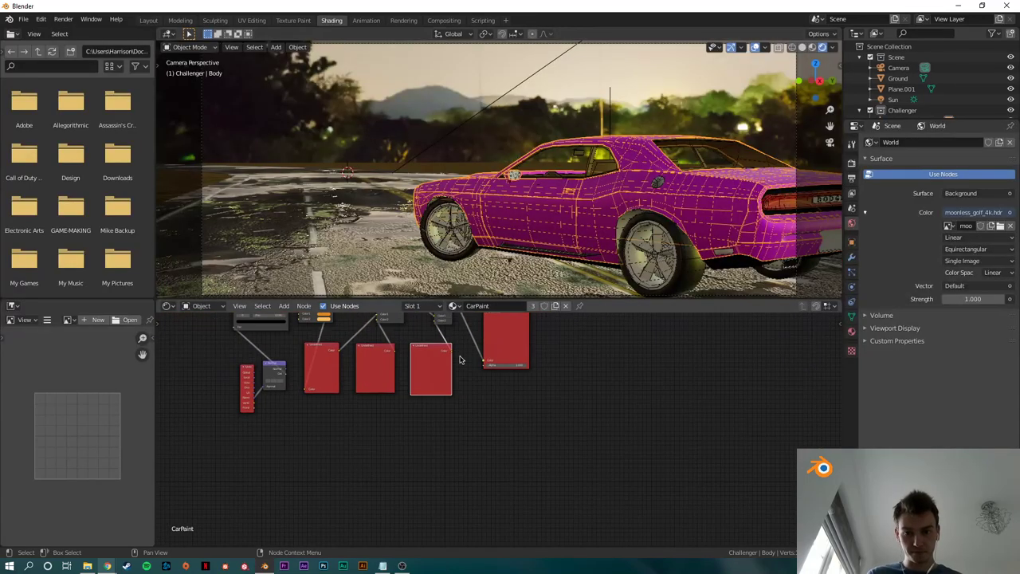
scroll(420, 453, "up", 3)
middle_click_drag(442, 398, 514, 452)
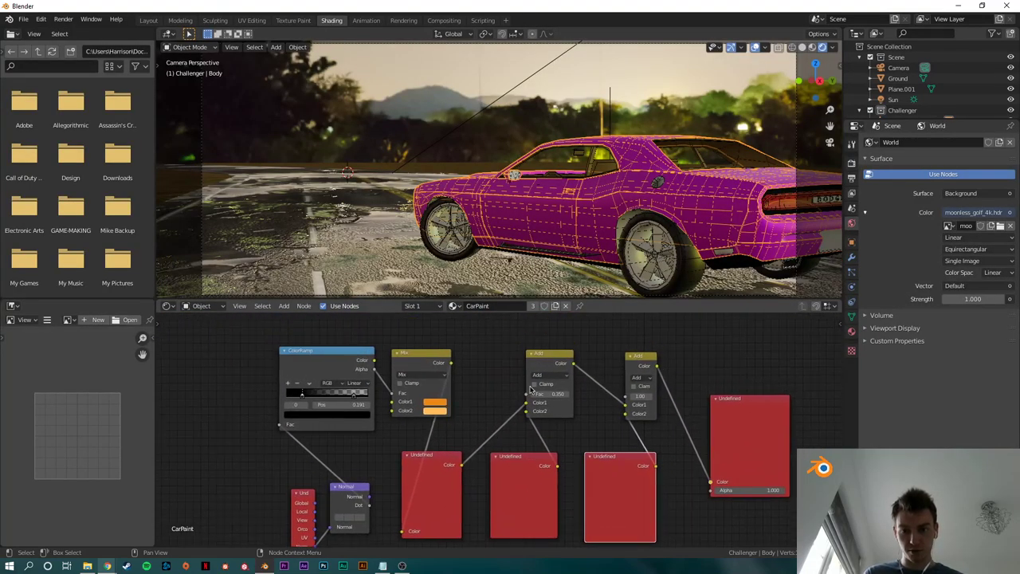
scroll(507, 367, "down", 1)
scroll(570, 363, "down", 1)
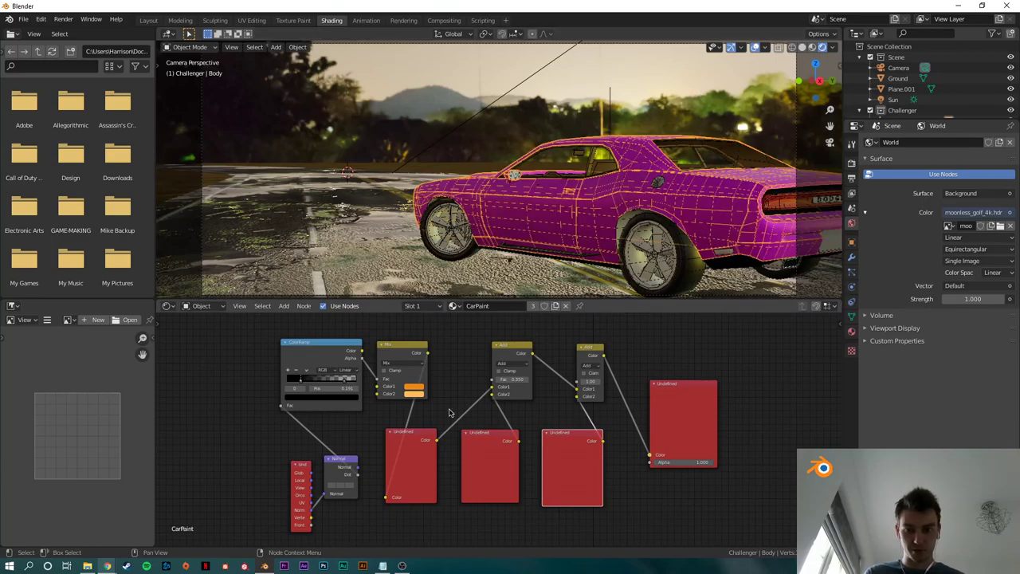
left_click(470, 367)
key("a")
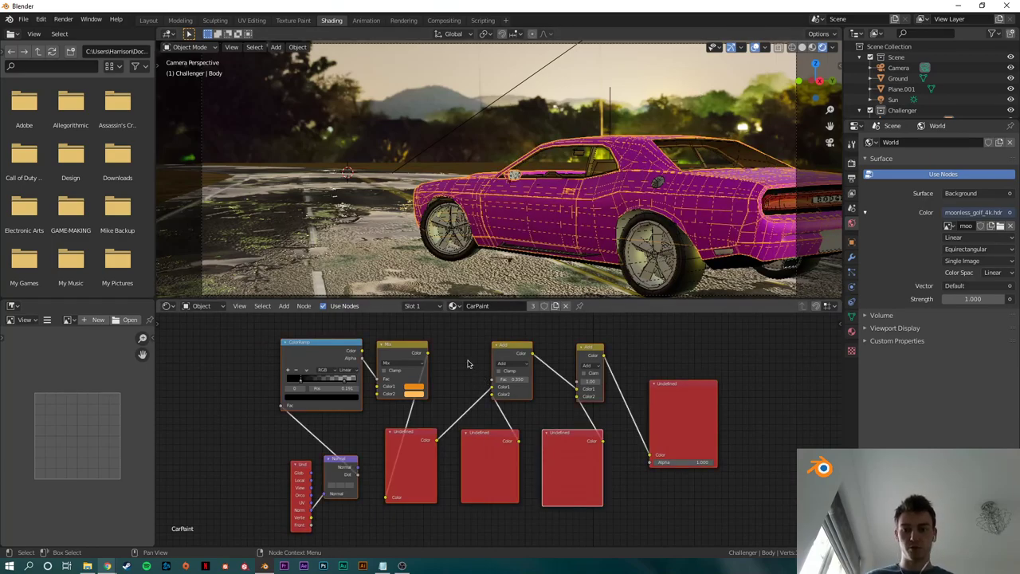
key("x")
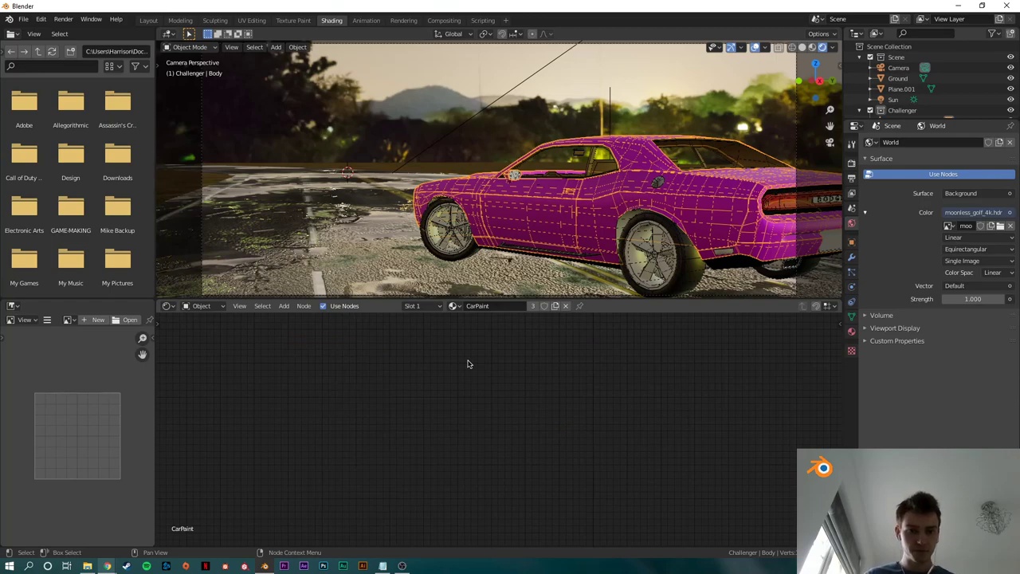
Step: Add a Material Output node to the empty CarPaint node tree and deselect the car body
key("shift+a")
type("mater")
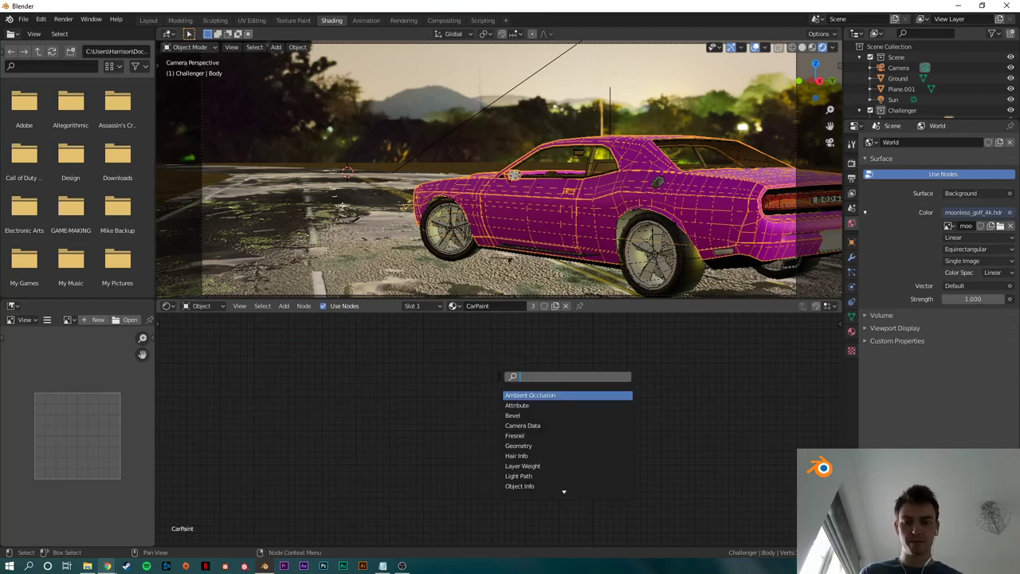
key("Return")
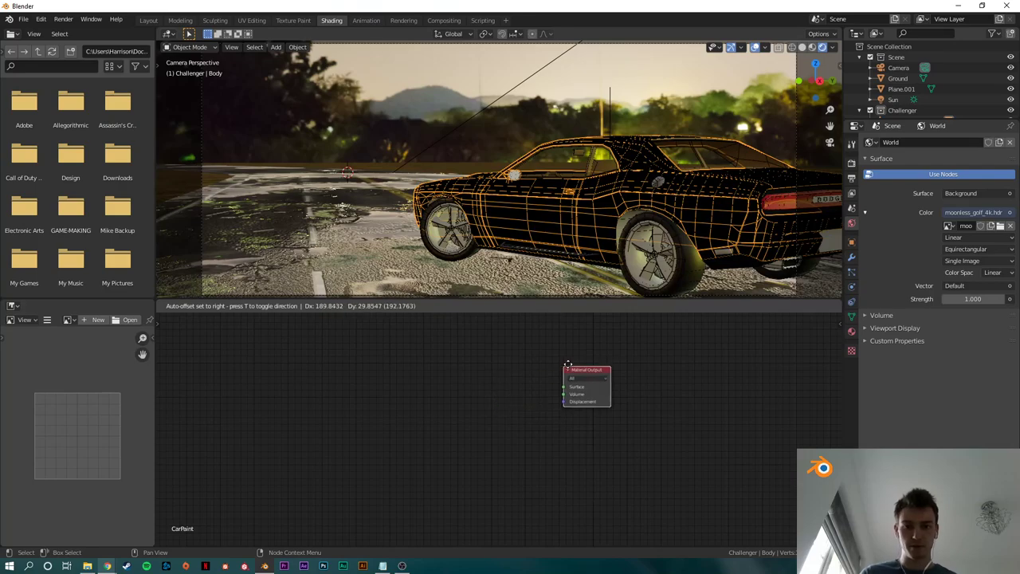
left_click(579, 368)
left_click(570, 115)
scroll(668, 261, "up", 2)
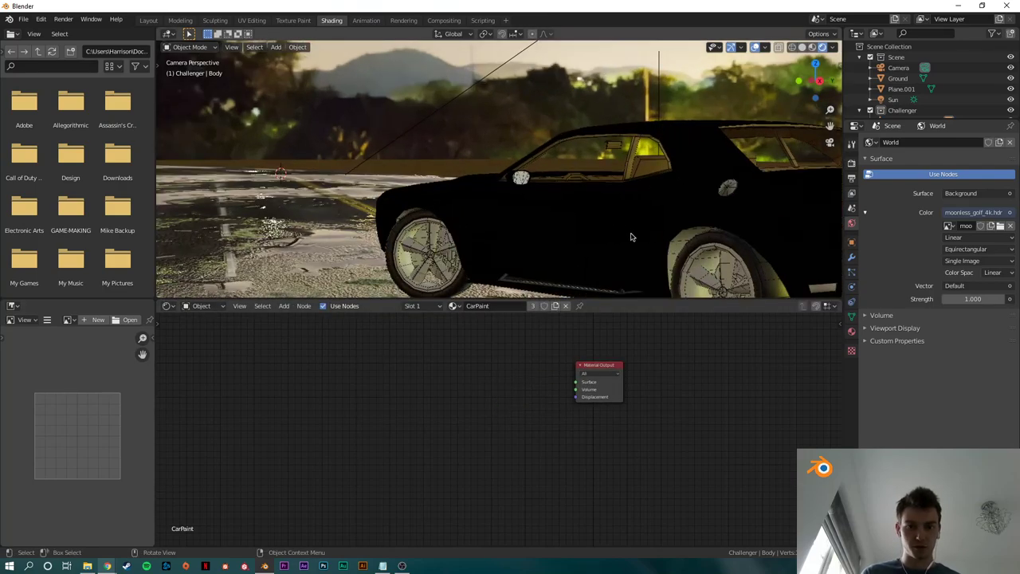
middle_click_drag(631, 234, 588, 204, "shift")
scroll(546, 386, "up", 4)
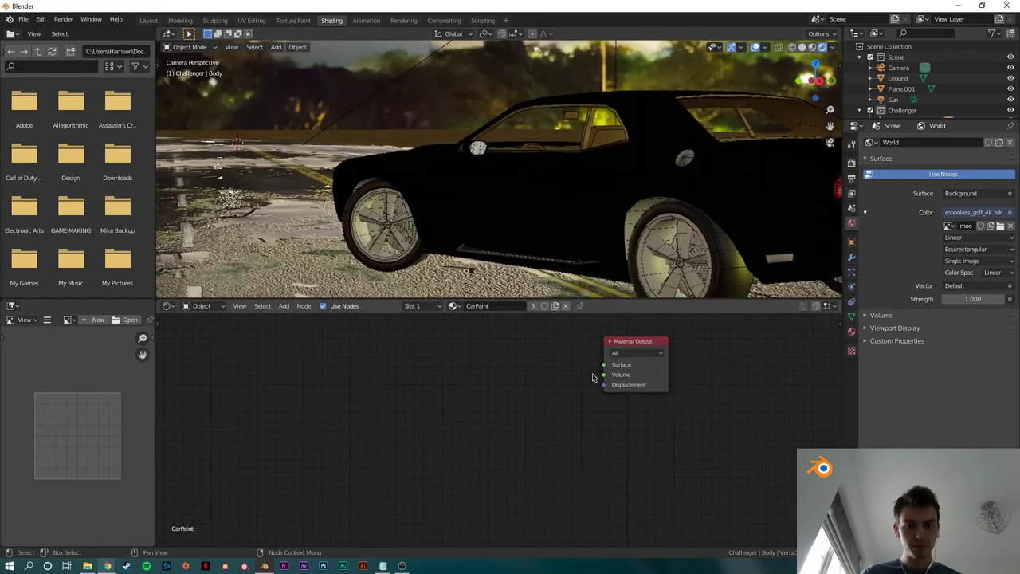
middle_click_drag(592, 377, 608, 411)
key("shift+a")
left_click(446, 380)
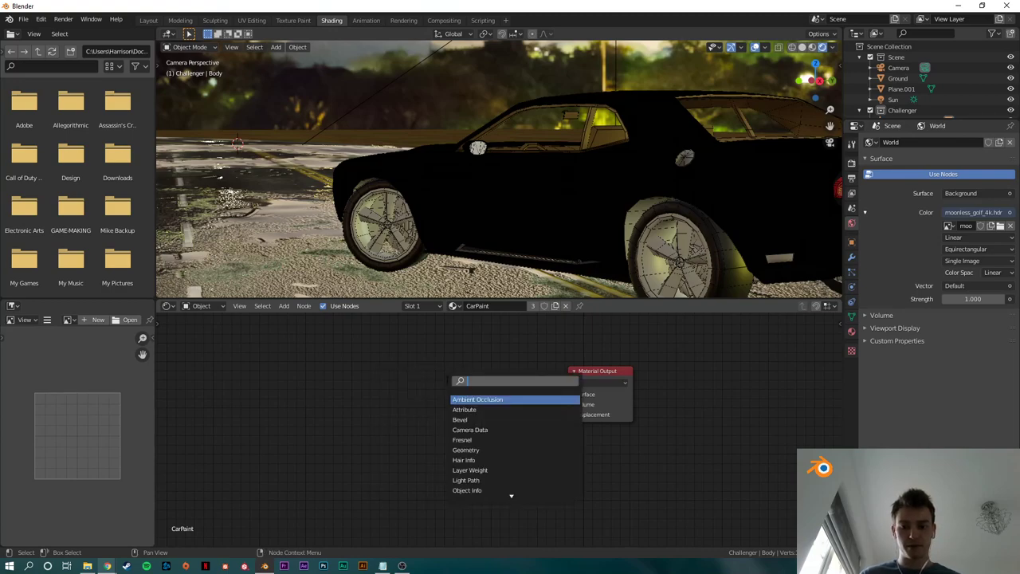
type("diff")
key("Return")
left_click(427, 371)
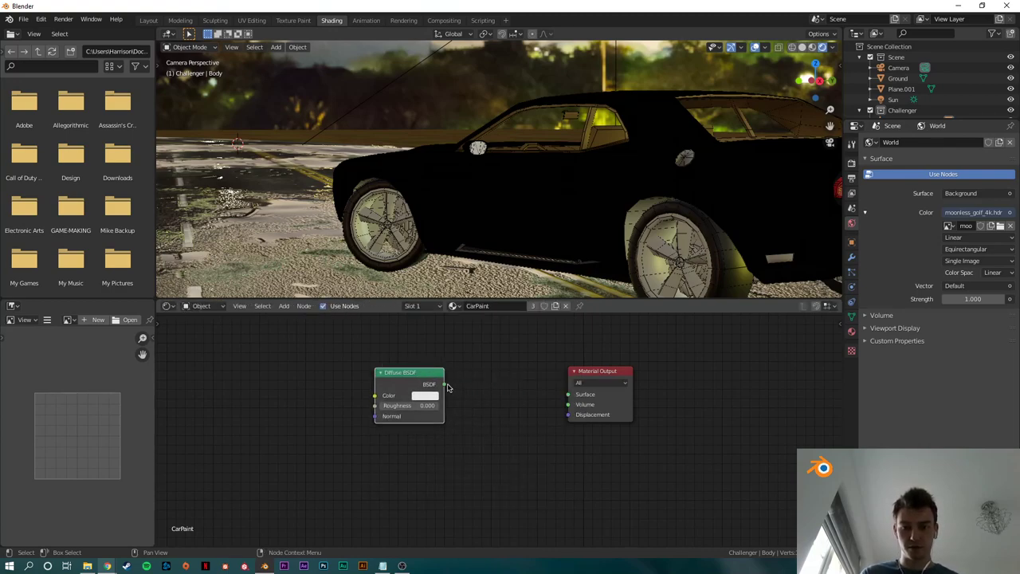
key("x")
Step: Add a Principled BSDF node to the CarPaint tree and connect its BSDF output to the Material Output's Surface input
key("shift+a")
left_click(388, 368)
type("prin")
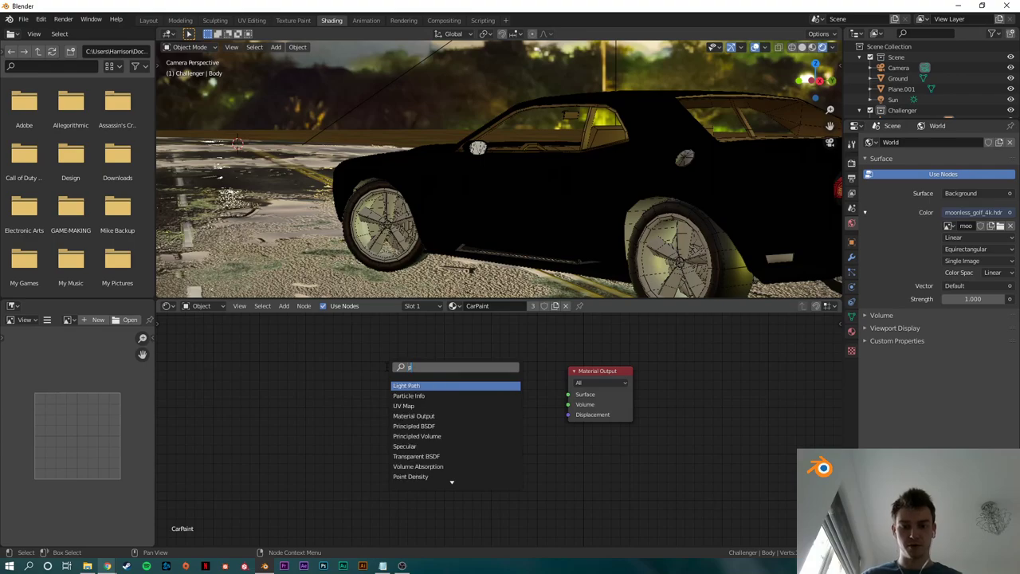
key("Return")
left_click(390, 369)
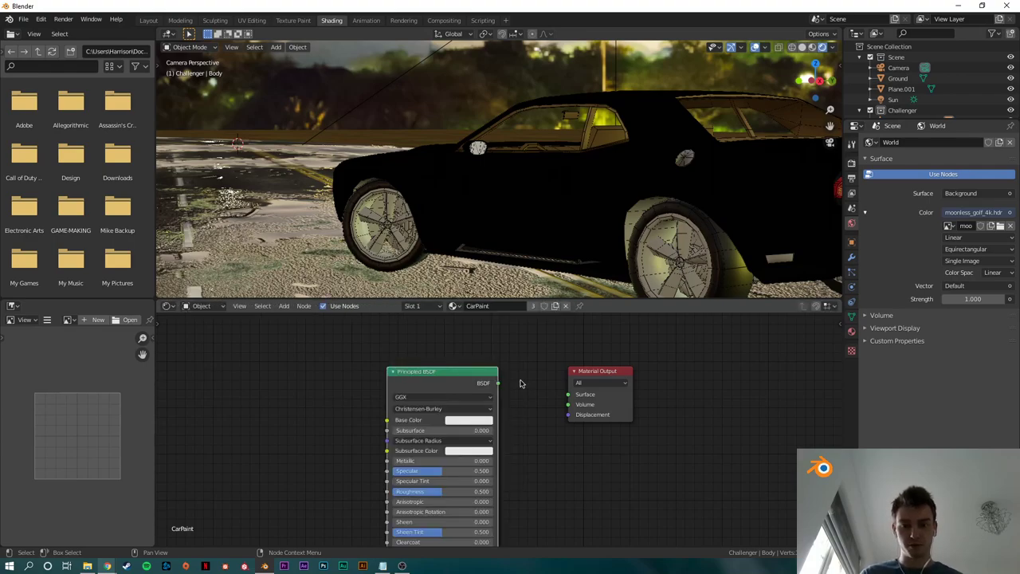
left_click_drag(499, 384, 569, 394)
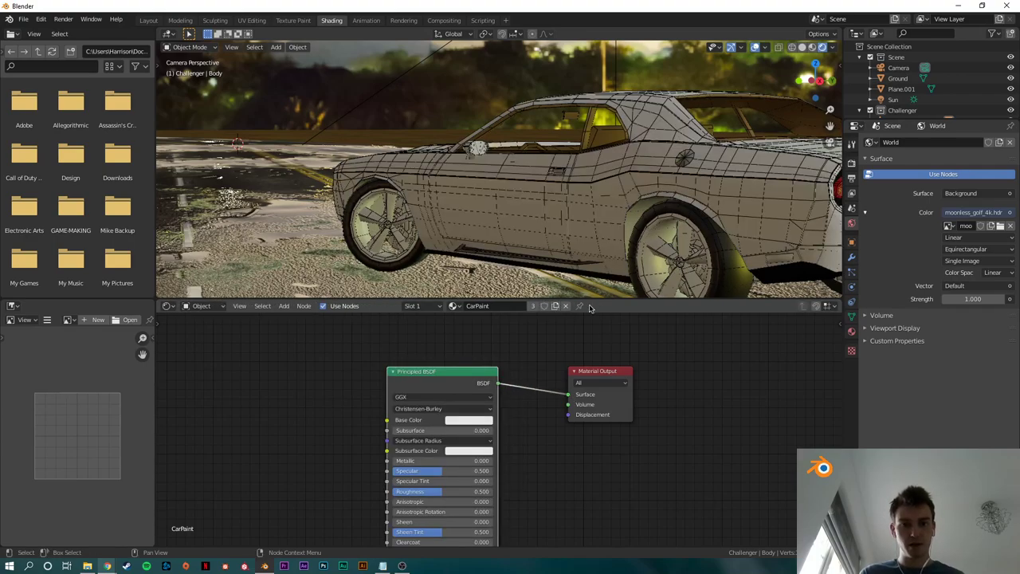
Step: Set the Principled BSDF's Base Color to red
middle_click_drag(619, 219, 557, 203, "shift")
left_click(478, 421)
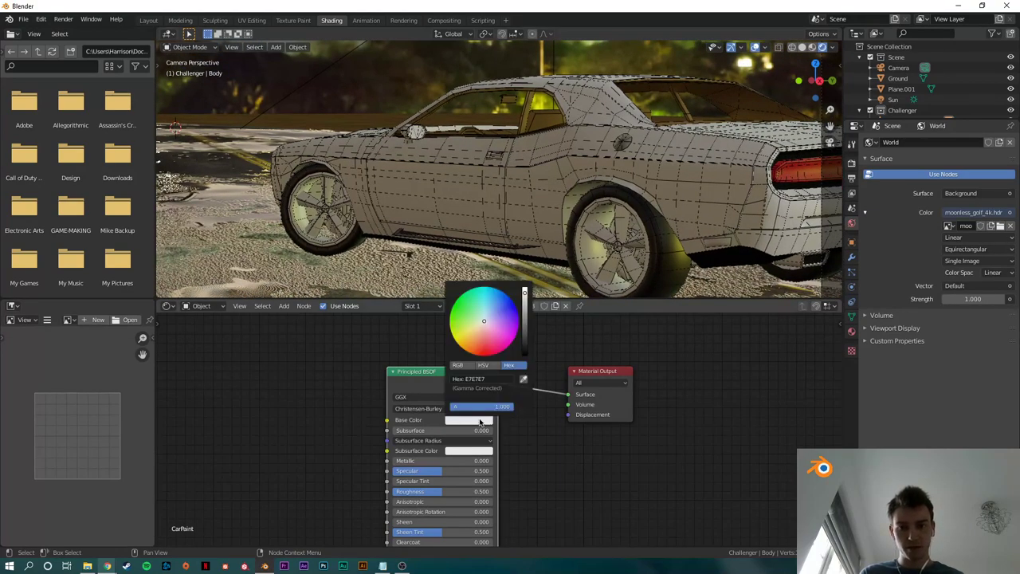
left_click_drag(481, 338, 484, 347)
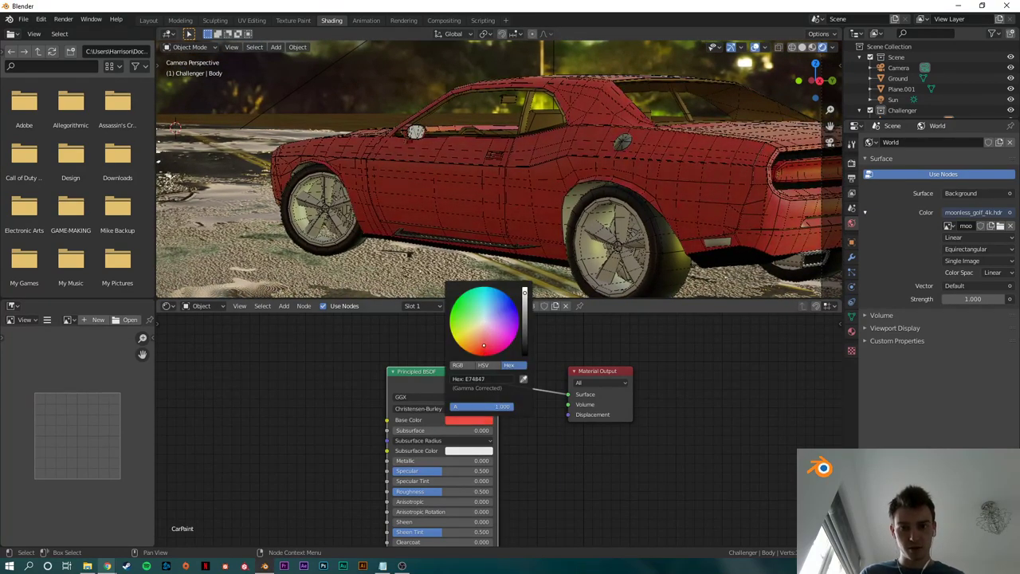
Step: Render the current frame to check the red car body, and close the render window
middle_click_drag(495, 160, 513, 162)
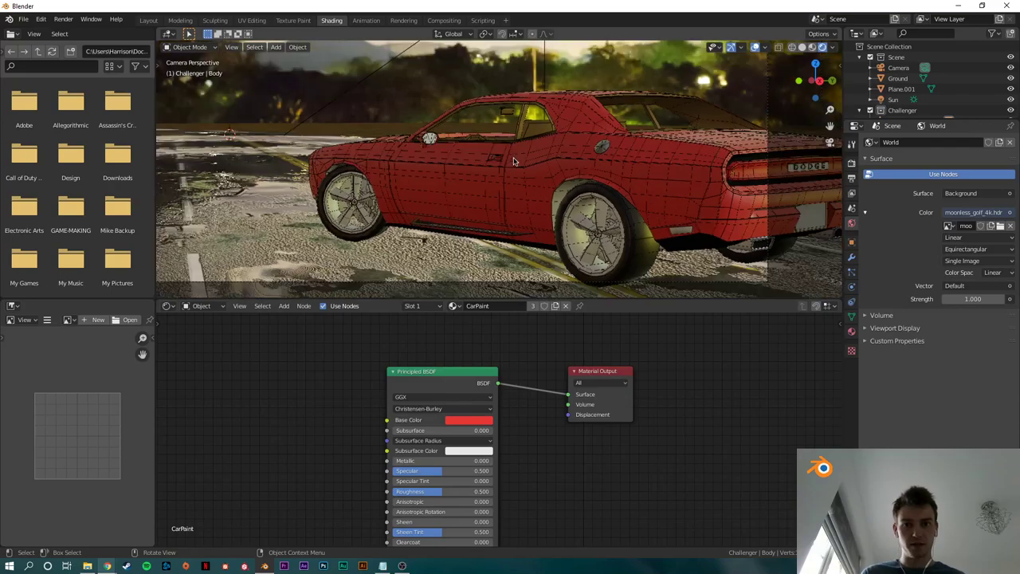
key("F12")
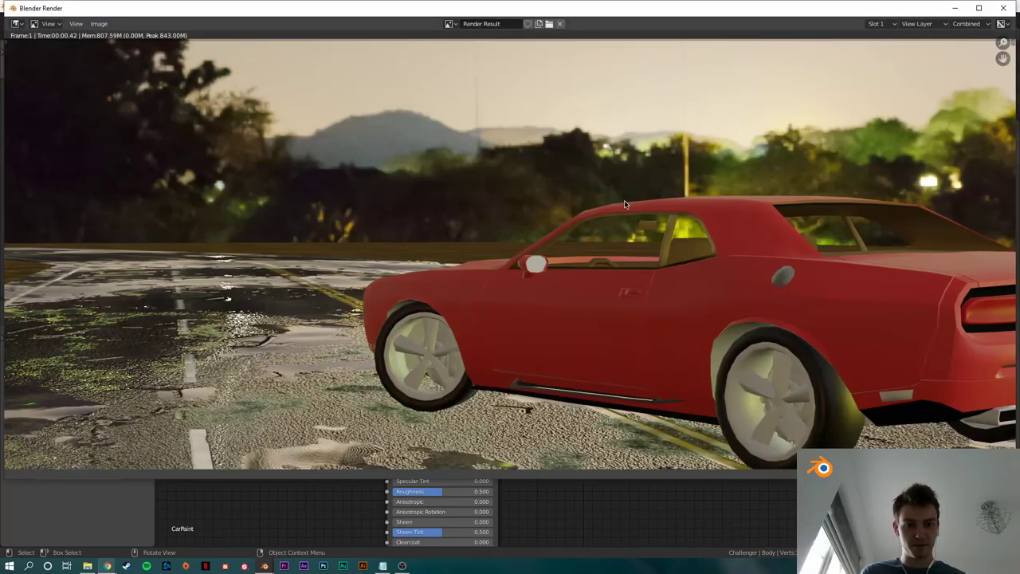
scroll(624, 204, "down", 2)
left_click(1004, 8)
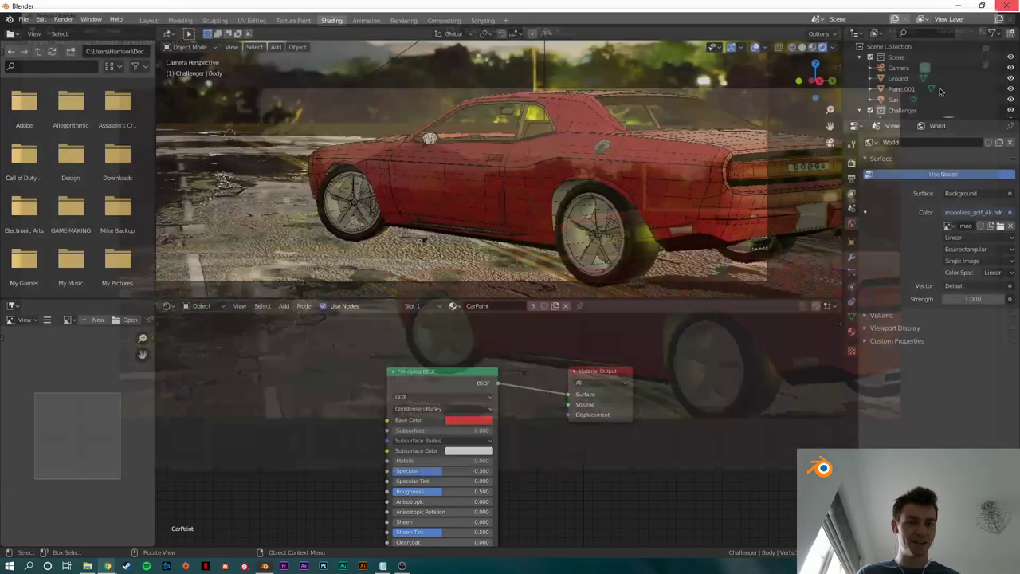
Step: Set the Principled BSDF's Metallic to 0.868 and its Roughness to 0.336
scroll(505, 457, "up", 3)
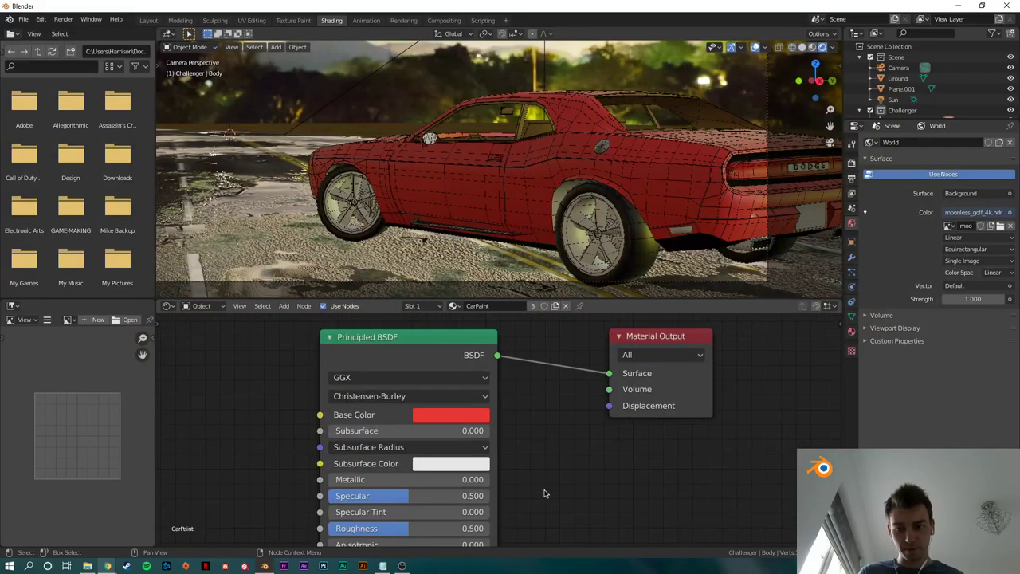
mouse_move(360, 479)
left_mouse_down()
mouse_move(483, 479)
mouse_move(458, 479)
mouse_move(469, 481)
left_mouse_up()
middle_click_drag(426, 485, 461, 411)
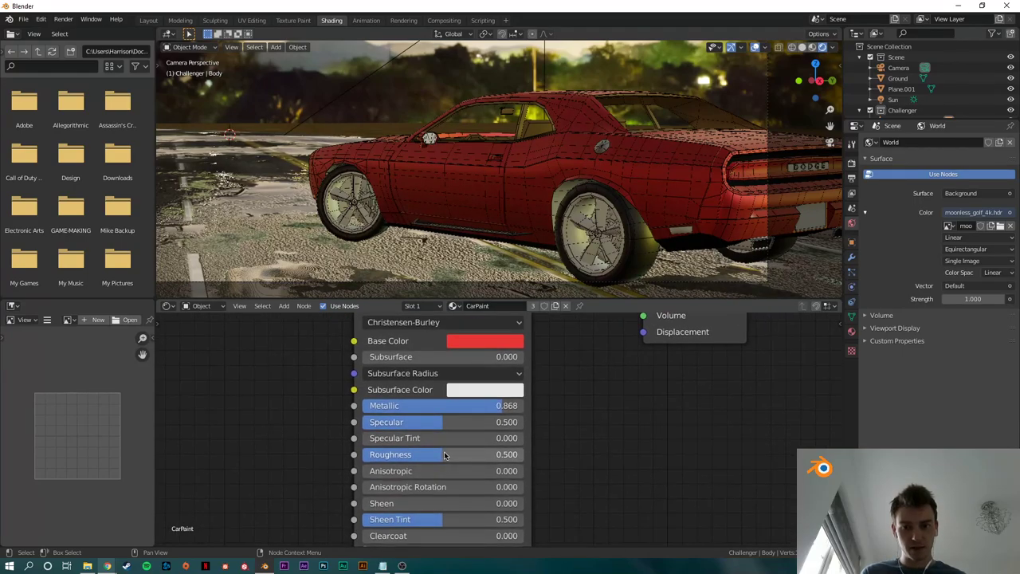
left_click_drag(446, 455, 419, 454)
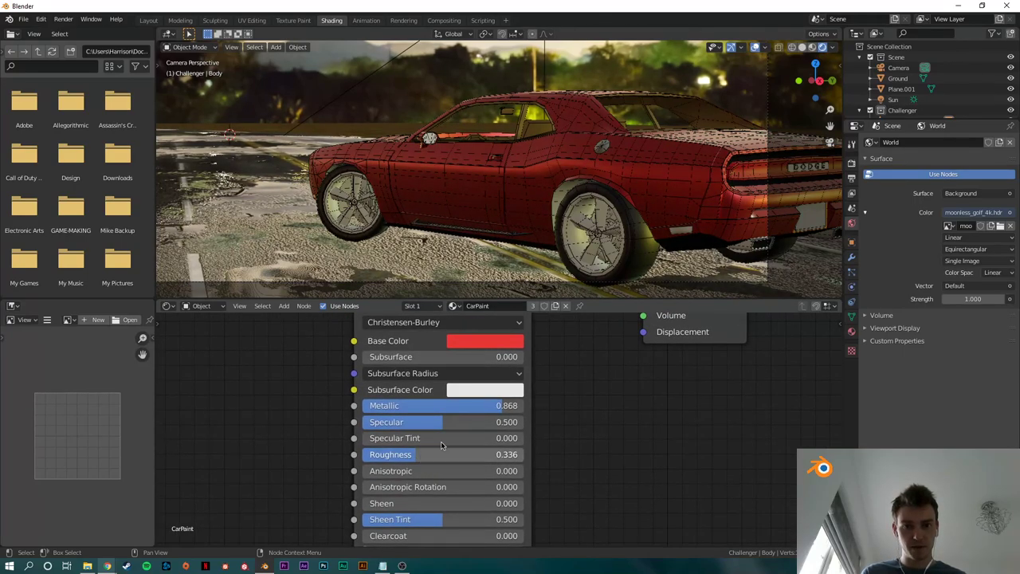
Step: Render the current frame to check the metallic paint, and close the render window
middle_click_drag(624, 130, 627, 152)
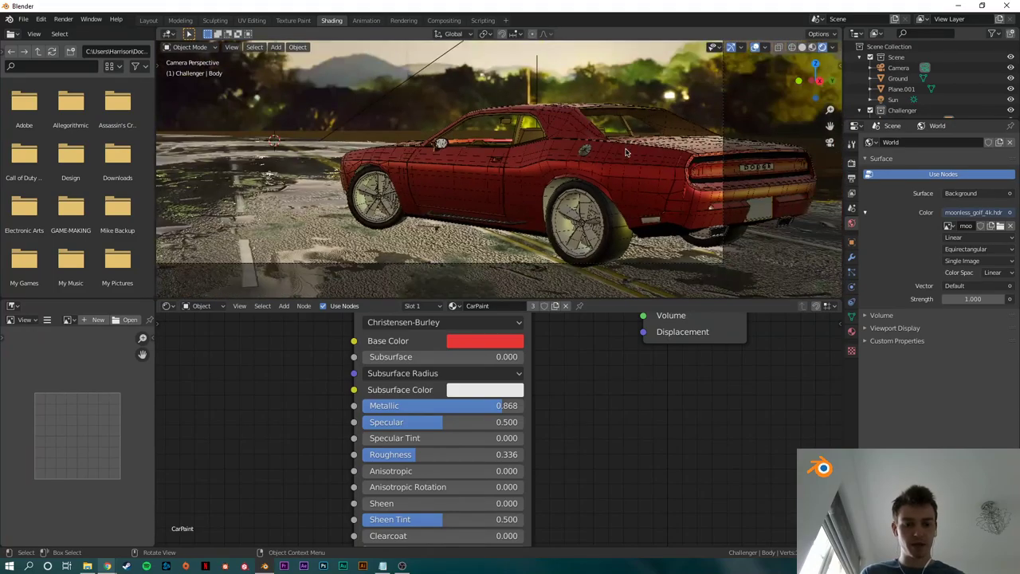
key("F12")
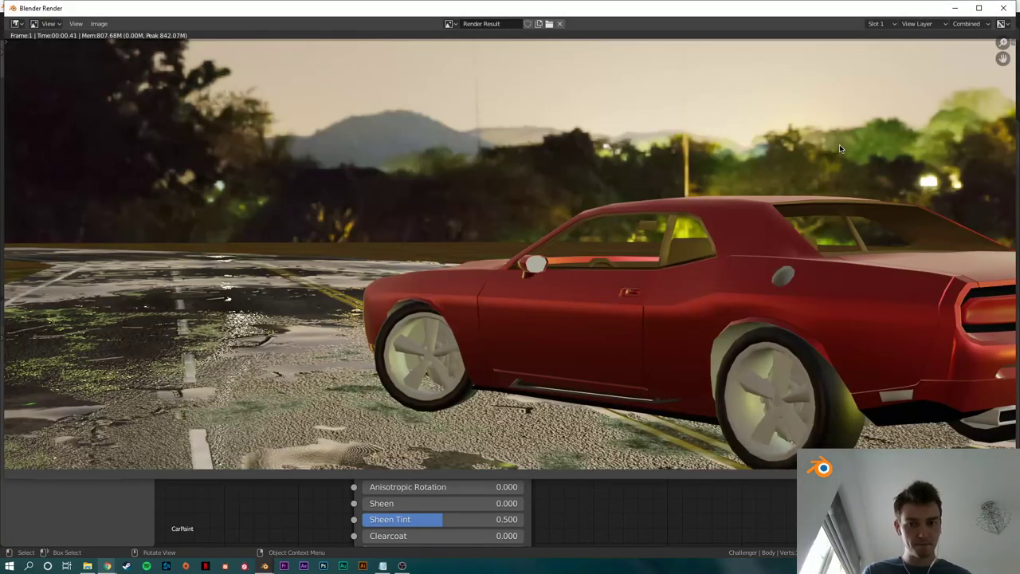
left_click(1003, 8)
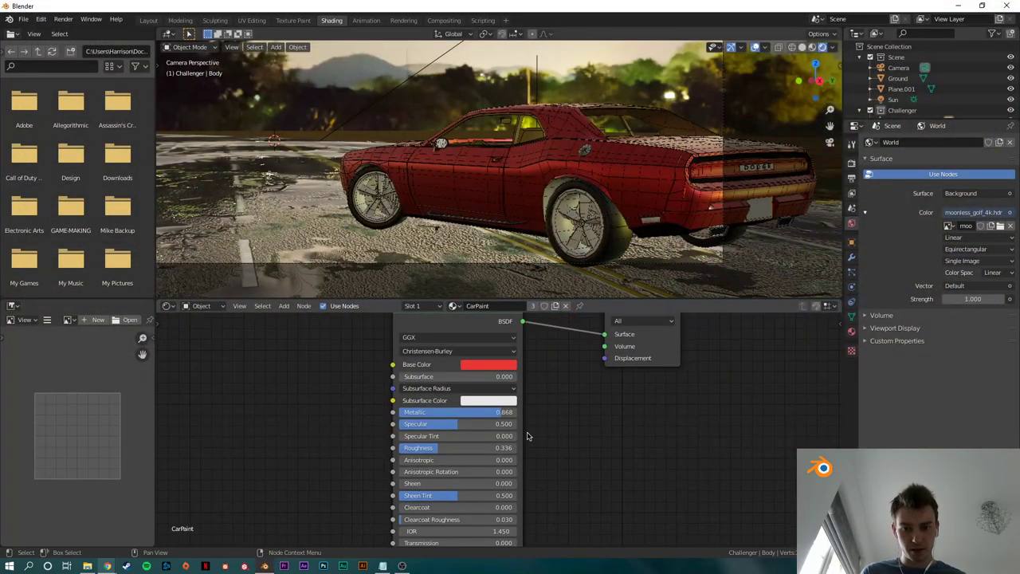
Step: Add a Musgrave Texture node to the CarPaint tree, placed to the left of the Principled BSDF
scroll(530, 443, "down", 1)
middle_click_drag(535, 427, 651, 344)
scroll(589, 464, "up", 1)
middle_click_drag(572, 494, 580, 445)
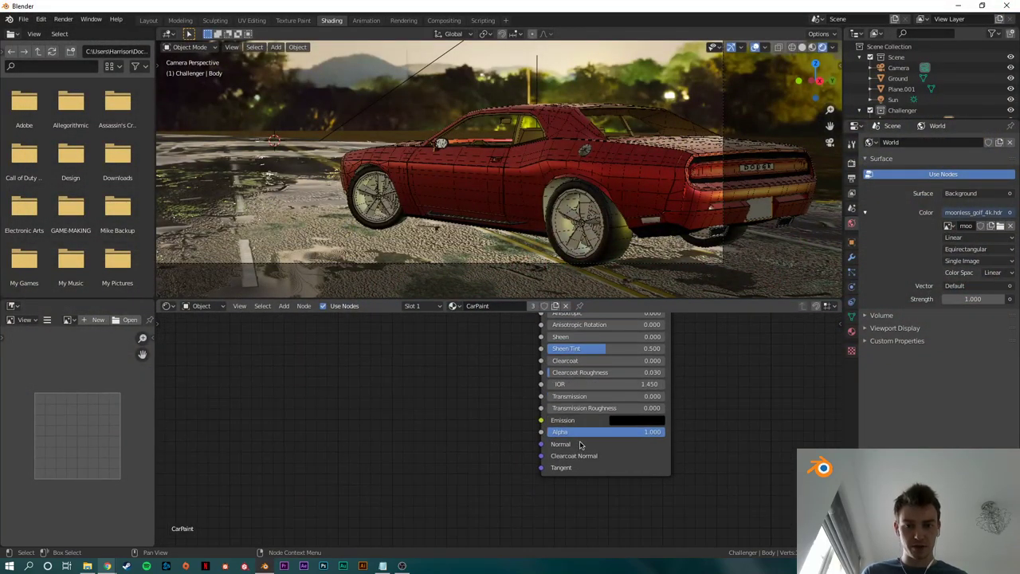
scroll(486, 425, "up", 2)
key("shift+a")
type("mus")
key("Return")
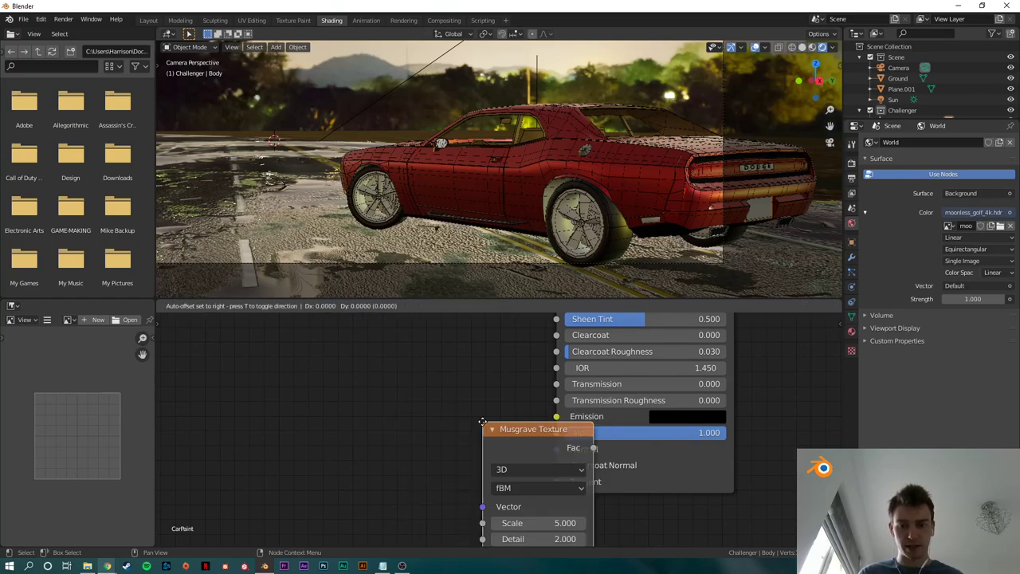
left_click(193, 369)
Step: Add a Bump node, feeding the Musgrave Texture's Fac into its Height and its Normal output into the Principled BSDF's Normal input
left_click_drag(304, 394, 361, 396)
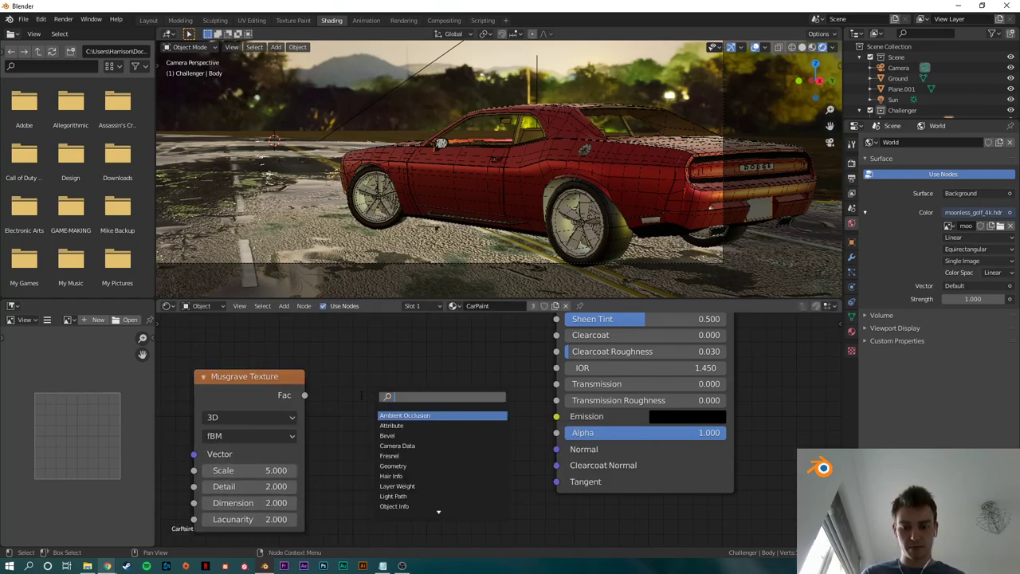
type("bump")
key("Return")
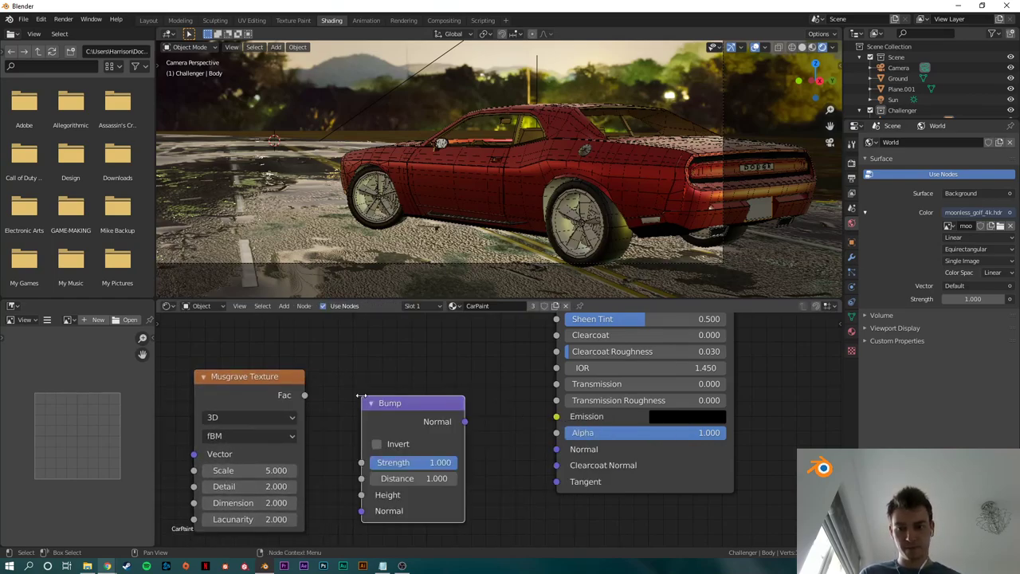
left_click(298, 390)
left_click_drag(305, 396, 365, 497)
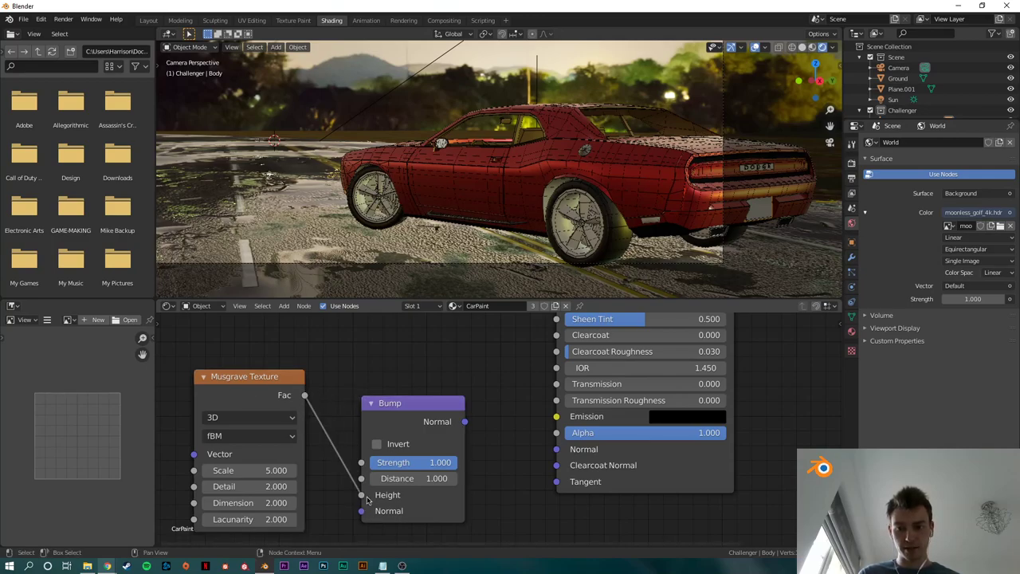
left_click(413, 416)
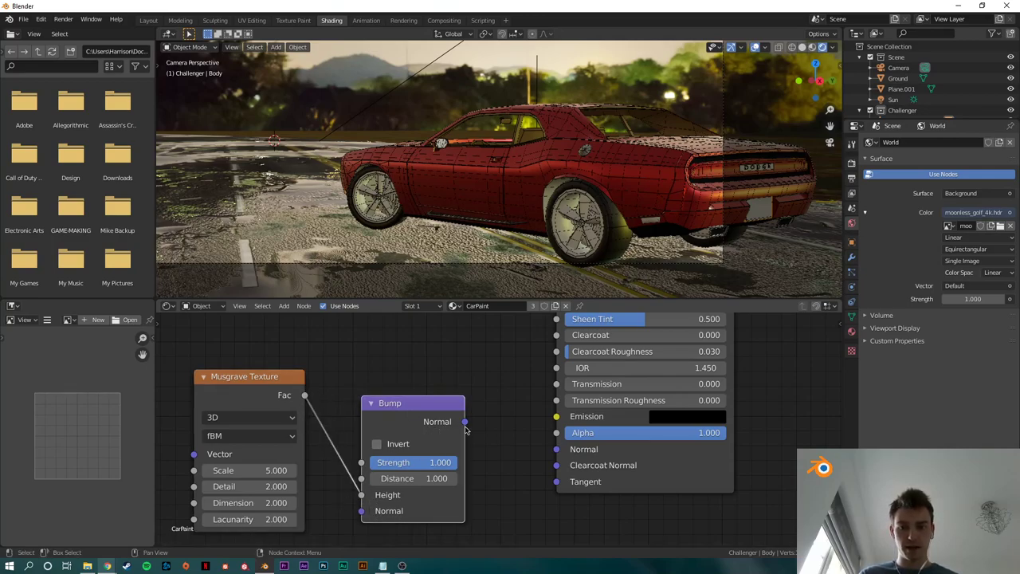
left_click_drag(465, 422, 558, 450)
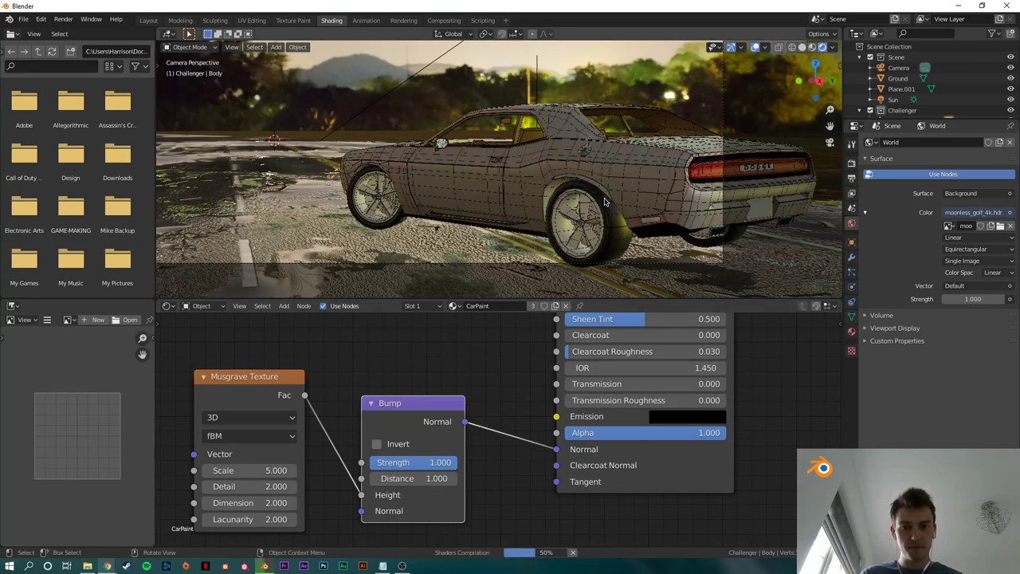
Step: Render the current frame to inspect the bump effect on the car body, and close the render window
scroll(602, 193, "up", 1)
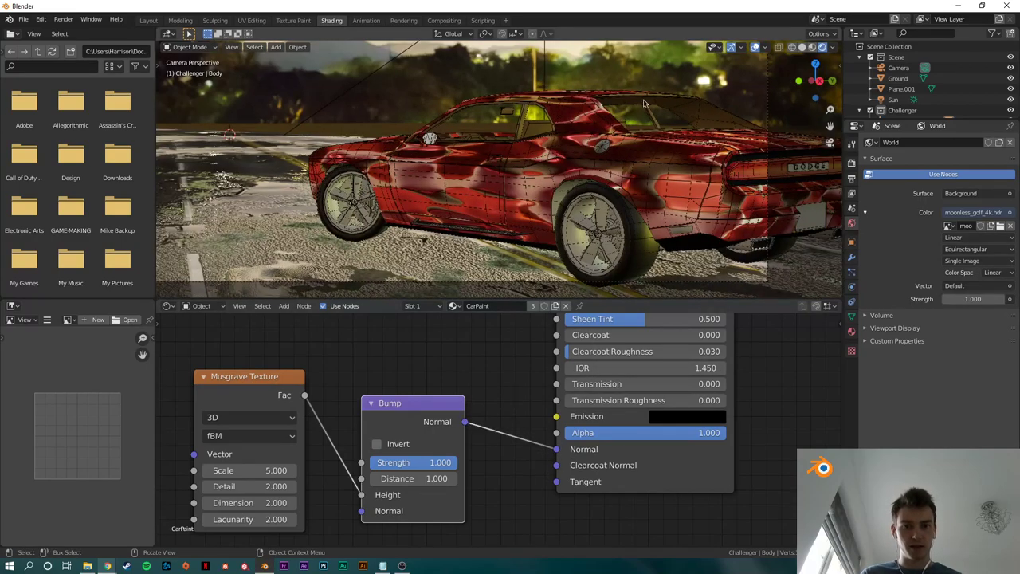
scroll(586, 148, "down", 2)
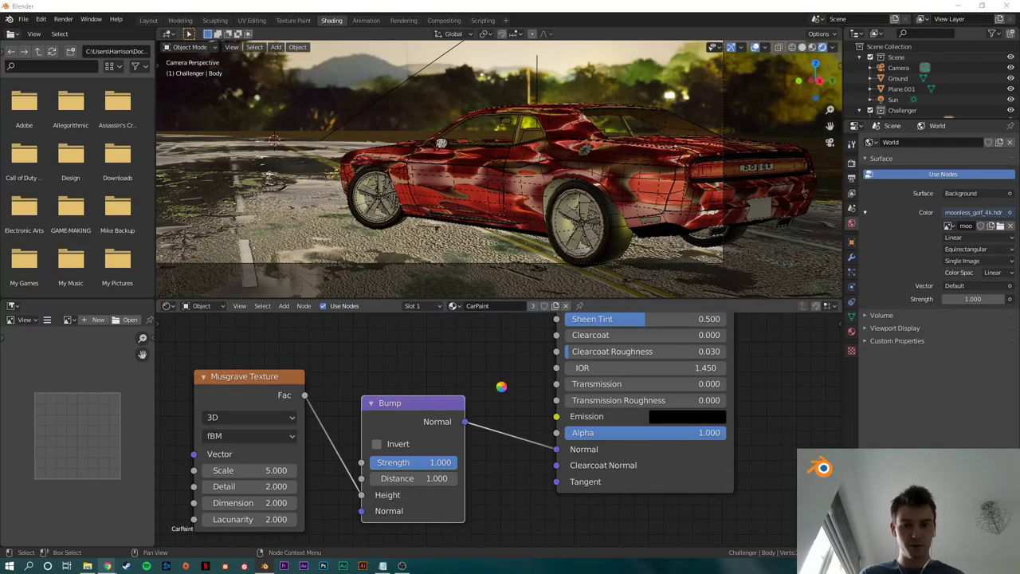
key("F12")
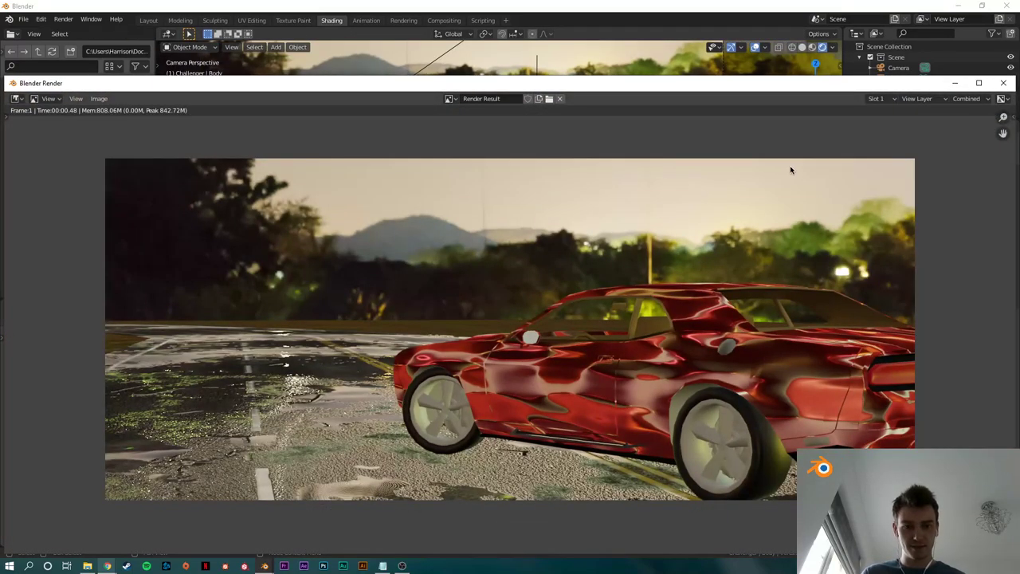
left_click(1003, 85)
Step: Set the Musgrave Texture's Scale to 0.050, Detail to 2.100 and Dimension to 0.500
middle_click_drag(349, 449, 497, 423)
scroll(498, 424, "up", 1)
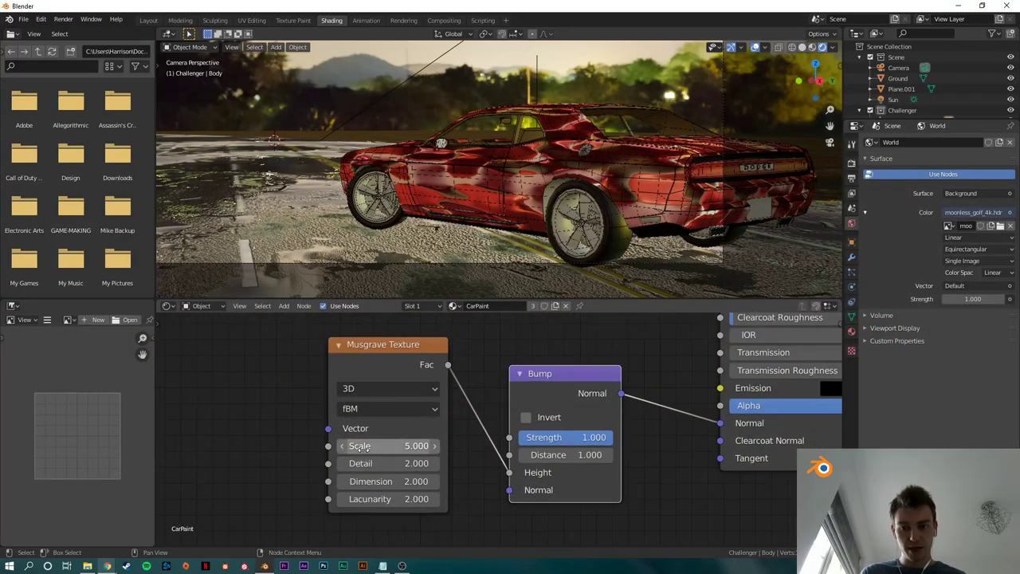
mouse_move(375, 445)
left_mouse_down()
mouse_move(423, 445)
mouse_move(354, 446)
mouse_move(429, 459)
left_mouse_up()
mouse_move(413, 446)
left_mouse_down("shift")
mouse_move(326, 446)
mouse_move(390, 446)
mouse_move(425, 469)
mouse_move(451, 469)
mouse_move(421, 466)
mouse_move(405, 481)
mouse_move(415, 481)
left_mouse_up("shift")
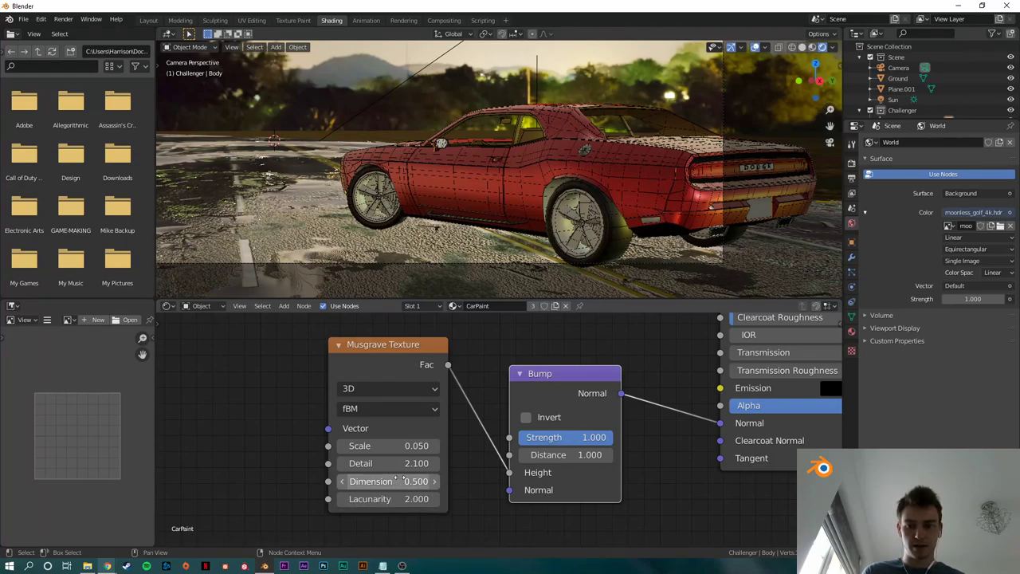
Step: Try a different Lacunarity on the Musgrave Texture and undo the change
scroll(551, 413, "down", 2)
left_click_drag(538, 402, 553, 397)
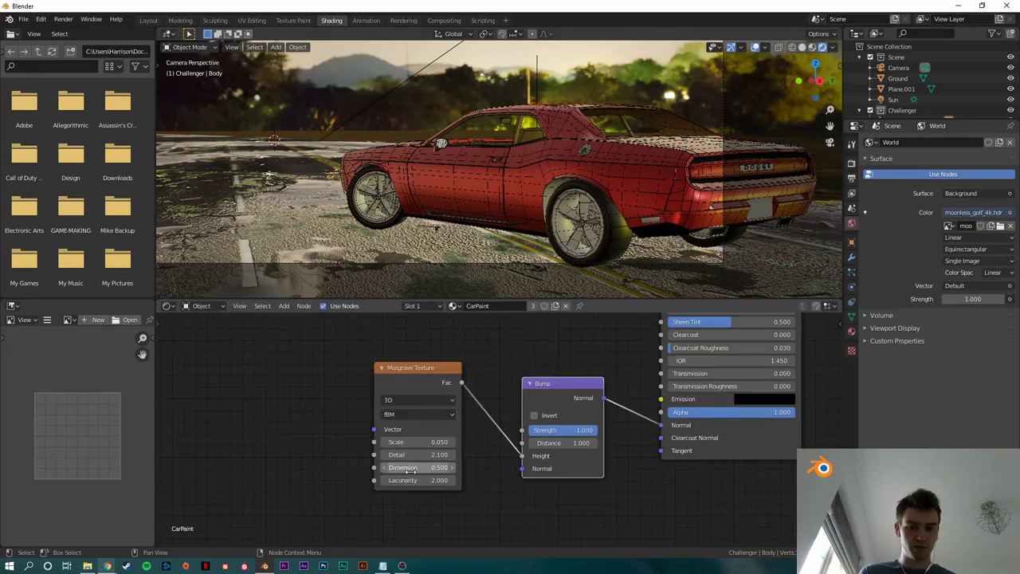
left_click_drag(415, 480, 456, 480)
key("ctrl+z")
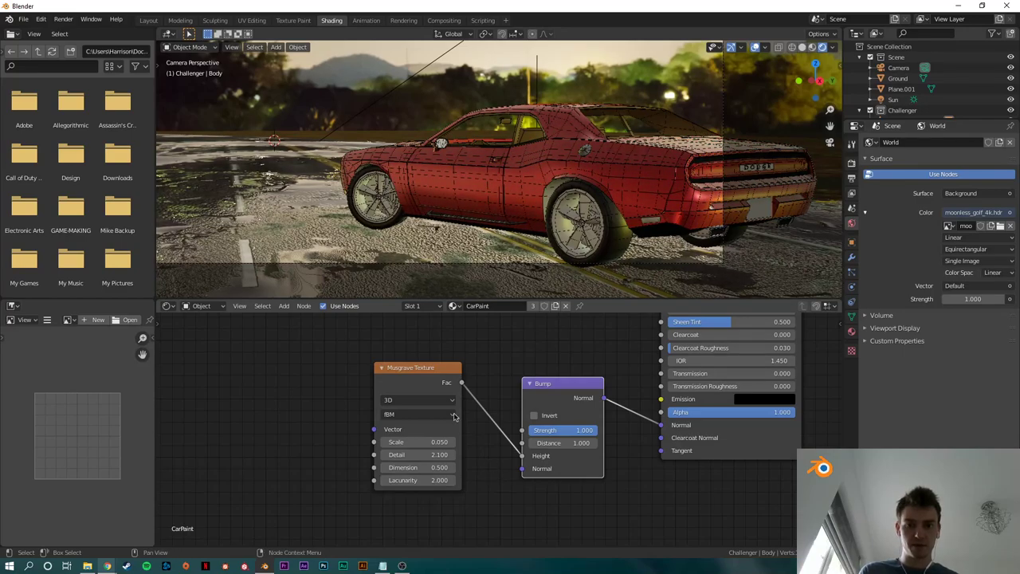
Step: Nudge the Musgrave Texture and Bump nodes slightly closer to the Principled BSDF and render the current frame to check the paint
left_click_drag(393, 342, 579, 403)
left_click(526, 365)
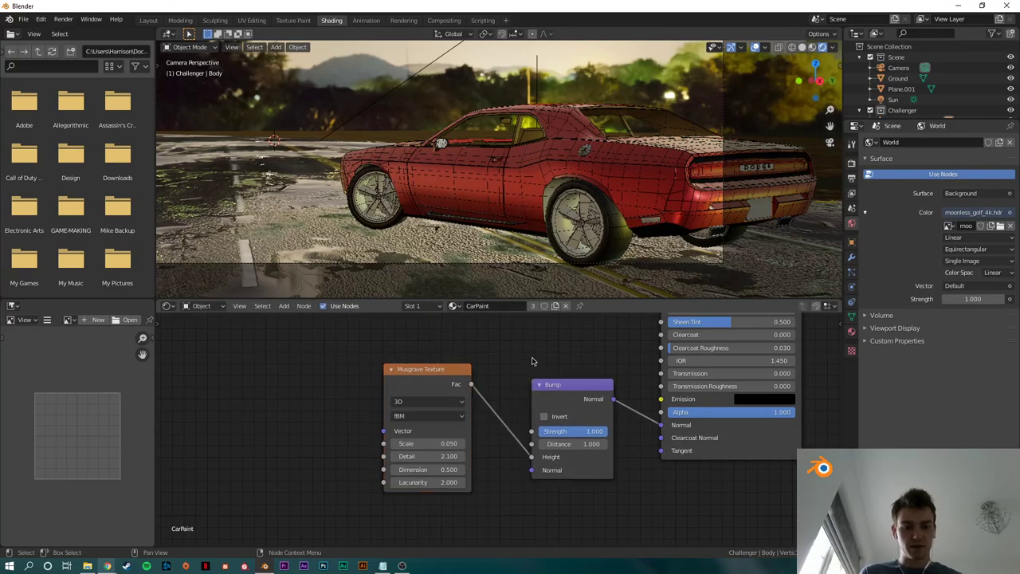
key("F12")
scroll(530, 361, "down", 1)
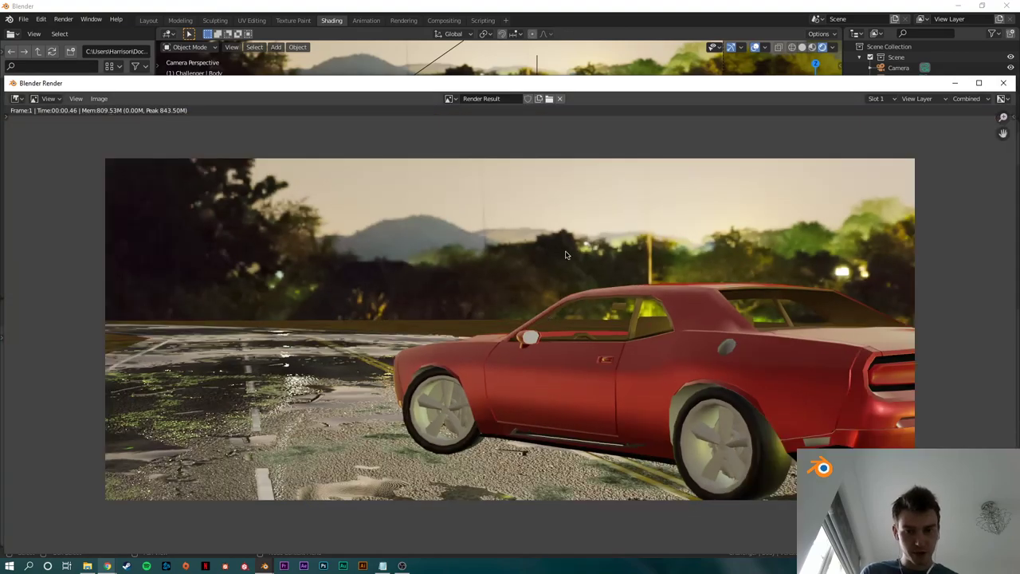
left_click_drag(603, 84, 599, 55)
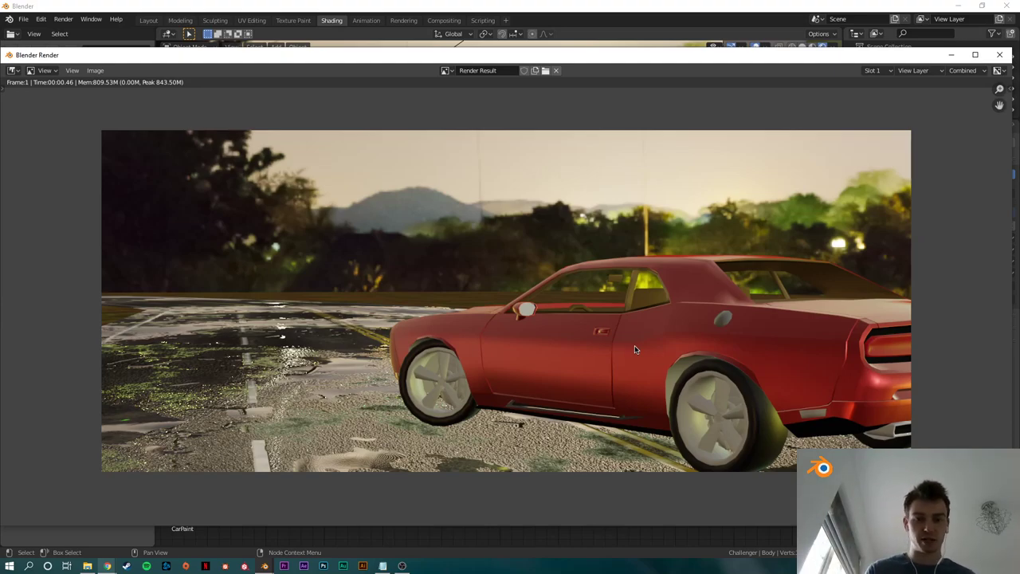
Step: Close the render window and reposition the Bump and Principled BSDF nodes in the CarPaint material
left_click(1000, 54)
scroll(634, 389, "down", 3)
middle_click_drag(635, 389, 535, 454)
scroll(535, 453, "down", 2)
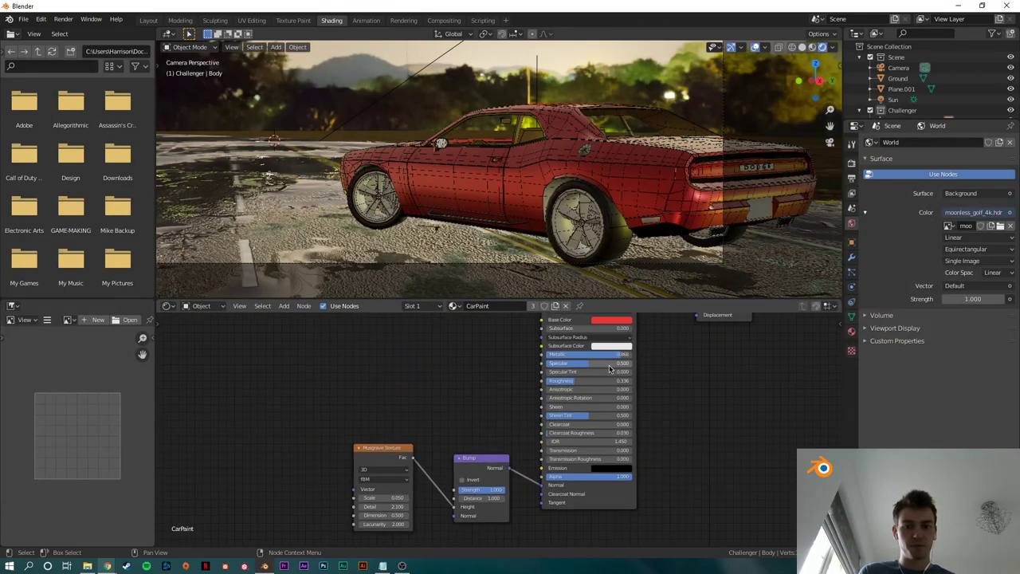
middle_click_drag(610, 369, 606, 420)
left_click_drag(473, 510, 465, 478)
left_click(491, 416)
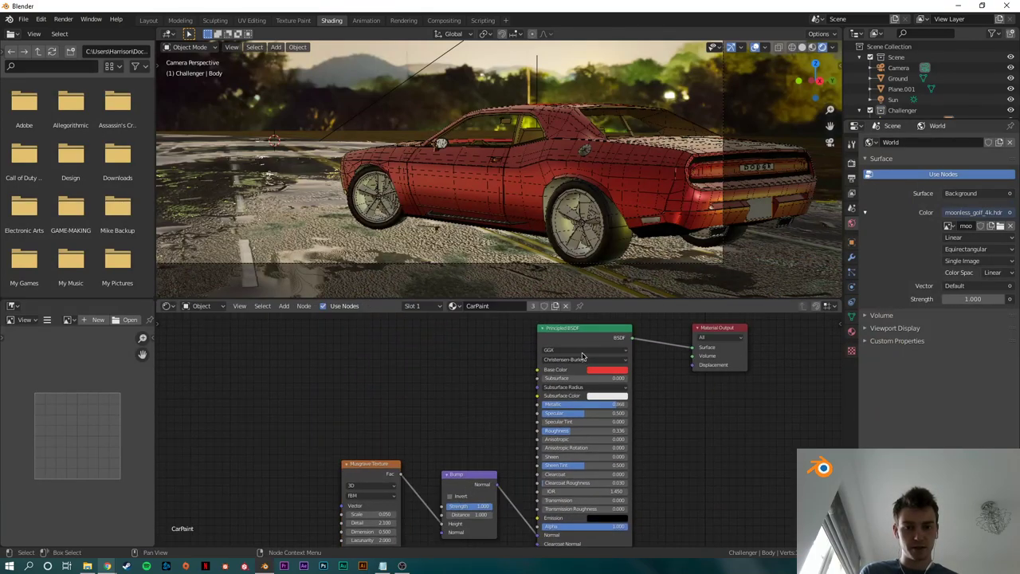
left_click_drag(584, 339, 596, 337)
left_click(723, 414)
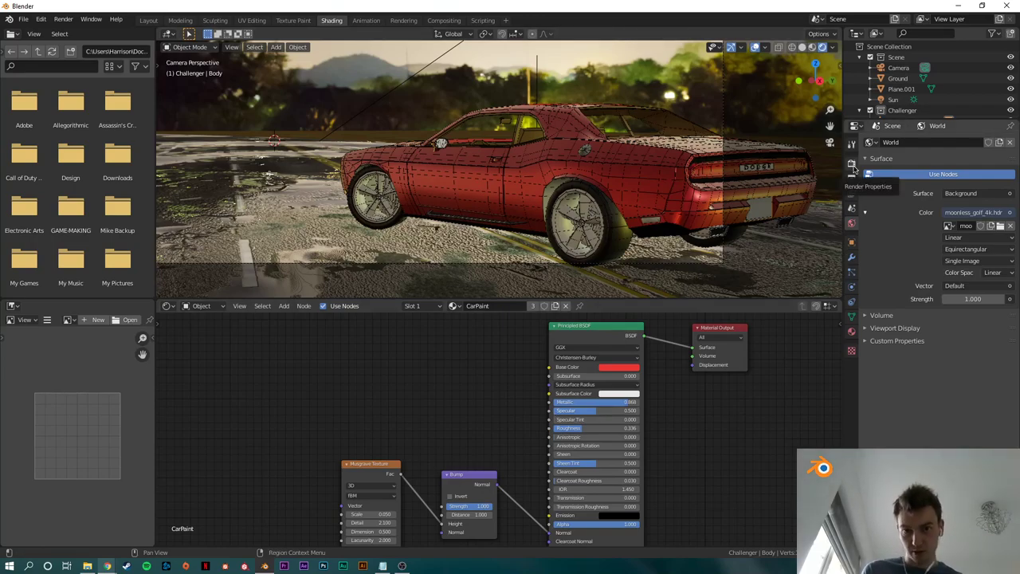
Step: Switch the render engine to Cycles and set its device to GPU Compute
middle_click_drag(483, 186, 544, 196, "shift")
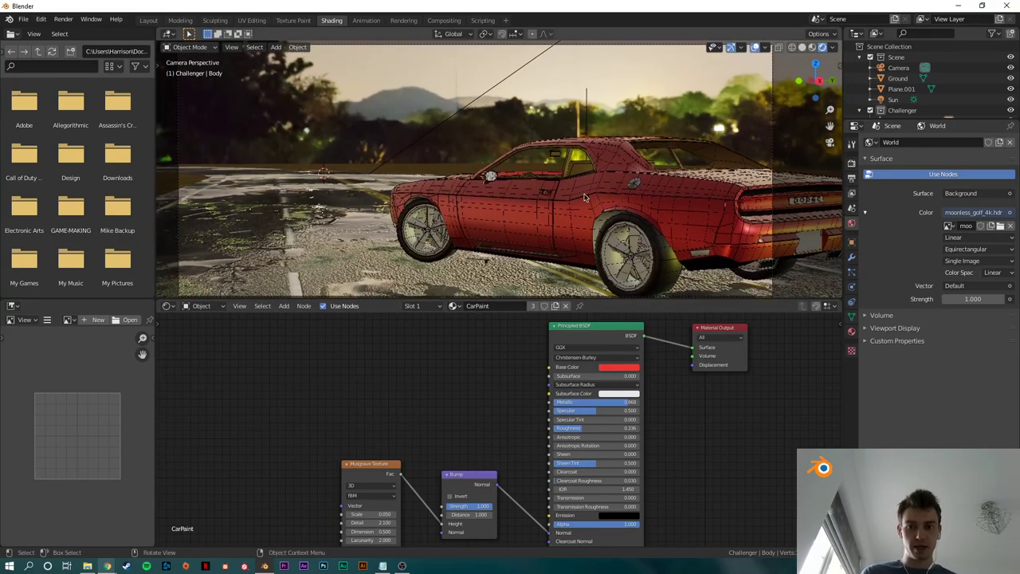
left_click(851, 163)
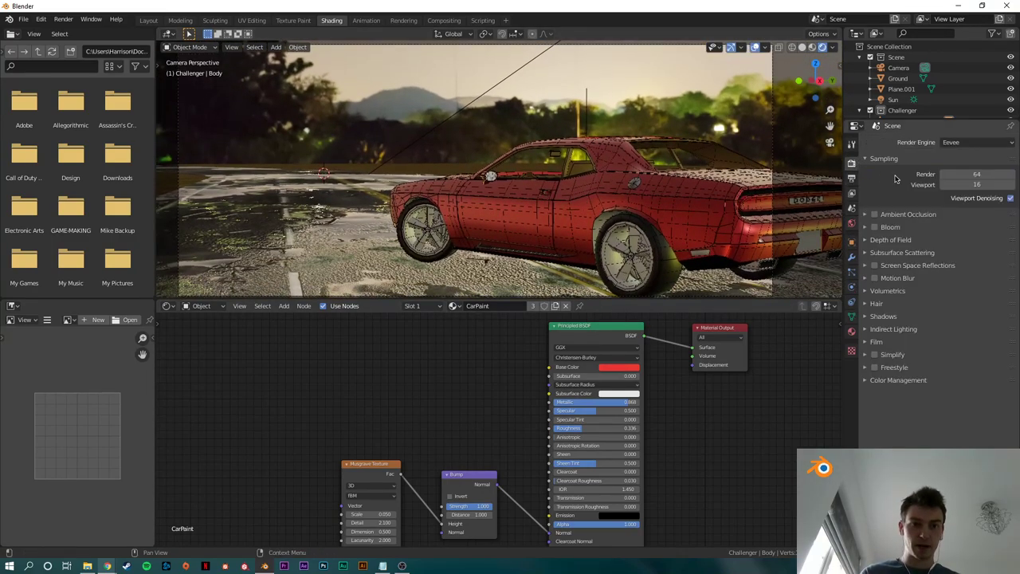
left_click(957, 143)
left_click(951, 178)
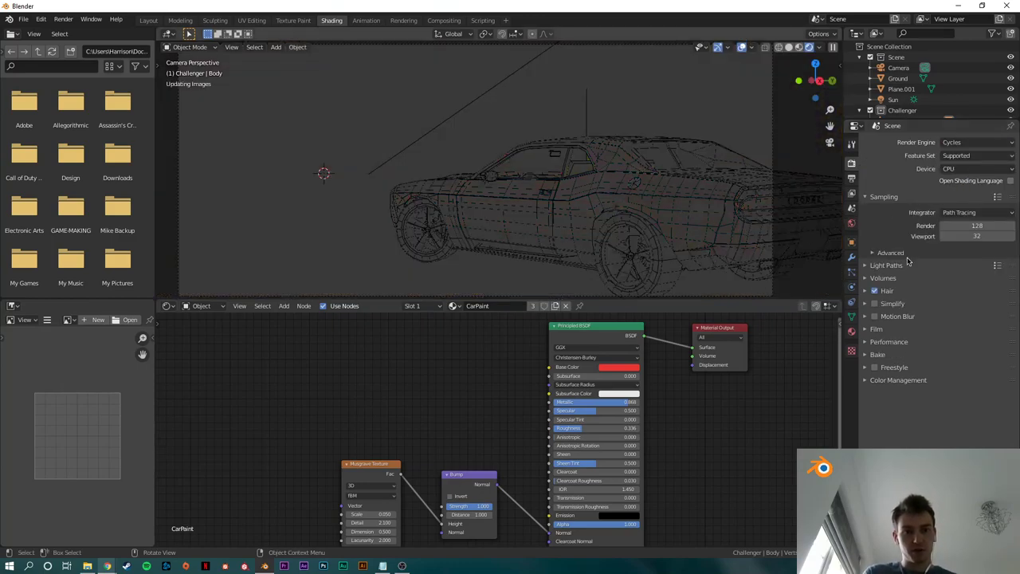
left_click(961, 169)
left_click(965, 196)
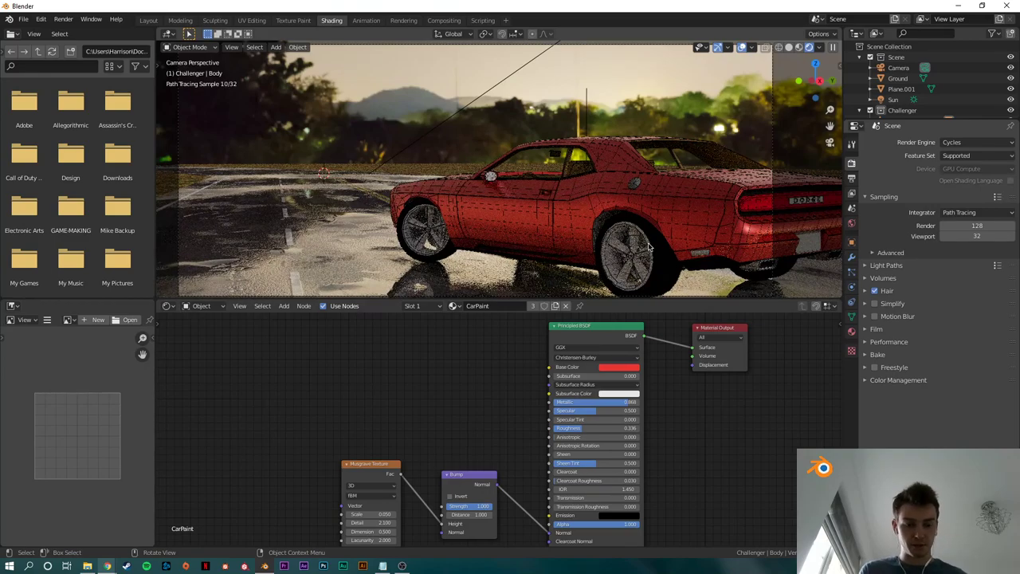
Step: Start a Cycles render of the current frame and close the render window
key("F12")
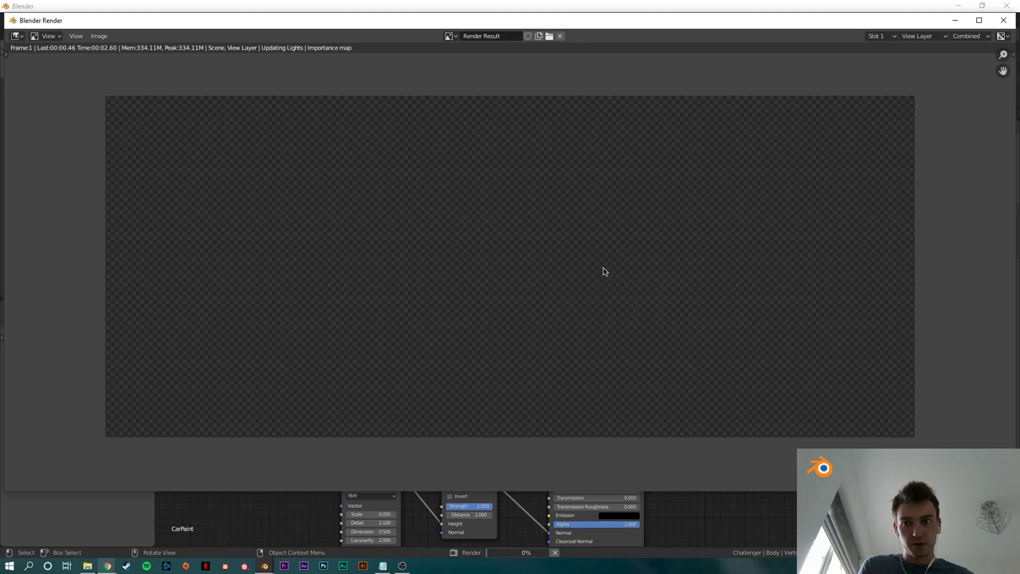
scroll(603, 271, "up", 1)
left_click(1003, 19)
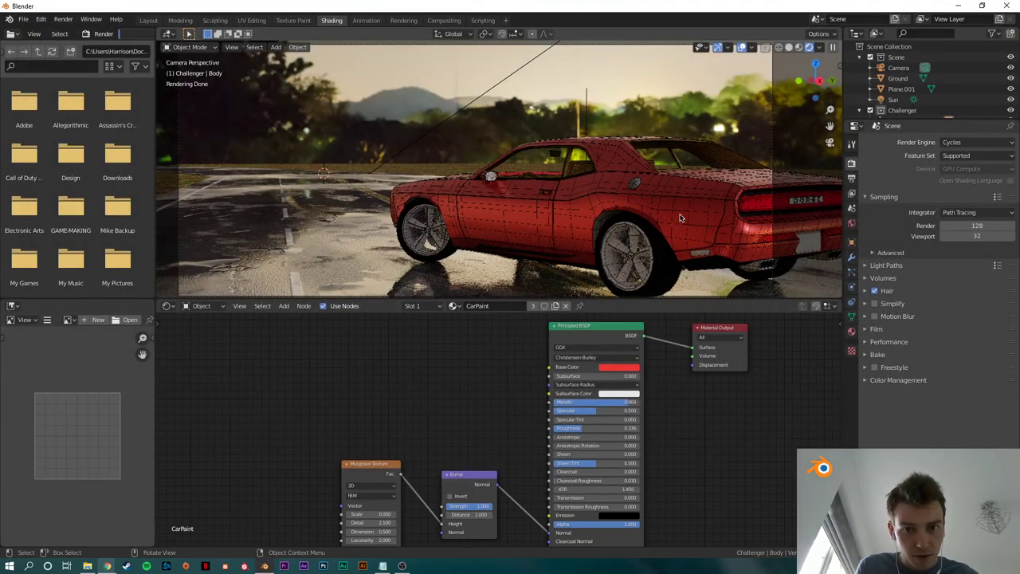
Step: Move the Musgrave Texture node closer to the Bump node and set the Principled BSDF's Base Color to the deeper red C71514
scroll(550, 420, "down", 1)
left_click_drag(359, 480, 373, 480)
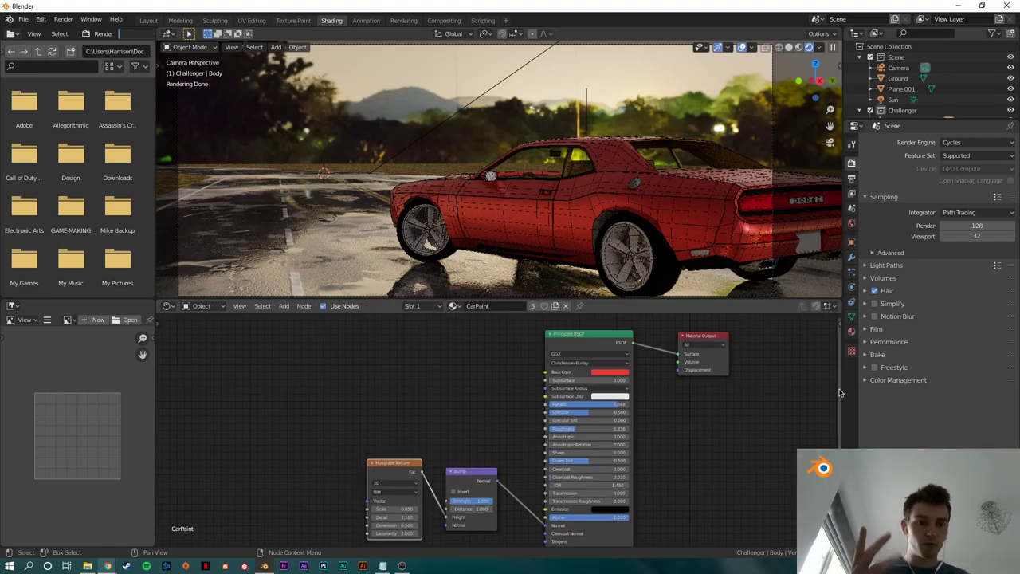
scroll(733, 422, "up", 1)
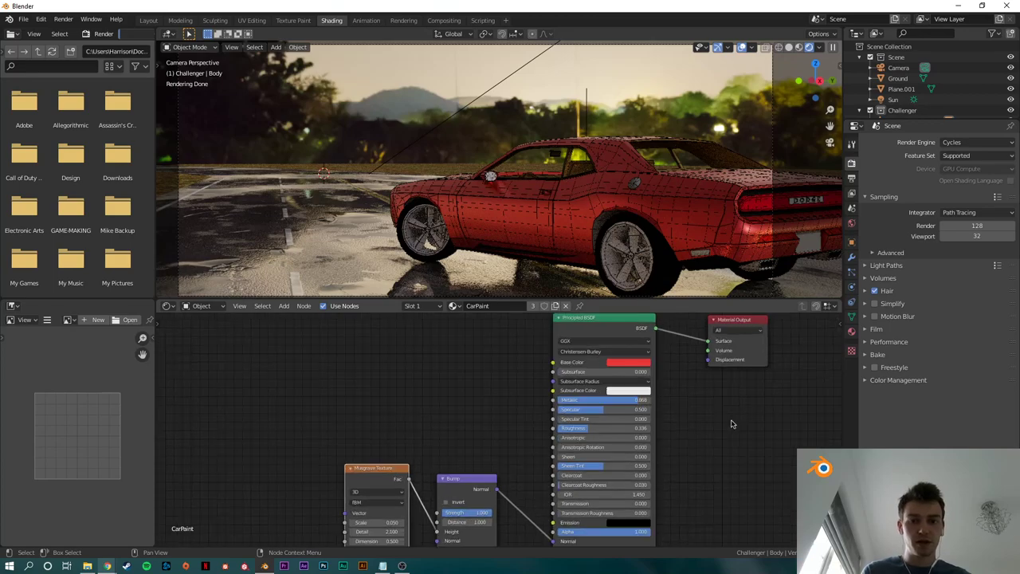
middle_click_drag(750, 420, 695, 455)
scroll(631, 483, "down", 1)
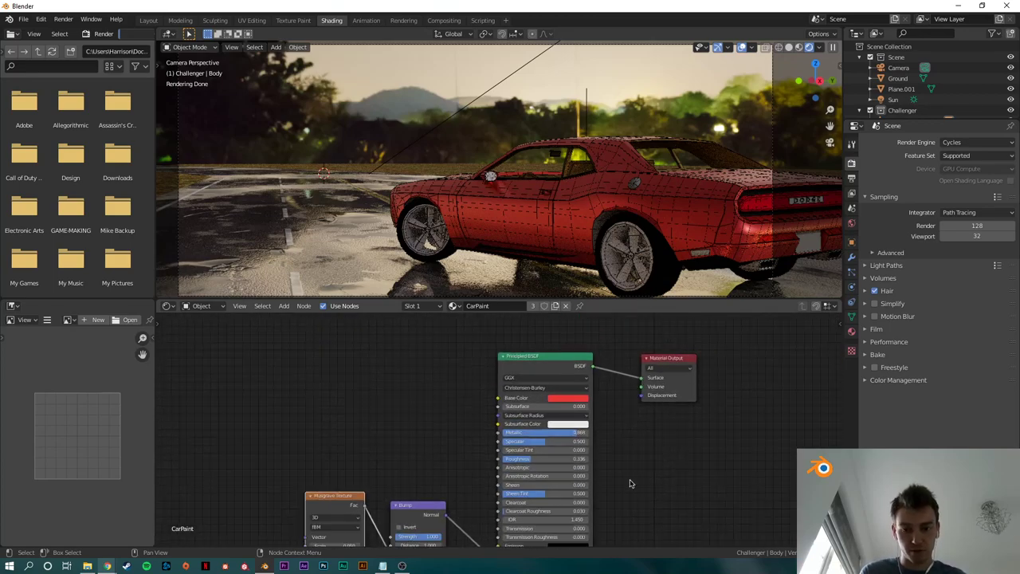
middle_click_drag(630, 483, 642, 429)
scroll(649, 456, "up", 2)
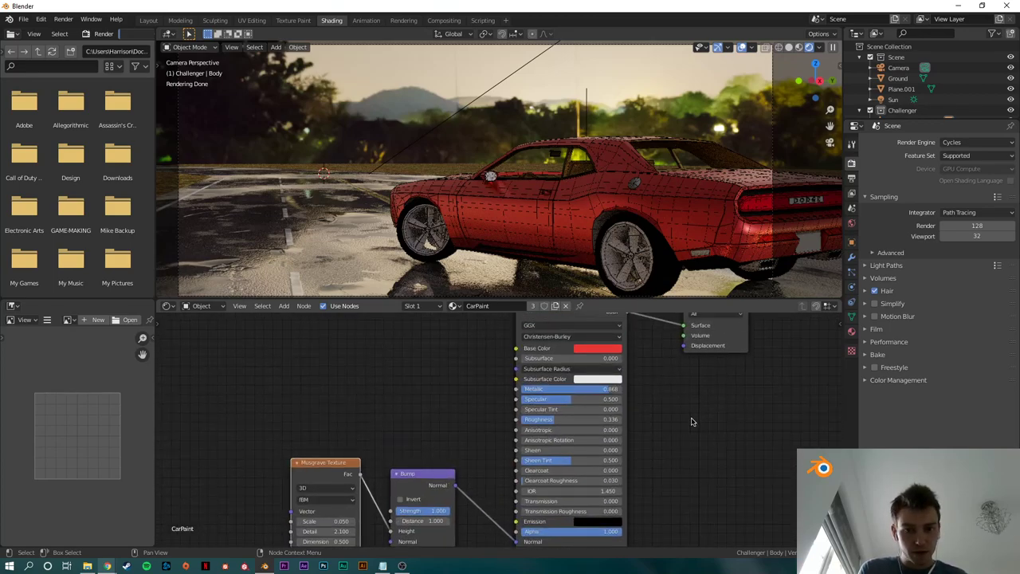
middle_click_drag(690, 418, 652, 435)
middle_click_drag(592, 471, 623, 448)
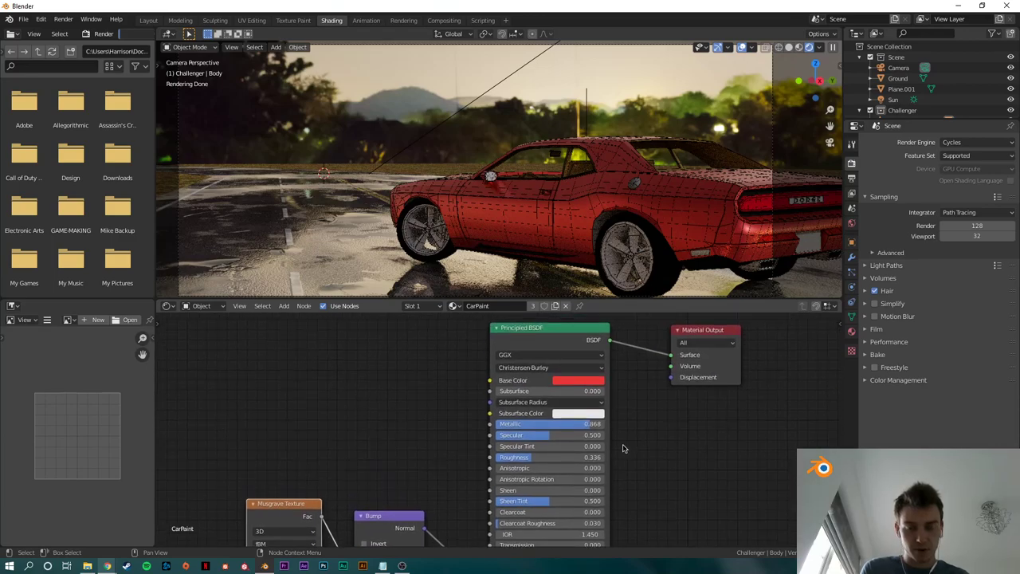
left_click(584, 384)
left_click_drag(599, 312, 594, 305)
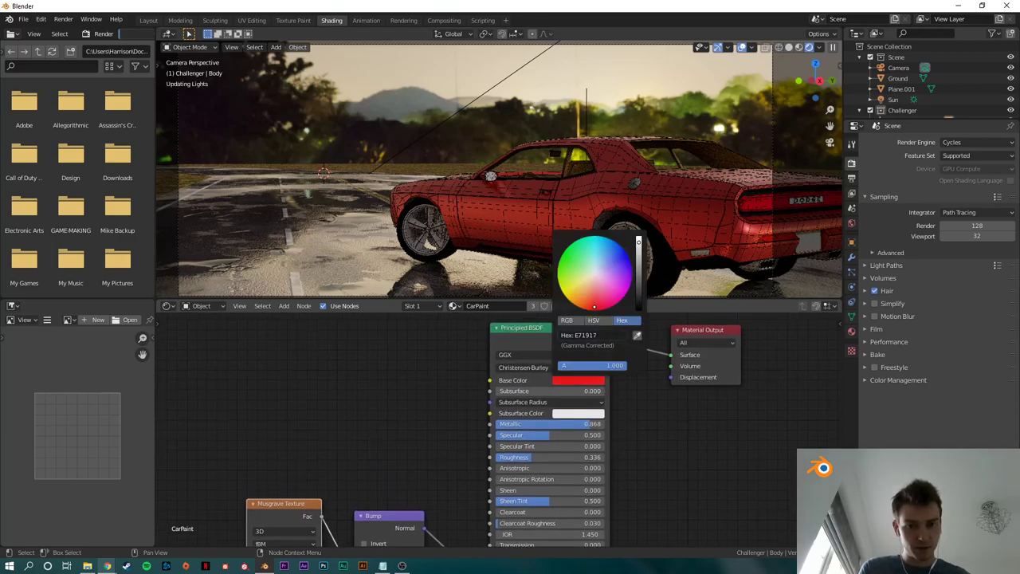
left_click_drag(639, 241, 639, 254)
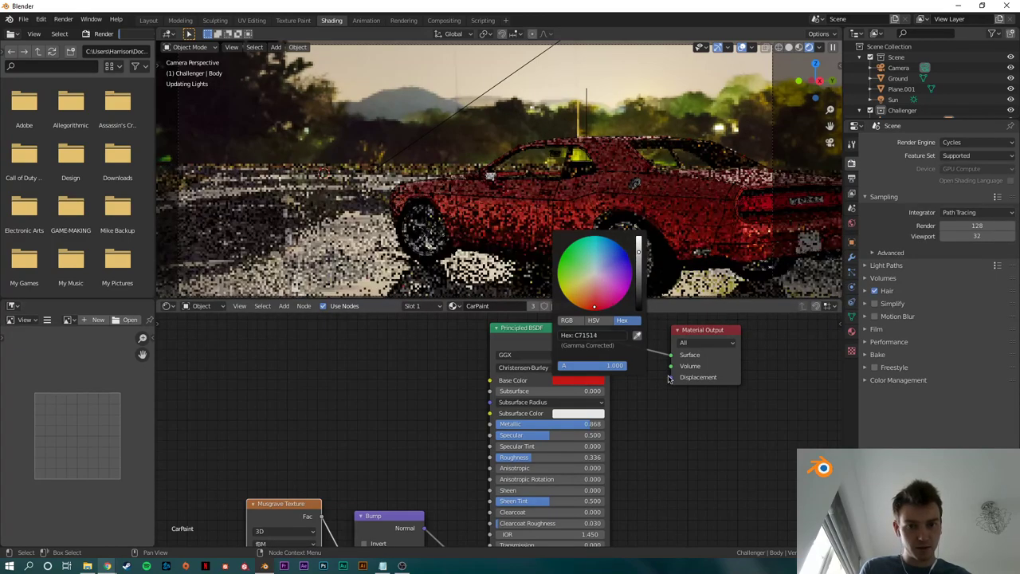
Step: Move the Musgrave Texture, Bump and Principled BSDF nodes together away from the Material Output to make room for more nodes
scroll(509, 389, "down", 1)
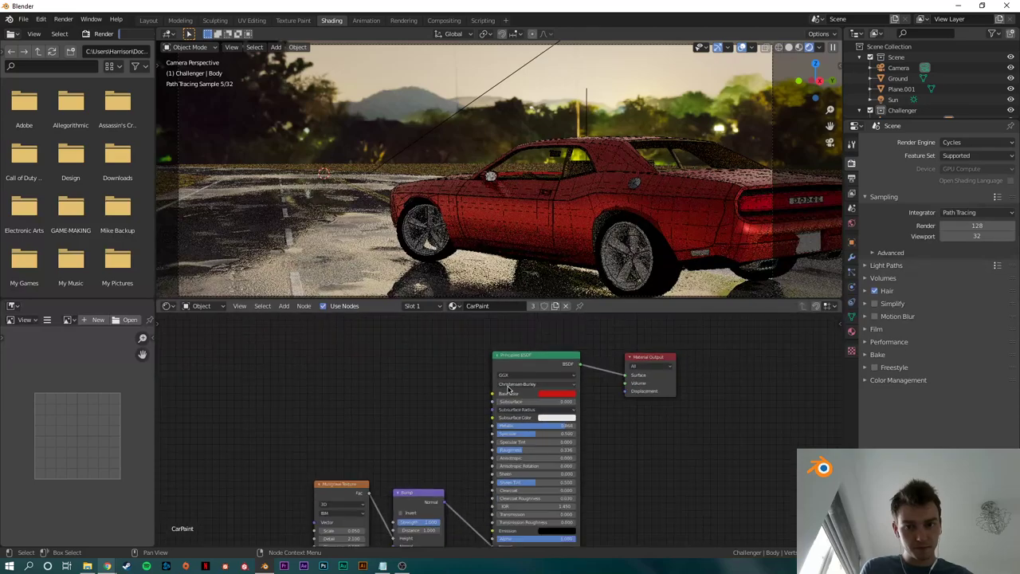
middle_click_drag(483, 446, 495, 412)
scroll(494, 416, "up", 2)
middle_click_drag(627, 399, 619, 411)
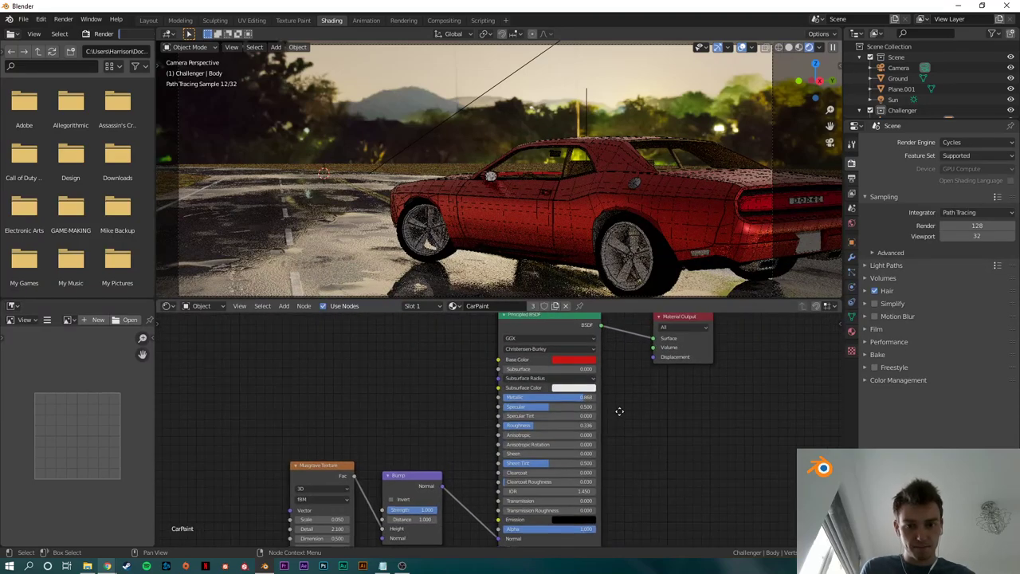
scroll(380, 418, "down", 3)
left_click_drag(295, 388, 564, 478)
key("g")
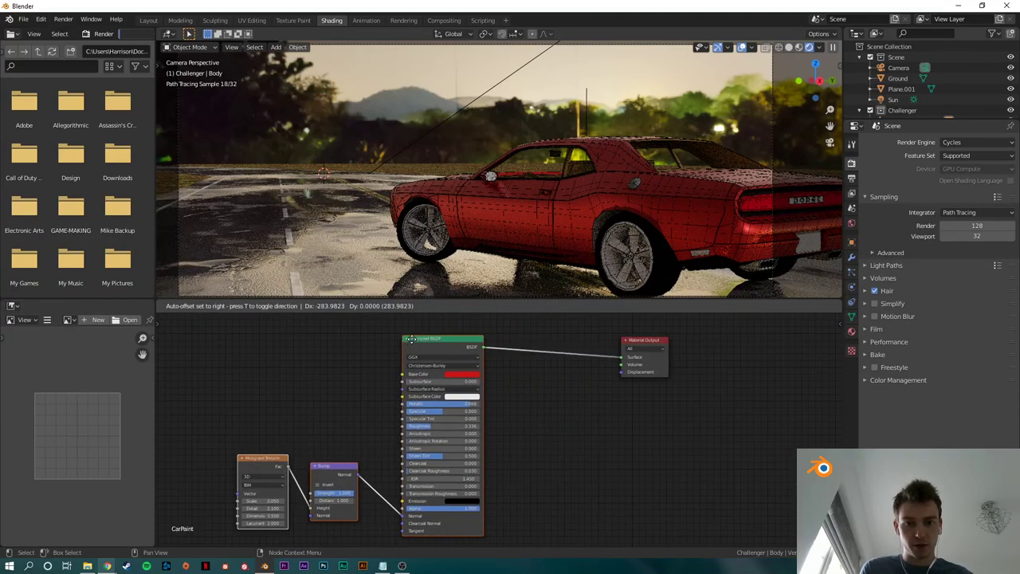
left_click(427, 417)
left_click(543, 406)
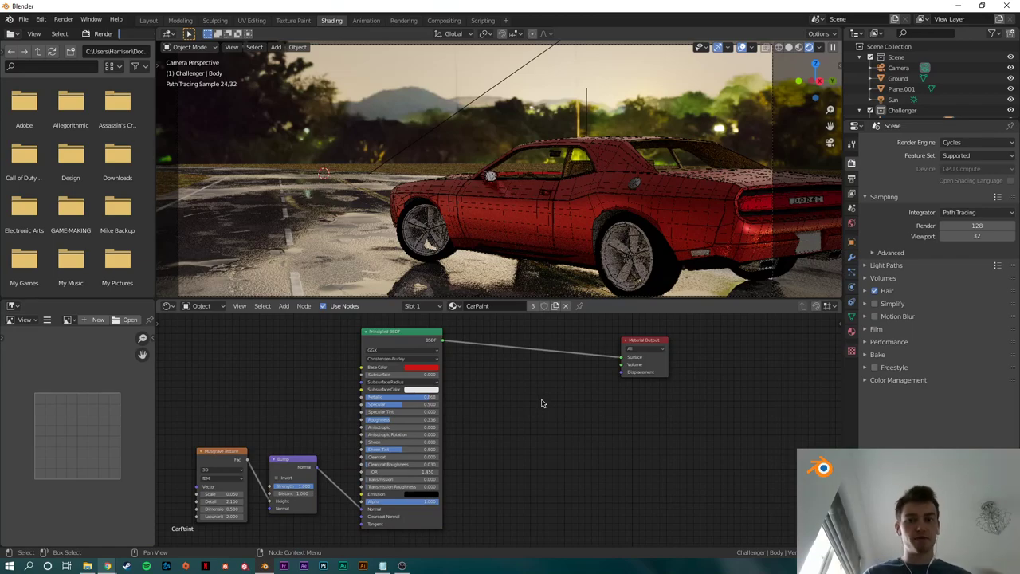
Step: Insert an Add Shader node into the link between the Principled BSDF and the Material Output
scroll(541, 400, "up", 2)
key("shift+a")
type("add")
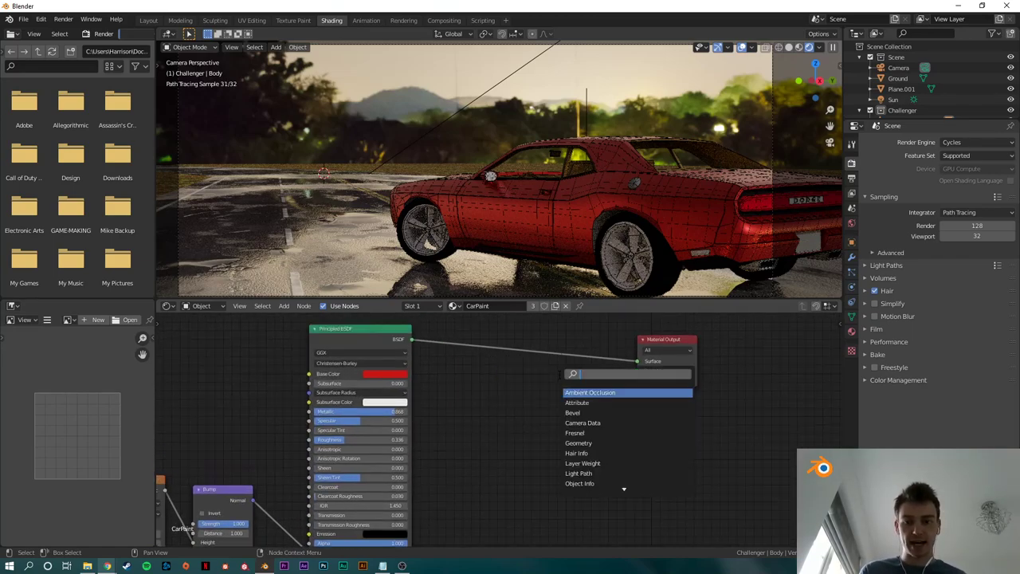
key("Return")
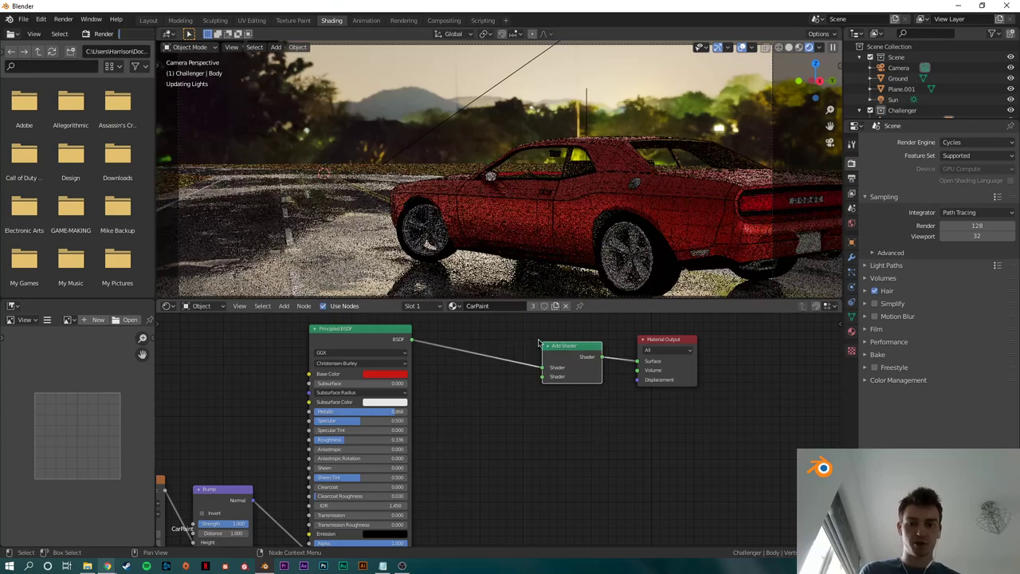
left_click(556, 368)
left_click_drag(556, 368, 564, 381)
Step: Duplicate the Add Shader node and place the unconnected copy below the original
key("shift+a")
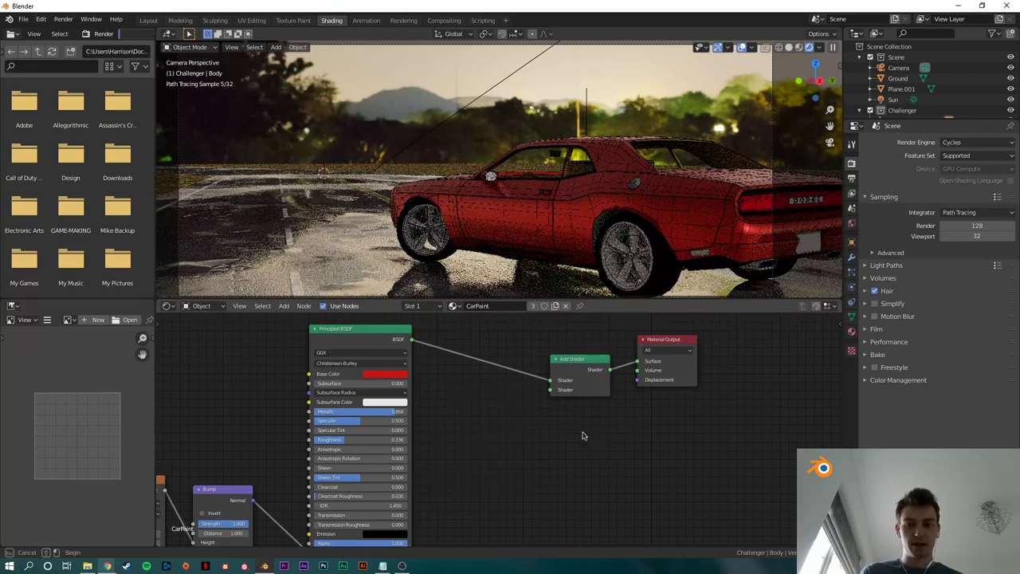
key("shift+d")
left_click(517, 443)
scroll(502, 445, "up", 1)
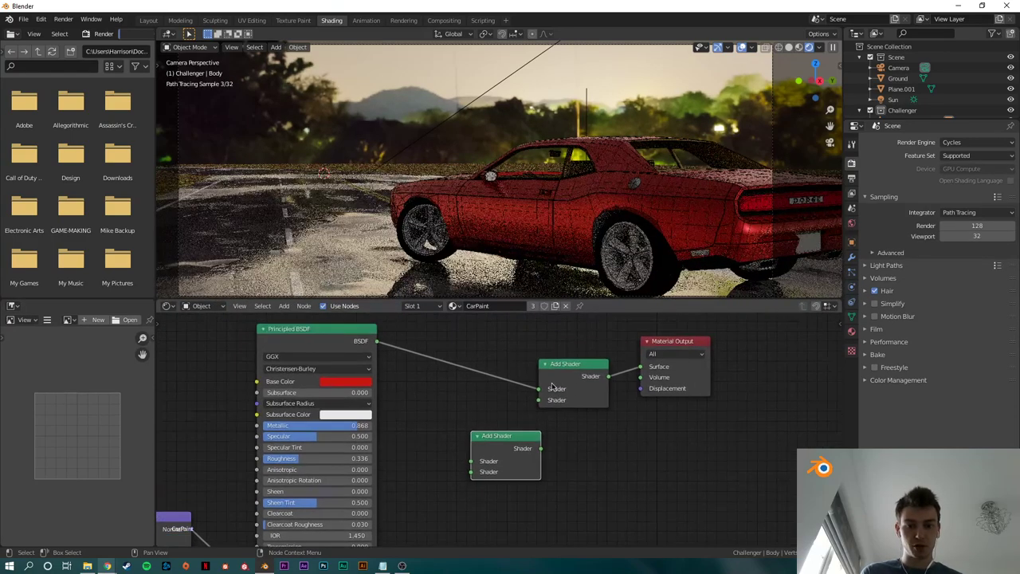
mouse_move(503, 450)
left_mouse_down()
mouse_move(556, 441)
mouse_move(506, 443)
left_mouse_up()
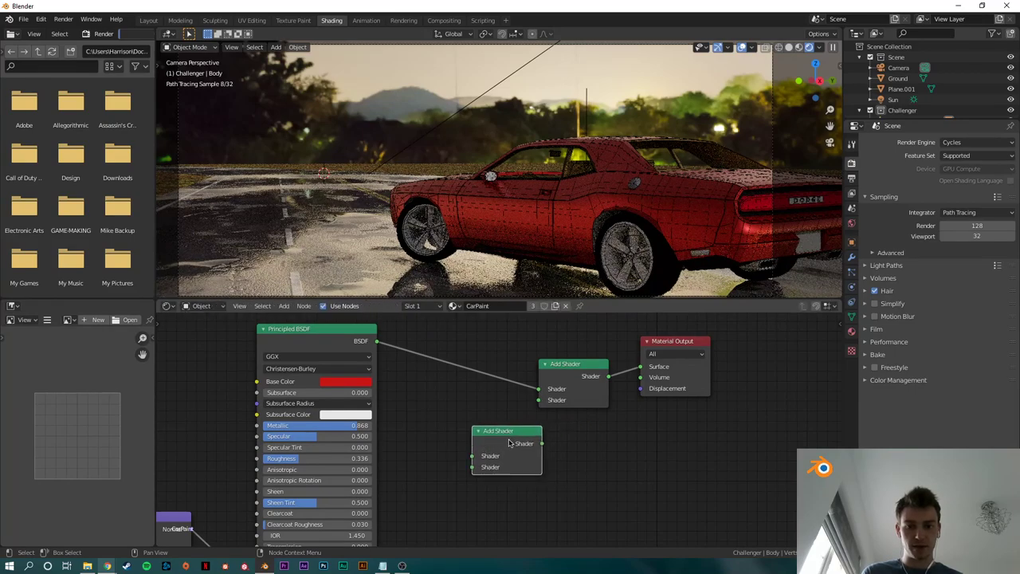
Step: Shift the Principled BSDF and its bump nodes further away from the Add Shader nodes
scroll(425, 438, "down", 4)
scroll(425, 438, "down", 1)
scroll(223, 439, "down", 1)
left_click_drag(186, 436, 398, 534)
key("g")
left_click(417, 441)
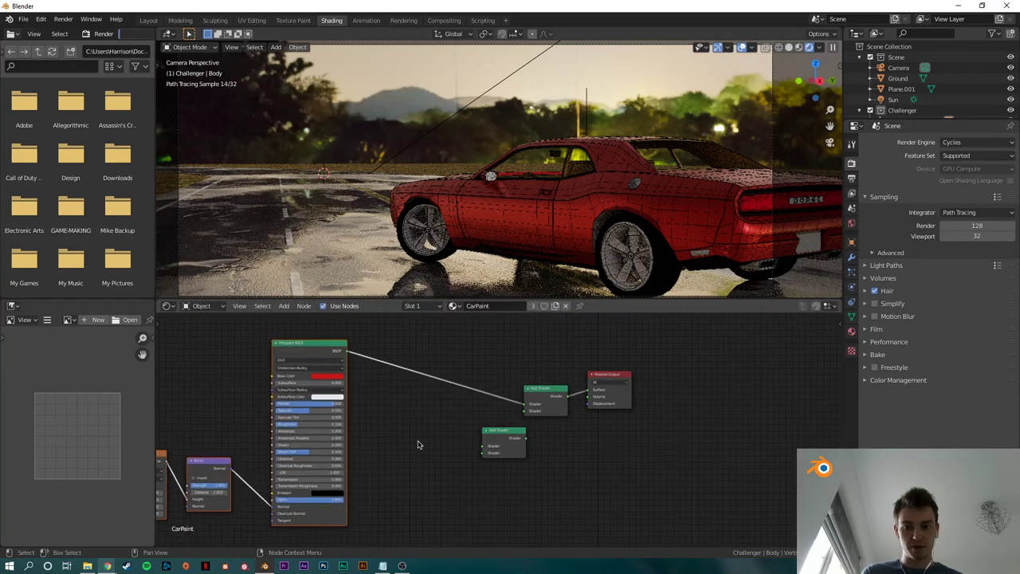
left_click(419, 440)
Step: Add a Refraction BSDF node in the space between the Principled BSDF and the Add Shader nodes
scroll(422, 437, "up", 1)
scroll(424, 438, "up", 3)
key("shift+a")
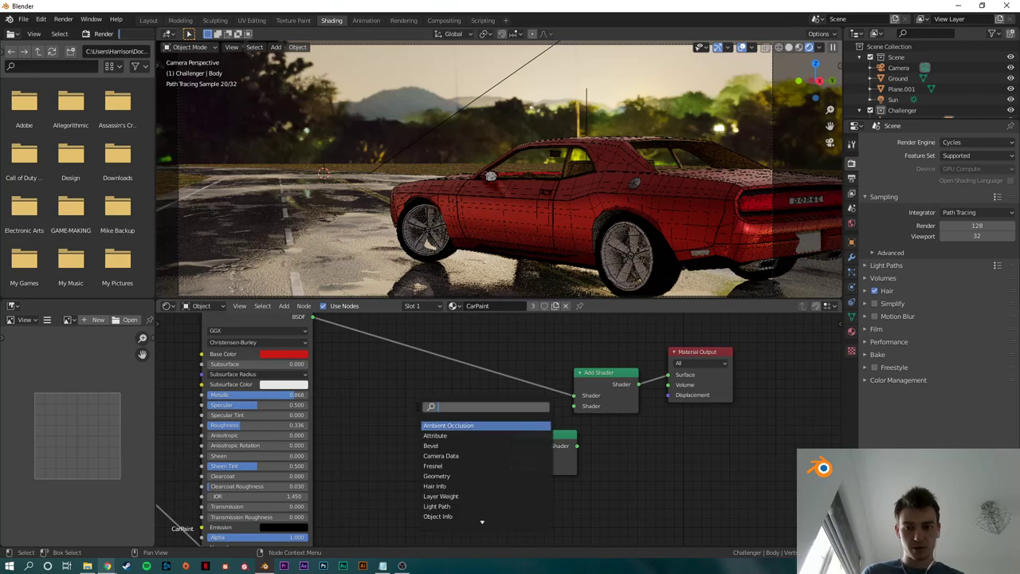
type("refraction")
key("Return")
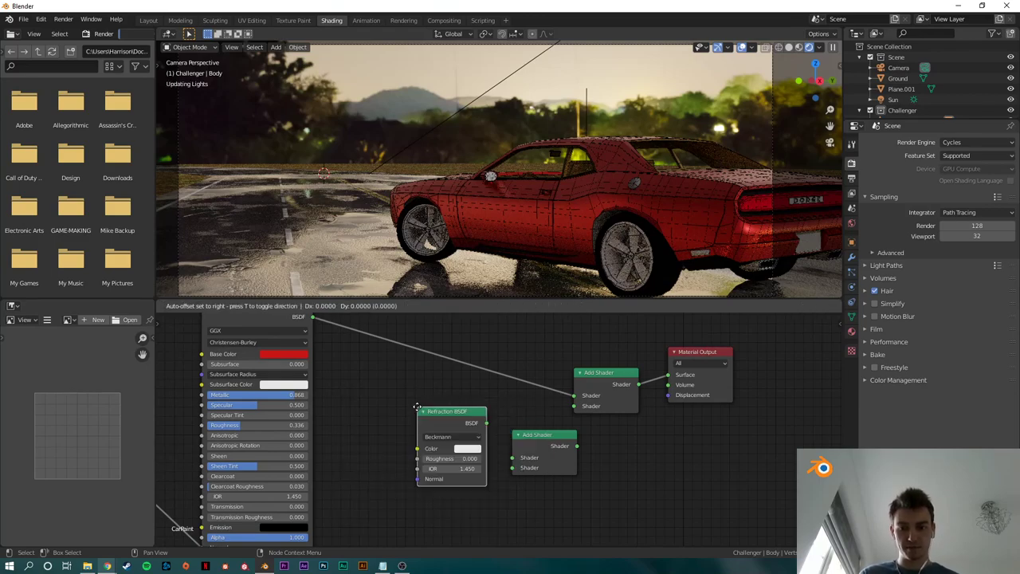
left_click(411, 479)
Step: Delete the unconnected Add Shader copy and try to add a Mix node in its place
left_click_drag(479, 494, 483, 470)
left_click(535, 470)
key("x")
key("shift+a")
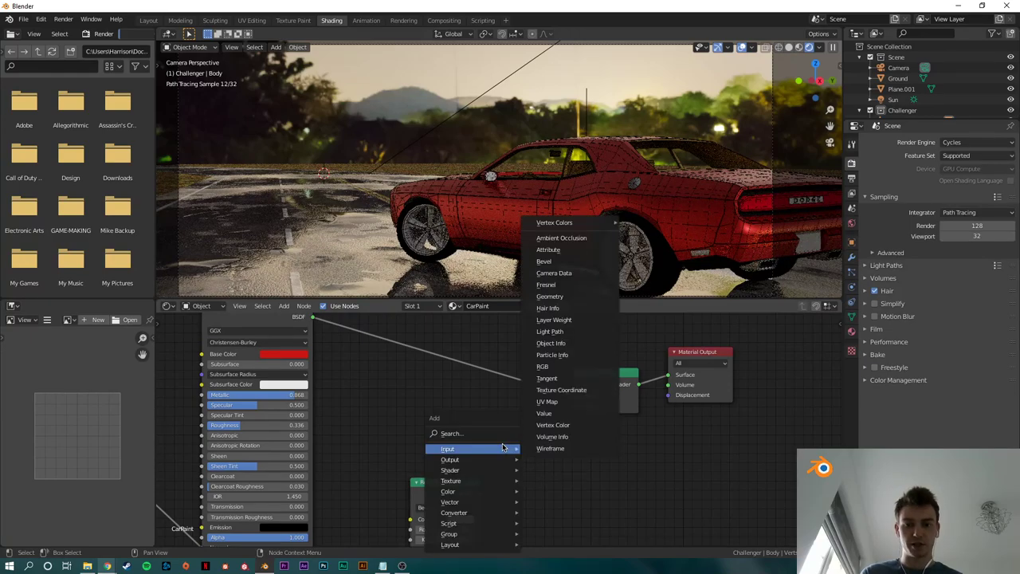
left_click(466, 436)
type("mix")
key("Return")
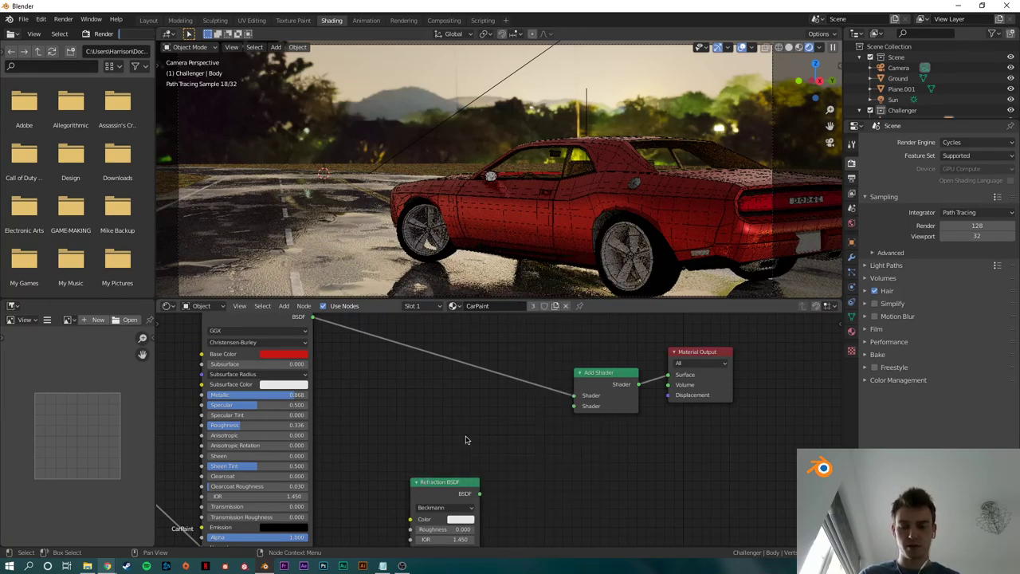
Step: Duplicate the connected Add Shader node and place the copy between it and the Refraction BSDF
left_click(599, 404)
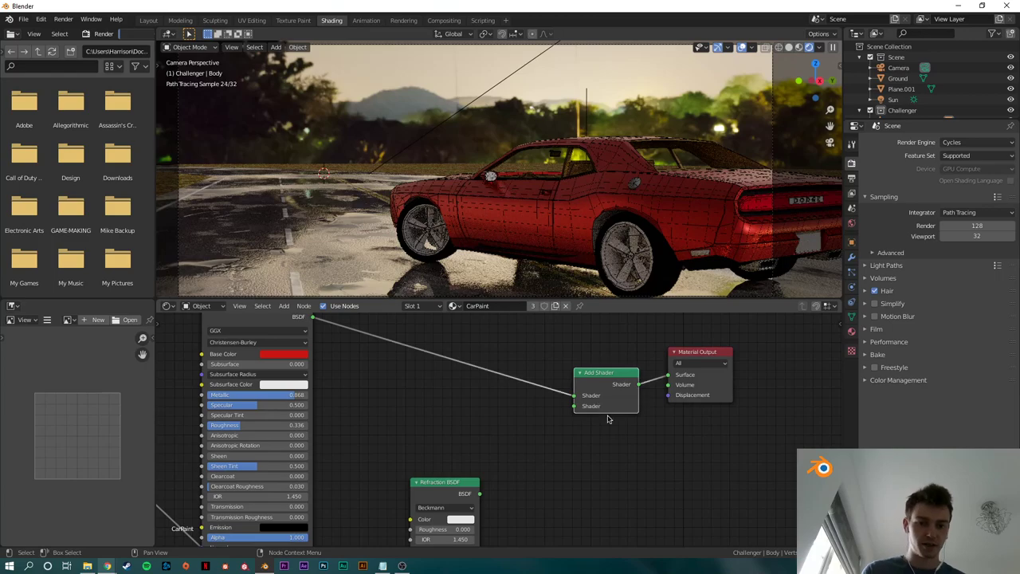
key("shift+d")
left_click(525, 461)
Step: Link the Refraction BSDF to the new Add Shader's second input and that node's output to the first Add Shader's second input
scroll(495, 495, "up", 4)
scroll(454, 506, "down", 1)
middle_click_drag(432, 511, 482, 458)
left_click_drag(481, 458, 543, 408)
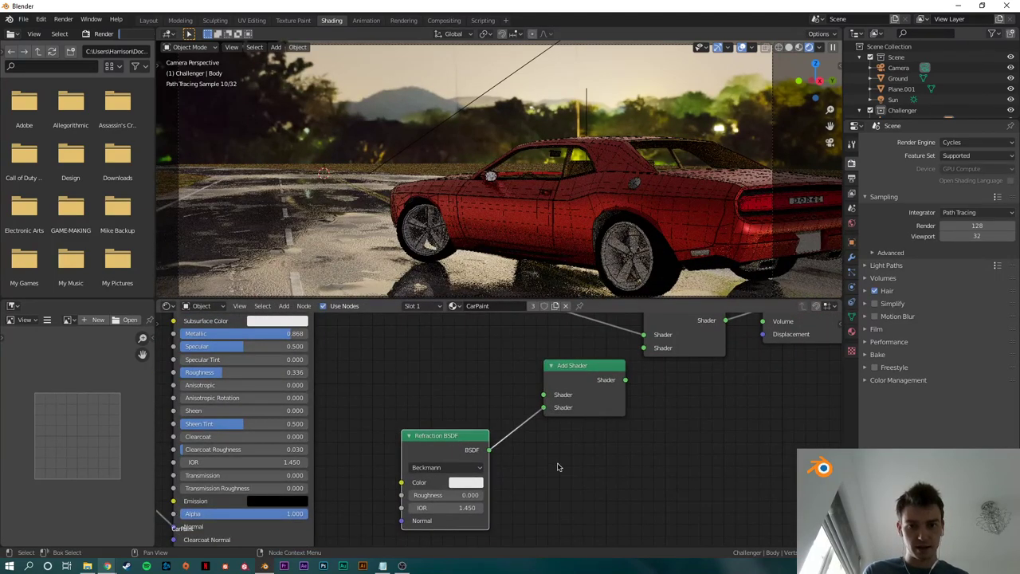
middle_click_drag(562, 432, 557, 448)
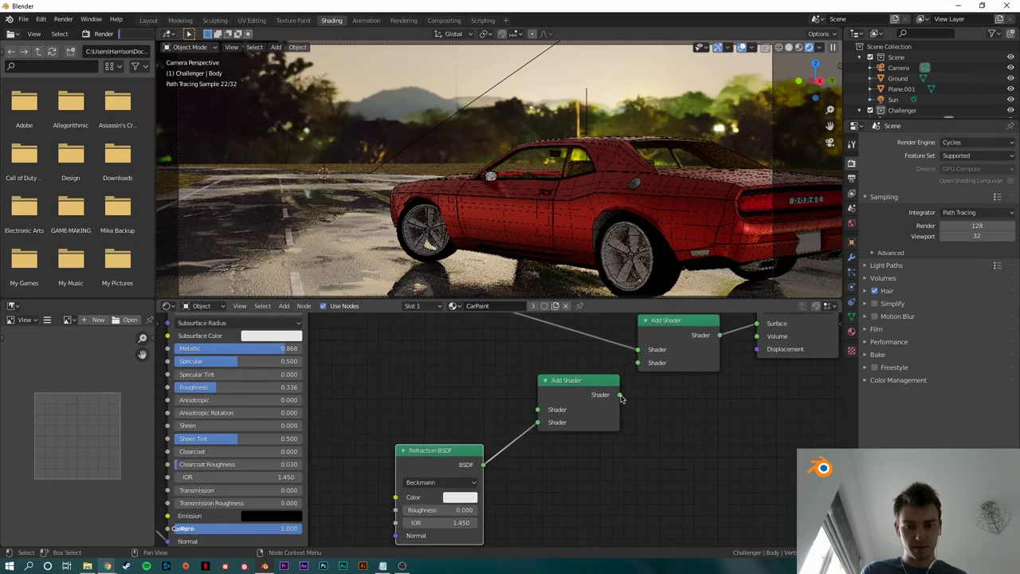
left_click_drag(620, 395, 638, 362)
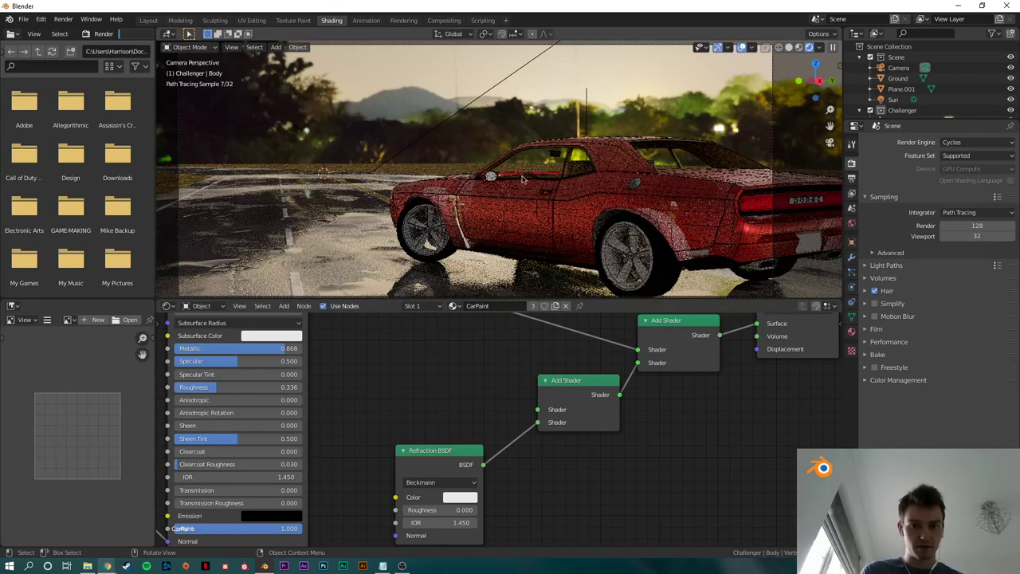
middle_click_drag(672, 361, 658, 412)
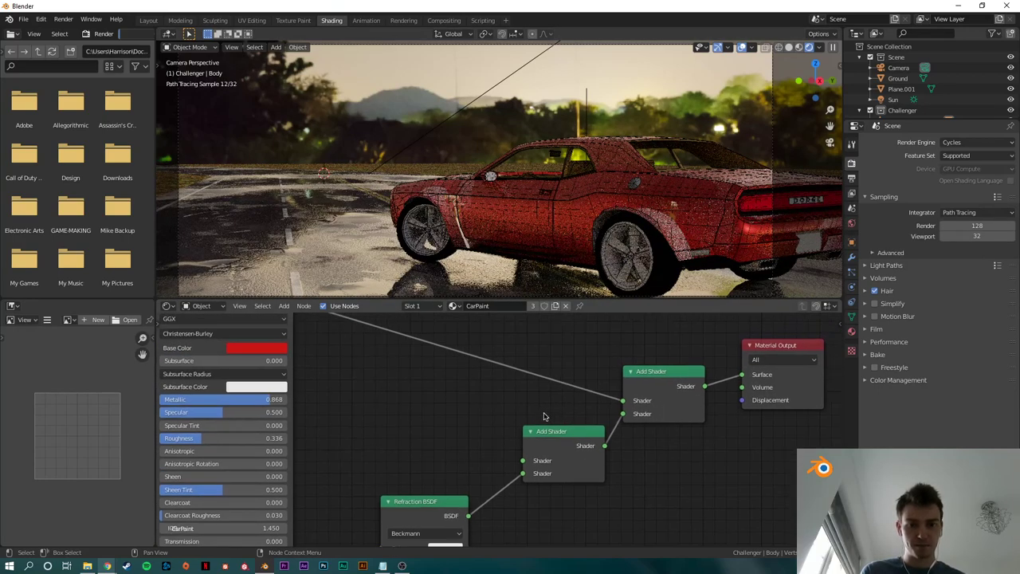
Step: Add a Glossy BSDF node above the Refraction BSDF and link it to the first input of the second Add Shader
middle_click_drag(448, 396, 485, 389)
key("shift+a")
left_click(484, 390)
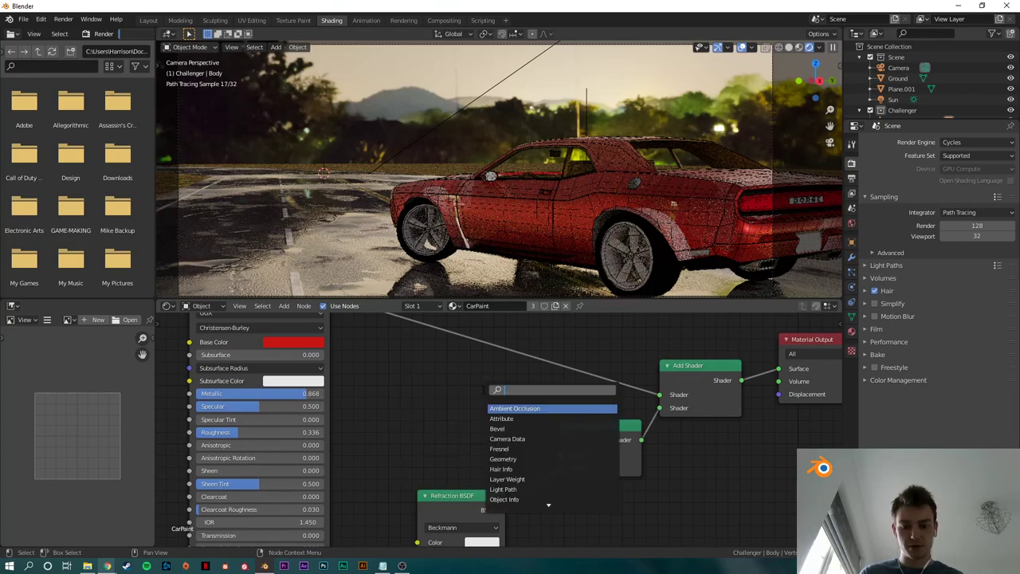
type("glossy")
key("Return")
left_click(482, 406)
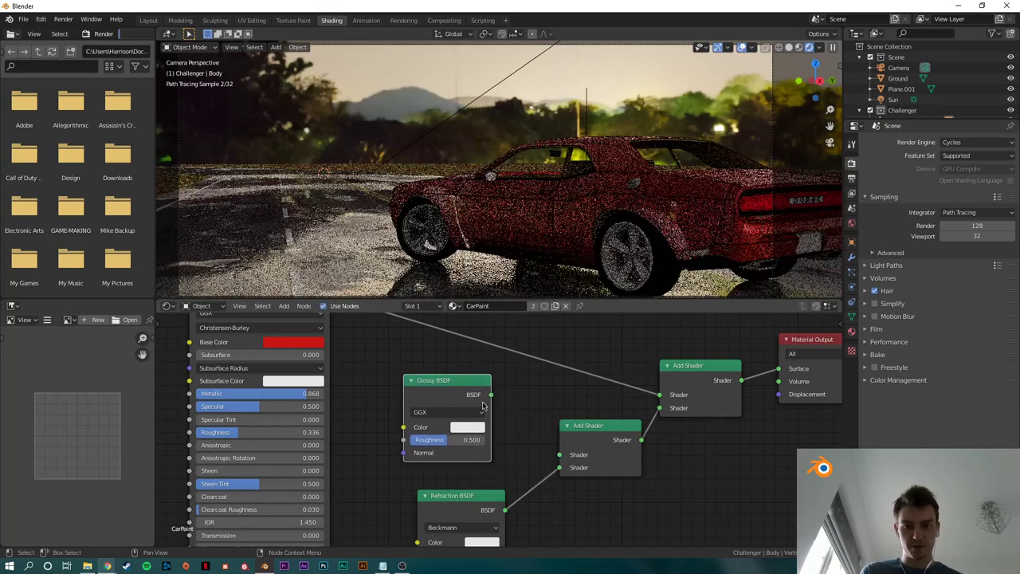
left_click_drag(491, 395, 559, 454)
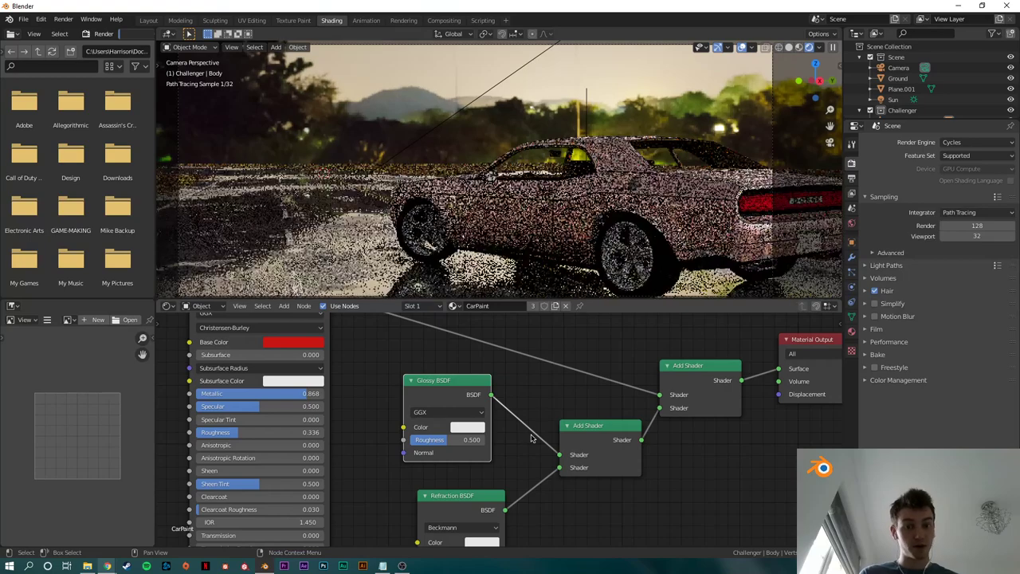
left_click_drag(446, 389, 459, 404)
Step: Set the Glossy BSDF's color to red E7251F and the Refraction BSDF's color to light red E78485
middle_click_drag(522, 421, 555, 351)
left_click(528, 375)
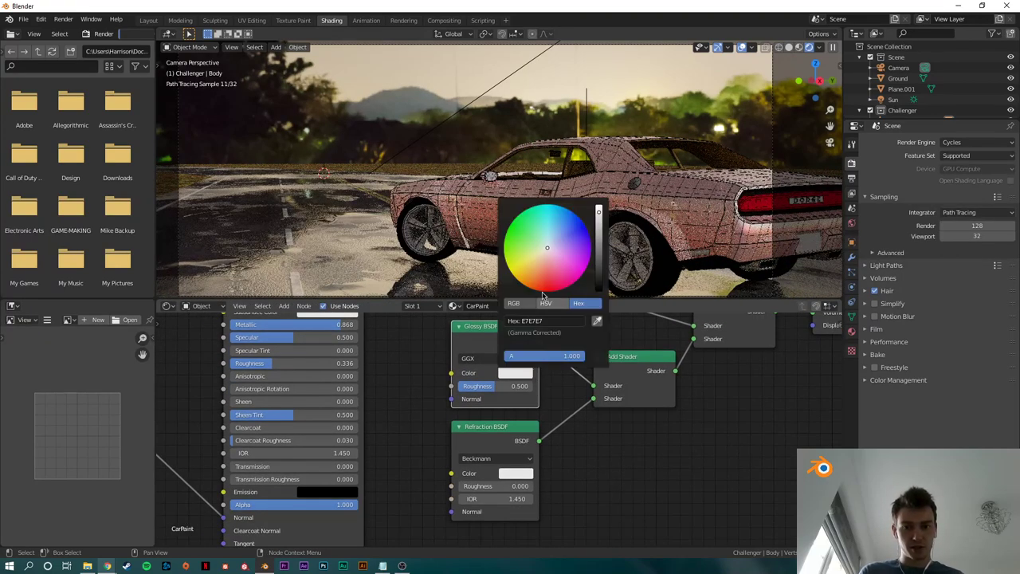
left_click_drag(545, 285, 547, 282)
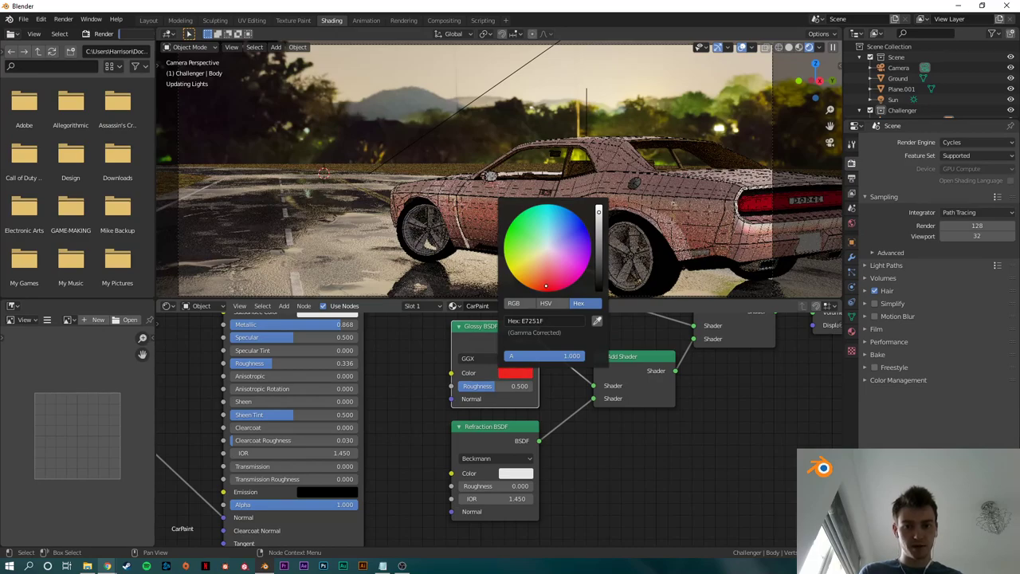
left_click(515, 472)
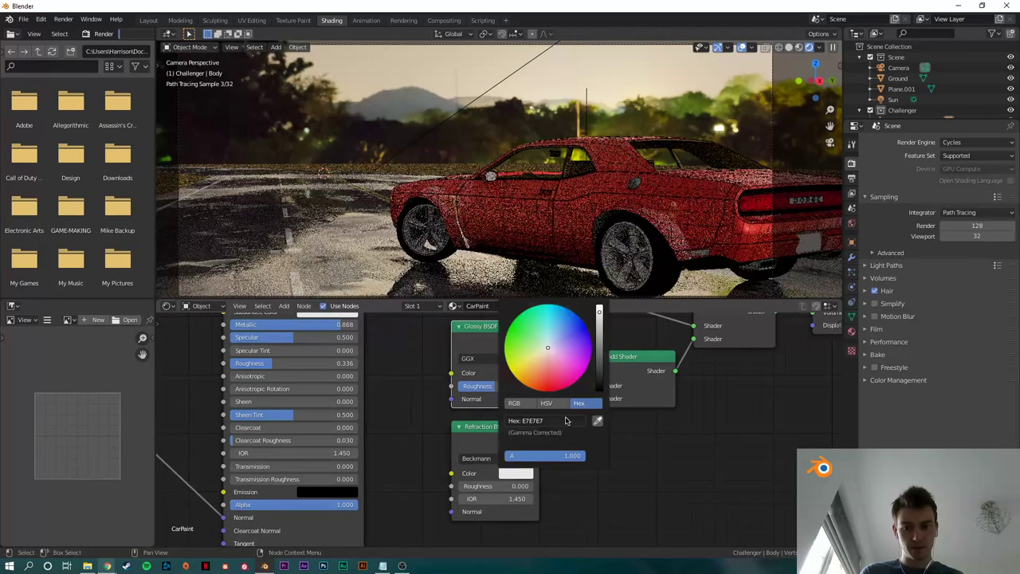
mouse_move(559, 365)
left_mouse_down()
mouse_move(549, 355)
mouse_move(548, 366)
left_mouse_up()
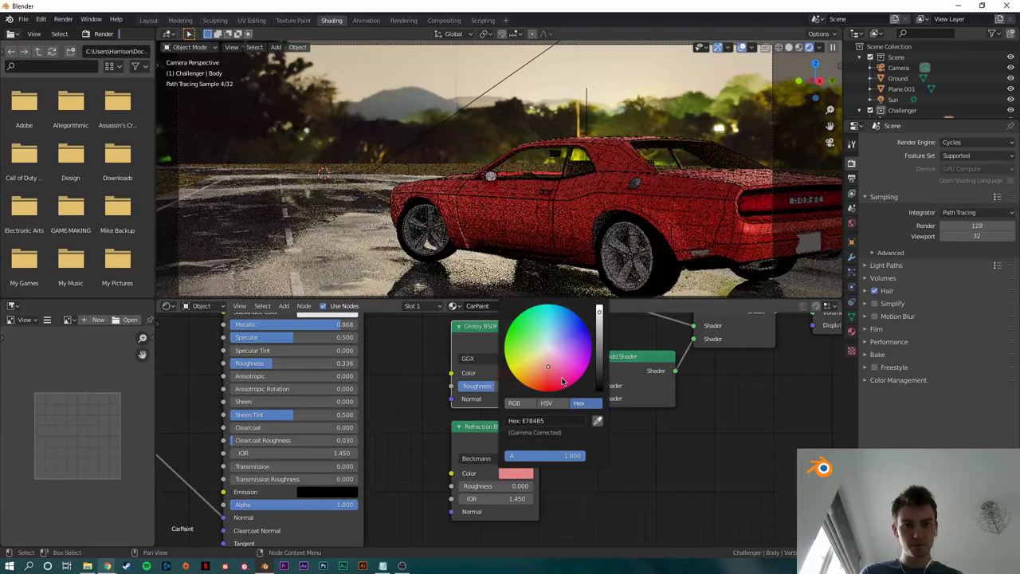
Step: Set the Refraction BSDF's roughness to 0.15
scroll(563, 467, "up", 5)
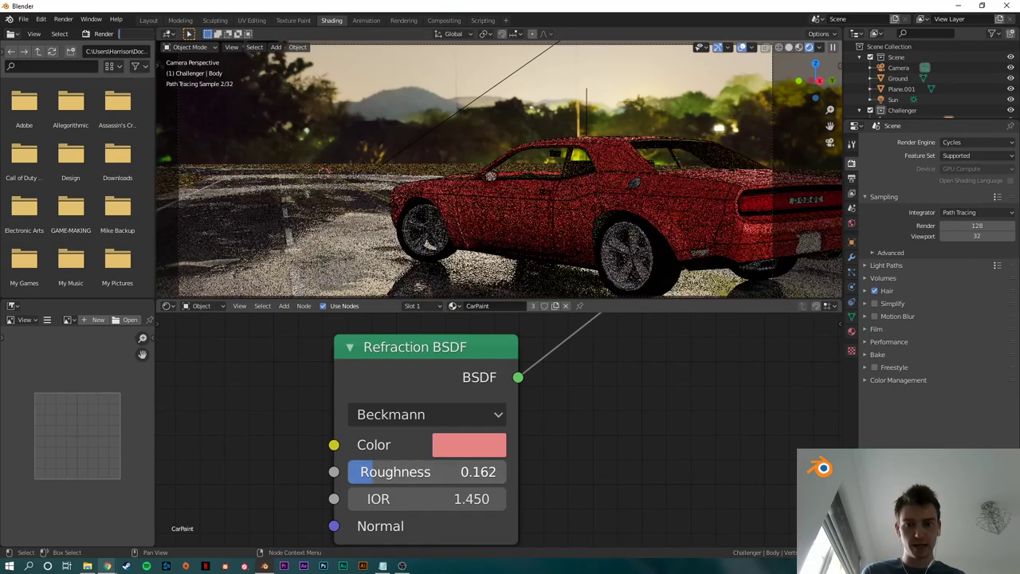
left_click(375, 474)
key("Return")
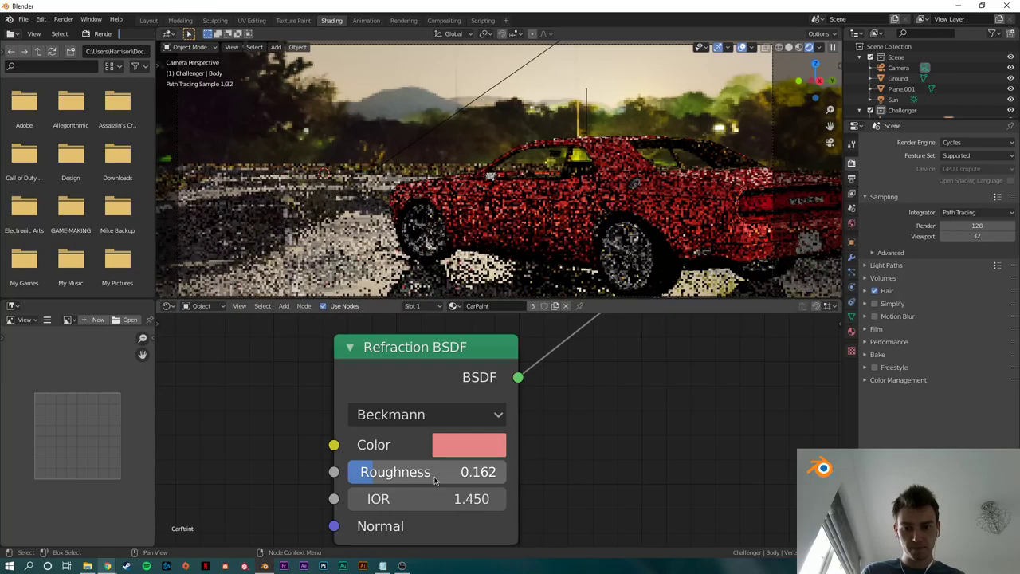
left_click(434, 476)
type(".15")
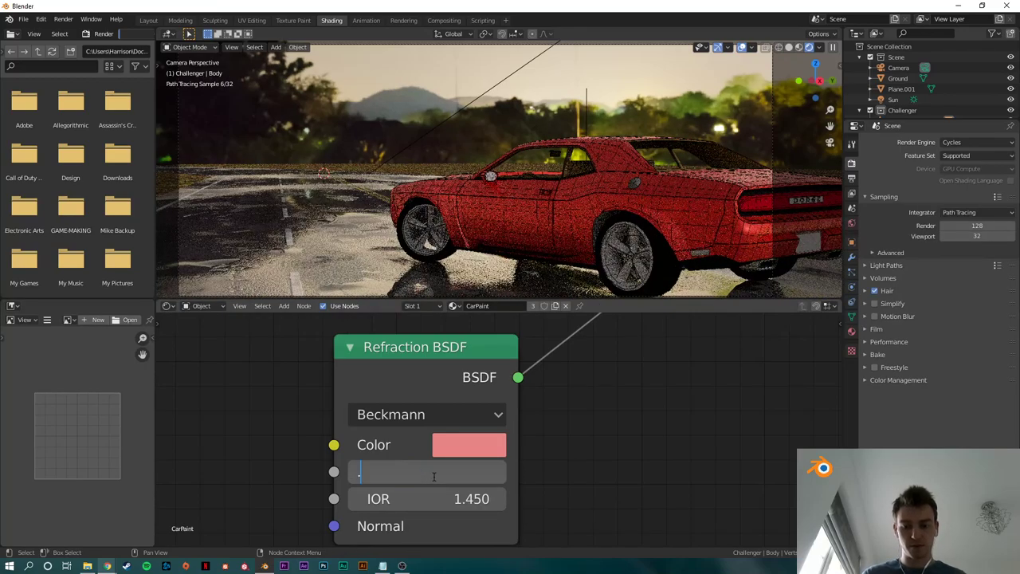
key("Return")
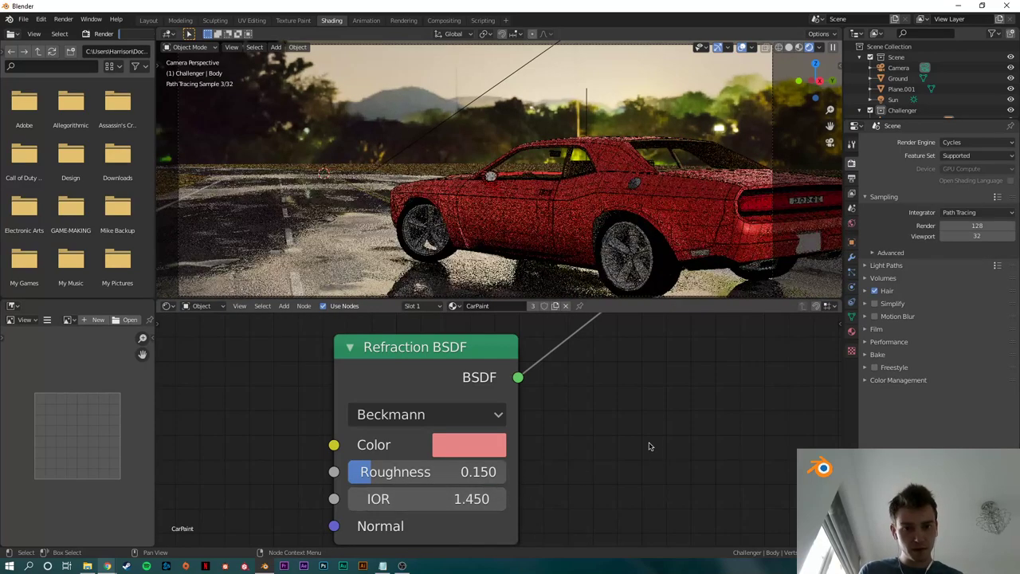
Step: Enlarge the node editor area and review the whole CarPaint node tree from the Musgrave Texture to the Material Output
scroll(590, 434, "down", 6)
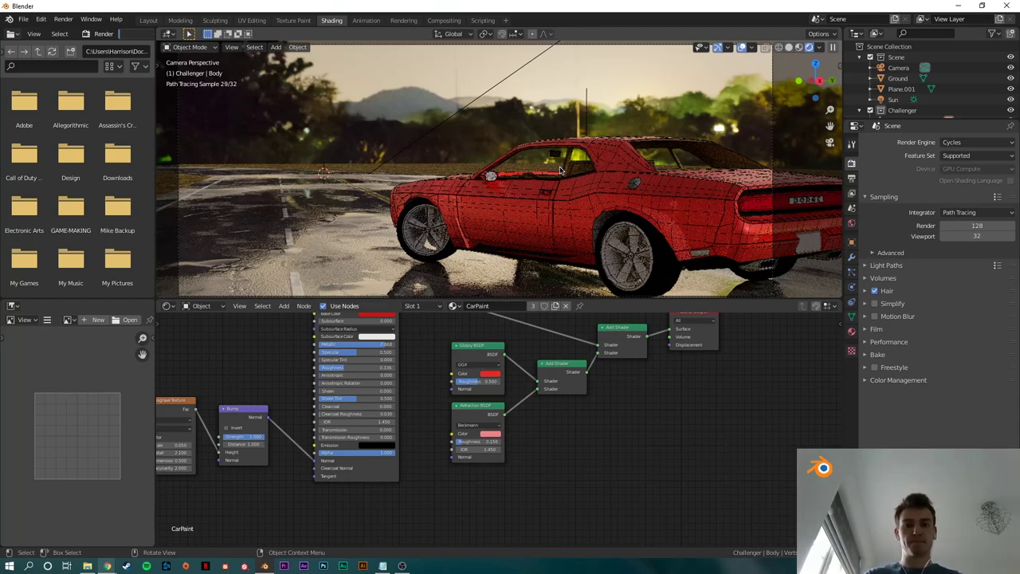
middle_click_drag(477, 383, 530, 446)
scroll(351, 427, "down", 1)
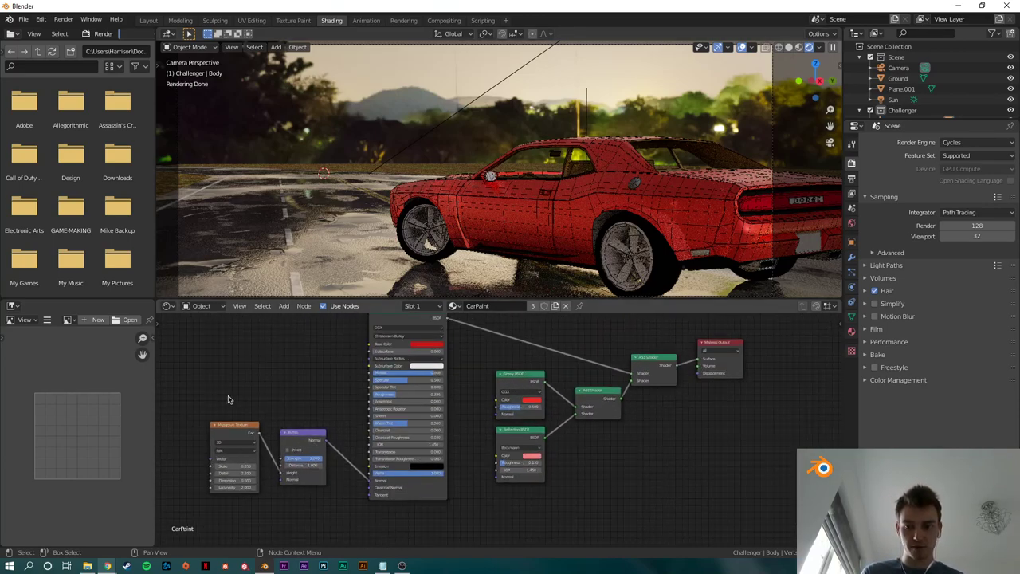
left_click_drag(228, 398, 316, 446)
left_click(312, 401)
scroll(494, 398, "down", 1)
scroll(546, 393, "up", 1)
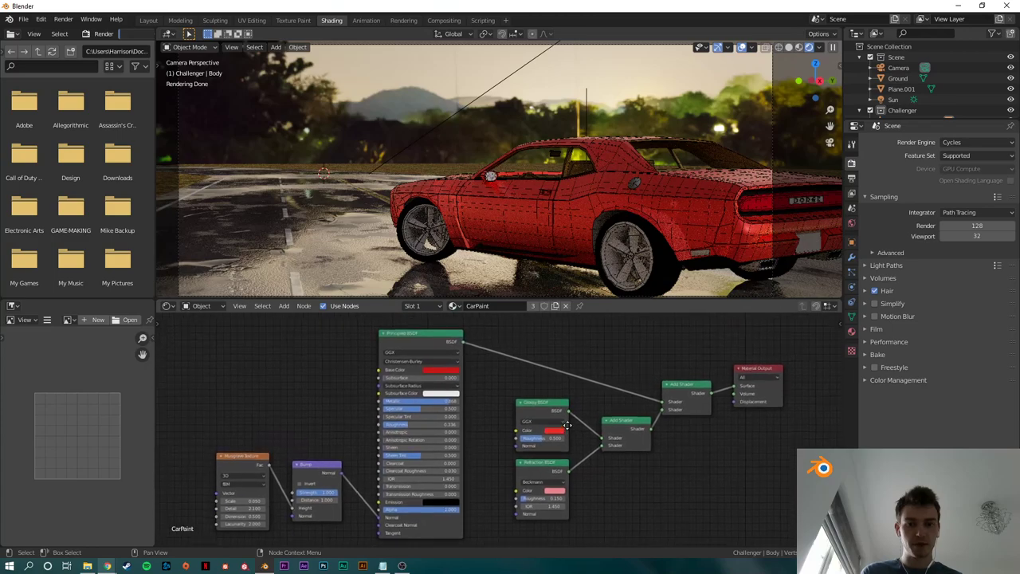
left_click_drag(623, 301, 558, 159)
scroll(531, 303, "up", 2)
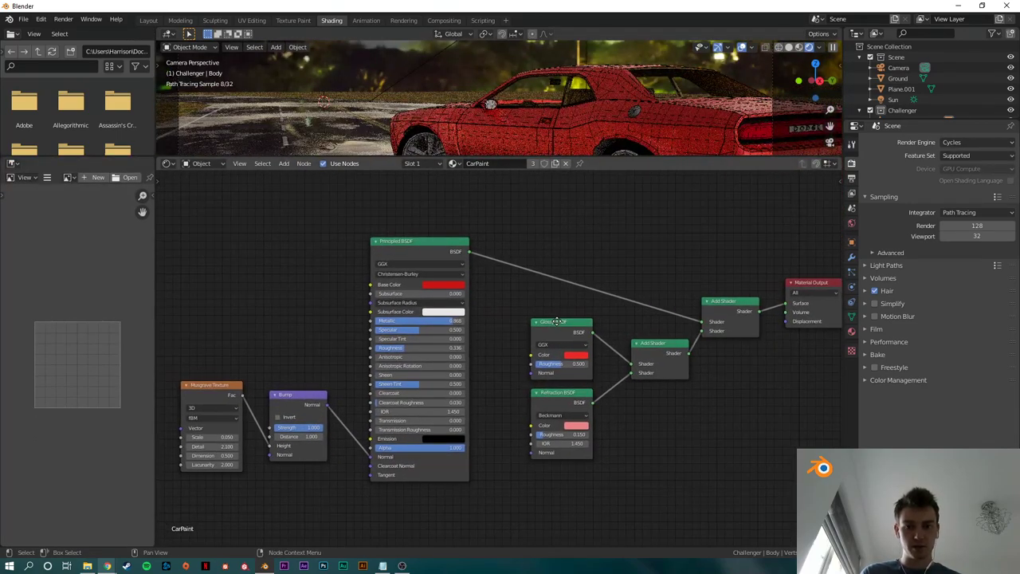
scroll(543, 310, "down", 2)
scroll(562, 325, "up", 2)
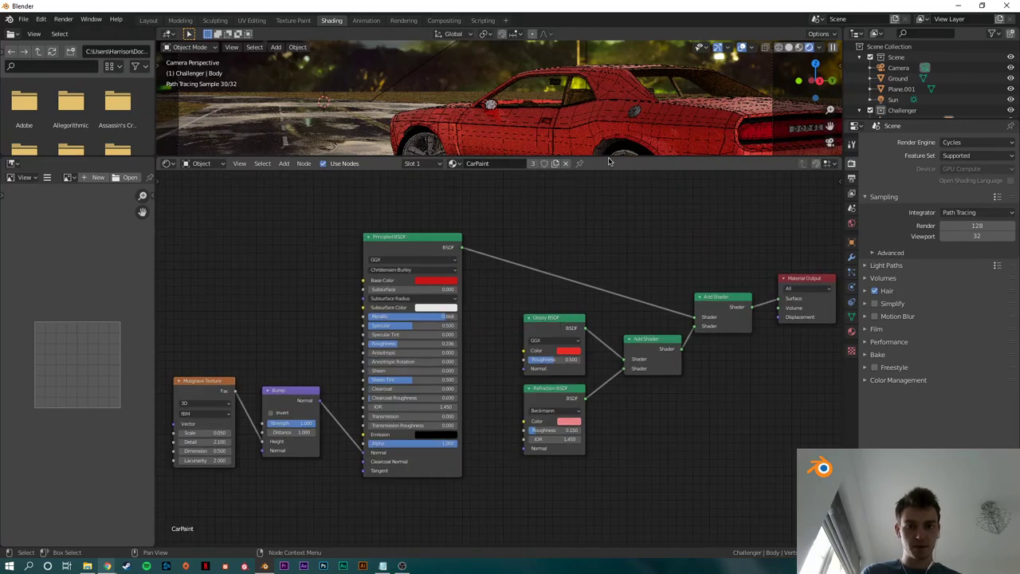
key("Home")
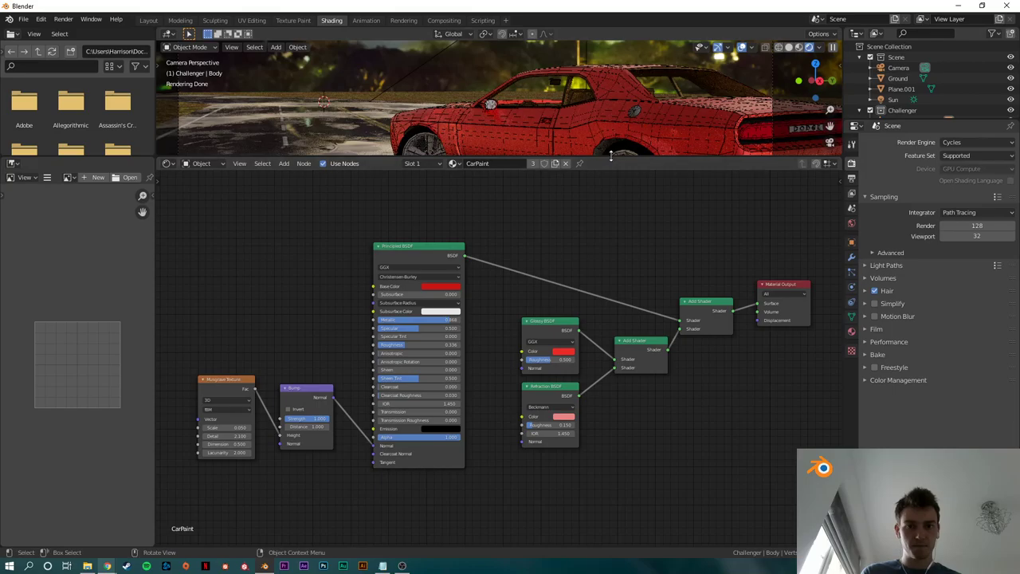
Step: Enlarge the 3D viewport to show the whole car and switch the render engine to Eevee
mouse_move(611, 159)
left_mouse_down()
mouse_move(590, 419)
mouse_move(578, 371)
mouse_move(604, 335)
left_mouse_up()
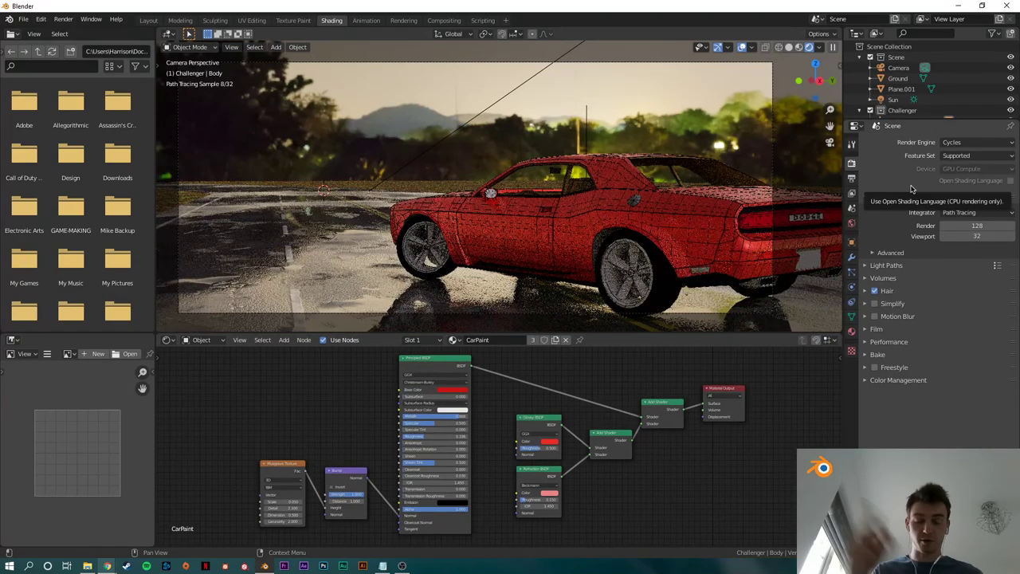
left_click(852, 179)
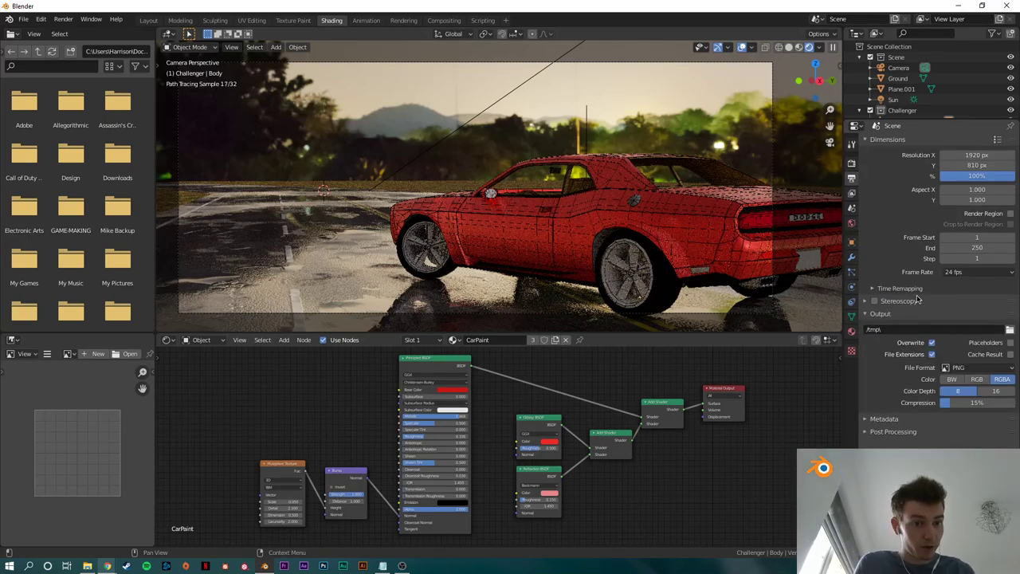
left_click(850, 194)
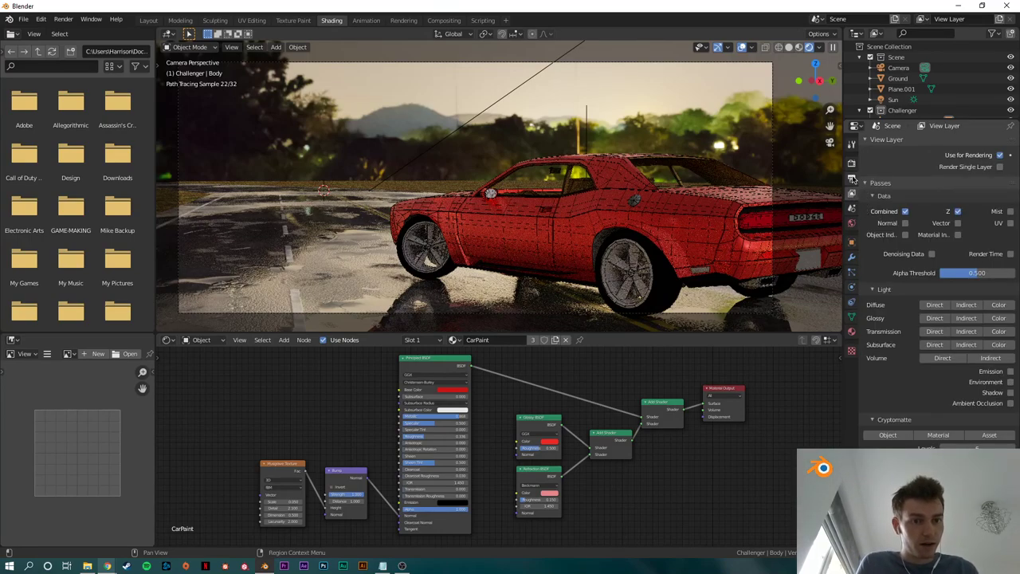
left_click(852, 163)
left_click(963, 143)
left_click(953, 154)
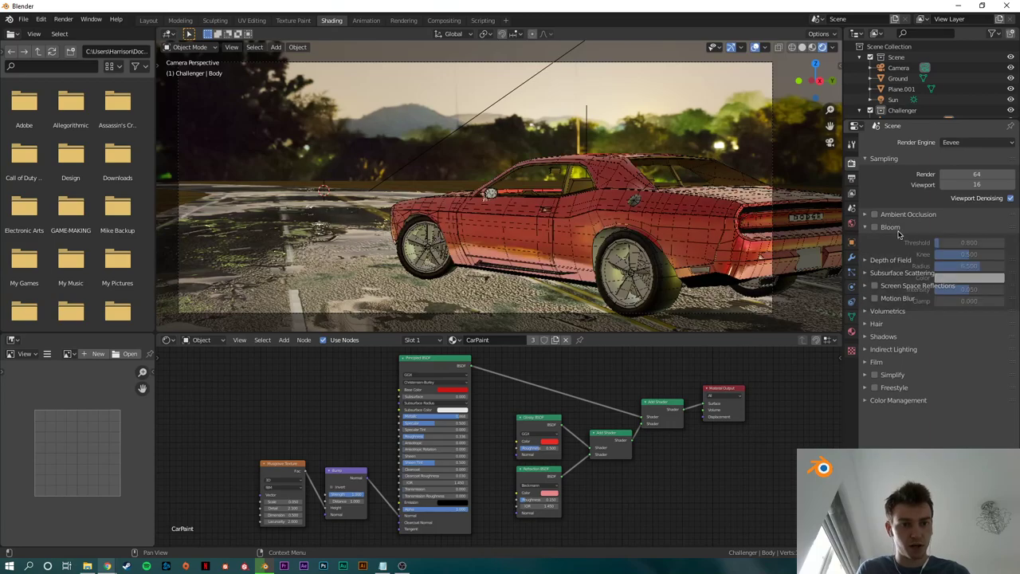
Step: Enable Ambient Occlusion, Bloom and Screen Space Reflections in the Eevee render settings
left_click(874, 214)
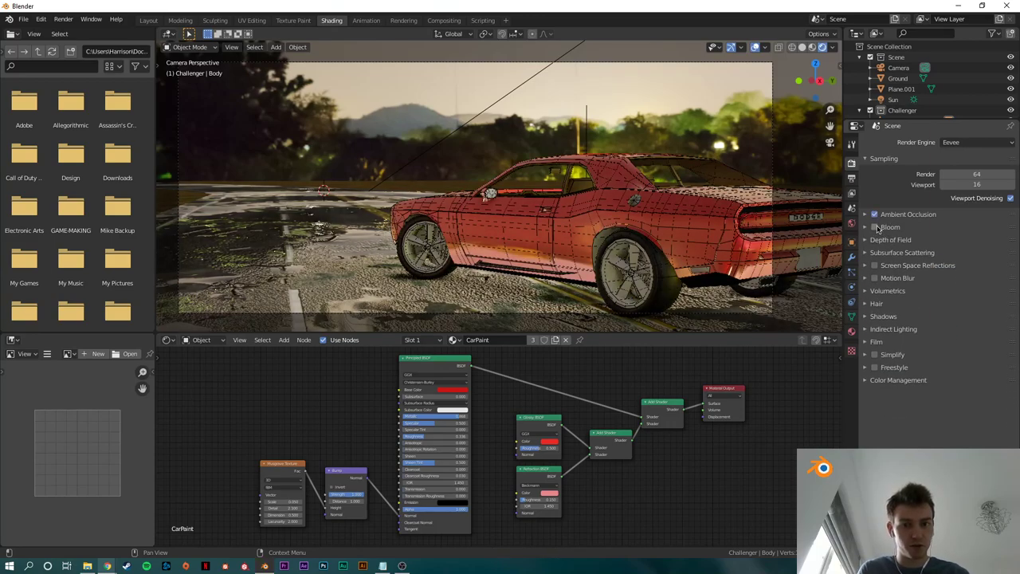
left_click(875, 227)
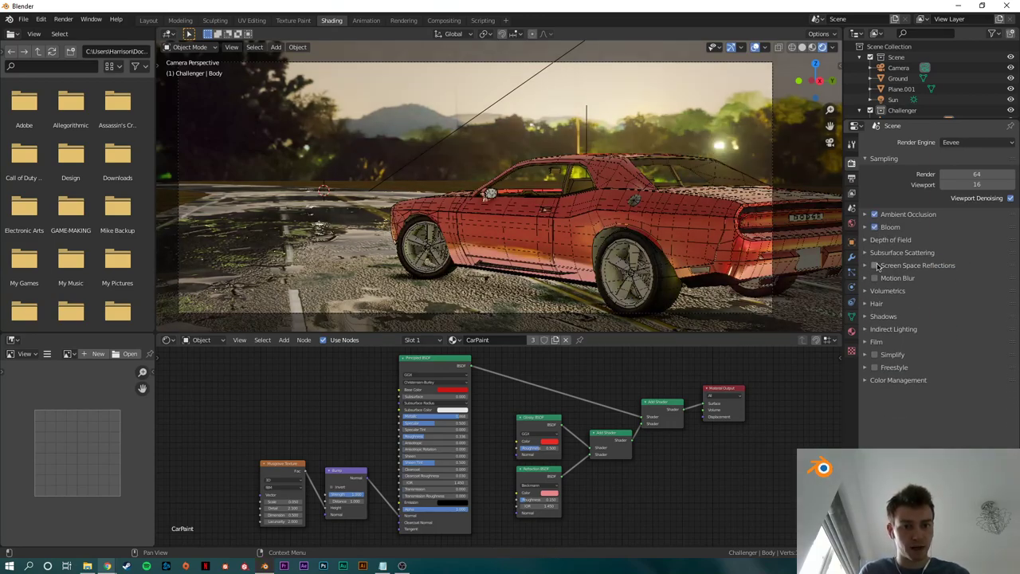
left_click(875, 265)
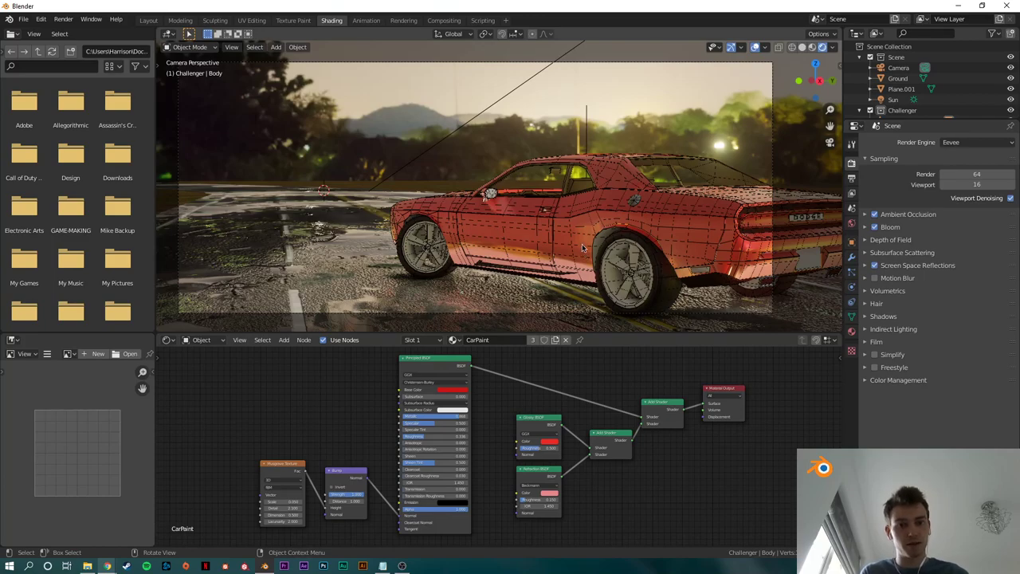
Step: Switch the render engine back to Cycles
left_click(968, 150)
left_click(968, 181)
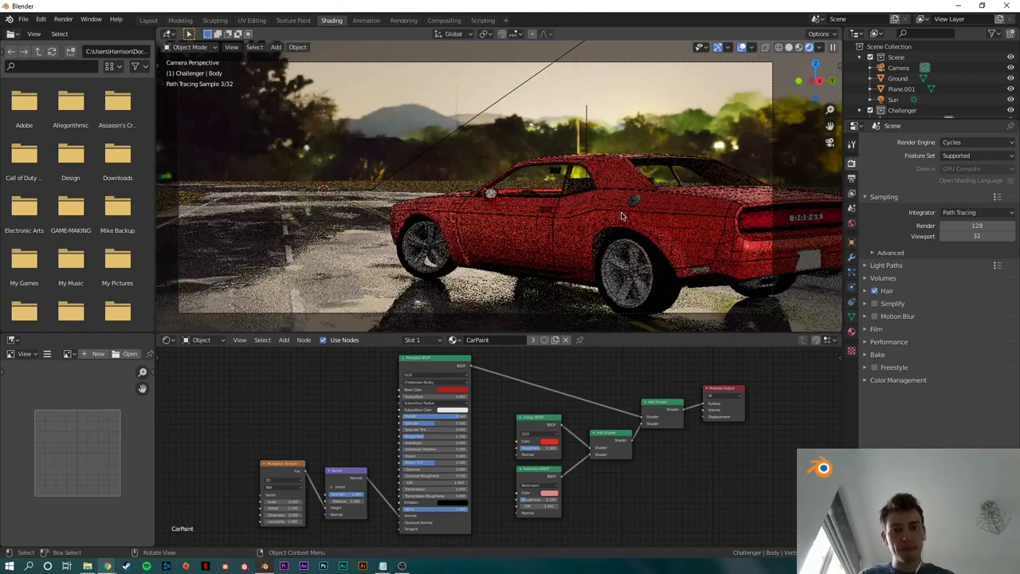
scroll(592, 441, "up", 1)
scroll(591, 439, "down", 1)
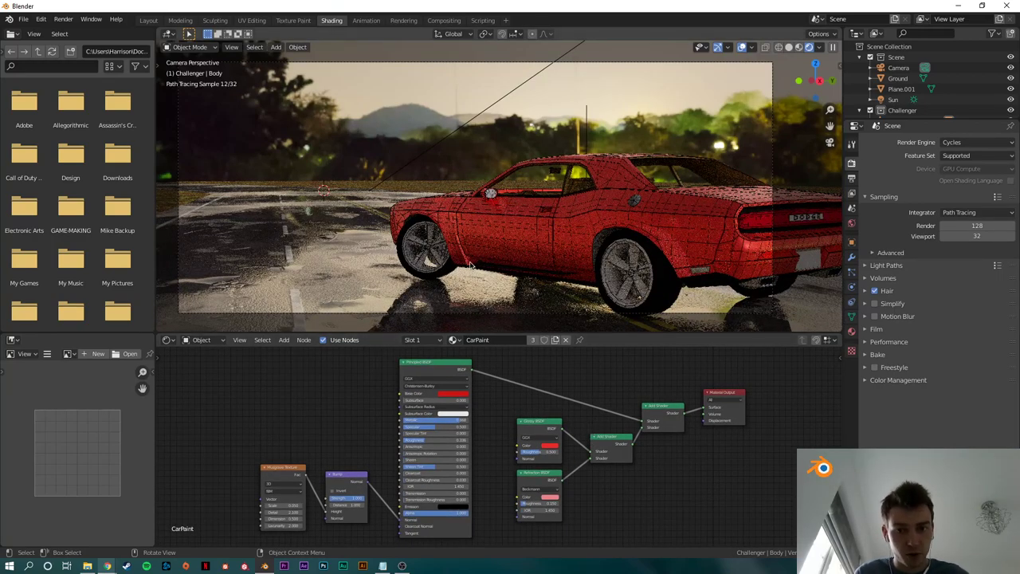
Step: Show the viewport in Material Preview shading and pick the front wheel and the rear brake disk to check their materials
left_click(431, 259)
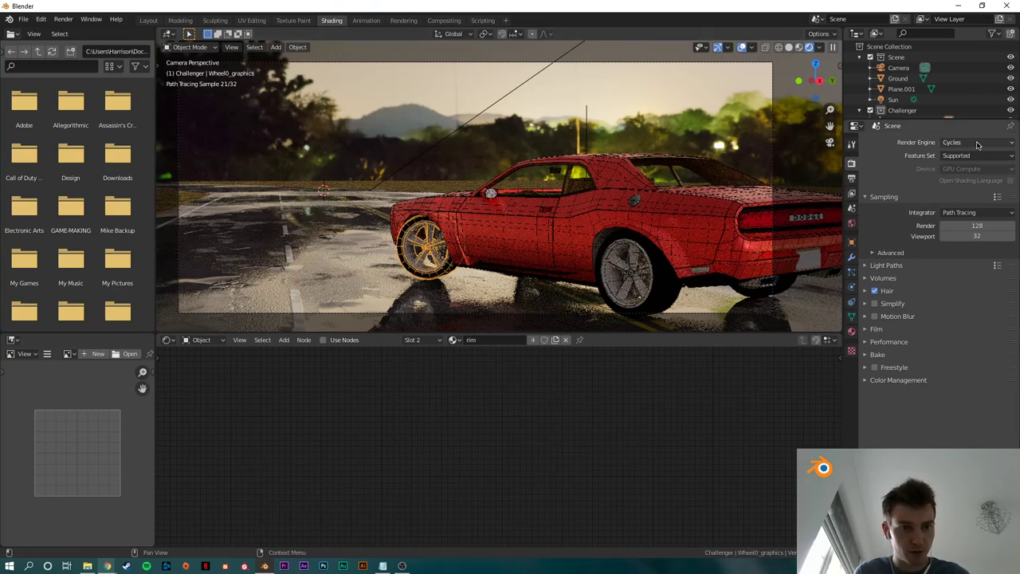
left_click(798, 47)
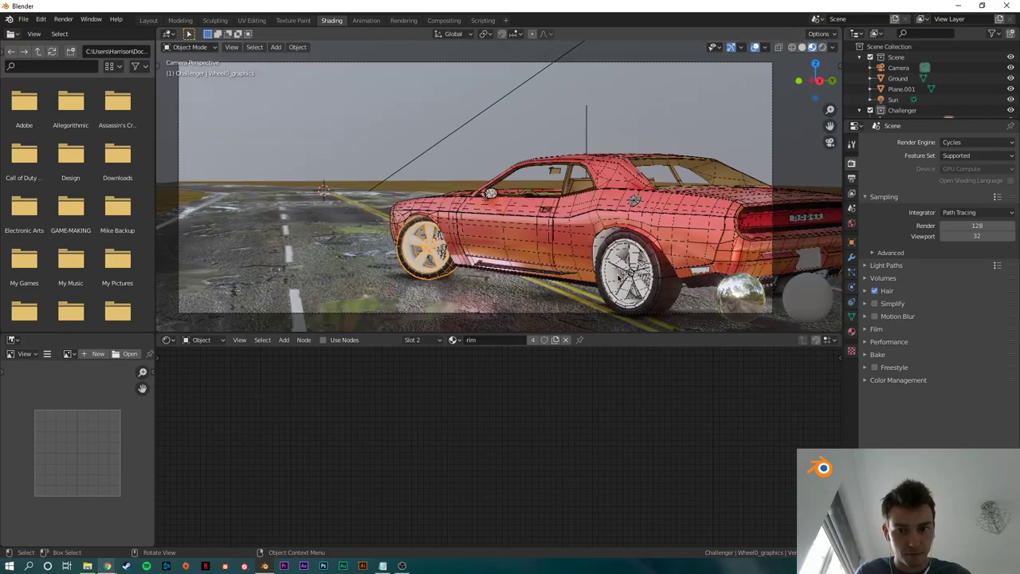
scroll(630, 267, "up", 5)
left_click(596, 197)
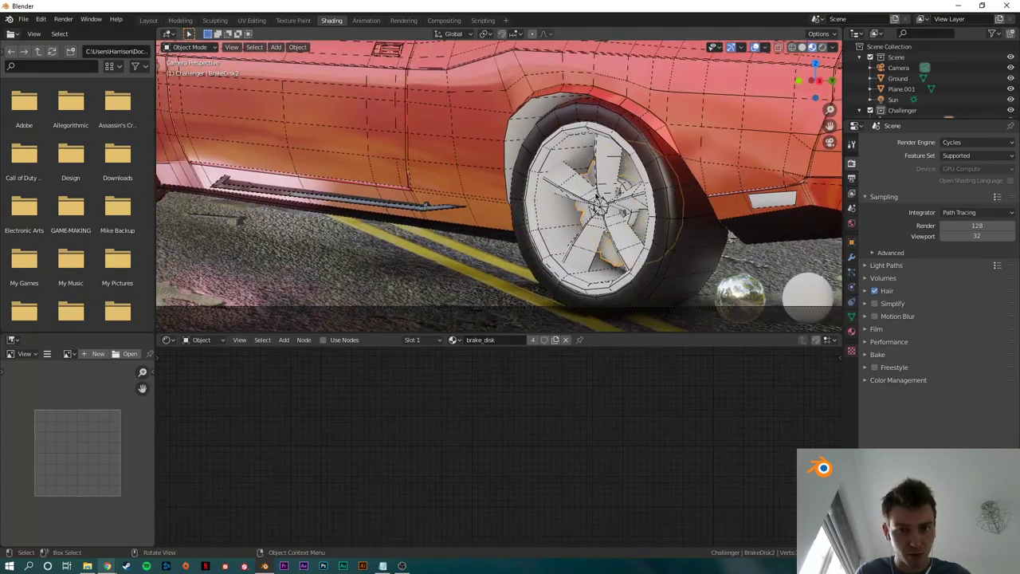
left_click(554, 189)
left_click(638, 227)
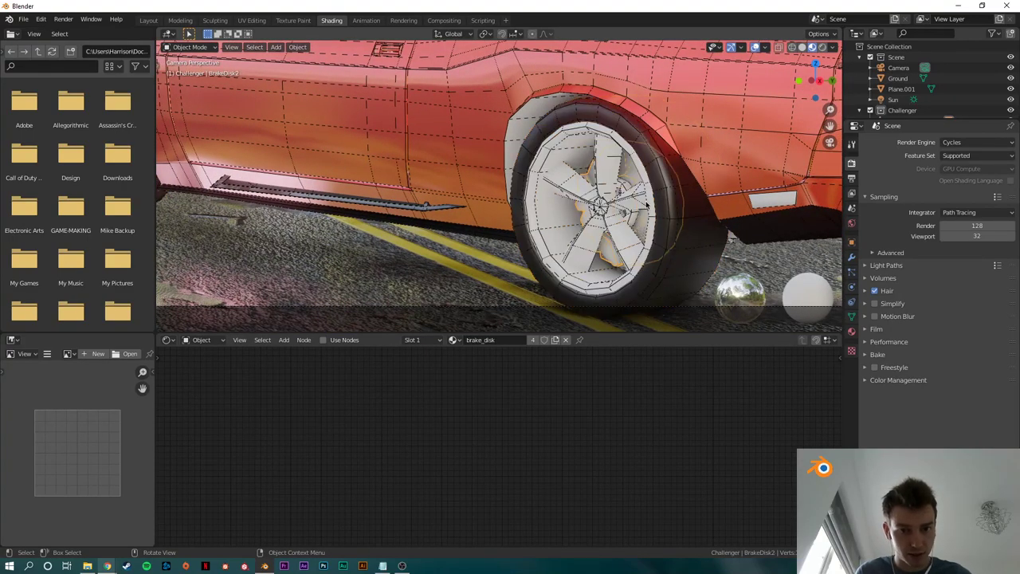
Step: Check the front wheel's material and select the car's rear wheel object
middle_click_drag(646, 205, 361, 201, "shift")
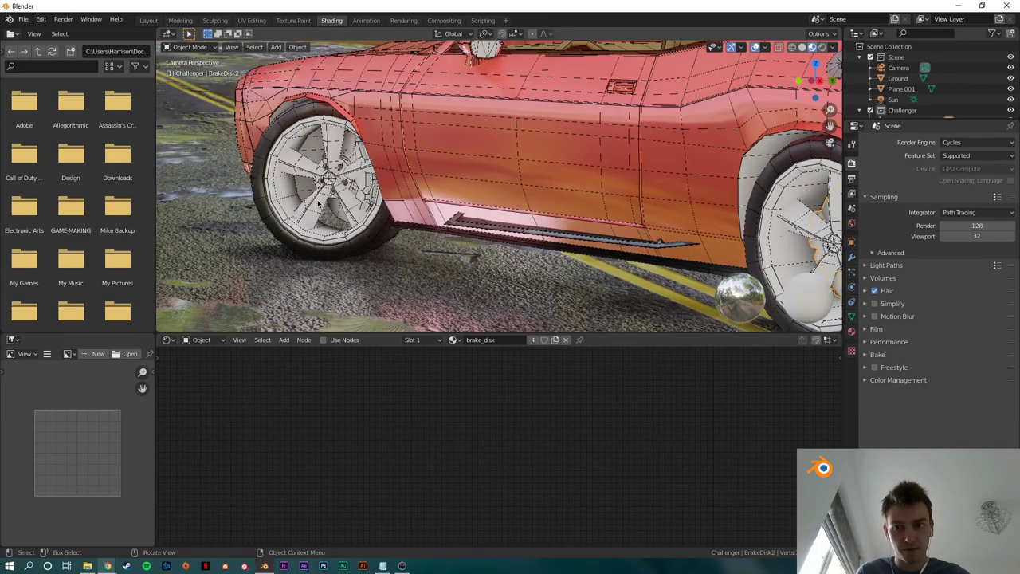
left_click(345, 227)
left_click(392, 261)
left_click(346, 196)
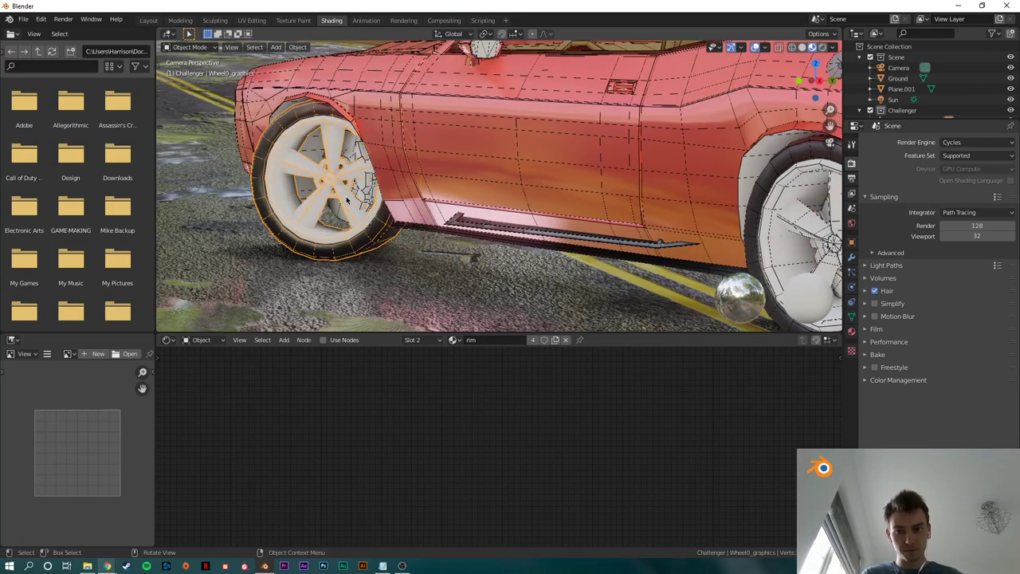
left_click(783, 221)
middle_click_drag(783, 221, 649, 203)
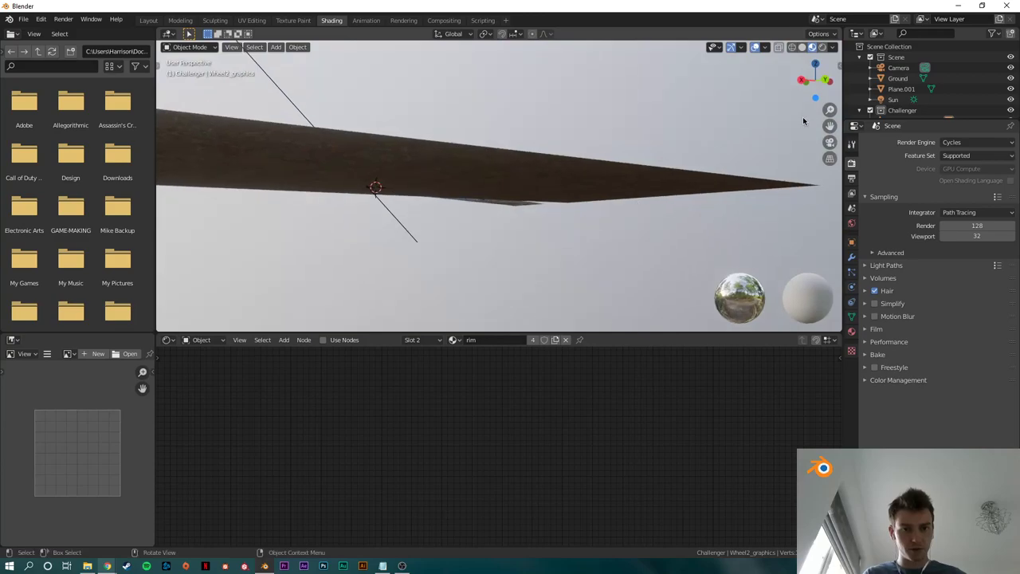
left_click_drag(803, 80, 765, 154)
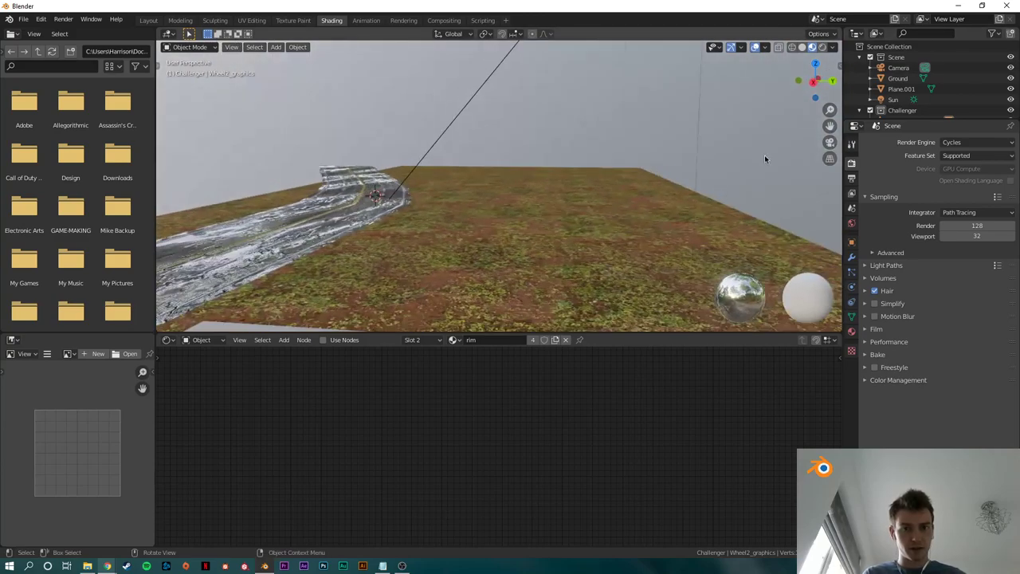
key("KP_0")
middle_click_drag(660, 196, 440, 165, "shift")
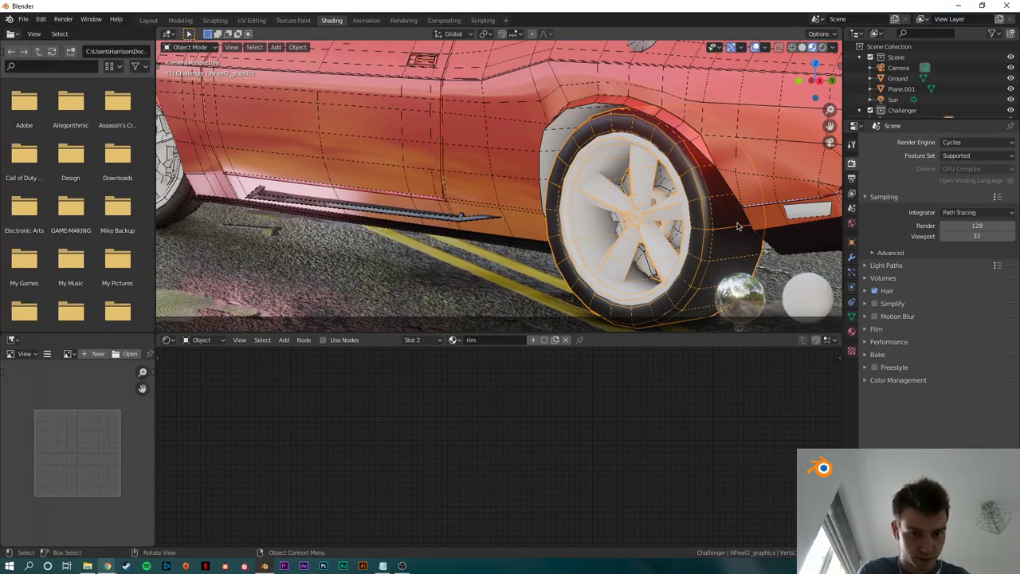
Step: Inspect the rear wheel's mesh in Edit Mode and compare the wheel with its brake disk object
key("Tab")
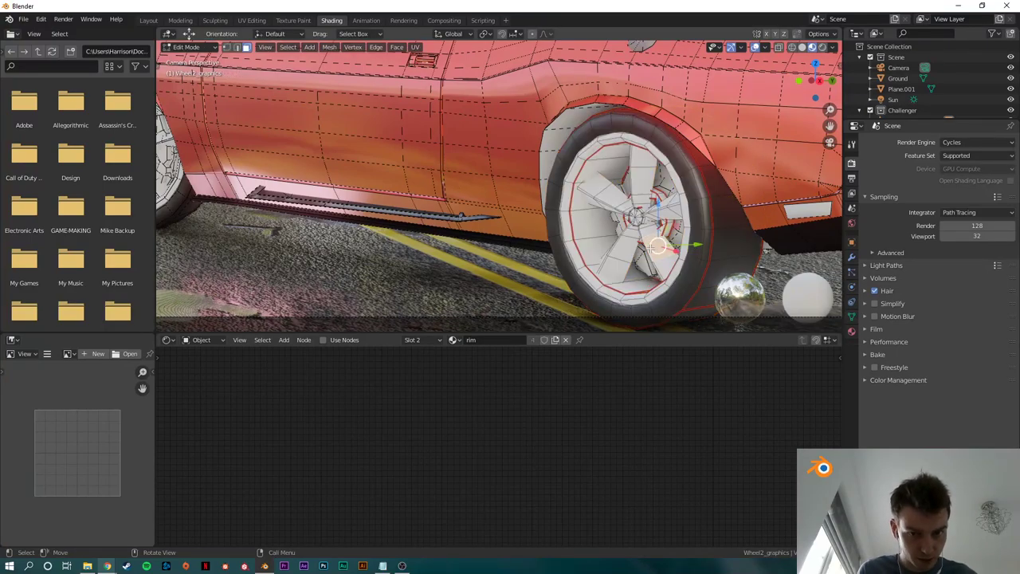
key("Tab")
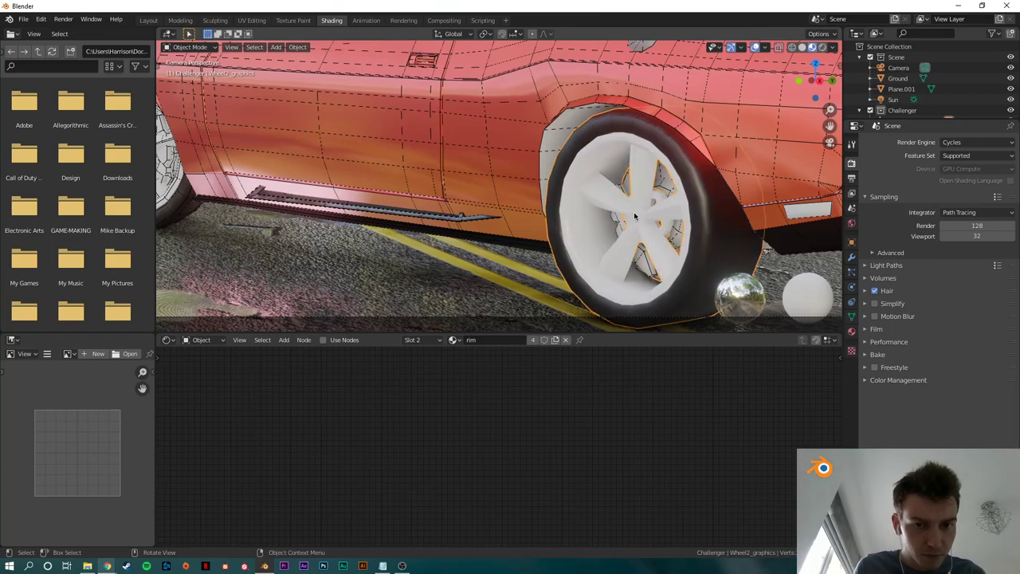
key("Tab")
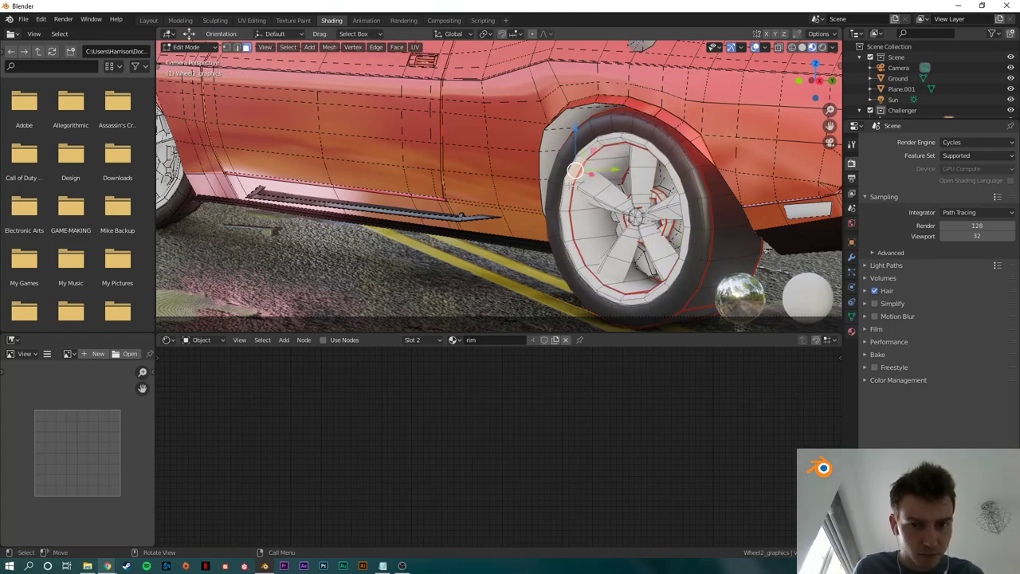
key("Tab")
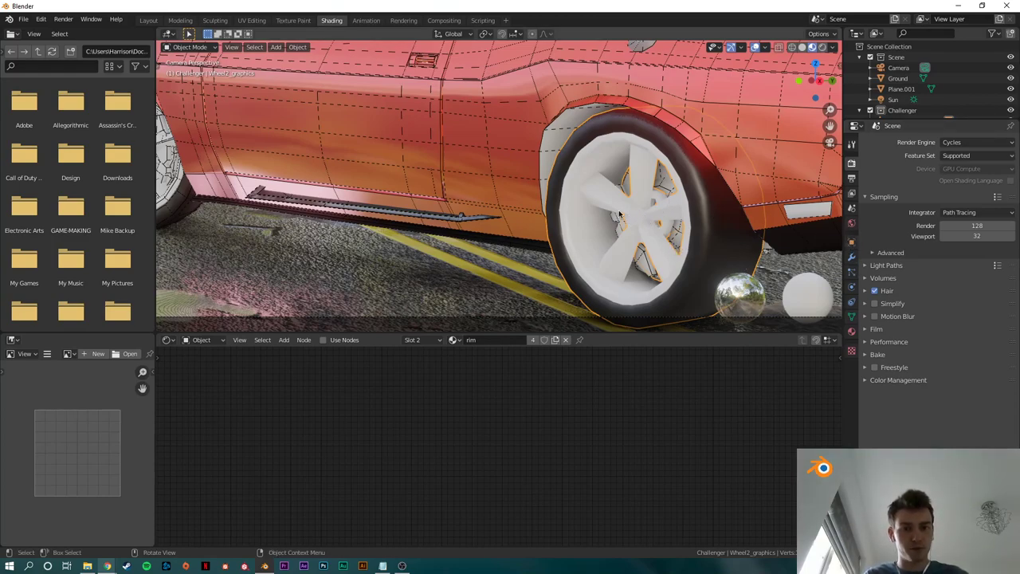
left_click(675, 243)
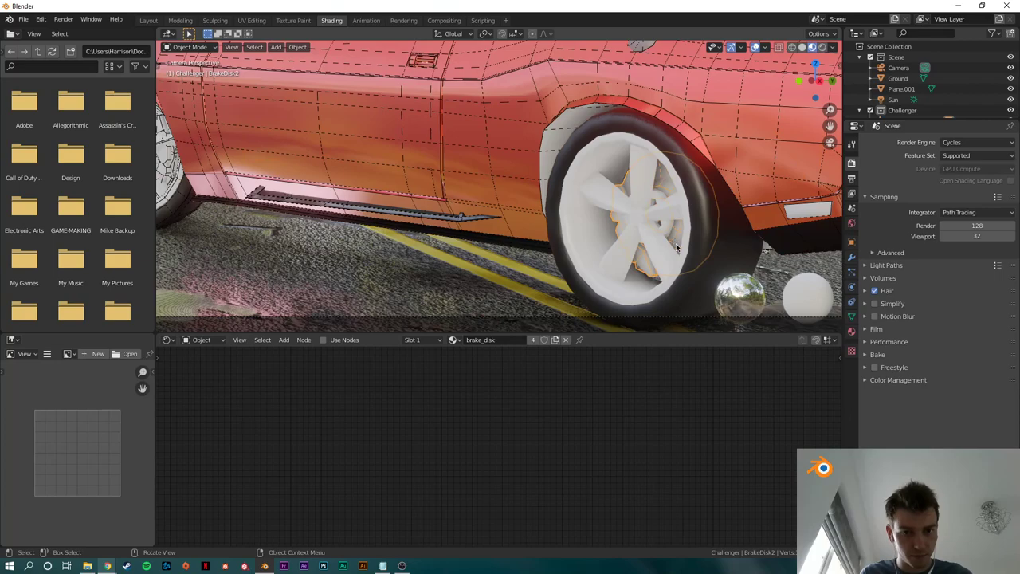
left_click(662, 261)
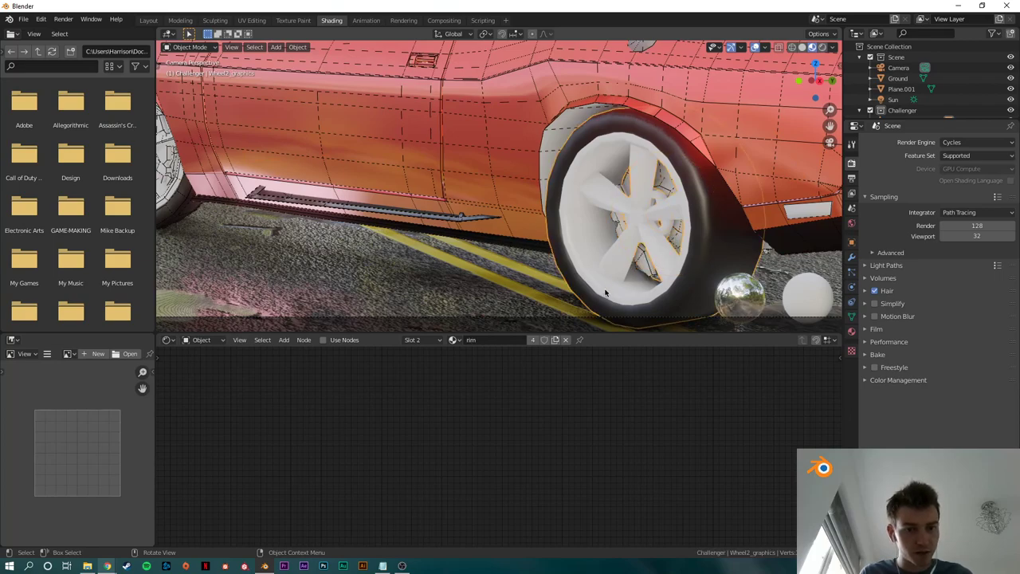
Step: Put the rear wheel in Edit Mode and bring up the node tree of its tire material slot
key("Tab")
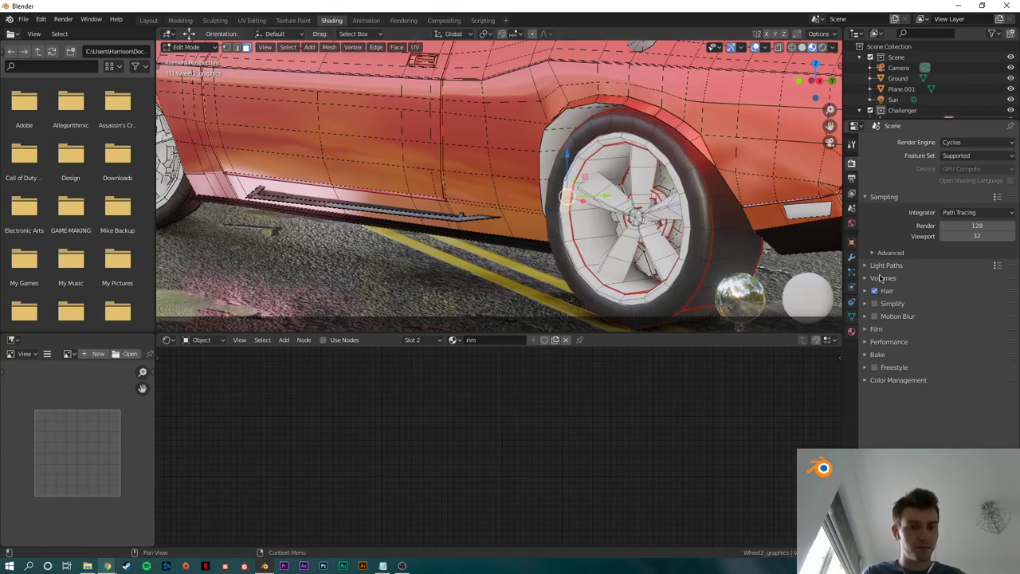
left_click(851, 333)
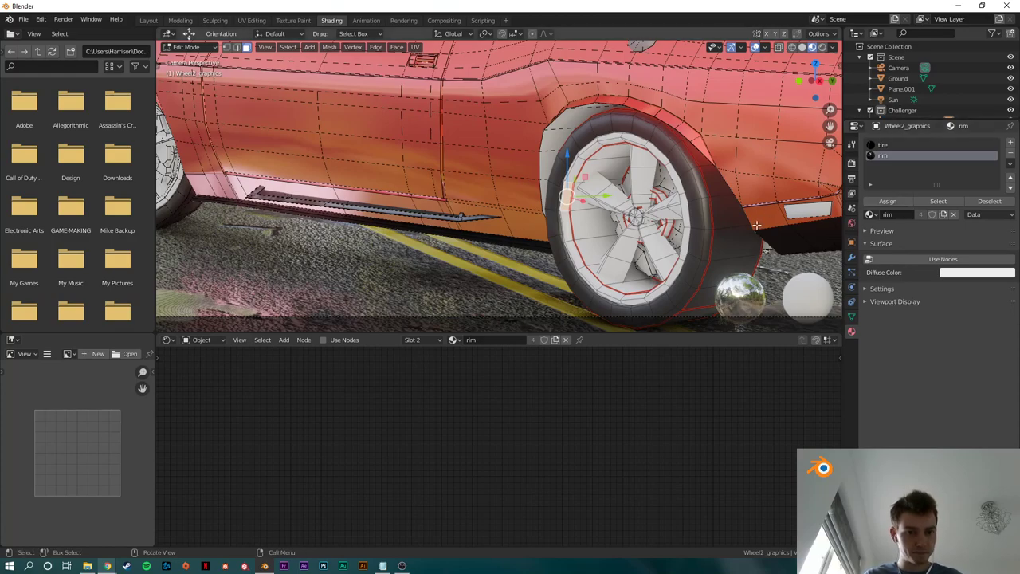
middle_click_drag(756, 225, 706, 213, "shift")
scroll(797, 217, "up", 2)
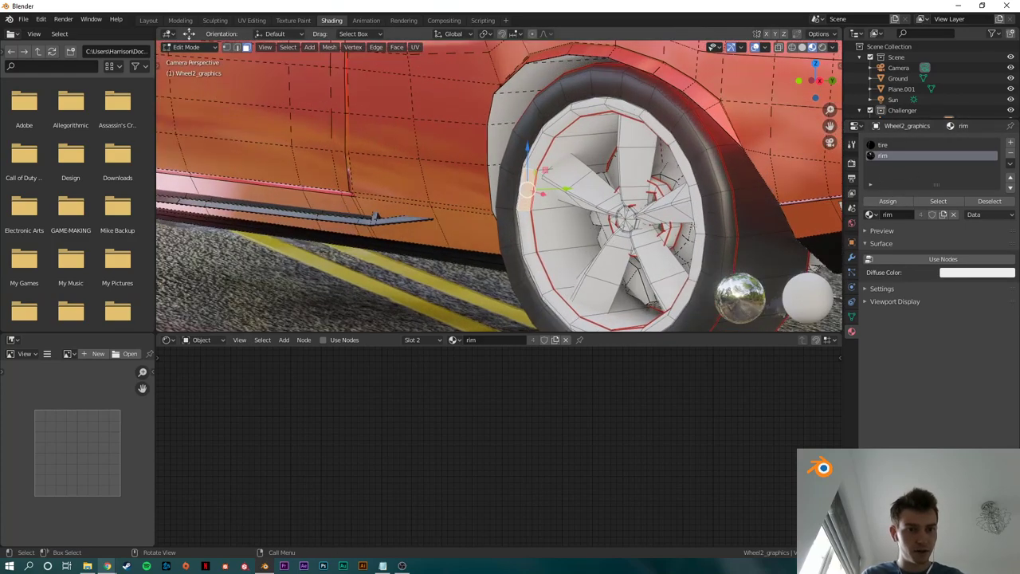
left_click(885, 145)
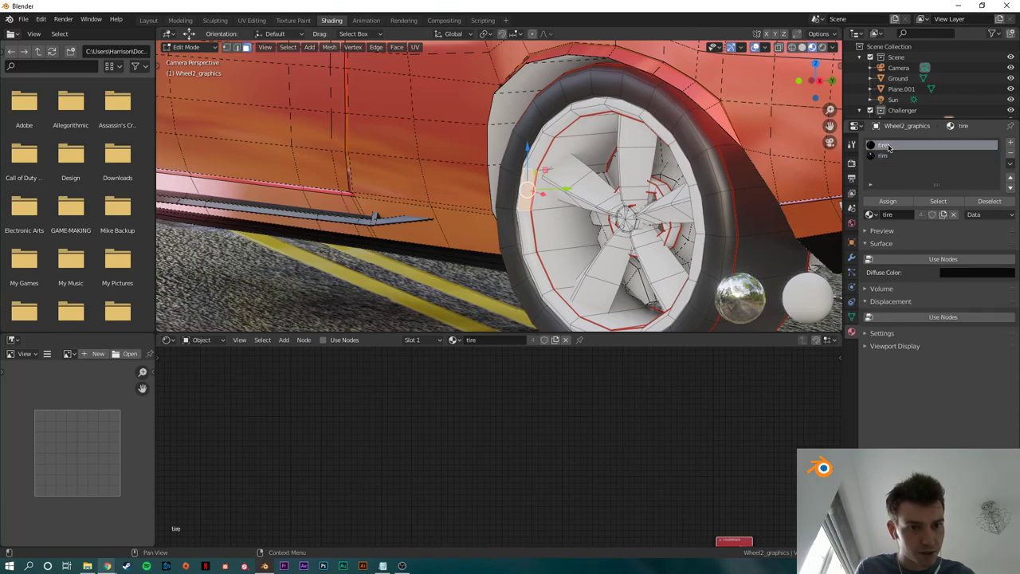
middle_click_drag(528, 498, 503, 477)
scroll(563, 461, "up", 5)
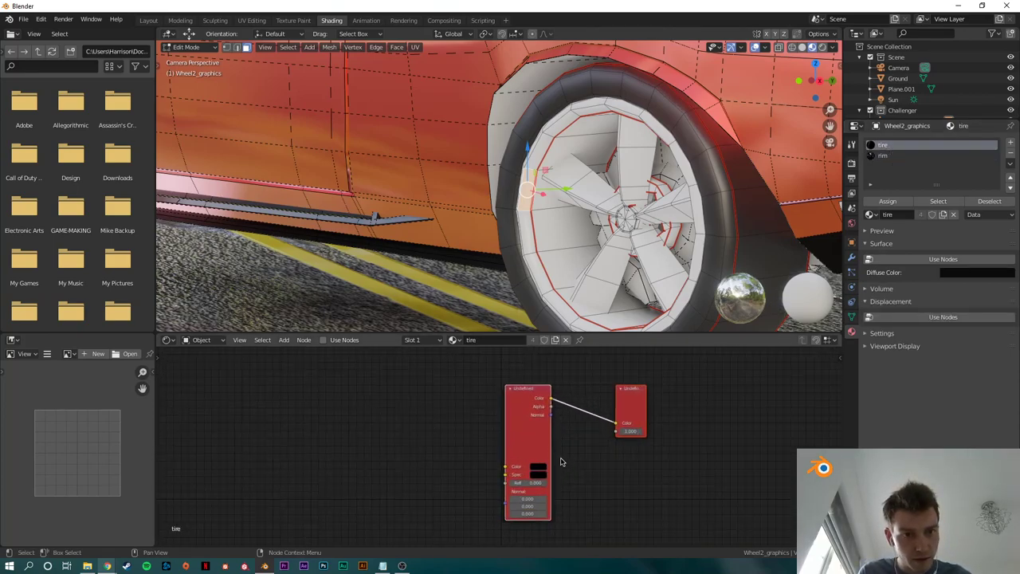
scroll(720, 396, "up", 4)
middle_click_drag(738, 417, 690, 433)
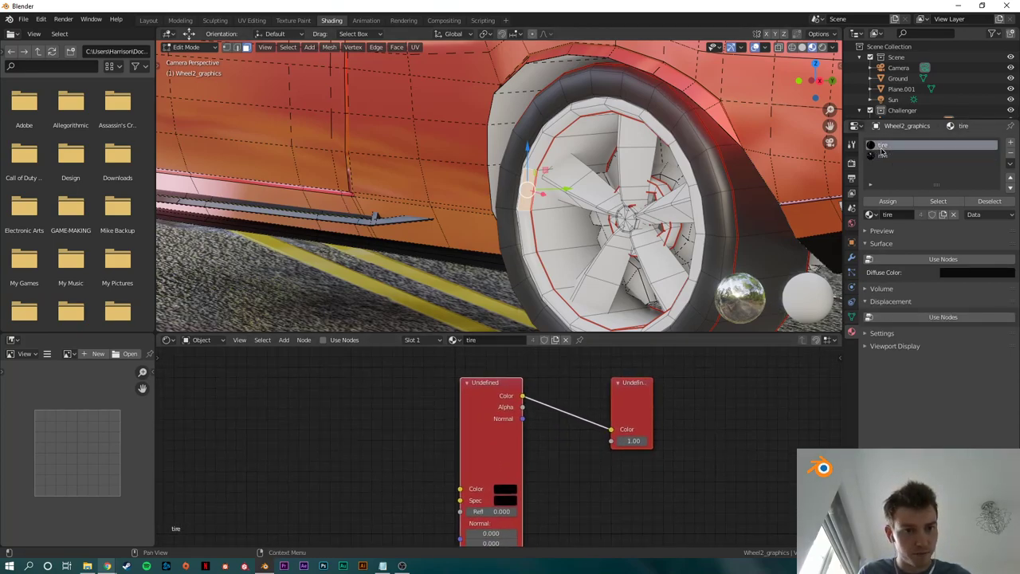
Step: Delete all nodes of the tire material and add a Material Output node
left_click(699, 440)
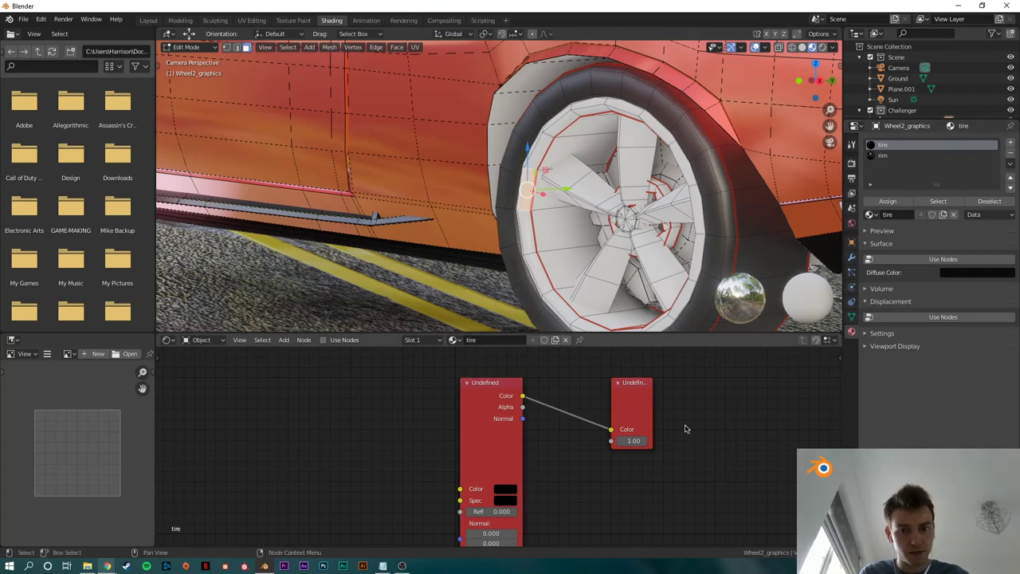
key("a")
key("x")
key("shift+a")
left_click(503, 423)
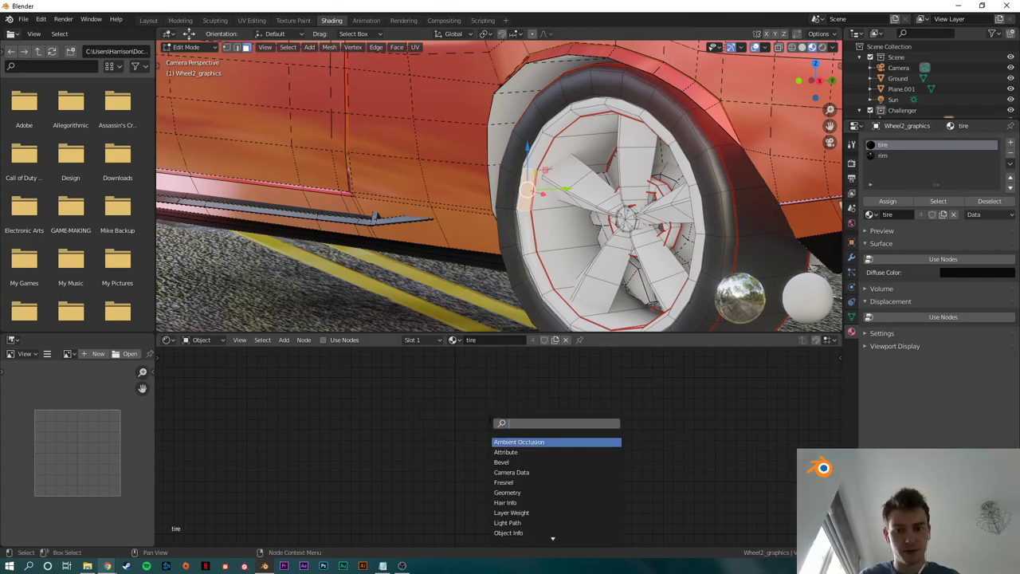
type("mat")
key("Return")
left_click(580, 407)
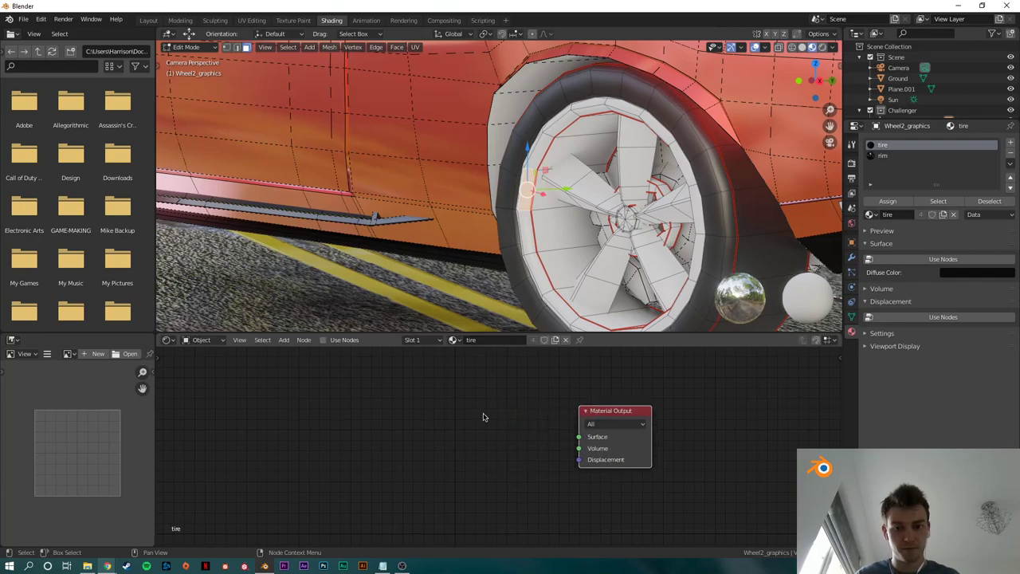
Step: Add a Diffuse BSDF node to the tire material and connect it to the Material Output's Surface
left_click(446, 411)
key("shift+a")
left_click(443, 410)
type("diff")
key("Return")
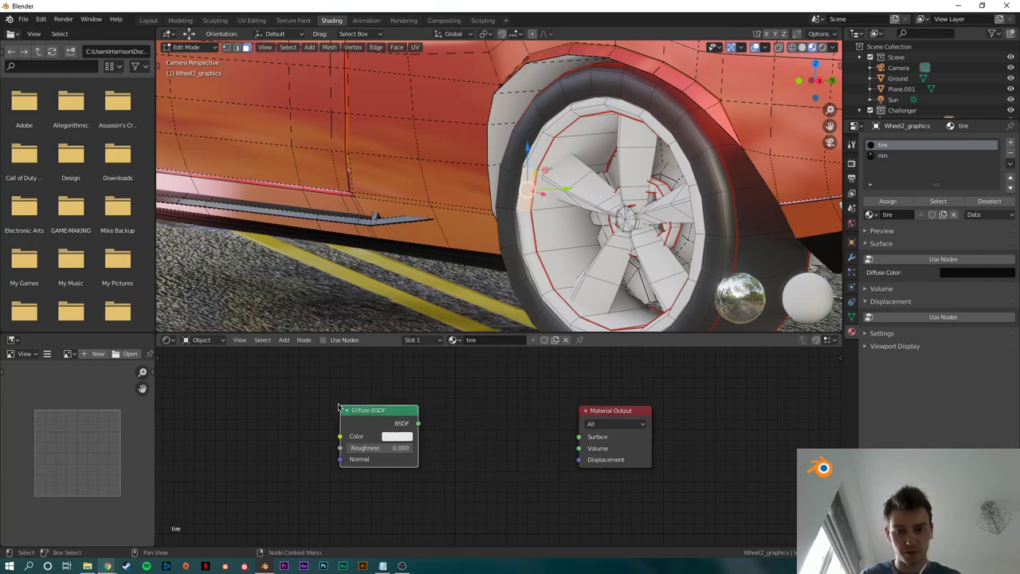
left_click_drag(418, 423, 555, 445)
left_click_drag(396, 414, 442, 405)
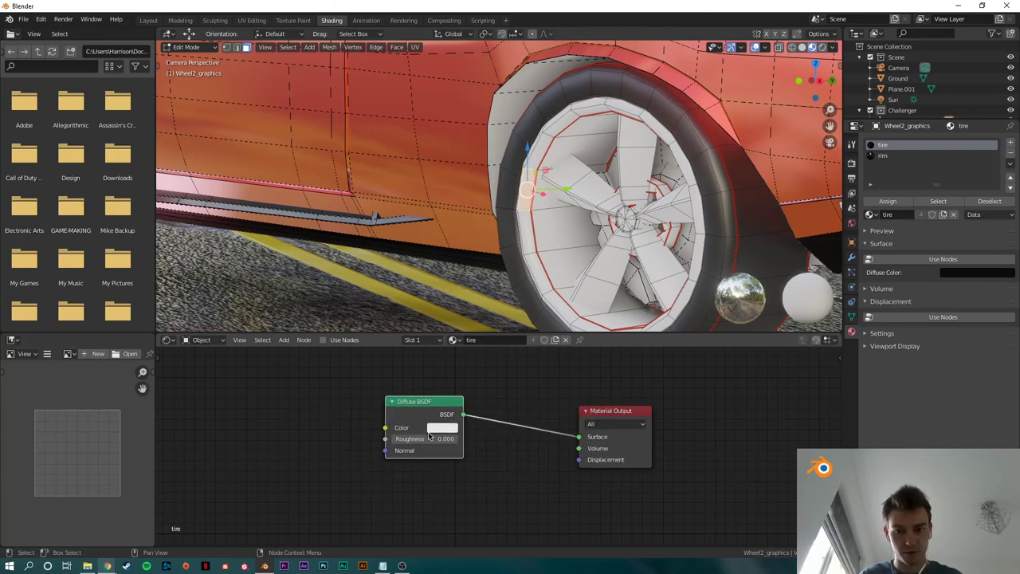
Step: Set the tire's Diffuse BSDF color to dark grey 202020 and enable shader nodes for the tire material
left_click(442, 428)
left_click_drag(517, 309, 517, 341)
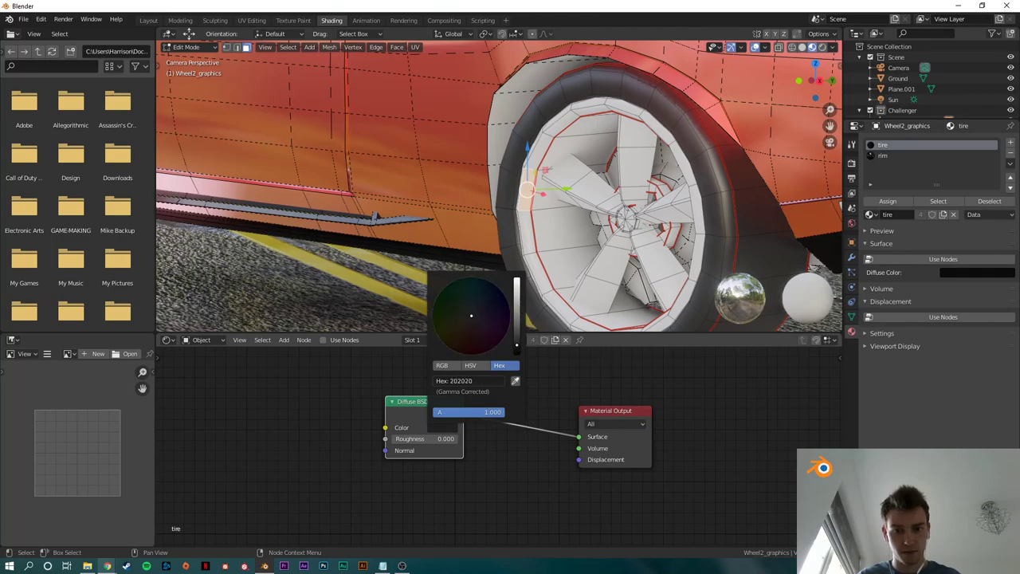
left_click(928, 260)
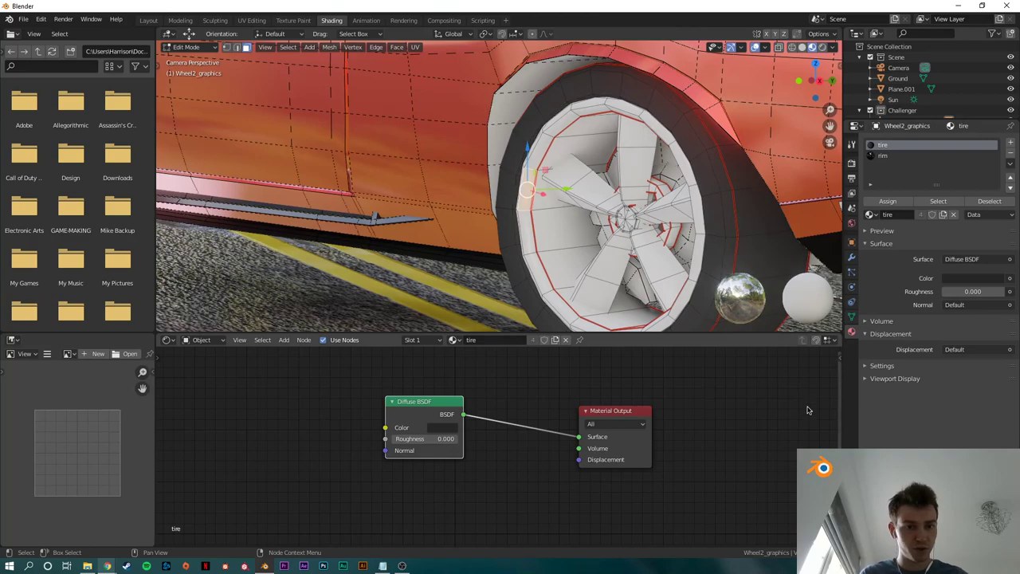
right_click(732, 223)
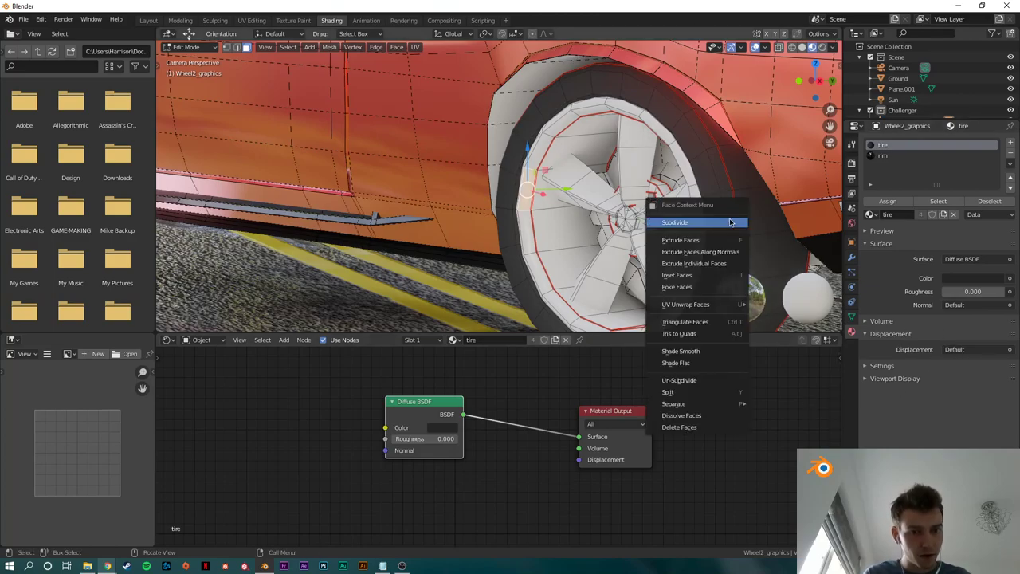
Step: Enable shader nodes for the rim material and darken its Principled BSDF base color to dark grey
left_click(883, 156)
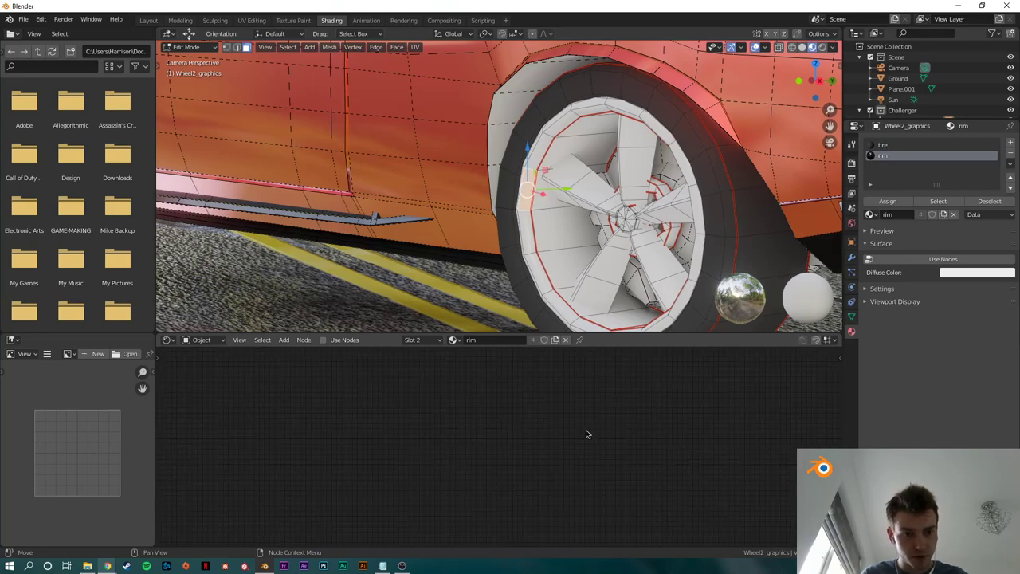
left_click(943, 259)
middle_click_drag(630, 451, 614, 514)
scroll(637, 470, "up", 5)
middle_click_drag(660, 433, 610, 435)
left_click(529, 433)
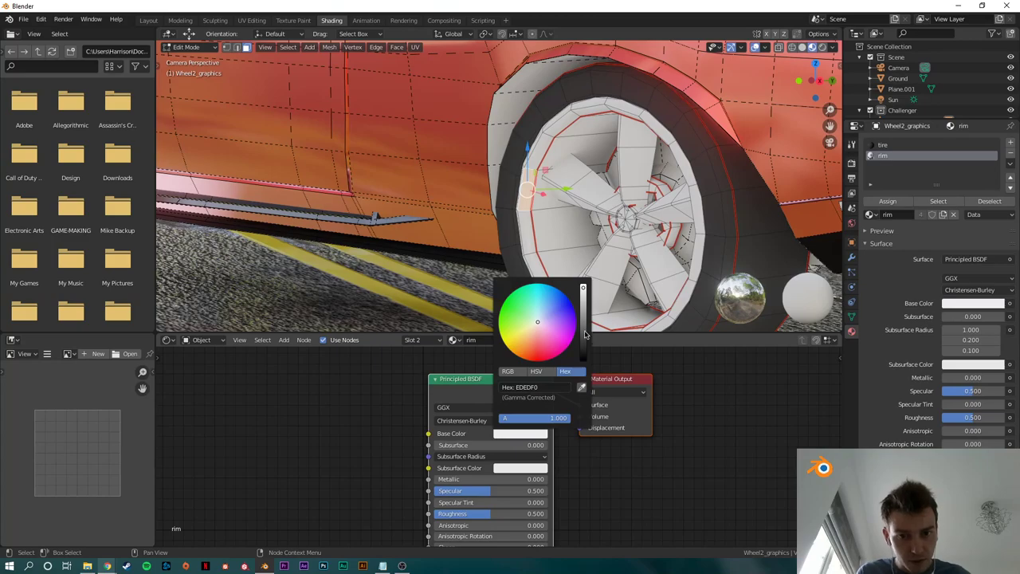
mouse_move(584, 335)
left_mouse_down()
mouse_move(584, 312)
mouse_move(584, 345)
mouse_move(584, 307)
mouse_move(584, 346)
left_mouse_up()
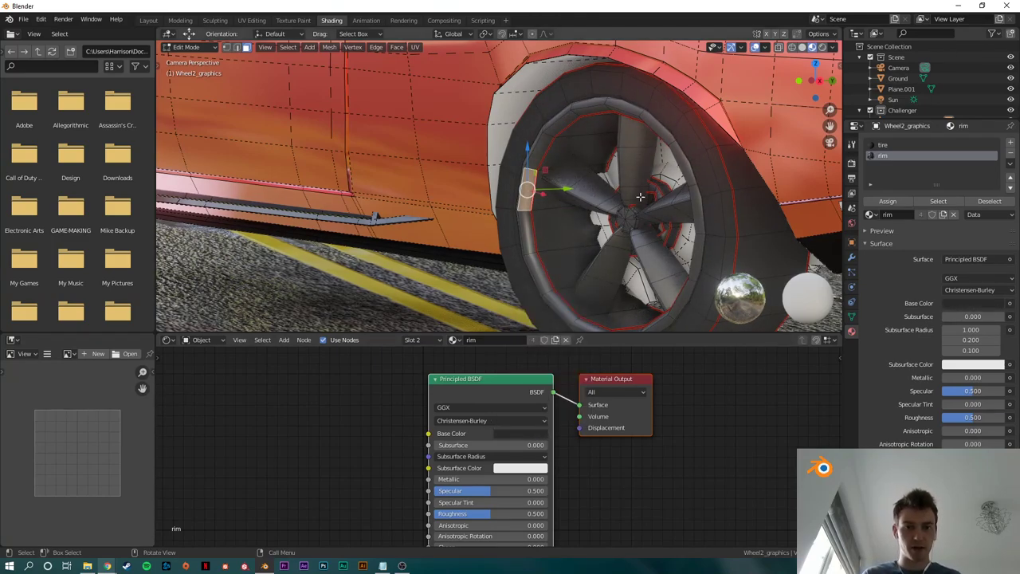
scroll(602, 483, "up", 2)
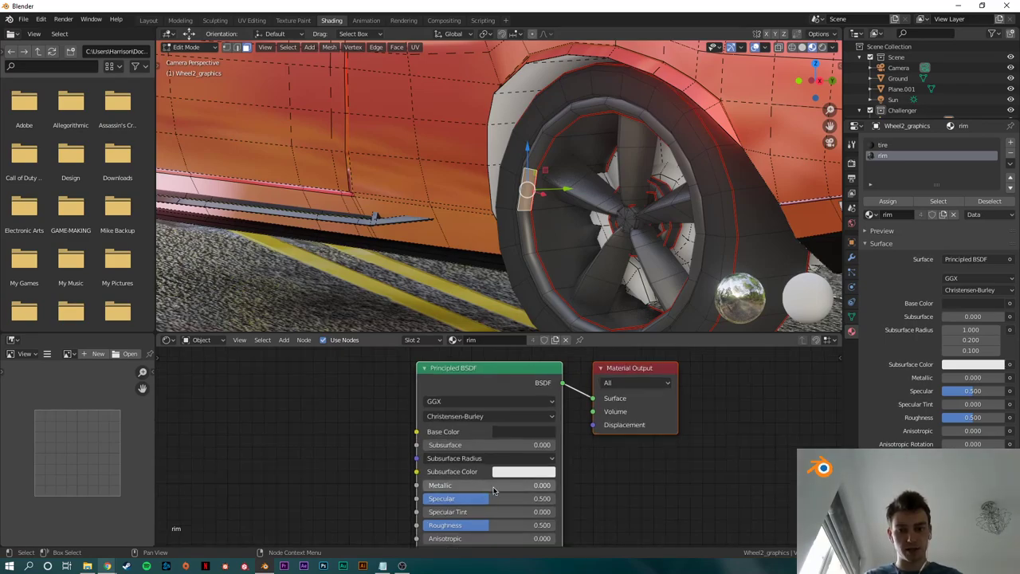
left_click(539, 431)
left_click_drag(599, 307, 596, 319)
scroll(563, 483, "up", 1)
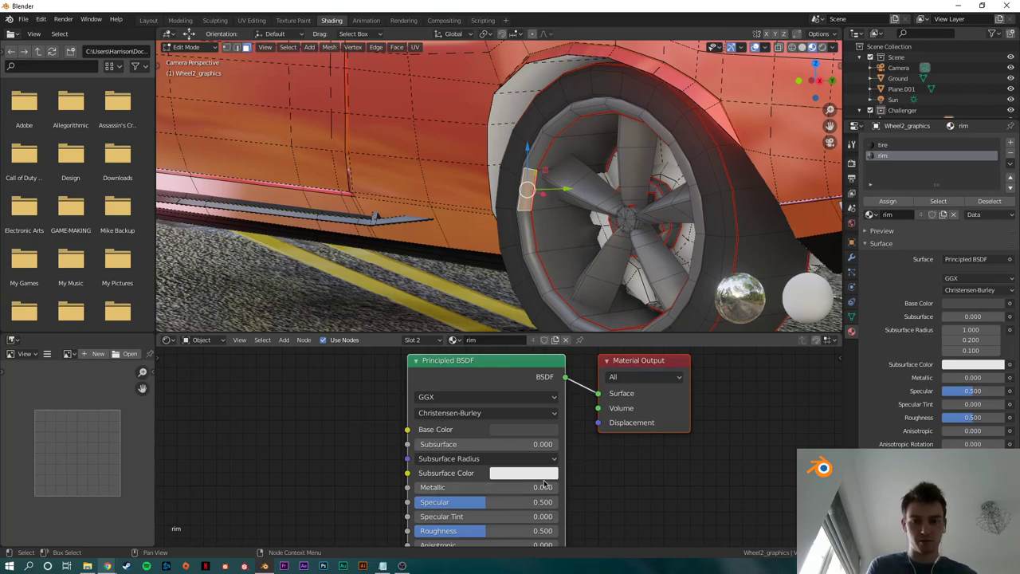
Step: Set the rim's Principled BSDF to Metallic 0.868, Specular 0.705 and Roughness 0.323
left_click_drag(544, 486, 608, 487)
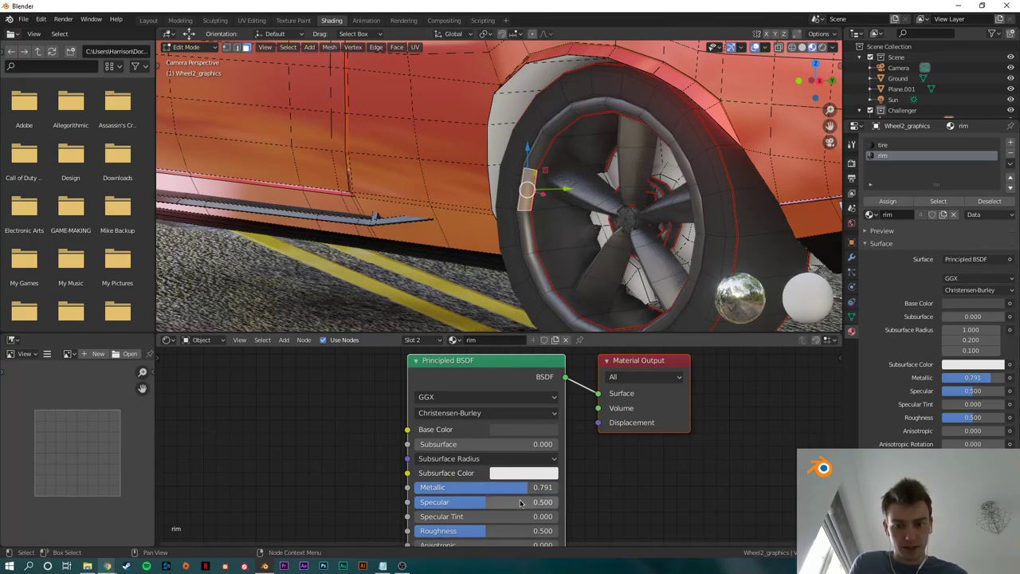
scroll(522, 502, "up", 1)
middle_click_drag(526, 490, 536, 436)
left_click_drag(492, 456, 530, 454)
left_click_drag(496, 489, 465, 489)
left_click_drag(553, 439, 564, 439)
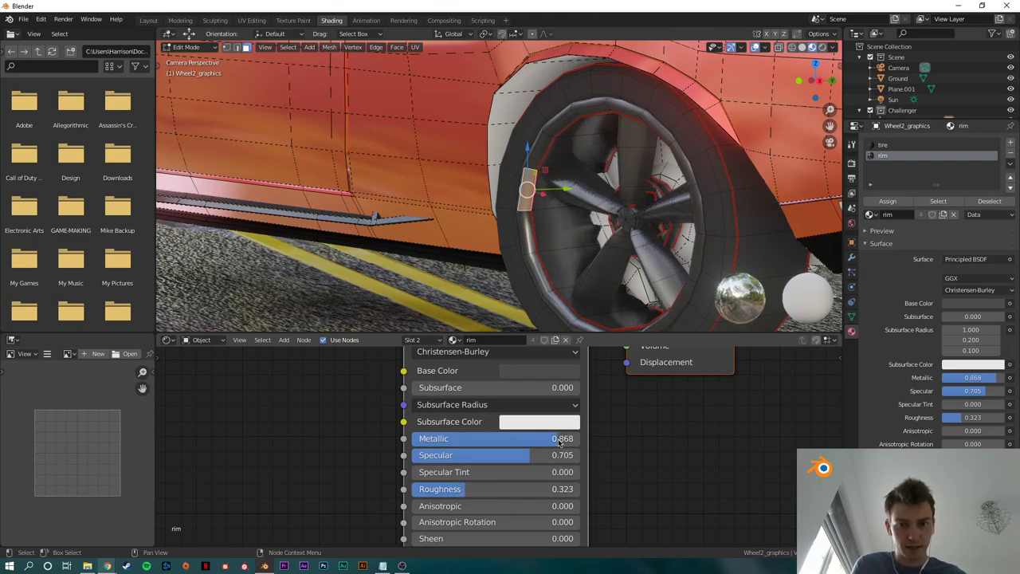
middle_click_drag(558, 471, 556, 370)
scroll(638, 409, "down", 3)
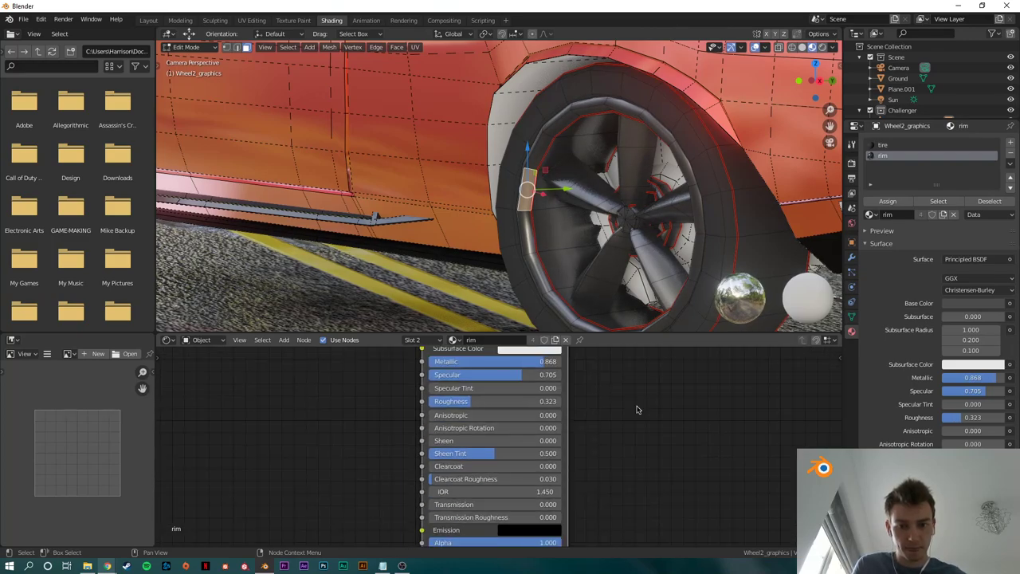
Step: Check the render engine choices, keep Cycles, switch the viewport to rendered shading and return to the rim material's settings
left_click(852, 164)
left_click(954, 145)
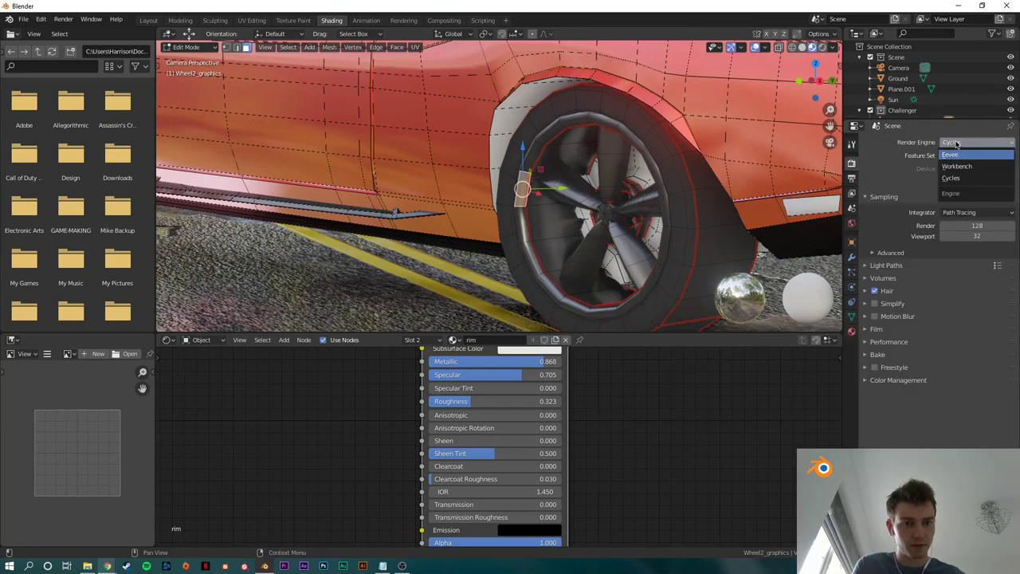
left_click(823, 47)
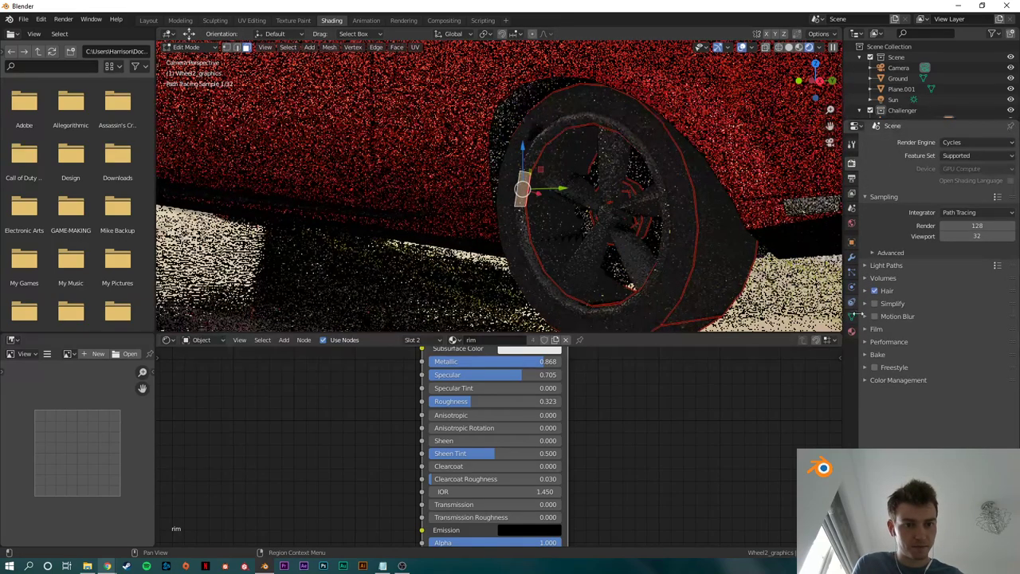
left_click(851, 331)
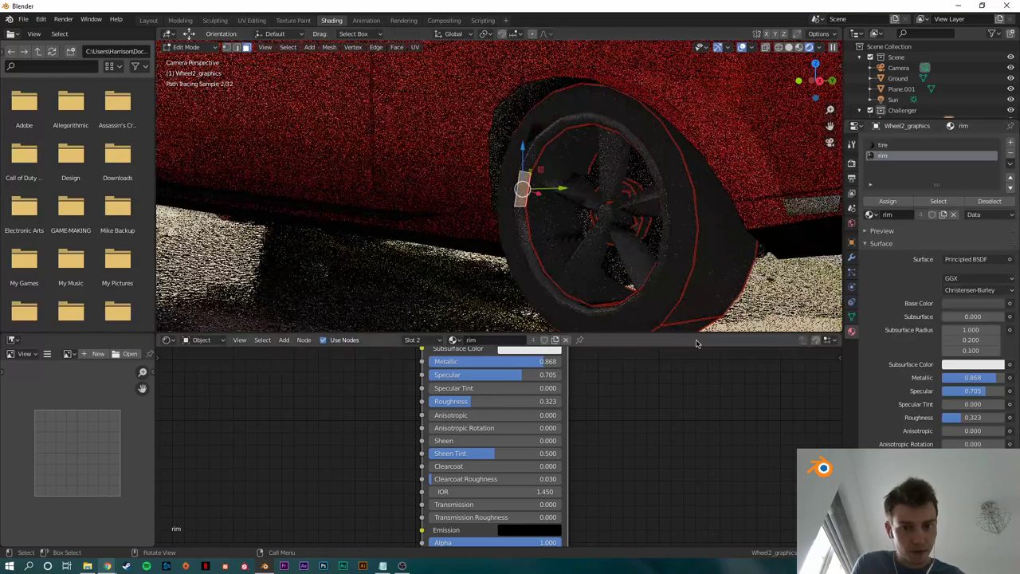
middle_click_drag(597, 388, 612, 441)
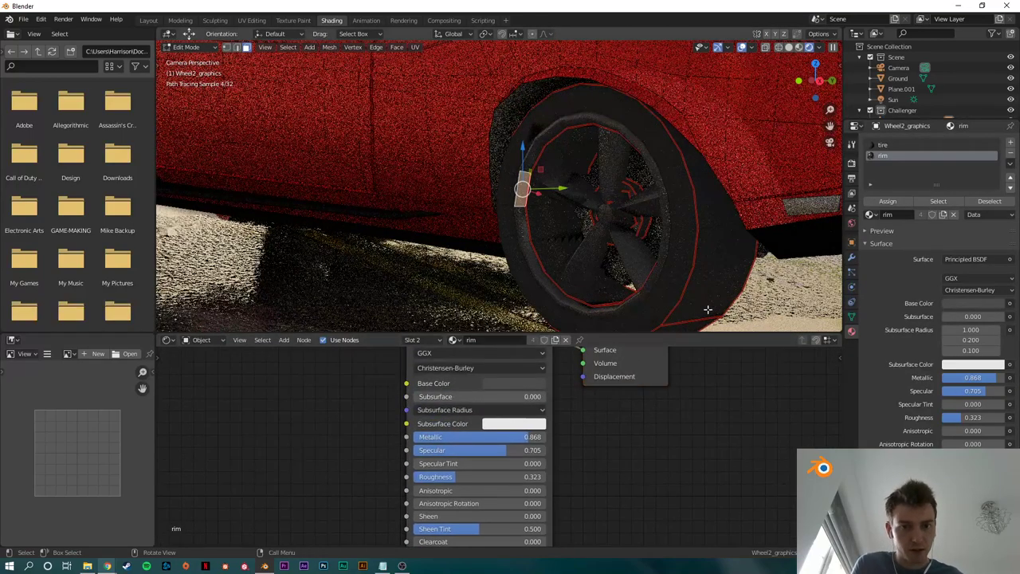
middle_click_drag(702, 322, 675, 319)
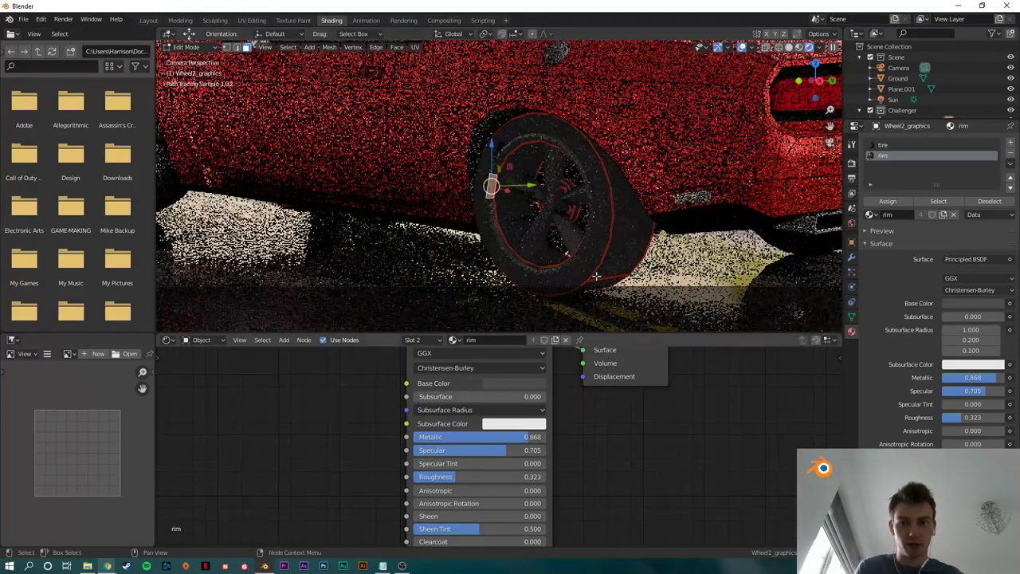
key("ctrl+b")
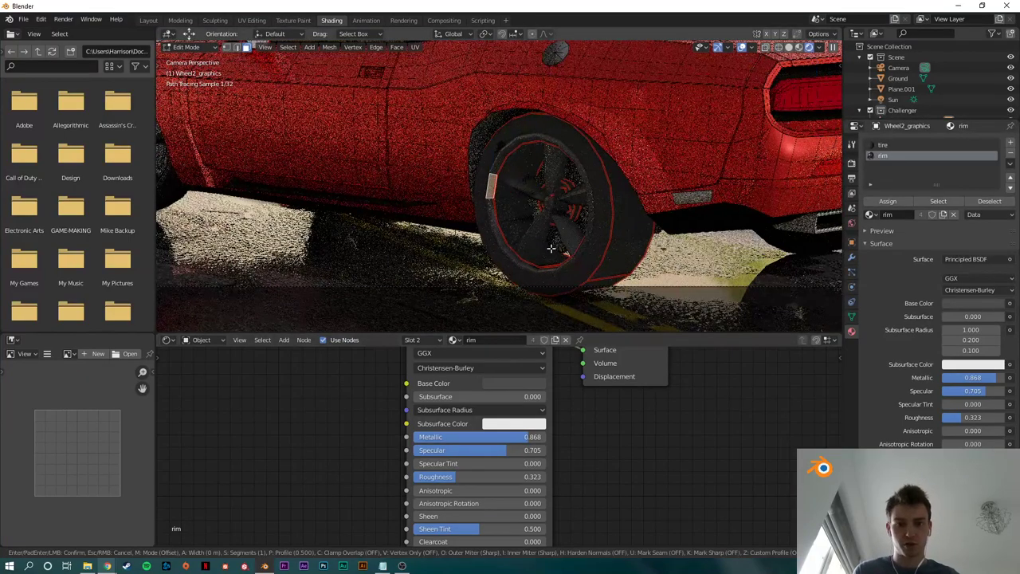
left_click(651, 324)
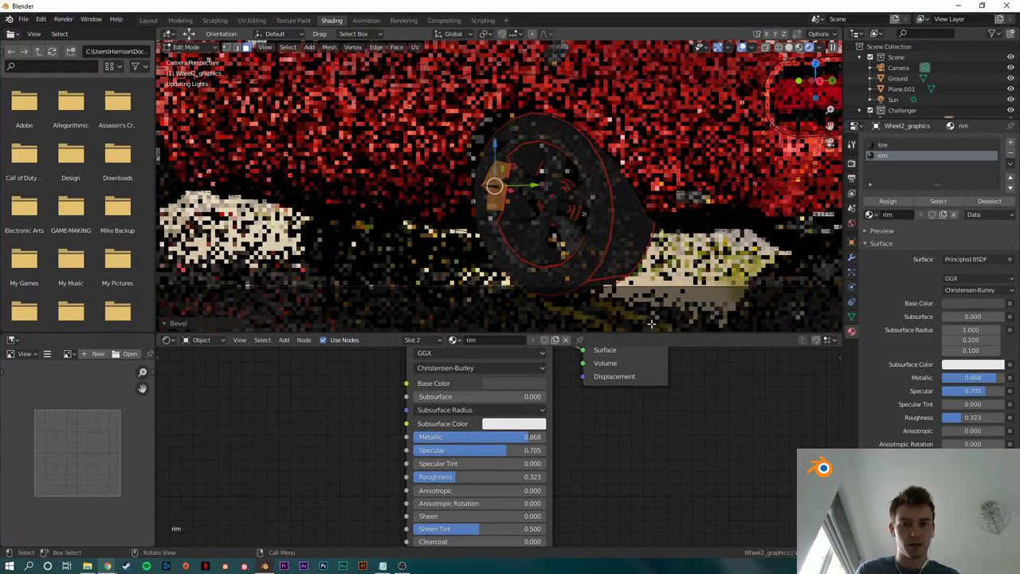
key("ctrl+z")
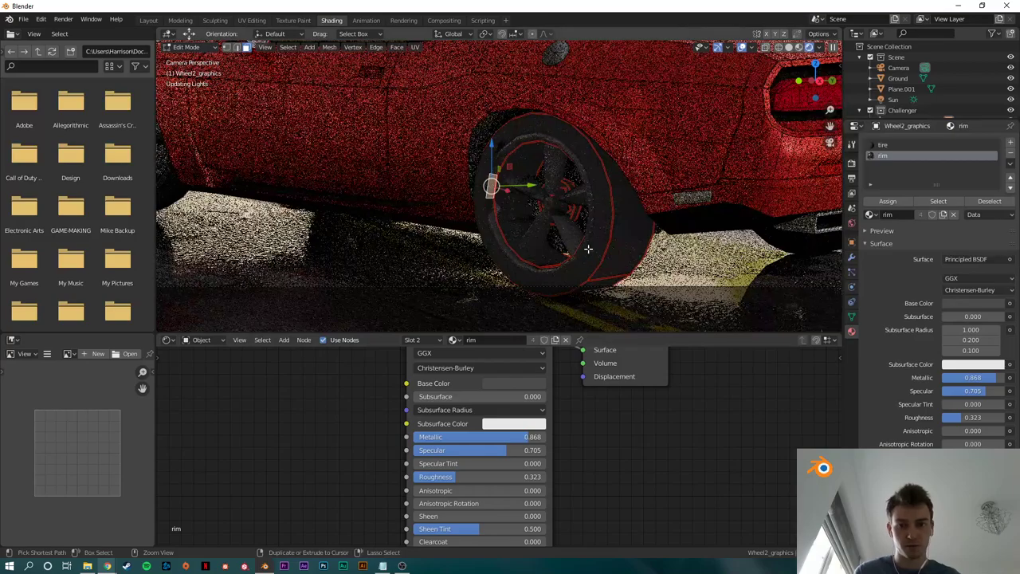
Step: Leave Edit Mode and limit the rendered viewport to a render region around the rear wheel
key("Tab")
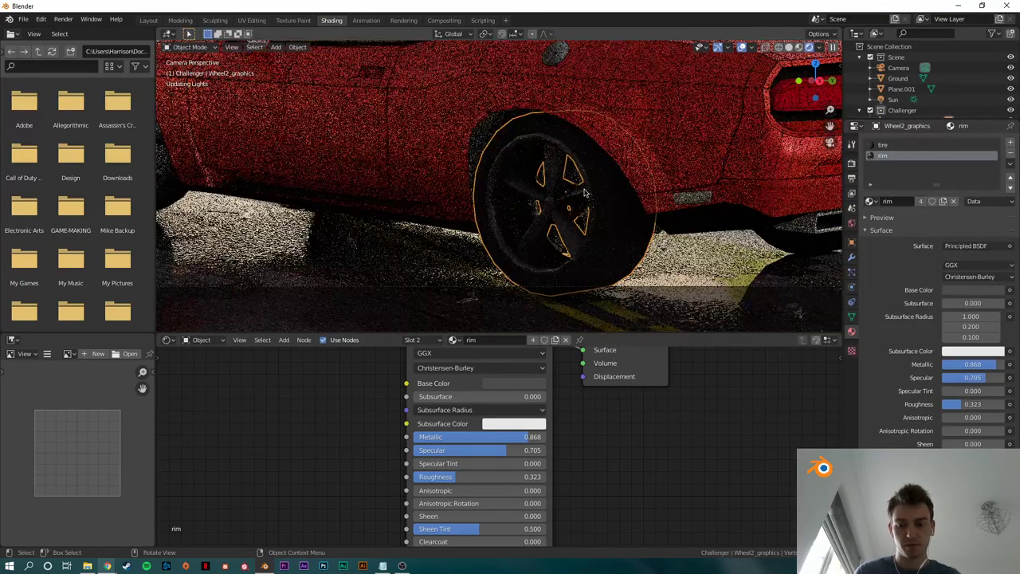
key("b")
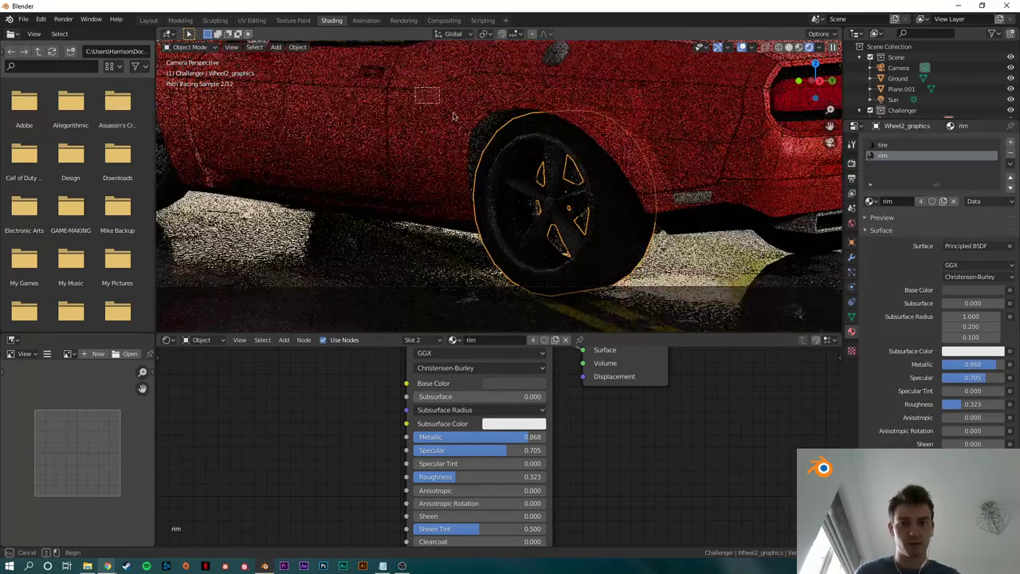
left_click_drag(415, 88, 677, 303)
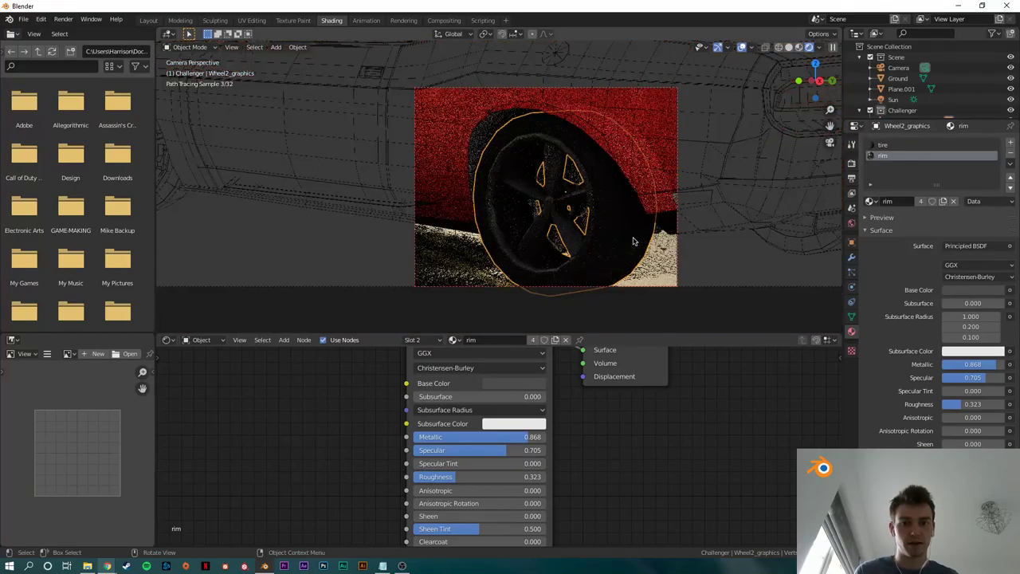
scroll(629, 239, "up", 2)
scroll(549, 224, "up", 1)
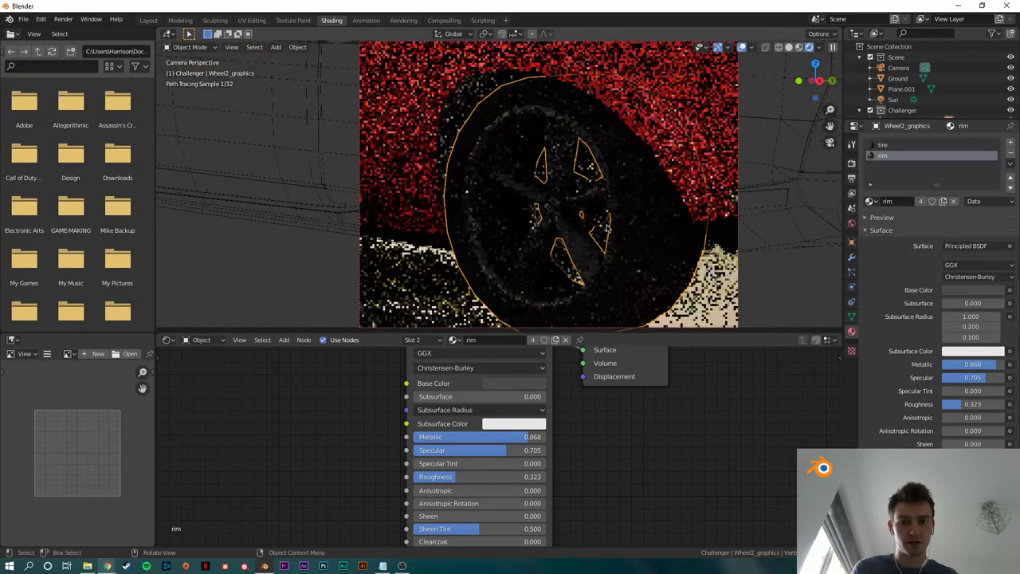
scroll(506, 415, "up", 1)
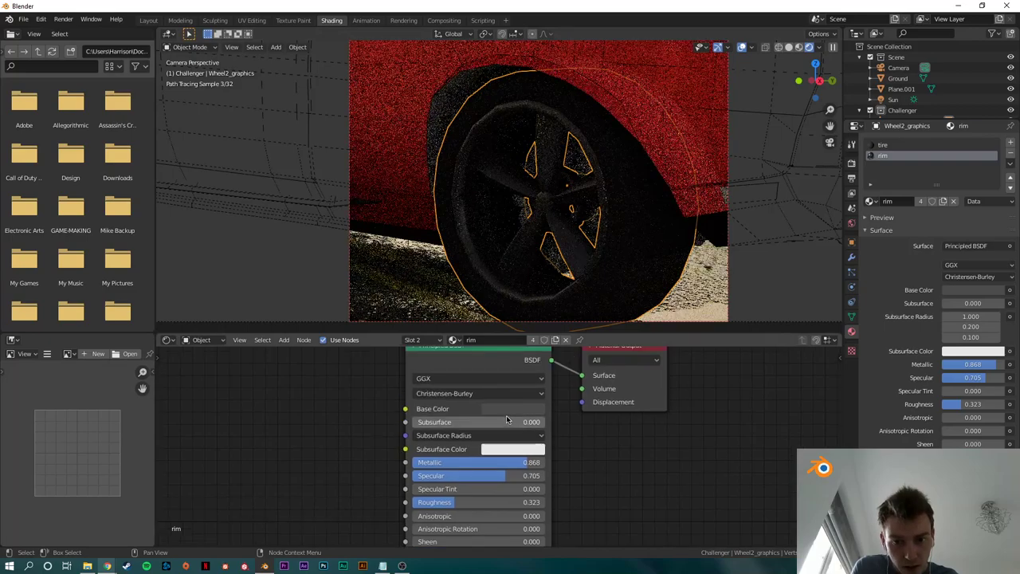
Step: Change the rim's Principled BSDF base color to a pale light blue
left_click(514, 405)
left_click_drag(593, 283, 596, 242)
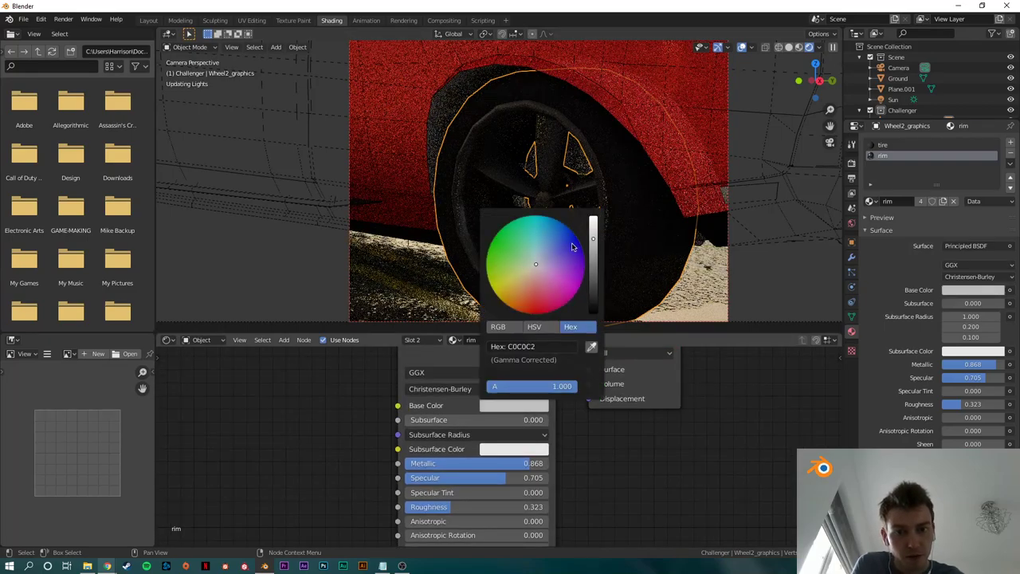
left_click(526, 405)
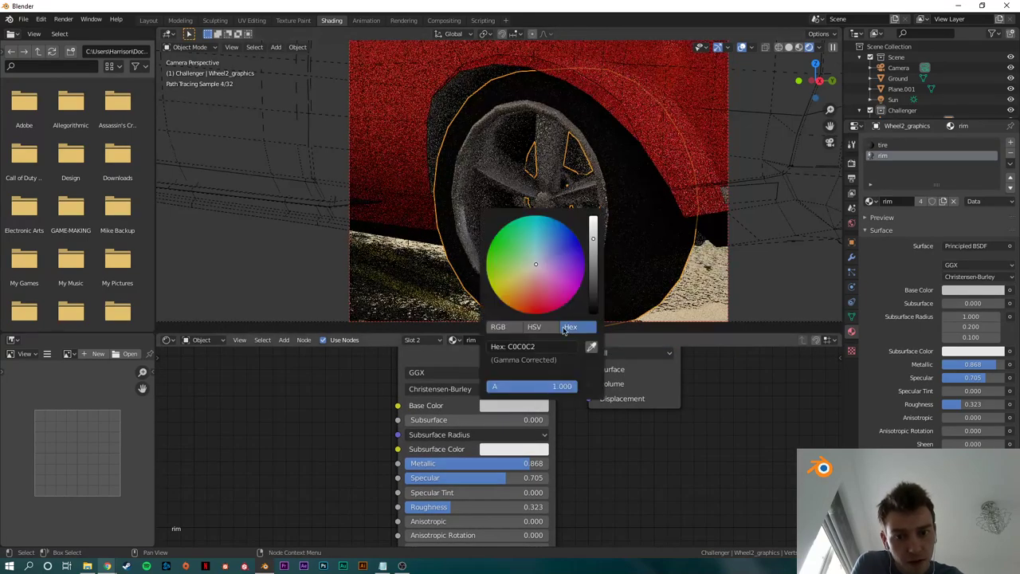
left_click_drag(593, 239, 593, 229)
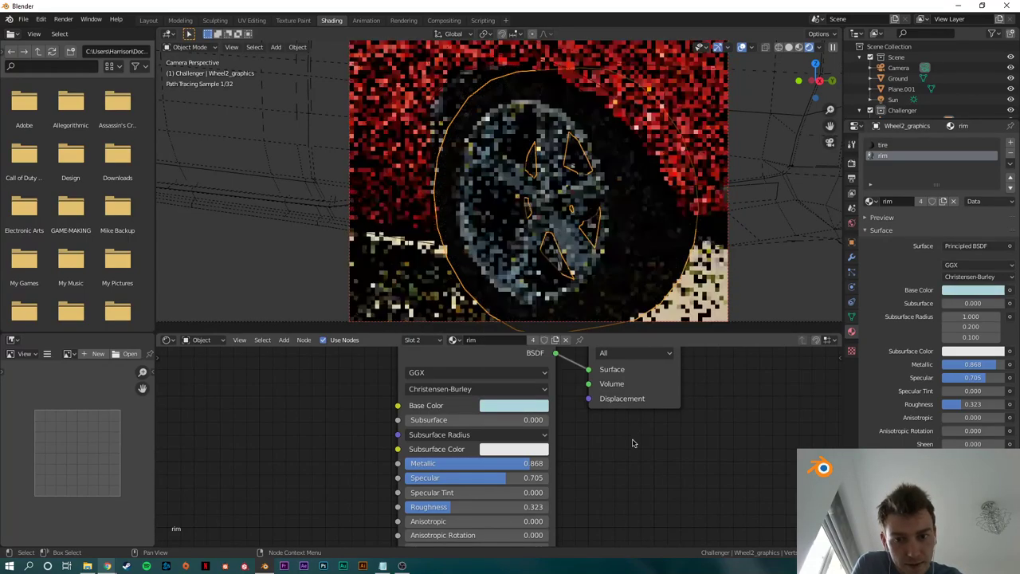
Step: Set the rim's Metallic to 1.000 and its Roughness to 0.250
left_click_drag(527, 464, 550, 463)
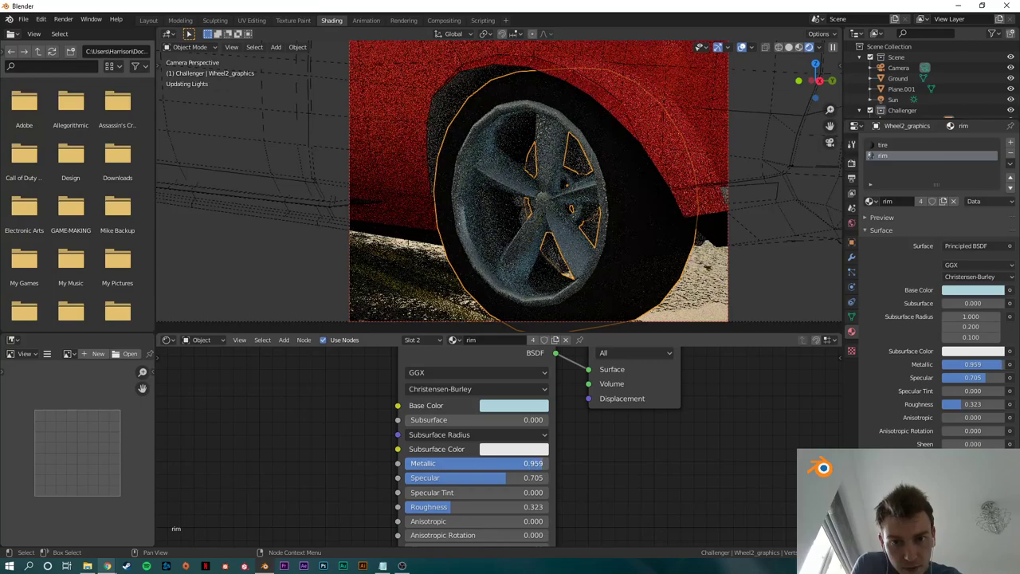
scroll(497, 495, "down", 1)
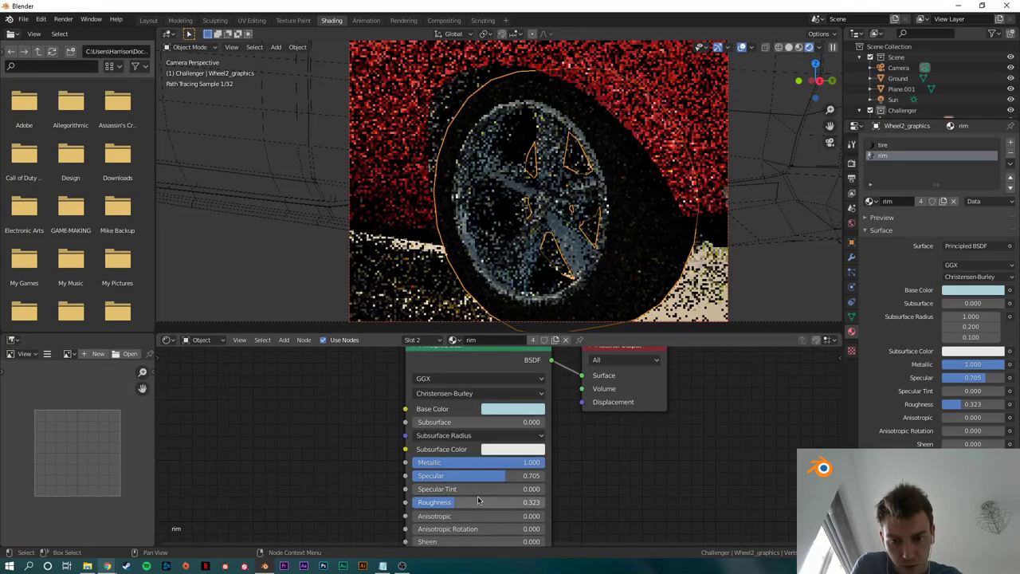
left_click_drag(500, 500, 491, 501)
scroll(492, 500, "down", 1)
middle_click_drag(516, 509, 518, 456)
scroll(542, 448, "down", 2)
Step: Move the rim's Principled BSDF away from the Material Output and insert an Add Shader node on their link
middle_click_drag(563, 414, 570, 472)
scroll(600, 452, "up", 5)
left_click_drag(466, 366, 283, 372)
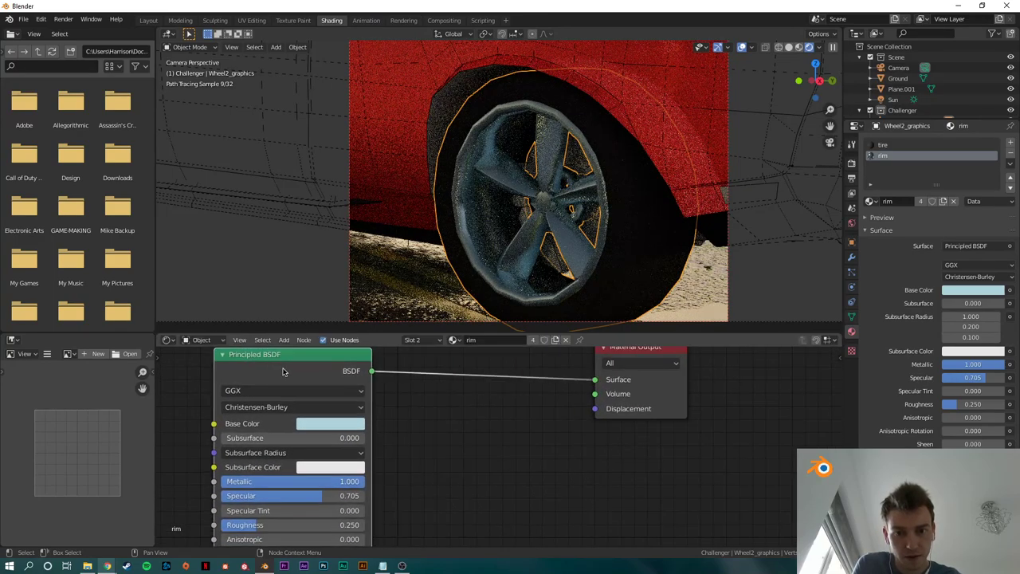
scroll(434, 447, "down", 1)
key("shift+a")
type("ad")
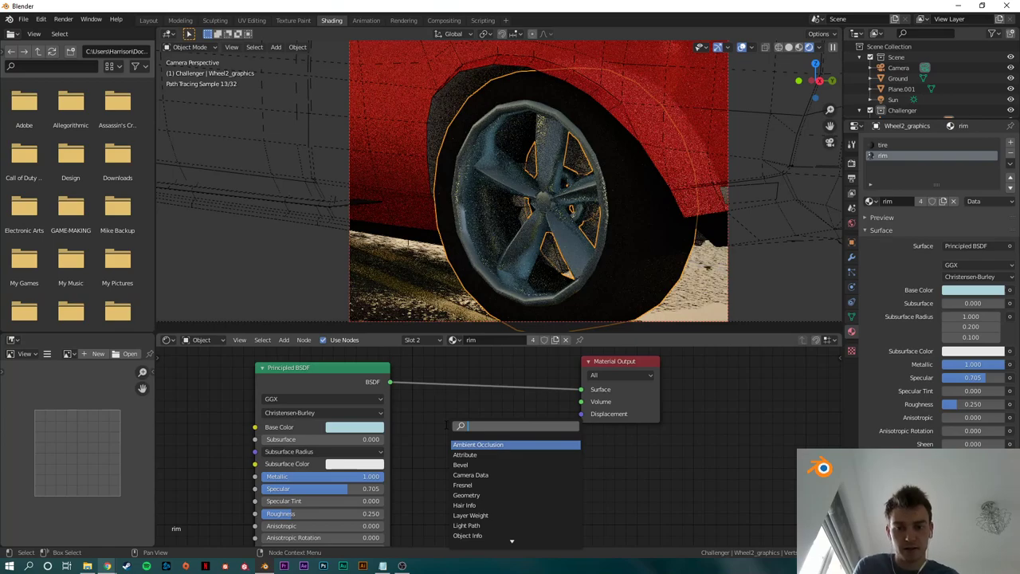
key("Return")
left_click(472, 376)
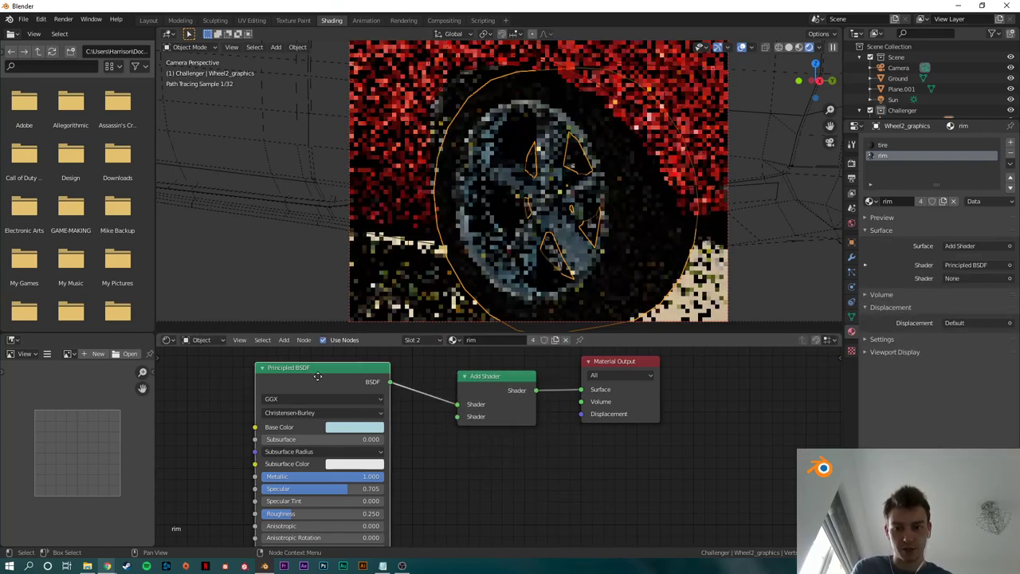
Step: Add a Refraction BSDF node to the rim material, between the Principled BSDF and Add Shader nodes
key("shift+a")
type("ref")
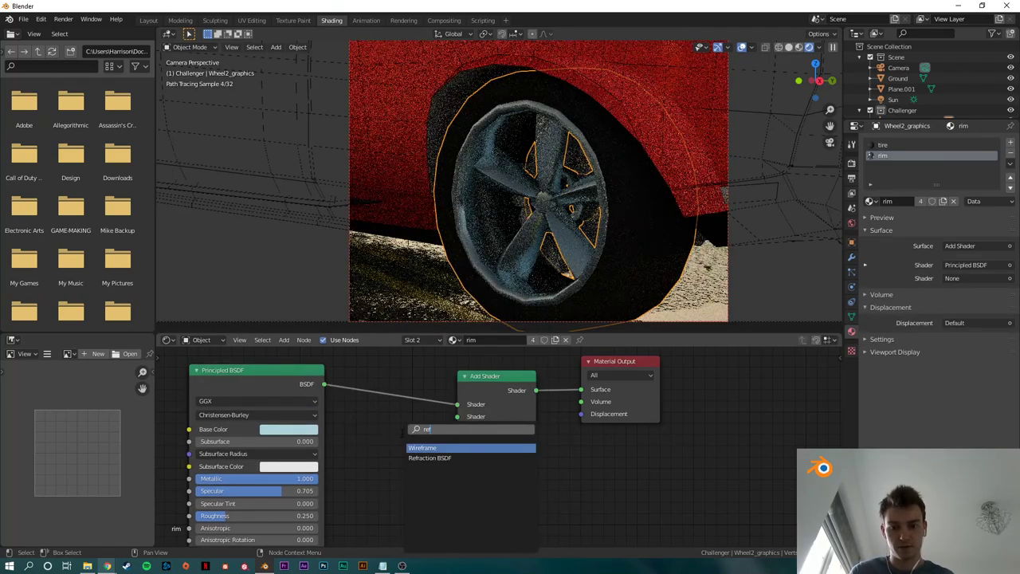
key("Return")
left_click(351, 438)
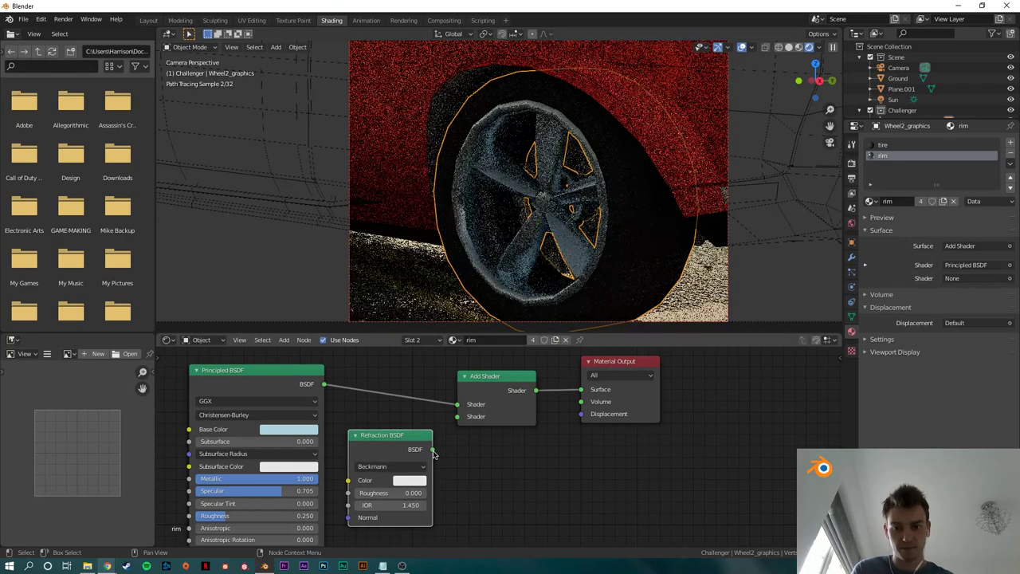
Step: Move the Principled and Refraction BSDF nodes aside and add a Glossy BSDF node to the rim material
left_click_drag(296, 371, 186, 336)
left_click_drag(396, 443, 341, 499)
key("shift+a")
type("gloss")
key("Return")
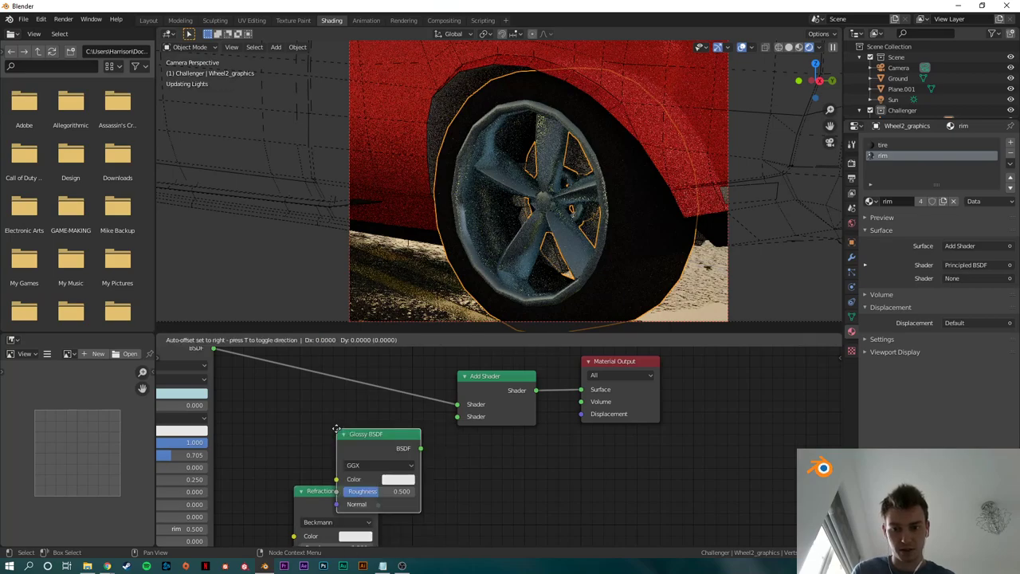
left_click(297, 395)
Step: Arrange the Glossy BSDF directly above the Refraction BSDF, beside the rim's Principled BSDF and clear of its output link
middle_click_drag(327, 458, 404, 375)
left_click_drag(416, 392, 420, 392)
scroll(443, 422, "down", 3)
middle_click_drag(447, 424, 451, 459)
scroll(451, 459, "up", 3)
left_click_drag(361, 396, 451, 475)
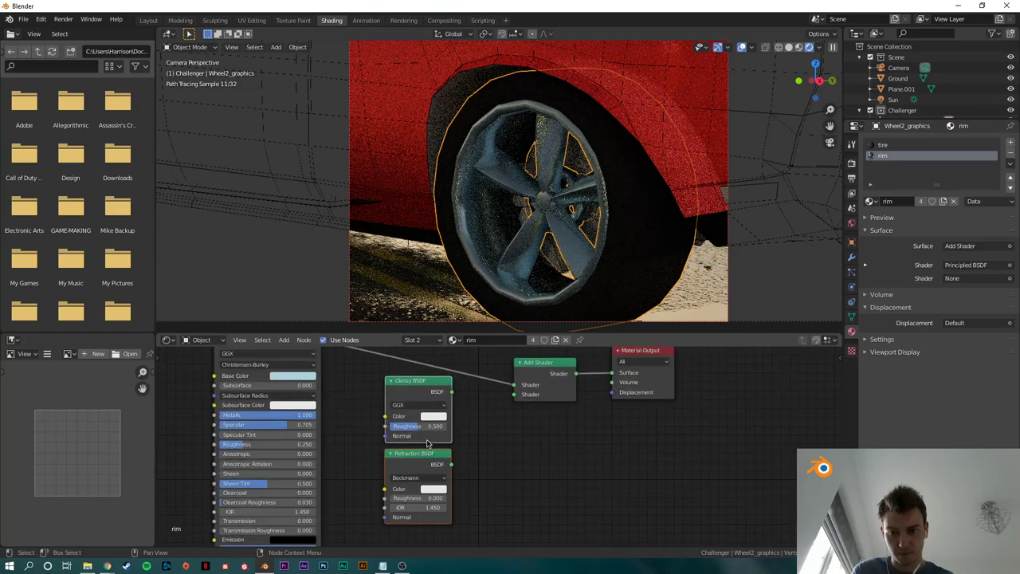
left_click_drag(426, 432, 411, 486)
Step: Combine the Glossy and Refraction BSDFs in a second Add Shader node and connect it to the first Add Shader's free input
left_click_drag(526, 394, 479, 446)
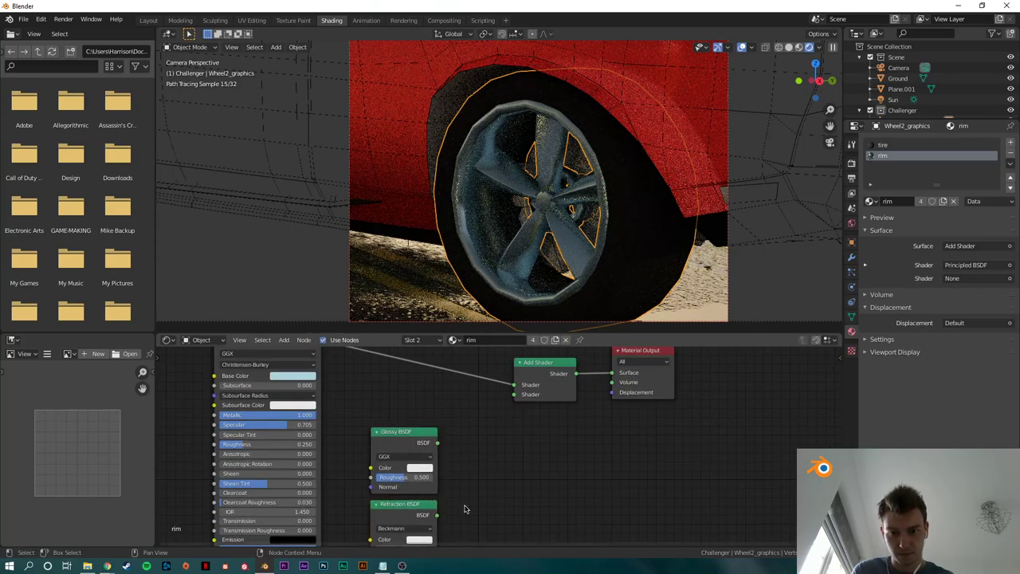
left_click_drag(492, 455, 482, 468)
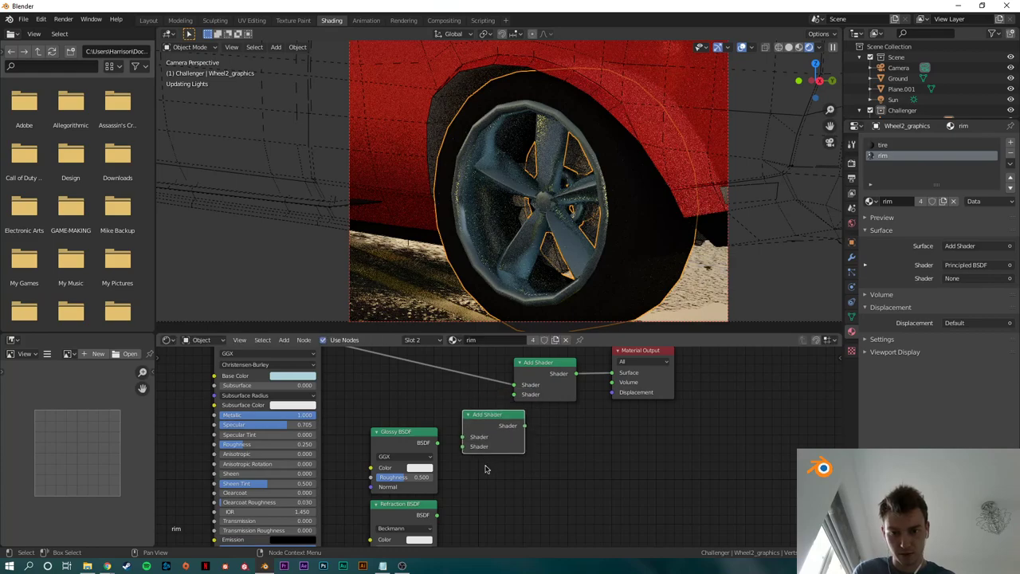
left_click_drag(436, 442, 459, 440)
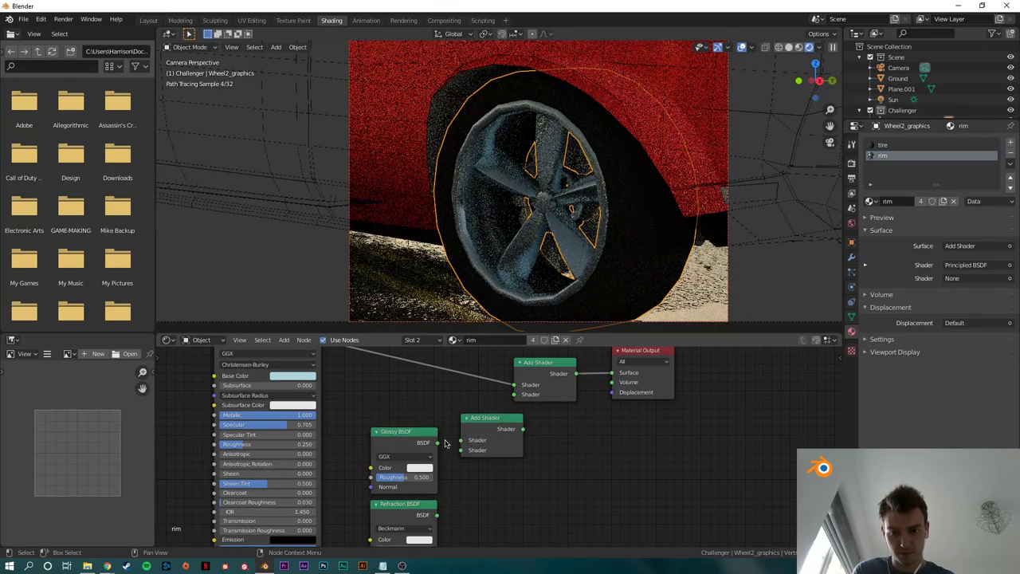
left_click_drag(437, 514, 460, 450)
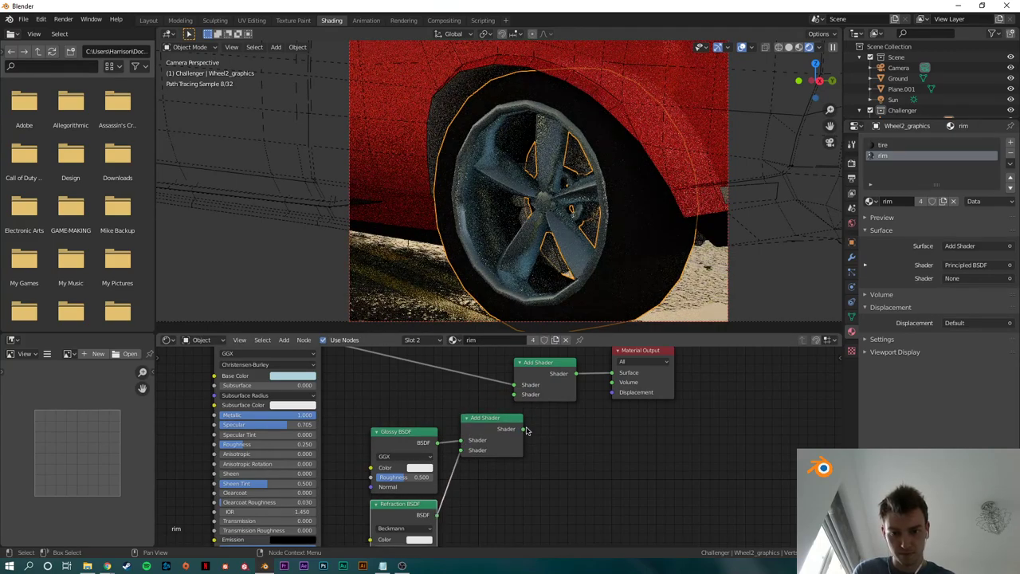
left_click_drag(523, 429, 514, 394)
left_click_drag(540, 352, 711, 386)
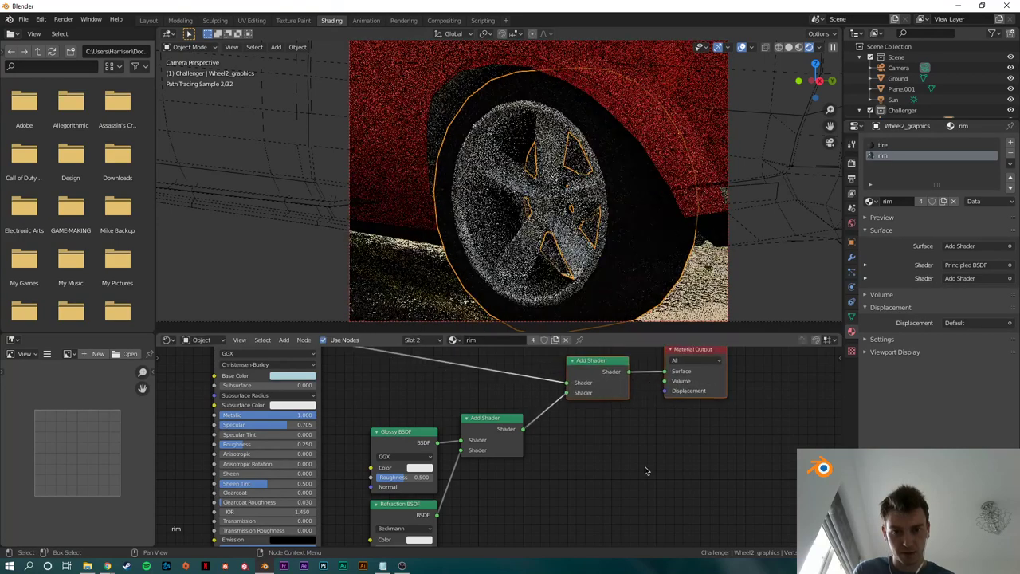
Step: Set the rim's Refraction BSDF roughness to 0.285 and its Glossy BSDF roughness to 0.331
scroll(551, 422, "up", 3)
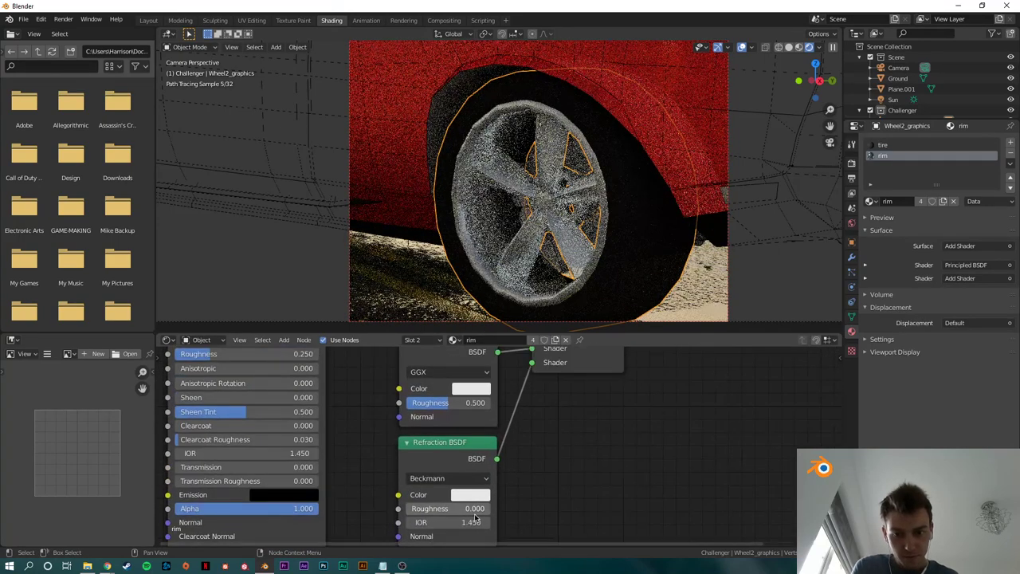
left_click_drag(473, 510, 502, 510)
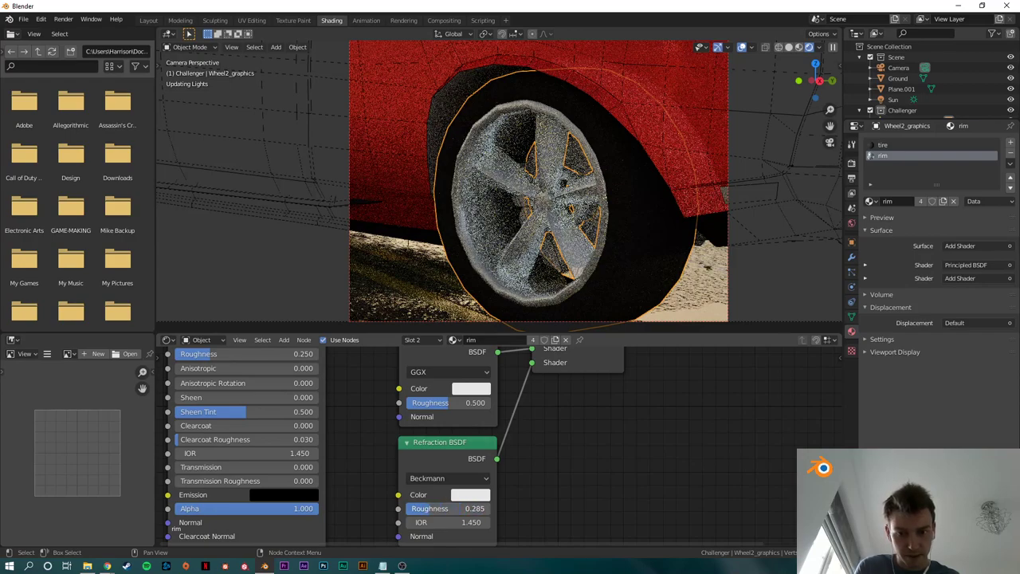
middle_click_drag(467, 430, 464, 471)
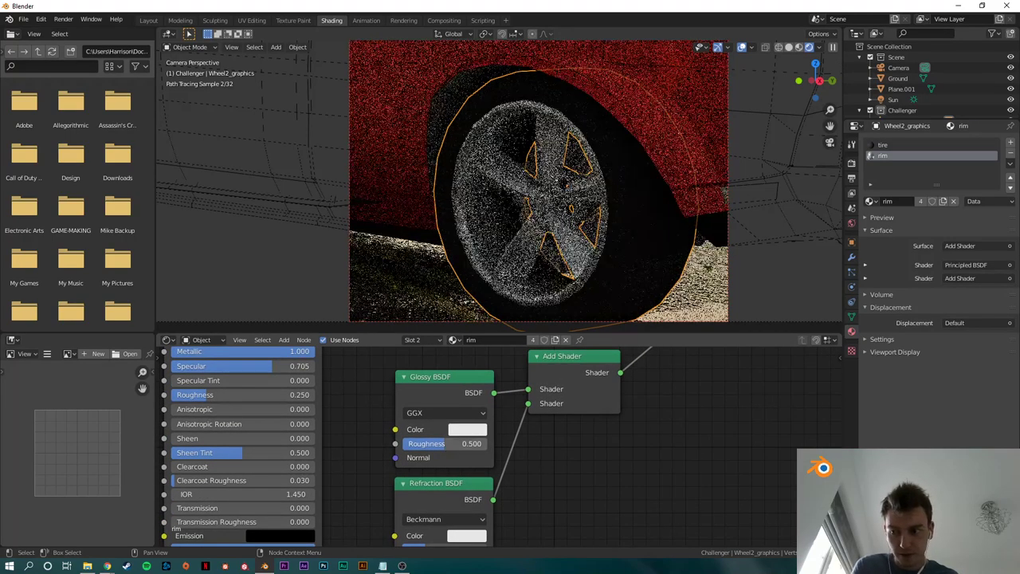
left_click_drag(445, 443, 431, 443)
Step: Darken the Glossy BSDF color to a medium gray and the Refraction BSDF color to hex 282828
left_click(470, 426)
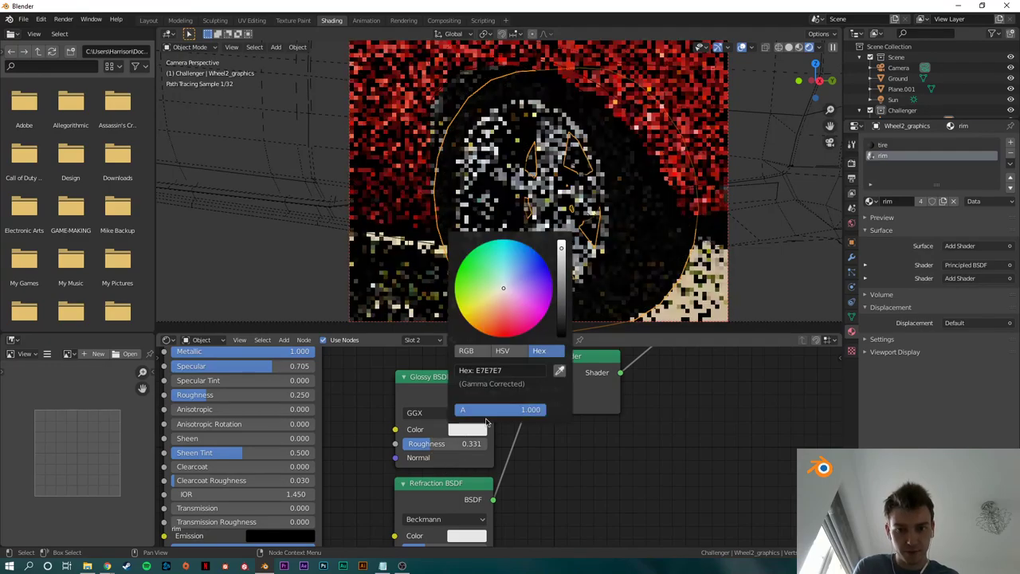
left_click_drag(563, 272, 561, 298)
middle_click_drag(489, 528, 497, 453)
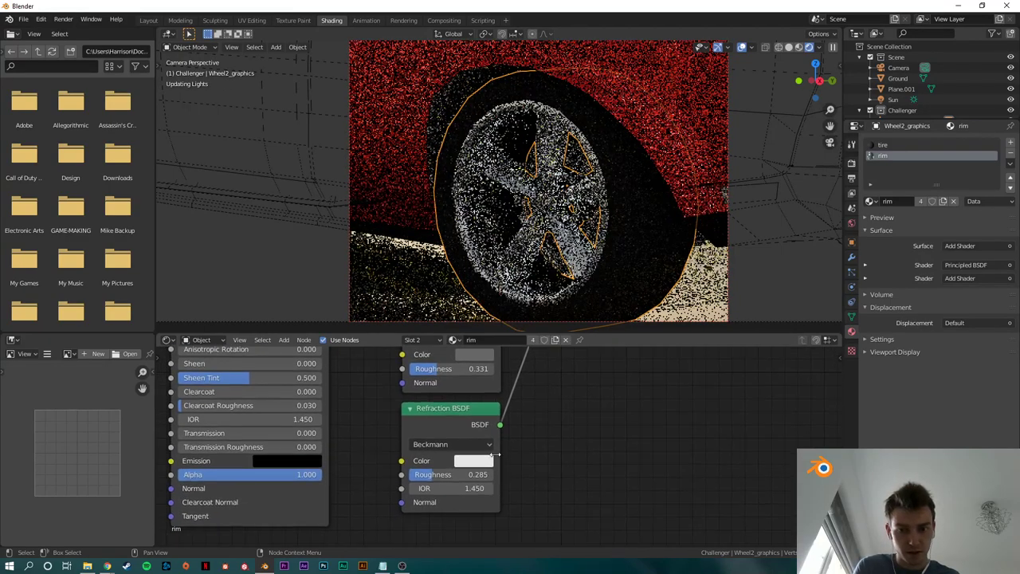
left_click(478, 459)
left_click_drag(565, 334, 568, 353)
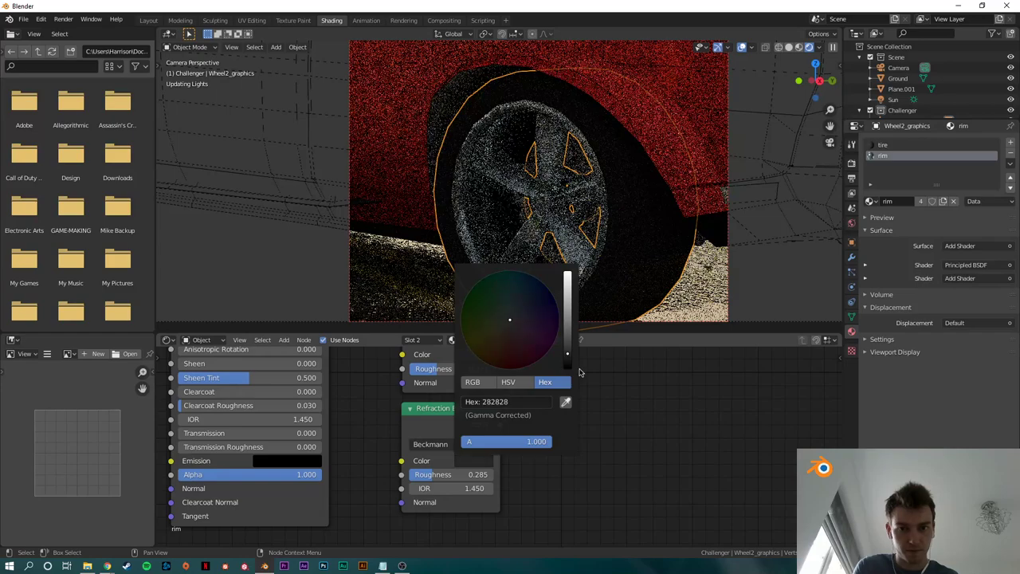
Step: Clear the viewport's render region and frame the car's side with both wheels in the rendered view
middle_click_drag(687, 288, 667, 287, "shift")
scroll(668, 286, "up", 1)
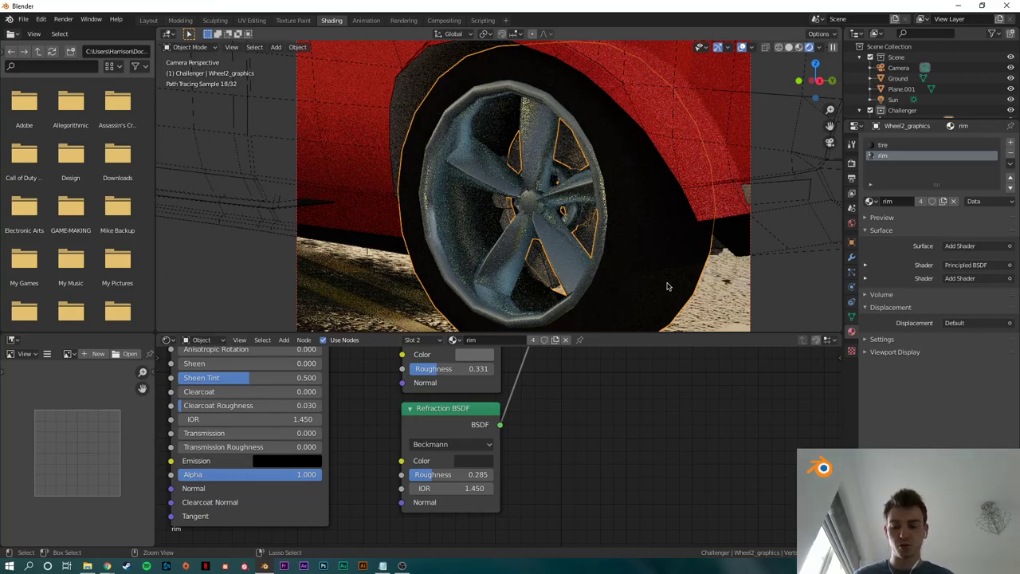
key("ctrl+alt+b")
scroll(499, 186, "down", 7)
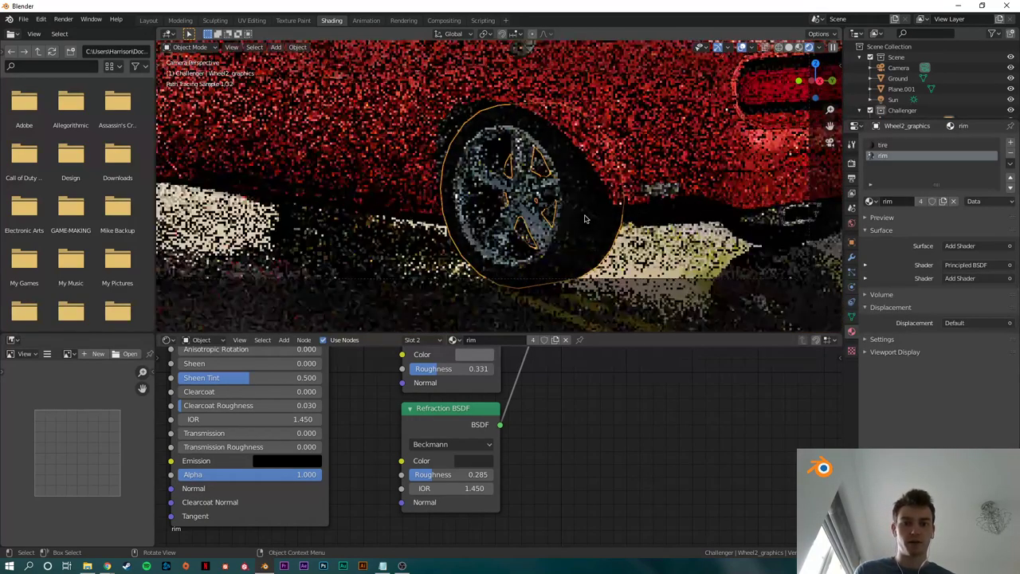
middle_click_drag(197, 148, 369, 194, "shift")
scroll(368, 194, "up", 1)
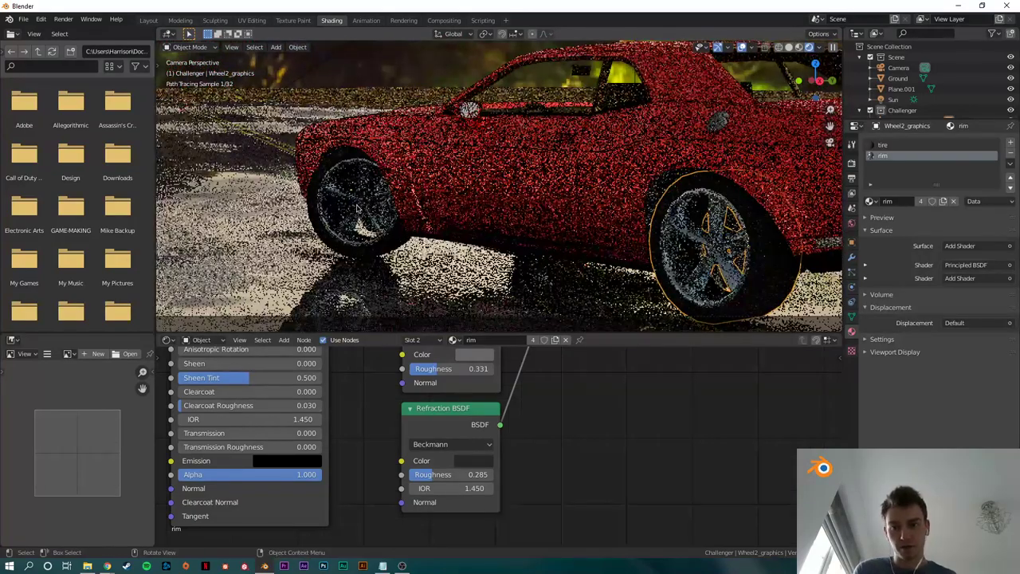
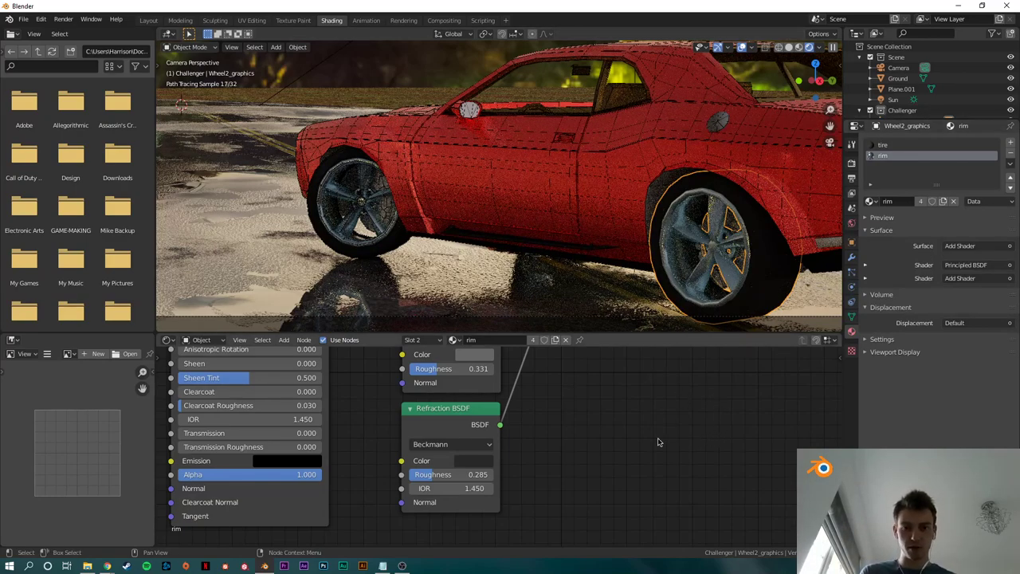
Step: Add a MixRGB node to the rim material beside the second Add Shader node
scroll(633, 470, "down", 3)
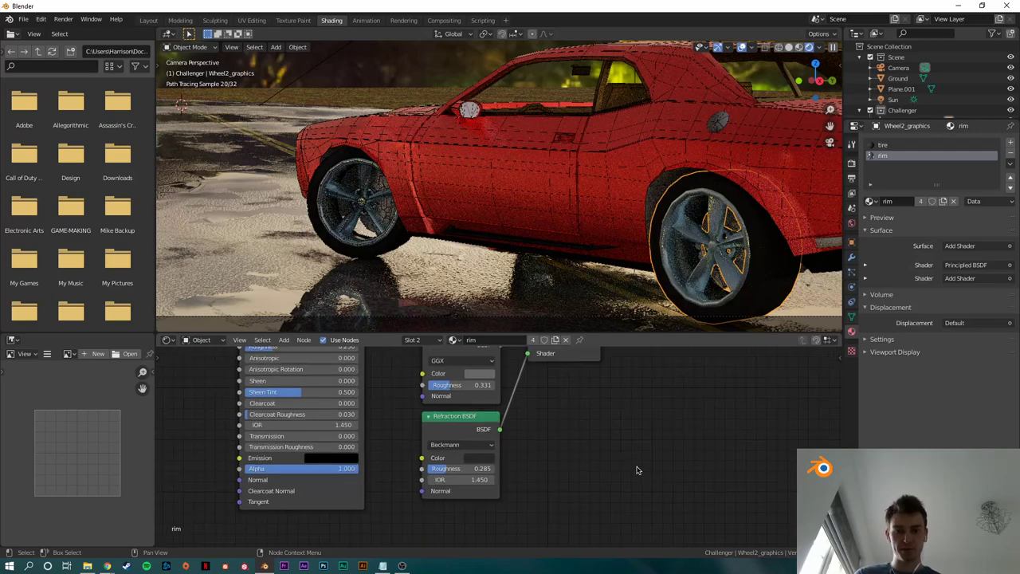
scroll(633, 489, "up", 2)
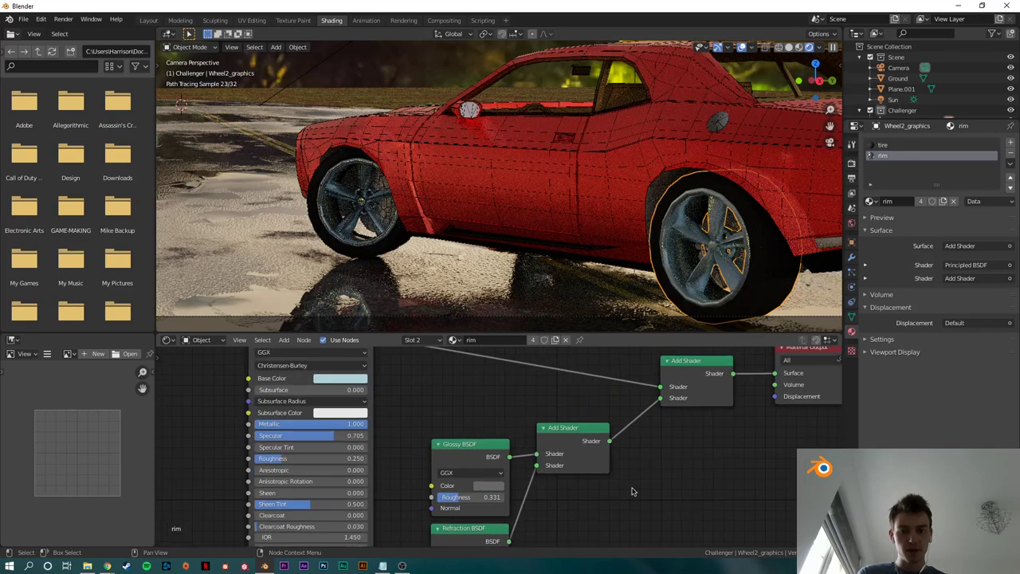
middle_click_drag(606, 476, 599, 439)
scroll(632, 469, "down", 2)
middle_click_drag(621, 474, 612, 461)
scroll(613, 461, "up", 1)
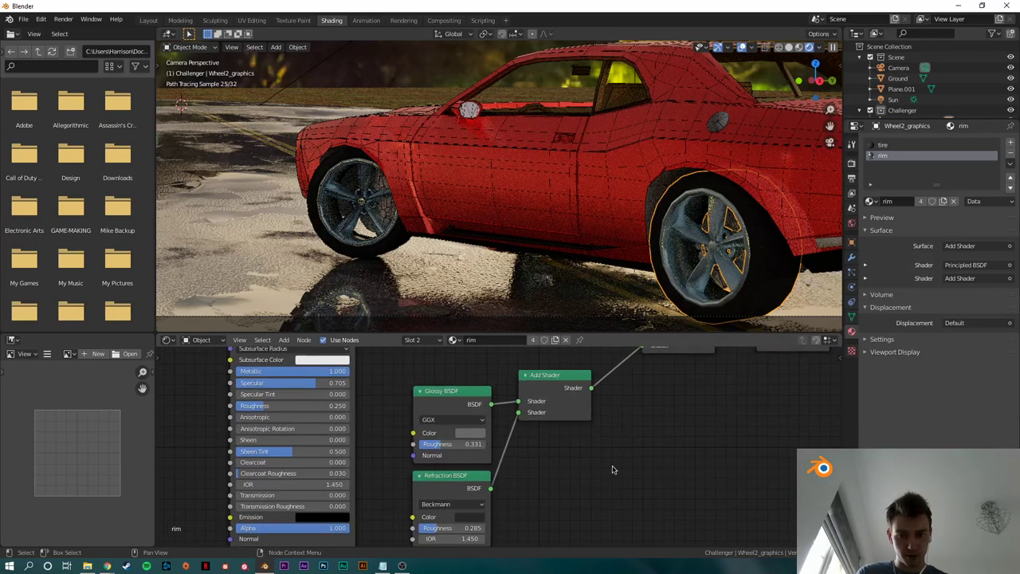
key("shift+a")
left_click(609, 435)
type("mix")
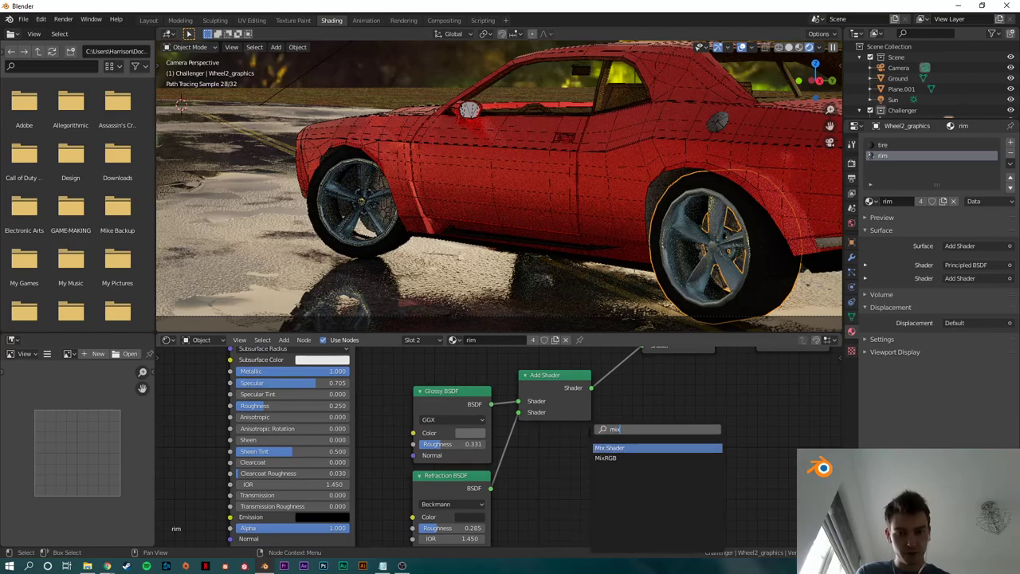
key("Return")
left_click(604, 428)
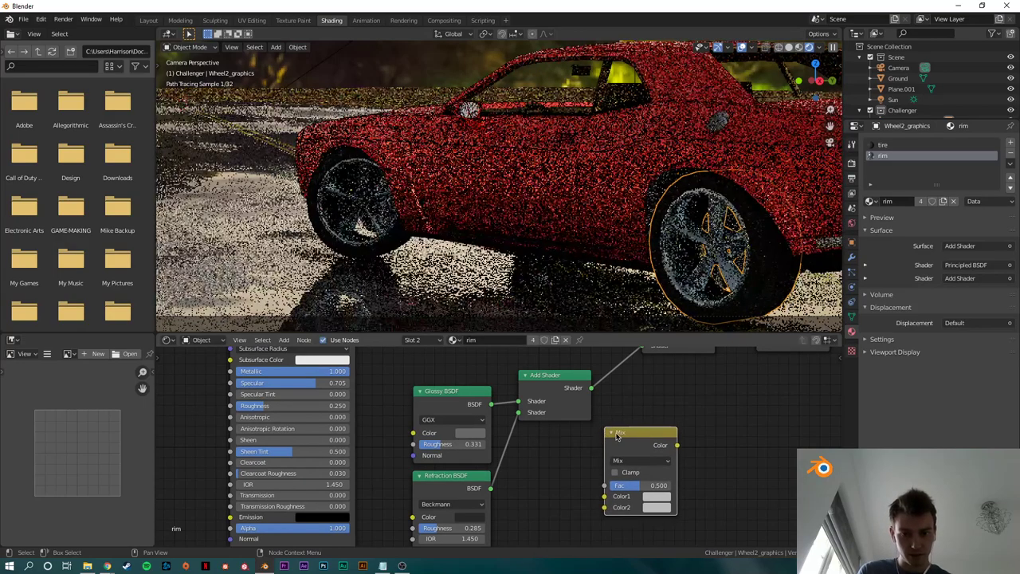
Step: Delete the second Add Shader node and try to link the Glossy BSDF to the Mix node's Color1 input
left_click(563, 413)
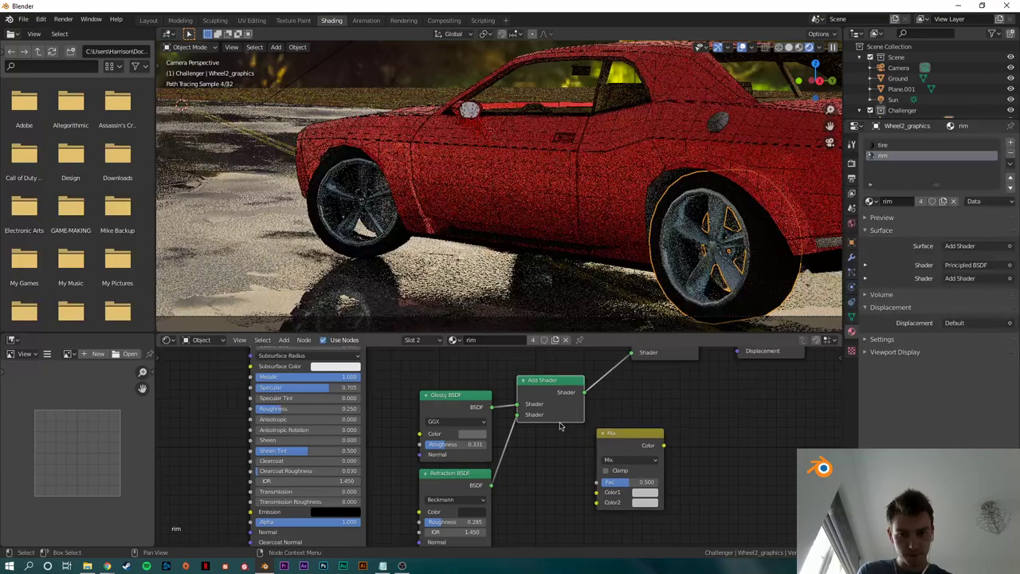
key("x")
scroll(551, 426, "down", 1)
middle_click_drag(551, 426, 539, 449)
left_click_drag(481, 432, 540, 484)
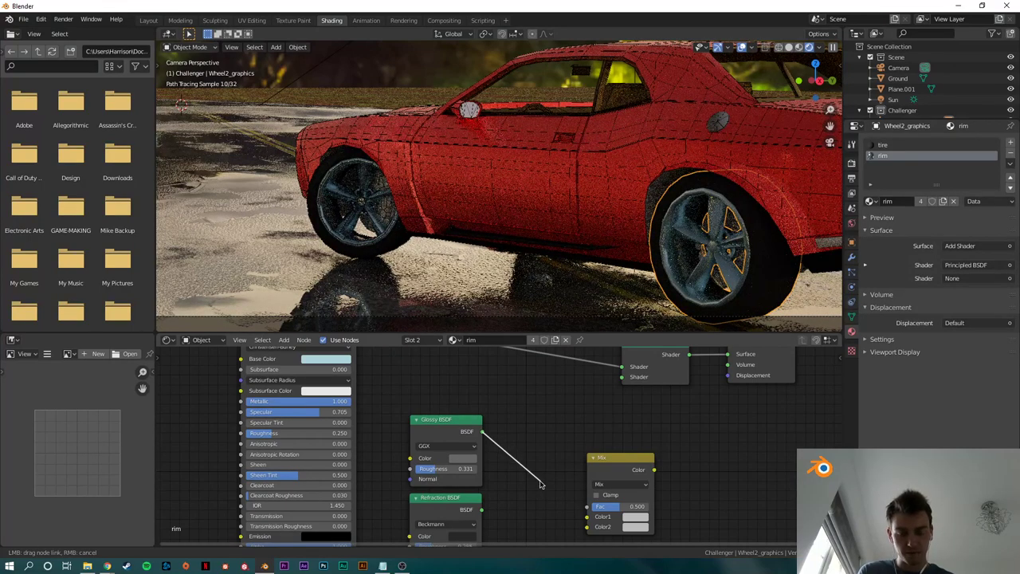
left_click_drag(541, 483, 542, 477)
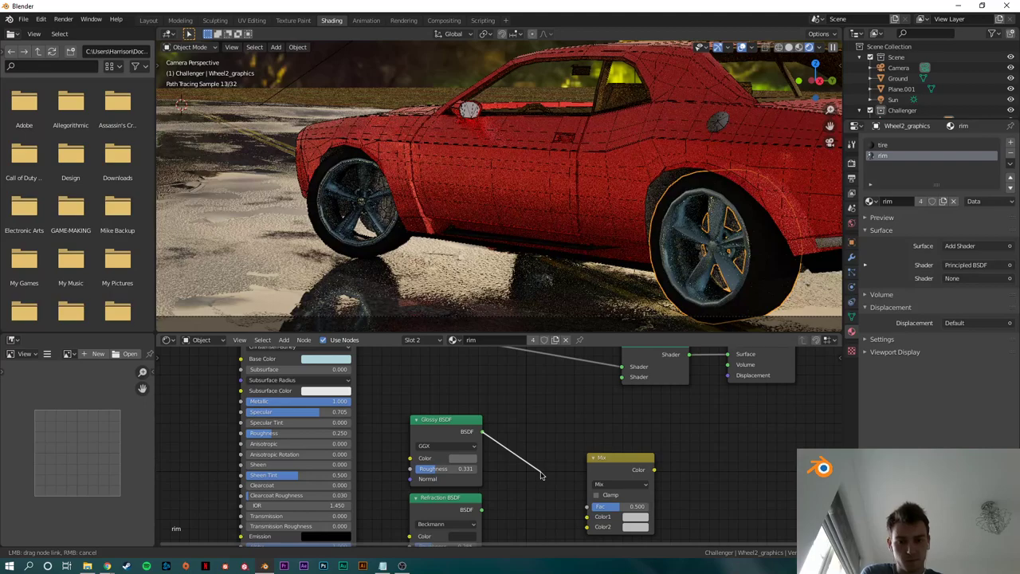
left_click_drag(541, 476, 588, 516)
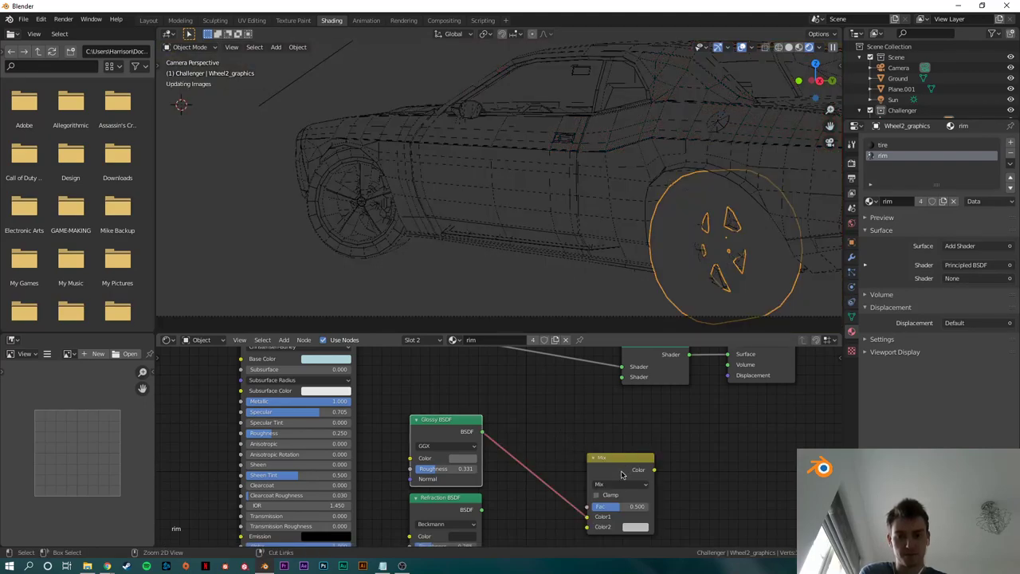
Step: Undo the Glossy BSDF link, the Add Shader deletion and the added Mix node in the rim material
key("ctrl+z")
key("ctrl+z")
key("ctrl+shift+z")
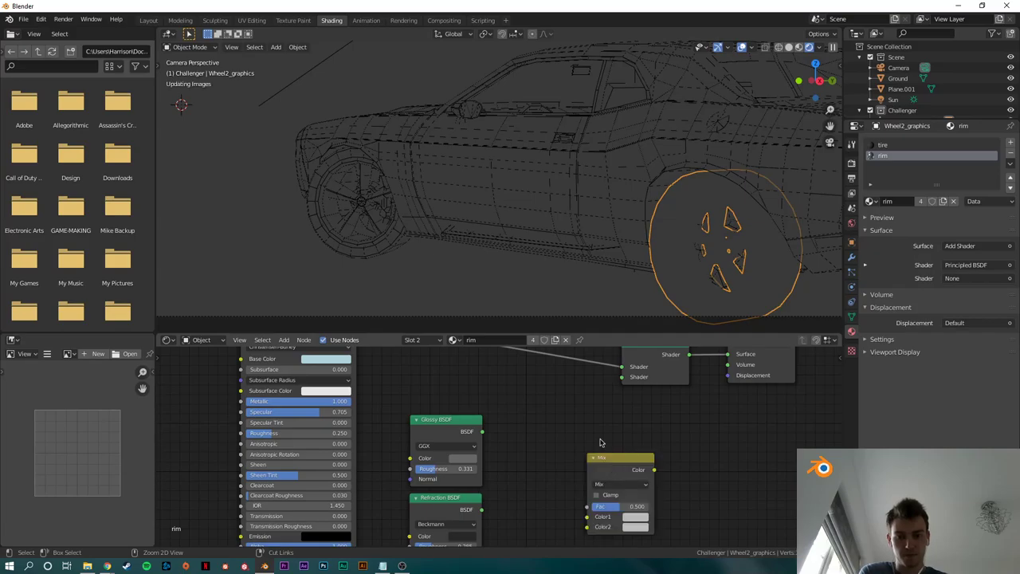
key("ctrl+z")
key("Home")
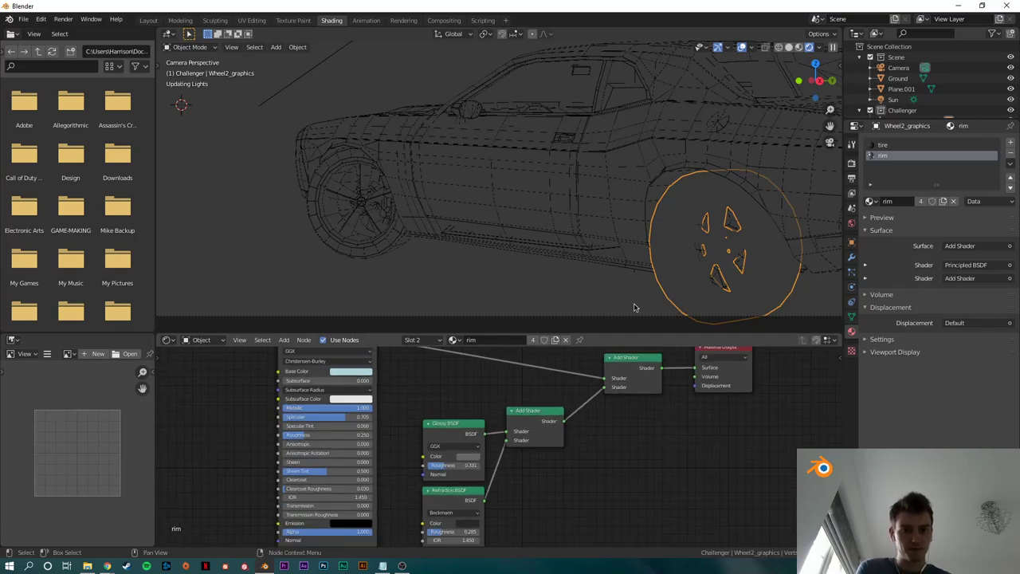
Step: Select the rear wheel's brake disk and enable nodes for its brake_disk material
key("z")
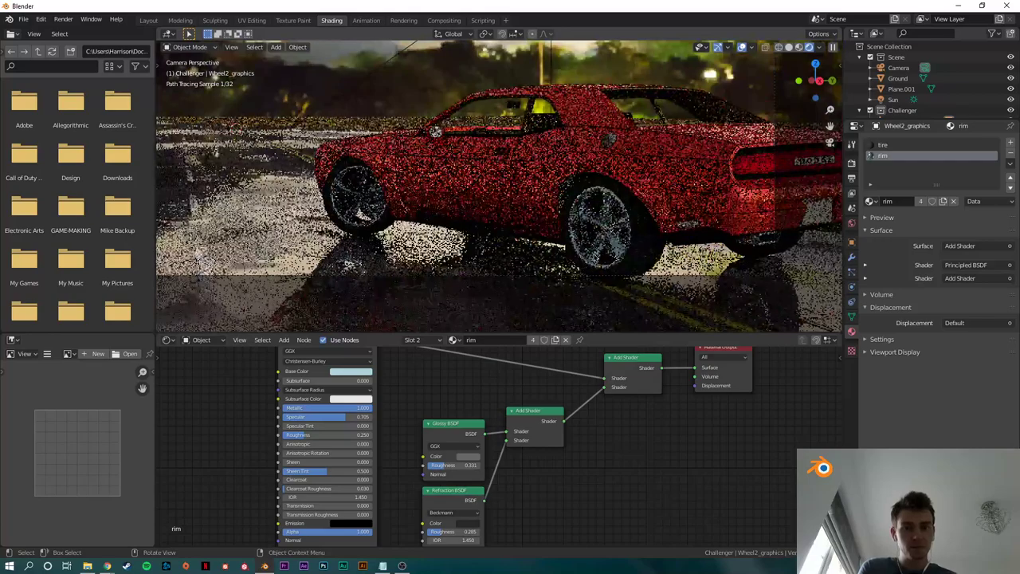
scroll(596, 256, "up", 2)
middle_click_drag(596, 256, 395, 224, "shift")
scroll(499, 185, "up", 2)
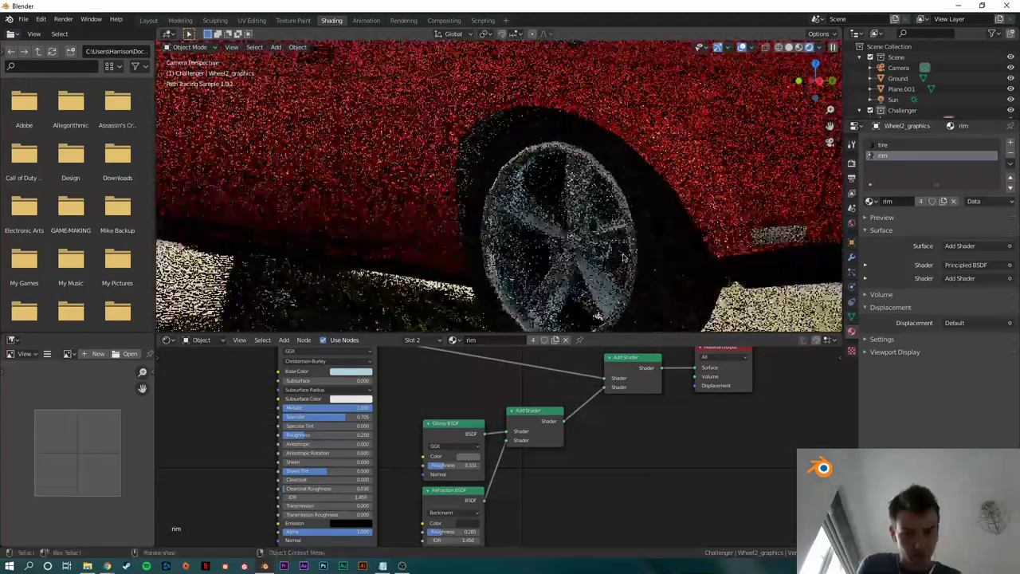
left_click(625, 262)
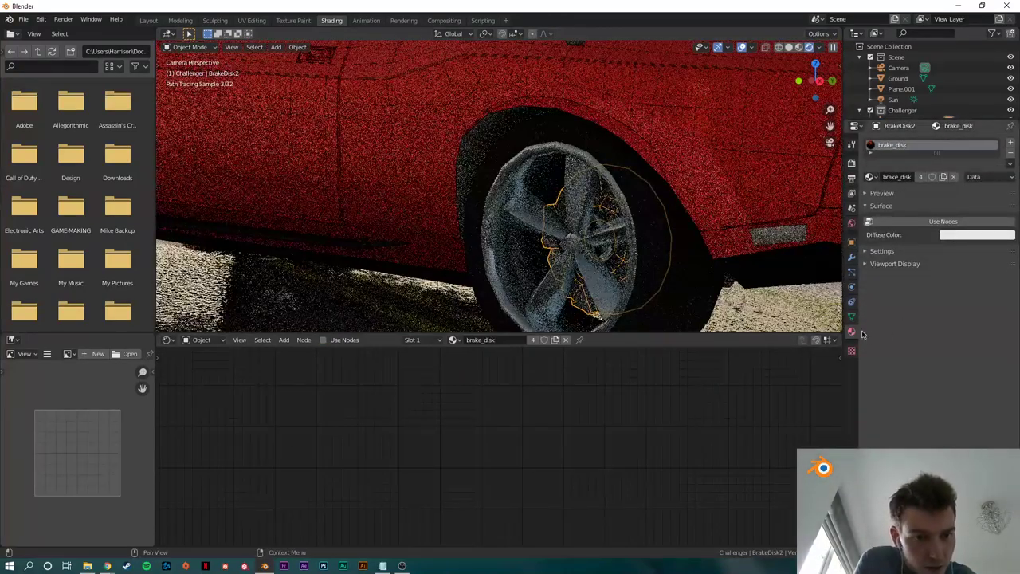
left_click(945, 221)
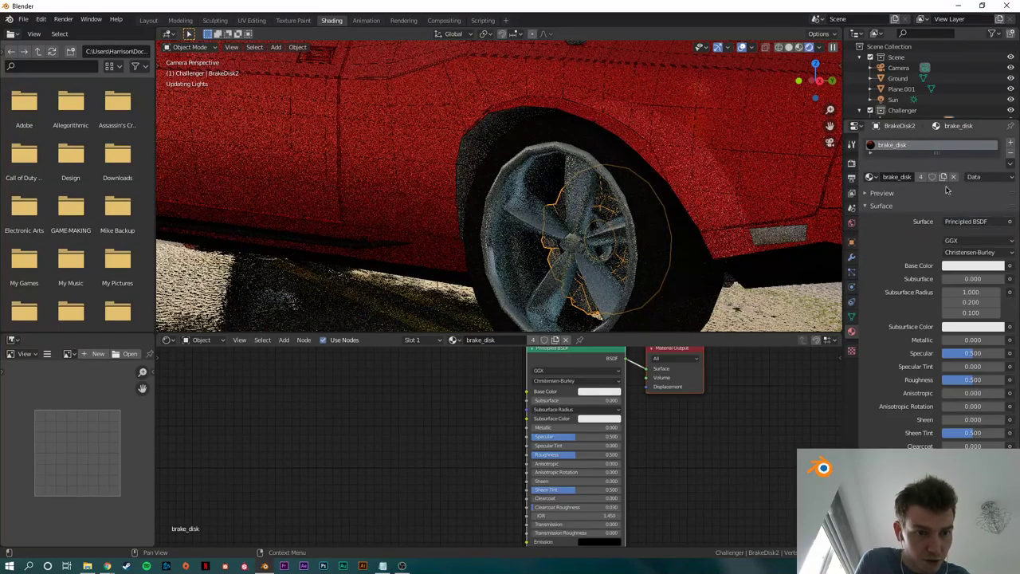
Step: Set the Principled BSDF's Base Color in the brake_disk material to an orange tone
scroll(690, 399, "up", 3)
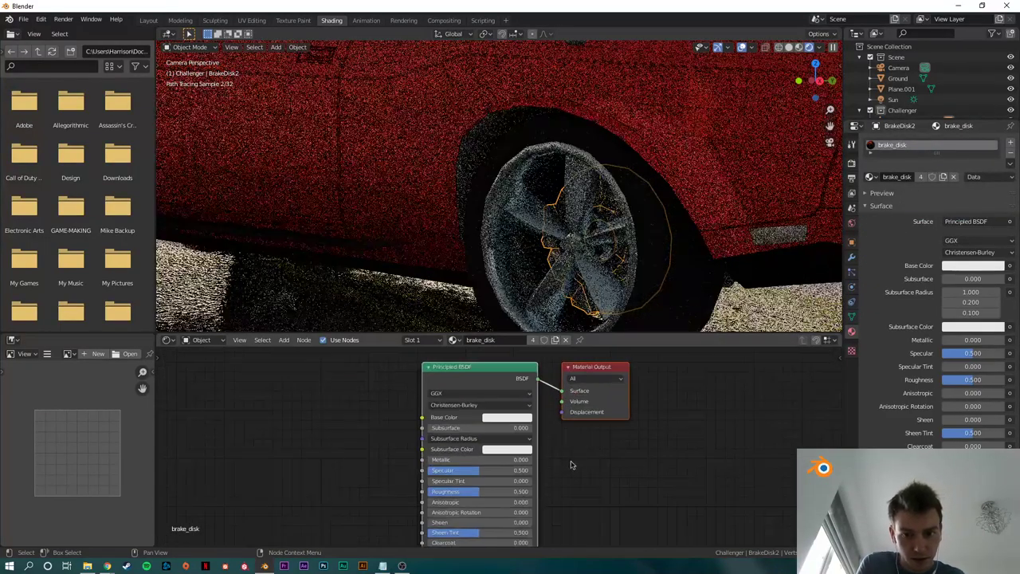
scroll(547, 430, "up", 2)
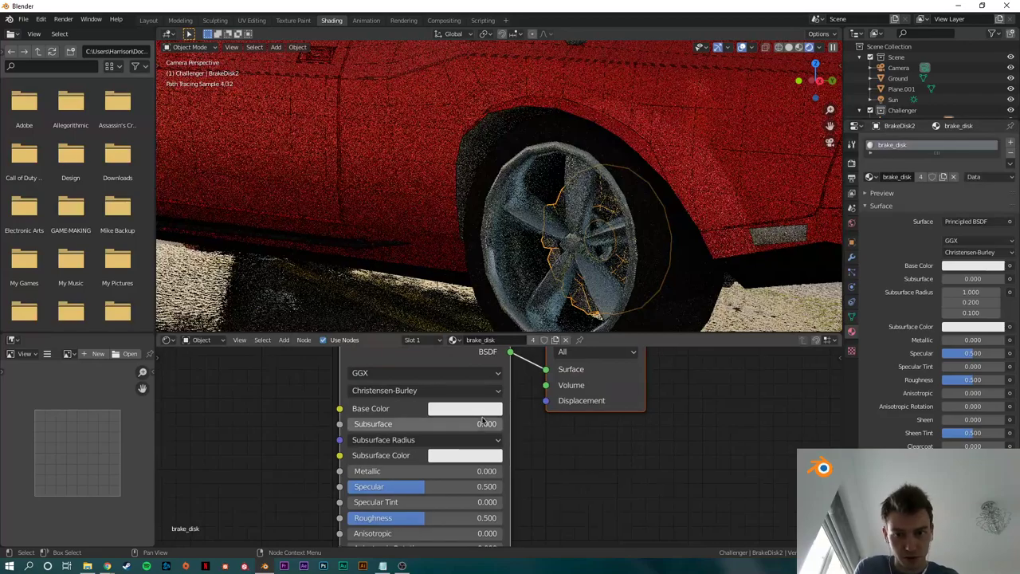
left_click(478, 409)
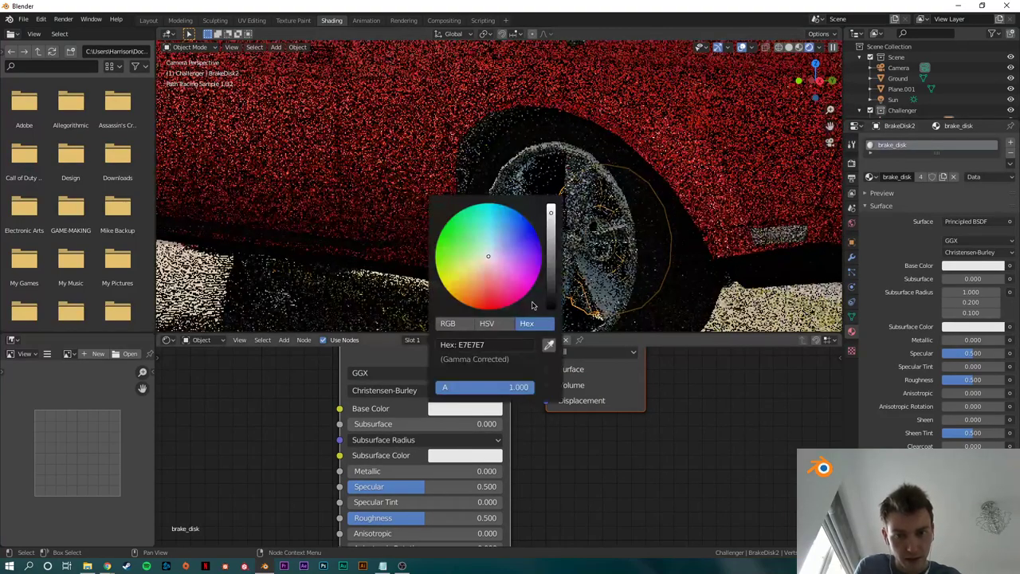
left_click(549, 344)
left_click(467, 262)
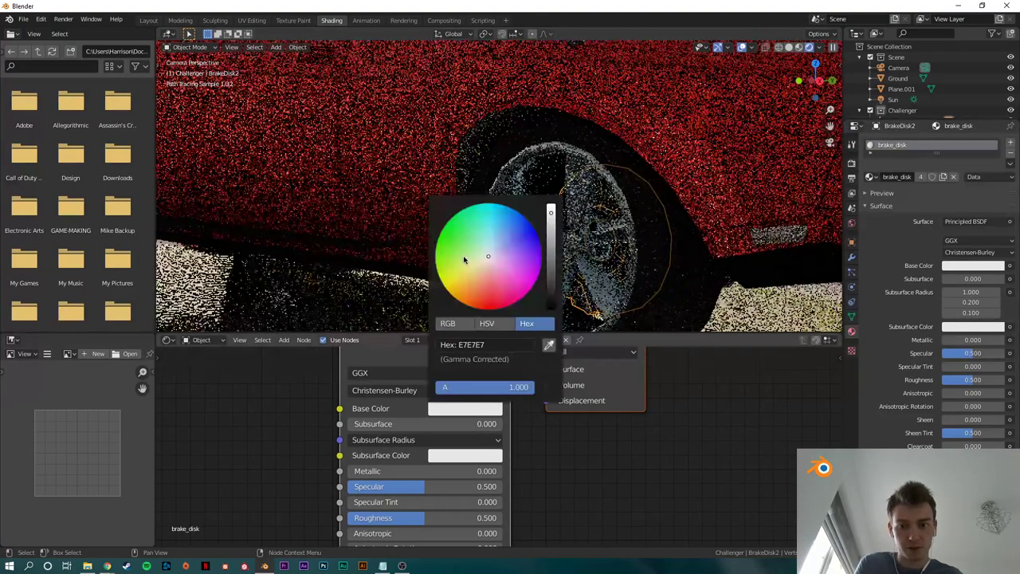
mouse_move(488, 284)
left_mouse_down()
mouse_move(471, 285)
mouse_move(476, 268)
mouse_move(470, 288)
left_mouse_up()
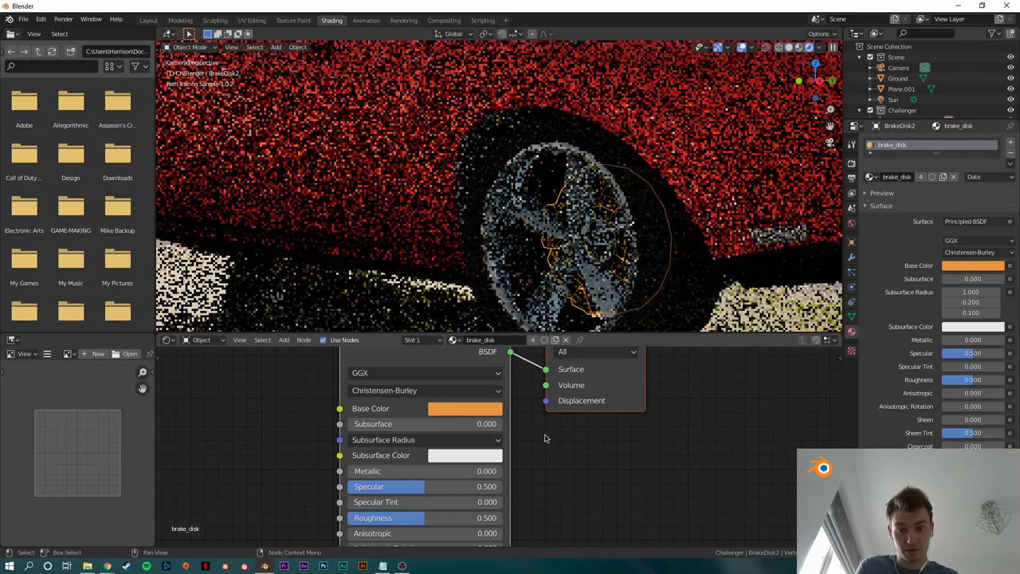
Step: Set the brake_disk material's Metallic to 0.227 and Roughness to 0.714
middle_click_drag(521, 485, 520, 465)
left_click_drag(426, 455, 447, 458)
left_click_drag(428, 502, 443, 502)
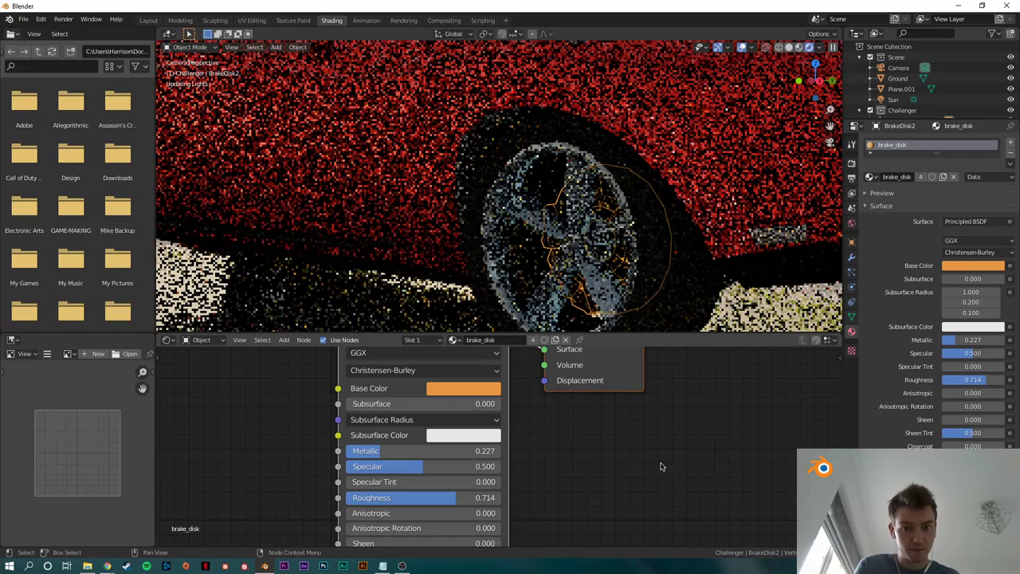
Step: Limit the Cycles preview to a render region around the rear wheel and deselect the brake disk to inspect its material
scroll(511, 202, "down", 1)
middle_click_drag(512, 202, 447, 161, "shift")
key("ctrl+b")
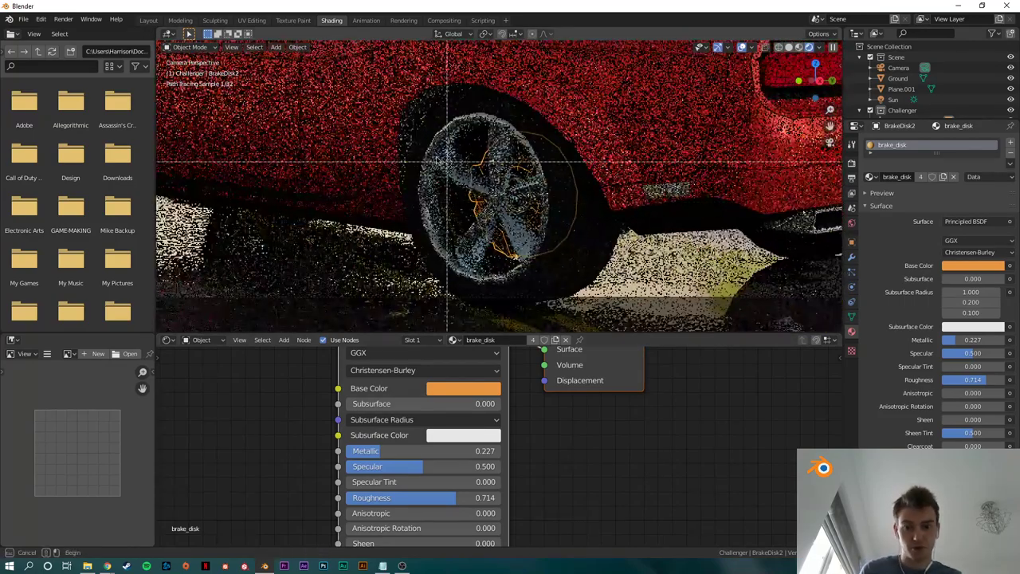
left_click_drag(377, 80, 675, 296)
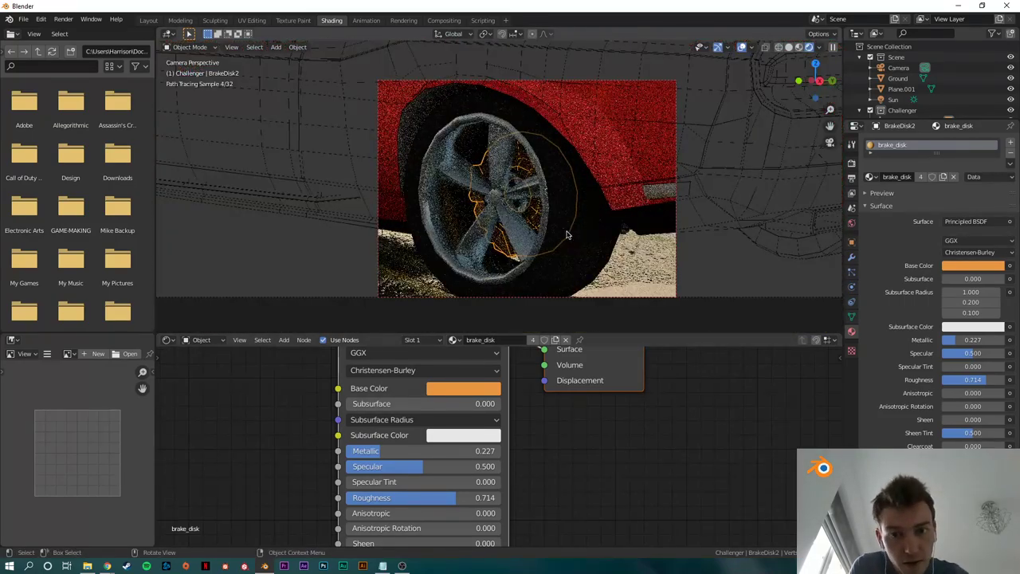
left_click(738, 320)
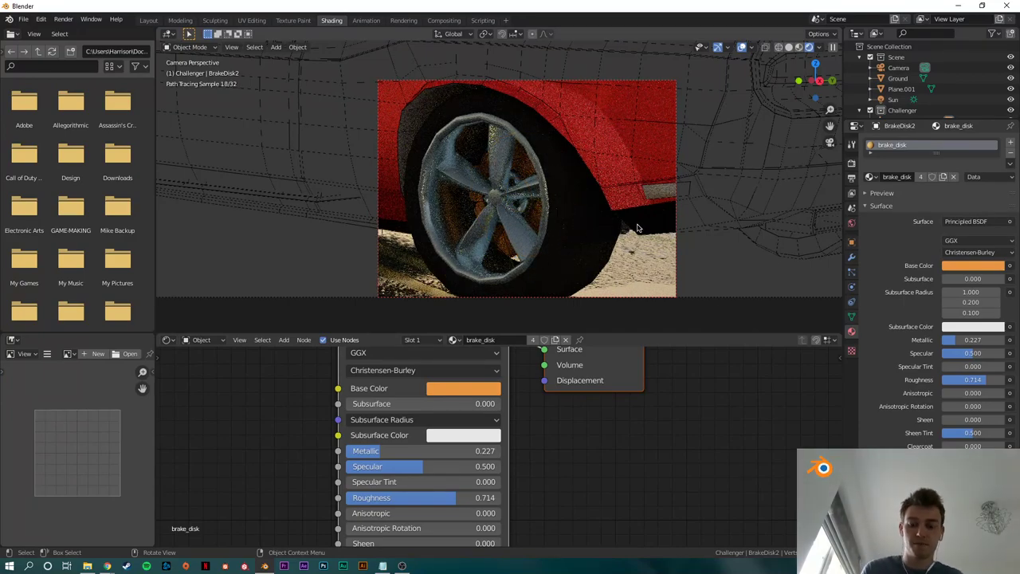
Step: Clear the render region and examine the whole car in the rendered camera view
key("ctrl+alt+b")
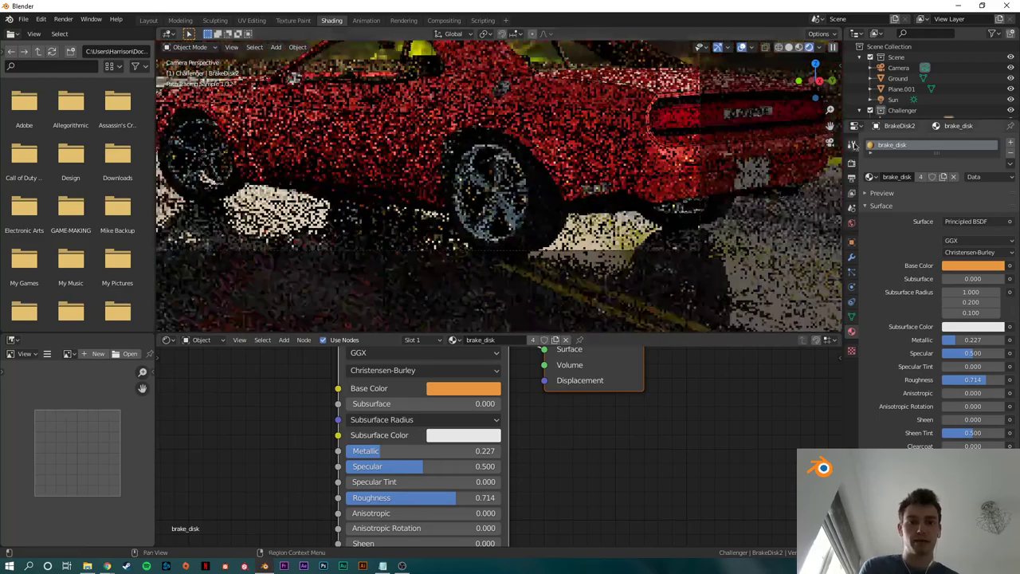
key("KP_0")
key("KP_0")
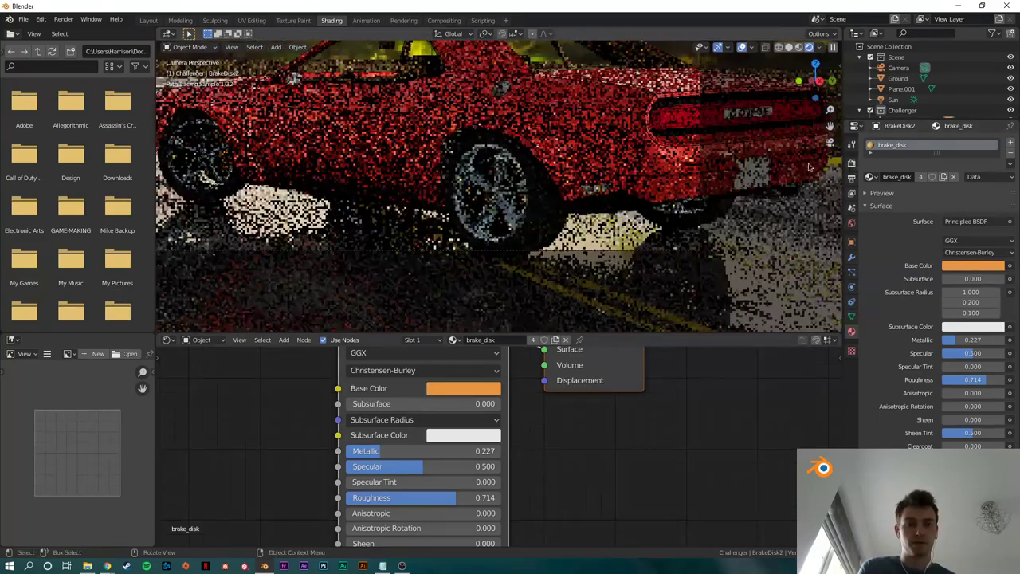
scroll(809, 166, "down", 2)
mouse_move(614, 159)
middle_mouse_down("shift")
mouse_move(686, 234)
mouse_move(701, 233)
middle_mouse_up("shift")
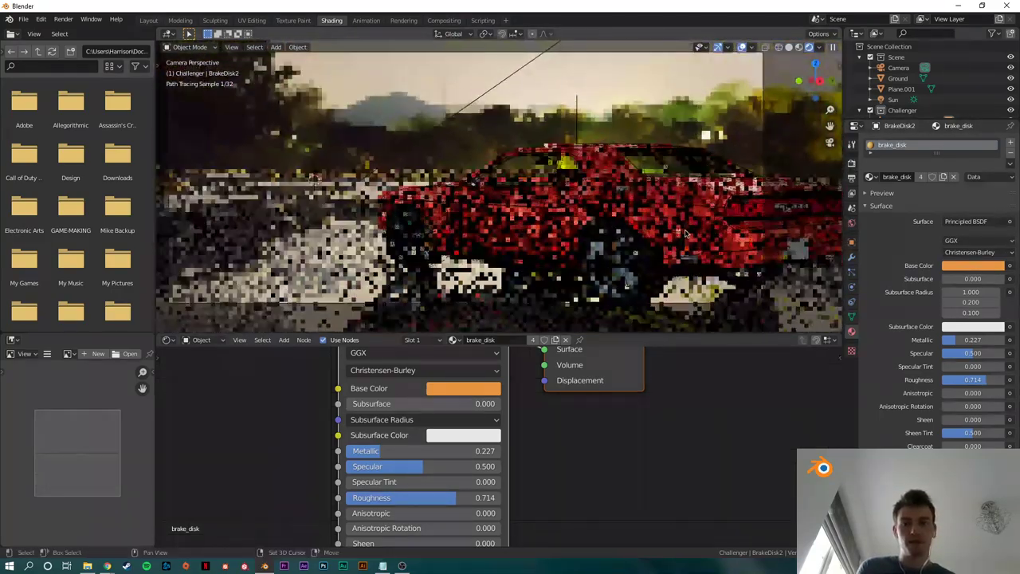
scroll(685, 234, "down", 1)
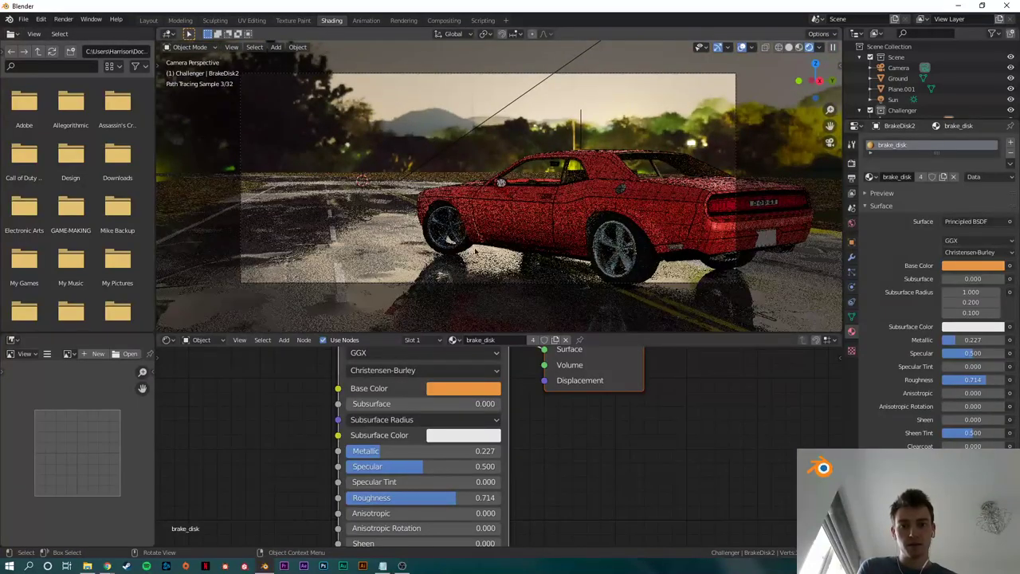
scroll(662, 229, "up", 2)
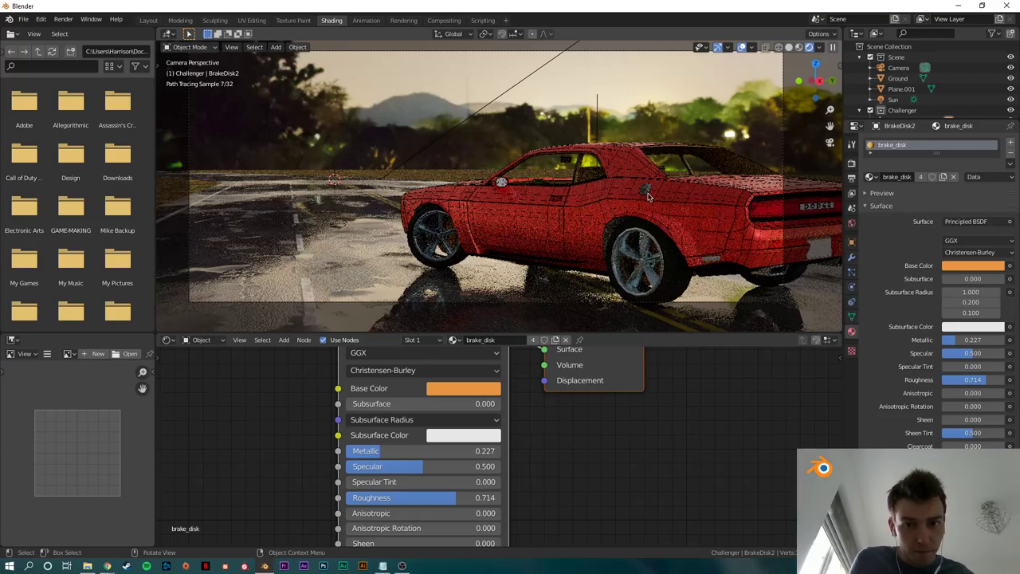
Step: Select the car body, enter Edit Mode and select a face of the side mirror's glass
left_click(502, 183)
scroll(611, 198, "up", 4)
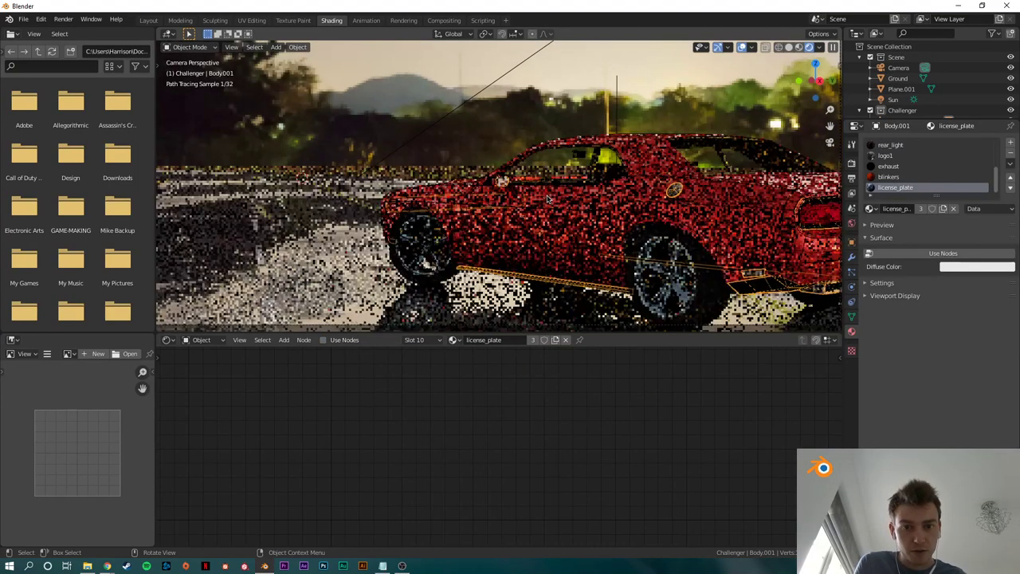
key("Tab")
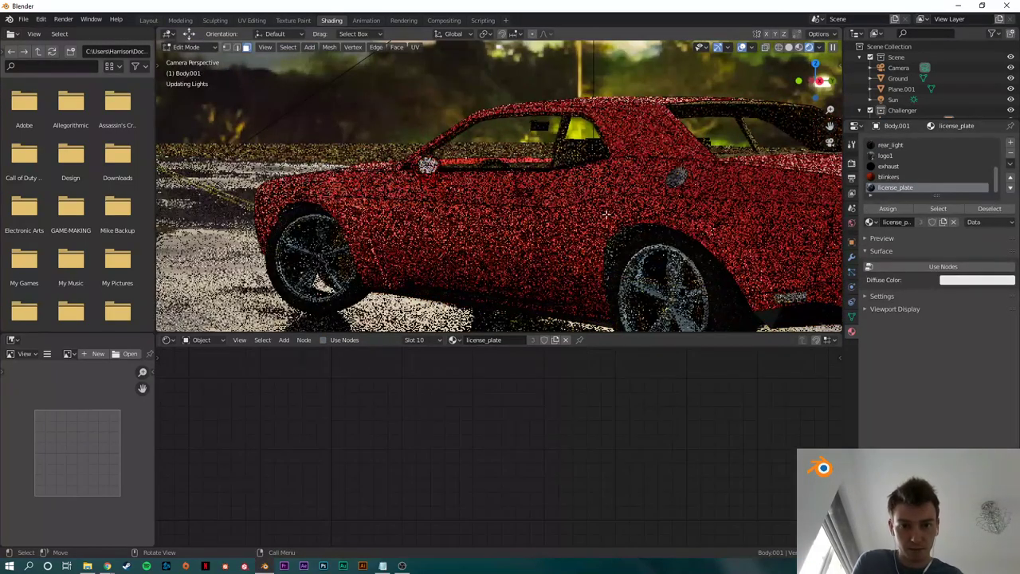
left_click(468, 177)
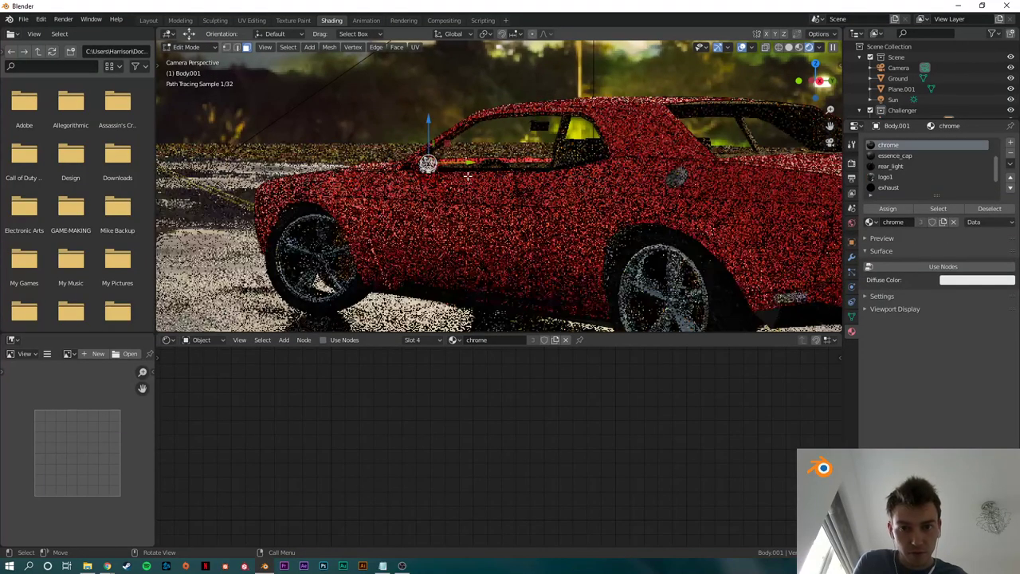
Step: Switch the viewport to Material Preview shading and look around the car body outside the camera view
left_click(789, 47)
left_click(812, 47)
middle_click_drag(606, 160, 490, 173)
scroll(577, 215, "down", 4)
scroll(572, 207, "up", 5)
scroll(524, 209, "up", 1)
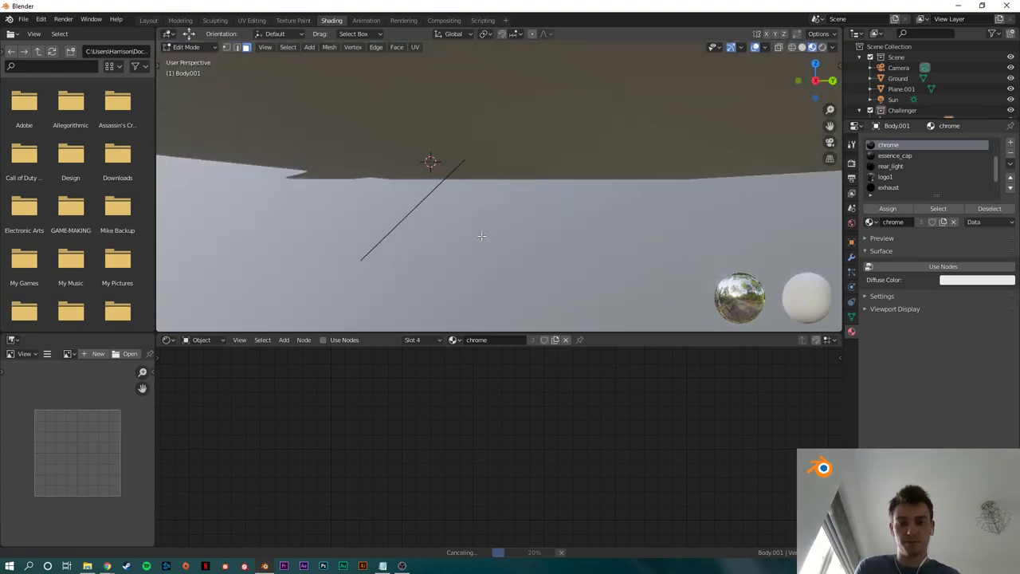
scroll(549, 264, "down", 15)
scroll(533, 230, "up", 12)
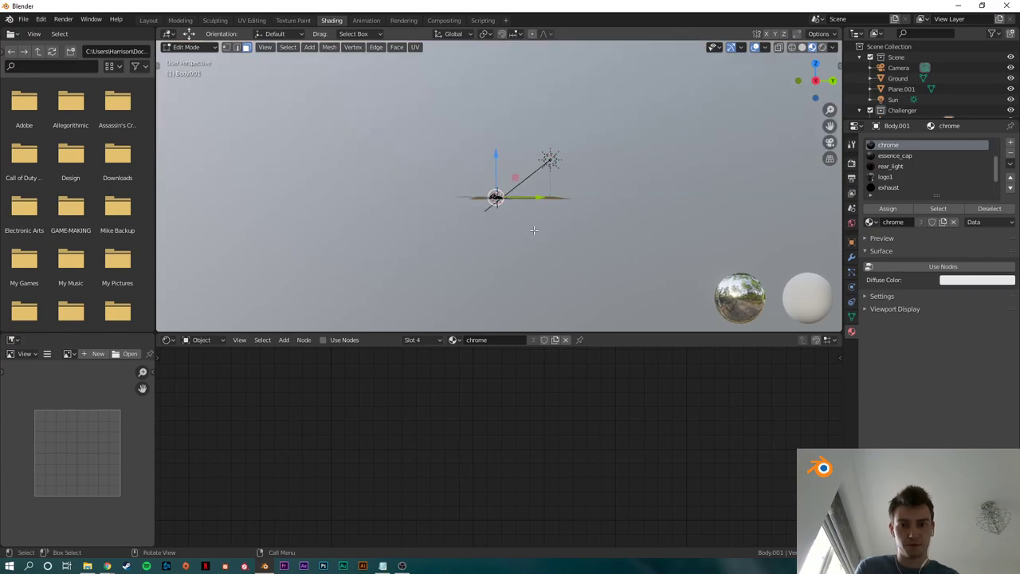
scroll(514, 255, "up", 1)
mouse_move(514, 255)
middle_mouse_down()
mouse_move(502, 196)
mouse_move(505, 238)
middle_mouse_up()
scroll(505, 238, "up", 1)
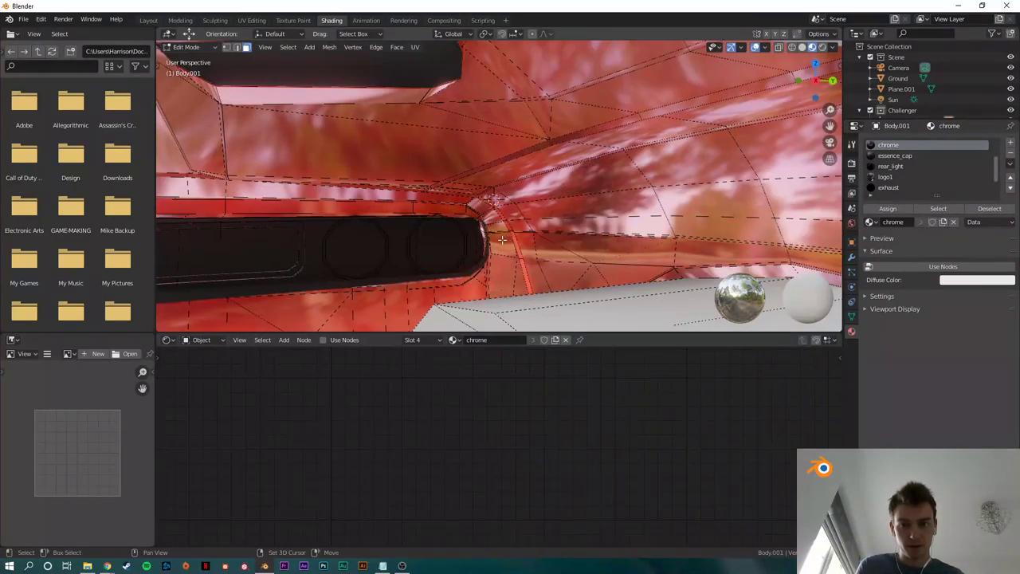
scroll(504, 237, "down", 1)
Step: Save the scene as dodge_stream_tut.blend in the Dodge_Stream_Scene folder
key("ctrl+s")
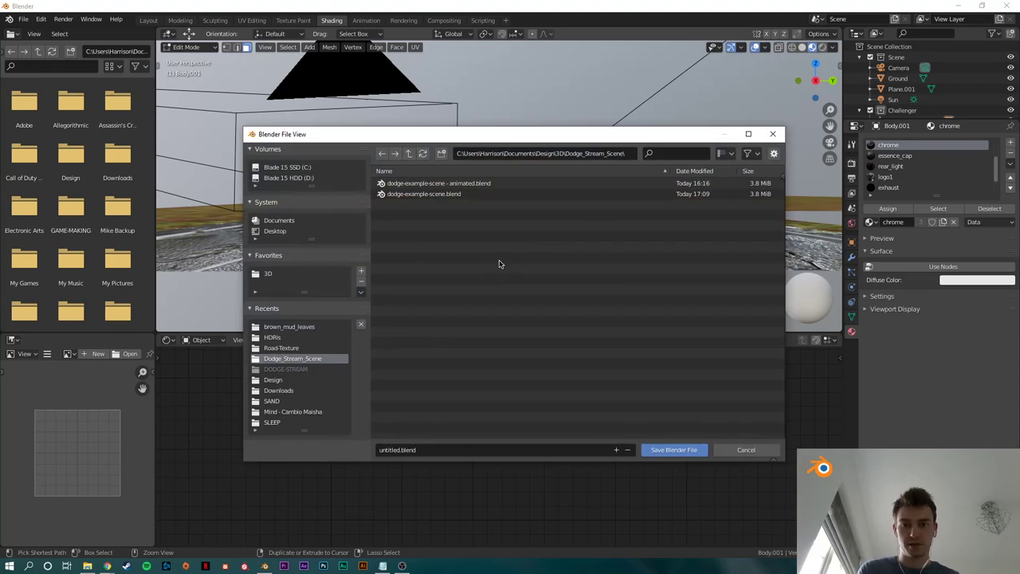
left_click(457, 450)
type("dodge_stream_")
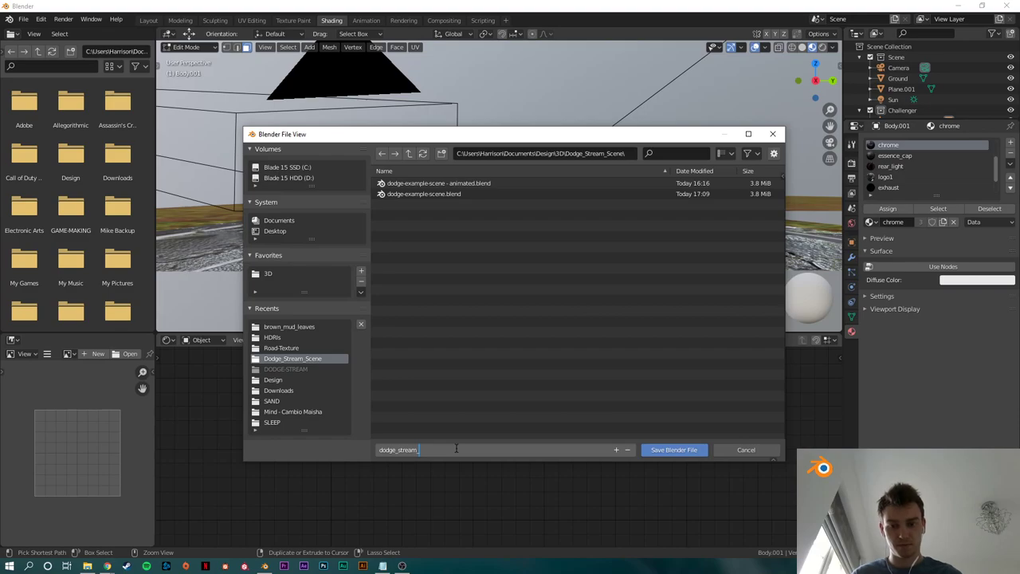
type("tut")
key("Return")
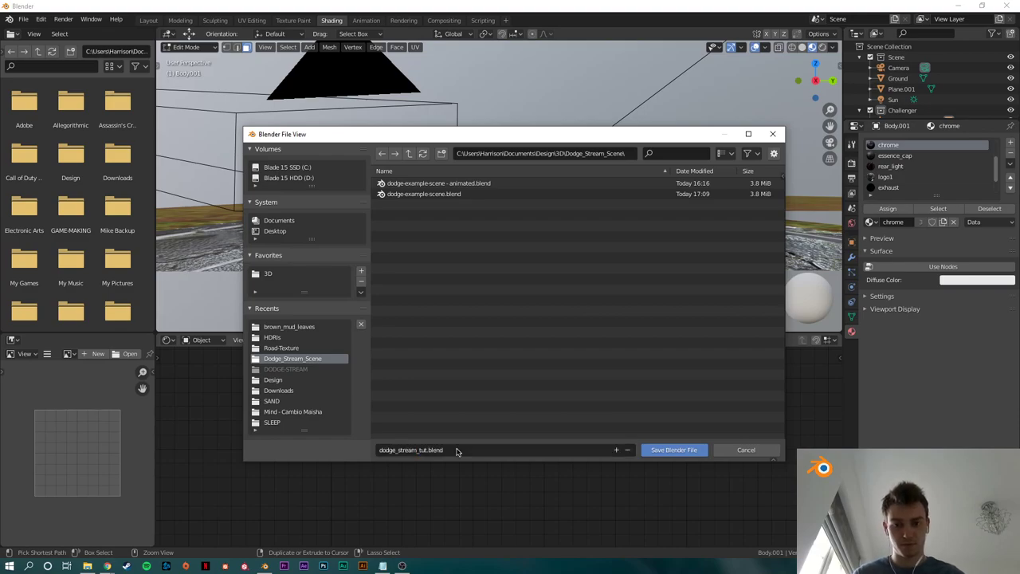
Step: Look over the scene, return to the camera view and examine the car's side mirror up close
scroll(471, 220, "down", 10)
scroll(471, 220, "up", 12)
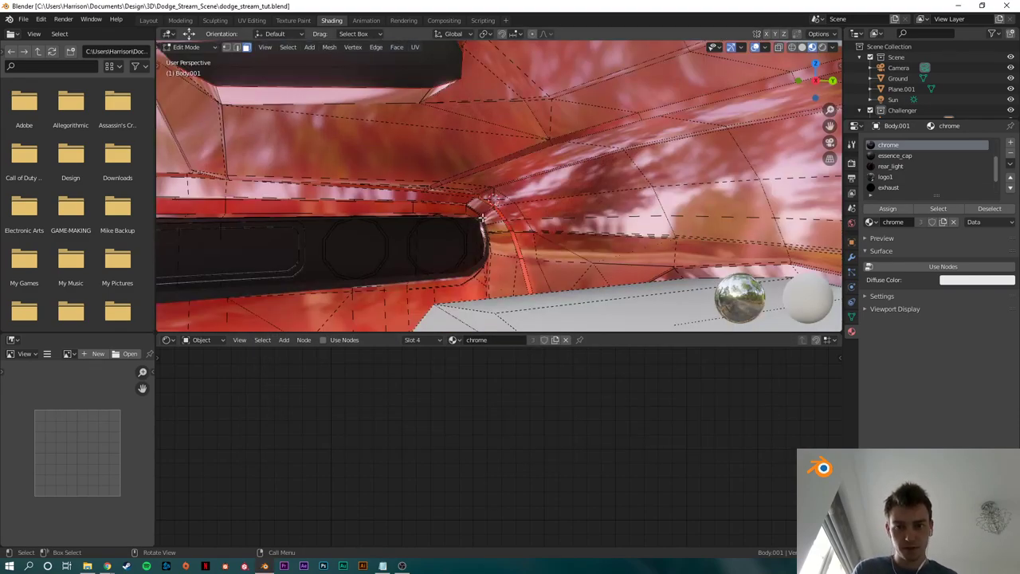
scroll(475, 215, "down", 4)
scroll(525, 242, "up", 3)
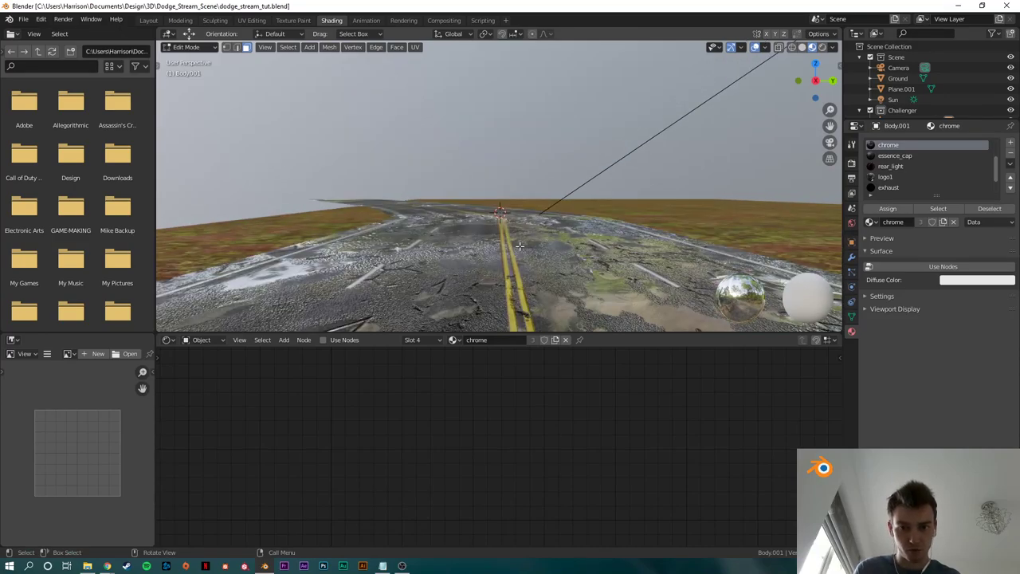
scroll(522, 230, "down", 3)
middle_click_drag(521, 230, 637, 251, "shift")
scroll(526, 229, "down", 8)
scroll(622, 239, "down", 7)
middle_click_drag(611, 220, 552, 226, "shift")
scroll(552, 226, "up", 7)
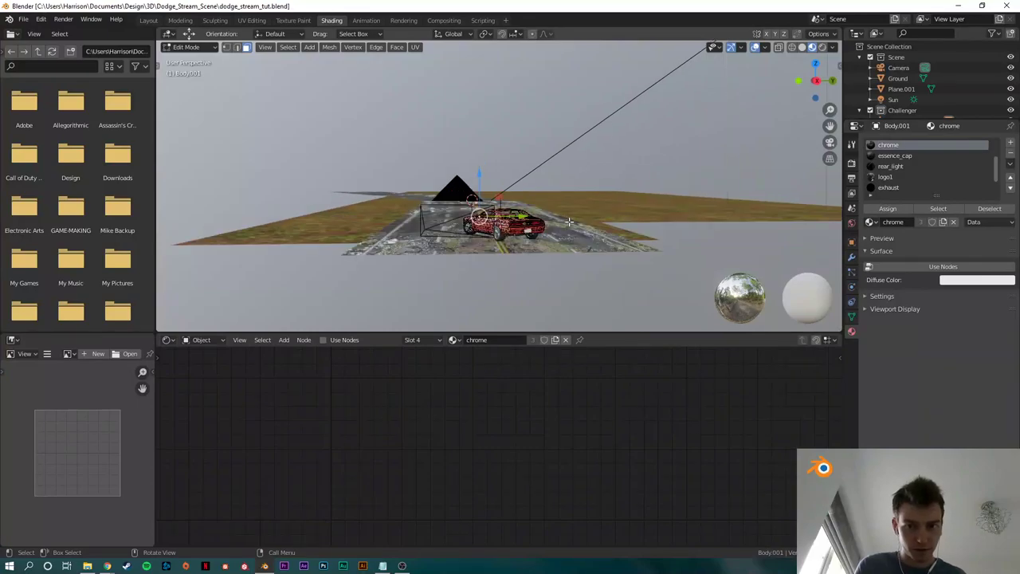
scroll(553, 227, "up", 5)
scroll(548, 227, "down", 5)
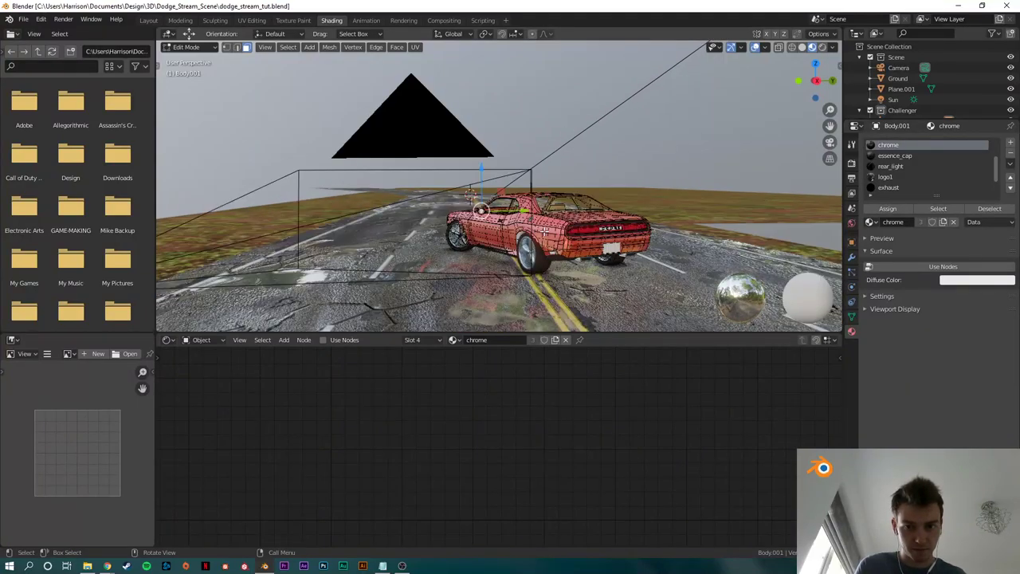
scroll(545, 224, "up", 2)
middle_click_drag(545, 225, 552, 202, "shift")
left_click(829, 141)
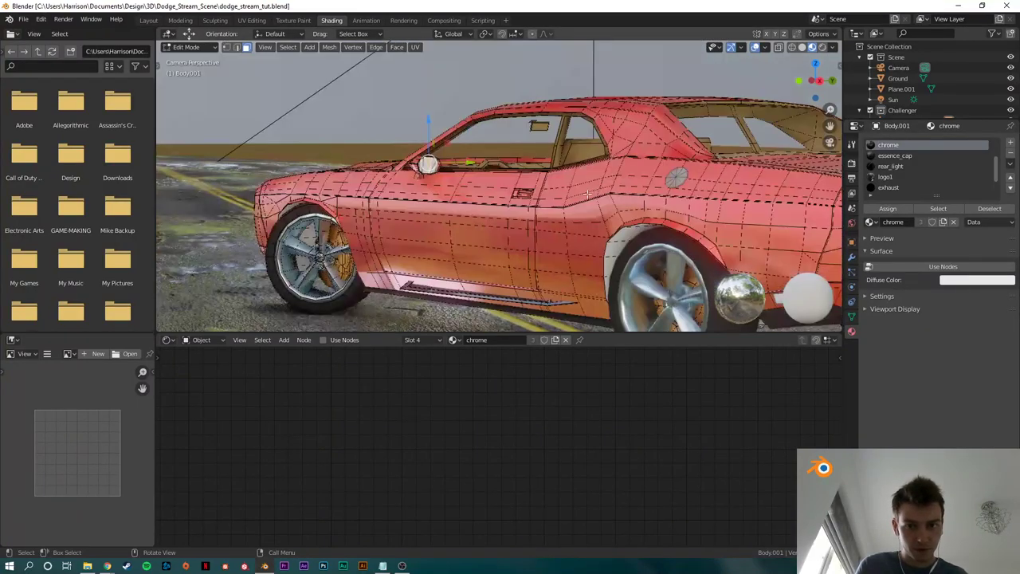
scroll(510, 179, "up", 3)
scroll(412, 168, "up", 6)
middle_click_drag(331, 142, 540, 208, "shift")
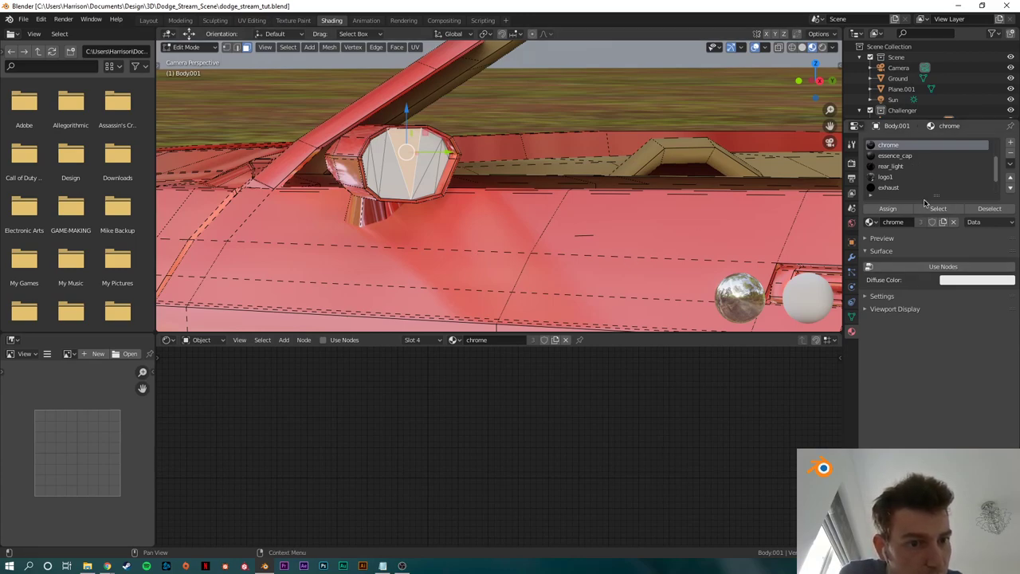
Step: Expand the car body's material slot list and look through its materials from CarPaint to license_plate
left_click_drag(936, 196, 936, 265)
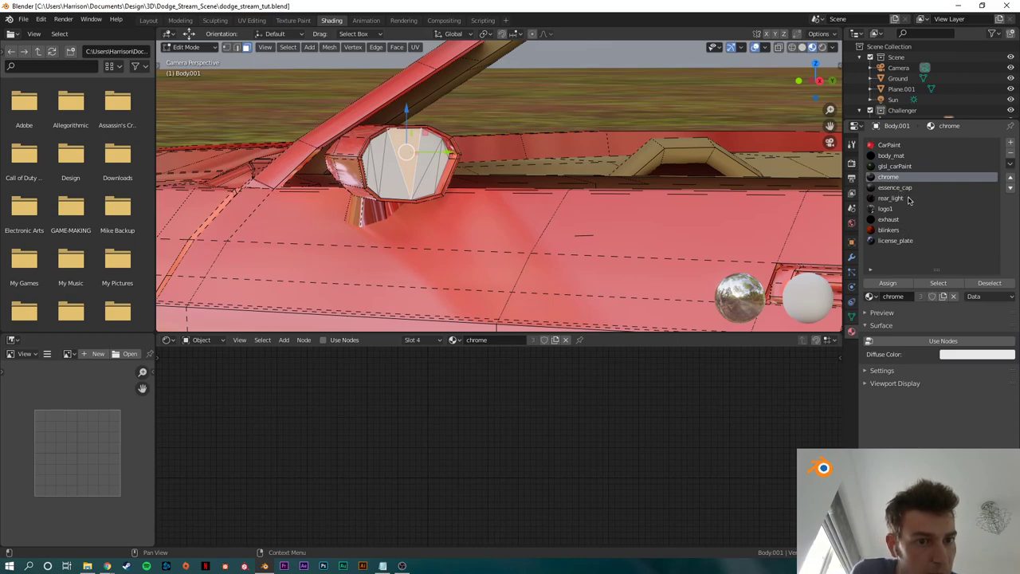
left_click(889, 145)
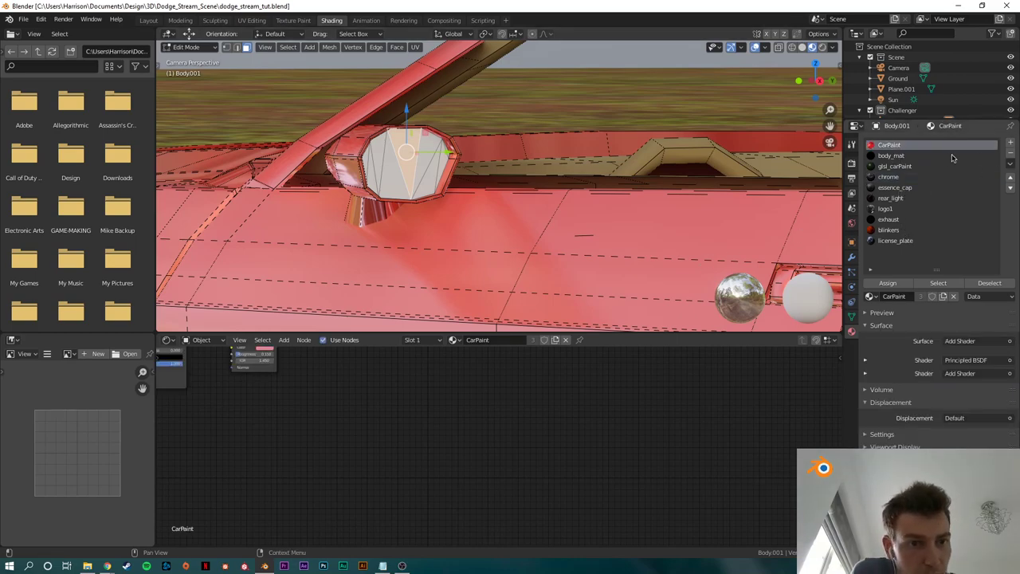
key("Home")
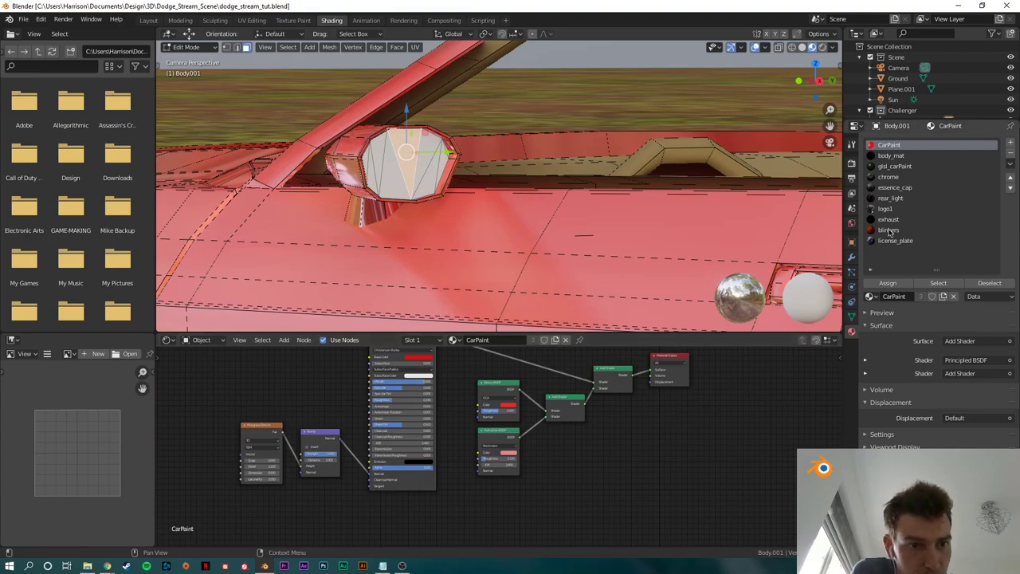
left_click(908, 167)
left_click(905, 177)
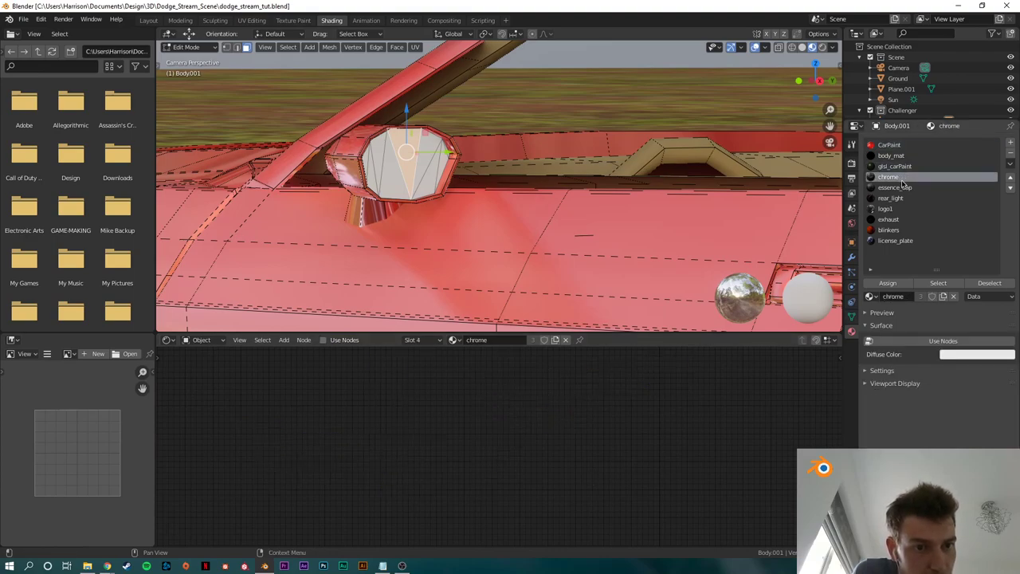
left_click(904, 188)
left_click(900, 198)
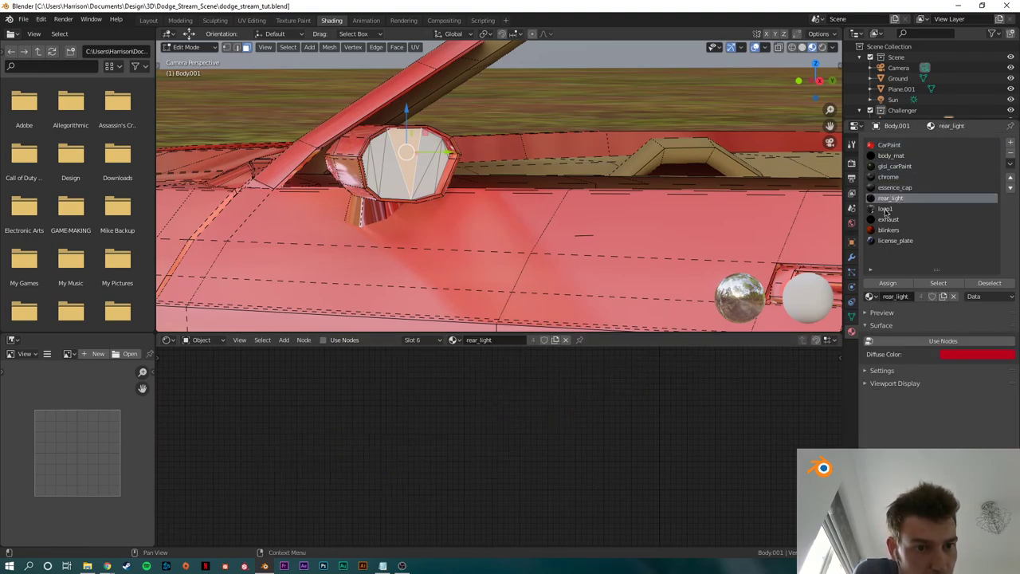
left_click(885, 209)
left_click(901, 219)
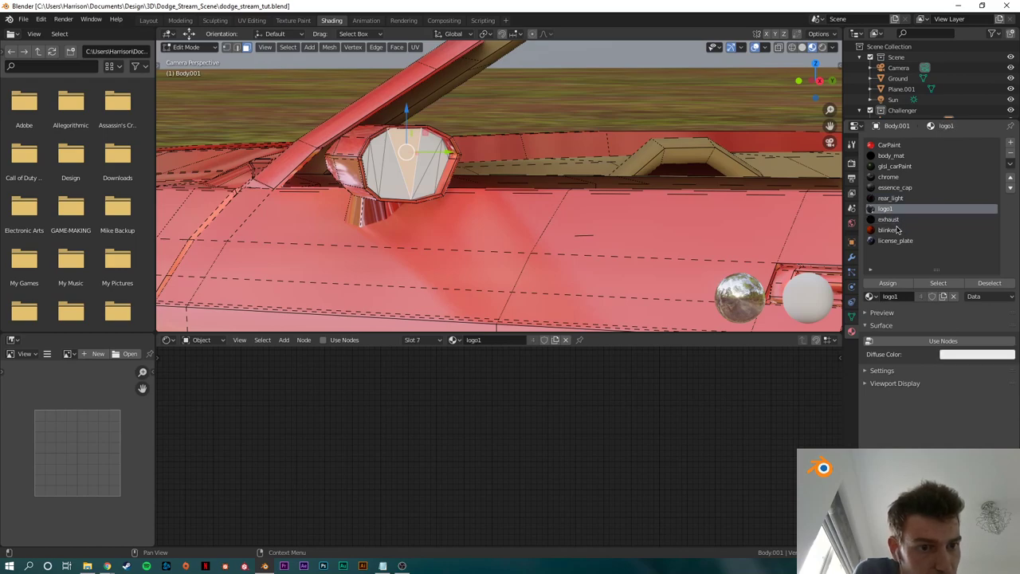
left_click(893, 231)
left_click(894, 240)
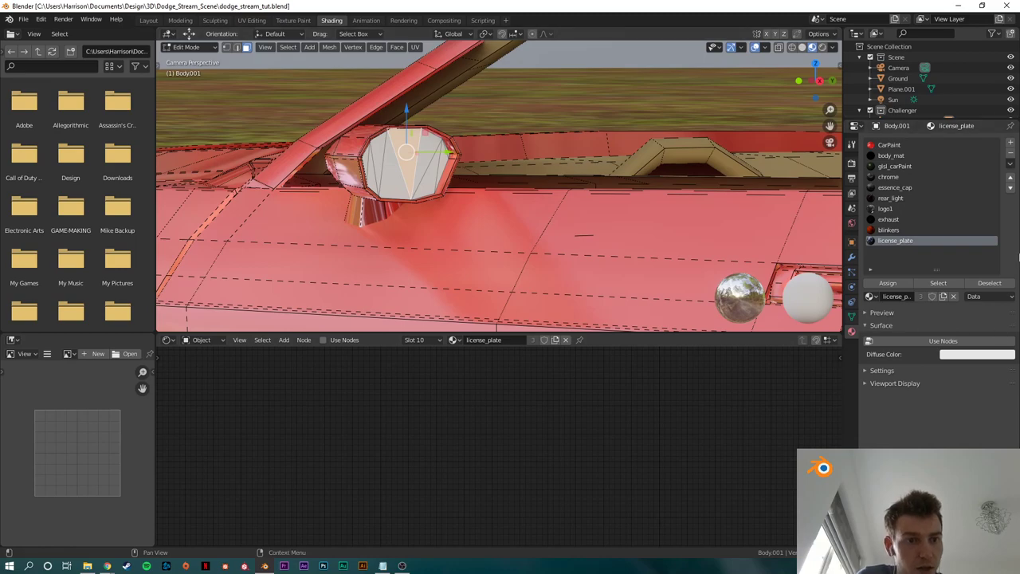
Step: Add a material slot to the car body and create a new material named Mirror in it
left_click(1010, 142)
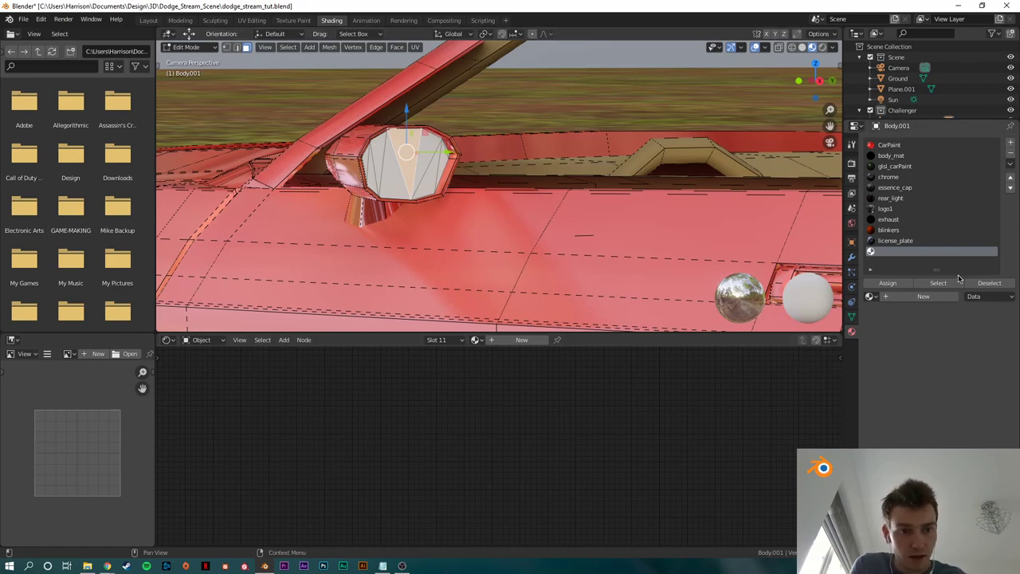
left_click(921, 296)
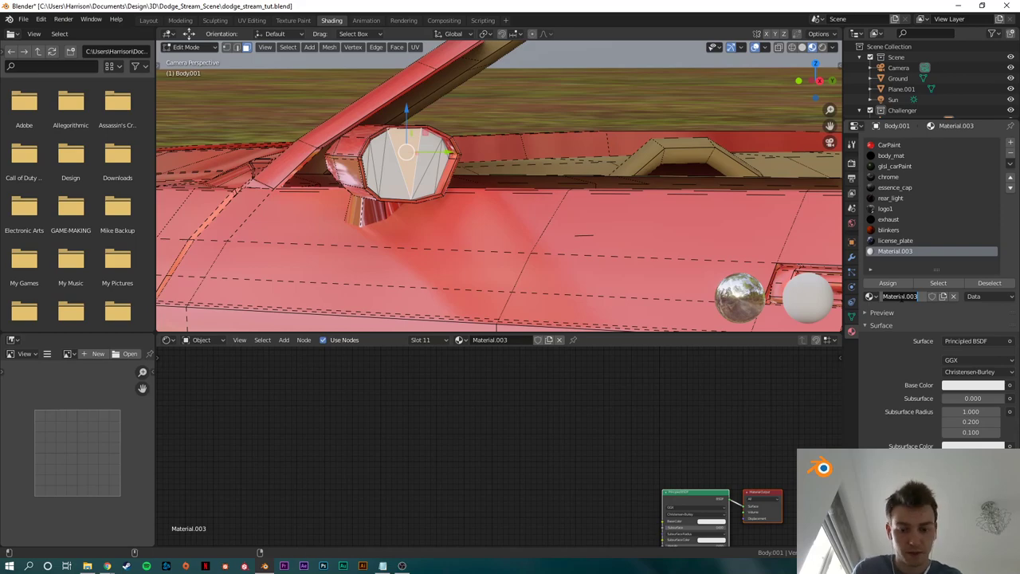
type("Mirror")
key("Return")
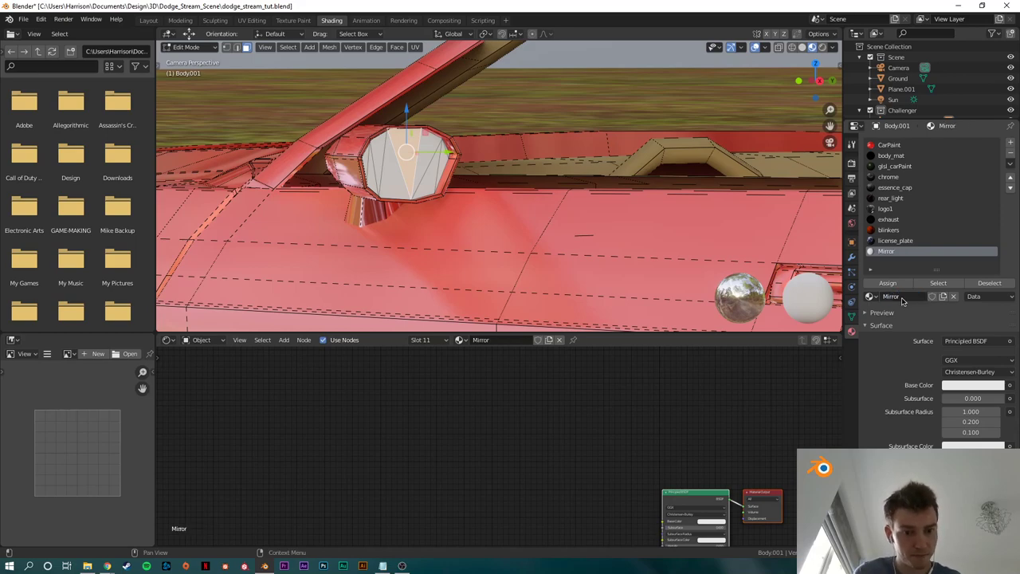
key("Home")
scroll(518, 434, "up", 4)
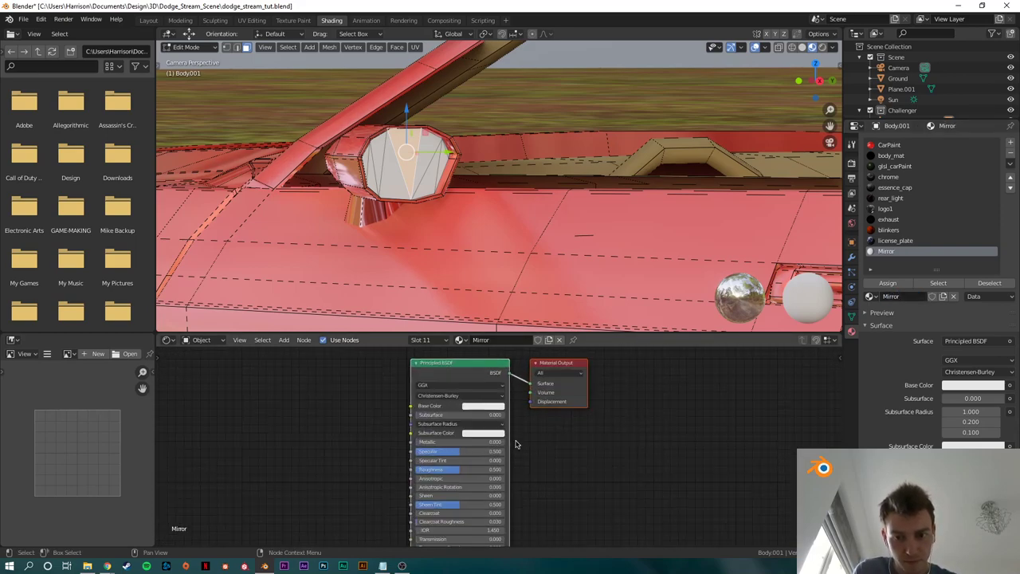
Step: Select all faces of the side mirror's glass and assign the Mirror material to them
left_click(432, 165)
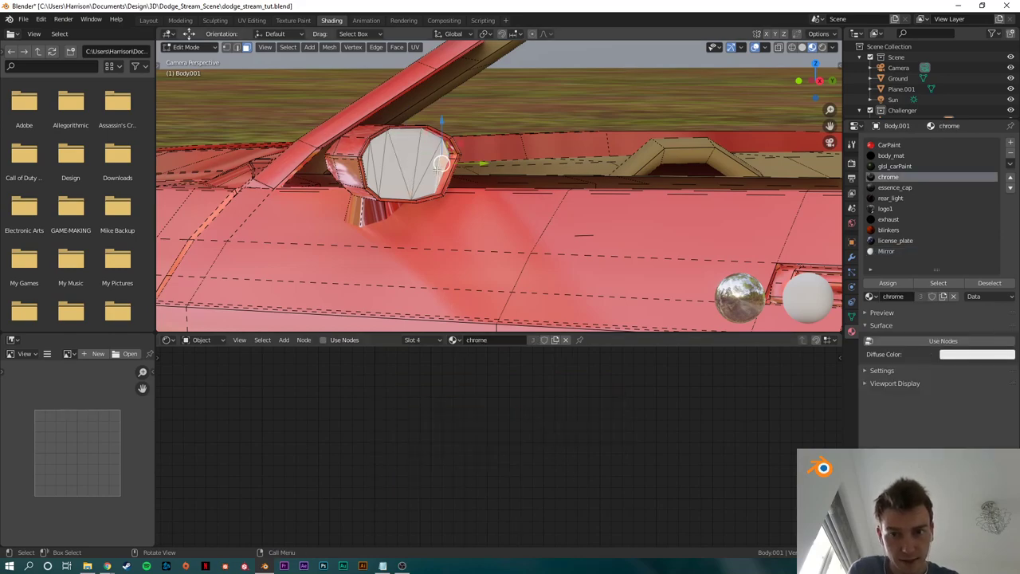
right_click(402, 162, "shift")
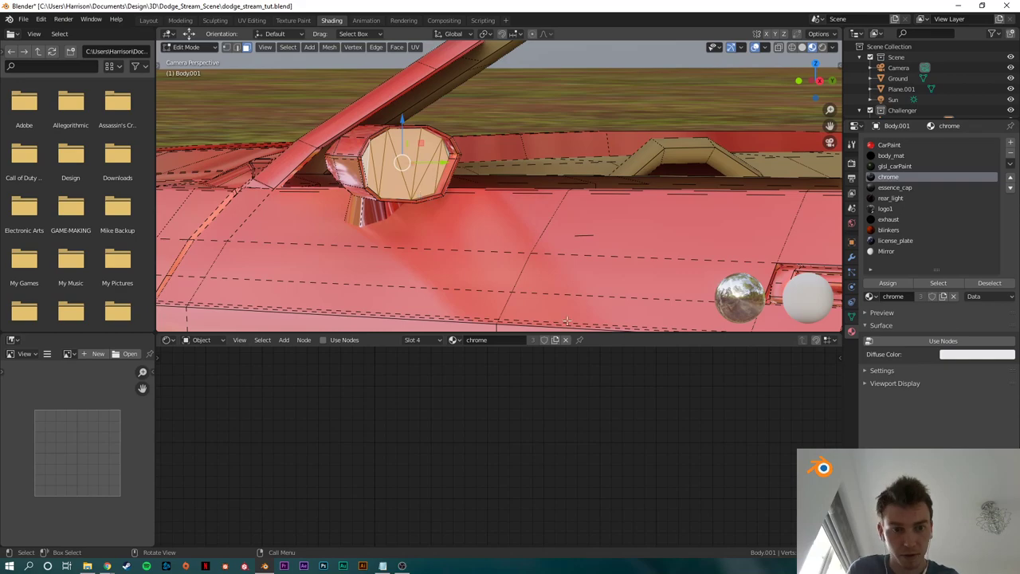
left_click(886, 252)
left_click(892, 283)
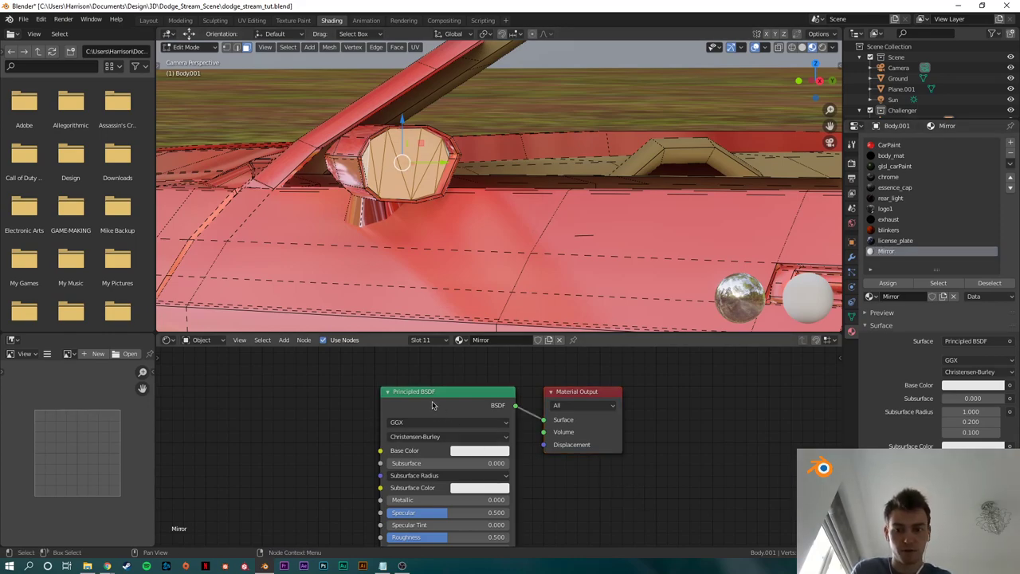
Step: Replace the Mirror material's Principled BSDF node with a Glossy BSDF node
key("Delete")
key("shift+a")
type("glossy")
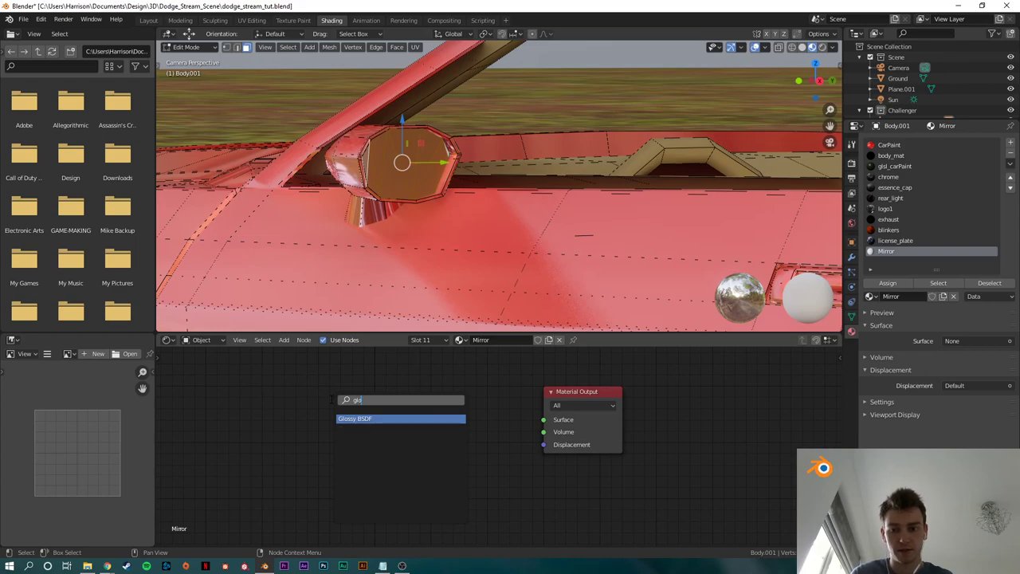
key("Return")
left_click_drag(374, 419, 288, 405)
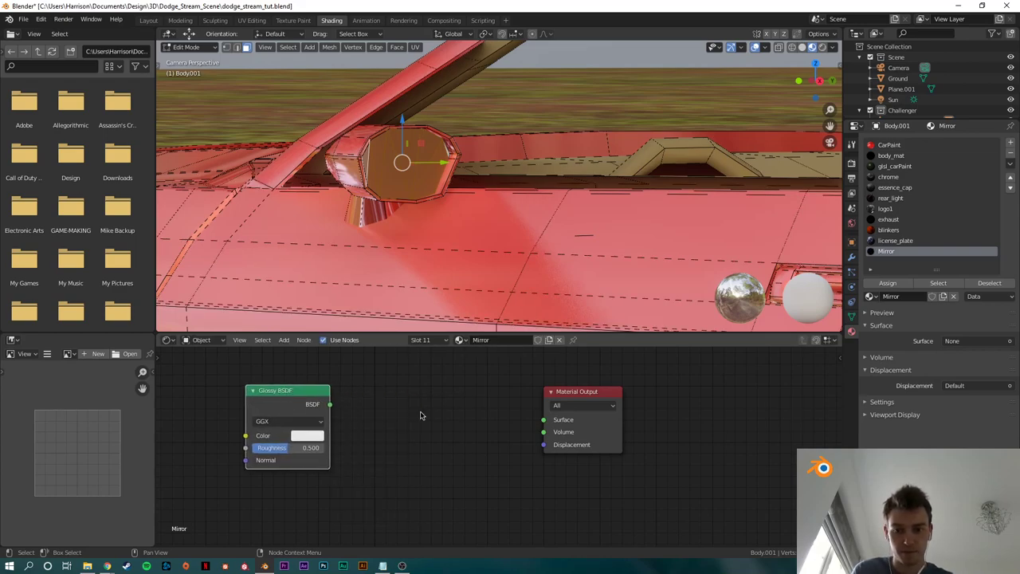
Step: Duplicate the Glossy BSDF node and place the copy beneath the original
left_click(422, 414)
left_click(260, 402)
key("shift+d")
left_click(259, 494)
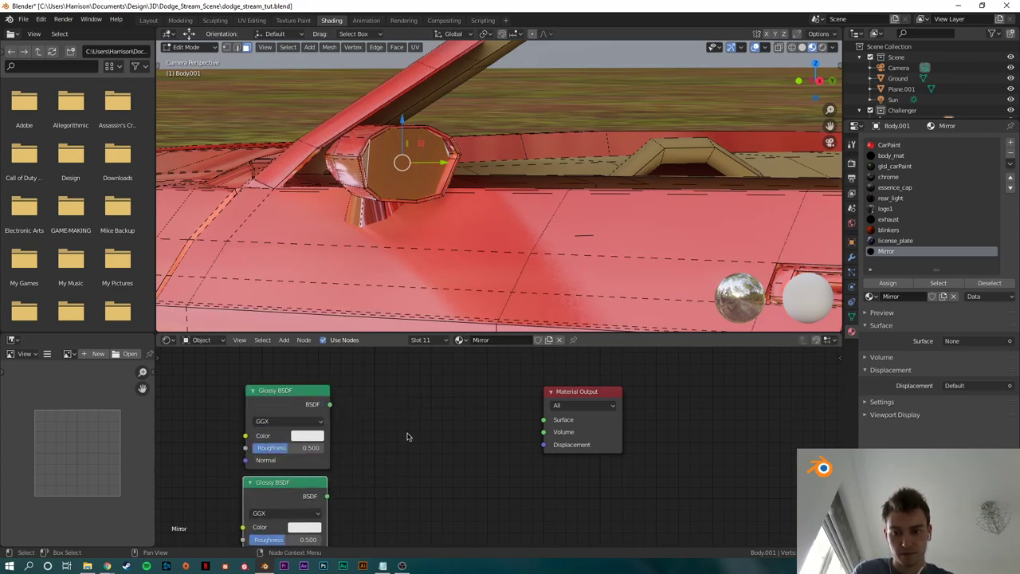
Step: Insert an Add Shader node that combines both Glossy BSDF nodes and feeds the Material Output's Surface
left_click_drag(330, 404, 444, 426)
key("shift+a")
left_click(444, 421)
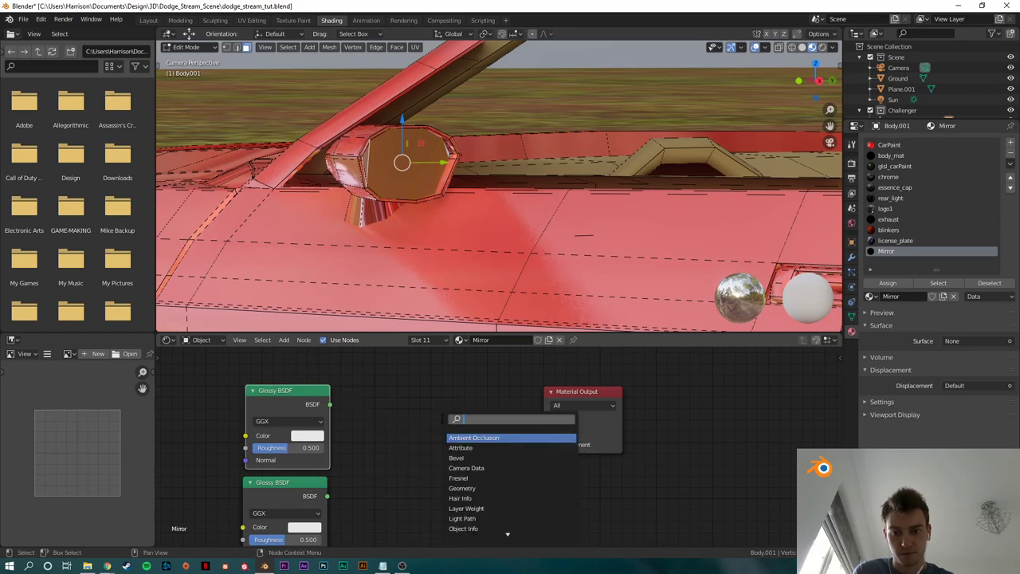
type("add")
key("Return")
left_click(442, 419)
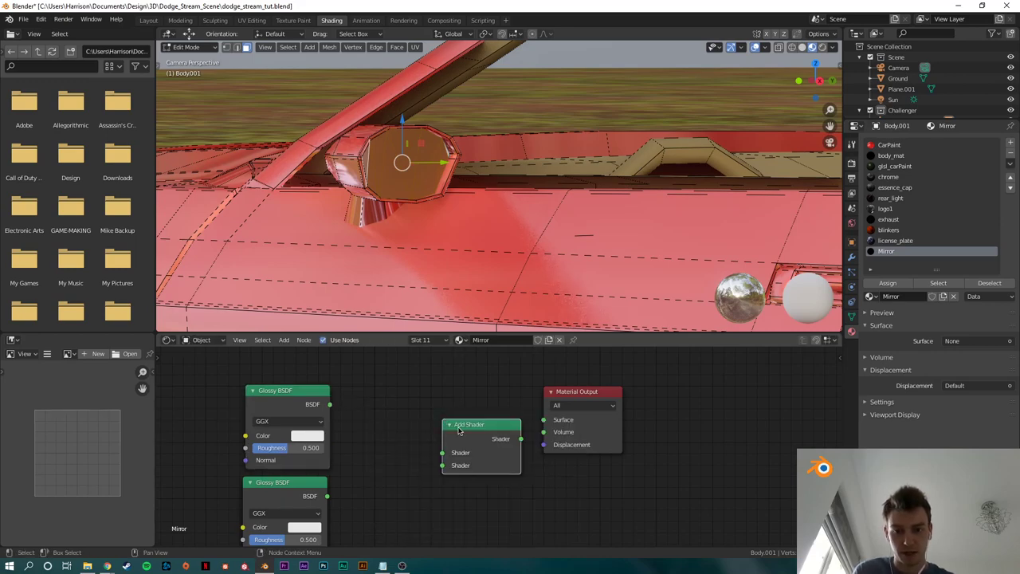
left_click_drag(461, 429, 544, 419)
left_click_drag(329, 404, 409, 448)
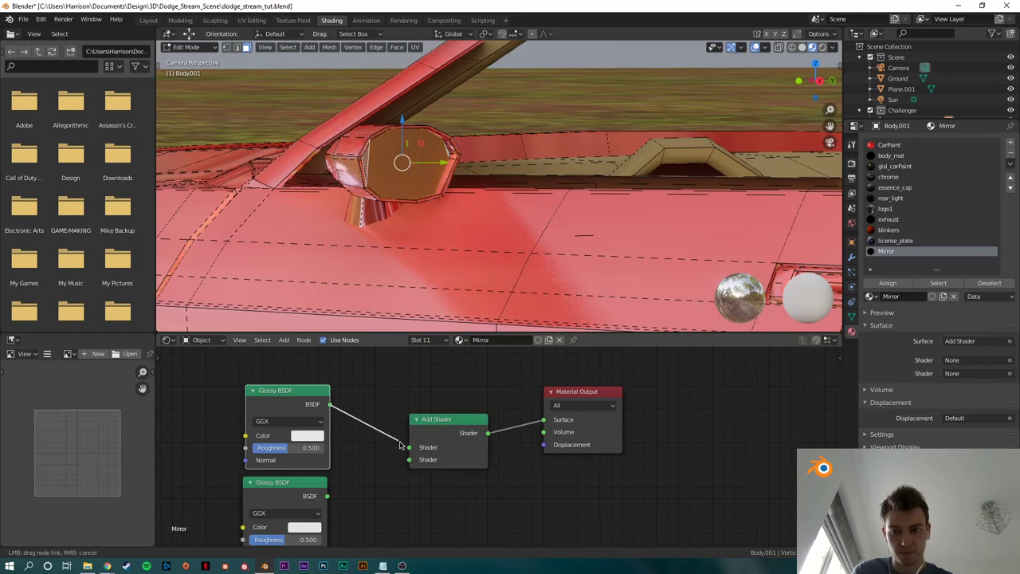
left_click_drag(327, 496, 409, 460)
Step: Set the roughness of both Glossy BSDF nodes to 0 and leave Edit Mode
left_click_drag(309, 448, 273, 451)
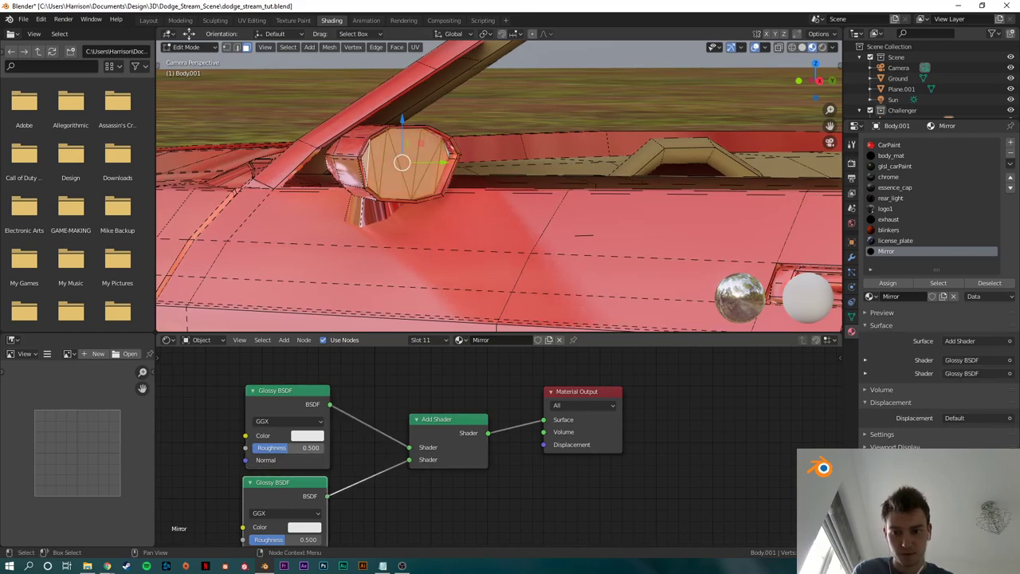
key("Tab")
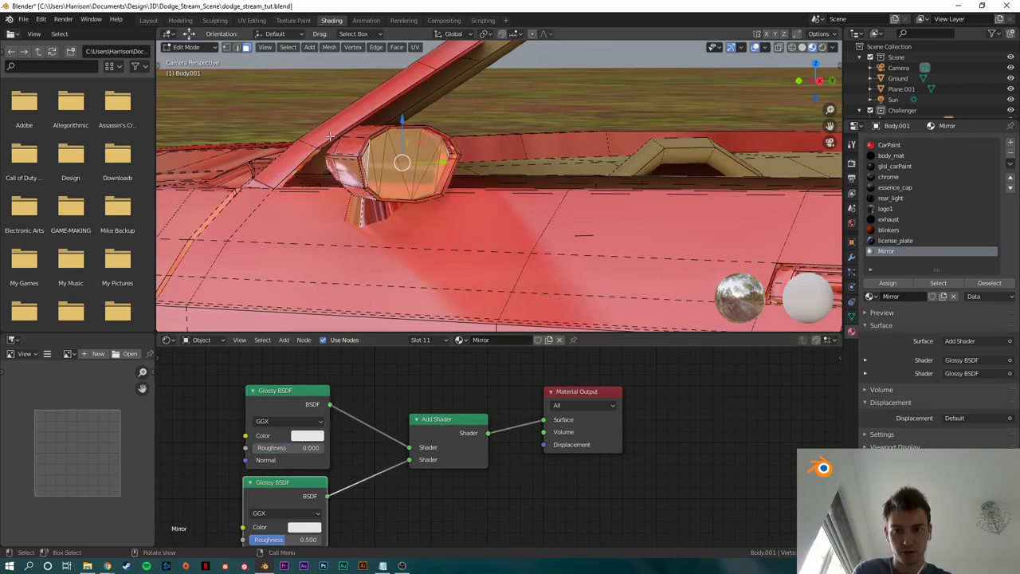
middle_click_drag(302, 539, 351, 494)
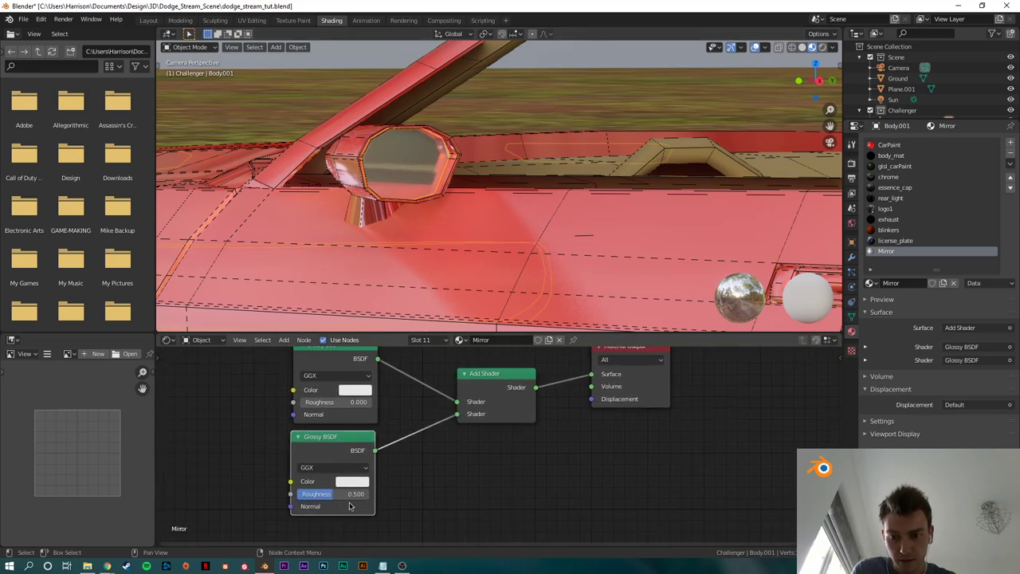
left_click_drag(351, 495, 307, 494)
middle_click_drag(326, 430, 327, 450)
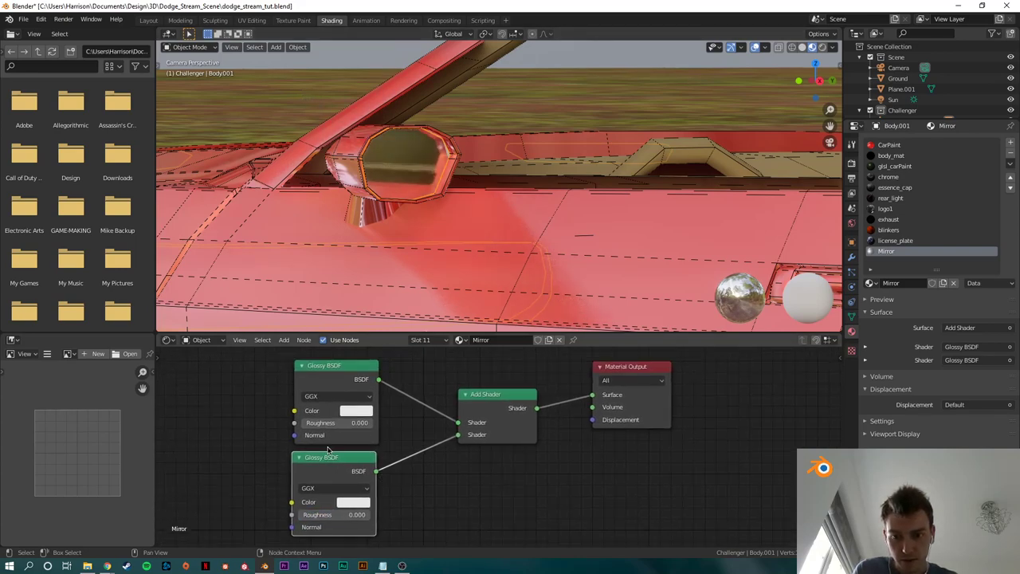
Step: Replace the lower Glossy BSDF with a Refraction BSDF linked to the Add Shader's second input
key("x")
key("shift+a")
left_click(375, 434)
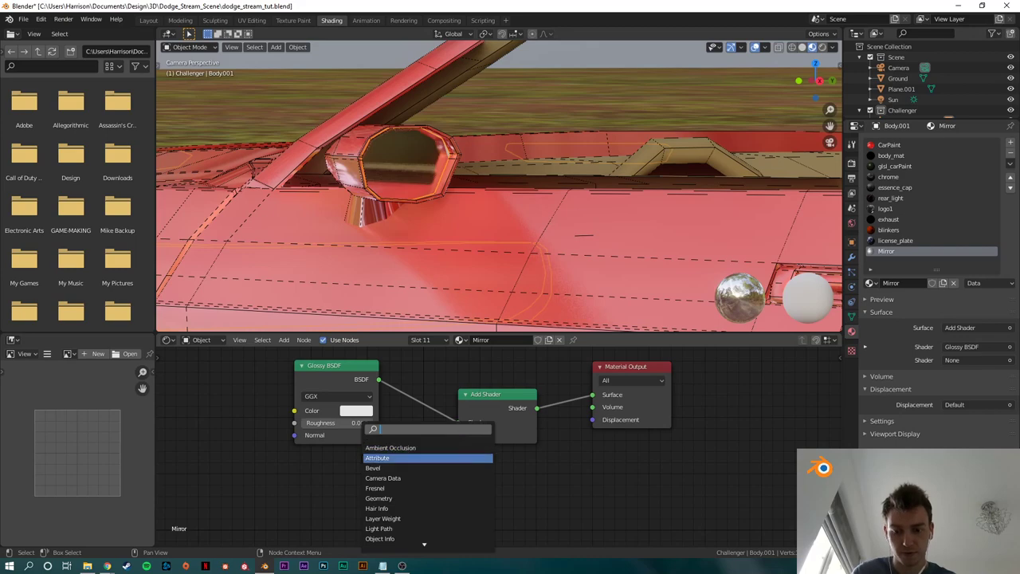
type("er")
key("BackSpace")
key("BackSpace")
type("re")
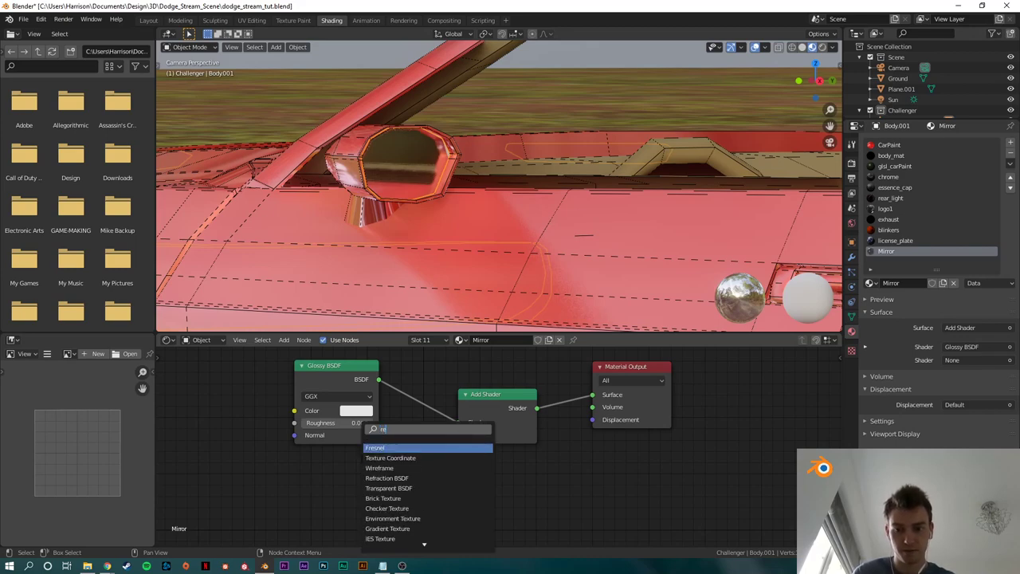
type("fra")
left_click(430, 458)
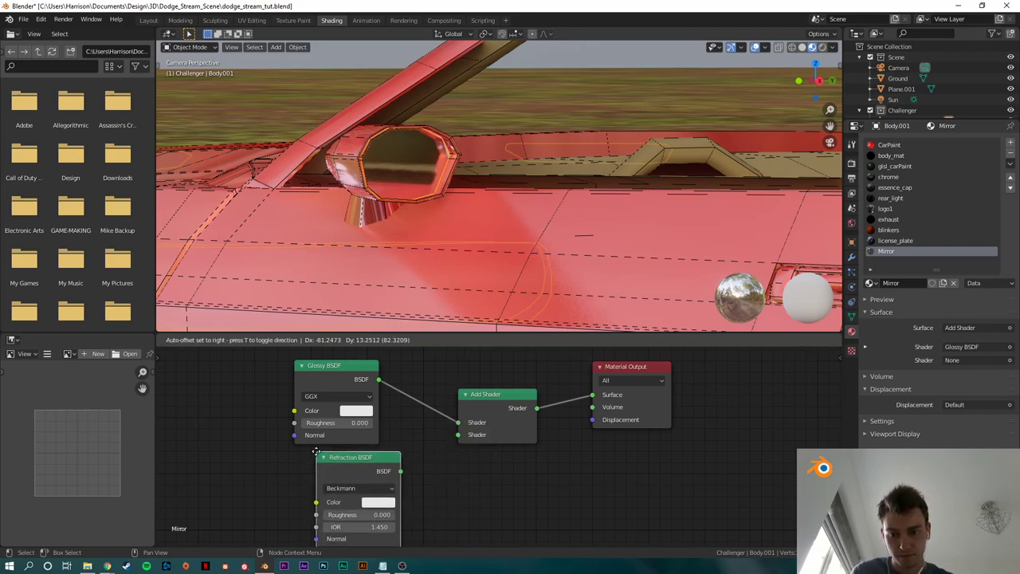
left_click(362, 474)
left_click_drag(378, 470, 457, 434)
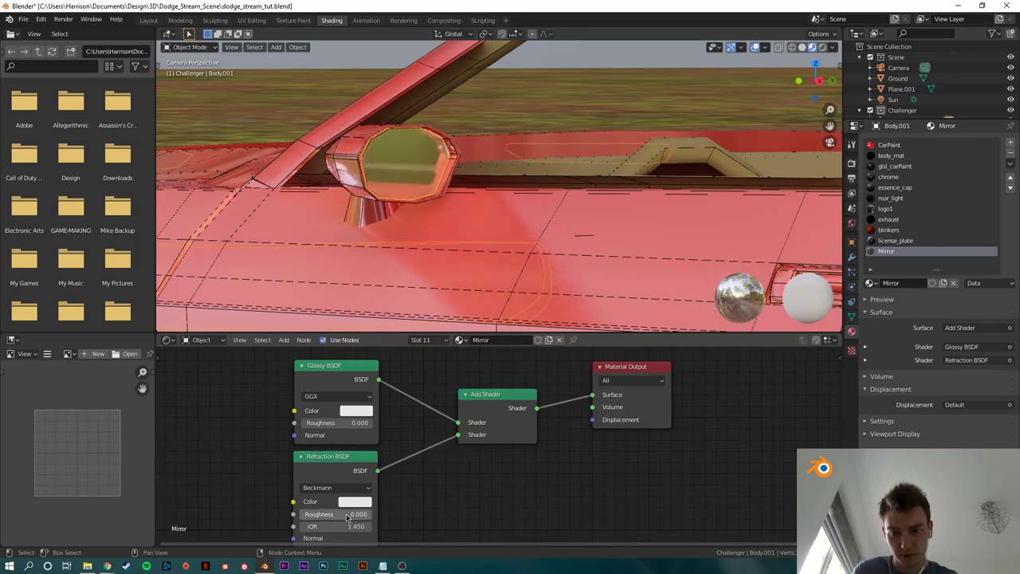
Step: Switch the viewport to Rendered shading, clear the render region, and check the side mirror and the whole car
scroll(505, 444, "down", 2)
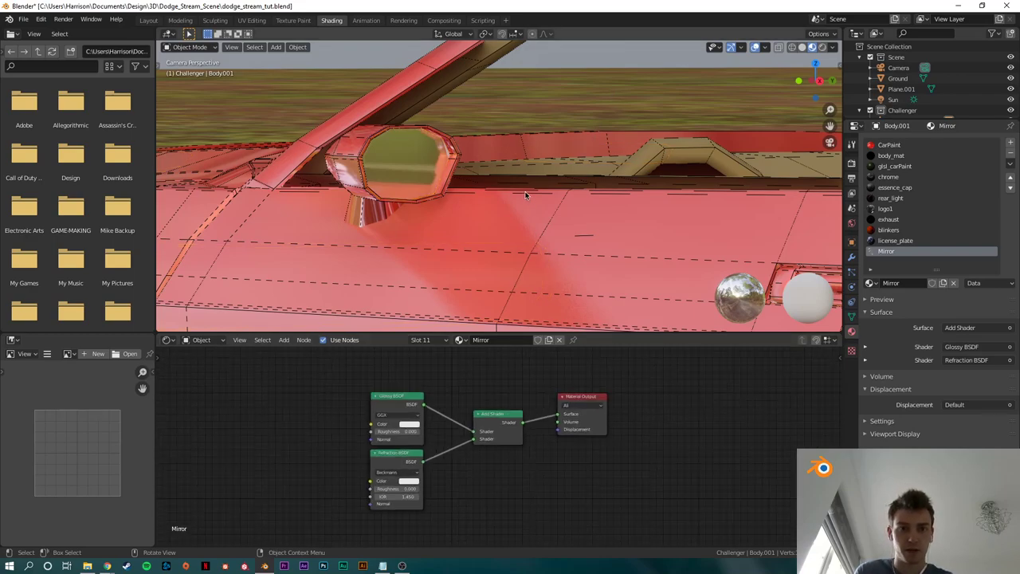
scroll(525, 195, "down", 2)
scroll(481, 161, "up", 4)
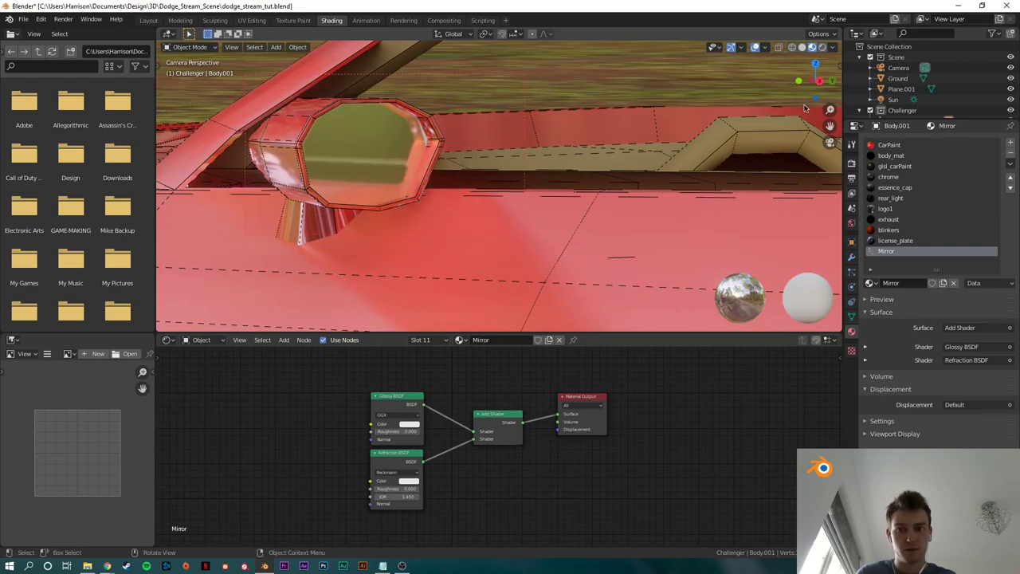
left_click(822, 47)
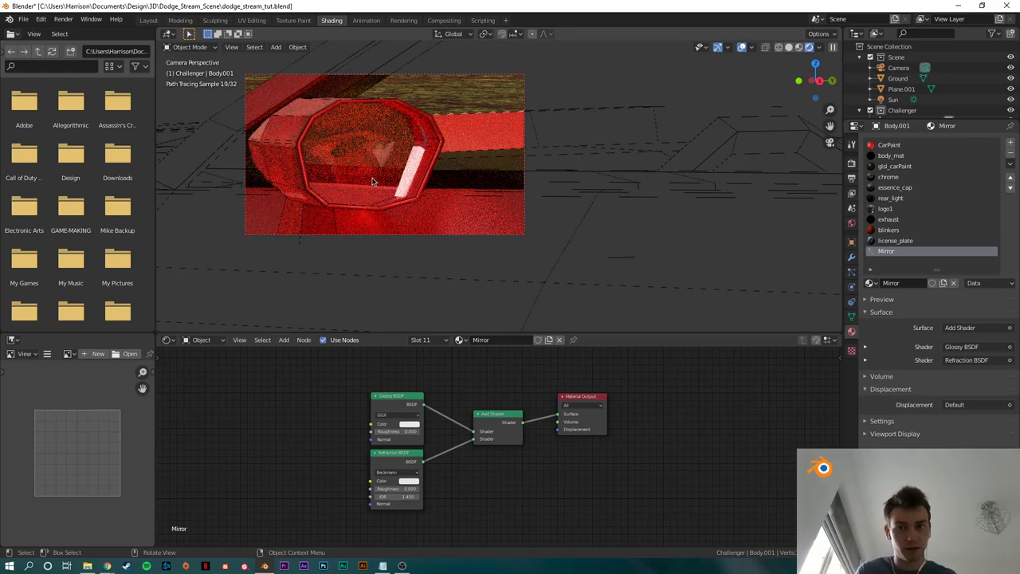
key("ctrl+alt+b")
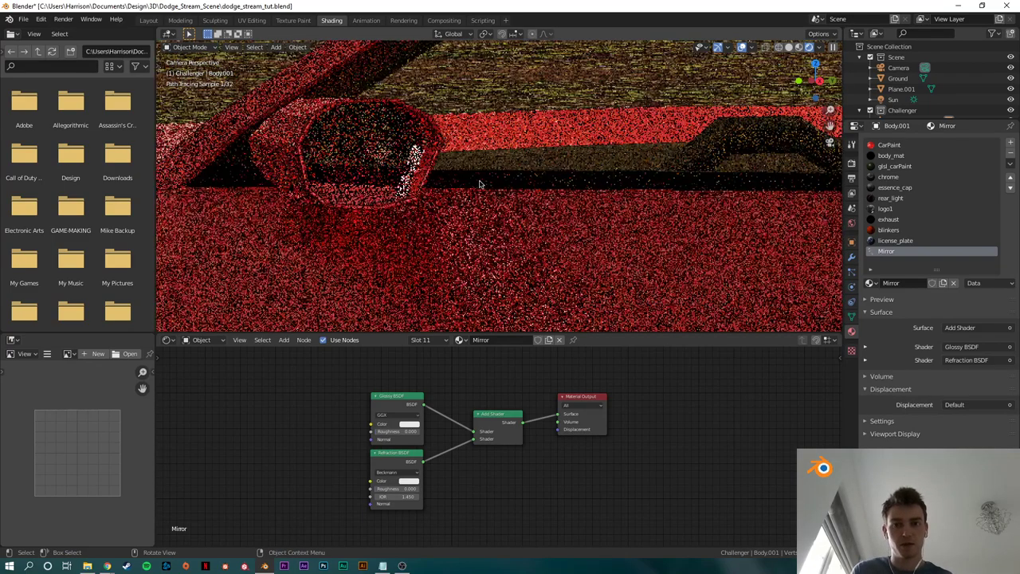
scroll(652, 174, "down", 2)
scroll(652, 174, "down", 8)
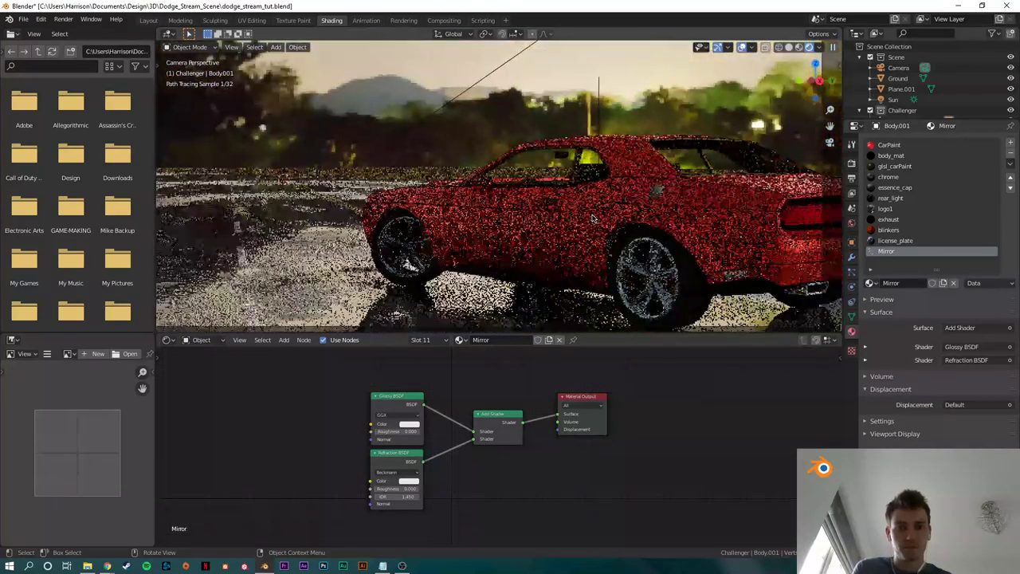
middle_click_drag(652, 174, 605, 216, "shift")
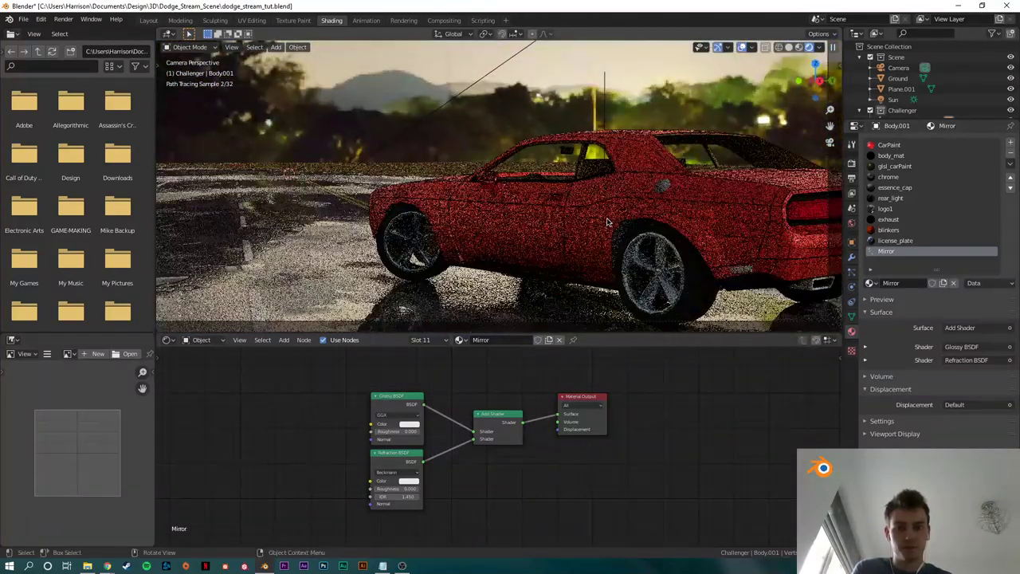
scroll(591, 212, "down", 1)
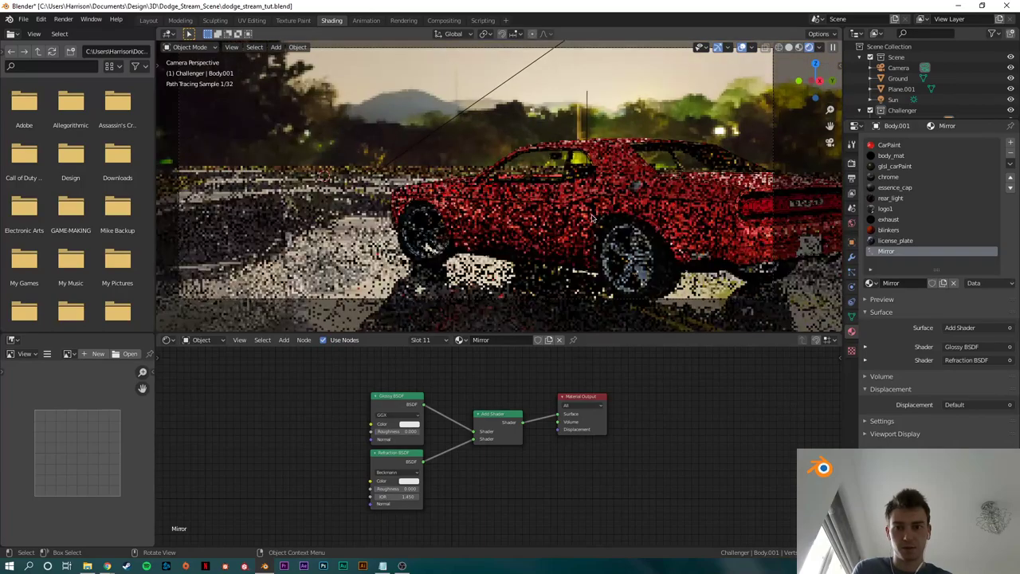
Step: Switch the viewport to Material Preview, return to the camera view and examine the fuel cap on the rear fender up close
middle_click_drag(590, 213, 591, 221, "shift")
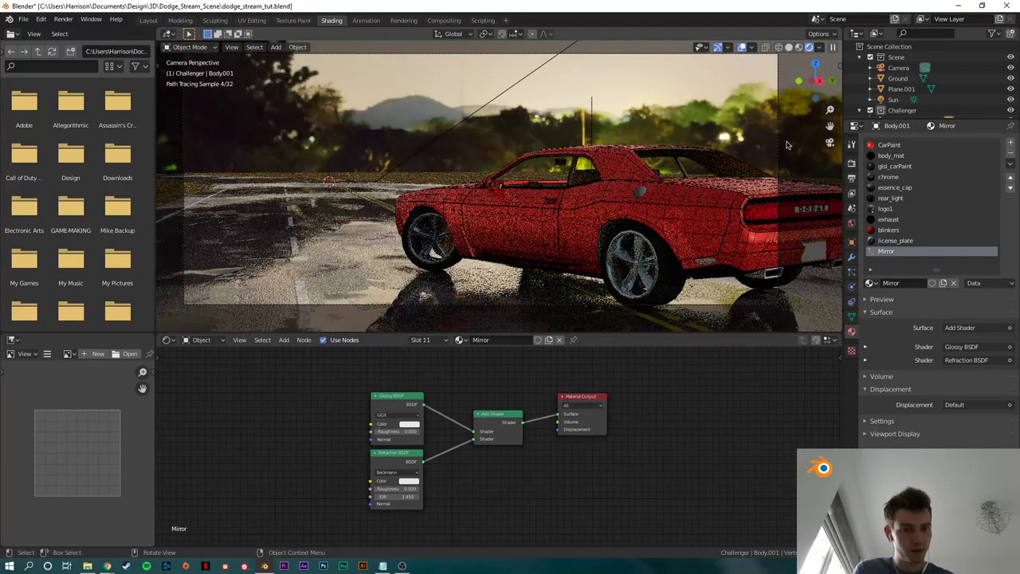
left_click(768, 276)
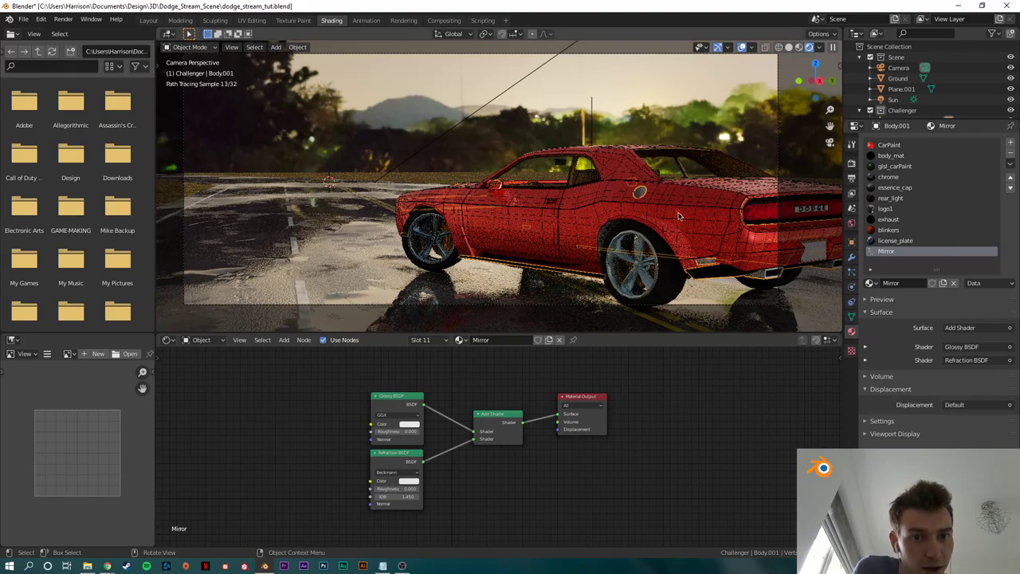
left_click(798, 47)
middle_click_drag(701, 167, 598, 205)
scroll(614, 203, "down", 5)
scroll(490, 248, "up", 10)
scroll(508, 241, "down", 4)
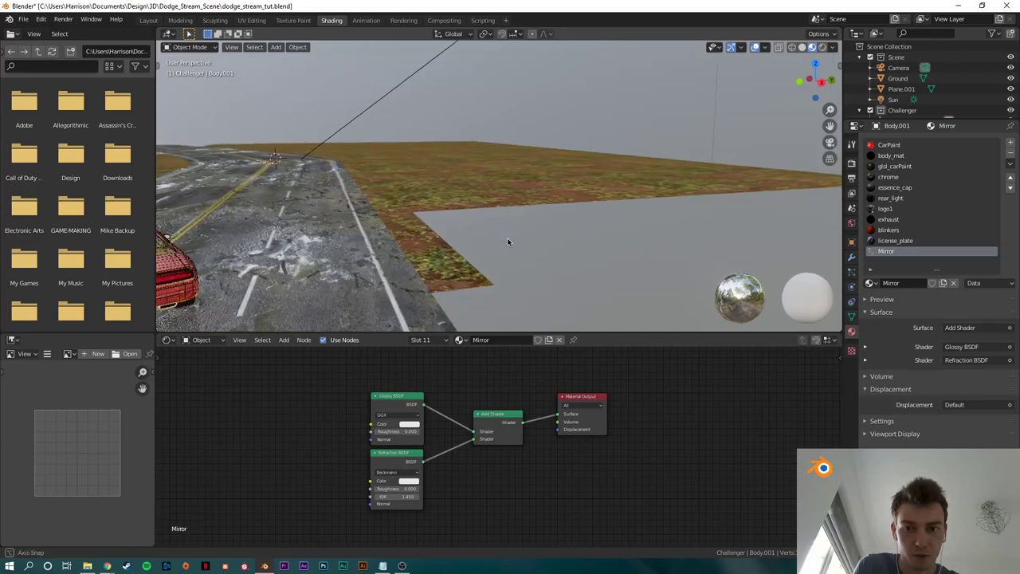
middle_click_drag(508, 241, 604, 241, "shift")
scroll(585, 216, "up", 3)
left_click(830, 142)
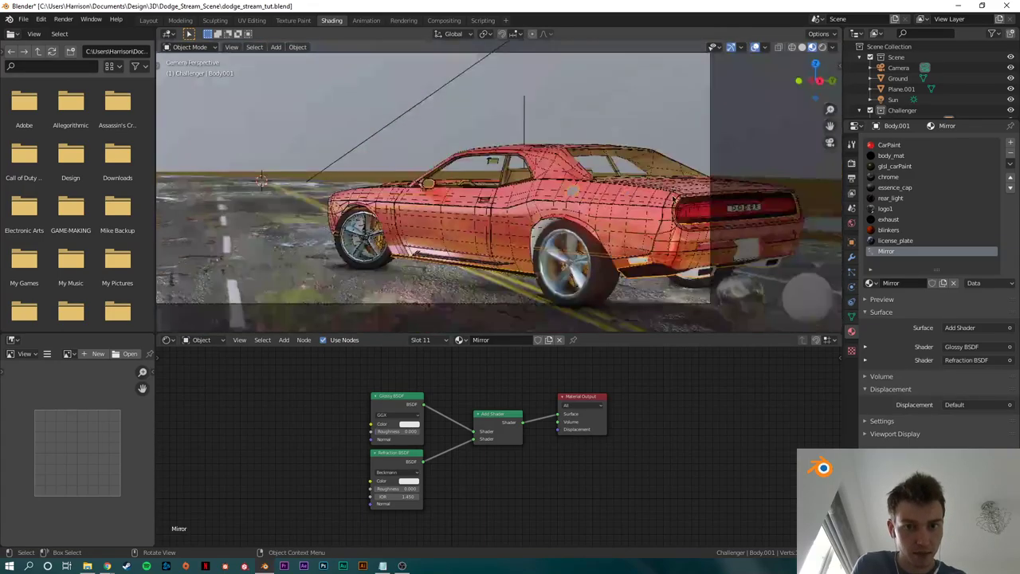
middle_click_drag(407, 149, 495, 191, "shift")
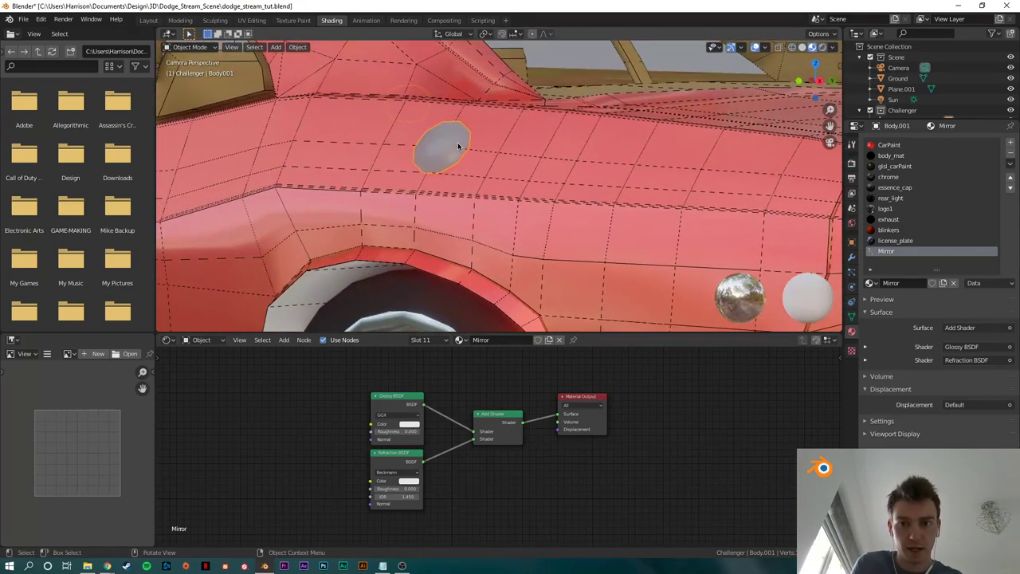
scroll(458, 145, "up", 5)
middle_click_drag(462, 159, 558, 222, "shift")
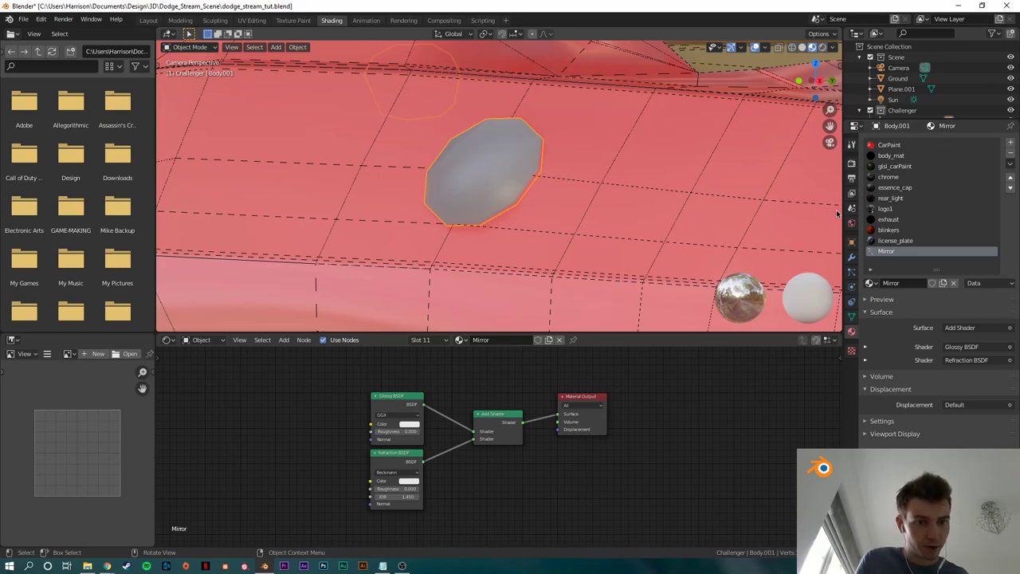
Step: Check the logo1 material, view challenger-fuel-cap.jpg from the Dodge_Stream_Scene folder and return to Blender
left_click(884, 208)
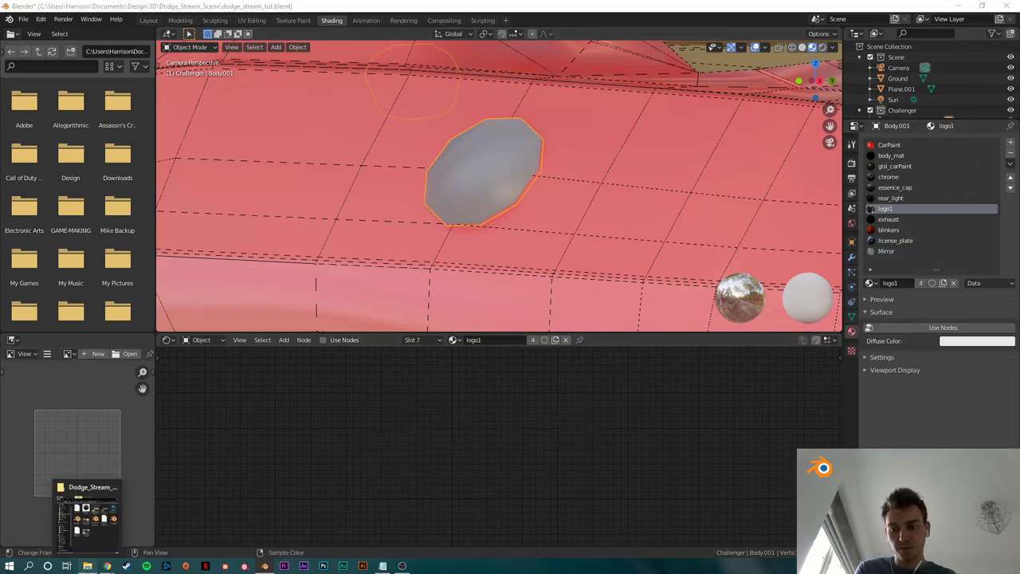
left_click(88, 566)
left_click(571, 359)
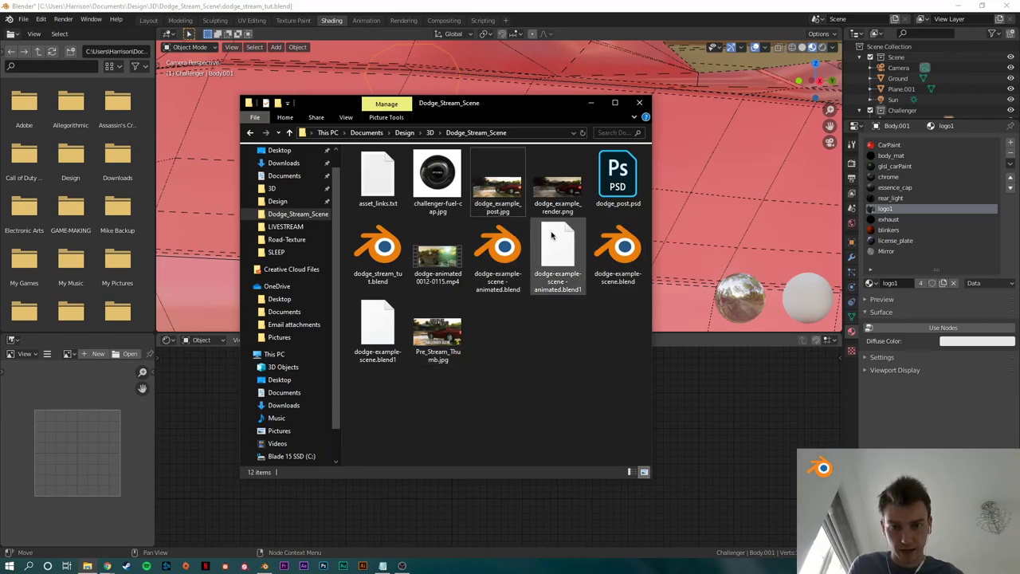
double_click(437, 177)
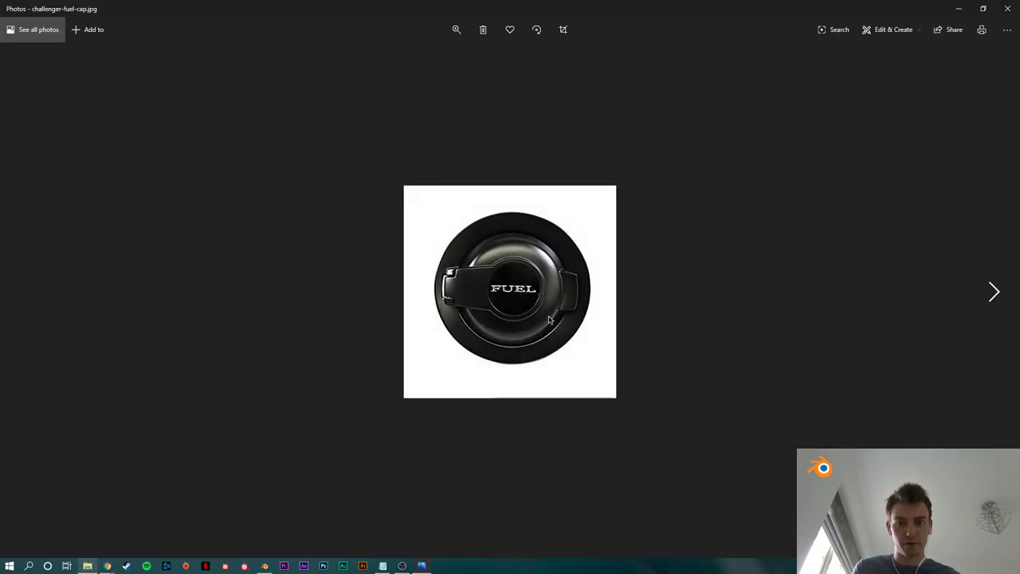
left_click(1017, 10)
left_click(725, 373)
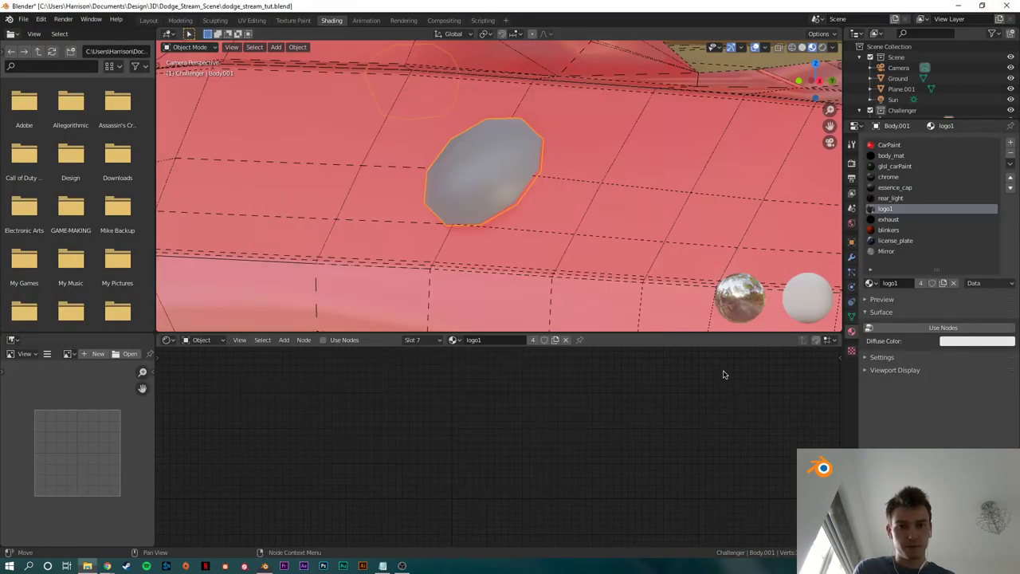
Step: Create a new material named Fuel-Cap on the body and assign it to the fuel cap's outer faces in Edit Mode
key("Tab")
key("c")
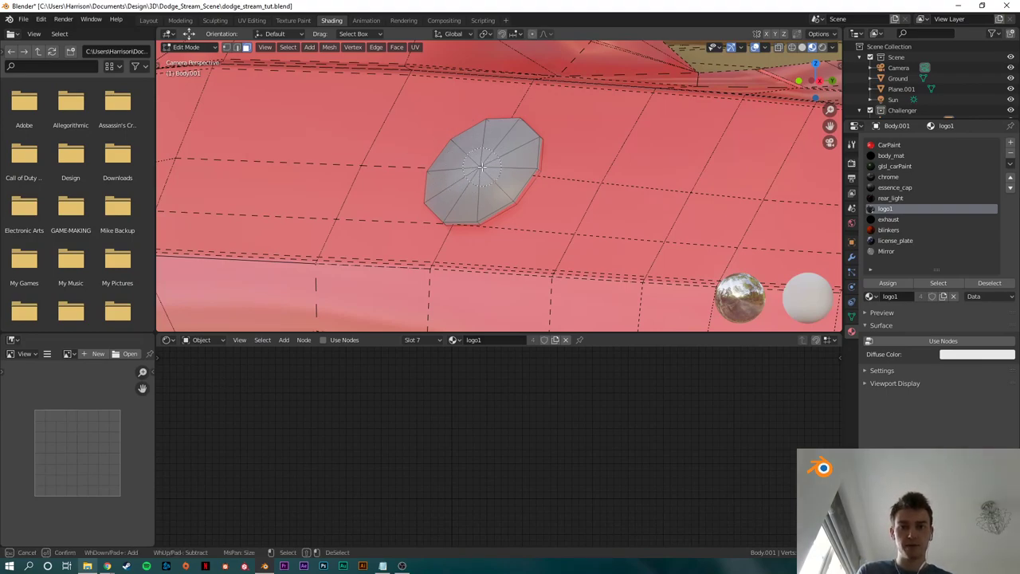
left_click(481, 165)
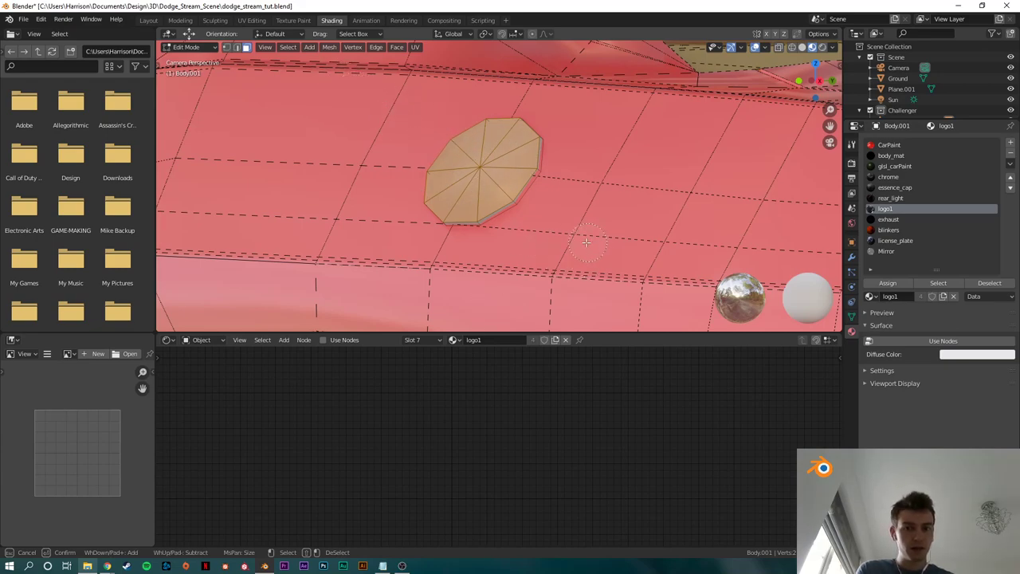
right_click(512, 230)
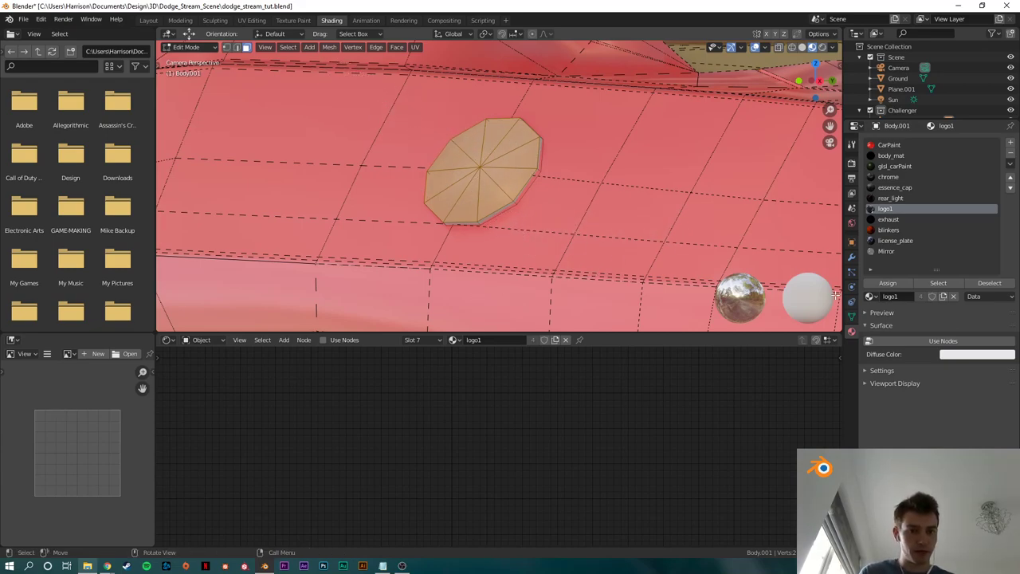
left_click(1012, 144)
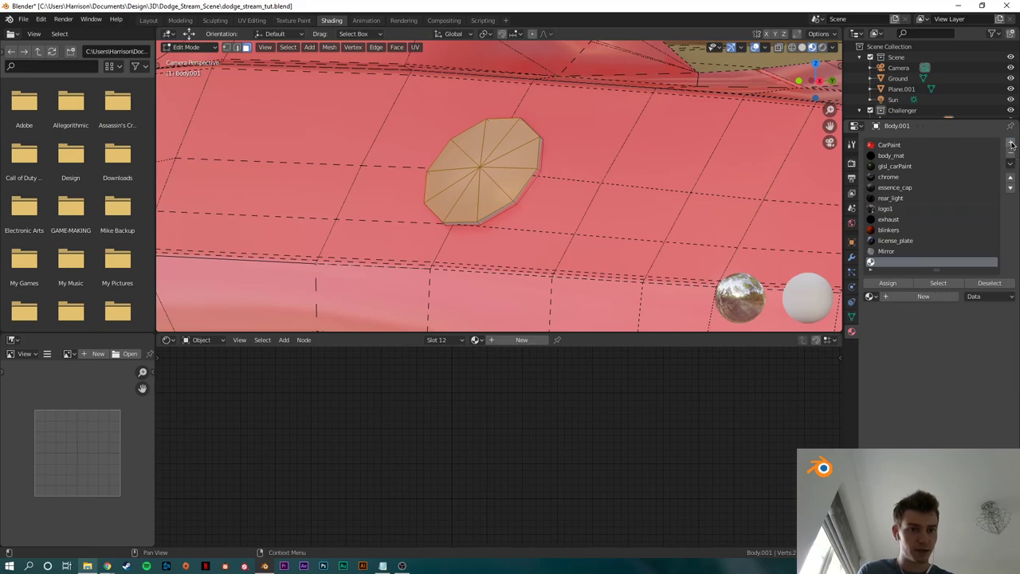
left_click(925, 297)
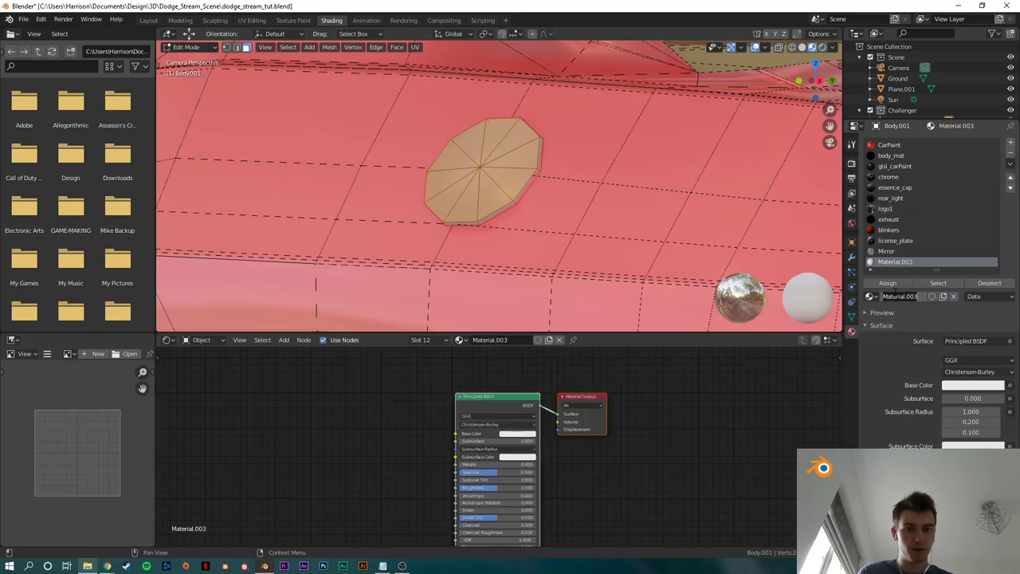
type("Fue")
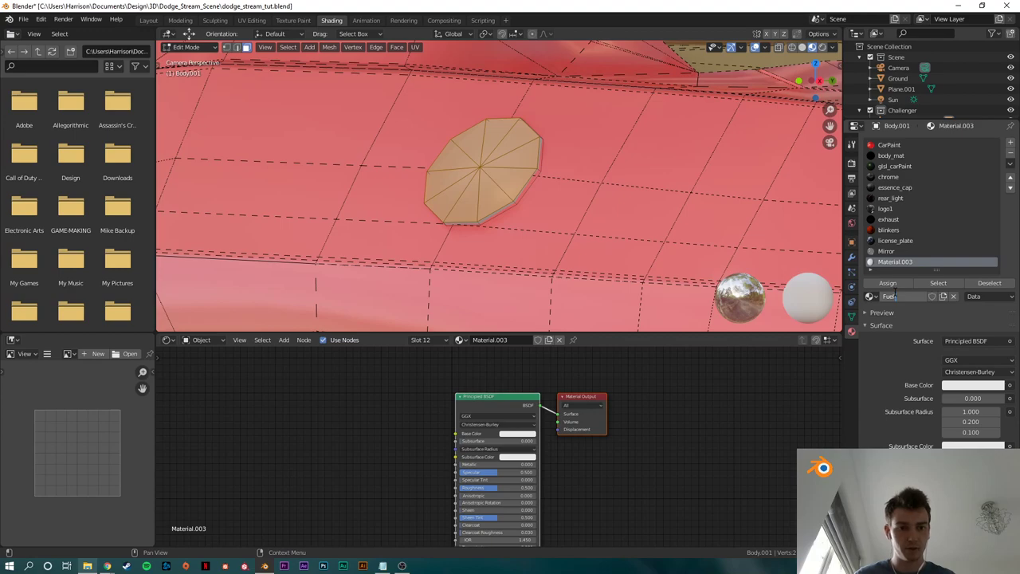
type("l-Cap")
key("Return")
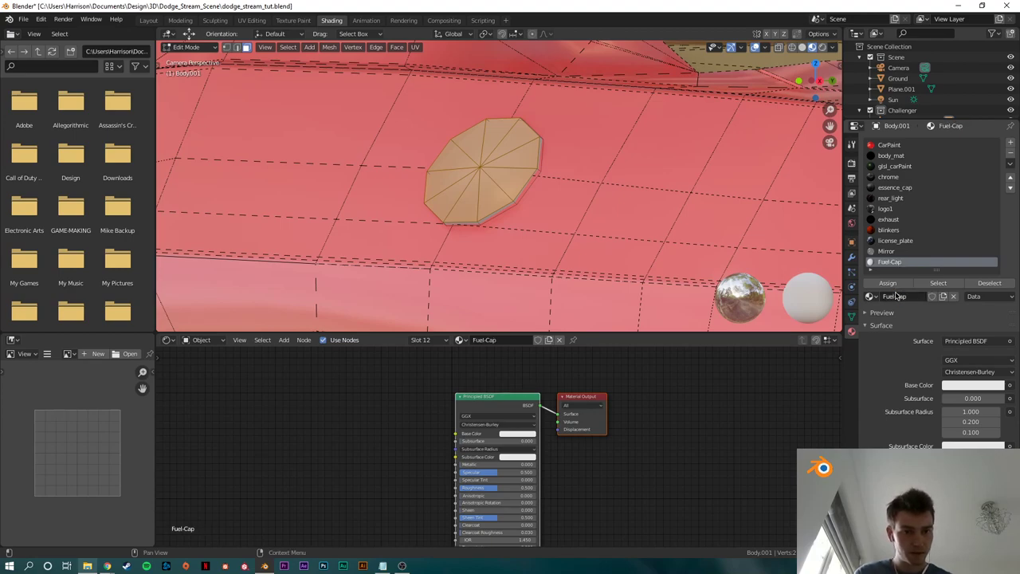
left_click(886, 283)
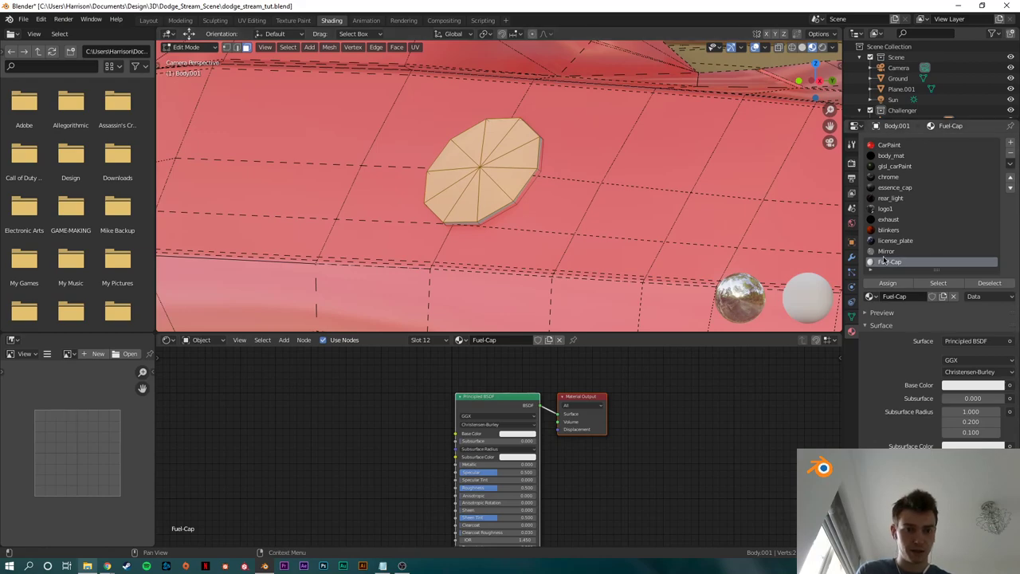
Step: Add an Image Texture with Mapping and Texture Coordinate nodes to the Fuel-Cap material's Principled BSDF using Node Wrangler
scroll(641, 467, "up", 2)
left_click(679, 480)
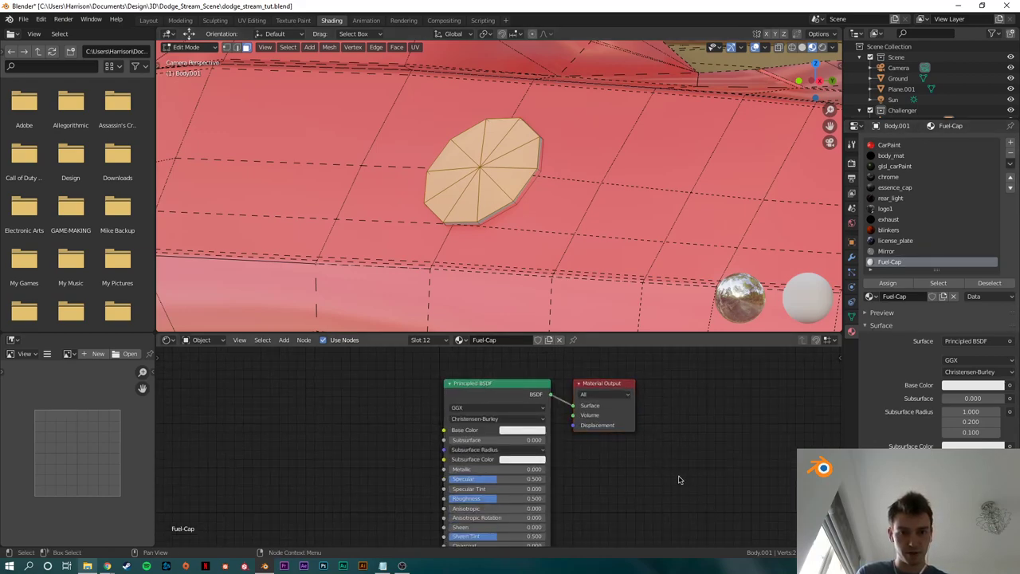
left_click(511, 425)
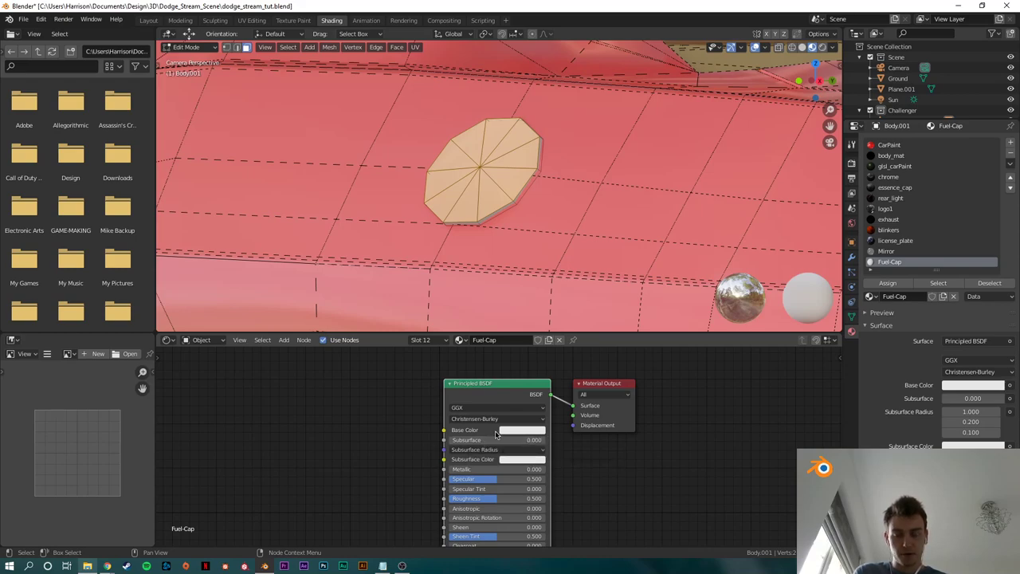
left_click(636, 471)
left_click_drag(493, 393, 481, 401)
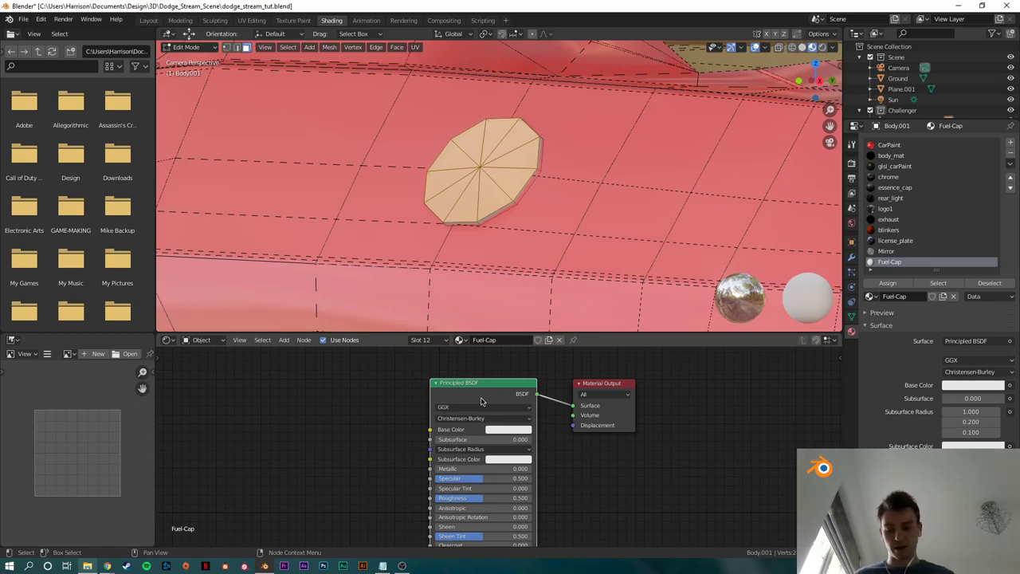
key("ctrl+t")
Step: Move the three texture nodes clear of the Principled BSDF so the whole chain is laid out beside it
scroll(333, 432, "down", 1)
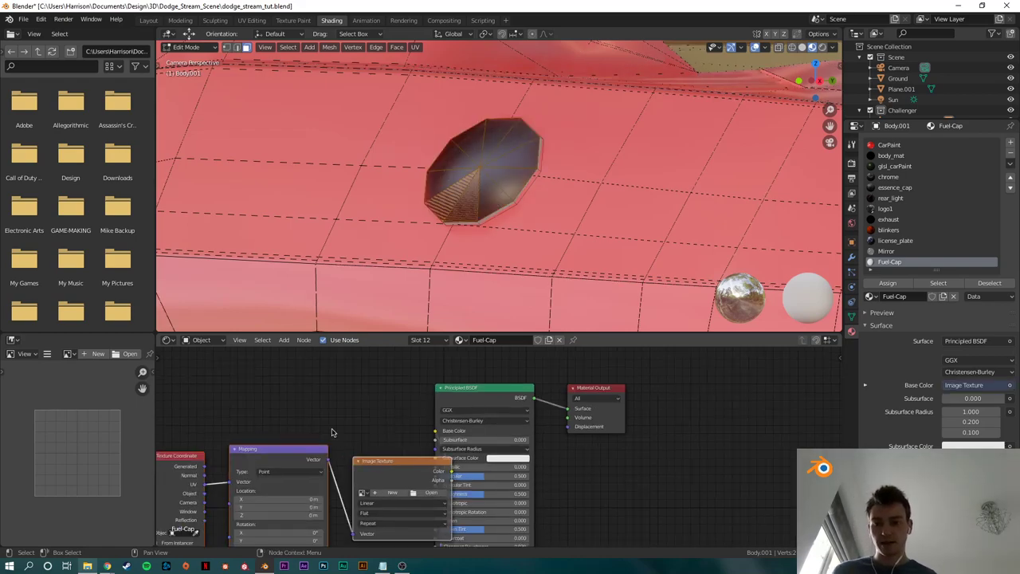
scroll(332, 432, "up", 1)
middle_click_drag(314, 505, 456, 433)
left_click_drag(264, 365, 573, 448)
left_click_drag(560, 409, 415, 401)
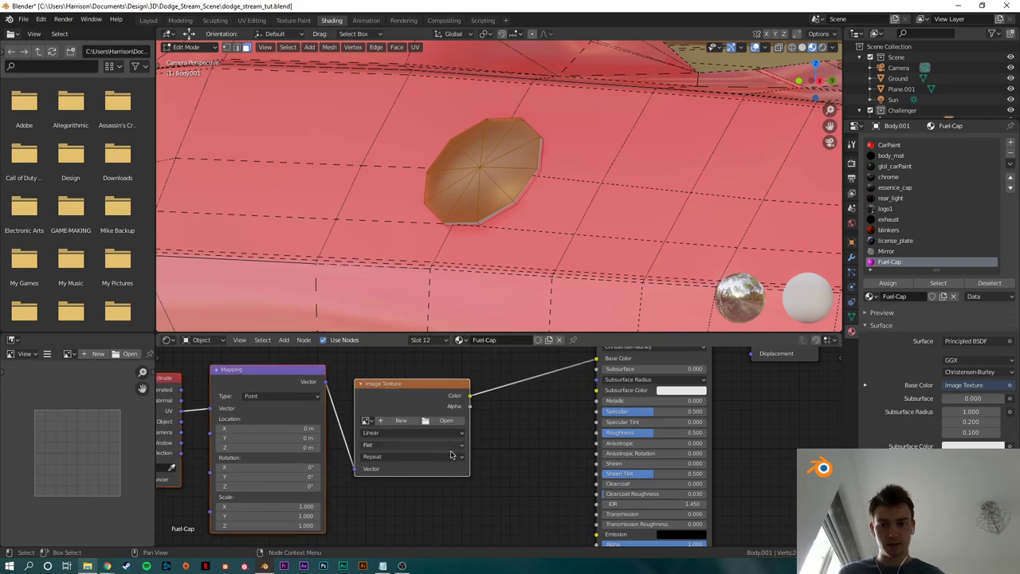
scroll(492, 426, "down", 1)
middle_click_drag(476, 432, 537, 451)
left_click_drag(530, 417, 562, 403)
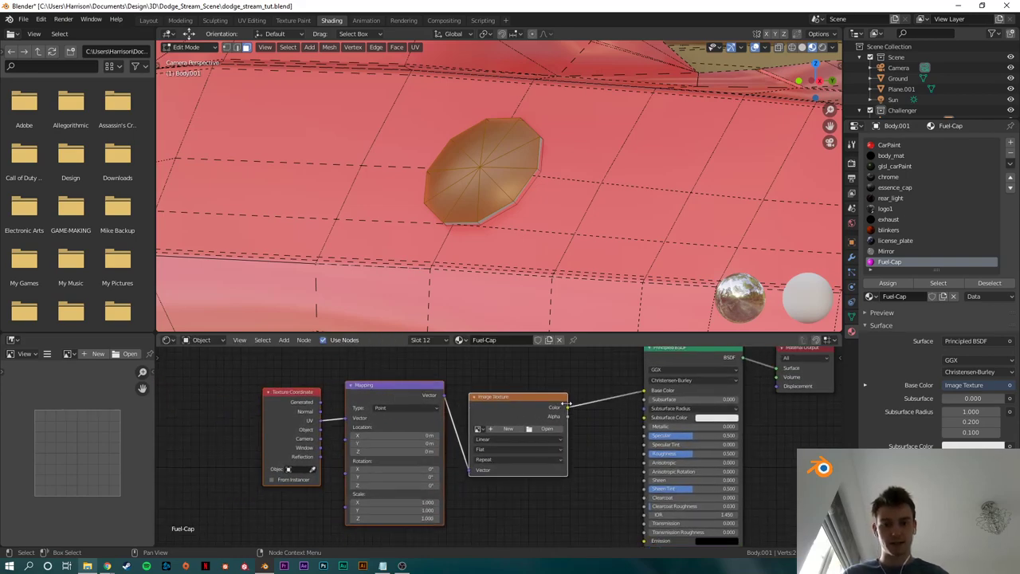
key("shift+a")
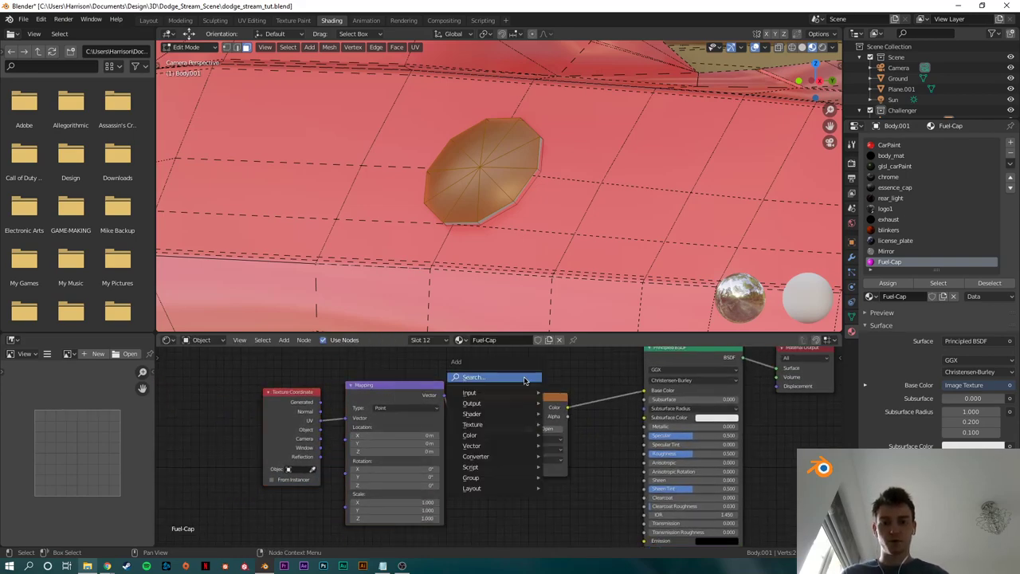
left_click(522, 376)
type("ima")
key("Escape")
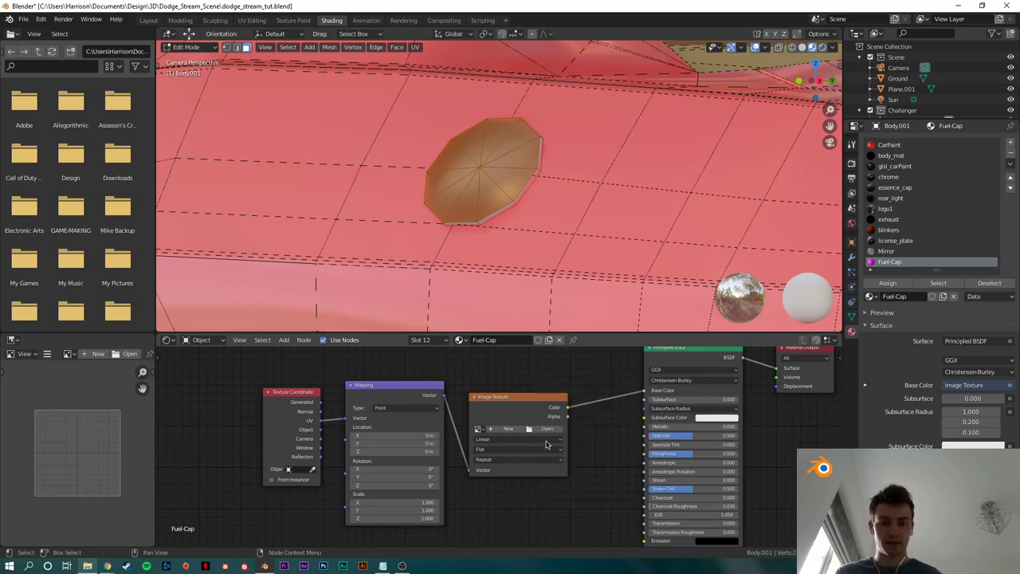
Step: Load challenger-fuel-cap.jpg from the Dodge_Stream_Scene folder into the Image Texture node
left_click_drag(518, 413, 523, 408)
scroll(542, 454, "up", 2)
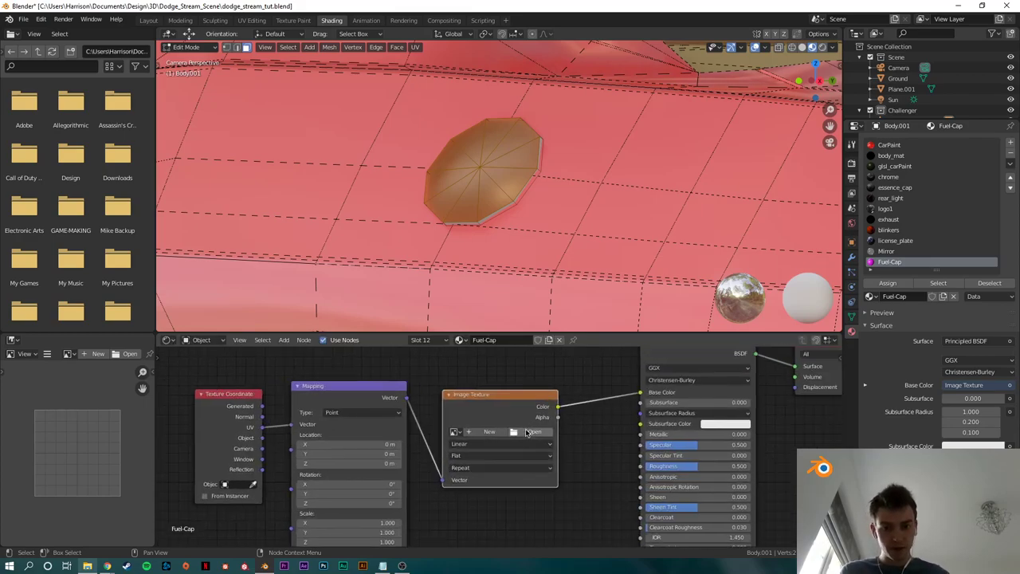
left_click(535, 428)
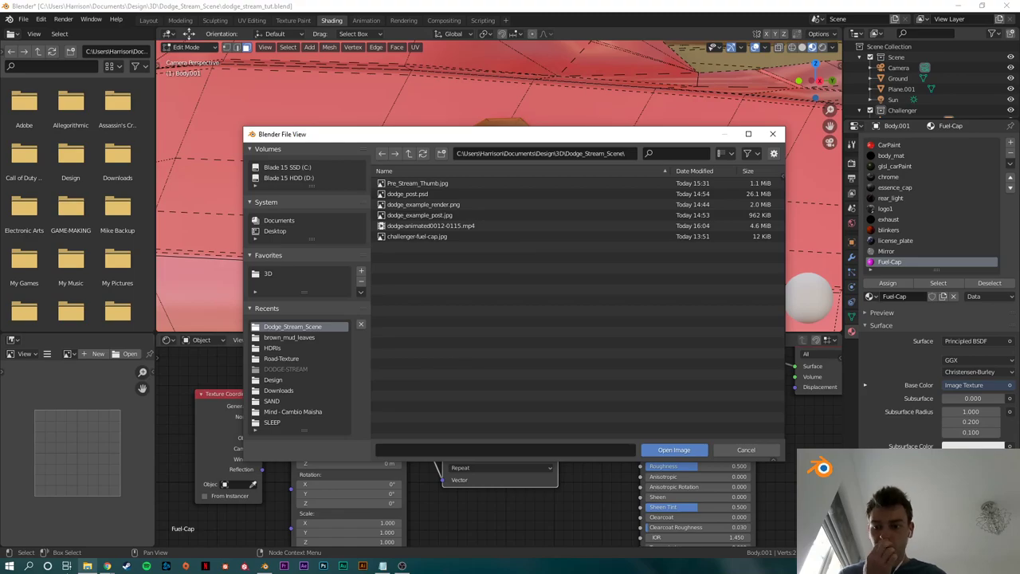
left_click(454, 237)
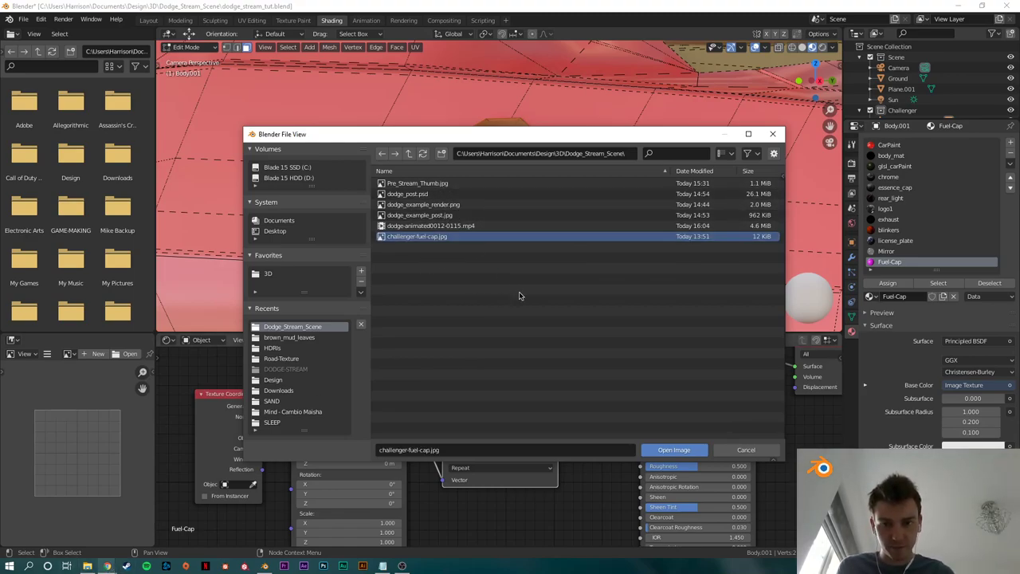
left_click(667, 450)
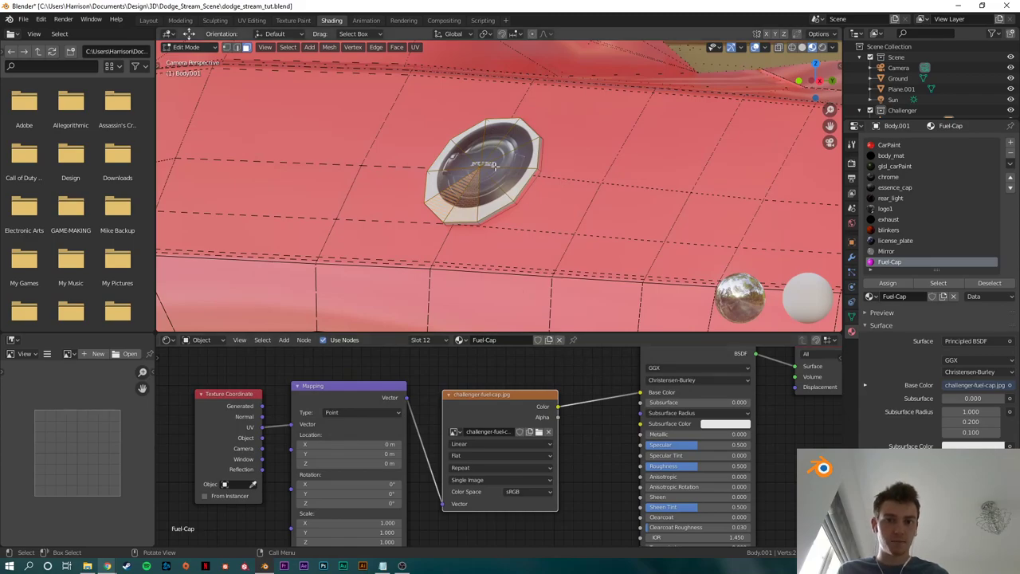
Step: Switch to Chrome, search Google Images for "dodge challenger fuel cover" and preview the black fuel door on a white background
key("alt+Tab")
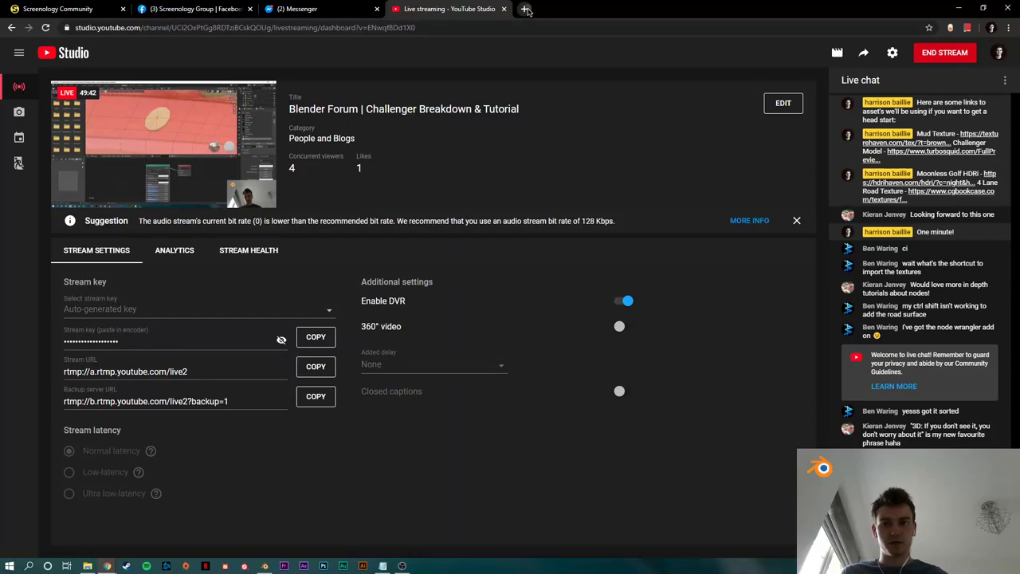
left_click(525, 8)
type("ch")
key("BackSpace")
key("BackSpace")
type("dodge challenger fuel cover")
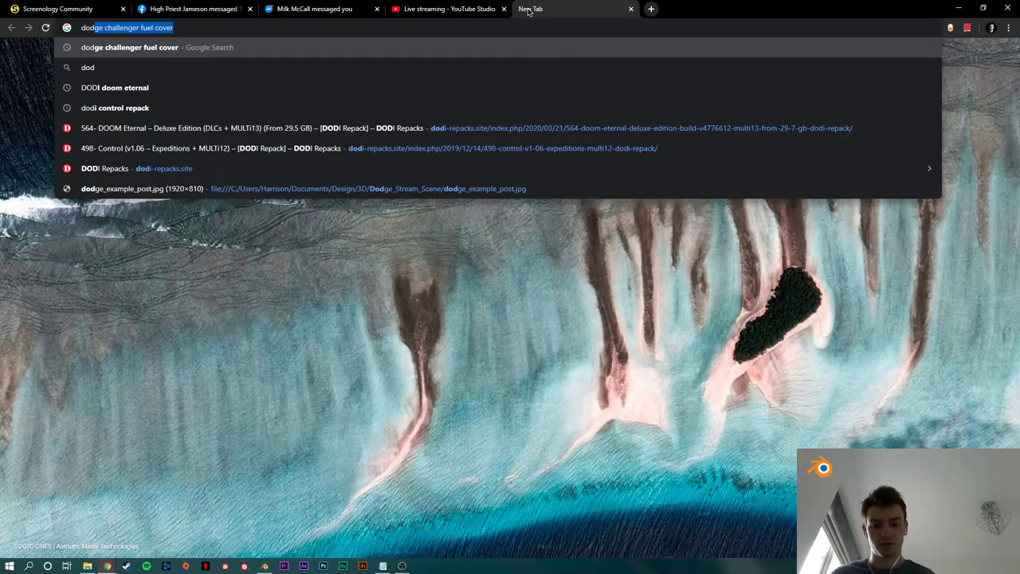
key("Return")
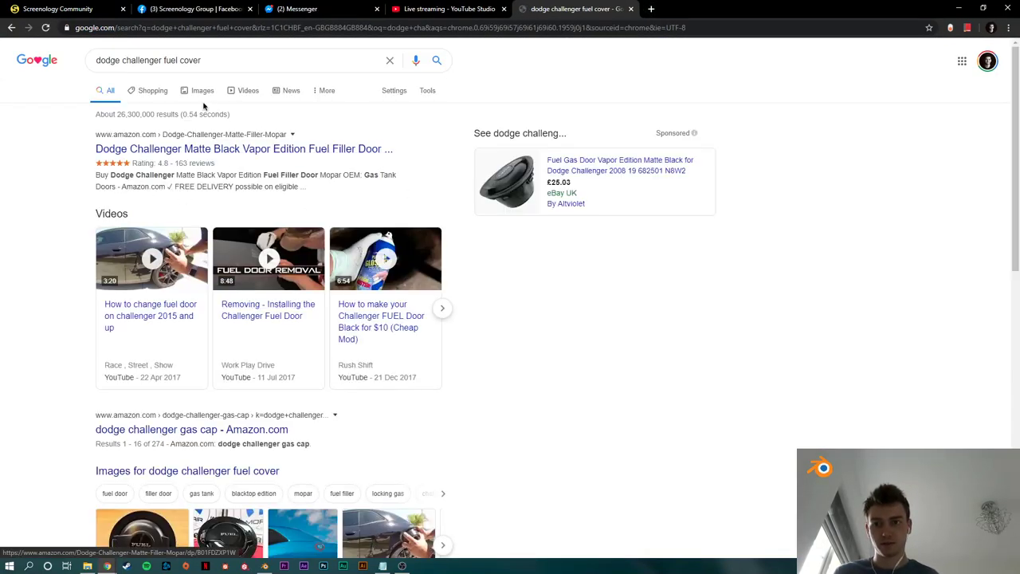
left_click(199, 94)
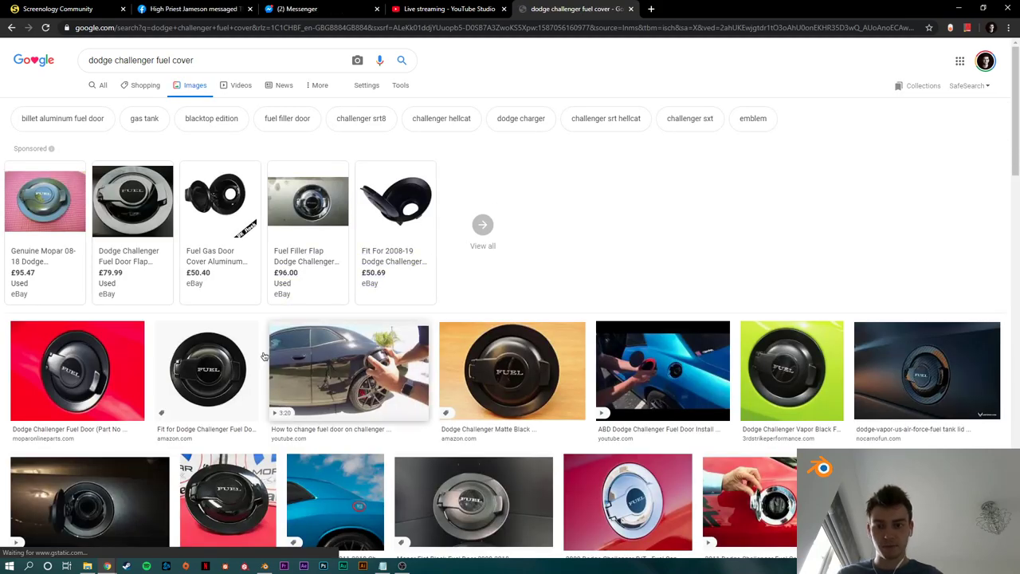
left_click(204, 368)
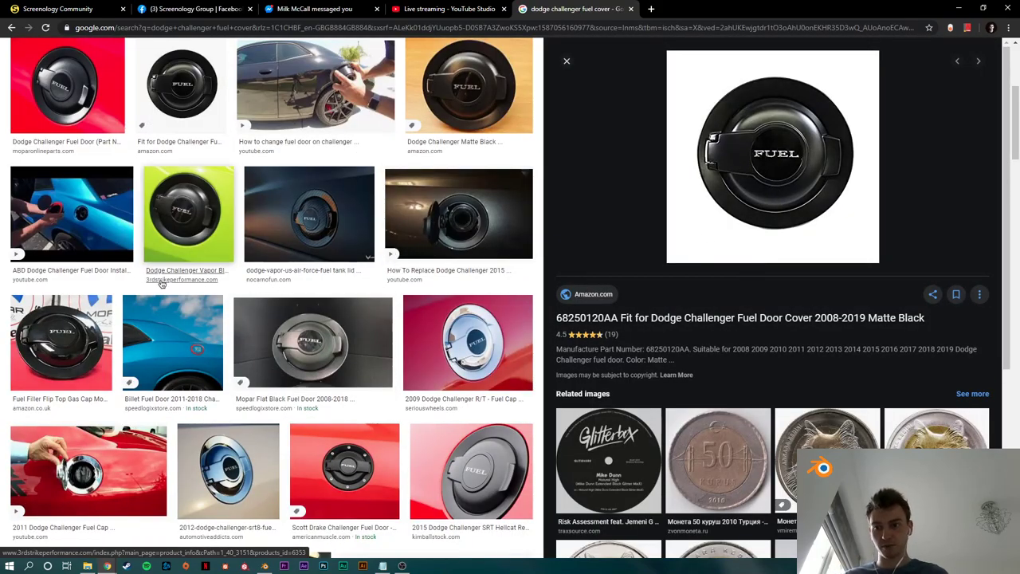
scroll(330, 287, "up", 3)
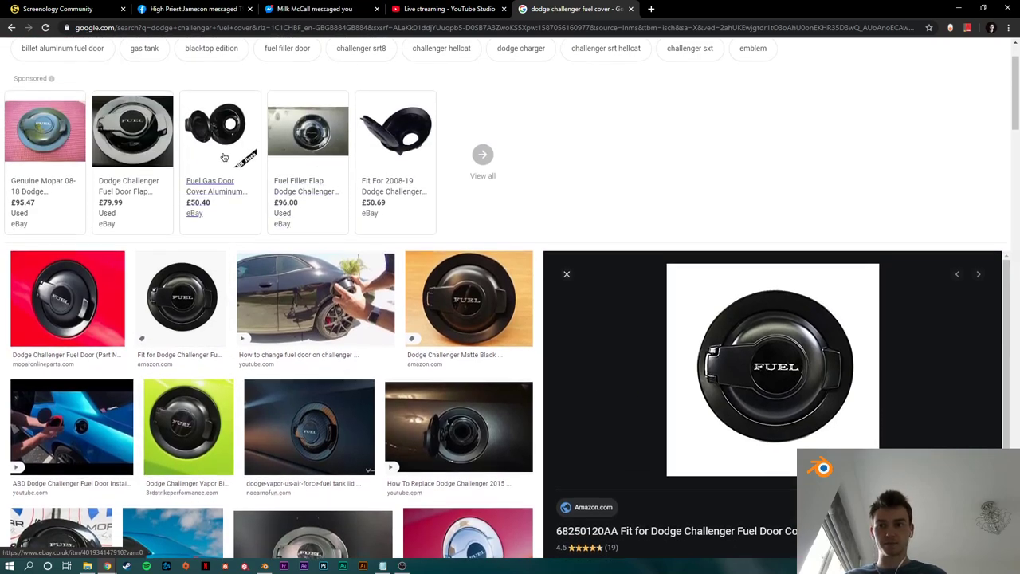
scroll(224, 157, "up", 2)
triple_click(228, 63)
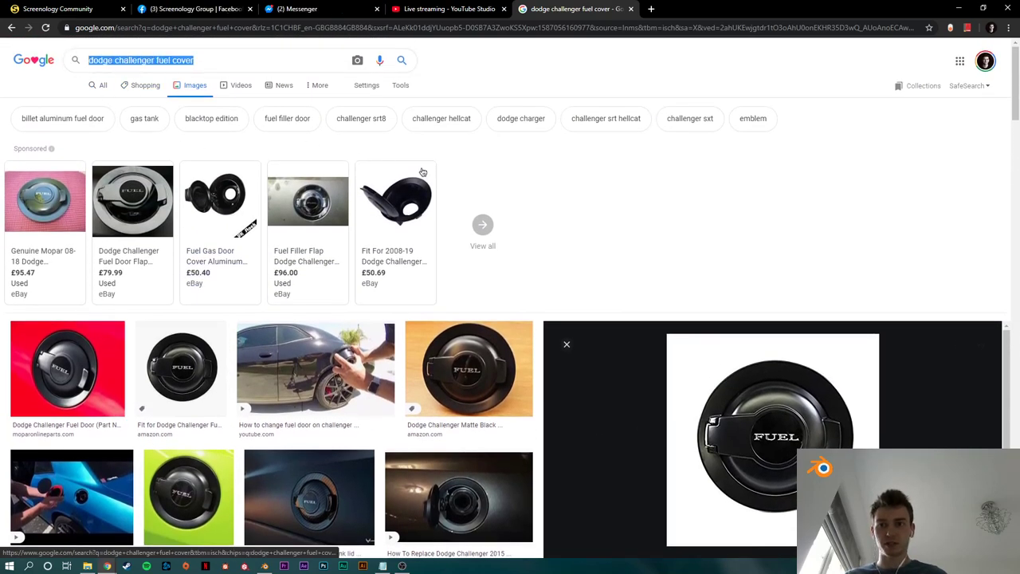
Step: Switch back to Blender and open the UV Editing workspace with the fuel-cap image filling the UV editor
key("alt+Tab")
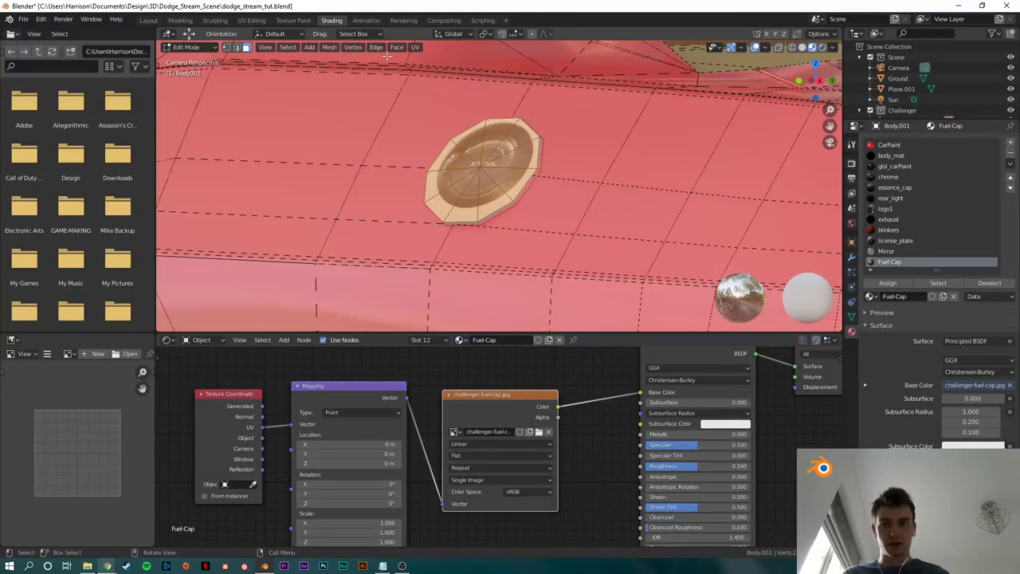
left_click(247, 46)
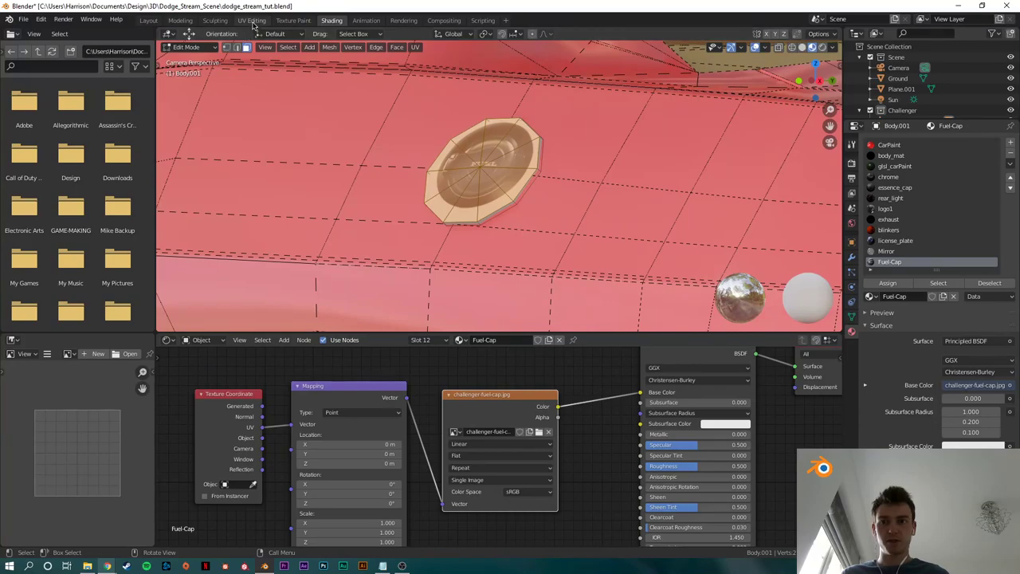
left_click(247, 21)
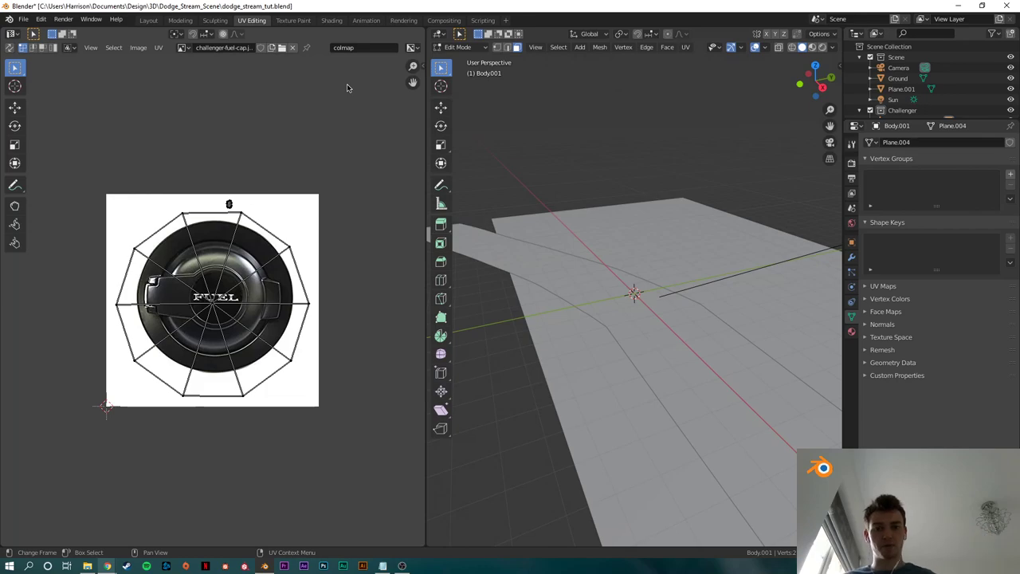
key("Home")
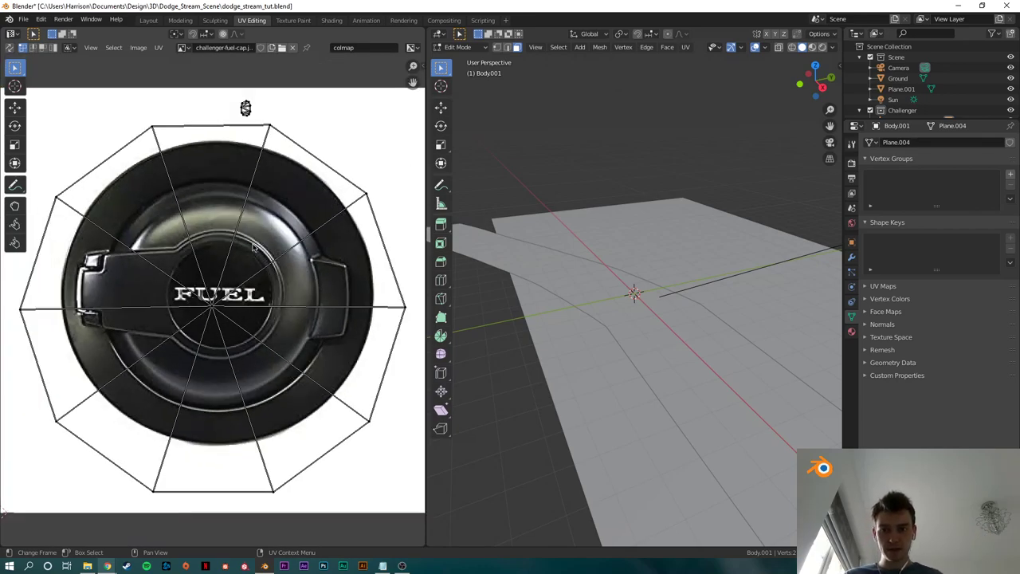
key("c")
left_click(213, 309)
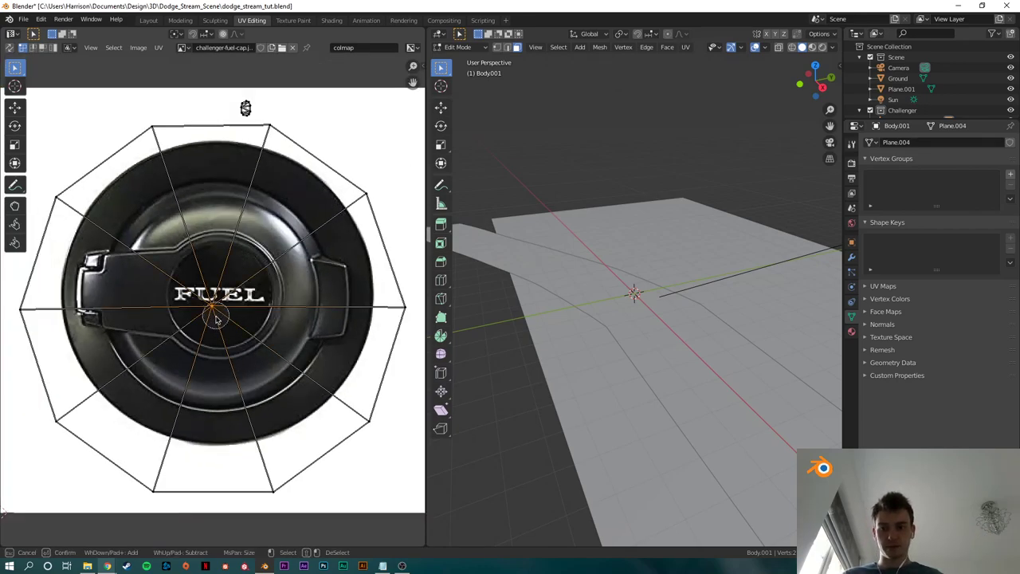
right_click(224, 309)
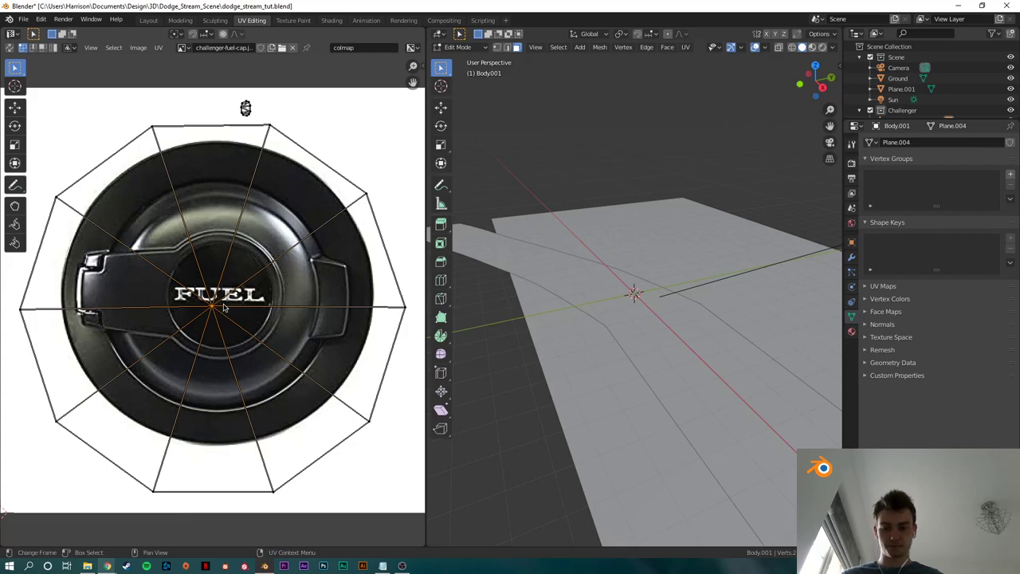
key("c")
middle_click(224, 306)
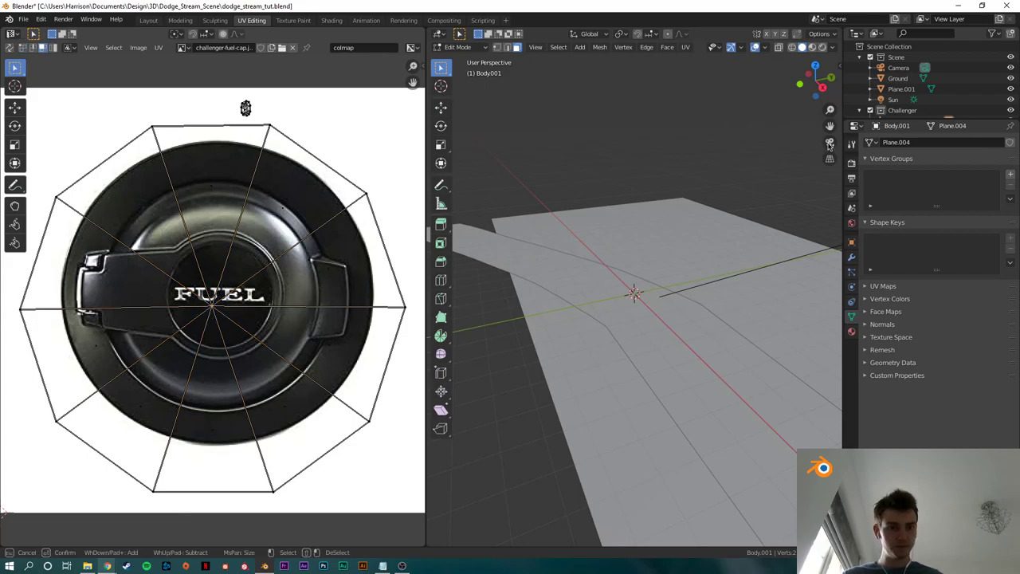
right_click(816, 168)
Step: Show the 3D view through the camera in Material Preview shading, framed closely on the car's fuel cap
left_click(830, 143)
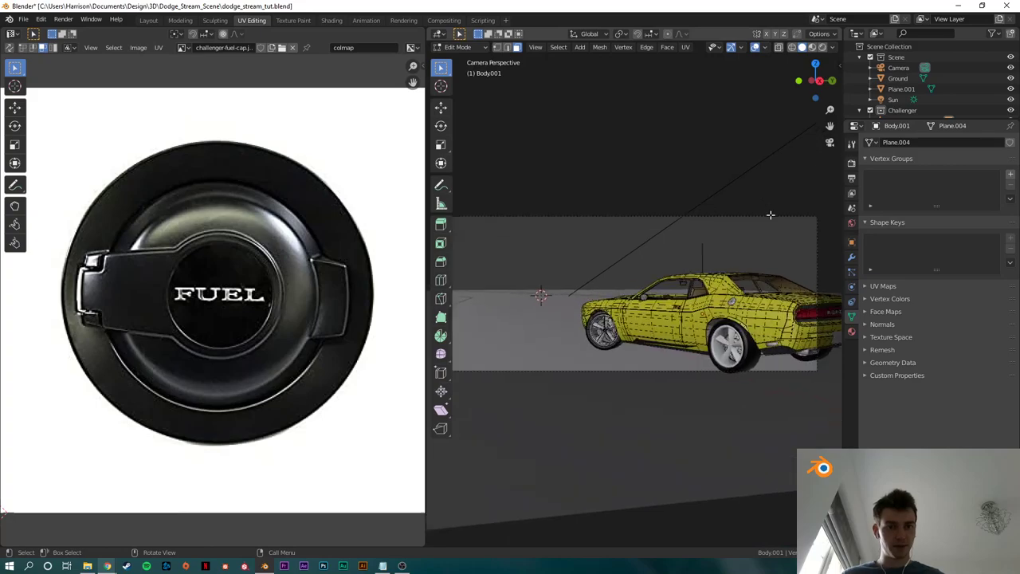
left_click(812, 47)
scroll(778, 314, "up", 3)
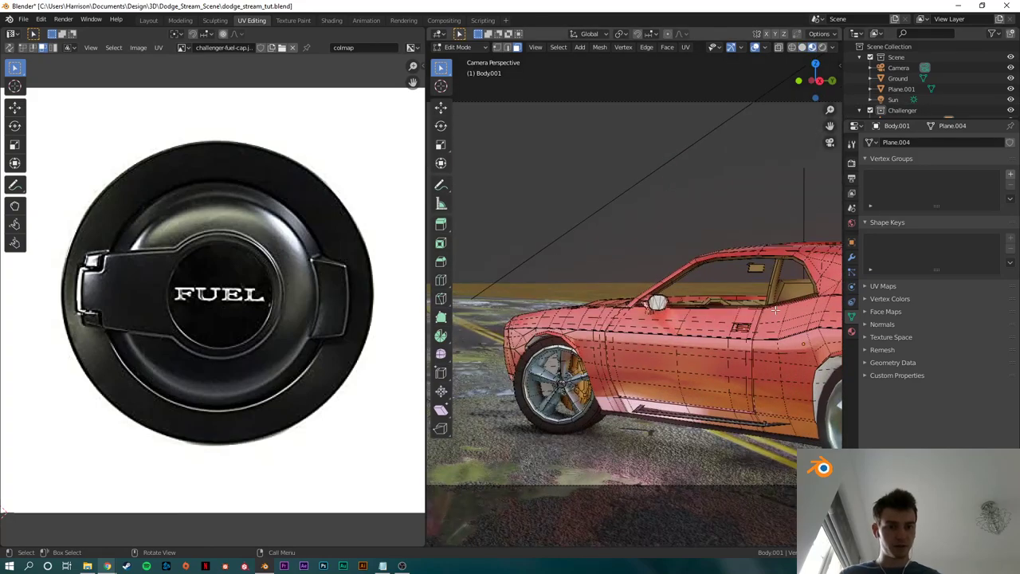
scroll(608, 308, "up", 5)
middle_click_drag(777, 314, 715, 279, "shift")
scroll(648, 301, "up", 3)
scroll(665, 294, "up", 10)
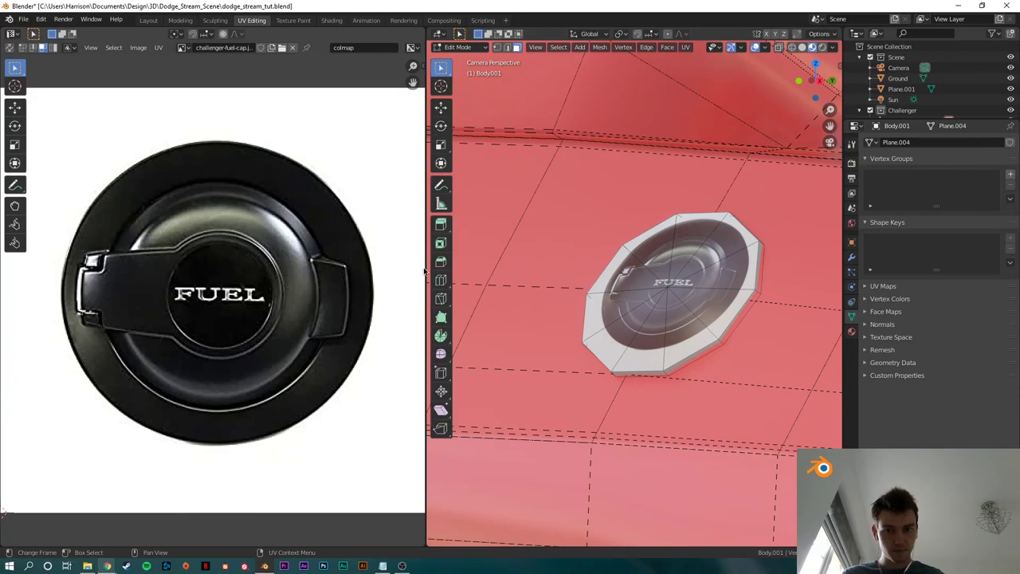
Step: Select the fuel cap's faces on the body and all of their UVs over the challenger-fuel-cap image
key("a")
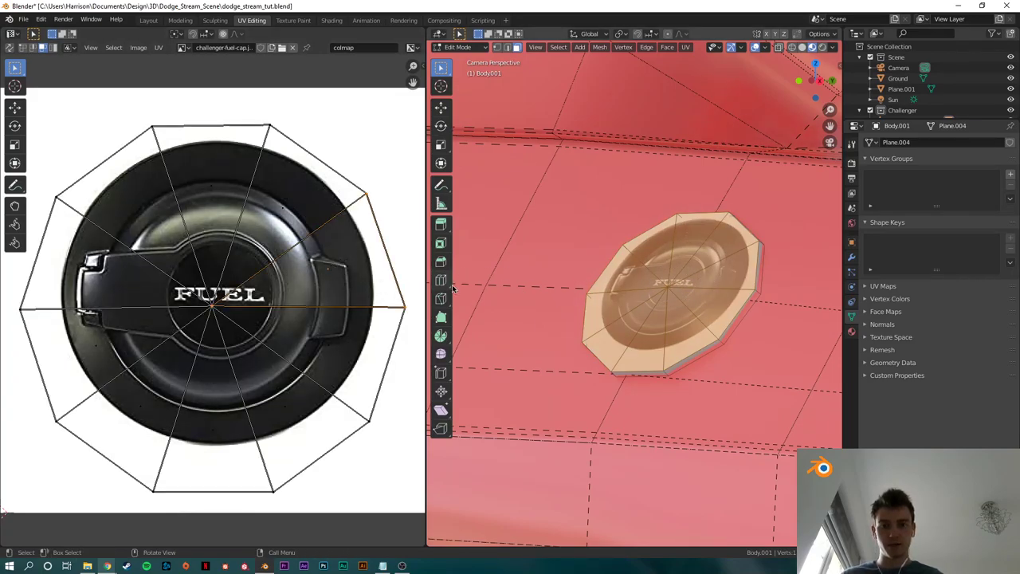
key("a")
key("alt+a")
key("a")
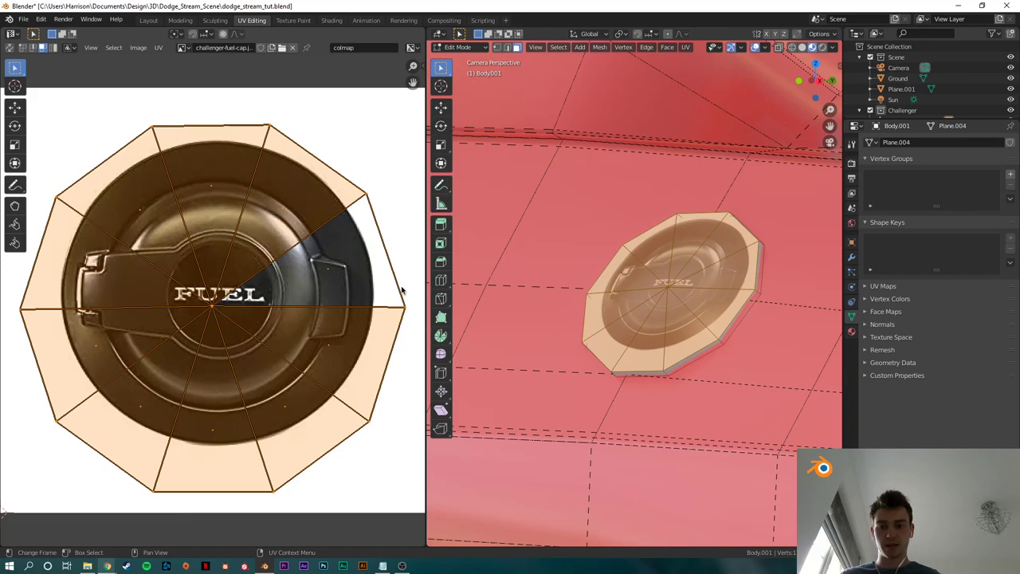
key("s")
key("Return")
key("ctrl+z")
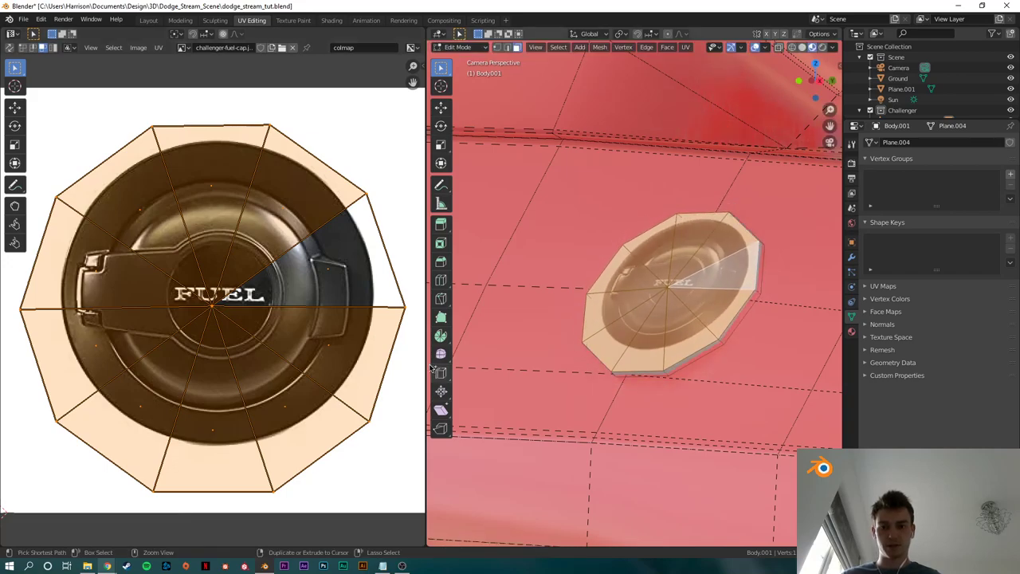
Step: Scale down all the fuel cap's UVs together so their outline fits within the black rim of the image
key("alt+a")
key("a")
key("s")
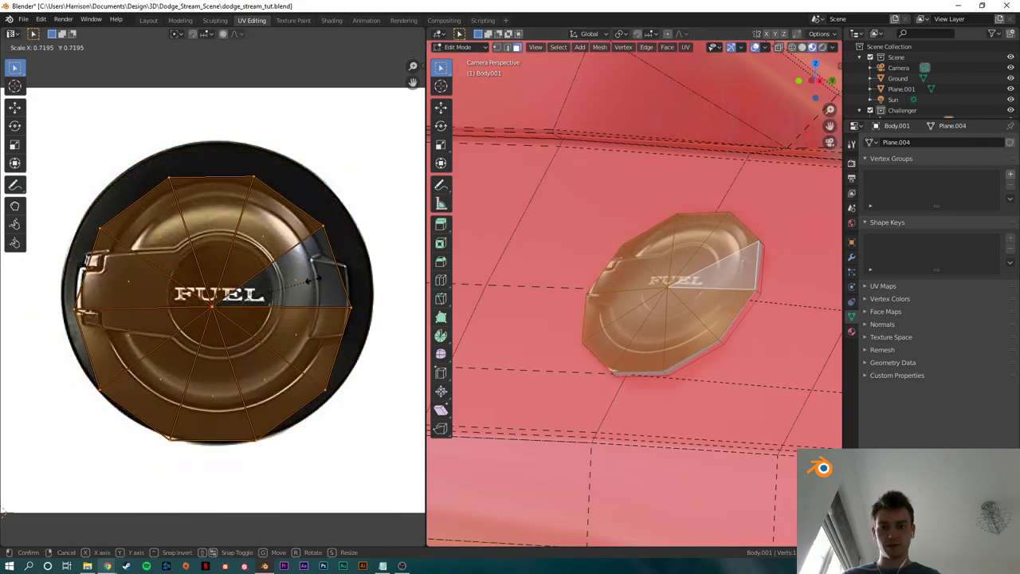
left_click(323, 294)
Step: Move the scaled UVs so they are centred on the black fuel door in the image
key("g")
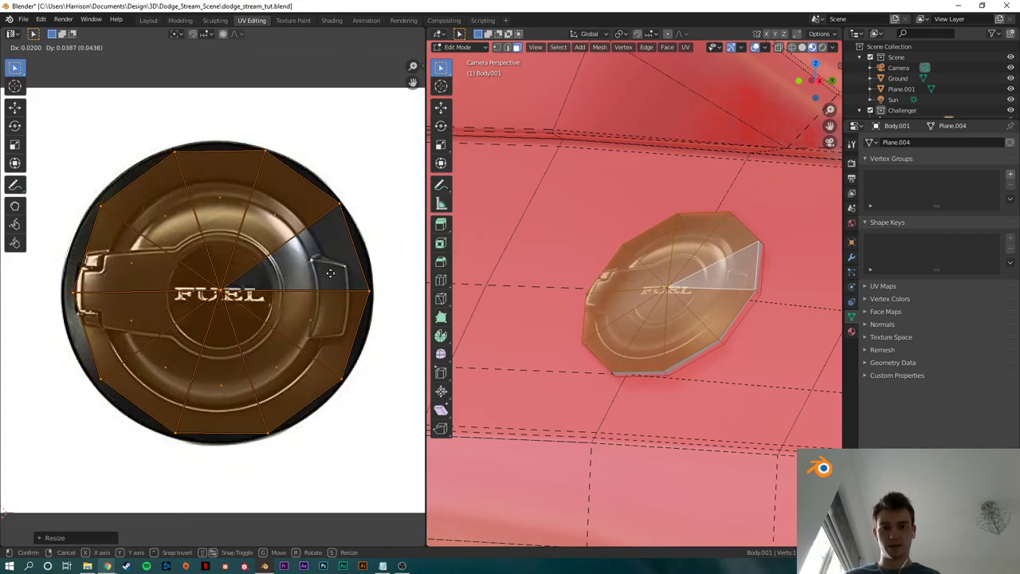
left_click(330, 275)
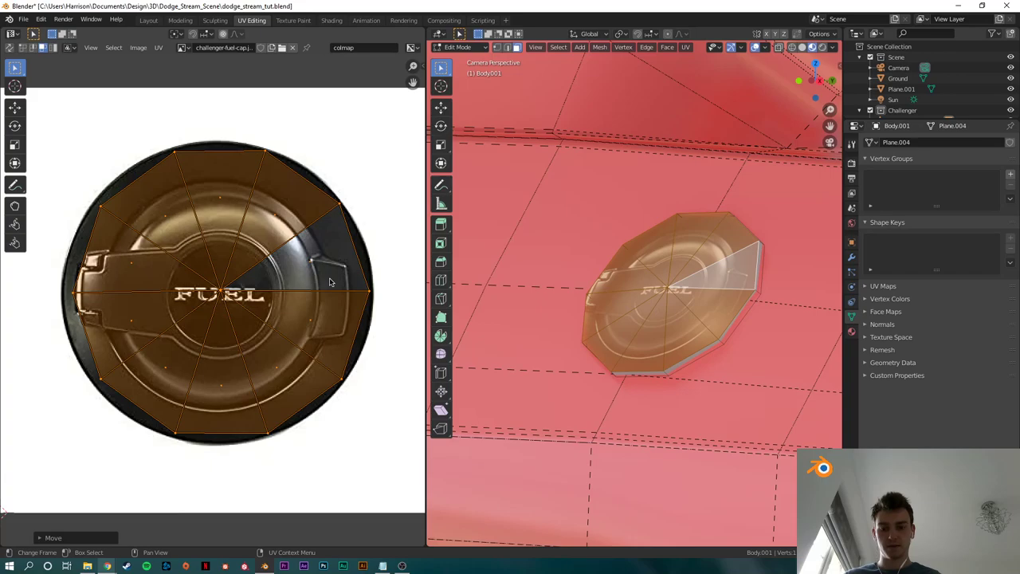
key("g")
left_click(330, 282)
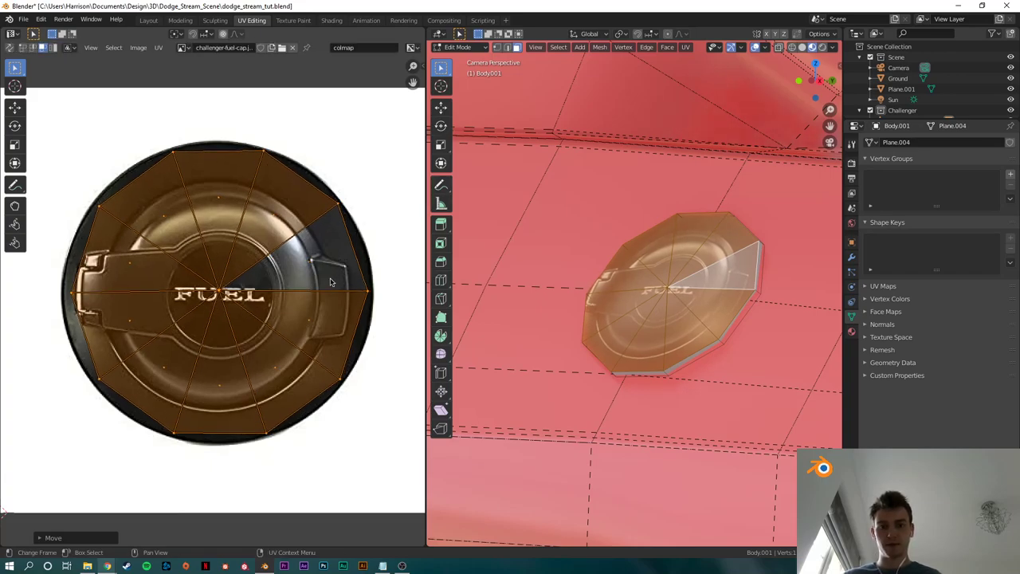
key("g")
key("Escape")
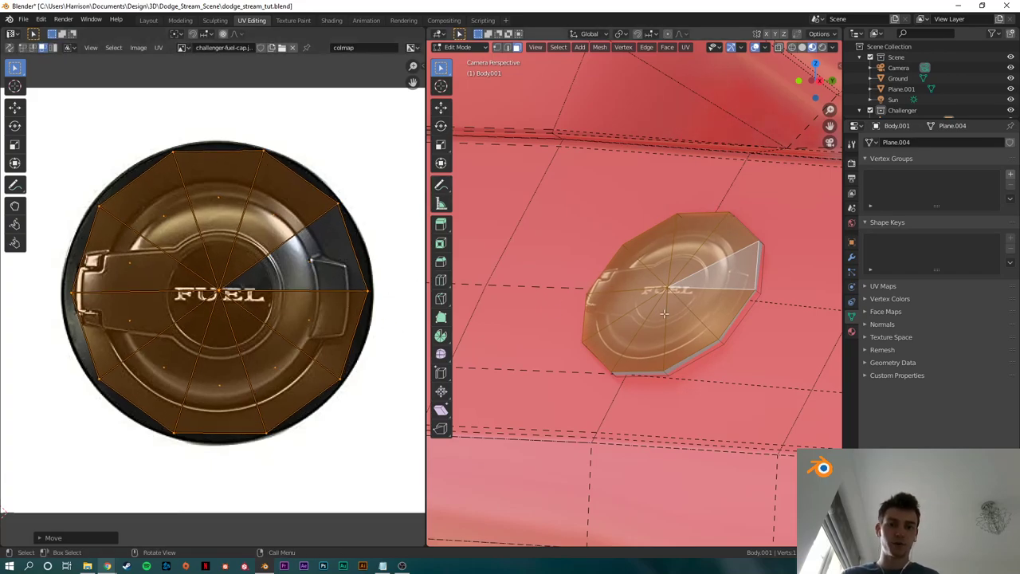
key("g")
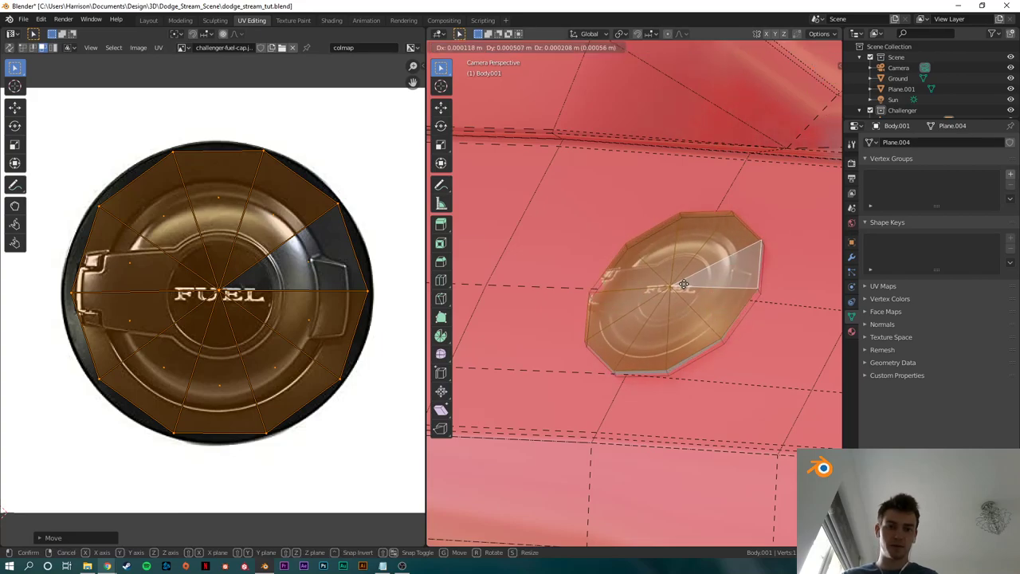
left_click(687, 284)
key("ctrl+z")
key("g")
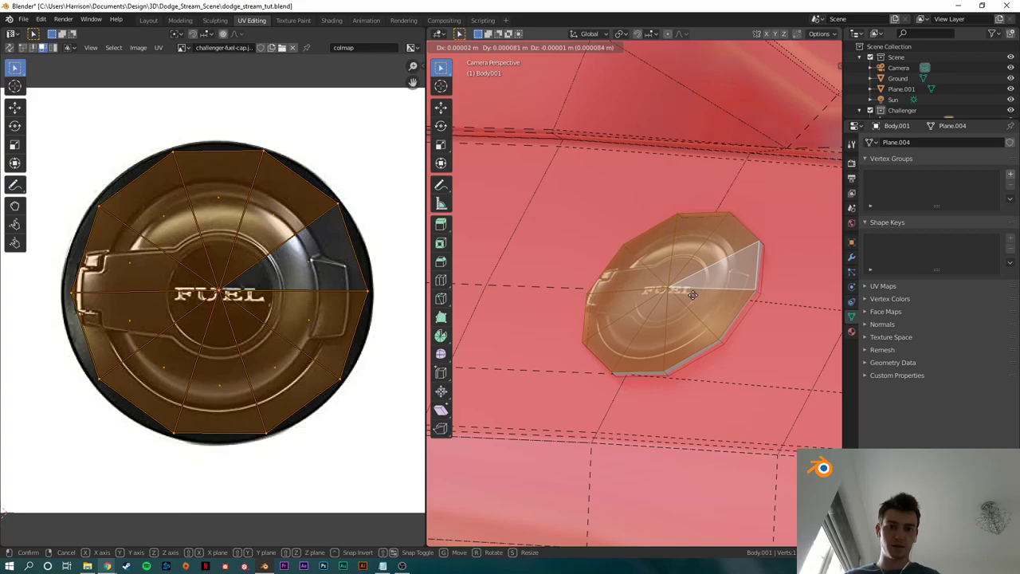
left_click(680, 292)
Step: Check how the fuel cap's UV outline lines up with the black door and FUEL lettering in the image
left_click(378, 218)
scroll(344, 288, "up", 2)
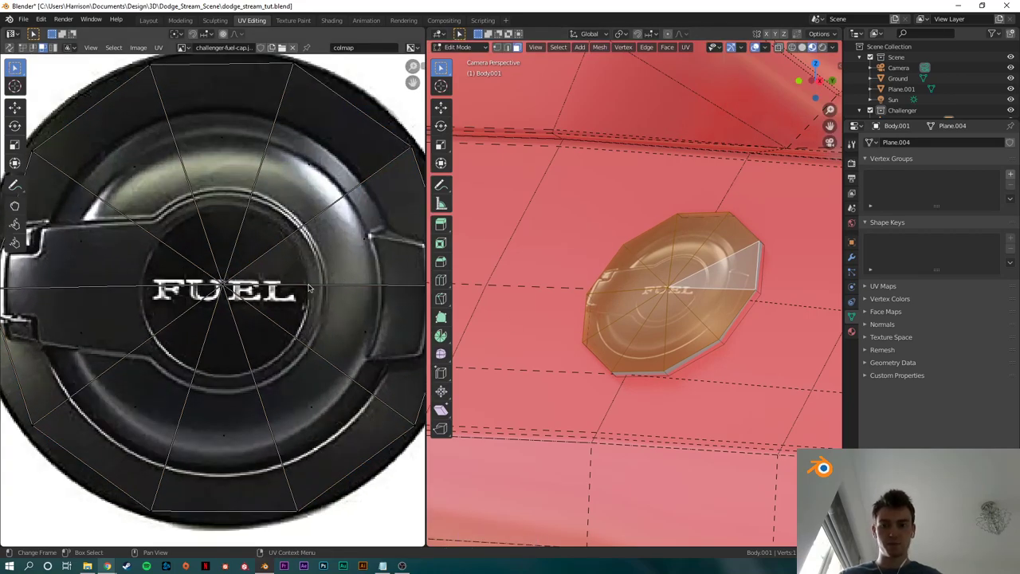
scroll(346, 285, "down", 3)
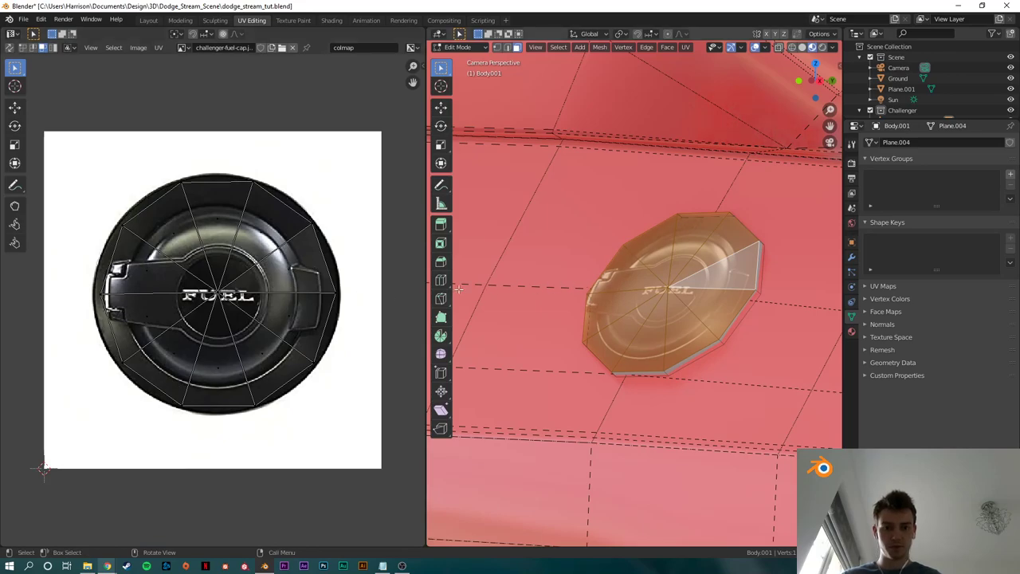
key("a")
left_click(292, 284)
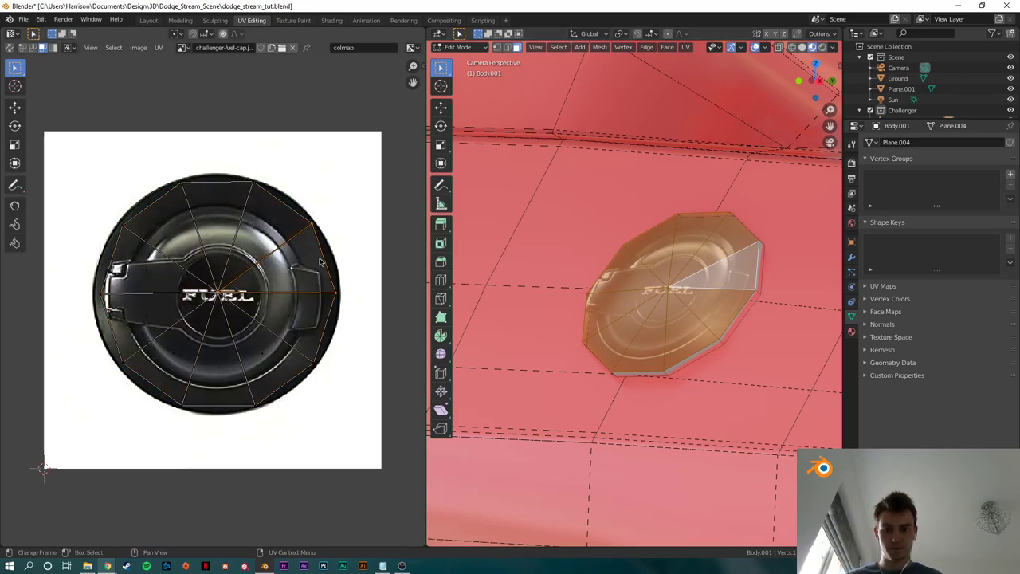
key("k")
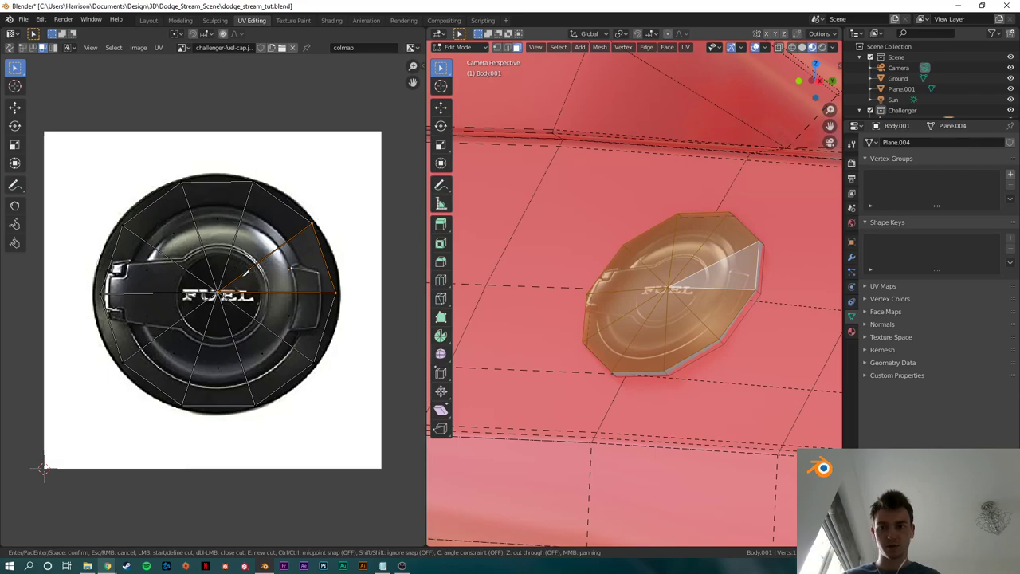
key("Escape")
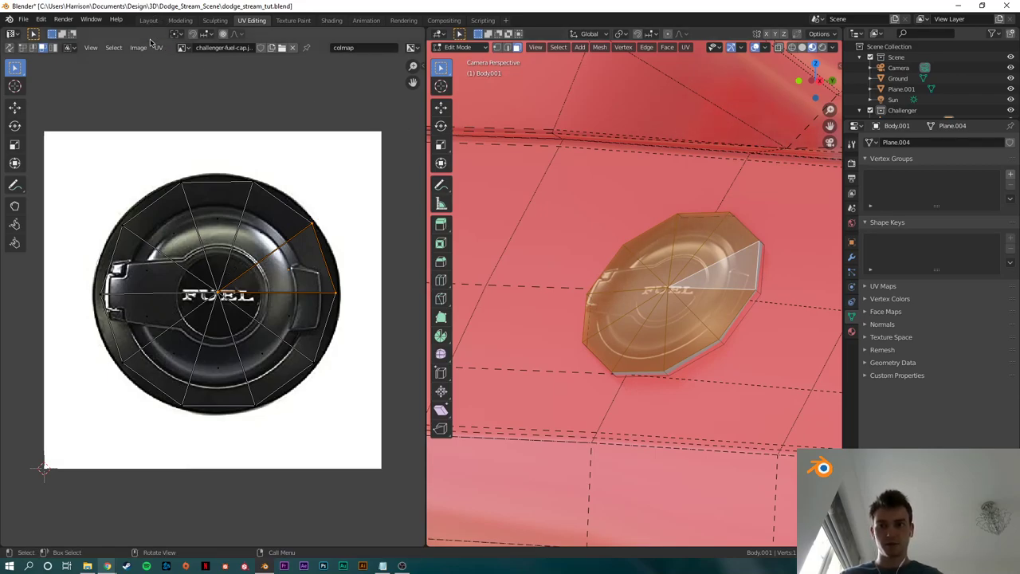
Step: Knife-cut the raised lid's outline into the fuel cap's faces, following the round door, its hinge and the opposite tab
scroll(712, 281, "up", 3)
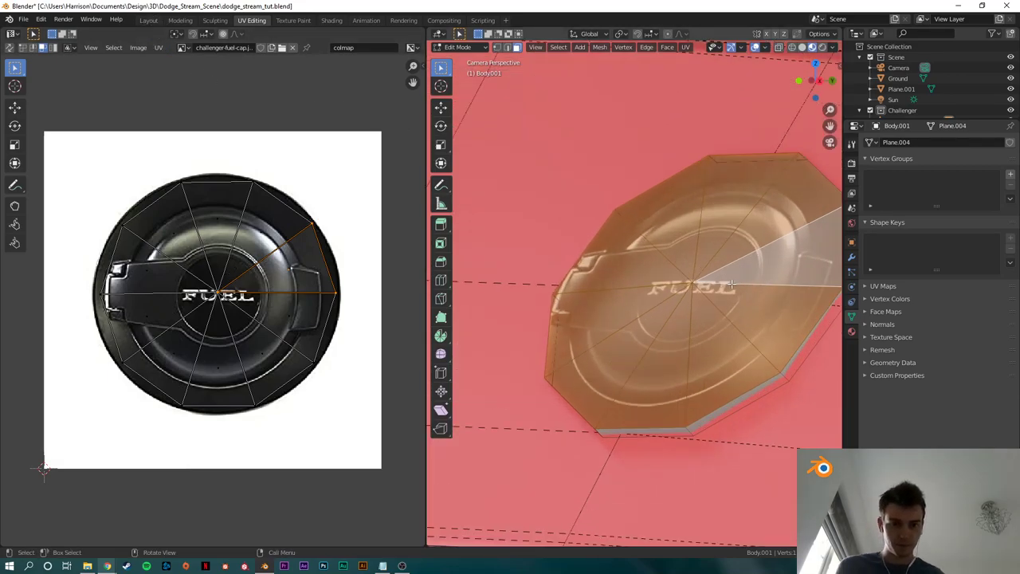
key("k")
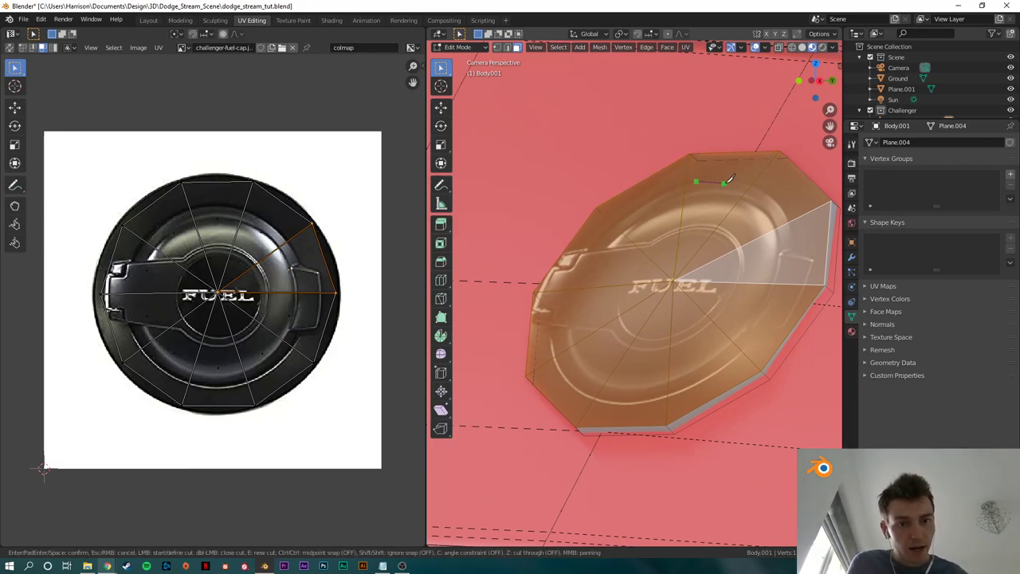
left_click(732, 182)
left_click(761, 190)
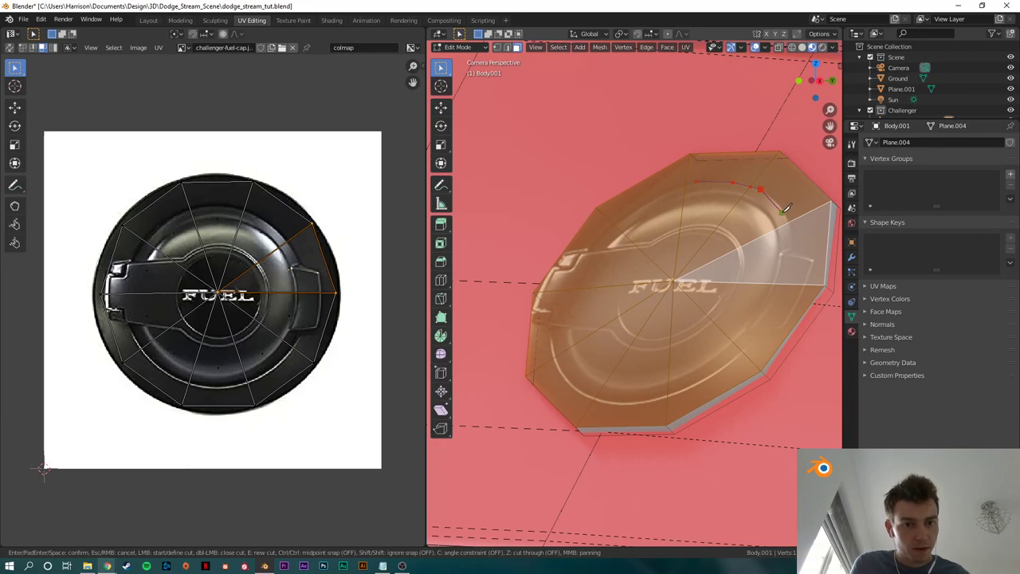
left_click(783, 213)
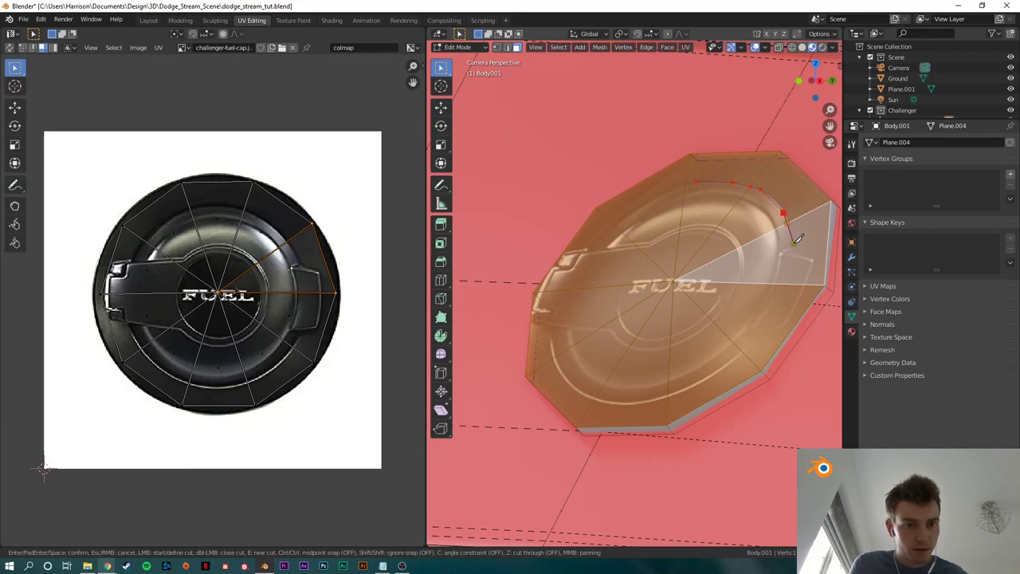
left_click(794, 249)
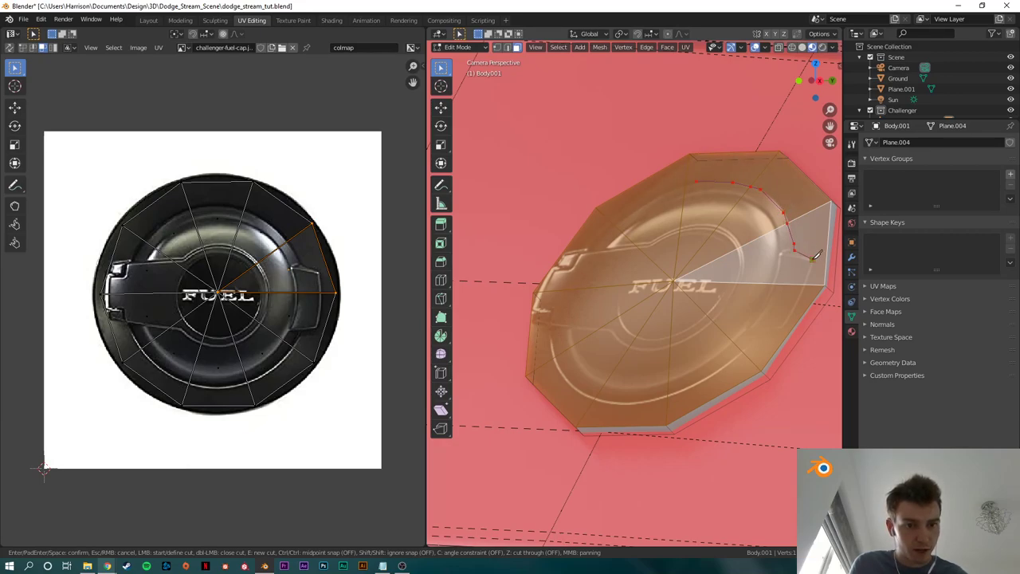
left_click(811, 260)
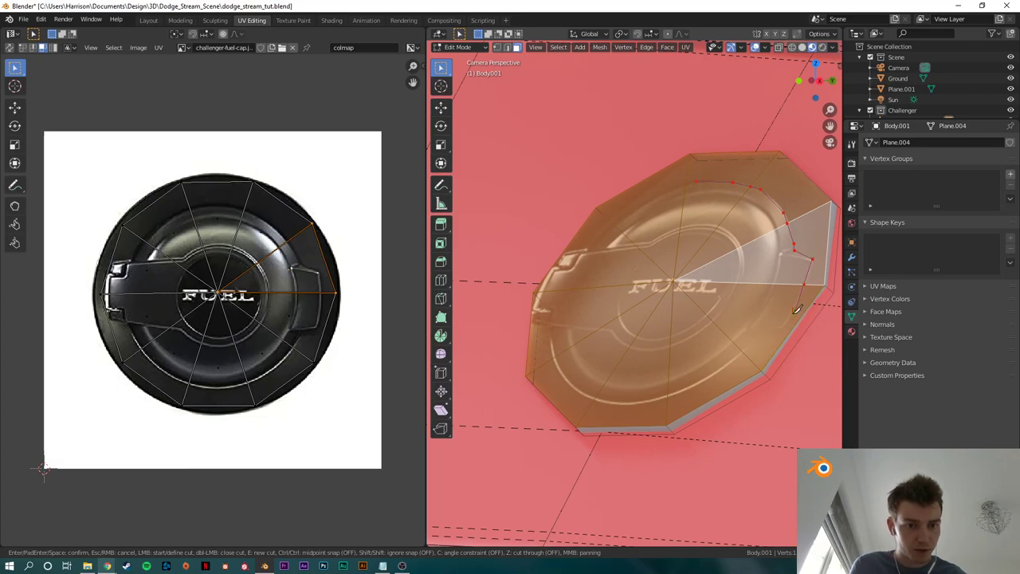
left_click(795, 311)
left_click(760, 336)
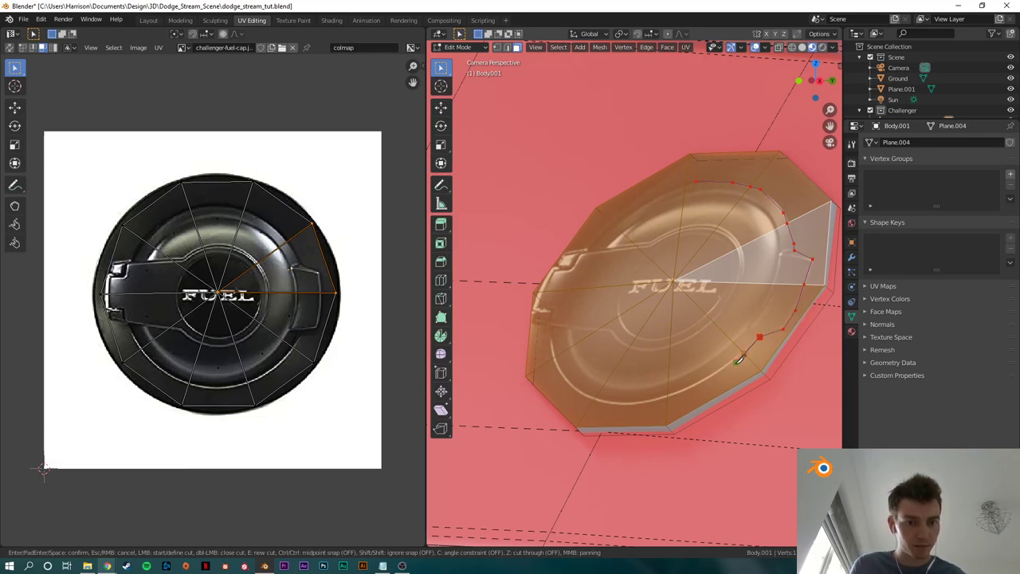
left_click(727, 367)
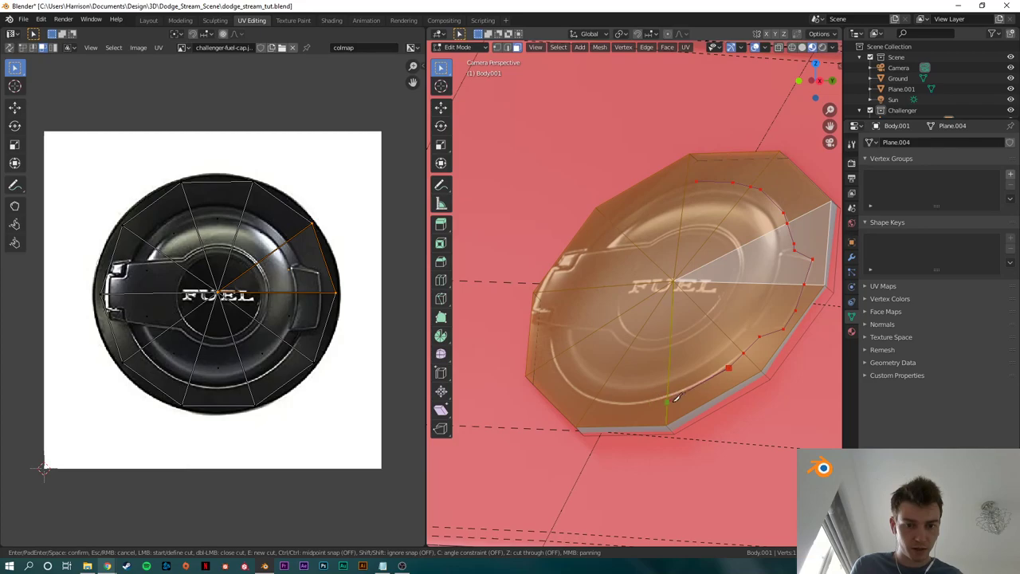
left_click(639, 404)
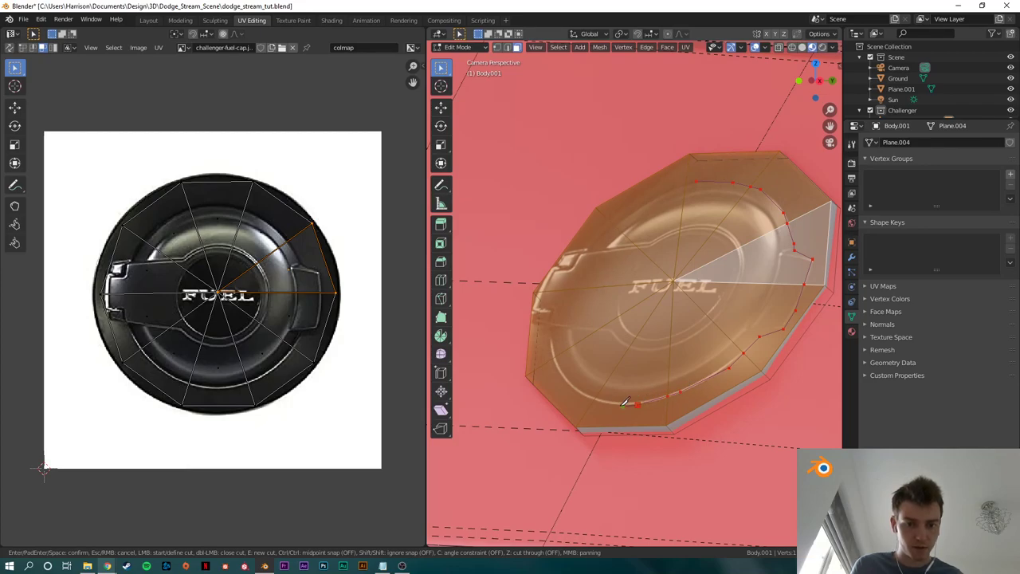
left_click(584, 396)
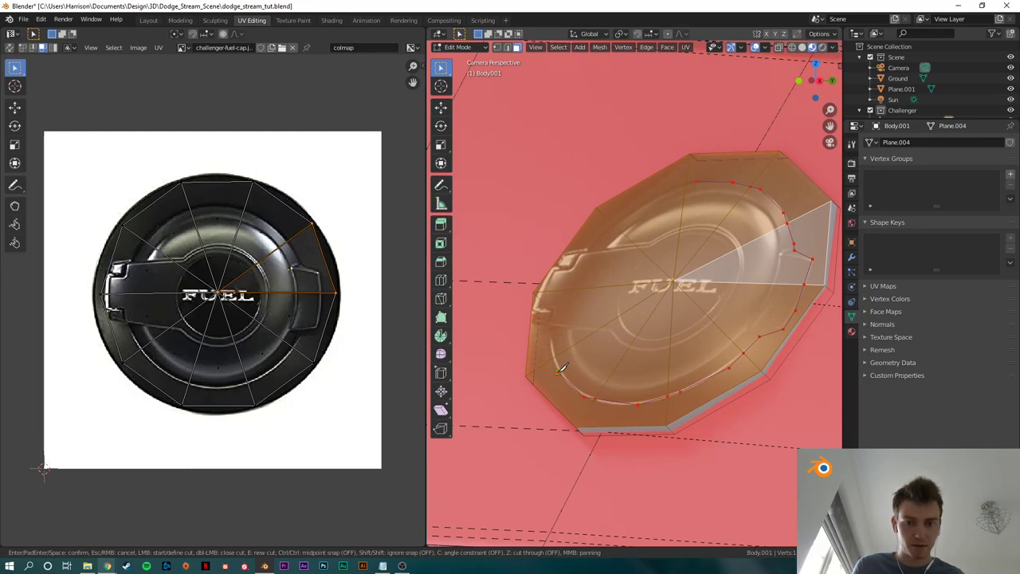
left_click(549, 344)
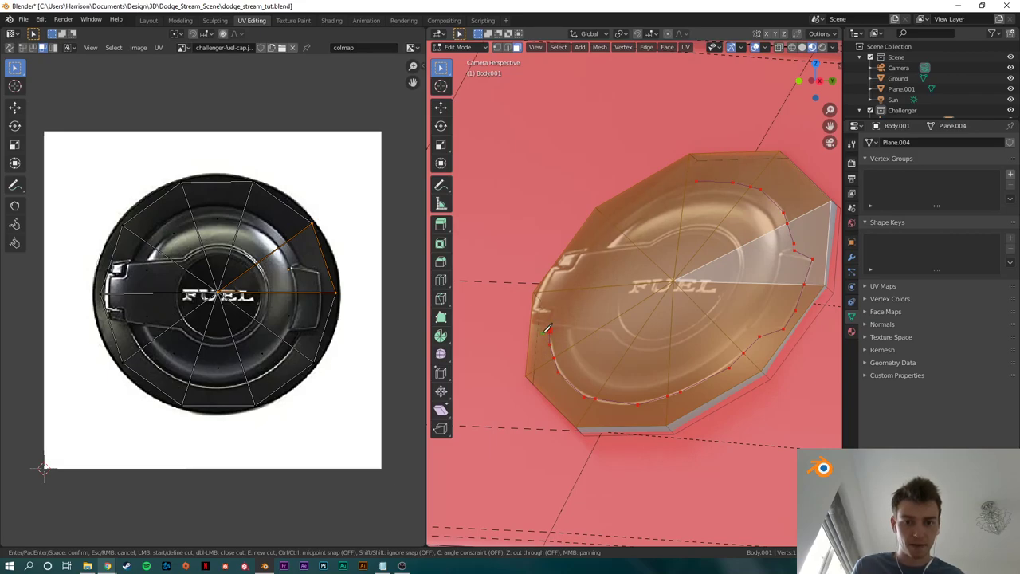
left_click(548, 329)
left_click(531, 318)
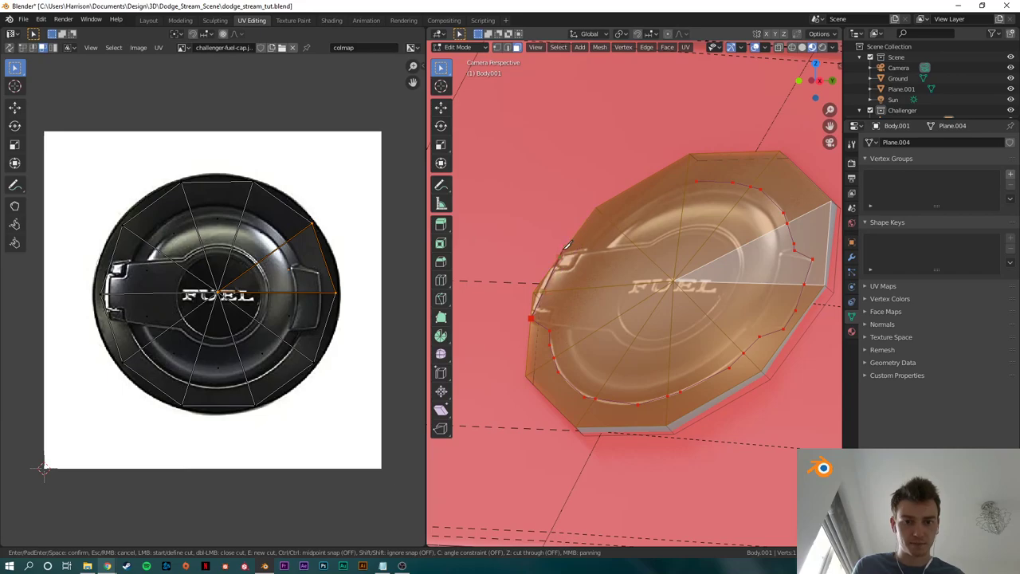
left_click(569, 242)
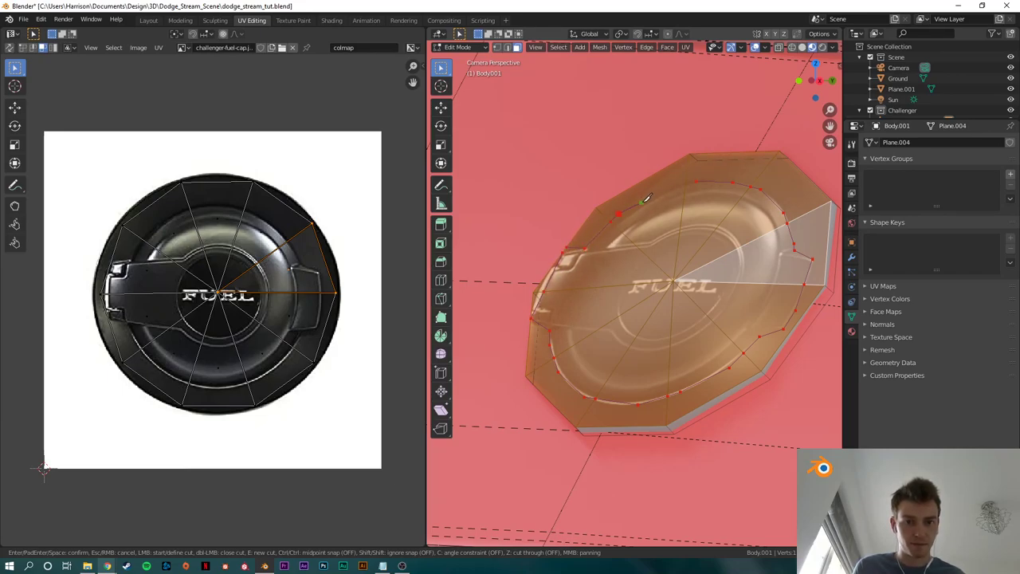
left_click(647, 199)
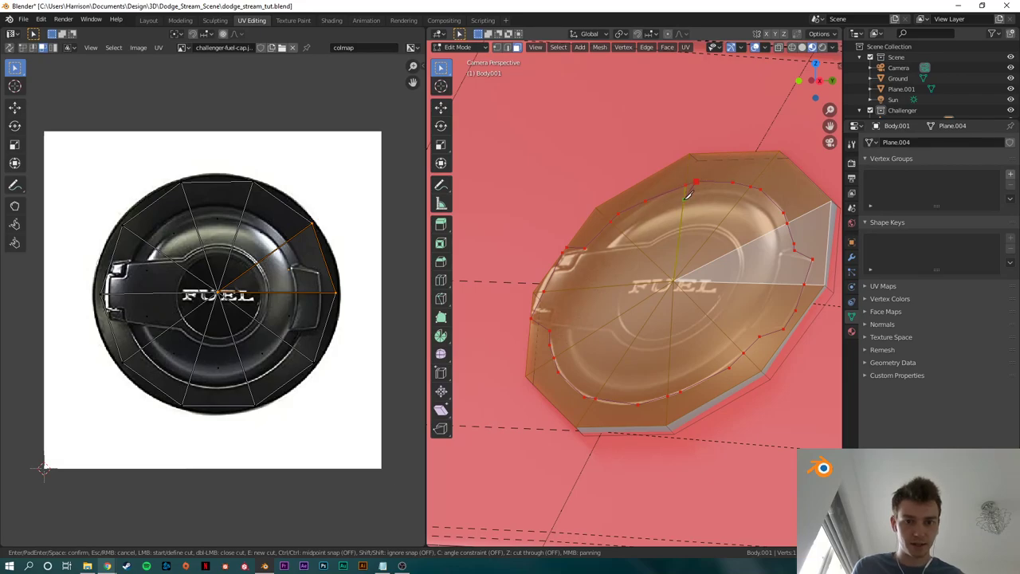
key("Return")
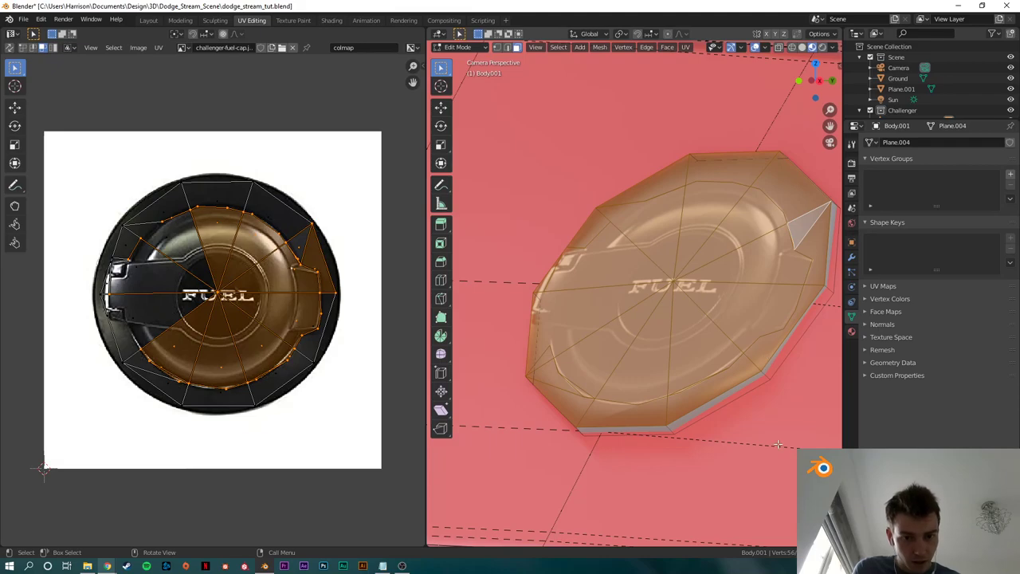
Step: Clear the selection and circle-select only the fuel cap faces inside the newly cut lid outline
key("alt+a")
key("c")
left_click(674, 279)
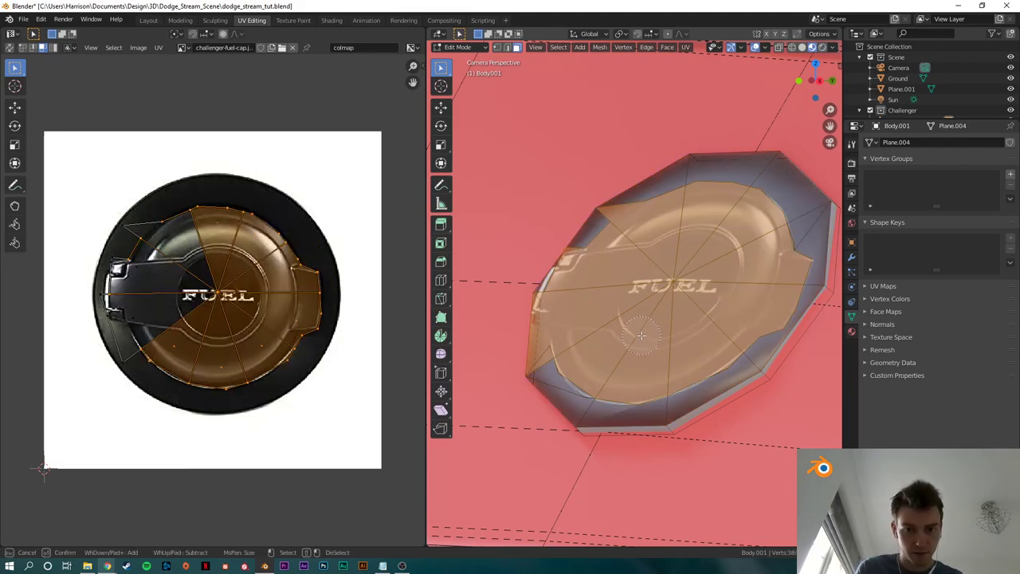
key("Escape")
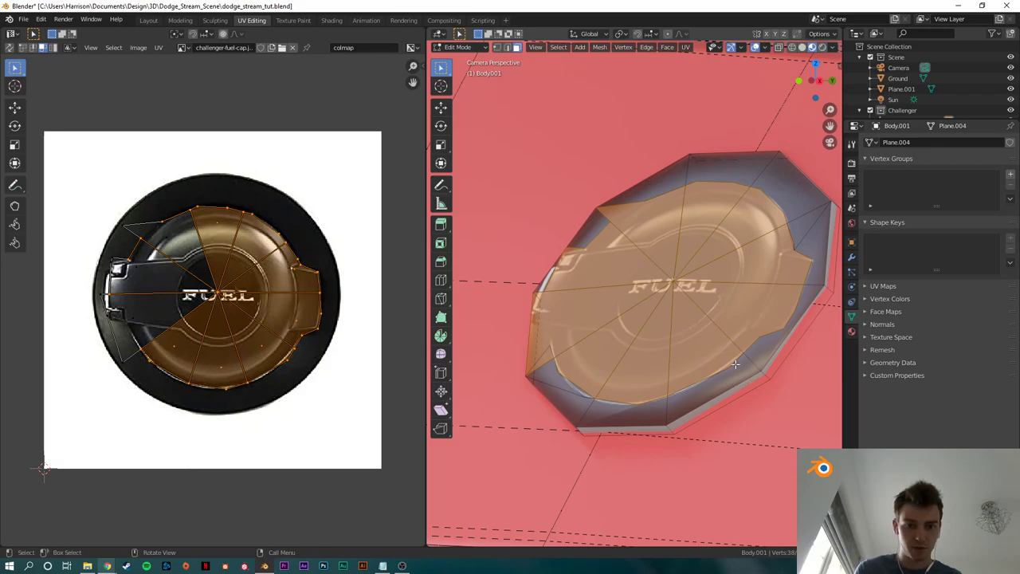
Step: Extrude the selected lid faces outward about 0.0005 m and scale them down to about 0.98
key("e")
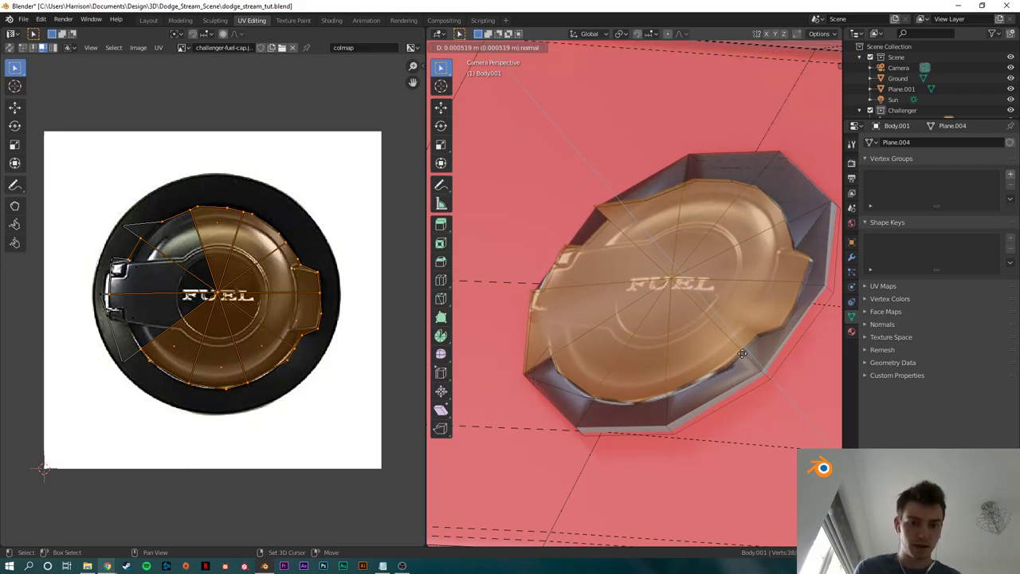
left_click(740, 346)
key("s")
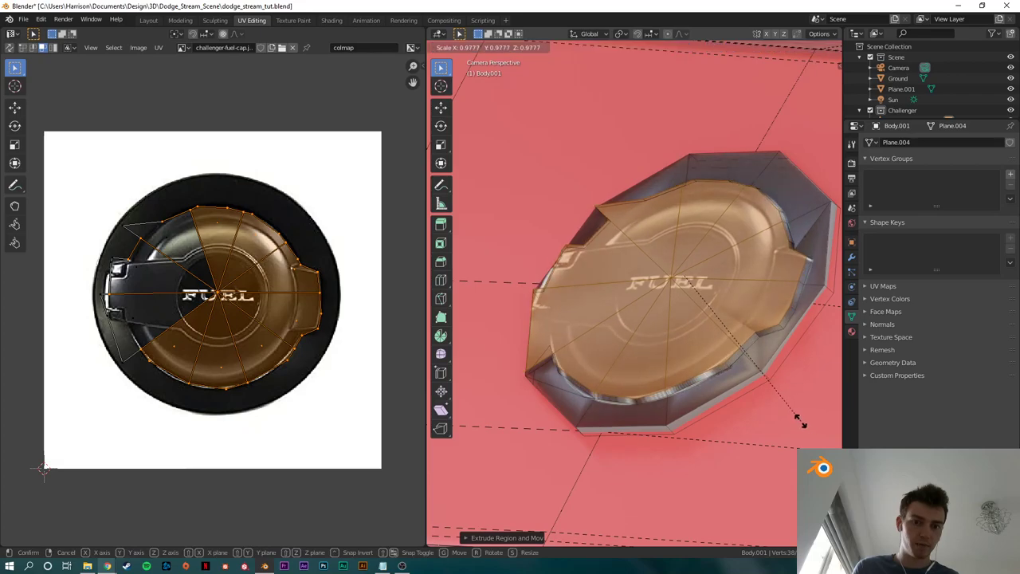
left_click(804, 424)
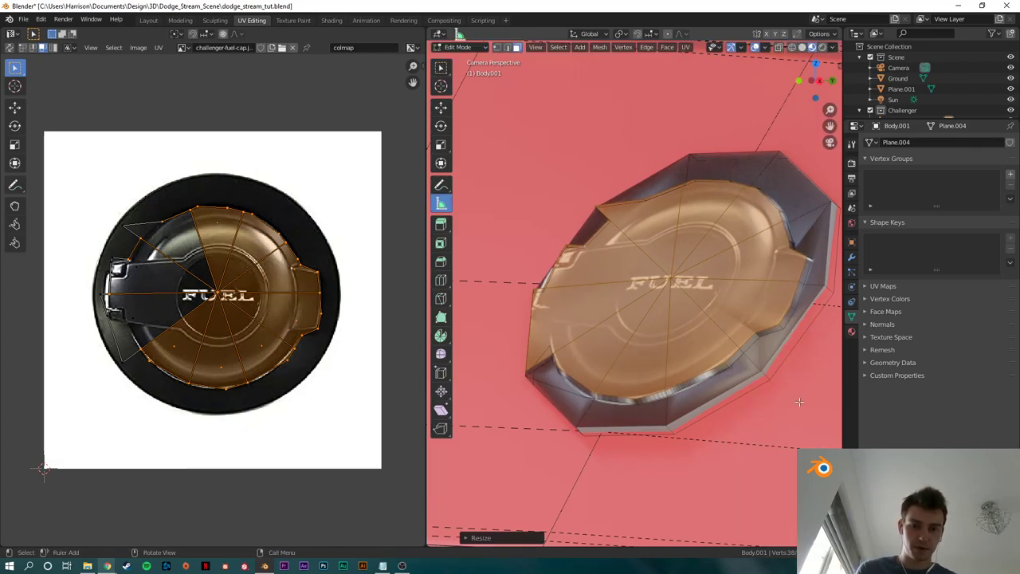
Step: Nudge the raised lid about 0.0002 m, then inspect the fuel cap up close in Object Mode
key("g")
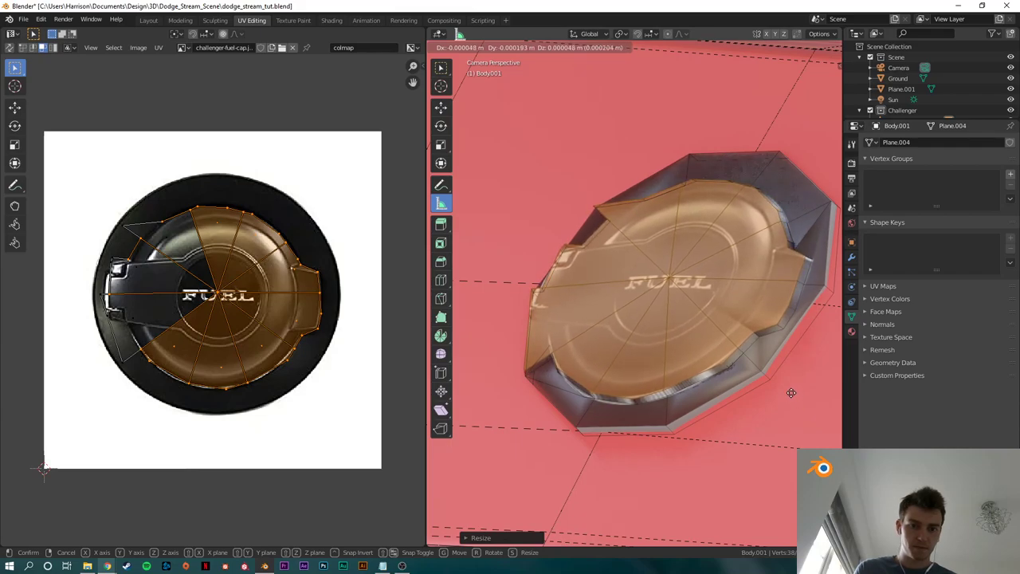
left_click(791, 394)
key("Tab")
scroll(773, 402, "down", 5)
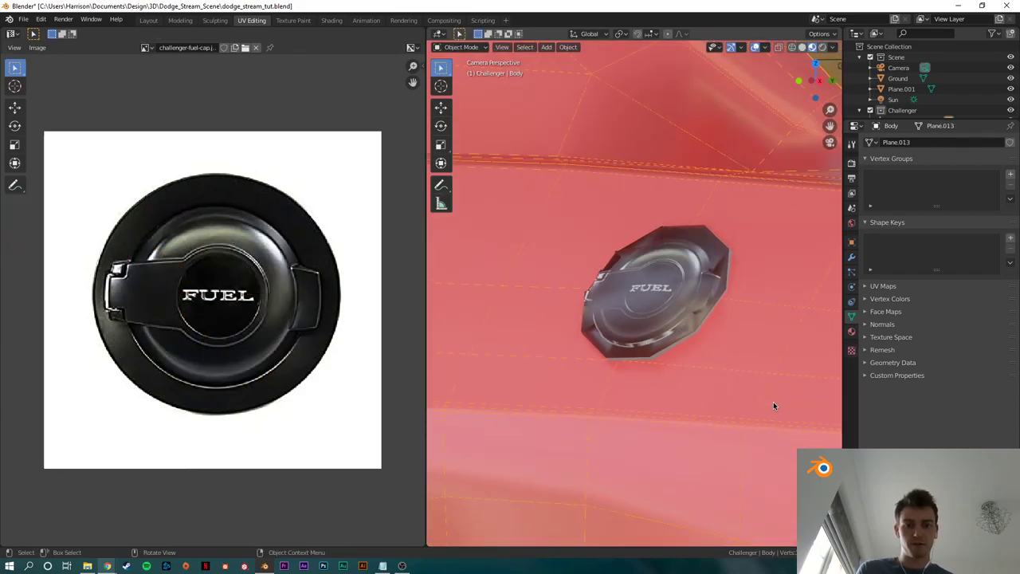
left_click(730, 388)
scroll(729, 381, "up", 8)
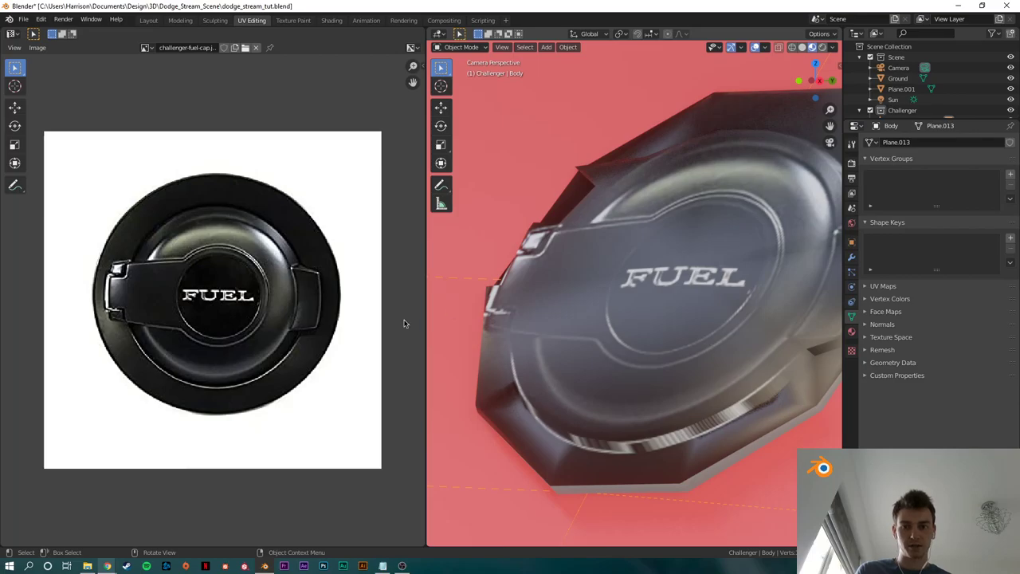
scroll(550, 306, "up", 1)
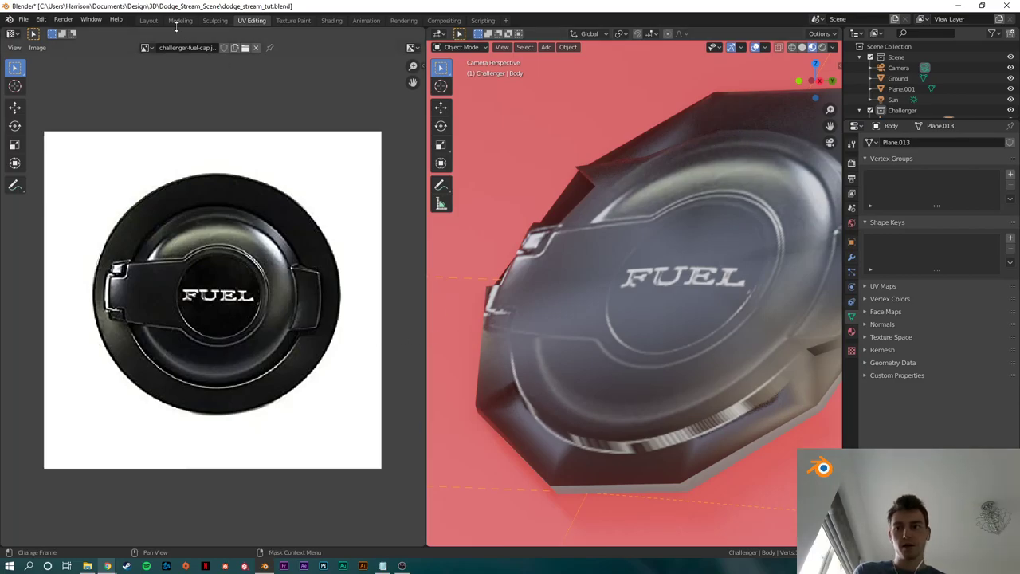
Step: Switch to the Layout workspace and display the car in Material Preview shading
left_click(148, 20)
left_click(791, 47)
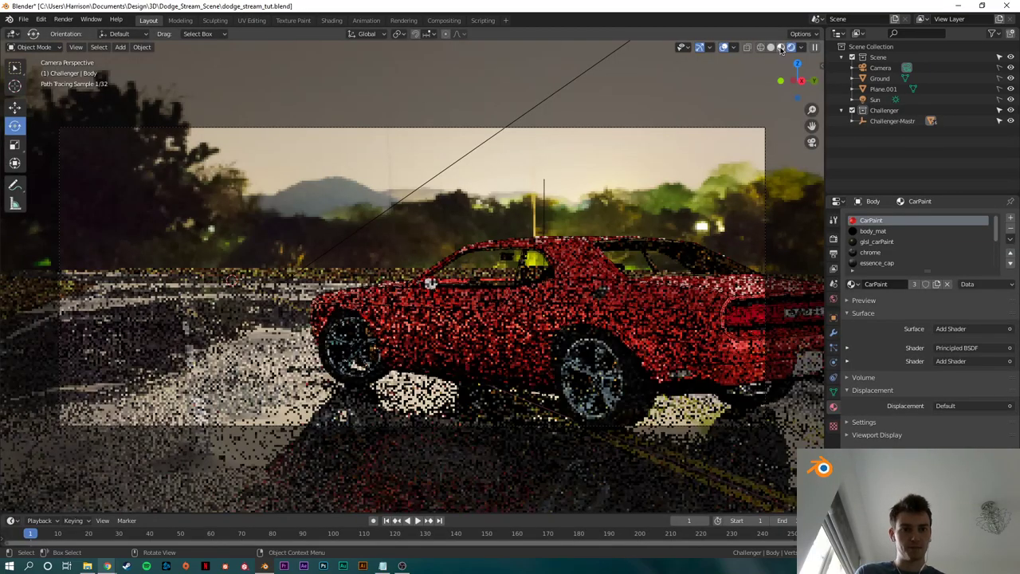
left_click(781, 47)
scroll(652, 266, "up", 3)
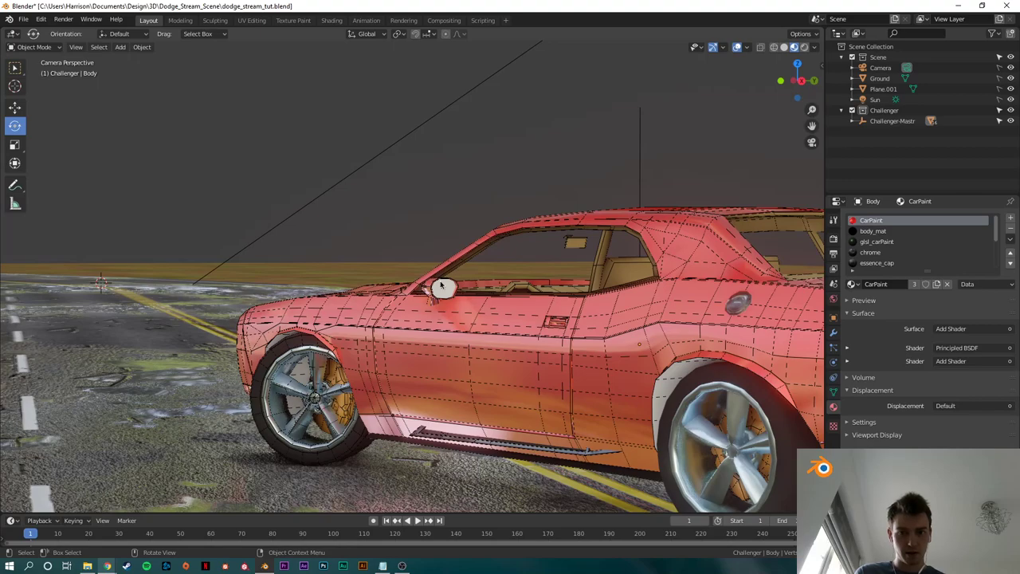
Step: Edit the Interior object and select the glass face of the rear-view mirror
left_click(575, 244)
scroll(343, 273, "up", 2)
key("Tab")
scroll(381, 273, "up", 4)
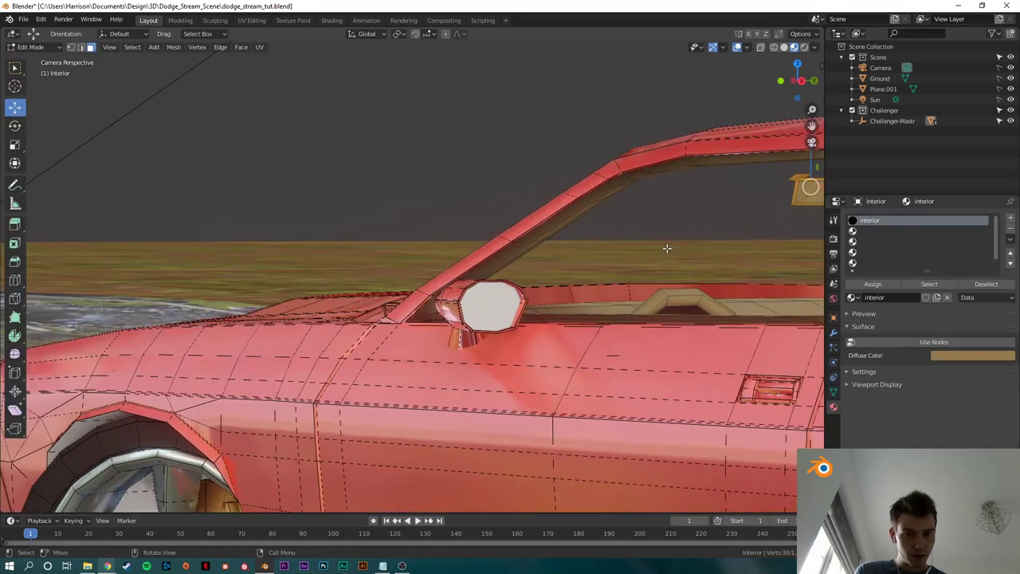
scroll(382, 273, "up", 5)
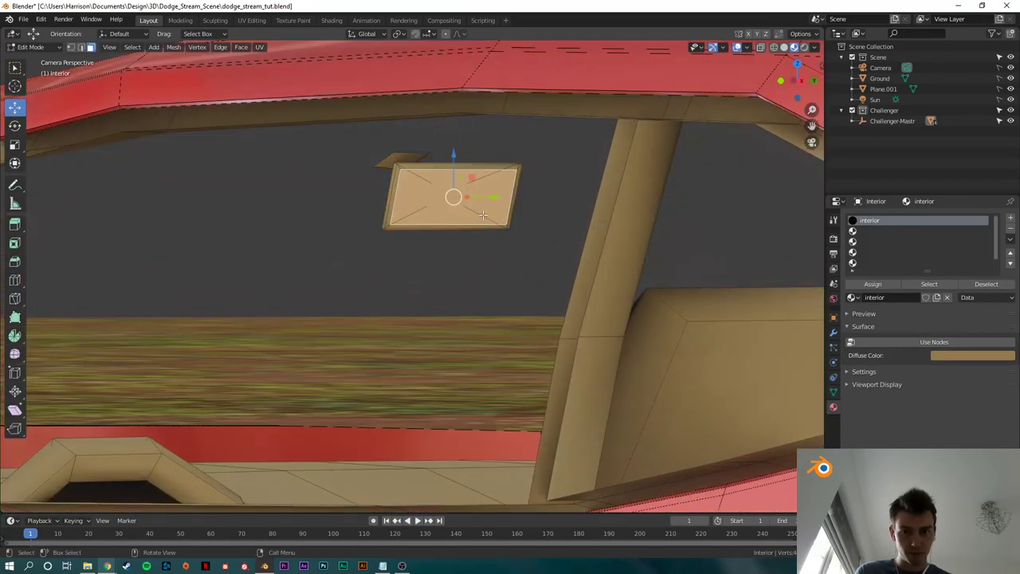
scroll(891, 257, "down", 1)
Step: Put the existing Mirror material in the second material slot, assign it to the selected mirror face, and return to Object Mode
left_click_drag(937, 269, 933, 321)
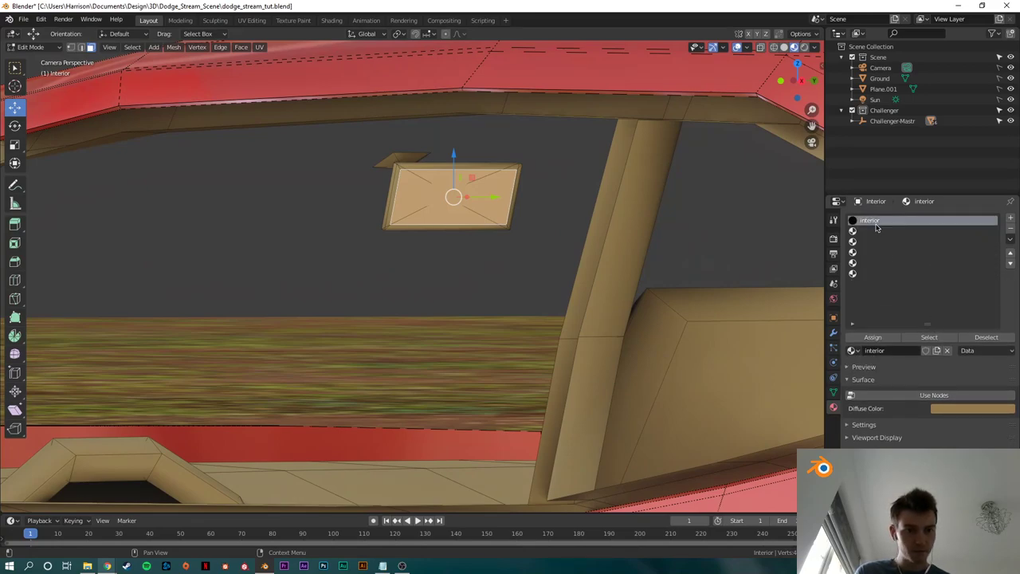
left_click(880, 275)
left_click(873, 253)
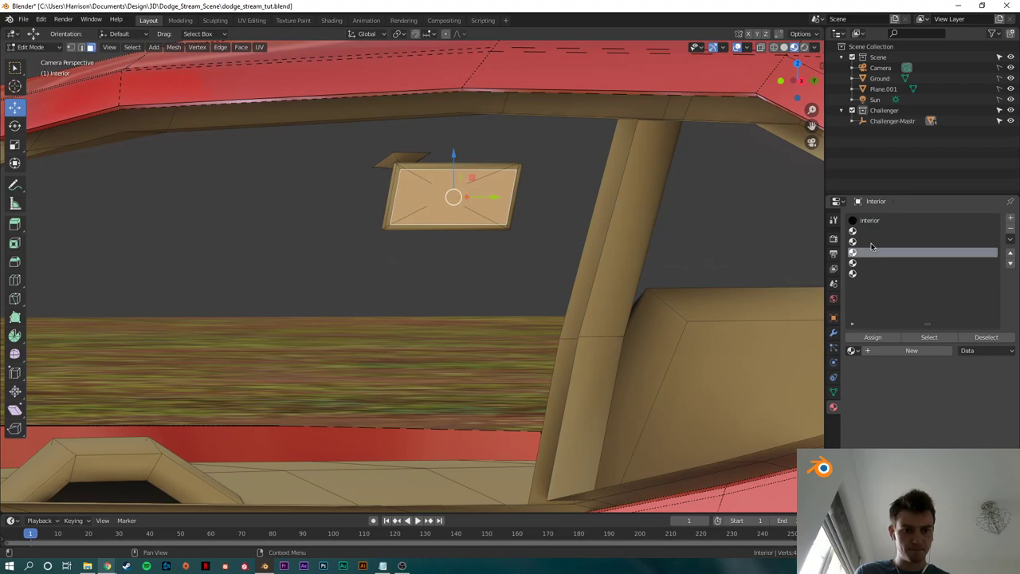
left_click(872, 231)
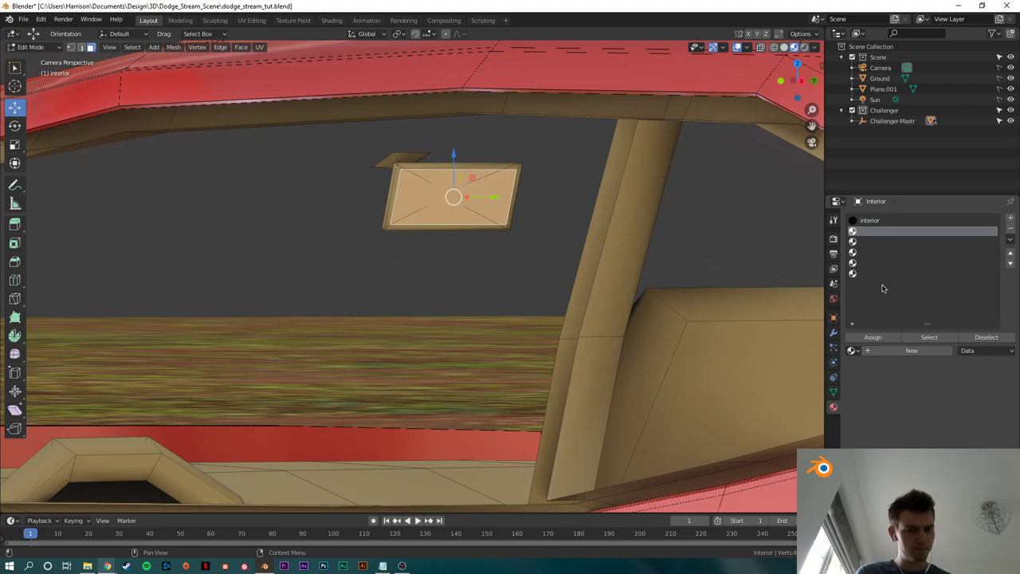
left_click(852, 351)
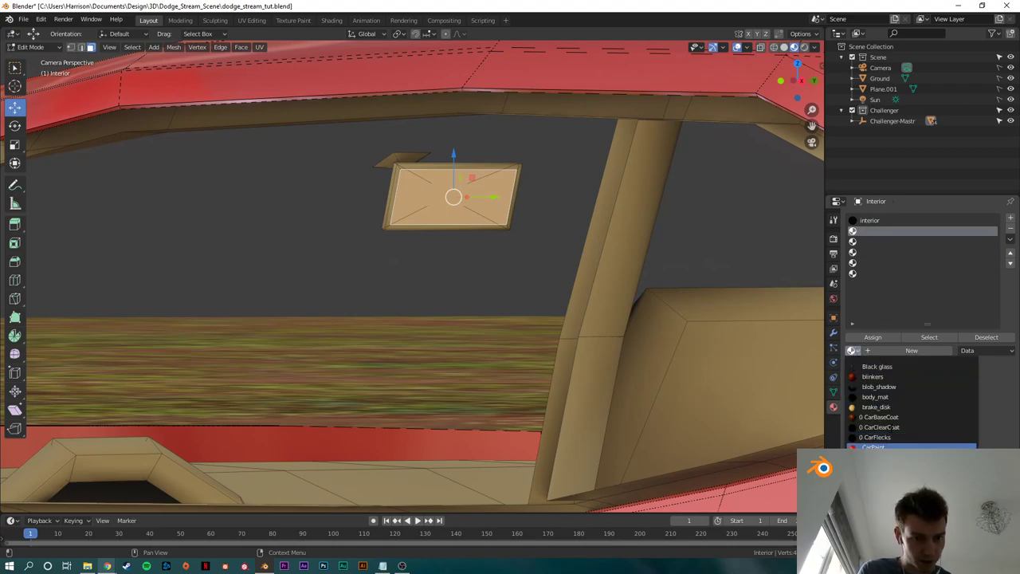
scroll(912, 407, "down", 5)
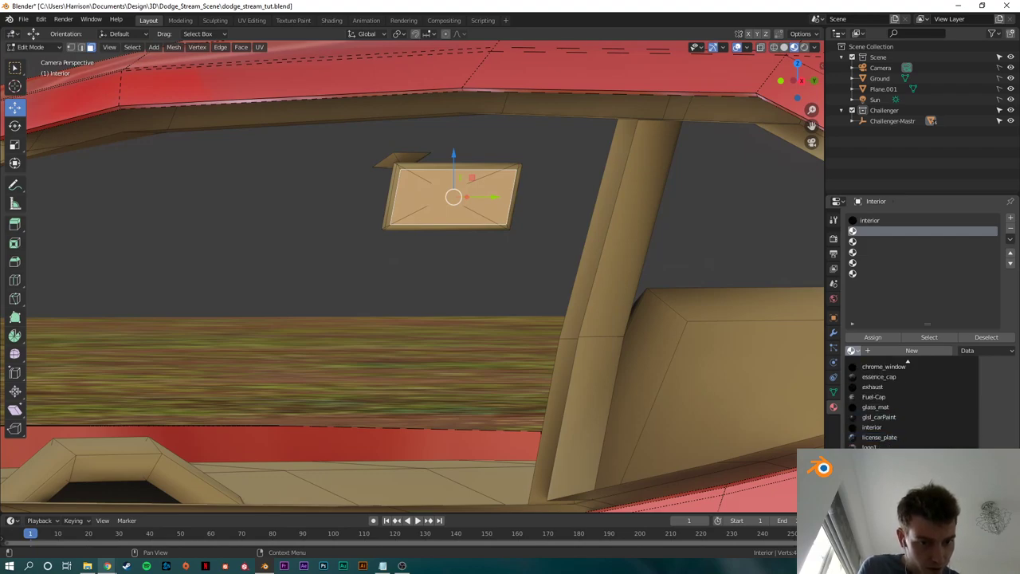
left_click(853, 352)
scroll(917, 438, "down", 3)
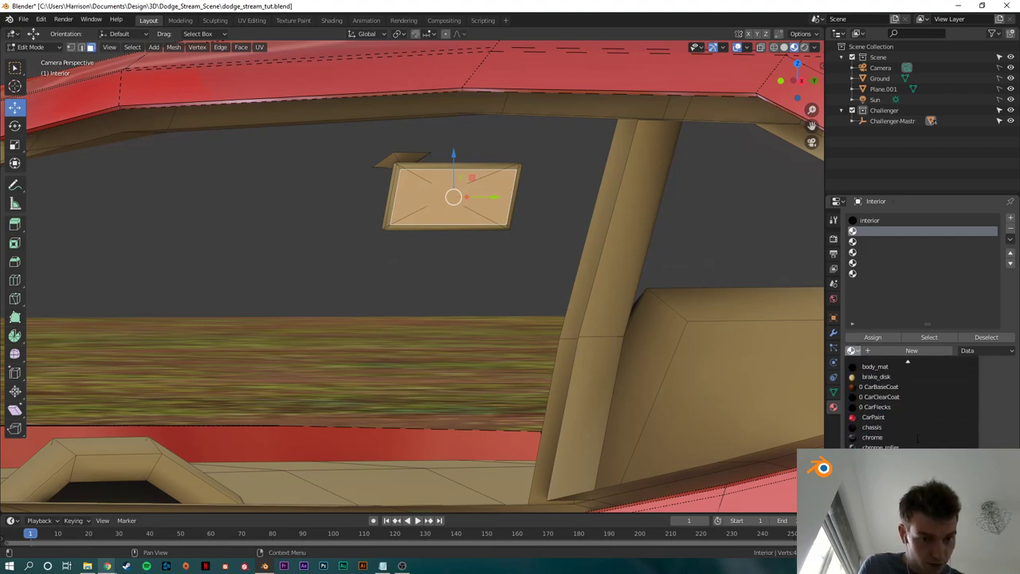
scroll(913, 438, "down", 10)
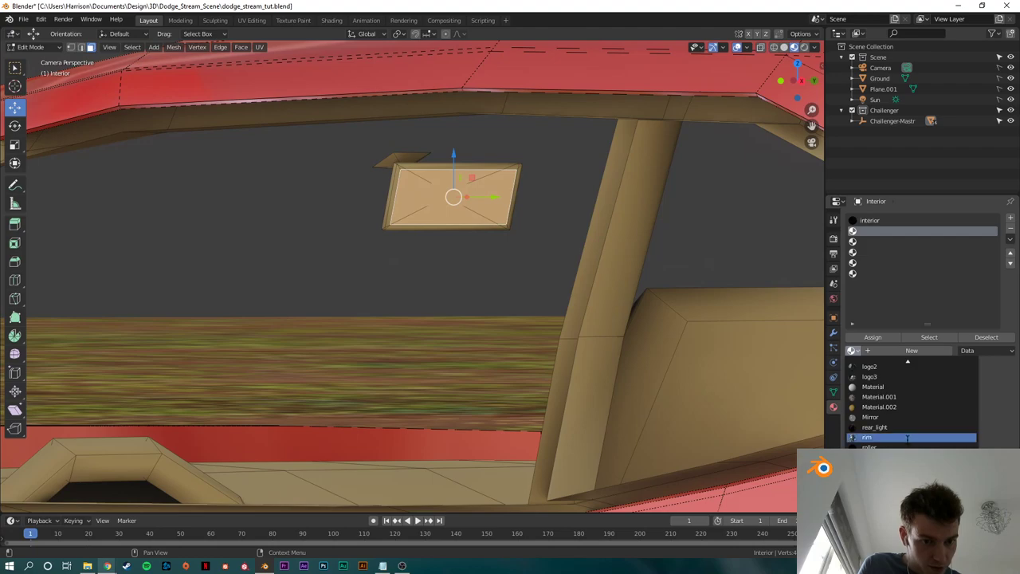
left_click(896, 423)
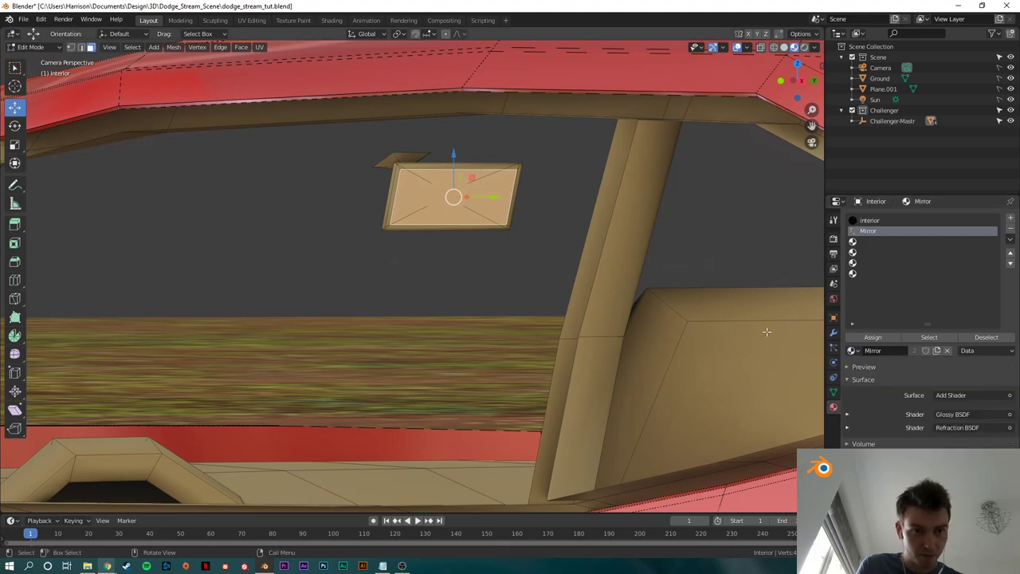
left_click(879, 340)
key("Tab")
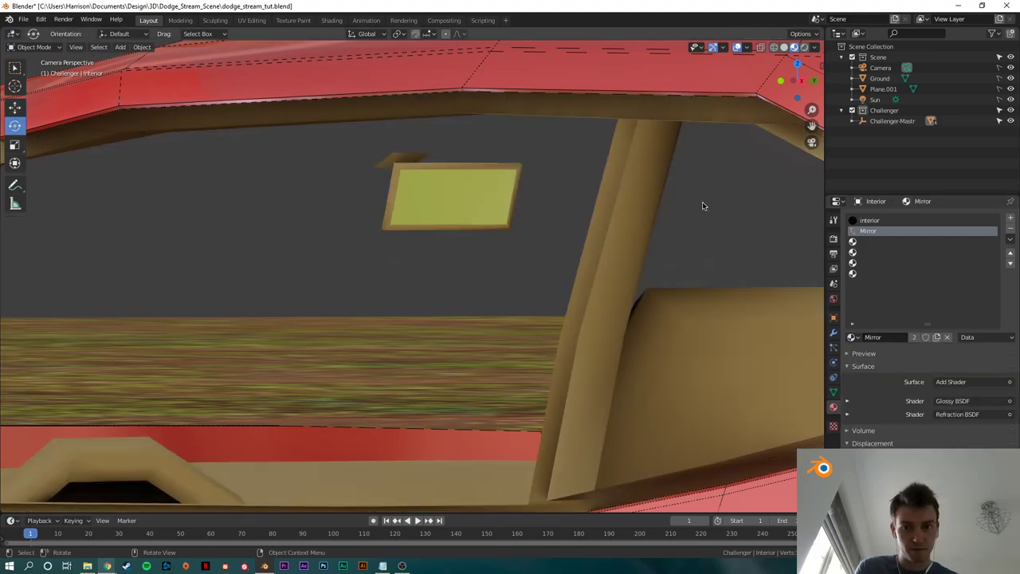
Step: Display the whole car through the camera in Rendered shading to check the mirror in context
scroll(454, 214, "down", 10)
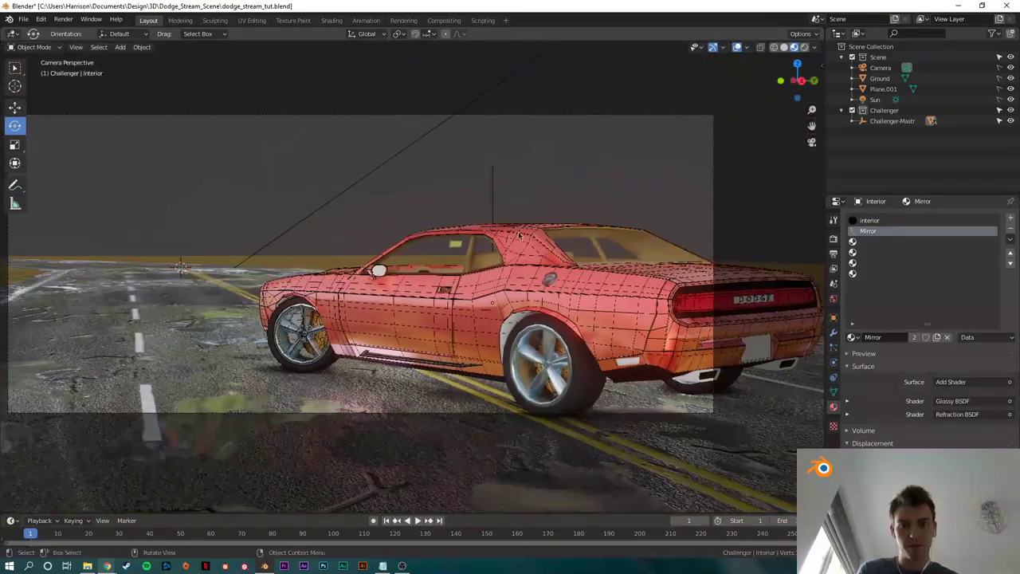
left_click(804, 47)
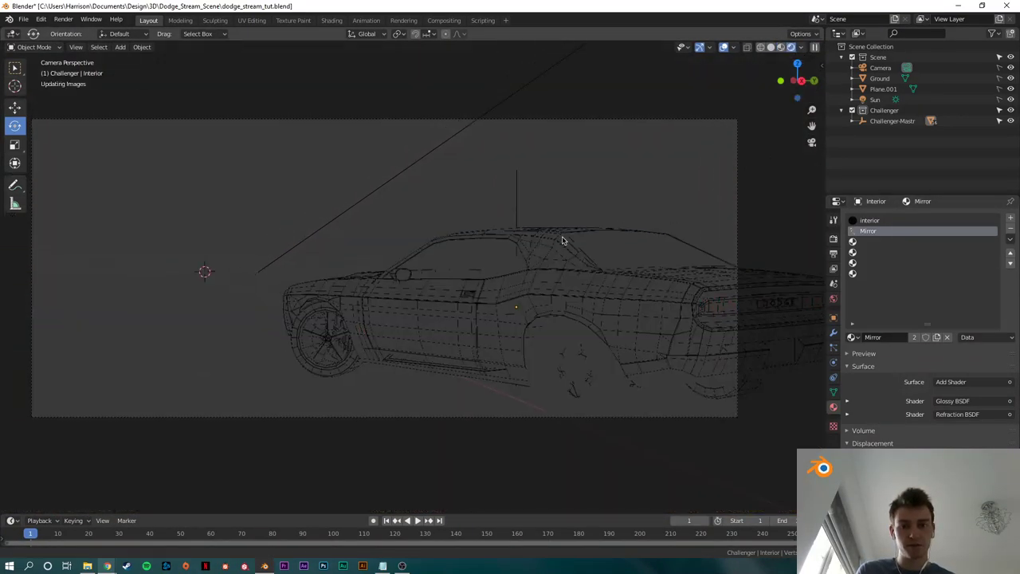
middle_click_drag(563, 237, 600, 247, "shift")
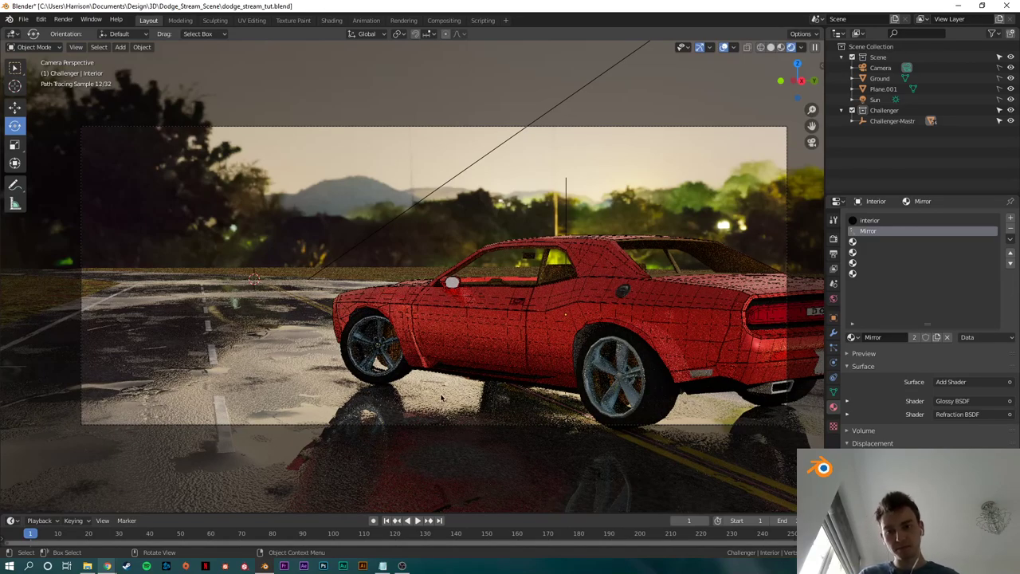
Step: Check the live chat on the YouTube Studio stream page in Chrome, then return to Blender
key("alt+Tab")
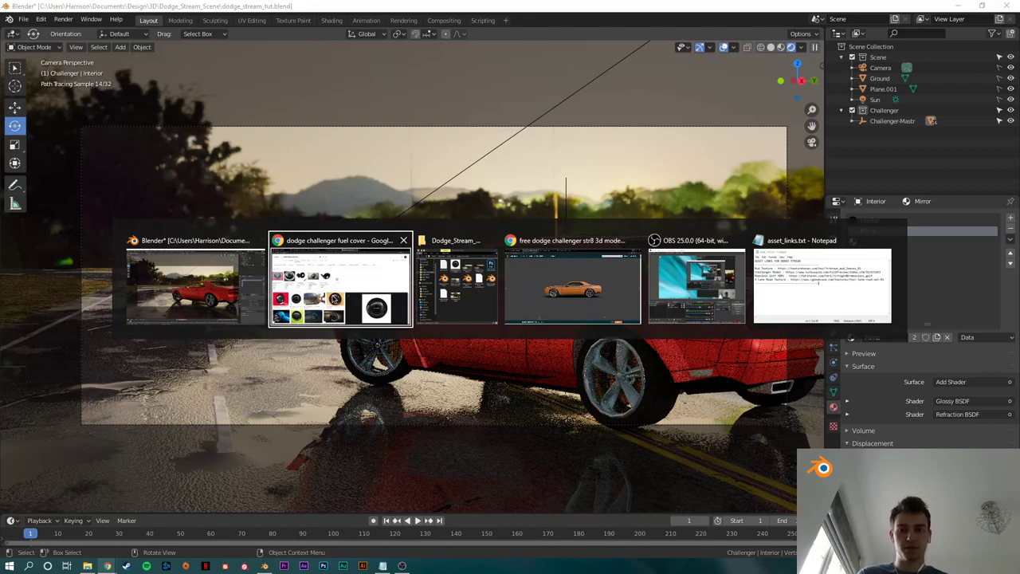
left_click(311, 280)
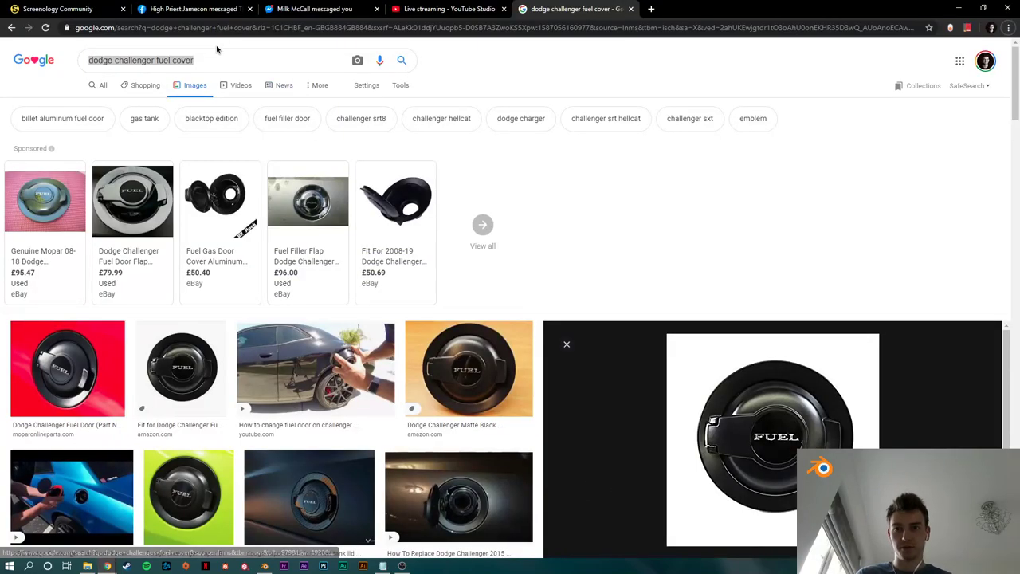
left_click(402, 11)
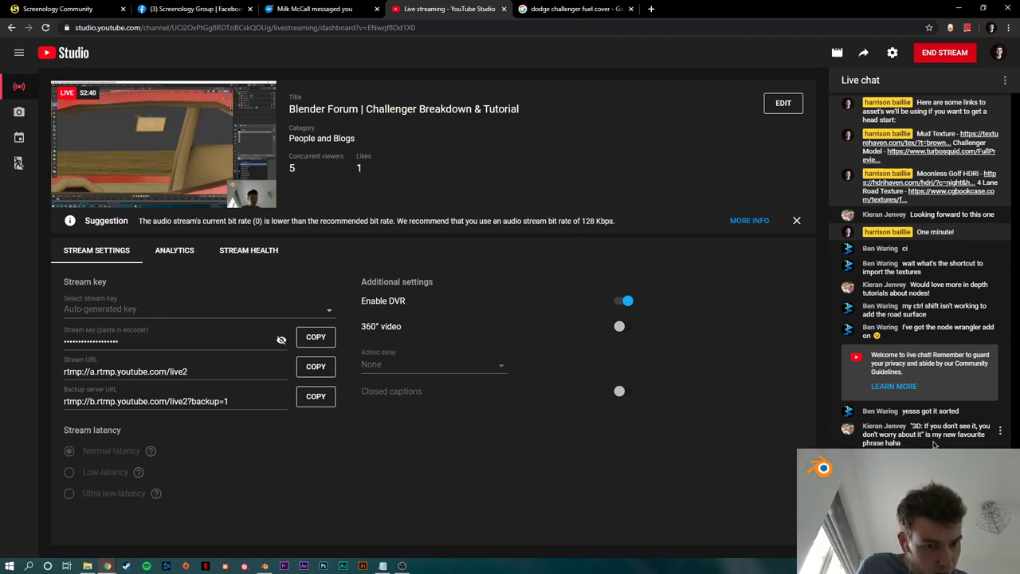
key("alt+Tab")
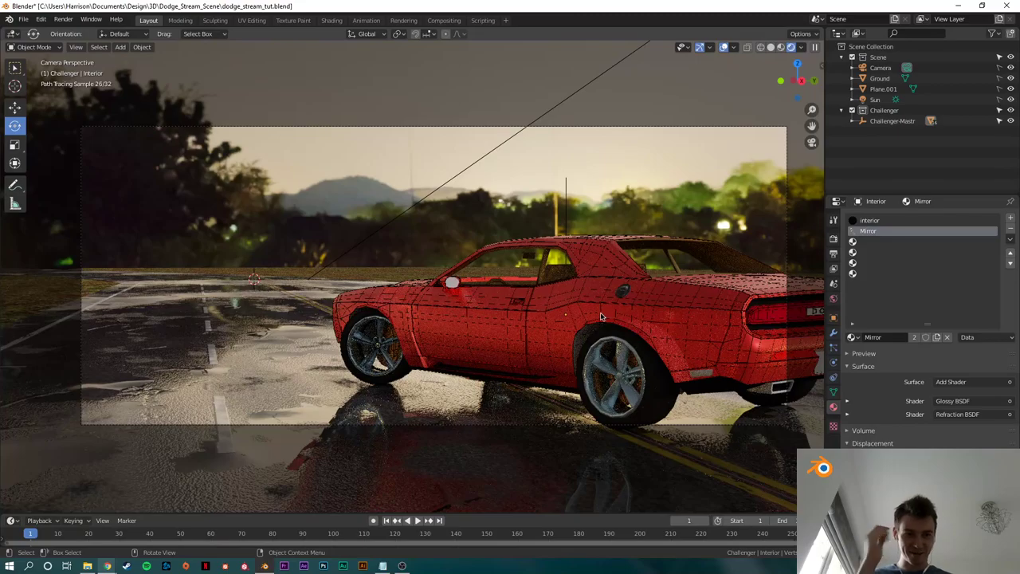
Step: Make the render background transparent in the Cycles film settings
middle_click_drag(632, 334, 596, 338, "shift")
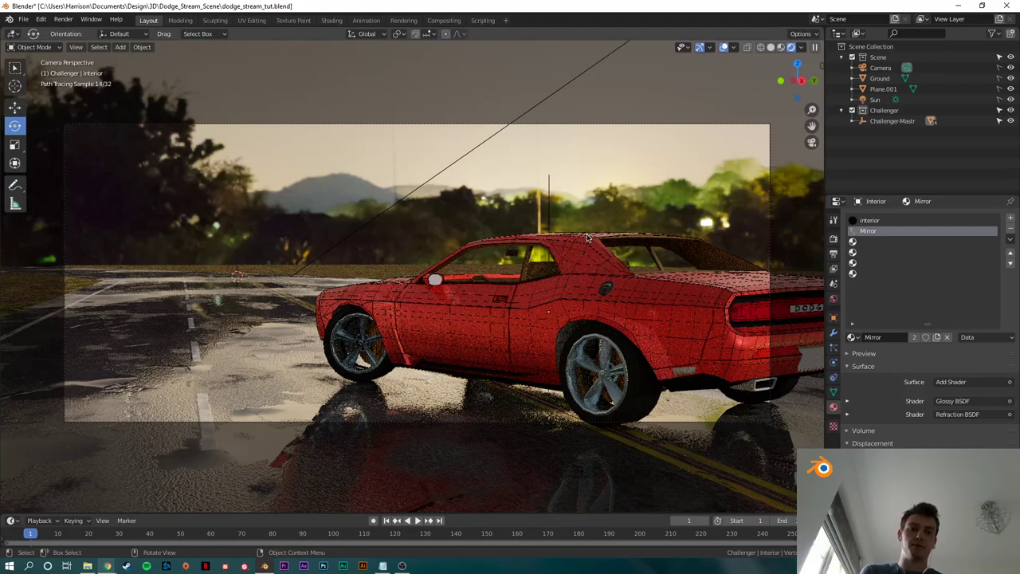
left_click(833, 254)
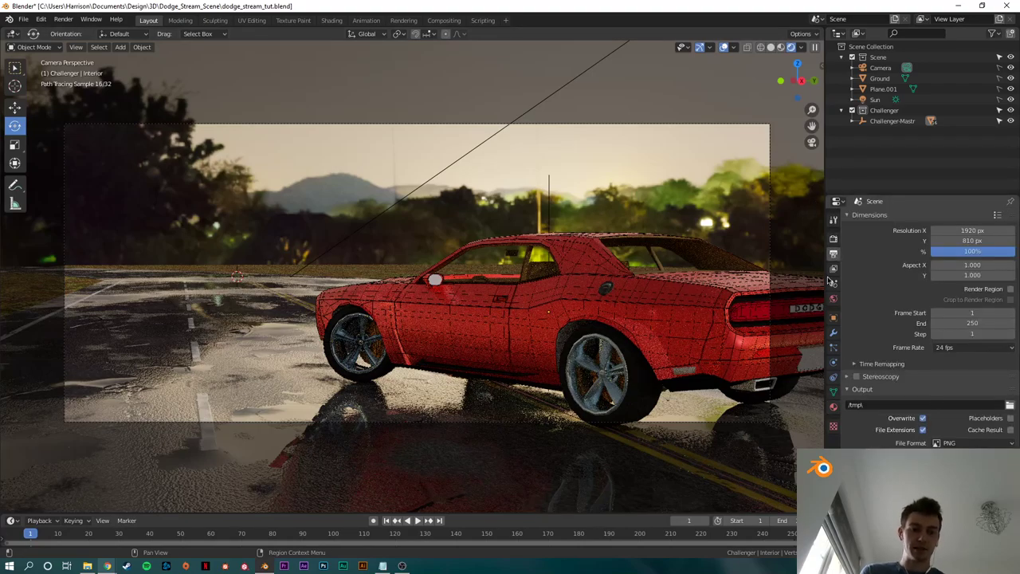
left_click(834, 238)
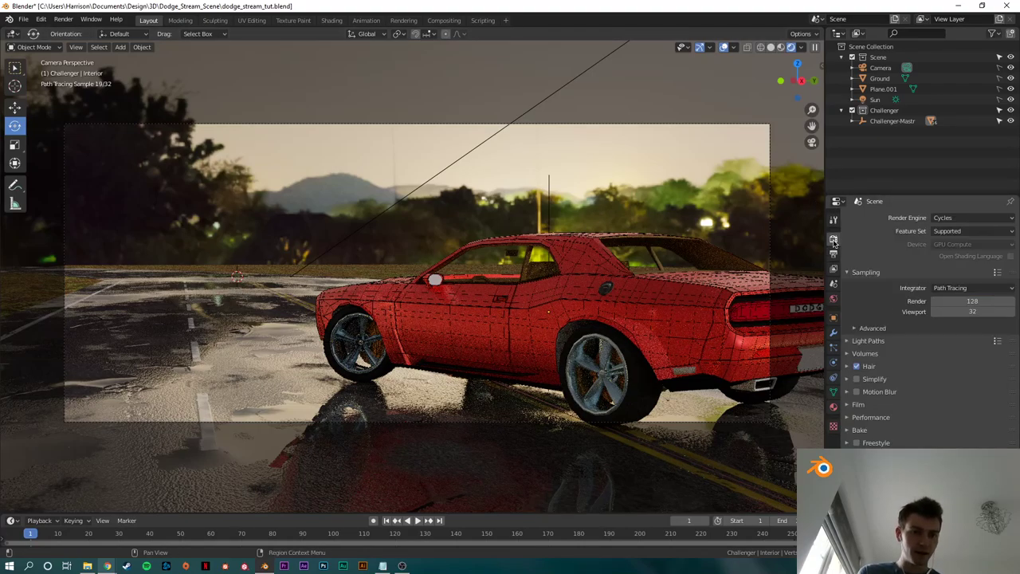
left_click(850, 406)
scroll(880, 447, "down", 1)
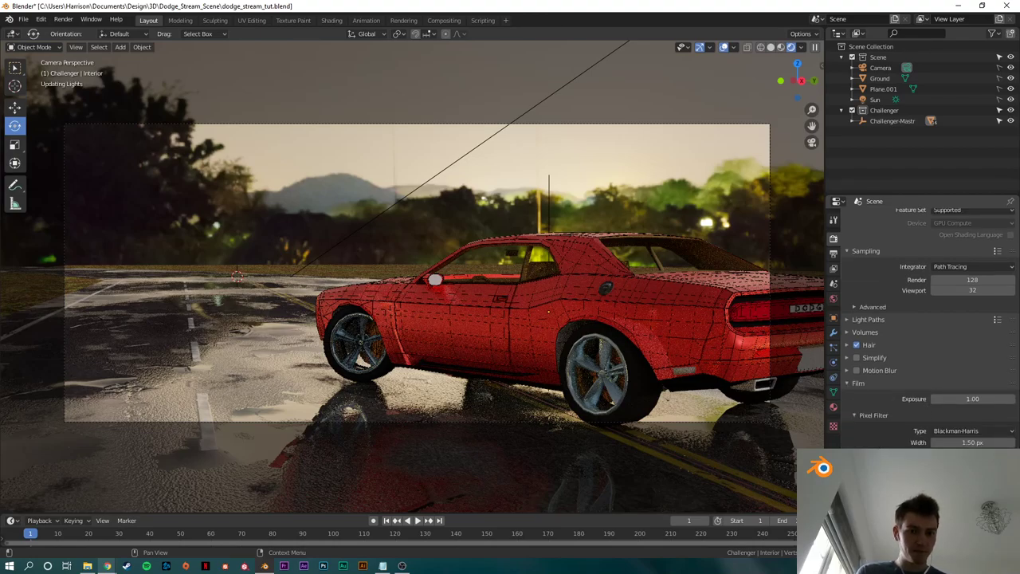
left_click(864, 459)
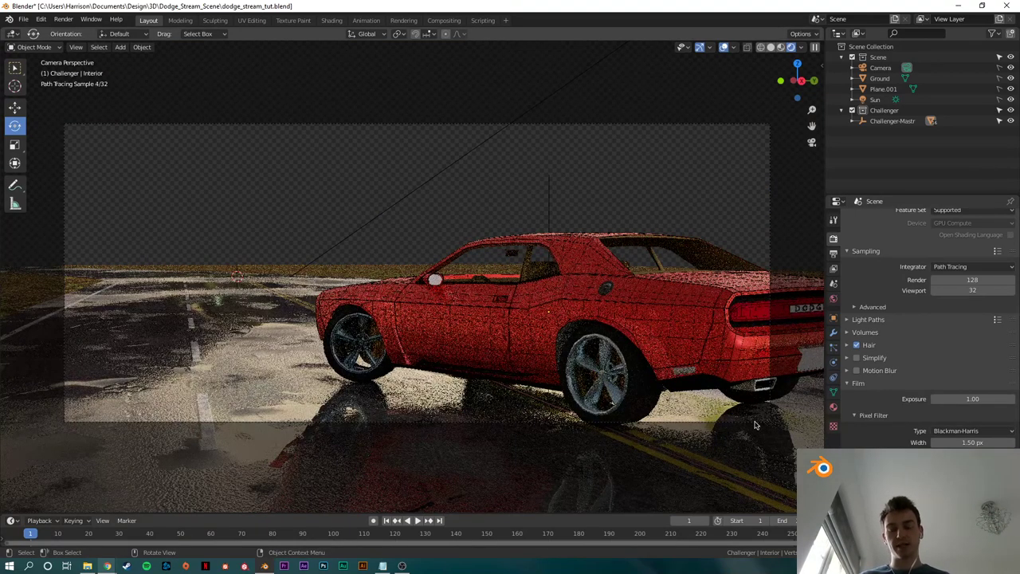
left_click(851, 384)
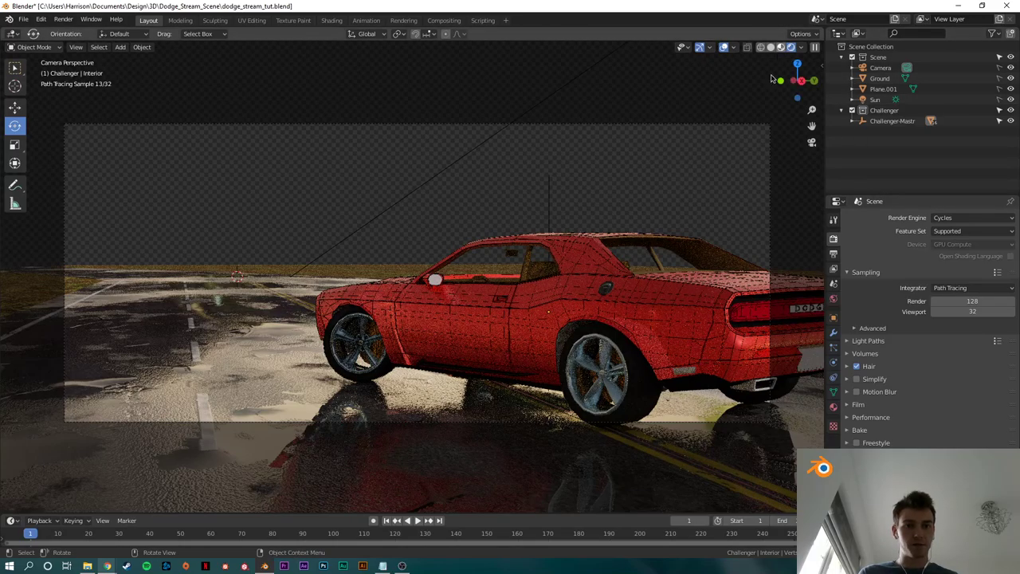
Step: Switch back to Material Preview shading and inspect the car and road from outside the camera view
left_click(780, 47)
scroll(624, 194, "down", 2)
middle_click_drag(614, 202, 592, 243)
scroll(591, 234, "up", 1)
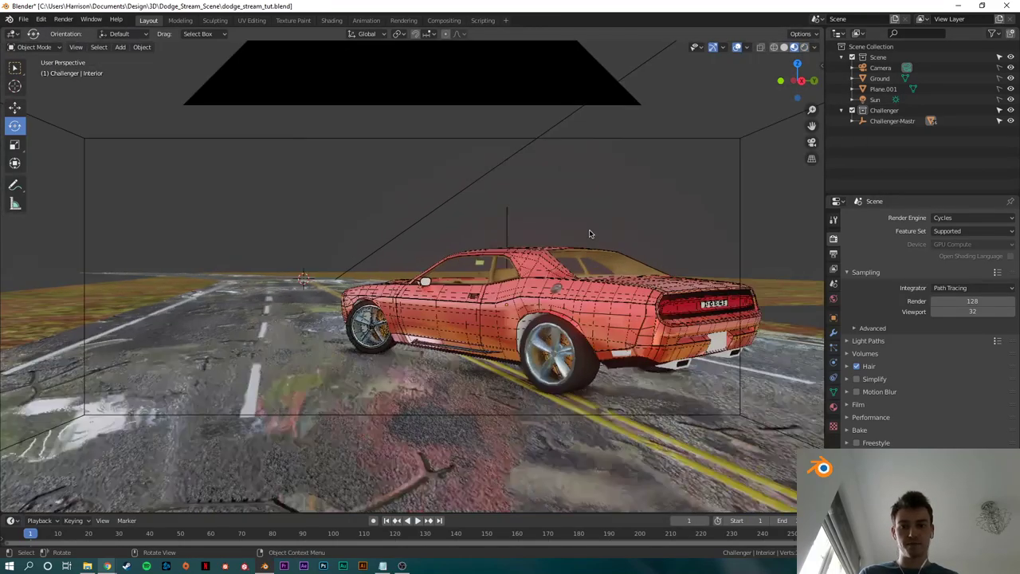
scroll(589, 233, "up", 1)
scroll(604, 238, "down", 2)
middle_click_drag(546, 287, 548, 309)
scroll(547, 309, "down", 3)
Step: View the reference image dodge_example_post.jpg from the Dodge_Stream_Scene folder, then close the image and hide the folder
left_click(105, 567)
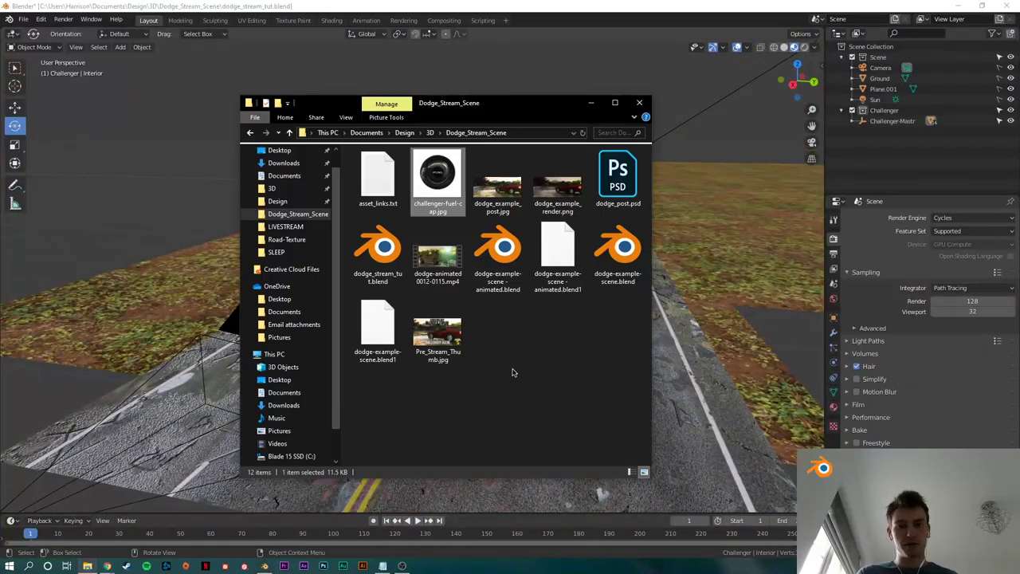
double_click(497, 185)
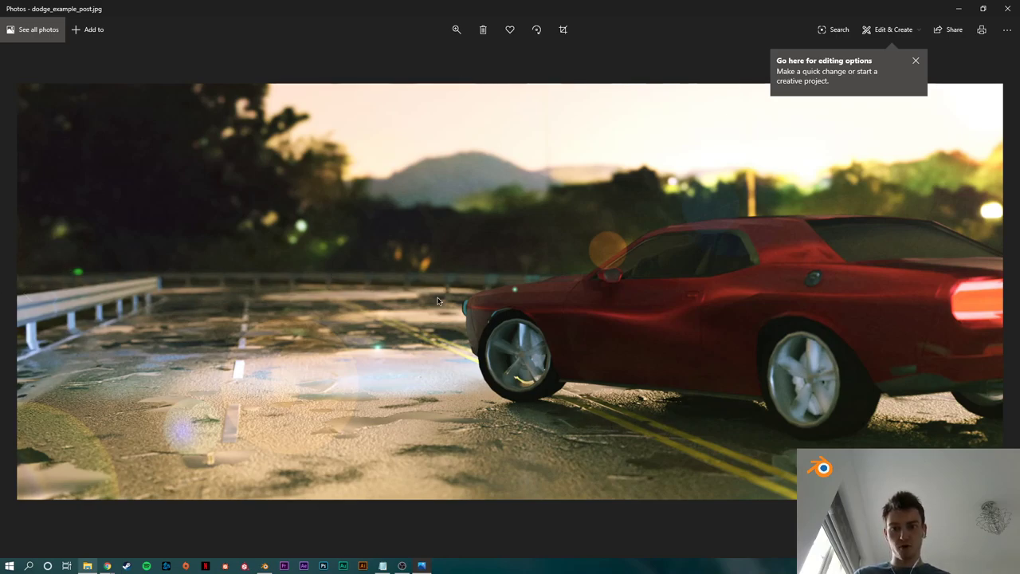
left_click(407, 270)
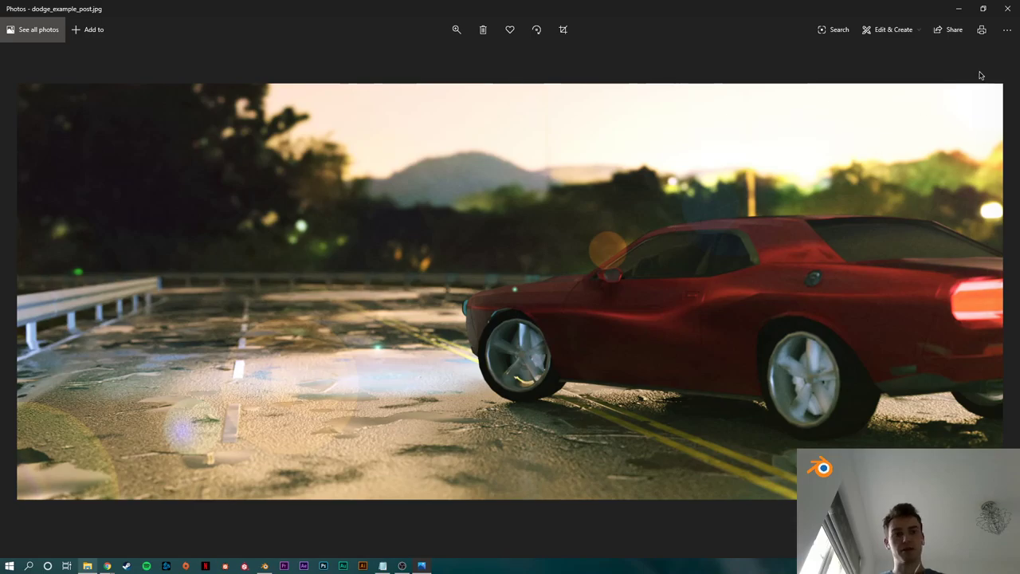
left_click(1007, 12)
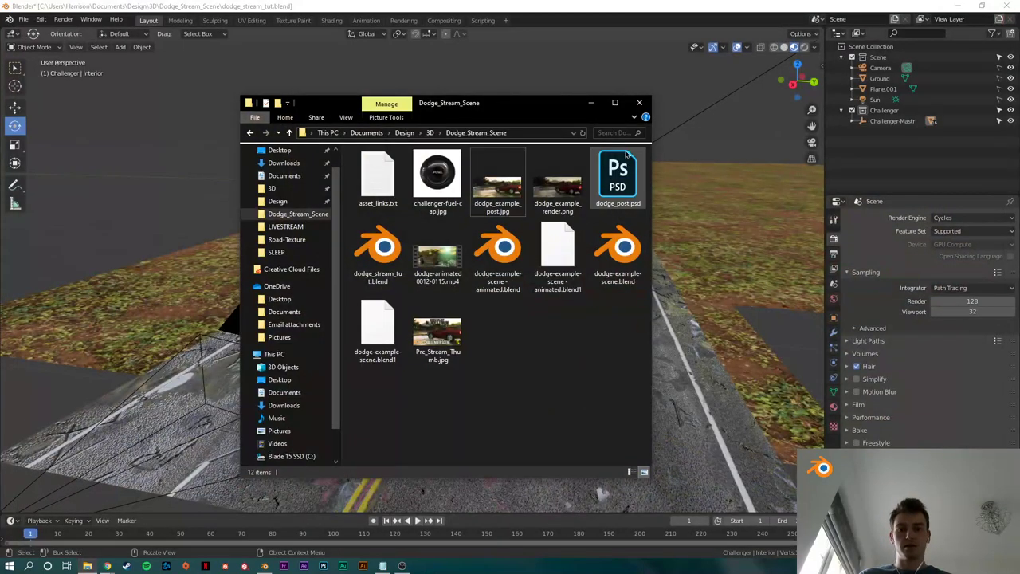
left_click(88, 566)
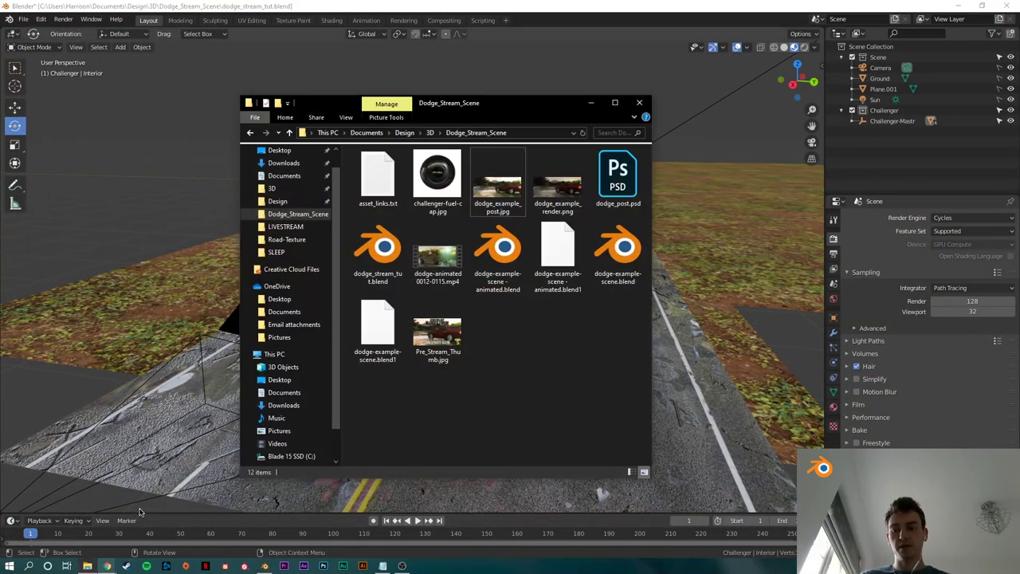
left_click(88, 566)
Step: In Chrome, search Google Images for "american street + night" and preview the Pond5 picture of a quiet American street
mouse_move(107, 566)
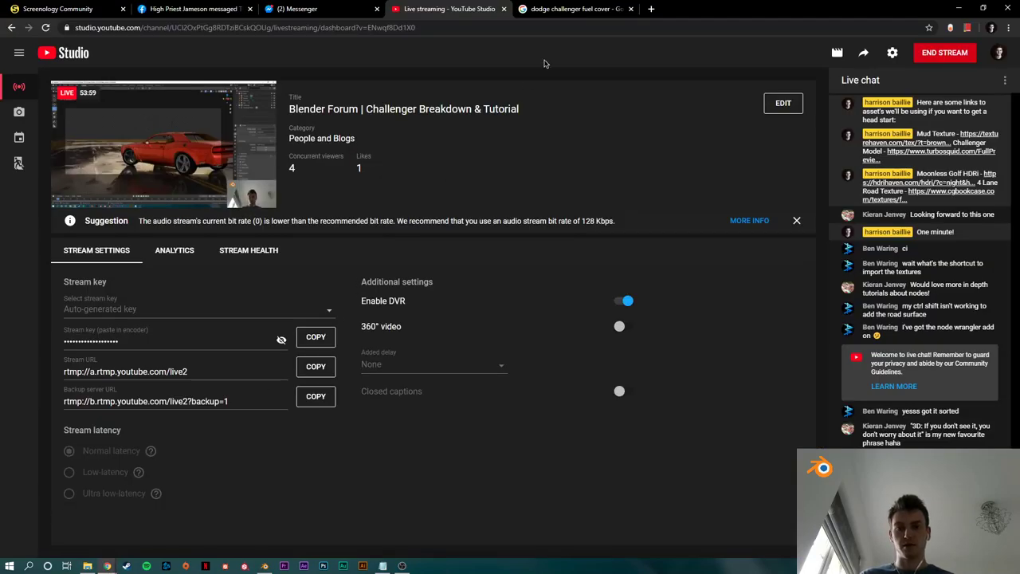
left_click(175, 518)
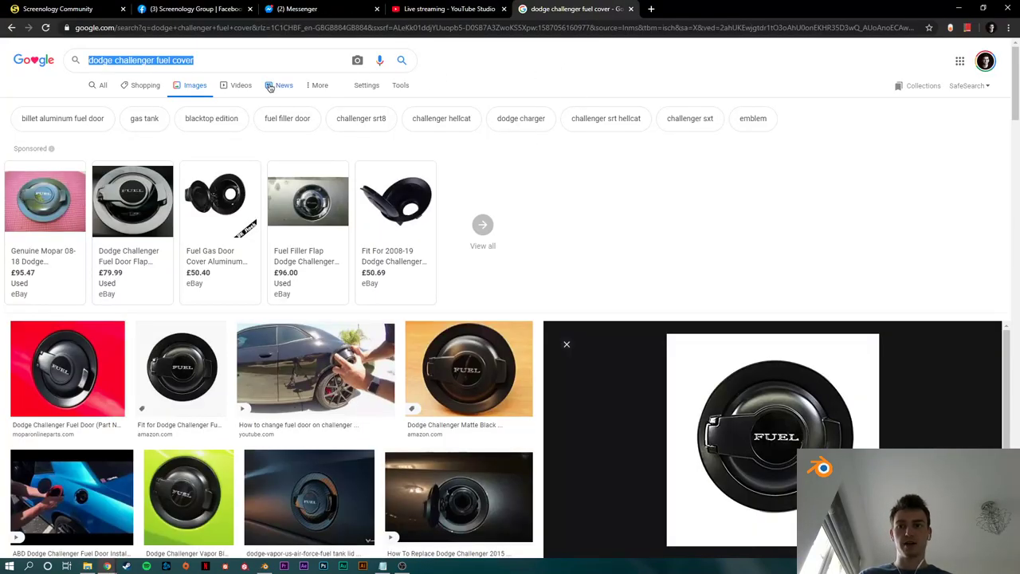
type("american s")
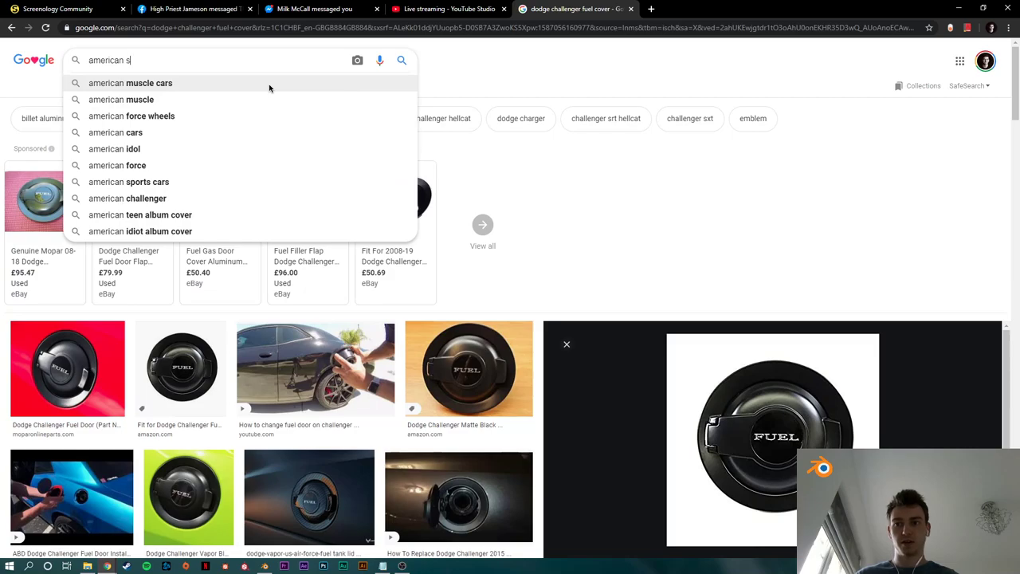
type("te")
key("BackSpace")
key("BackSpace")
key("BackSpace")
type("str")
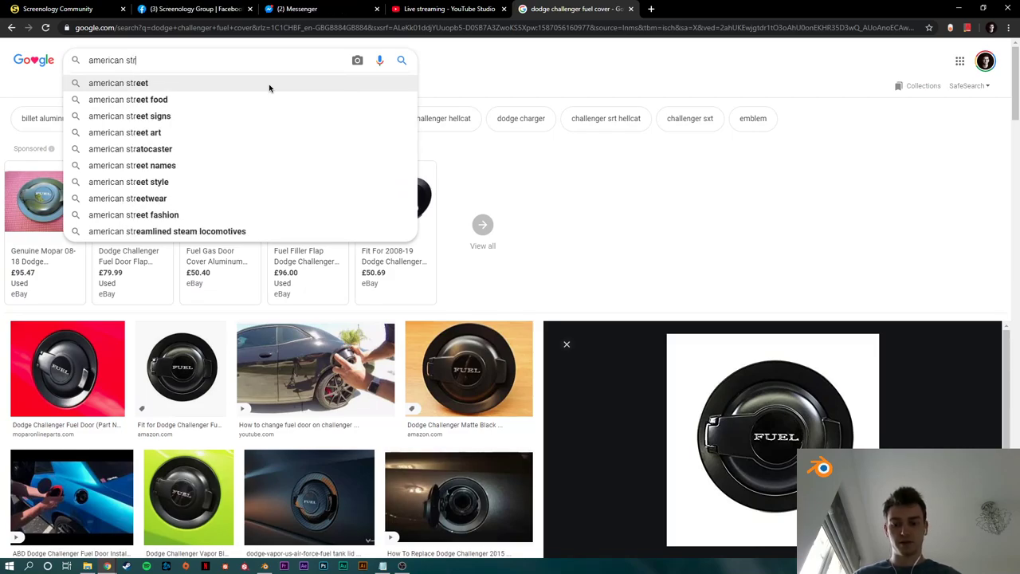
type("eet + night")
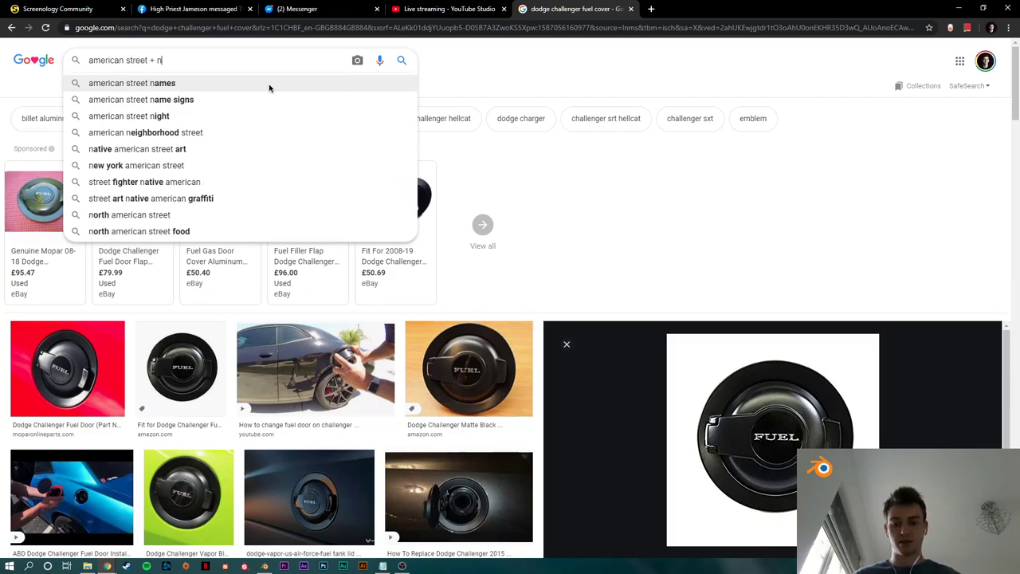
key("Return")
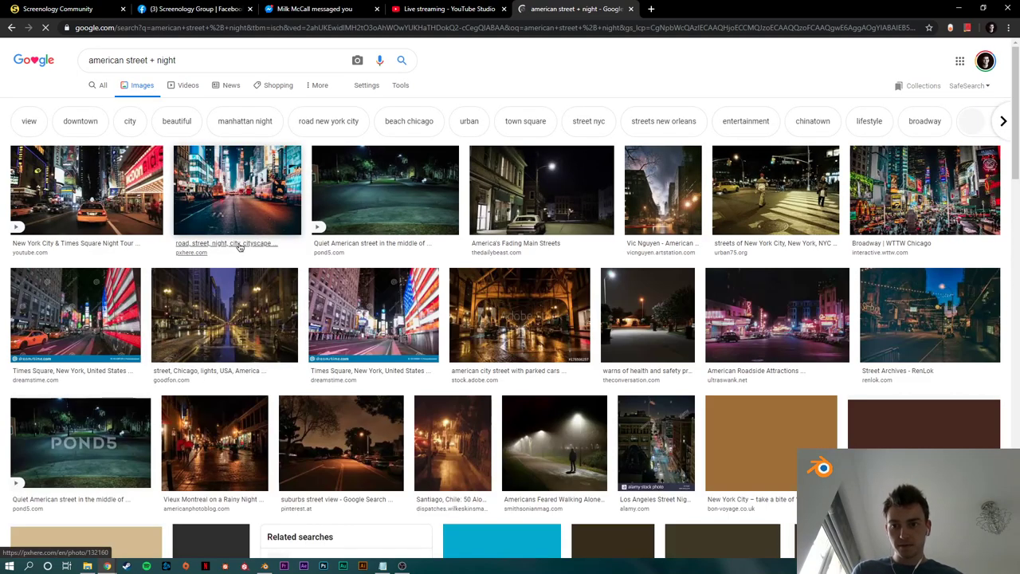
left_click(408, 182)
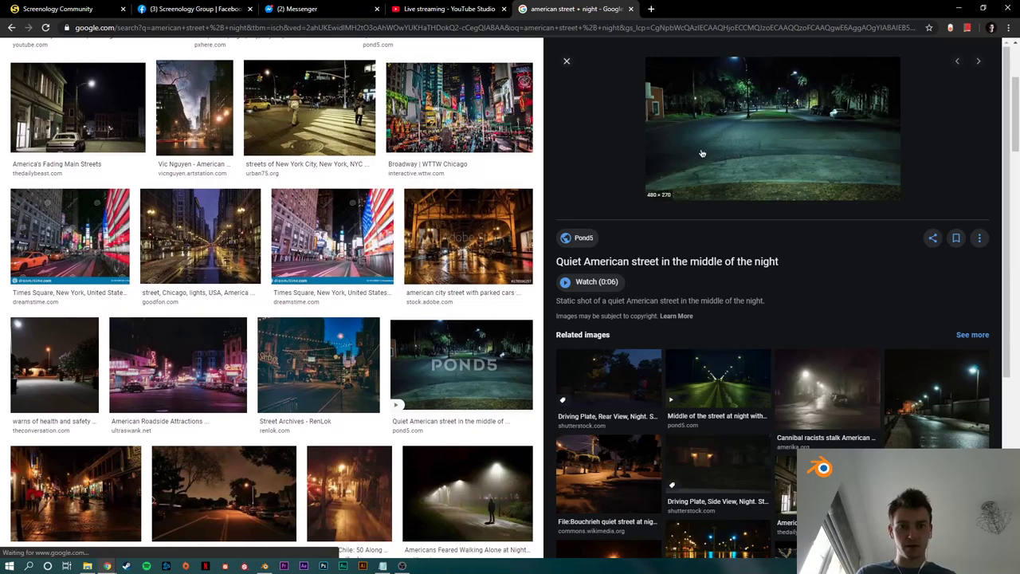
Step: Preview the Pinterest "suburbs street view" night picture in the image results, then return to Blender
scroll(430, 255, "down", 2)
left_click(263, 341)
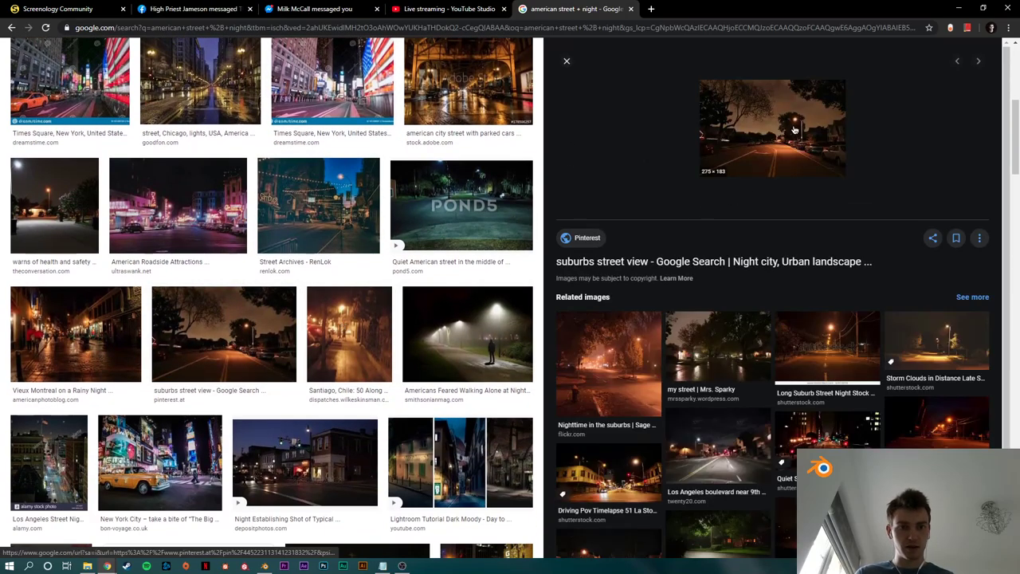
scroll(358, 334, "up", 1)
right_click(772, 164)
left_click(695, 219)
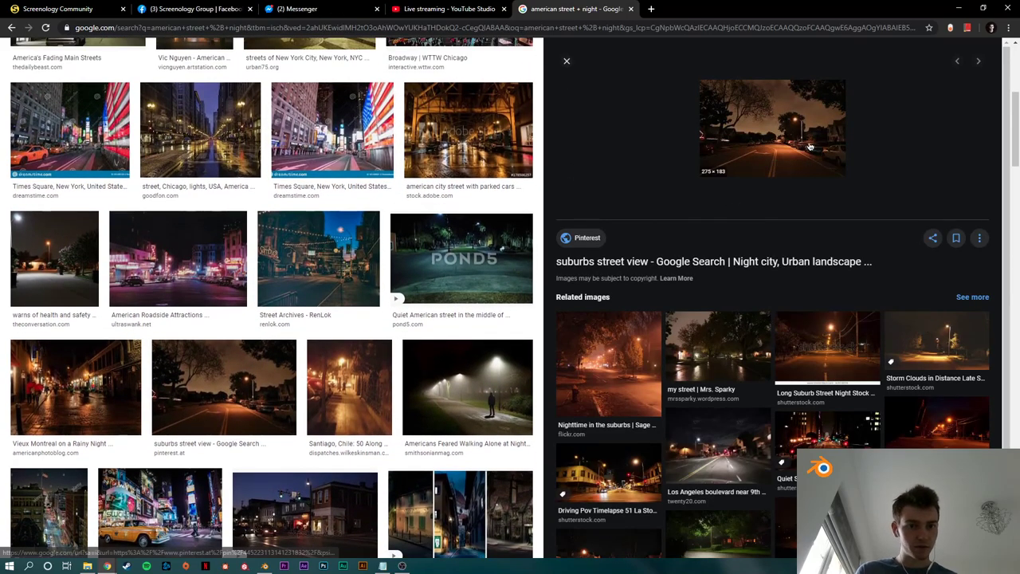
scroll(322, 350, "down", 1)
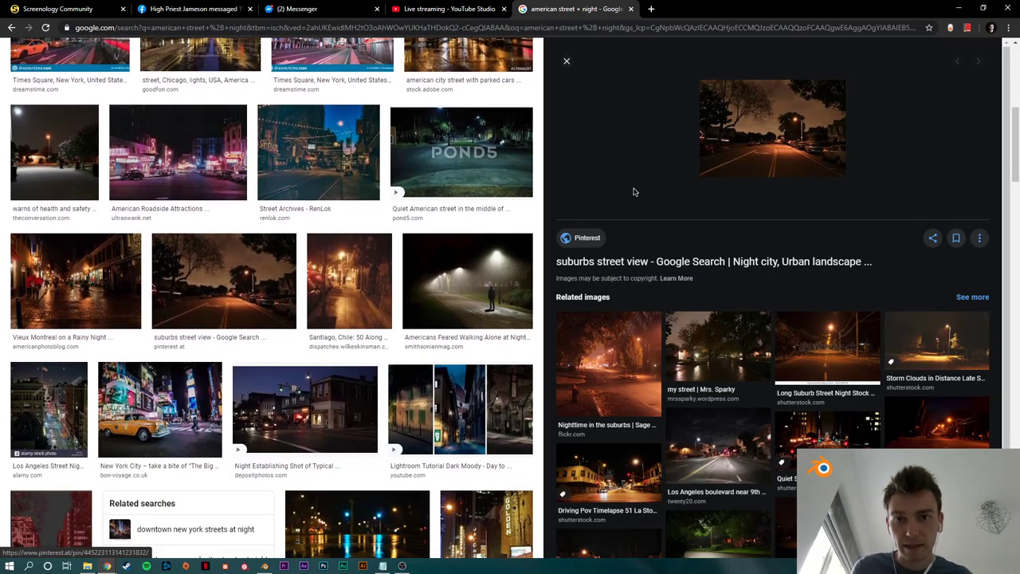
left_click(960, 8)
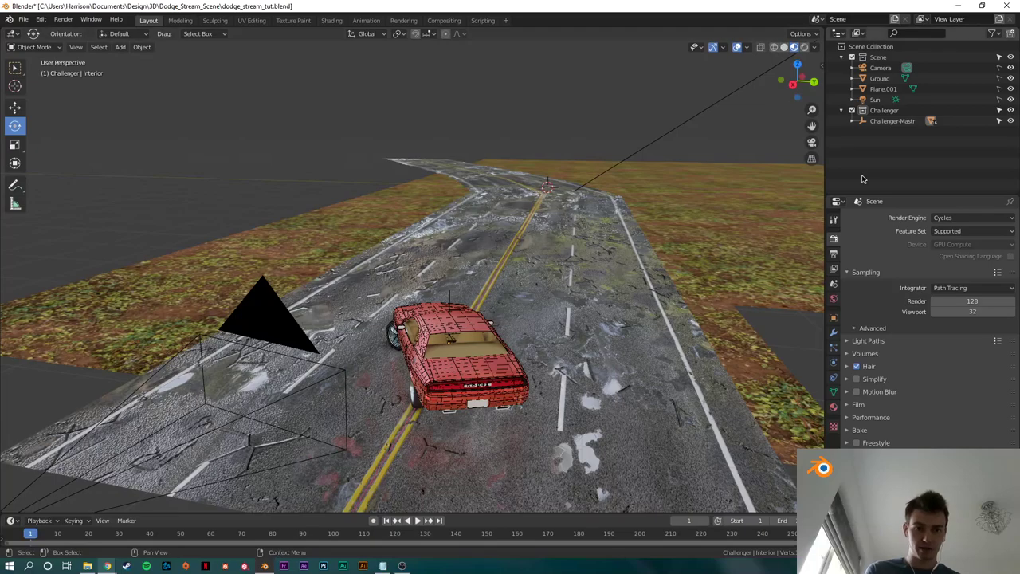
Step: Create a new collection in the scene and name it Road-Barrier
left_click(1011, 33)
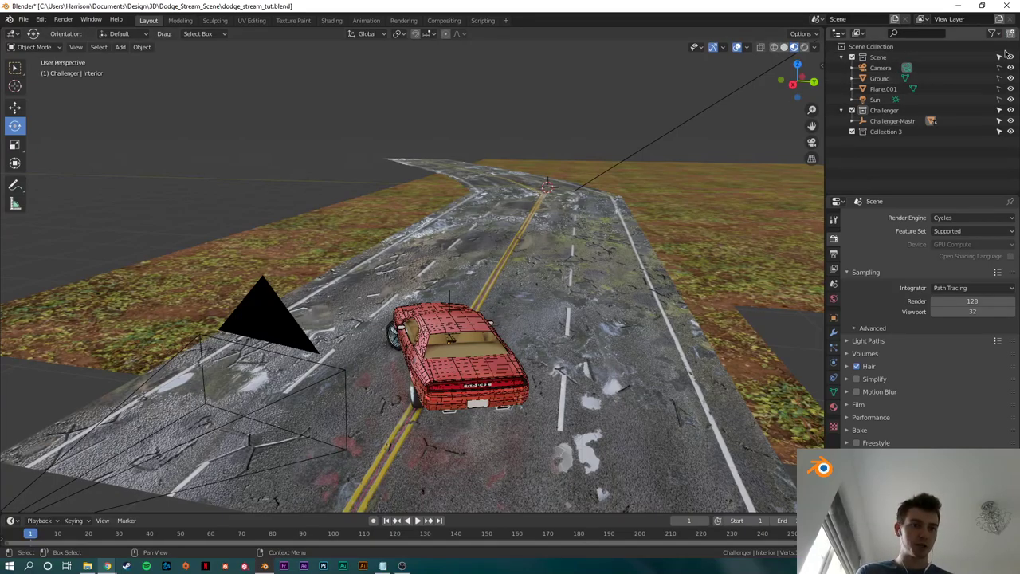
double_click(885, 132)
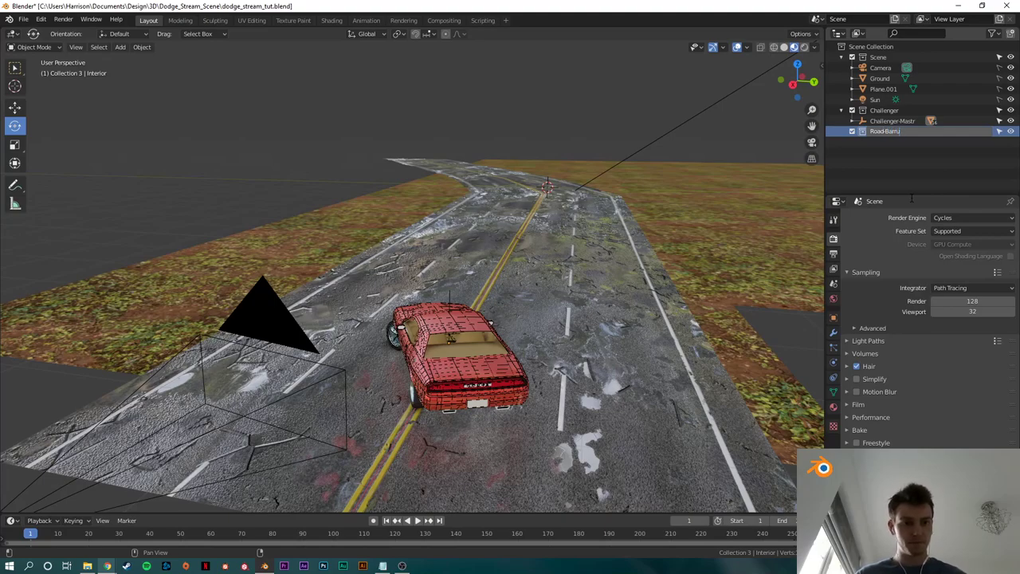
type("ier")
key("Return")
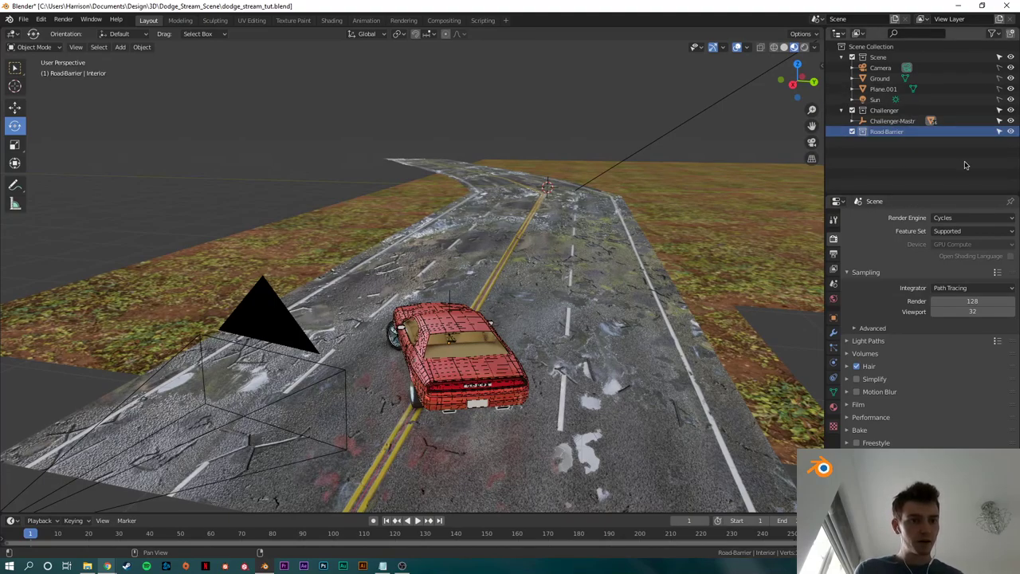
Step: Collapse the Scene and Challenger collections and hide both from the viewport, leaving an empty workspace around the origin
left_click(841, 110)
left_click(841, 58)
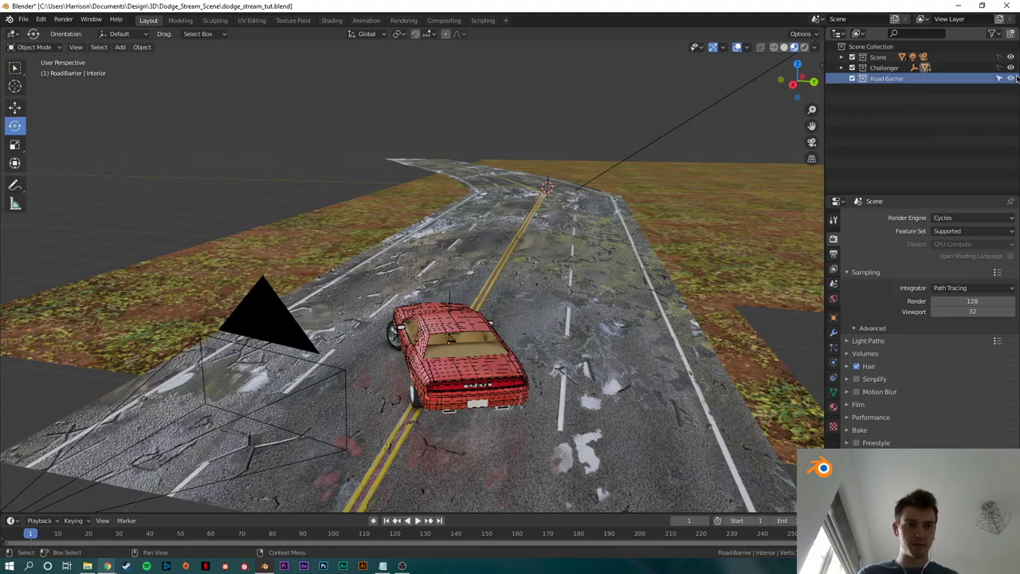
left_click_drag(1010, 56, 1011, 68)
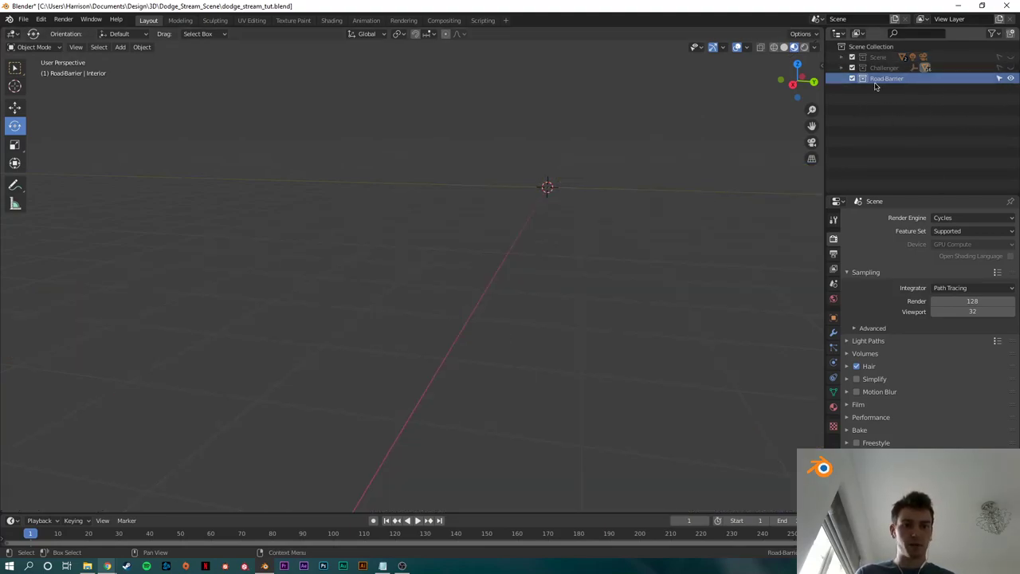
middle_click_drag(625, 205, 423, 291, "shift")
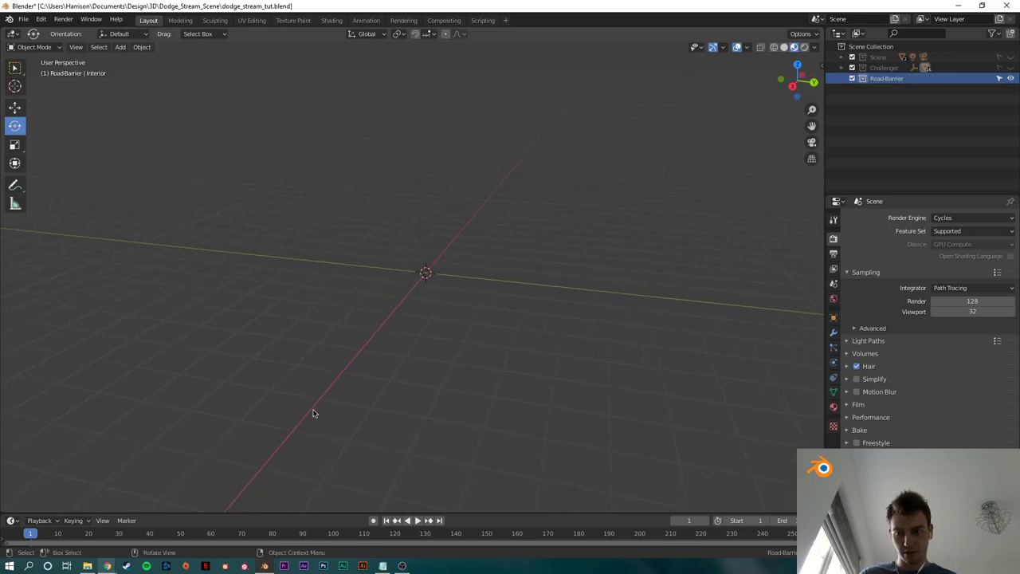
Step: Switch to Chrome and search Google Images for "road barrier"
mouse_move(107, 566)
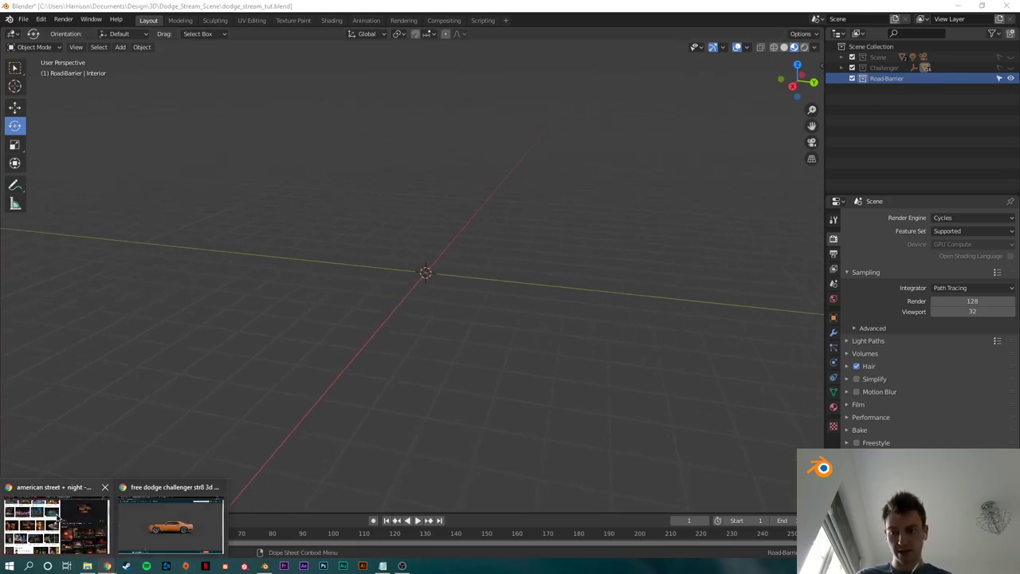
left_click(137, 522)
scroll(169, 239, "up", 10)
left_click_drag(184, 62, 3, 69)
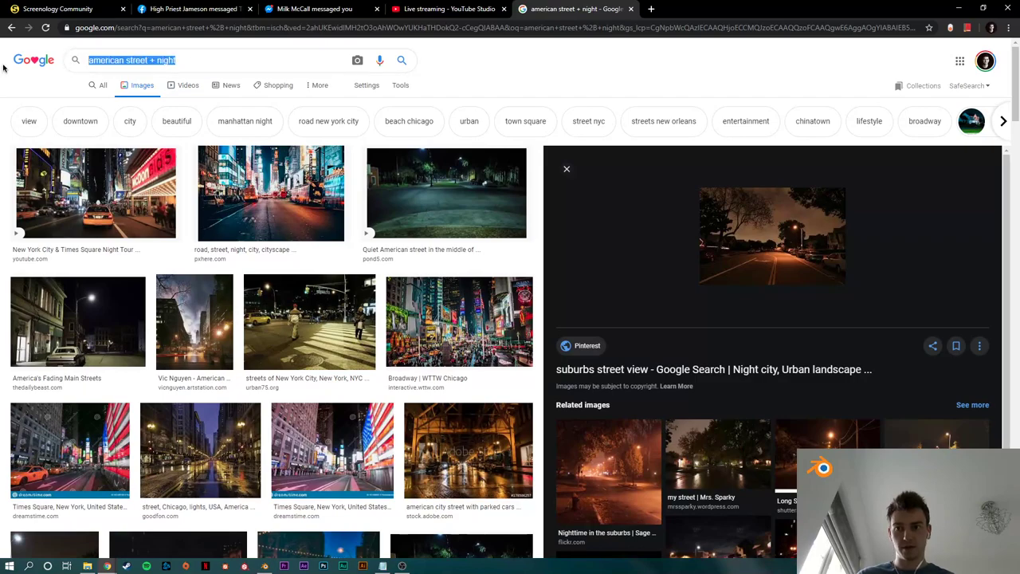
type("road barr")
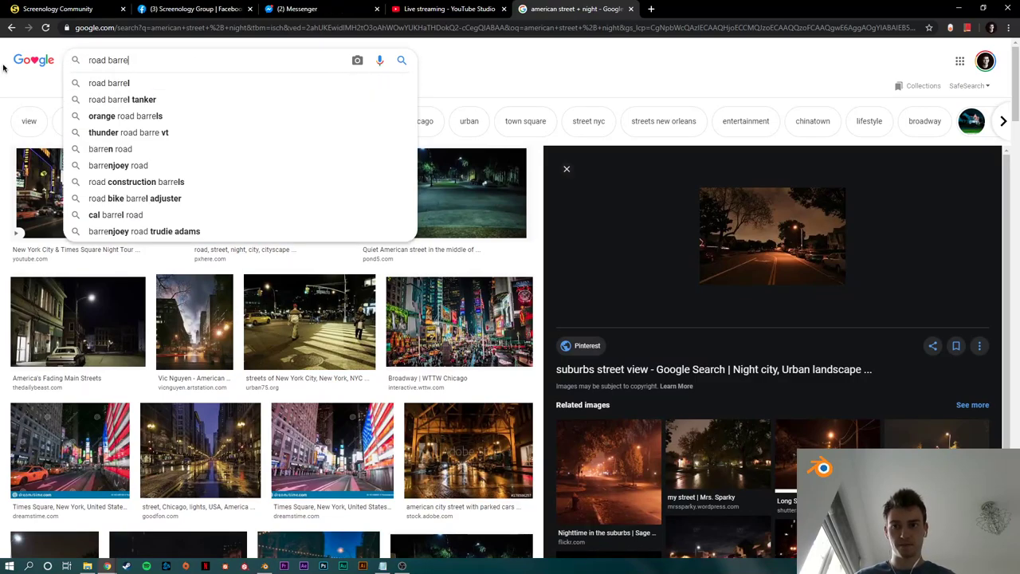
type("ier")
key("Return")
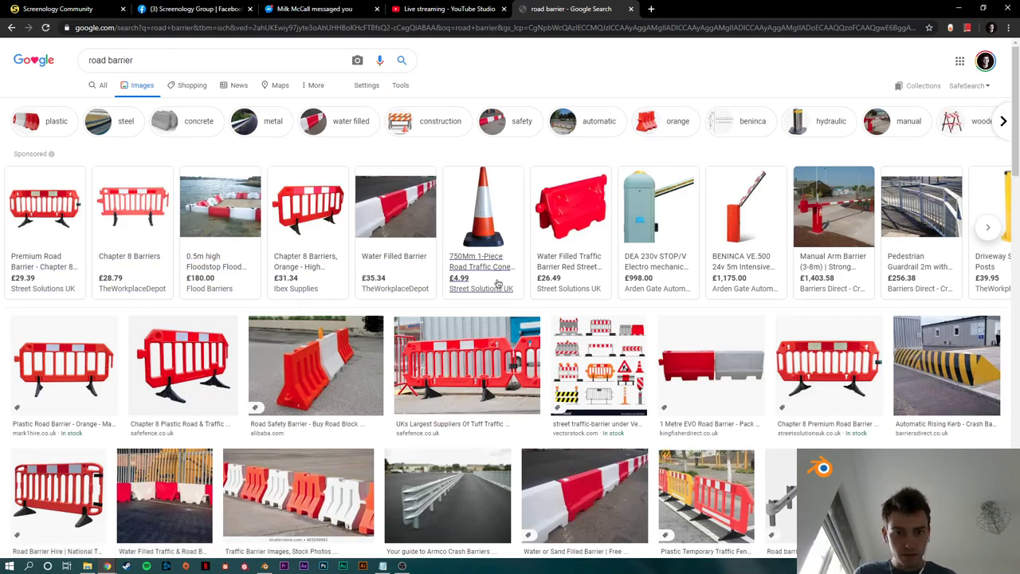
Step: Preview the Ezi Klamp Systems picture of Armco crash barriers and browse further through the road barrier results
scroll(558, 285, "down", 2)
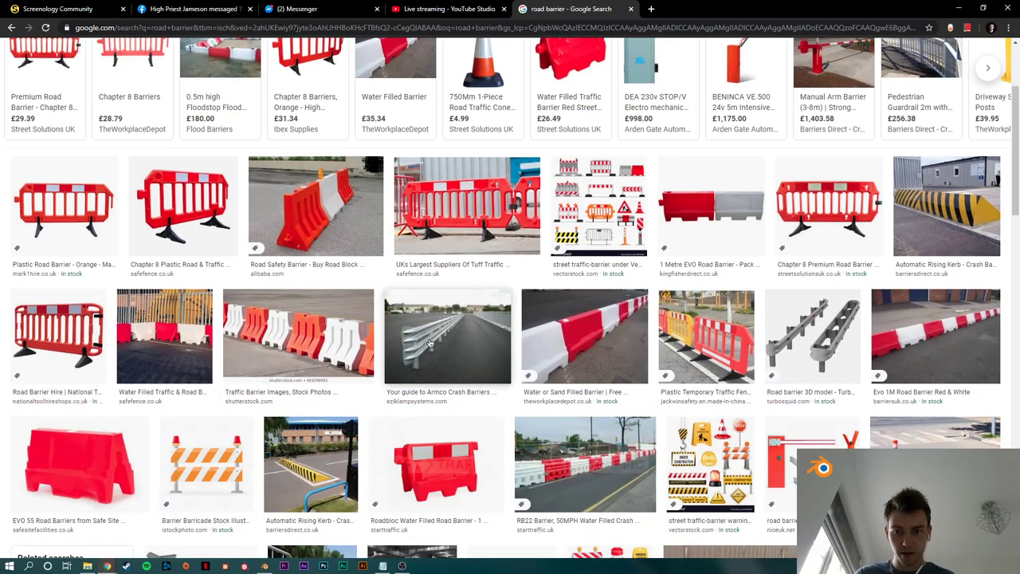
left_click(430, 343)
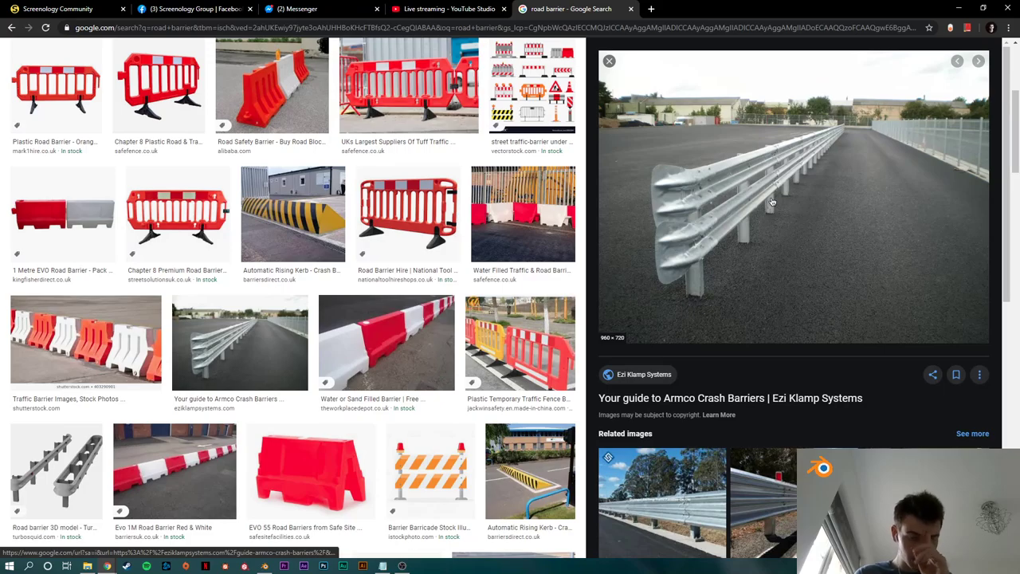
scroll(720, 355, "down", 1)
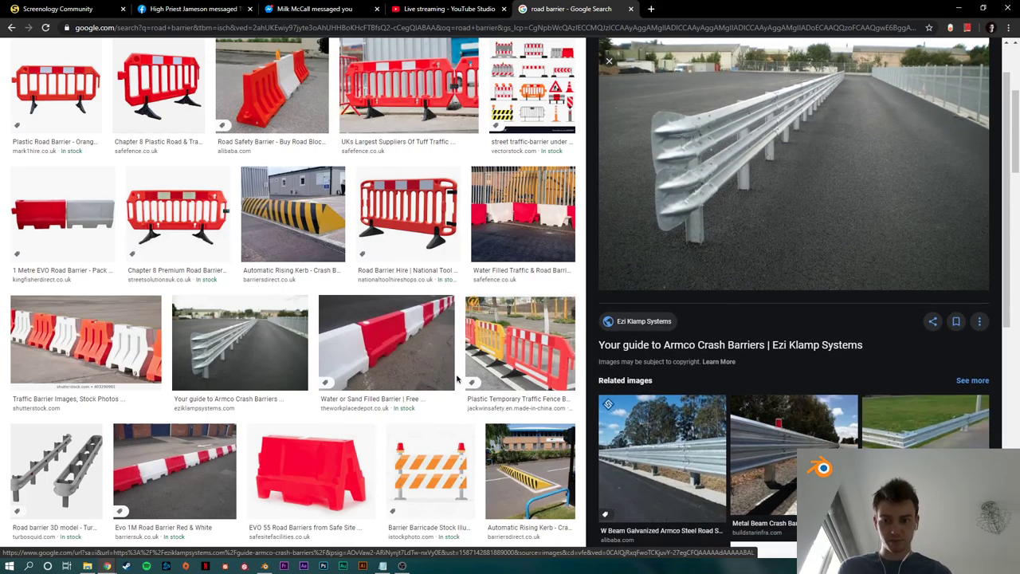
scroll(456, 380, "down", 3)
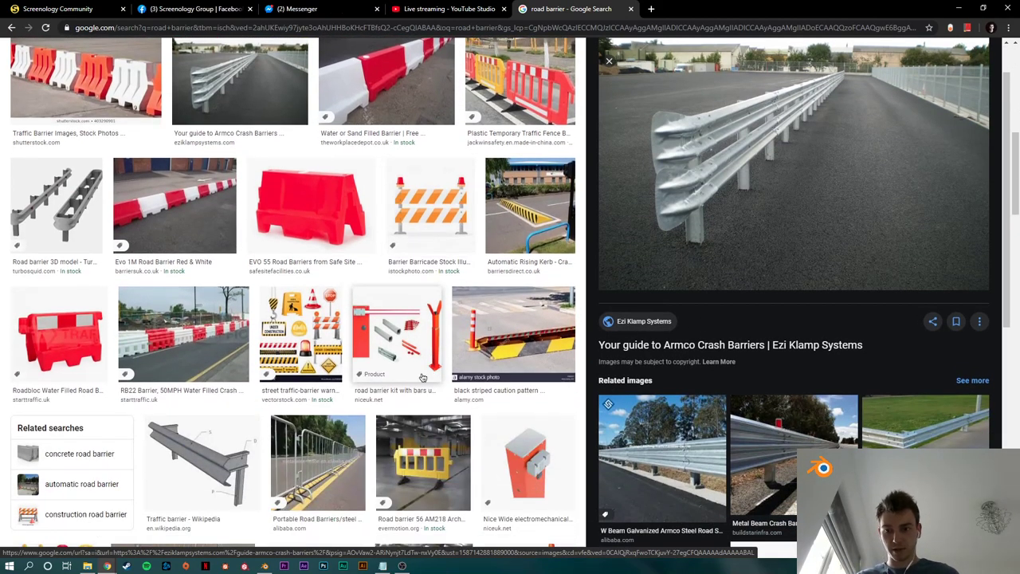
Step: Open Wikipedia's traffic barrier image in its own tab, close the search results tab and enlarge the image as a modelling reference
left_click(186, 467)
right_click(818, 131)
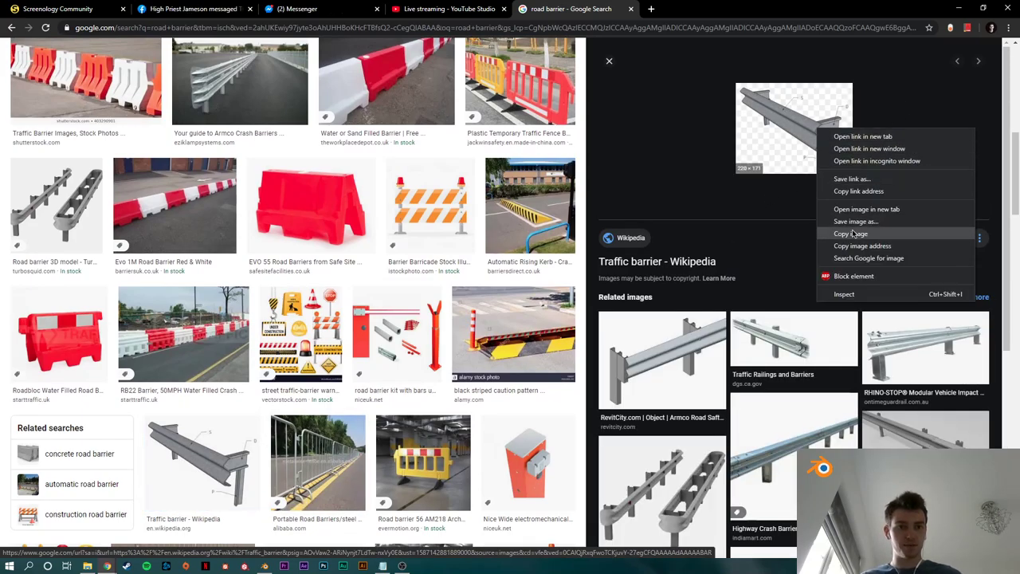
left_click(867, 209)
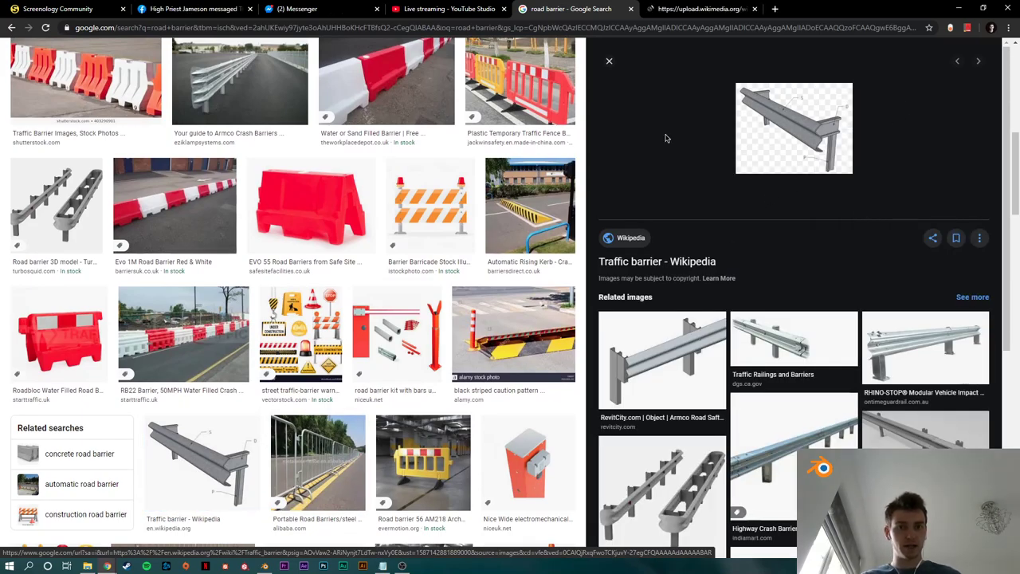
left_click(630, 9)
scroll(541, 279, "up", 3, "ctrl")
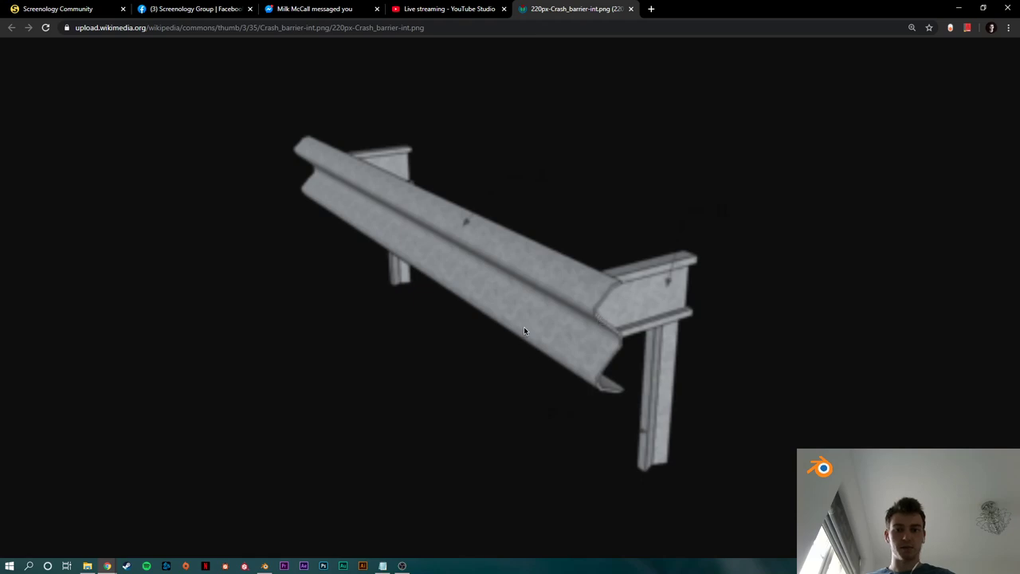
Step: Back in Blender, add a plane to the Road-Barrier collection and rotate it 90 degrees about the X axis
left_click(265, 566)
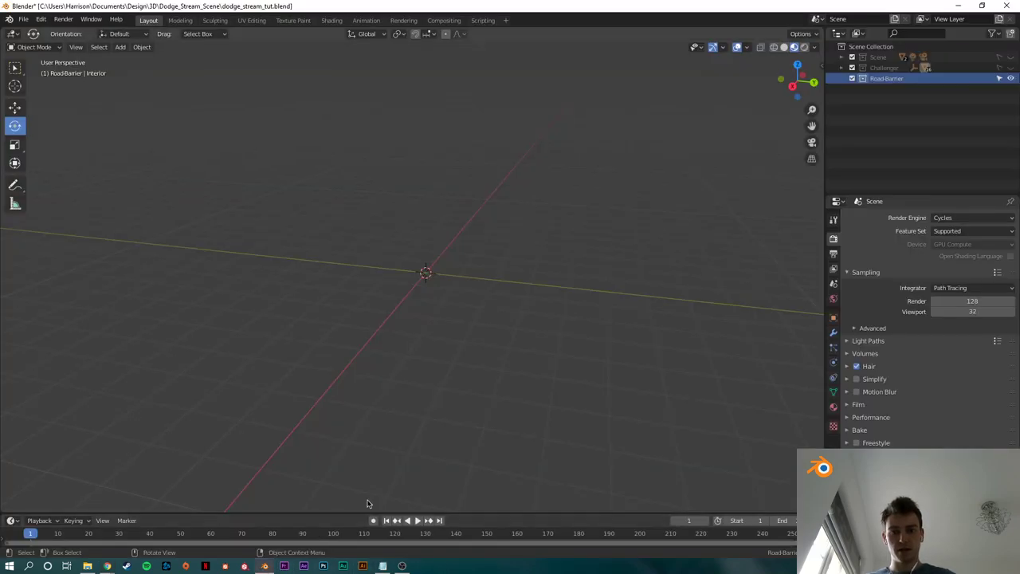
key("shift+a")
mouse_move(407, 261)
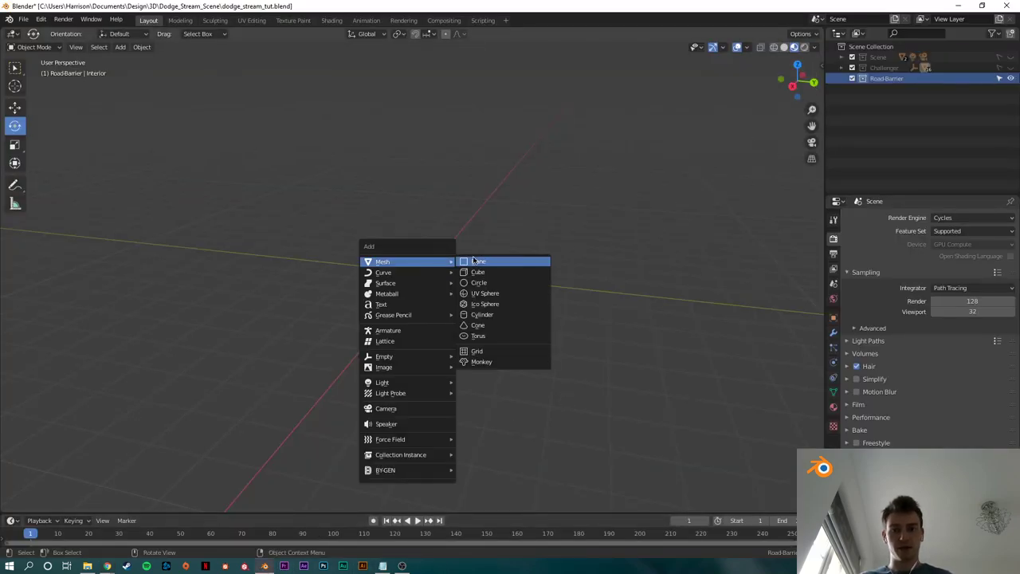
left_click(499, 268)
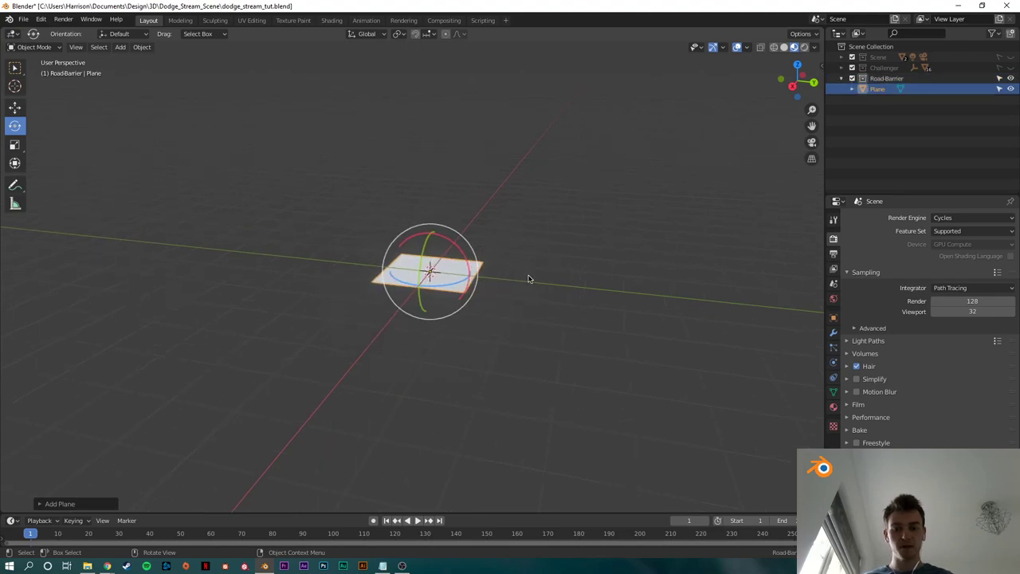
key("r")
key("x")
key("9")
key("0")
key("Return")
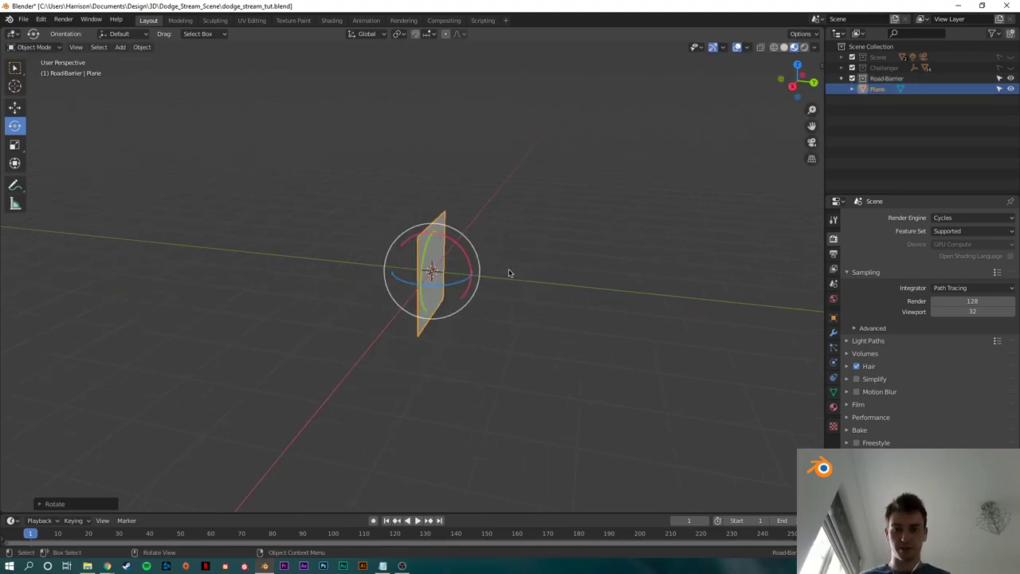
Step: Flatten the upright plane along Z into a low strip, then scale it up uniformly into a long barrier rail
middle_click_drag(680, 182, 473, 282)
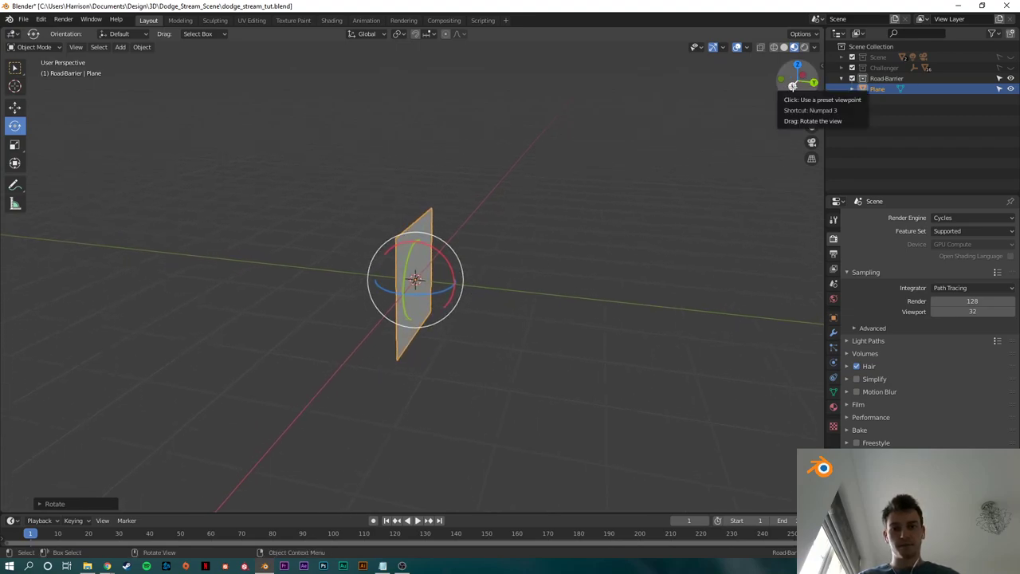
key("s")
key("z")
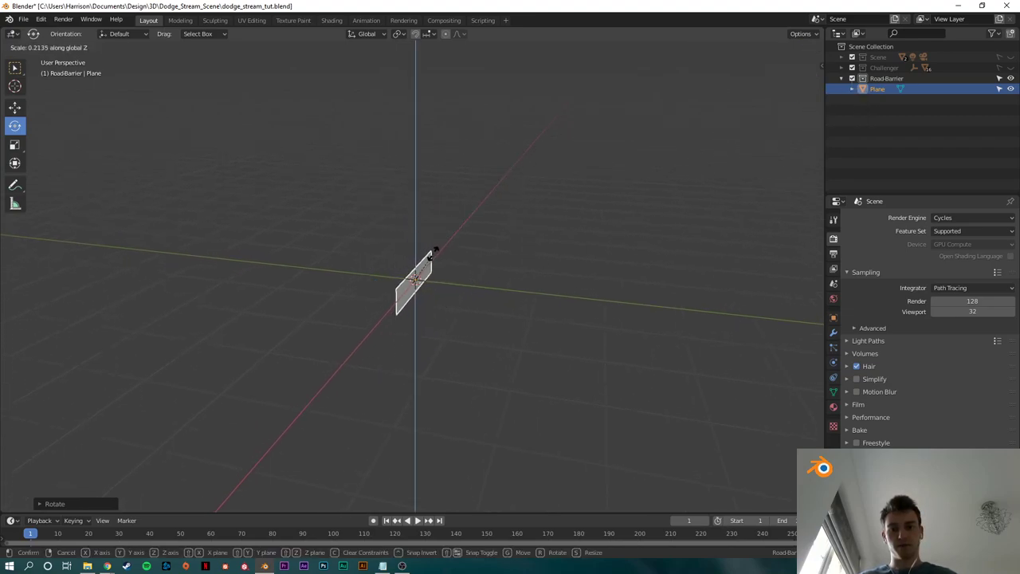
left_click(419, 266)
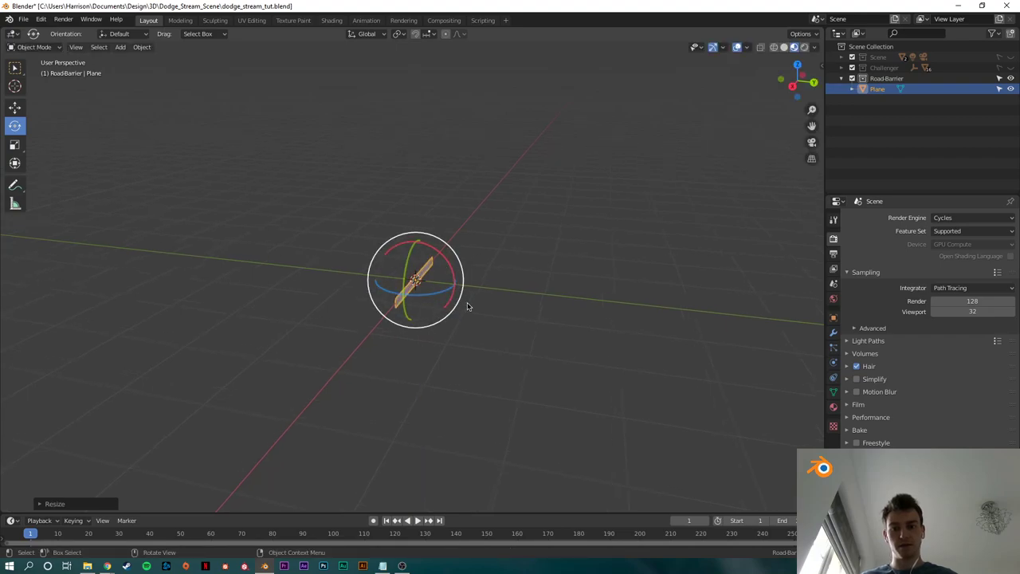
key("s")
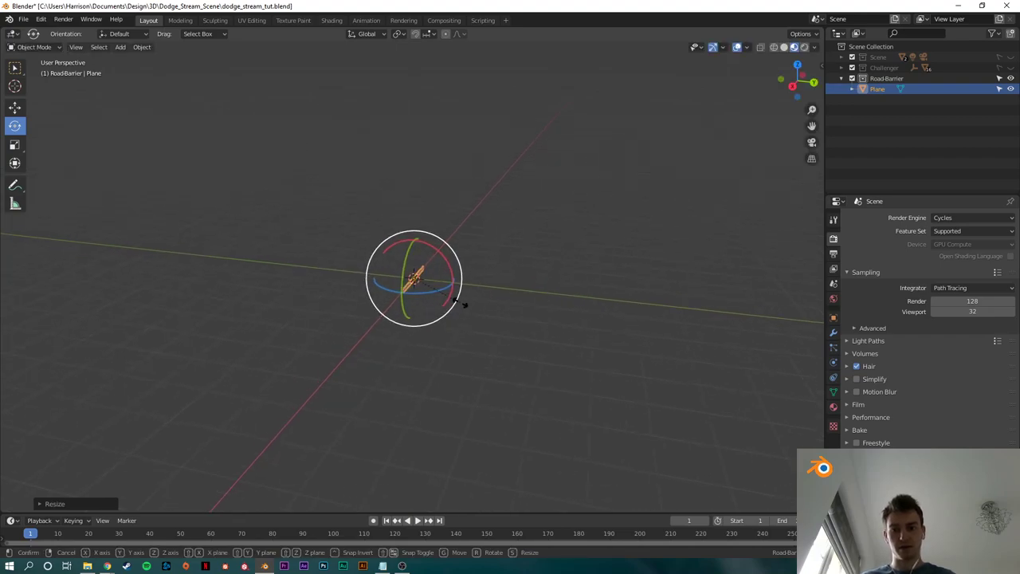
left_click(743, 319)
scroll(508, 314, "down", 1)
key("s")
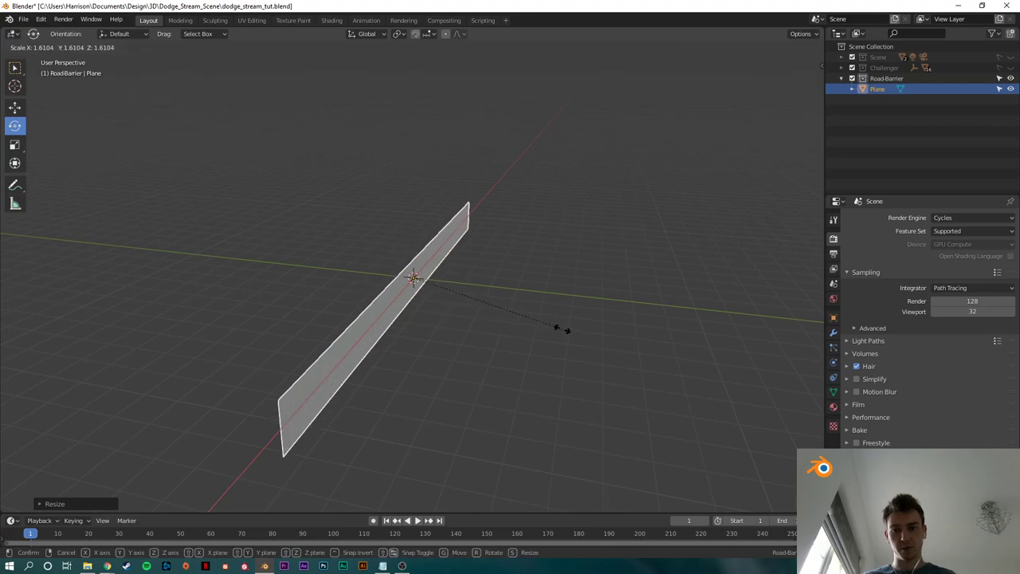
left_click(562, 327)
Step: Scale the strip down along Z into a narrow rail and move it up along Z above the ground grid
scroll(489, 333, "down", 1)
middle_click_drag(490, 333, 467, 308)
key("s")
key("z")
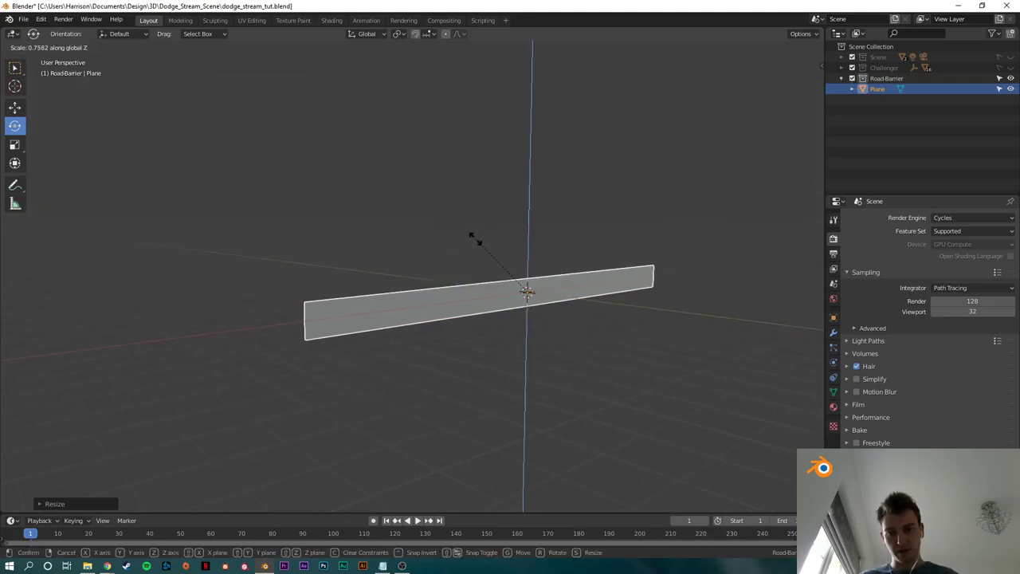
left_click(523, 280)
scroll(558, 317, "up", 3)
key("g")
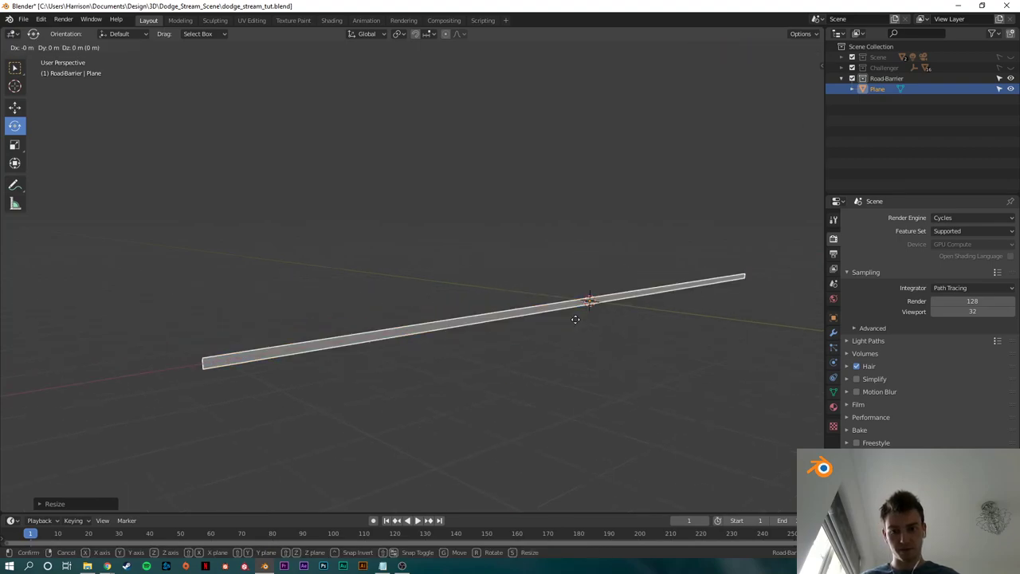
key("z")
left_click(575, 287)
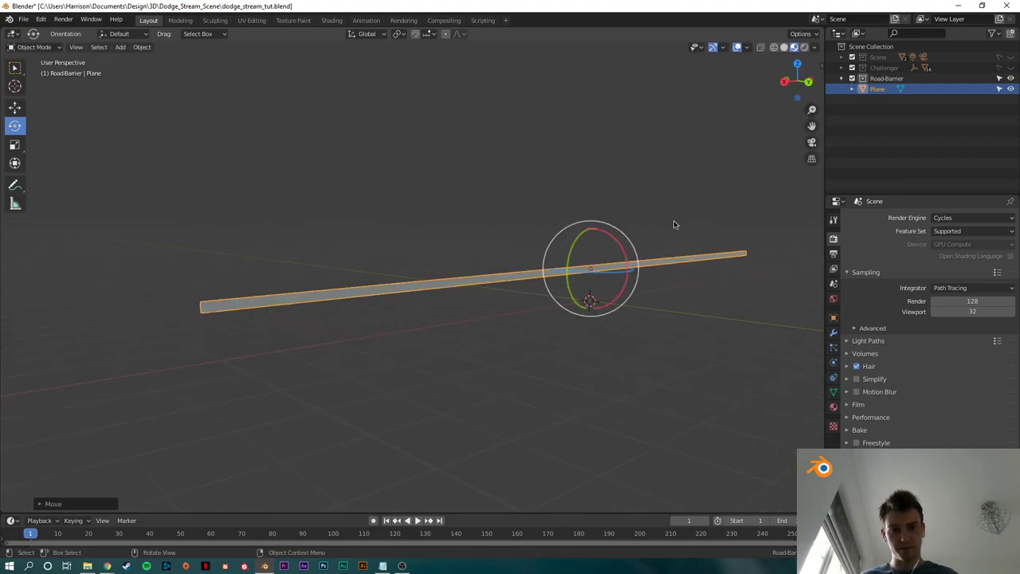
left_click(834, 332)
left_click(883, 219)
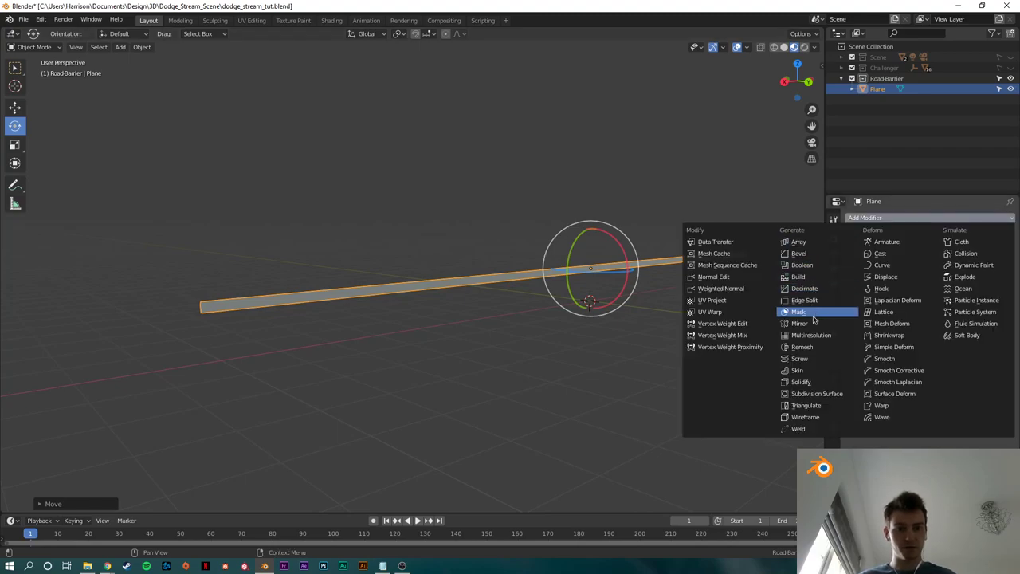
key("Escape")
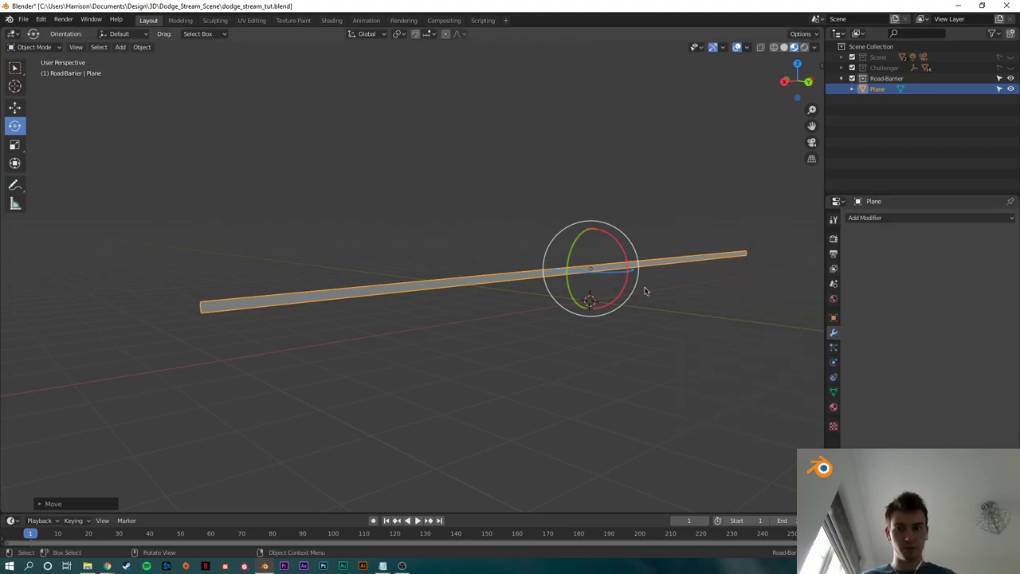
Step: Add a Solidify modifier to the barrier rail and set its thickness to 0.006 m
left_click(916, 219)
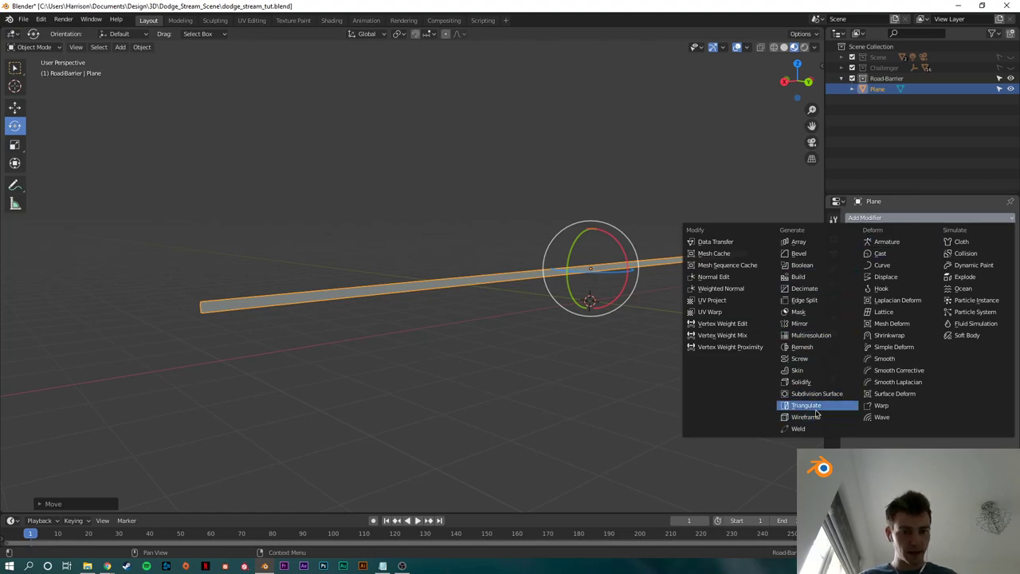
left_click(817, 383)
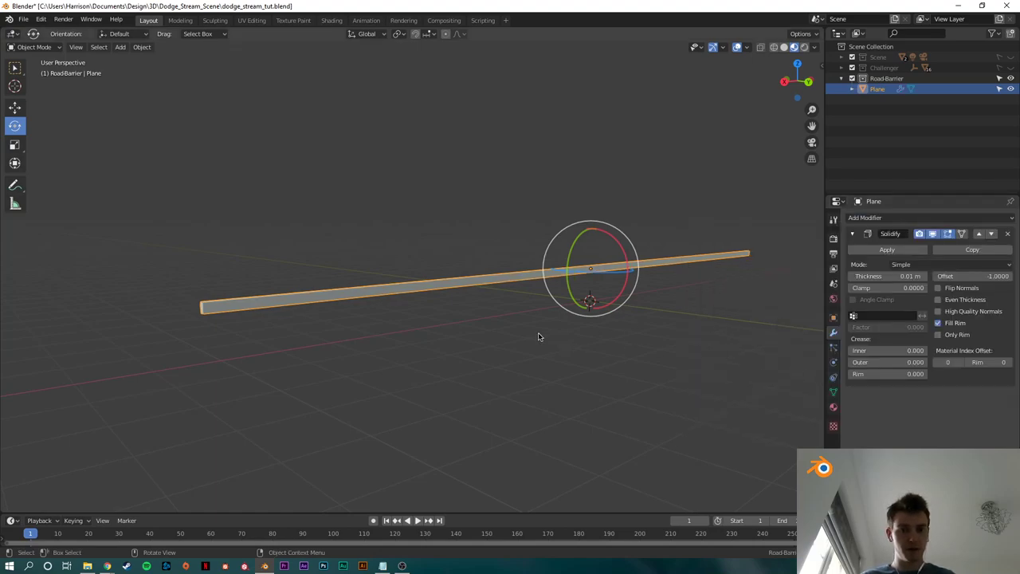
middle_click_drag(538, 336, 592, 343)
mouse_move(901, 276)
left_mouse_down()
mouse_move(928, 276)
mouse_move(886, 276)
left_mouse_up()
middle_click_drag(546, 316, 646, 257)
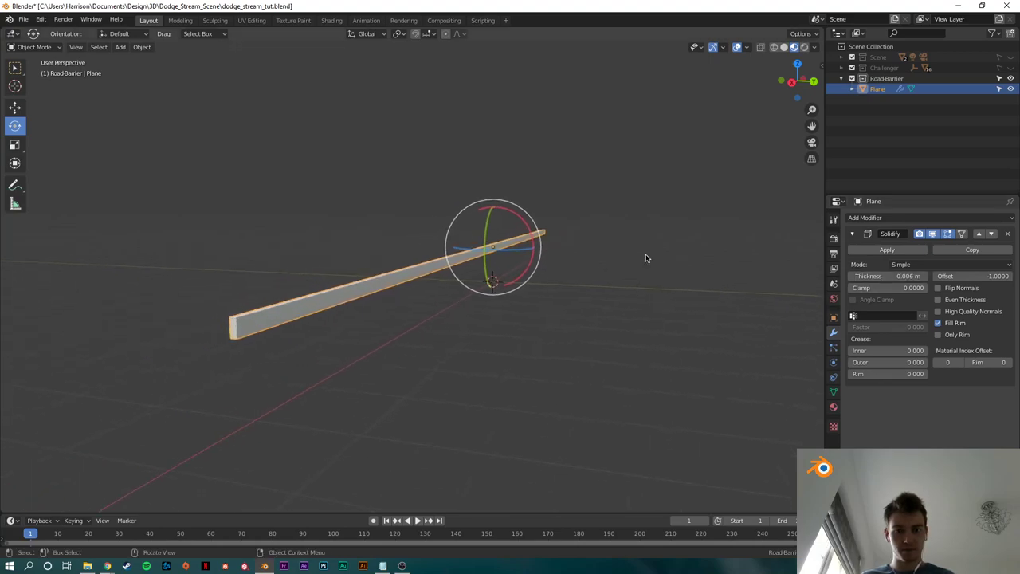
Step: In Edit Mode, select the rail's lower long edge and look at the profile from the right orthographic view
left_click(793, 82)
middle_click_drag(313, 349, 287, 336)
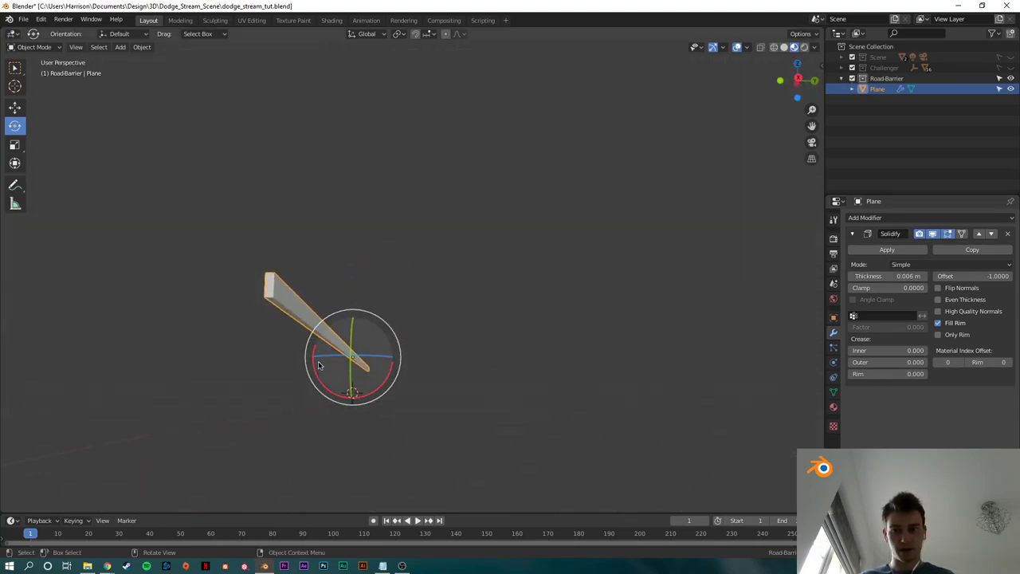
key("Tab")
left_click(281, 309)
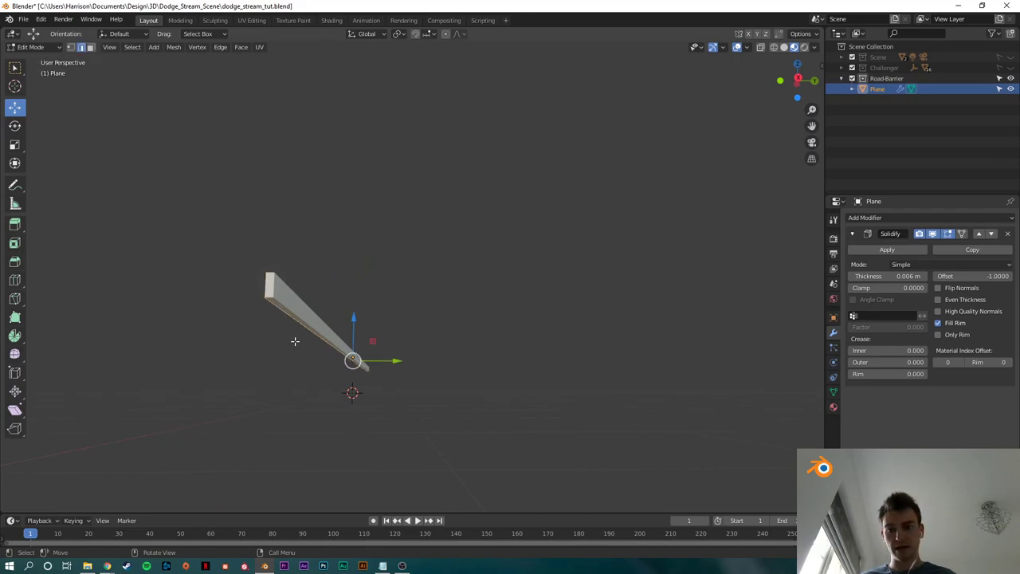
middle_click_drag(288, 318, 255, 335)
middle_click_drag(188, 350, 494, 287)
left_click(795, 77)
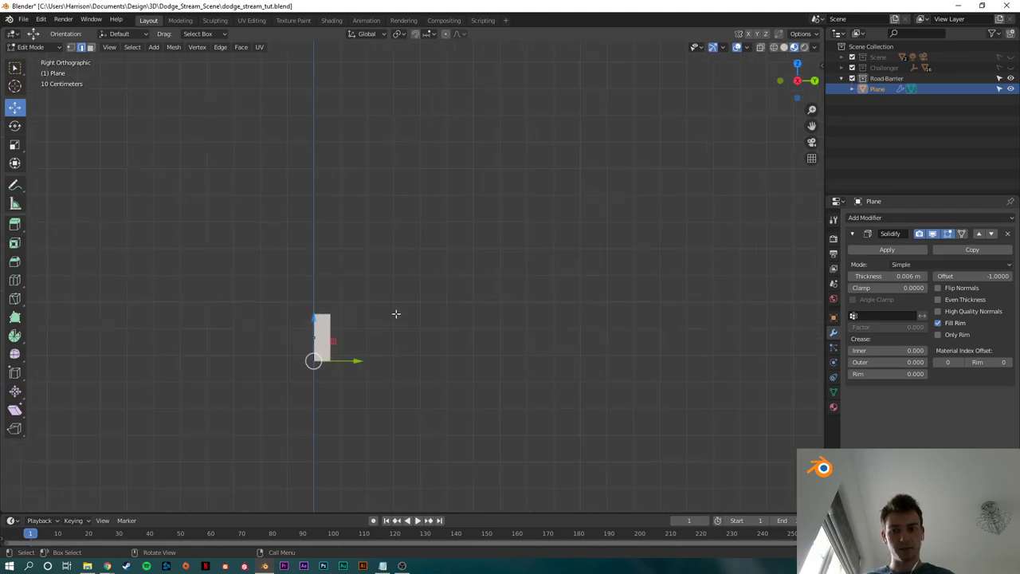
scroll(396, 314, "up", 1)
middle_click_drag(348, 372, 428, 282, "shift")
Step: Check the barrier reference image in the browser and, back in Blender, extrude the lower edge four times into a downward zigzag profile
key("alt+Tab")
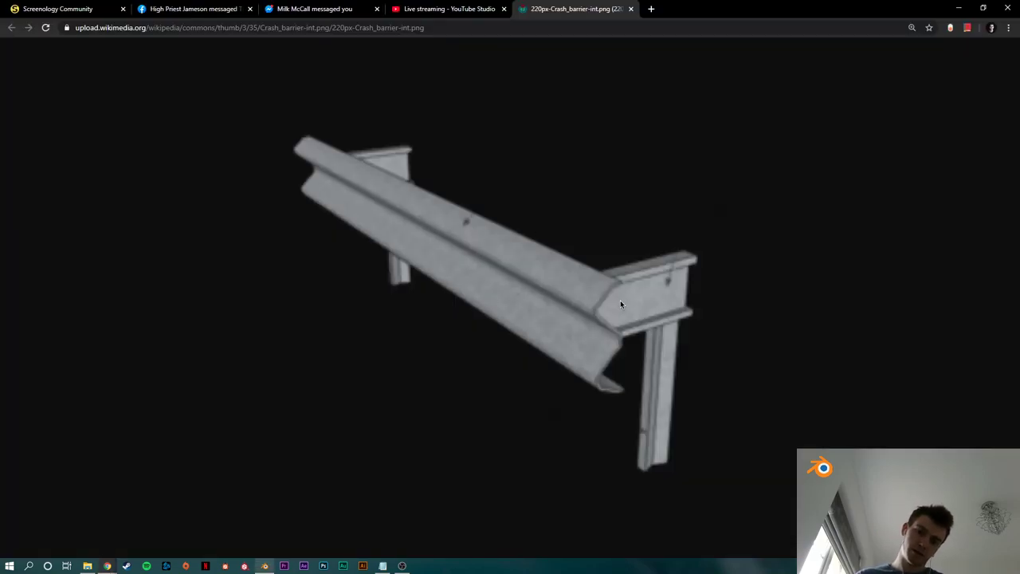
key("alt+Tab")
key("e")
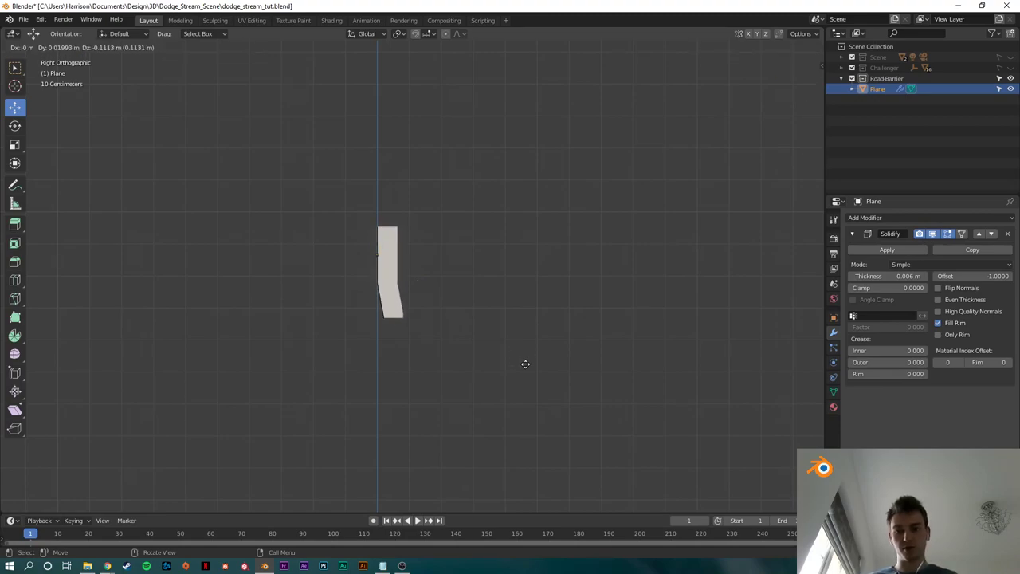
left_click(569, 385)
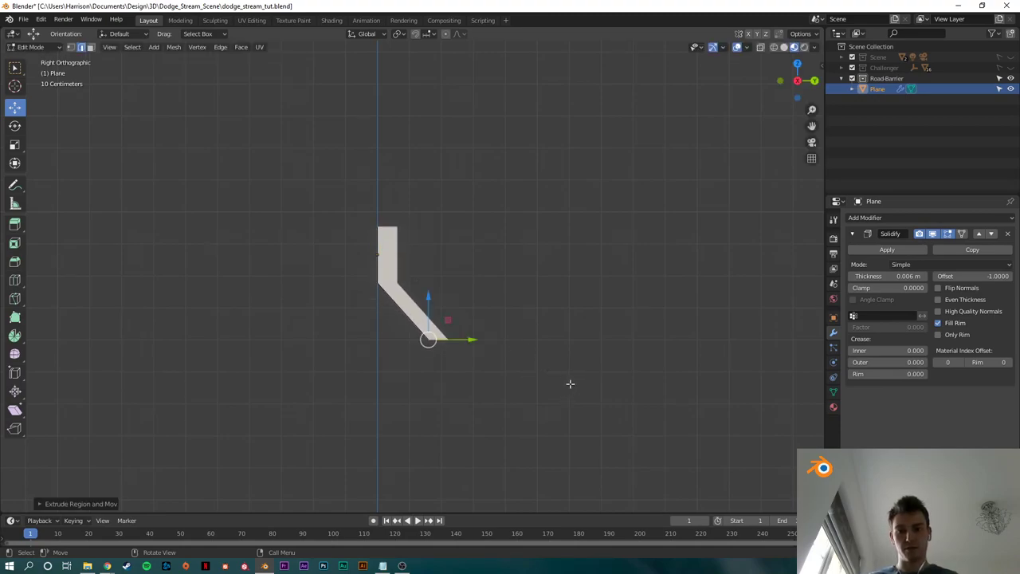
key("e")
left_click(515, 437)
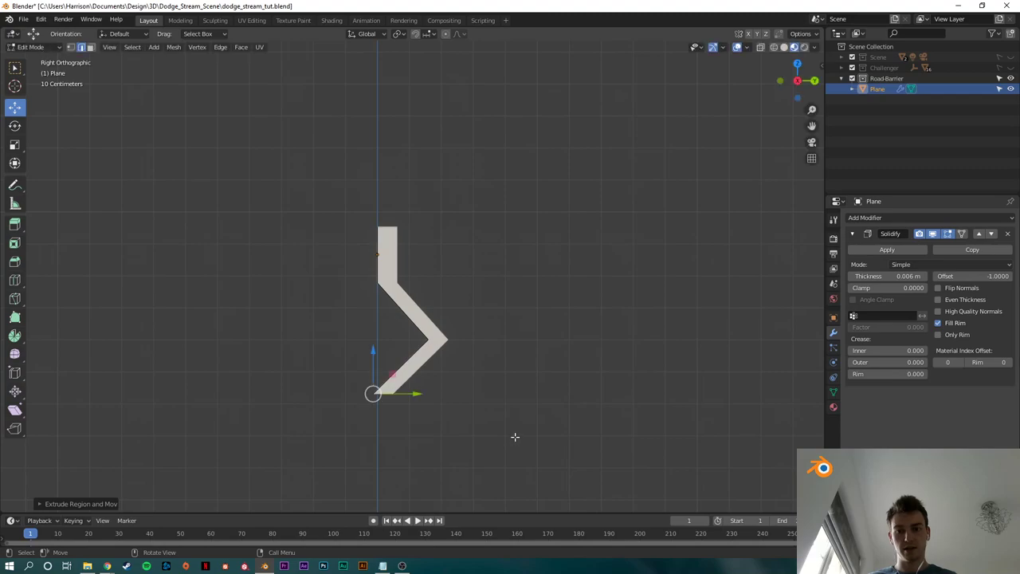
key("e")
left_click(573, 483)
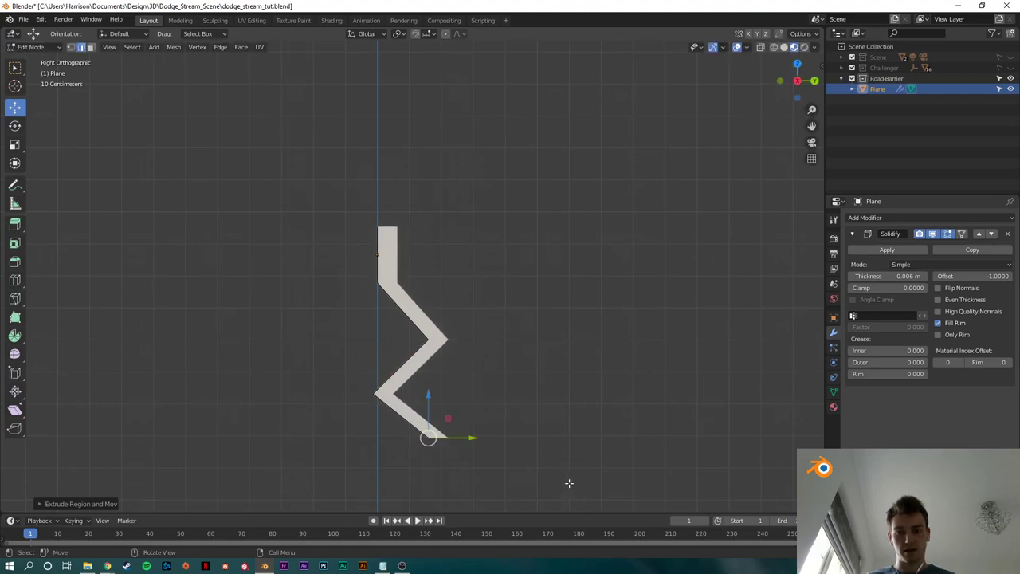
scroll(563, 467, "down", 1)
middle_click_drag(563, 467, 577, 391, "shift")
key("e")
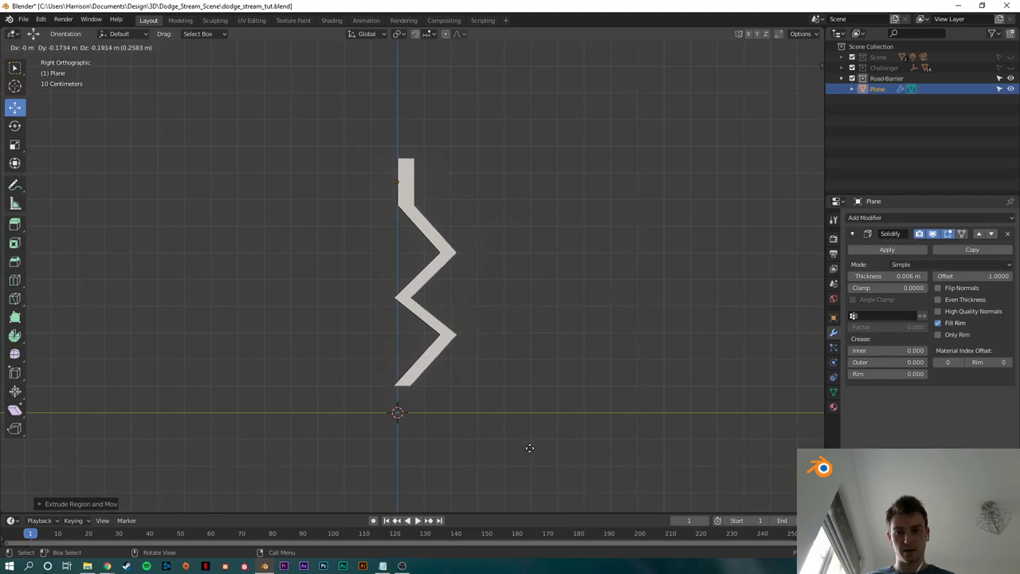
left_click(529, 448)
Step: Extrude the zigzag's lowest edge straight down along Z by about 0.06 m to form a short bottom lip
key("e")
key("ctrl")
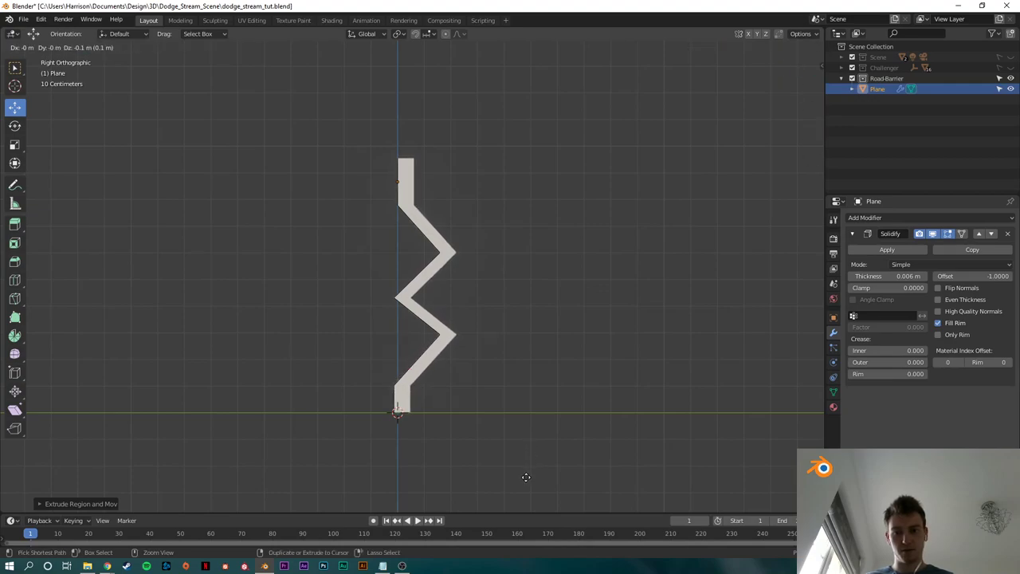
key("z")
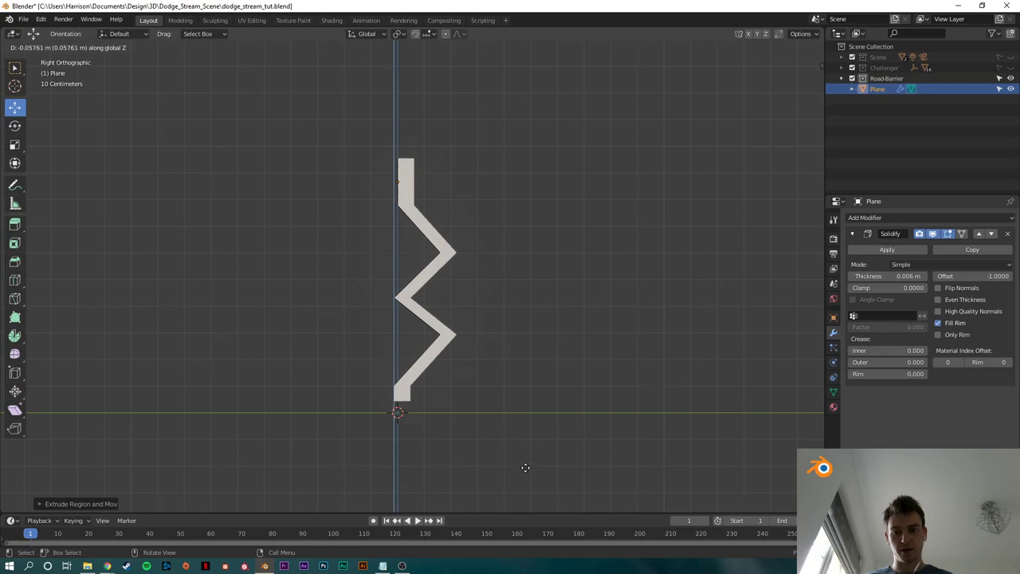
left_click(525, 469)
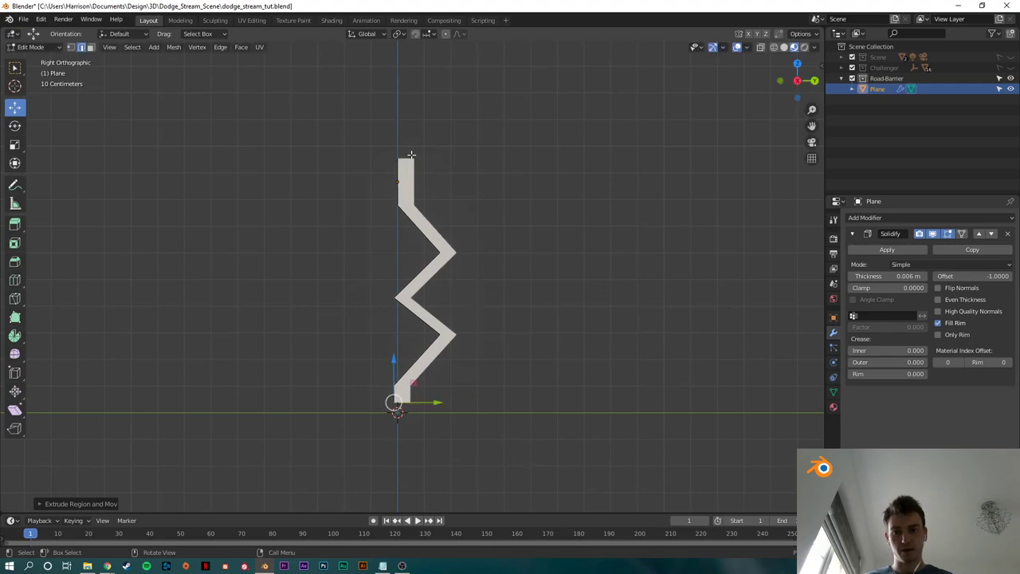
Step: Select the rail's top long edge and move it down along Z to shorten the upper lip
middle_click_drag(411, 154, 462, 192)
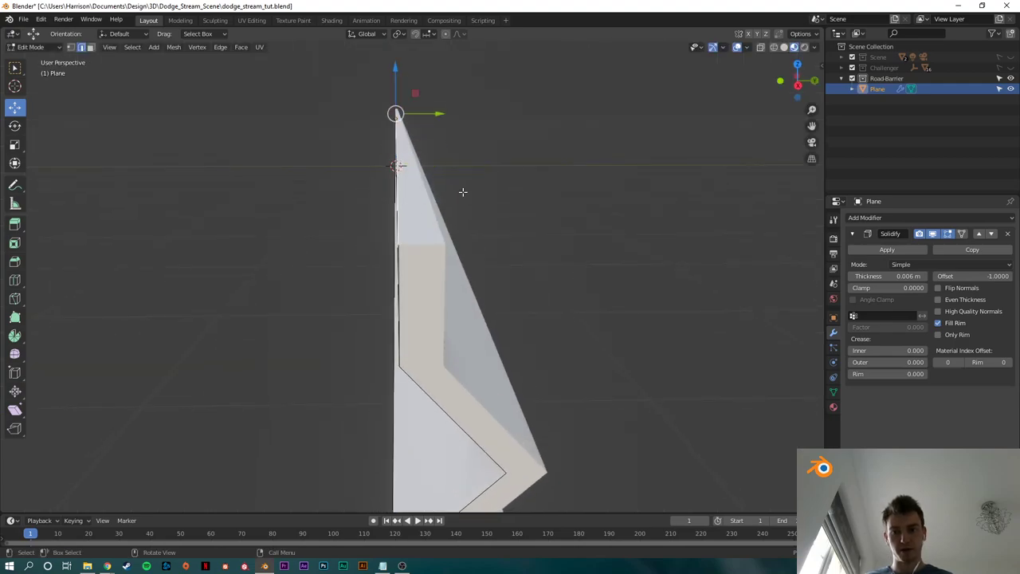
left_click(796, 86)
left_click_drag(400, 118, 394, 165)
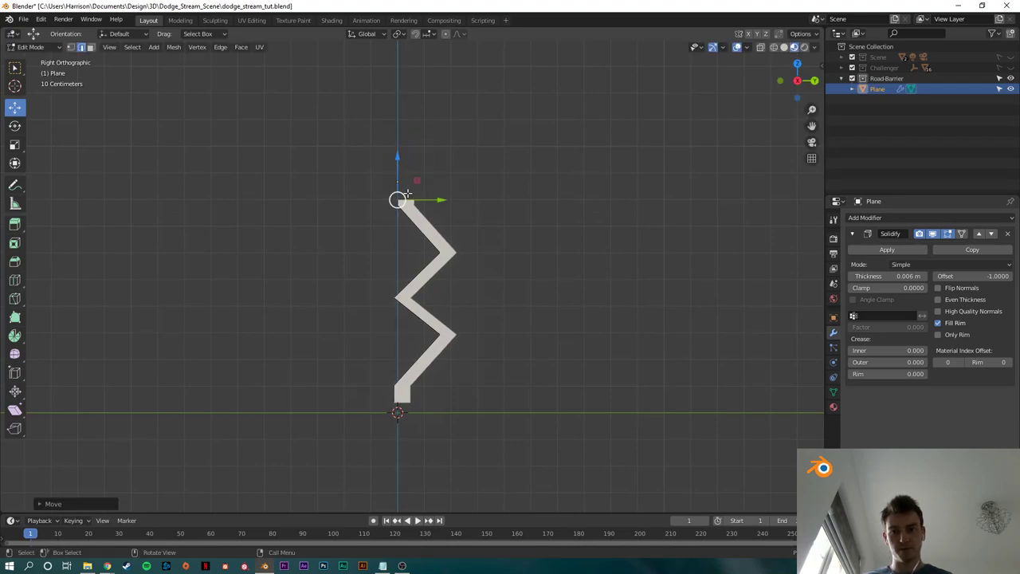
scroll(454, 201, "up", 3)
key("r")
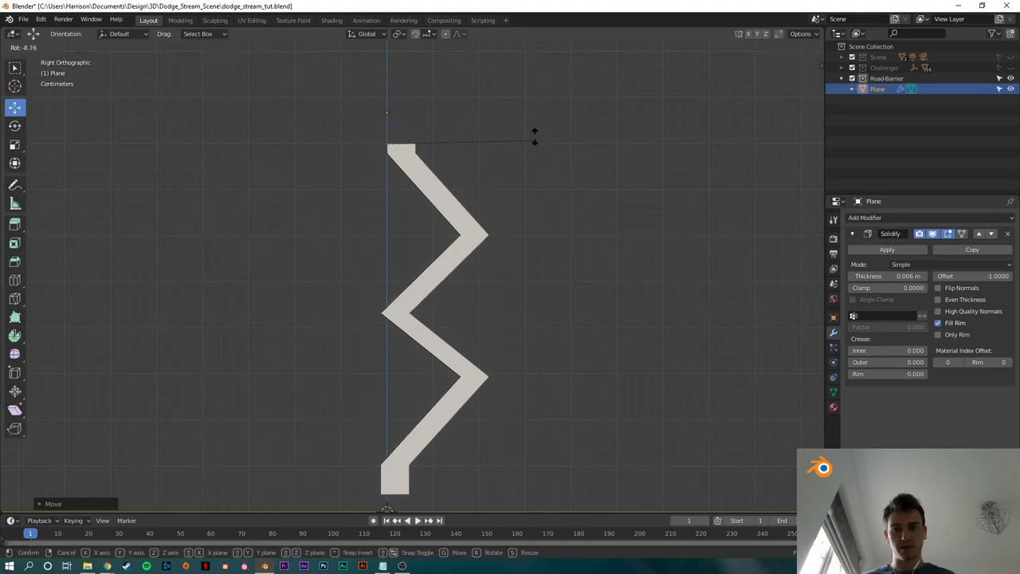
key("Escape")
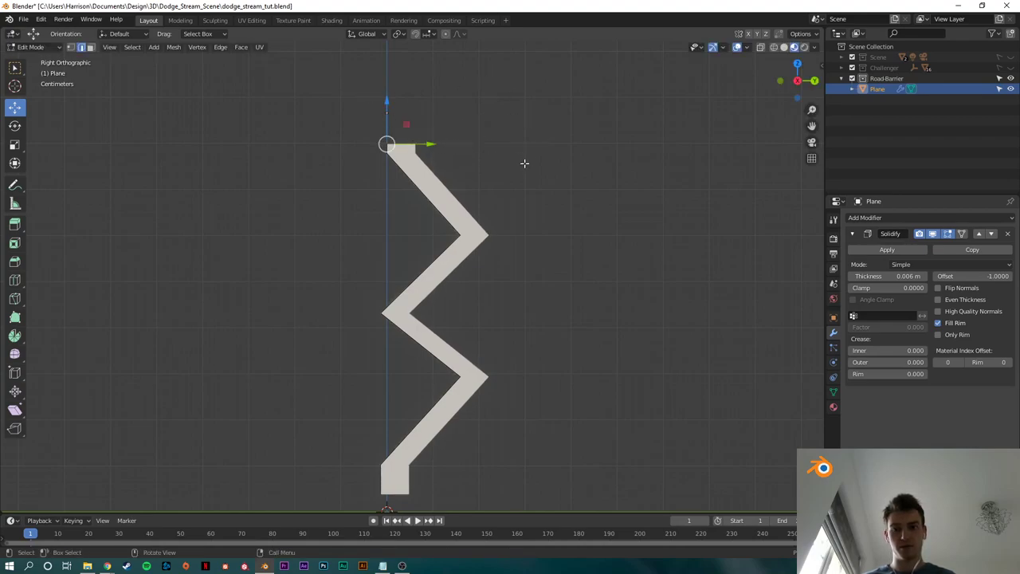
key("r")
key("Escape")
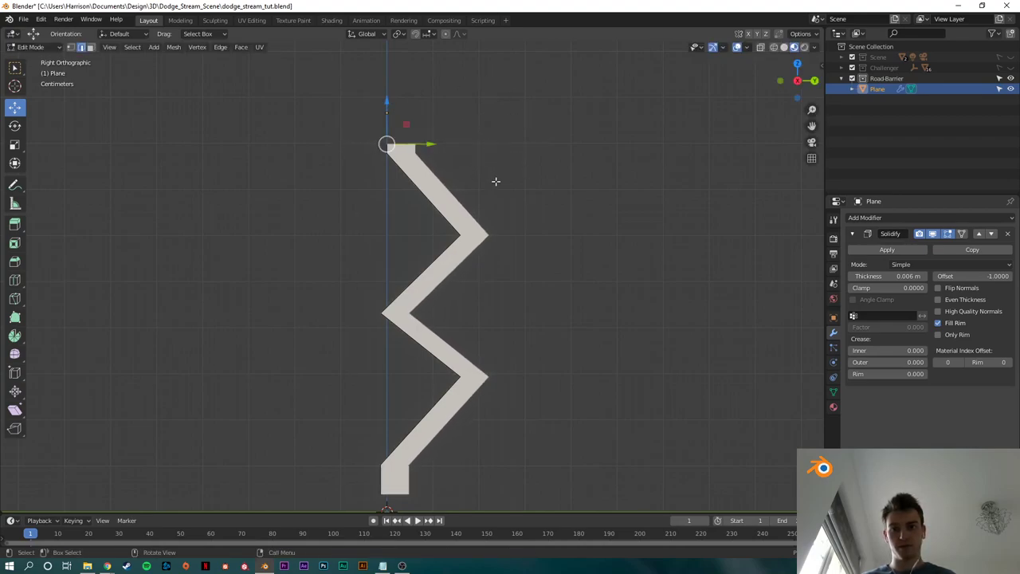
Step: Select the long bottom edge of the rail's lower lip and return to the right orthographic view
middle_click_drag(472, 311, 477, 197, "shift")
middle_click_drag(389, 389, 401, 364)
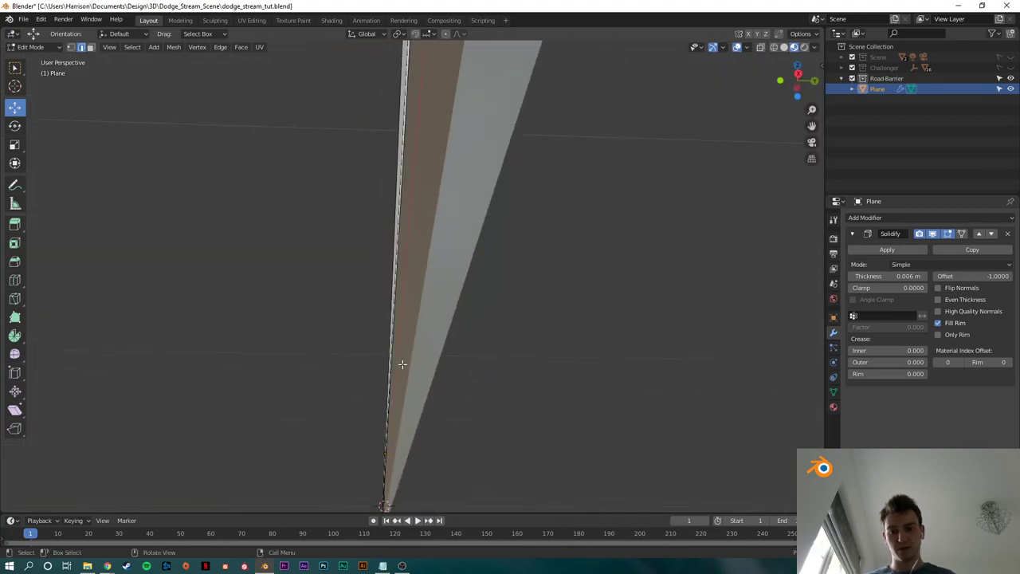
left_click(391, 363)
left_click(798, 74)
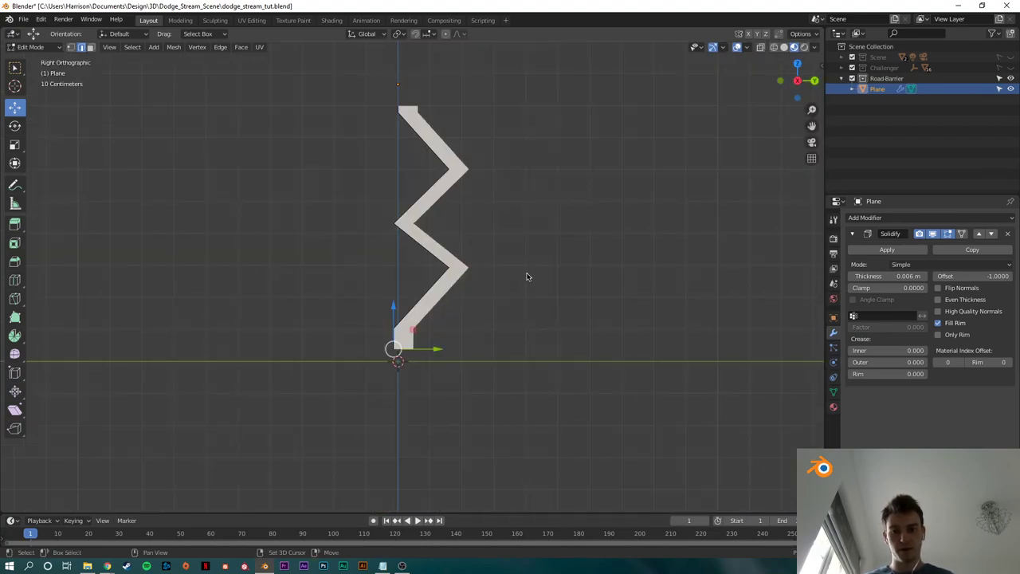
Step: Raise the lower end of the zigzag rail profile slightly to shorten its bottom lip
right_click(529, 275)
left_click_drag(391, 306, 390, 294)
key("s")
left_click(472, 343)
key("ctrl+z")
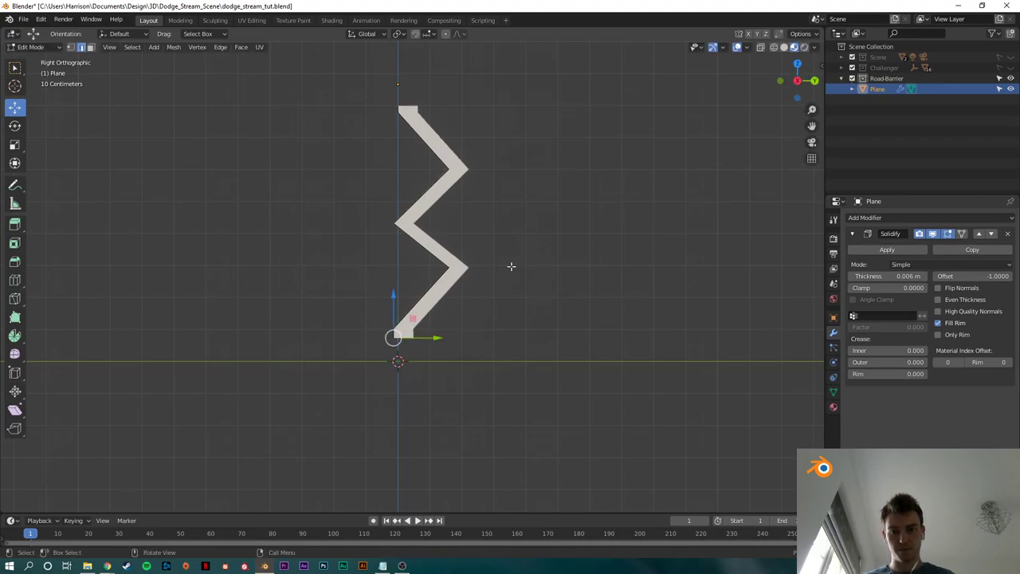
Step: Return the rail to Object Mode and switch the viewport to solid shading
mouse_move(510, 267)
middle_mouse_down()
mouse_move(481, 274)
mouse_move(477, 304)
mouse_move(439, 283)
mouse_move(312, 282)
mouse_move(386, 263)
mouse_move(513, 256)
middle_mouse_up()
scroll(513, 257, "down", 3)
scroll(502, 271, "up", 3)
middle_click_drag(494, 312, 531, 285)
scroll(539, 285, "up", 2)
key("Tab")
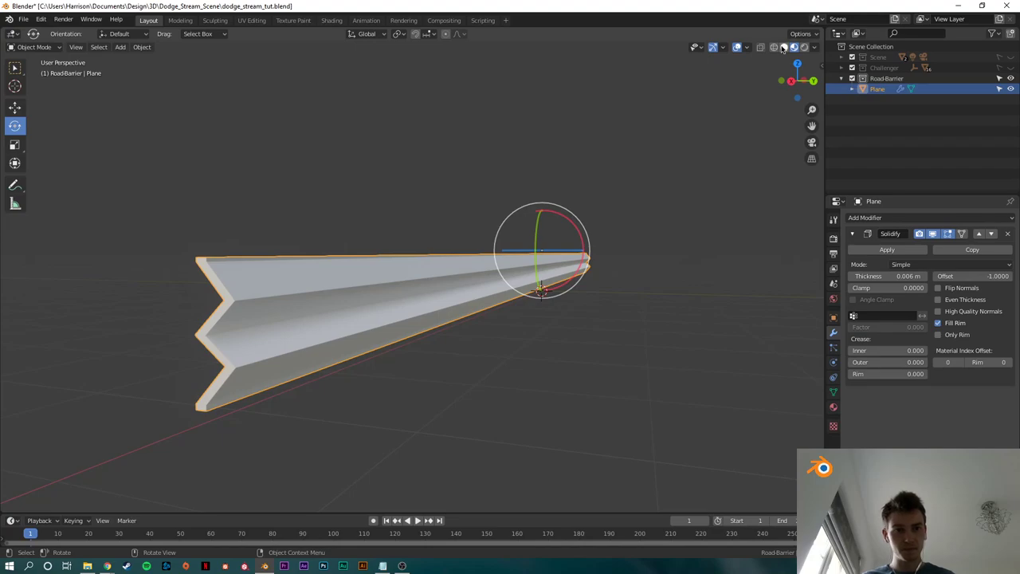
left_click(784, 47)
left_click(492, 155)
scroll(396, 334, "down", 3)
middle_click_drag(376, 333, 429, 345)
left_click(414, 302)
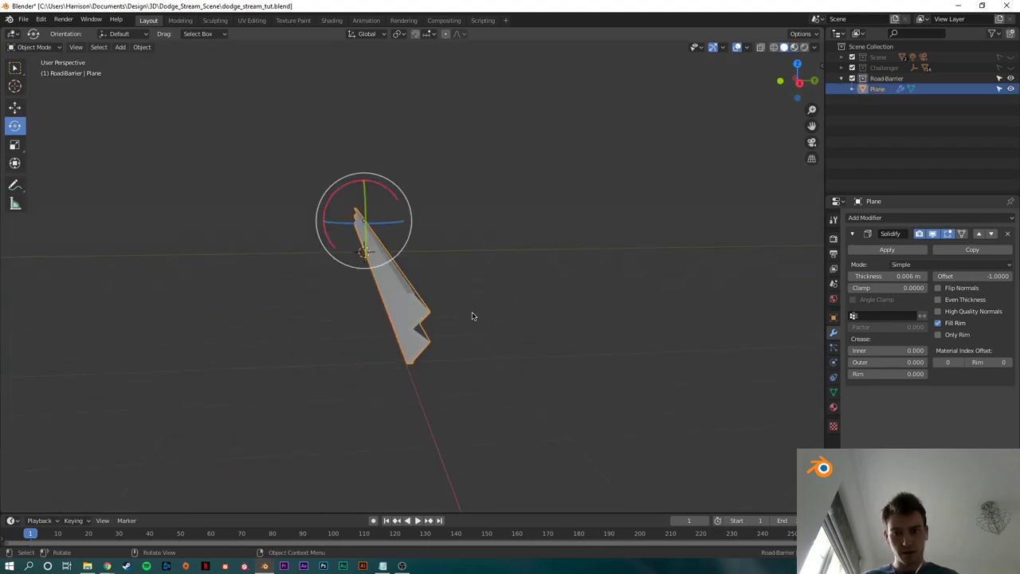
middle_click_drag(558, 311, 467, 306)
Step: Move the rail upward along Z above the ground plane
key("shift+space")
left_click(538, 292)
left_click_drag(609, 222, 610, 169)
middle_click_drag(610, 169, 572, 304)
Step: Check the crash barrier reference image in the browser, and add a cube mesh to the Blender scene
key("alt+Tab")
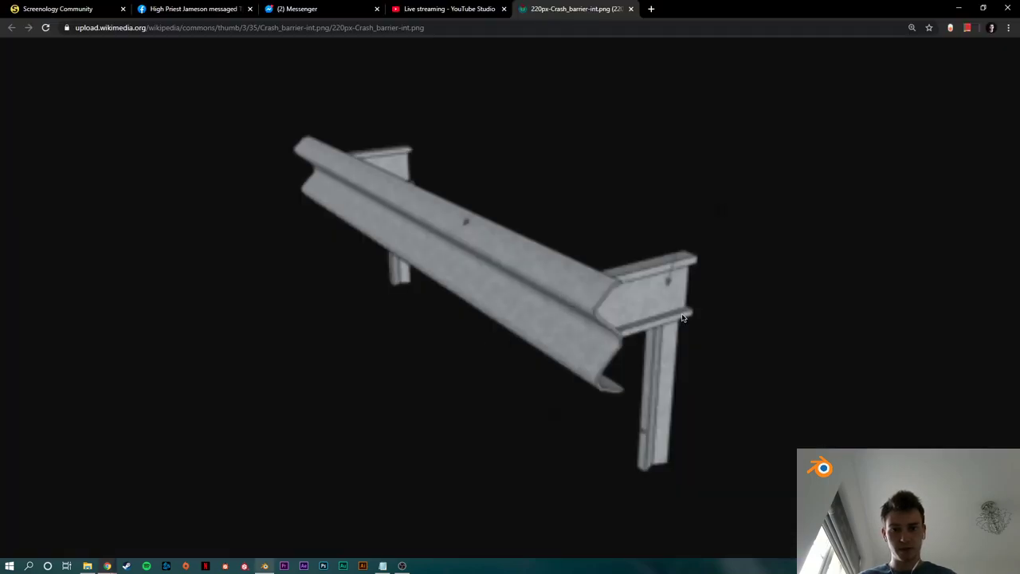
key("alt+Tab")
key("alt+a")
key("shift+a")
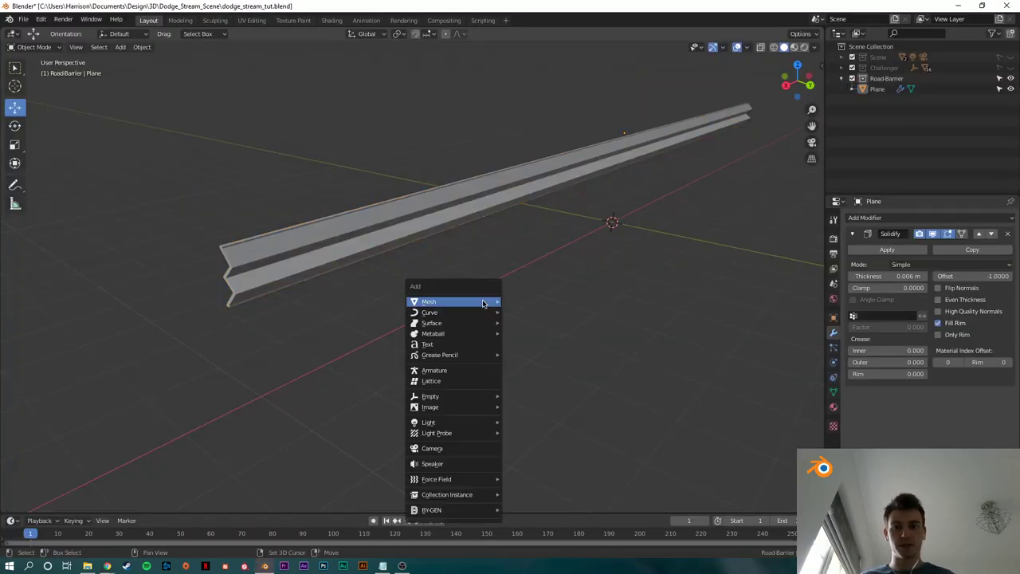
mouse_move(486, 299)
left_click(538, 312)
Step: In the top view, move the cube near the rail's +X end and scale it down
middle_click_drag(521, 278, 694, 276)
left_click(793, 68)
scroll(359, 295, "down", 5)
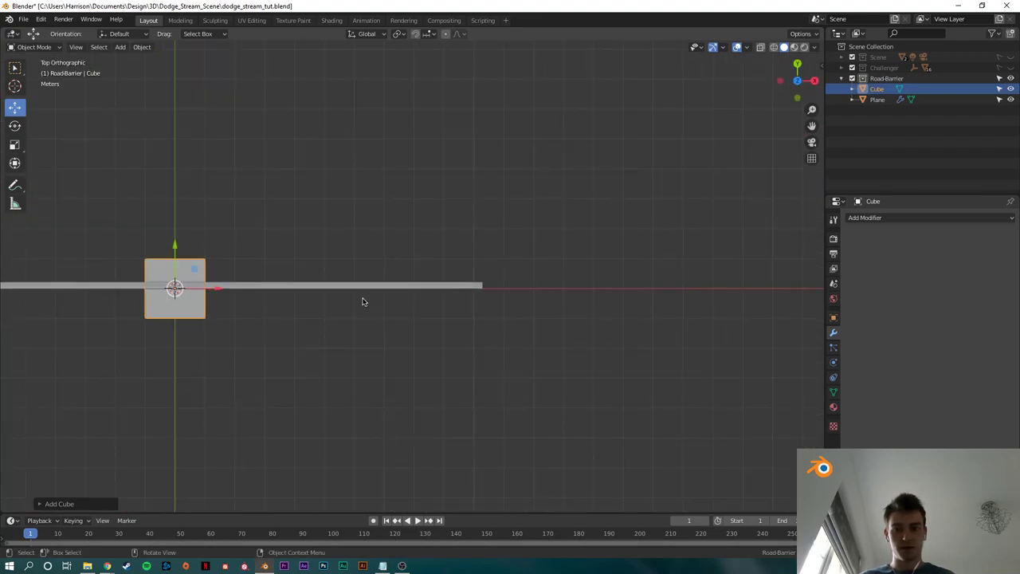
key("g")
left_click(646, 345)
key("s")
left_click(567, 325)
scroll(599, 333, "up", 5)
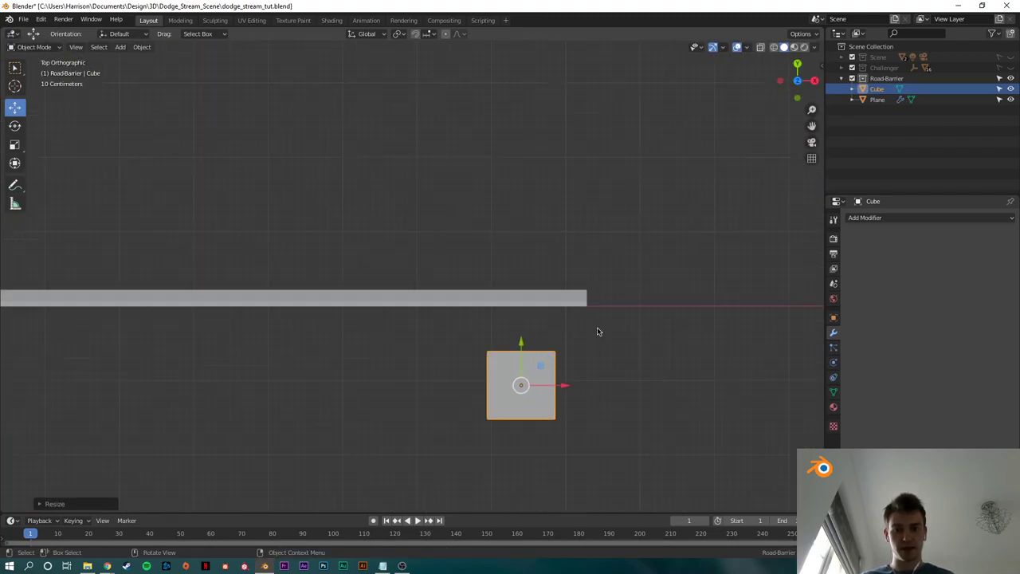
Step: Place the cube just behind the rail's end and narrow it along X
middle_click_drag(674, 369, 504, 303, "shift")
scroll(506, 303, "up", 2)
key("g")
left_click(565, 258)
key("s")
key("x")
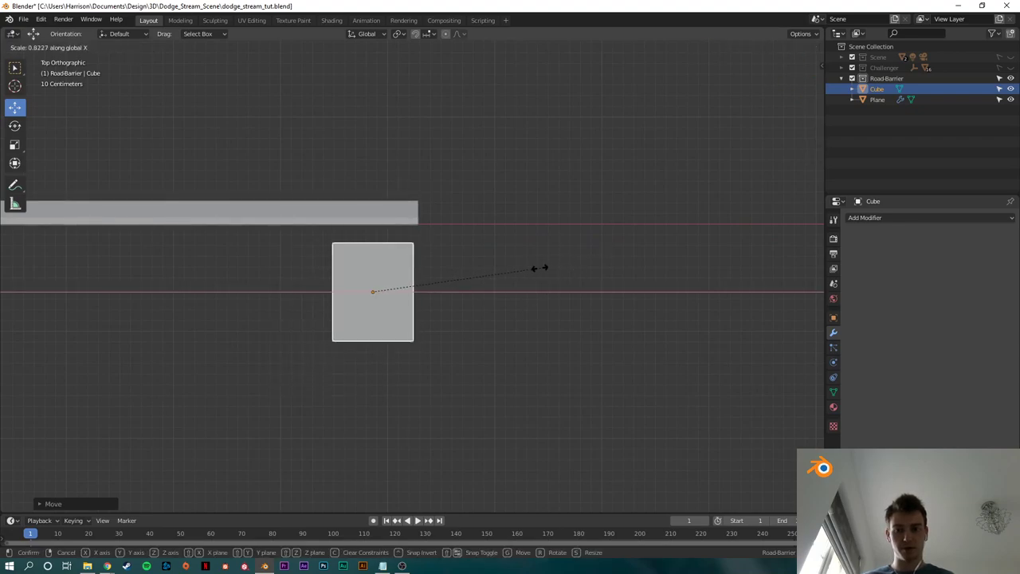
left_click(460, 272)
Step: Narrow the cube further along X following the reference image, and set it against the back of the rail near its end
key("alt+Tab")
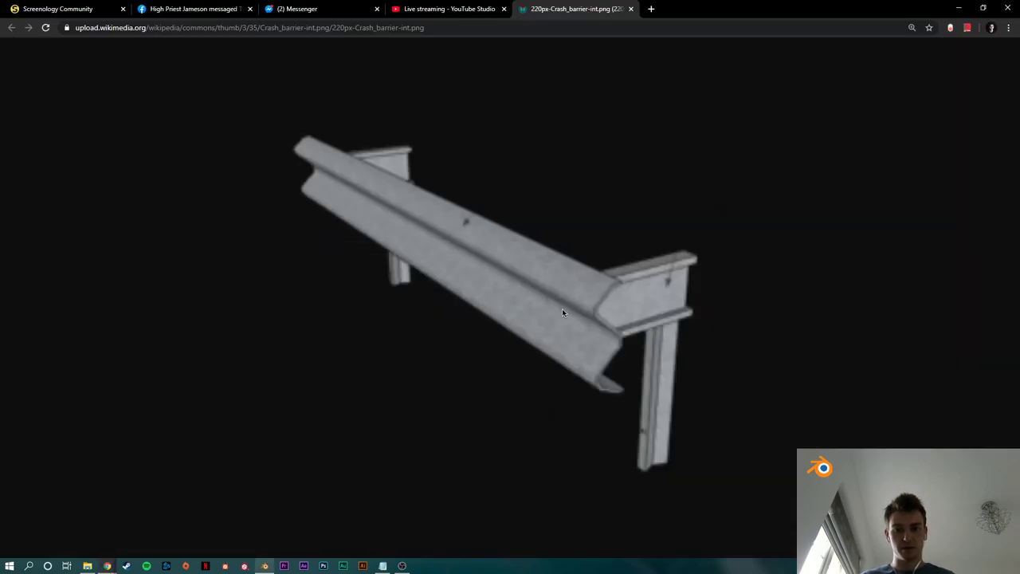
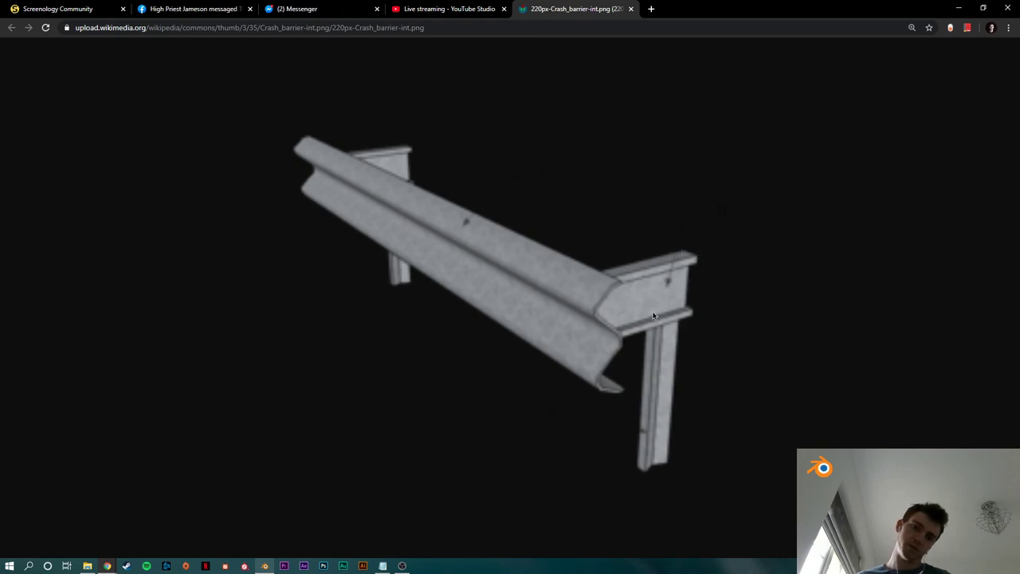
key("alt+Tab")
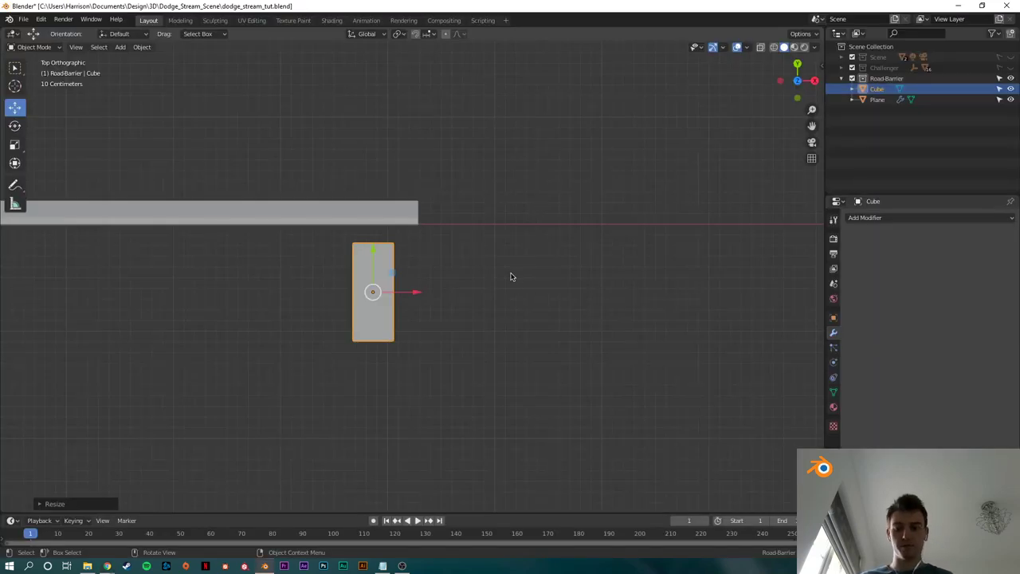
key("s")
key("x")
left_click(460, 289)
key("g")
left_click(482, 271)
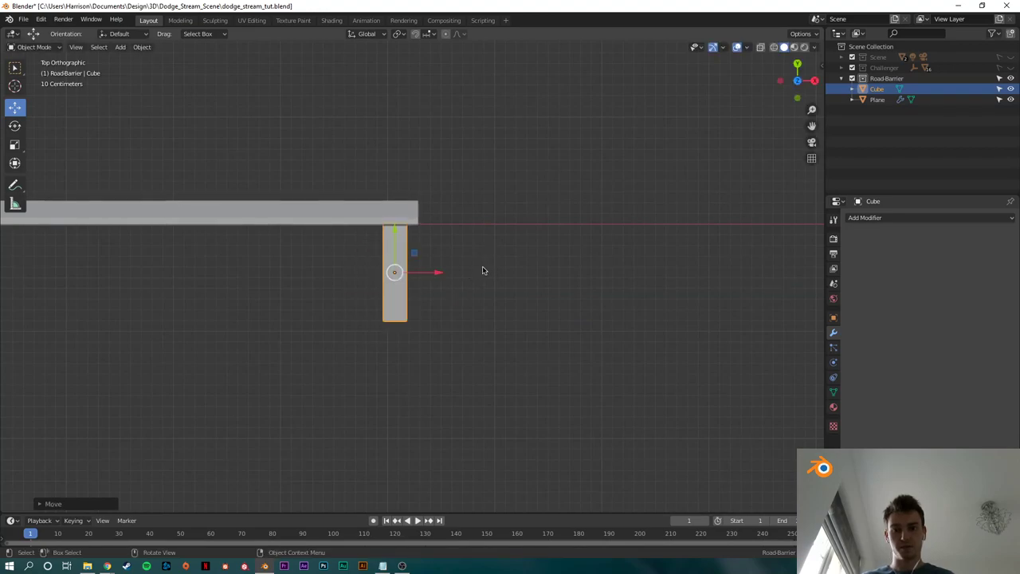
Step: Reduce the block's height along Z and nudge it up and away from the rail along Y
middle_click_drag(482, 270, 472, 213)
key("s")
key("z")
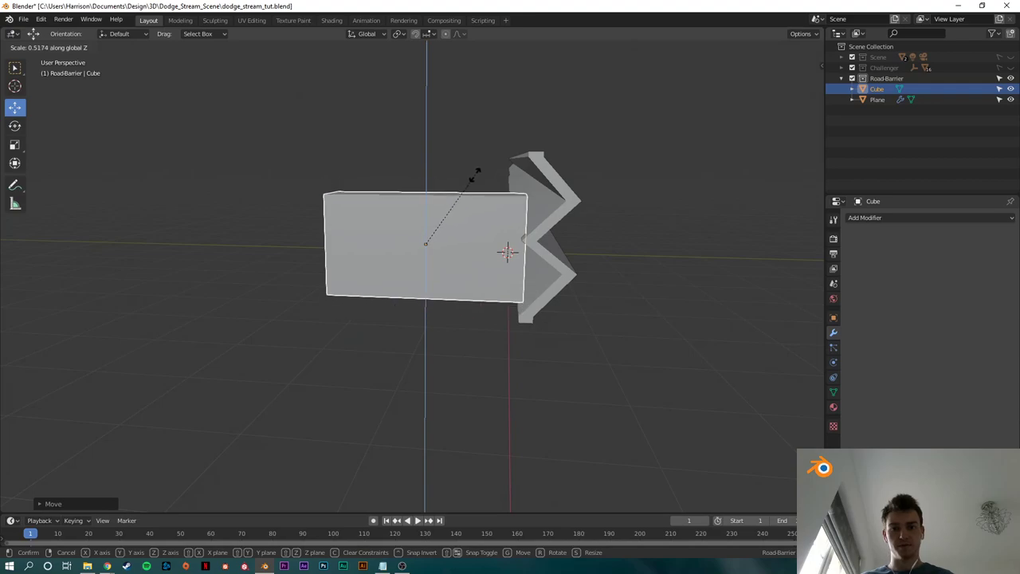
left_click(459, 195)
left_click_drag(424, 212, 427, 198)
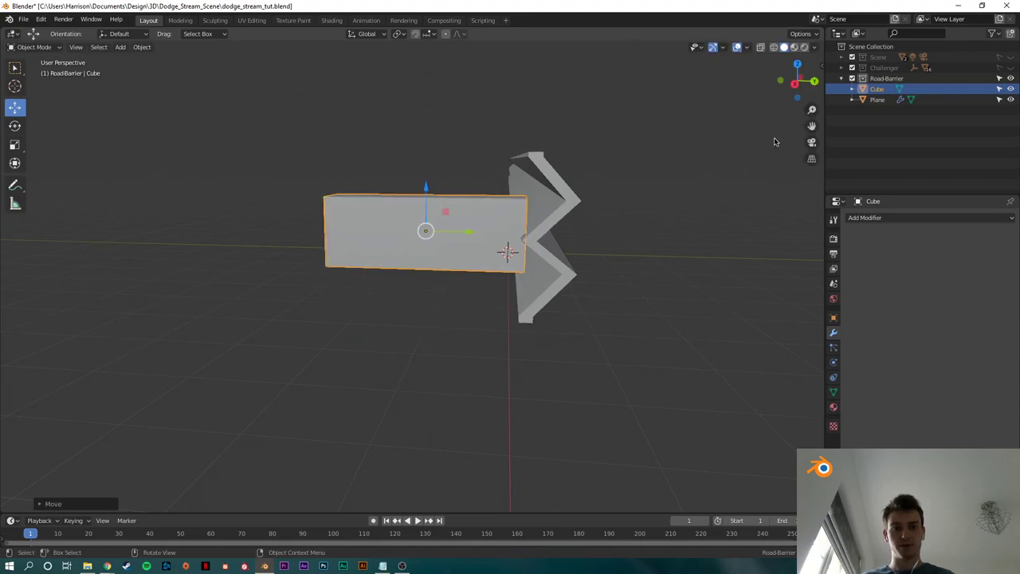
left_click_drag(464, 231, 457, 226)
middle_click_drag(502, 217, 476, 260)
Step: Extrude the block's top face by 0.01 m
key("Tab")
key("3")
left_click(459, 199)
type("e")
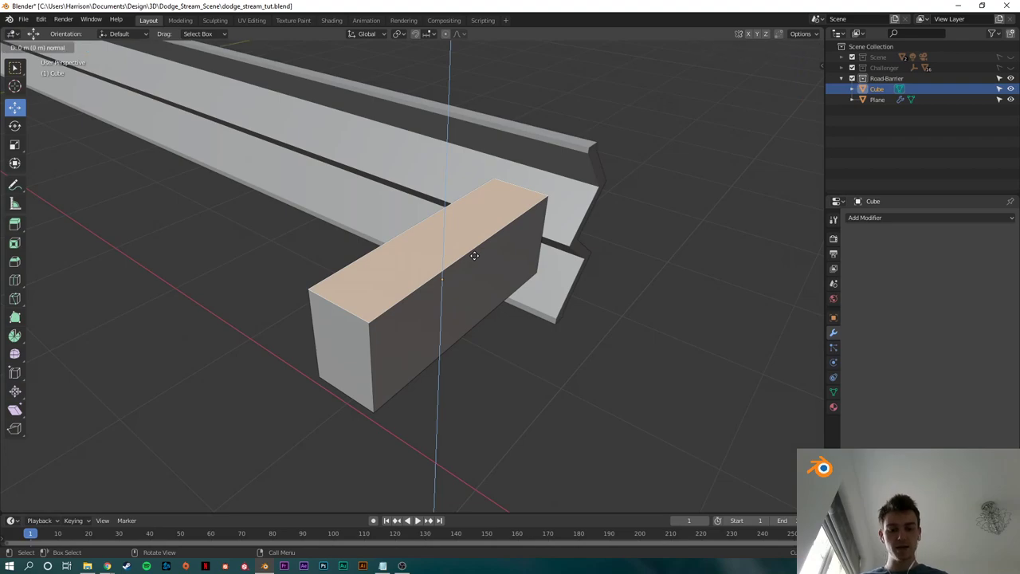
type(".01")
key("Return")
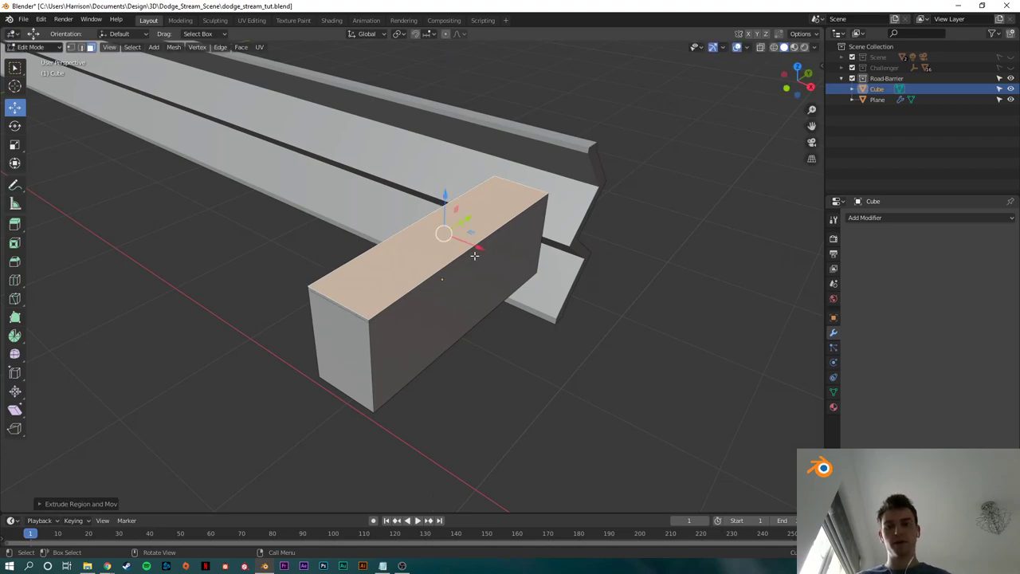
Step: Extrude the block's bottom face by 0.01 m
middle_click_drag(459, 304, 417, 328)
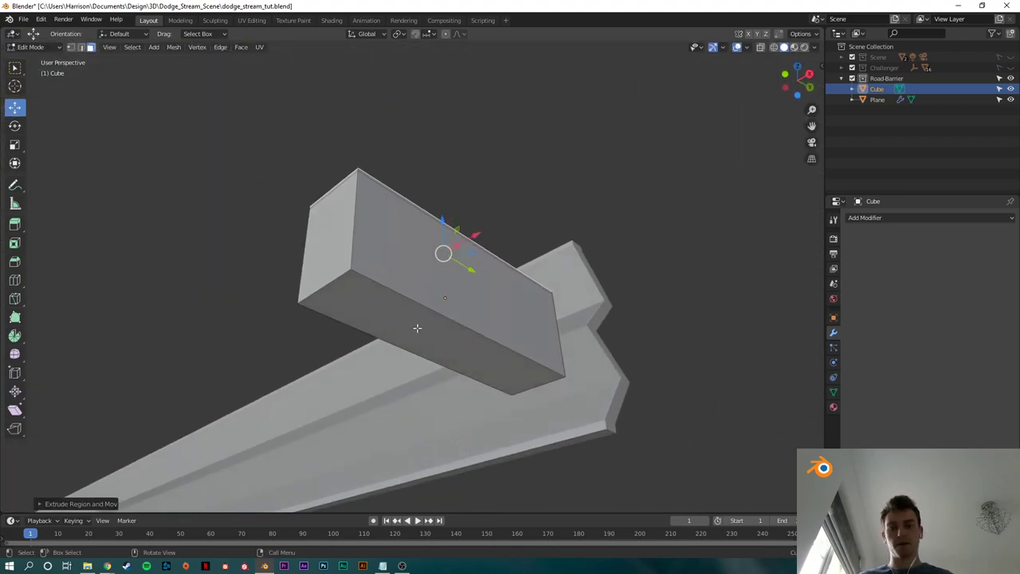
left_click(416, 328)
type("e.01")
key("Return")
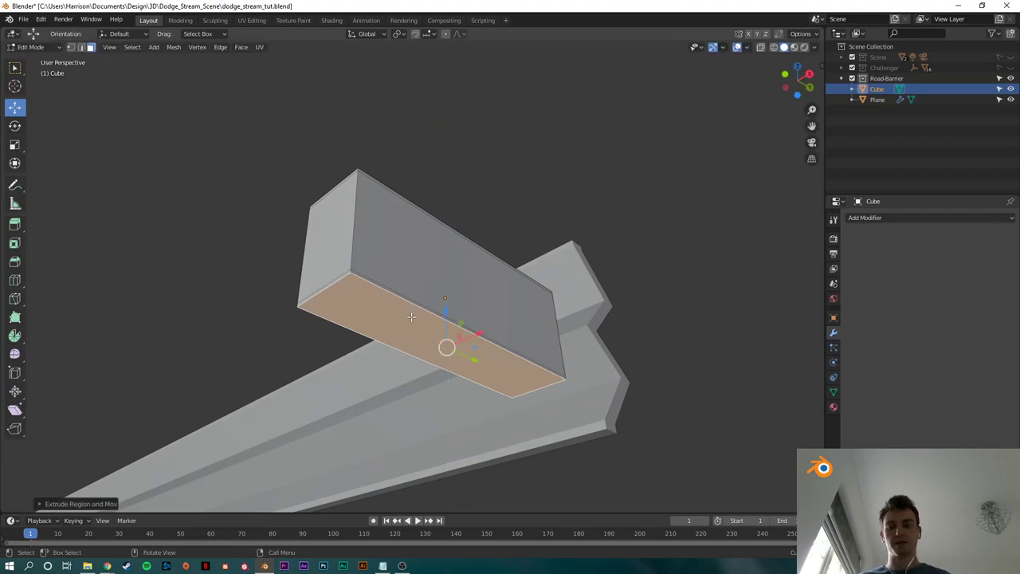
Step: Scale the block's top and bottom faces apart along Z
middle_click_drag(408, 303, 400, 333)
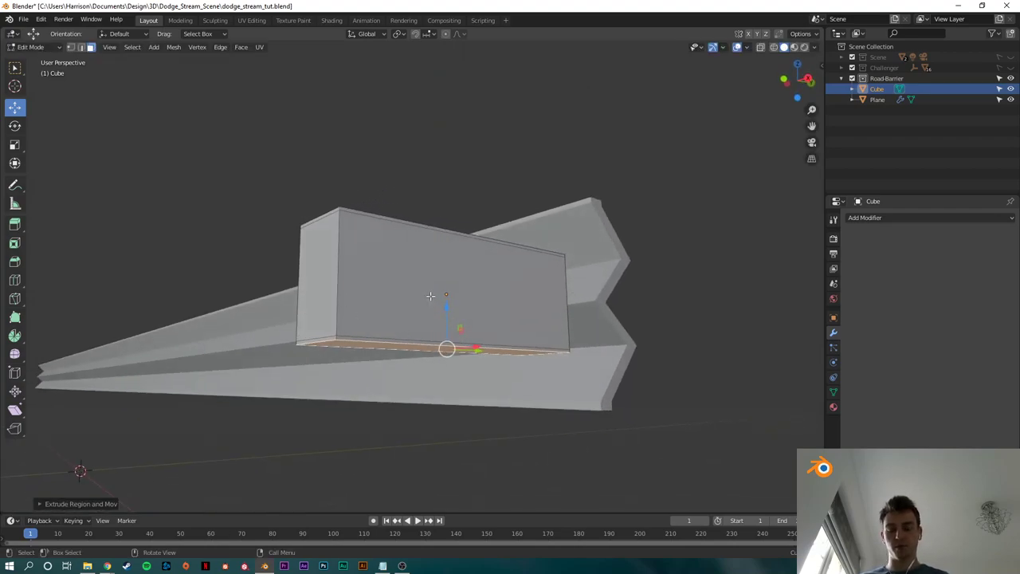
middle_click_drag(463, 280, 430, 259)
left_click(424, 253)
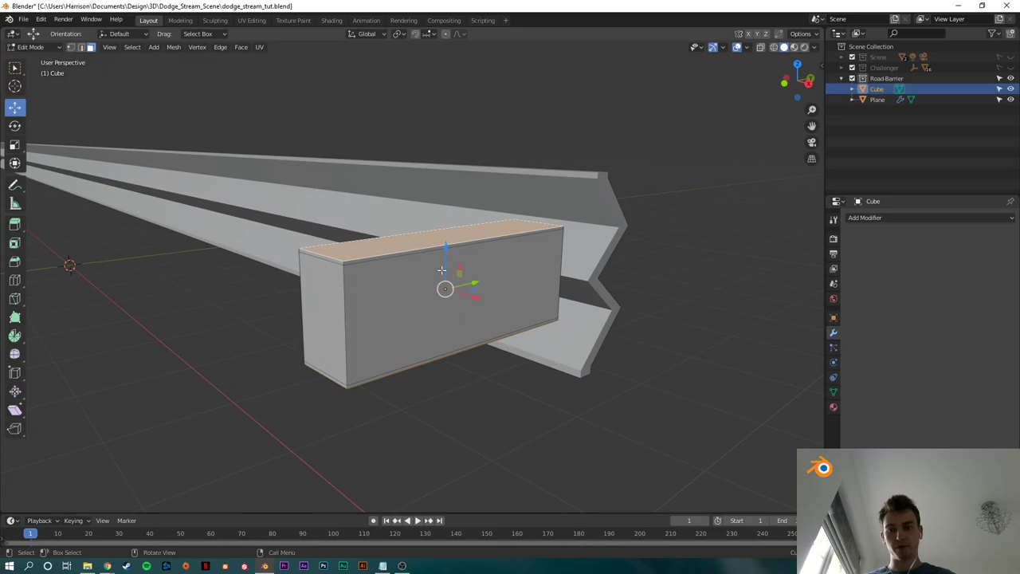
key("s")
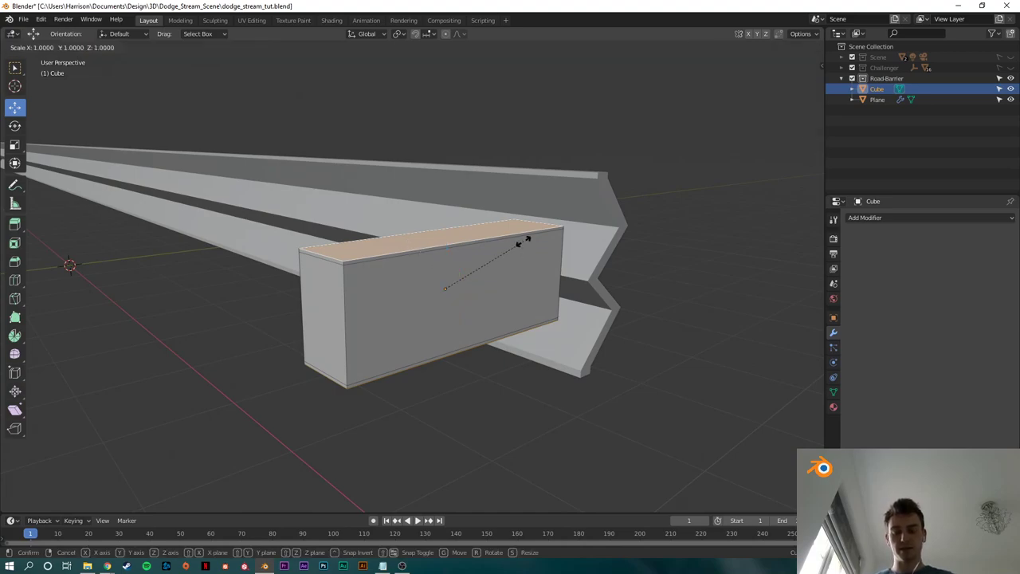
key("z")
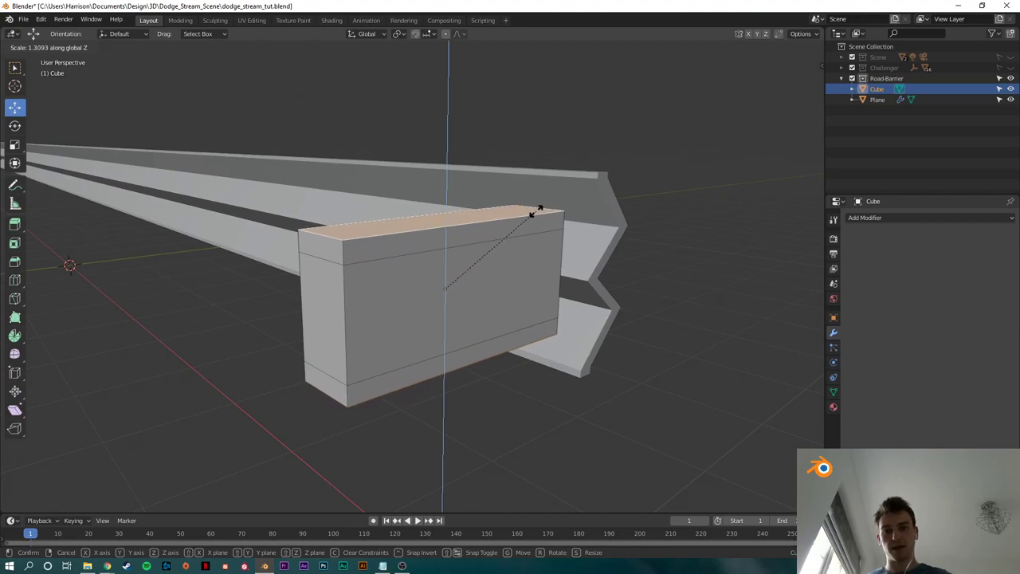
left_click(536, 210)
Step: Undo the Z scaling and both face extrusions on the block
key("ctrl+z")
key("ctrl+z")
key("ctrl+z")
key("ctrl+z")
key("ctrl+z")
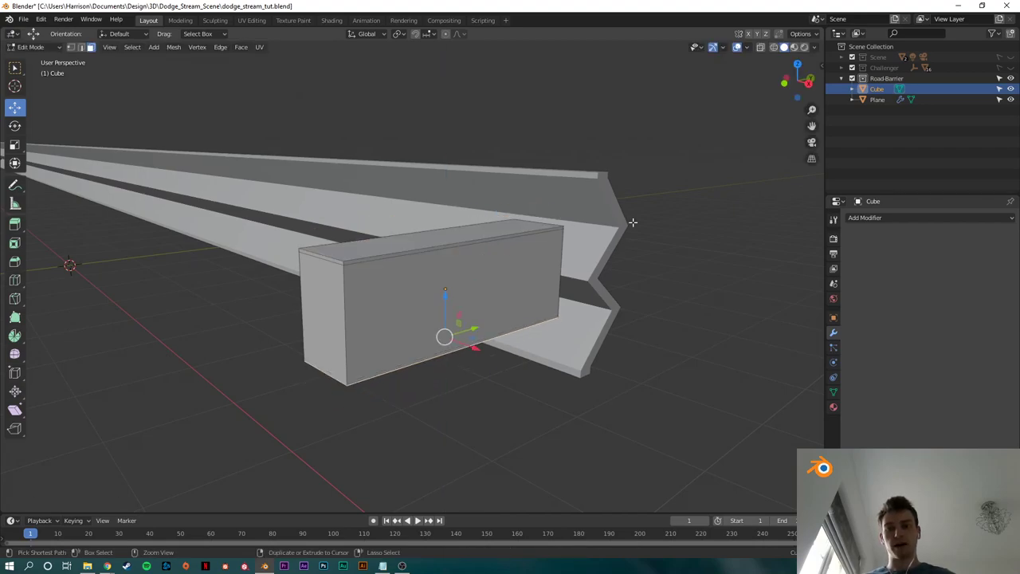
left_click(651, 357)
Step: Try to extrude the block's top and bottom faces together by 0.01 m
left_click(399, 252)
middle_click_drag(403, 374, 446, 261)
left_click(470, 339, "shift")
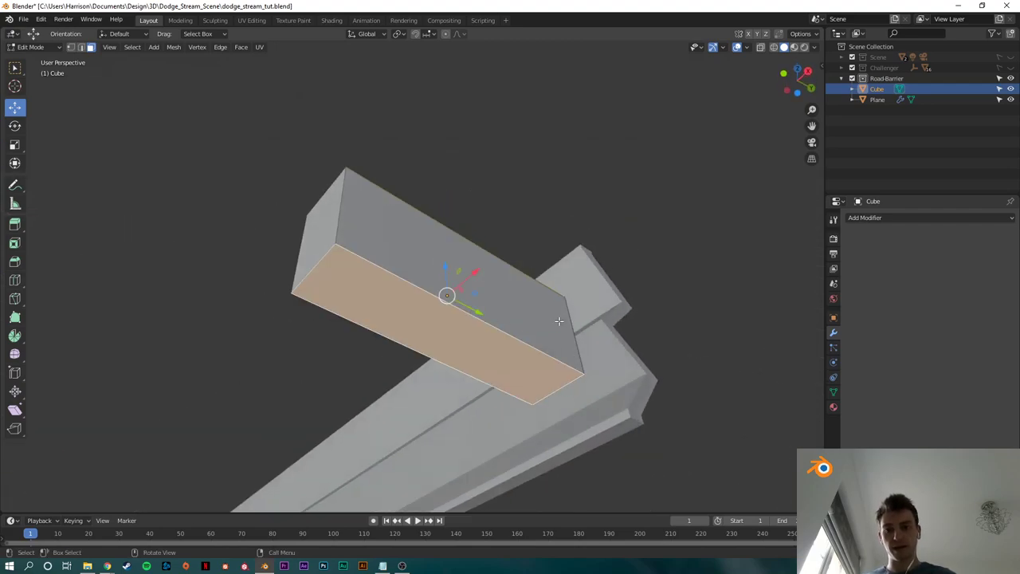
type("e.01")
key("Return")
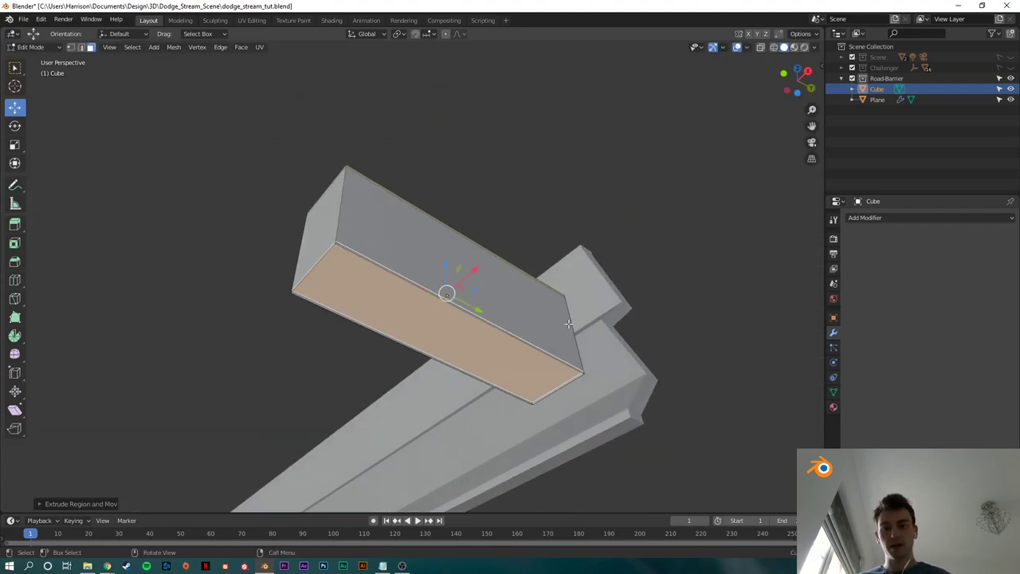
middle_click_drag(568, 323, 460, 368)
key("ctrl+z")
Step: Extrude the block's top face by 0.01 m, and extrude its bottom face separately
left_click(353, 243)
left_click(381, 259)
type("e.01")
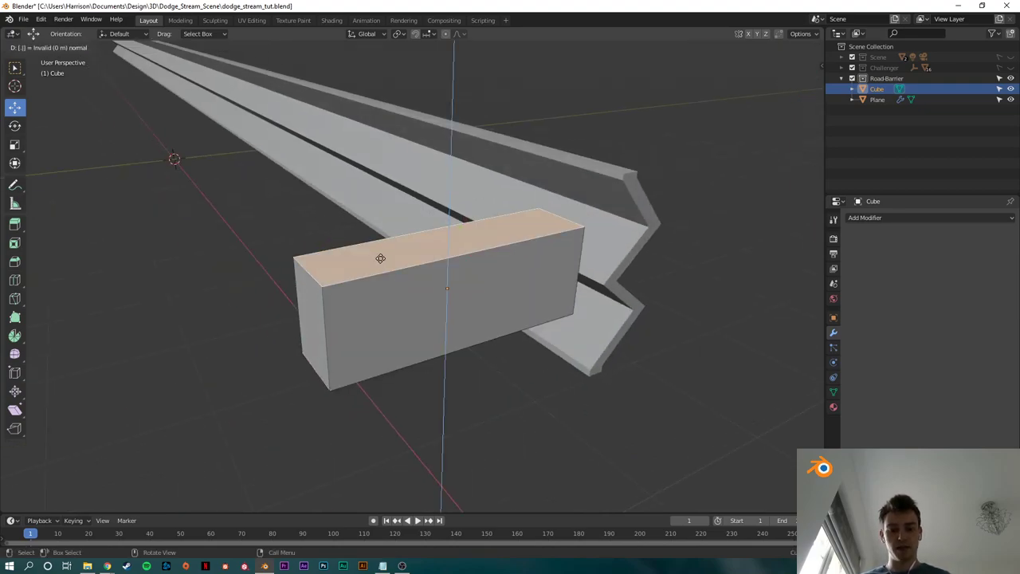
key("Return")
middle_click_drag(381, 258, 402, 179)
left_click(409, 306)
key("e")
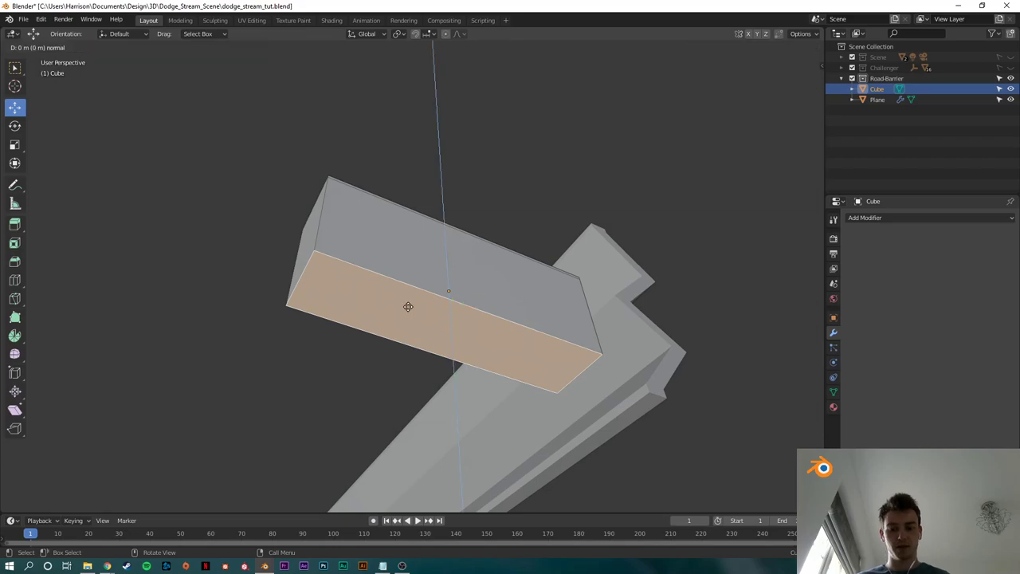
left_click(408, 306)
Step: Scale the extruded top and bottom faces apart along Z to thicken the block's upper and lower bands
middle_click_drag(388, 293, 470, 239)
key("s")
key("z")
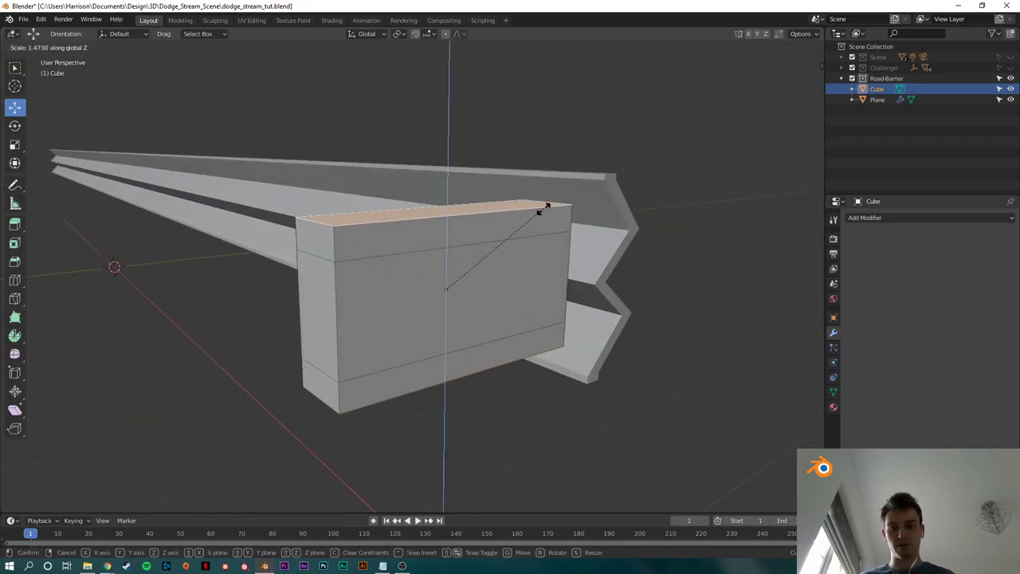
left_click(526, 225)
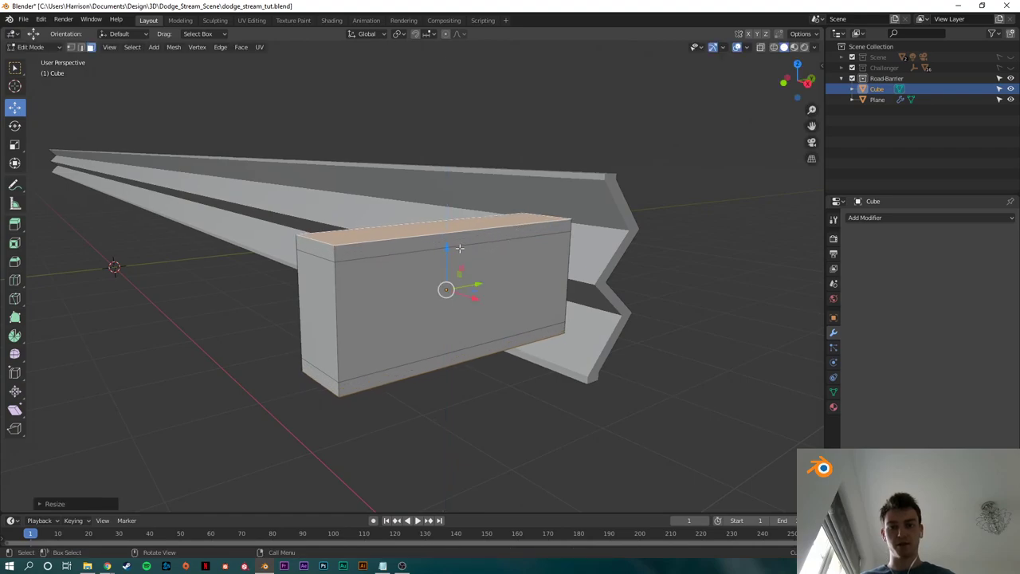
key("s")
key("z")
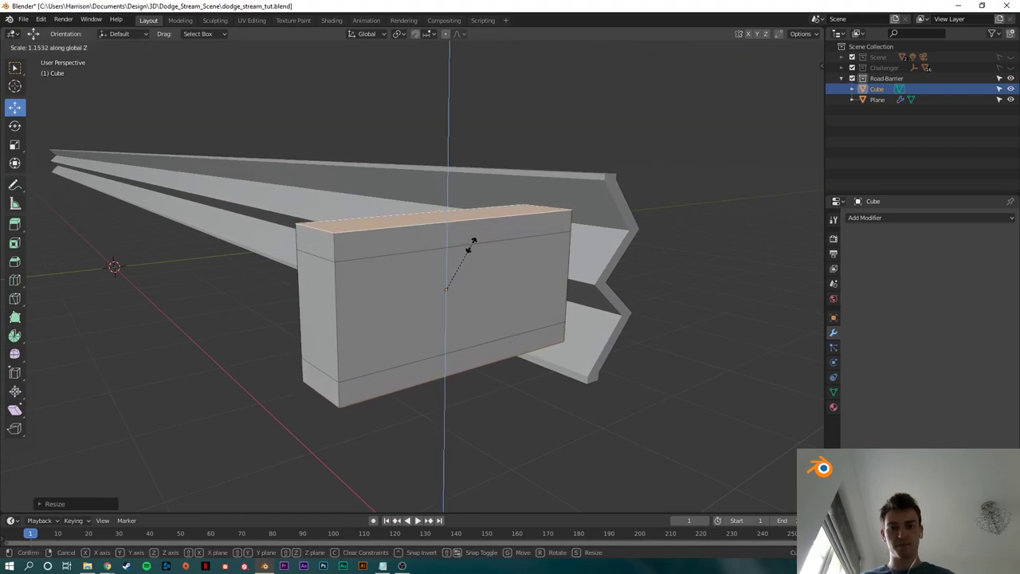
left_click(473, 245)
Step: Extrude the rail-facing ends of the upper and lower bands toward the rail, and pull them back along Y to sit inside it
middle_click_drag(472, 245, 351, 235)
left_click(581, 252)
middle_click_drag(579, 292, 597, 267)
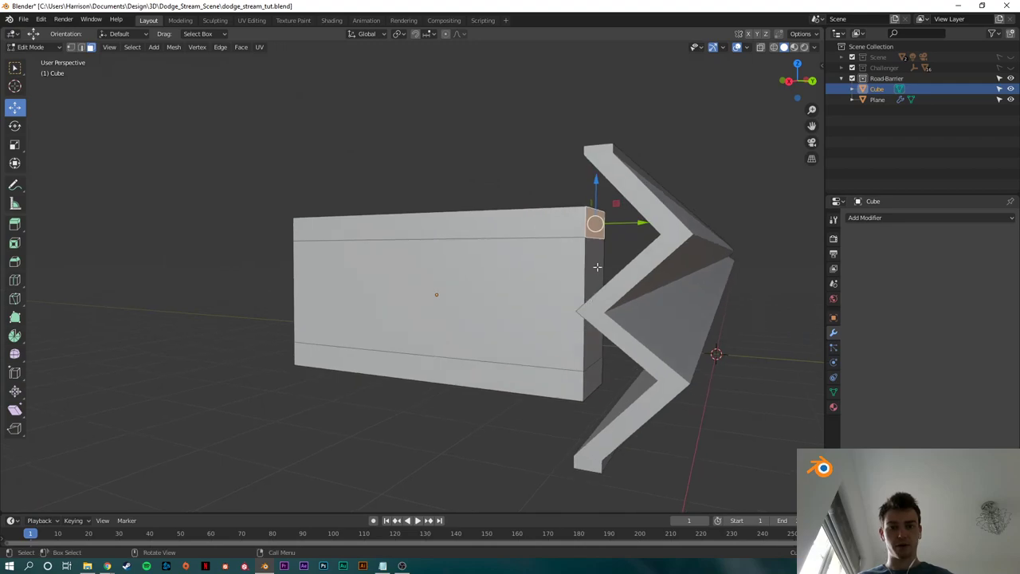
left_click(588, 383, "shift")
key("e")
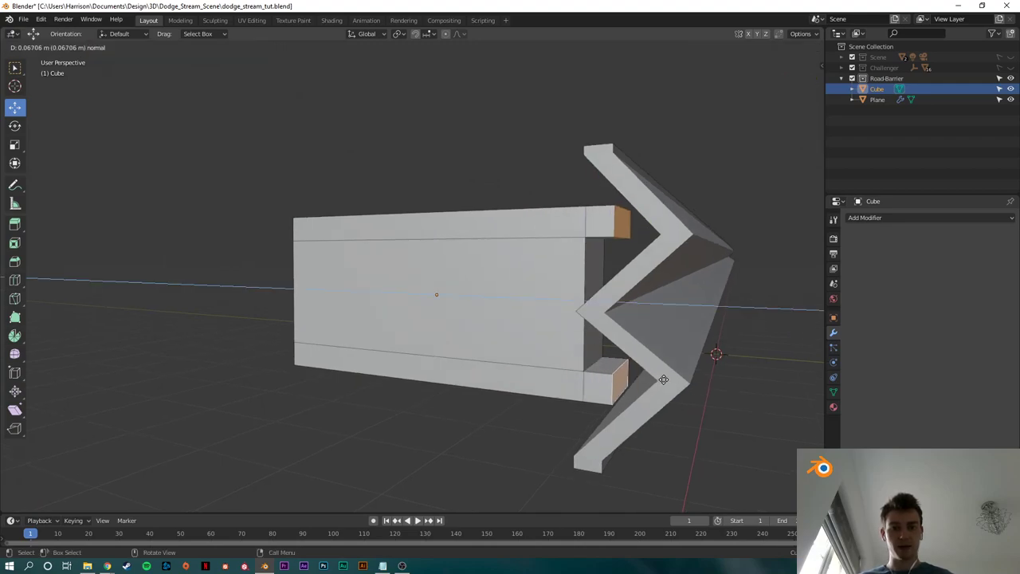
left_click(704, 381)
middle_click_drag(704, 381, 620, 341)
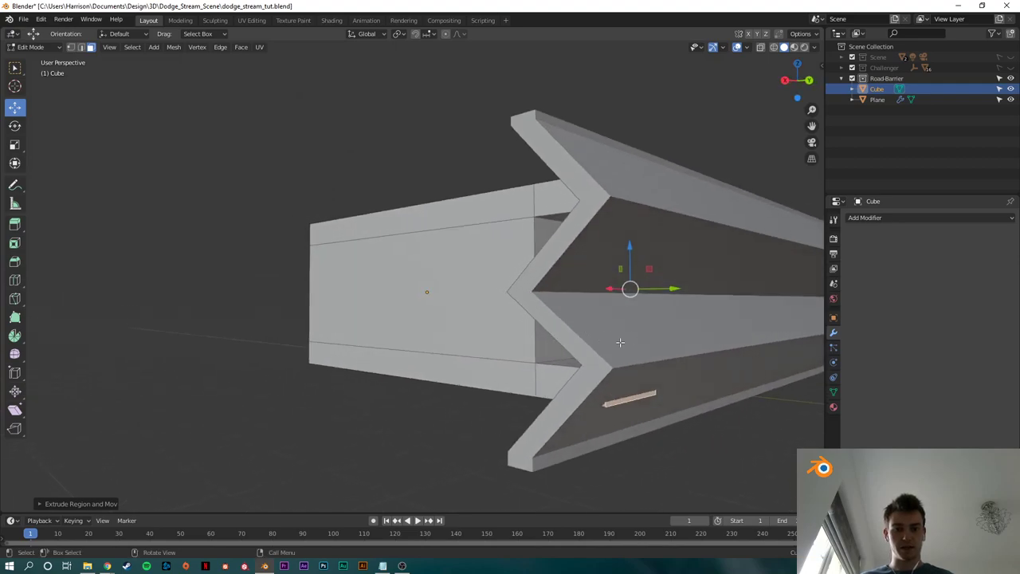
left_click_drag(685, 289, 669, 287)
Step: Extrude the rear ends of the upper and lower bands by 0.015 m, and pull them slightly farther from the rail along Y
middle_click_drag(669, 286, 363, 385)
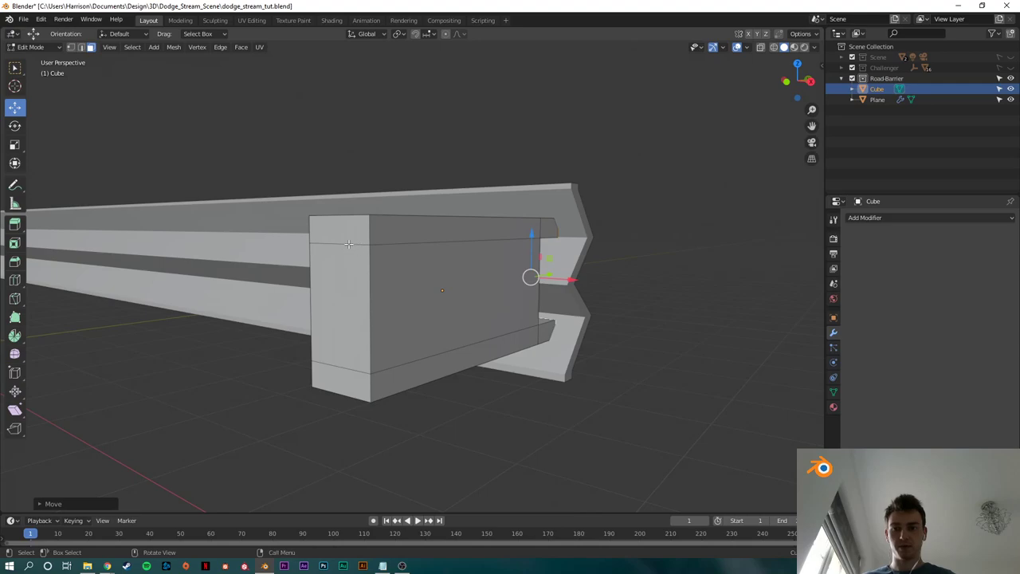
left_click(349, 241)
left_click(350, 385, "shift")
type("e")
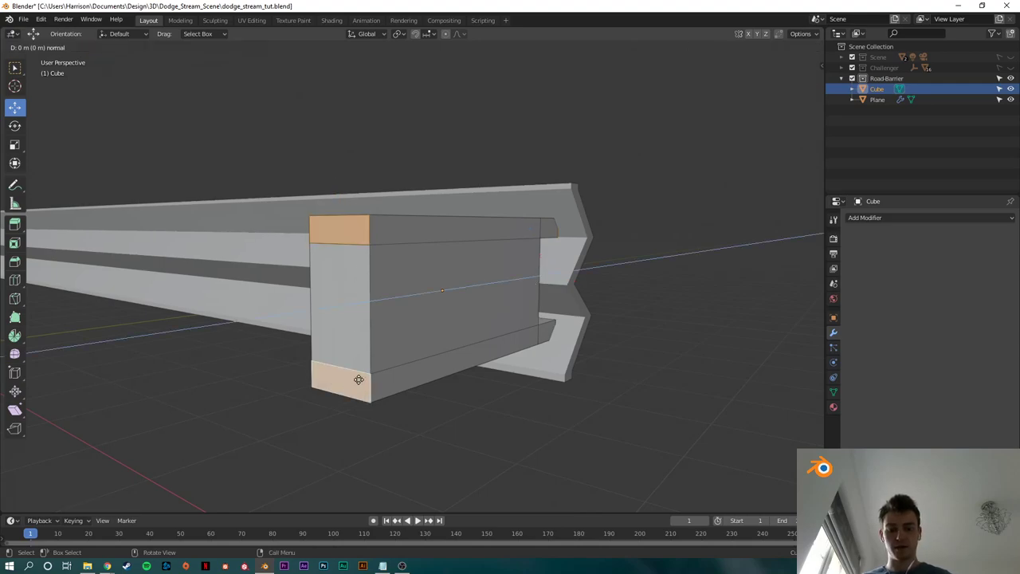
type(".015")
key("Return")
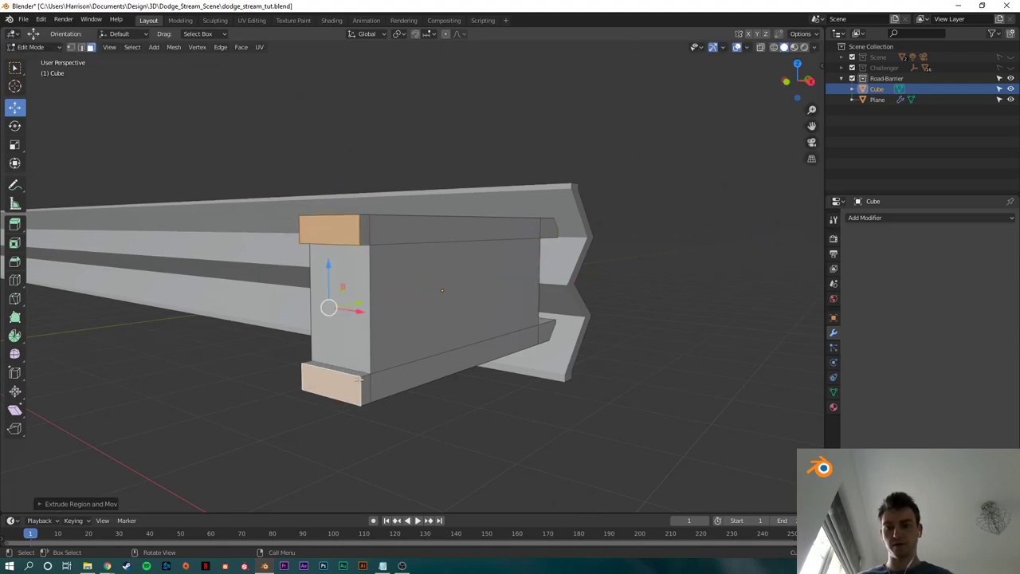
scroll(202, 389, "down", 1)
middle_click_drag(313, 329, 340, 331)
left_click_drag(375, 292, 364, 291)
Step: Shorten the whole bracket by scaling it along the Y axis to roughly 0.6
middle_click_drag(392, 306, 454, 303)
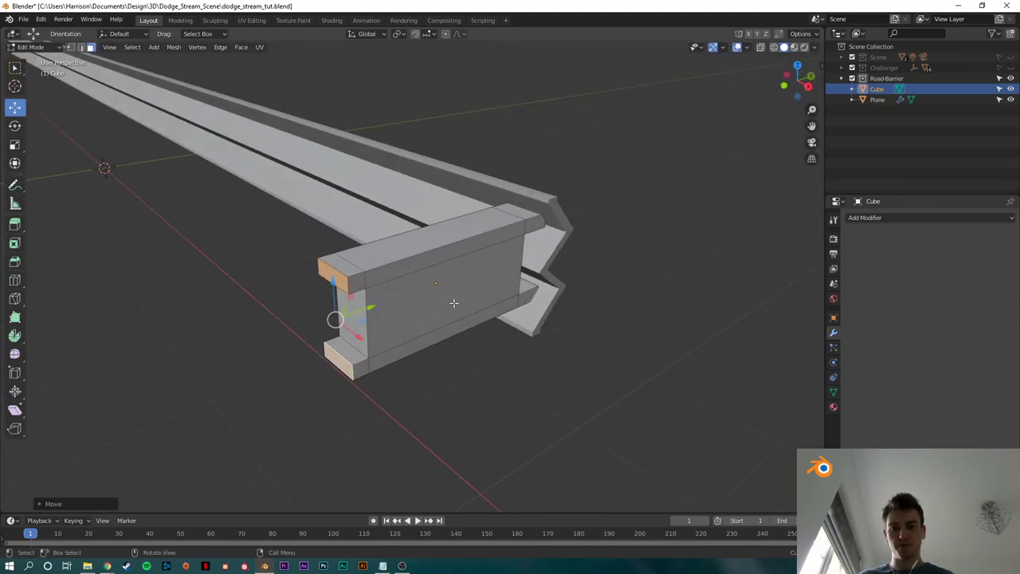
key("Tab")
key("s")
key("x")
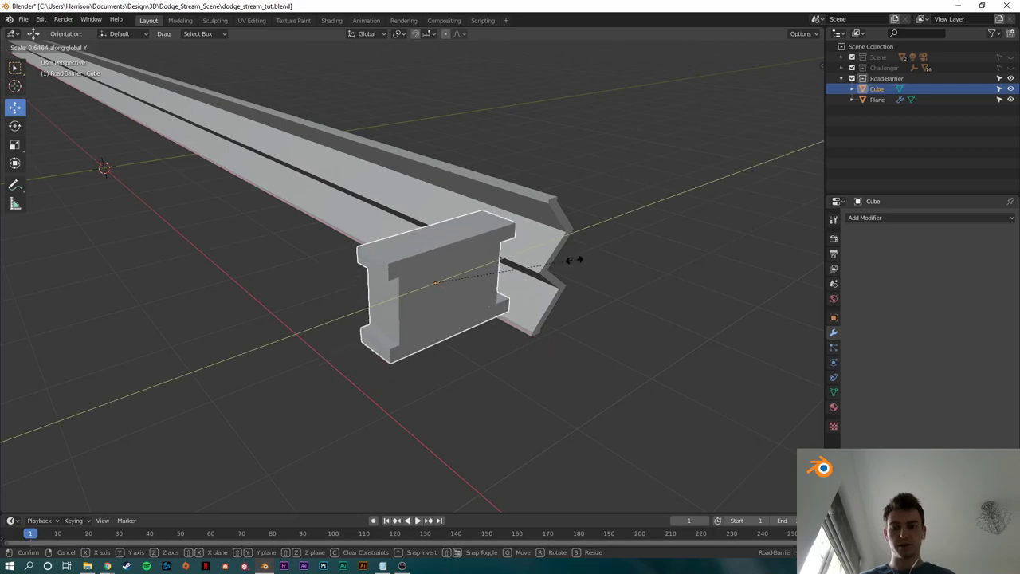
left_click(563, 257)
Step: Move the bracket along Y toward the rail so its band ends sit inside the zigzag profile, checking the fit in right view
middle_click_drag(470, 290, 405, 289)
left_click_drag(484, 287, 543, 285)
left_click(811, 75)
scroll(651, 283, "up", 5)
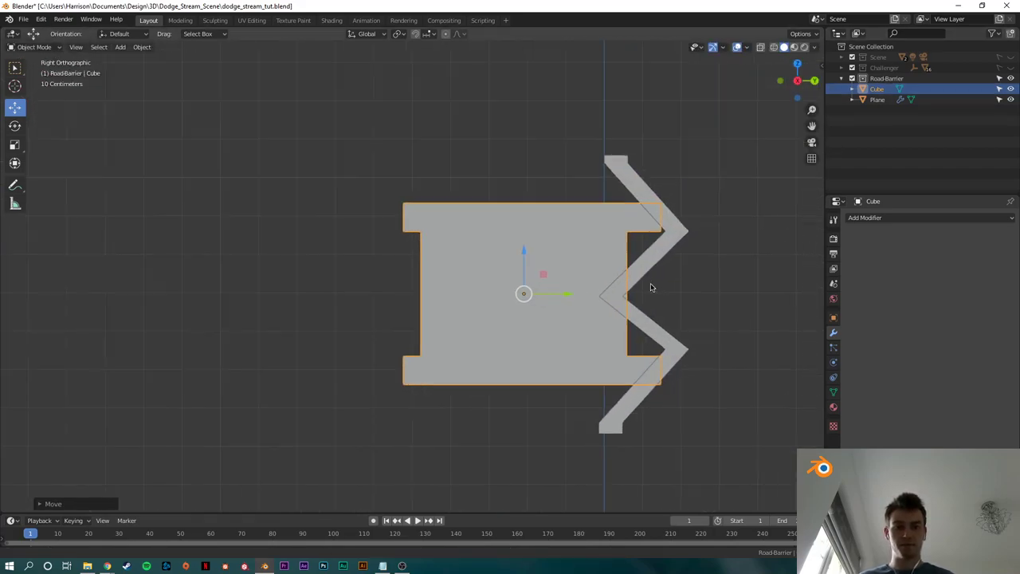
left_click_drag(390, 298, 376, 292)
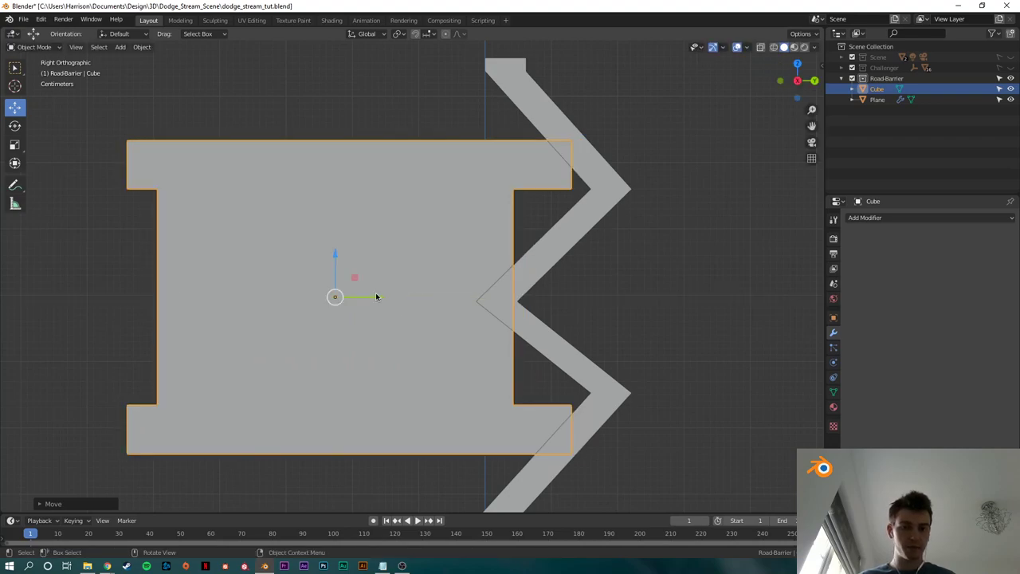
left_click(688, 262)
middle_click_drag(688, 262, 308, 273)
key("Tab")
left_click(253, 236)
key("alt+Tab")
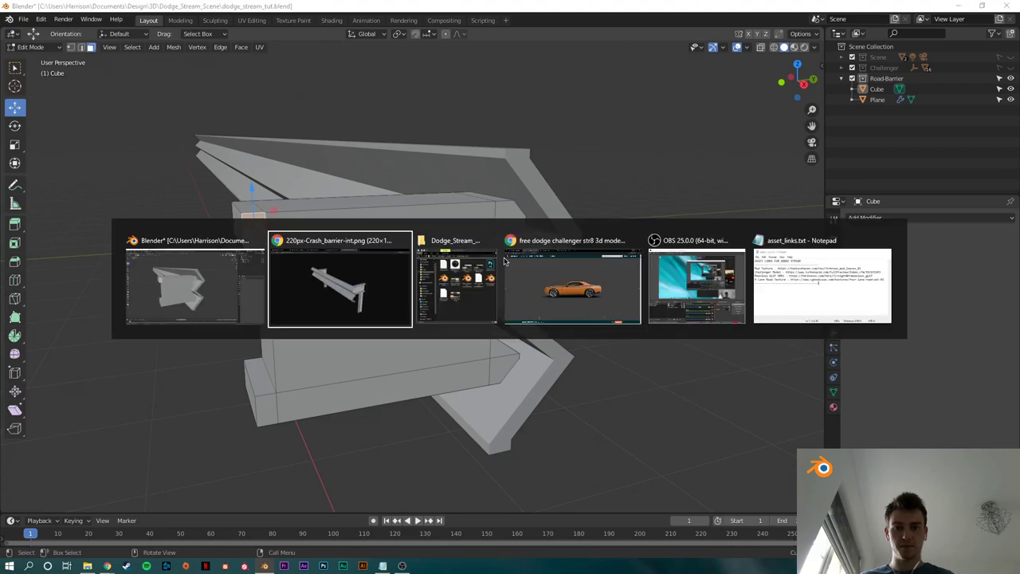
key("alt+Tab")
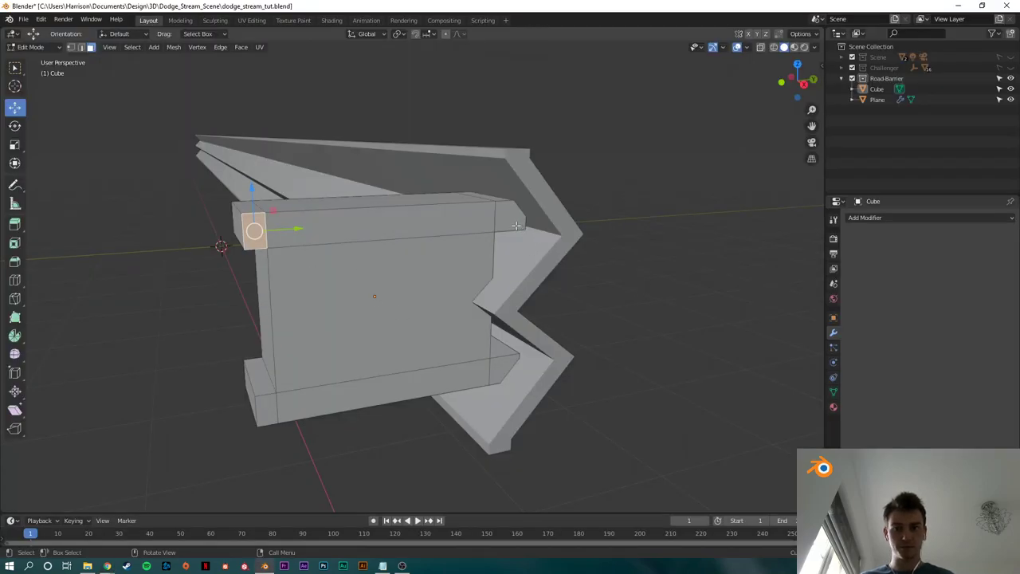
left_click(517, 225, "ctrl")
key("alt+a")
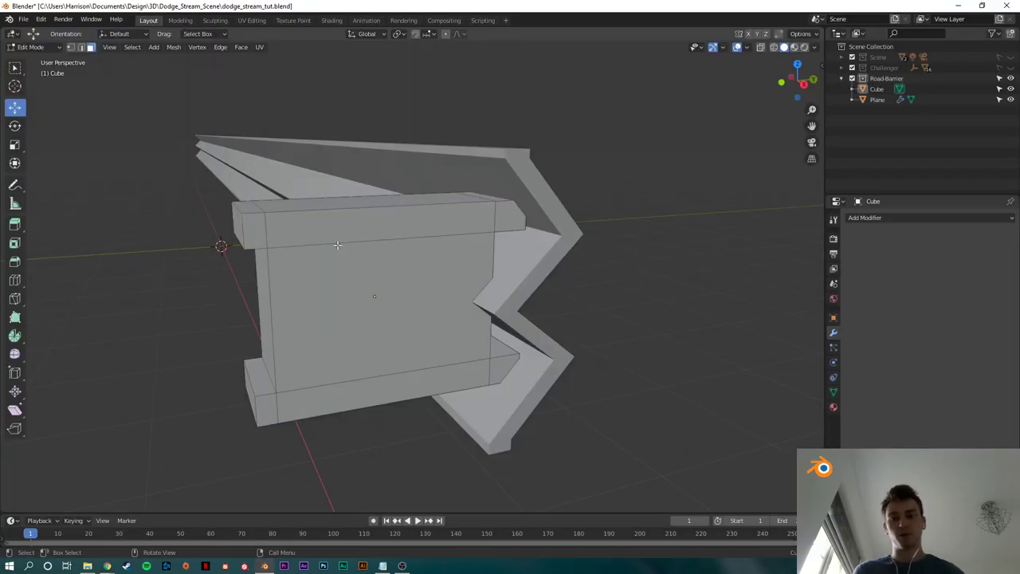
scroll(337, 245, "up", 1)
middle_click_drag(330, 282, 353, 299, "shift")
left_click(239, 232)
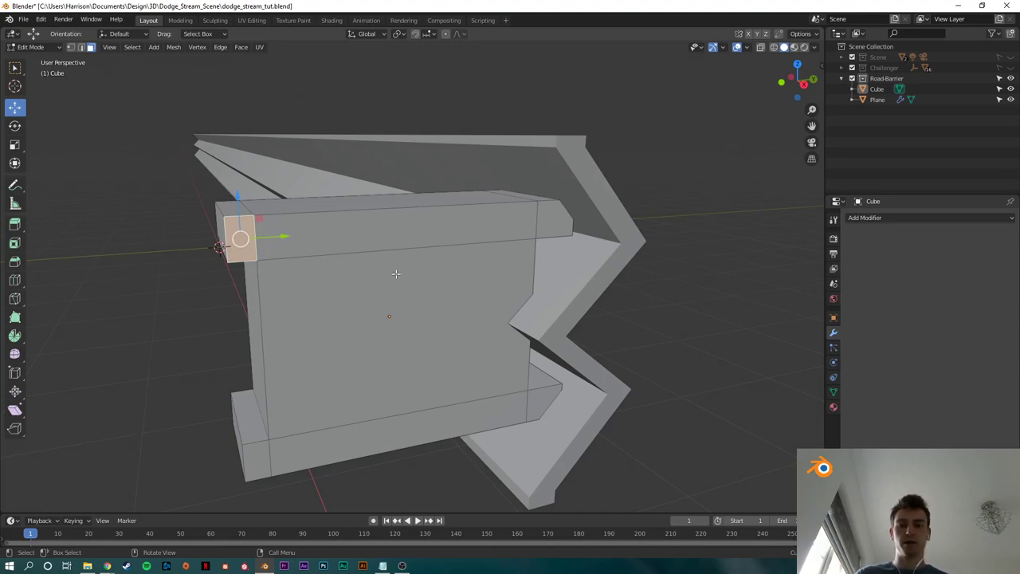
left_click(143, 157)
left_click(249, 239)
left_click(369, 235, "shift")
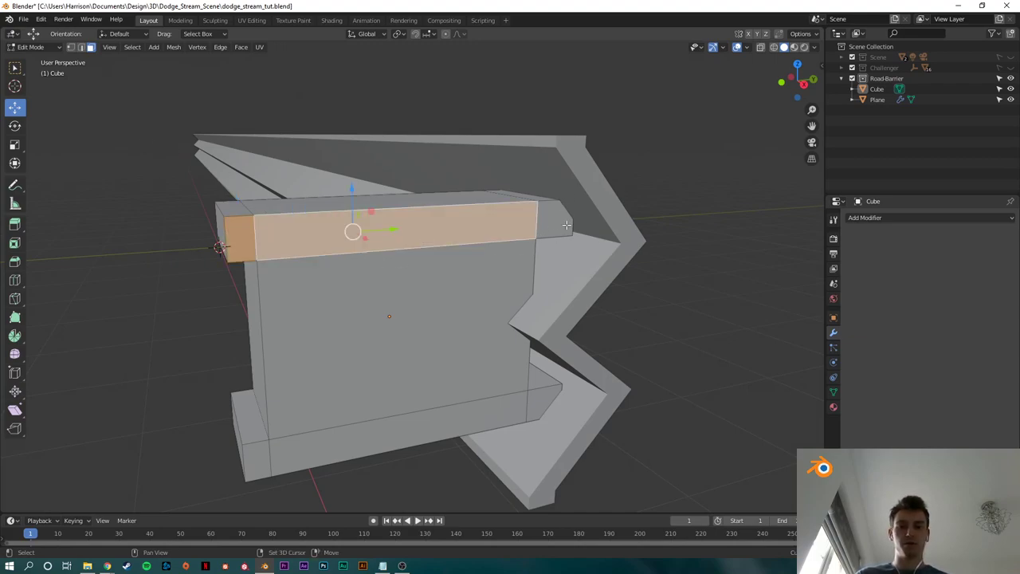
left_click(563, 228, "shift")
left_click(706, 157)
Step: Try to extrude the side faces of both bands on both sides of the bracket together
left_click(233, 234)
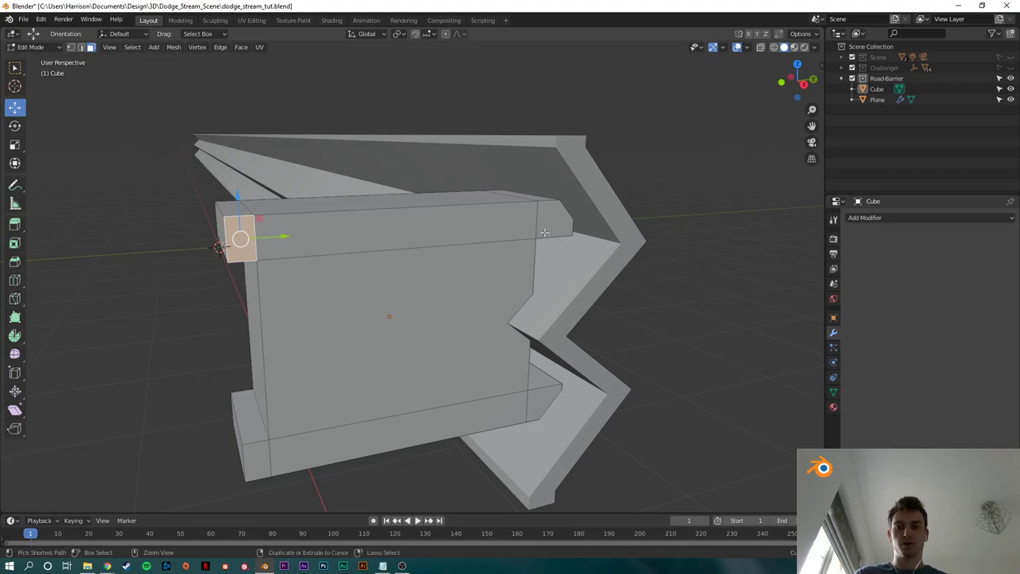
left_click(562, 228, "ctrl")
middle_click_drag(447, 308, 490, 272)
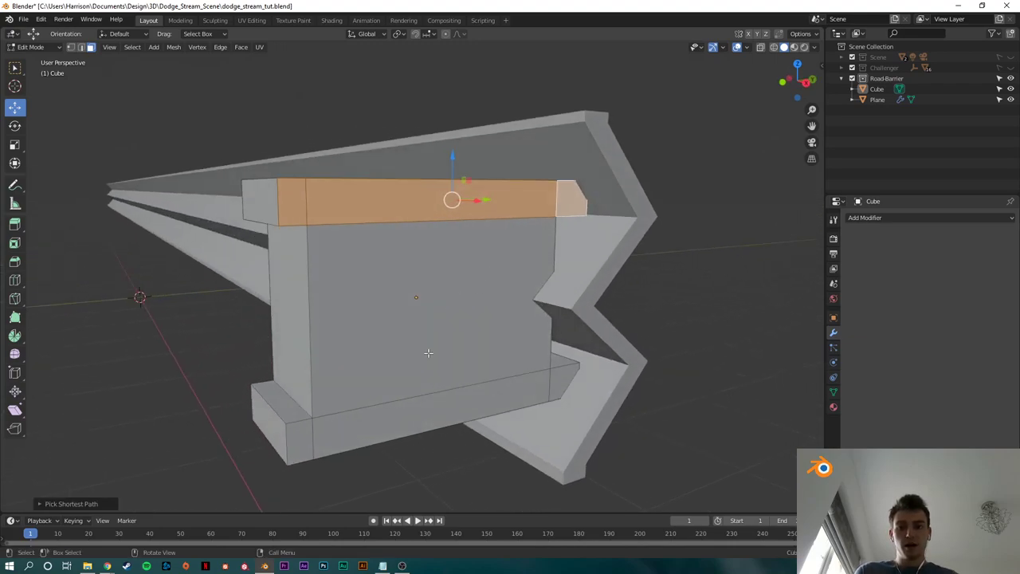
left_click(295, 441, "shift")
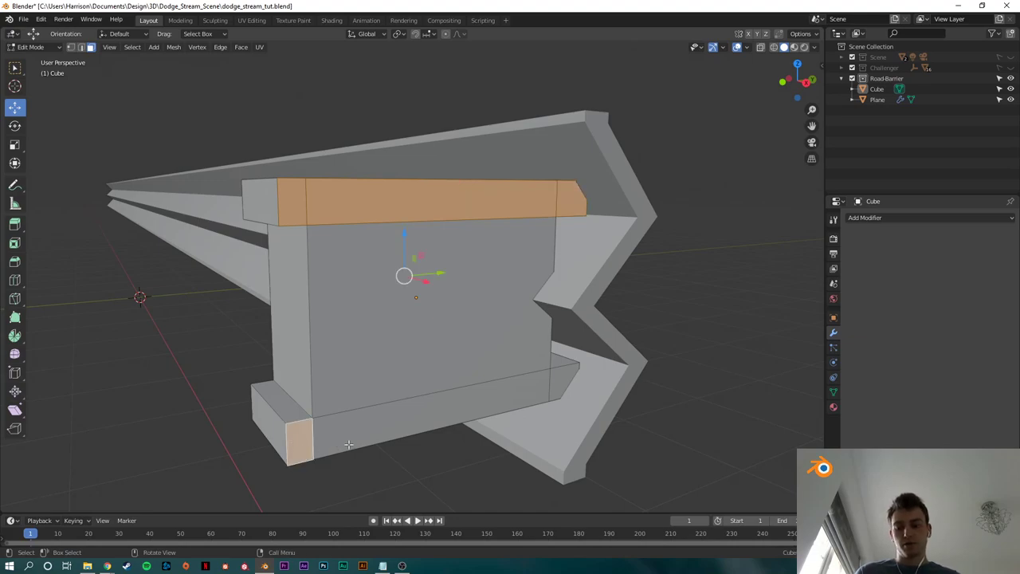
left_click(558, 383, "ctrl")
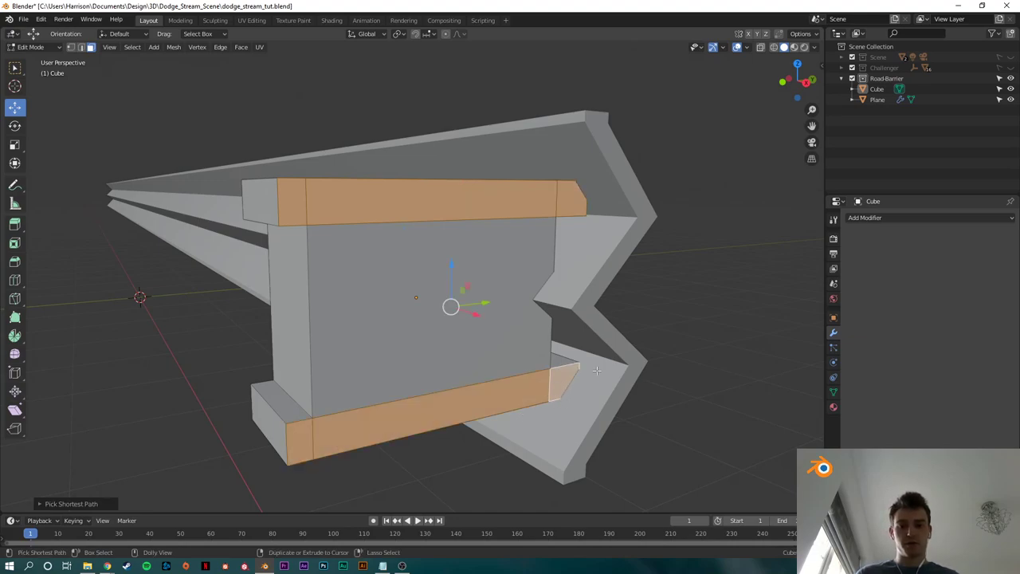
middle_click_drag(571, 330, 646, 377)
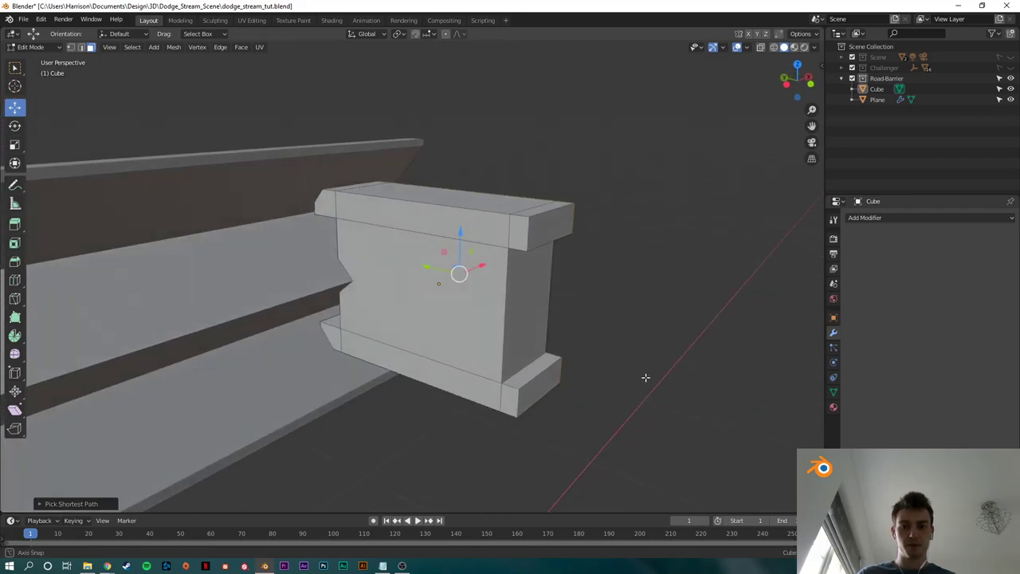
left_click(325, 210, "shift")
left_click(518, 231, "ctrl")
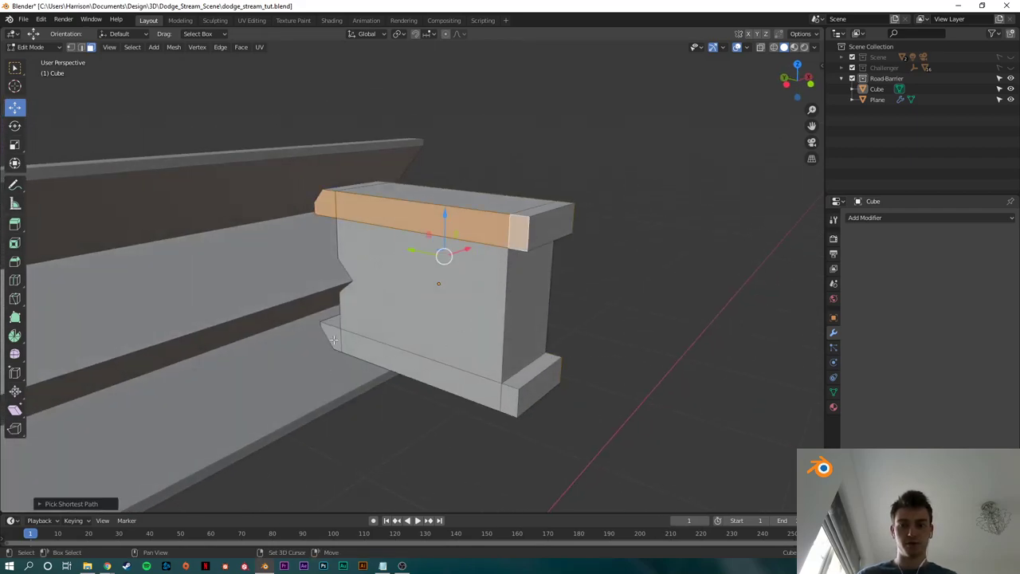
left_click(333, 339, "shift")
left_click(522, 391, "ctrl")
middle_click_drag(522, 391, 450, 332)
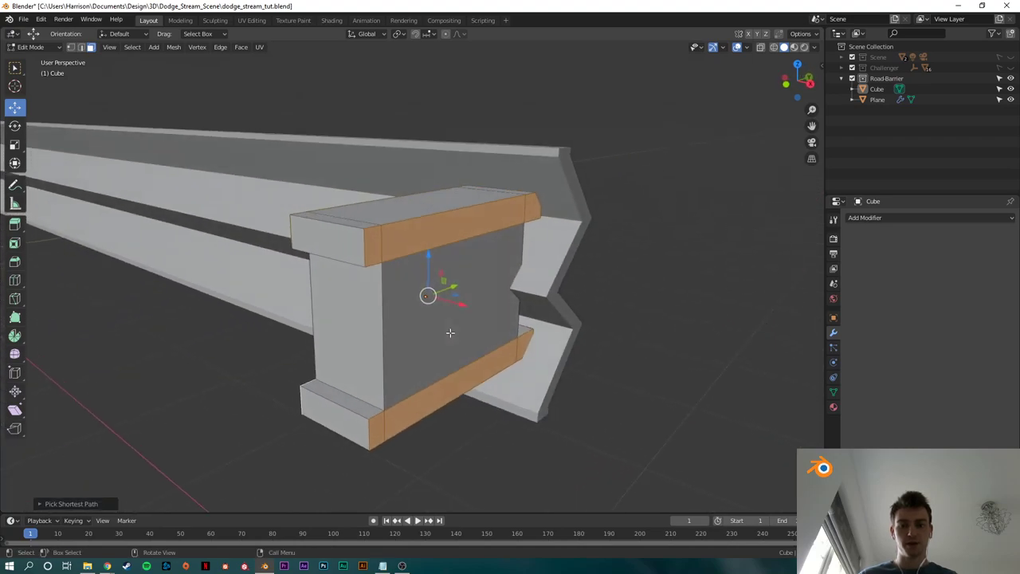
type("e.")
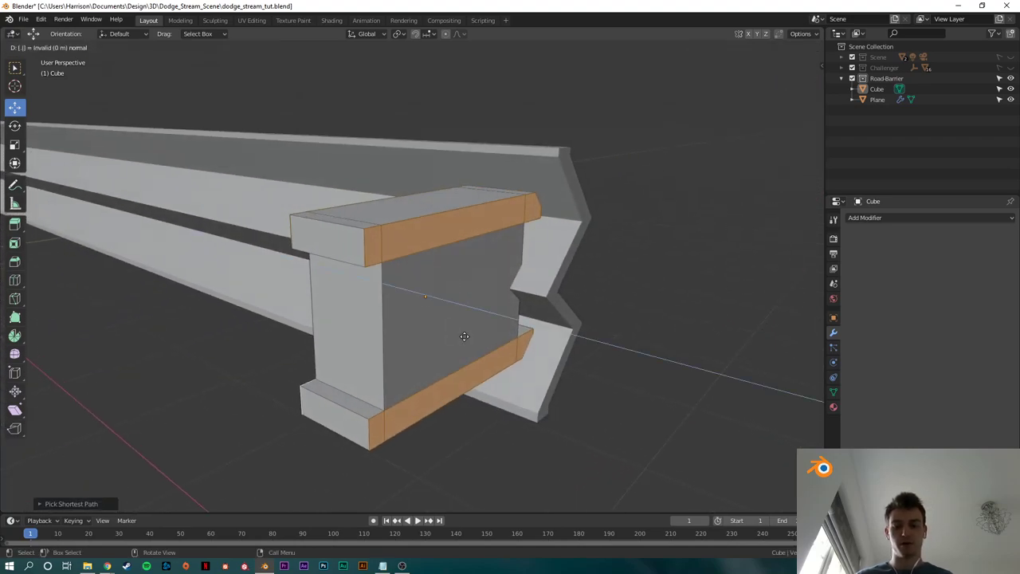
type("1")
key("Return")
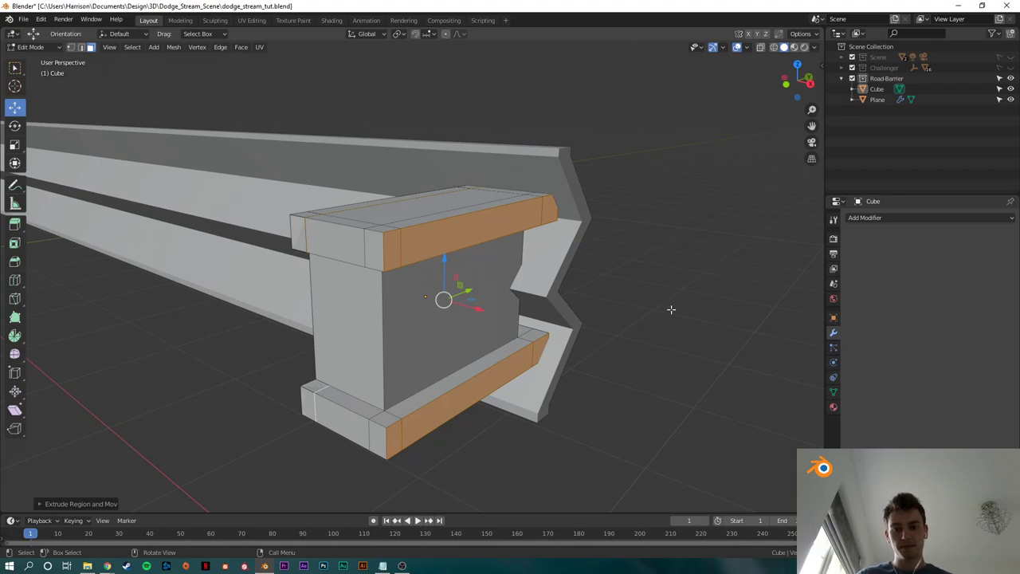
middle_click_drag(672, 309, 528, 231)
left_click(615, 309)
Step: Try to extrude the open side's faces of the upper and lower bands by 0.01 m
left_click(515, 241)
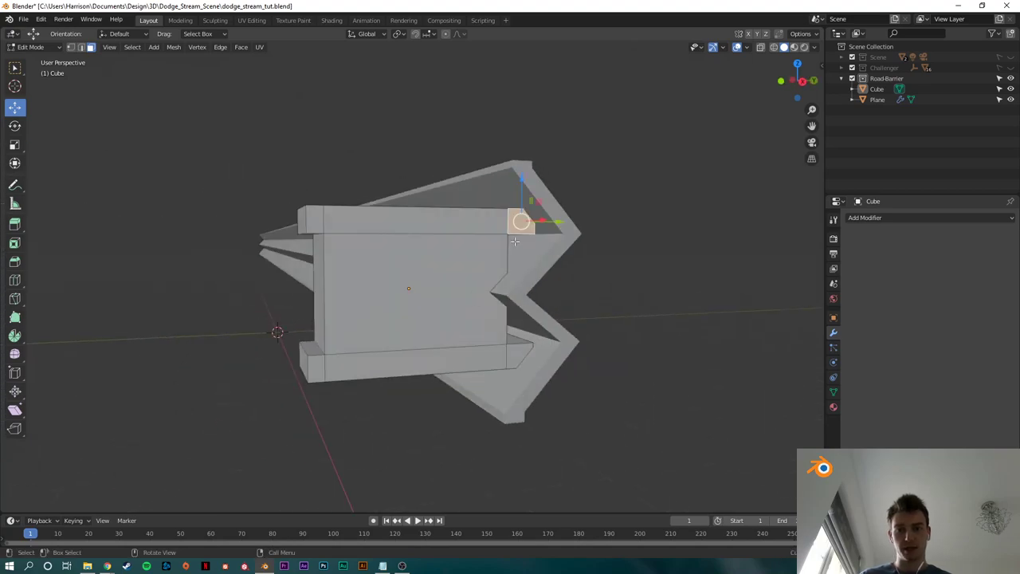
left_click(315, 230, "ctrl")
left_click(315, 367, "shift")
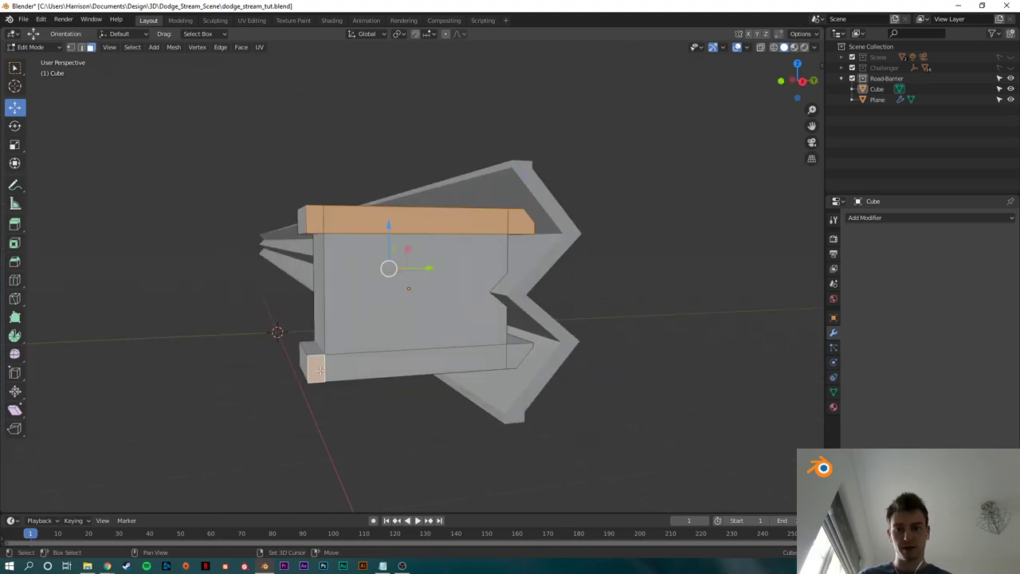
left_click(518, 354, "ctrl")
type("e.01")
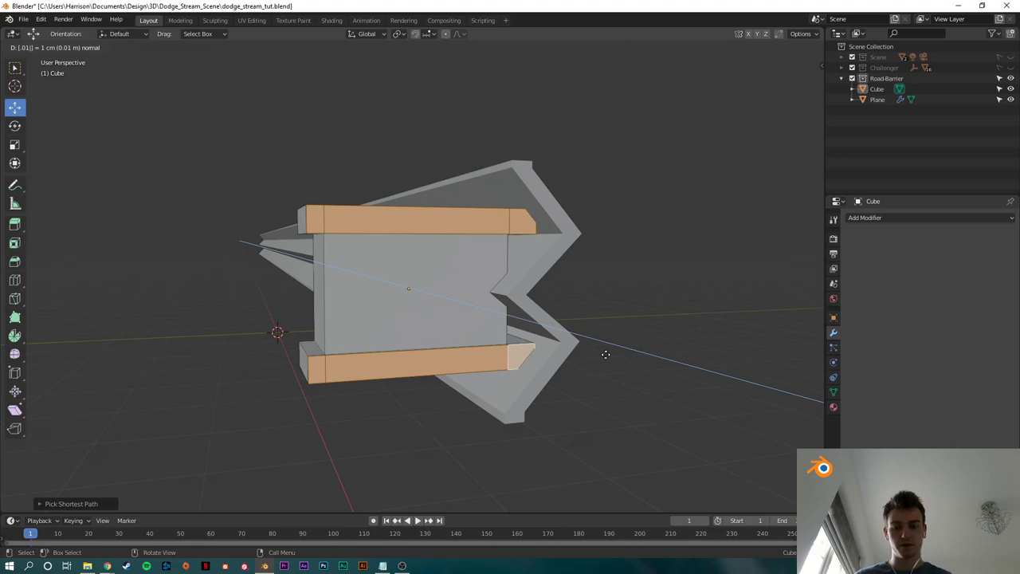
key("BackSpace")
middle_click_drag(606, 355, 582, 370)
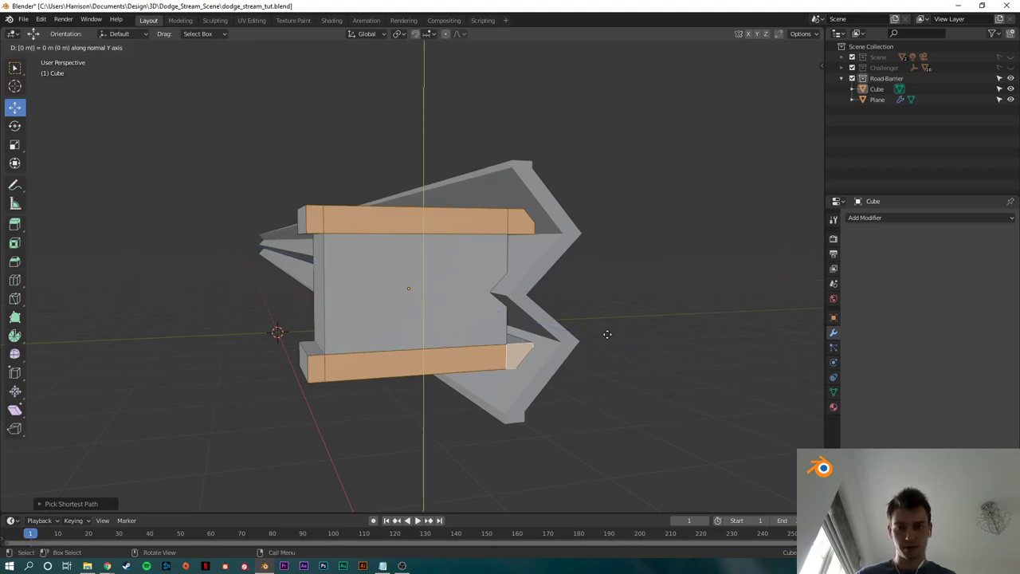
key("x")
key("Escape")
Step: Undo the cancelled band extrusion and the last face selections, and leave nothing on the bracket selected
left_click(616, 292)
middle_click_drag(617, 292, 438, 296)
scroll(367, 266, "up", 3)
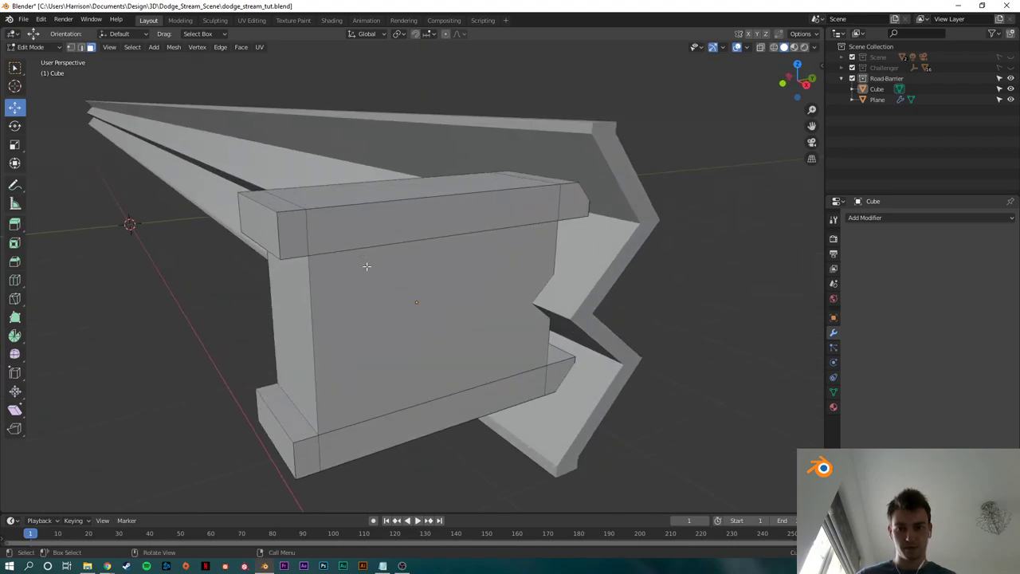
scroll(367, 266, "up", 1)
middle_click_drag(366, 266, 380, 294)
key("ctrl+z")
key("ctrl+z")
key("ctrl+z")
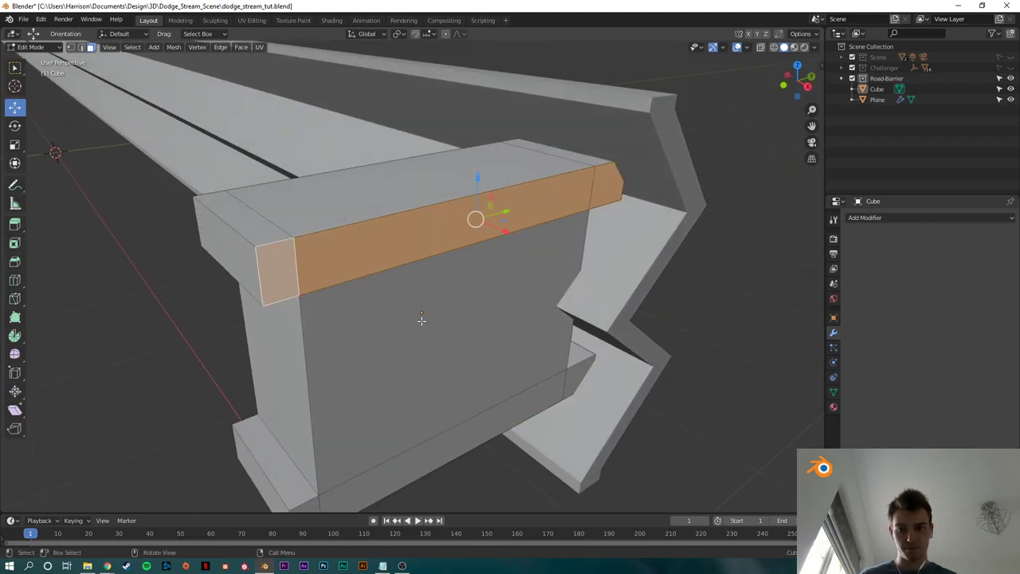
left_click(675, 252)
left_click(252, 266)
left_click(741, 218)
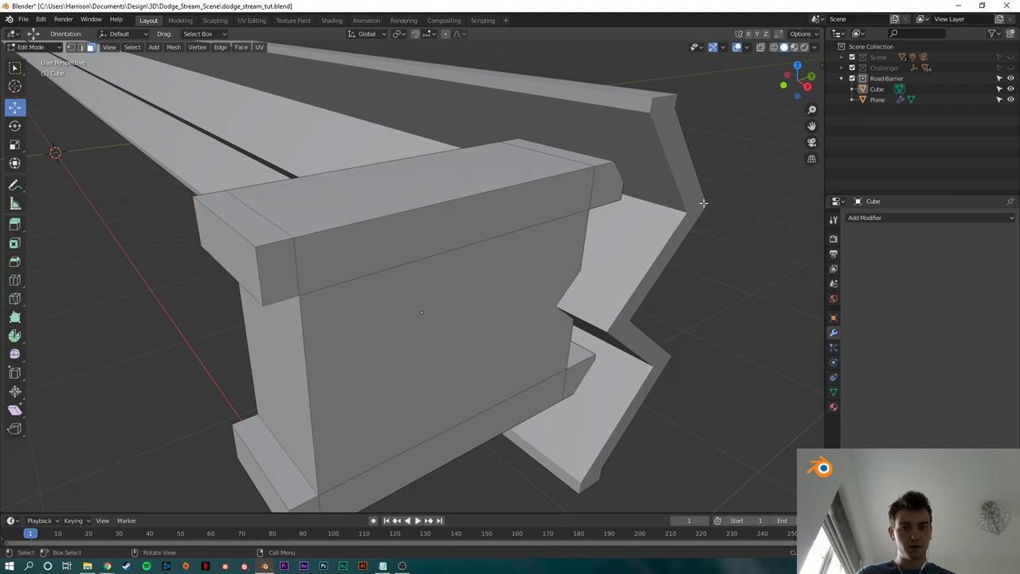
Step: Extrude the side faces of the upper and lower bands on the bracket's open side by 0.02 m
left_click(614, 189)
left_click(276, 277, "alt")
middle_click_drag(276, 277, 272, 435)
left_click(272, 438, "shift")
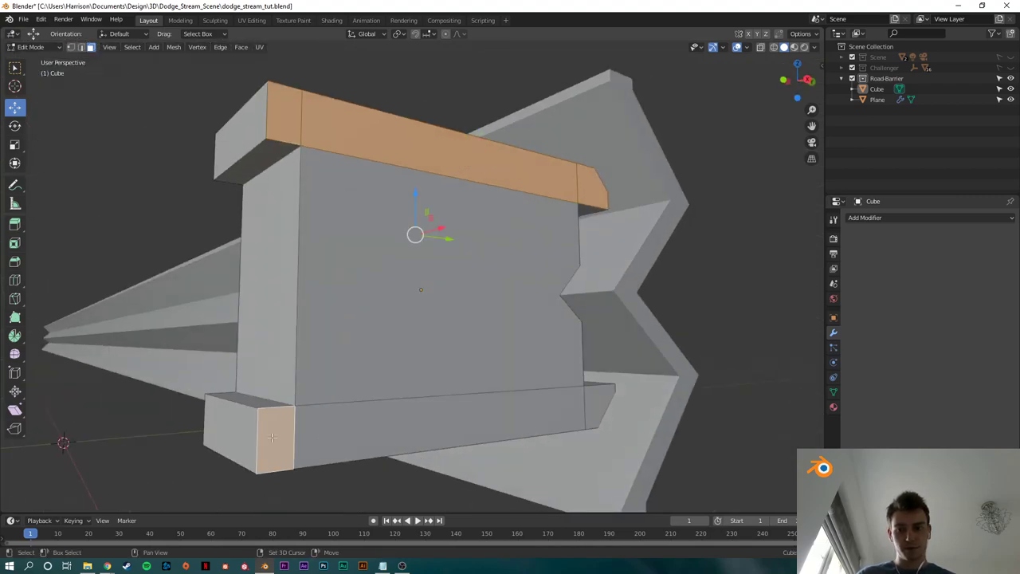
left_click(590, 400, "ctrl")
type("e.0")
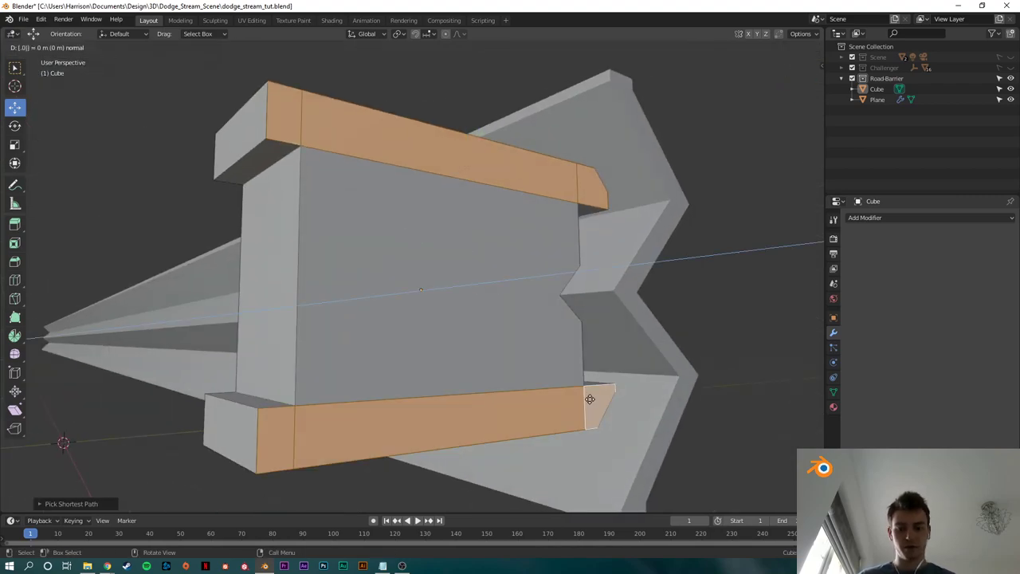
type("2")
key("Return")
Step: Extrude the side faces of the upper and lower bands on the bracket's opposite side by 0.05 m
scroll(543, 296, "down", 4)
middle_click_drag(386, 341, 555, 358)
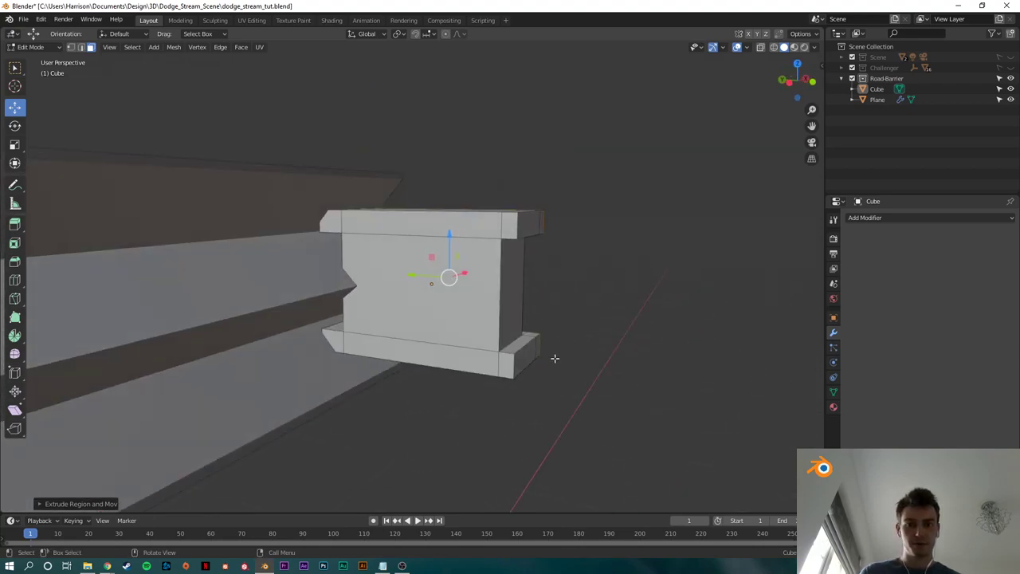
left_click(512, 226)
left_click(330, 222, "shift")
scroll(507, 265, "up", 2)
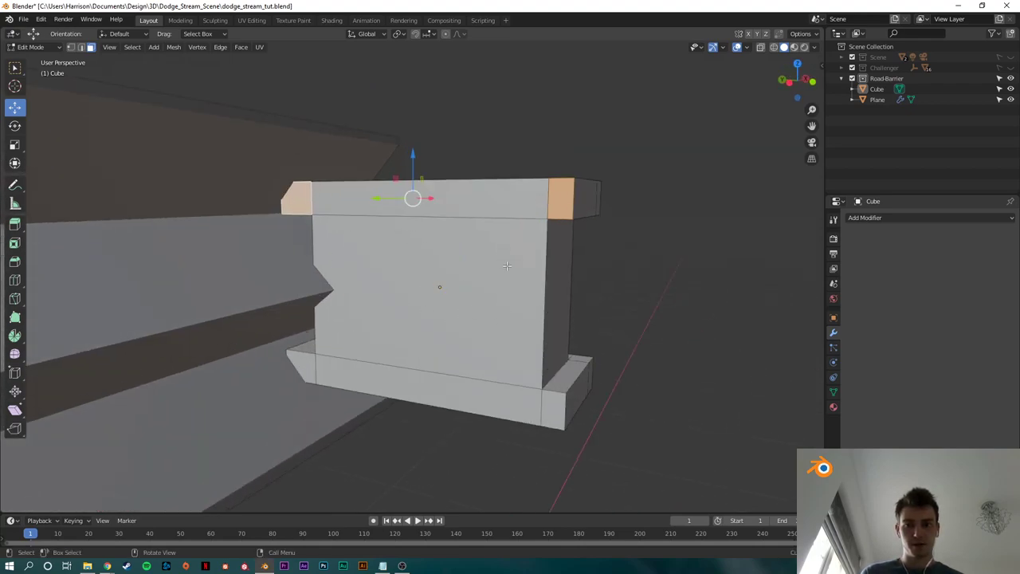
left_click(507, 204, "shift")
left_click(329, 379, "ctrl")
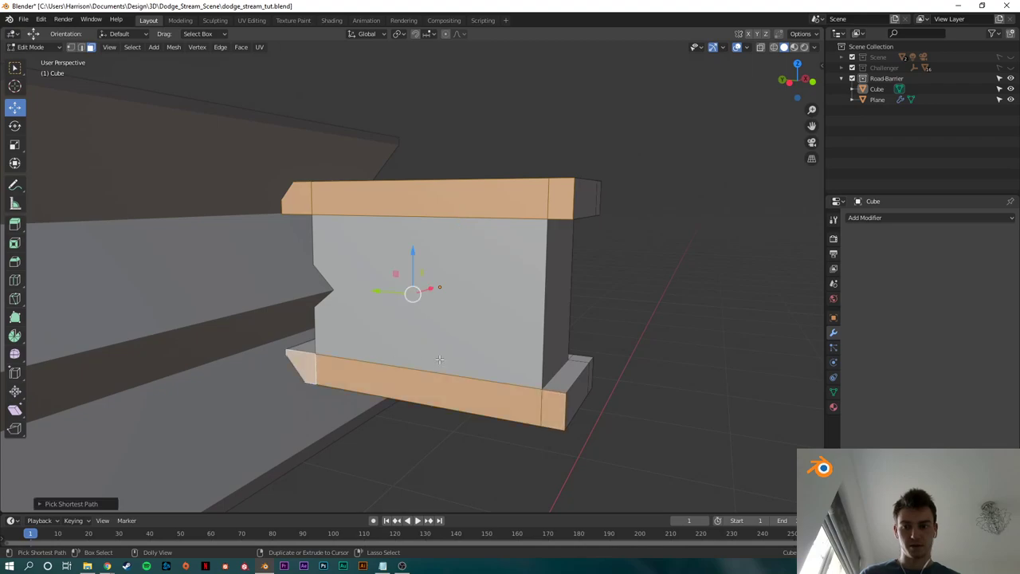
type("e.05")
key("Return")
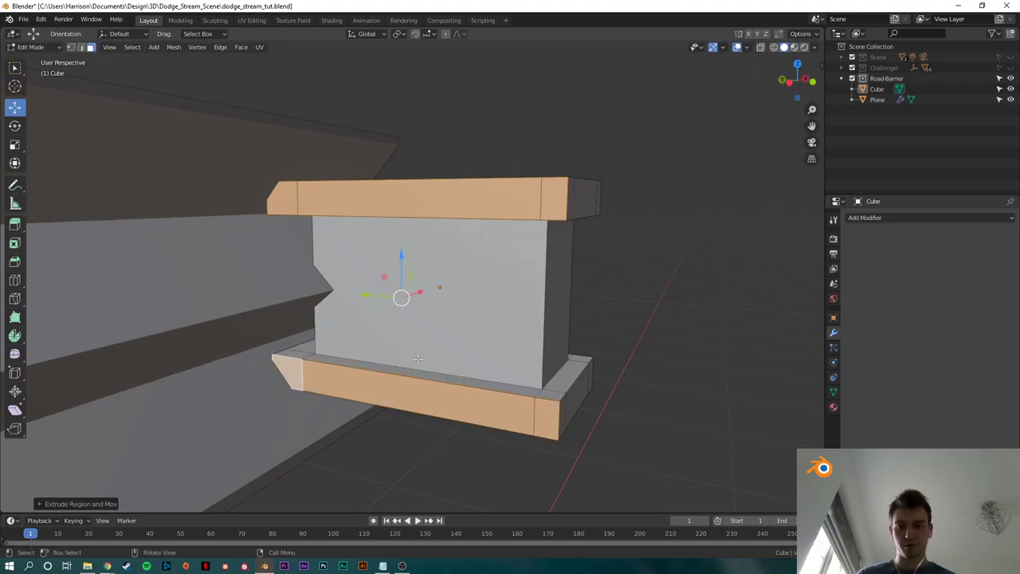
Step: Add the opposite side faces of the upper and lower bands to the selection and scale both sides outward along X to widen the flanges
scroll(446, 359, "down", 4)
middle_click_drag(388, 353, 483, 282)
left_click(498, 242, "shift")
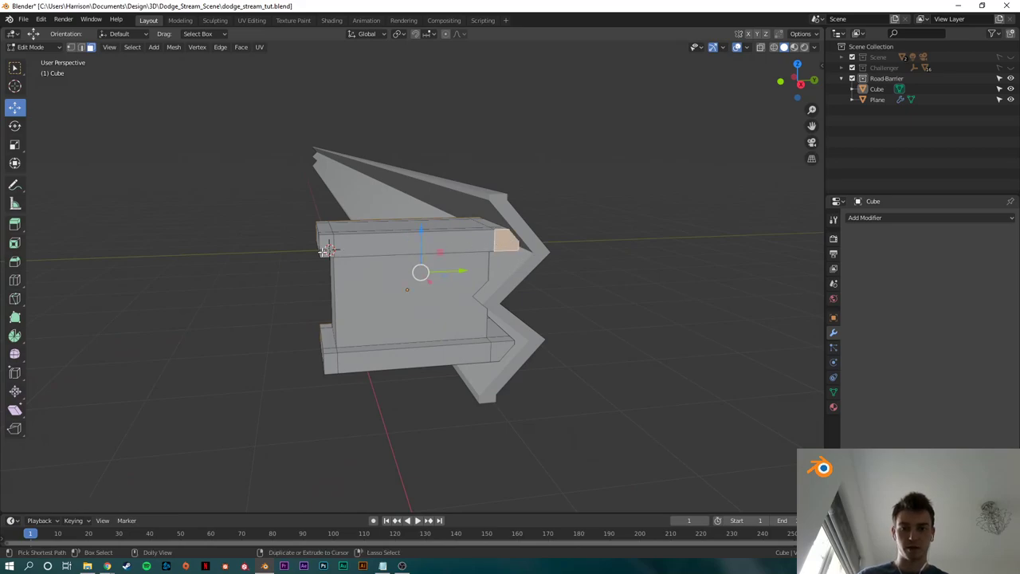
left_click(327, 244, "ctrl")
left_click(334, 365, "shift")
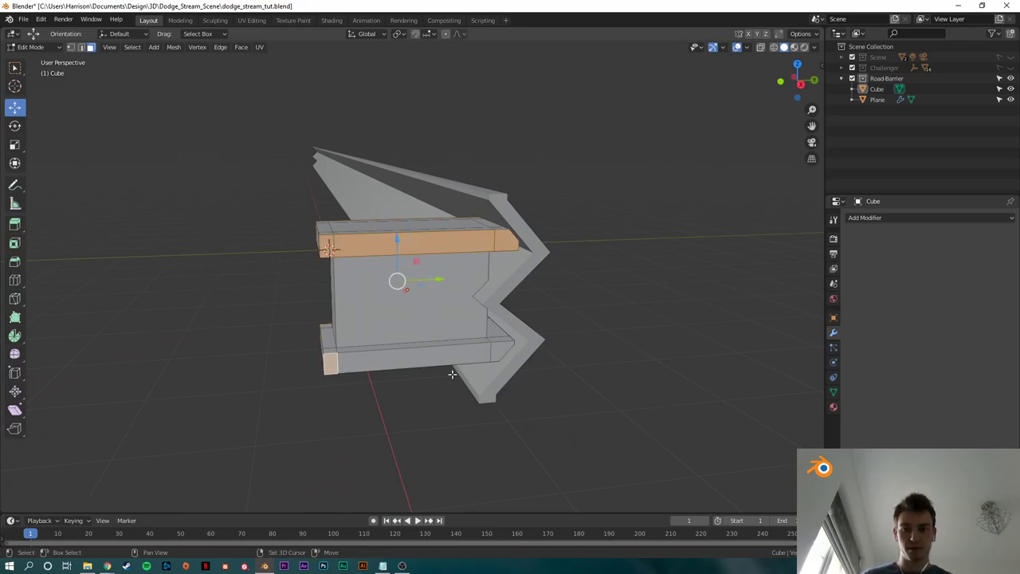
left_click(496, 353, "ctrl")
middle_click_drag(495, 354, 514, 371)
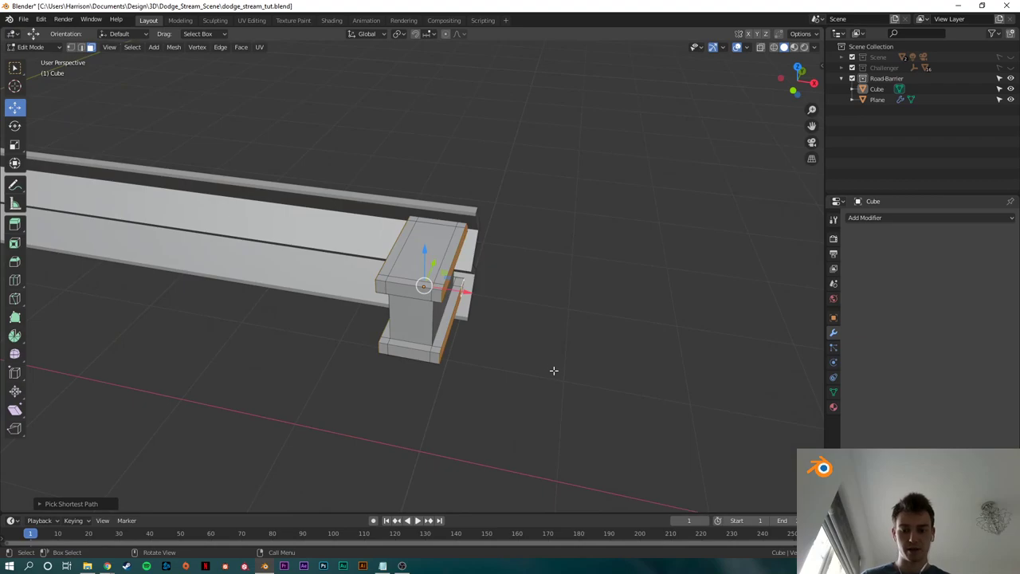
key("s")
key("x")
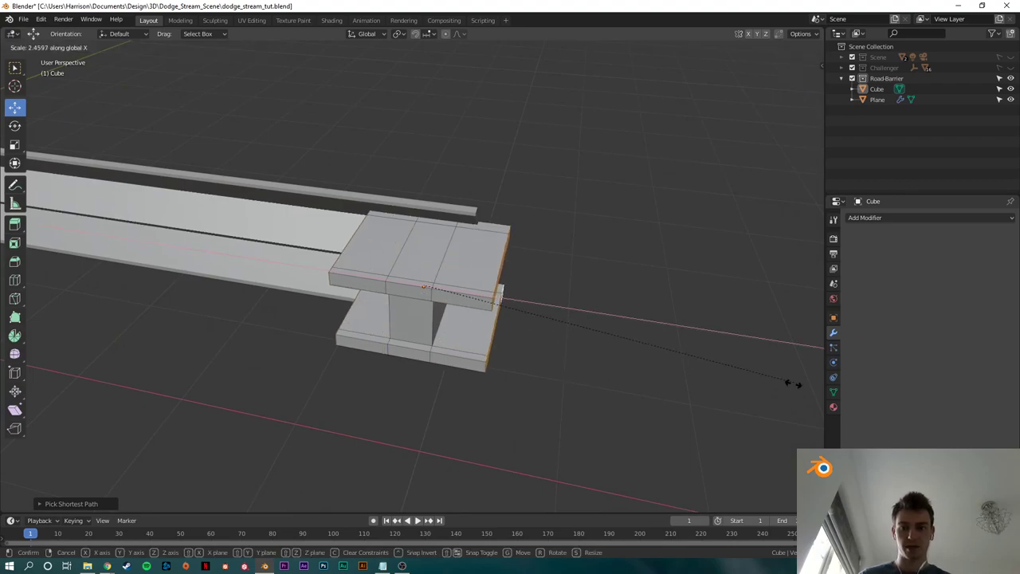
left_click(638, 372)
Step: Check the reference image for the support post and add a vertical loop cut around the bracket, slid toward its rear end
middle_click_drag(638, 372, 503, 344)
key("alt+Tab")
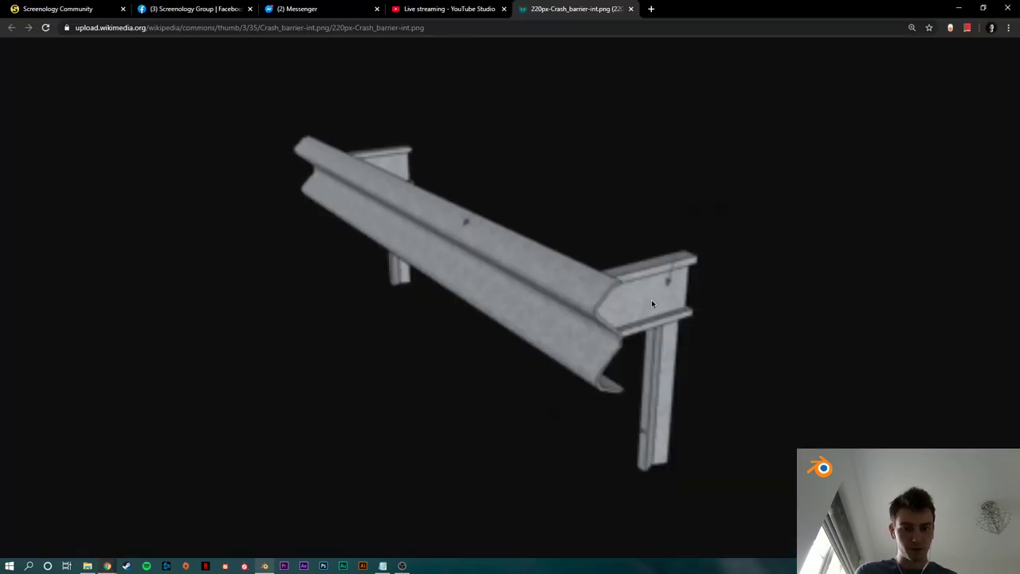
key("alt+Tab")
middle_click_drag(410, 382, 406, 326)
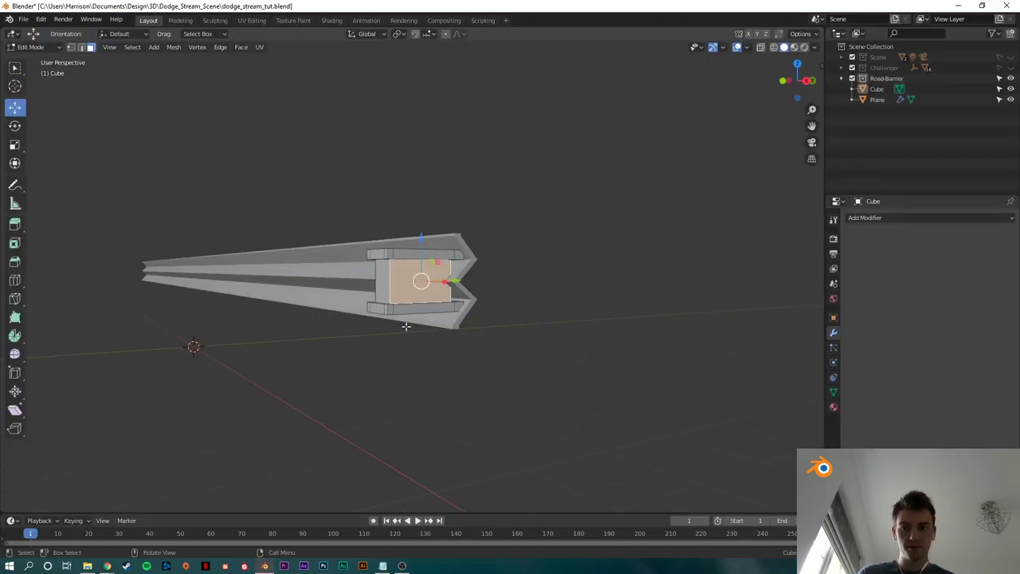
key("Tab")
middle_click_drag(444, 375, 400, 289)
key("Tab")
scroll(400, 289, "up", 4)
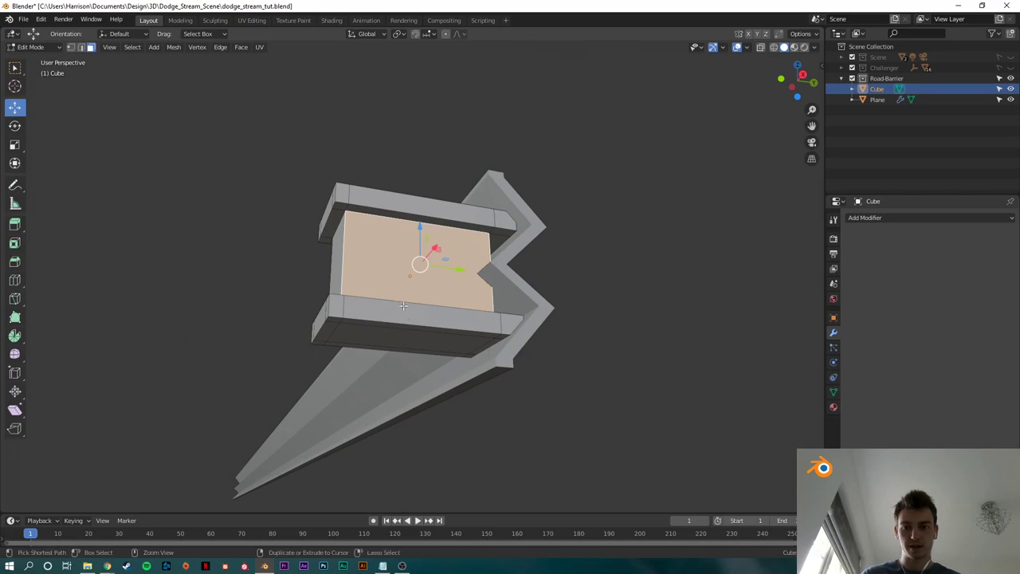
key("ctrl+r")
left_click(418, 314)
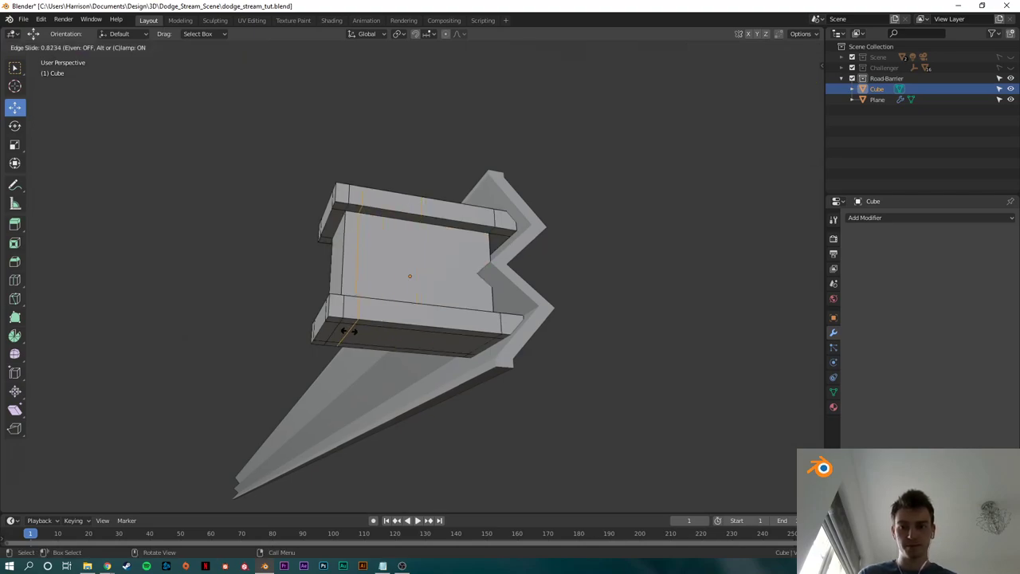
left_click(378, 340)
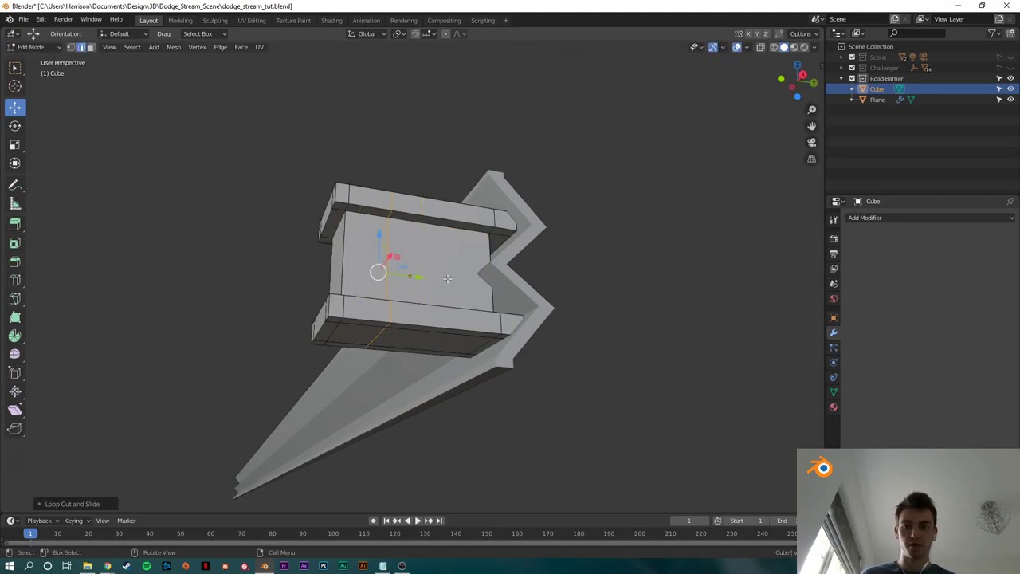
Step: Select the lower band's underside faces behind the loop cut and extrude them straight down into a support post
middle_click_drag(395, 368, 394, 319)
left_click(362, 270)
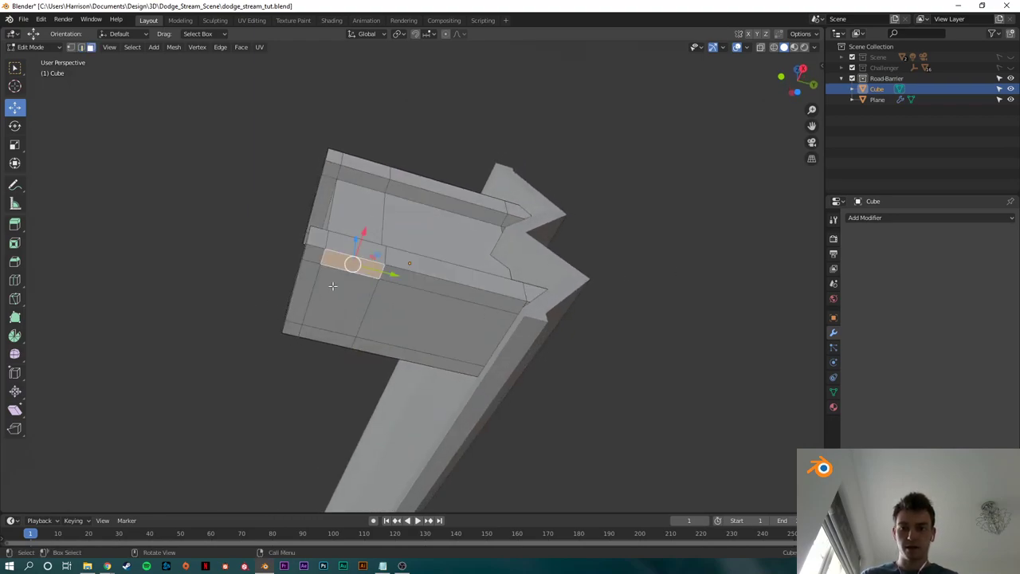
left_click(329, 337, "ctrl")
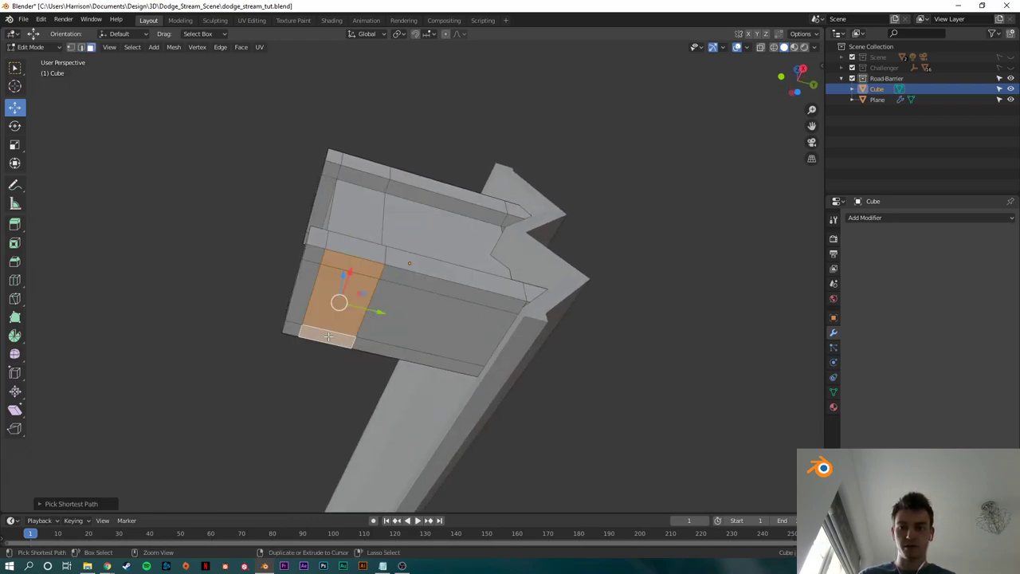
left_click(317, 263, "ctrl")
left_click(295, 329, "ctrl")
scroll(352, 323, "down", 2)
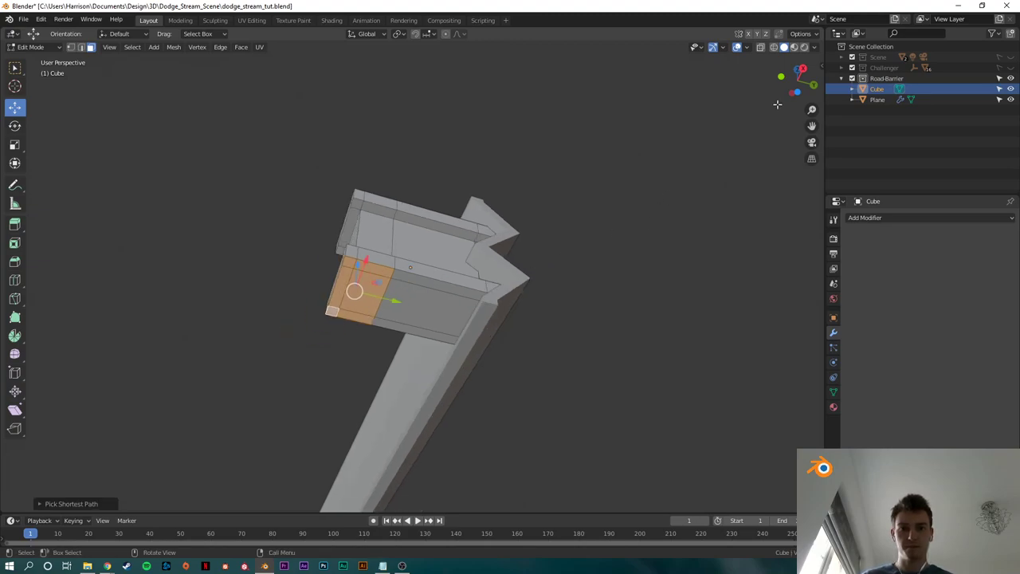
left_click(801, 69)
key("e")
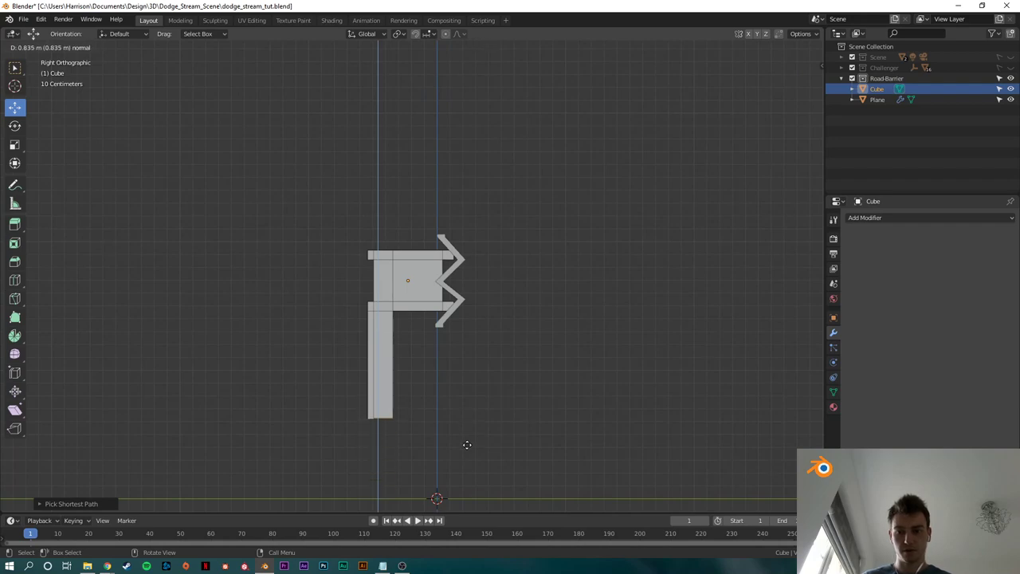
left_click(469, 436)
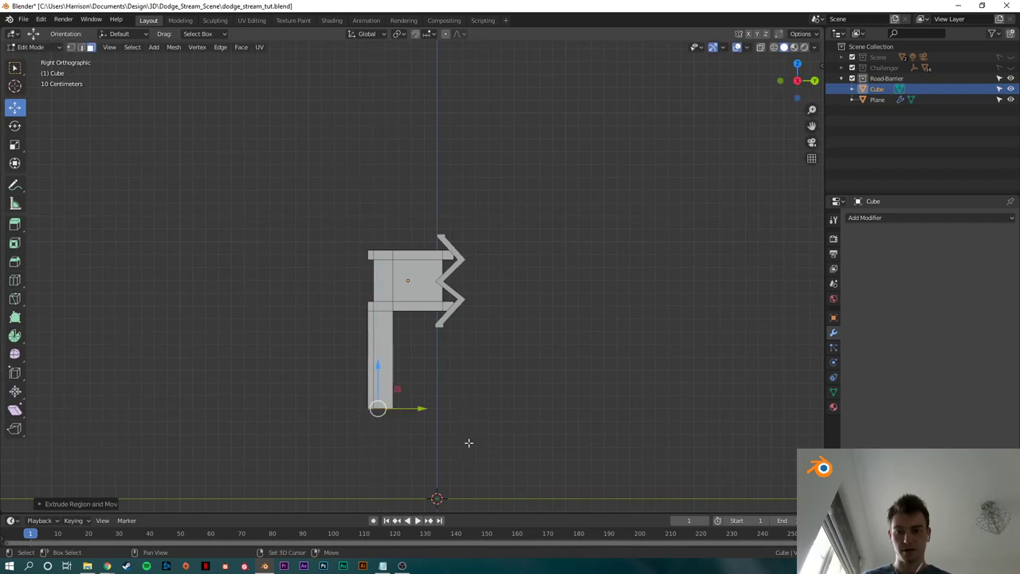
Step: Try to move the post's bottom faces freely in the side view, and undo that move
scroll(450, 424, "up", 4)
middle_click_drag(455, 425, 444, 346, "shift")
key("g")
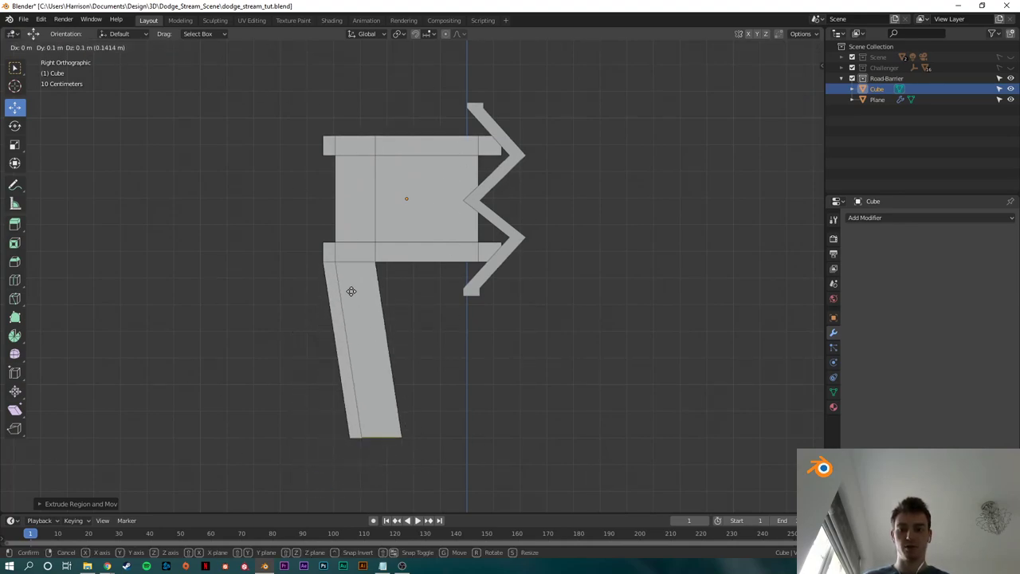
left_click(314, 280)
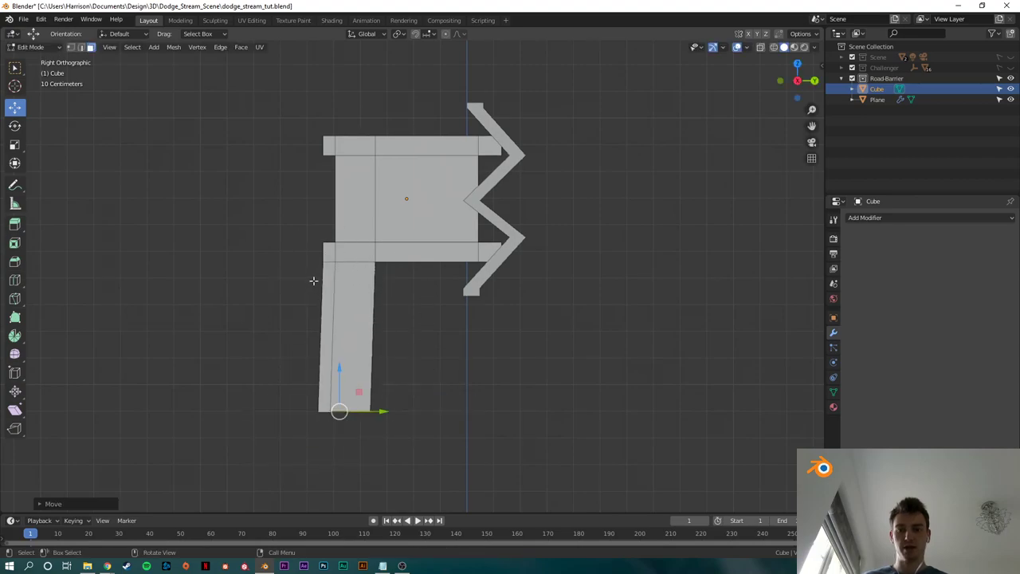
key("ctrl+z")
Step: Shorten the post by moving its bottom faces up along Z, and compare it with the reference image
left_click_drag(348, 426, 346, 405)
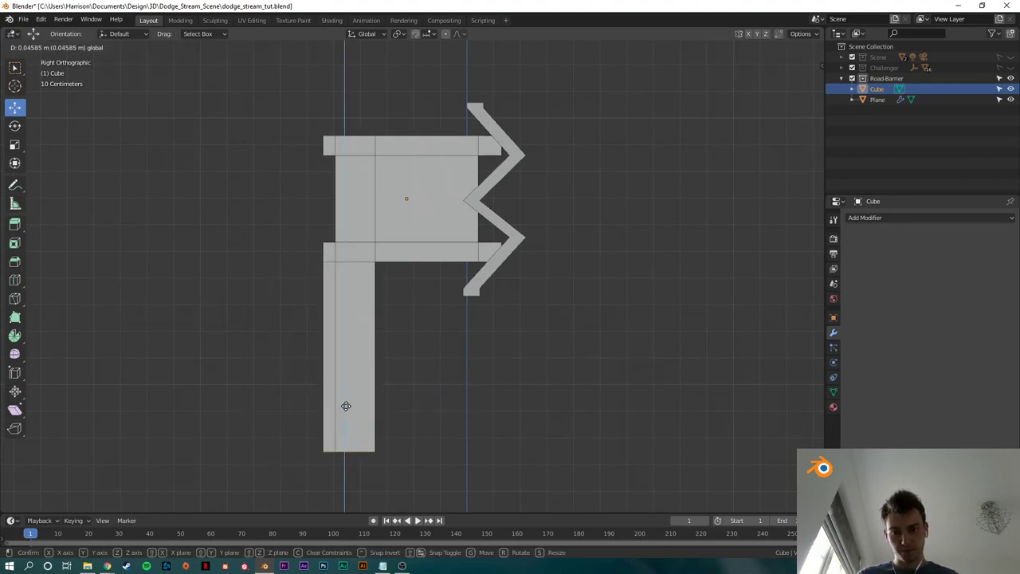
left_click(350, 391)
middle_click_drag(480, 348, 379, 363)
key("alt+Tab")
key("alt+Tab")
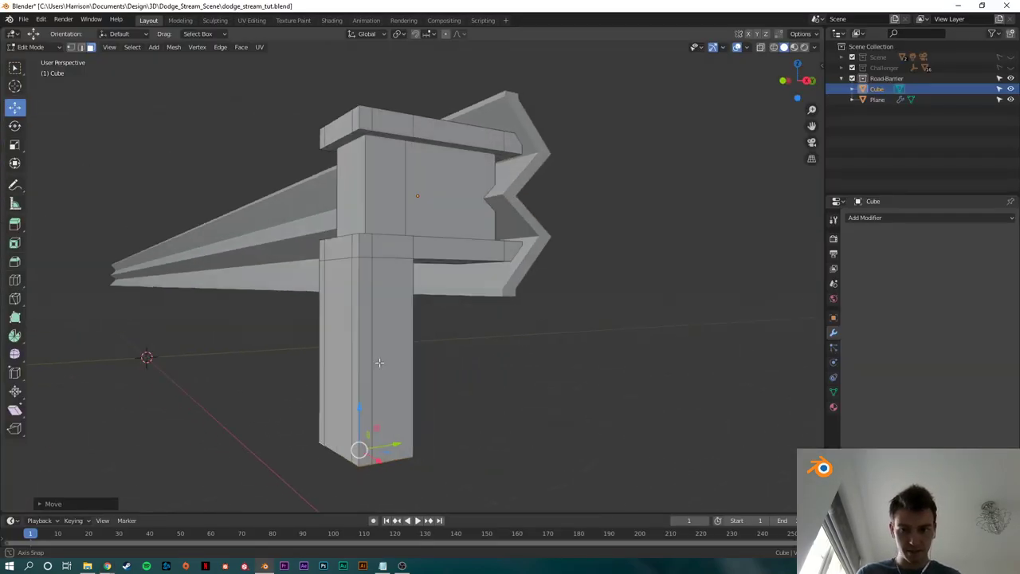
Step: Select the inner vertical edge on both sides of the post and move the pair toward the rail
left_click(374, 339)
key("2")
left_click(376, 351)
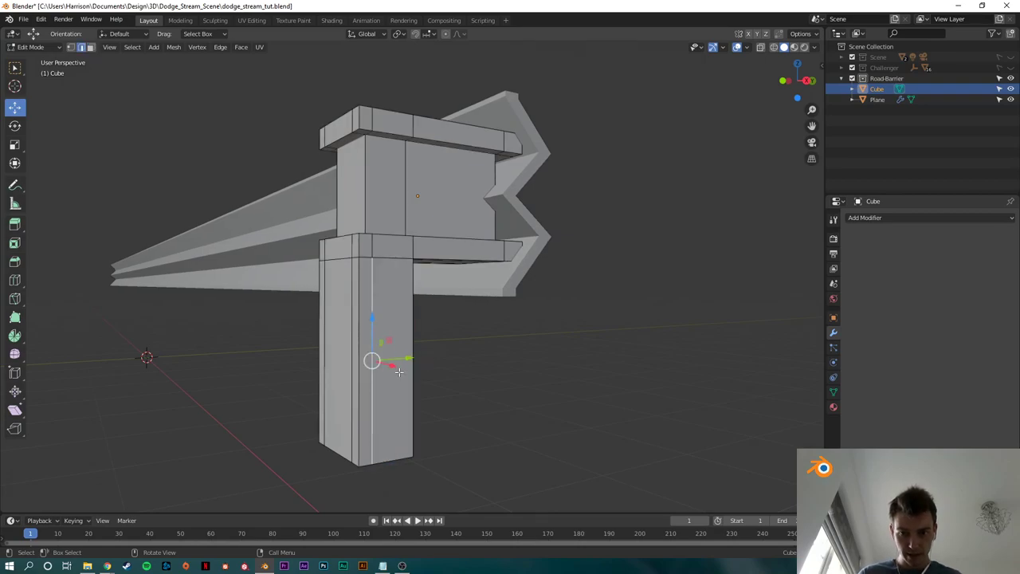
scroll(389, 330, "up", 3)
middle_click_drag(391, 333, 462, 337)
left_click(483, 369, "shift")
scroll(515, 350, "down", 3)
key("g")
left_click(425, 322)
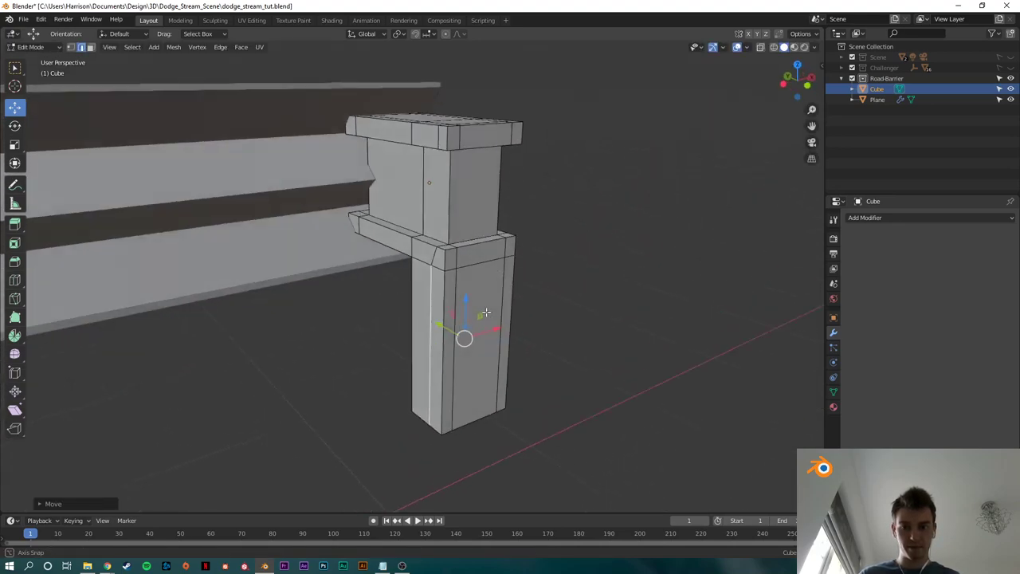
Step: Pinch the two post edges inward by scaling them along X by about 0.78 and again by about 0.8
key("s")
key("x")
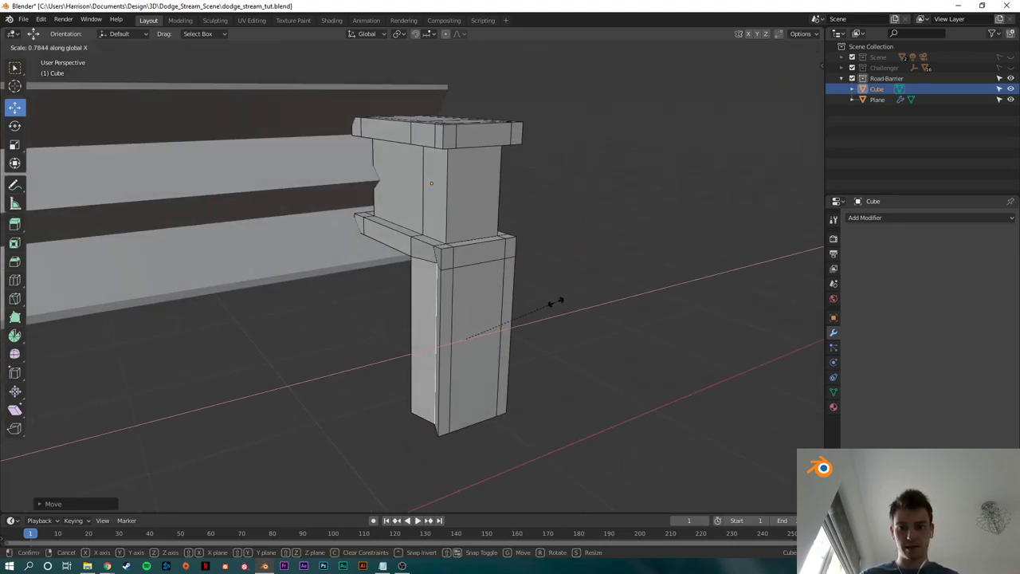
left_click(555, 302)
middle_click_drag(556, 301, 644, 295)
key("s")
key("x")
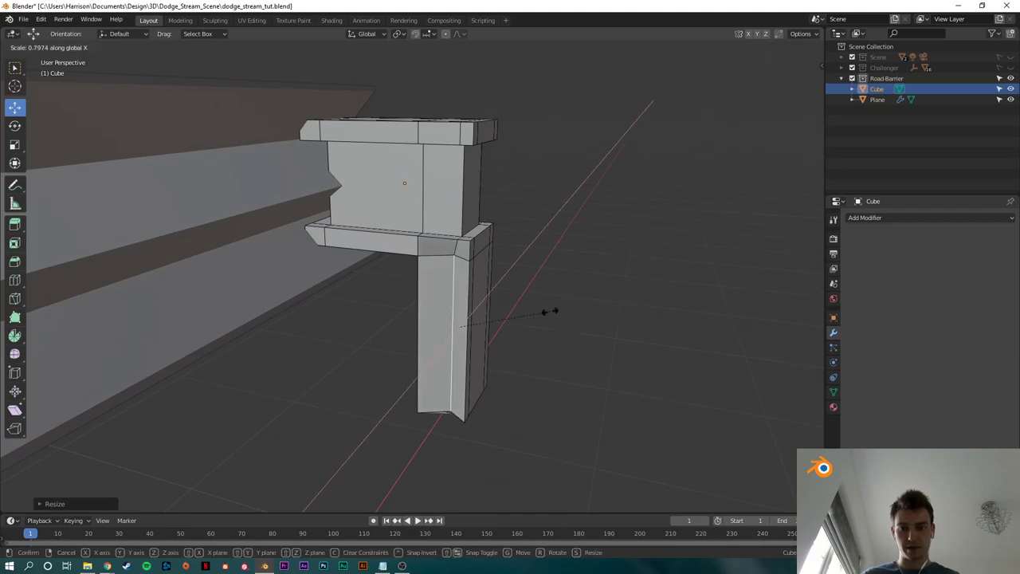
left_click(546, 313)
Step: Shift the two post edges slightly along Y and scale them along X by about 1.04
middle_click_drag(550, 326, 423, 287)
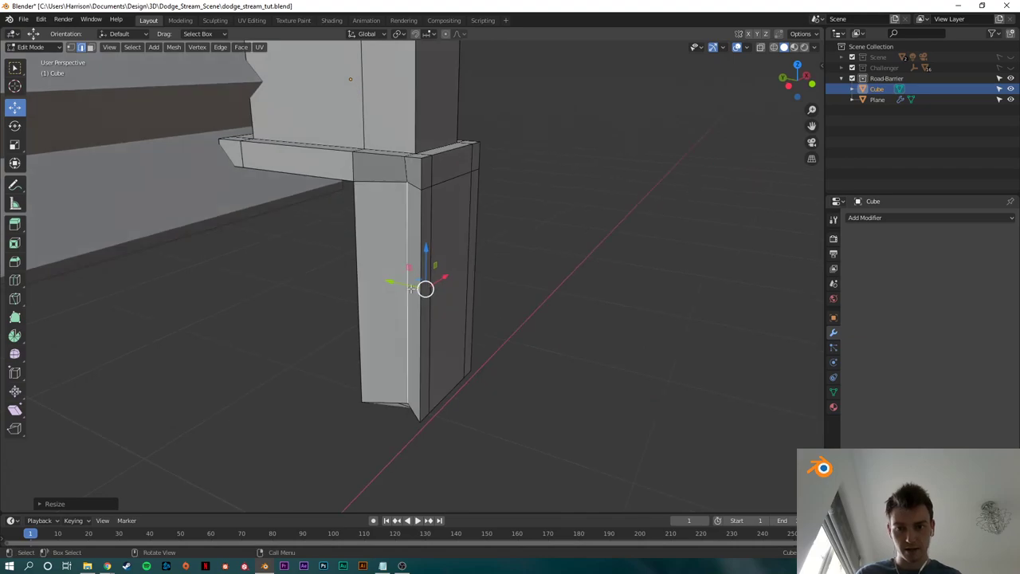
key("g")
key("y")
left_click(391, 285)
key("s")
key("x")
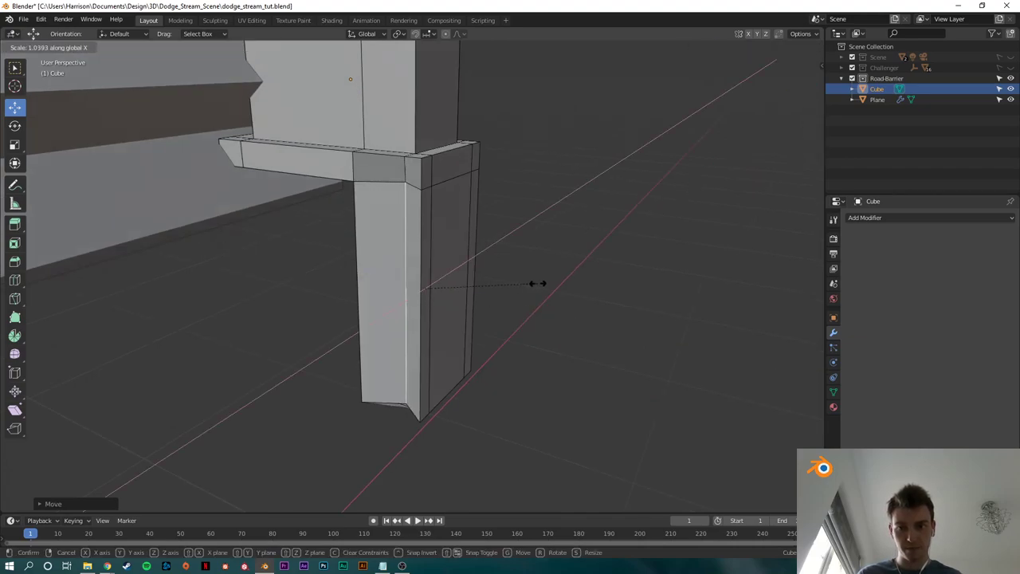
left_click(538, 283)
Step: Leave mesh editing and duplicate the bracket with its post along X to the opposite end of the rail
middle_click_drag(537, 285, 589, 285)
scroll(502, 269, "down", 3)
scroll(563, 275, "up", 3)
key("Tab")
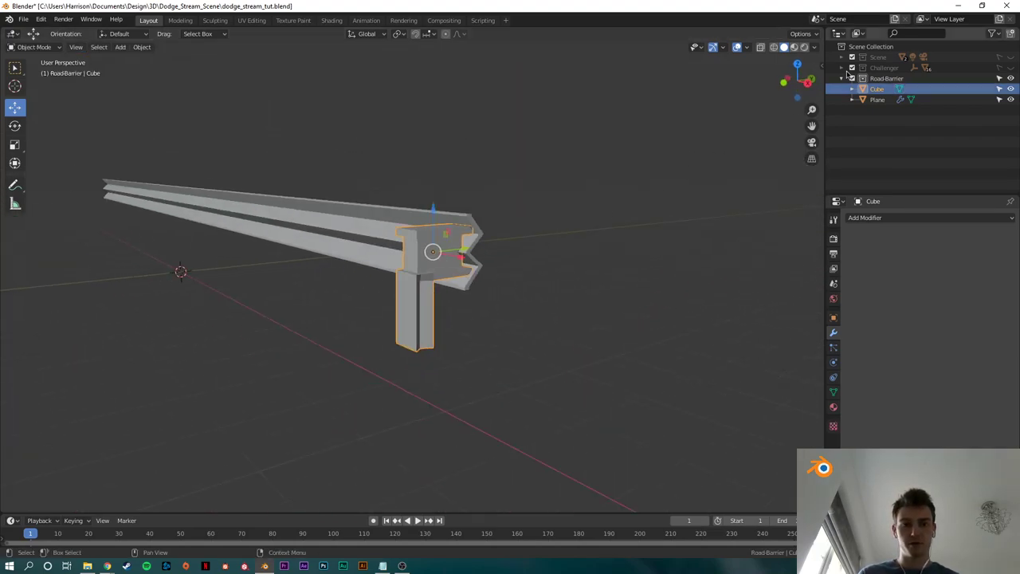
key("KP_7")
scroll(474, 307, "down", 3)
middle_click_drag(467, 310, 543, 314, "shift")
scroll(459, 305, "down", 3)
key("shift+d")
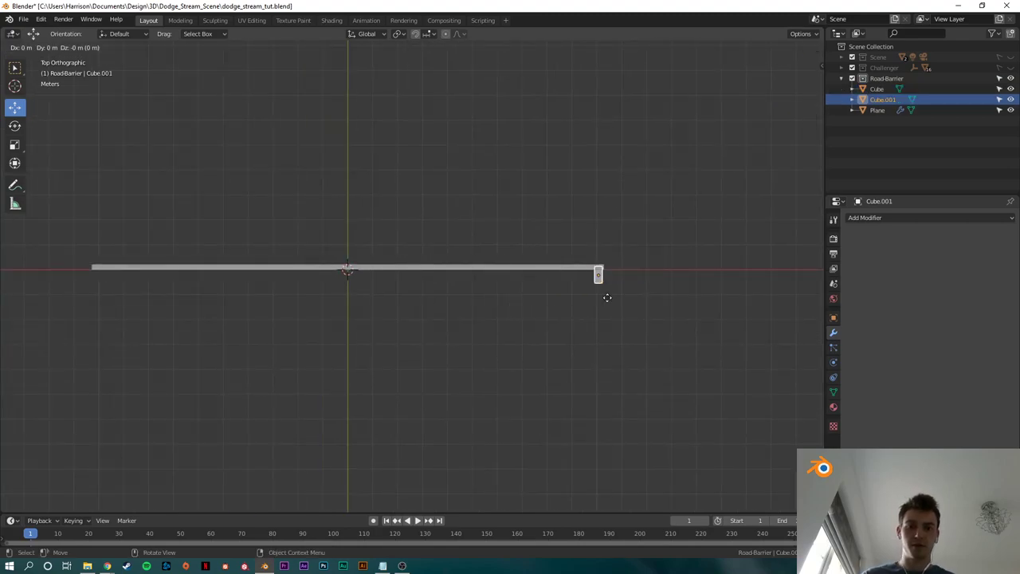
key("x")
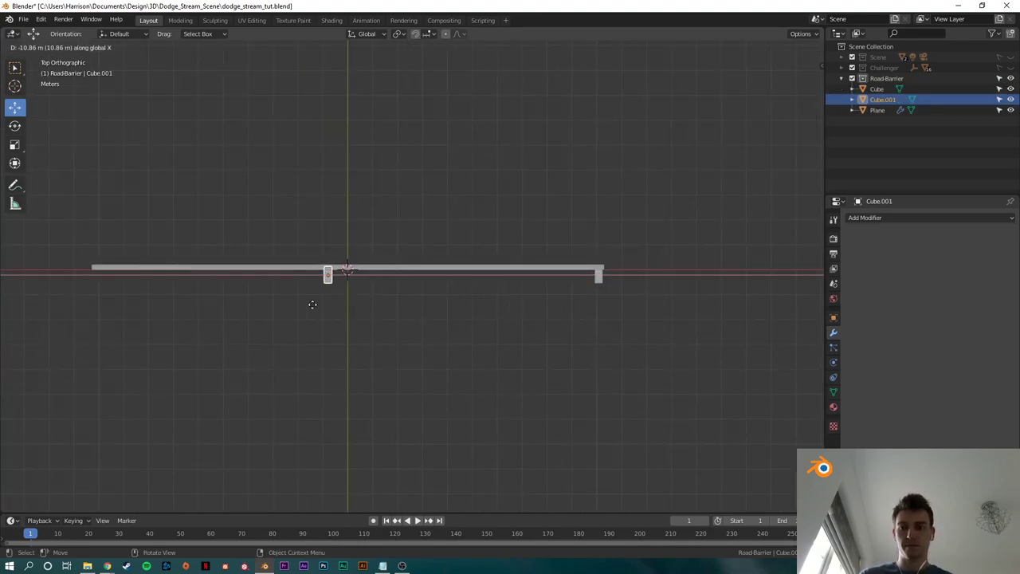
left_click(112, 323)
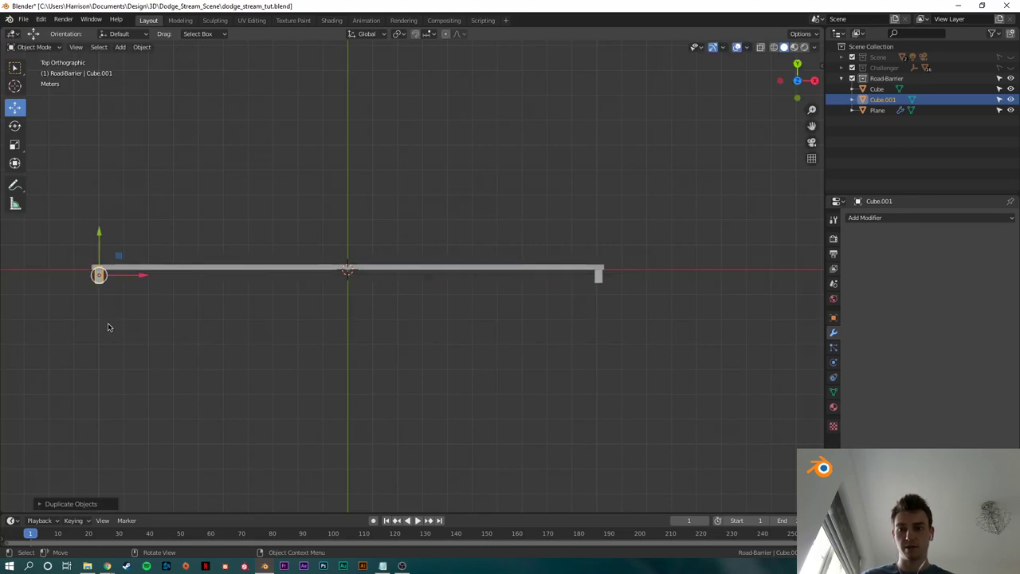
Step: Select the zigzag rail and apply its Solidify modifier
middle_click_drag(107, 326, 507, 200)
scroll(447, 259, "up", 4)
middle_click_drag(374, 283, 499, 274, "shift")
left_click(394, 247)
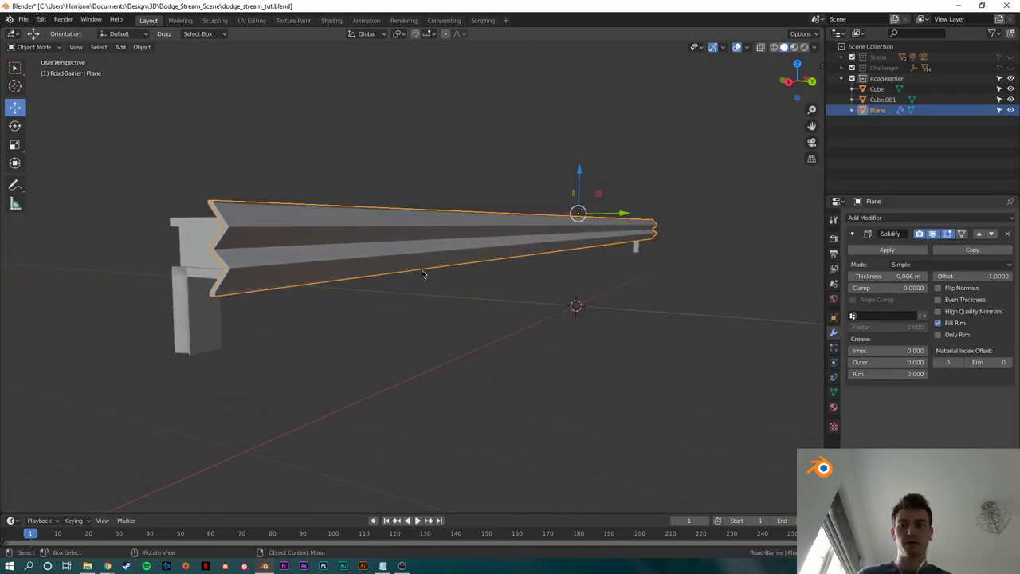
key("Tab")
key("Tab")
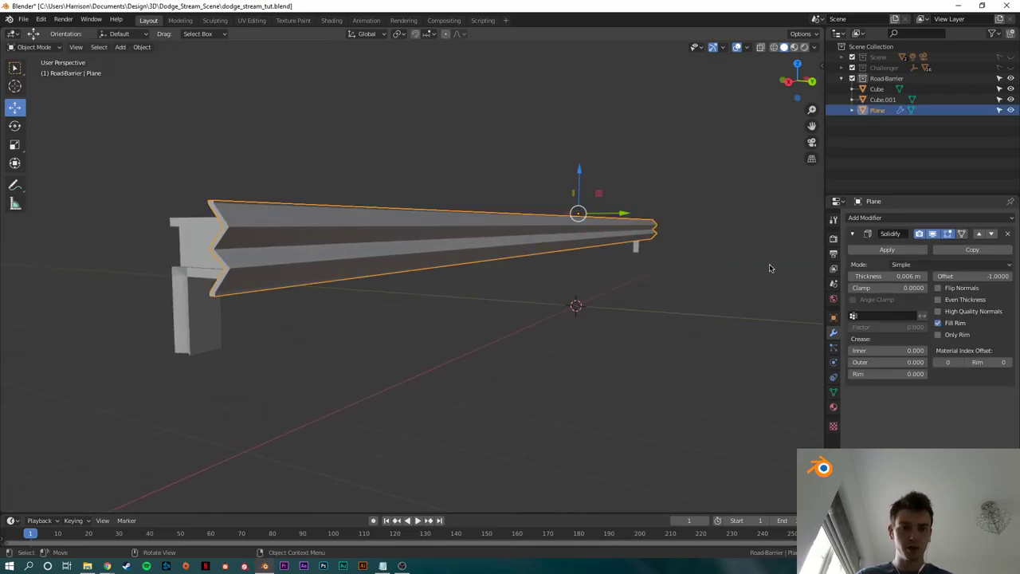
left_click(898, 250)
Step: Bevel the long middle valley edge on the front of the zigzag rail in its mesh
key("Tab")
scroll(335, 266, "up", 8)
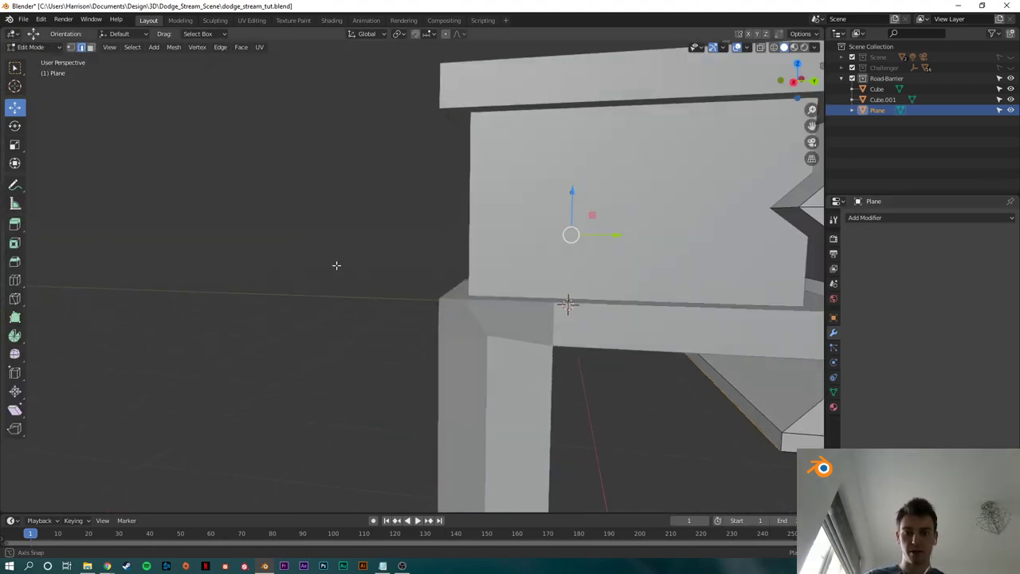
middle_click_drag(336, 266, 405, 259)
scroll(351, 275, "down", 4)
scroll(362, 278, "up", 1)
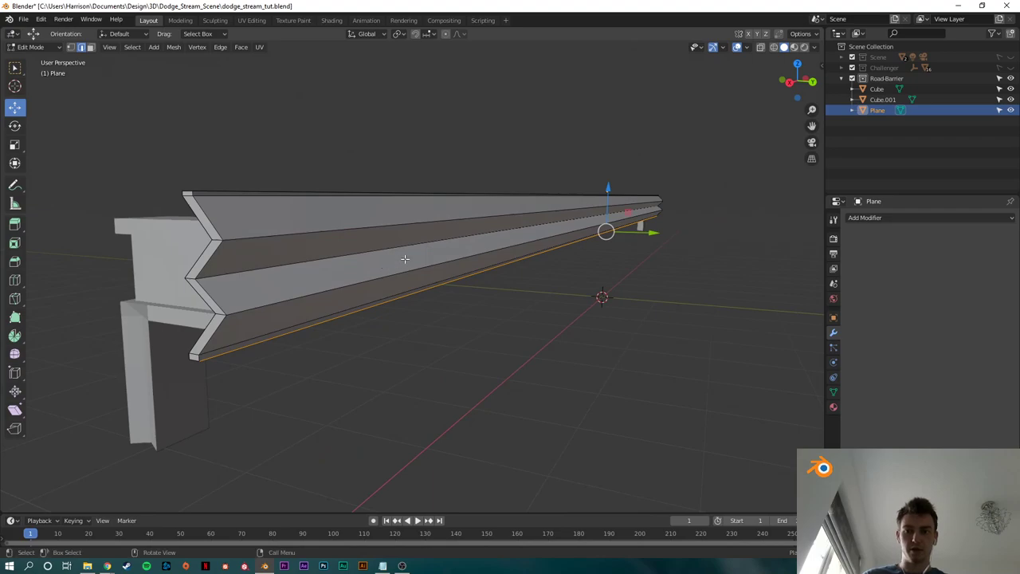
left_click(414, 240)
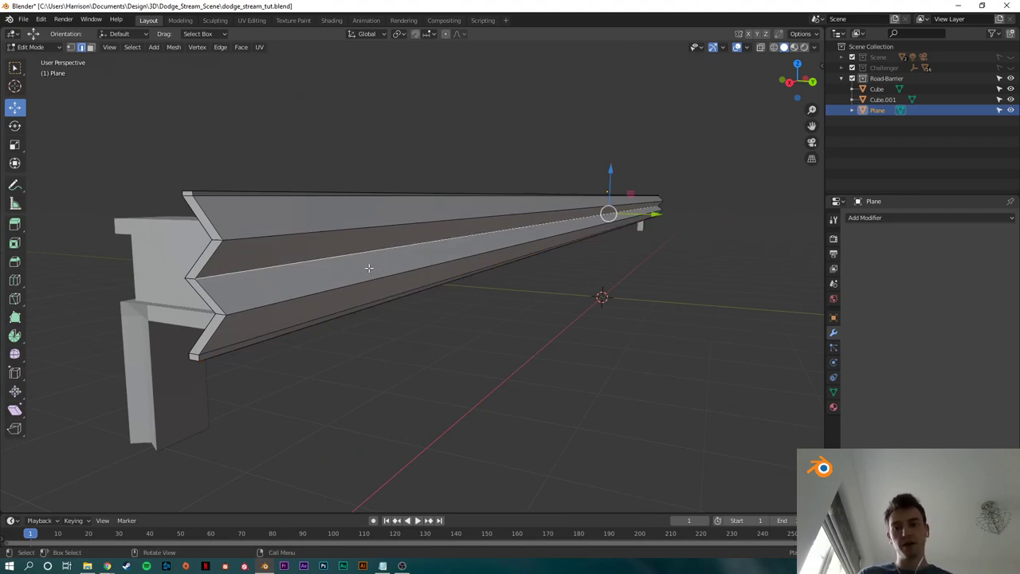
scroll(368, 268, "up", 5)
scroll(349, 292, "down", 5)
scroll(371, 292, "up", 5)
scroll(420, 282, "down", 5)
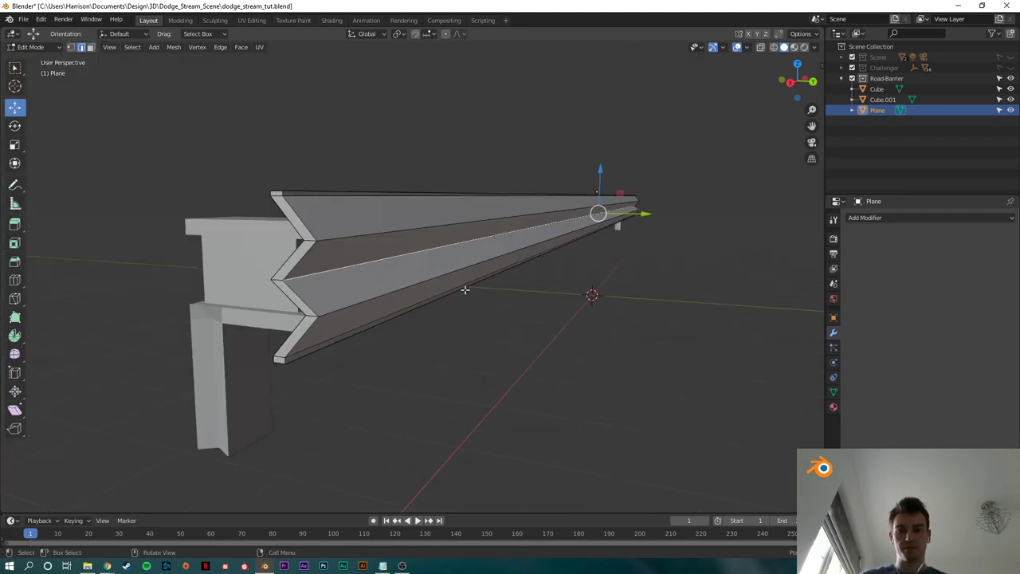
key("ctrl+b")
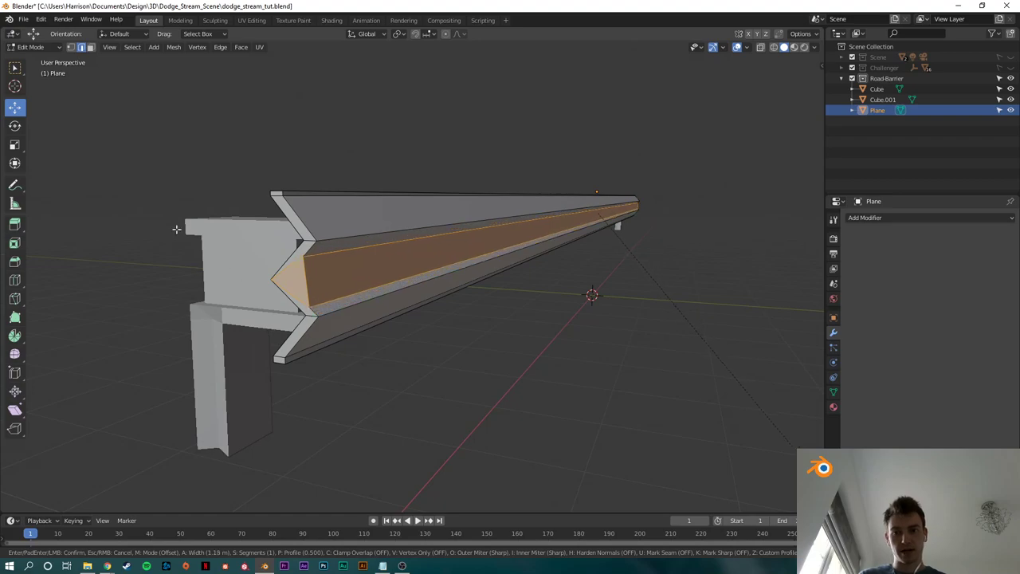
left_click(715, 461)
Step: Bevel the two long protruding ridge edges on the front of the rail together
left_click(355, 239)
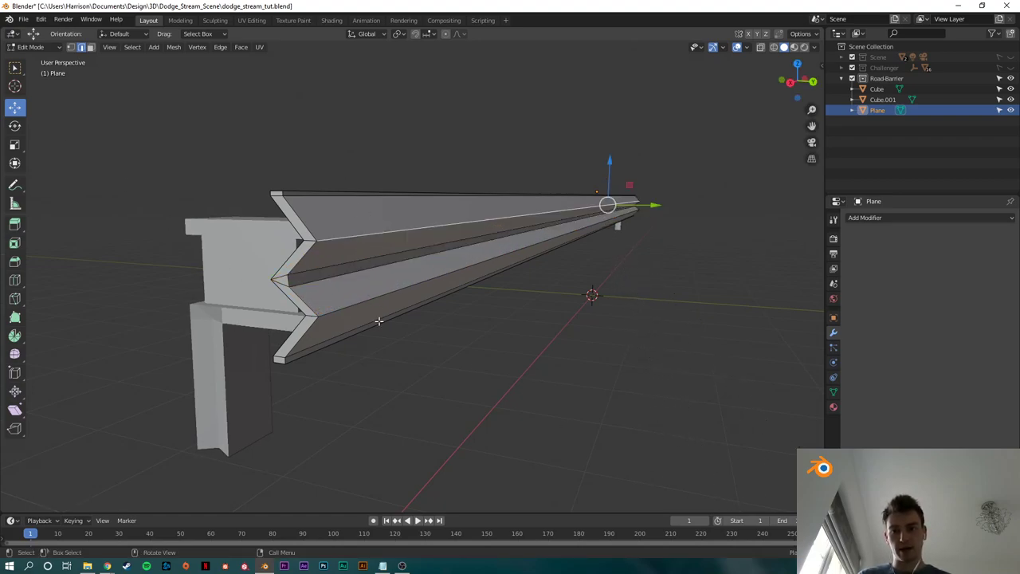
left_click(367, 308, "shift")
key("ctrl+b")
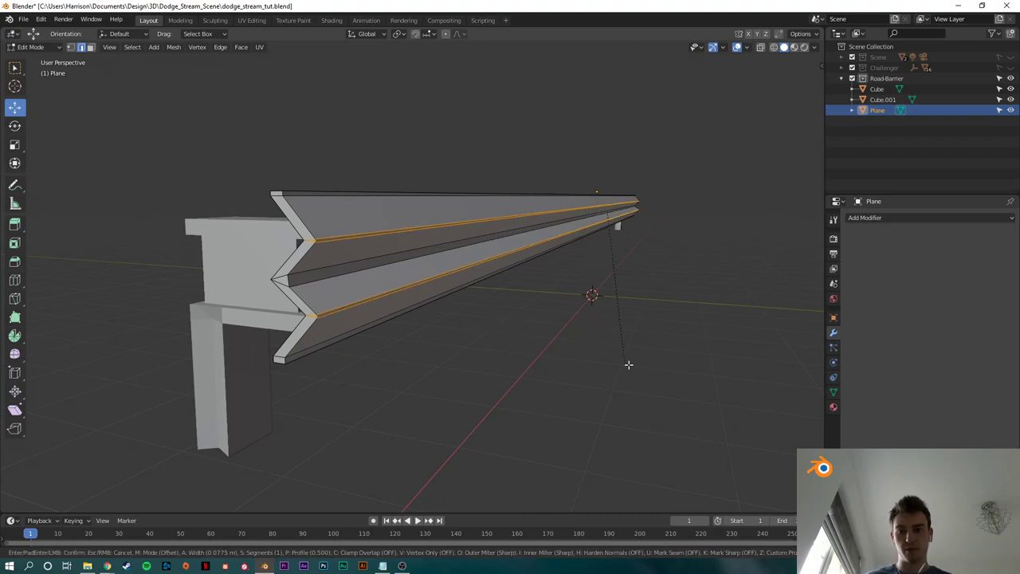
left_click(733, 370)
Step: Select the rail's long top face and narrow it along Y by scaling to about 0.13
middle_click_drag(618, 336, 631, 358)
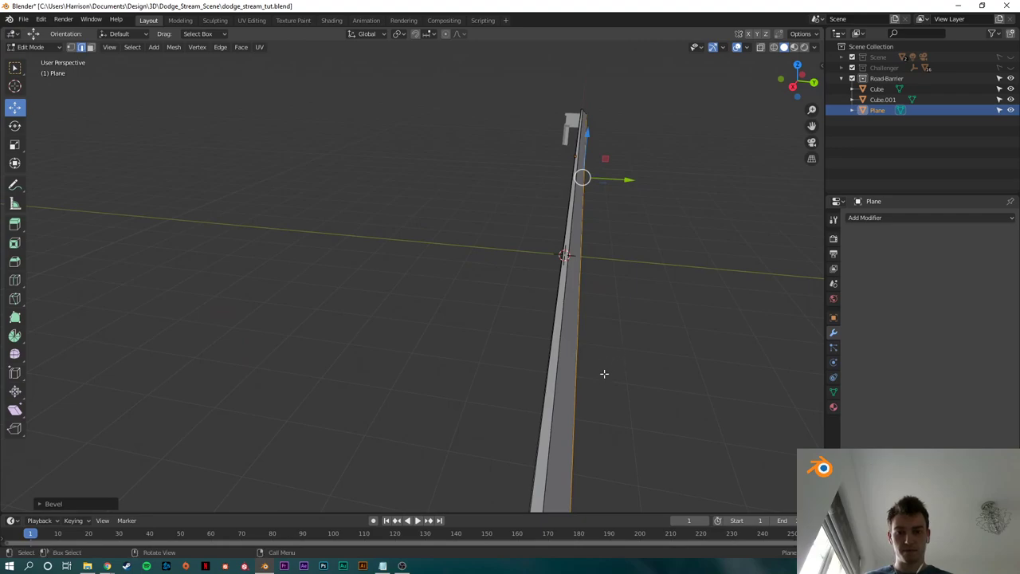
key("w")
left_click(577, 399)
middle_click_drag(577, 401, 577, 337)
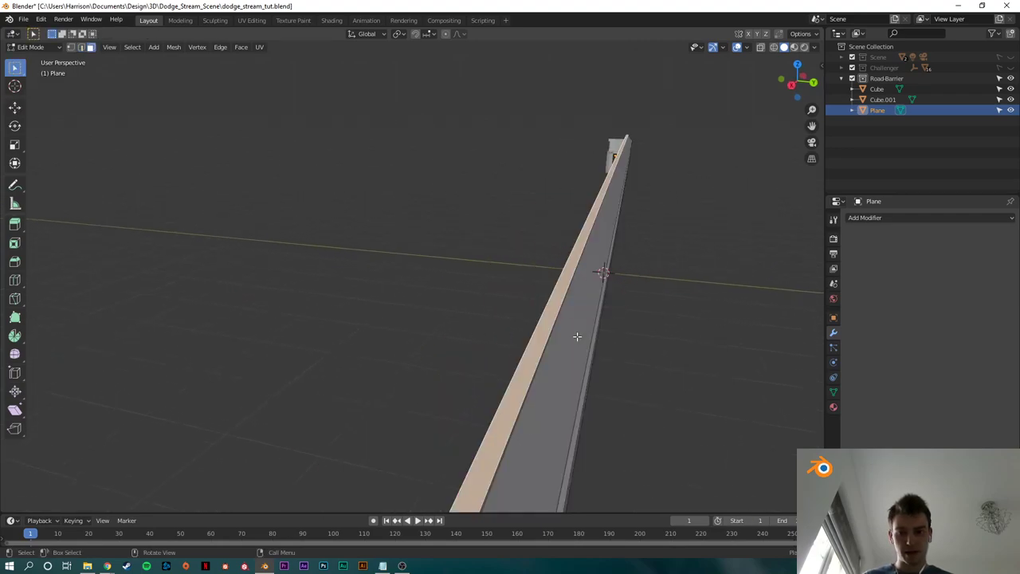
key("s")
key("x")
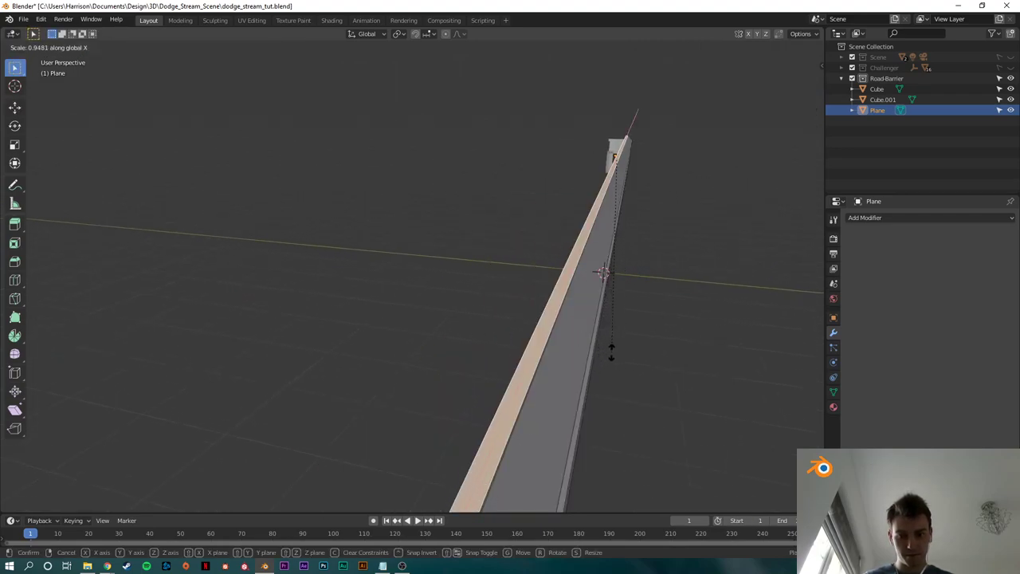
key("y")
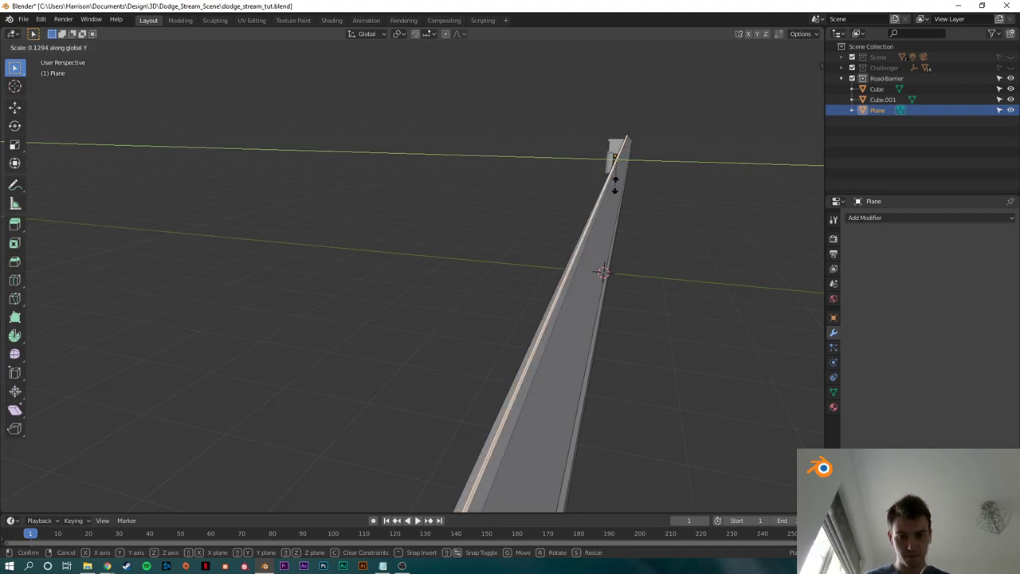
left_click(616, 172)
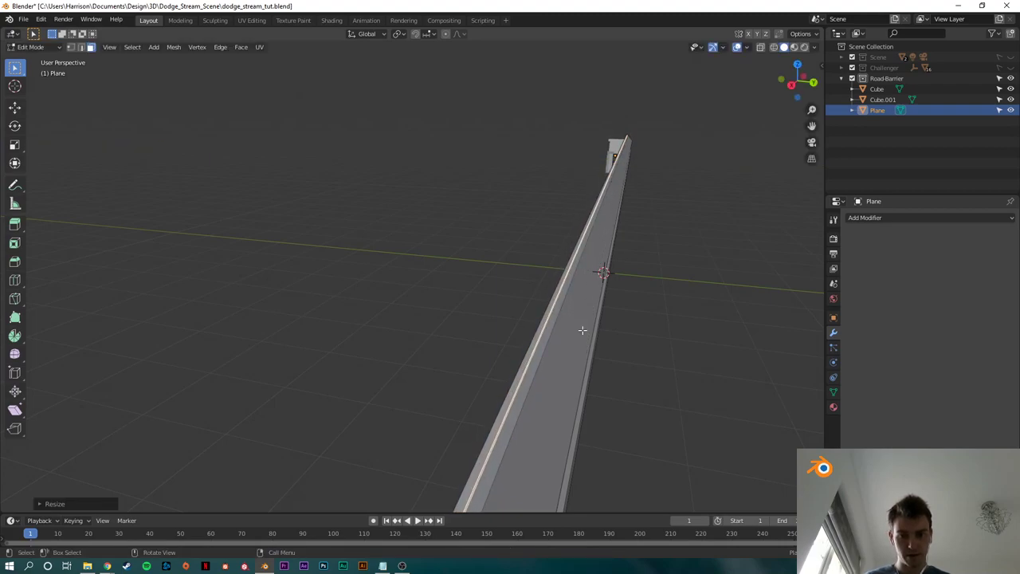
Step: Select the rail's long bottom face and scale it narrower along Y
middle_click_drag(583, 330, 572, 285)
middle_click_drag(530, 179, 440, 250)
left_click(437, 254)
key("s")
key("y")
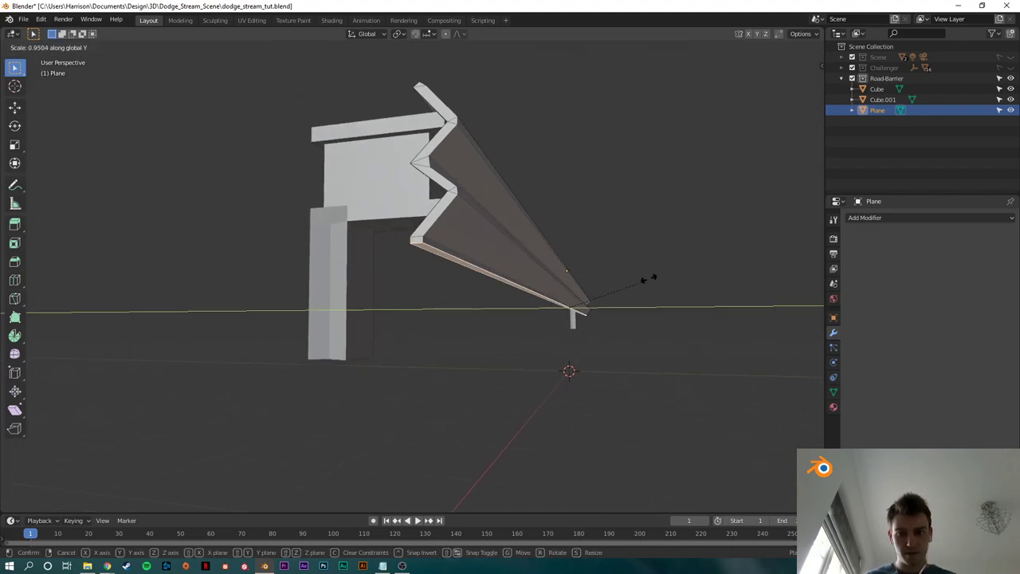
left_click(565, 273)
left_click(686, 322)
middle_click_drag(677, 322, 630, 332)
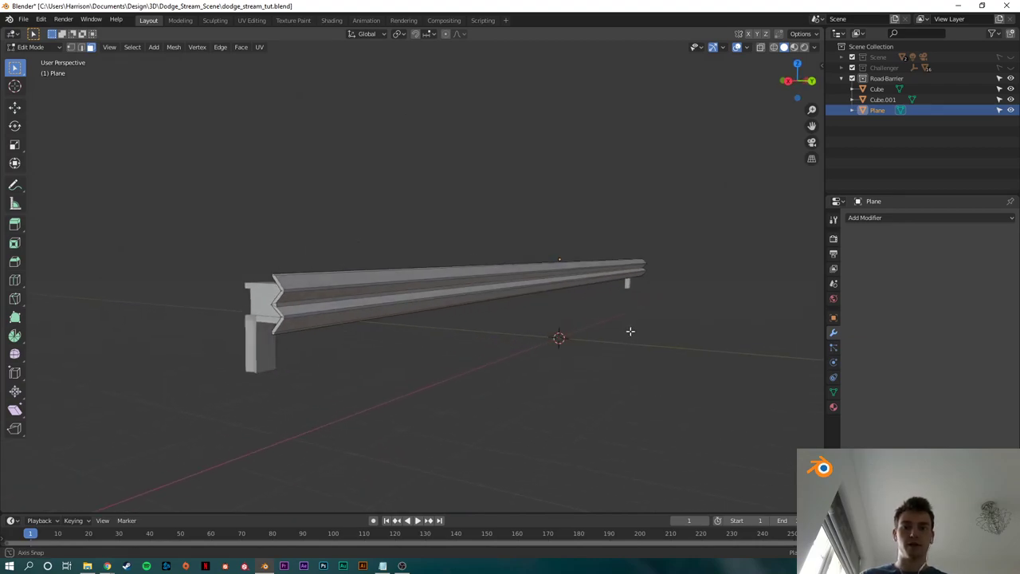
scroll(406, 327, "up", 3)
scroll(362, 333, "down", 5)
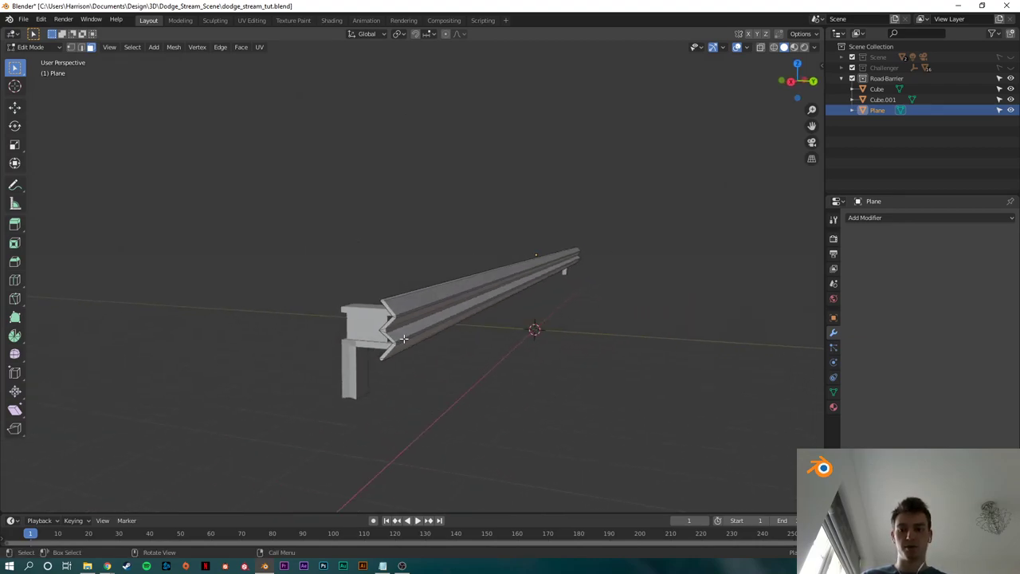
Step: Leave mesh editing and delete the duplicated bracket with its post at the far end of the rail
middle_click_drag(414, 318, 337, 342)
key("Tab")
left_click(362, 330)
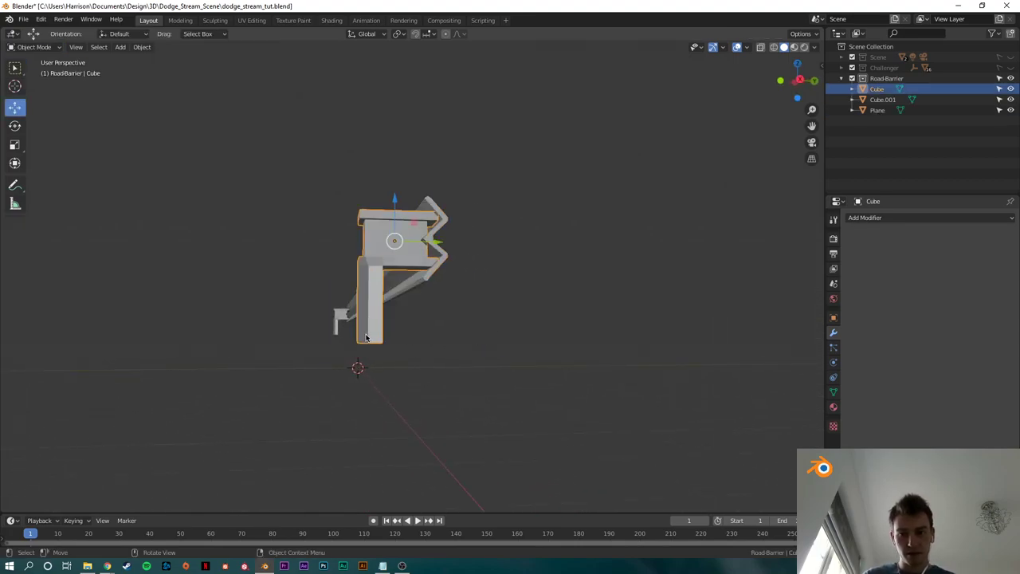
scroll(369, 319, "up", 3)
key("KP_Decimal")
middle_click_drag(349, 344, 371, 361)
left_click(264, 279)
key("Delete")
Step: Edit the remaining bracket's mesh and bevel the post's vertical inner edge by about 0.05 m
left_click(483, 274)
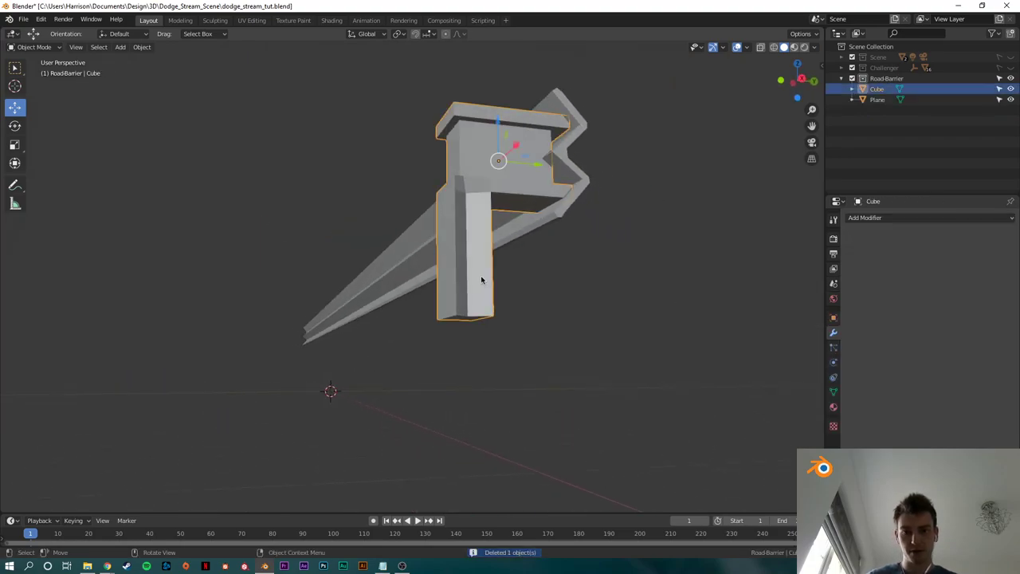
key("Tab")
left_click(495, 290)
key("2")
left_click(512, 272)
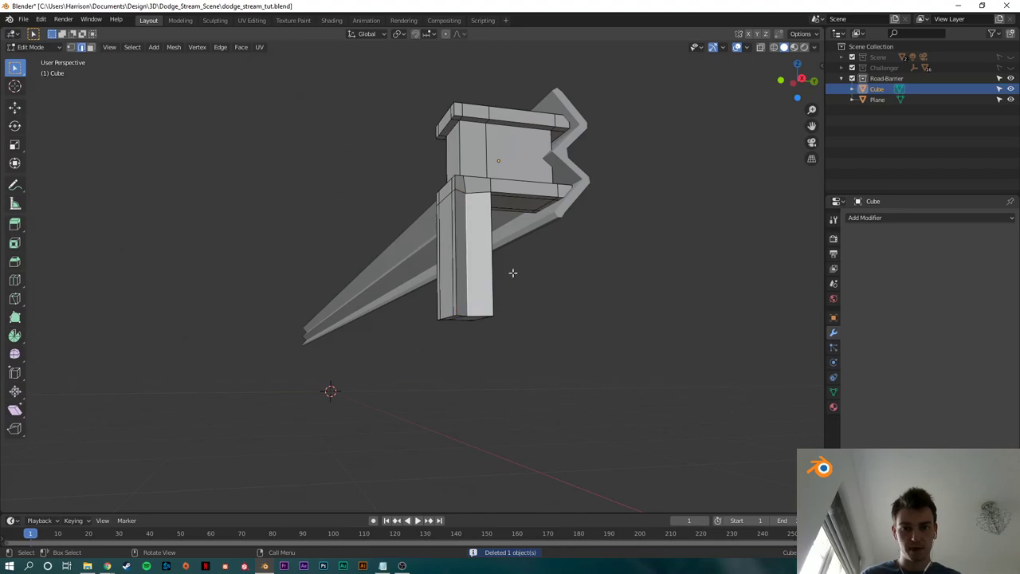
middle_click_drag(555, 299, 590, 317)
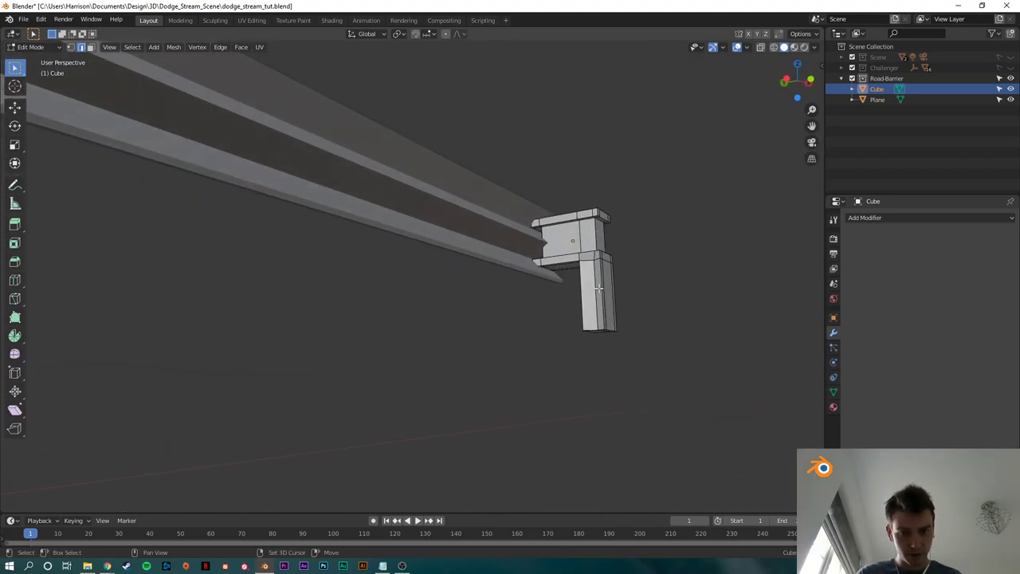
key("ctrl+b")
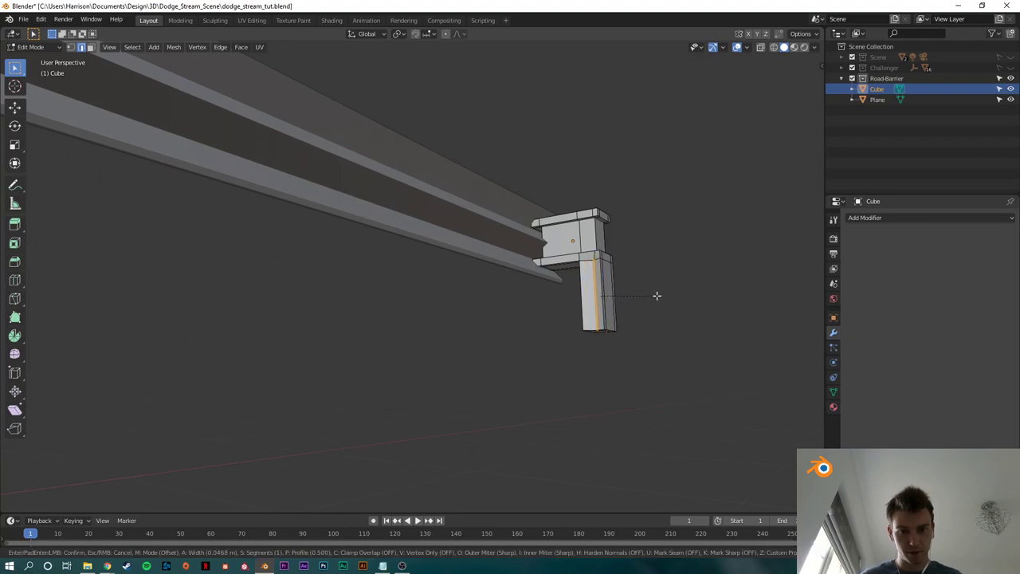
left_click(660, 292)
left_click(667, 284)
middle_click_drag(667, 284, 505, 307)
Step: Leave mesh editing, select the zigzag rail and add a Bevel modifier to it
key("Tab")
left_click(433, 294)
scroll(592, 310, "up", 3)
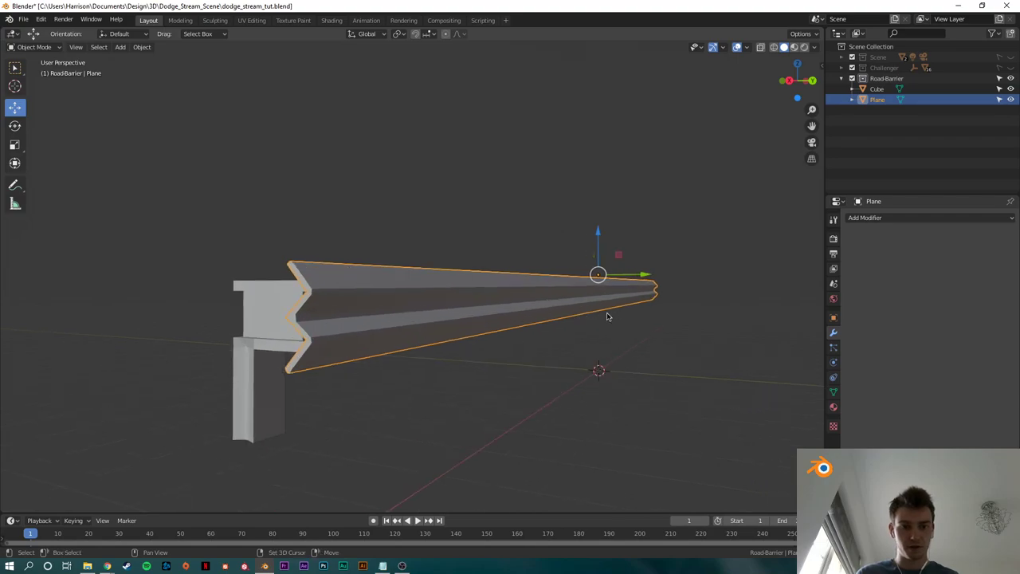
middle_click_drag(608, 316, 592, 308, "shift")
left_click(876, 218)
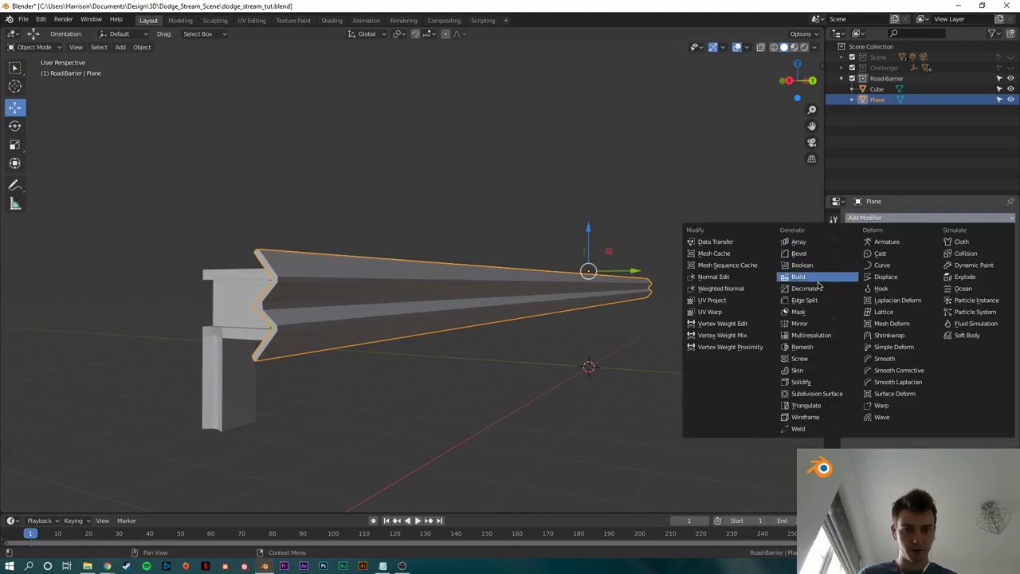
left_click(798, 253)
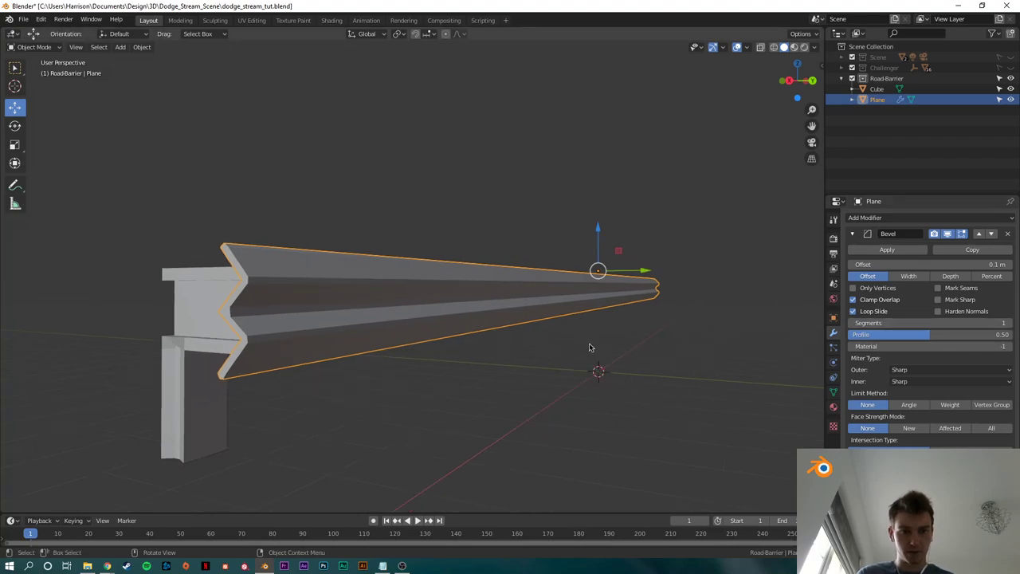
Step: Set the rail's Bevel modifier to 2 segments and an offset of 0.2 m
scroll(642, 334, "down", 1)
left_click(897, 322)
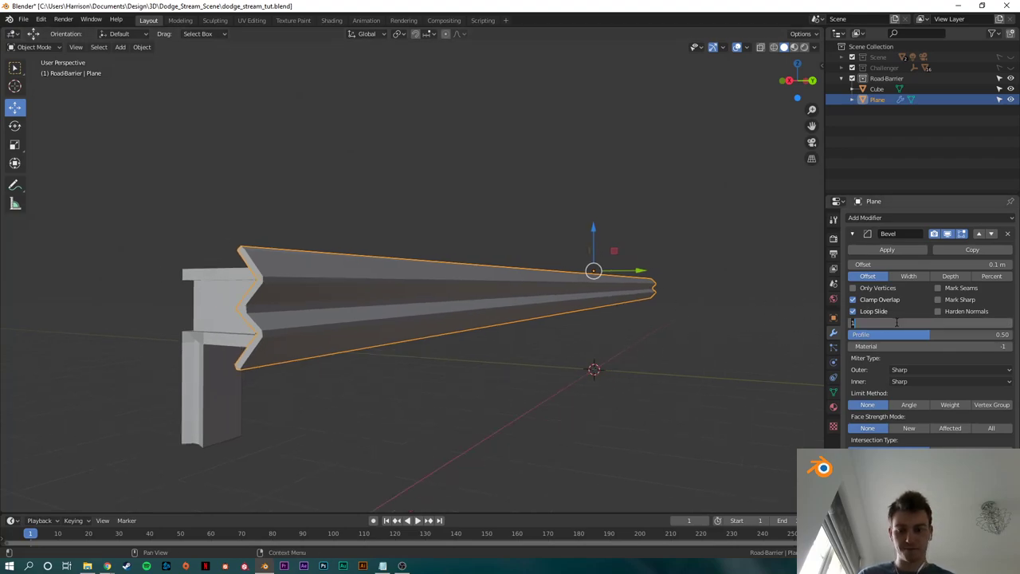
type("2")
left_click(920, 264)
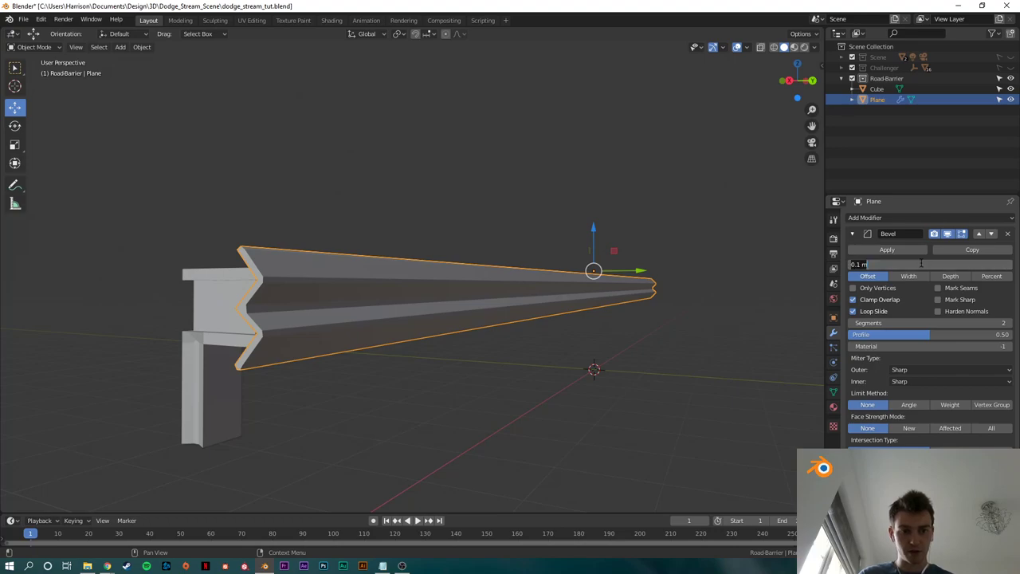
key("Return")
Step: From the top view, duplicate the edited bracket along X to the opposite end of the rail
middle_click_drag(594, 354, 469, 284)
middle_click_drag(419, 255, 453, 282)
scroll(447, 300, "down", 3)
left_click(796, 69)
key("KP_7")
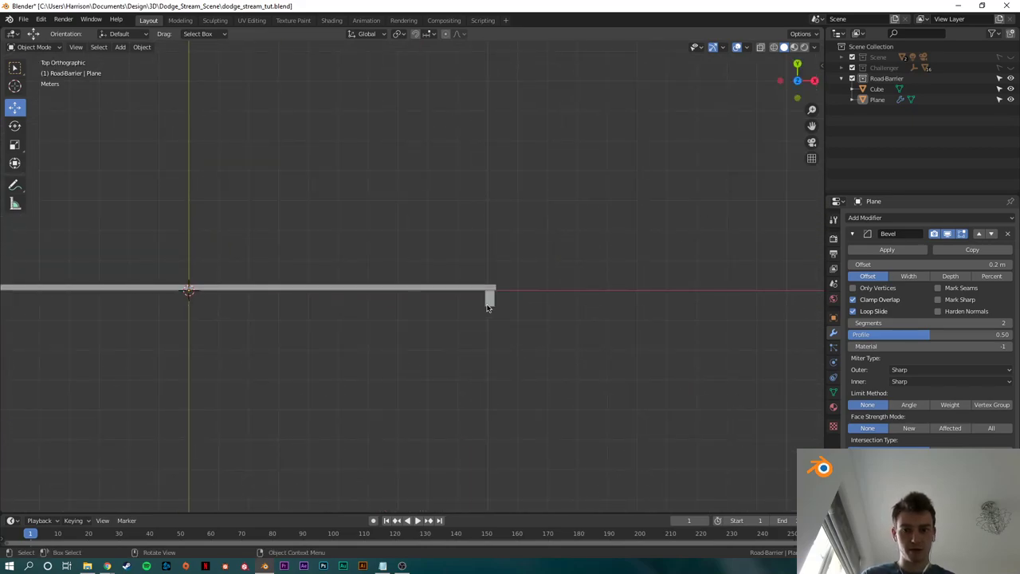
key("KP_Decimal")
left_click(558, 296)
key("shift+d")
key("x")
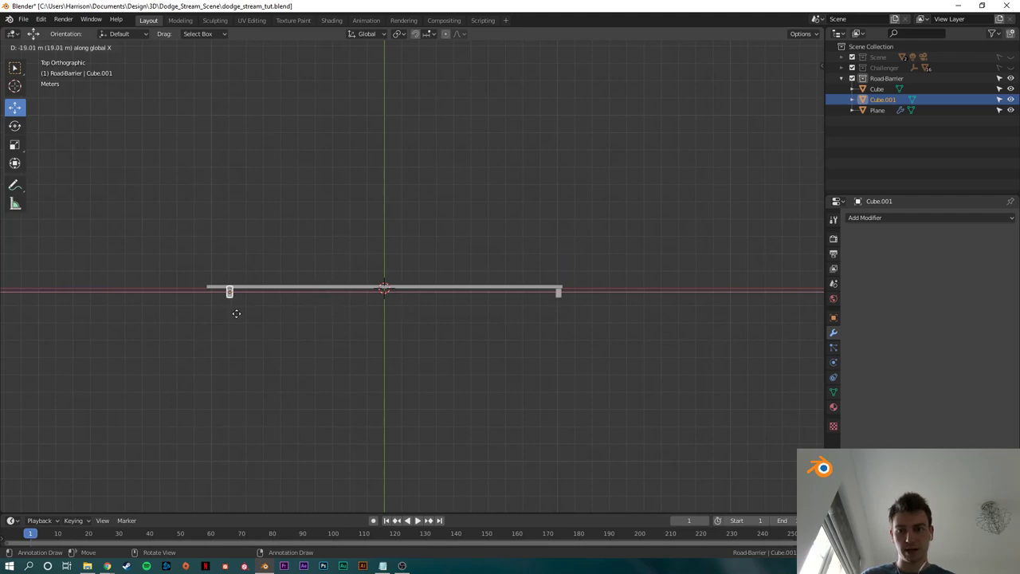
left_click(229, 312)
Step: Join the rail and both brackets into one object and scale it along X to about 0.27
left_click_drag(182, 244, 681, 371)
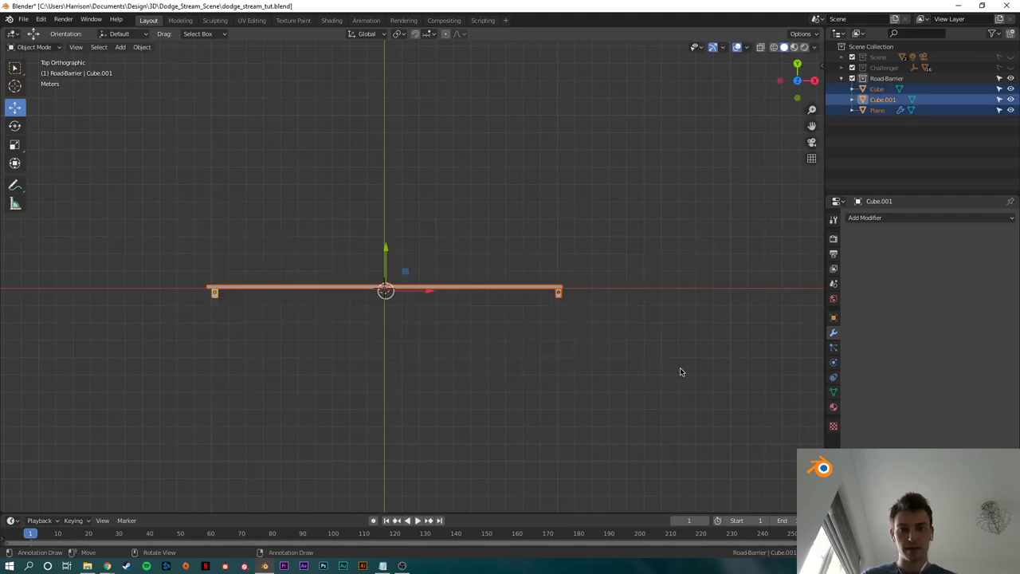
key("ctrl+j")
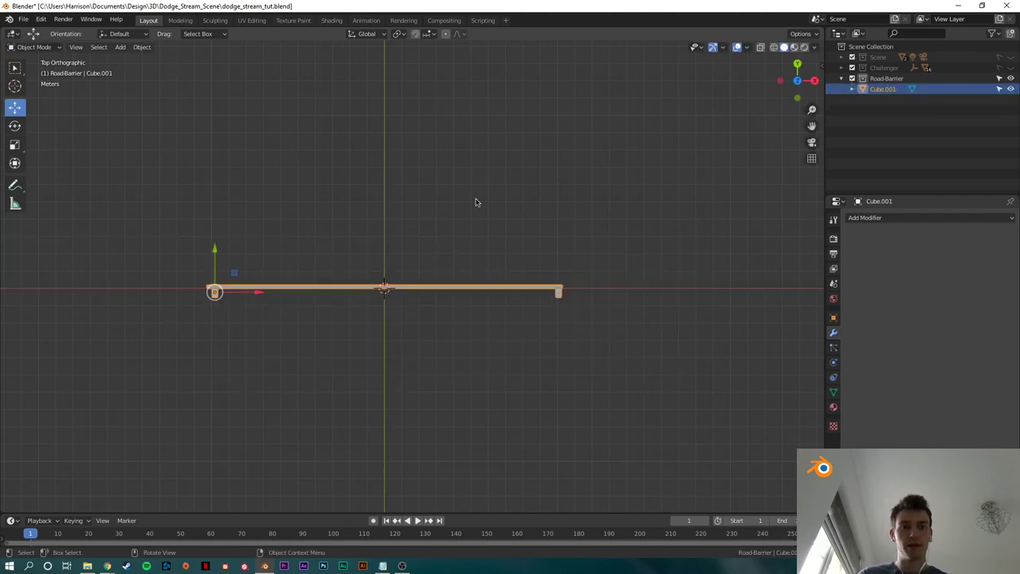
middle_click_drag(676, 278, 433, 317)
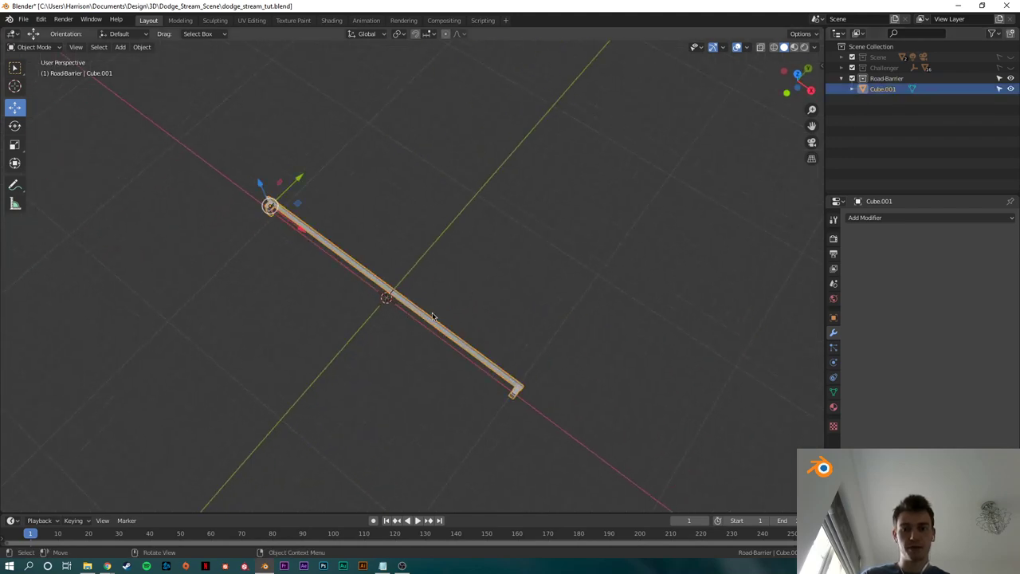
key("s")
key("x")
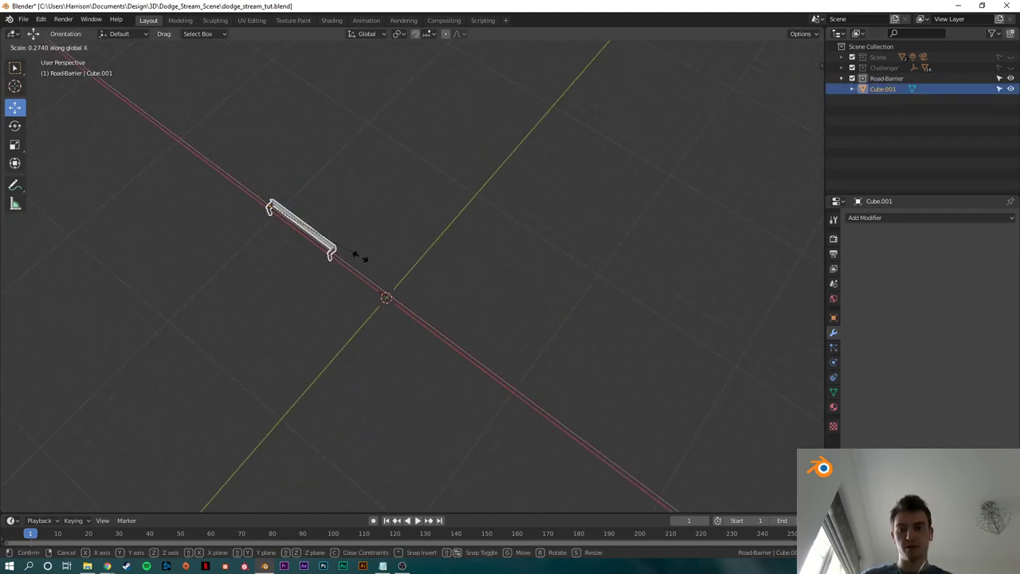
left_click(358, 255)
middle_click_drag(354, 271, 635, 228)
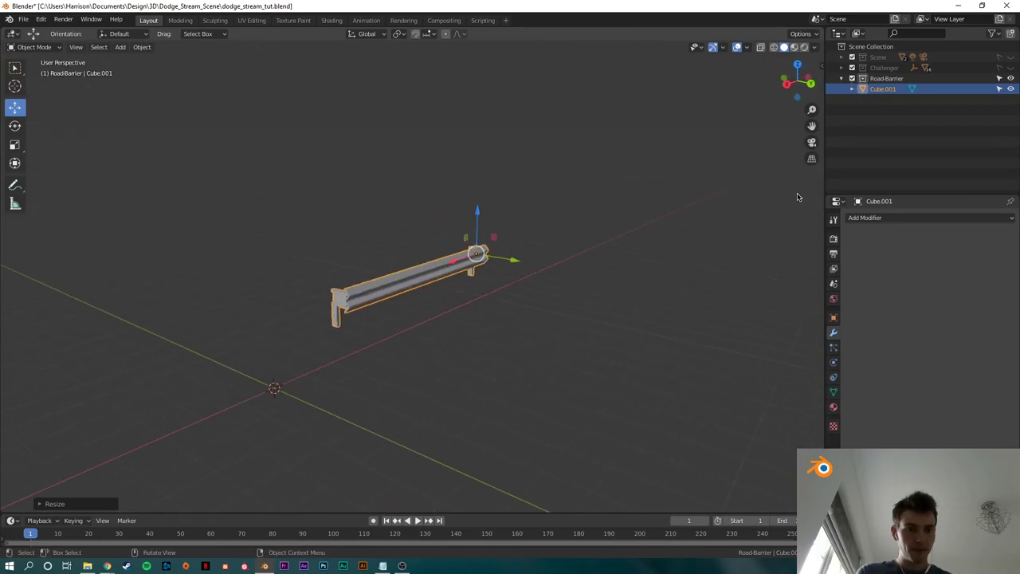
Step: Rename the joined object as Barrier
left_click(887, 90)
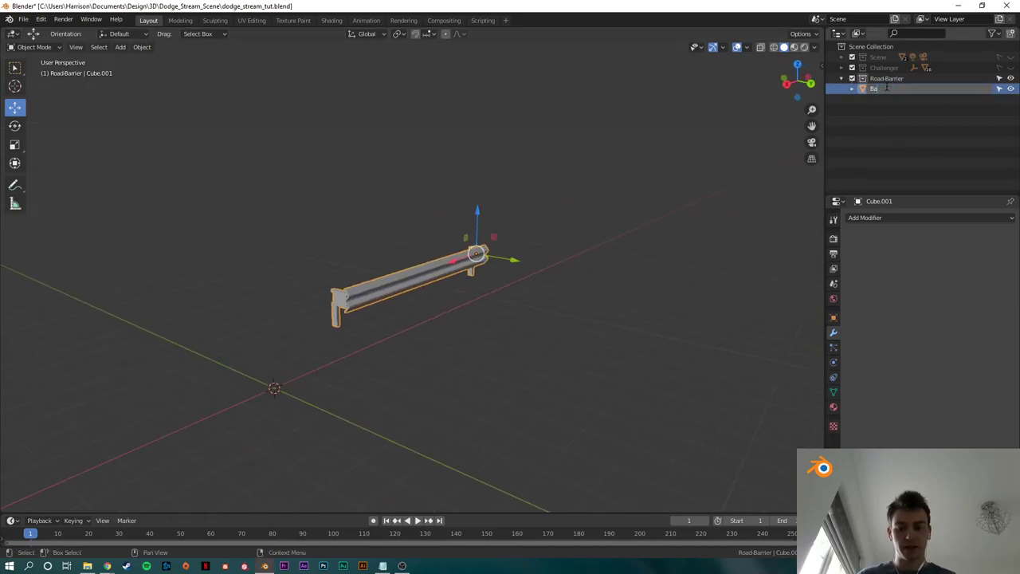
type("Barrier")
key("Return")
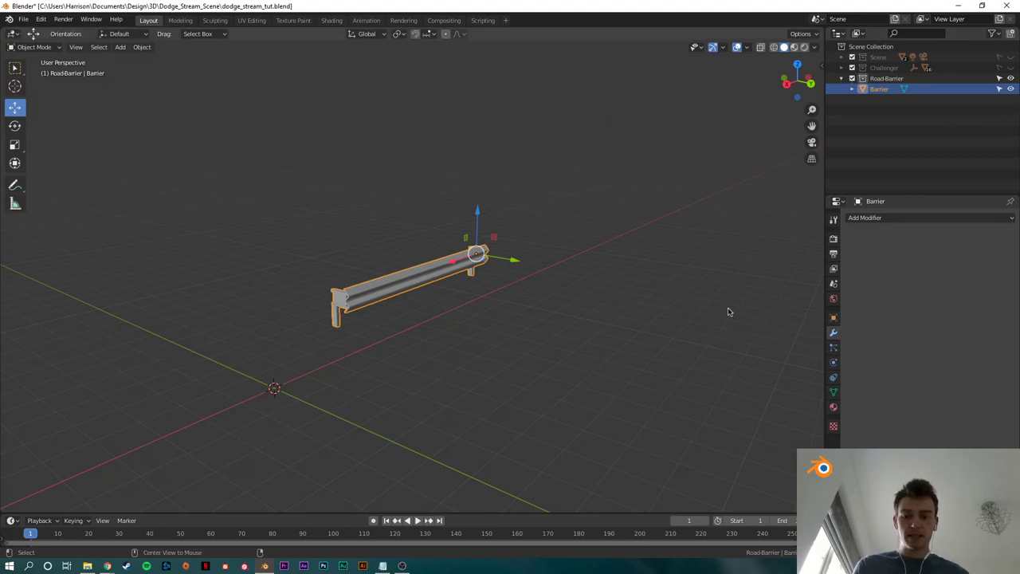
Step: Switch to the browser and open the YouTube Studio live streaming dashboard to check the live chat
key("alt+Tab")
left_click(357, 278)
left_click(479, 9)
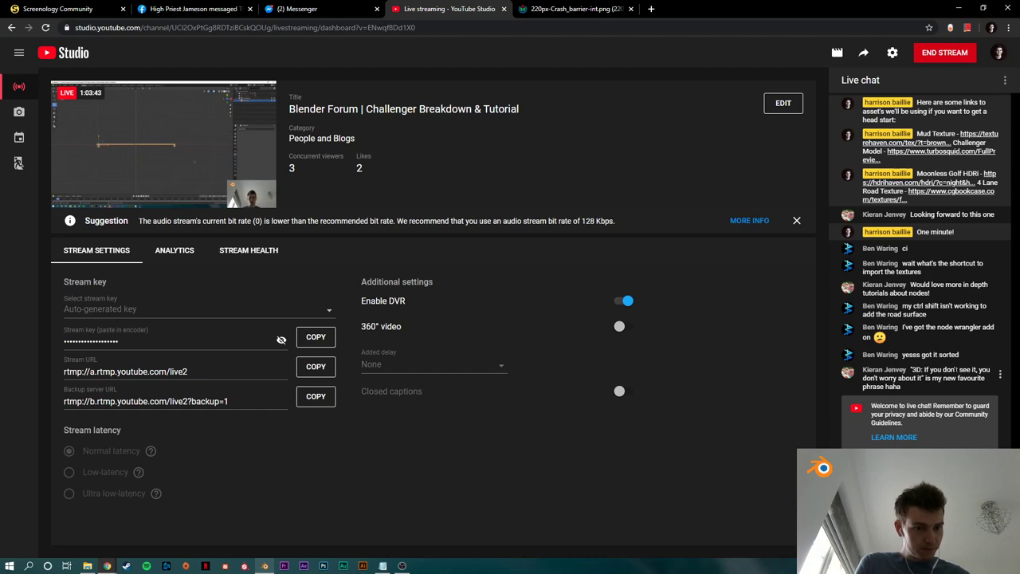
Step: Switch back to Blender and unhide the Scene and Challenger collections to show the barrier within the road scene
key("F5")
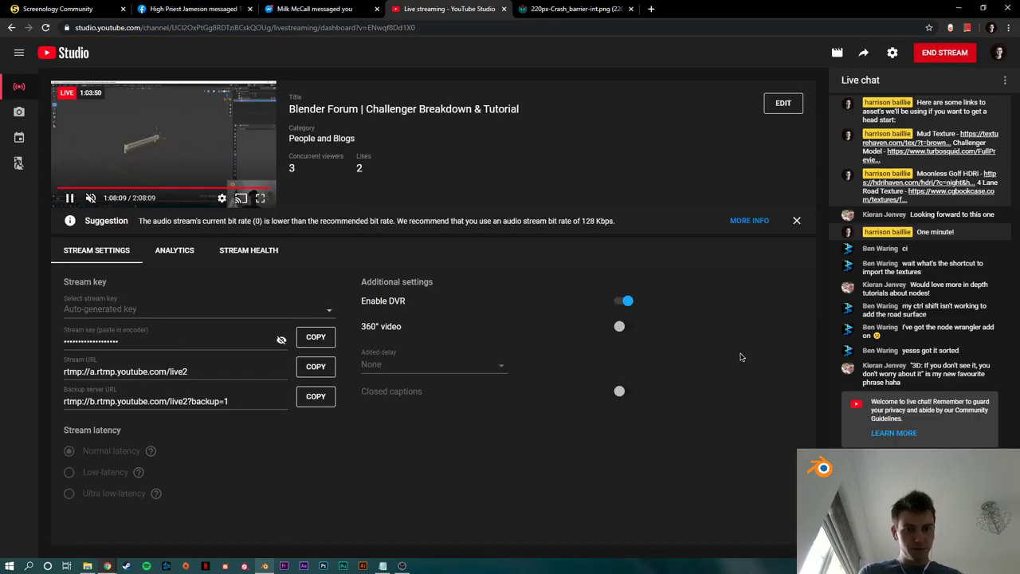
key("alt+Tab")
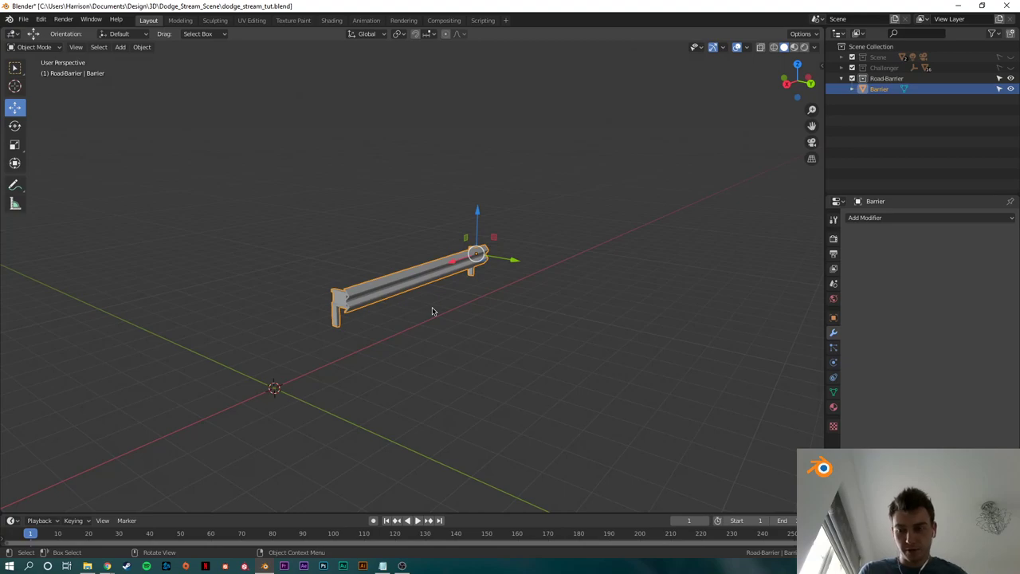
scroll(432, 311, "up", 3)
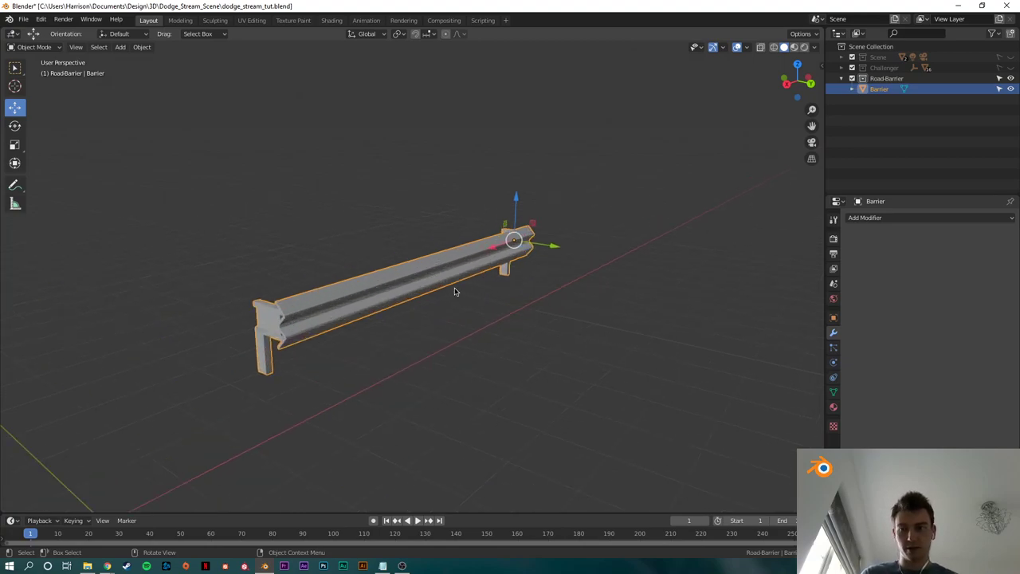
scroll(510, 307, "down", 3)
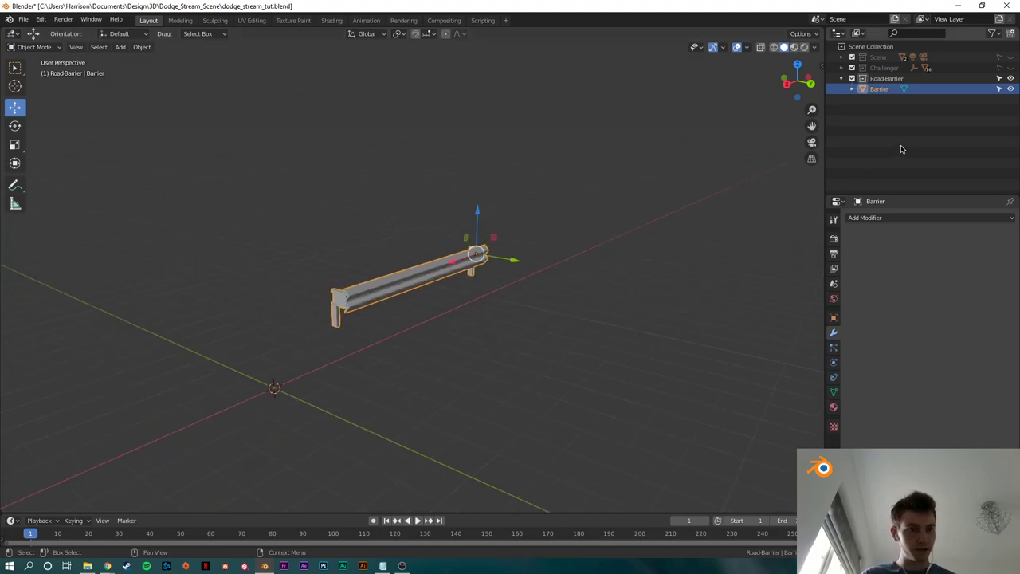
left_click(901, 149)
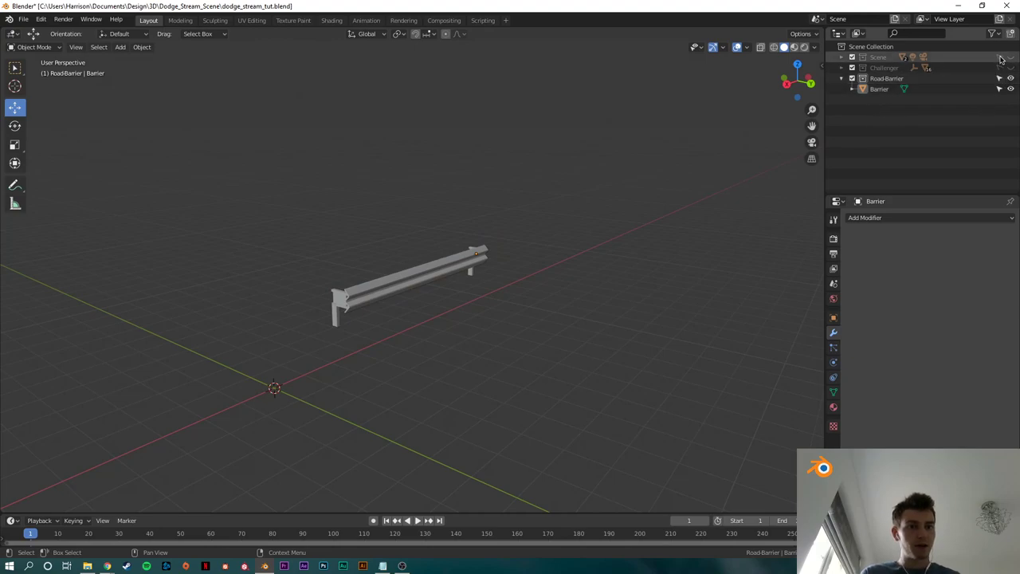
left_click_drag(1011, 58, 1010, 70)
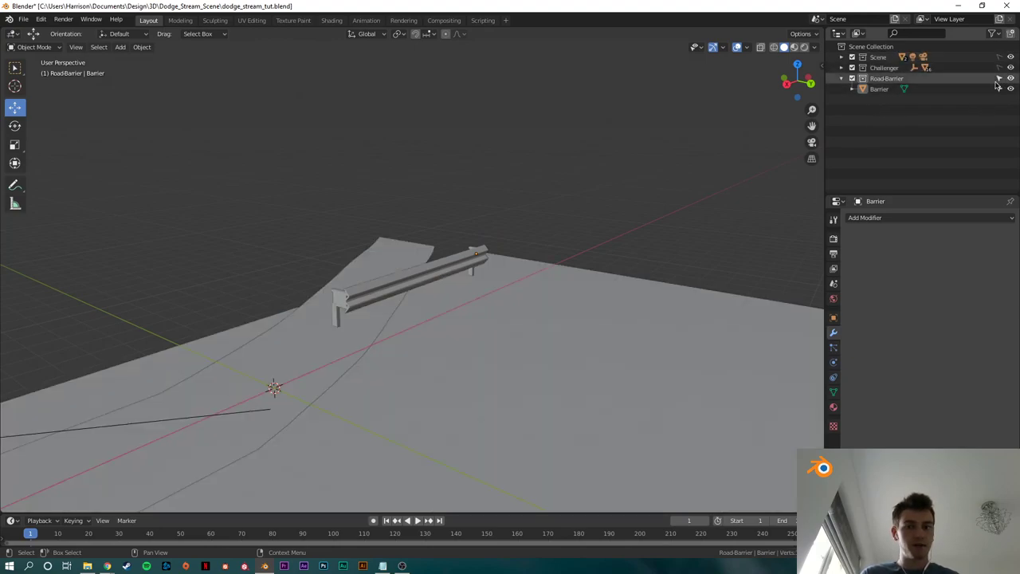
scroll(490, 250, "down", 9)
middle_click_drag(449, 271, 499, 314)
scroll(499, 314, "up", 4)
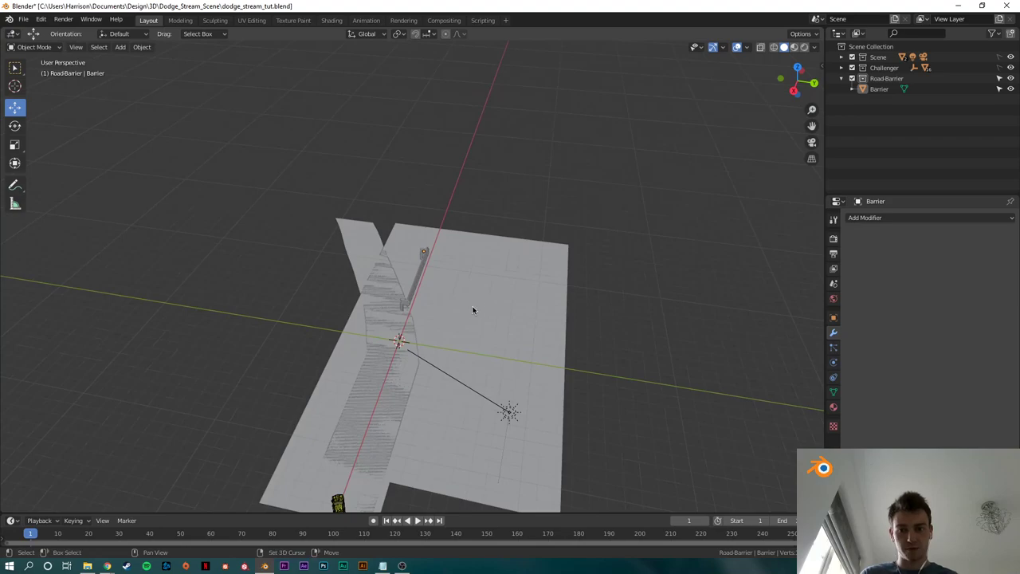
middle_click_drag(501, 350, 514, 262, "shift")
middle_click_drag(612, 264, 590, 242)
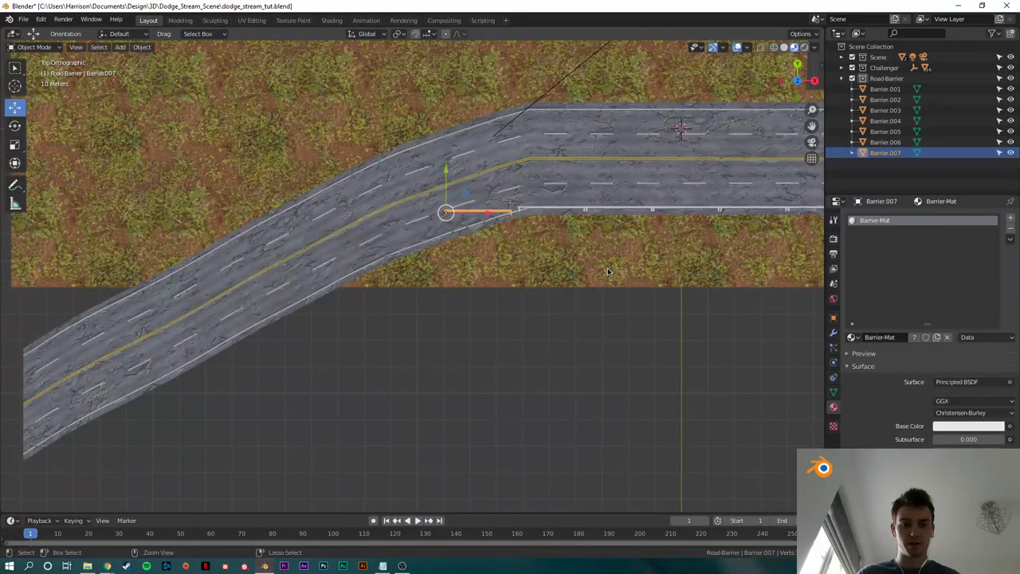
Step: Delete the barrier segment that extends beyond the straight road into the start of the bend
key("x")
left_click(594, 255)
scroll(595, 252, "up", 2)
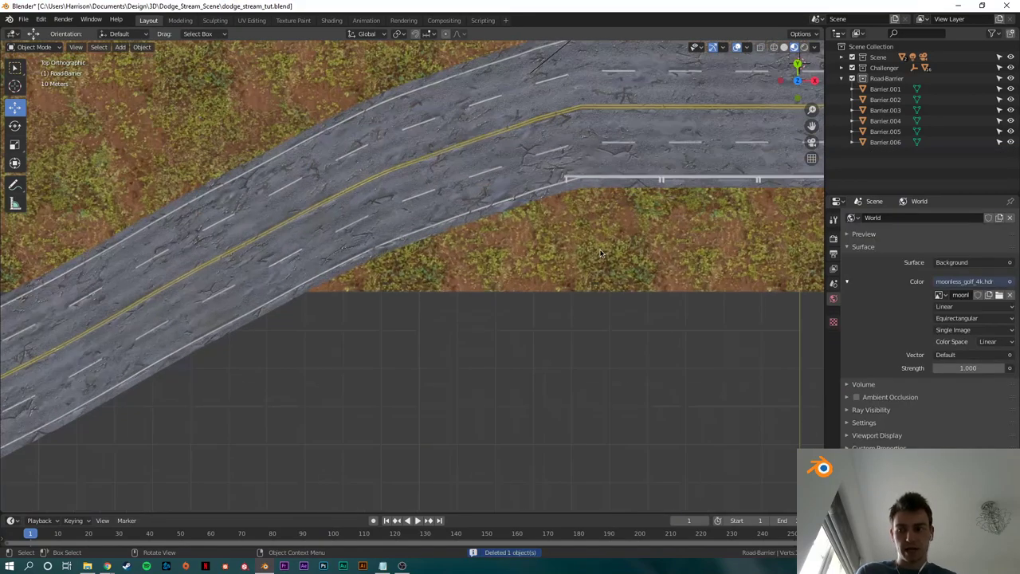
Step: Try to extend the row by duplicating the single barrier segment nearest the bend, and undo the duplicate
middle_click_drag(577, 207, 564, 230, "shift")
left_click(589, 199)
key("shift+d")
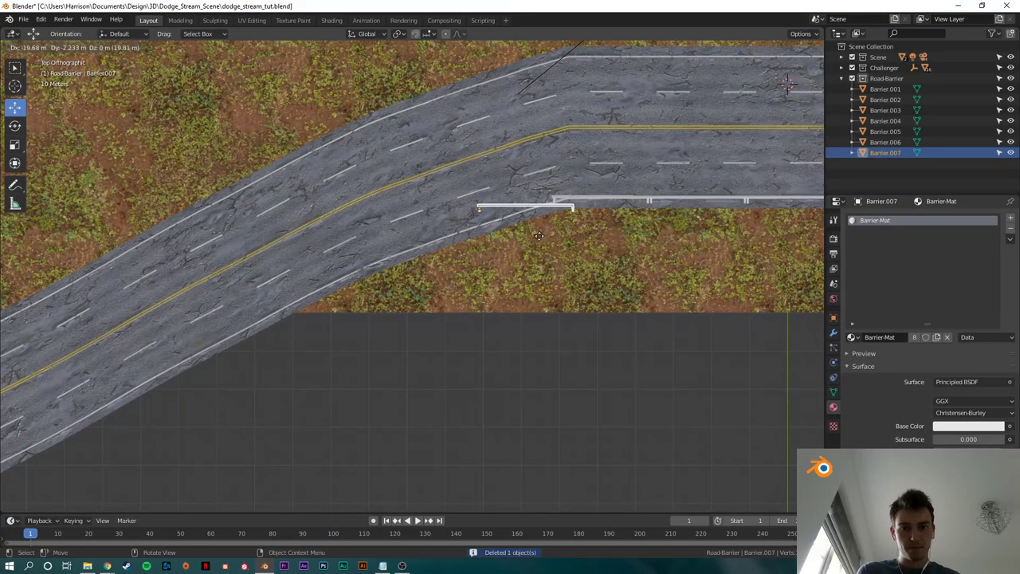
left_click(517, 232)
key("z")
left_click(608, 285)
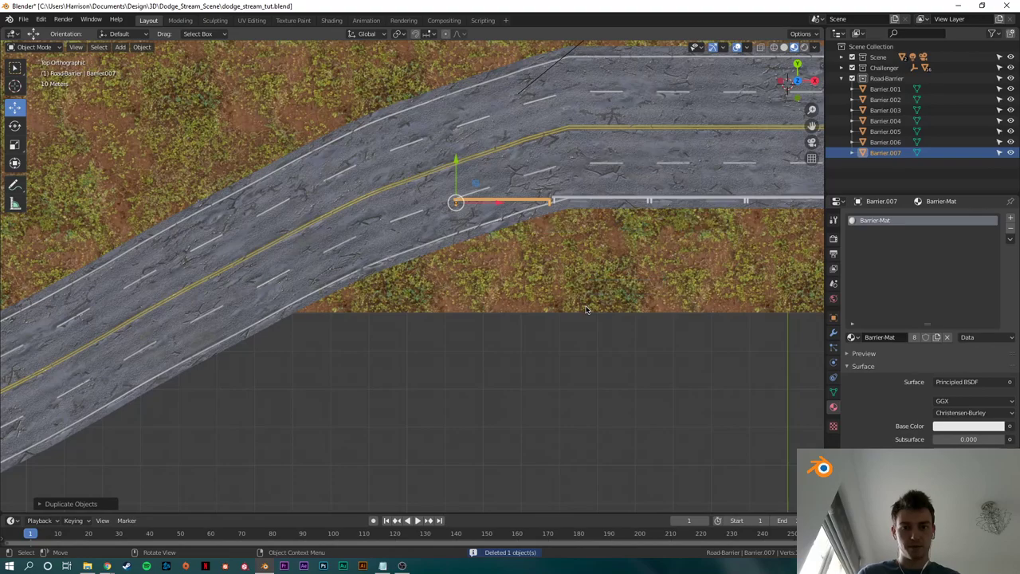
left_click(589, 339)
scroll(597, 305, "down", 1)
key("ctrl+z")
key("ctrl+z")
scroll(596, 302, "down", 3)
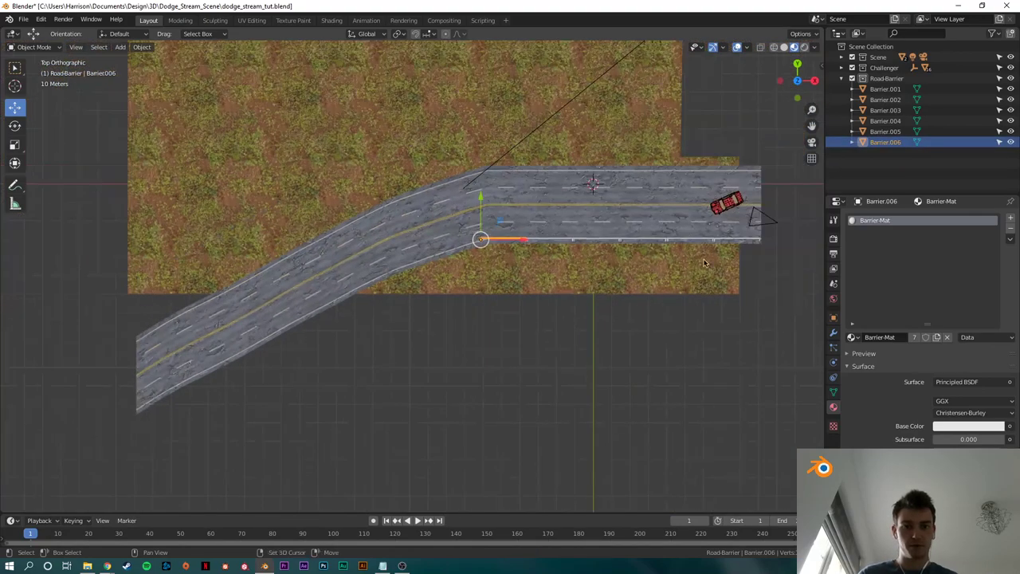
middle_click_drag(567, 247, 499, 245, "shift")
left_click(480, 244, "shift")
left_click(526, 244, "shift")
left_click(573, 244, "shift")
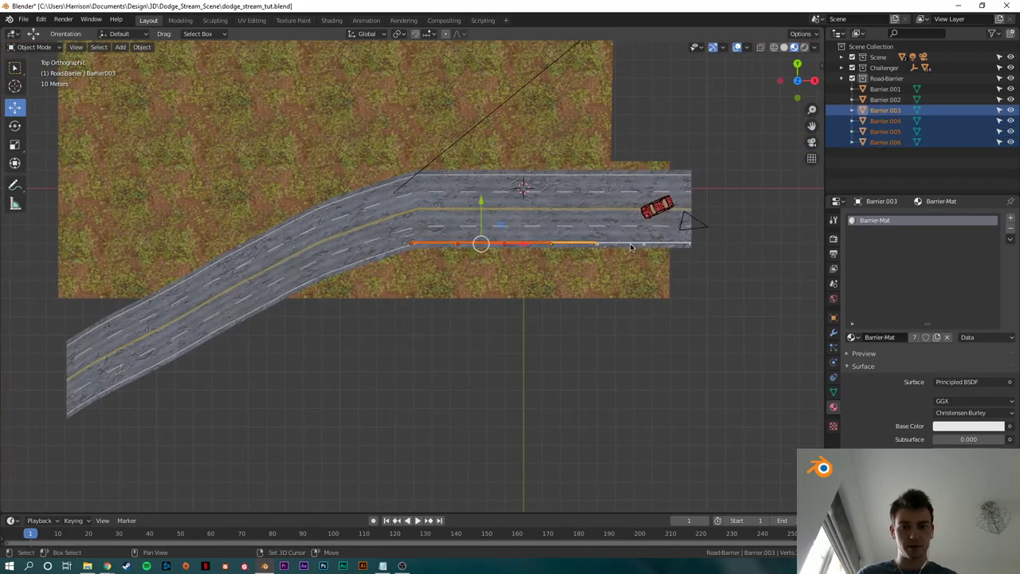
left_click(627, 246, "shift")
left_click(656, 261, "shift")
Step: Select all six barrier segments and duplicate them about 153 m in negative X, continuing the row past the bend
left_click(665, 245)
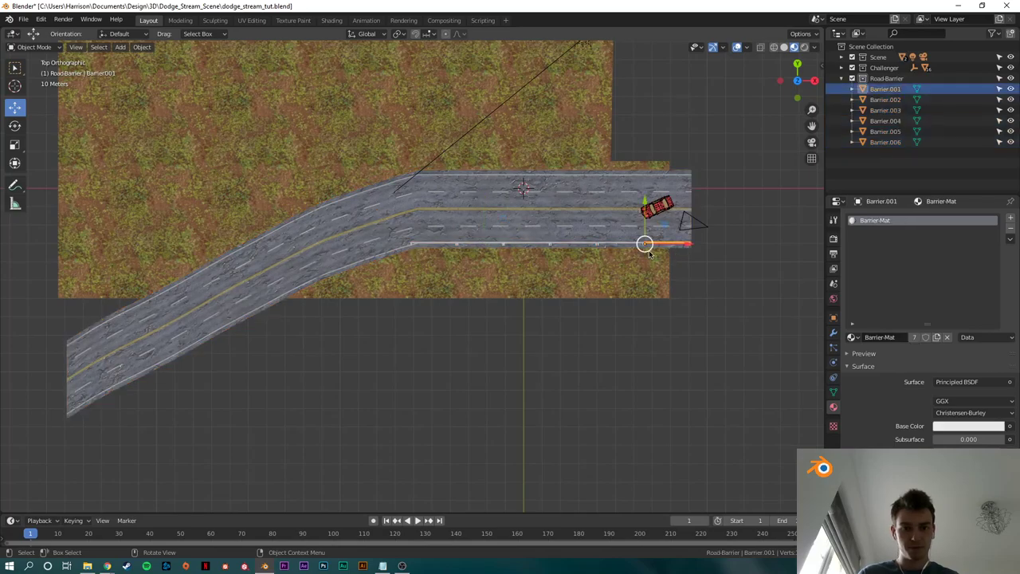
left_click(621, 244, "shift")
left_click(555, 246, "shift")
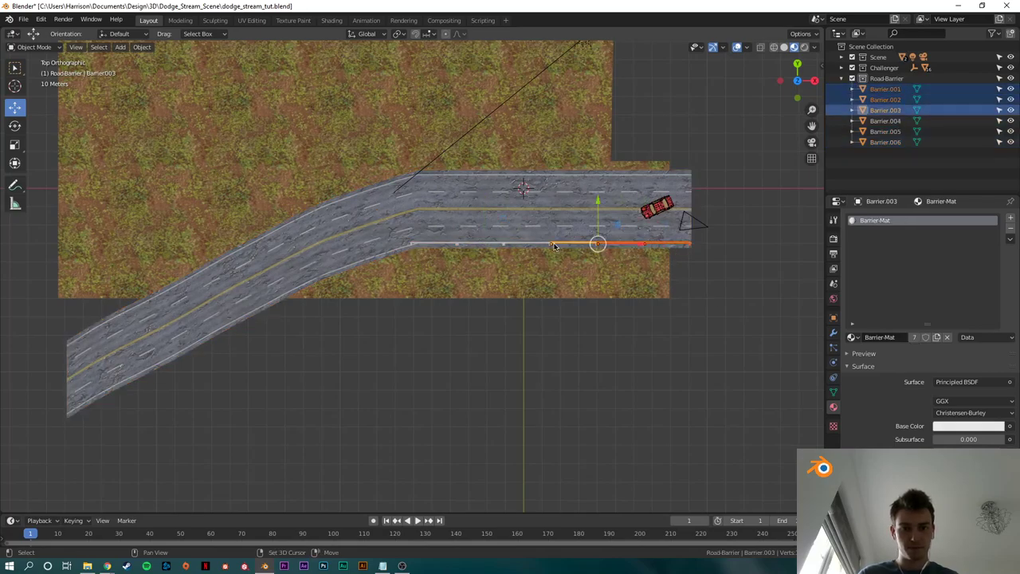
left_click(510, 244, "shift")
left_click(462, 245, "shift")
left_click(442, 245, "shift")
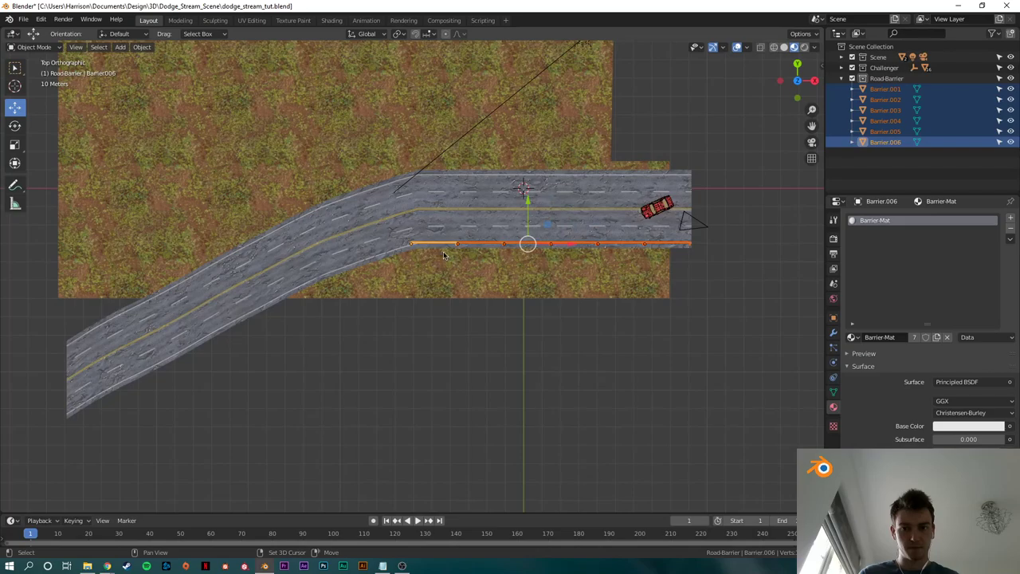
key("shift+d")
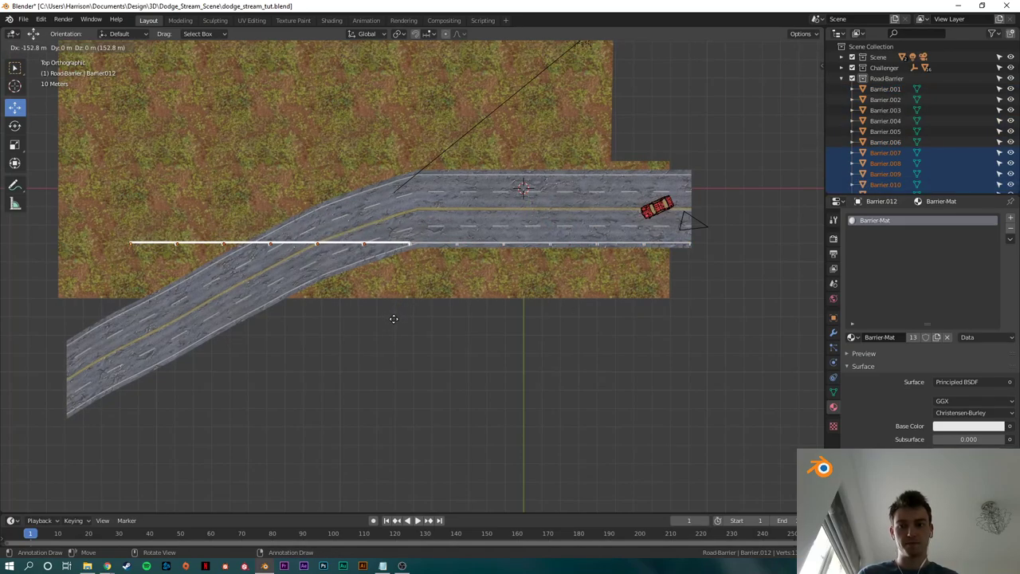
left_click(393, 323)
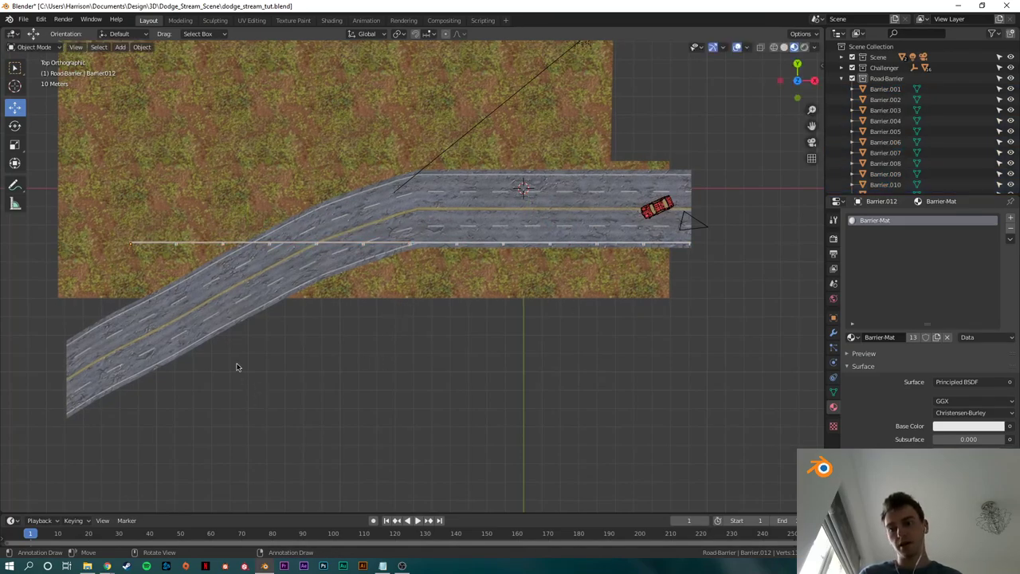
Step: Duplicate the farthest barrier segment along negative X, adding one more segment to the end of the row
left_click(153, 244)
key("shift+d")
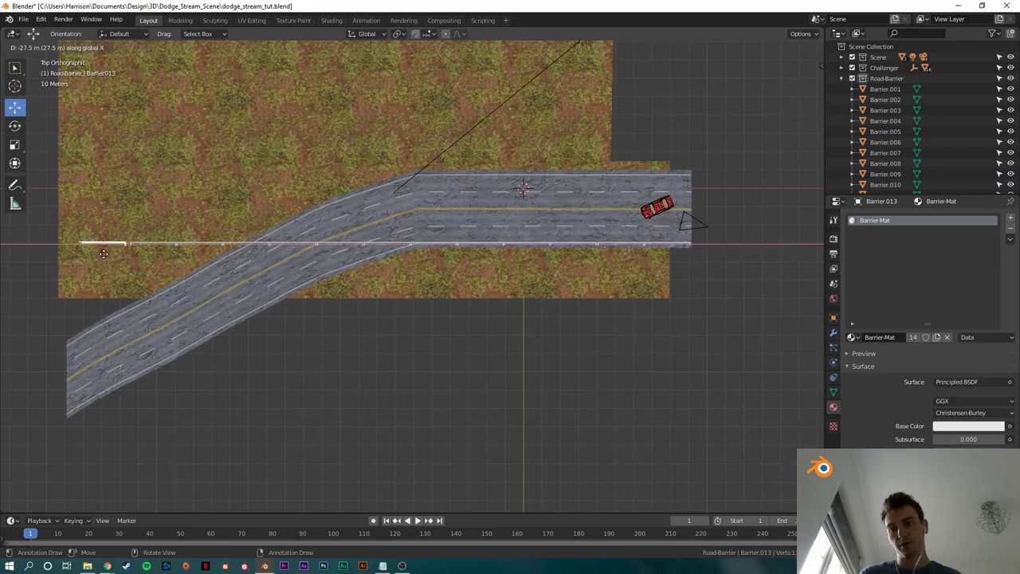
left_click(105, 248)
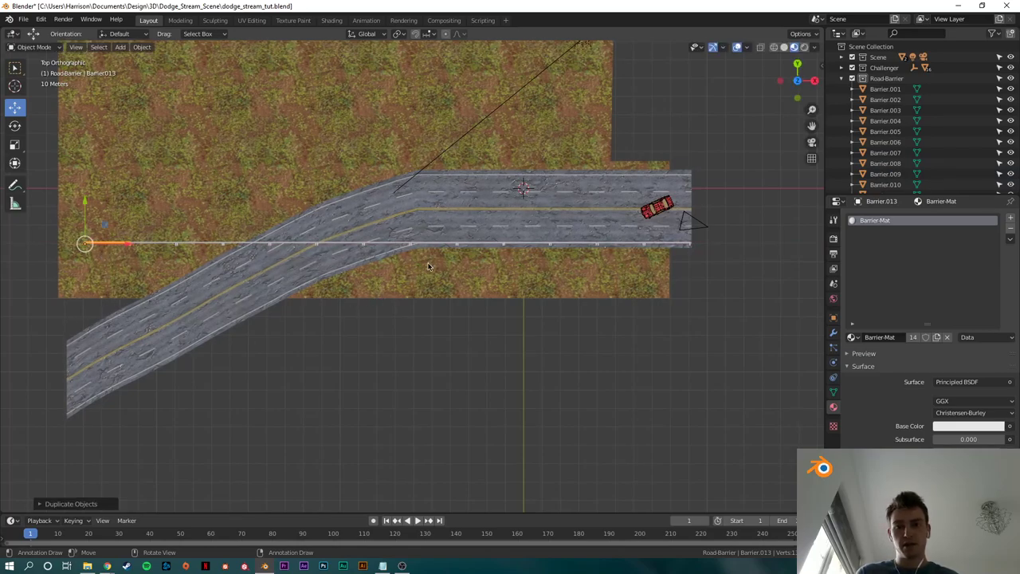
Step: Select the seven duplicated barrier segments beyond the straight road and join them into one object
left_click(140, 242, "shift")
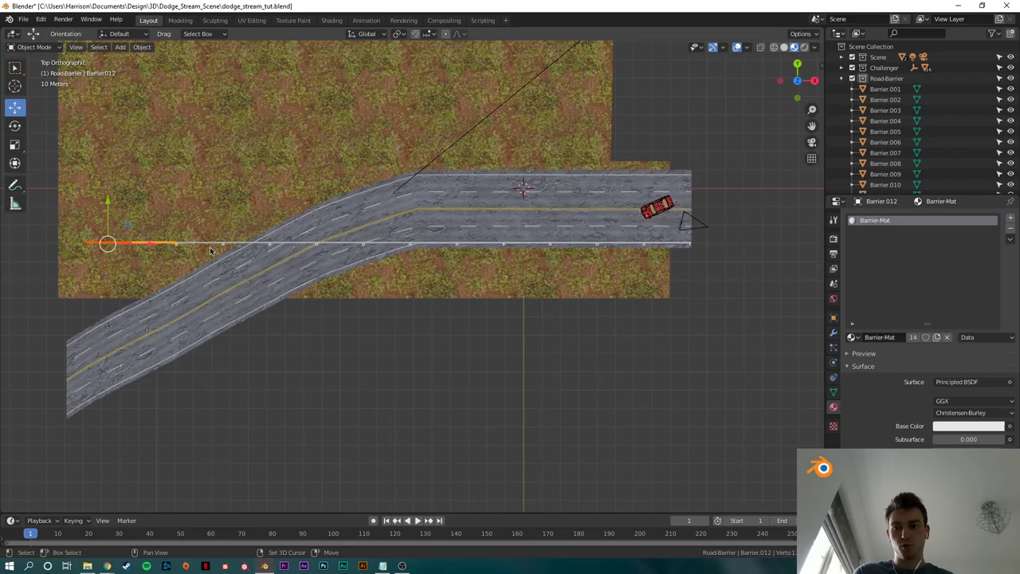
left_click(209, 244, "shift")
left_click(253, 244, "shift")
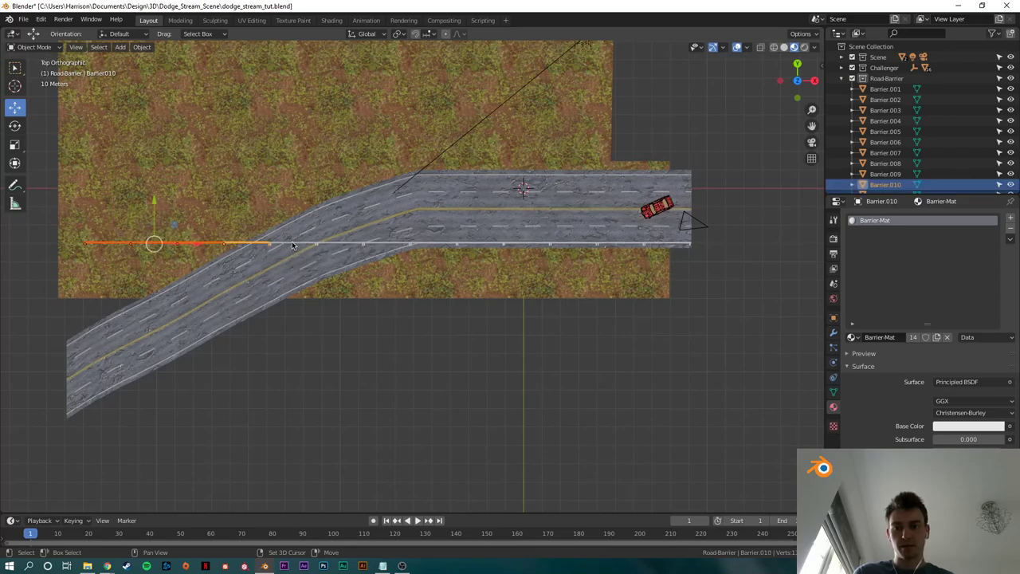
left_click(293, 244, "shift")
left_click(342, 244, "shift")
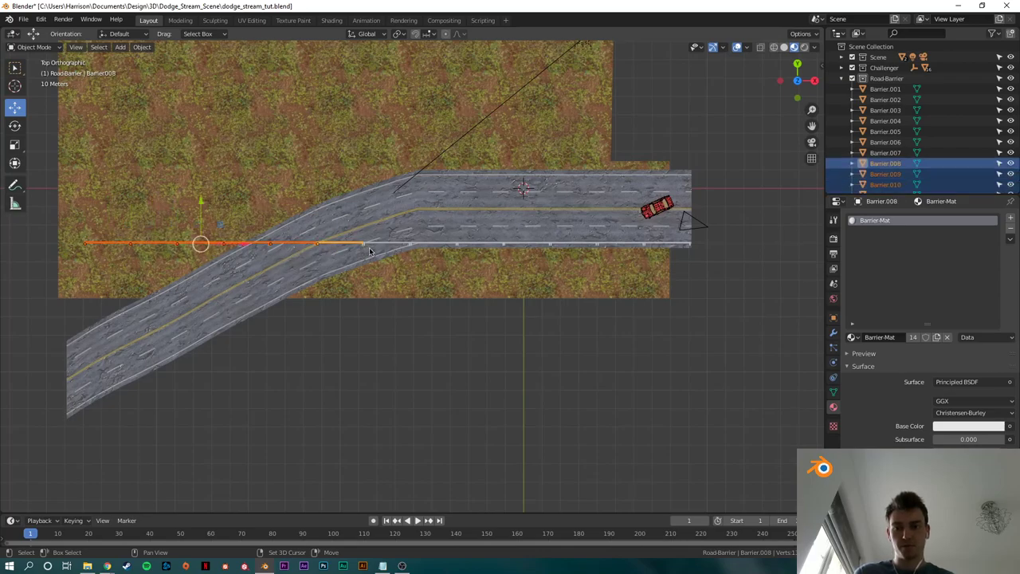
left_click(394, 246, "shift")
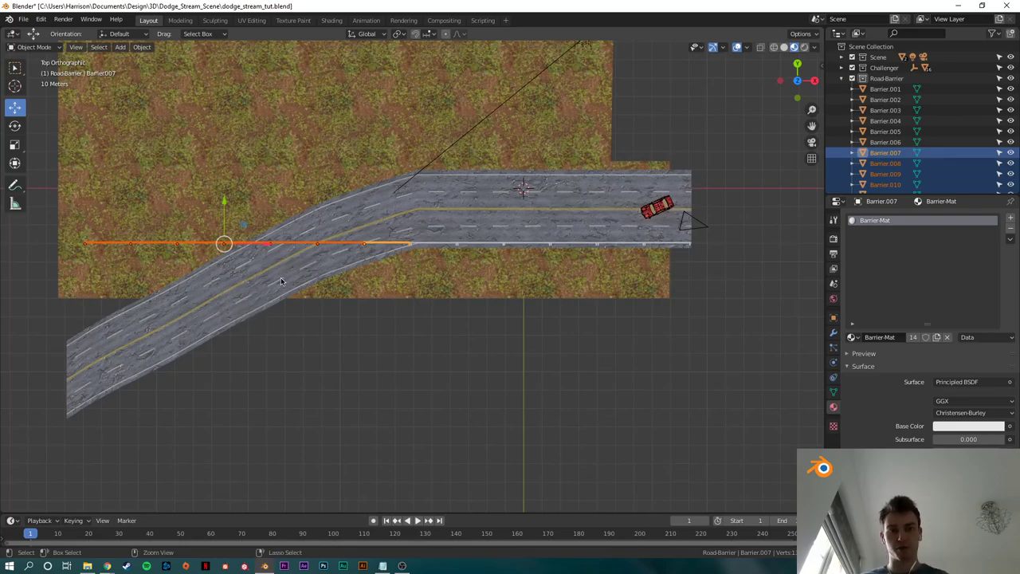
key("ctrl+j")
Step: Rename the joined barrier object as Barrier-Curved
double_click(885, 152)
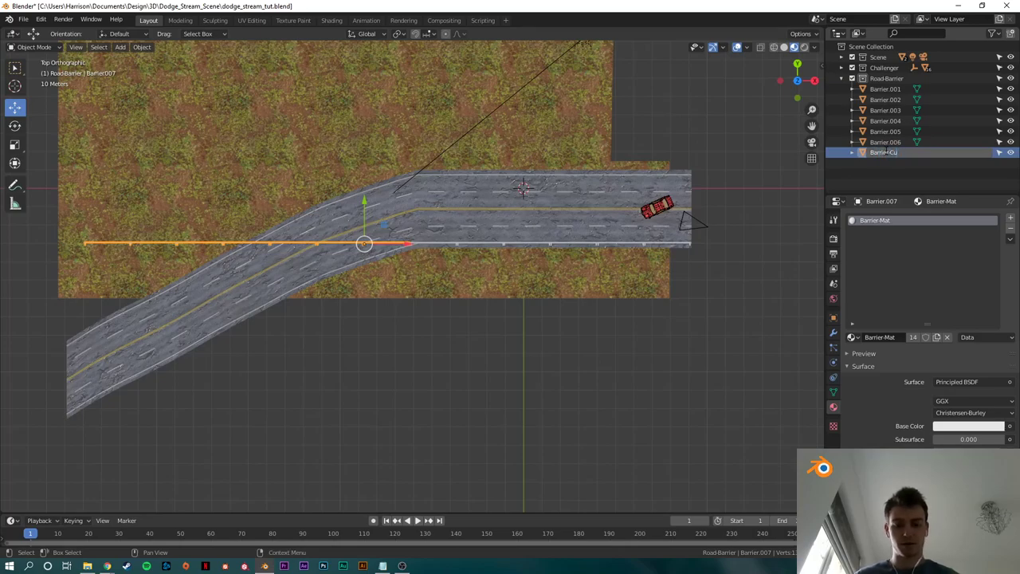
type("Barrier-Curves")
key("BackSpace")
type("d")
key("Return")
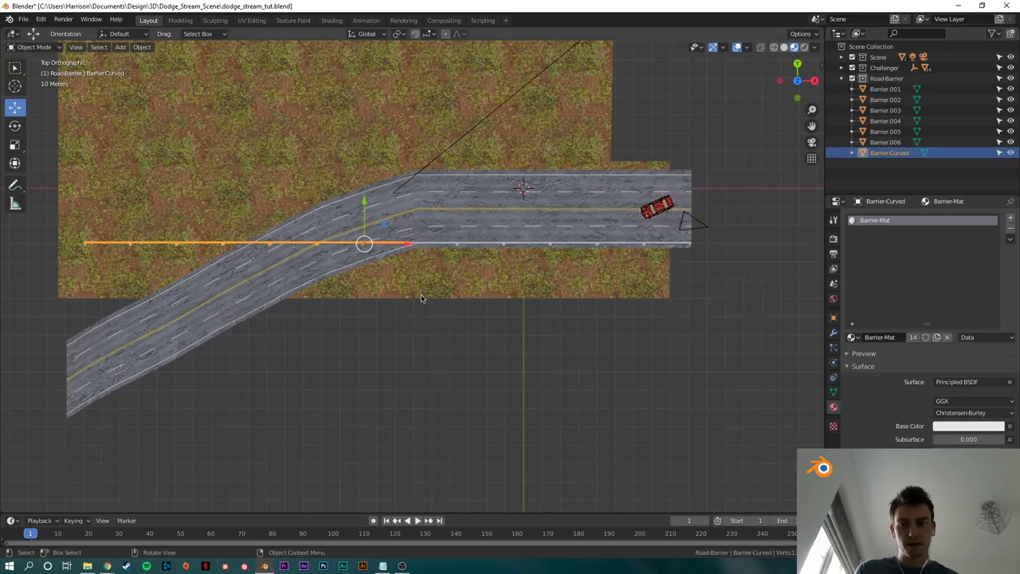
Step: Clear the selection and add a Bezier curve to the scene
middle_click_drag(409, 386, 492, 379, "shift")
left_click(337, 356)
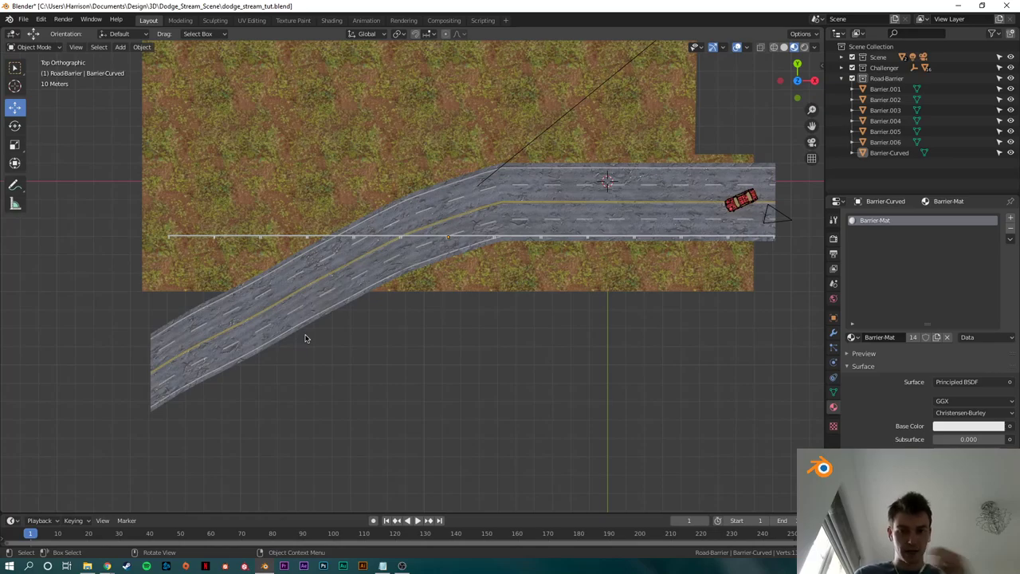
scroll(376, 333, "down", 2)
scroll(435, 300, "up", 3)
key("shift+a")
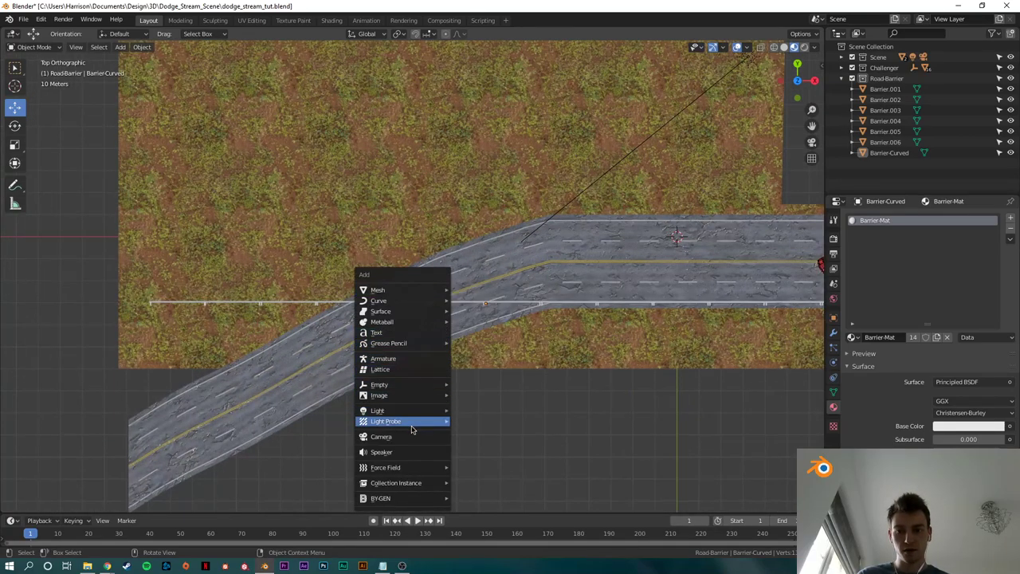
mouse_move(396, 301)
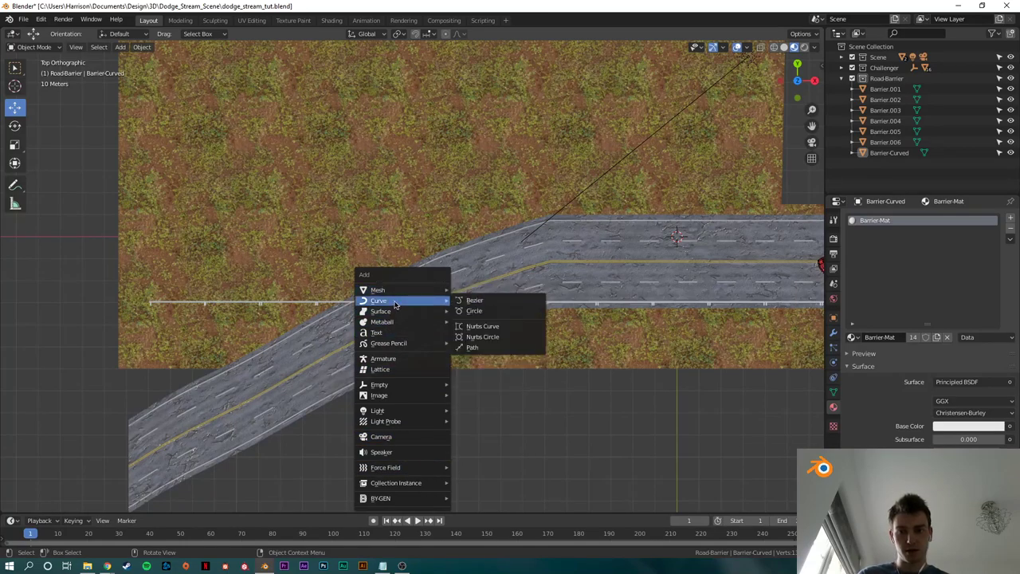
left_click(492, 303)
scroll(681, 308, "down", 2)
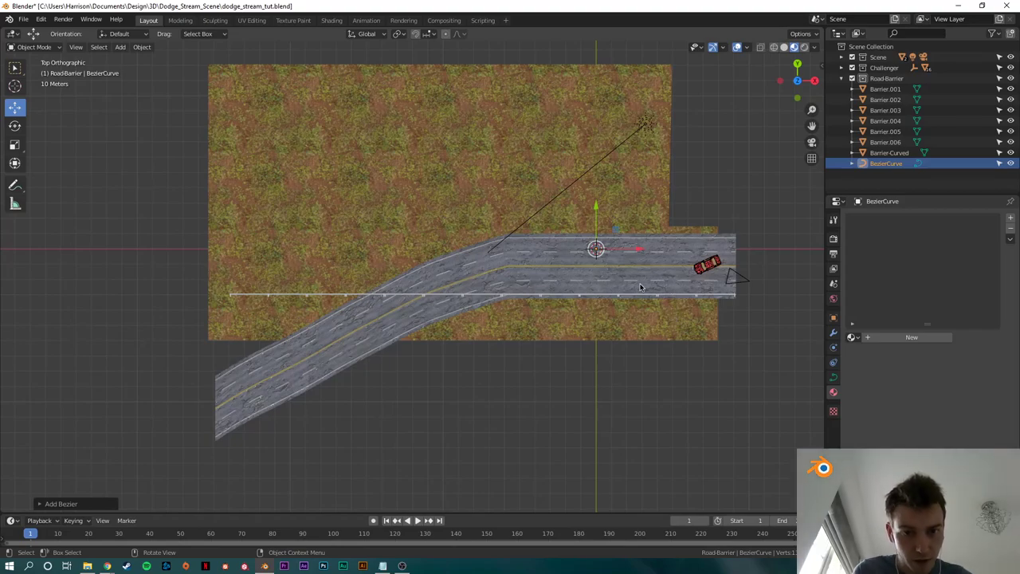
Step: Raise the Bezier curve above the road along Z and scale it up uniformly to a length comparable to the bend
middle_click_drag(659, 301, 647, 196)
left_click_drag(547, 241, 546, 220)
key("s")
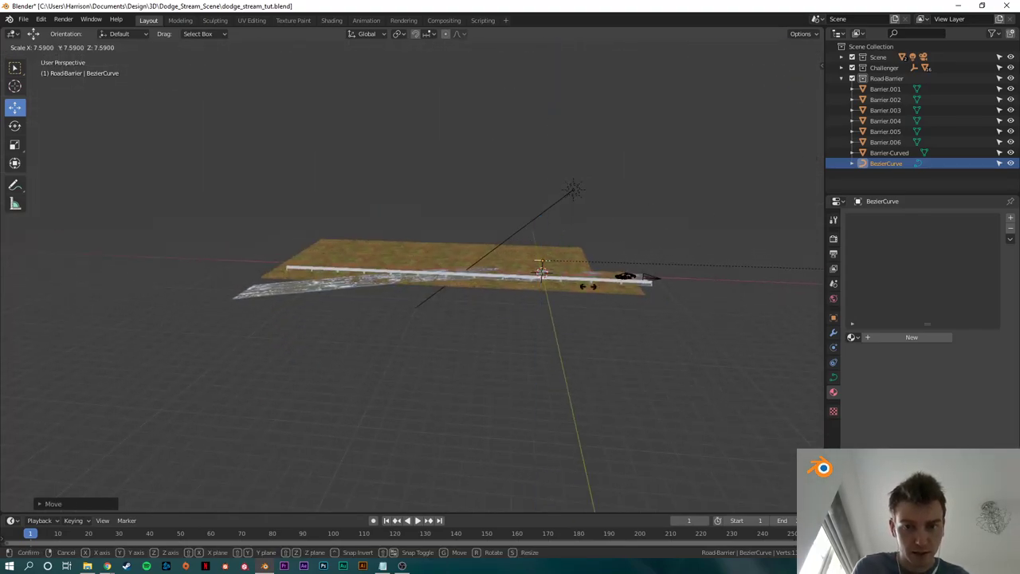
left_click(313, 206)
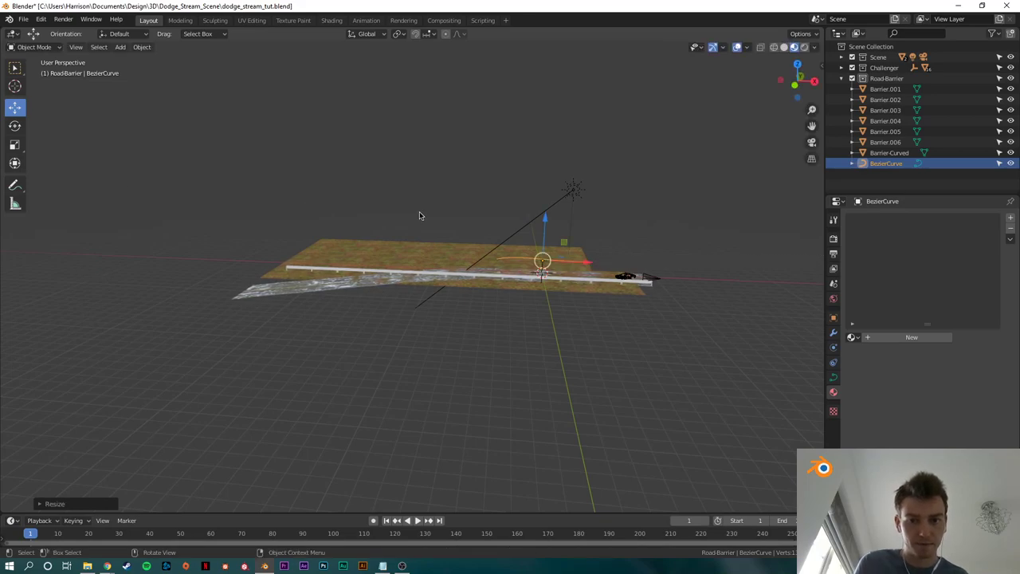
Step: From the top view, move the Bezier curve about 99 m in negative X and 33 m in negative Y, and open it for editing
left_click(797, 64)
scroll(554, 291, "up", 1)
middle_click_drag(520, 326, 472, 265, "shift")
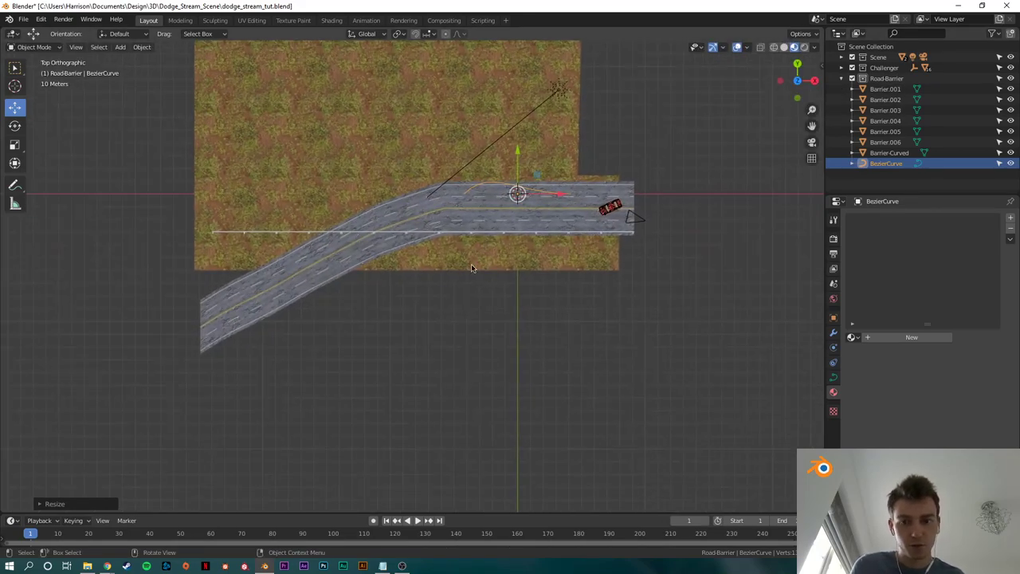
scroll(473, 268, "up", 3)
key("g")
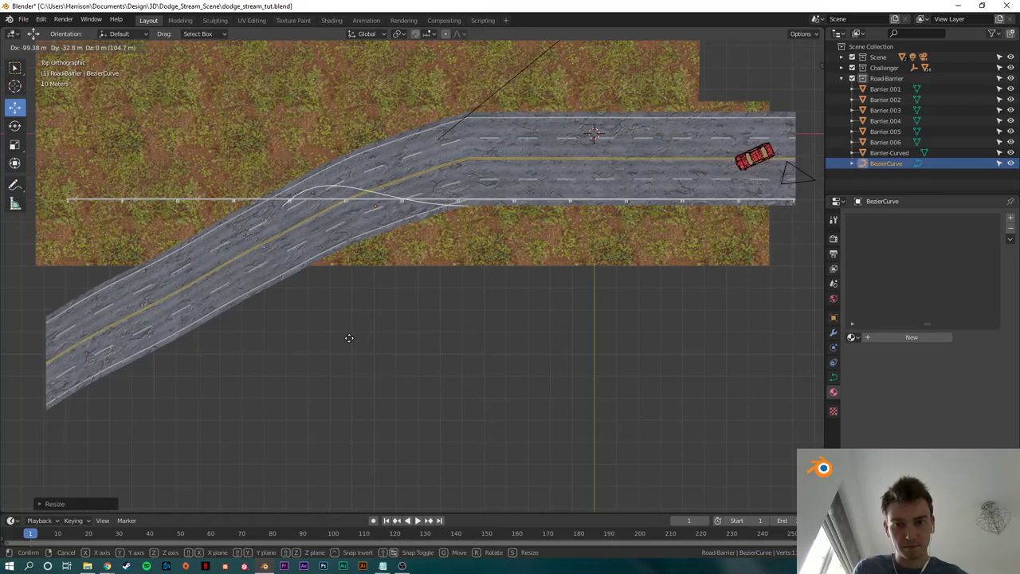
left_click(353, 336)
key("Tab")
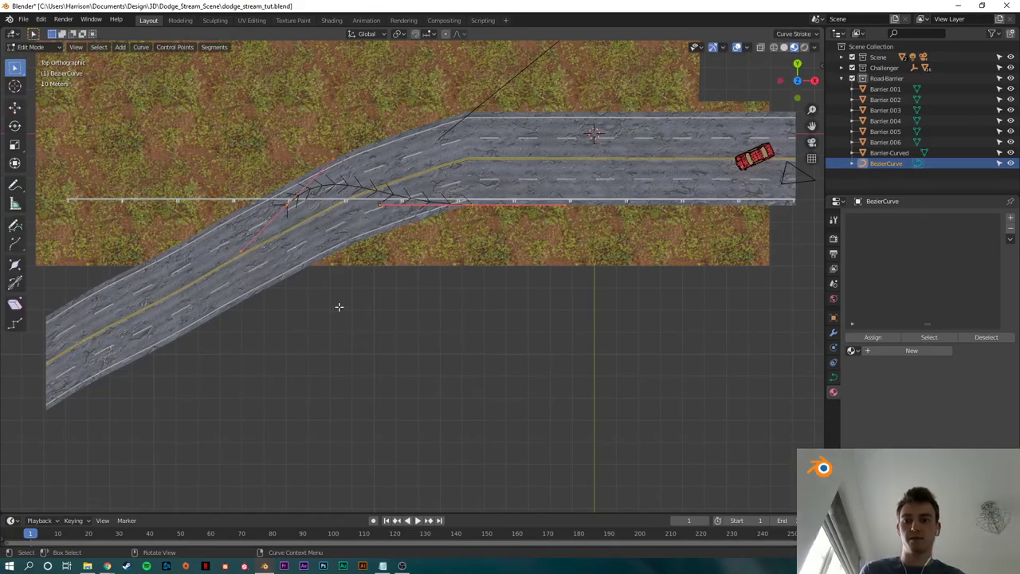
Step: Move the Bezier curve's free end point to the outer corner at the far end of the angled road
left_click(396, 341)
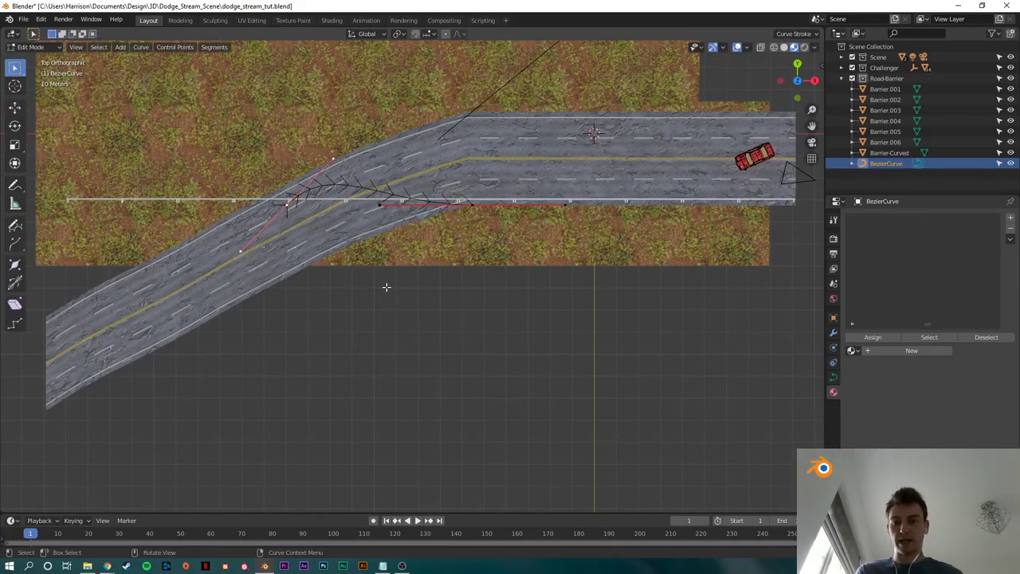
middle_click_drag(386, 287, 569, 291, "shift")
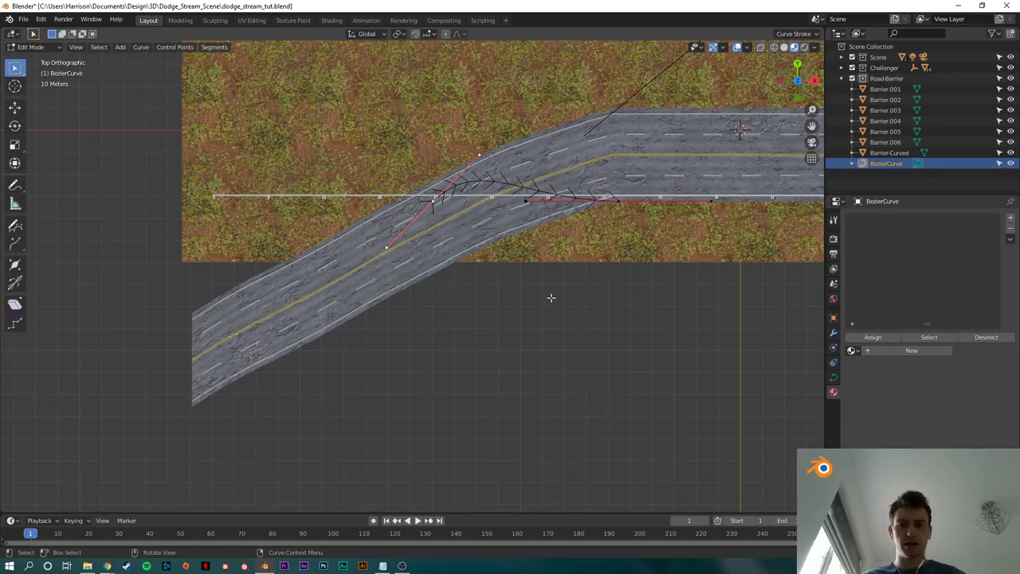
key("g")
left_click(555, 315)
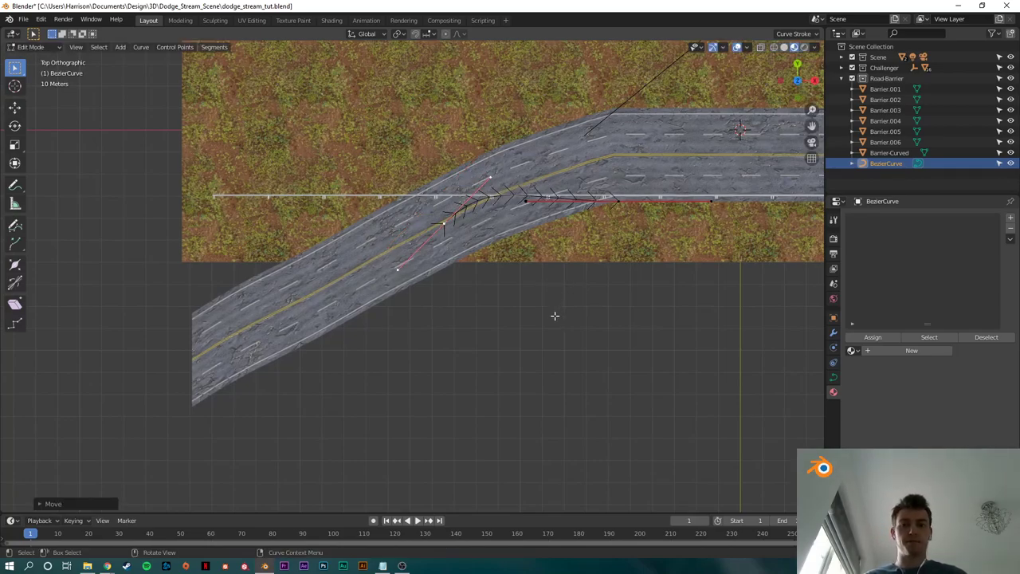
key("Tab")
key("Tab")
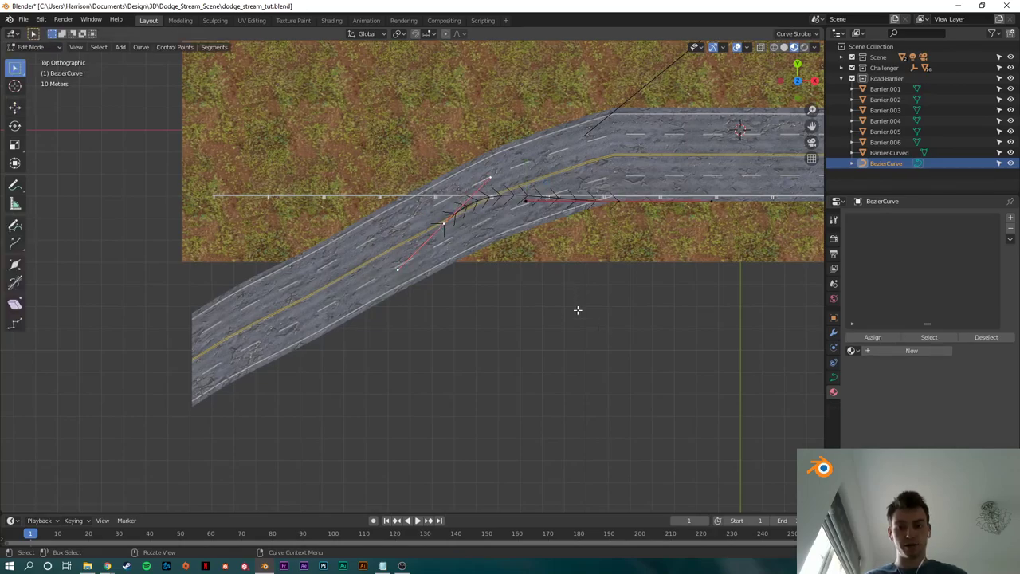
key("g")
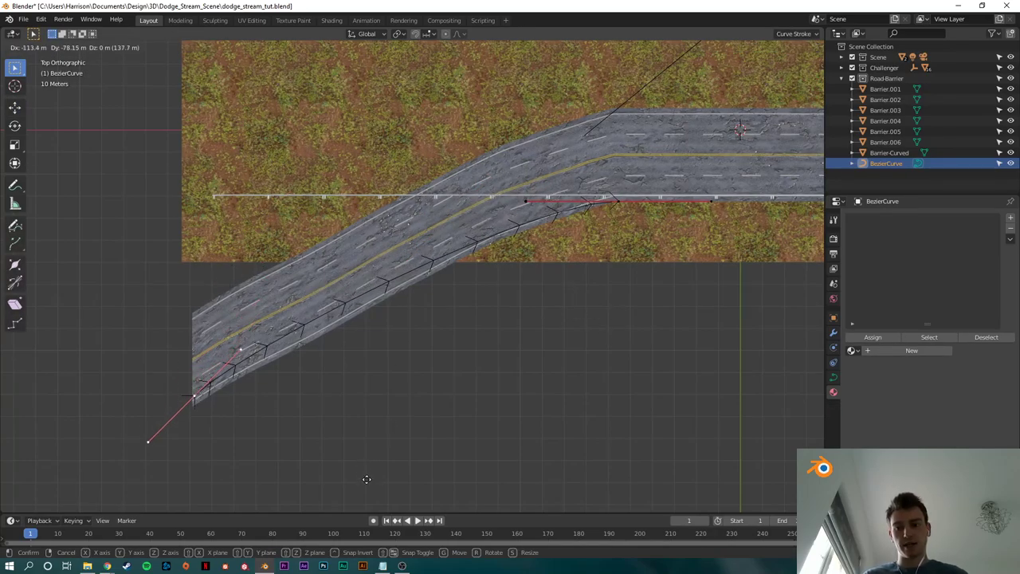
left_click(361, 484)
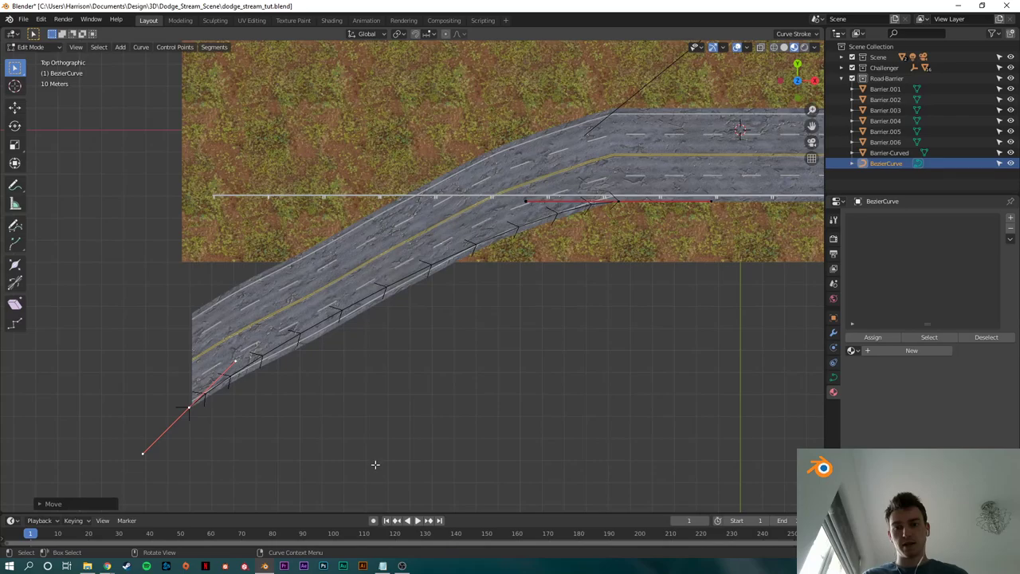
Step: Swing the end point's inner handle upright and shift the end point beyond the road corner in negative Y
left_click(241, 362)
key("g")
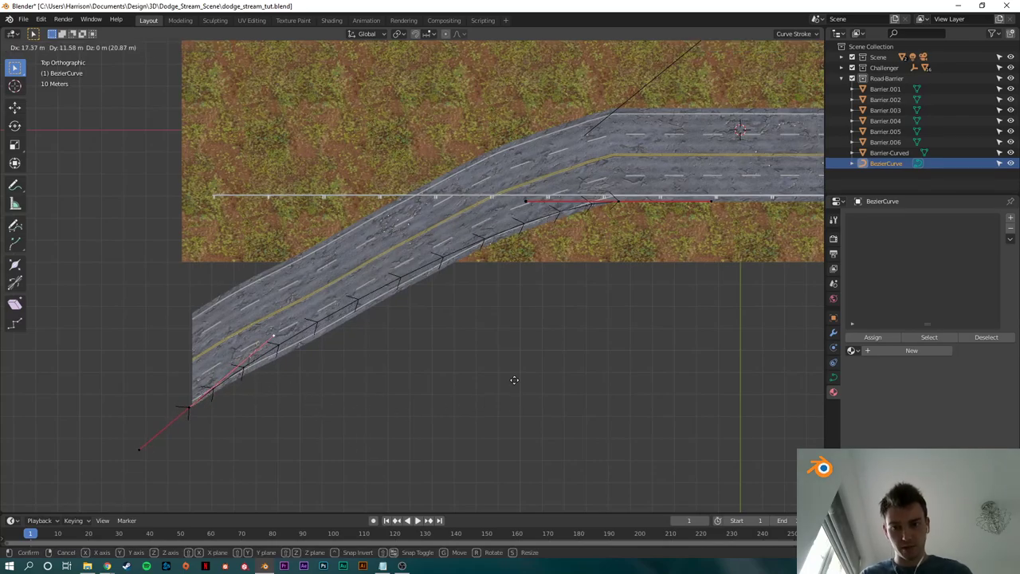
left_click(433, 410)
left_click(187, 409)
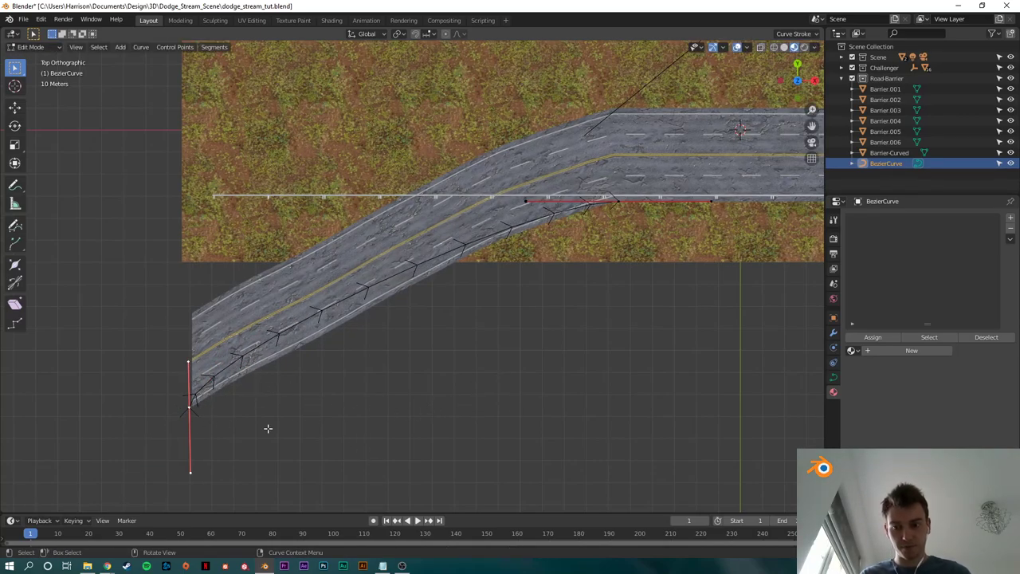
key("g")
left_click(364, 464)
Step: Move the end point back to the road corner and angle its inner handle so the curve follows the outer road edge
left_click(228, 422)
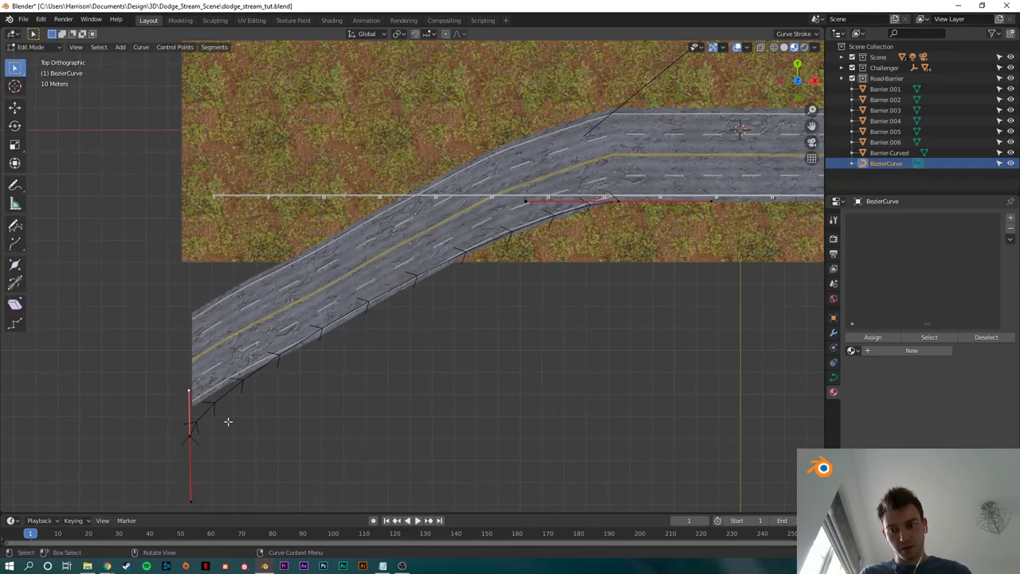
key("g")
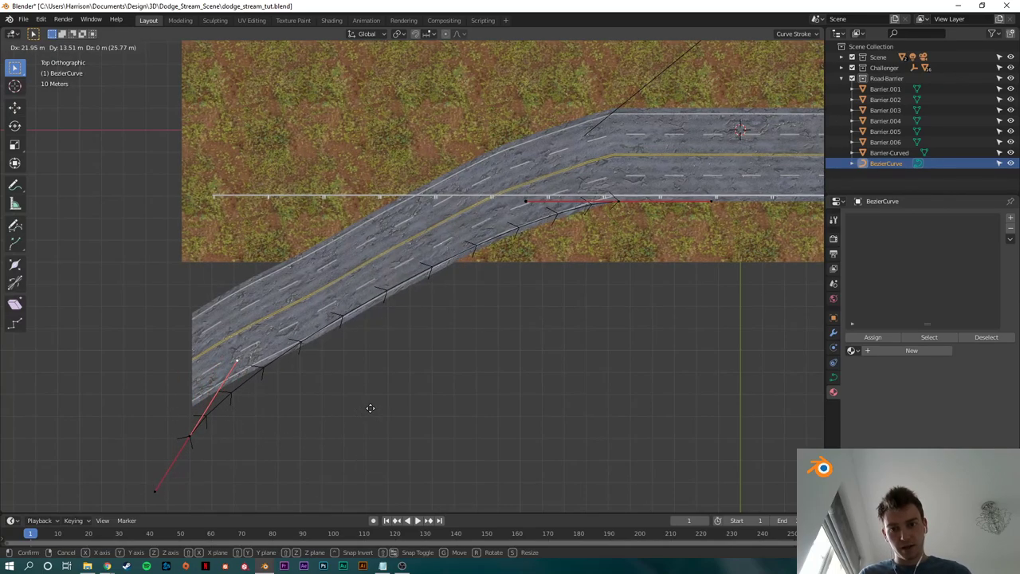
left_click(370, 408)
left_click(192, 439)
key("g")
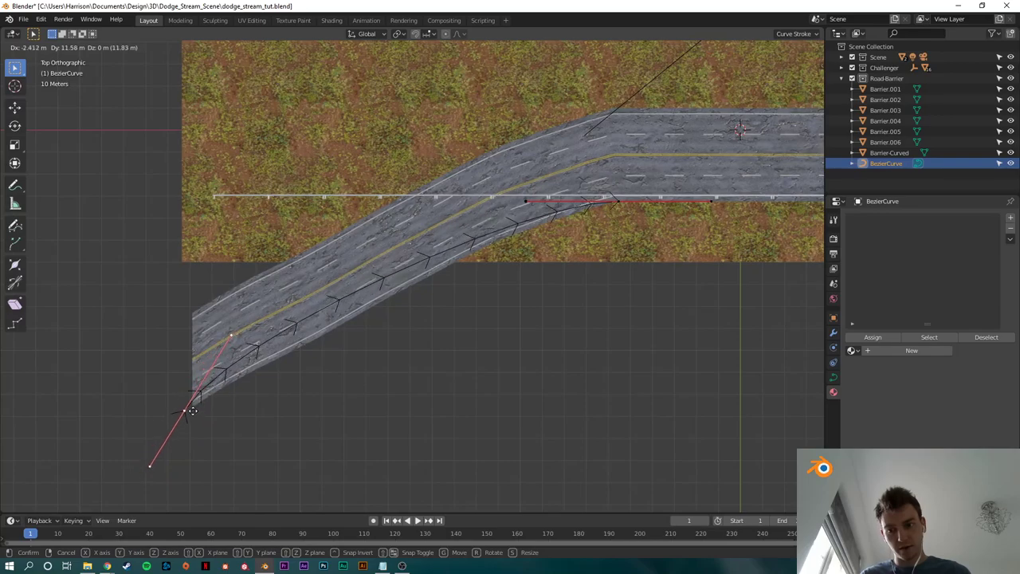
left_click(187, 412)
left_click(231, 332)
key("g")
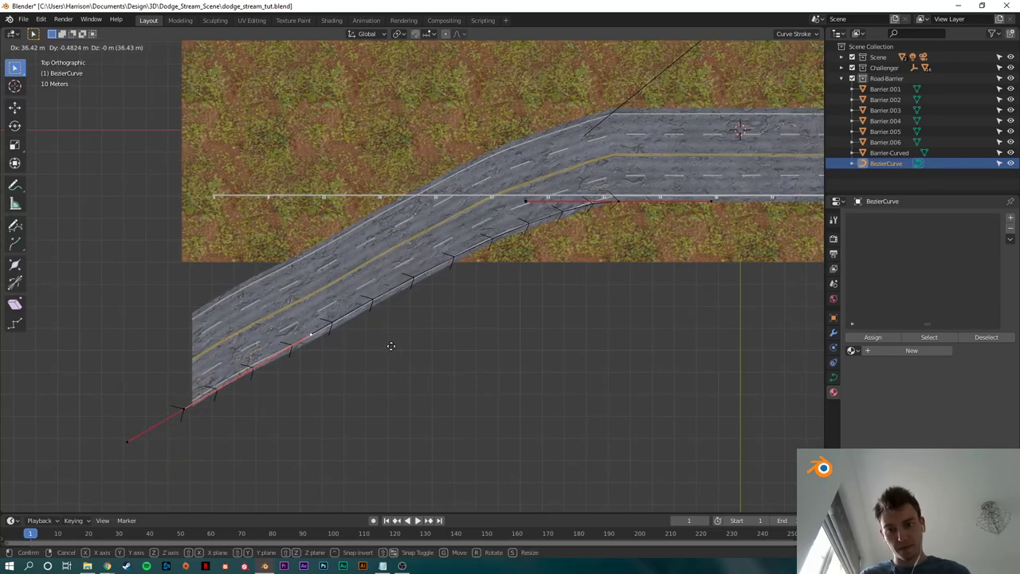
left_click(389, 343)
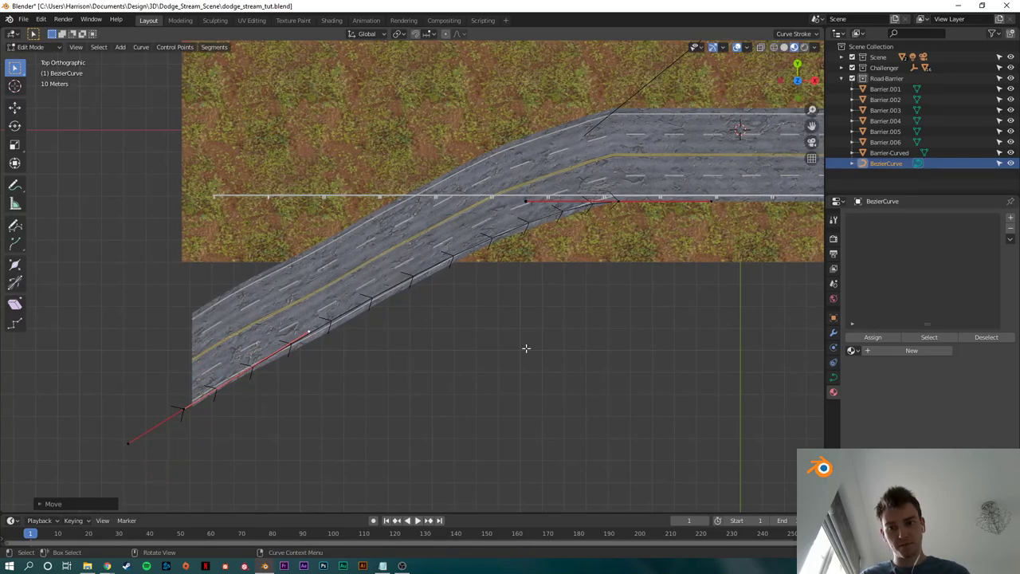
Step: Rename the Bezier curve as Barrier-Follow-Curve
double_click(886, 162)
type("Barrier-Follow")
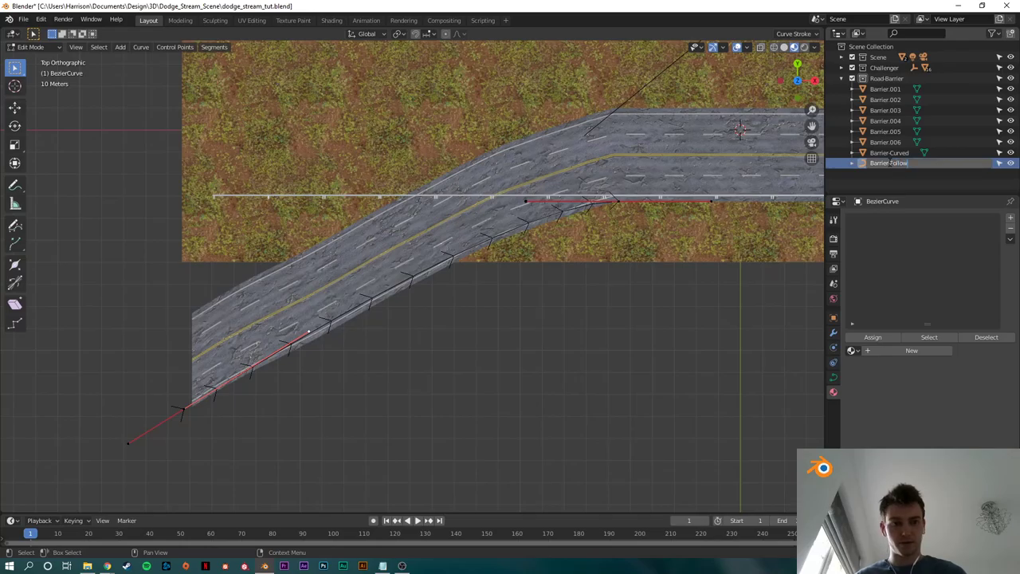
type("-Curve")
key("Return")
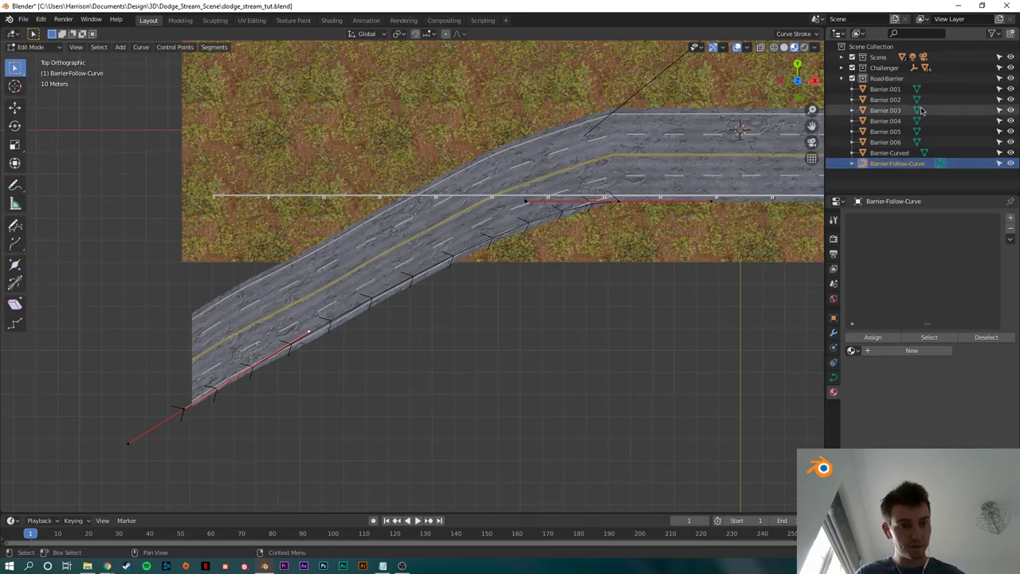
Step: Leave curve editing and lower Barrier-Follow-Curve along Z towards the road surface
left_click(894, 154)
scroll(649, 172, "up", 4)
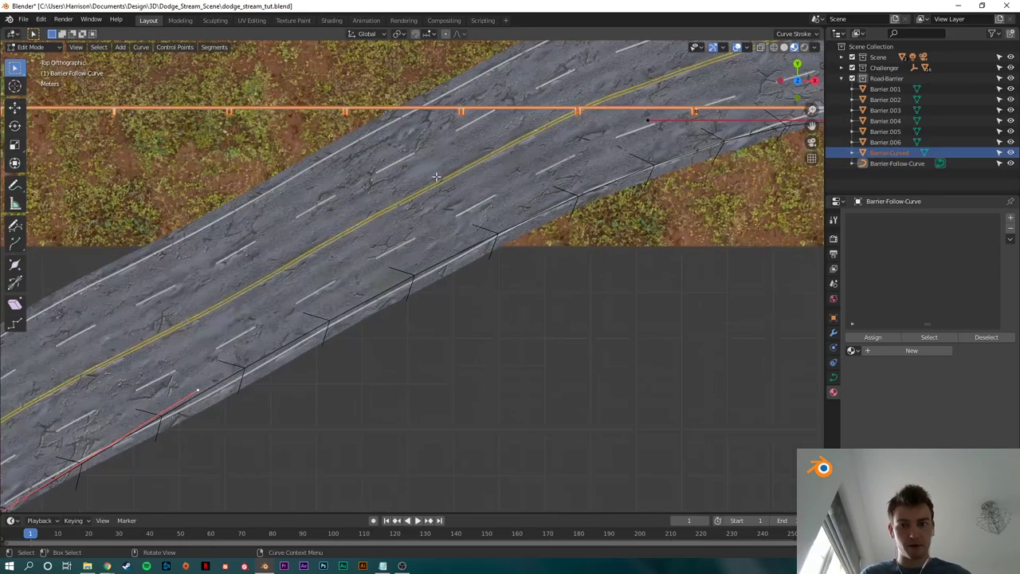
middle_click_drag(733, 267, 547, 186)
key("Tab")
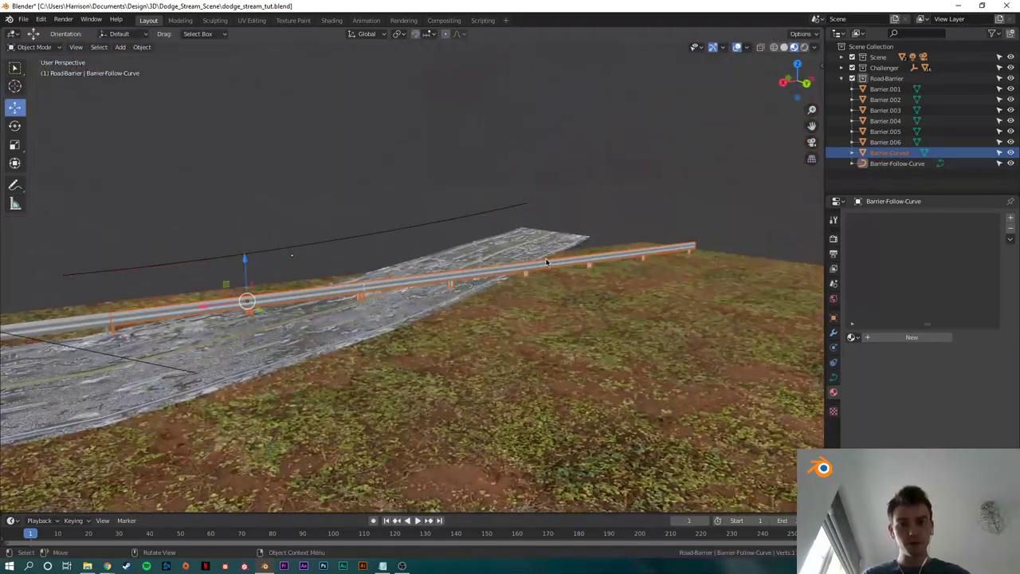
middle_click_drag(375, 299, 403, 300)
middle_click_drag(650, 299, 666, 307)
left_click(454, 241)
left_click_drag(448, 219, 459, 285)
middle_click_drag(459, 285, 484, 278)
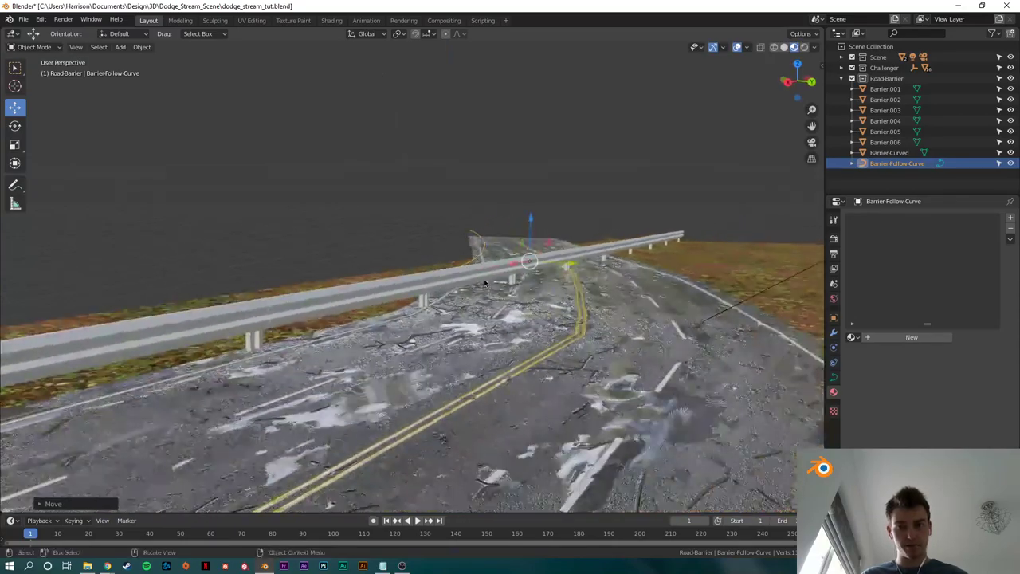
Step: Add a Curve modifier to Barrier-Curved with Barrier-Follow-Curve as its object, and view the scene from the top
left_click(575, 253)
middle_click_drag(575, 254, 645, 279)
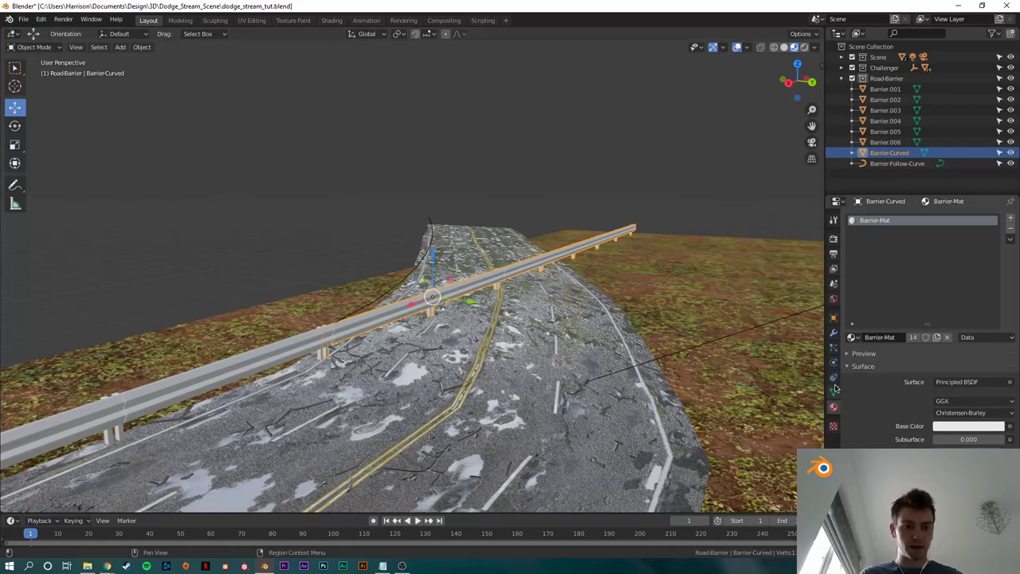
left_click(834, 336)
left_click(916, 218)
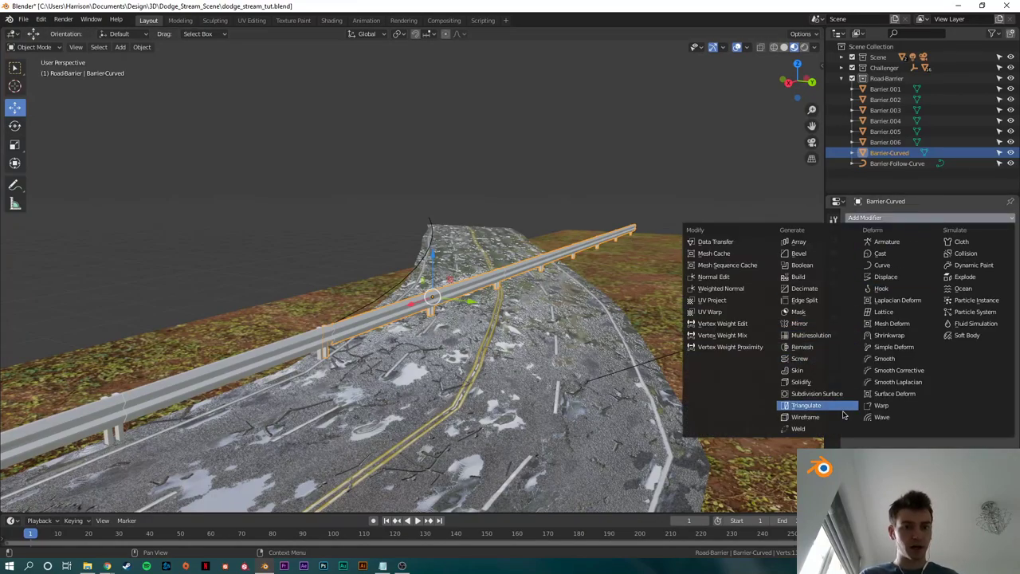
left_click(900, 267)
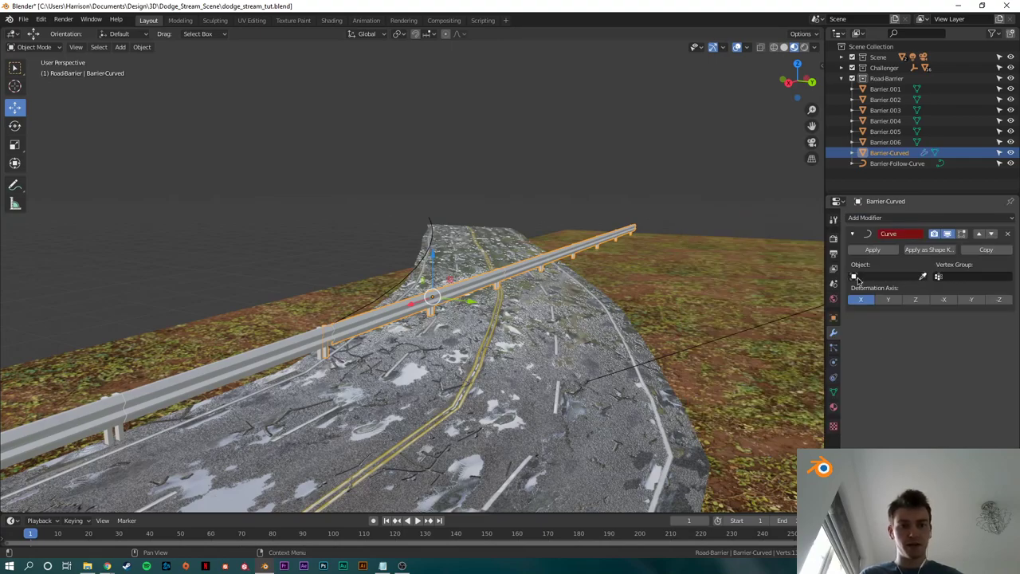
left_click(923, 276)
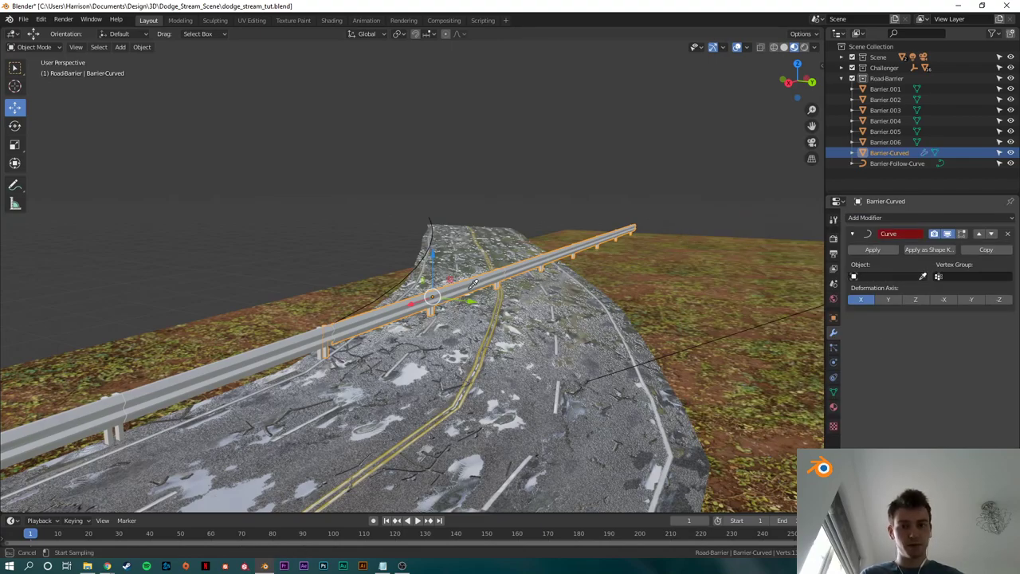
left_click(414, 267)
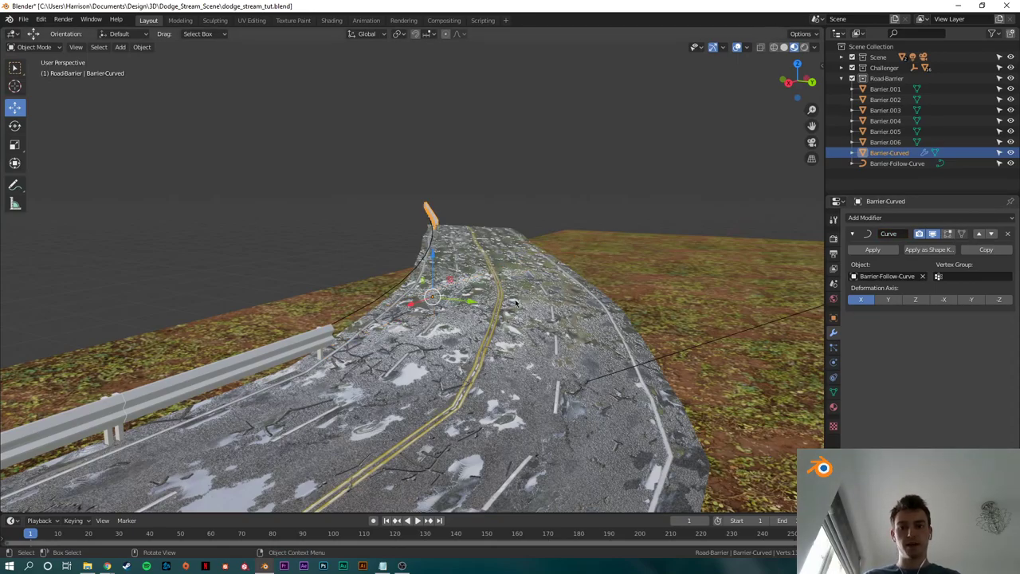
middle_click_drag(531, 289, 405, 266)
scroll(405, 266, "down", 10)
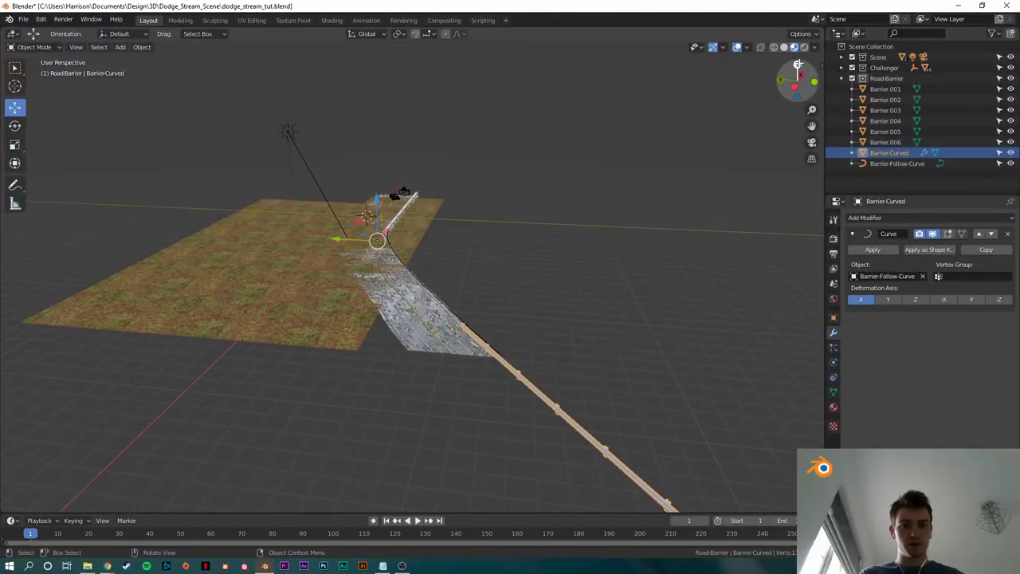
left_click(797, 64)
middle_click_drag(307, 340, 495, 306, "shift")
key("g")
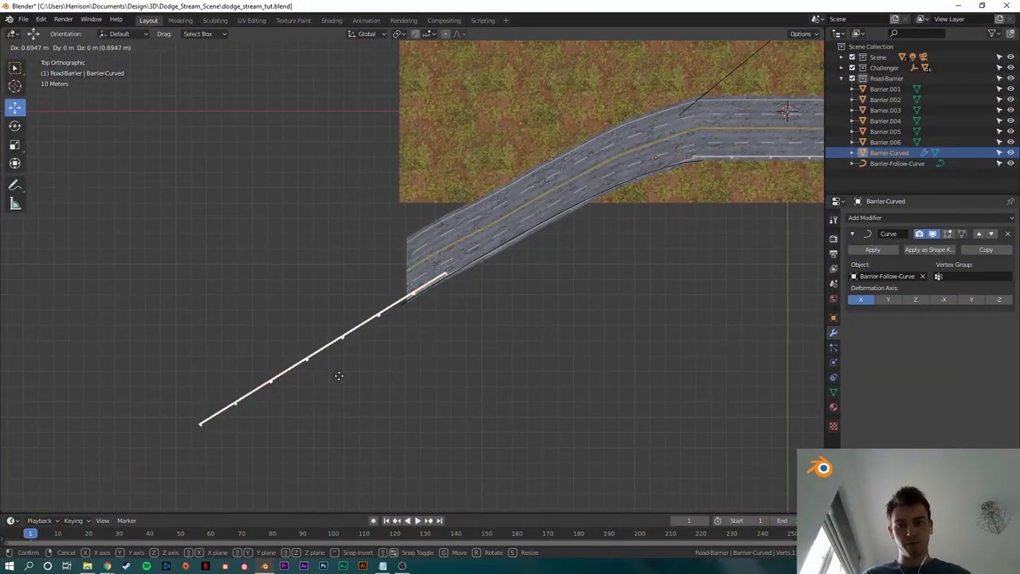
left_click(364, 364)
key("ctrl+z")
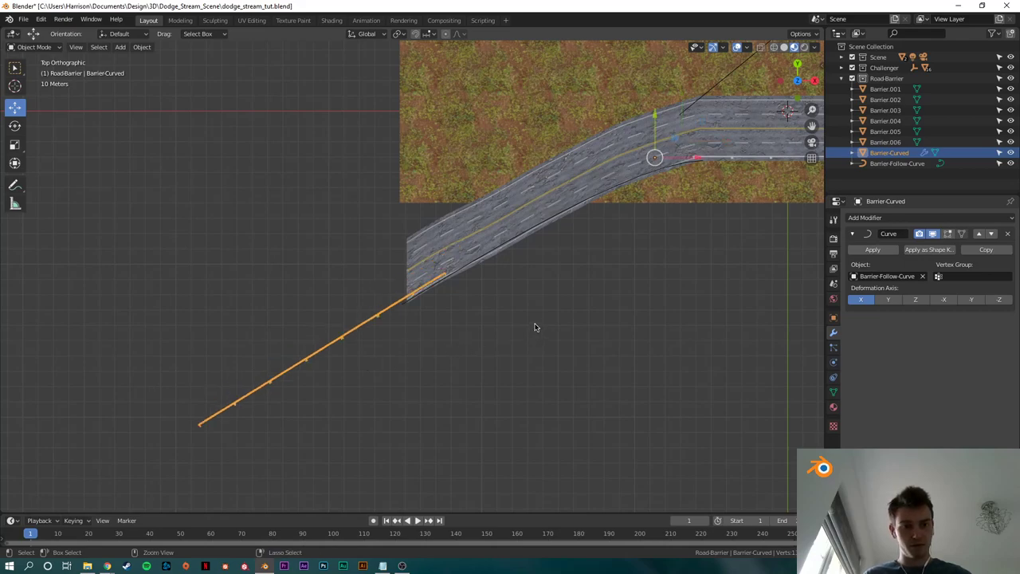
Step: Move Barrier-Curved in positive X along the follow curve until its inner end reaches the straight barrier row
left_click(419, 345)
left_click(355, 337)
key("g")
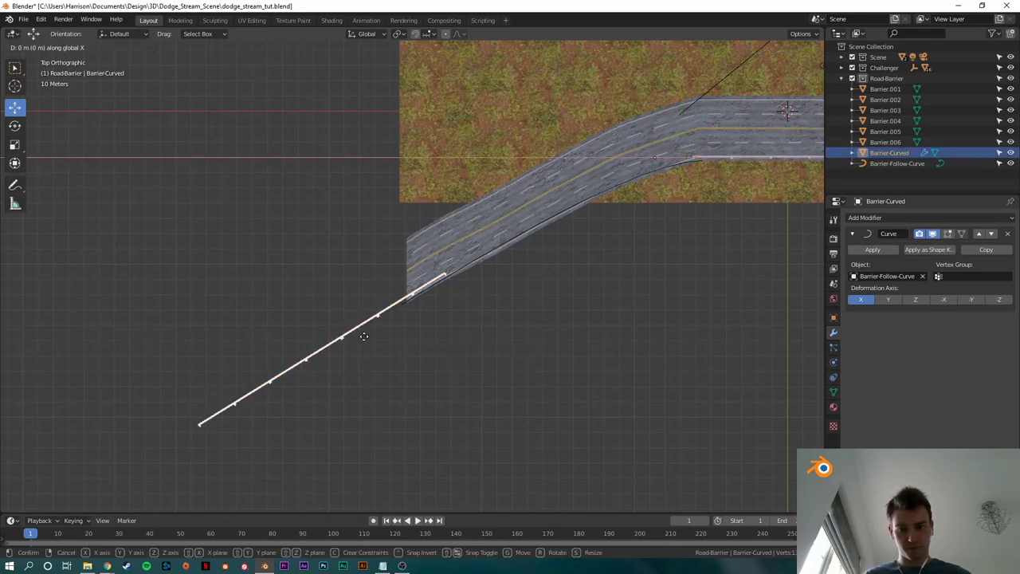
key("x")
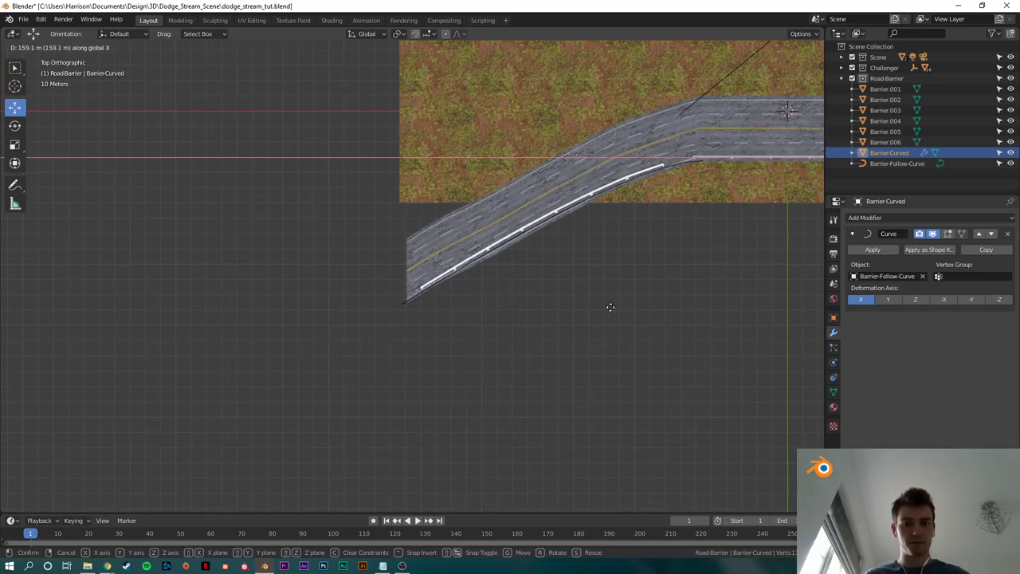
left_click(637, 304)
Step: Nudge Barrier-Curved about 0.8 m further along X to close the joint with the straight barrier
middle_click_drag(679, 268, 505, 312, "shift")
scroll(494, 305, "up", 3)
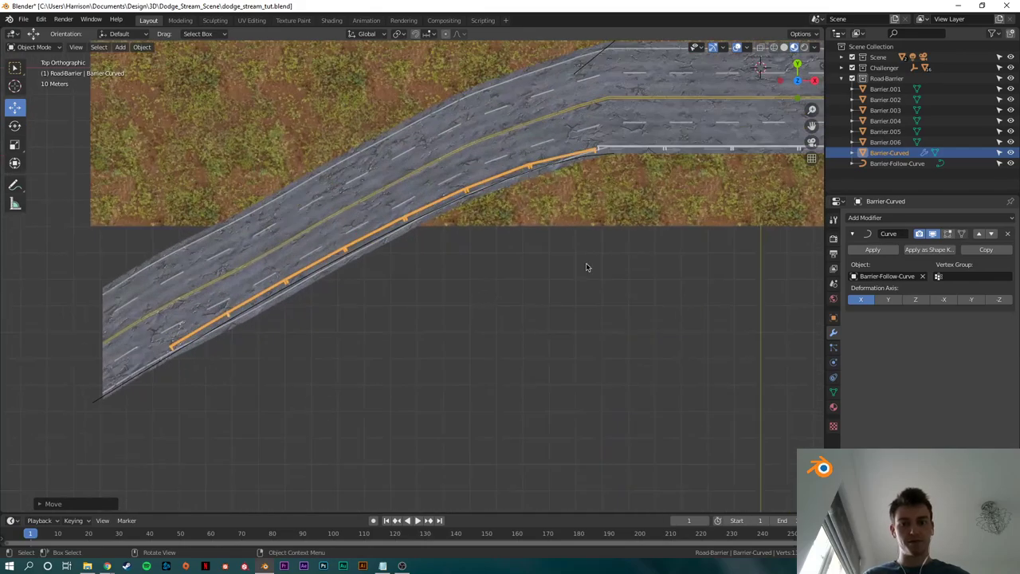
scroll(589, 268, "up", 4)
middle_click_drag(613, 233, 473, 351, "shift")
key("g")
key("x")
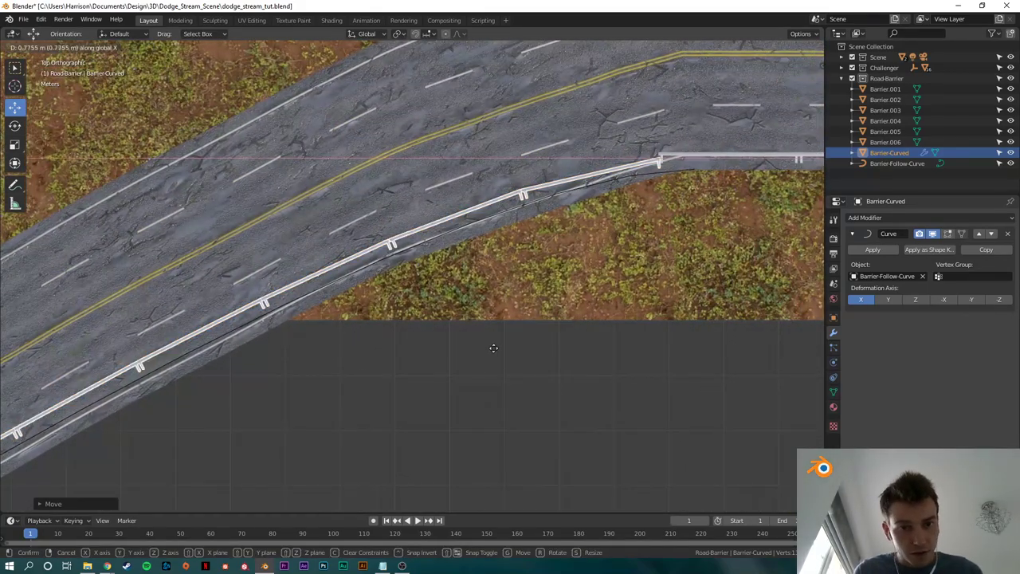
left_click(493, 346)
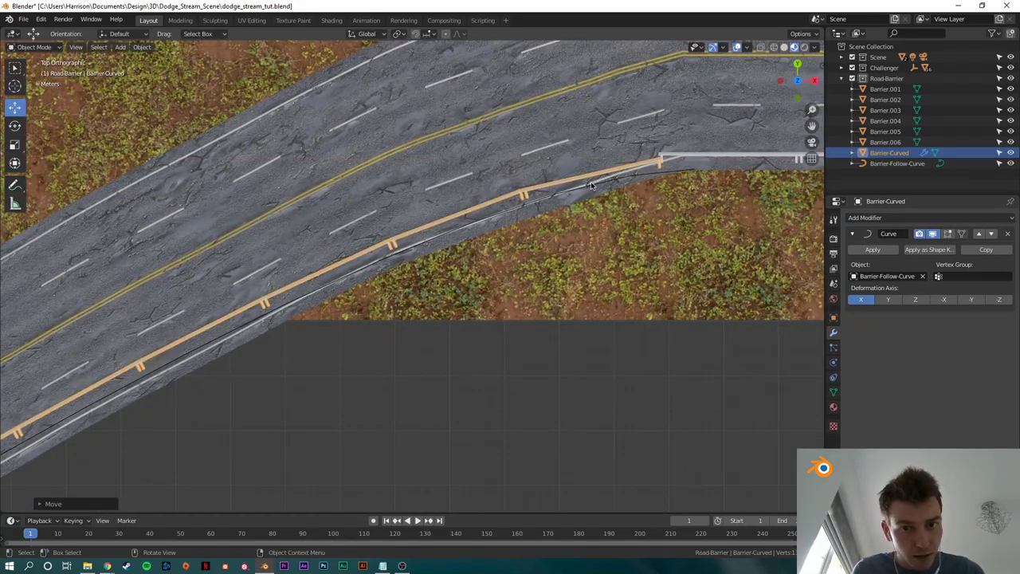
Step: Edit Barrier-Follow-Curve and move all its points about 1 m in Y to align the curved barrier with the straight one, and leave editing
left_click(591, 185)
left_click(675, 173)
key("Tab")
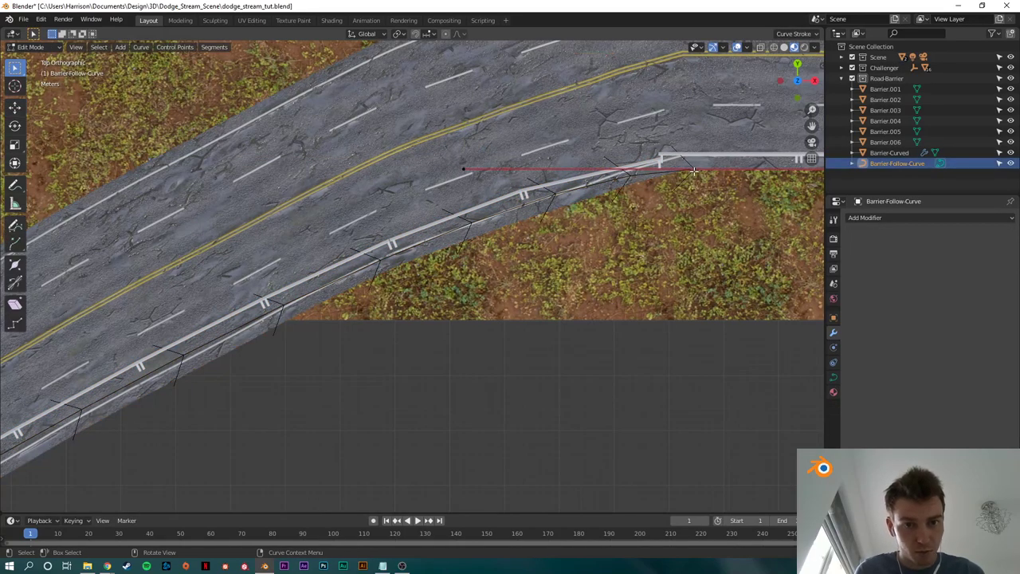
key("a")
key("g")
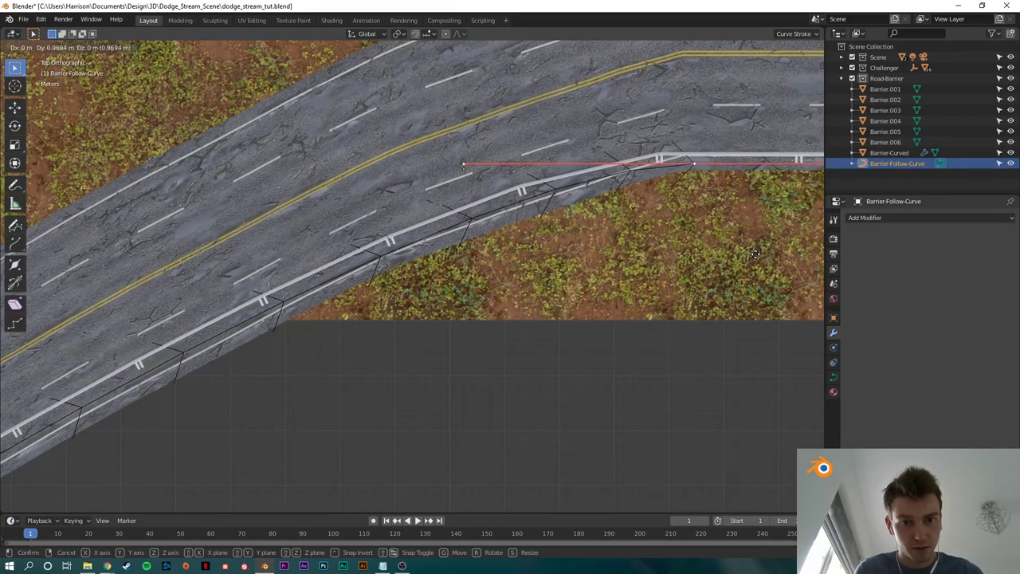
left_click(747, 267)
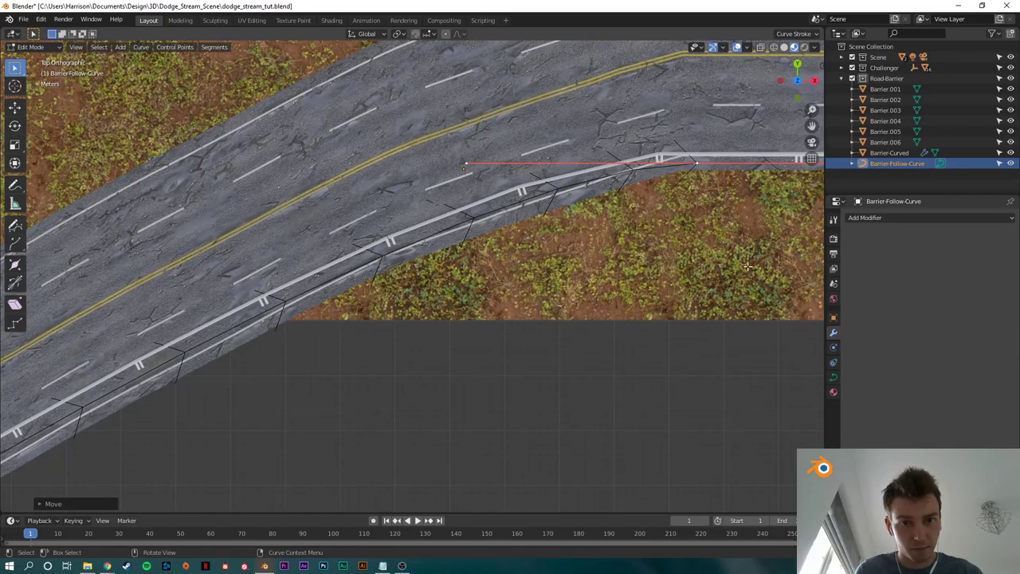
key("Tab")
middle_click_drag(592, 380, 299, 361)
scroll(526, 305, "down", 7)
scroll(299, 361, "up", 4)
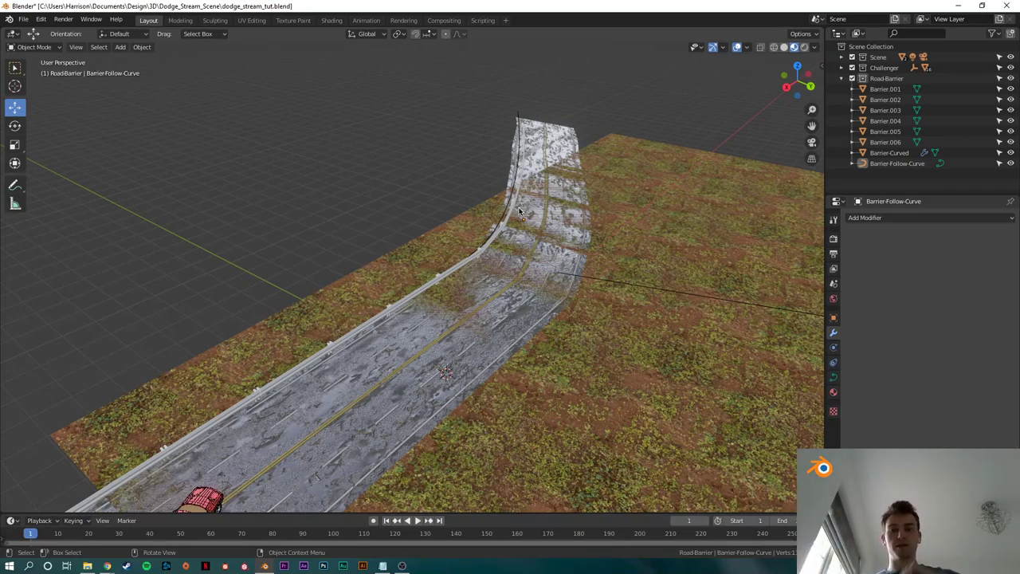
Step: Examine the joined barrier run, the road bend and the surrounding ground from several angles
scroll(466, 251, "down", 3)
scroll(448, 275, "up", 6)
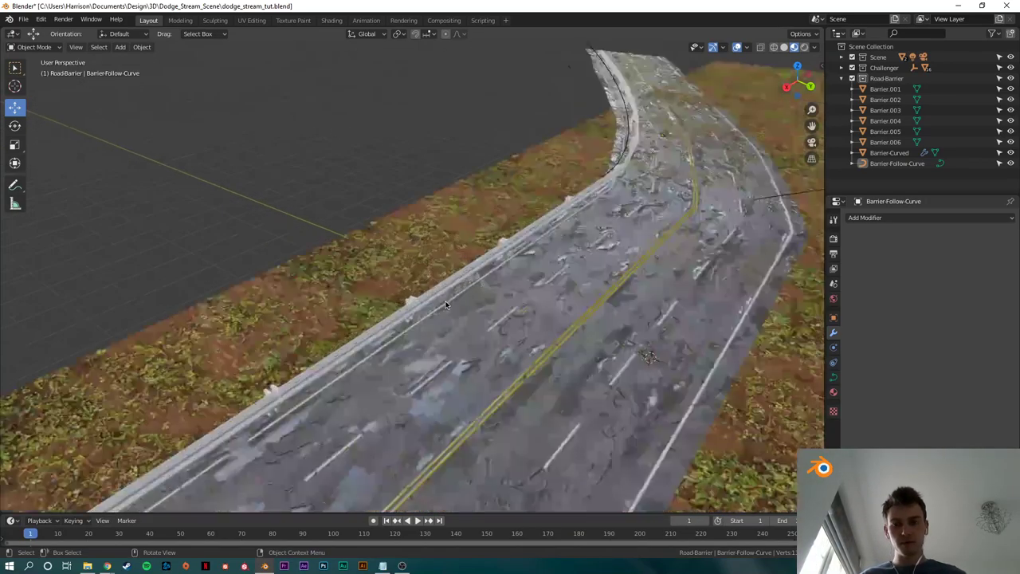
middle_click_drag(447, 275, 545, 249)
middle_click_drag(520, 169, 540, 205)
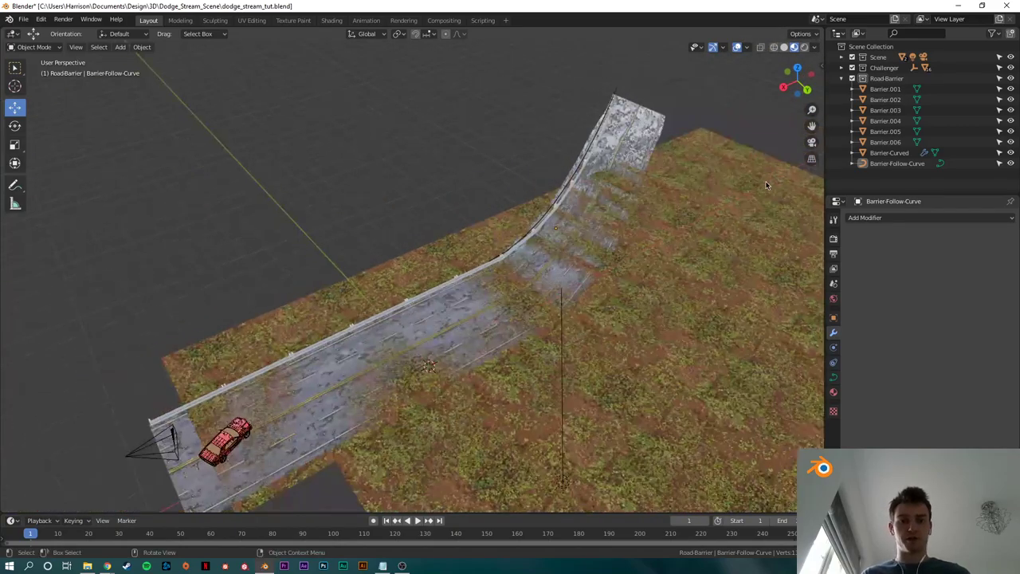
middle_click_drag(596, 244, 675, 237)
scroll(674, 239, "up", 4)
middle_click_drag(505, 268, 538, 250)
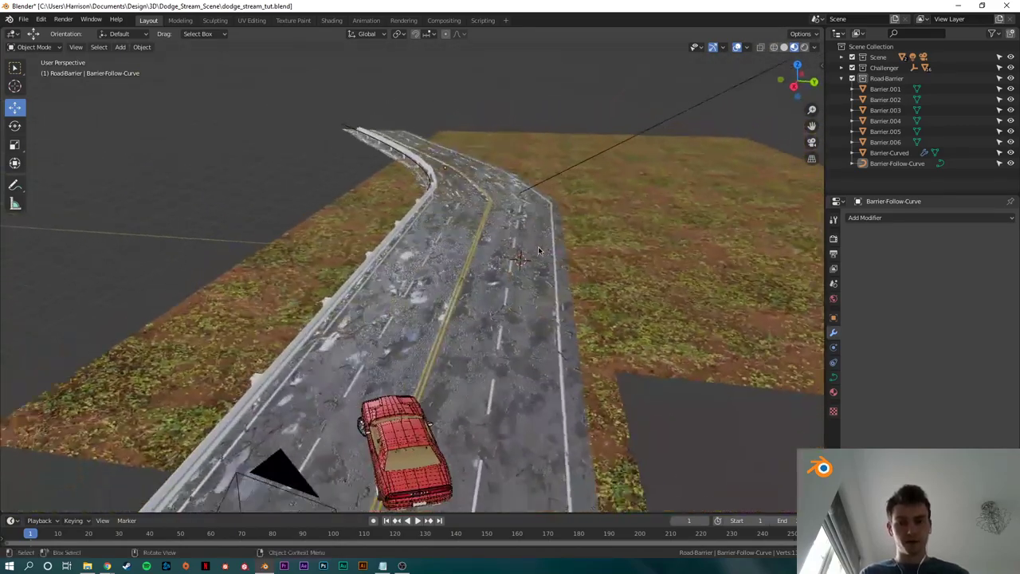
left_click(620, 235)
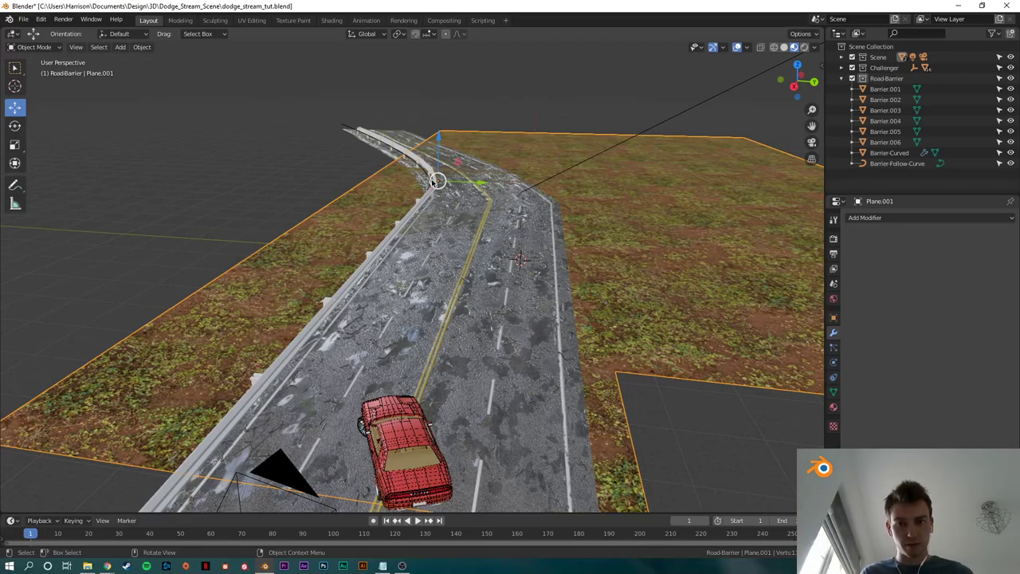
mouse_move(437, 139)
left_mouse_down()
mouse_move(434, 96)
mouse_move(433, 119)
left_mouse_up()
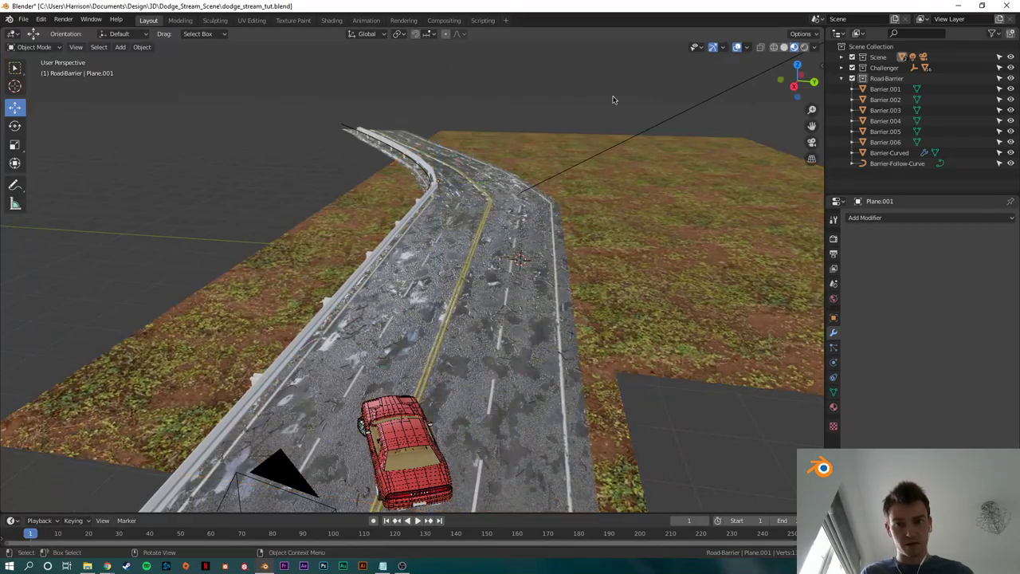
Step: Look through the camera, select it and reframe it on the car at about X 100.6 m, Y -23.6 m, Z 3.8 m
left_click(812, 143)
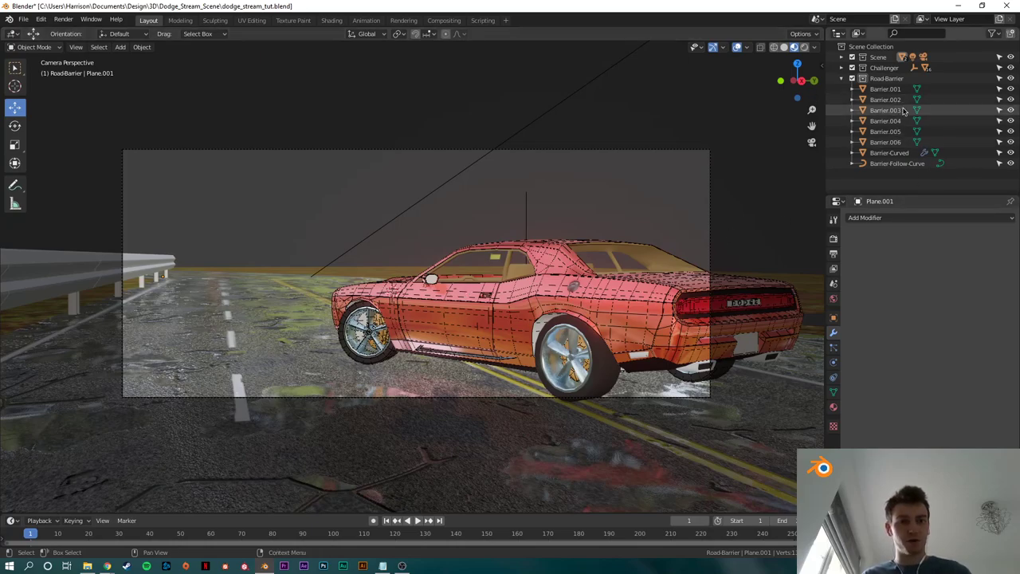
left_click(842, 57)
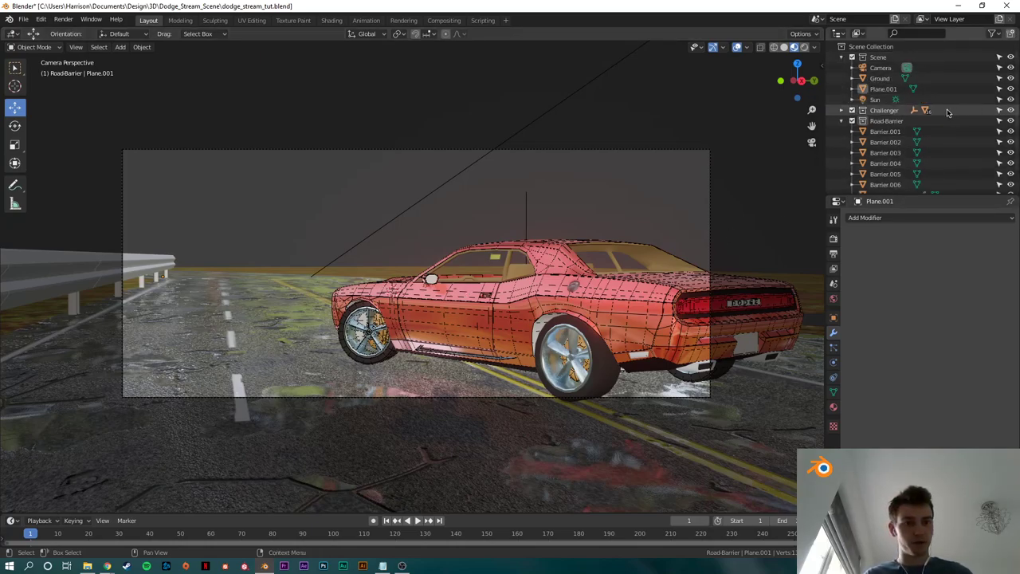
left_click(880, 69)
key("n")
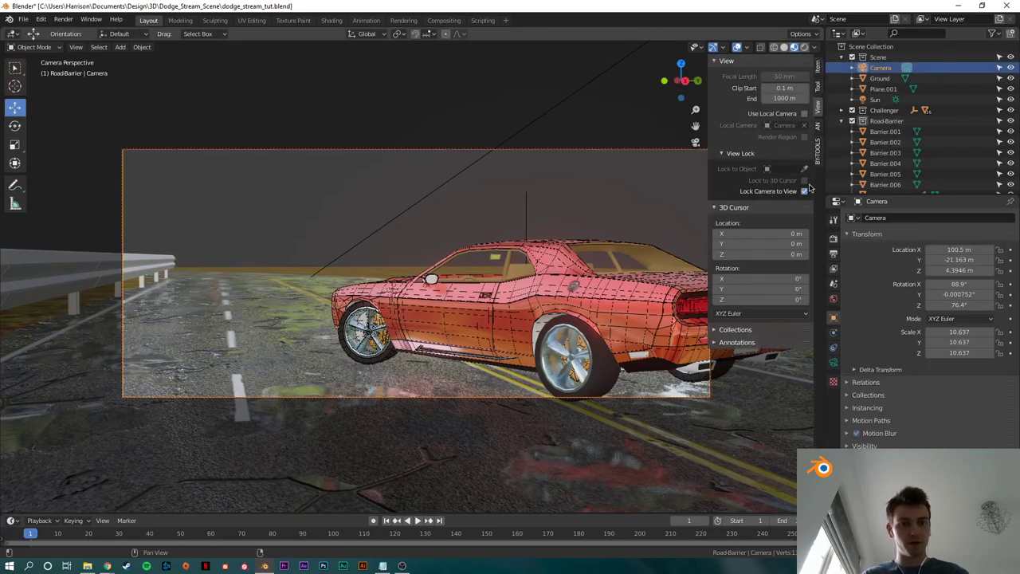
key("n")
key("n")
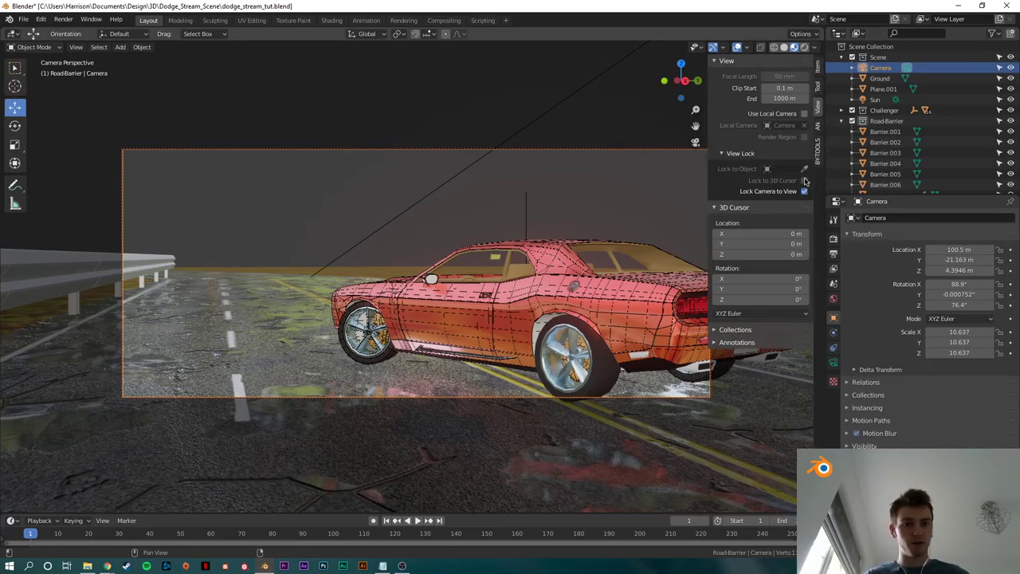
key("n")
scroll(430, 298, "down", 1)
middle_click_drag(429, 298, 577, 180)
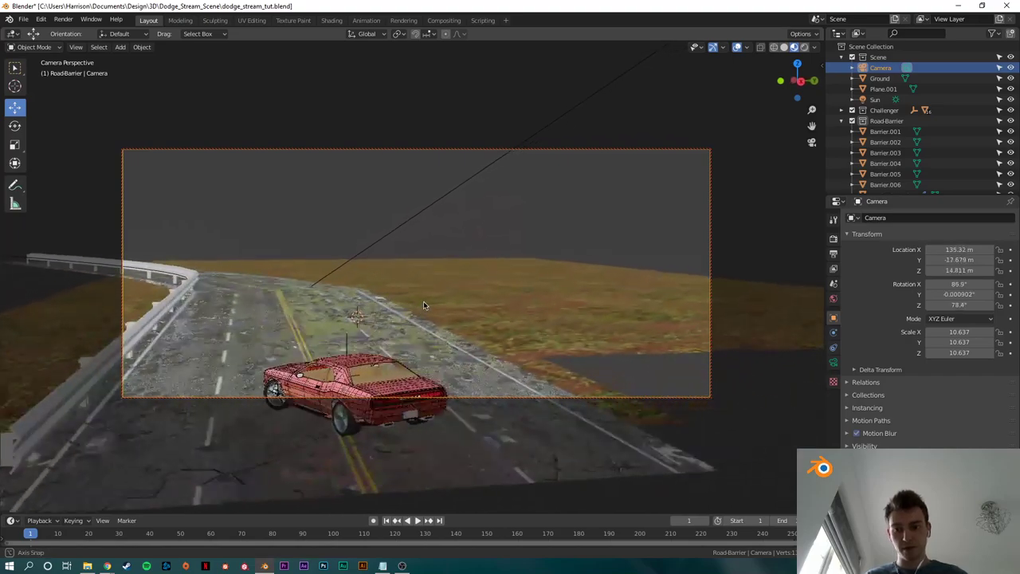
scroll(577, 179, "up", 4)
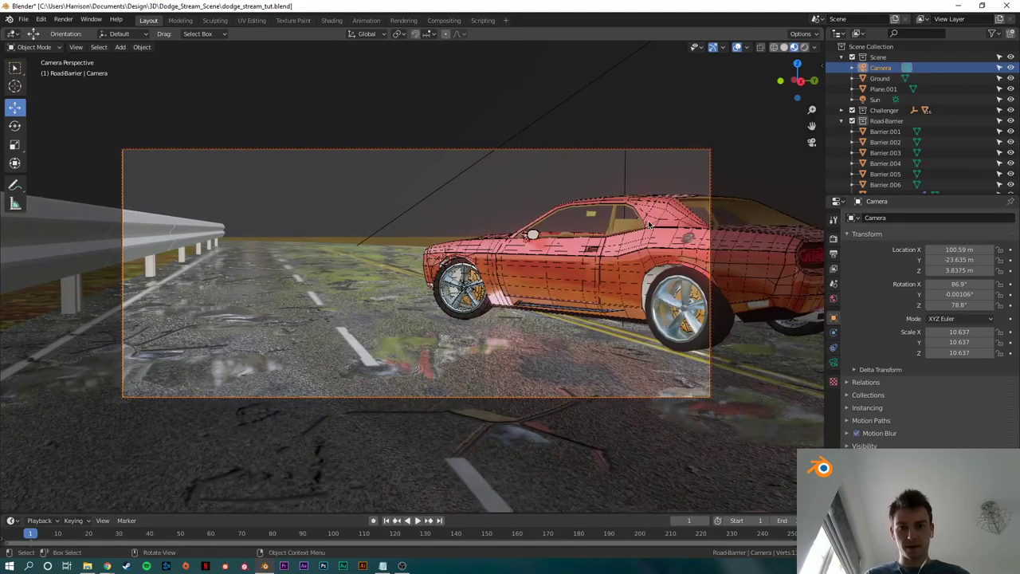
Step: Split the 3D viewport in two, and set the new one to solid shading in top view around the car and camera
mouse_move(823, 30)
left_mouse_down()
mouse_move(587, 56)
mouse_move(407, 56)
mouse_move(440, 56)
left_mouse_up()
left_click(398, 47)
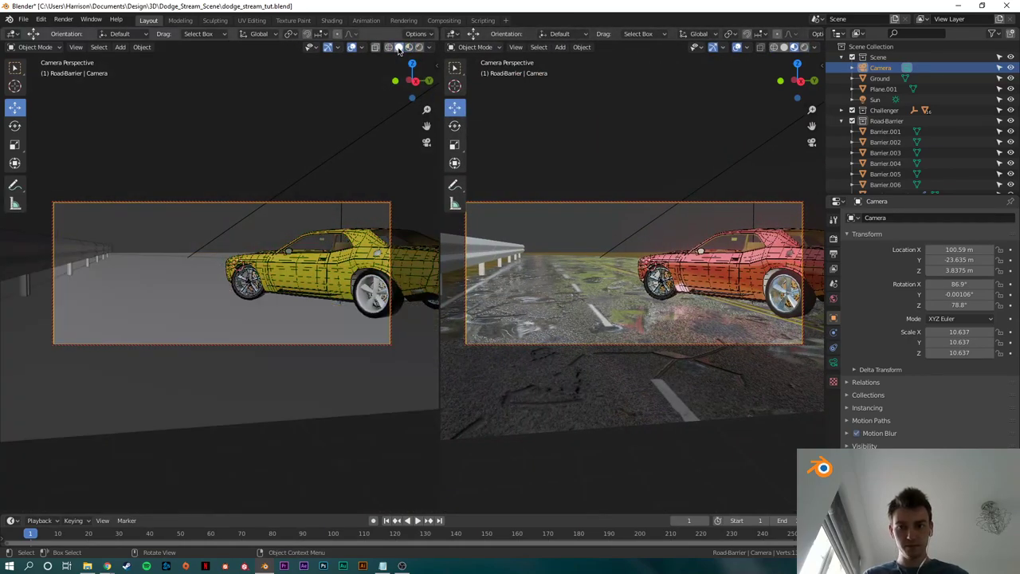
left_click(421, 47)
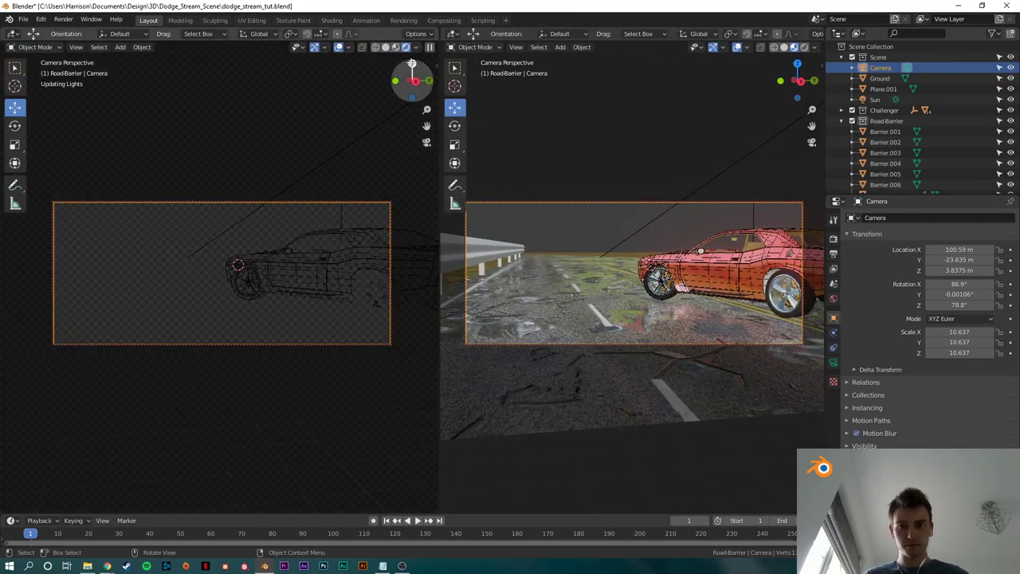
left_click(385, 47)
left_click(412, 63)
scroll(308, 274, "down", 3)
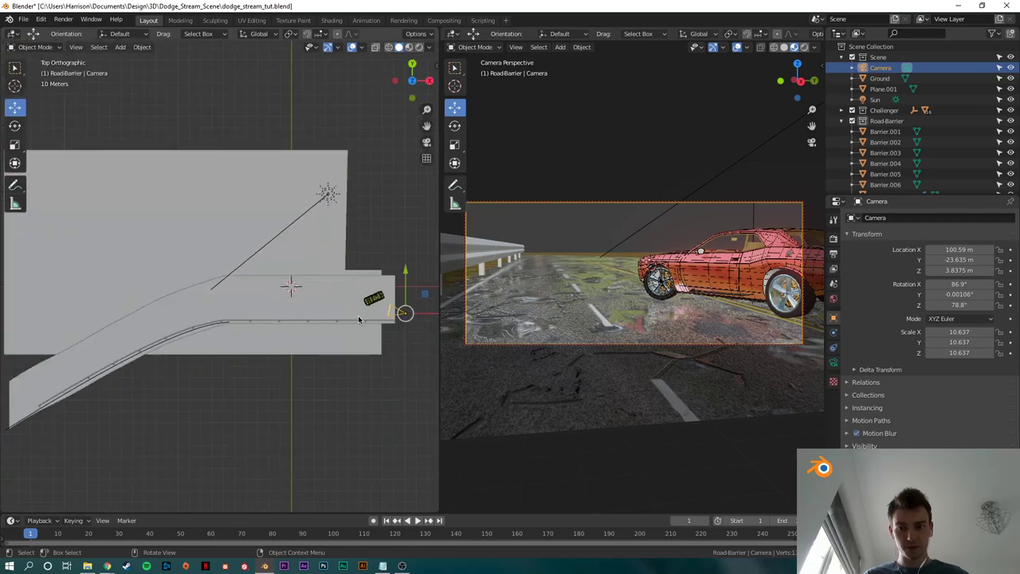
scroll(360, 319, "up", 2)
middle_click_drag(384, 333, 221, 299, "shift")
Step: Move the camera about 1.3 m in X and 3.2 m in Y to bring more of the car into frame
key("n")
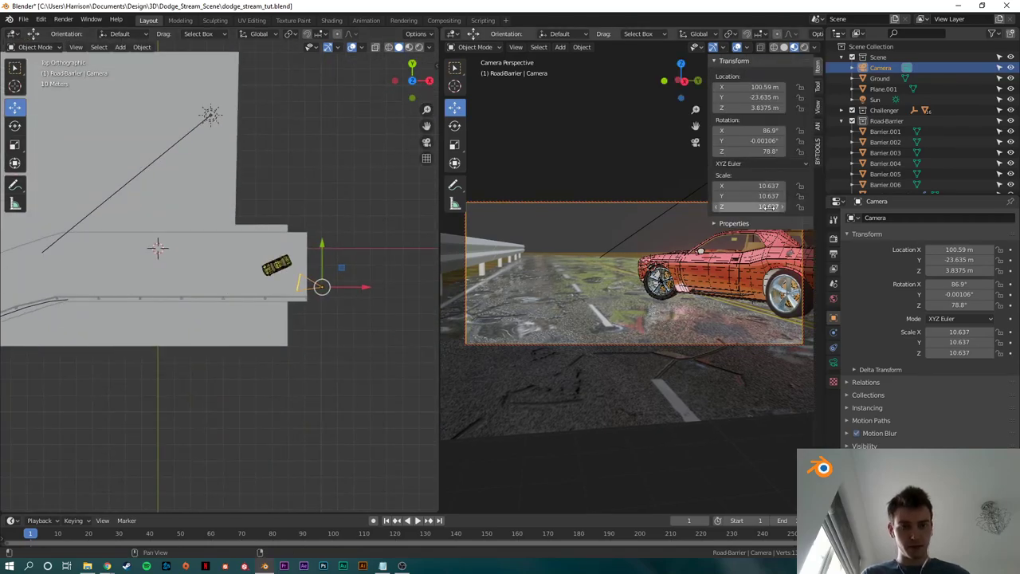
left_click(824, 125)
key("n")
scroll(349, 303, "up", 2)
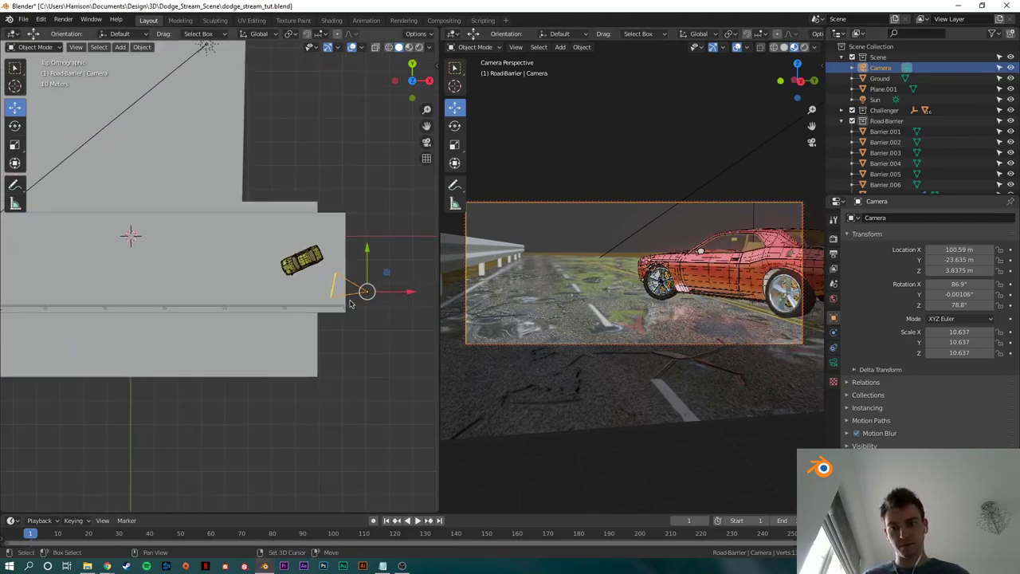
middle_click_drag(350, 304, 311, 305, "shift")
key("g")
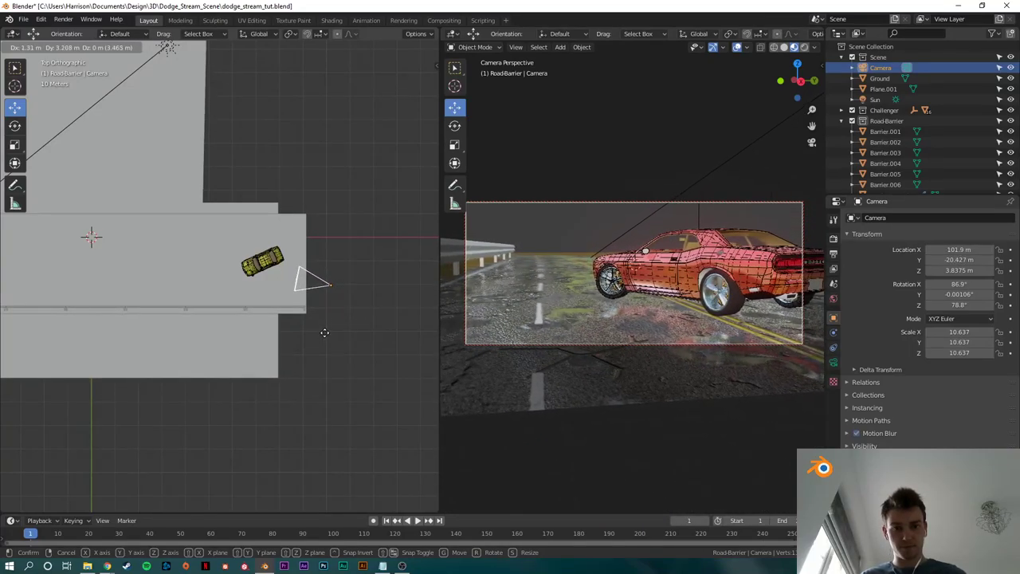
key("y")
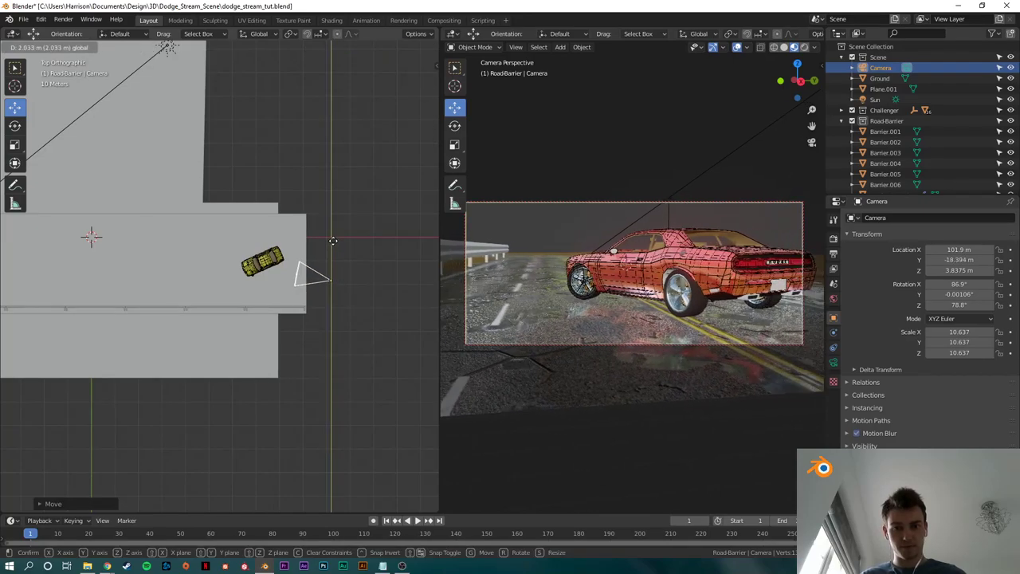
left_click(329, 283)
Step: Raise the camera vertically to a height of about 6.6 m
middle_click_drag(353, 302, 260, 247)
key("g")
key("z")
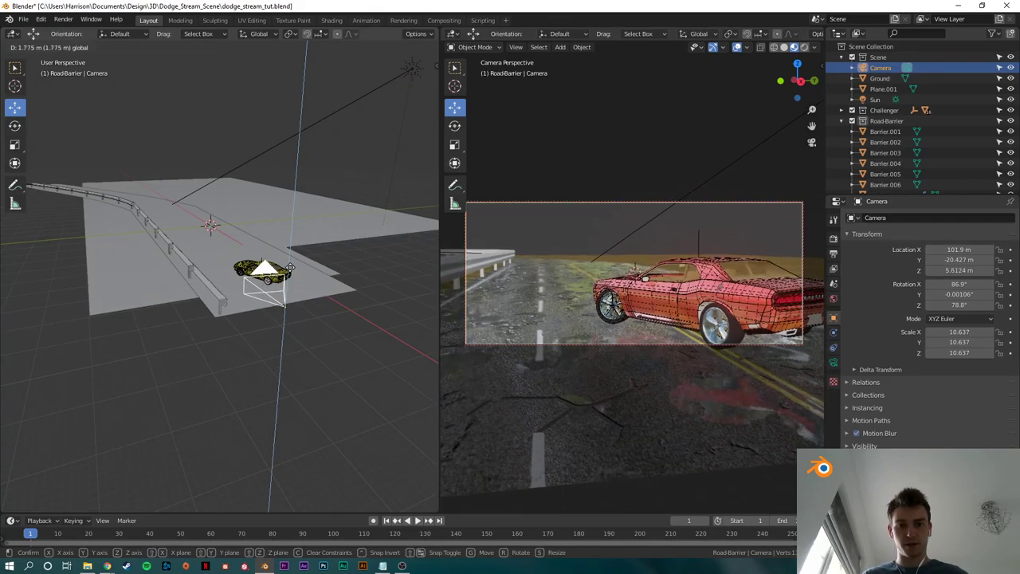
left_click(296, 274)
Step: Tilt the camera down to an X rotation of about 83.6° and lower it to about 5.9 m in Z
key("shift+space")
left_click(297, 282)
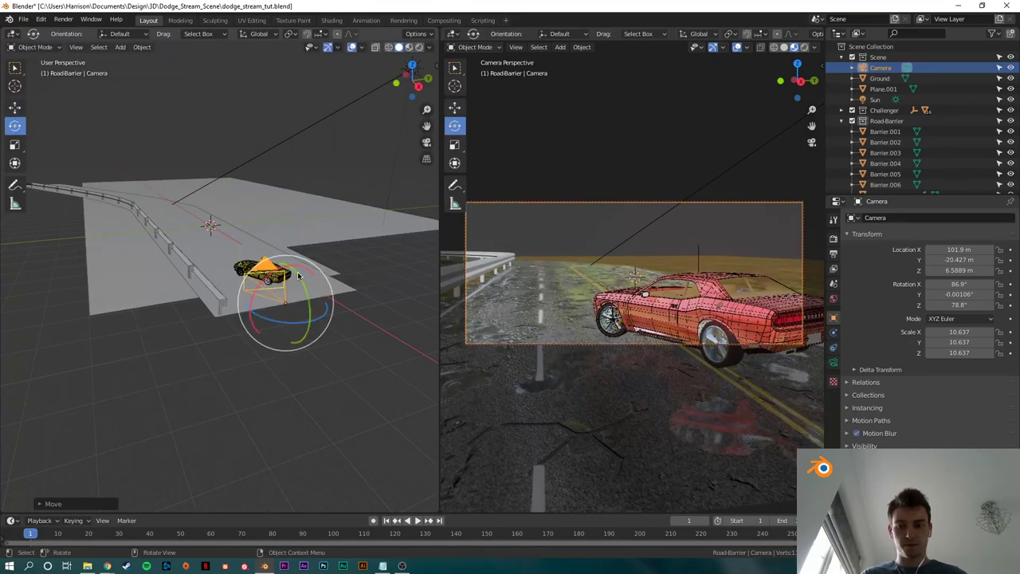
left_click_drag(307, 299, 315, 277)
key("shift+space")
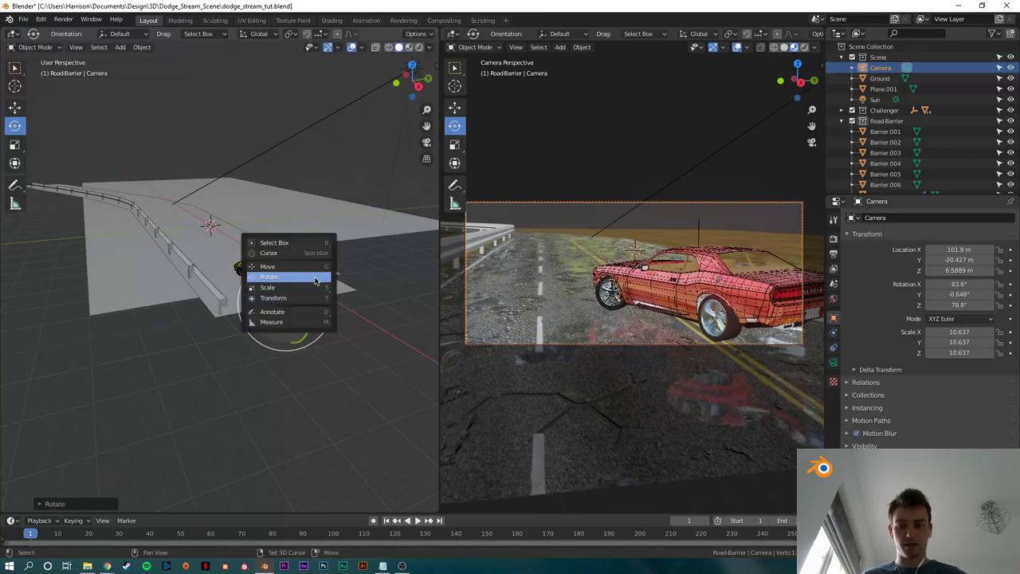
left_click(314, 278)
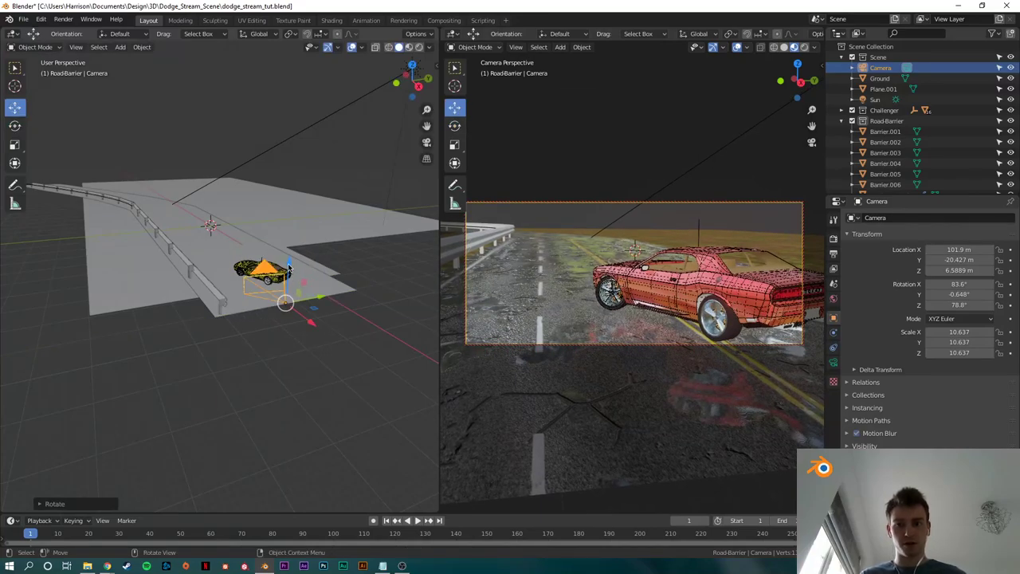
left_click_drag(288, 261, 284, 304)
Step: Tilt the camera slightly back up to an X rotation of about 84.8°
key("shift+space")
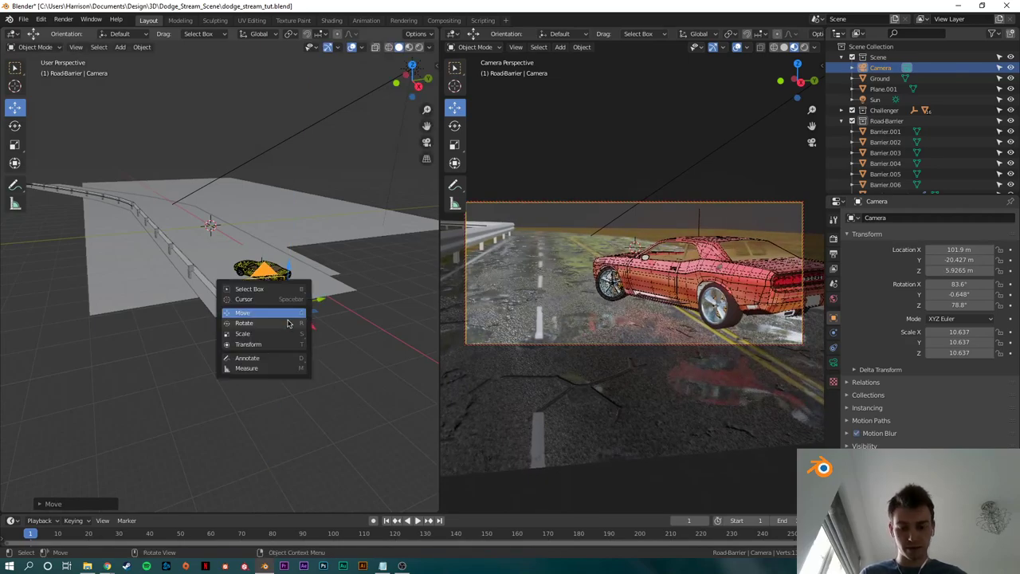
left_click(295, 312)
scroll(303, 307, "up", 4)
middle_click_drag(373, 302, 287, 310, "shift")
scroll(295, 307, "up", 3)
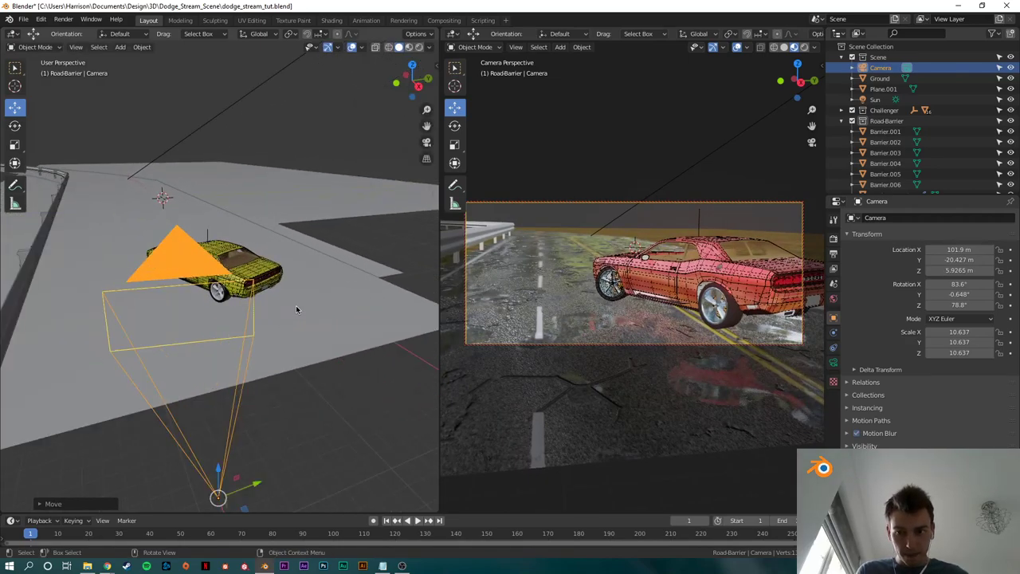
key("shift+space")
key("r")
middle_click_drag(253, 394, 340, 330)
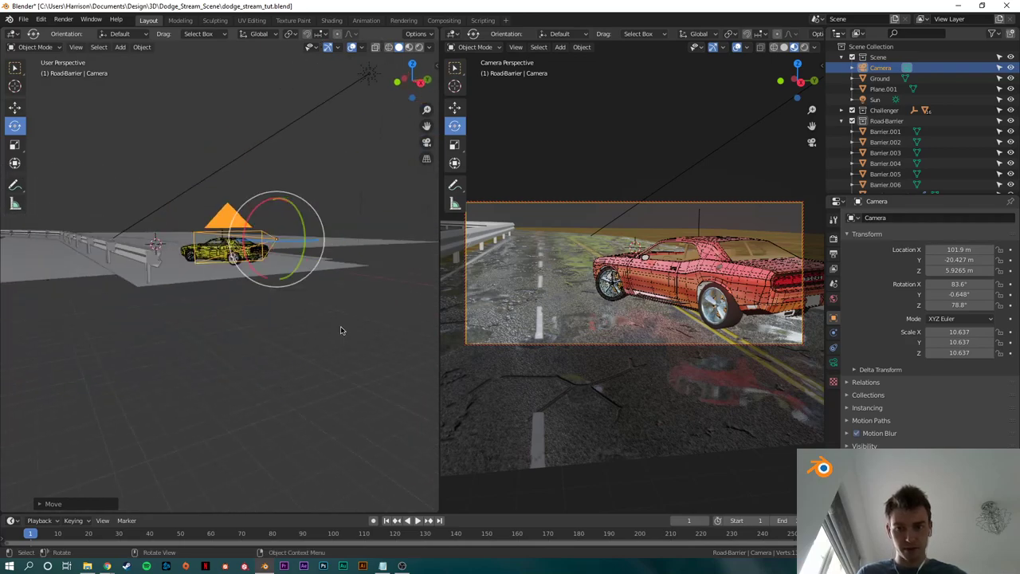
left_click_drag(302, 224, 210, 164)
middle_click_drag(210, 164, 183, 287)
Step: Turn off Lock Camera to View in the viewport that looks through the camera
key("n")
left_click(794, 192)
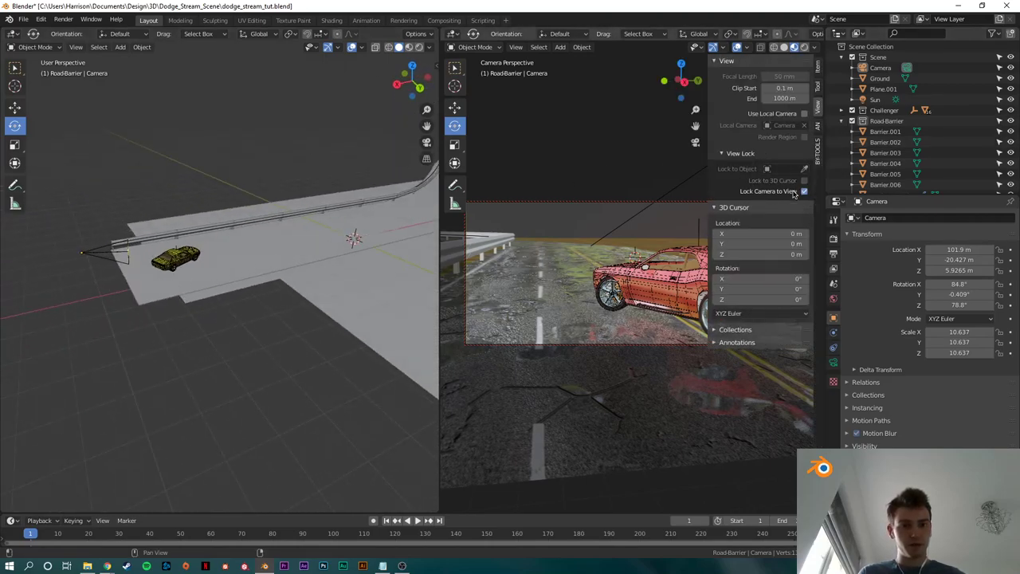
key("n")
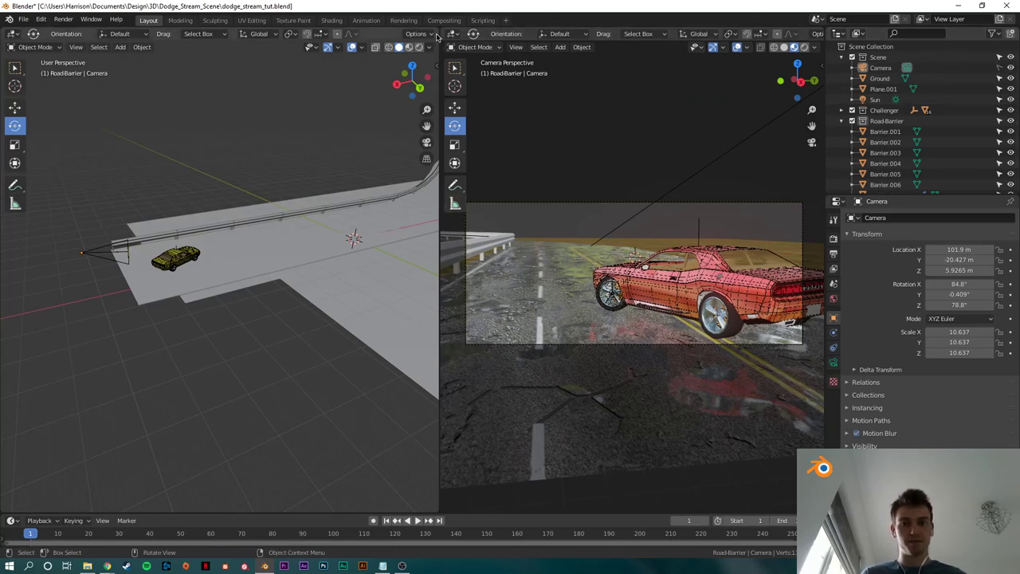
Step: Merge the split viewports into a single camera view and select the ground plane Plane.001
left_click_drag(434, 31, 561, 240)
middle_click_drag(460, 214, 737, 179)
left_click(812, 141)
left_click(560, 215)
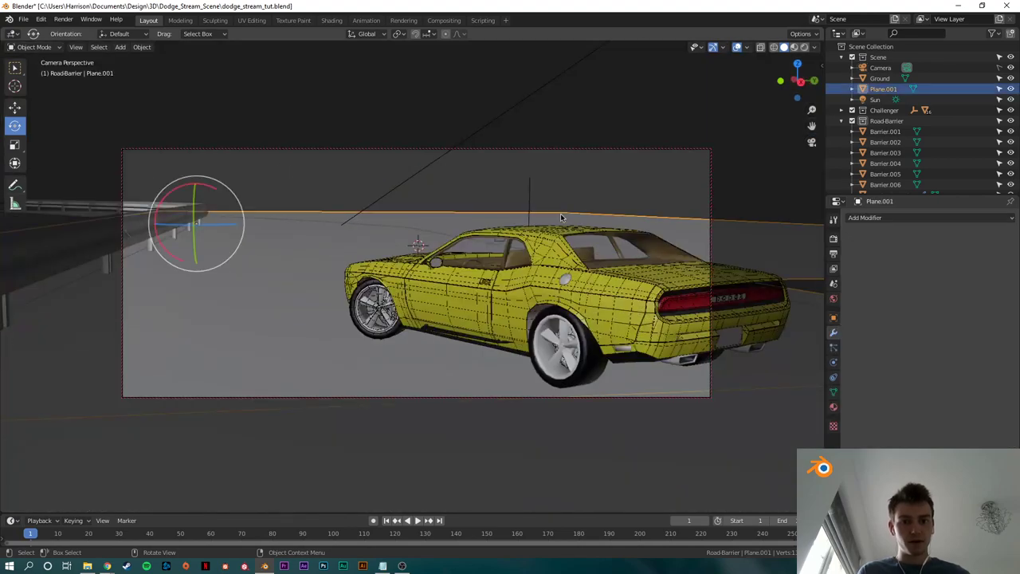
key("Tab")
scroll(658, 214, "down", 2)
middle_click_drag(658, 214, 640, 256)
scroll(638, 219, "down", 4)
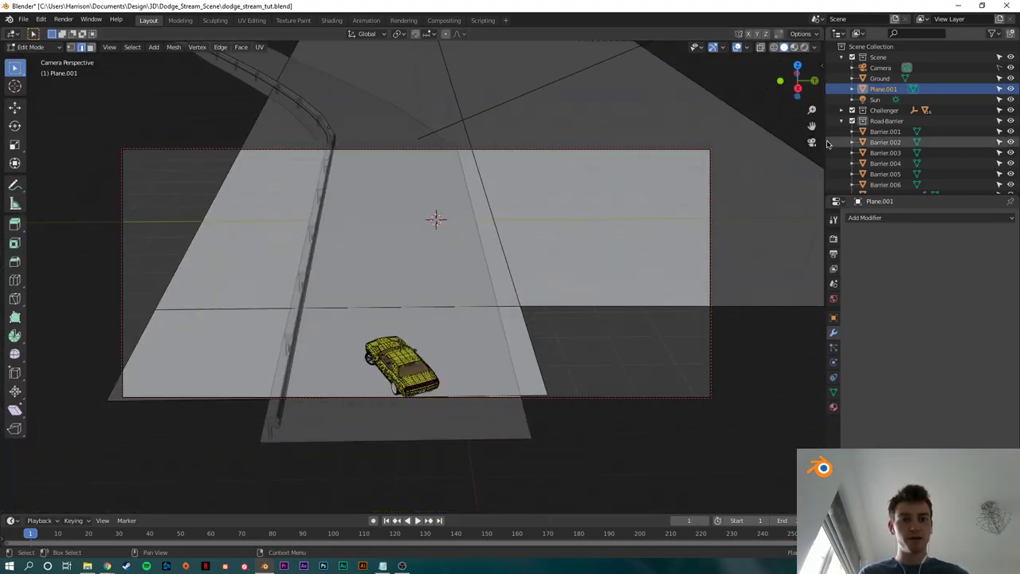
key("ctrl+z")
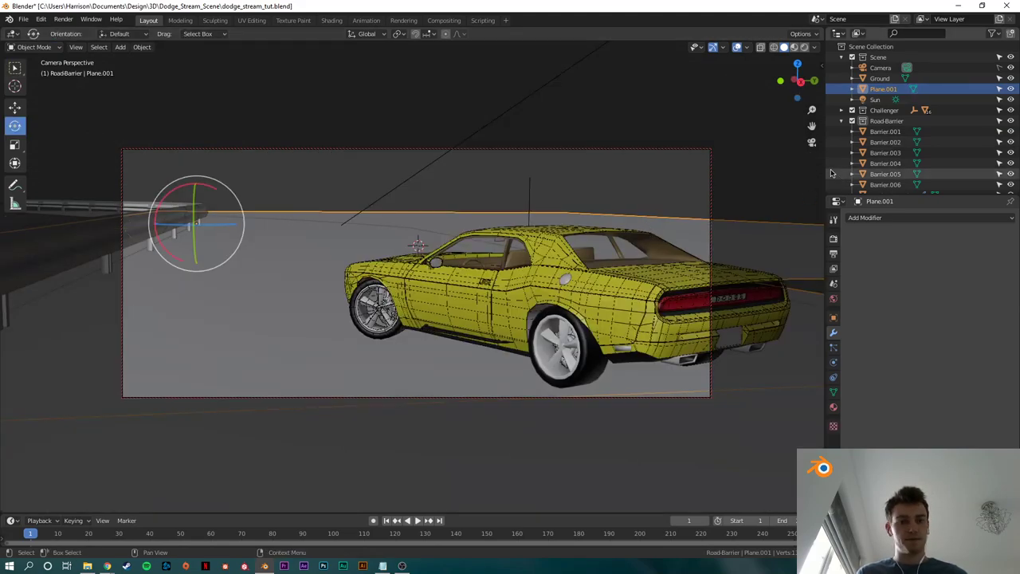
Step: Disable Lock Camera to View in the merged viewport
key("n")
left_click(794, 195)
key("n")
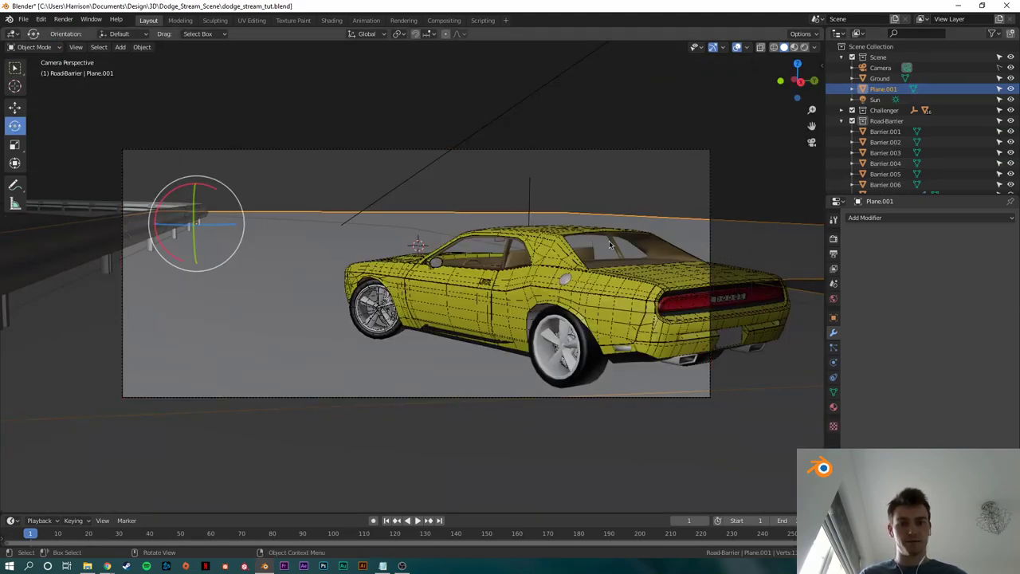
Step: Edit Plane.001, move its side edge beyond the car outward along Y to widen the ground, and leave editing
key("Tab")
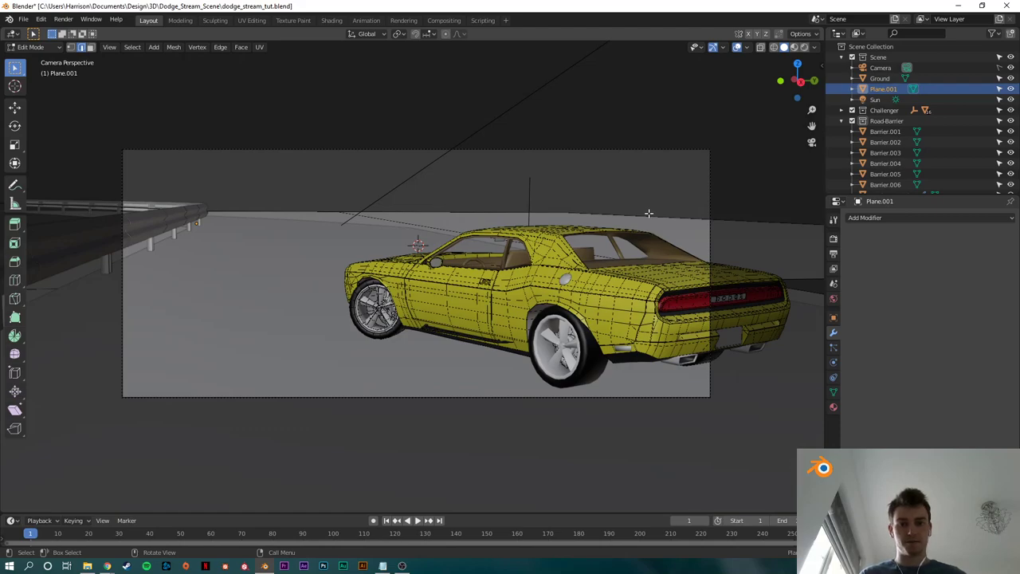
key("shift+space")
key("g")
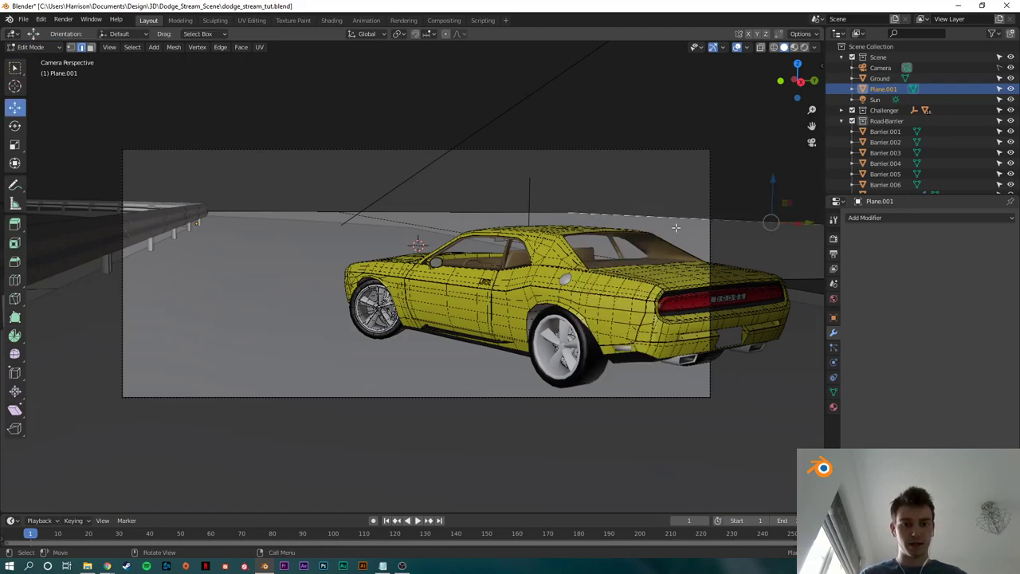
left_click_drag(809, 222, 210, 206)
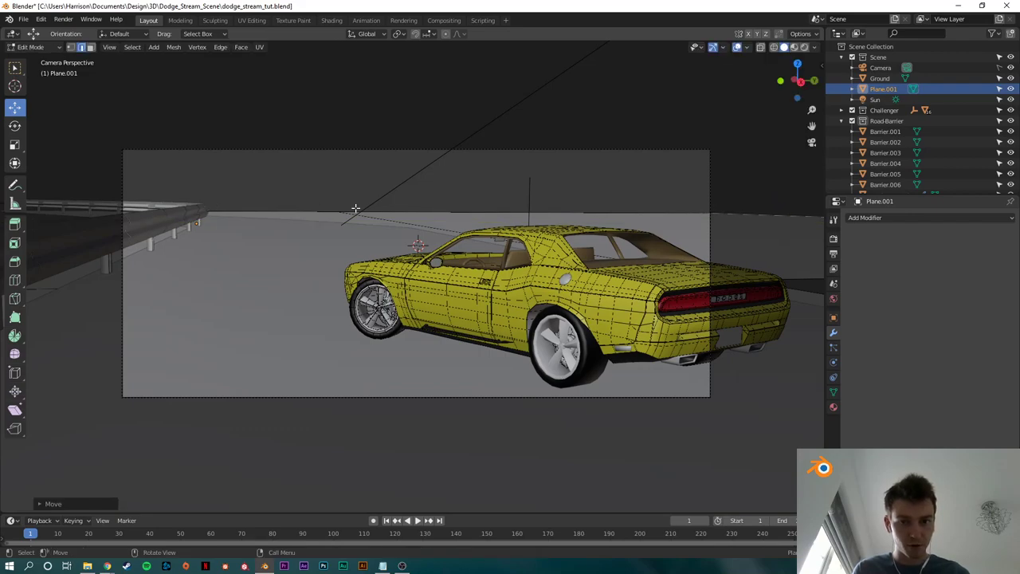
key("Tab")
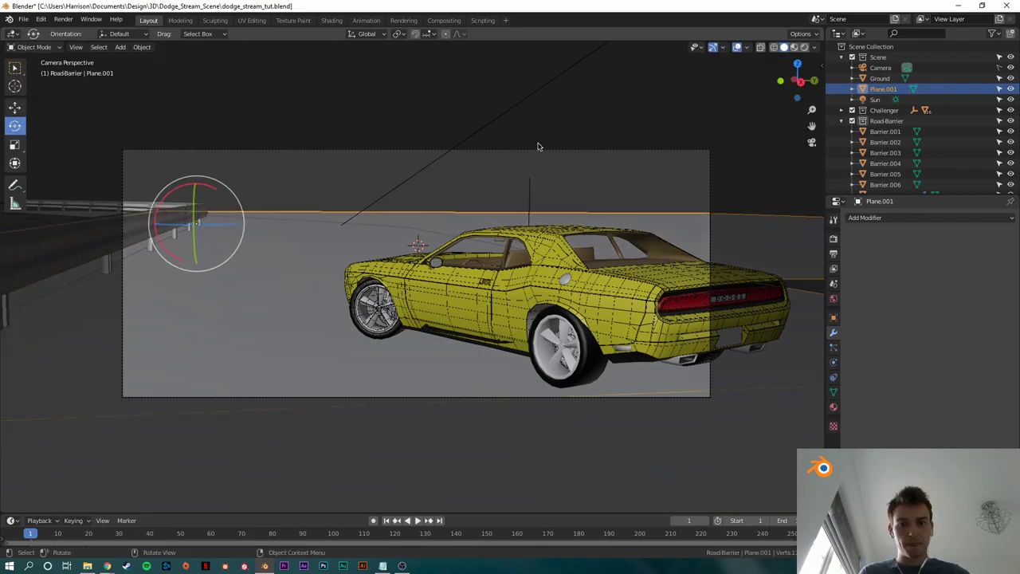
Step: Preview the scene in rendered shading through the camera with nothing selected
left_click(804, 46)
left_click(550, 94)
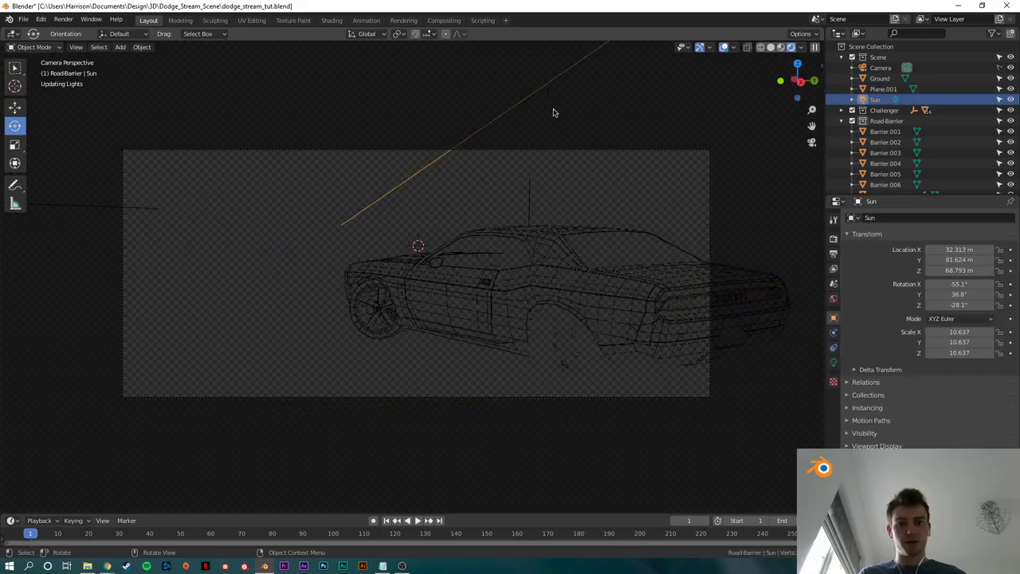
left_click(710, 103)
scroll(518, 178, "up", 1)
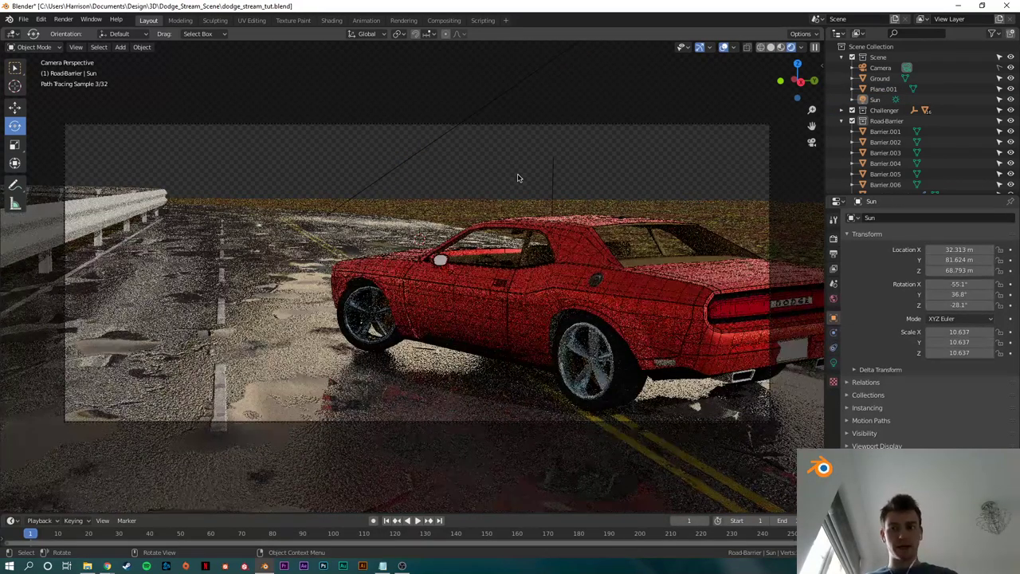
Step: Select roadside segment Barrier.003, switch to material preview, and give Barrier-Mat a Metallic value of 1.000 and a darker grey base colour
left_click(94, 223)
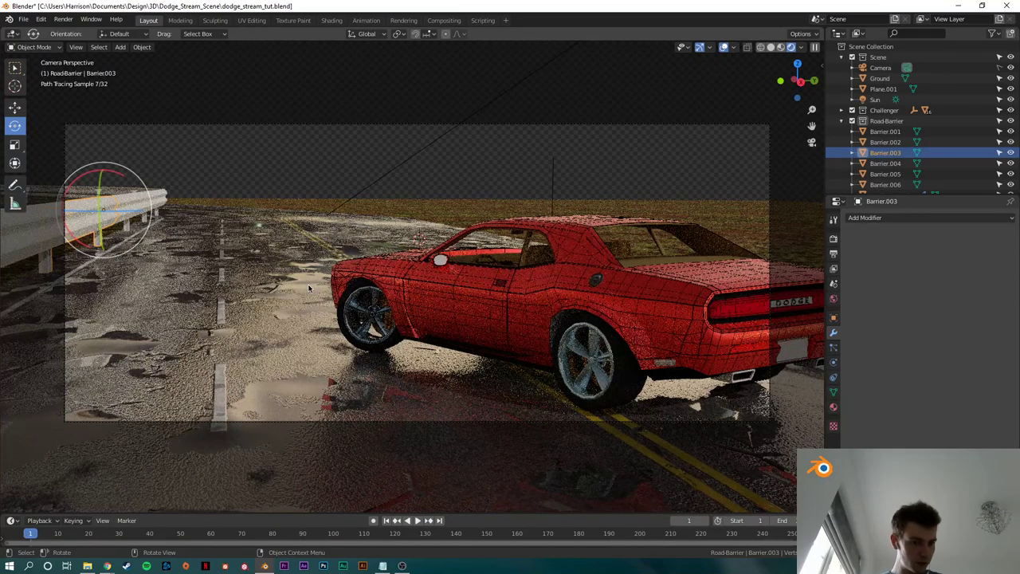
left_click(832, 407)
scroll(881, 369, "down", 4)
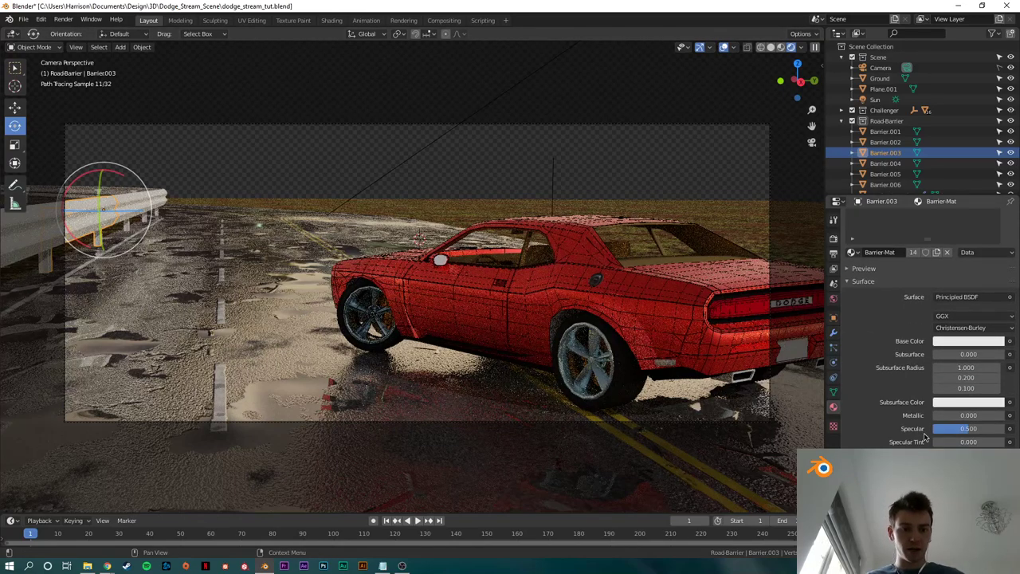
left_click(781, 48)
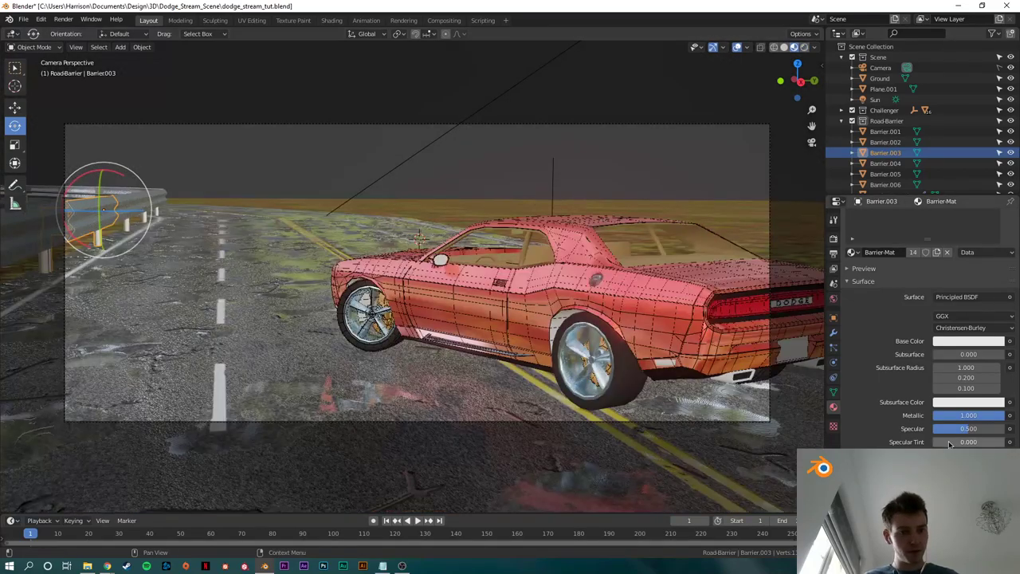
left_click(959, 343)
left_click_drag(996, 208, 995, 231)
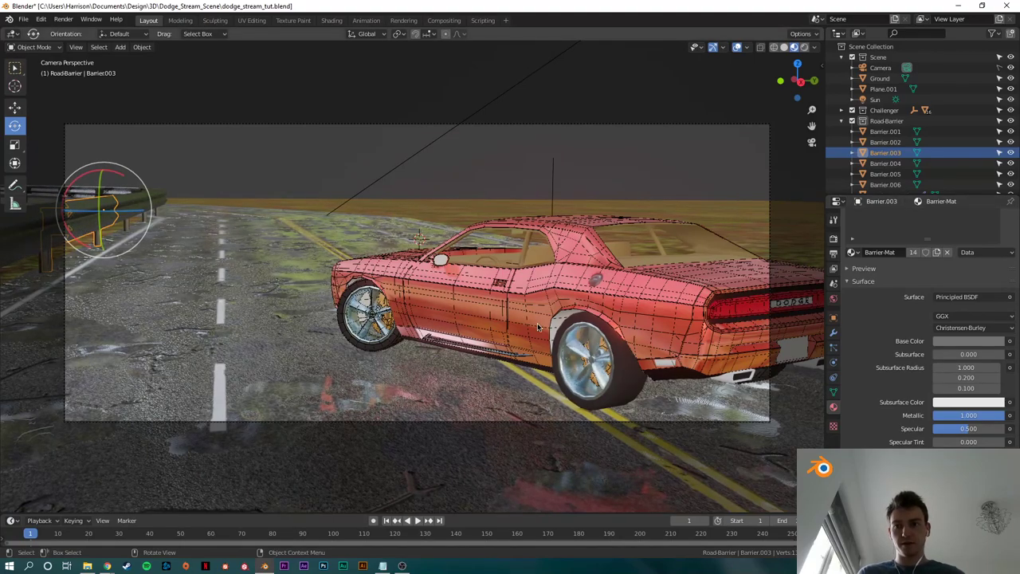
Step: Switch to the Shading workspace and leave the camera view to inspect the selected barrier segment beside the road
left_click(335, 21)
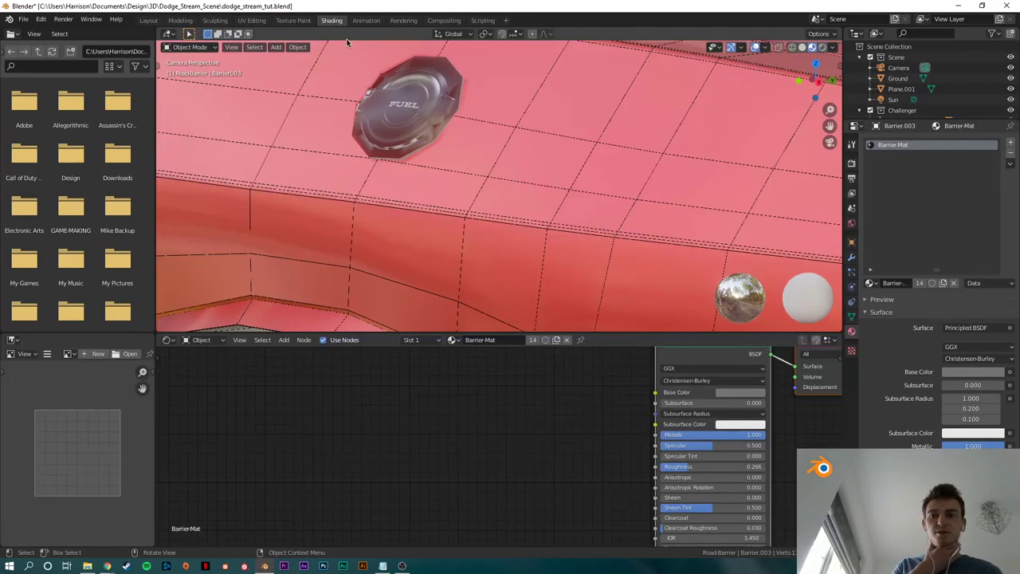
scroll(473, 231, "down", 6)
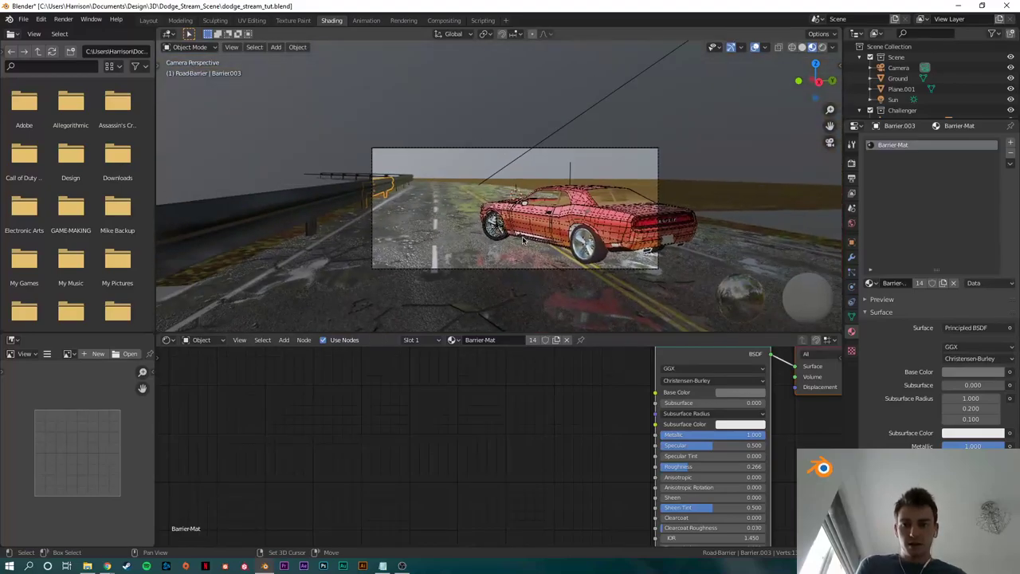
mouse_move(473, 231)
middle_mouse_down()
mouse_move(376, 230)
mouse_move(475, 244)
middle_mouse_up()
scroll(376, 229, "down", 3)
scroll(475, 244, "up", 5)
scroll(701, 380, "down", 3)
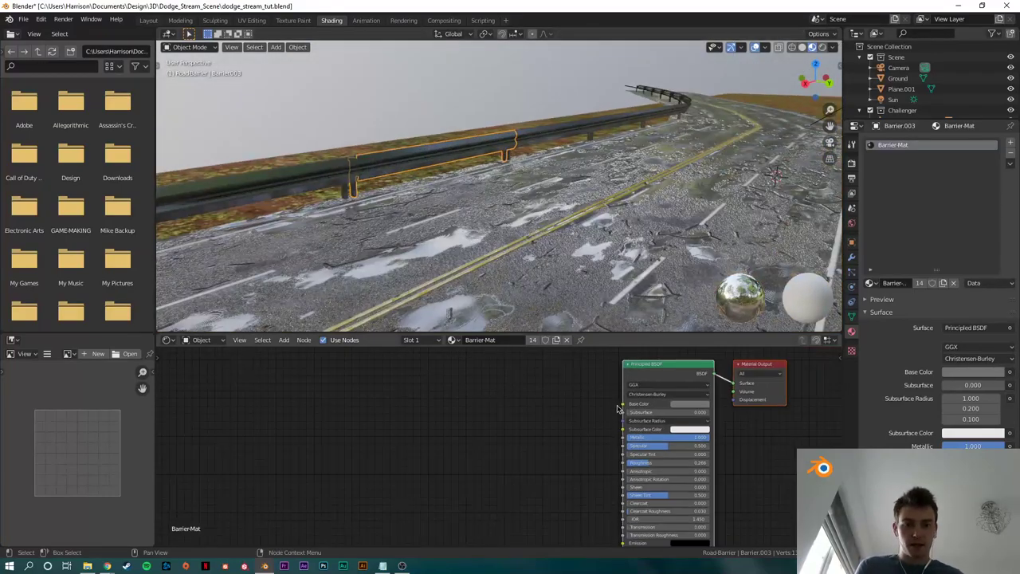
Step: Space out the Barrier-Mat nodes and insert an Add Shader between the Principled BSDF and the Material Output
middle_click_drag(718, 382, 588, 425)
scroll(588, 426, "up", 4)
left_click_drag(557, 402, 290, 399)
key("shift+a")
left_click(481, 430)
type("ad")
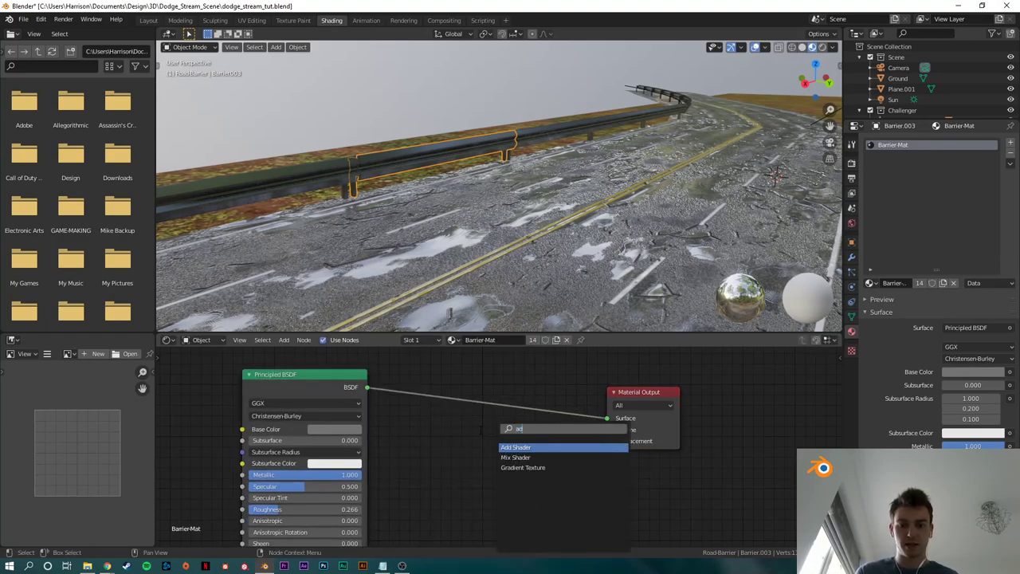
key("Return")
left_click(493, 386)
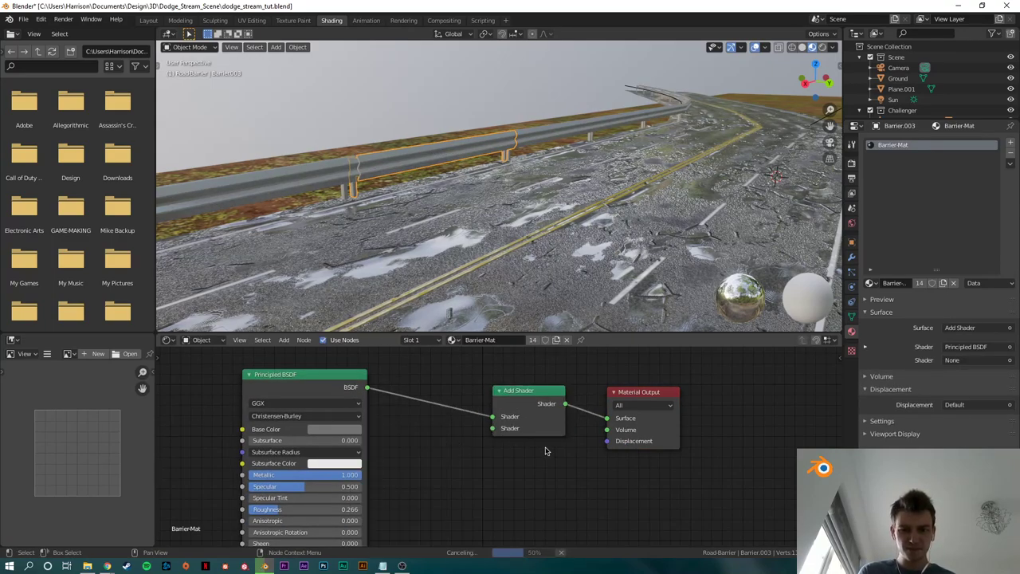
Step: Place a second, unconnected Add Shader node below the link from the Principled BSDF
key("shift+a")
type("add")
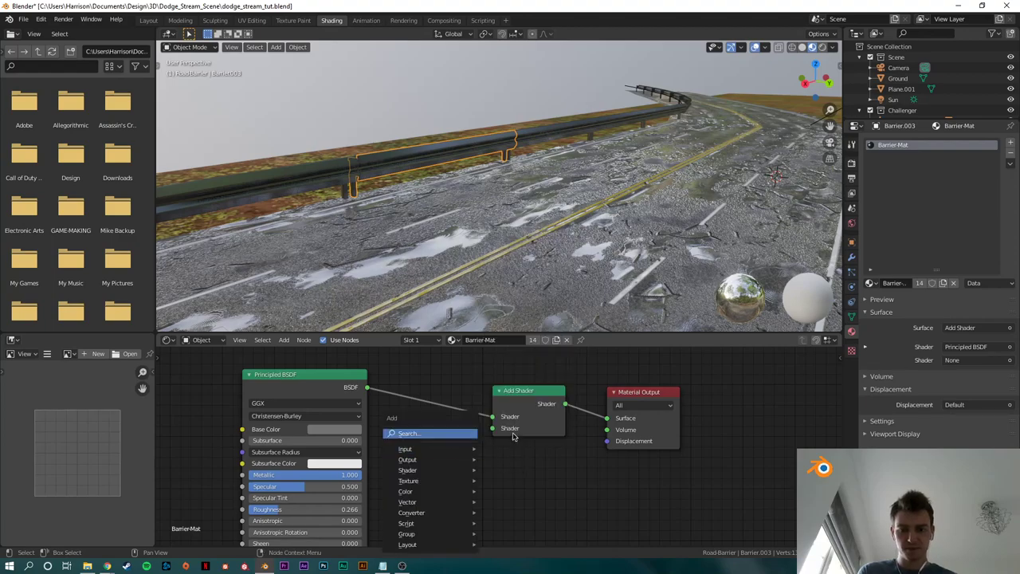
key("Return")
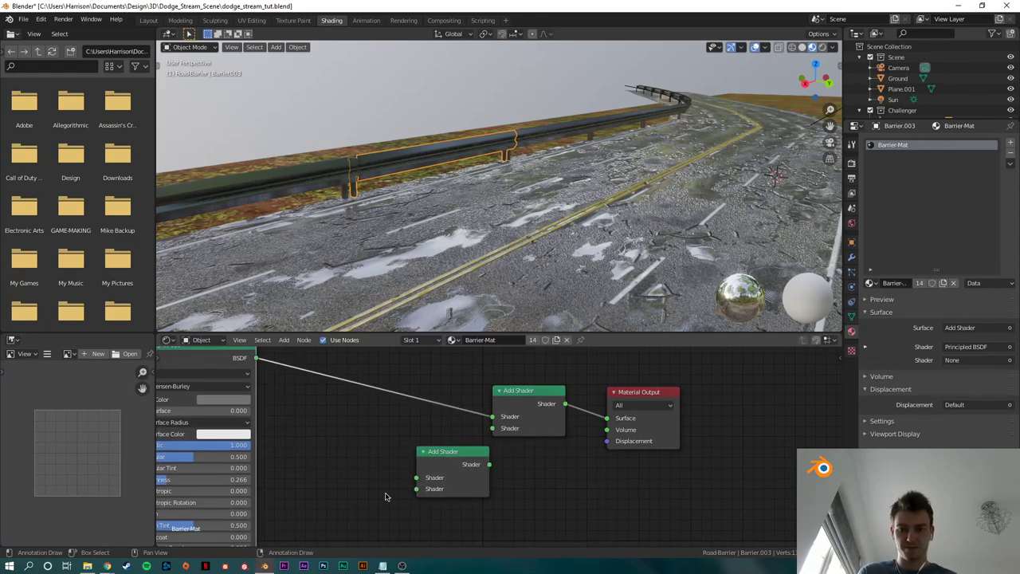
left_click(540, 403)
scroll(478, 430, "down", 3)
middle_click_drag(378, 458, 393, 492)
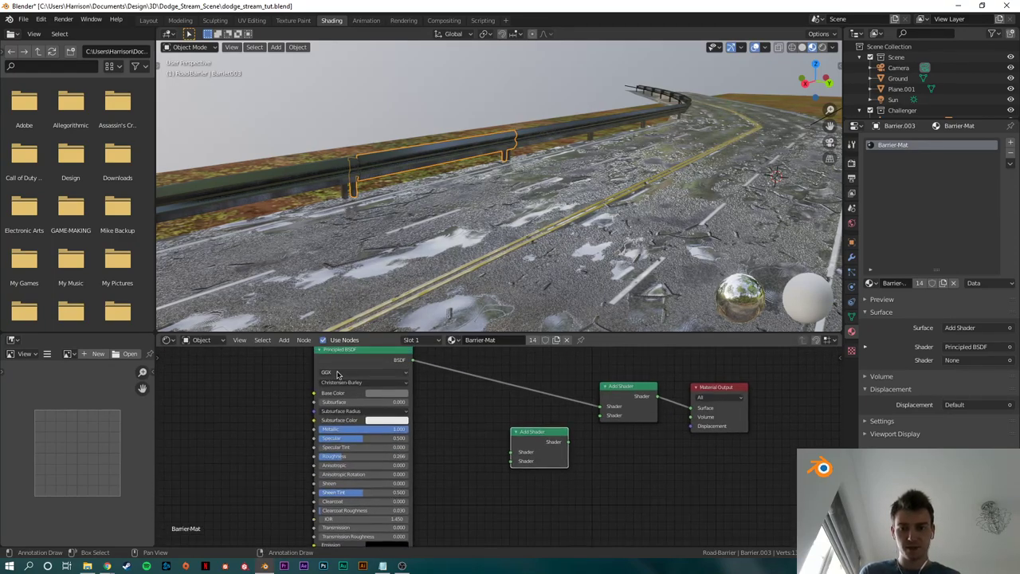
Step: Add a Refraction BSDF node and link its output to the lower input of the second Add Shader
left_click_drag(350, 355, 258, 349)
key("shift+a")
left_click(402, 432)
type("refr")
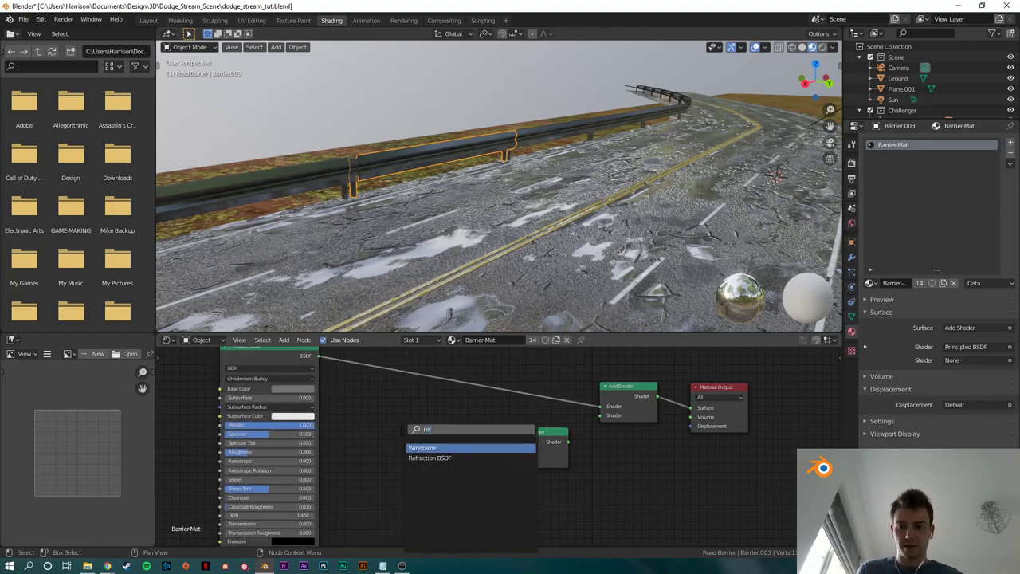
key("Return")
left_click(447, 487)
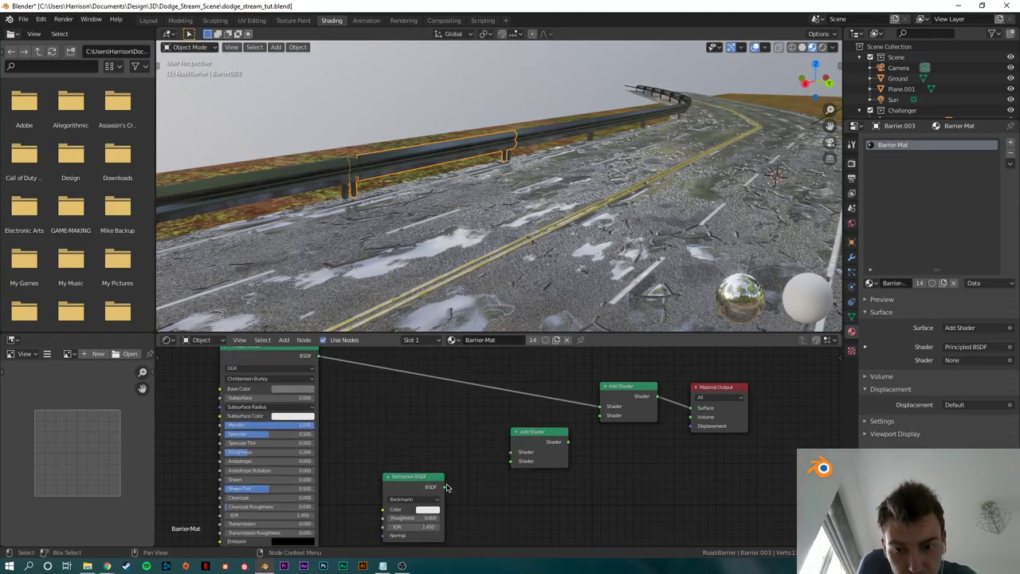
left_click_drag(512, 464, 512, 463)
key("shift+a")
left_click(433, 430)
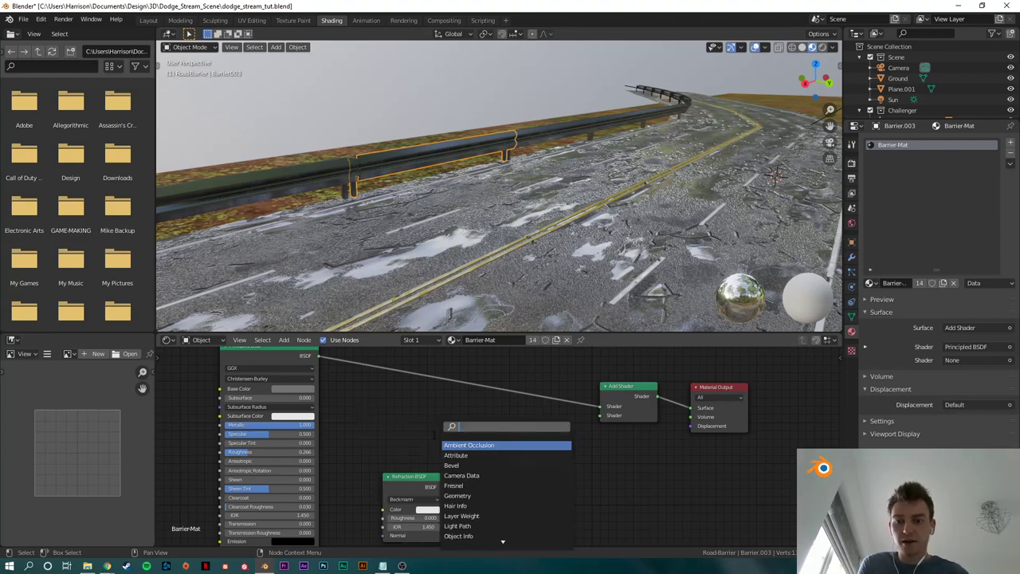
key("Escape")
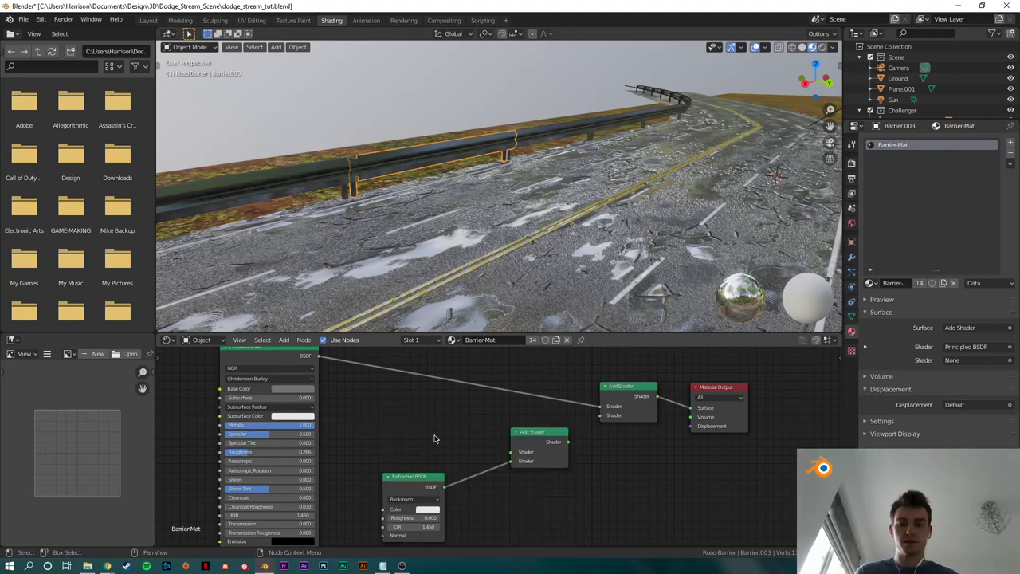
Step: Delete the second Add Shader and link the Refraction BSDF to the free input of the remaining Add Shader
left_click(550, 451)
key("x")
left_click_drag(395, 491, 466, 445)
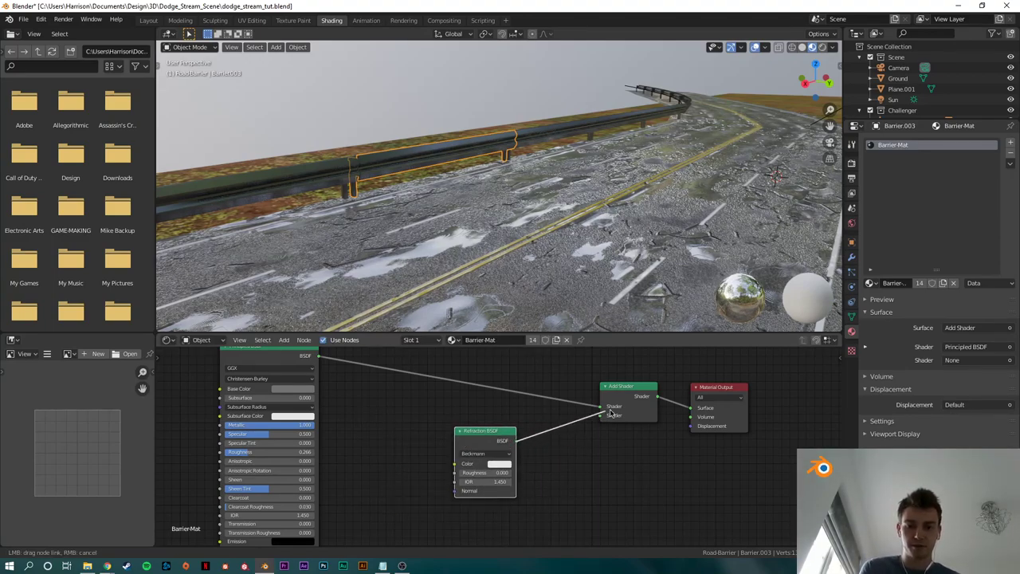
left_click_drag(606, 416, 605, 418)
Step: Add a Fresnel node and link its Fac output to the IOR input of the Refraction BSDF
mouse_move(298, 359)
left_mouse_down()
mouse_move(391, 368)
mouse_move(283, 366)
left_mouse_up()
left_click(338, 403)
key("shift+a")
left_click(344, 427)
type("fresnel")
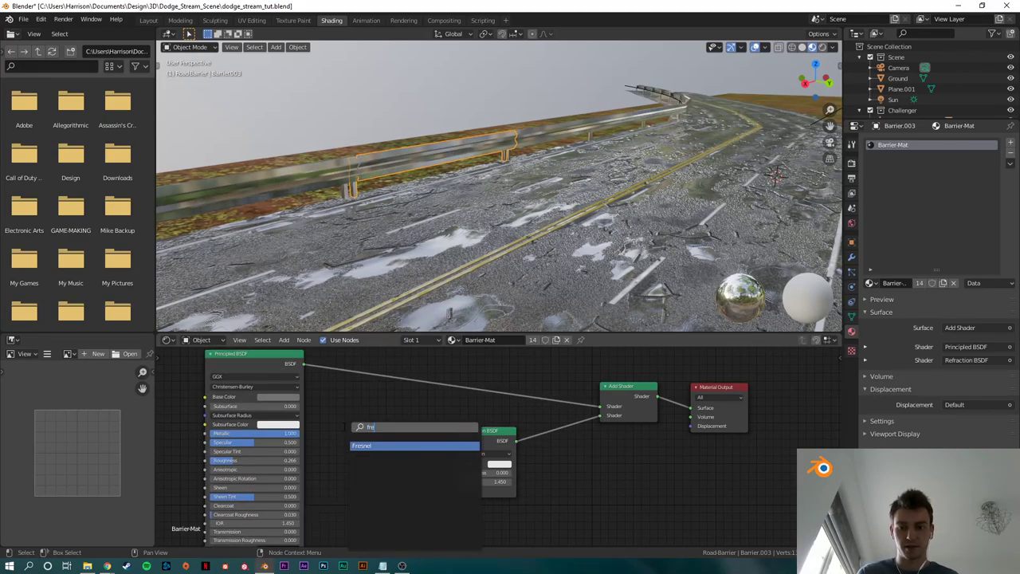
key("Return")
left_click(418, 442)
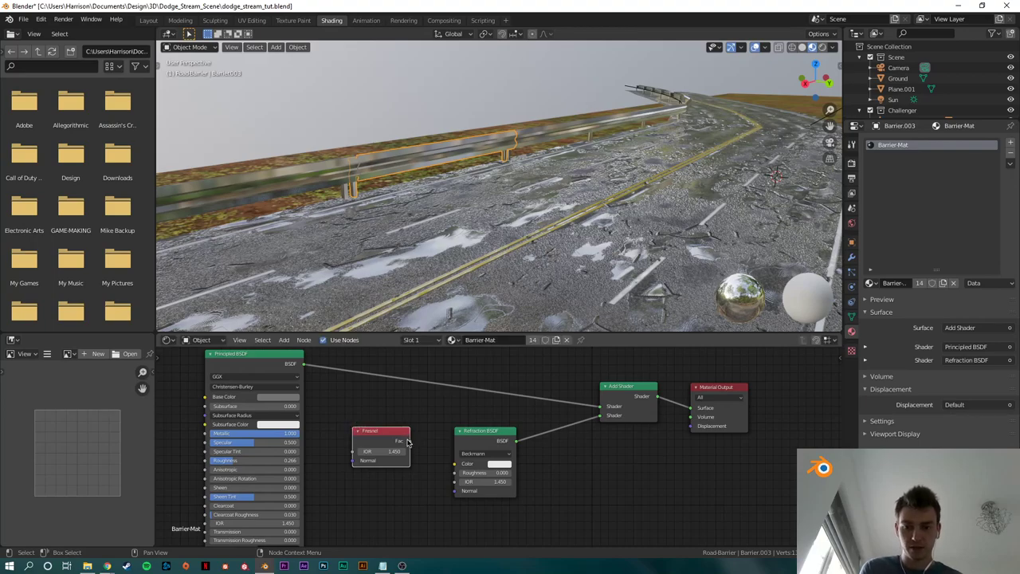
left_click_drag(457, 490, 456, 482)
scroll(403, 469, "up", 2)
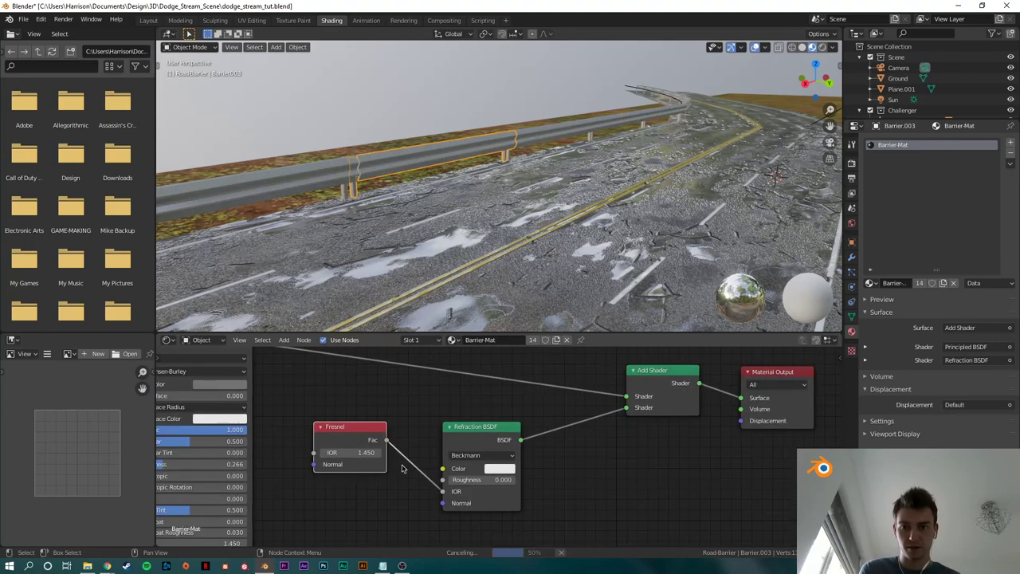
Step: Move the Fresnel node slightly lower and set the Refraction BSDF roughness to 0.615
scroll(426, 367, "up", 1)
middle_click_drag(408, 248, 510, 241)
left_click_drag(326, 434, 352, 453)
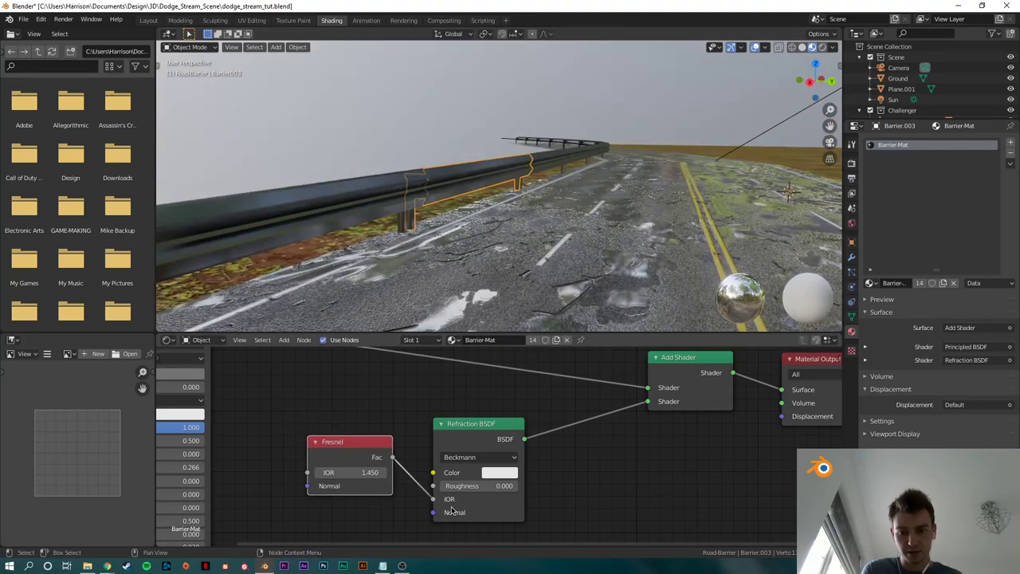
left_click_drag(470, 485, 520, 485)
Step: Set the Principled BSDF roughness of Barrier-Mat to 0.498
scroll(486, 462, "down", 2)
middle_click_drag(185, 408, 385, 458)
left_click_drag(398, 373, 451, 382)
middle_click_drag(461, 494, 463, 470)
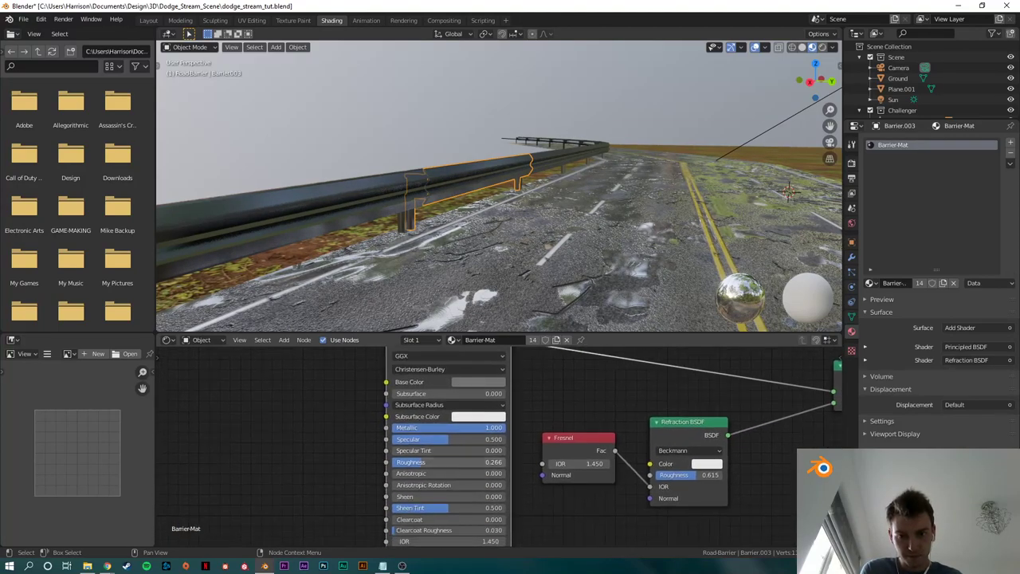
left_click_drag(449, 462, 473, 463)
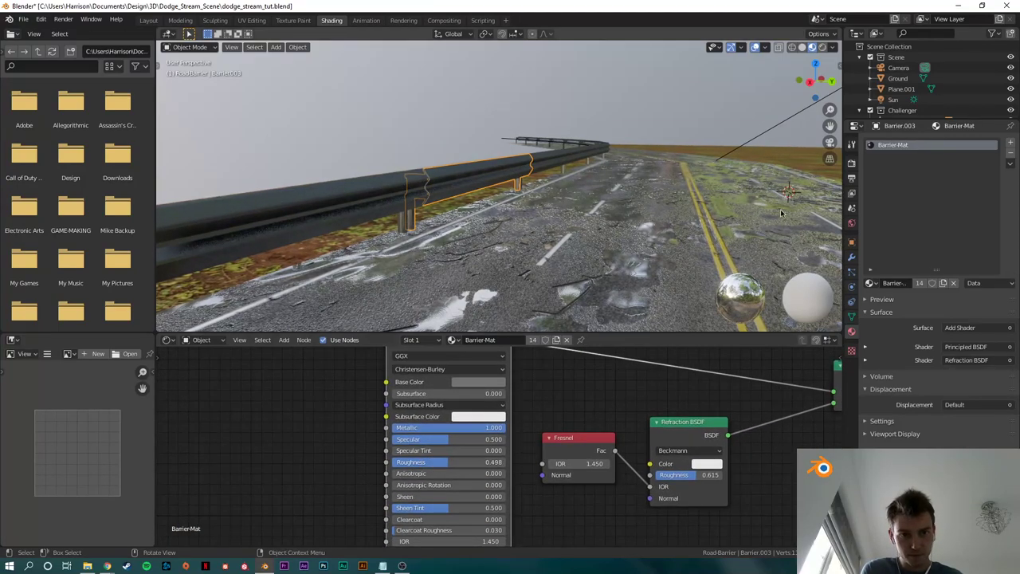
Step: Return to the camera view, centre the car in the frame, and switch the viewport to rendered shading
key("KP_0")
middle_click_drag(590, 208, 549, 157, "shift")
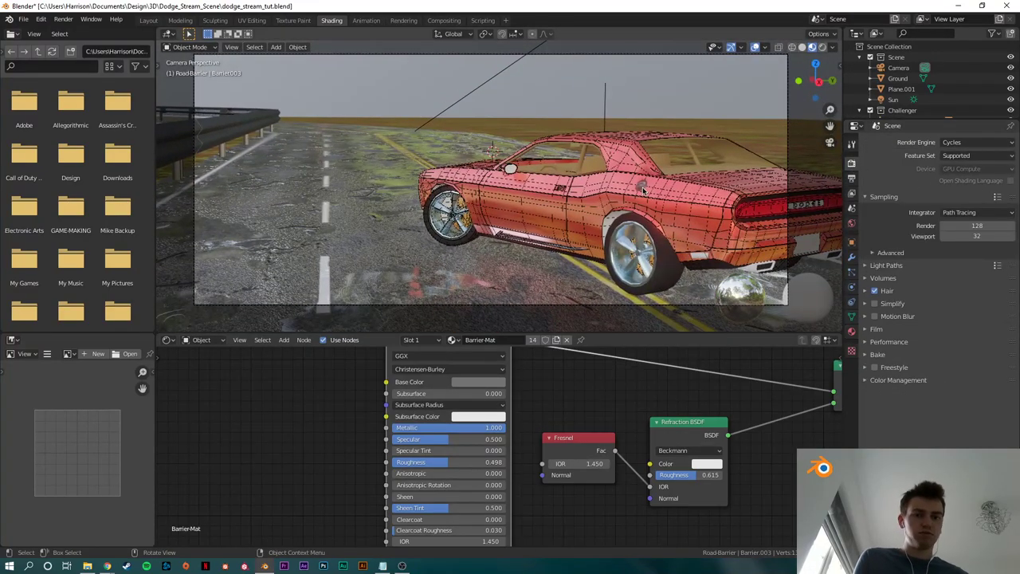
left_click(822, 48)
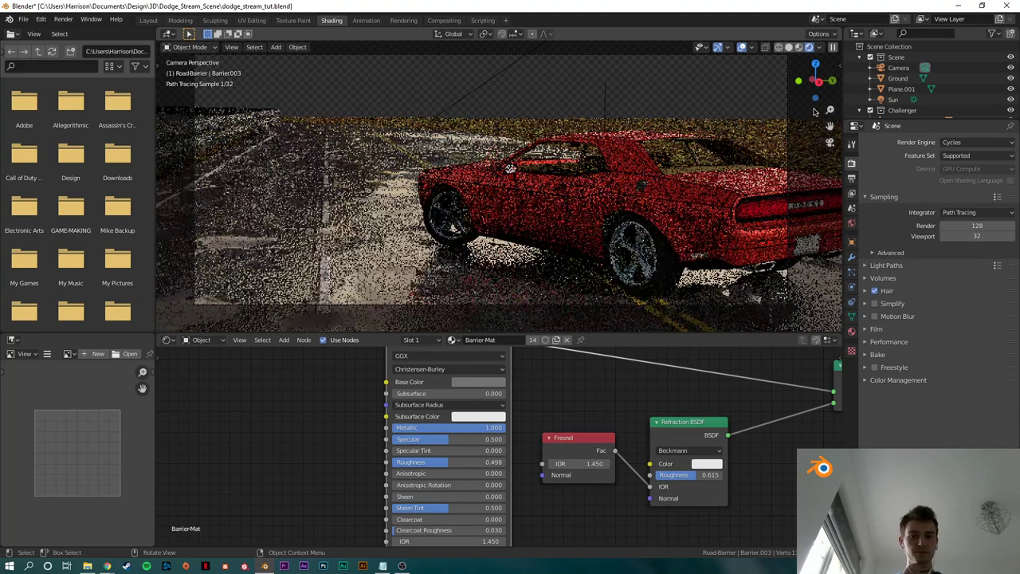
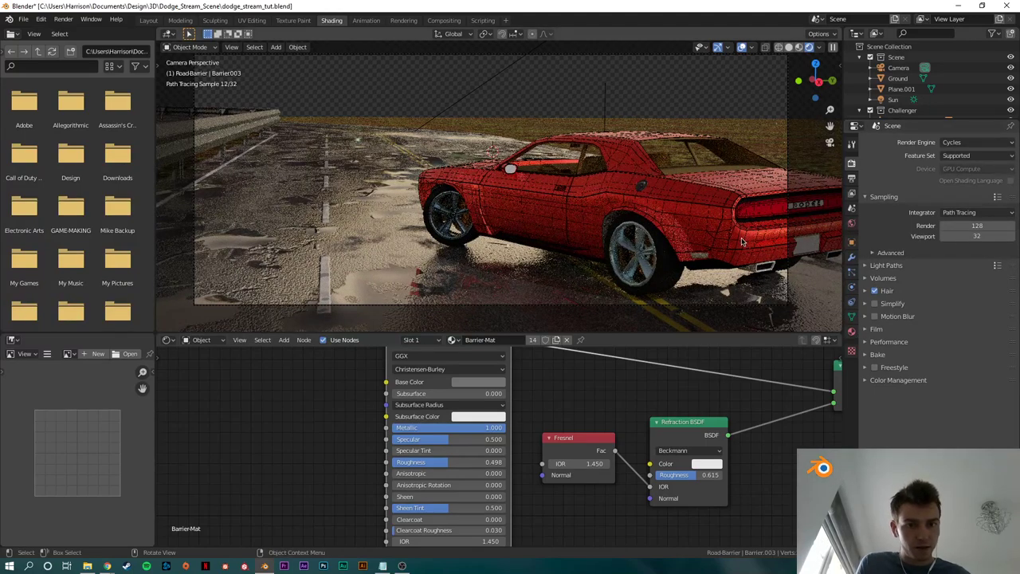
Step: Find the Film settings in the render properties and turn off the Transparent background
left_click(852, 180)
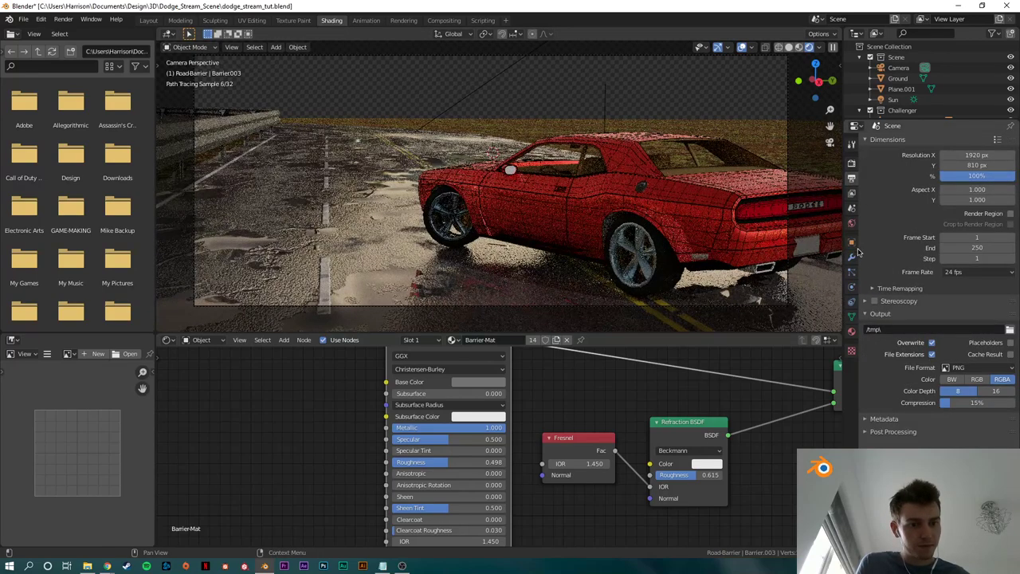
left_click(852, 194)
left_click(852, 164)
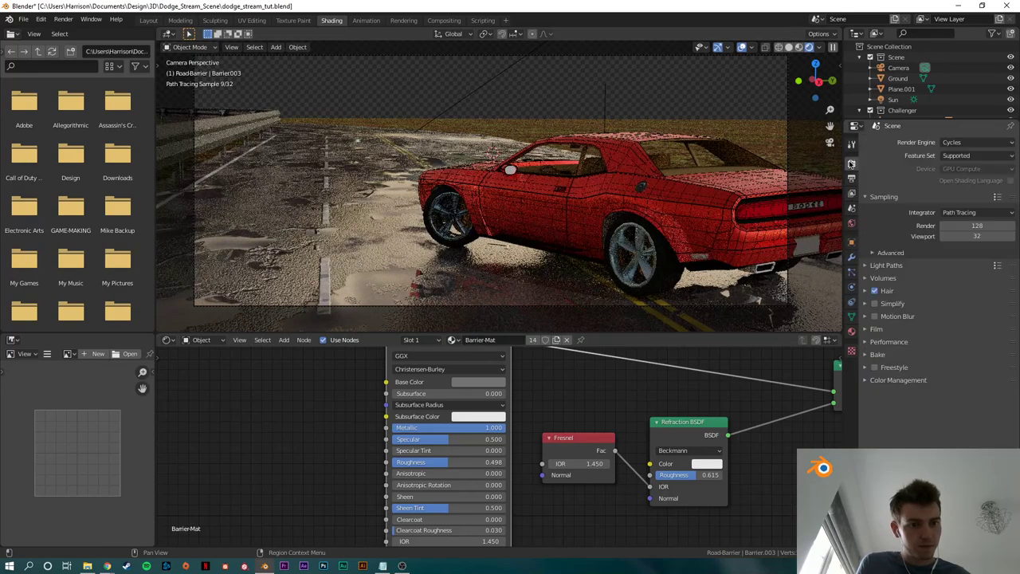
left_click(867, 317)
left_click(867, 317)
left_click(866, 305)
left_click(867, 305)
left_click(865, 292)
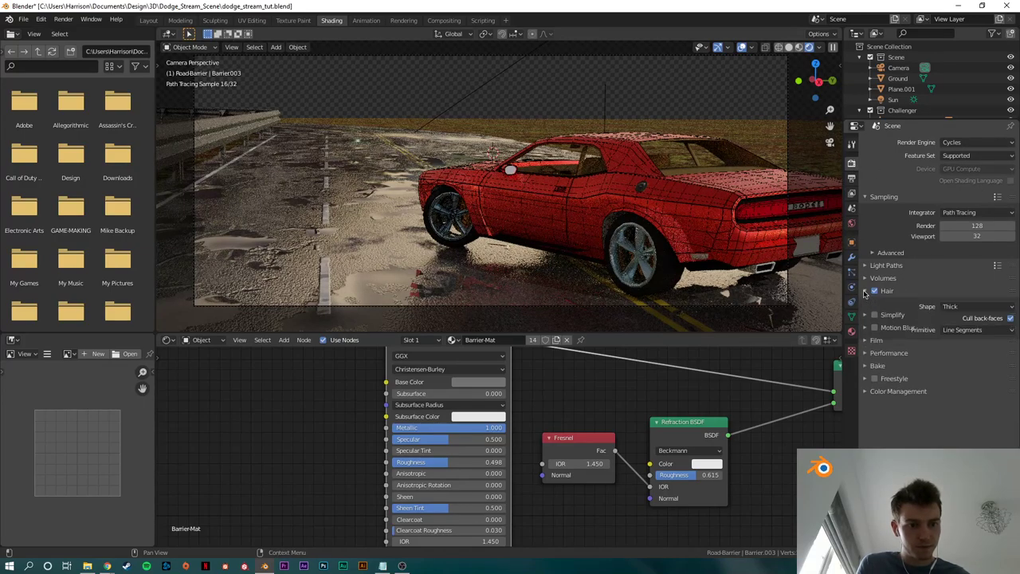
left_click(864, 292)
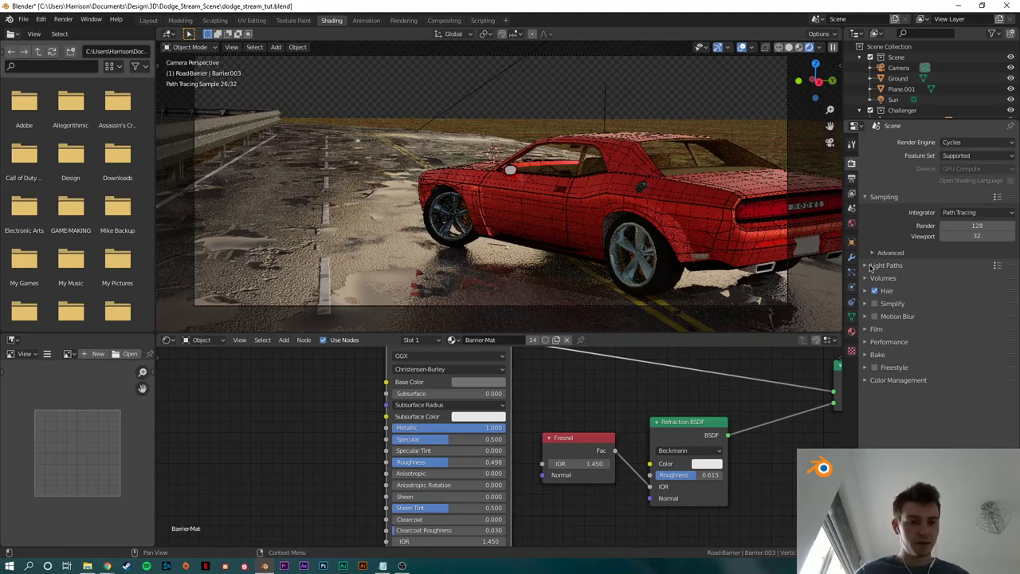
left_click(894, 329)
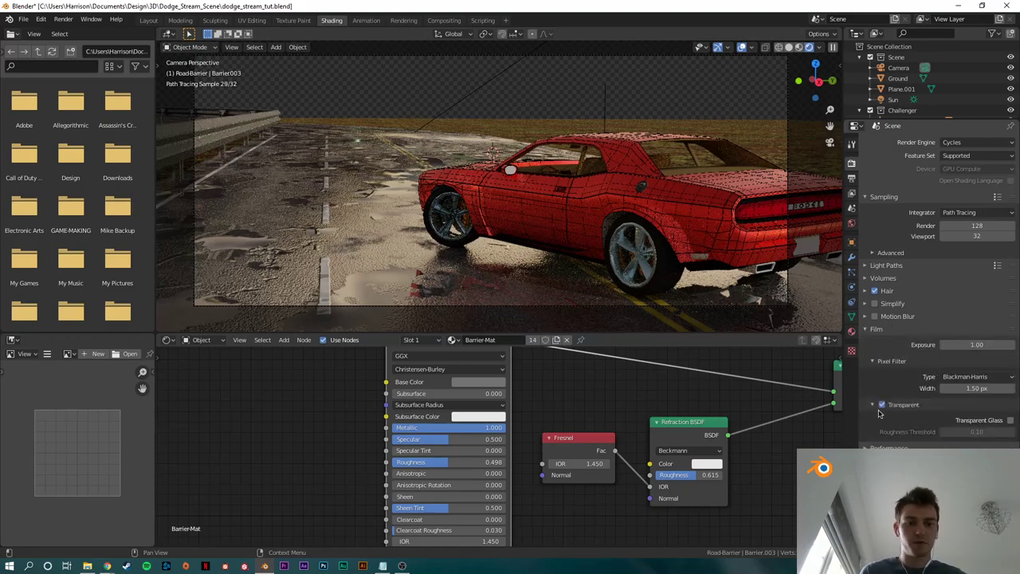
left_click(883, 406)
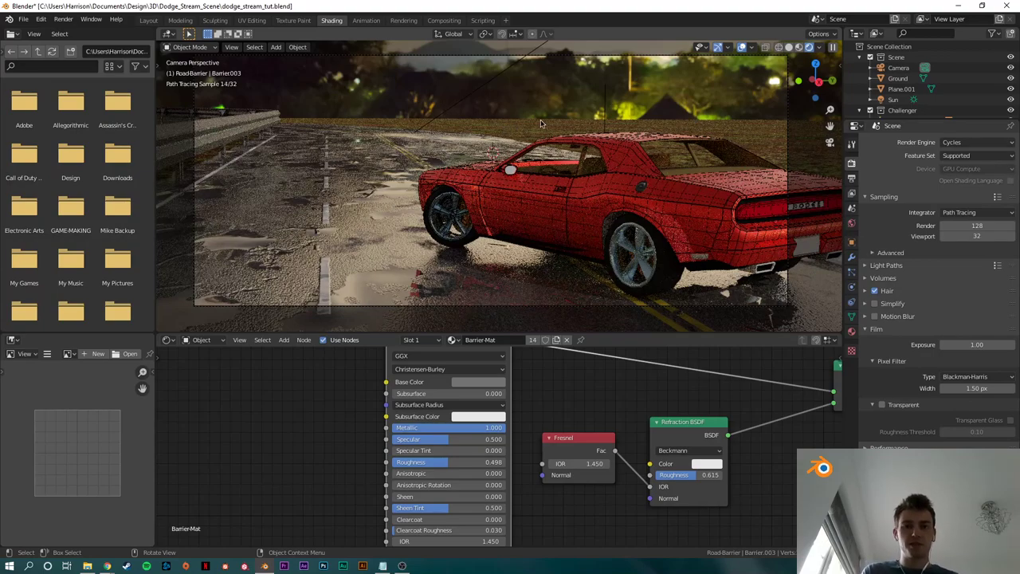
Step: Turn on Lock Camera to View and reframe the camera so the whole rear of the car is visible
left_click(459, 128)
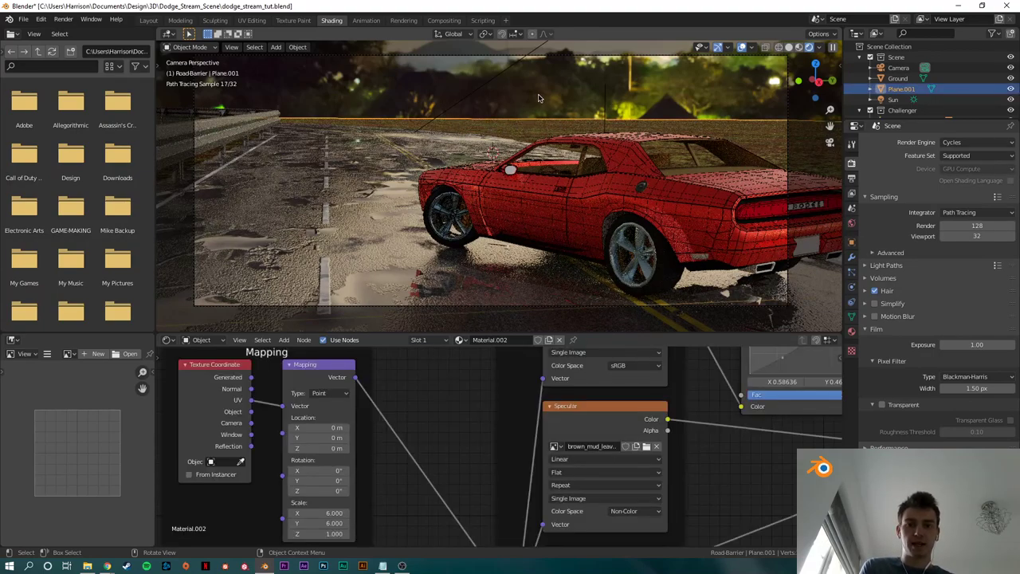
left_click(799, 47)
left_click(582, 155)
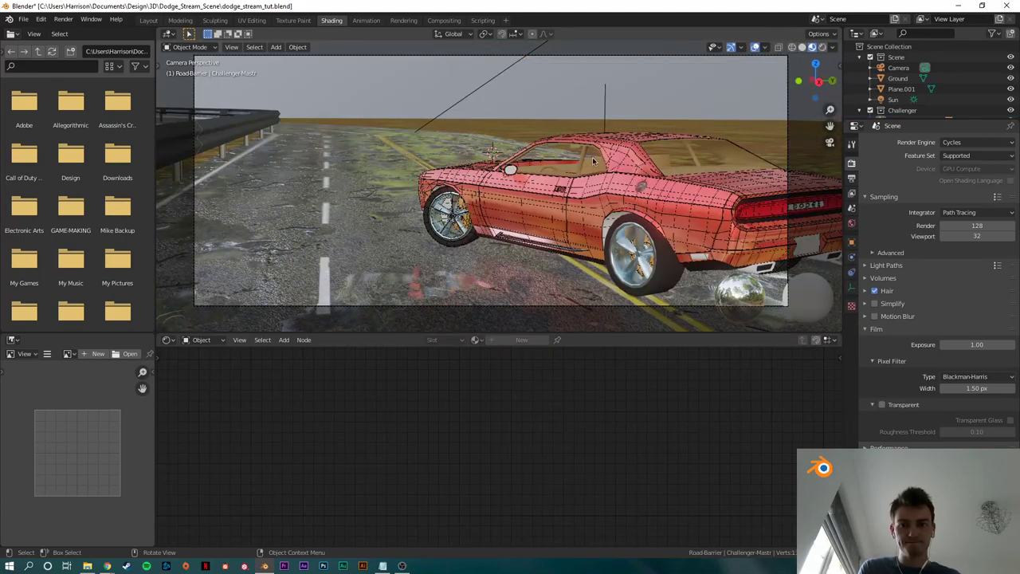
left_click(786, 162)
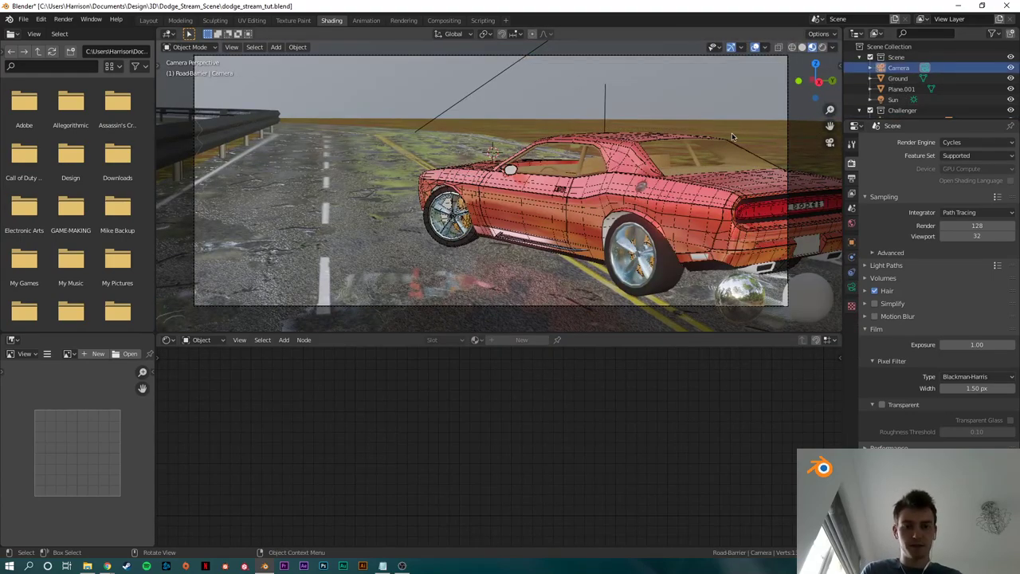
key("n")
left_click(837, 106)
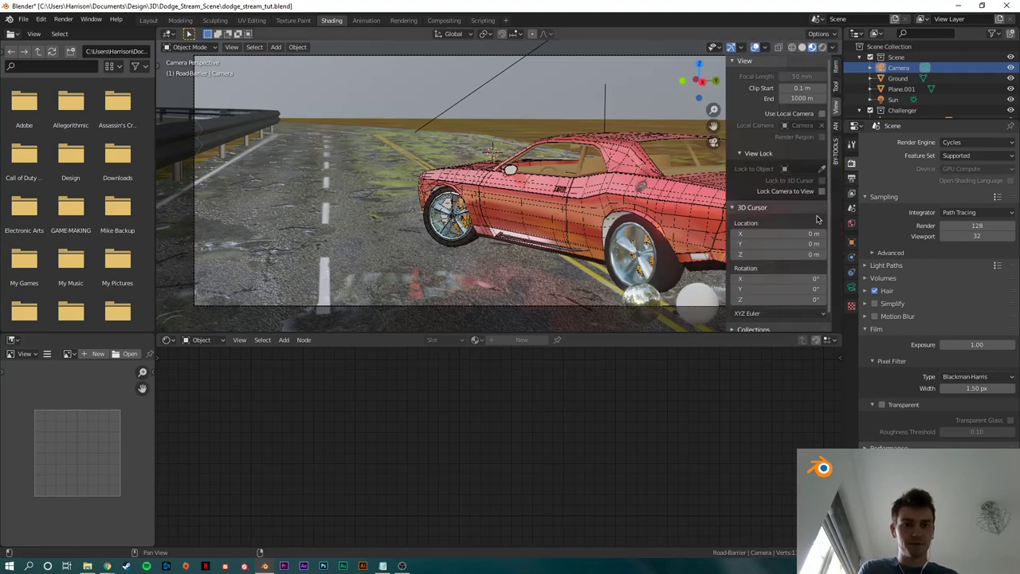
key("n")
mouse_move(822, 194)
middle_mouse_down()
mouse_move(668, 186)
mouse_move(682, 197)
middle_mouse_up()
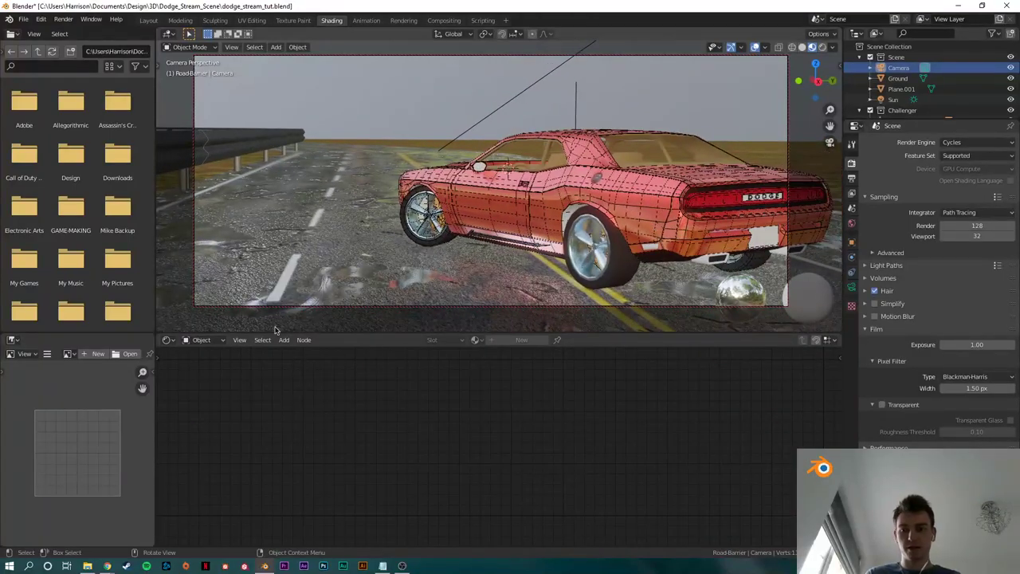
Step: Examine the reference render dodge_example_post.jpg in Photos for its composition and return to the Blender scene
left_click(87, 566)
double_click(497, 209)
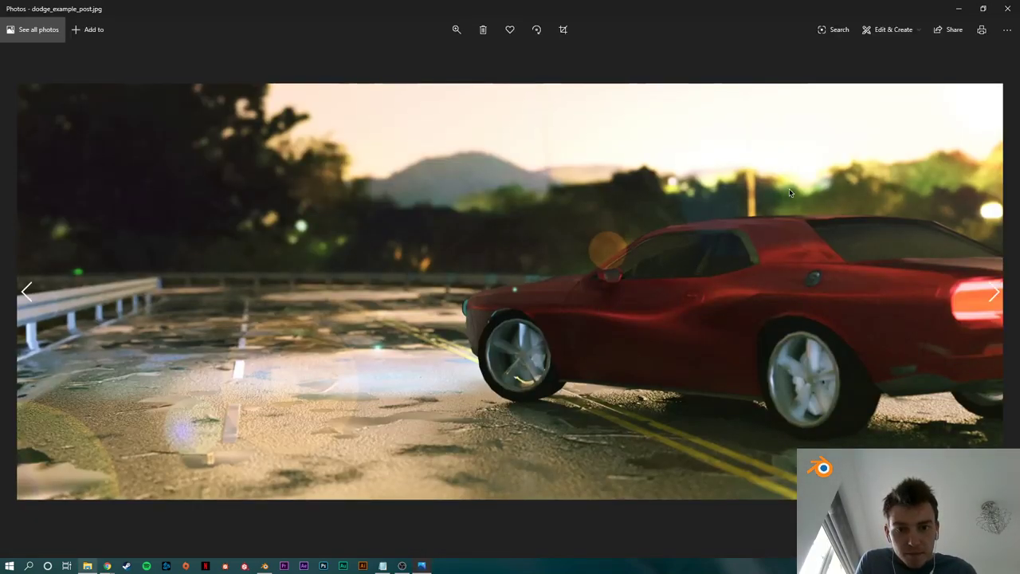
left_click(1008, 8)
left_click(592, 106)
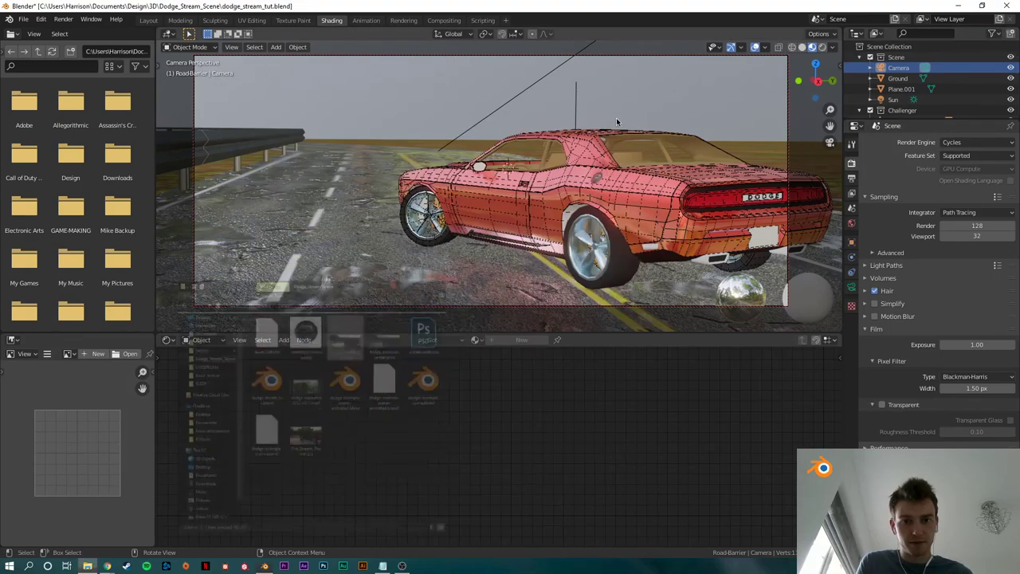
Step: Refine the camera framing to a slightly lower angle on the car and turn off Lock Camera to View
mouse_move(704, 199)
middle_mouse_down()
mouse_move(707, 190)
mouse_move(716, 204)
mouse_move(716, 194)
middle_mouse_up()
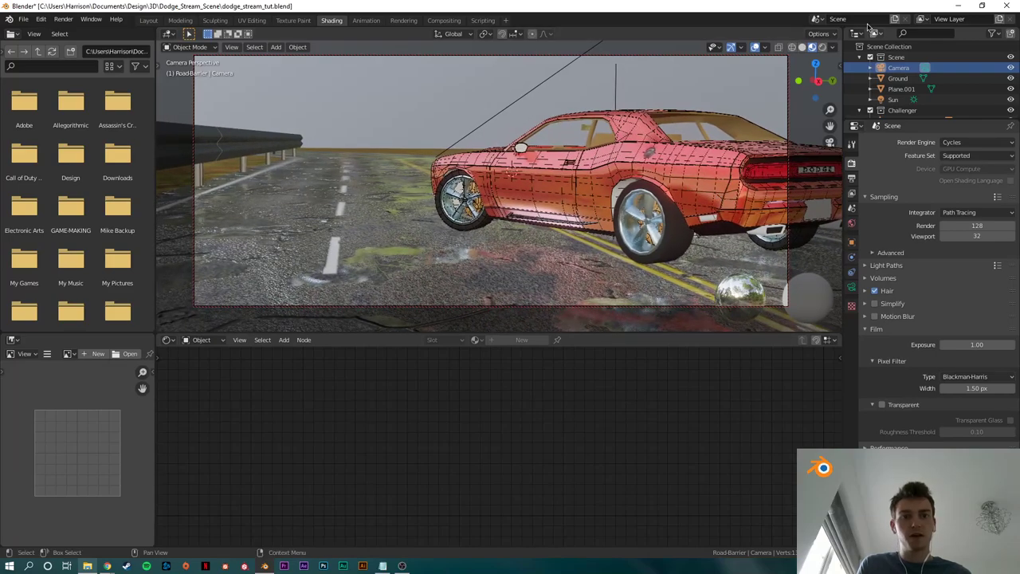
key("n")
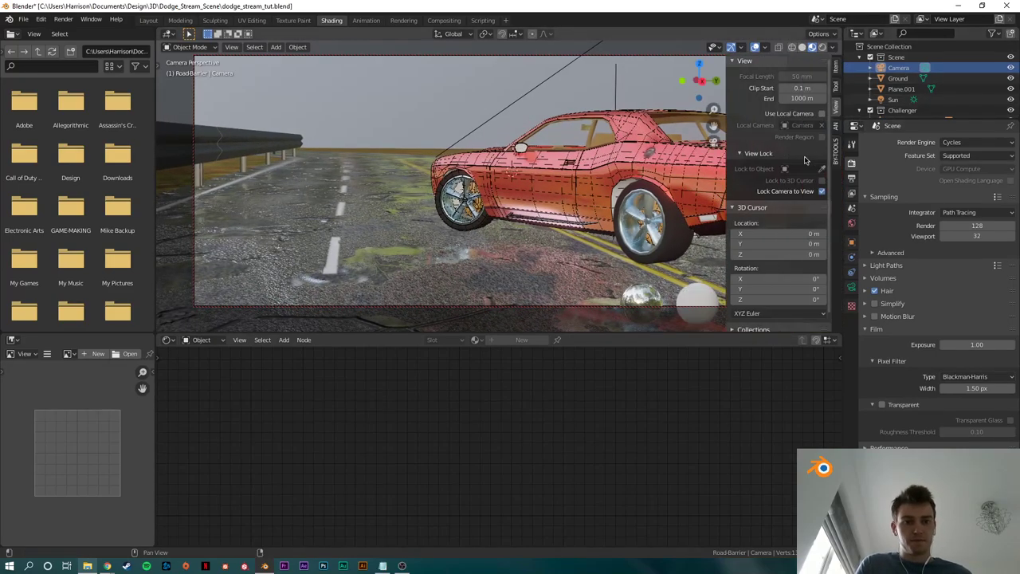
left_click(822, 194)
key("n")
Step: In a solid-shaded top view, join the straight barrier segments along the road's edge into one object
left_click(801, 47)
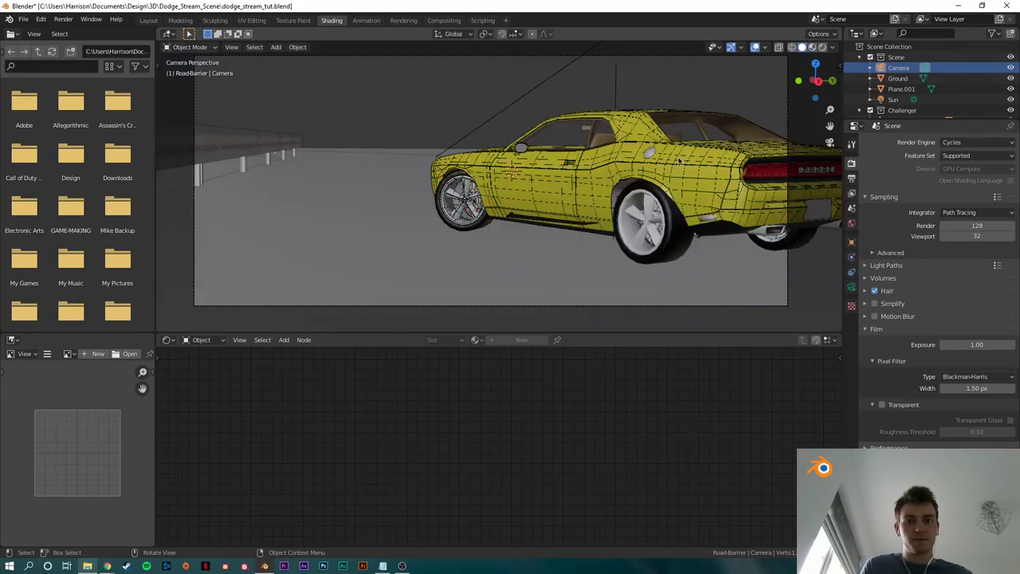
scroll(783, 82, "down", 3)
left_click_drag(815, 80, 711, 142)
key("KP_7")
scroll(513, 229, "down", 4)
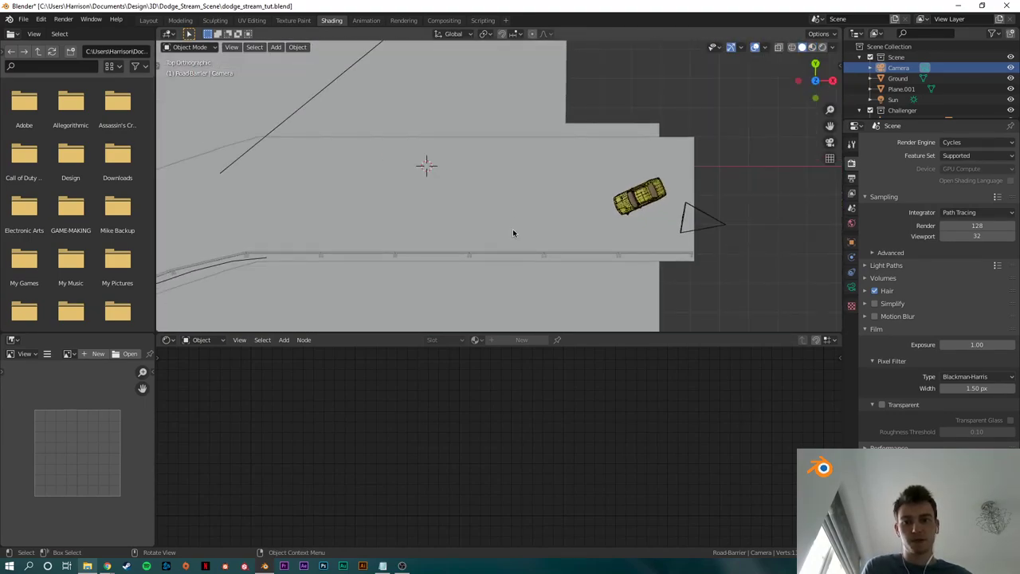
left_click(480, 248)
middle_click_drag(456, 253, 589, 229, "shift")
left_click(590, 231)
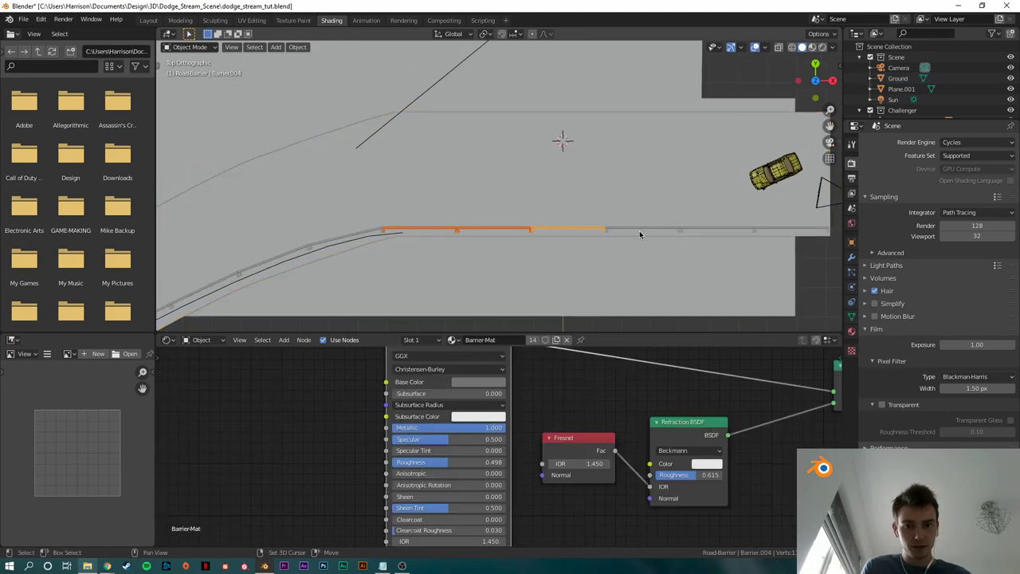
key("ctrl+j")
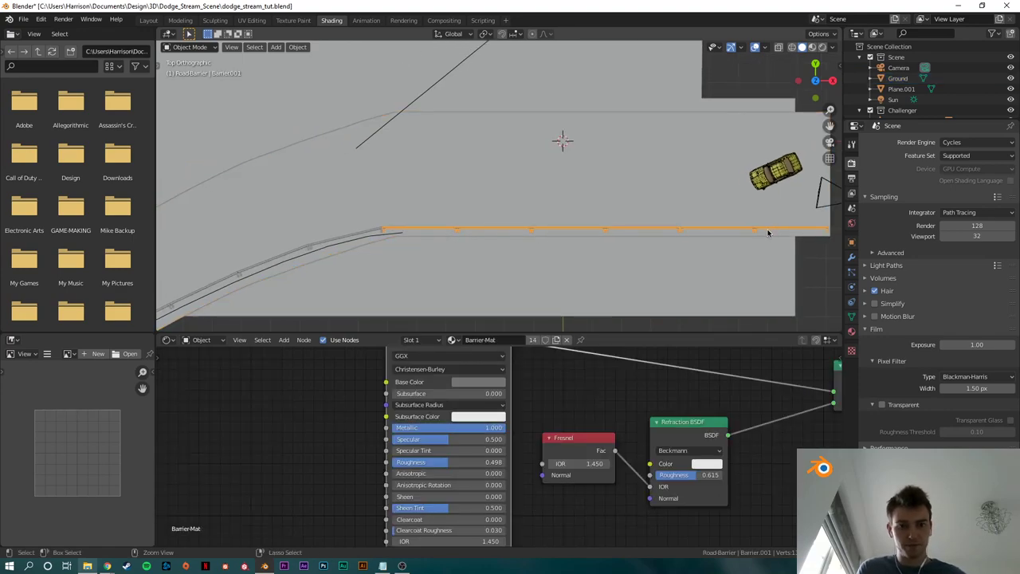
Step: Duplicate the joined straight barrier and the curved barrier about 36.7 m along Y to the opposite road edge
left_click(354, 236, "shift")
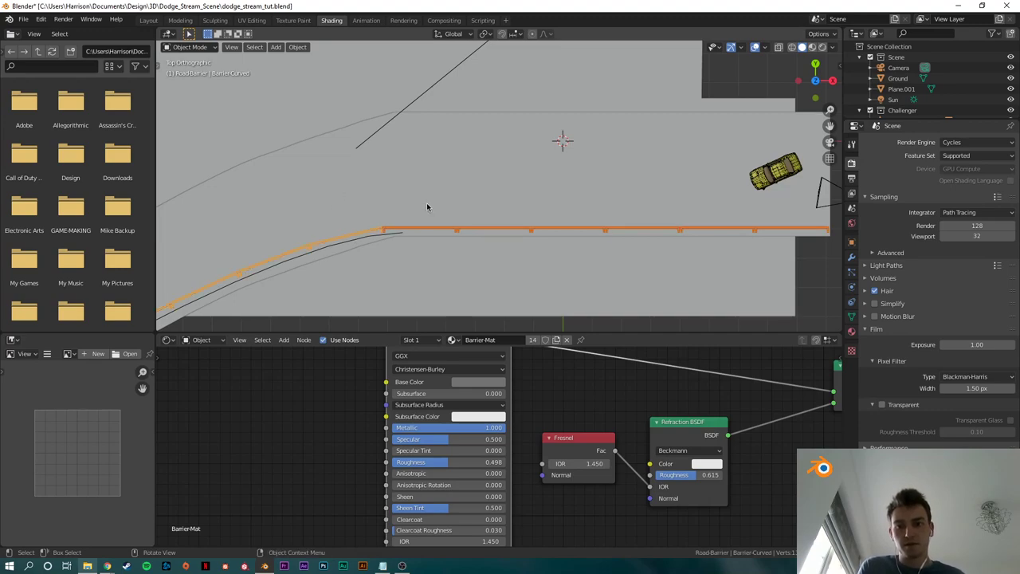
middle_click_drag(429, 208, 511, 197)
left_click(818, 74)
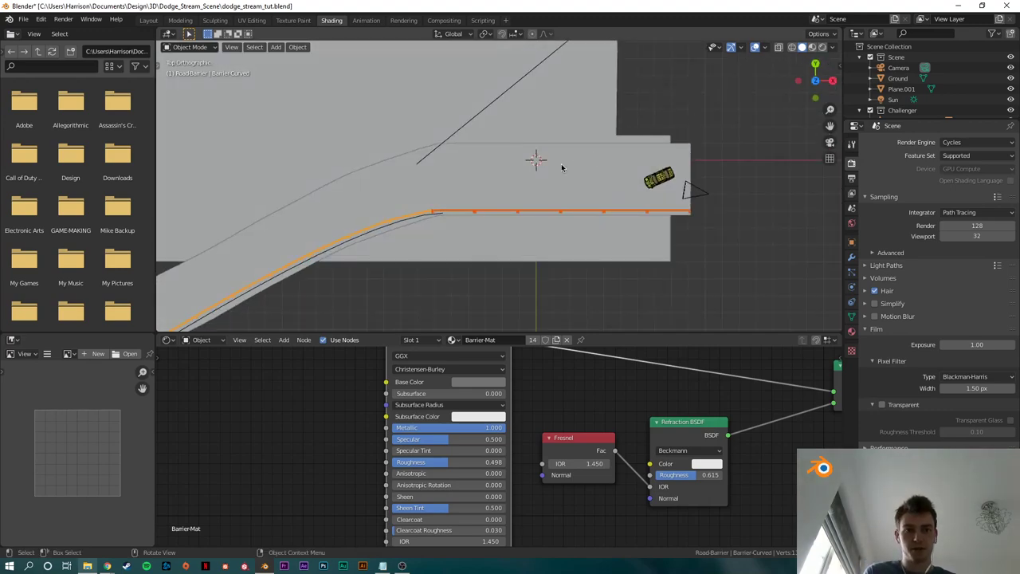
middle_click_drag(537, 162, 668, 144, "shift")
key("shift+d")
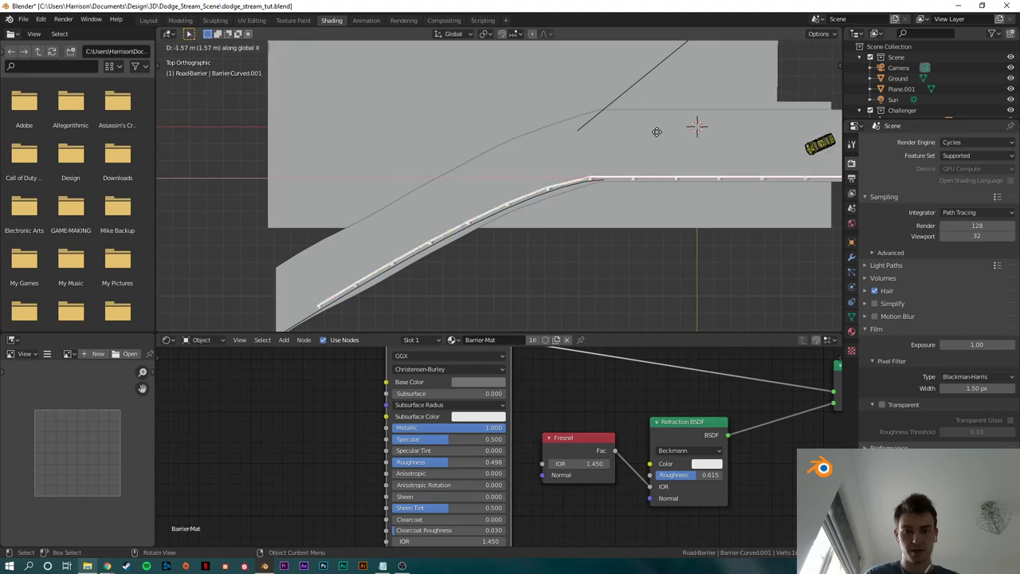
key("y")
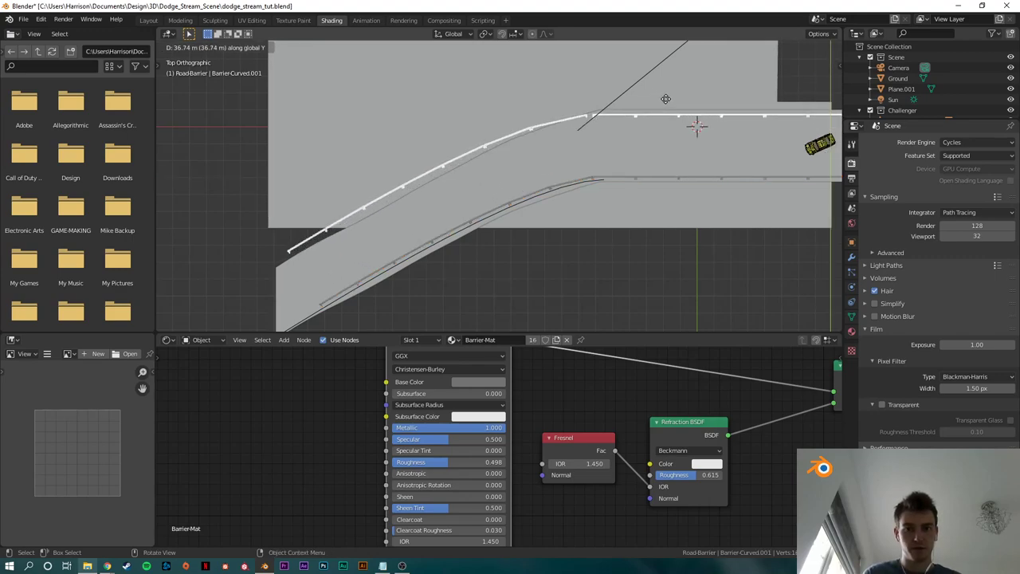
left_click(664, 100)
Step: Shift both duplicated barriers about 12 m to line up with the road edge and nudge the curved one against the straight one
key("g")
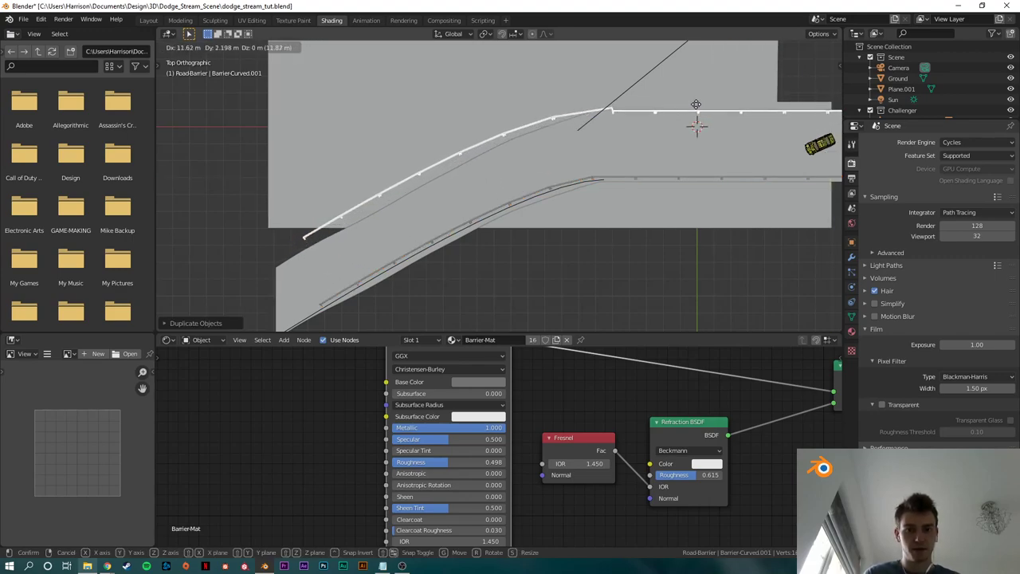
left_click(644, 119)
left_click(554, 114)
left_click(555, 120)
key("g")
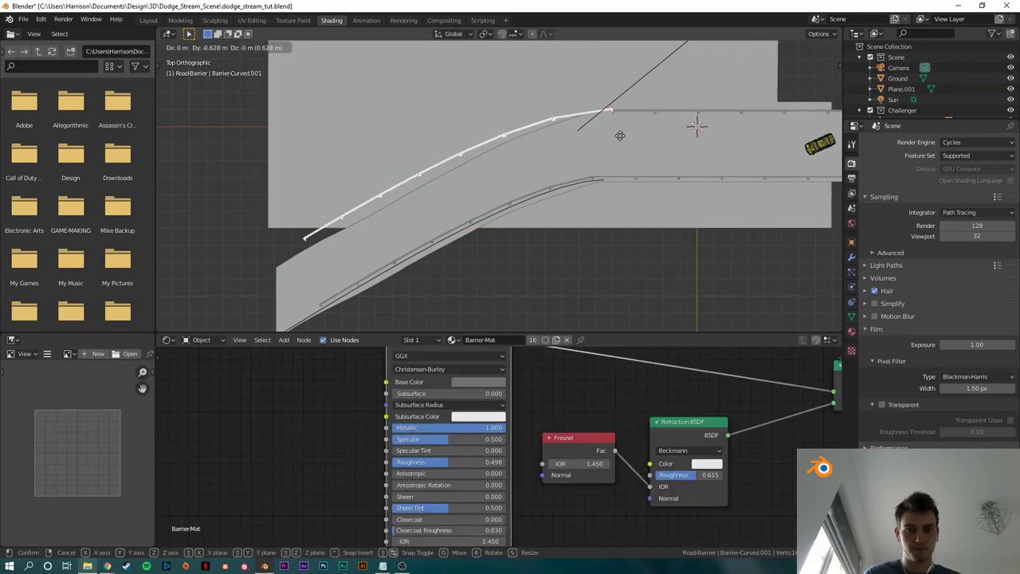
left_click(620, 137)
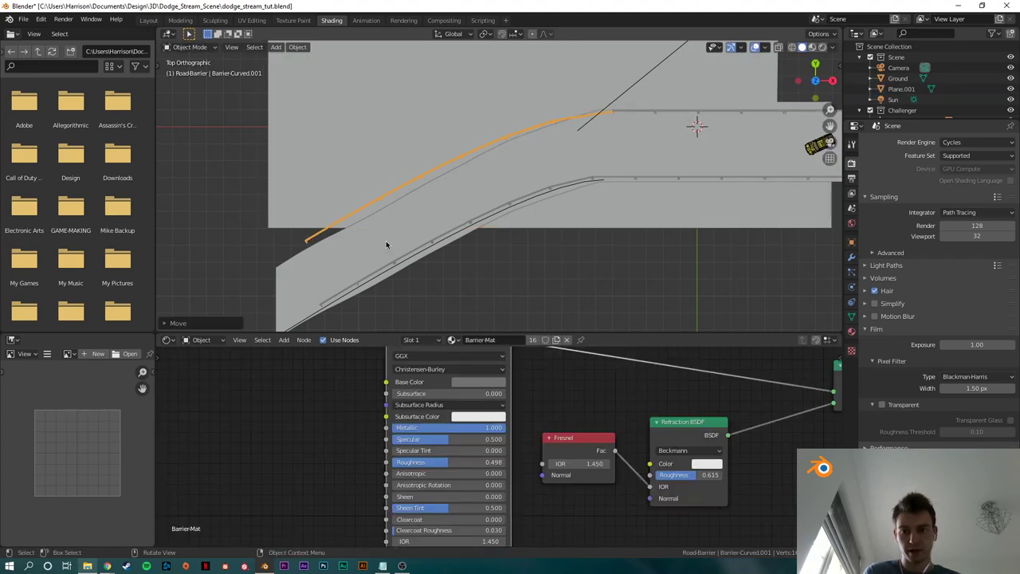
Step: Examine the new far-side barriers through the camera in solid, material preview and rendered shading
left_click(830, 143)
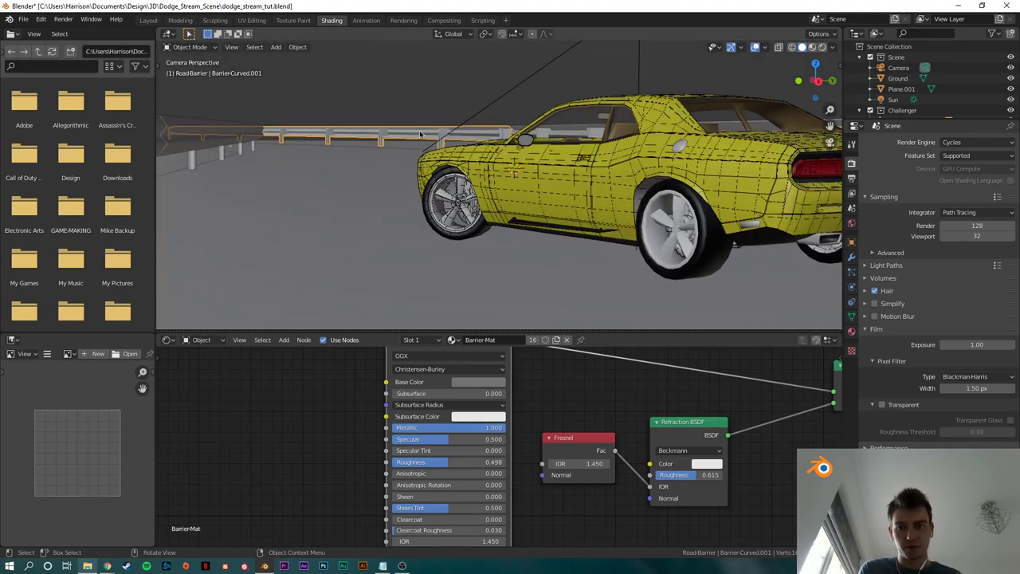
scroll(357, 143, "down", 2)
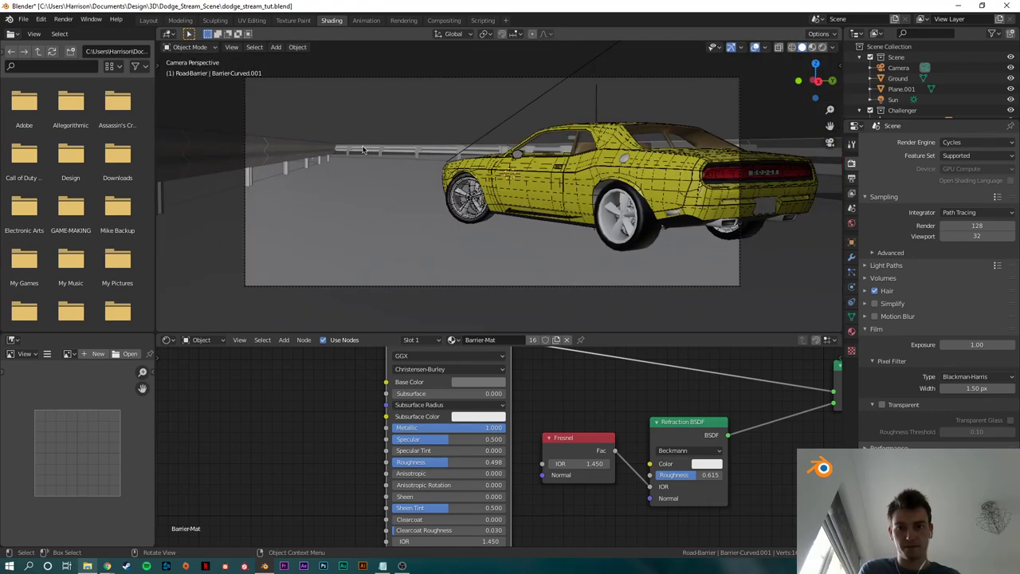
left_click(812, 47)
scroll(416, 152, "up", 2)
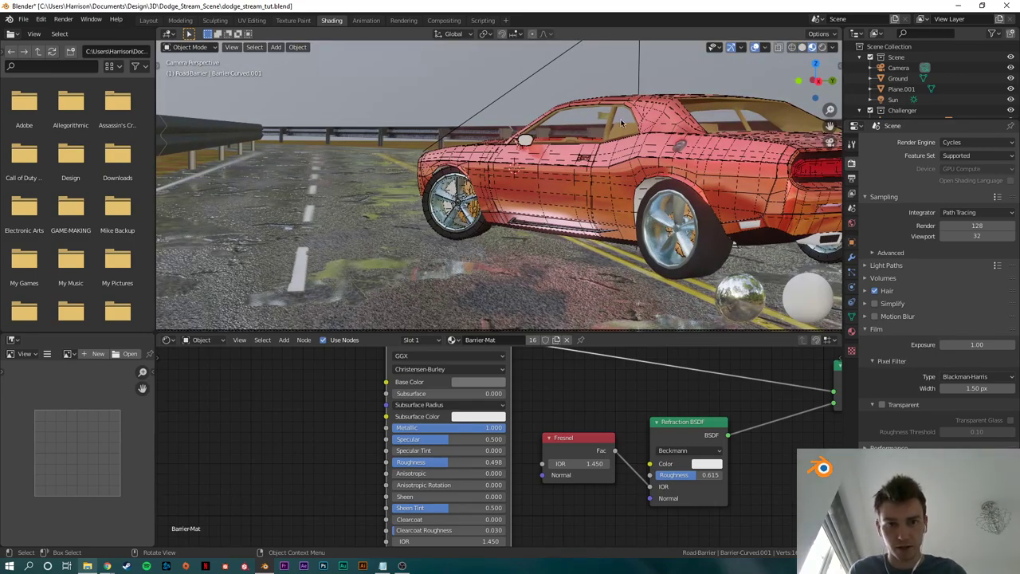
left_click(822, 47)
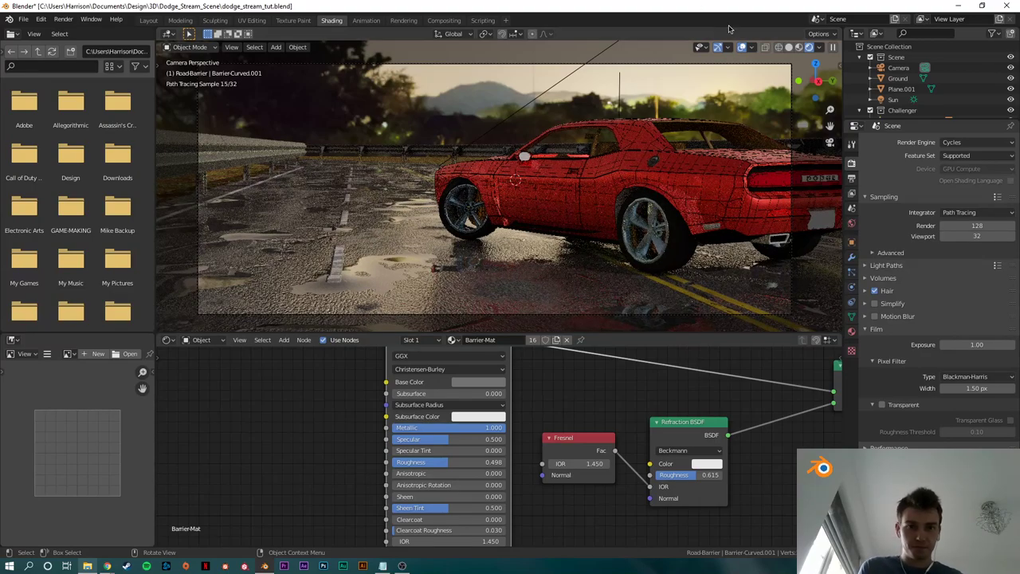
left_click(799, 47)
middle_click_drag(756, 140, 693, 182)
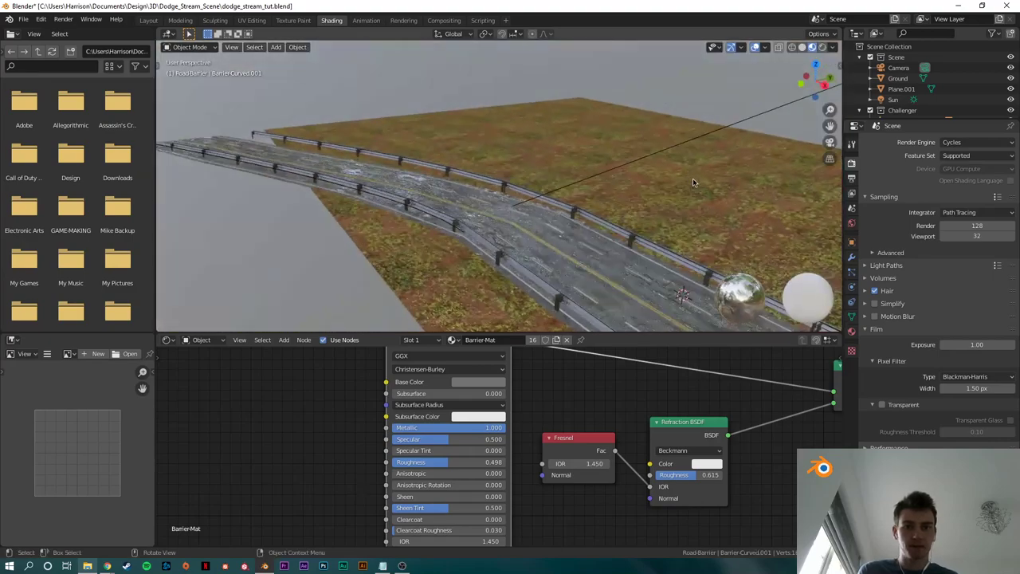
left_click(801, 47)
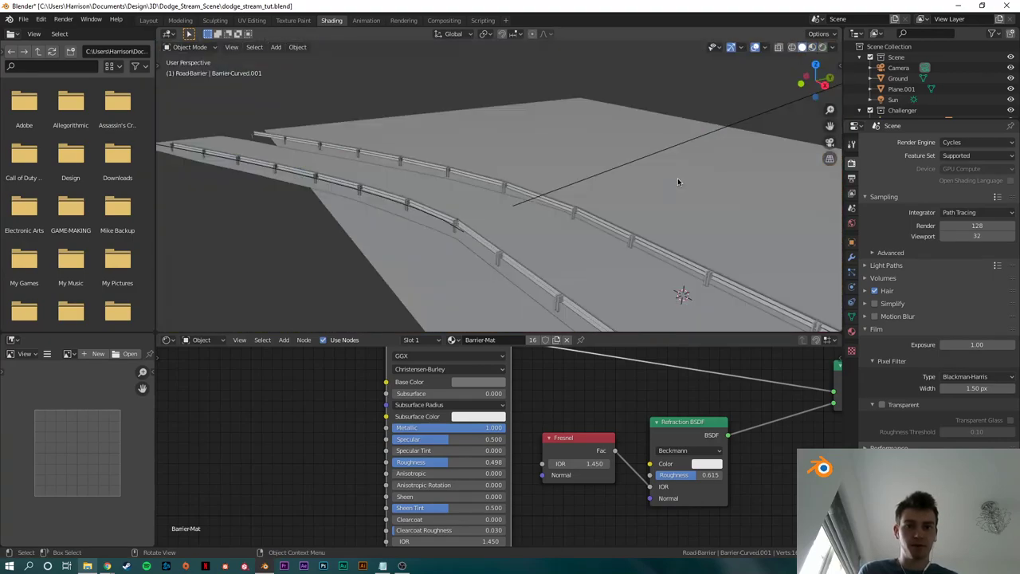
left_click(815, 63)
scroll(475, 179, "down", 2)
scroll(715, 223, "up", 7)
middle_click_drag(715, 223, 549, 216, "shift")
scroll(565, 191, "up", 4)
scroll(550, 217, "down", 5)
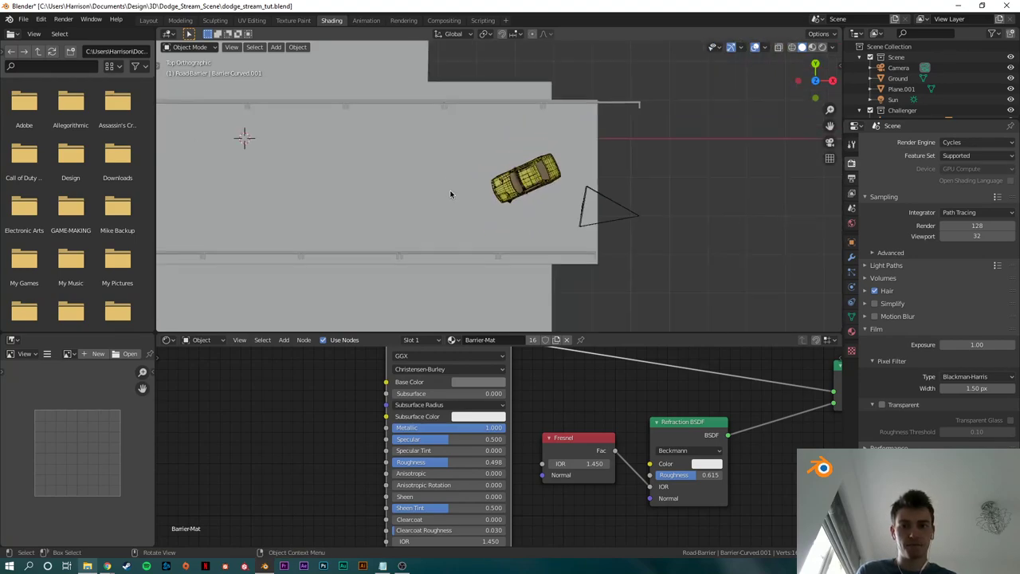
middle_click_drag(448, 192, 533, 191, "shift")
key("shift+a")
mouse_move(497, 310)
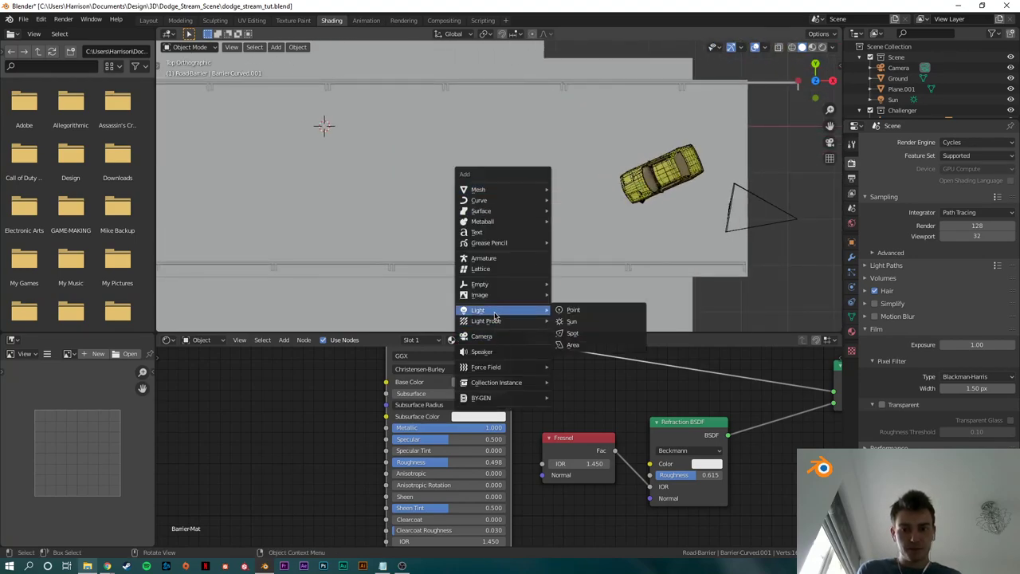
key("Escape")
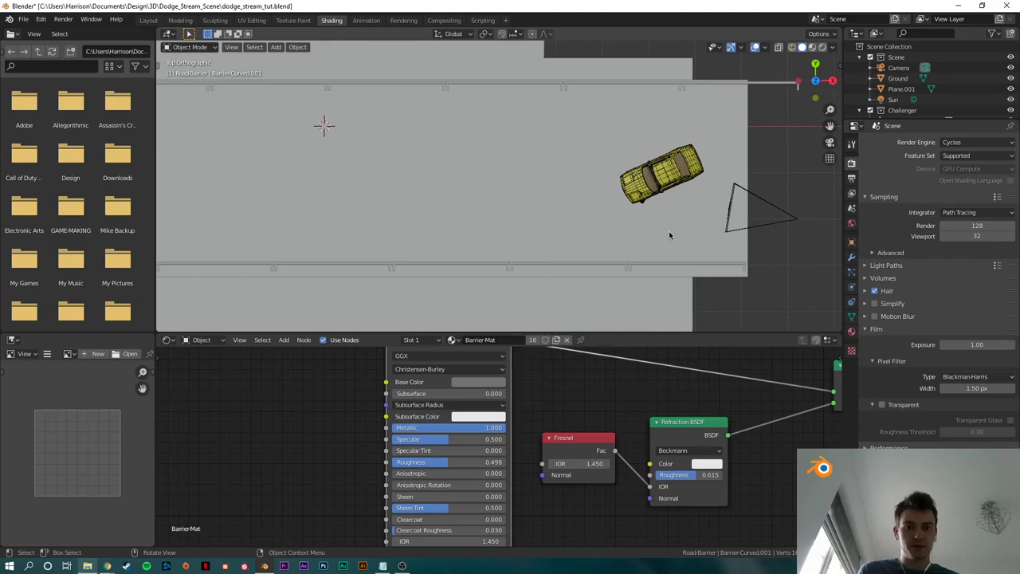
middle_click_drag(579, 267, 559, 259, "shift")
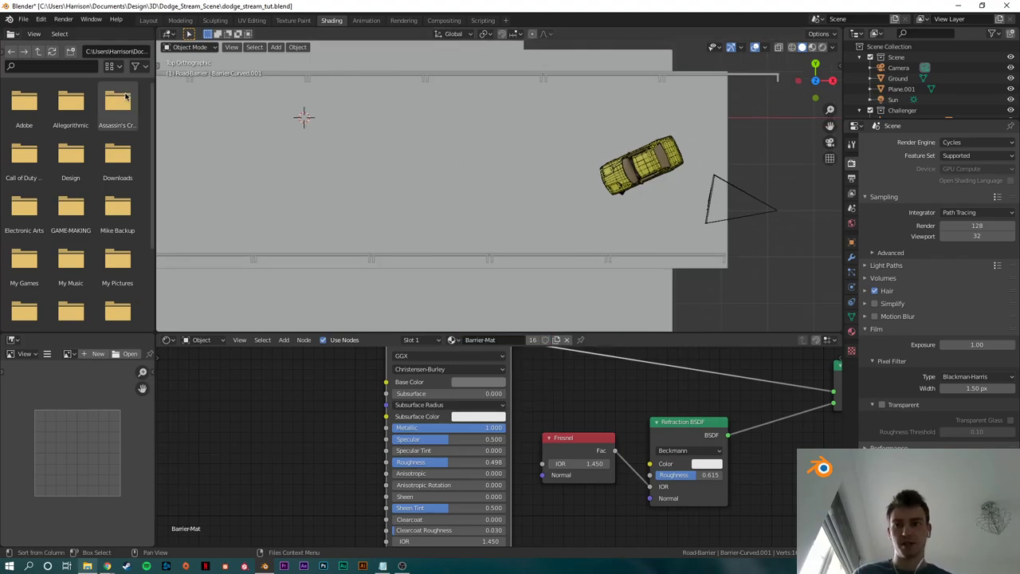
Step: Switch to the Layout workspace and show the scene from the top in solid shading
left_click(148, 20)
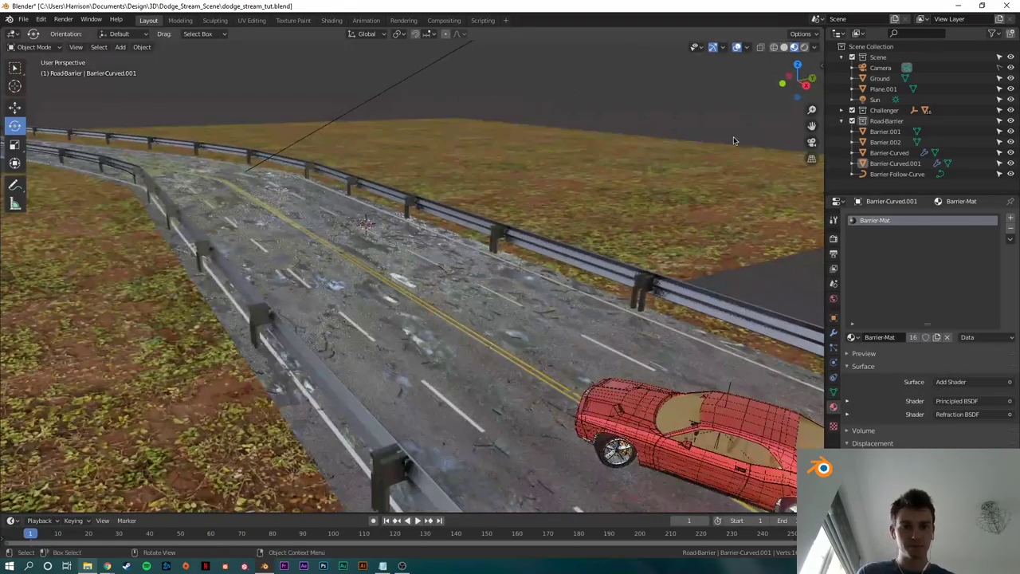
left_click(797, 64)
left_click(773, 47)
left_click(784, 47)
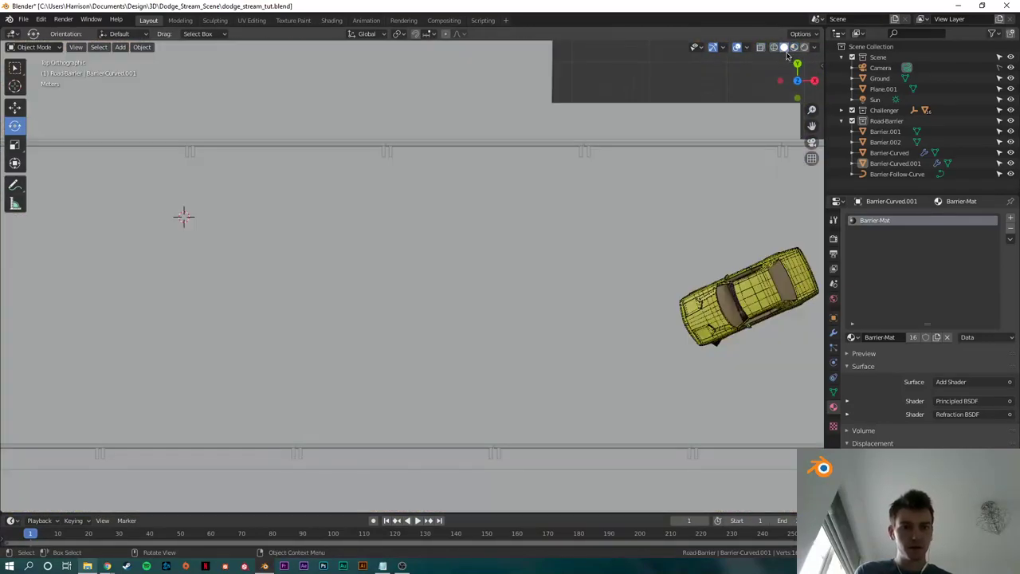
Step: Add a Spot light to the scene at the 3D cursor on the road
middle_click_drag(681, 263, 492, 238, "shift")
scroll(522, 275, "up", 3)
middle_click_drag(522, 276, 443, 219, "shift")
scroll(438, 246, "down", 5)
scroll(444, 273, "up", 2)
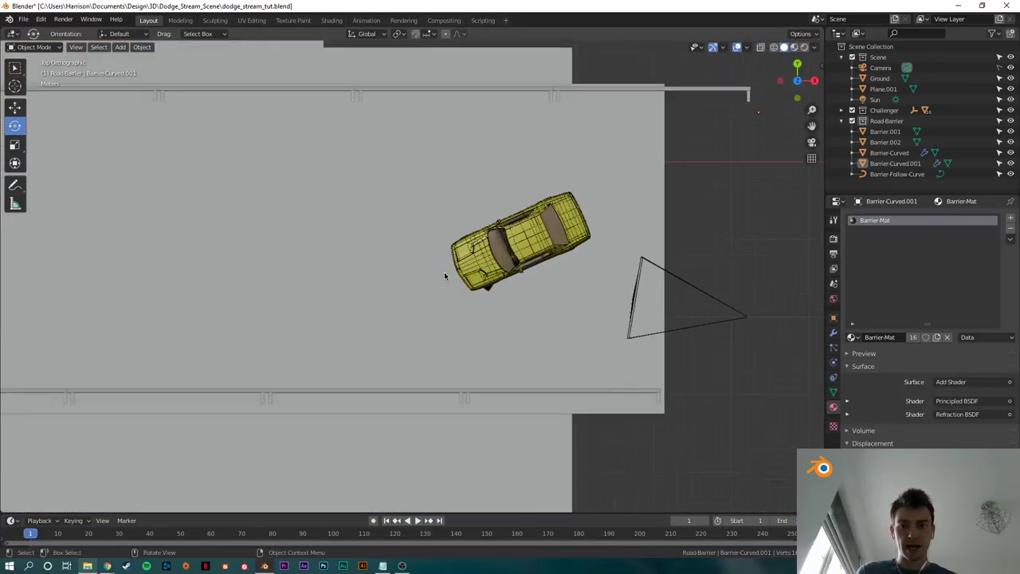
scroll(409, 270, "down", 2)
middle_click_drag(259, 255, 393, 266, "shift")
key("shift+a")
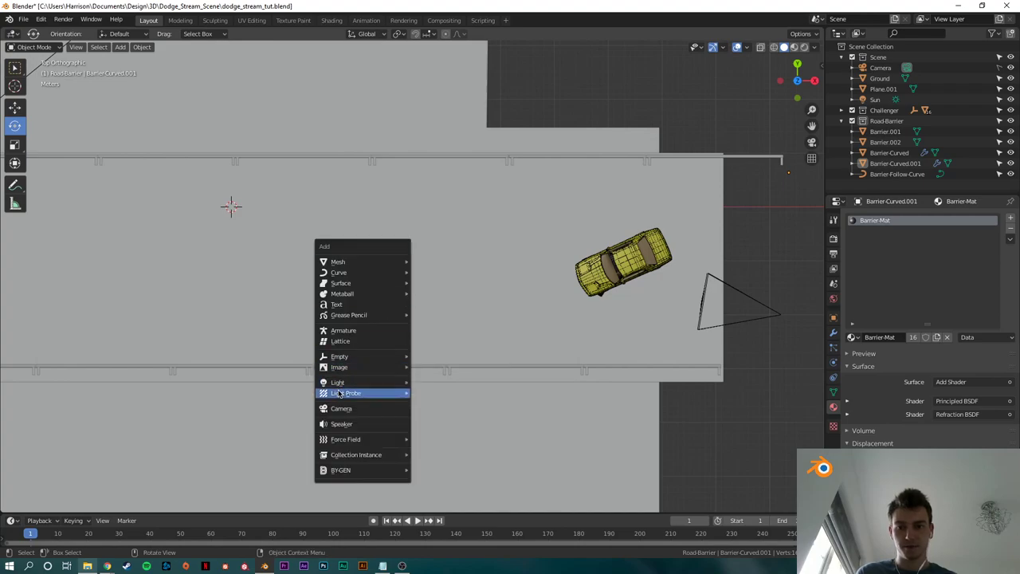
mouse_move(339, 383)
left_click(455, 410)
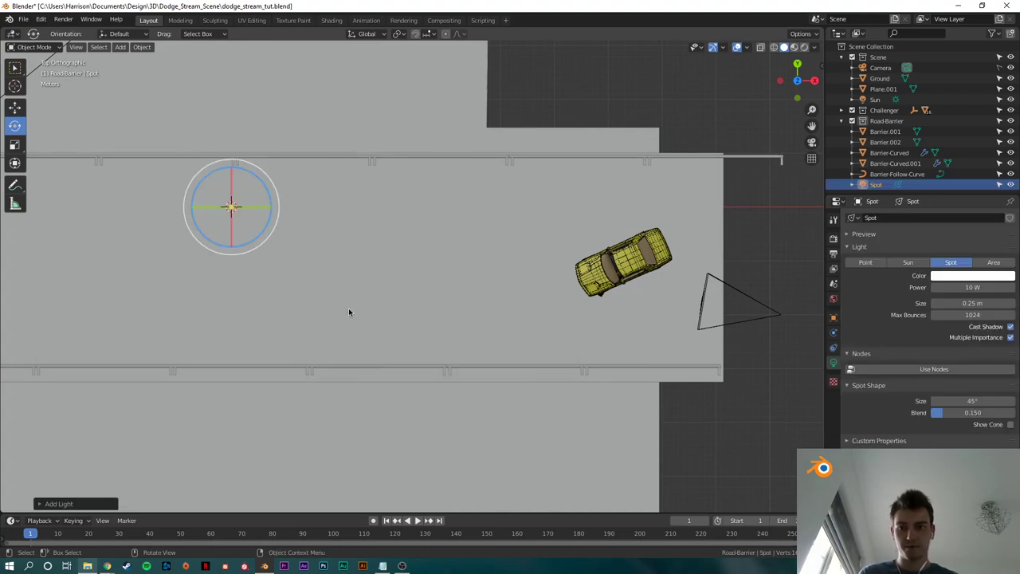
Step: Rotate the new spotlight 90° about the X axis and raise it vertically above the road
middle_click_drag(330, 276, 372, 271)
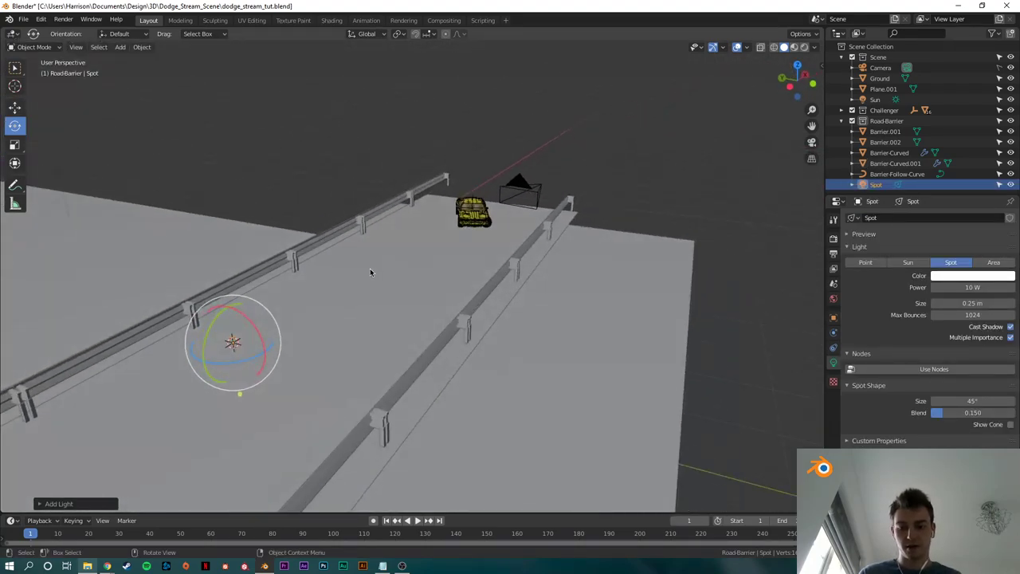
type("rx90")
key("Return")
key("g")
key("z")
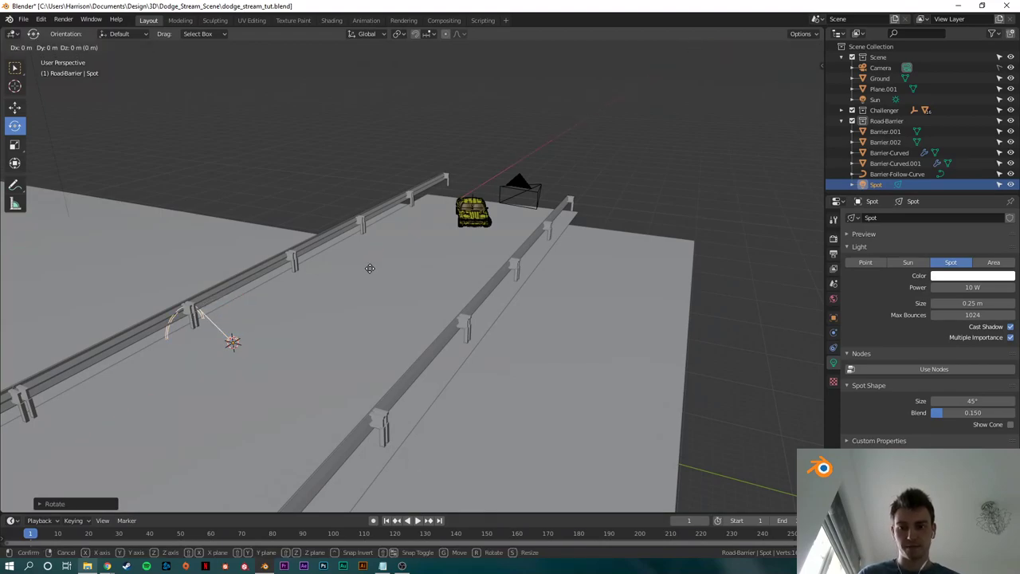
left_click(369, 235)
Step: In top view, move the spotlight about 64 m across the road to the front of the car
left_click(797, 67)
key("KP_7")
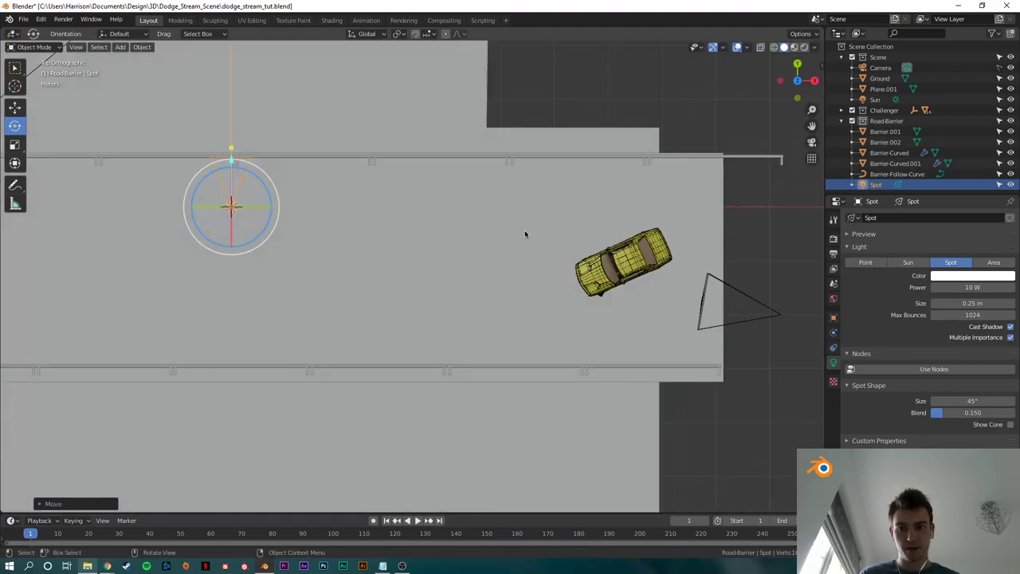
key("g")
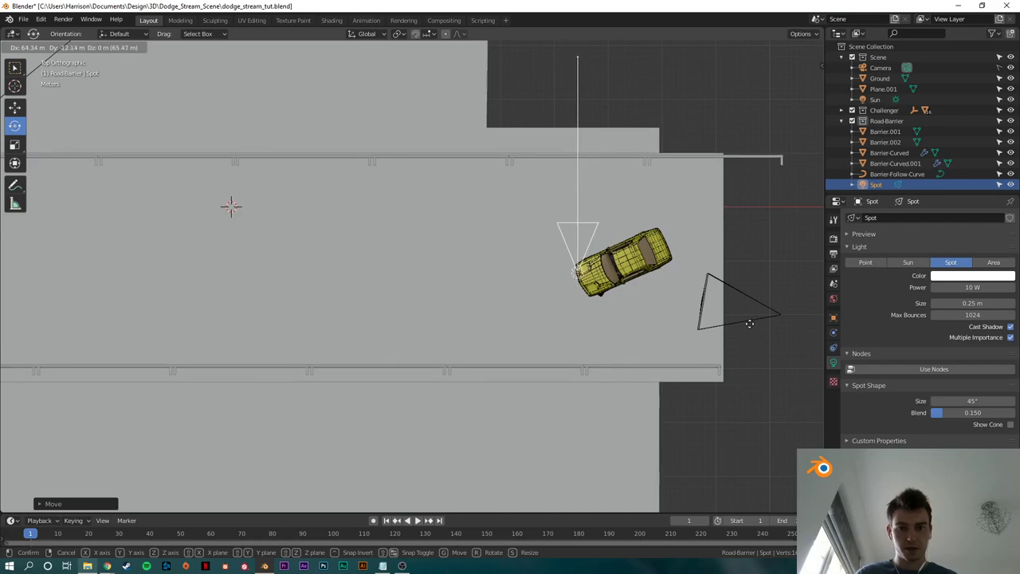
left_click(743, 329)
Step: Lower the spotlight to the front of the car and nudge it onto the inner passenger-side headlight
scroll(678, 352, "up", 5)
middle_click_drag(575, 282, 436, 257)
scroll(472, 199, "down", 5)
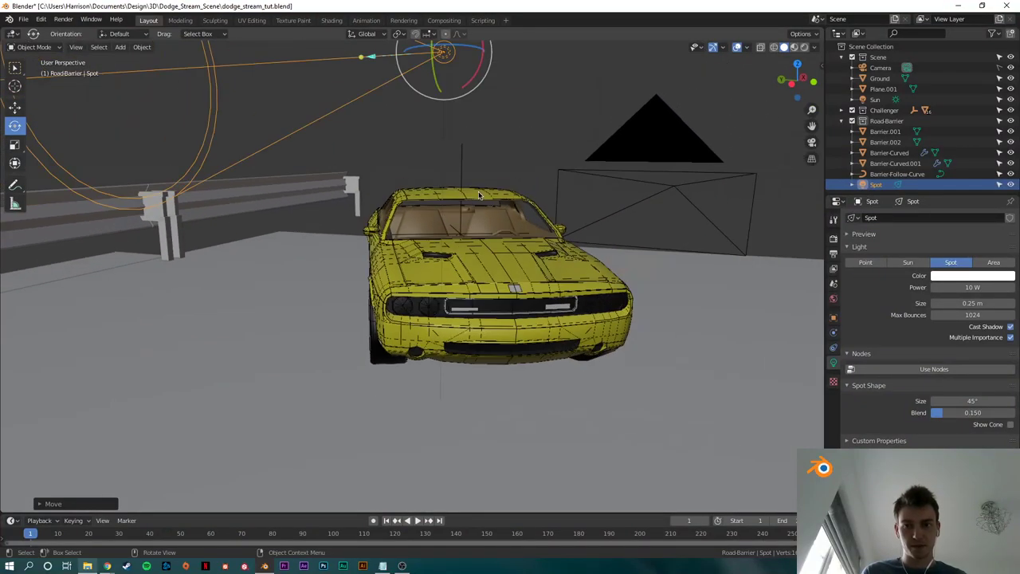
key("g")
left_click(478, 439)
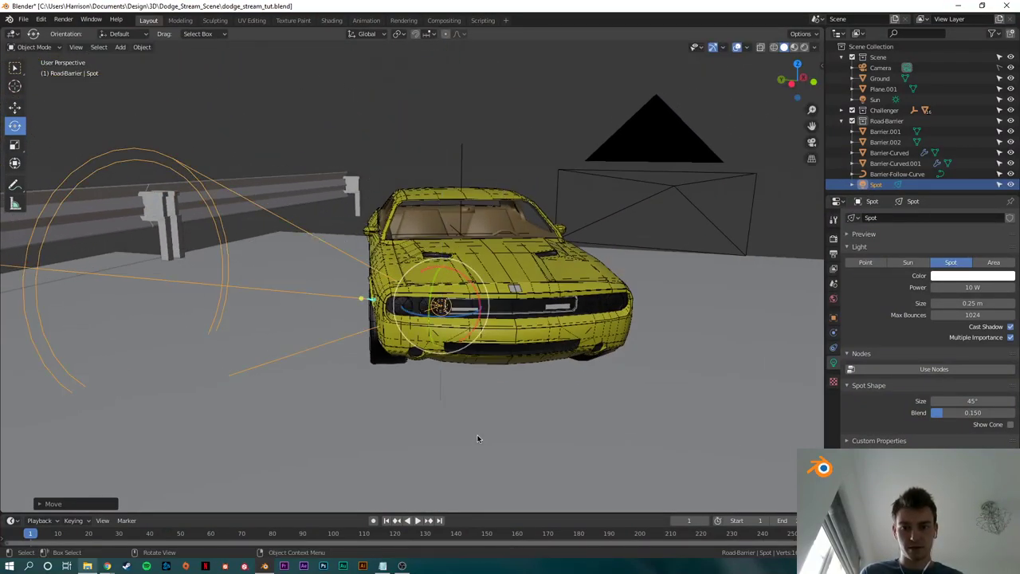
key("g")
left_click(539, 327)
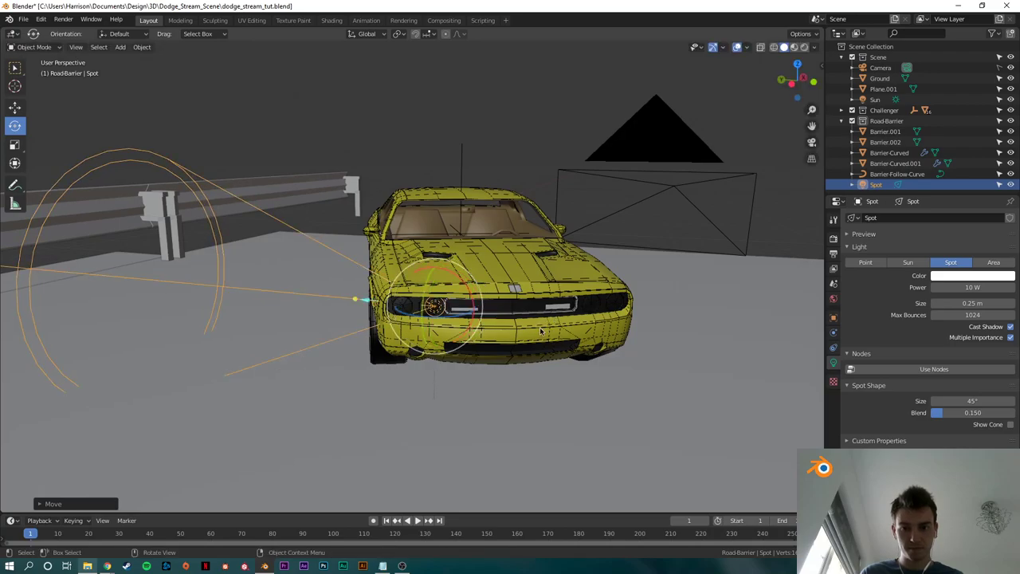
Step: In top view, rotate the spotlight about 105° so its cone aims ahead of the car
middle_click_drag(525, 306, 488, 368)
left_click(797, 71)
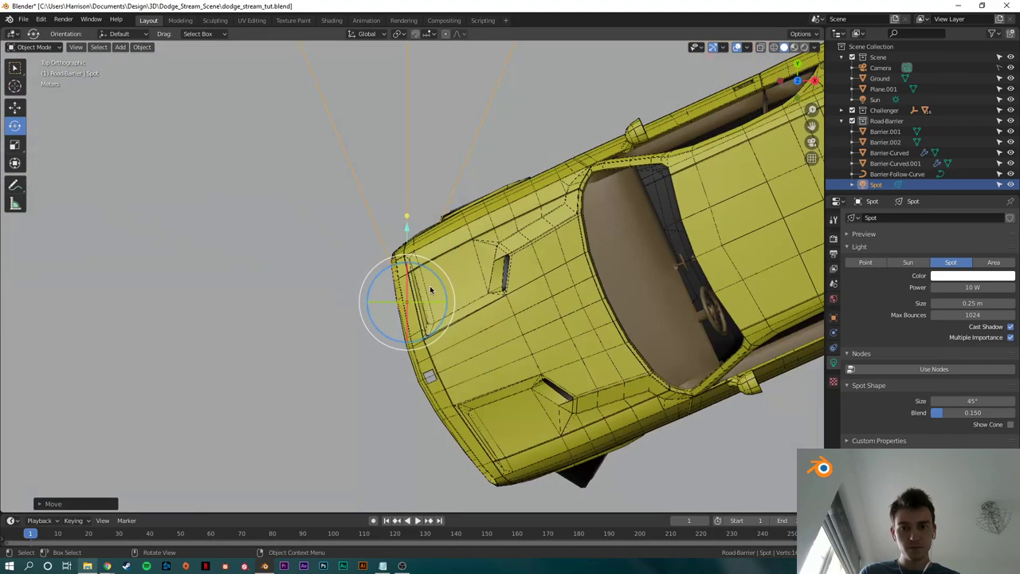
key("r")
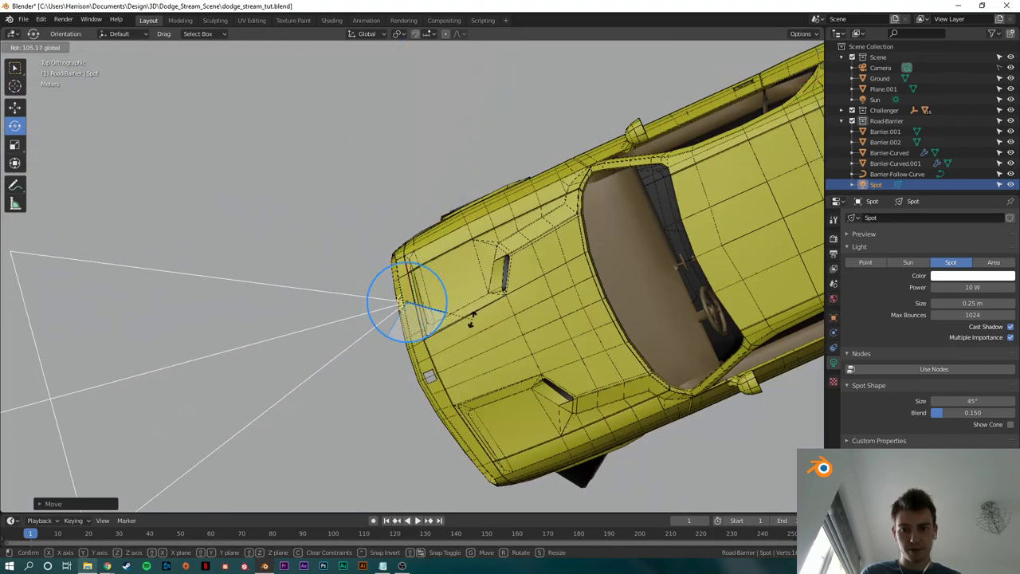
left_click(473, 317)
Step: From the front of the car, shift the spotlight about 0.09 m to centre it in the inner headlight
middle_click_drag(473, 302, 484, 234)
left_click(784, 91)
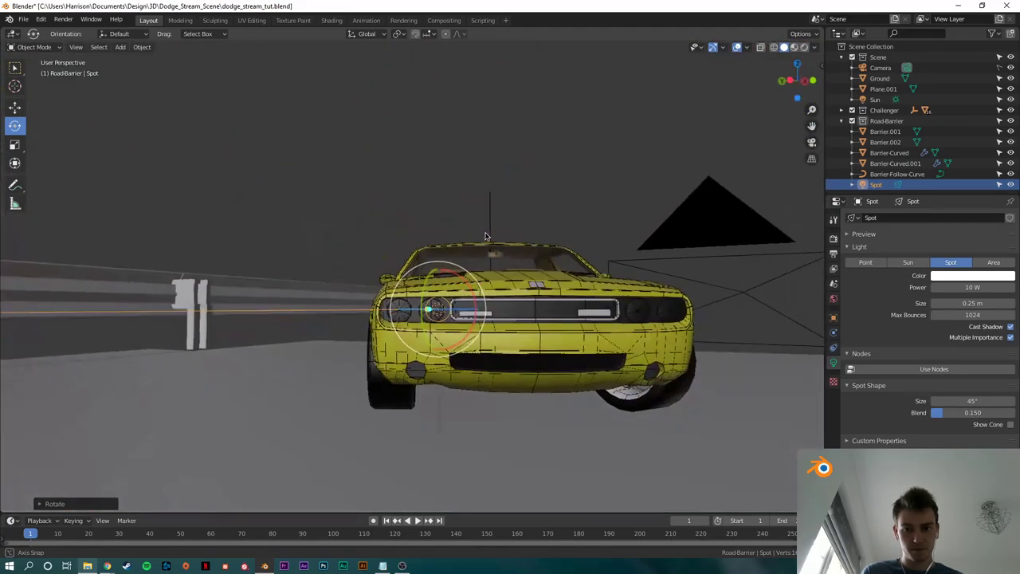
scroll(513, 267, "up", 2)
key("g")
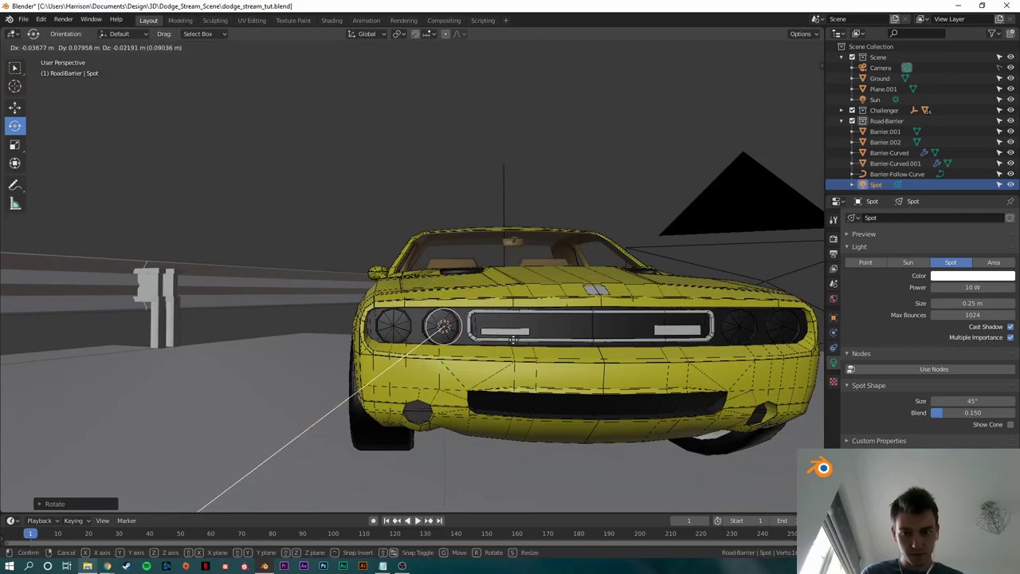
left_click(513, 339)
Step: Rotate the spotlight to point straight out of the headlight and fine-tune its position over the inner lamp
middle_click_drag(513, 340, 495, 356)
key("r")
left_click(454, 368)
key("g")
left_click(492, 356)
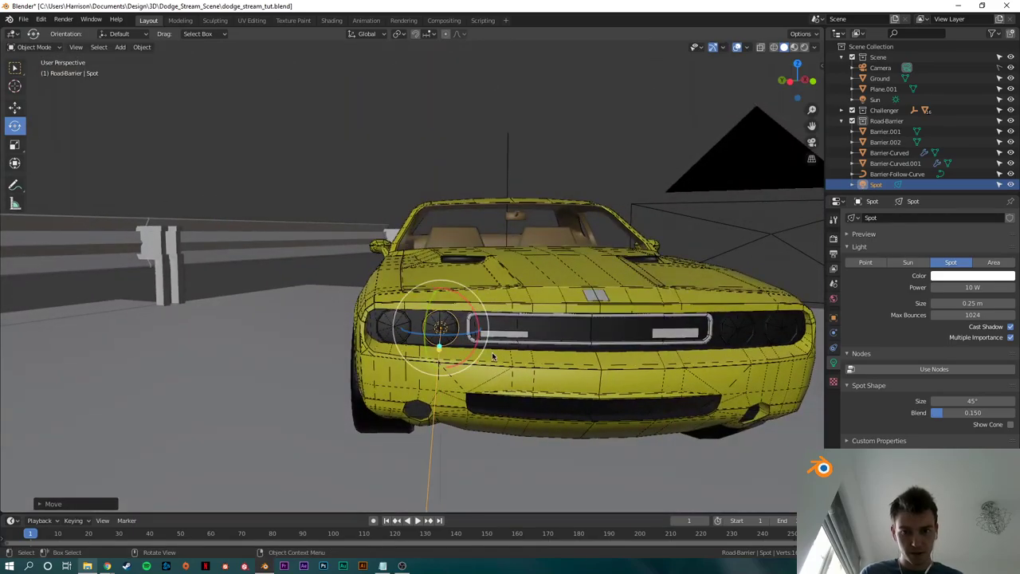
Step: Try a spotlight power of about 237 W in material preview shading and undo it
middle_click_drag(586, 361, 470, 351)
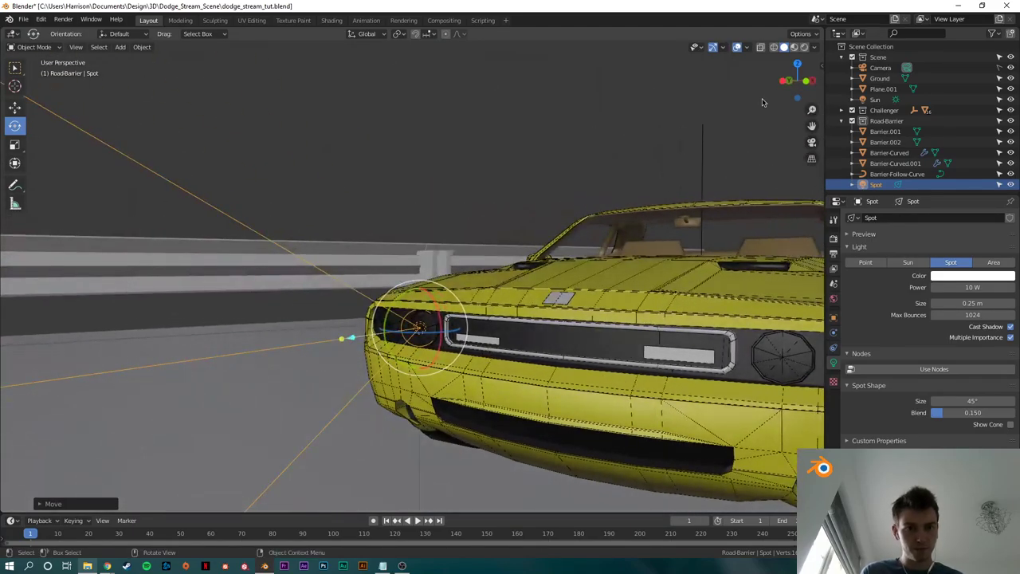
left_click(793, 48)
middle_click_drag(271, 375, 451, 377)
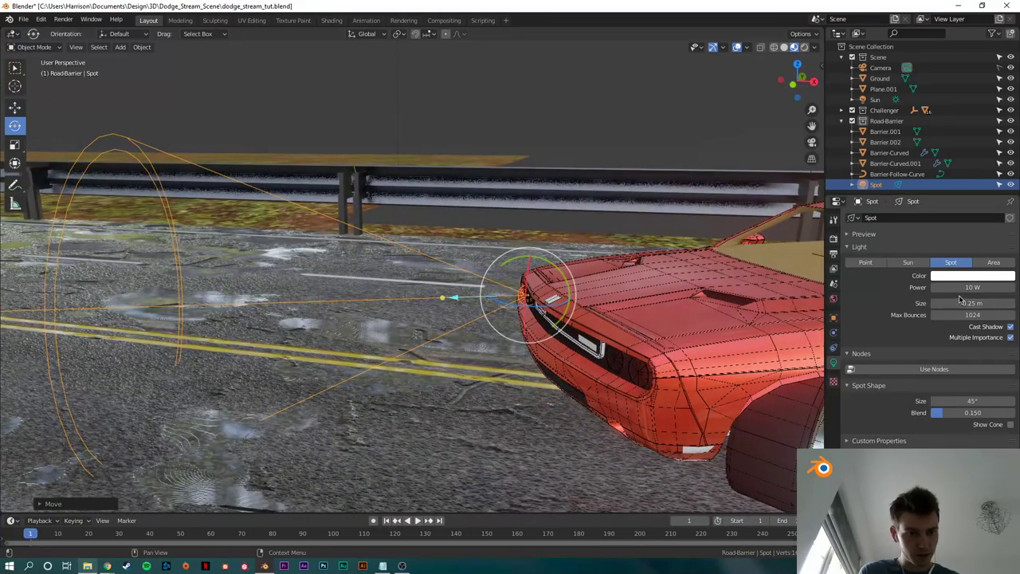
left_click_drag(960, 288, 1005, 288)
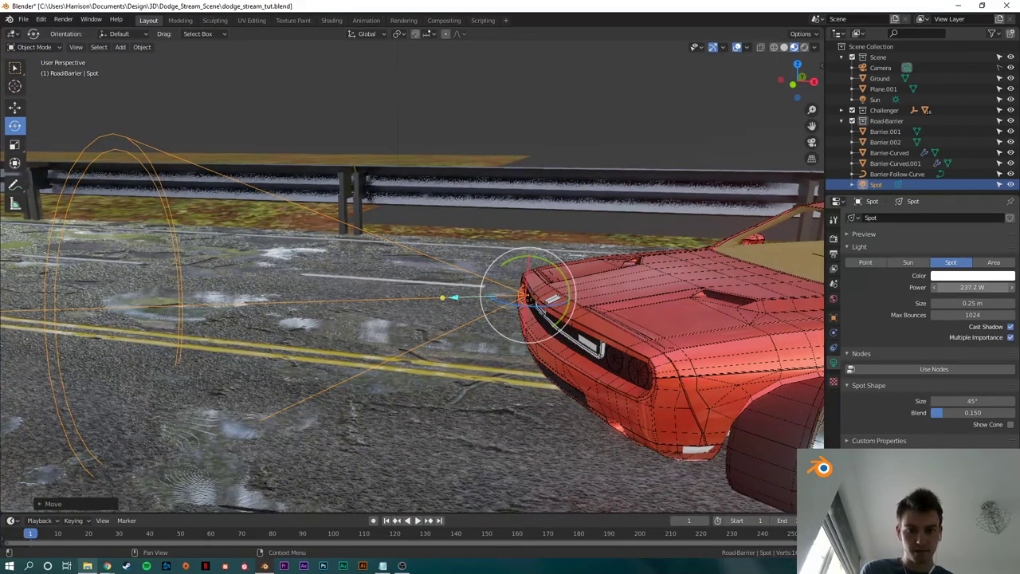
key("ctrl+z")
Step: Show the viewport in rendered shading and set the render engine to Eevee
left_click(804, 47)
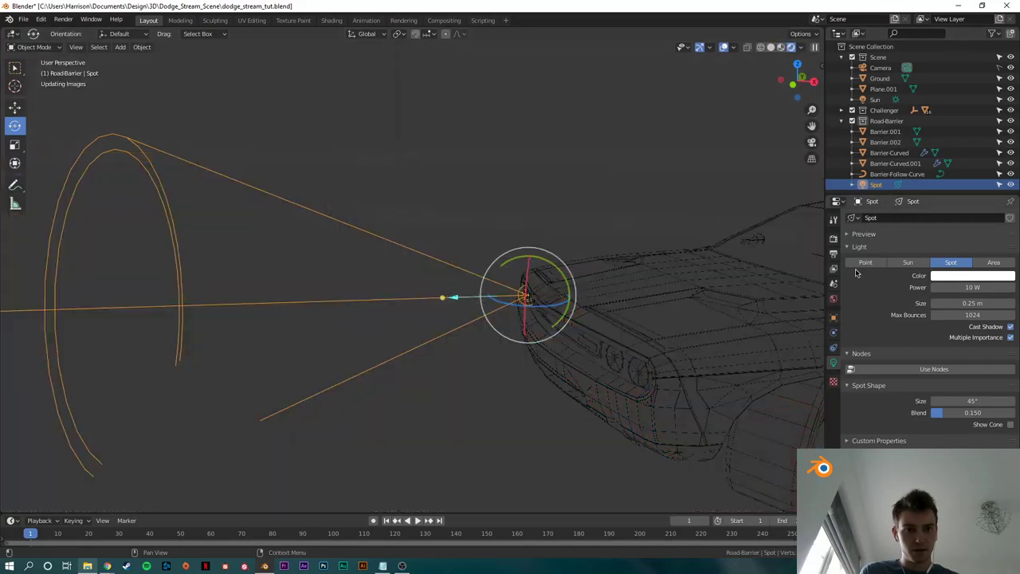
left_click(834, 239)
left_click(945, 218)
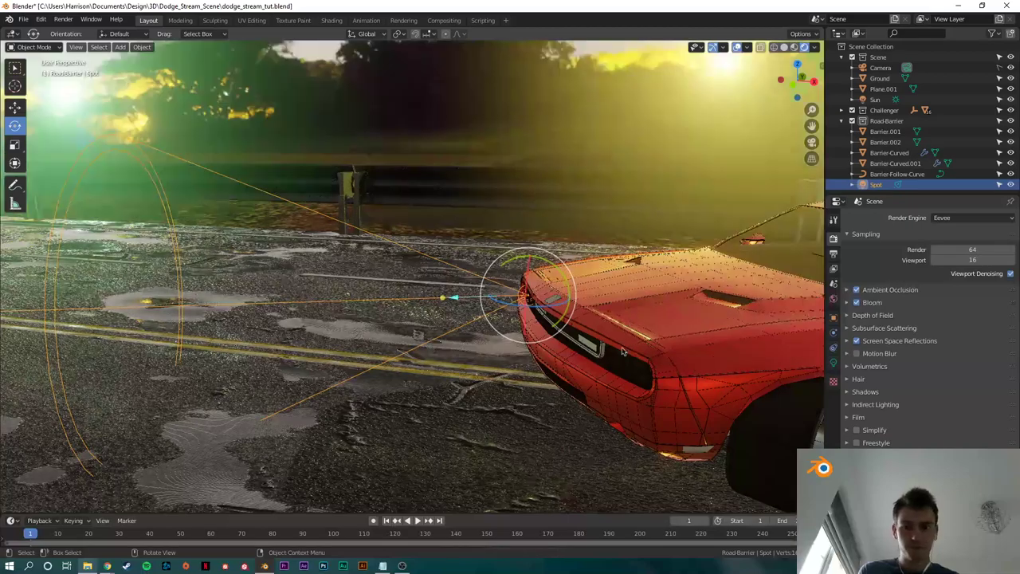
Step: Raise the spotlight's power to about 188 W and rotate the light slightly from above
middle_click_drag(565, 350, 843, 349)
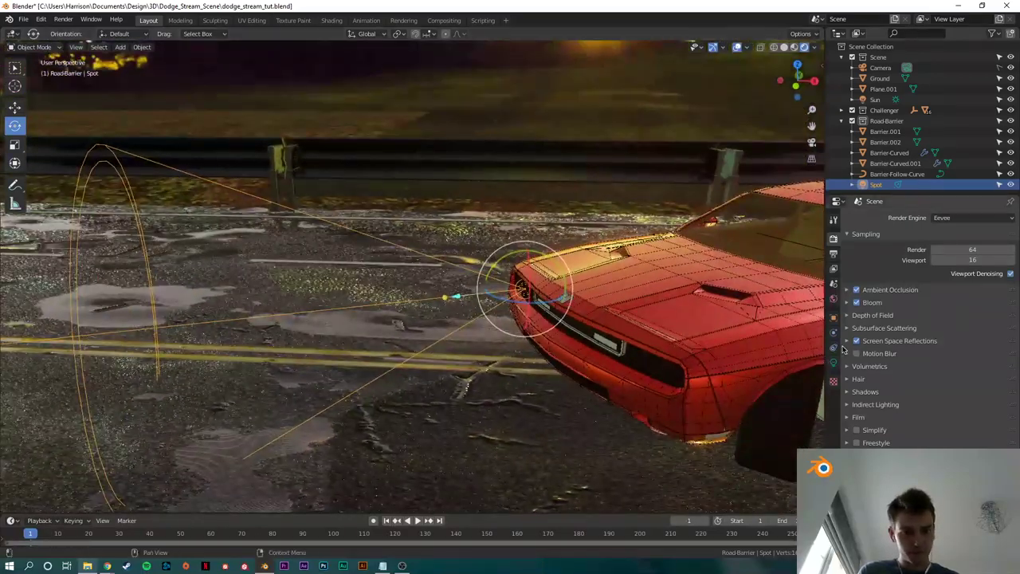
left_click(834, 362)
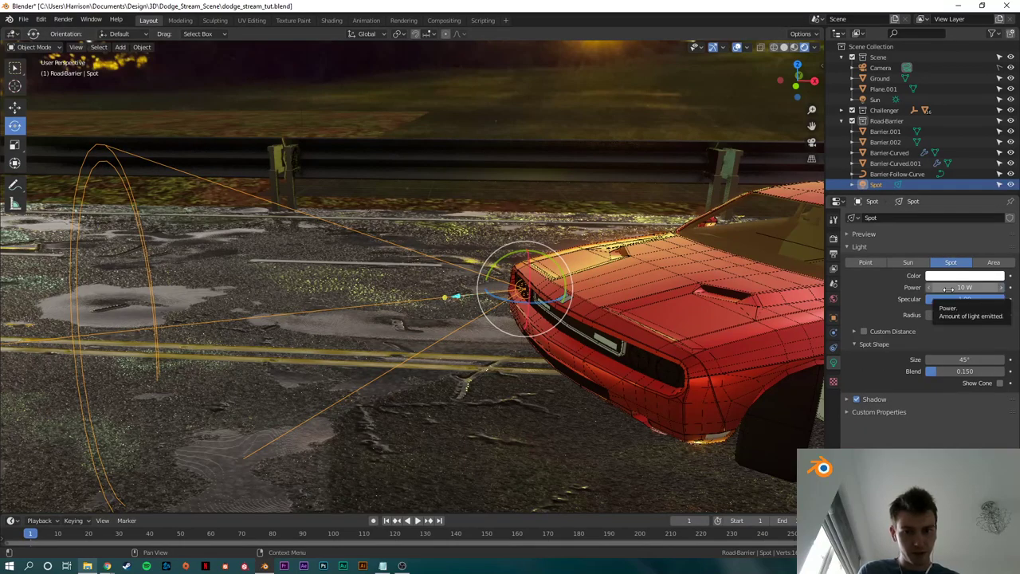
left_click_drag(961, 287, 1000, 287)
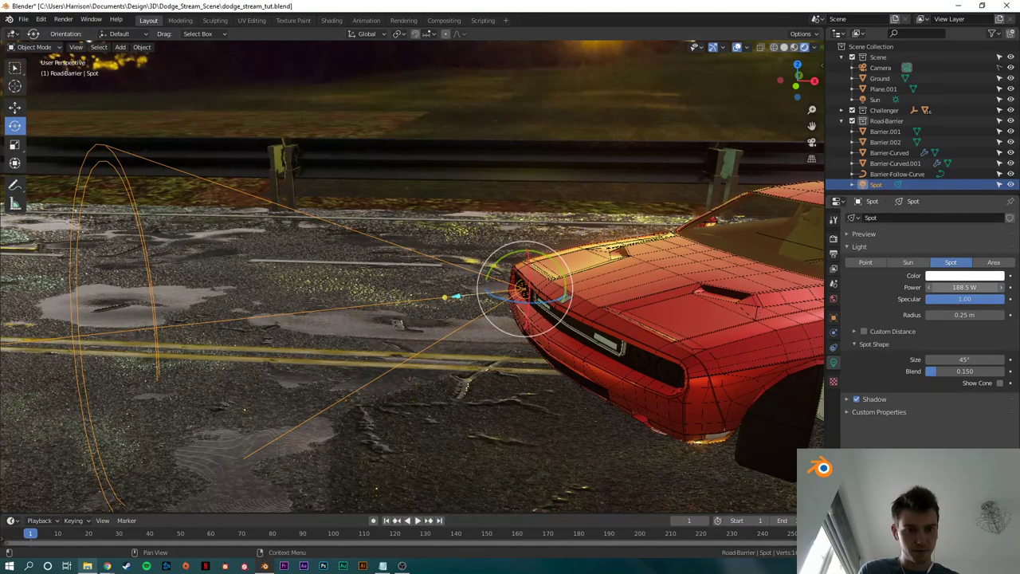
middle_click_drag(598, 319, 492, 429)
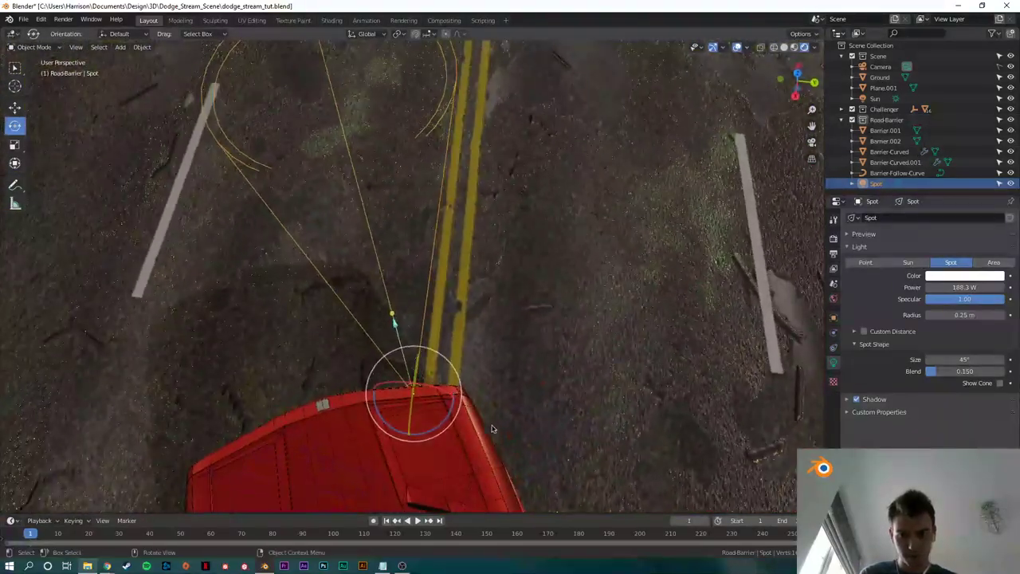
left_click_drag(444, 428, 446, 424)
middle_click_drag(446, 424, 569, 343)
key("shift+a")
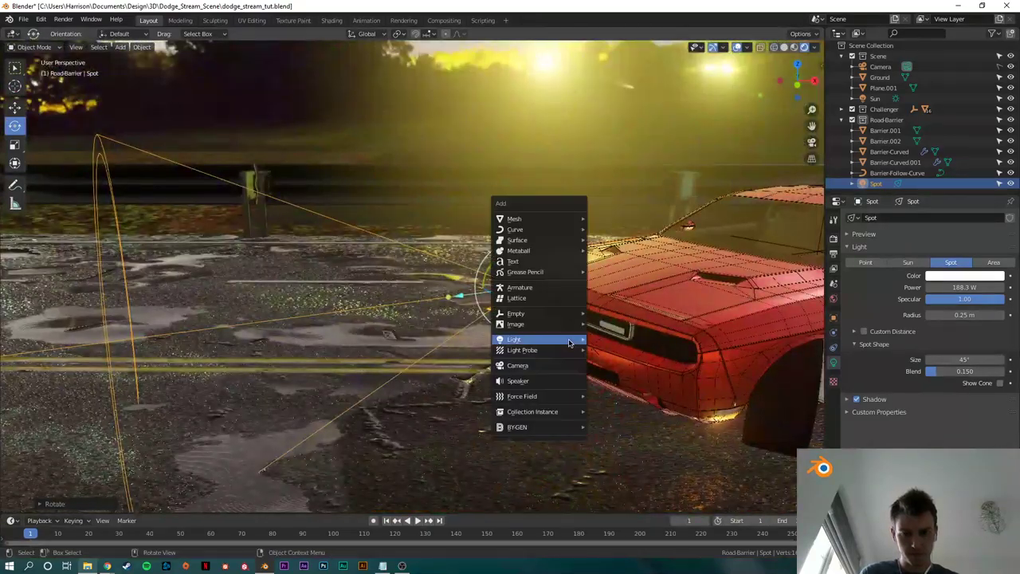
mouse_move(565, 341)
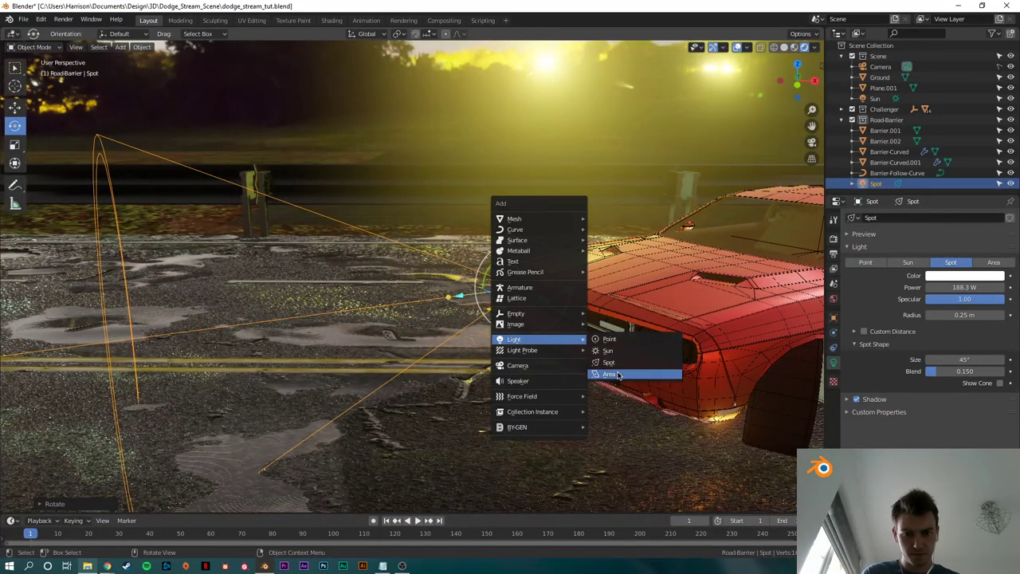
key("Escape")
Step: Set the spotlight's power to 300 W, its cone size to 114° and its blend to about 0.342
middle_click_drag(565, 358, 606, 376)
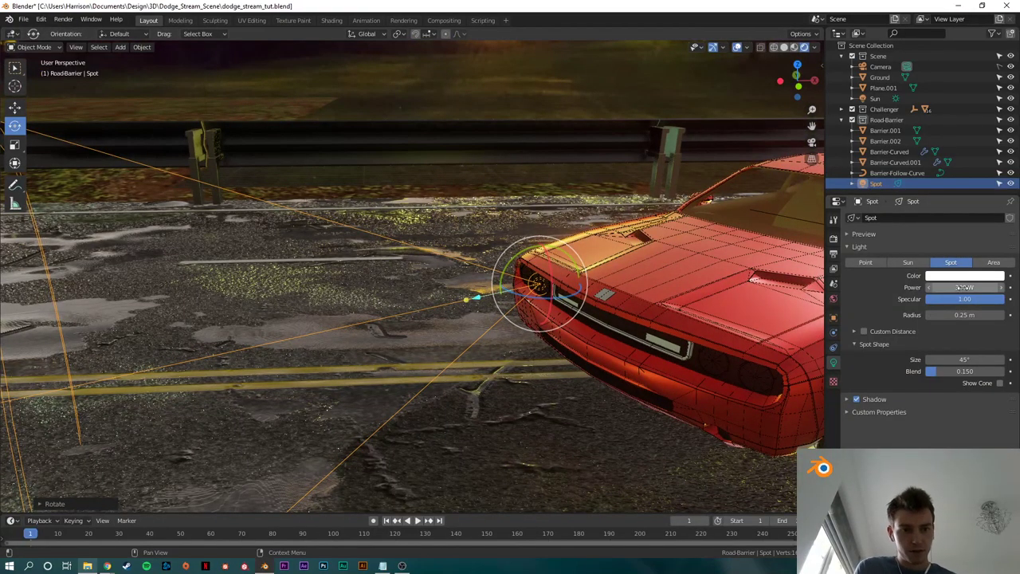
mouse_move(964, 360)
left_mouse_down()
mouse_move(1006, 360)
mouse_move(974, 361)
left_mouse_up()
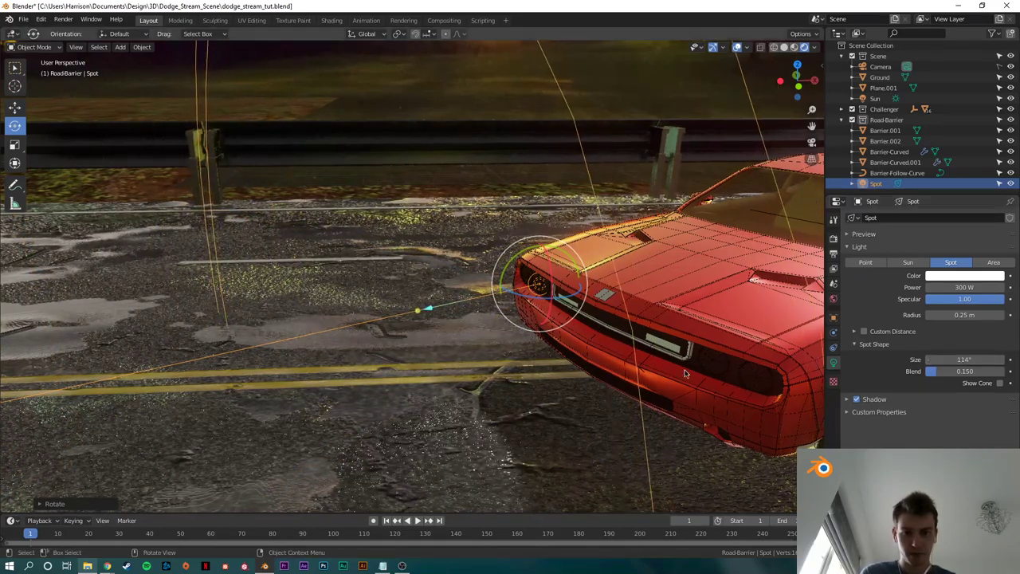
middle_click_drag(661, 375, 625, 333)
left_click_drag(964, 371, 993, 371)
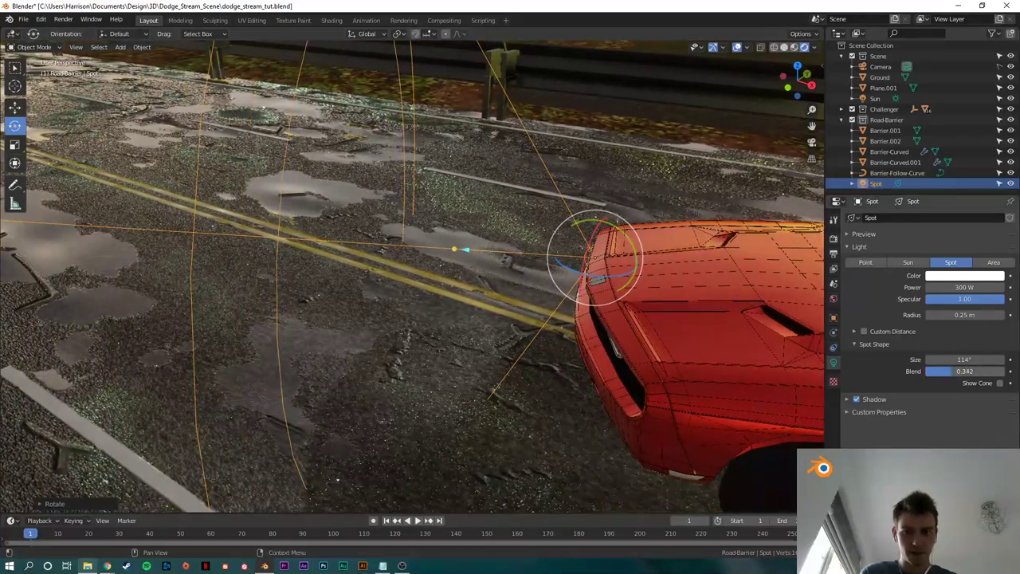
Step: Tint the spotlight's colour pale purple, hex DAB4FF, and view the car and road from the side
left_click(971, 276)
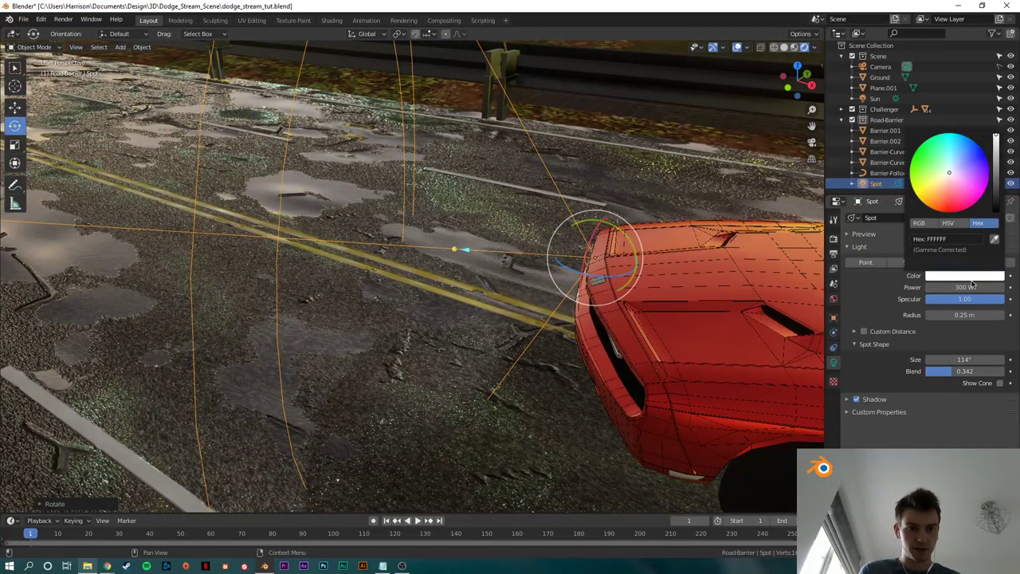
left_click_drag(951, 174, 956, 172)
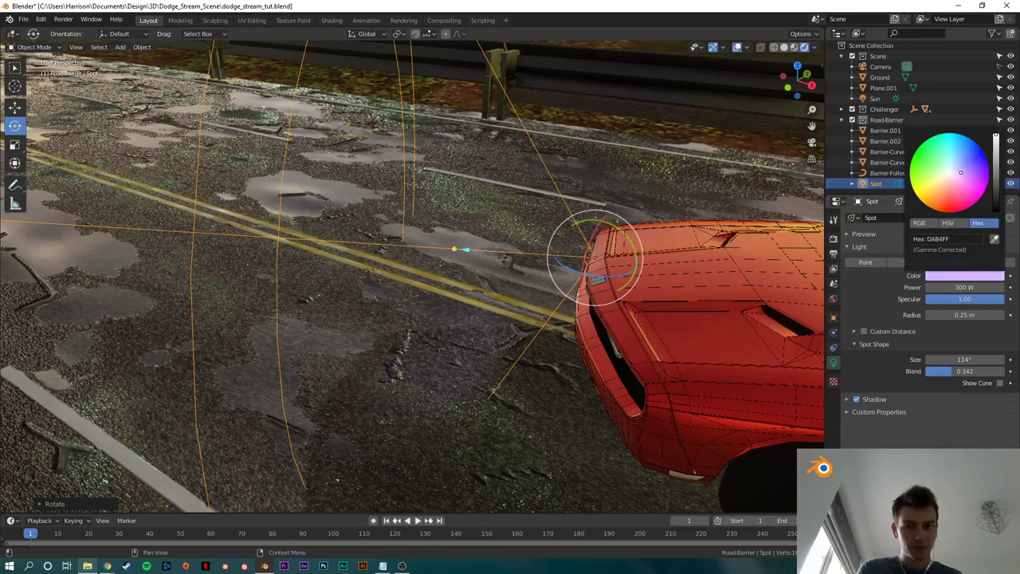
middle_click_drag(574, 163, 602, 166)
Step: Dim the world background lighting, trying a strength of 0.5 and settling on 0.35
left_click(834, 239)
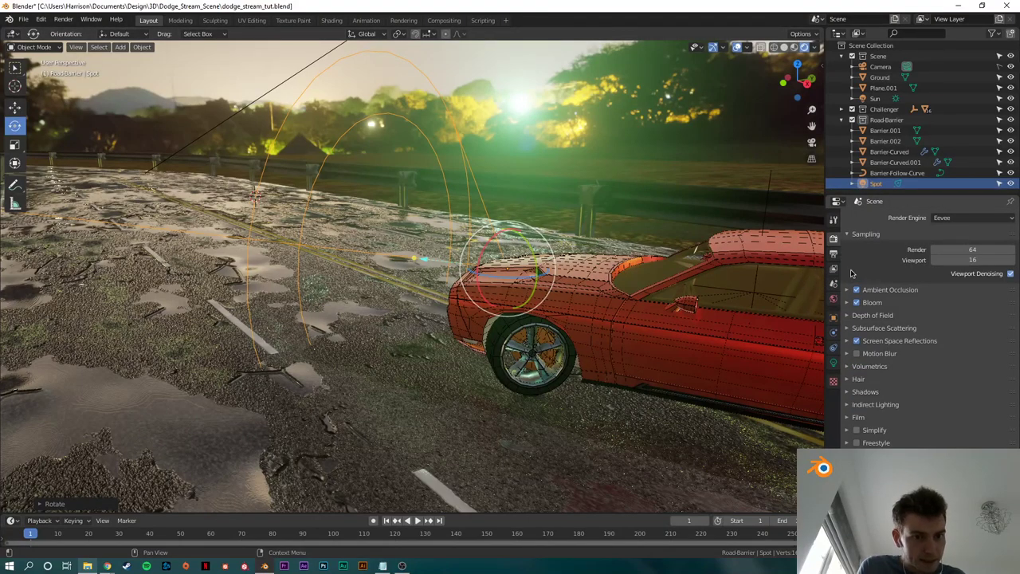
left_click(832, 297)
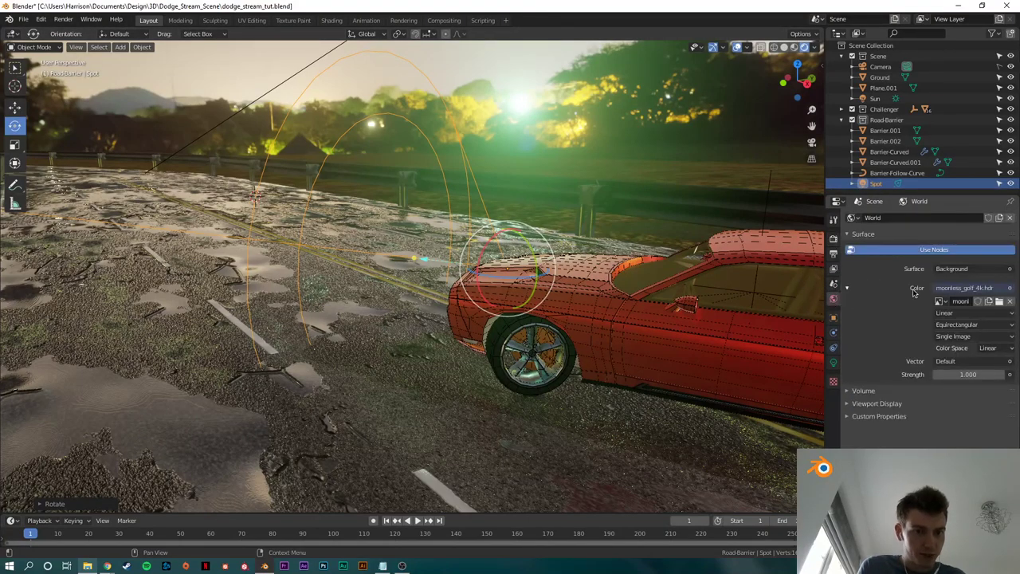
left_click(969, 374)
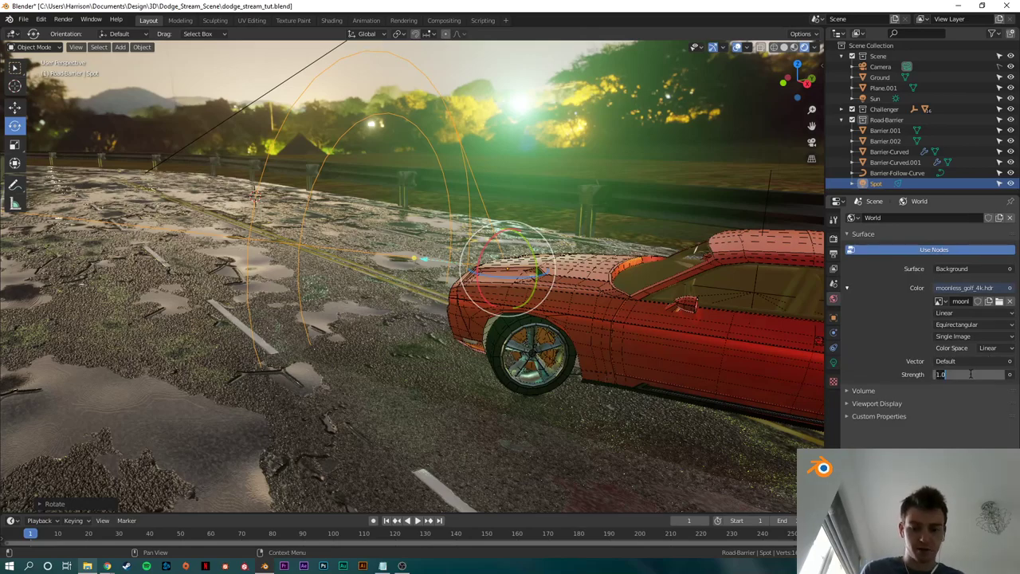
type(".")
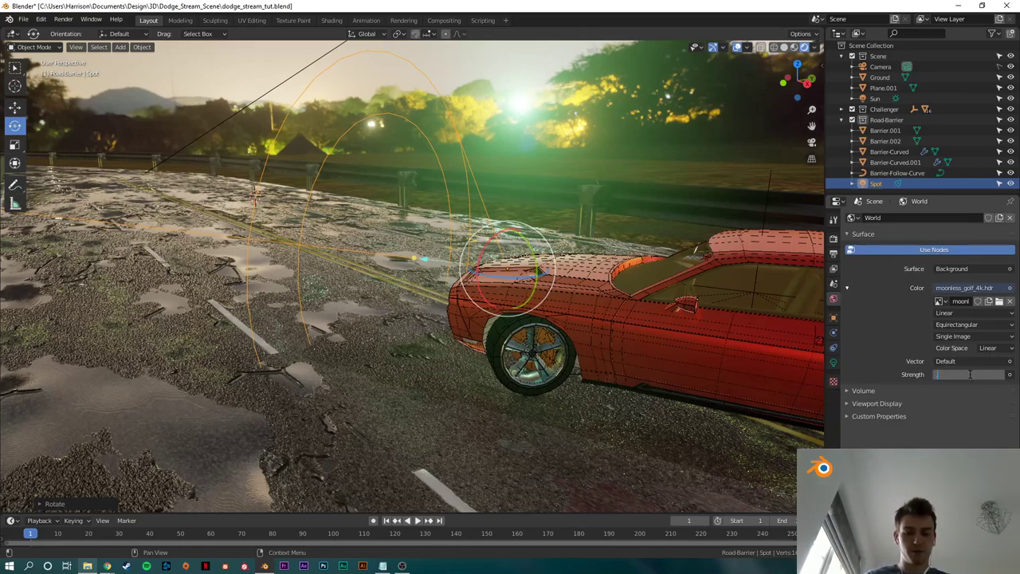
type("5")
key("Return")
left_click_drag(967, 374, 953, 373)
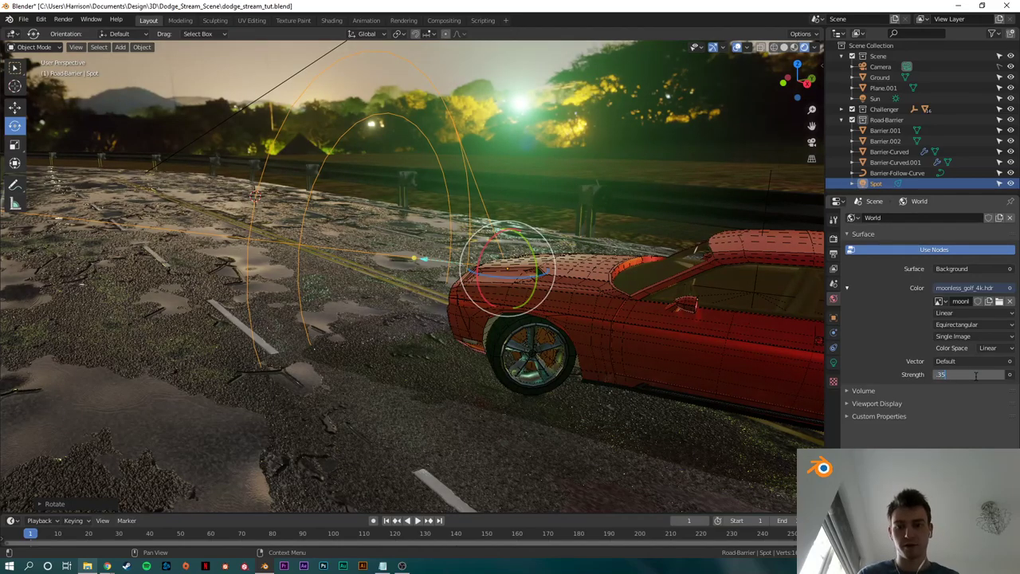
key("Return")
Step: Raise the headlight spotlight's power to 450 W and view the car from the front
middle_click_drag(478, 327, 578, 358)
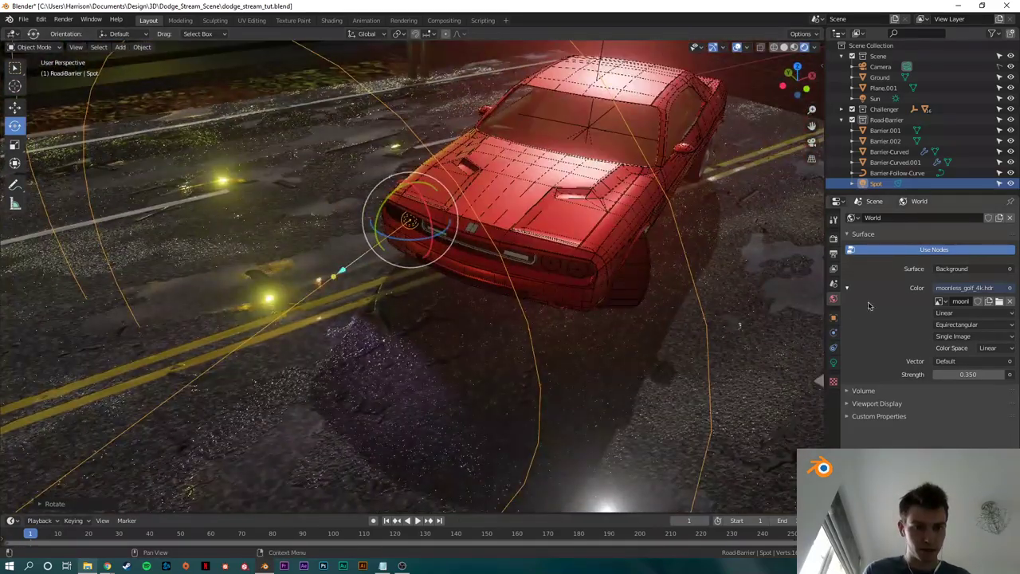
left_click(834, 363)
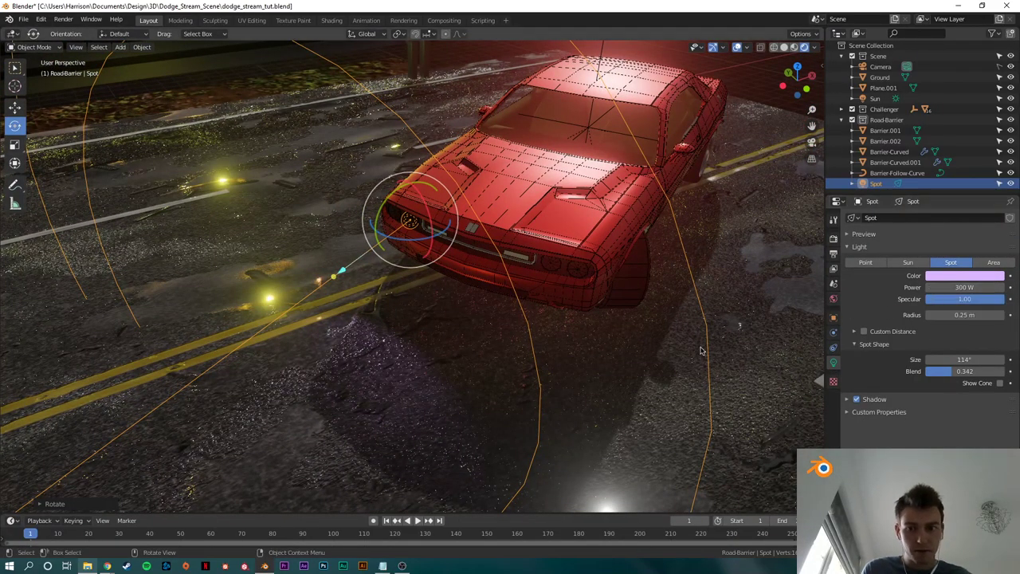
scroll(603, 353, "up", 1)
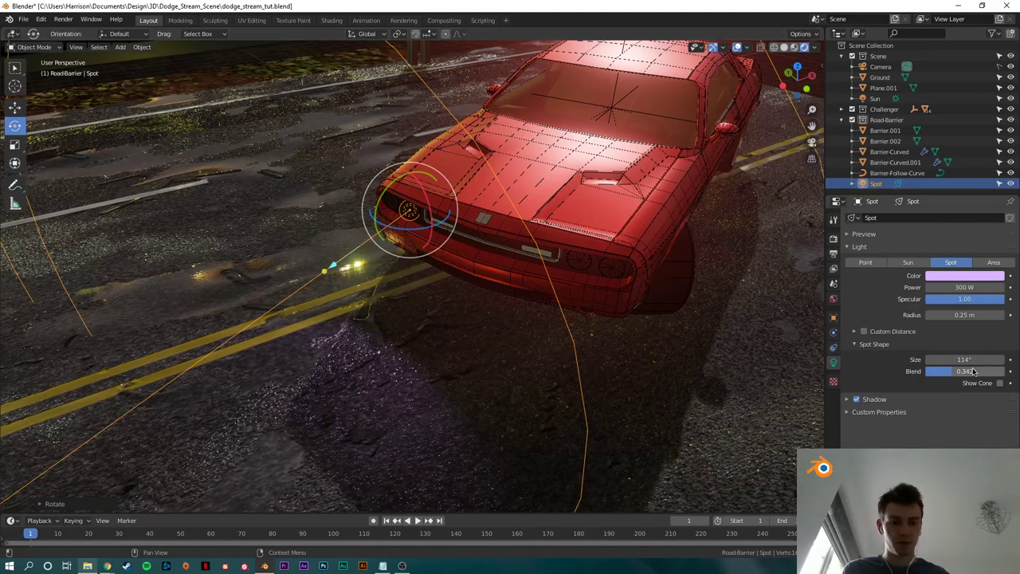
left_click(962, 286)
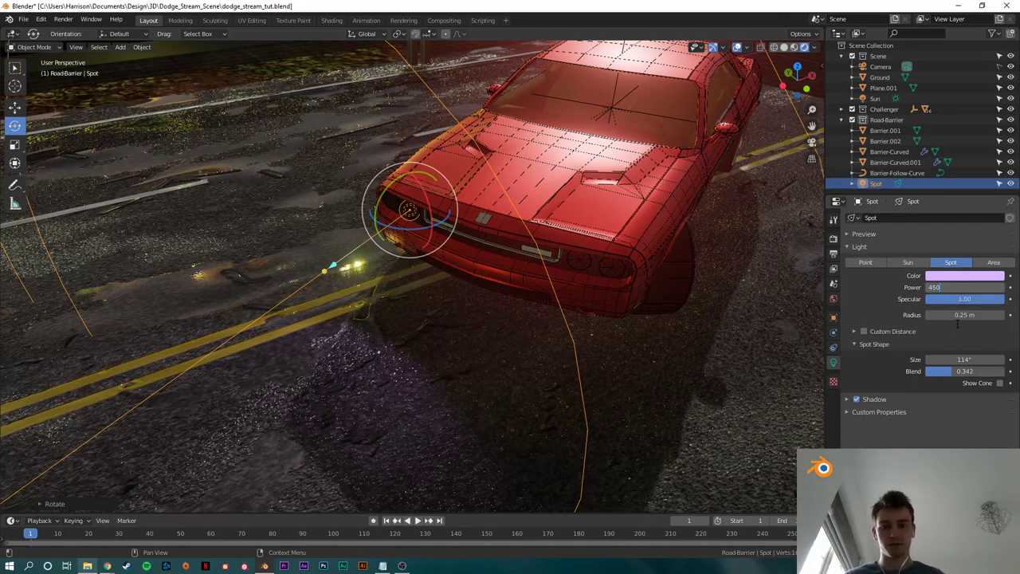
middle_click_drag(655, 381, 756, 325)
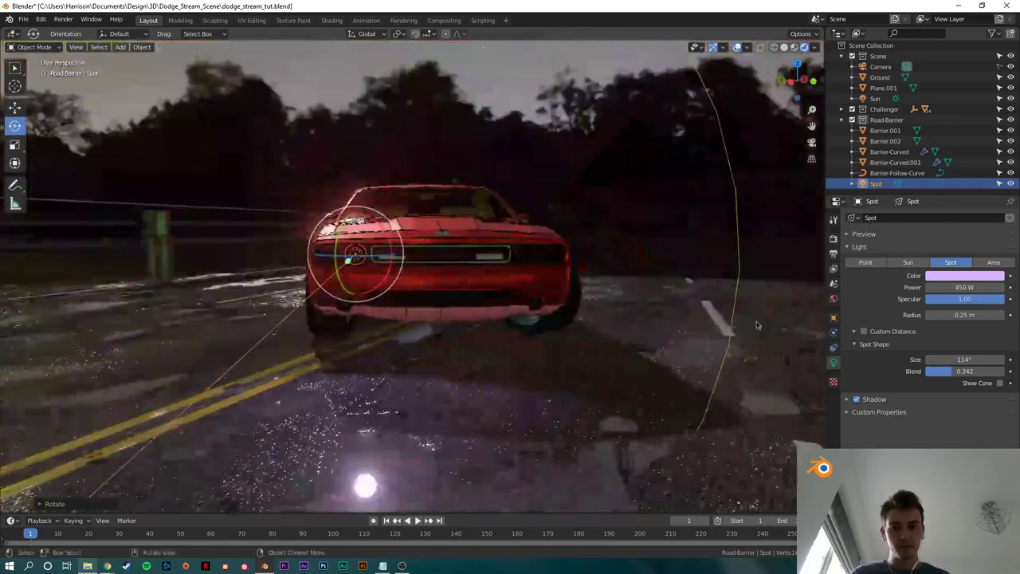
Step: Activate the Move tool and duplicate the spotlight, shifting the copy onto the adjacent outer headlight at the car's front
middle_click_drag(740, 204, 711, 279)
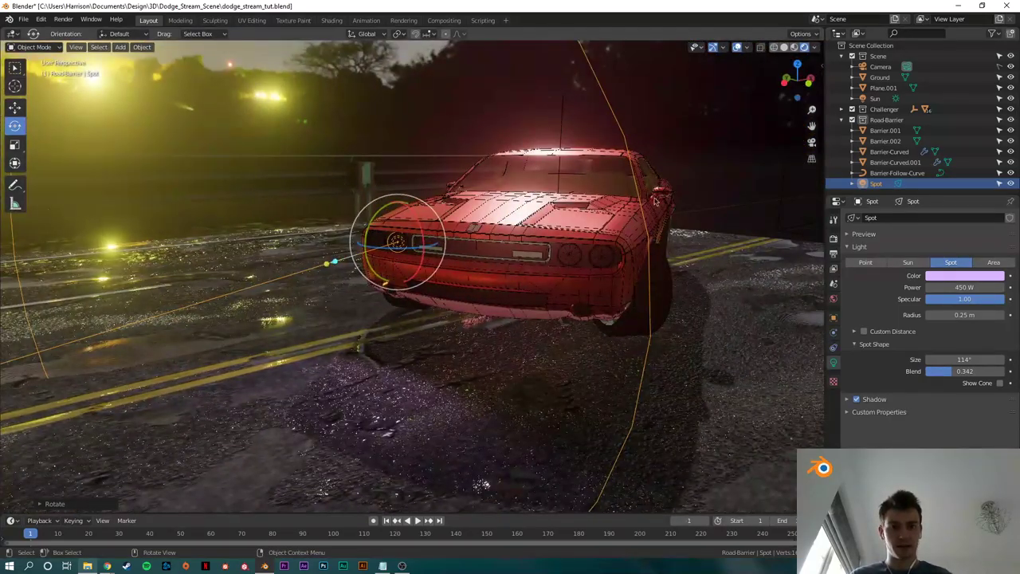
middle_click_drag(542, 258, 566, 255)
key("shift+space")
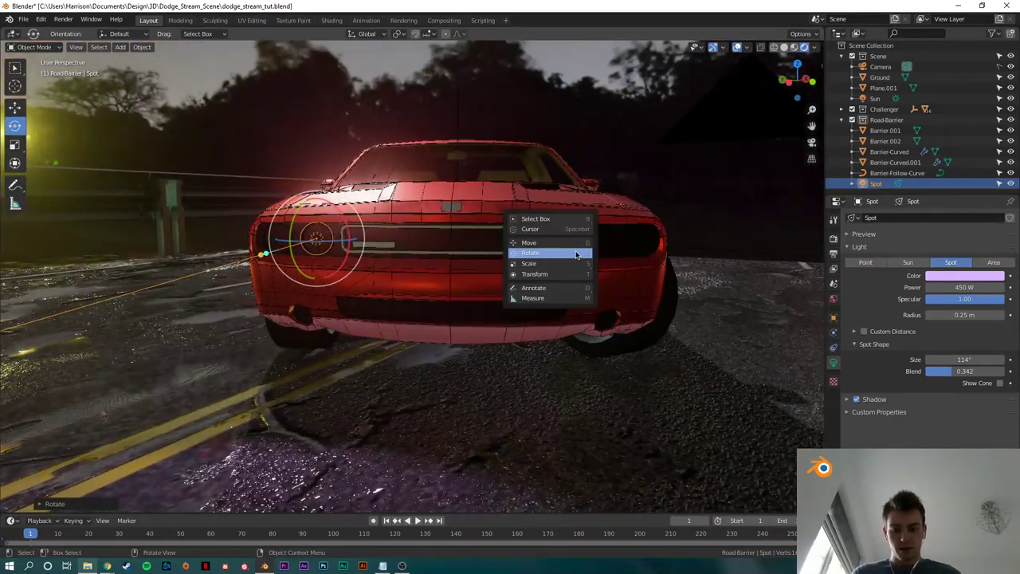
key("g")
key("shift+d")
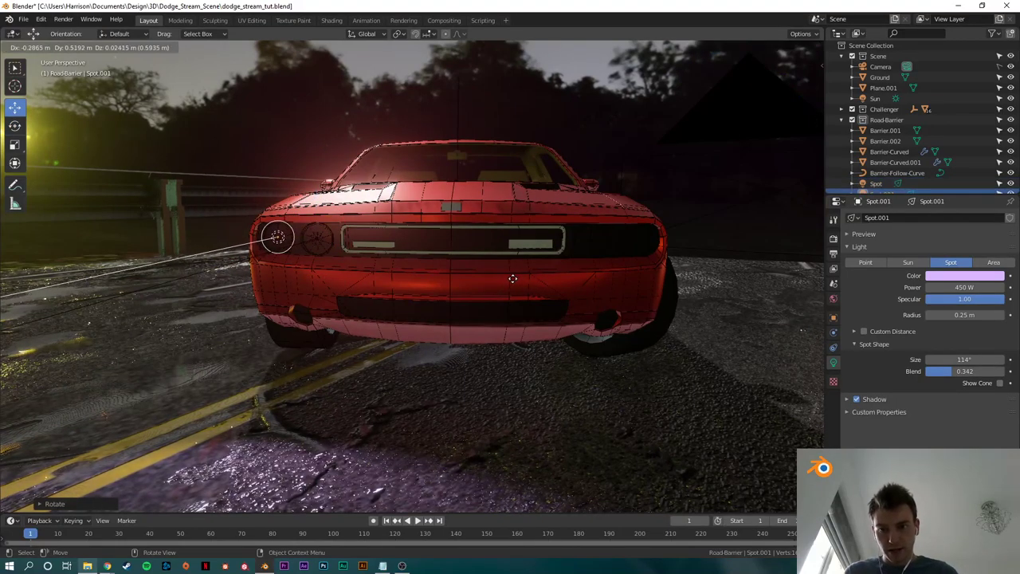
Step: Place the second spotlight in the outer headlight and duplicate both spotlights across to the headlights on the car's other side
left_click(512, 279)
key("ctrl+z")
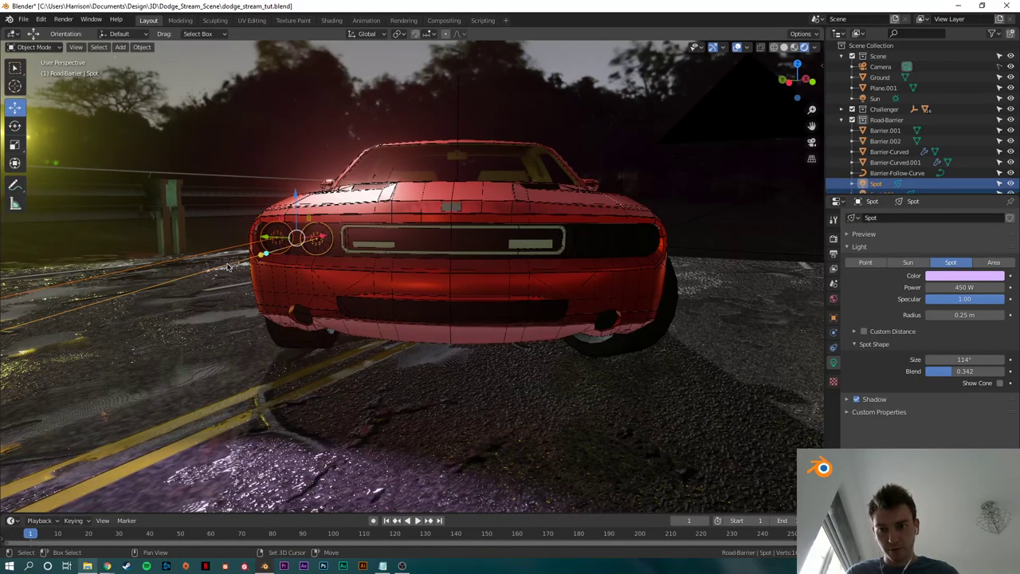
key("shift+d")
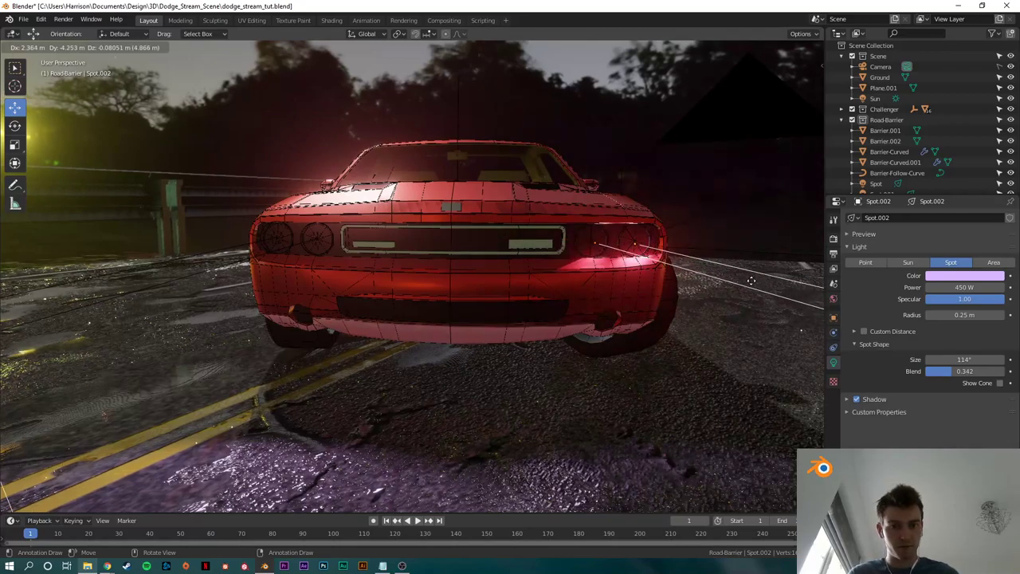
left_click(749, 279)
Step: Nudge the duplicated spotlight pair along the X and Y axes to fit the car's front end
middle_click_drag(749, 279, 558, 333)
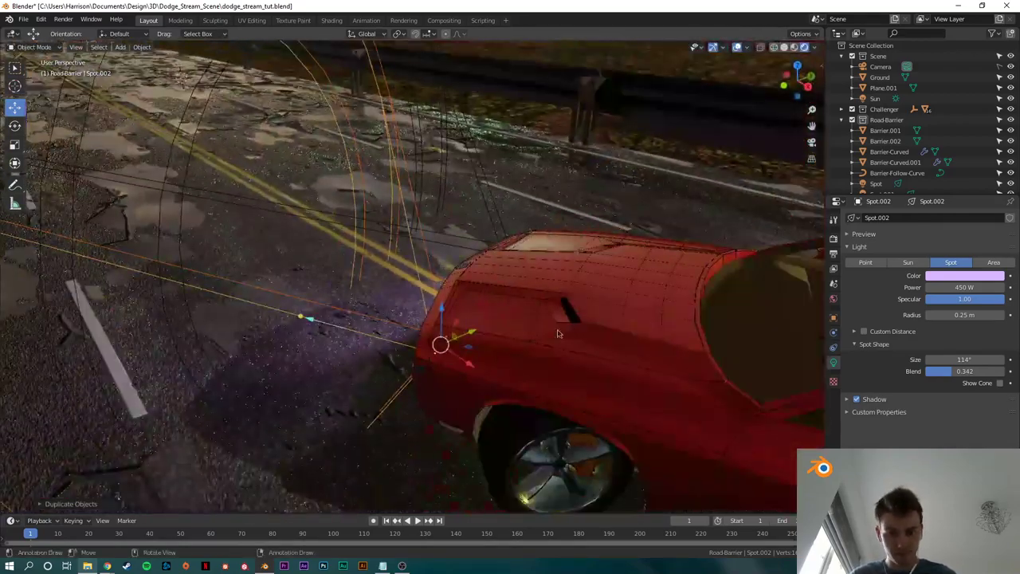
mouse_move(474, 368)
left_mouse_down()
mouse_move(448, 362)
mouse_move(457, 359)
left_mouse_up()
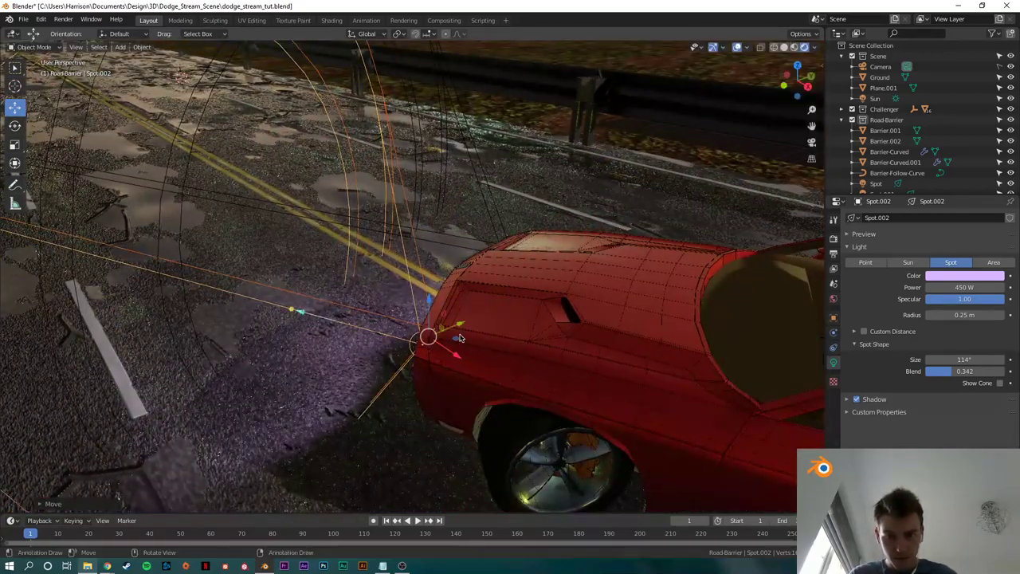
left_click_drag(468, 325, 459, 331)
Step: Shift Spot.003 slightly along the X axis so it sits in the inner headlight
middle_click_drag(459, 331, 589, 299)
left_click(610, 275)
left_click(552, 310)
scroll(551, 310, "up", 2)
left_click_drag(669, 327, 682, 327)
left_click(590, 307)
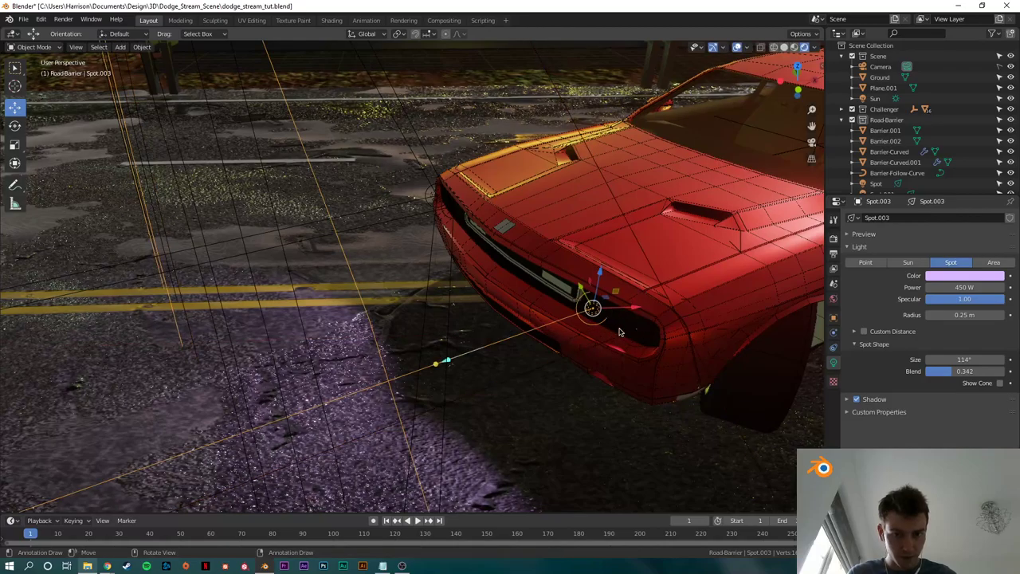
middle_click_drag(590, 307, 741, 316)
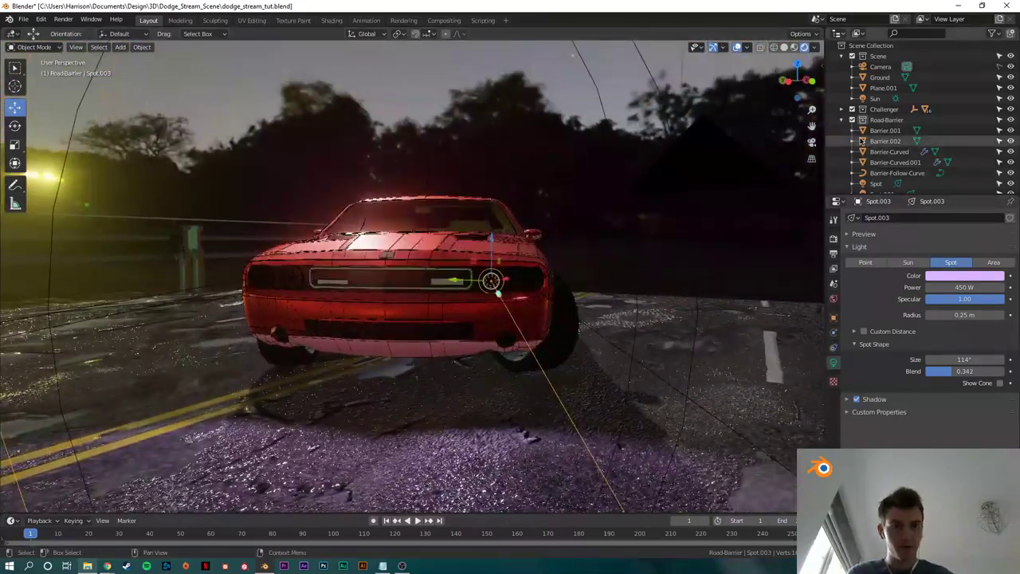
Step: Move the four spotlights into the Challenger collection, then collapse Road-Barrier and expand Challenger
scroll(936, 142, "down", 2)
left_click(885, 152, "shift")
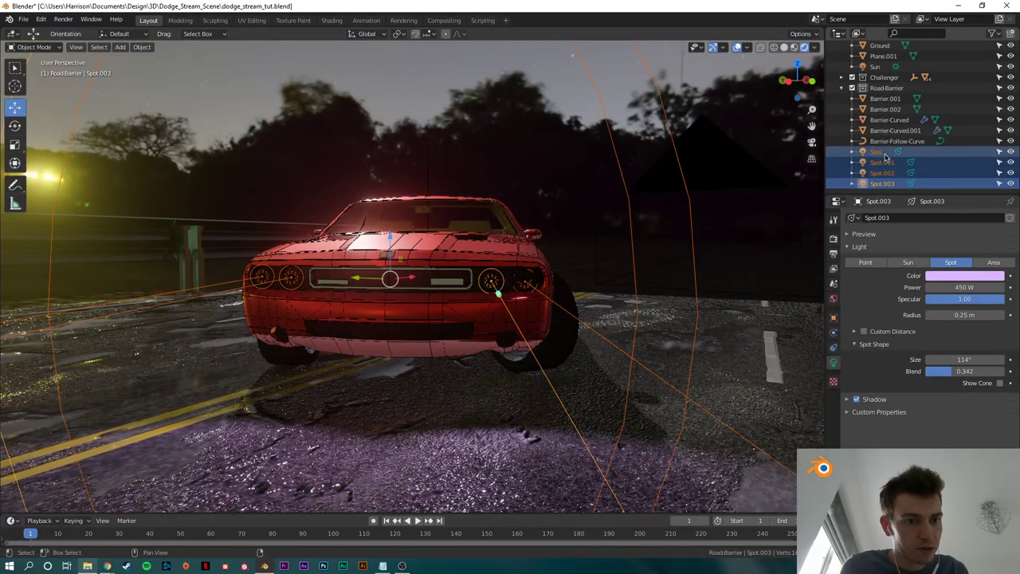
scroll(893, 164, "up", 2)
left_click_drag(883, 174, 880, 99)
left_click(843, 120)
left_click(842, 110)
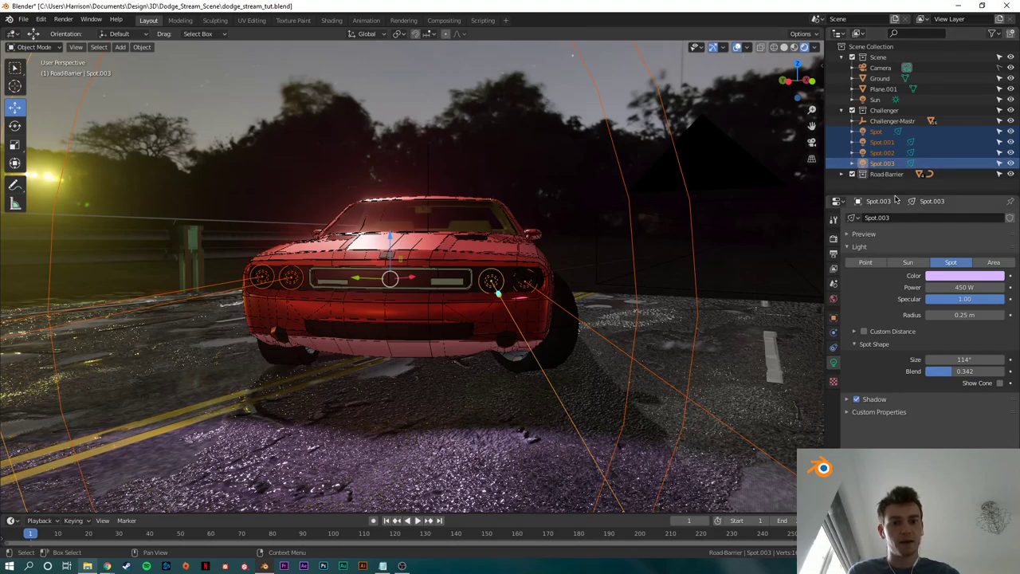
Step: Try to parent Challenger-Mastr and the other three spotlights to Spot.003
left_click(883, 165)
left_click(876, 133, "shift")
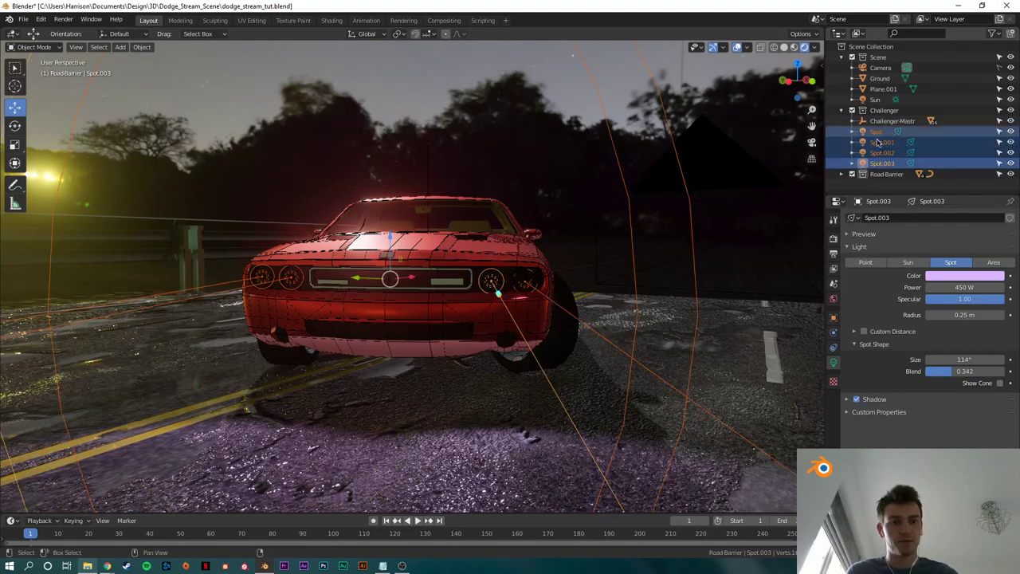
left_click(891, 121, "shift")
left_click(142, 47)
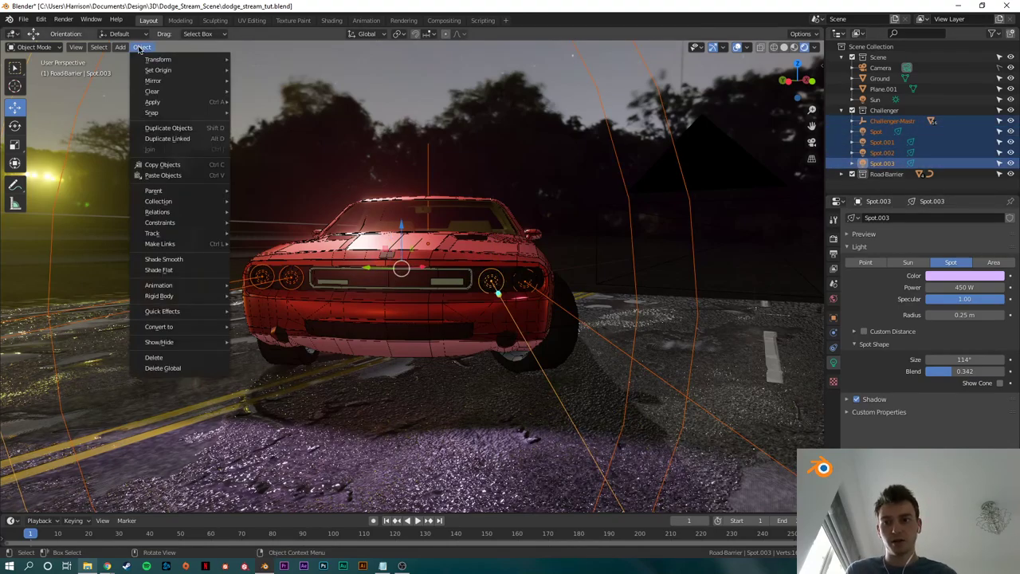
mouse_move(199, 191)
left_click(274, 192)
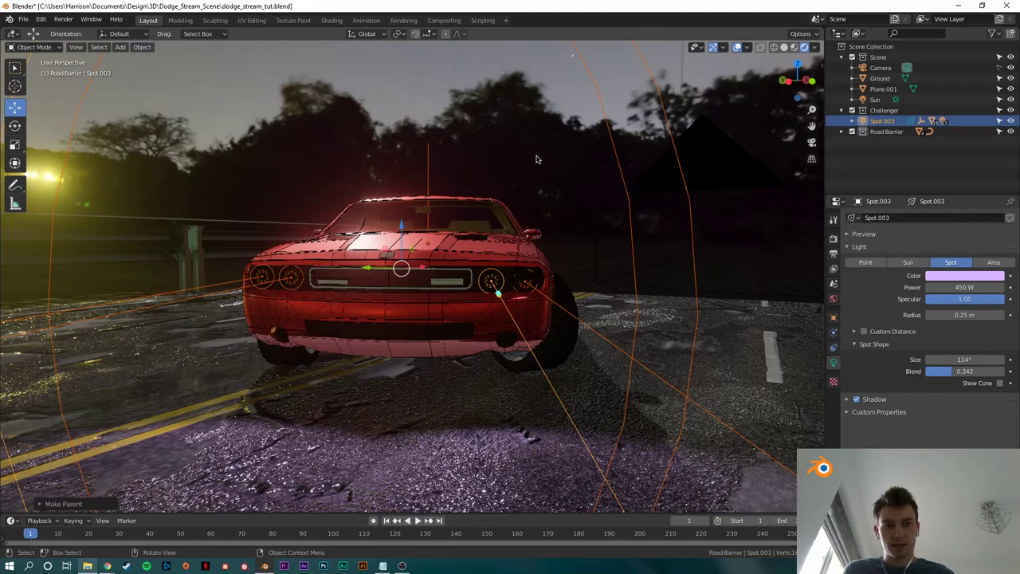
left_click(568, 117)
scroll(542, 183, "down", 2)
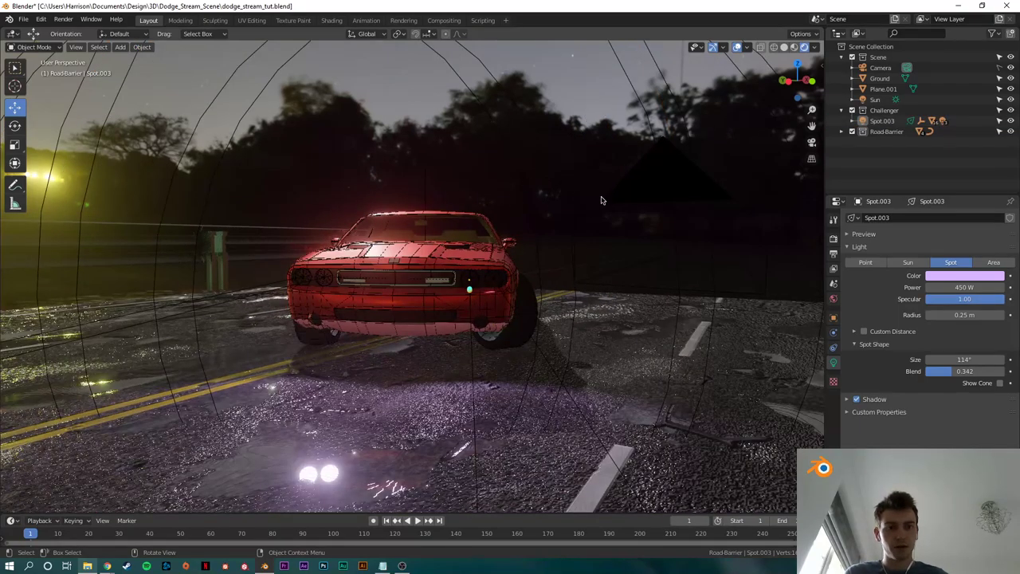
key("ctrl+z")
key("ctrl+z")
Step: Parent all four spotlights to the Challenger-Mastr empty with the Object parent type
left_click(878, 187)
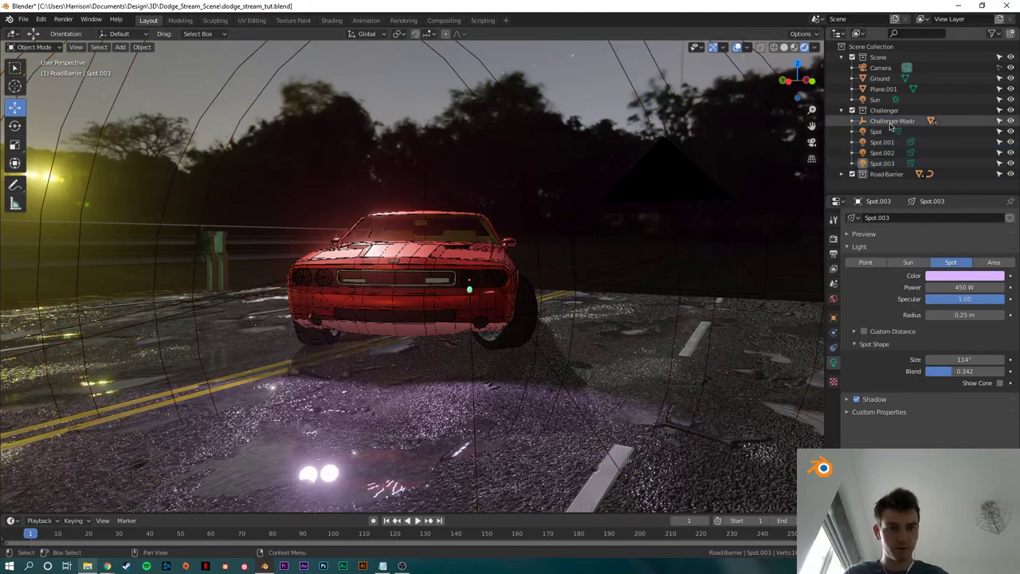
left_click(891, 121)
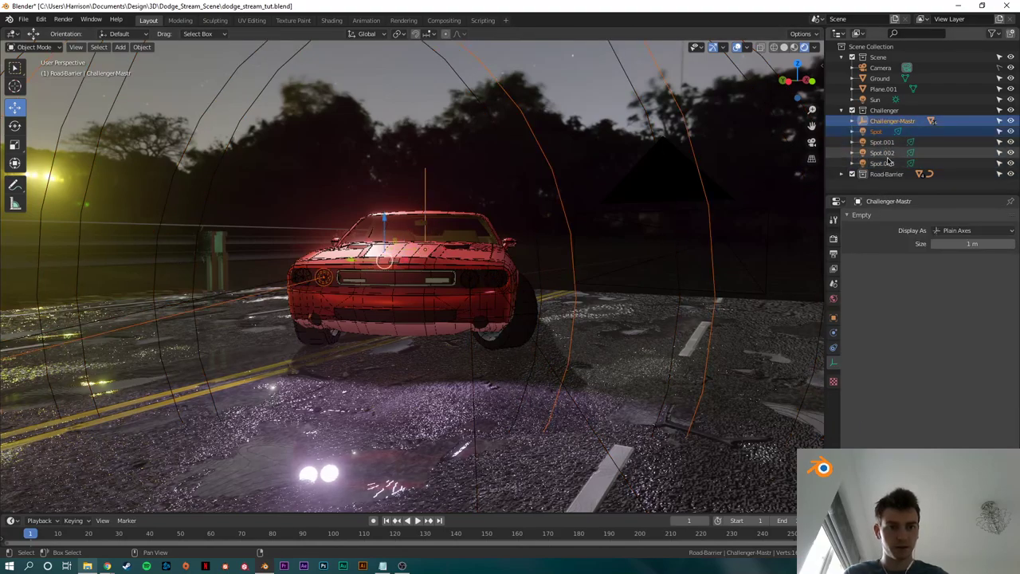
left_click(888, 162, "shift")
left_click(141, 47)
mouse_move(180, 203)
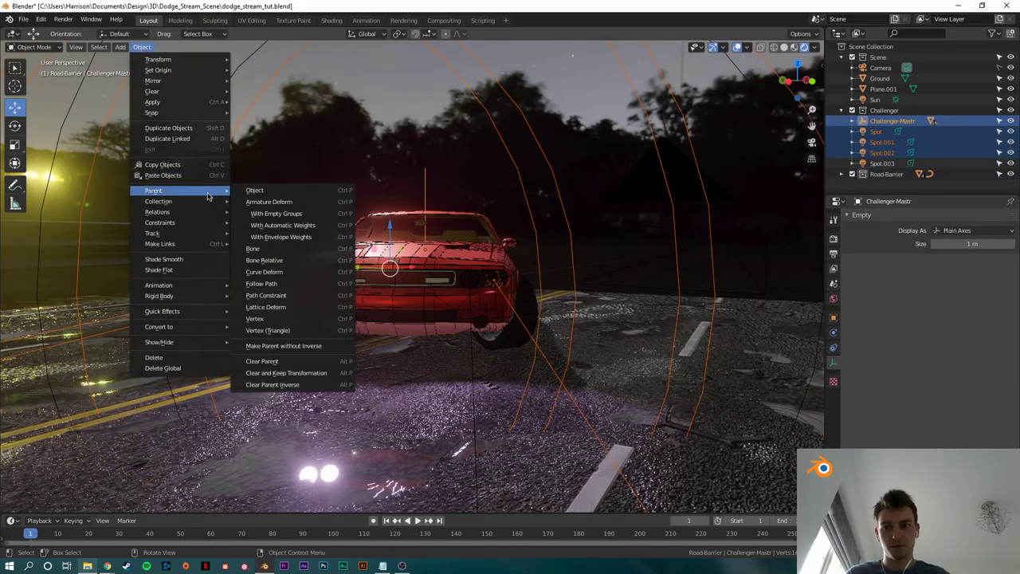
left_click(265, 192)
key("ctrl+z")
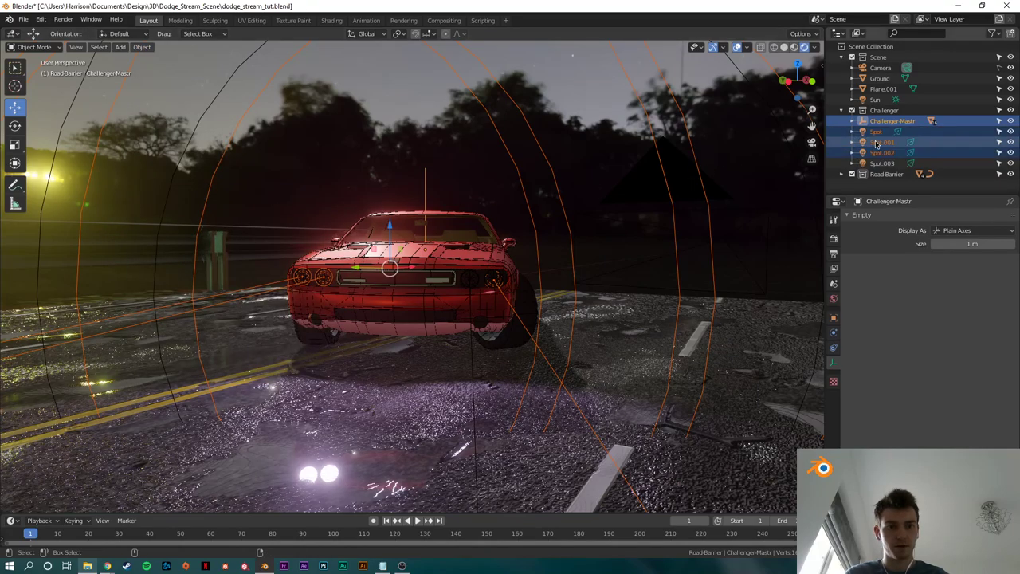
left_click(883, 163, "shift")
left_click(144, 47)
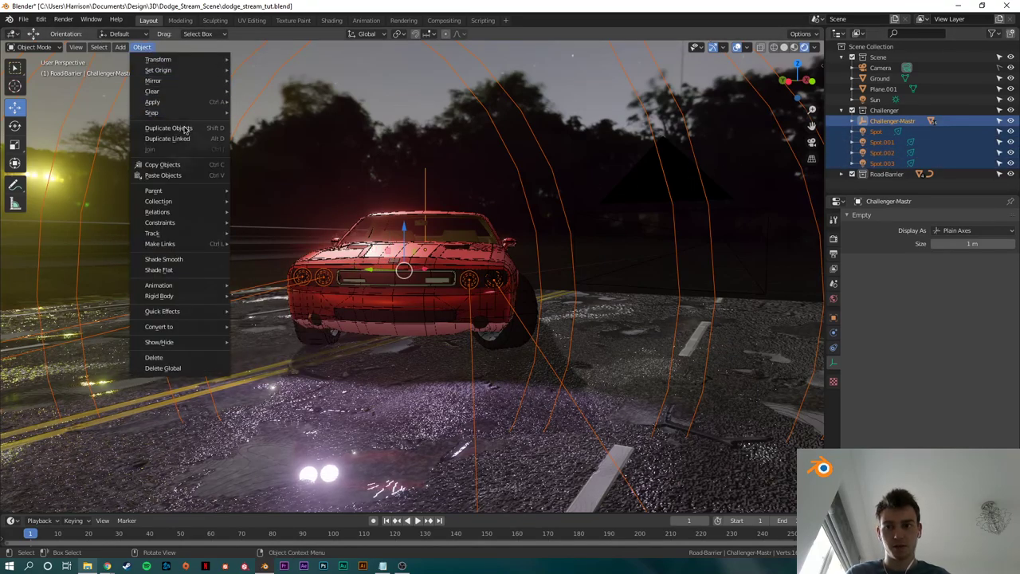
mouse_move(182, 191)
left_click(267, 191)
Step: Try moving Challenger-Mastr to check that the headlight spotlights travel with the car
middle_click_drag(449, 198, 473, 152)
left_click(489, 116)
left_click(529, 133)
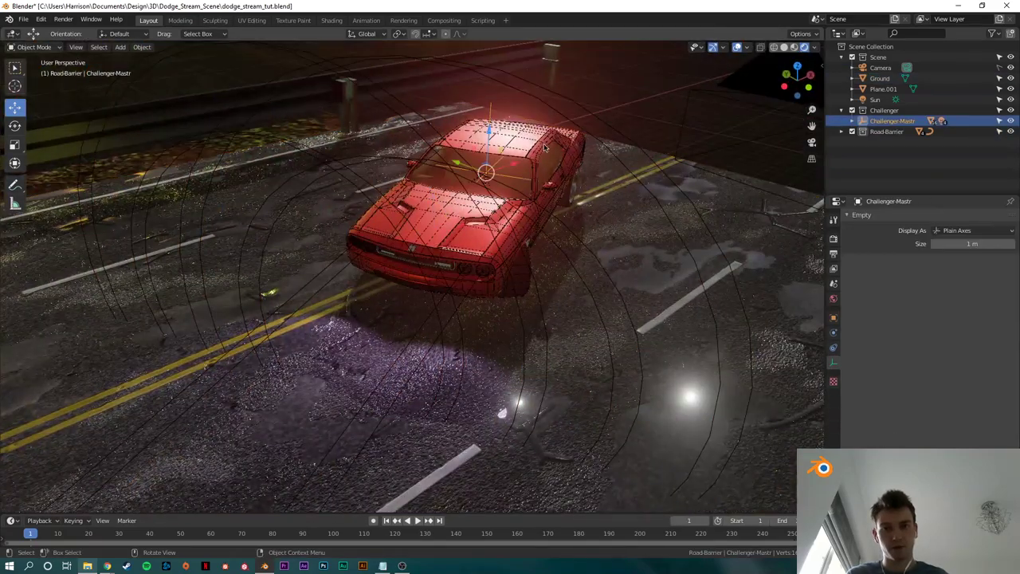
middle_click_drag(529, 133, 600, 182)
key("g")
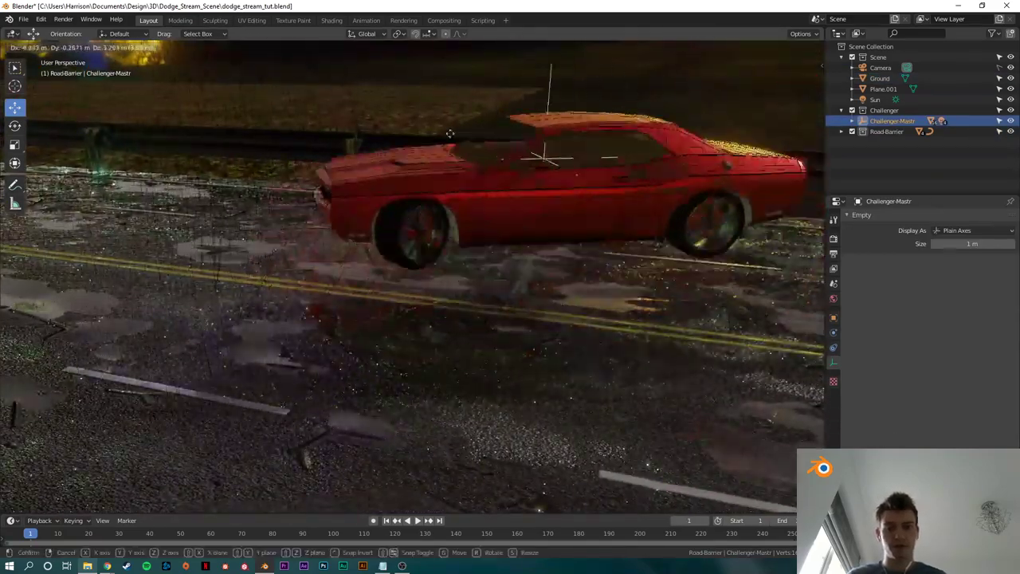
right_click(681, 144)
Step: Switch to the camera view and examine the car's lighting and framing in the shot
left_click(812, 143)
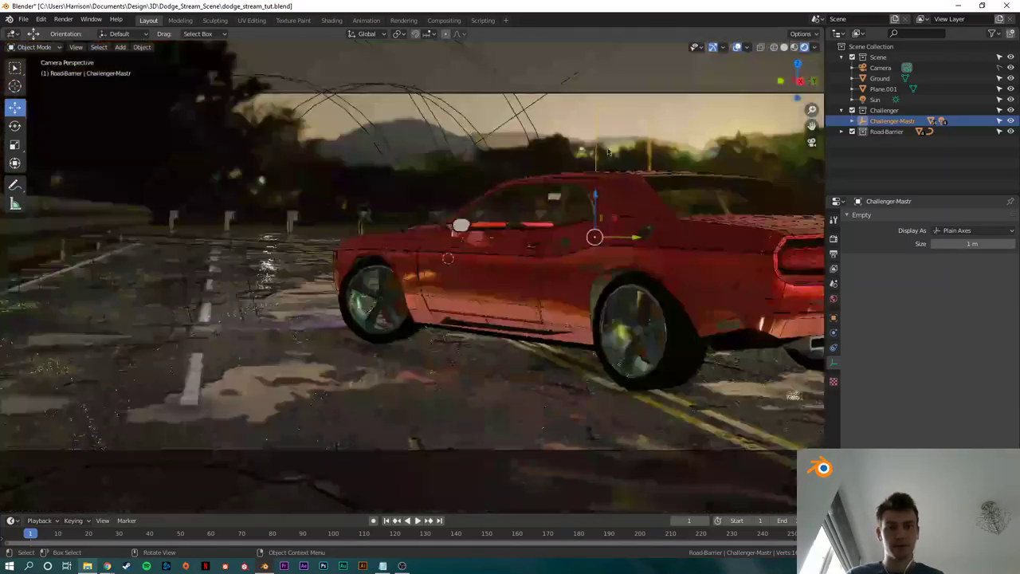
left_click(567, 89)
scroll(588, 165, "down", 2)
left_click(698, 118)
scroll(698, 118, "up", 5)
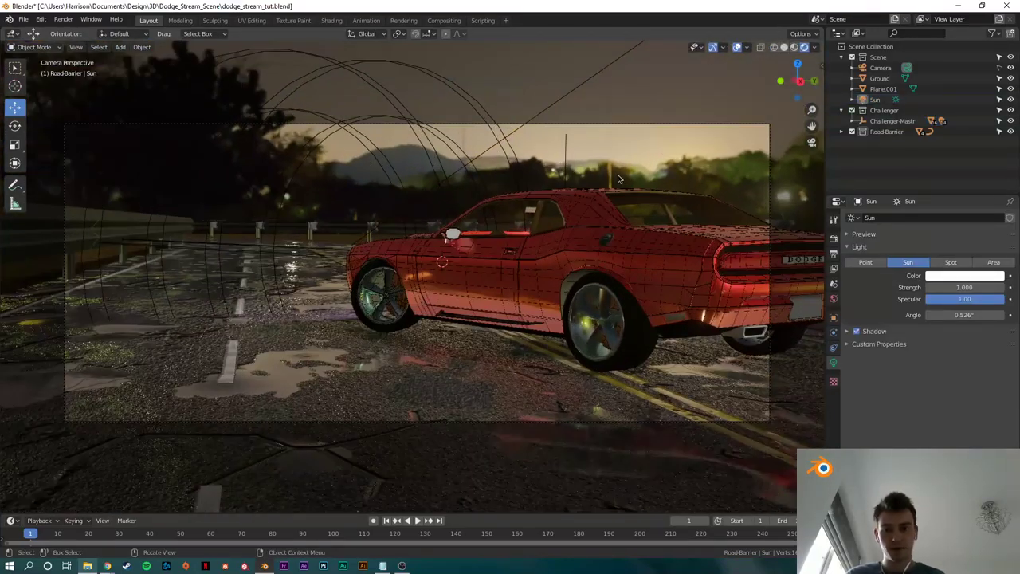
scroll(637, 193, "down", 4)
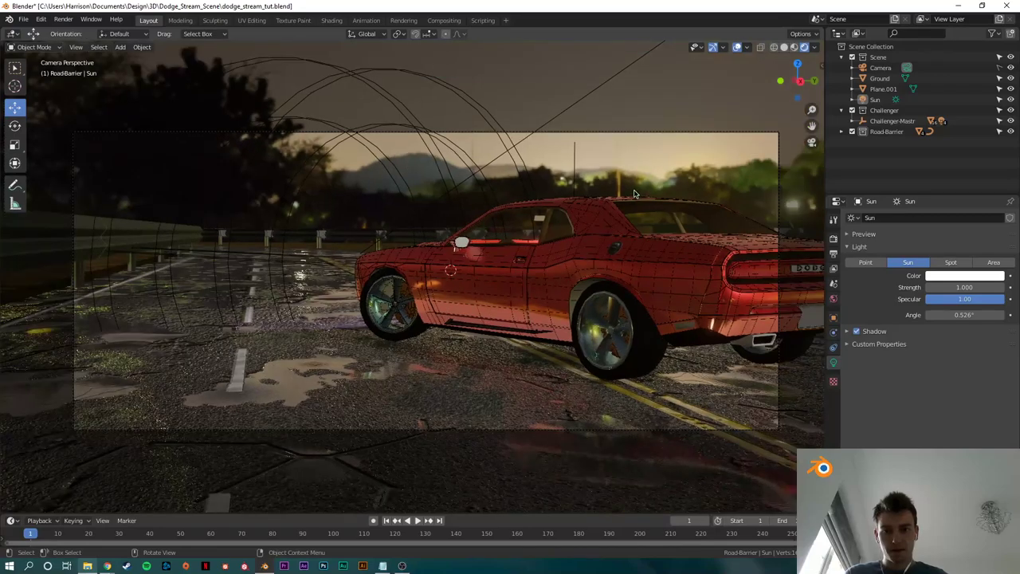
Step: Switch the render engine to Cycles for a preview of the shot and return it to Eevee
left_click(834, 238)
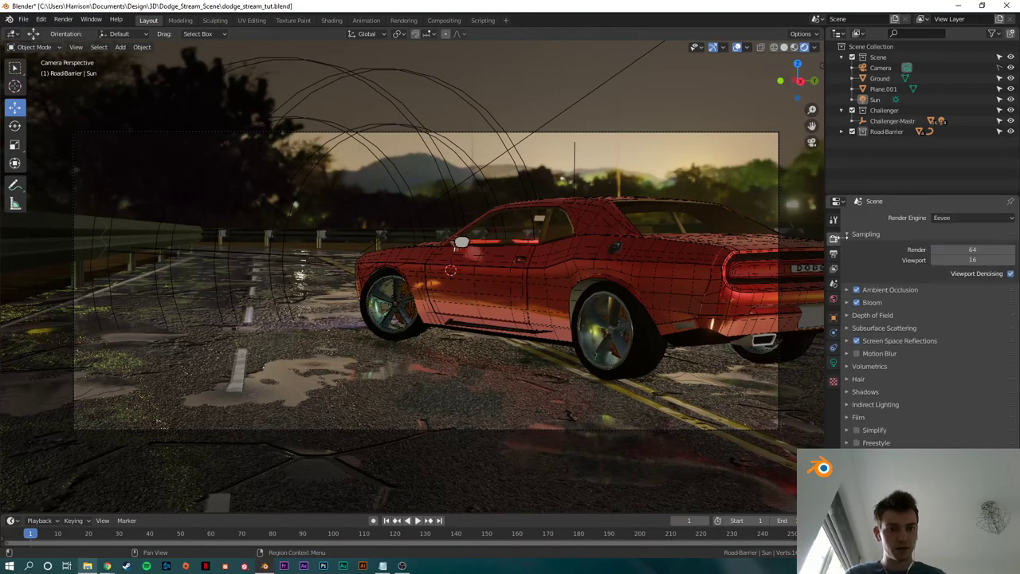
left_click(945, 219)
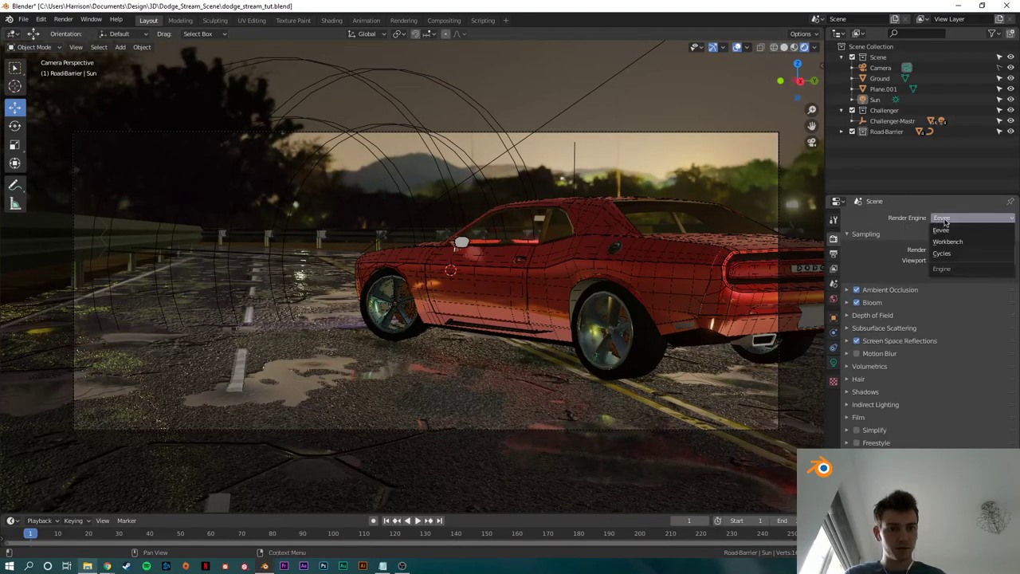
left_click(943, 254)
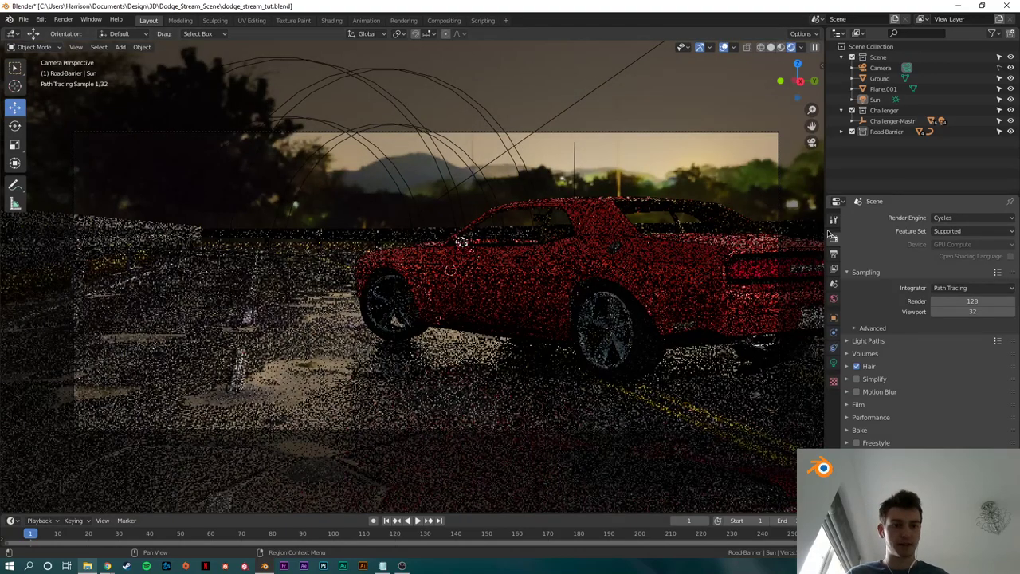
left_click(964, 217)
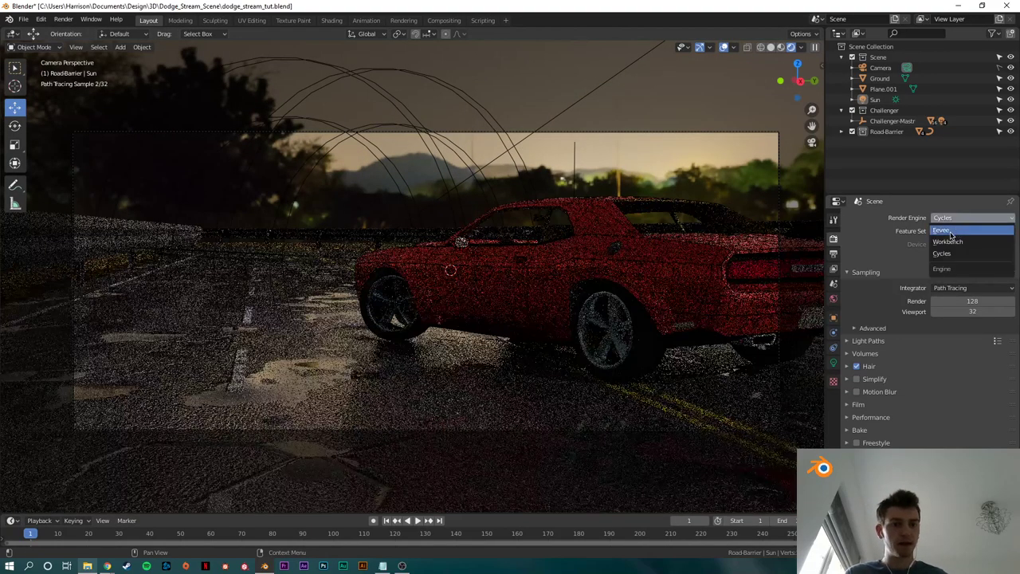
left_click(950, 232)
Step: Expand Challenger-Mastr's children and disable viewport selection for Spot, Spot.001, Spot.002 and Spot.003
middle_click_drag(391, 291, 526, 294)
middle_click_drag(354, 295, 581, 375)
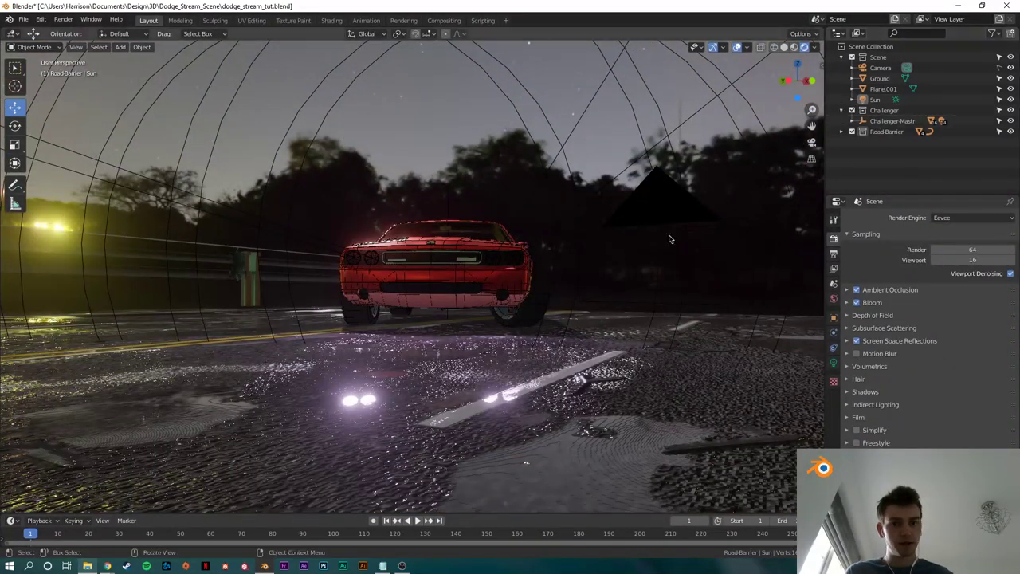
scroll(669, 239, "up", 2)
left_click(564, 247)
scroll(576, 258, "up", 3)
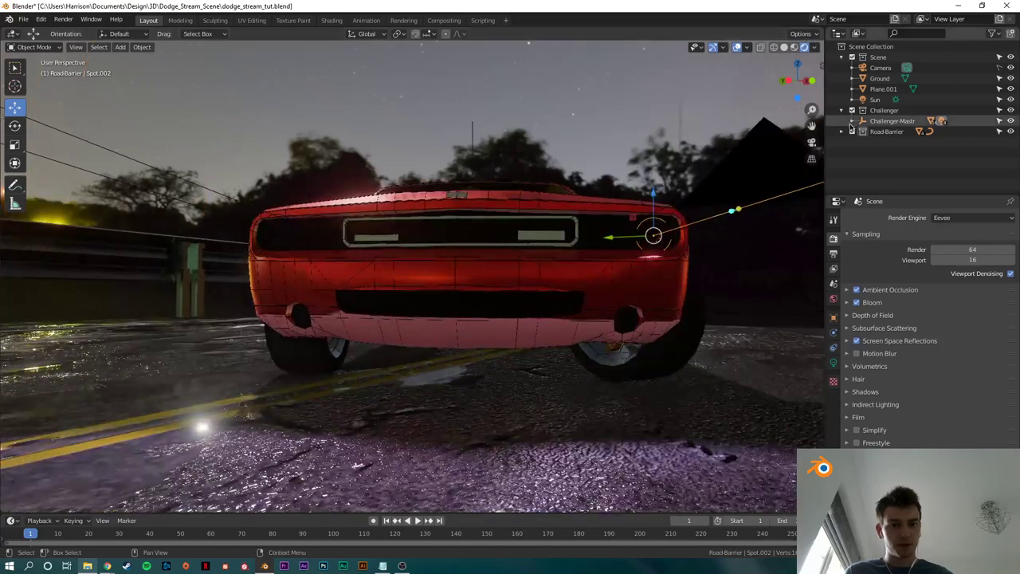
left_click(854, 121)
left_click(852, 120)
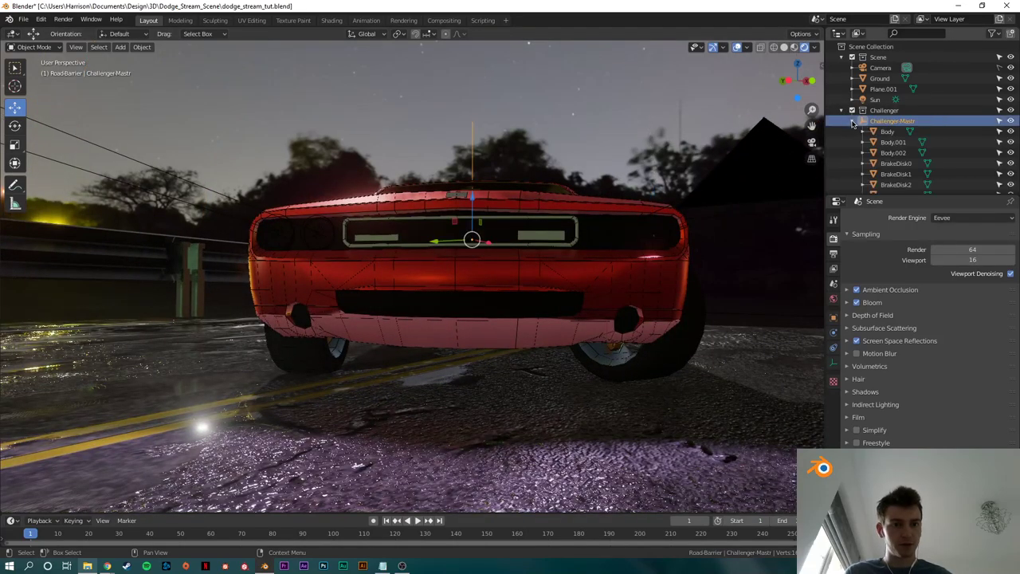
scroll(857, 123, "down", 10)
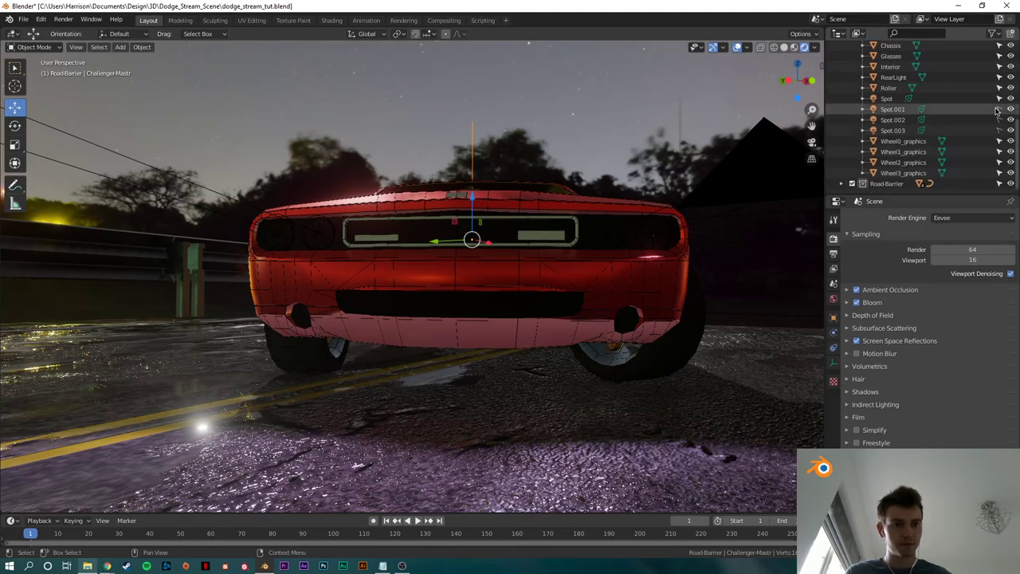
Step: Select the Roller mesh at the front headlights and enter Edit Mode on it
left_click(617, 236)
left_click(618, 236)
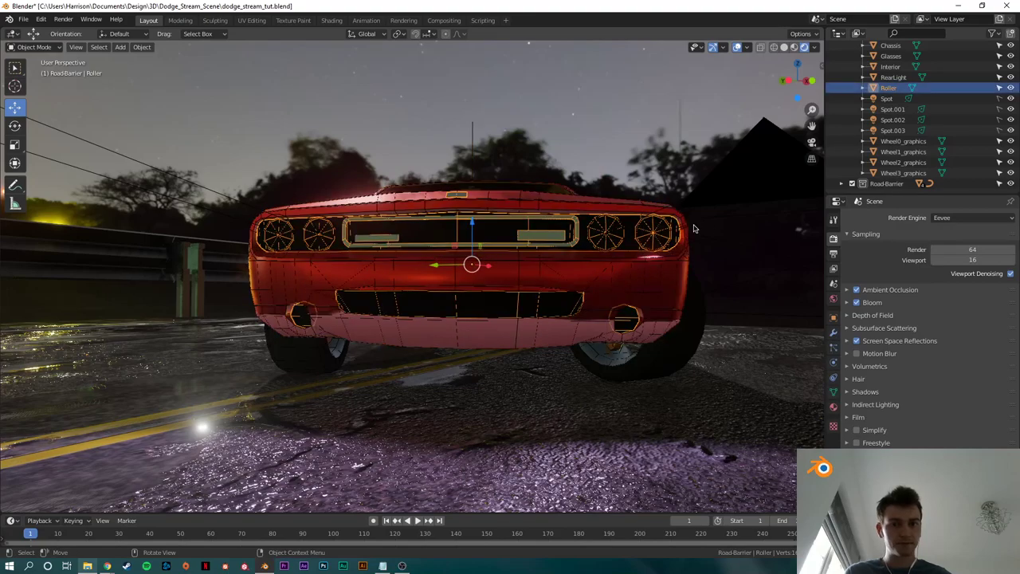
key("Tab")
scroll(633, 232, "up", 1)
middle_click_drag(678, 226, 449, 237, "shift")
scroll(450, 237, "up", 2)
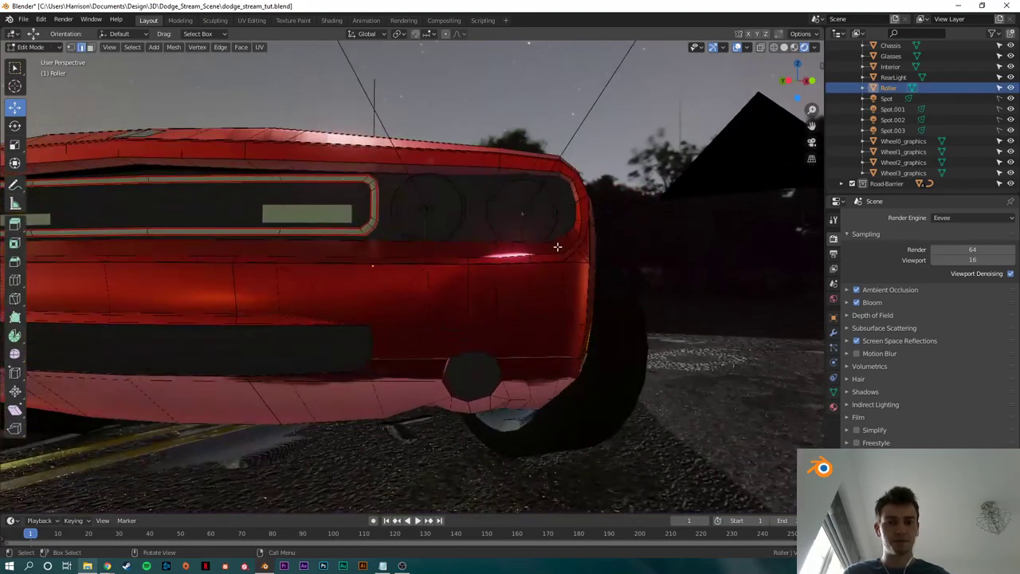
Step: Add a material slot to Roller with a new material named Headlight-Mat
left_click(834, 406)
middle_click_drag(509, 278, 512, 278)
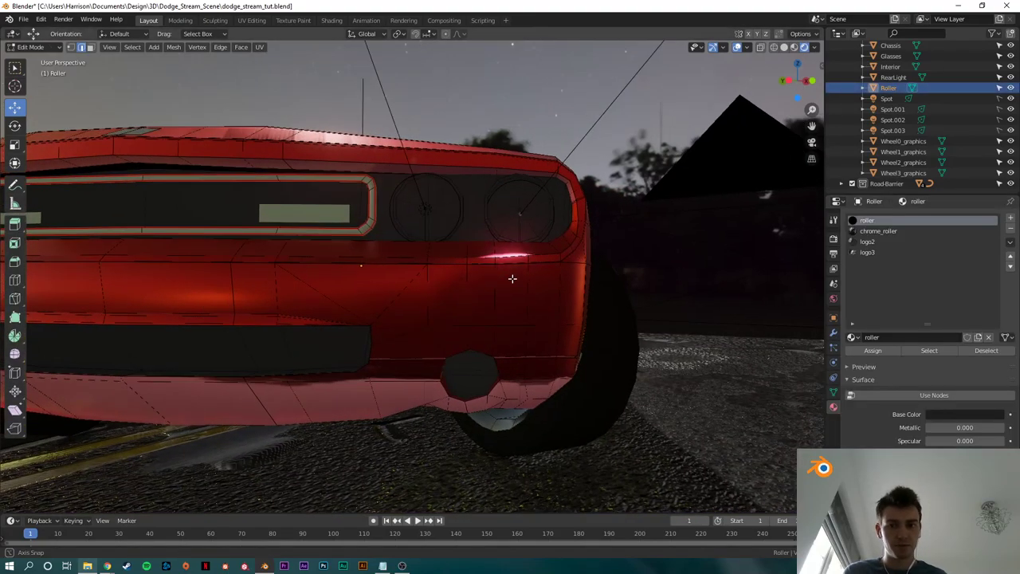
left_click(1010, 220)
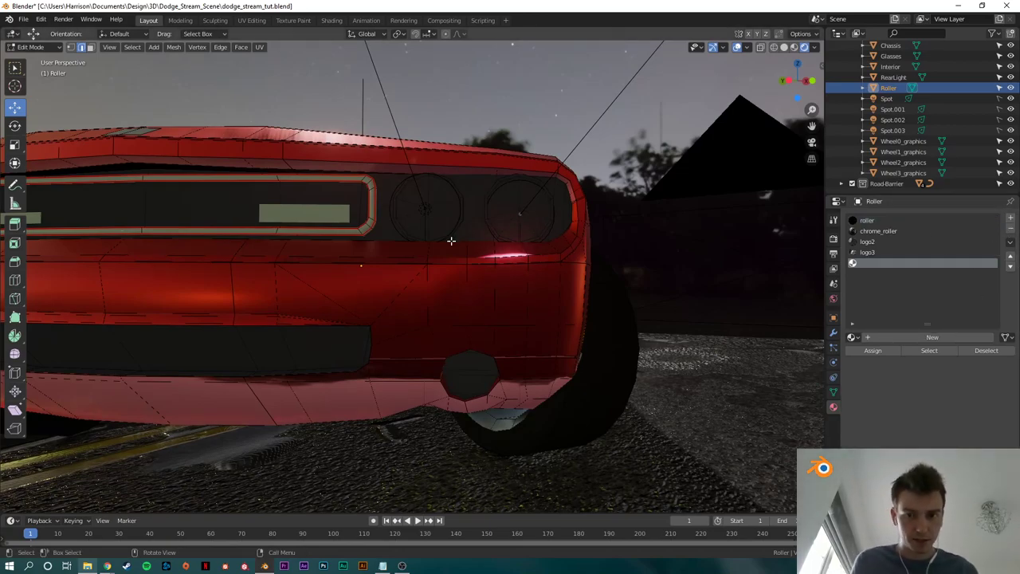
left_click(902, 337)
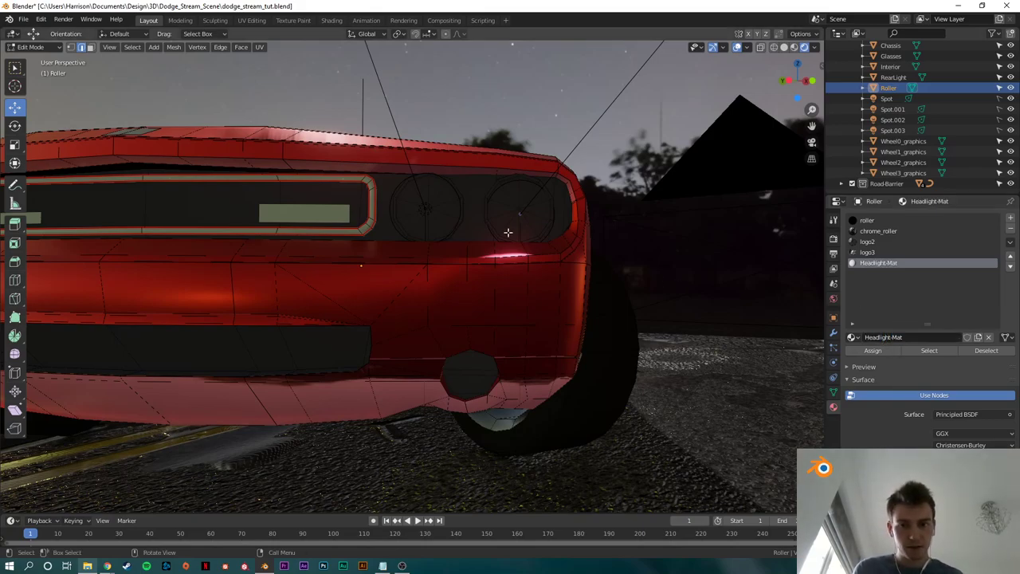
key("c")
left_click(520, 209)
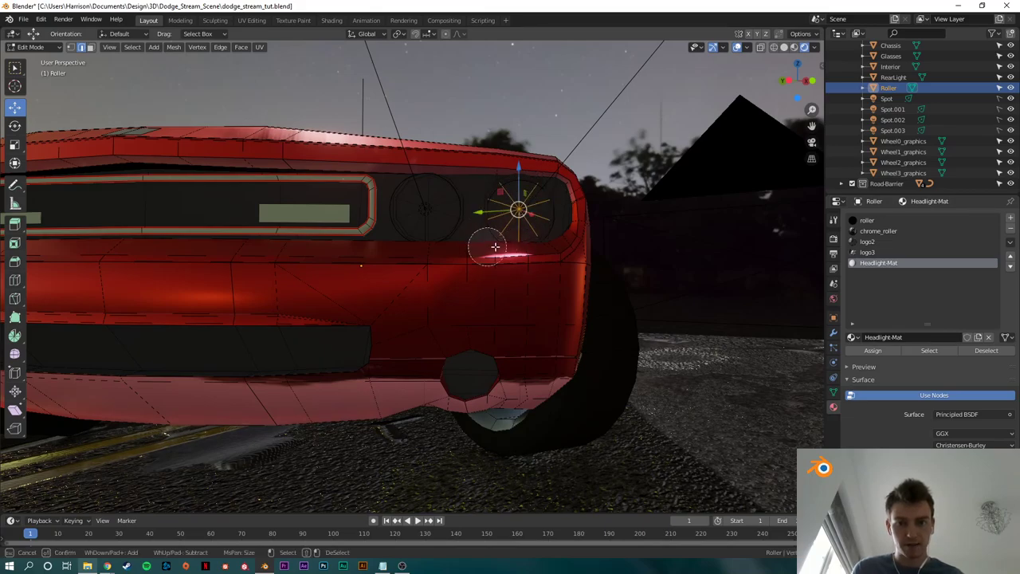
right_click(539, 221)
key("alt+a")
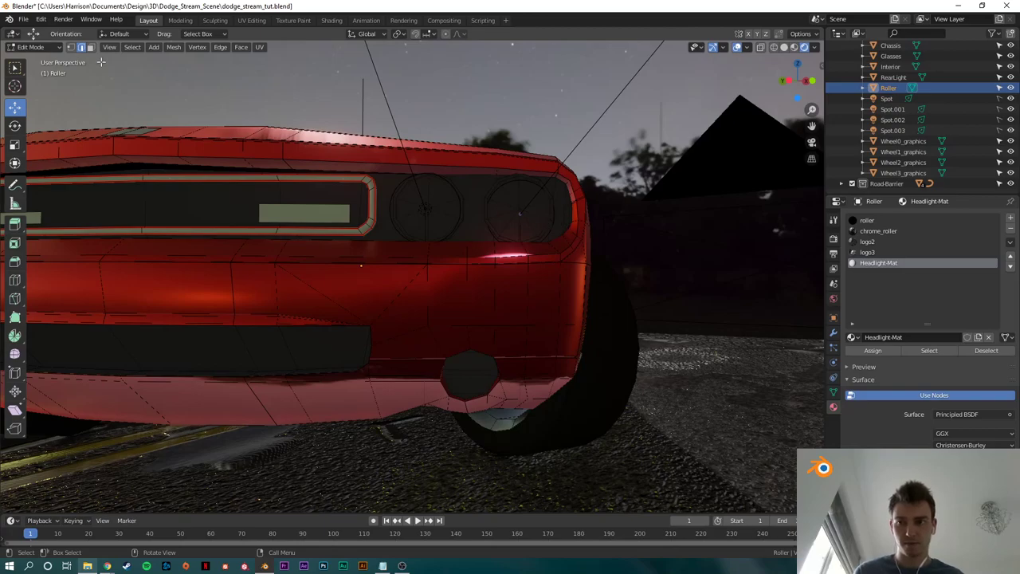
Step: Select the faces of all four front headlights on Roller and assign Headlight-Mat to them
key("c")
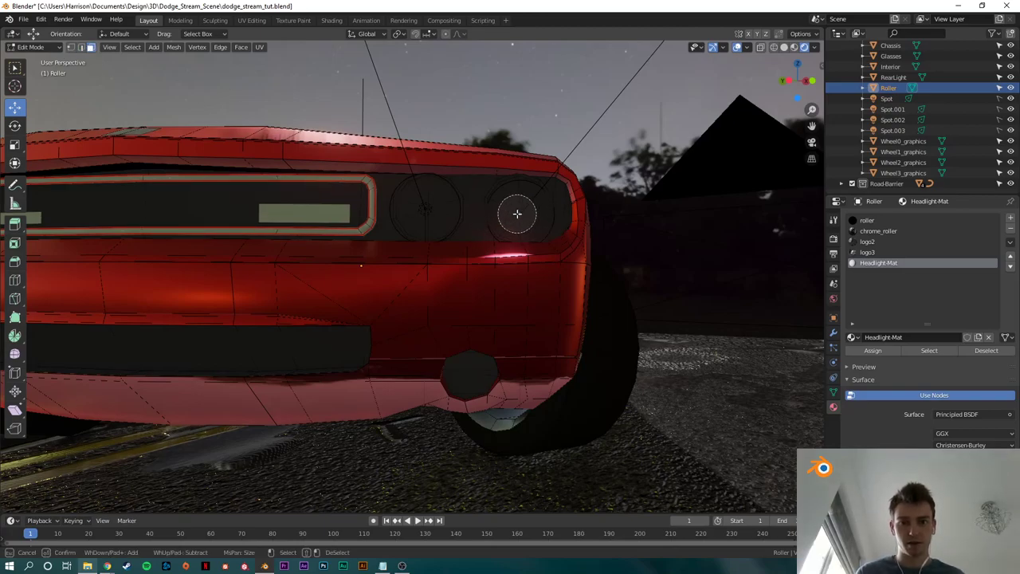
left_click_drag(517, 212, 375, 250)
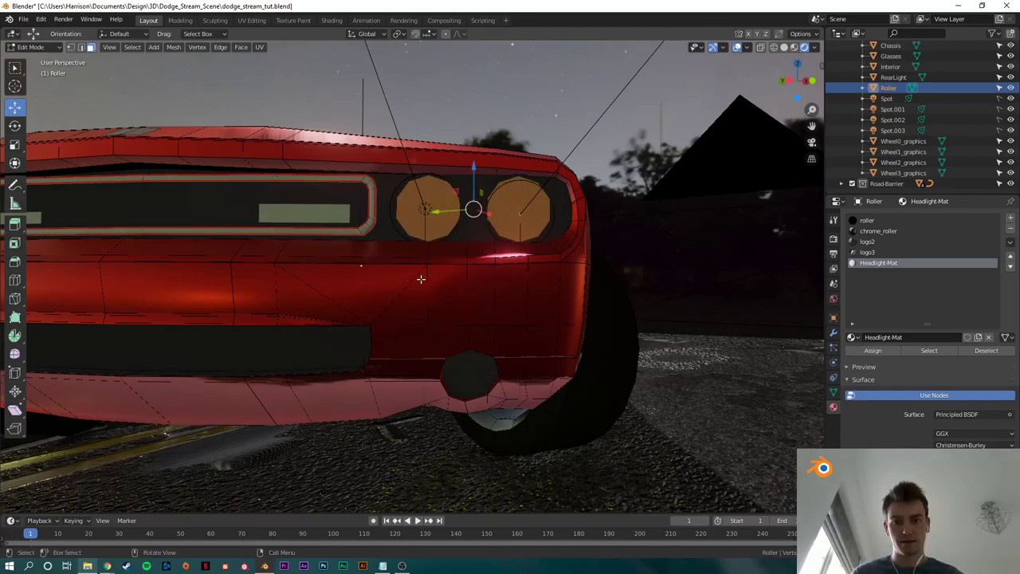
middle_click_drag(504, 265, 362, 227)
mouse_move(361, 227)
left_mouse_down()
mouse_move(353, 216)
mouse_move(274, 212)
mouse_move(393, 263)
left_mouse_up()
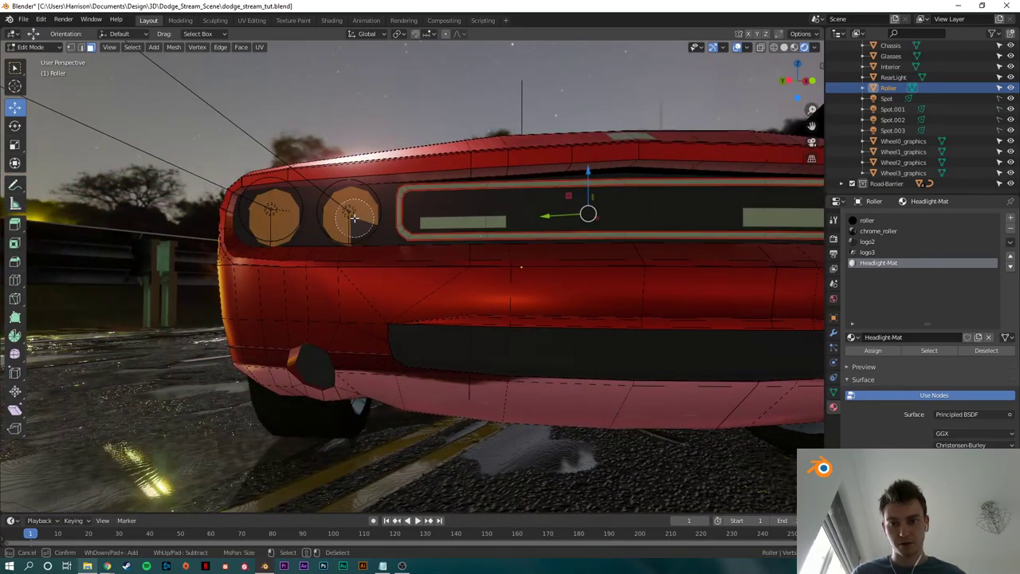
key("Escape")
mouse_move(335, 257)
middle_mouse_down()
mouse_move(407, 289)
mouse_move(382, 289)
mouse_move(462, 305)
middle_mouse_up()
scroll(333, 265, "up", 3)
scroll(346, 269, "down", 5)
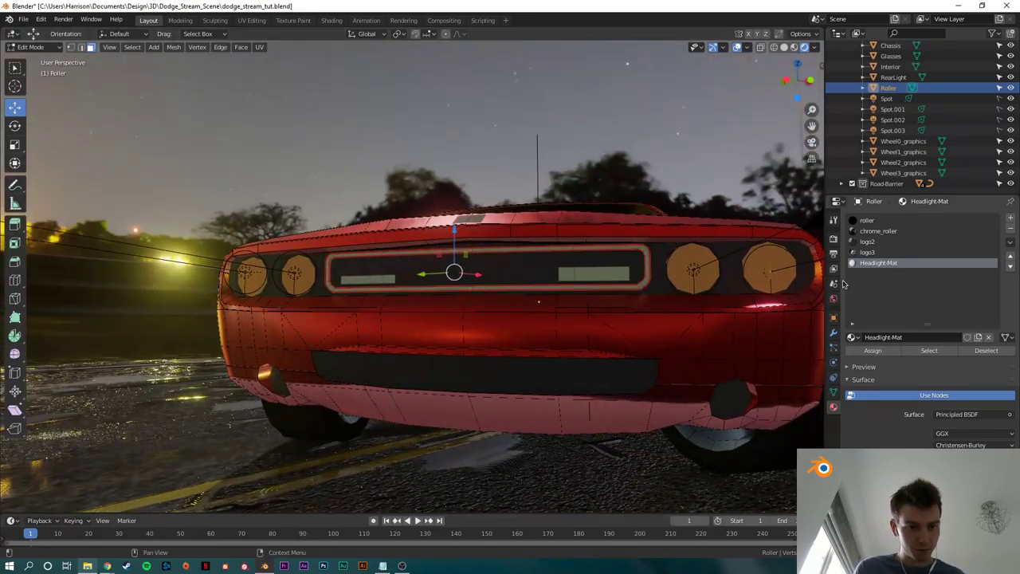
left_click(873, 351)
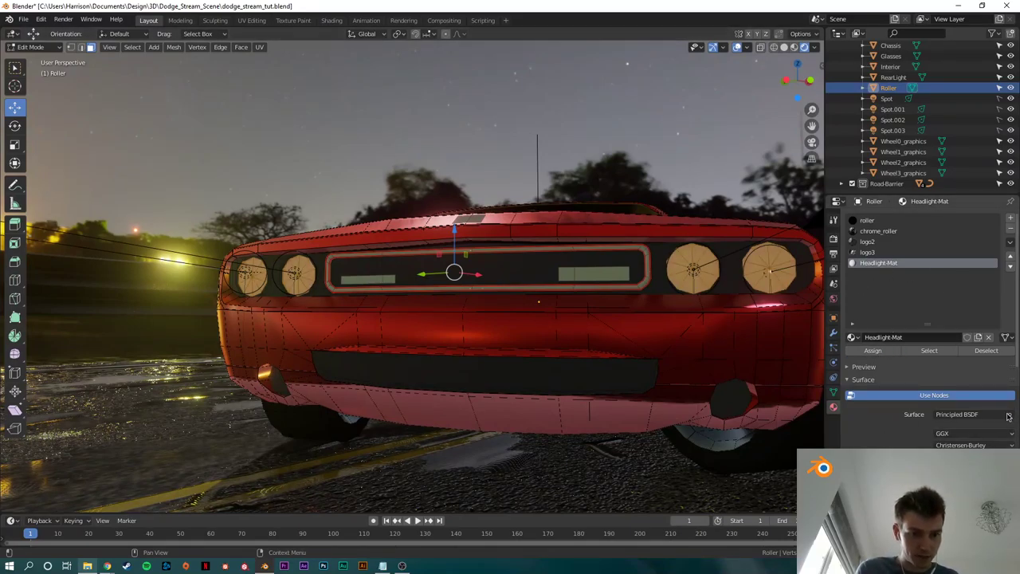
Step: Change the surface shader of Headlight-Mat to Emission
left_click(905, 397)
left_click(923, 397)
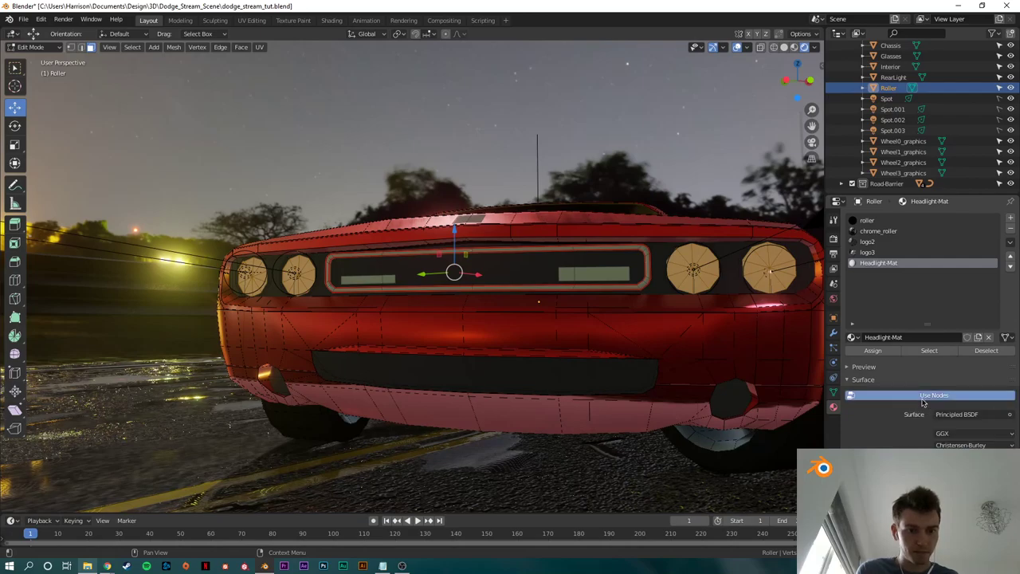
left_click(1009, 459)
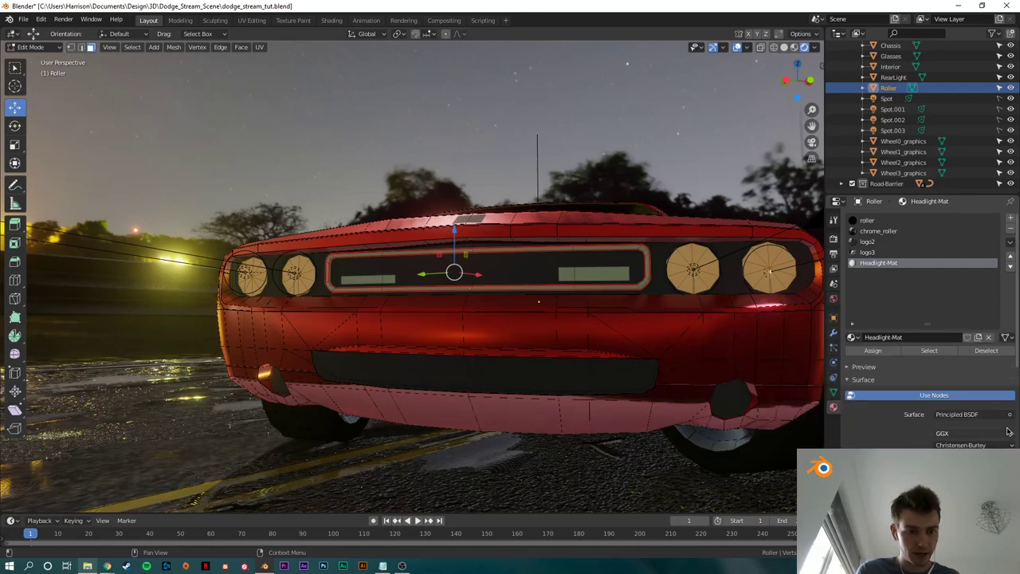
left_click(1010, 417)
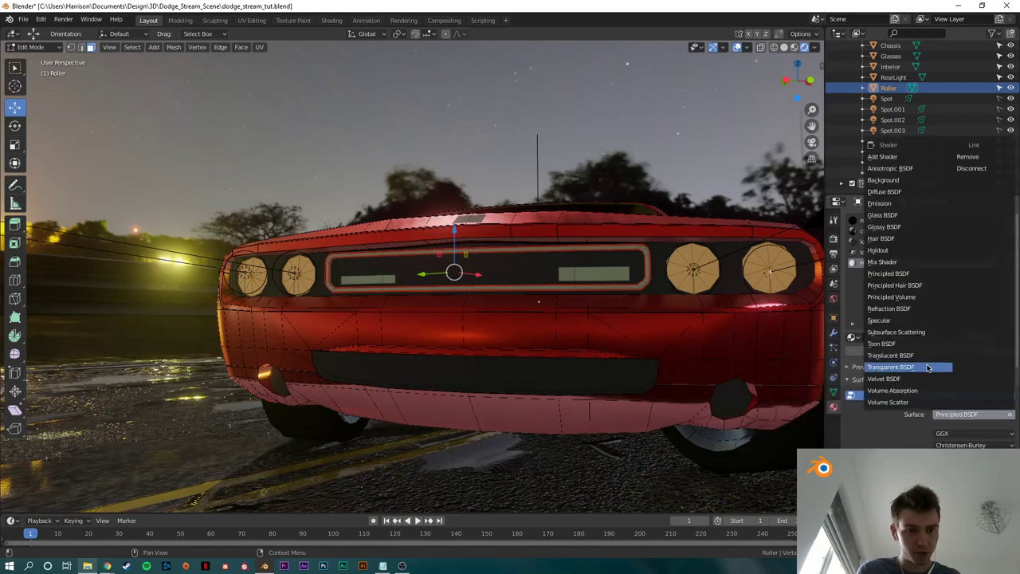
left_click(881, 203)
middle_click_drag(680, 398, 636, 403)
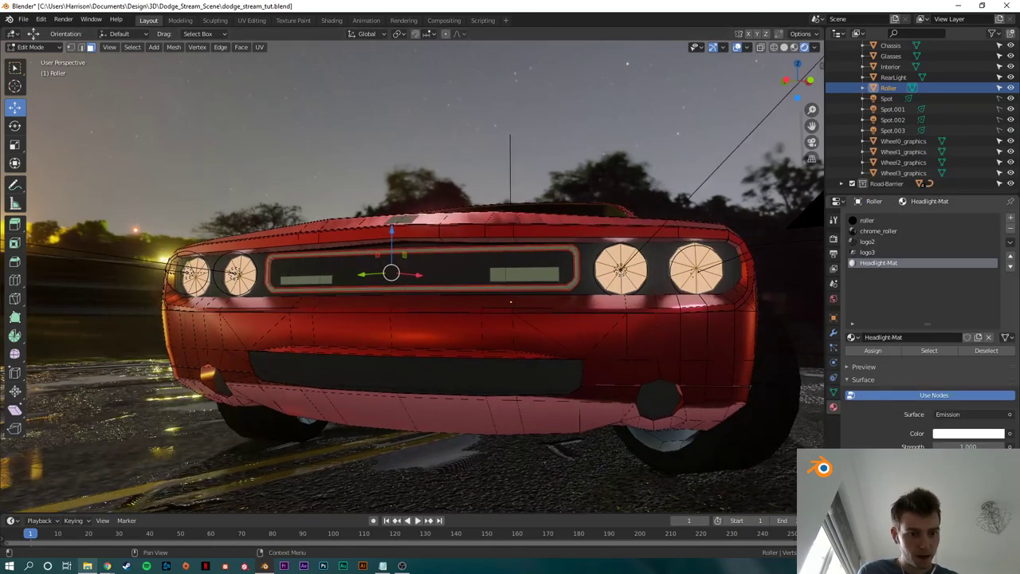
Step: Give the Headlight-Mat emission a pale blue colour and a strength of 60
left_click_drag(957, 445, 1005, 445)
mouse_move(968, 446)
left_mouse_down()
mouse_move(885, 446)
mouse_move(969, 446)
left_mouse_up()
left_click(968, 432)
left_click_drag(951, 321, 959, 313)
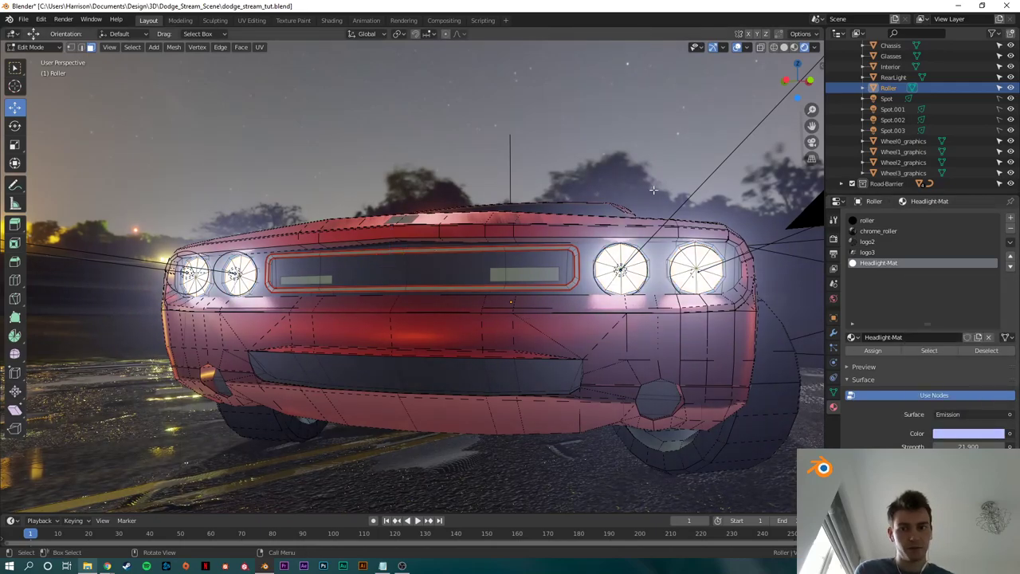
middle_click_drag(526, 351, 598, 296)
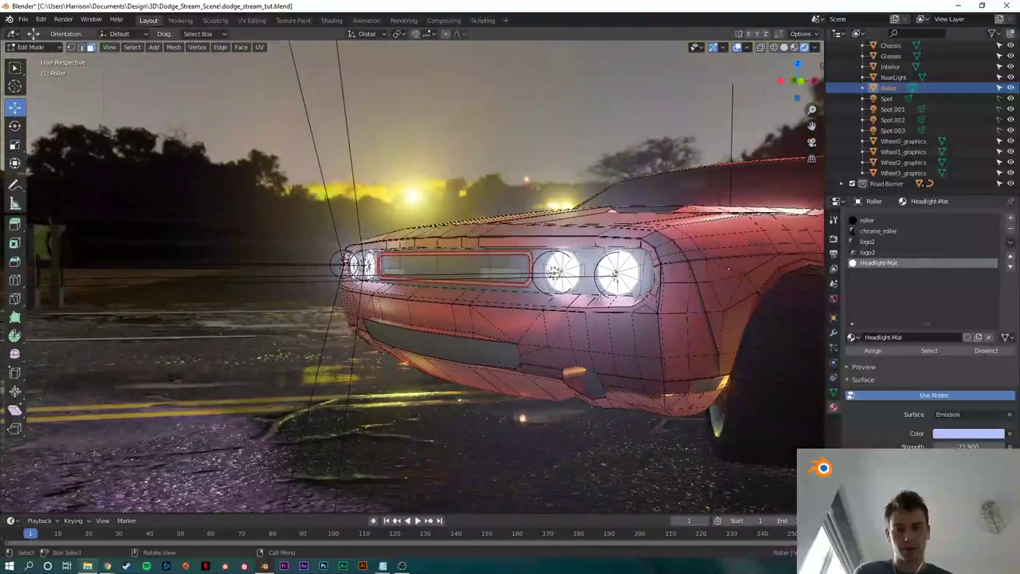
middle_click_drag(508, 333, 574, 343)
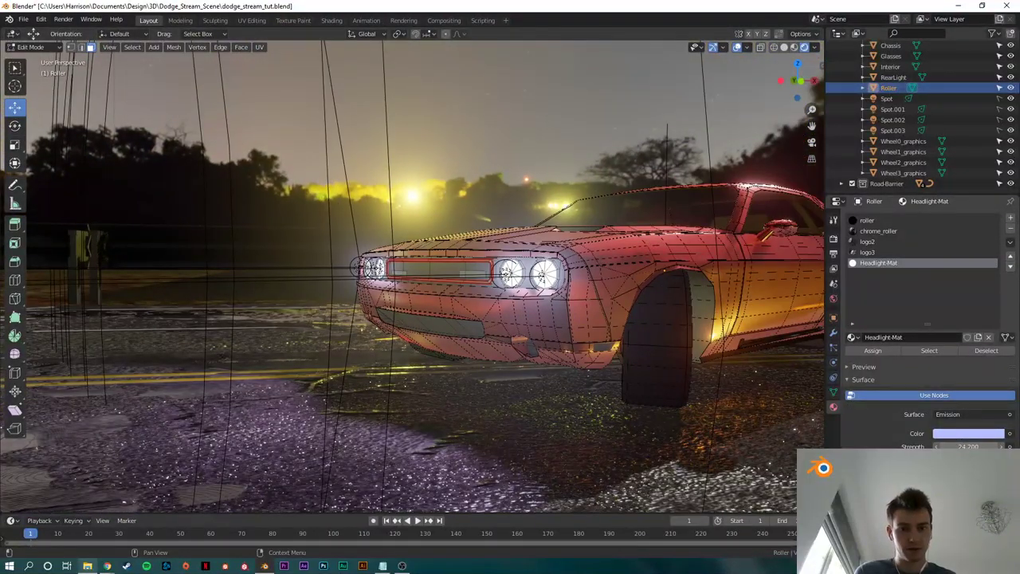
left_click_drag(956, 445, 1002, 446)
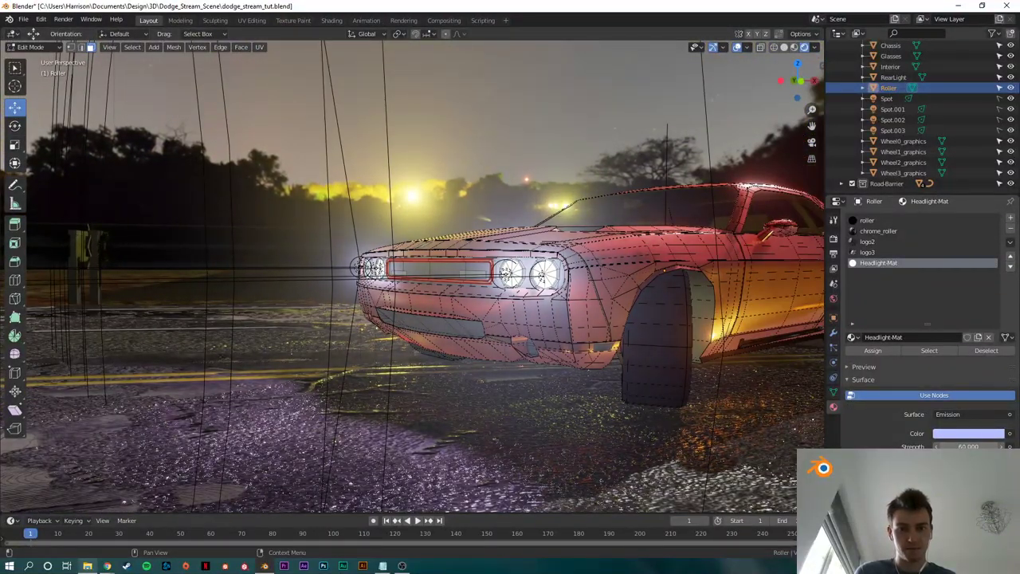
Step: Leave Edit Mode on Roller and select the Ground object in front of the car
middle_click_drag(653, 406, 557, 416)
middle_click_drag(204, 404, 342, 406)
scroll(303, 398, "down", 2)
key("Tab")
scroll(319, 382, "down", 2)
left_click(307, 348)
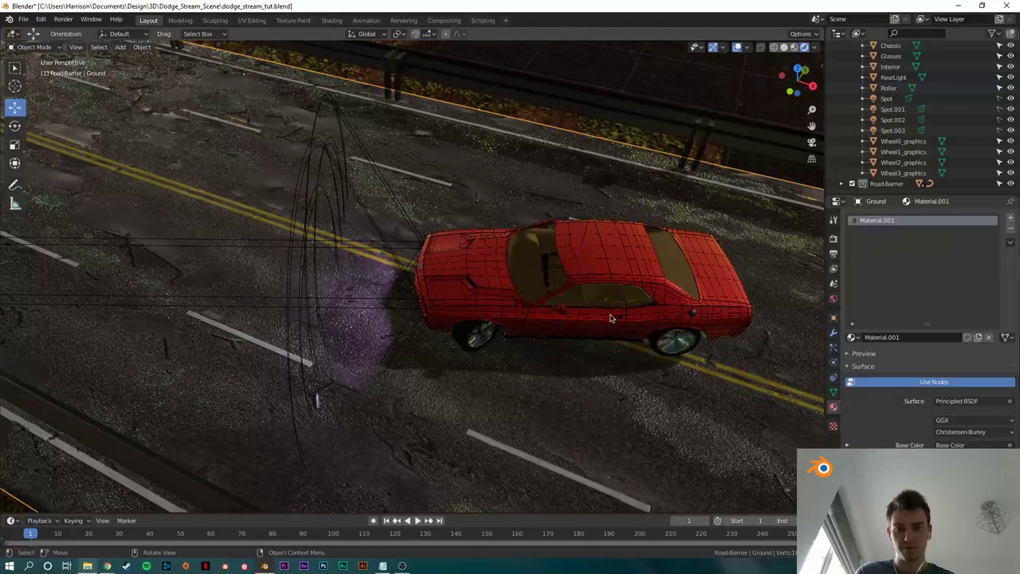
Step: Look through the scene camera and set the render engine to Cycles
key("KP_0")
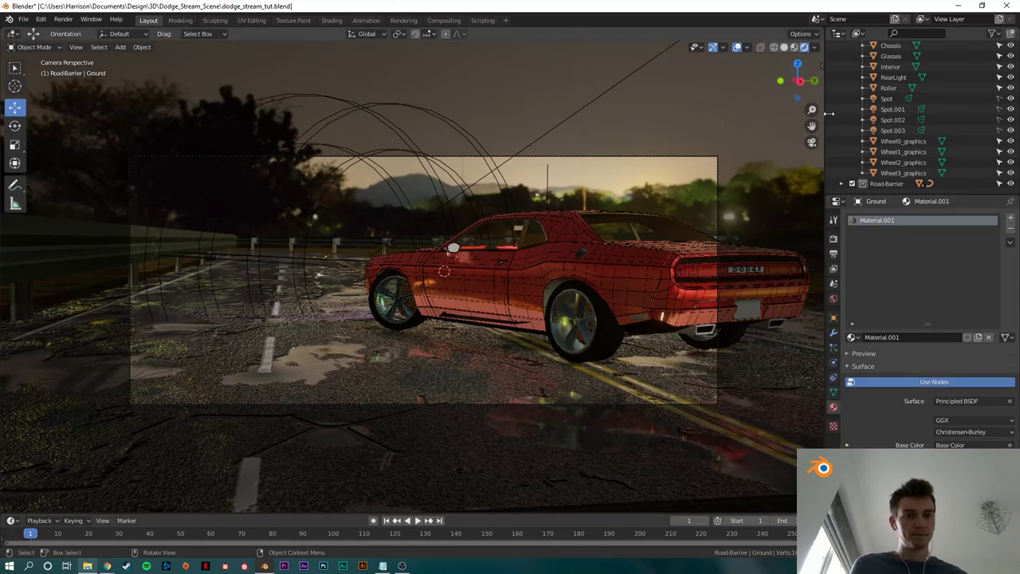
left_click(833, 238)
left_click(972, 218)
left_click(955, 254)
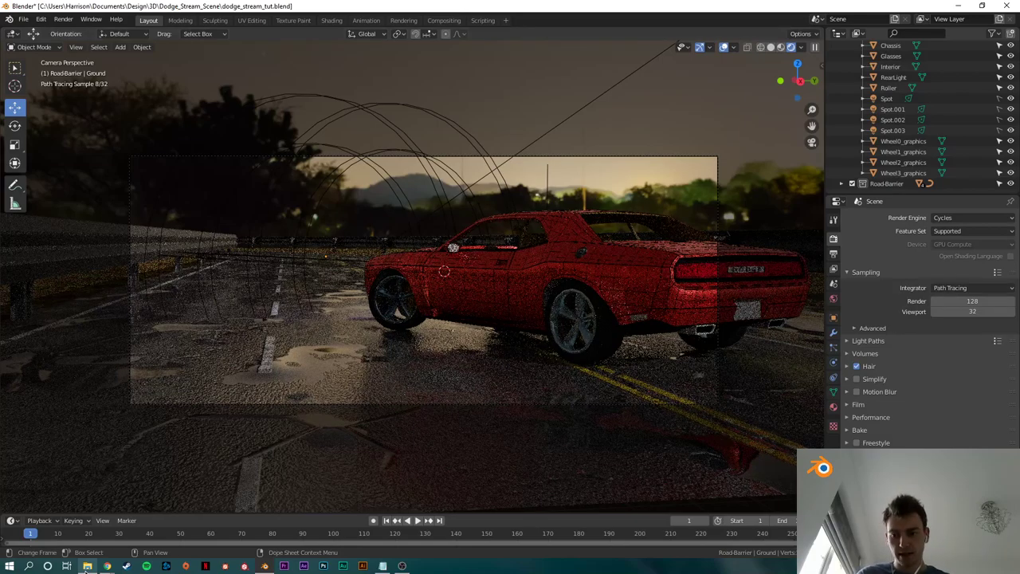
Step: View the example image dodge_example_post.jpg in Photos for comparison and close it
left_click(88, 565)
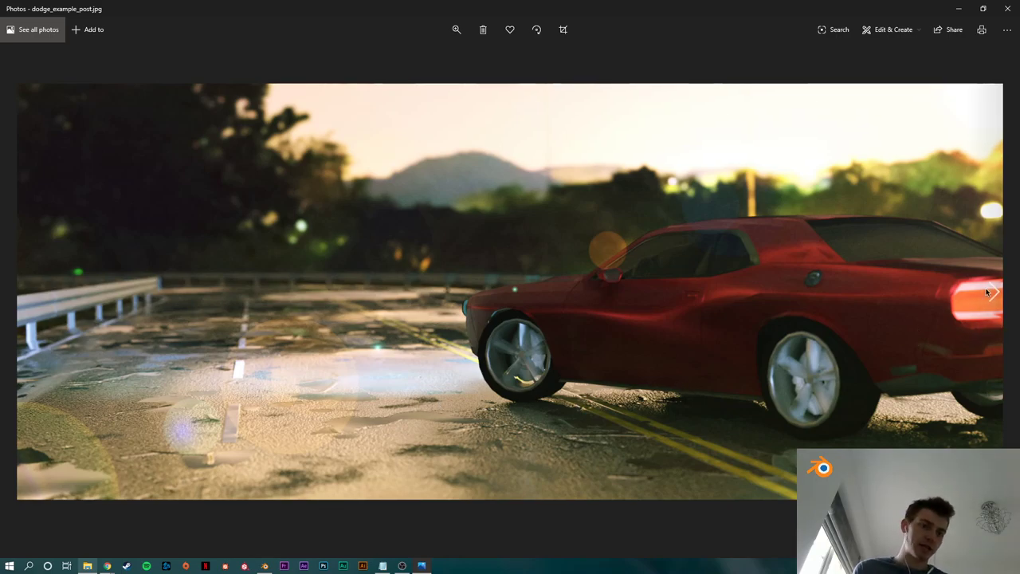
left_click(992, 297)
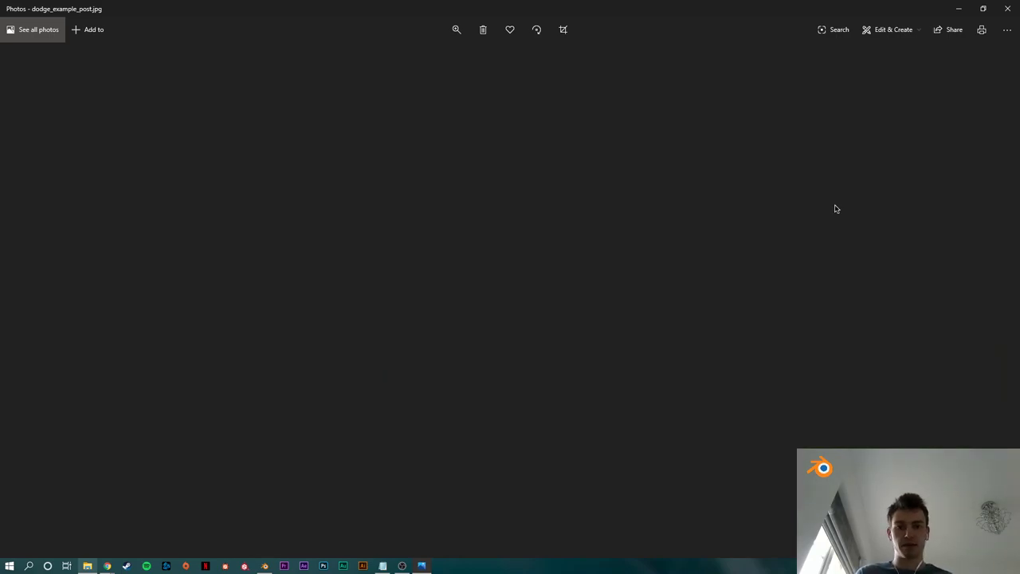
left_click(1007, 9)
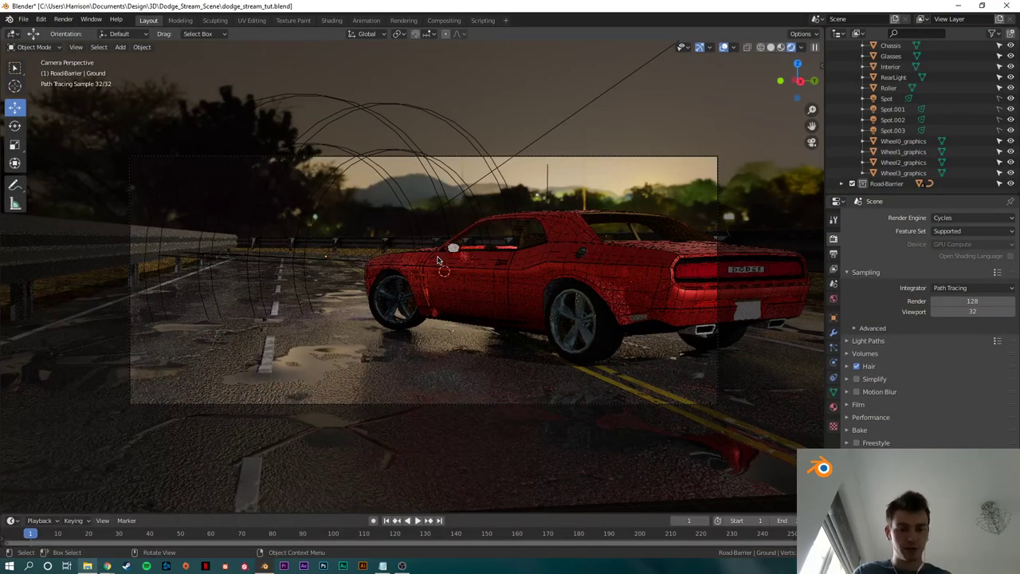
Step: Start a test render of the current frame, check the first tiles and close the render window
key("F12")
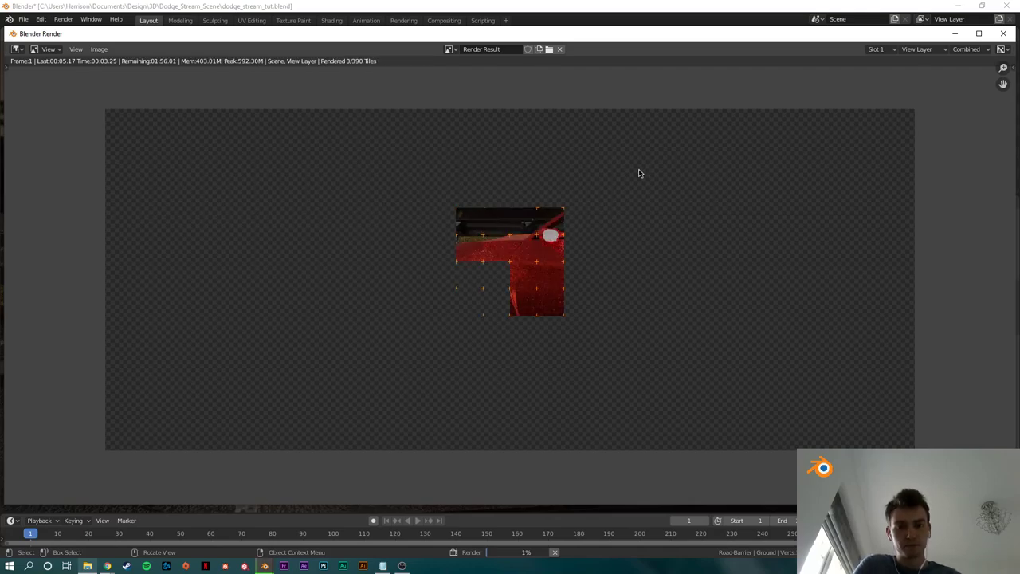
scroll(513, 253, "up", 1)
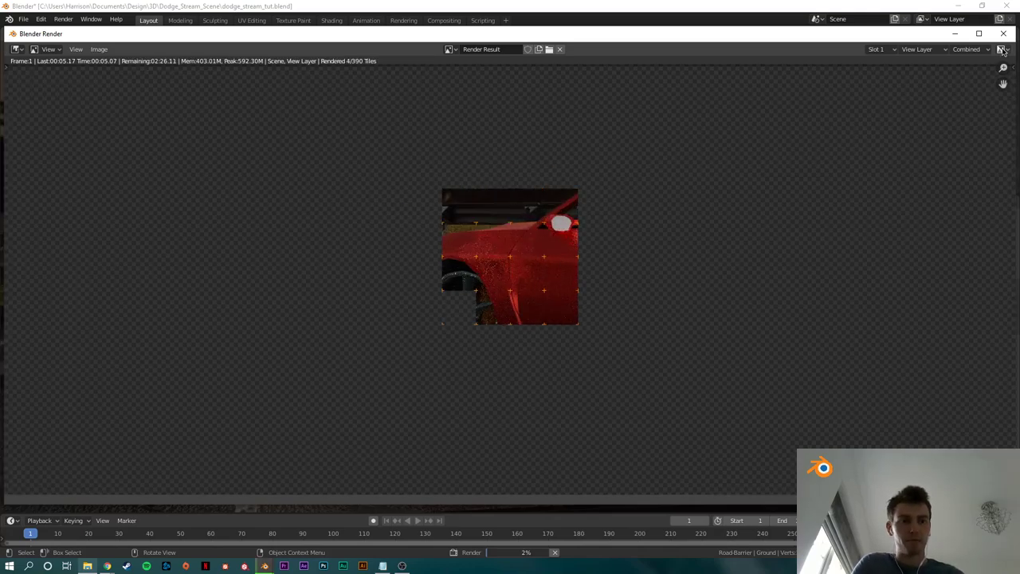
left_click(1003, 34)
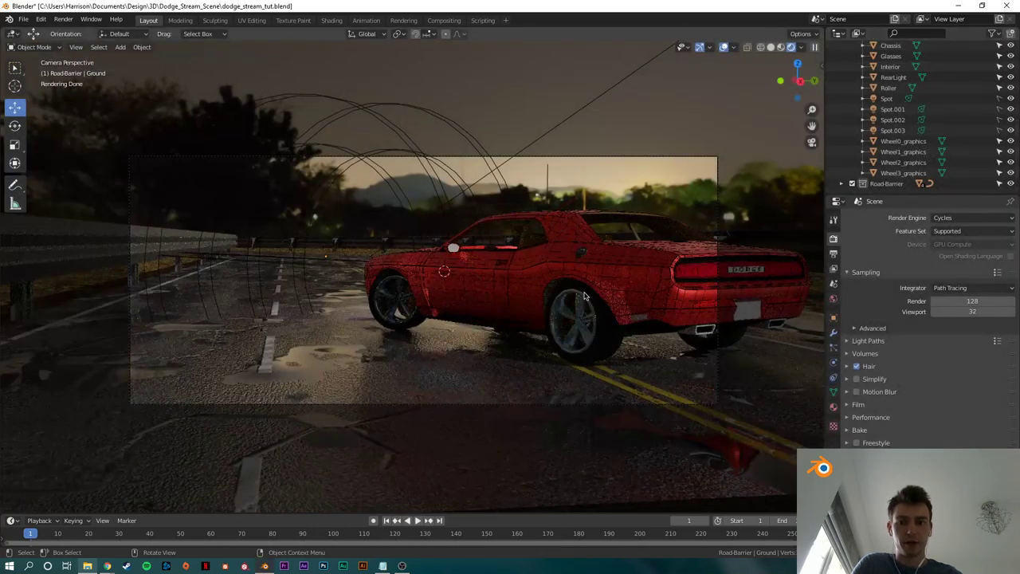
Step: Review the view layer's render passes, Cryptomatte and Denoising settings
left_click(834, 270)
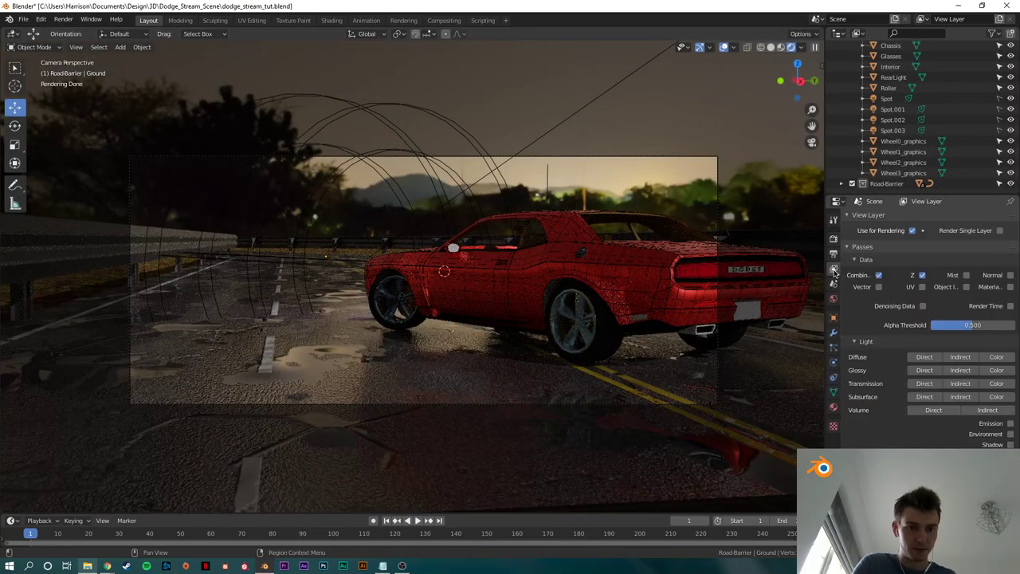
scroll(909, 374, "down", 5)
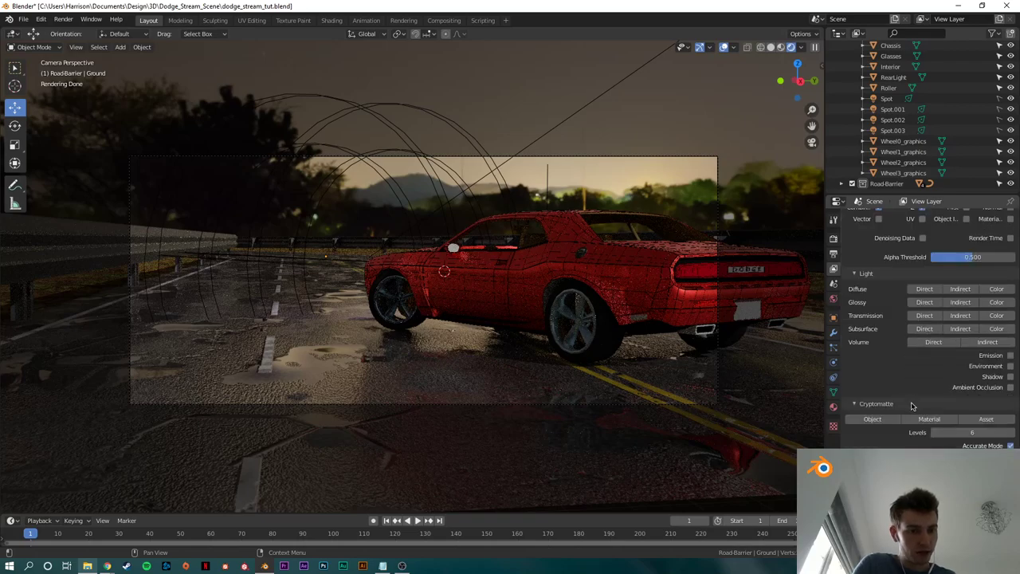
scroll(935, 442, "down", 4)
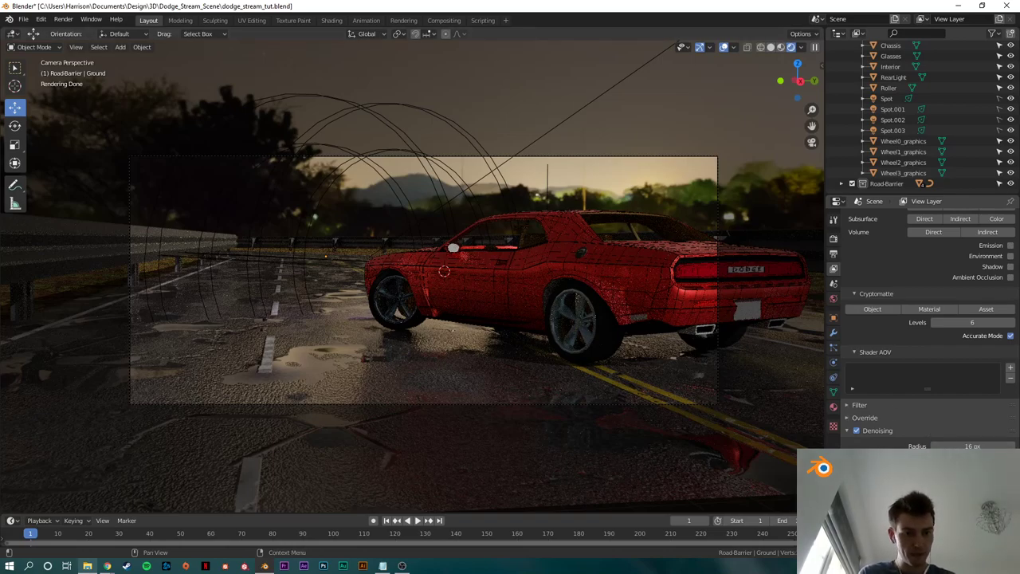
left_click(847, 431)
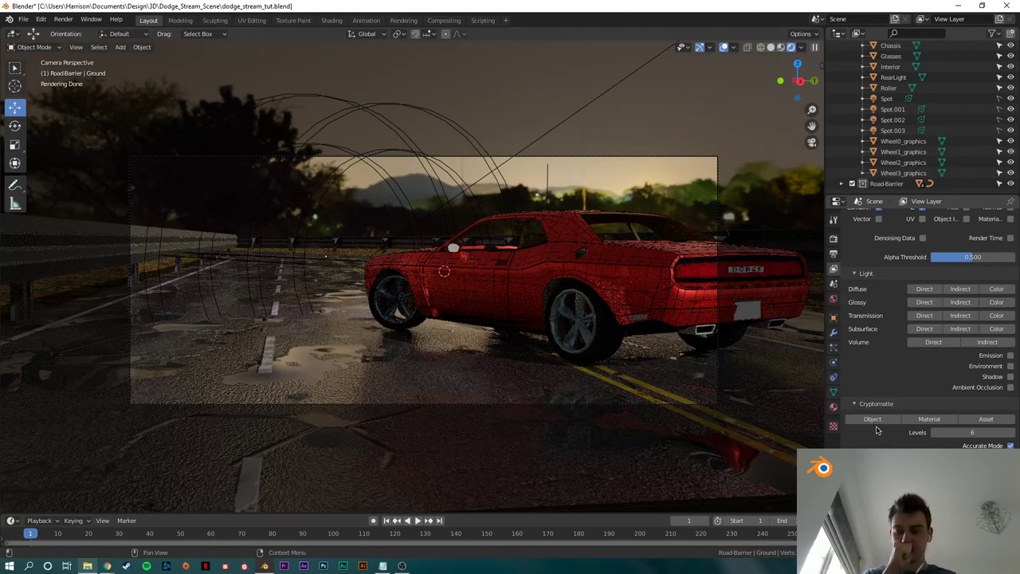
scroll(885, 423, "up", 3)
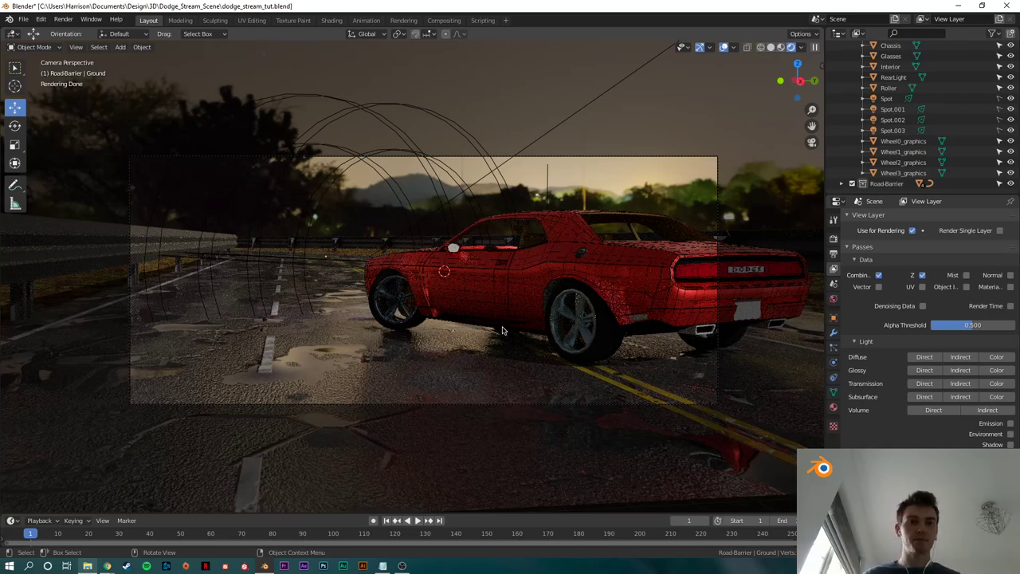
Step: Switch to Chrome to check the live chat in YouTube Studio and return to Blender
key("alt+Tab")
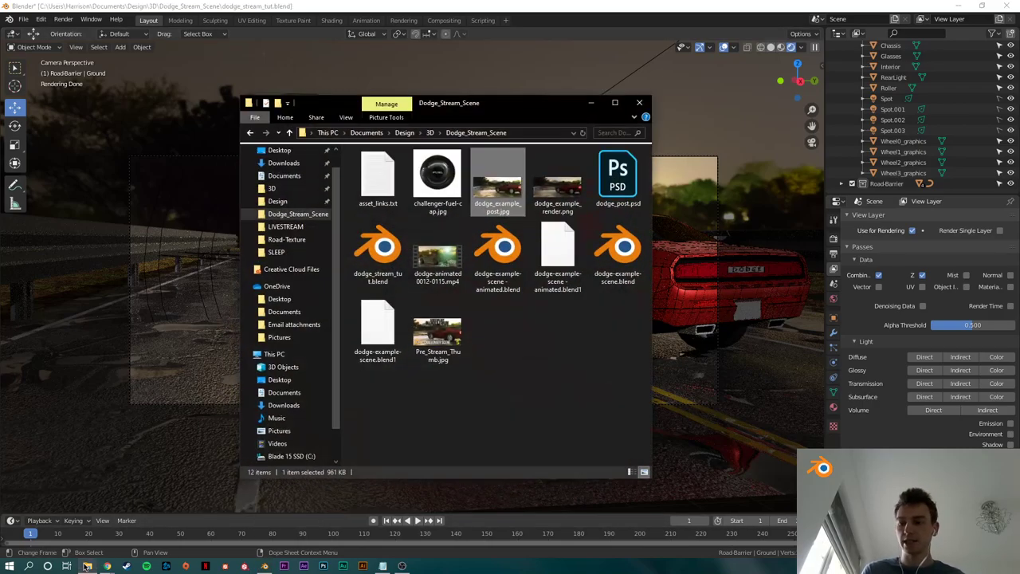
left_click(535, 411)
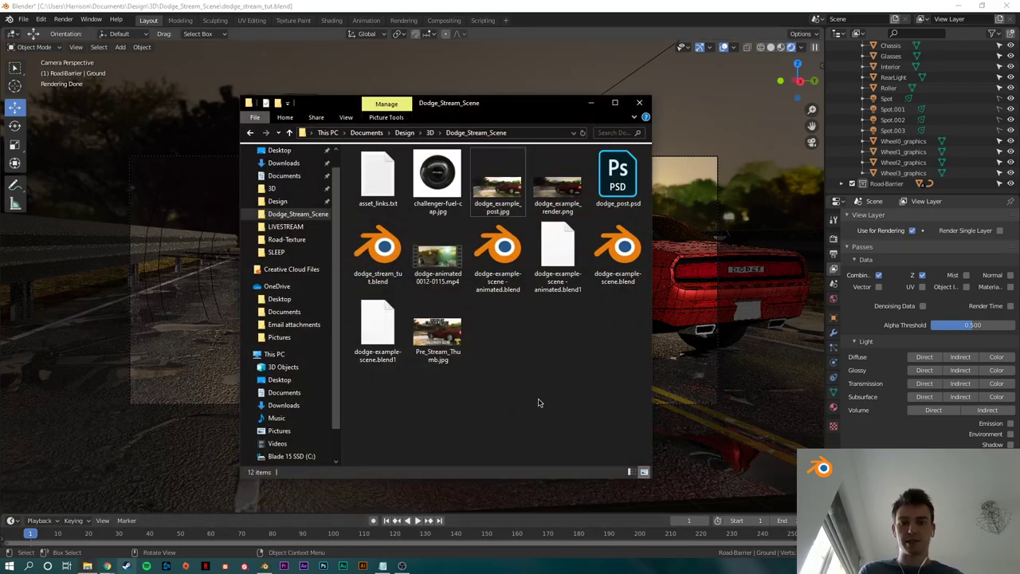
left_click(106, 565)
left_click(68, 526)
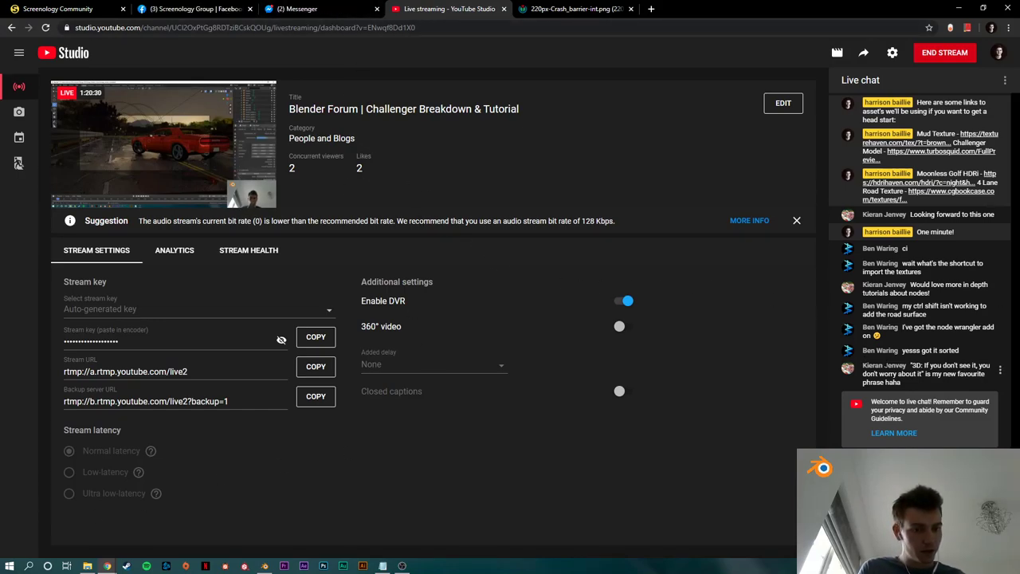
key("alt+Tab")
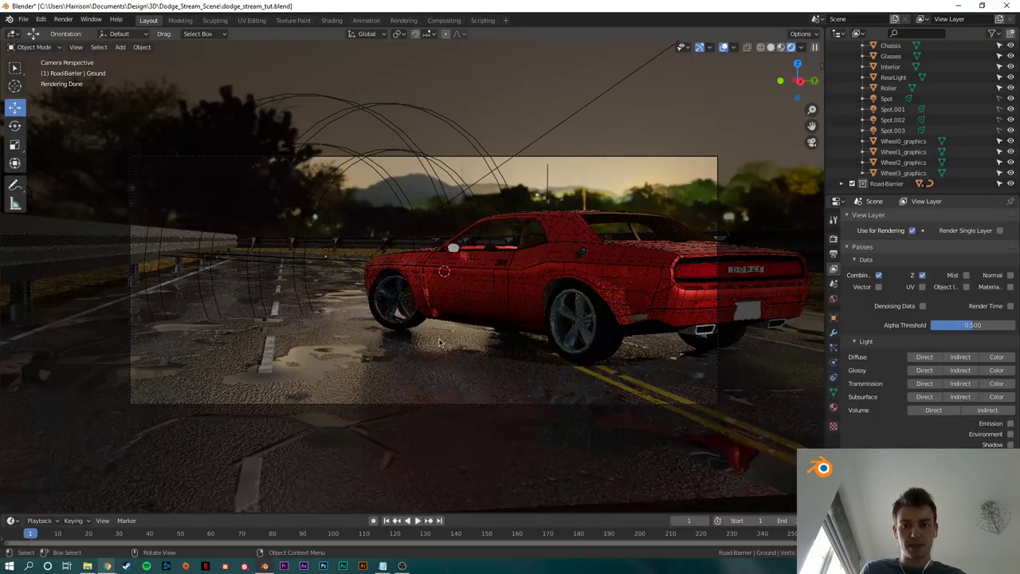
Step: Play dodge-animated0012-0115.mp4 from the Dodge_Stream_Scene folder and close the player
left_click(88, 566)
double_click(438, 251)
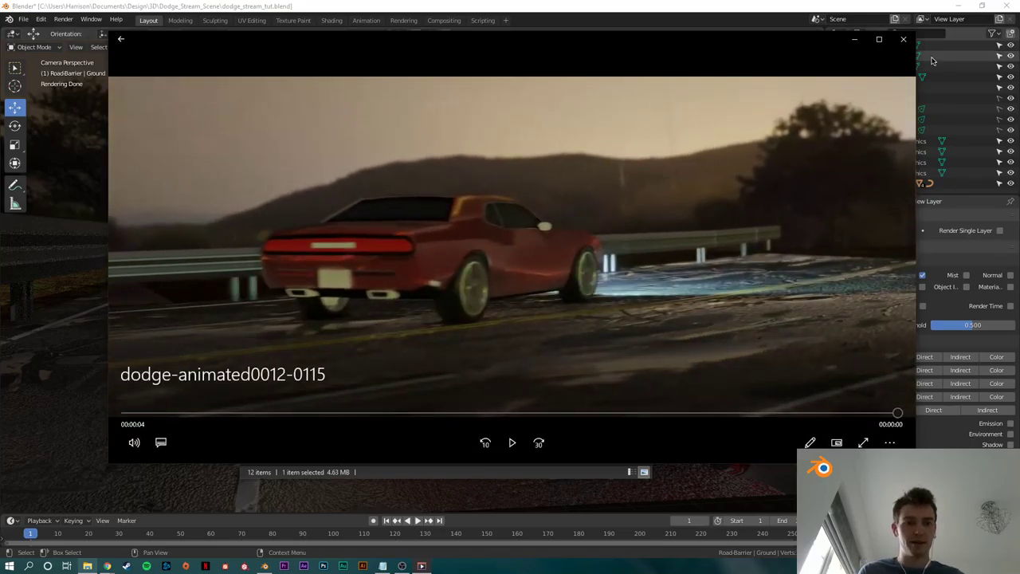
left_click(905, 40)
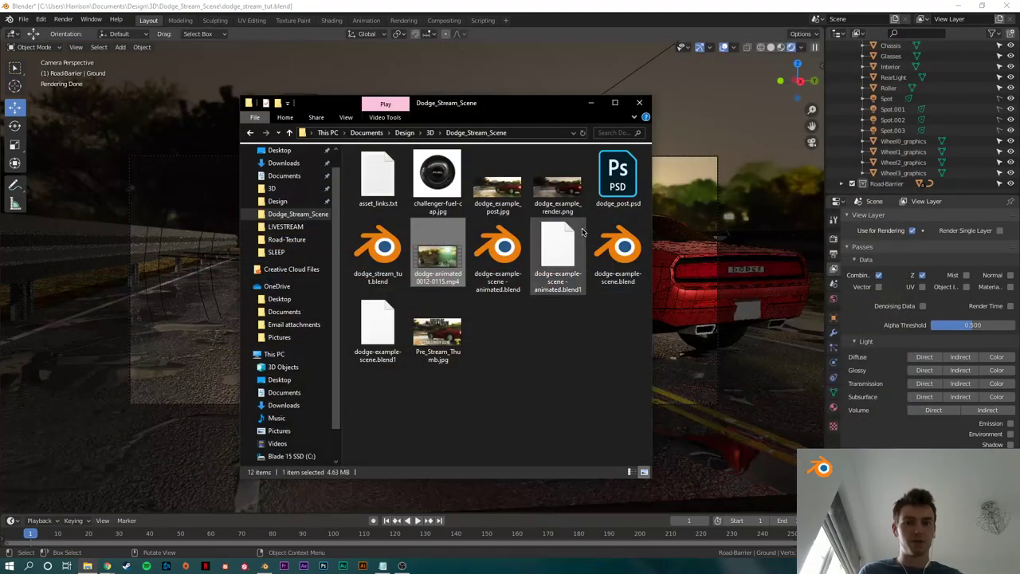
Step: Minimise the file explorer window and collapse the Challenger-Mastr hierarchy in the scene's object list
left_click(591, 107)
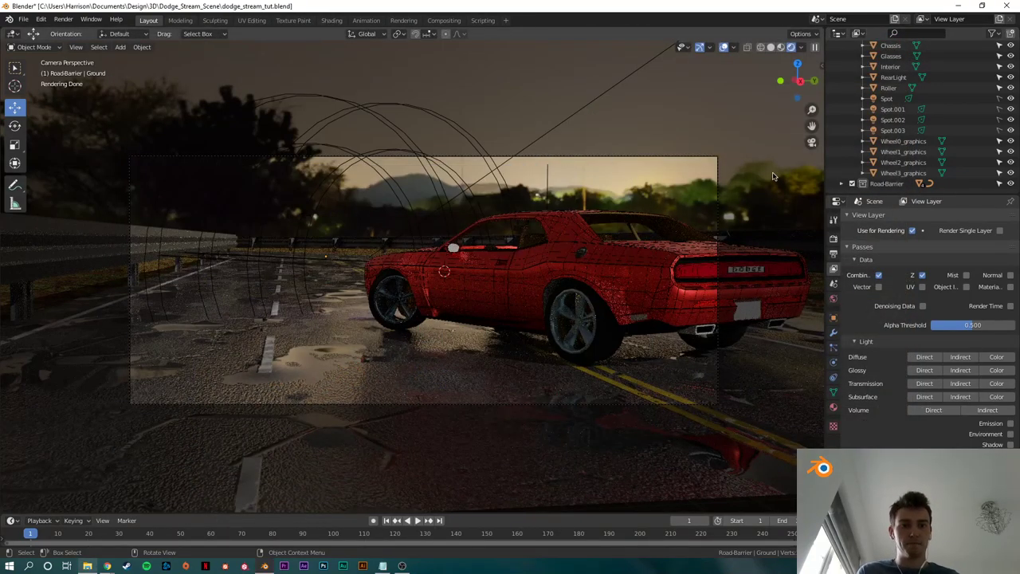
key("n")
key("n")
scroll(868, 148, "up", 7)
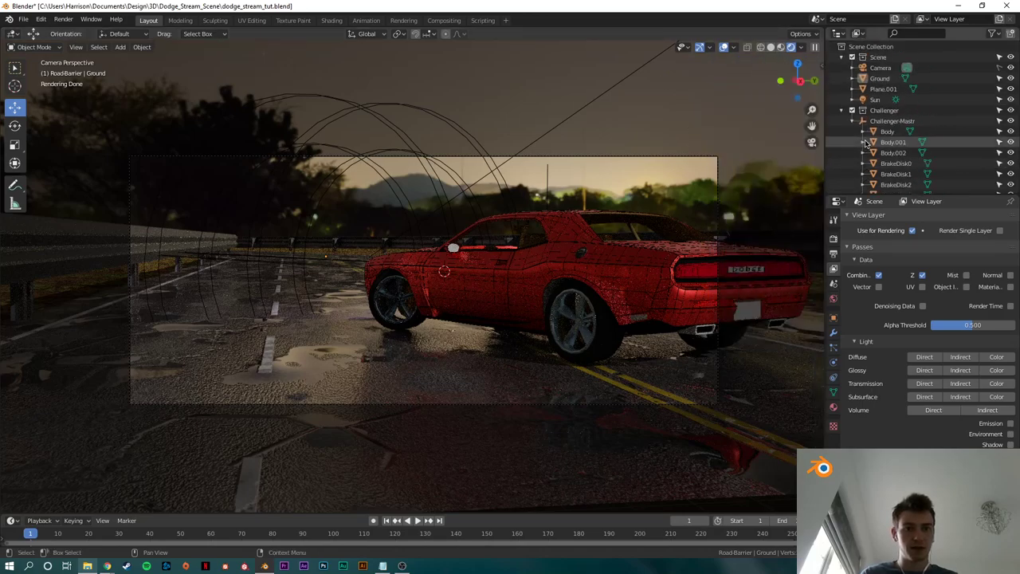
left_click(842, 110)
left_click(841, 110)
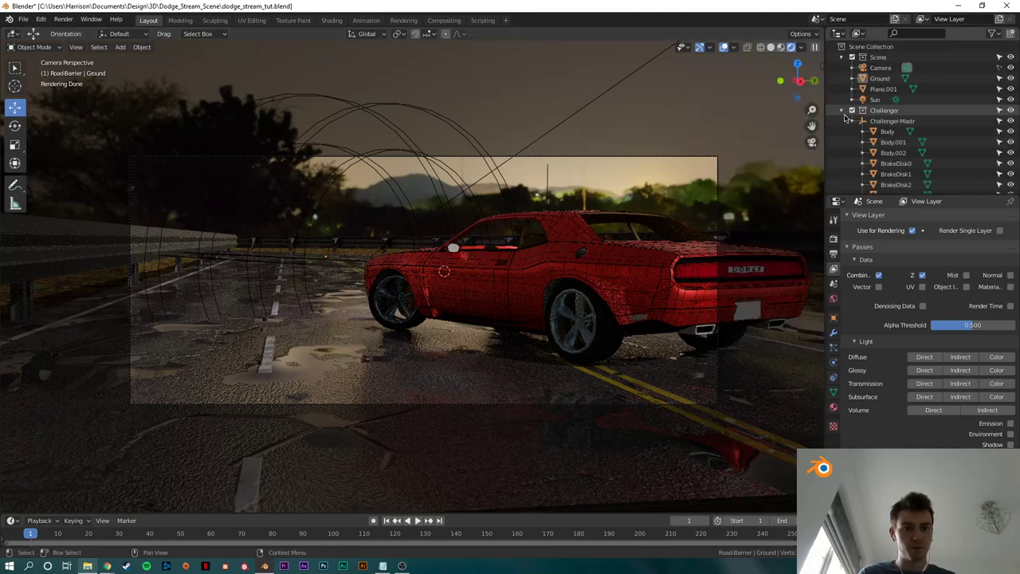
left_click(852, 121)
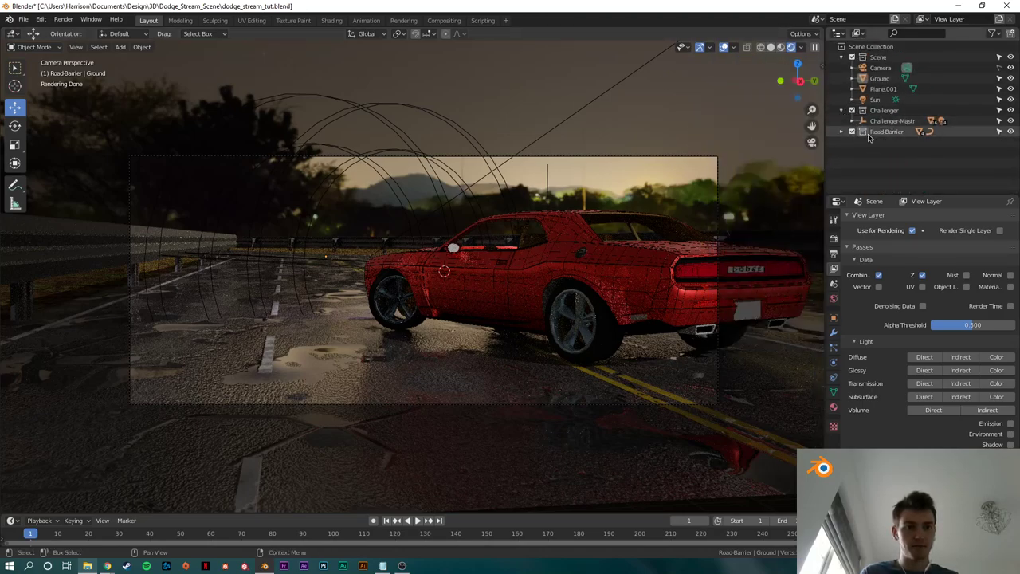
Step: Switch the Road-Barrier collection off and back on to check which objects it contains
left_click(842, 57)
left_click(843, 57)
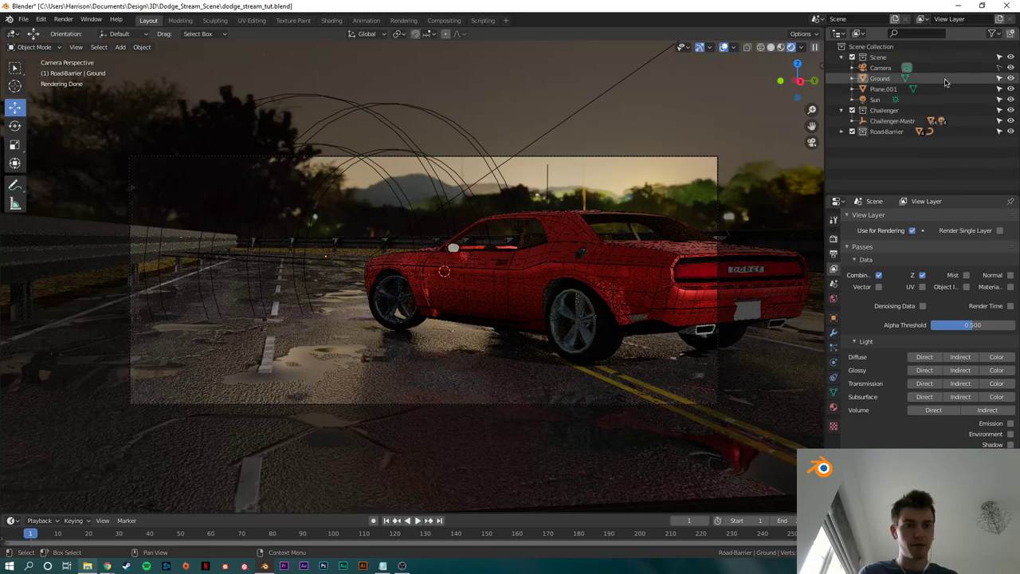
left_click(851, 131)
left_click(851, 131)
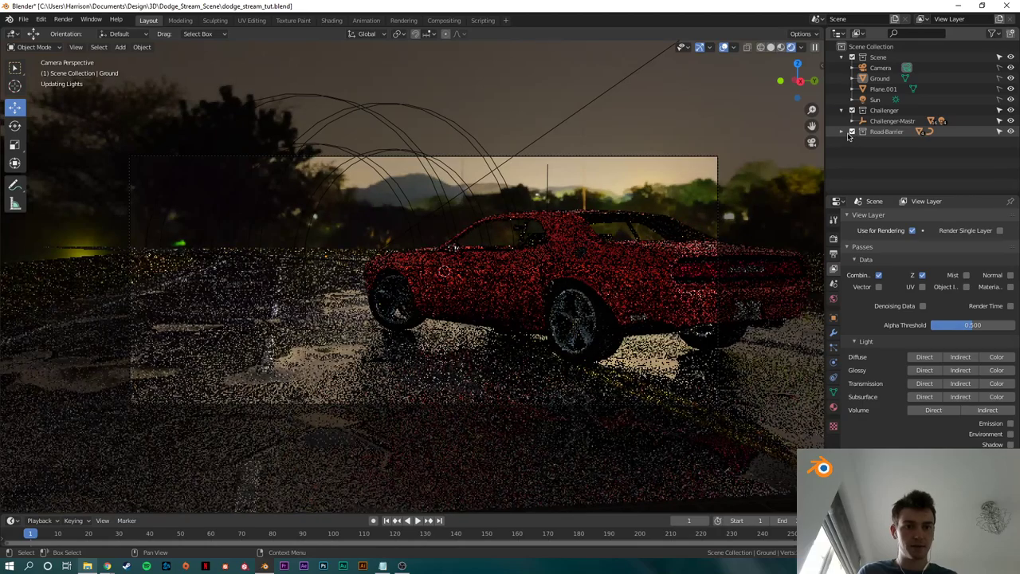
Step: Select the Challenger-Mastr empty and set the render engine to Eevee
left_click(891, 121)
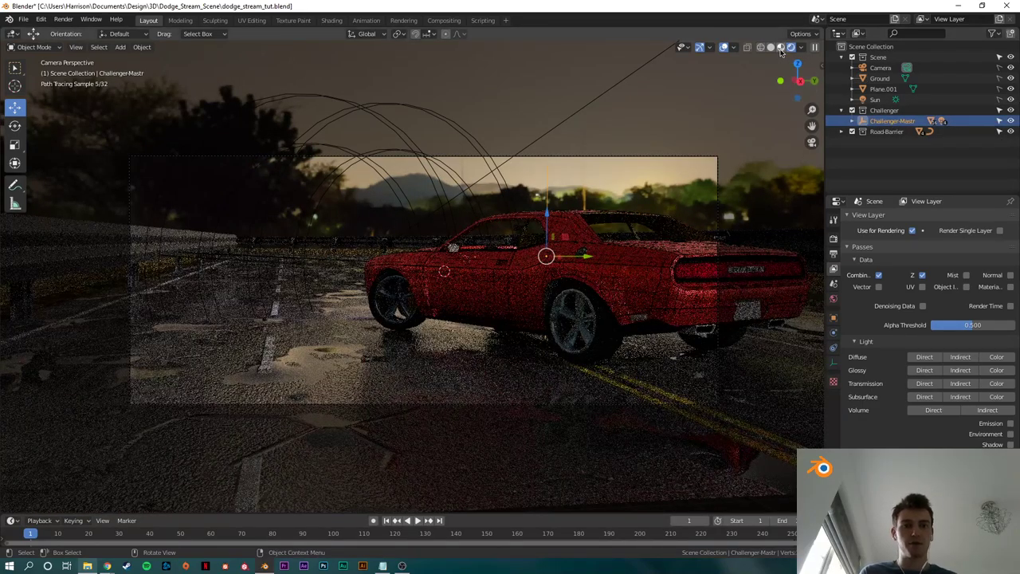
left_click(834, 240)
left_click(945, 219)
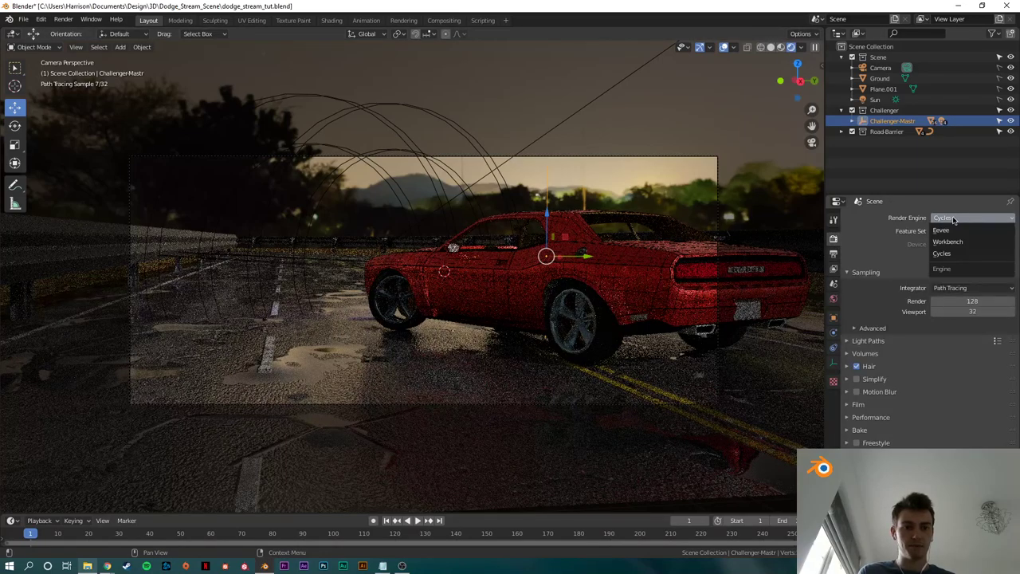
left_click(941, 230)
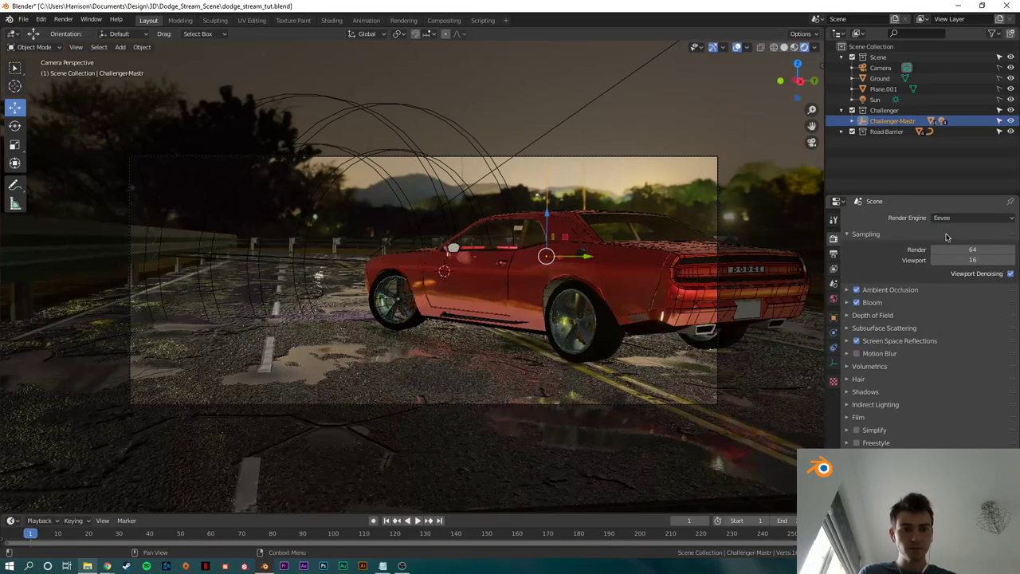
Step: View the car and road from the top and turn on automatic keyframing
left_click(797, 63)
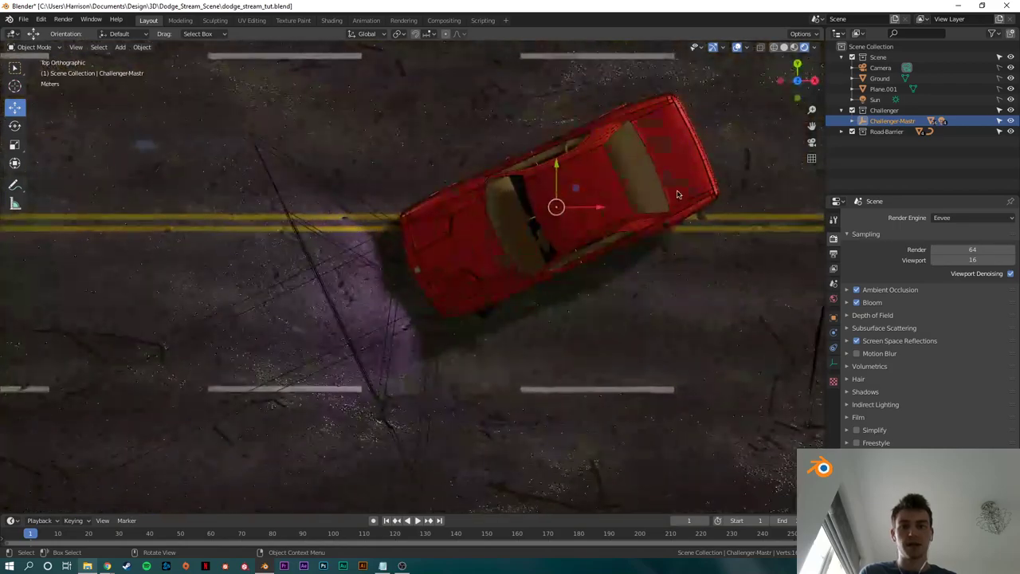
scroll(573, 297, "down", 5)
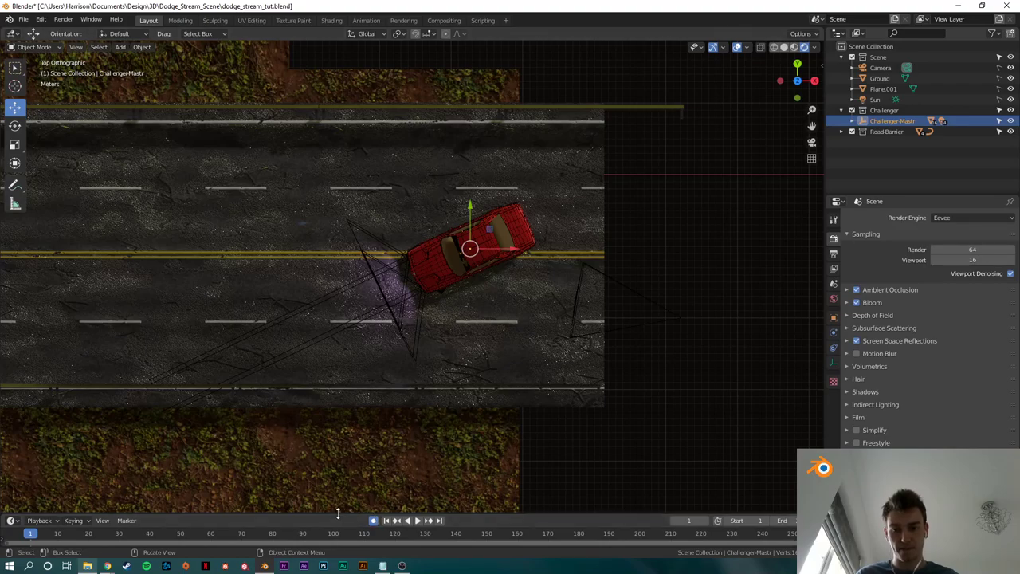
Step: Rebuild the area below the viewport as a taller Timeline editor that shows the keyframe channels
left_click_drag(355, 515, 227, 478)
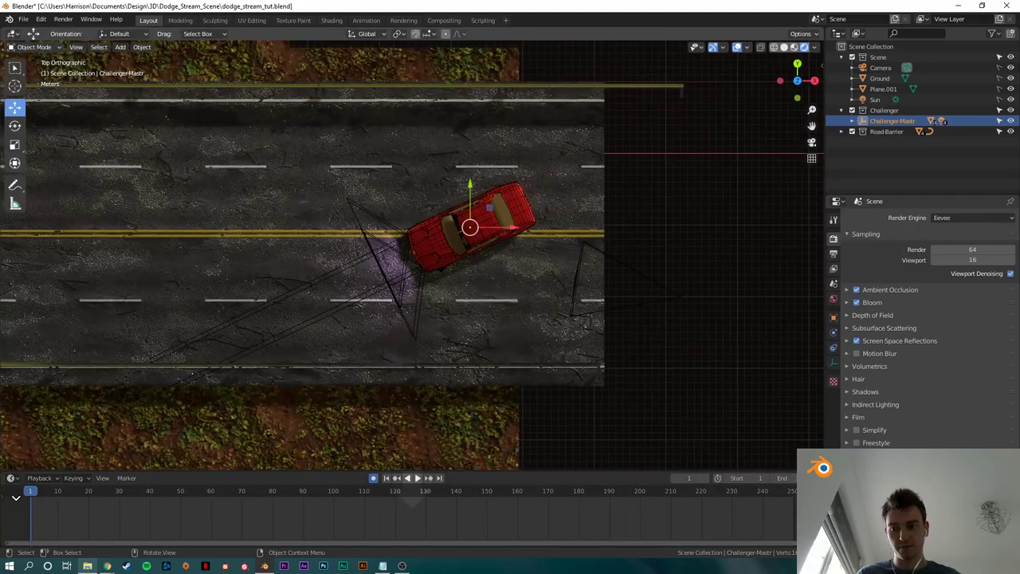
left_click(16, 498)
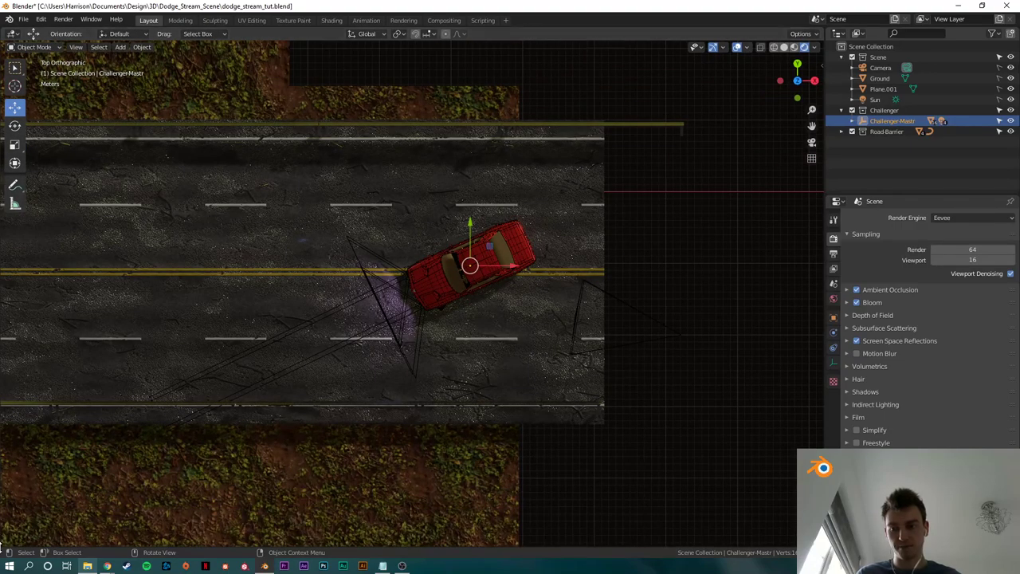
left_click_drag(3, 546, 7, 435)
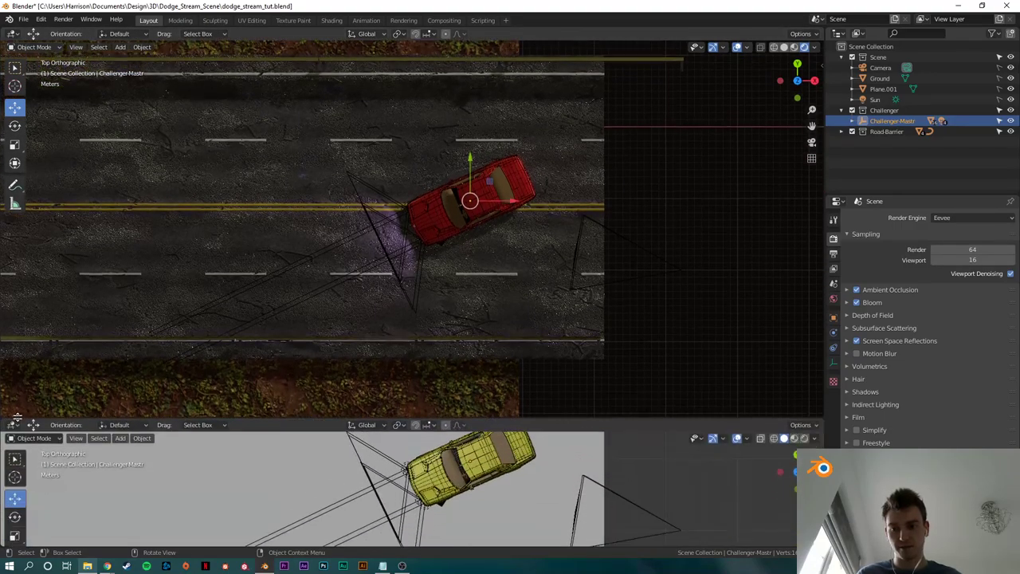
left_click(13, 426)
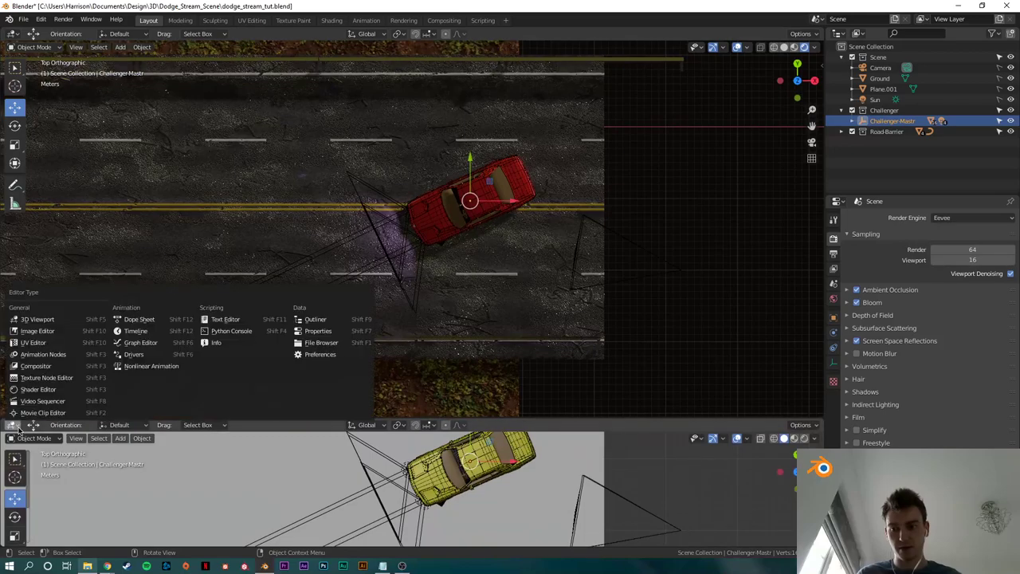
left_click(174, 320)
left_click(12, 426)
left_click(12, 426)
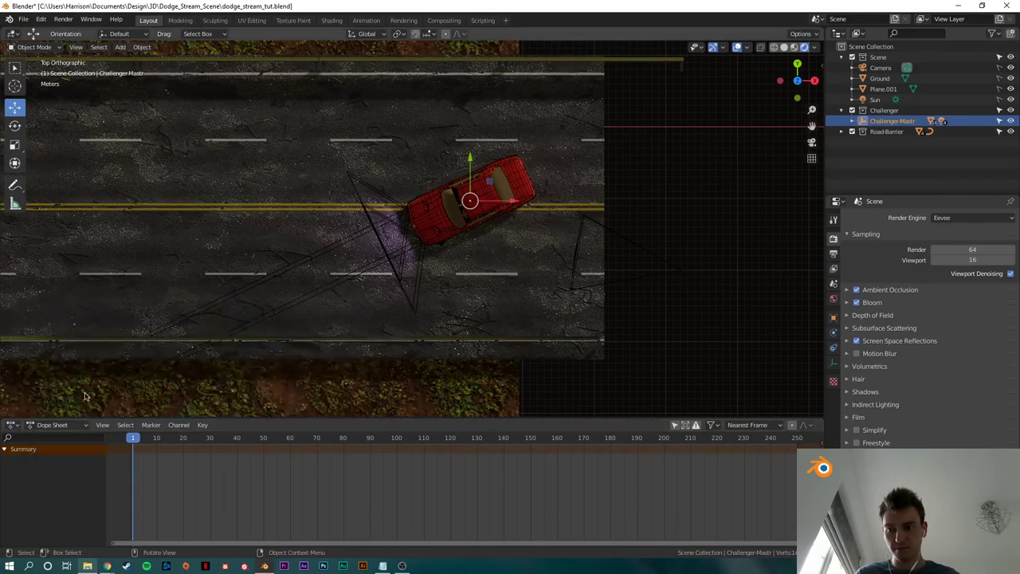
left_click(12, 424)
left_click(141, 330)
left_click_drag(150, 417, 147, 455)
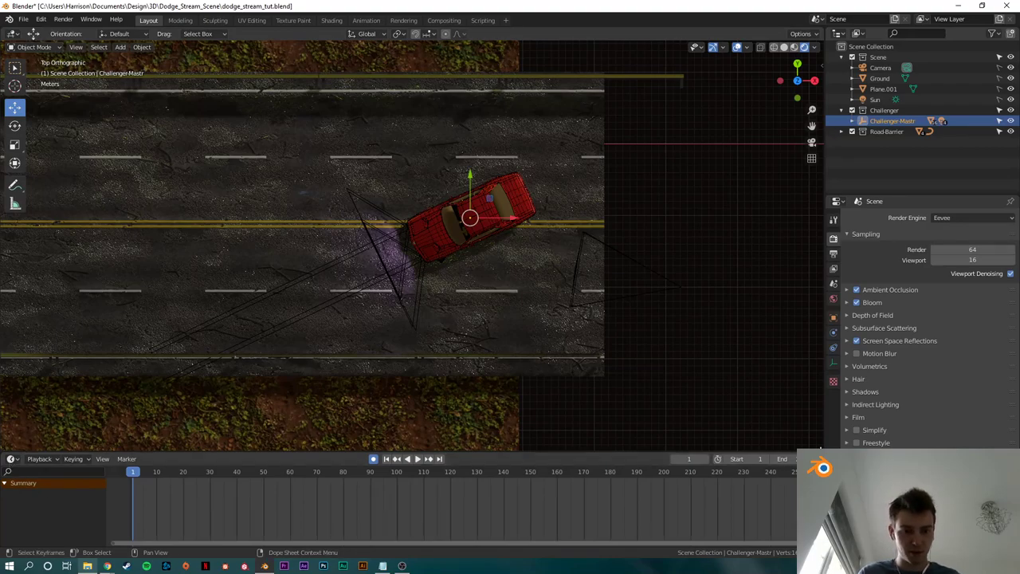
Step: Split off another area between the viewport and the Timeline and make it an enlarged Graph Editor
left_click_drag(822, 448, 820, 389)
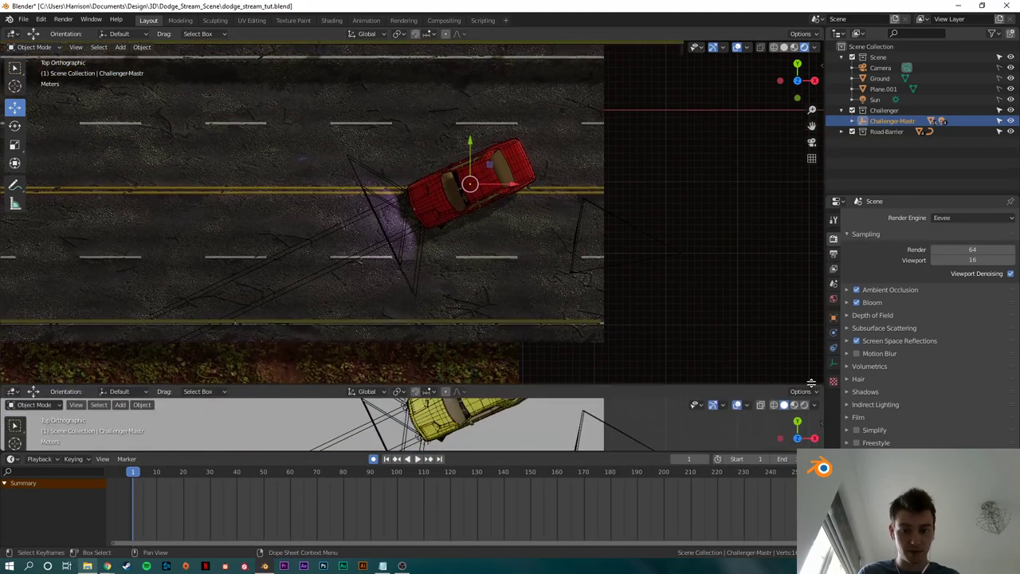
left_click(11, 389)
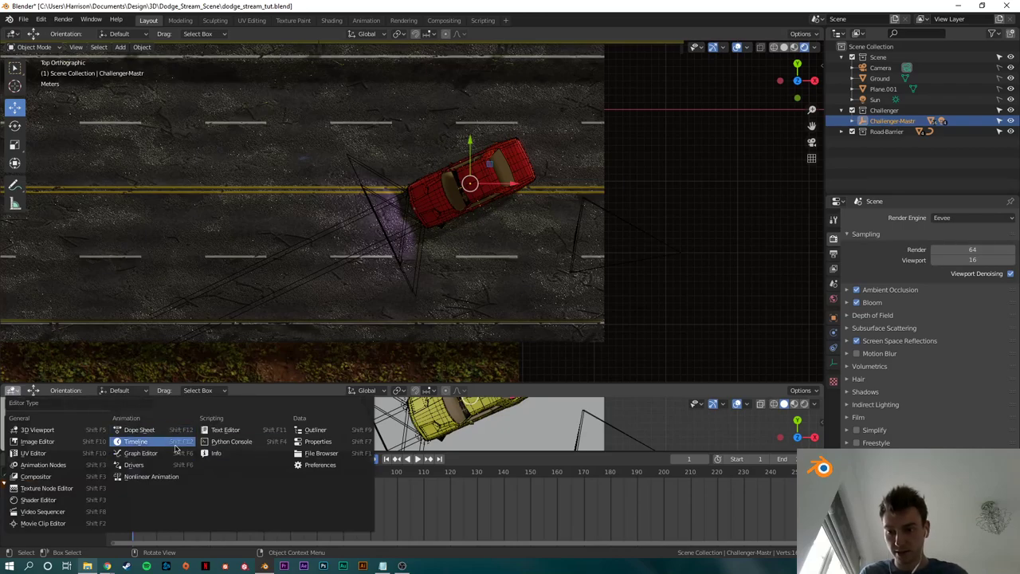
left_click(140, 453)
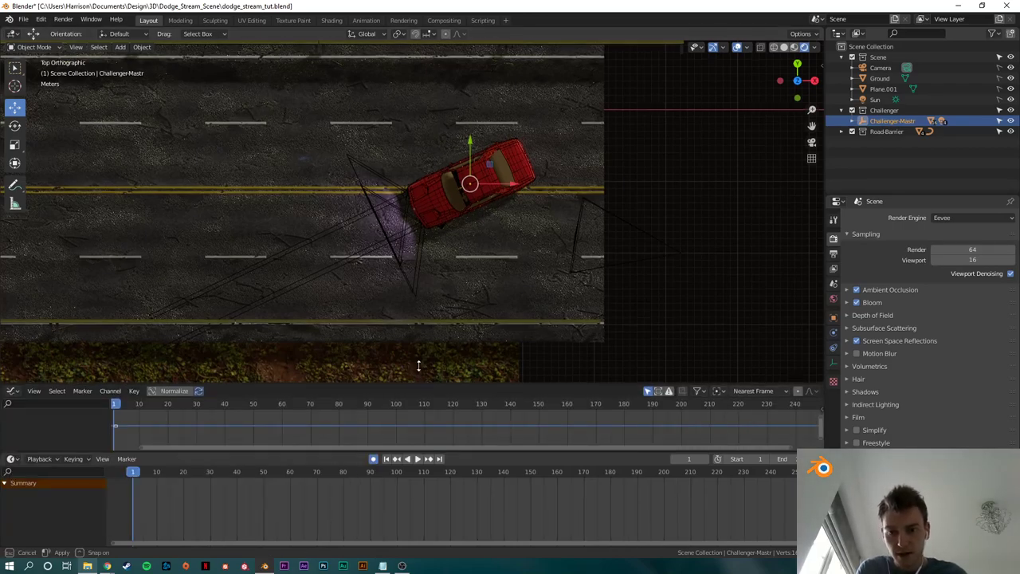
left_click_drag(416, 388, 418, 317)
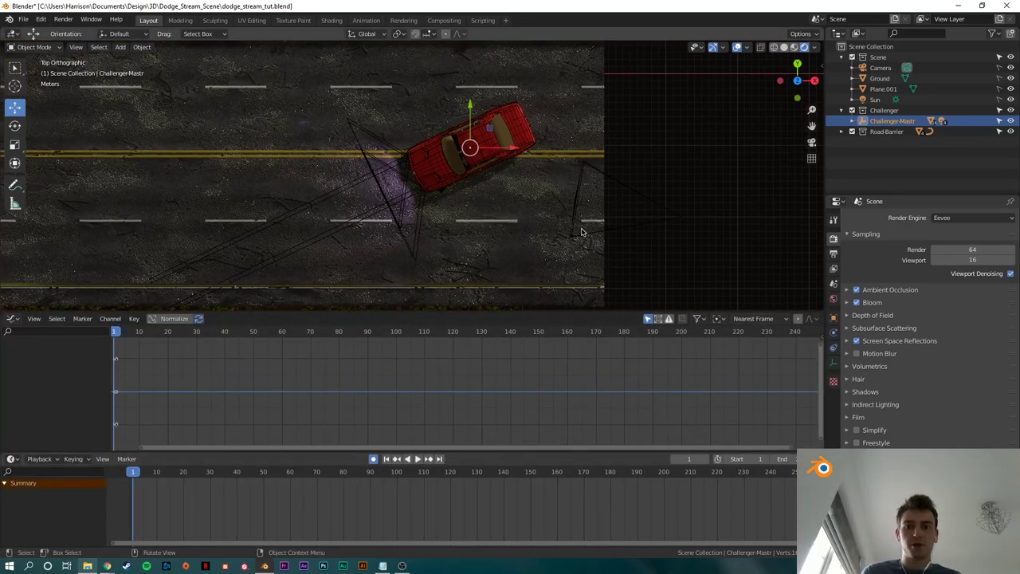
Step: Insert a starting transform keyframe for the Challenger-Mastr empty at frame 1
scroll(468, 199, "down", 3)
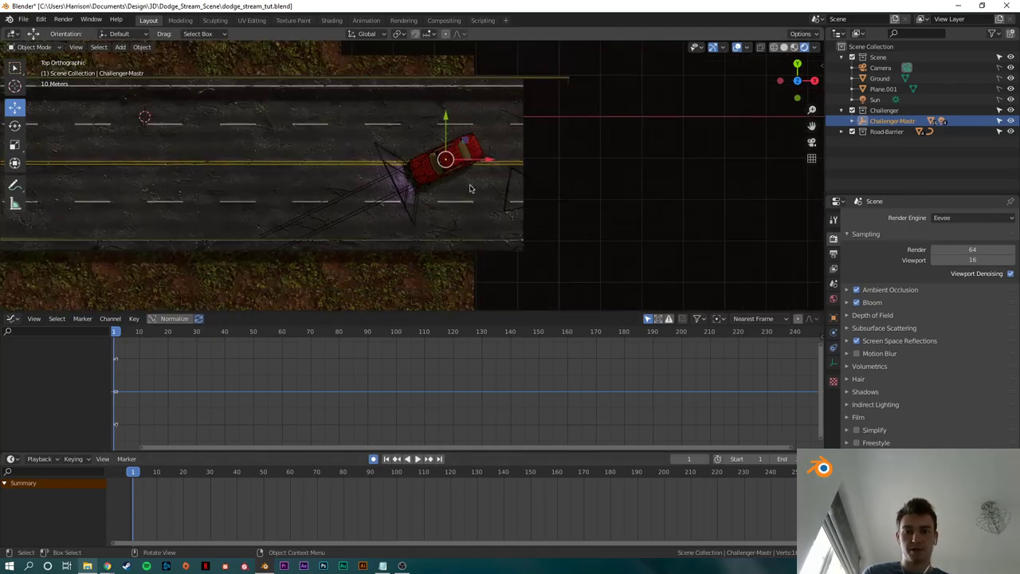
key("i")
left_click(470, 188)
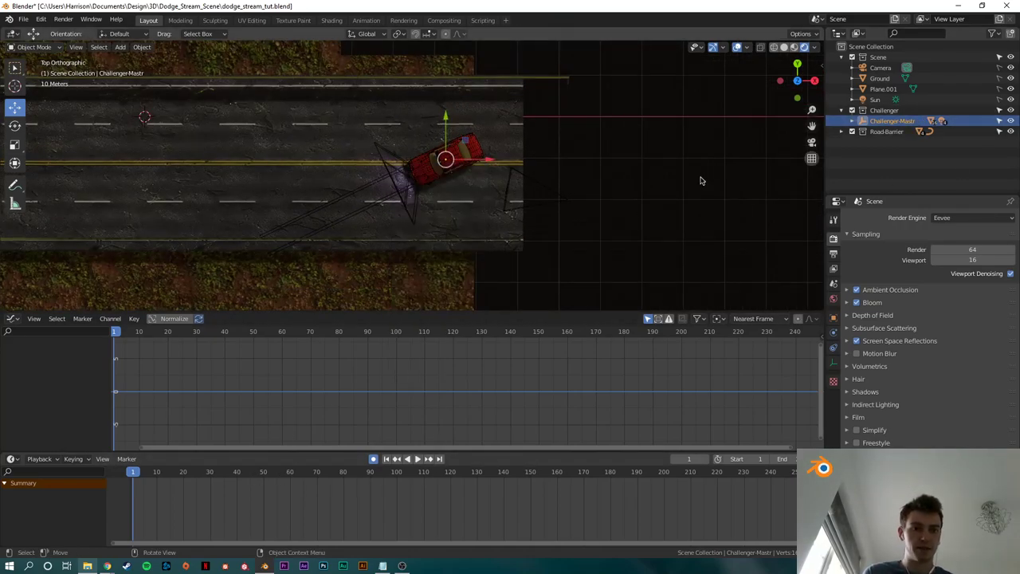
scroll(454, 157, "up", 2)
key("i")
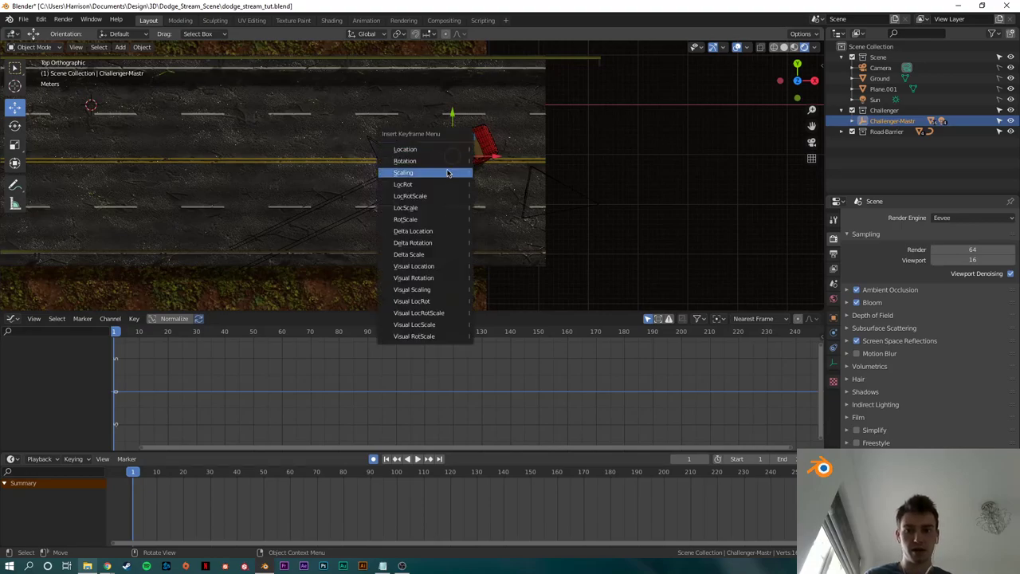
left_click(430, 160)
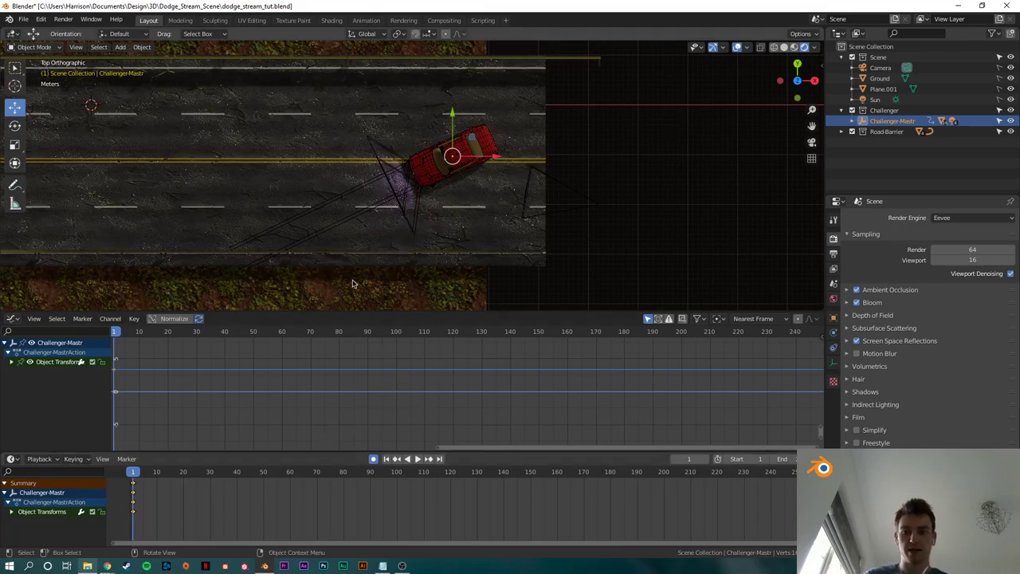
Step: At frame 30, move the car about -56.3 m in X and -10.5 m in Y into the lower lane, and rotate it nearly parallel to the road
scroll(357, 223, "down", 3)
middle_click_drag(358, 201, 544, 210, "shift")
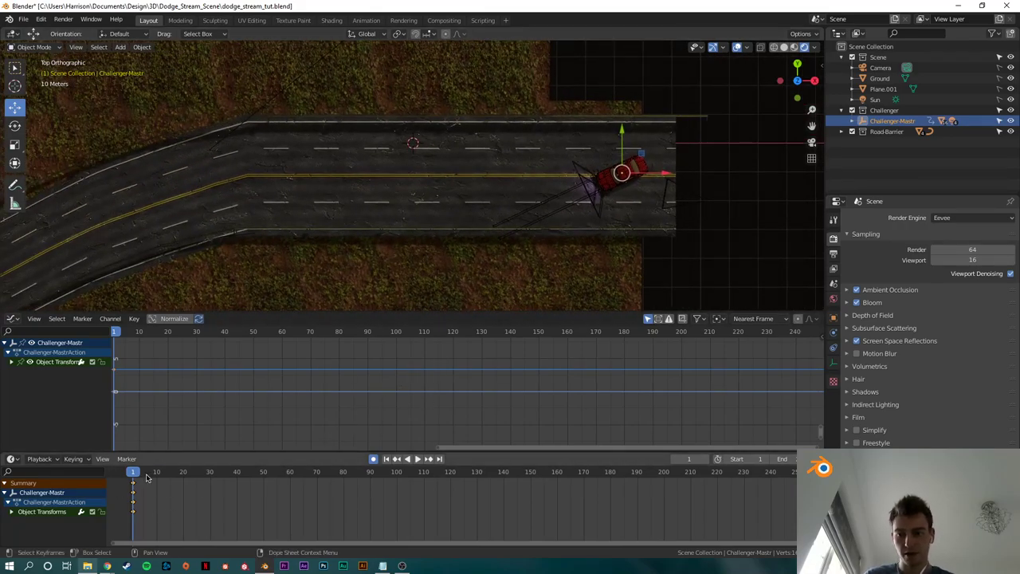
left_click_drag(148, 473, 207, 482)
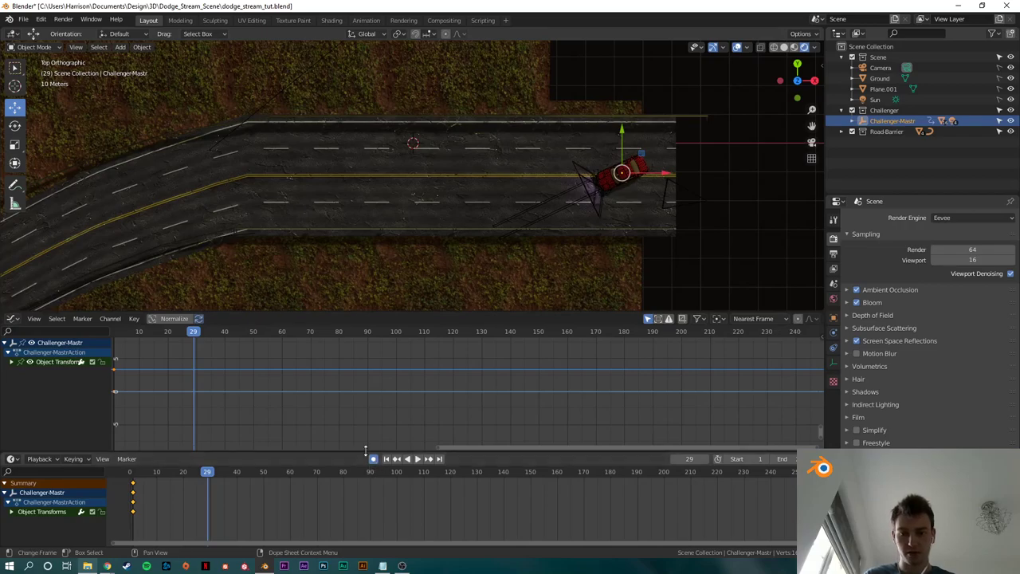
key("Right")
key("Right")
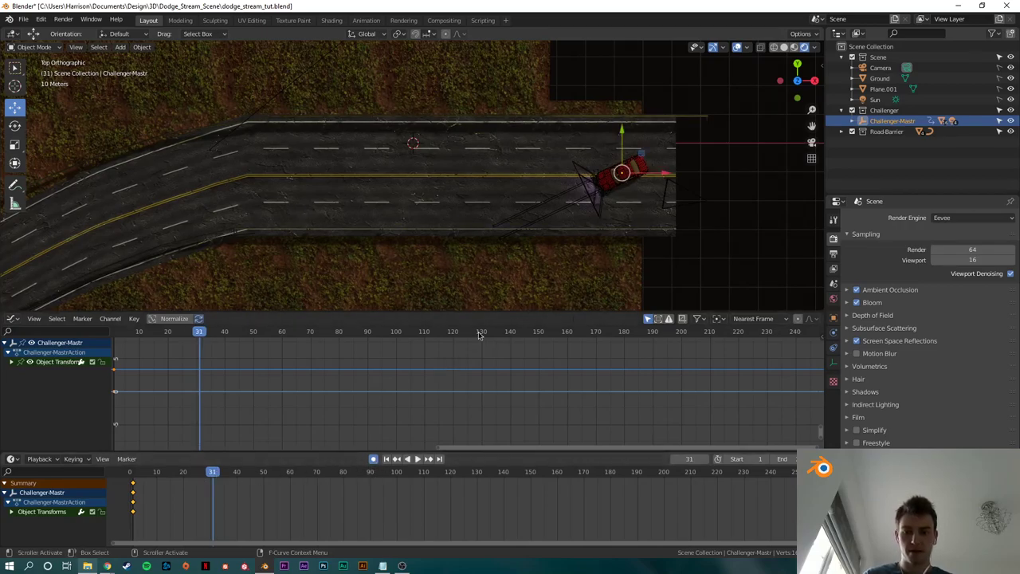
left_click_drag(213, 477, 211, 476)
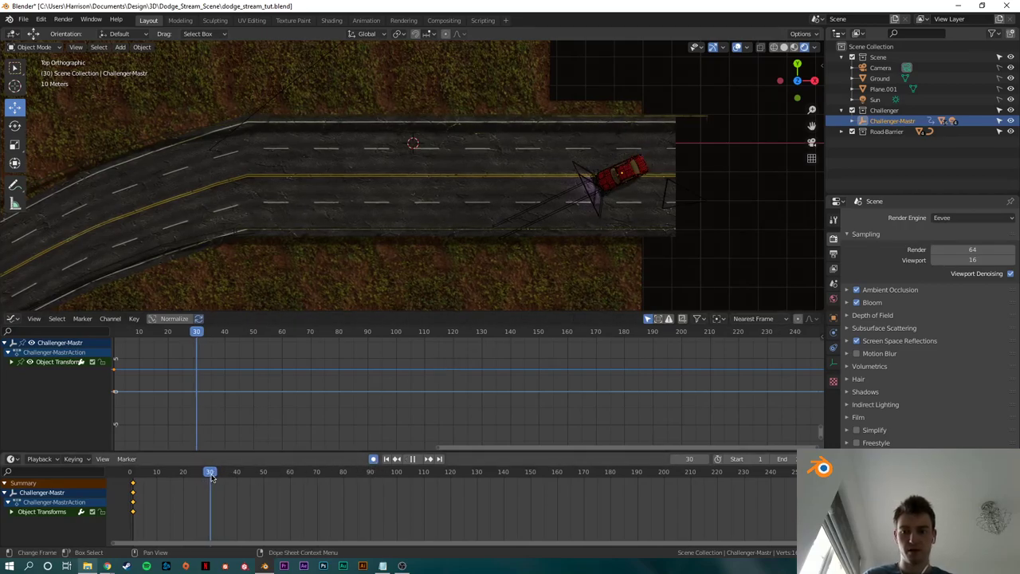
key("space")
key("g")
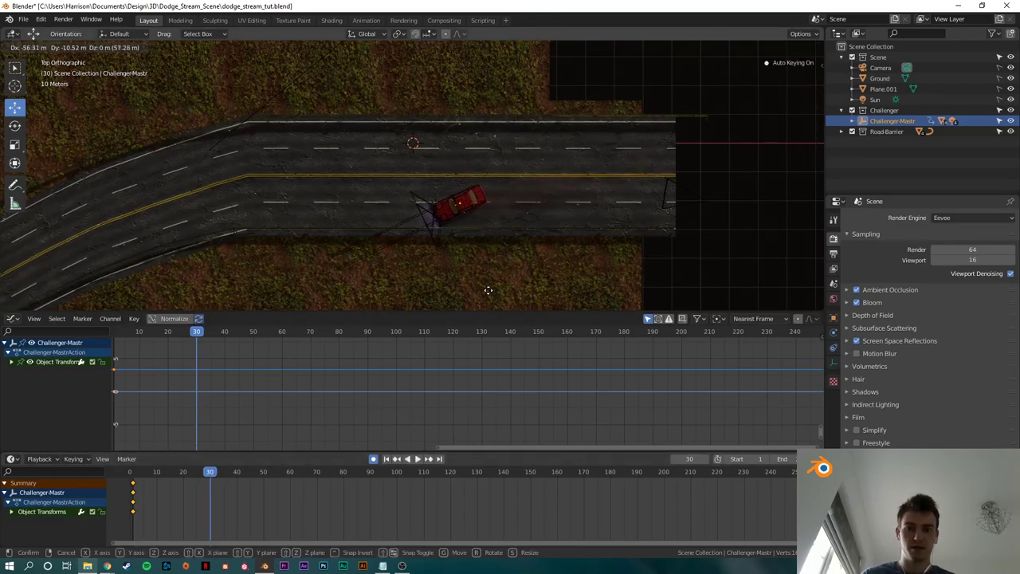
left_click(489, 290)
key("r")
left_click(423, 191)
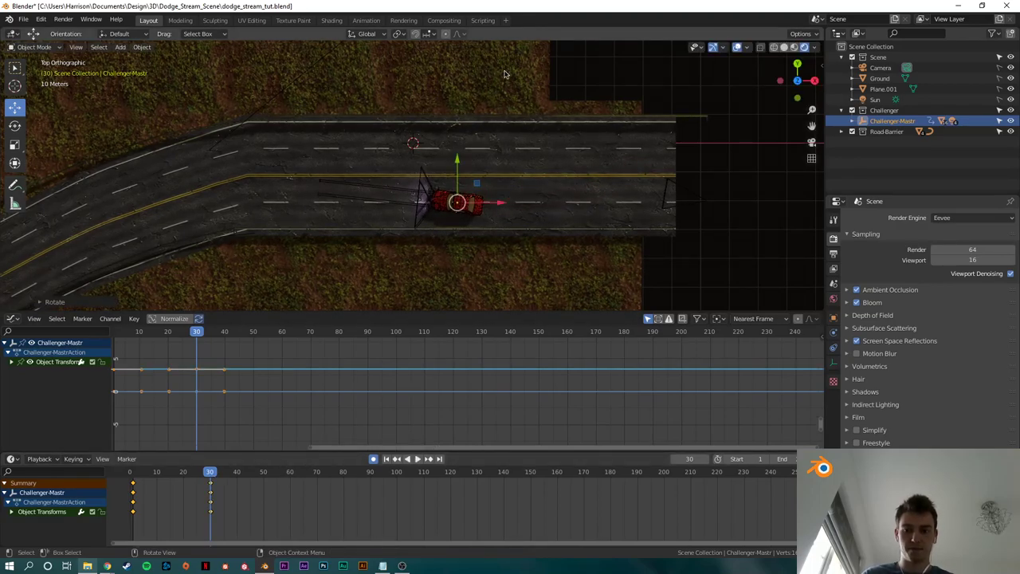
Step: At frame 60, move the car to the centre line where the road begins to bend and rotate it towards the curve
left_click(291, 475)
key("g")
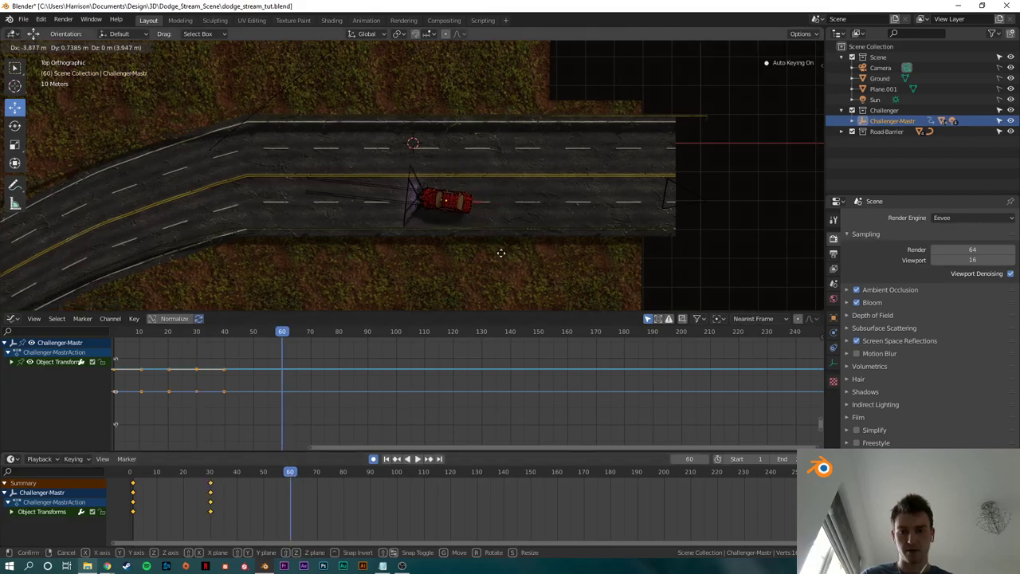
left_click(355, 221)
key("r")
left_click(366, 170)
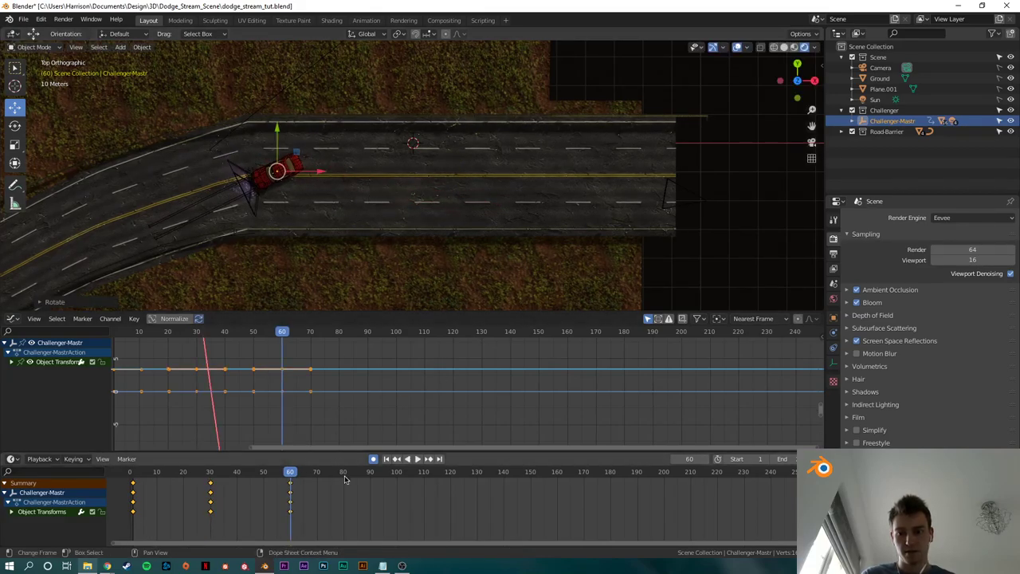
Step: At frame 90, move the car further along the bend near the centre line and rotate it more steeply into a drift
key("g")
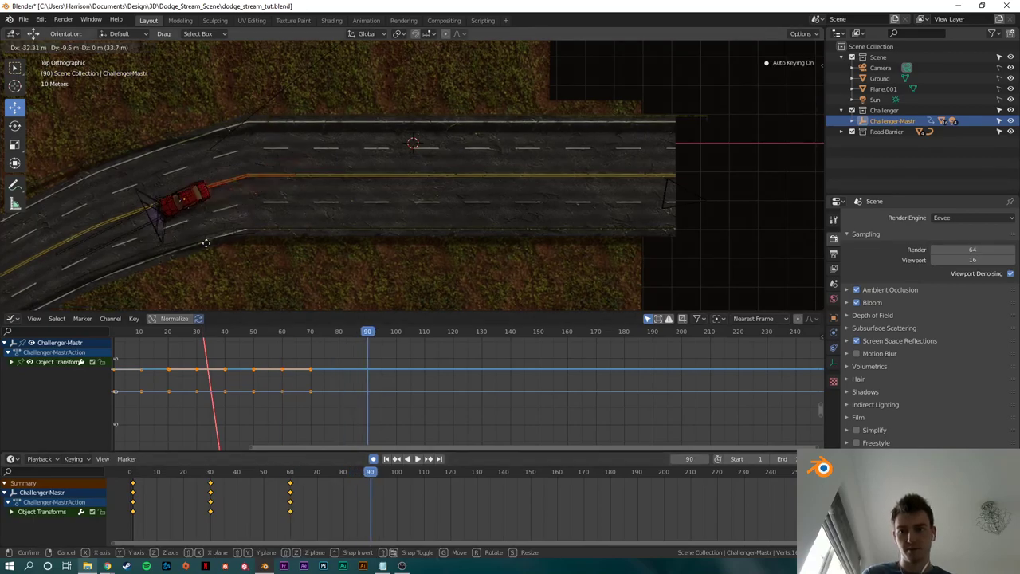
left_click(173, 260)
key("r")
left_click(275, 191)
middle_click_drag(221, 225, 495, 188, "shift")
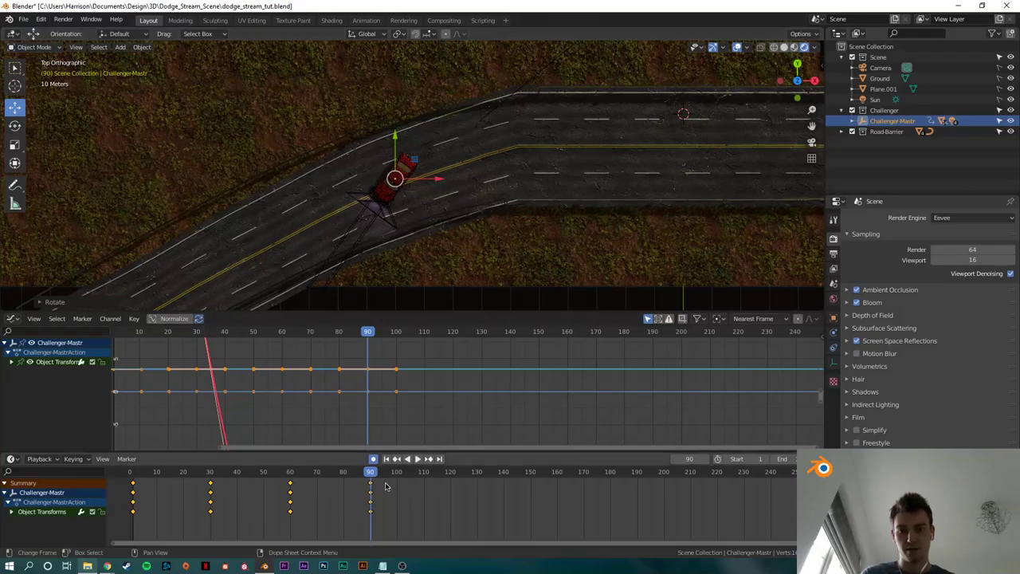
Step: At frame 120, move the car farther down the diagonal road near the centre line and rotate it slightly
key("space")
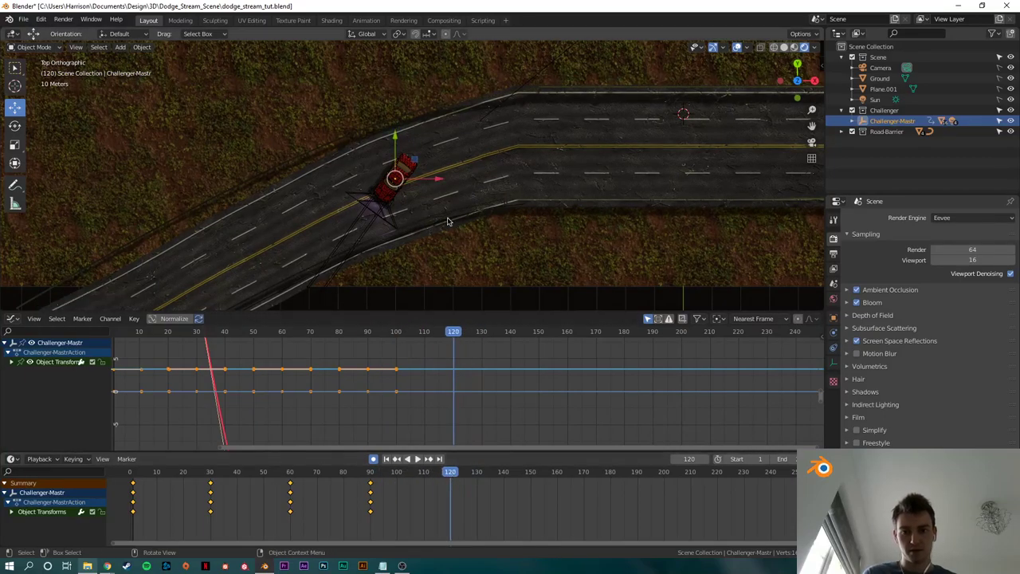
middle_click_drag(496, 217, 526, 185, "shift")
key("g")
left_click(403, 257)
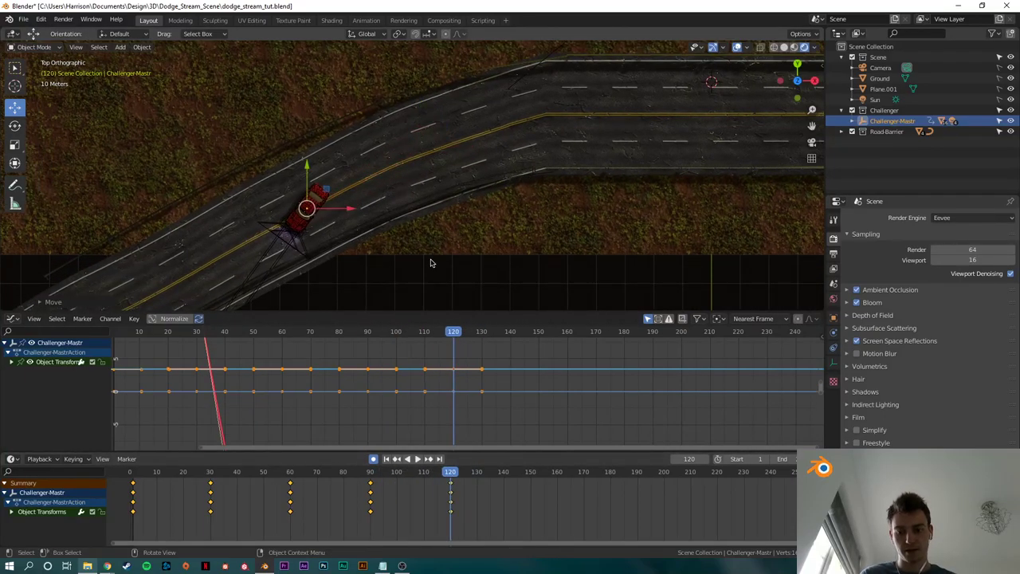
key("r")
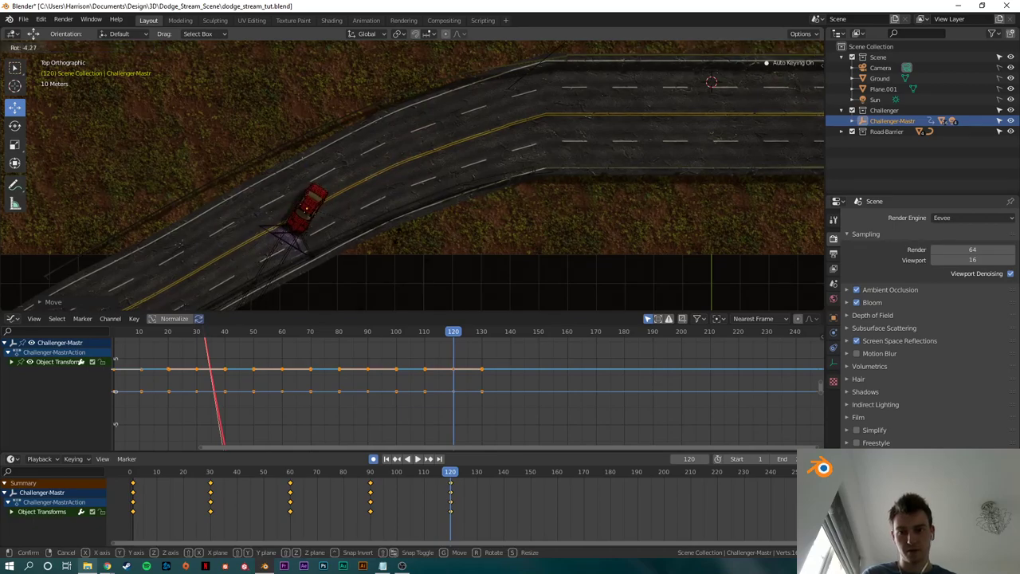
left_click(402, 258)
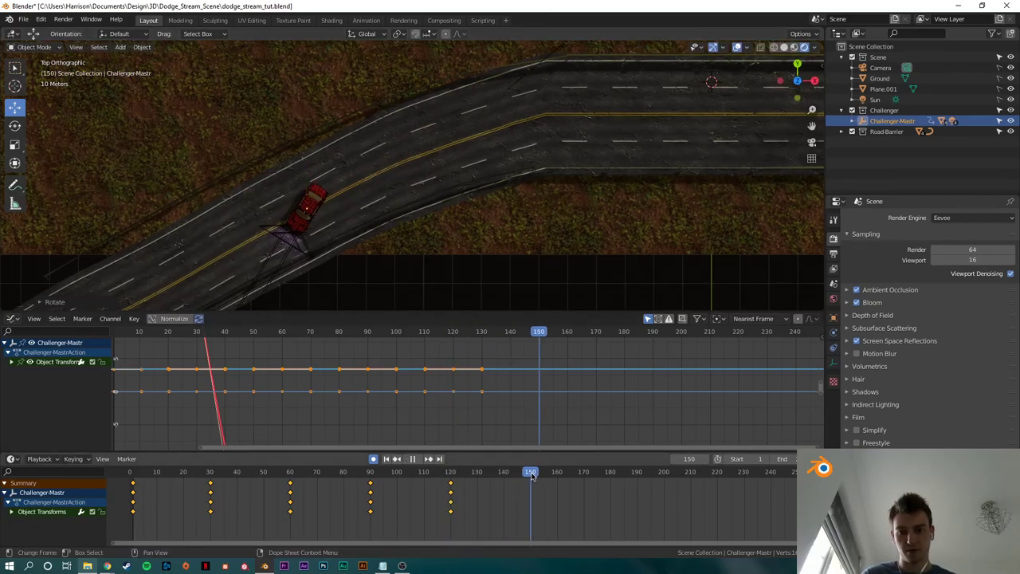
Step: At frame 150, move the car into the lower lanes farther down the diagonal road and swing it to a nearly horizontal angle
middle_click_drag(423, 287, 517, 186, "shift")
key("g")
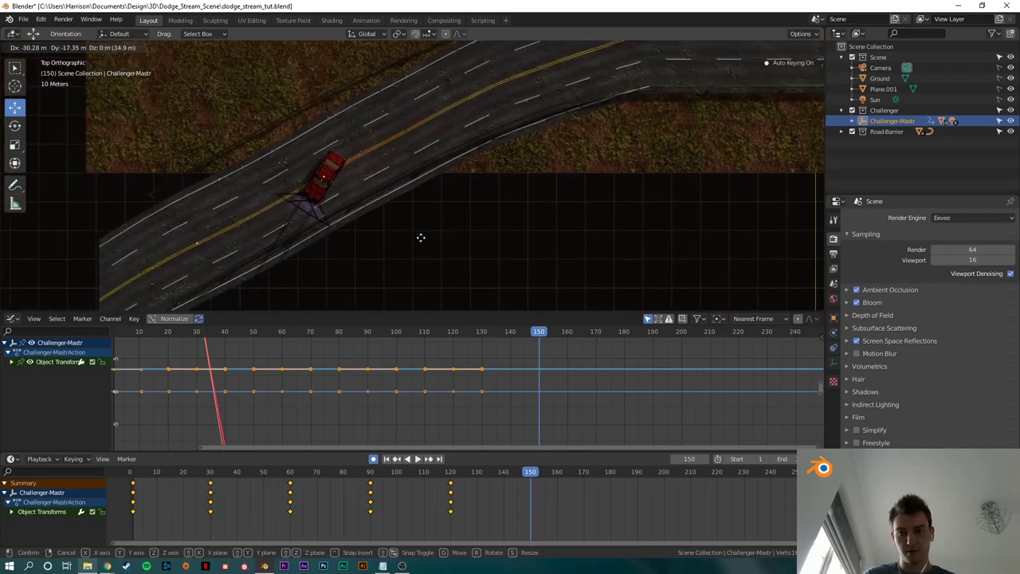
left_click(423, 254)
key("r")
left_click(389, 210)
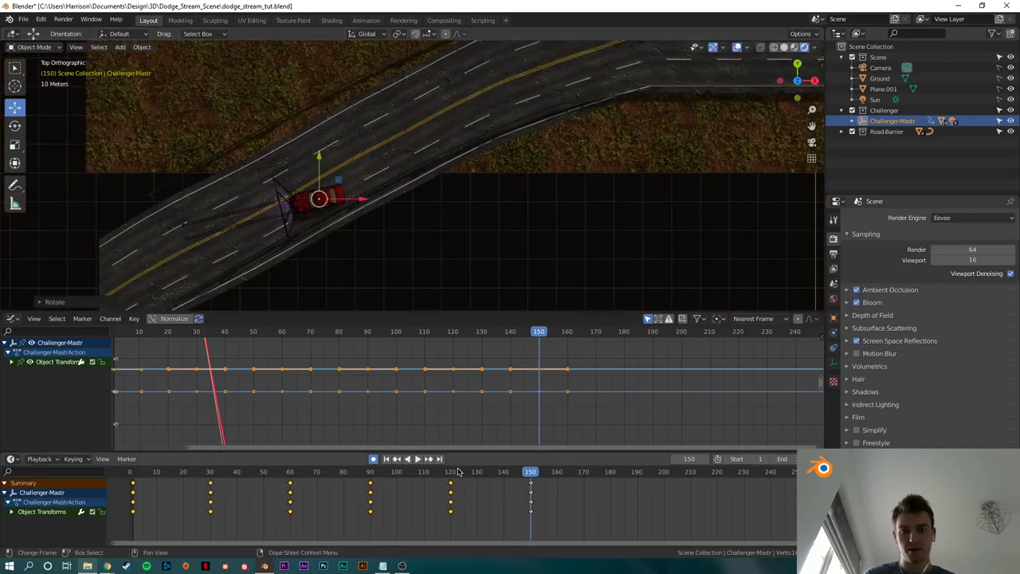
Step: Play the car's animation from the beginning in top view to check its path and speed
left_click_drag(436, 474, 130, 474)
scroll(684, 159, "down", 5)
middle_click_drag(672, 170, 593, 184, "shift")
scroll(570, 179, "up", 3)
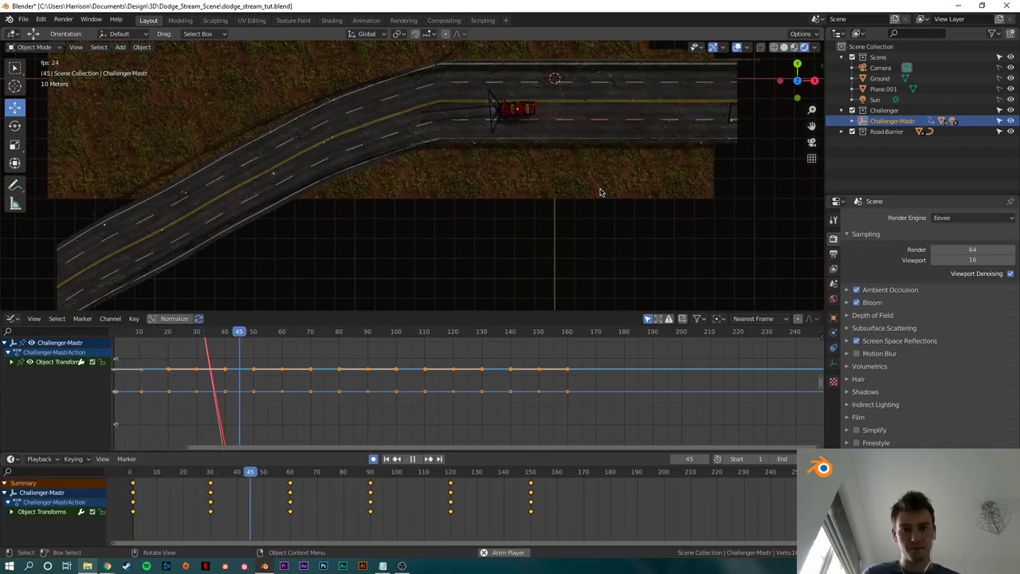
scroll(380, 179, "up", 1)
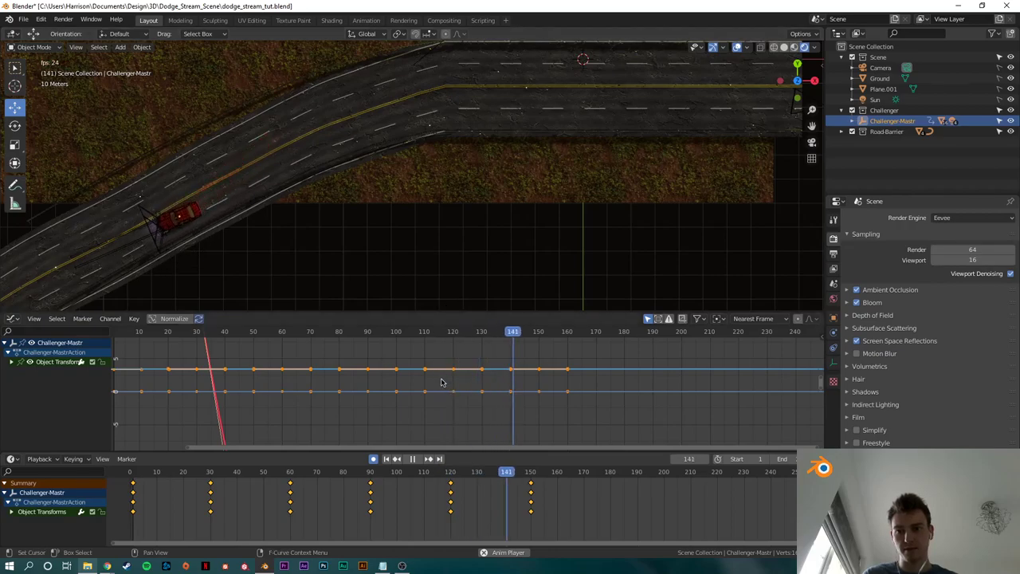
key("space")
Step: Shift all of the car's keyframes after the starting one 10 frames earlier
left_click_drag(312, 475, 279, 475)
key("Escape")
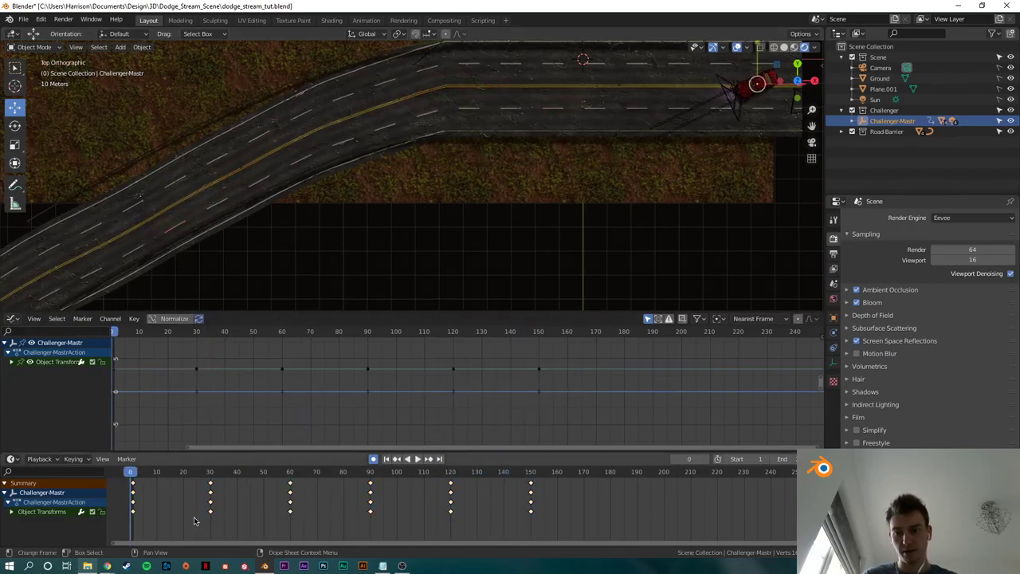
left_click_drag(194, 520, 606, 479)
key("g")
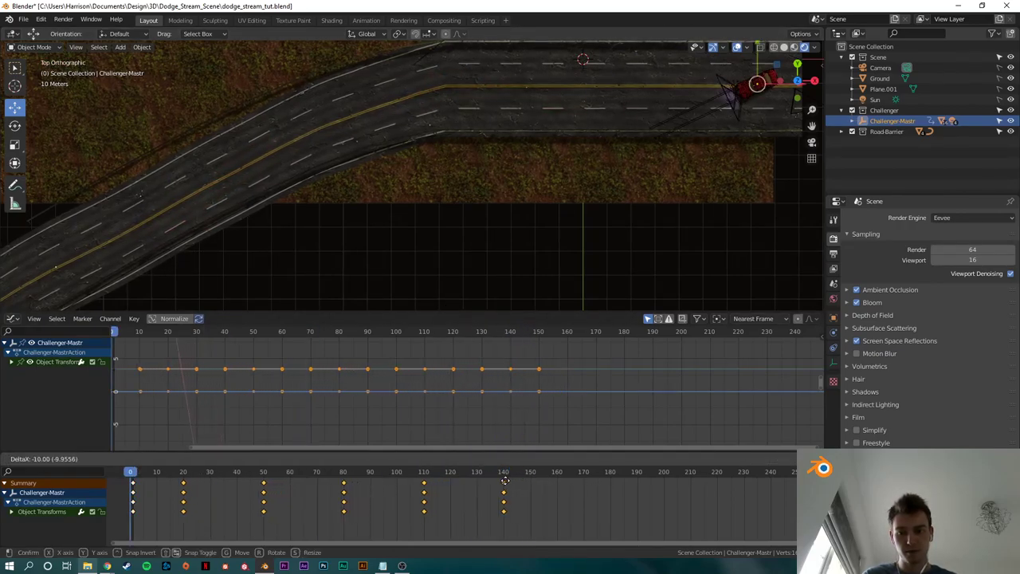
left_click(504, 481)
Step: Tighten the spacing of the car's last four keyframes so they fall at about frames 41, 64, 87 and 117
left_click_drag(248, 522, 544, 480)
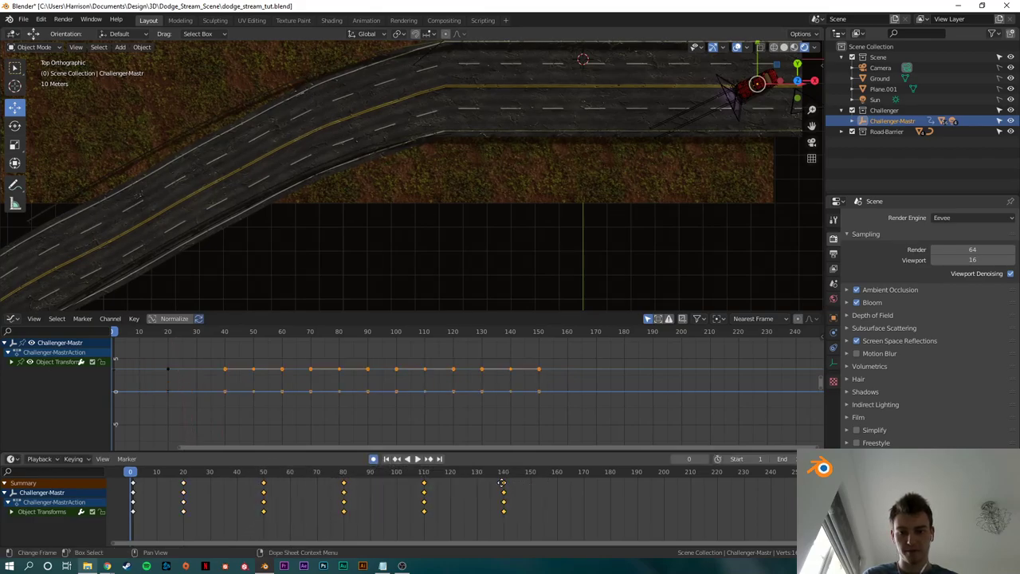
key("g")
left_click(485, 486)
left_click_drag(304, 519, 490, 475)
key("g")
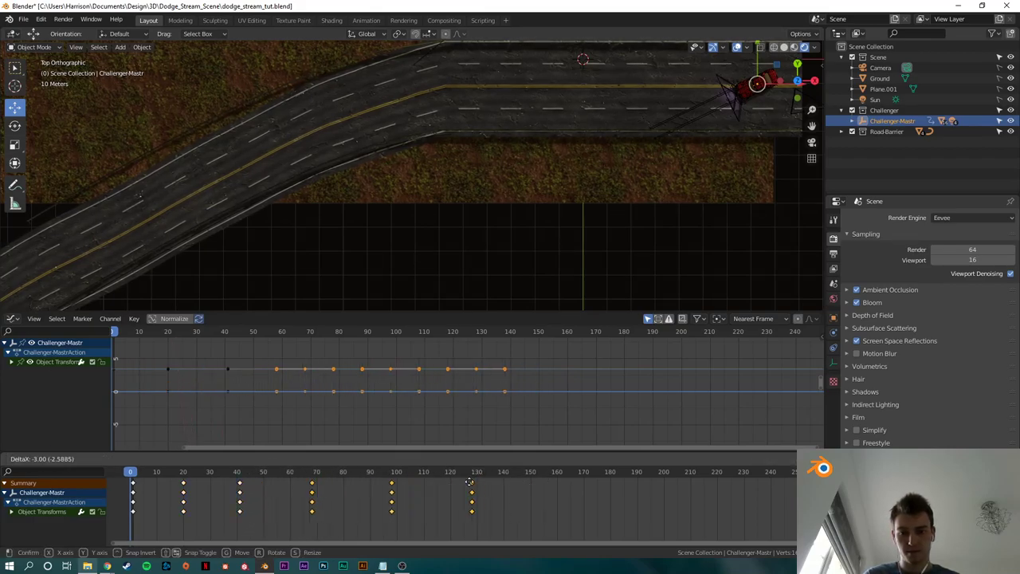
left_click(394, 541)
left_click_drag(381, 519, 483, 474)
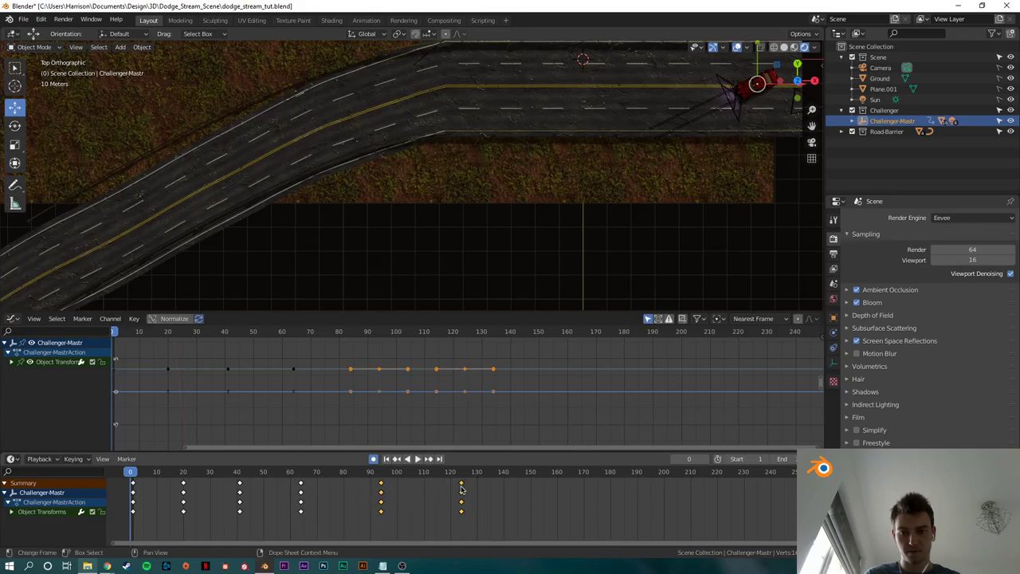
key("g")
left_click(438, 484)
Step: Play back the retimed drift from above and check frame 0 through the scene camera
key("space")
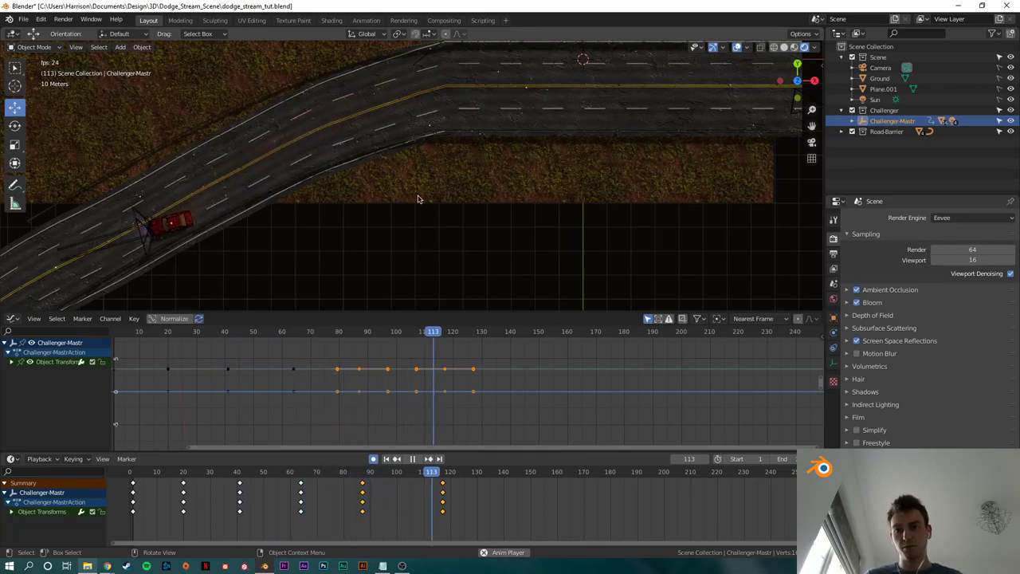
key("space")
left_click(811, 143)
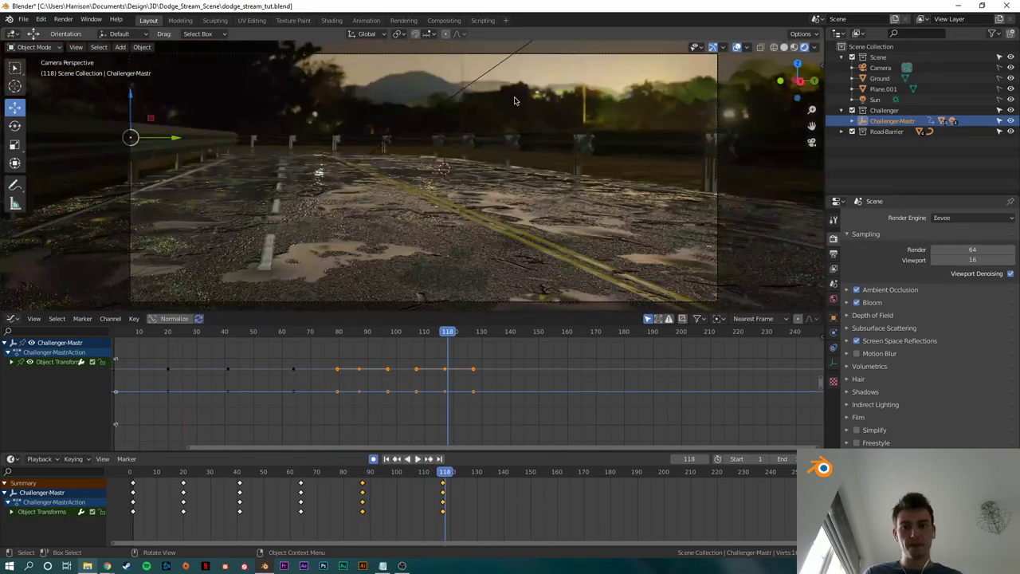
left_click_drag(182, 472, 127, 472)
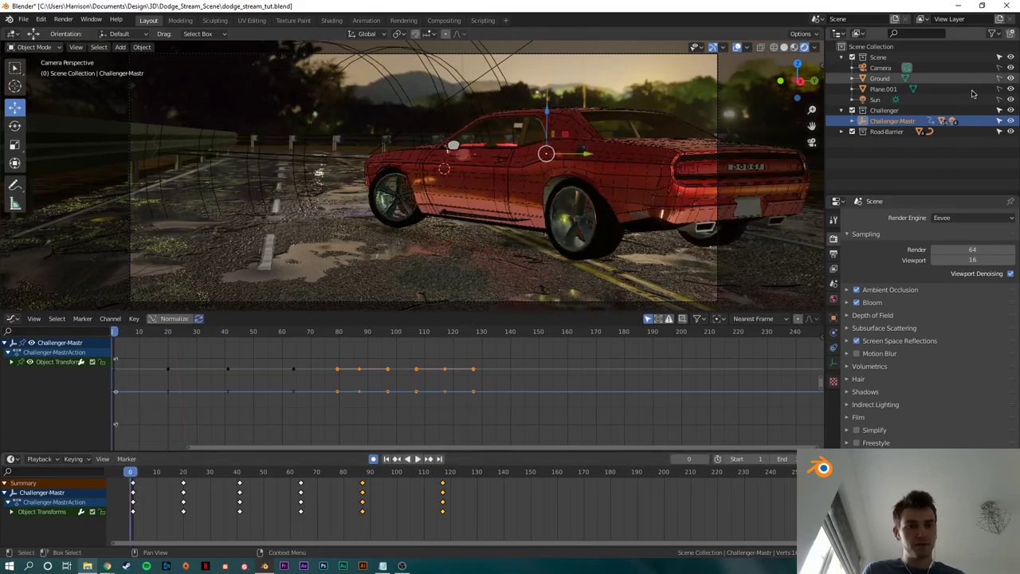
Step: Select the Camera object and enable its viewport selectability, with the scene seen from above
left_click(890, 68)
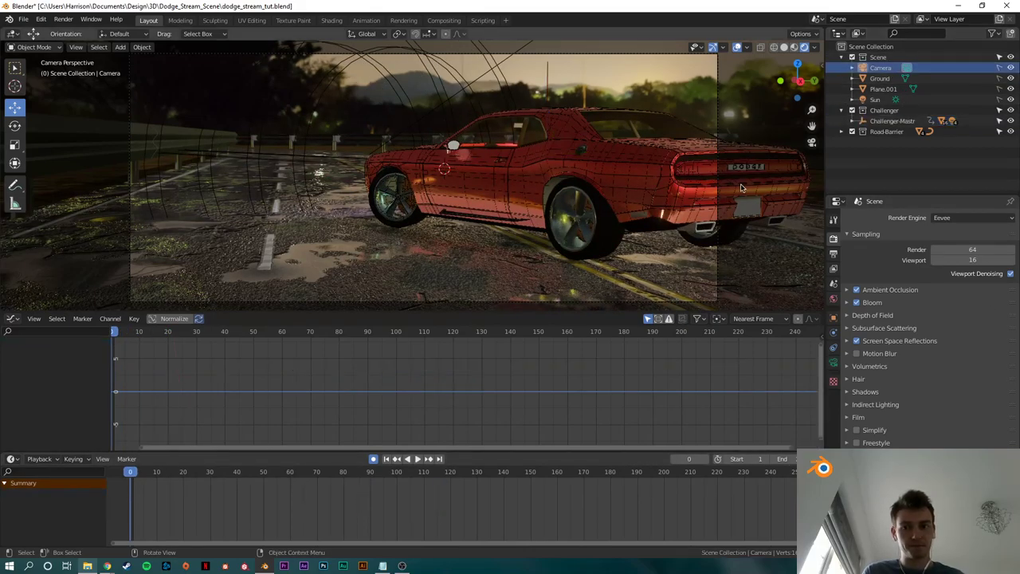
left_click(797, 64)
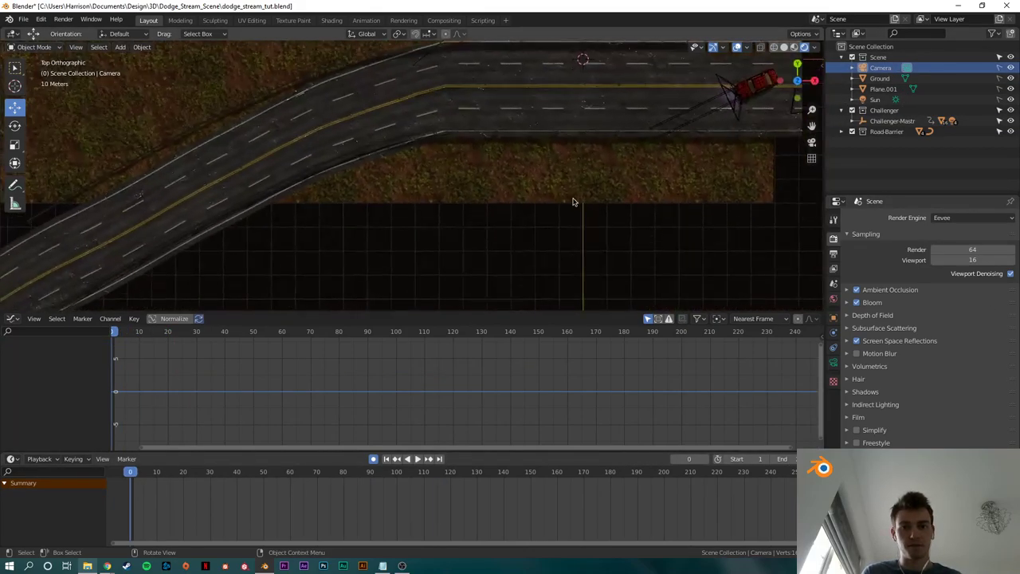
scroll(573, 202, "down", 2)
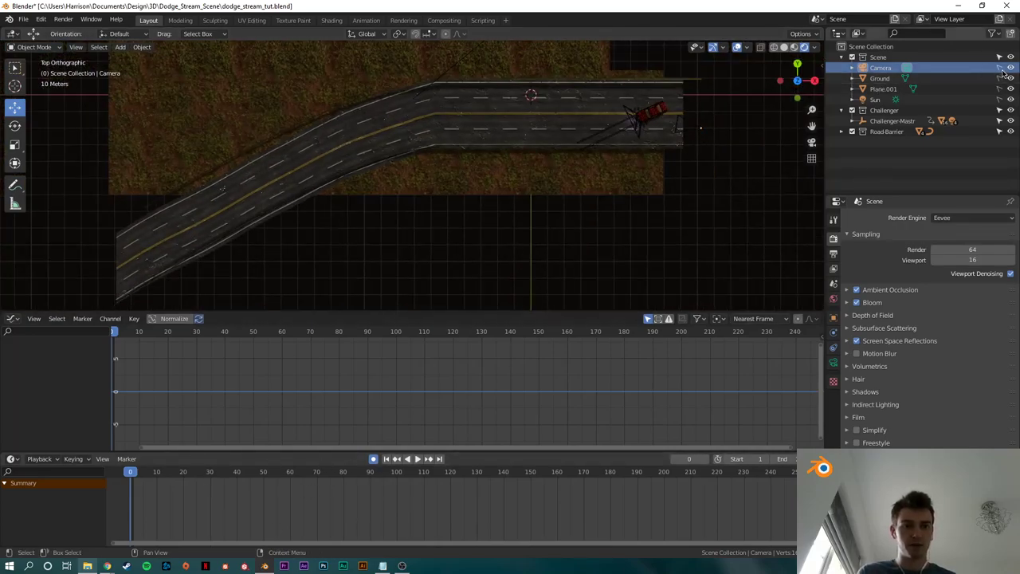
left_click(1003, 72)
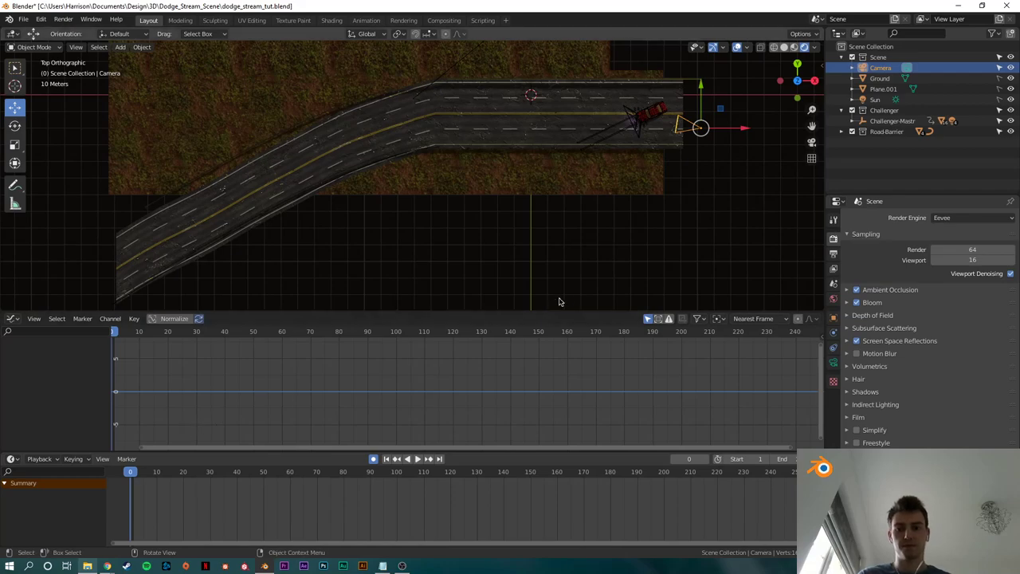
Step: Try recording a follow shot by moving the camera after the car during auto-keyed playback, and review it through the camera
key("space")
key("g")
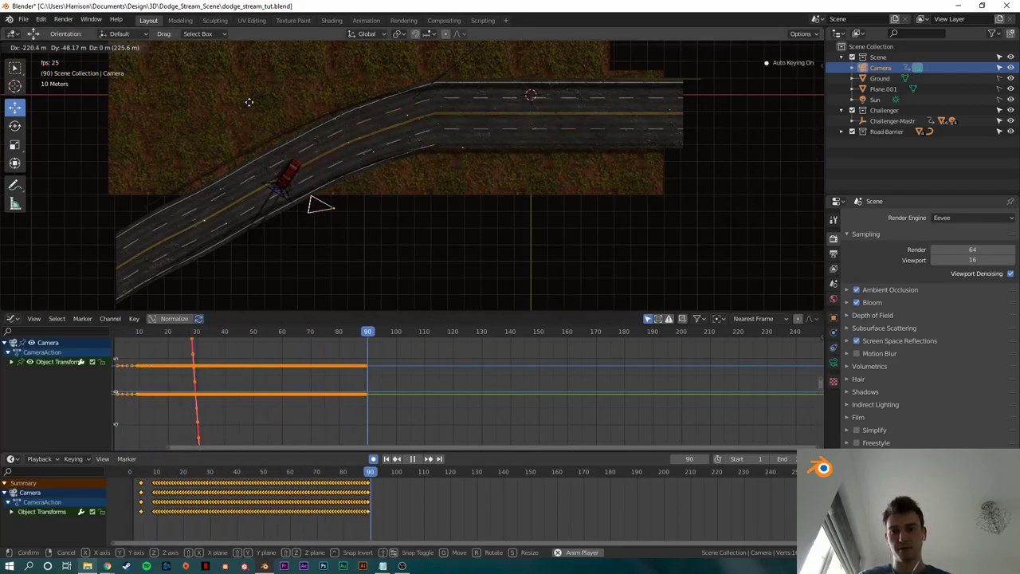
left_click(204, 127)
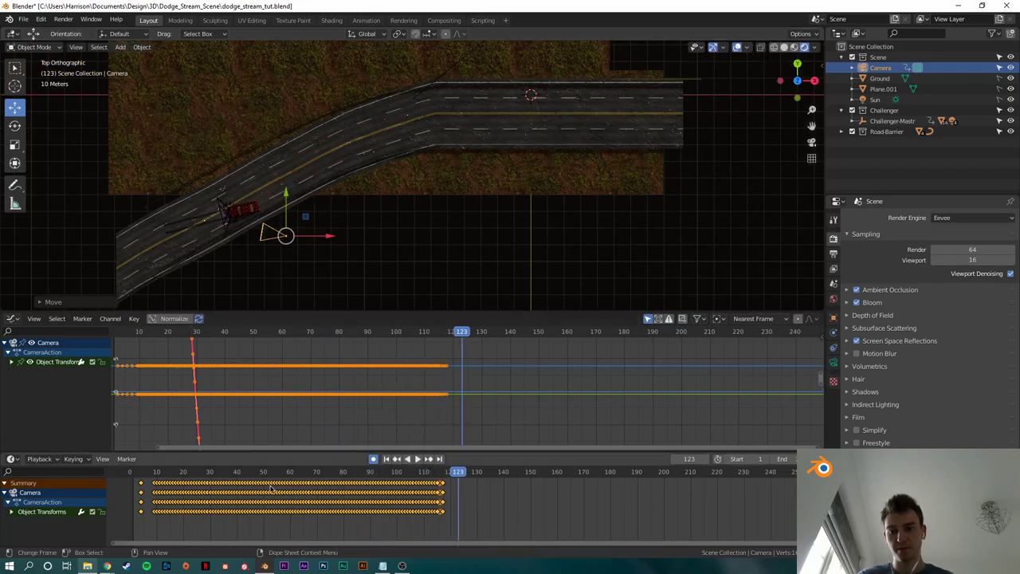
key("KP_0")
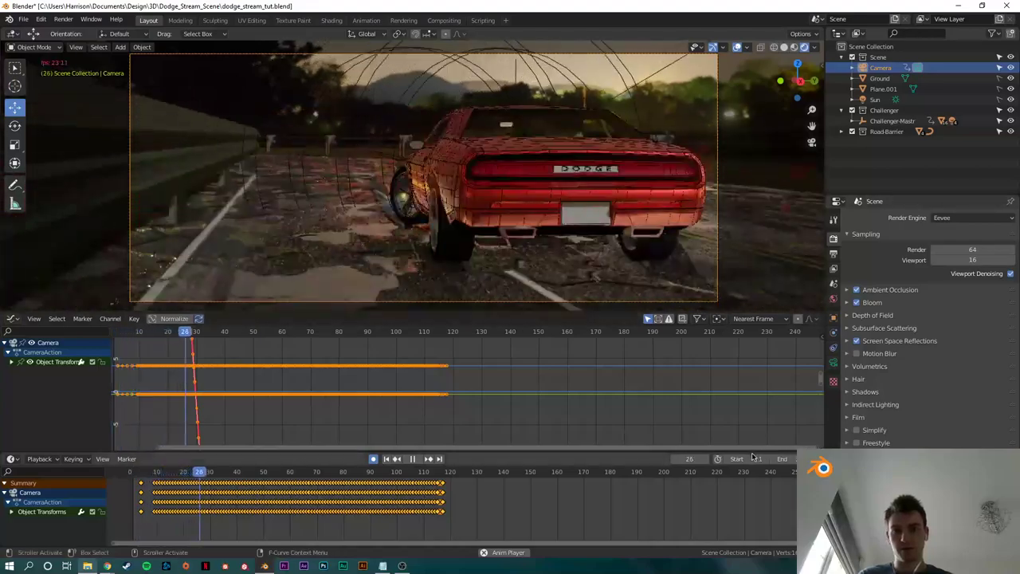
key("space")
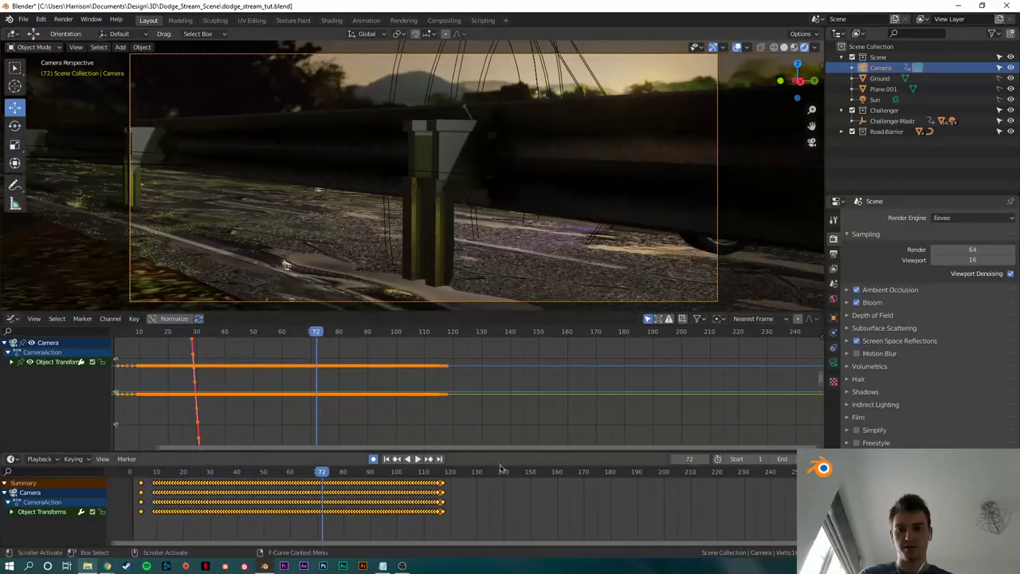
Step: Delete all of the camera's recorded keyframes and undo the camera changes back to its original framing
left_click_drag(496, 522, 67, 481)
key("x")
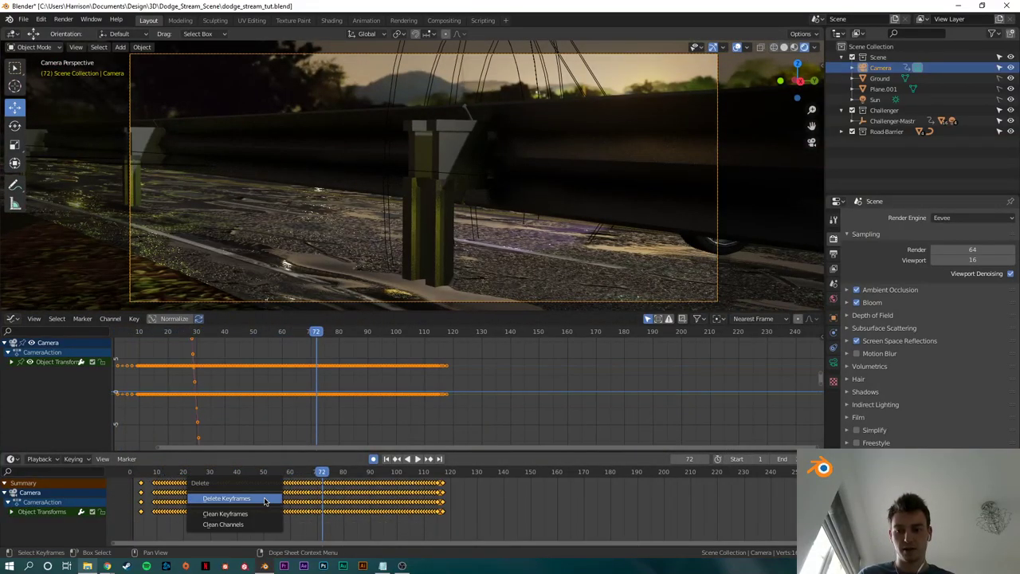
left_click(265, 498)
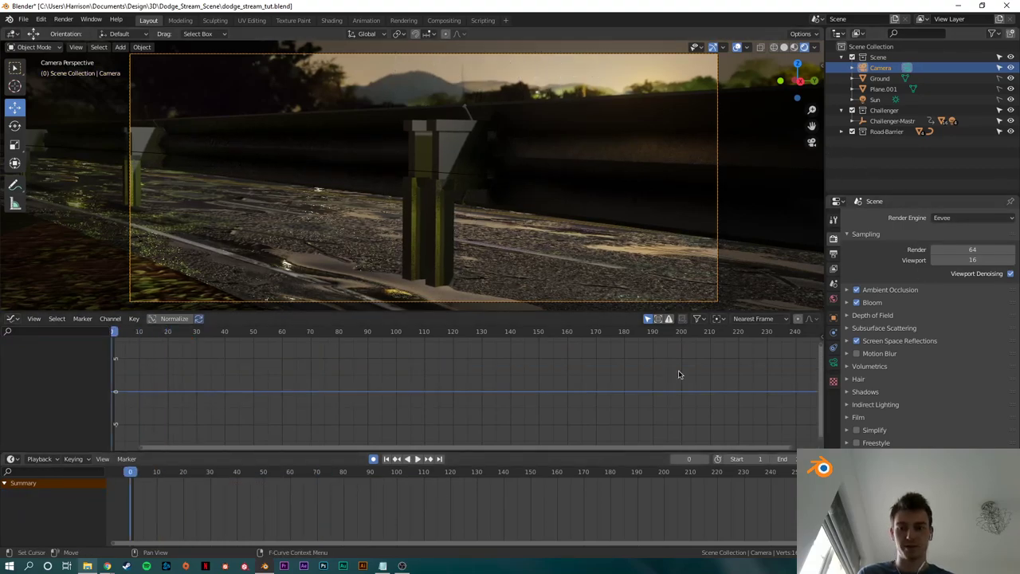
key("ctrl+z")
key("ctrl+z")
key("ctrl+z")
key("ctrl+z")
key("ctrl+z")
key("ctrl+z")
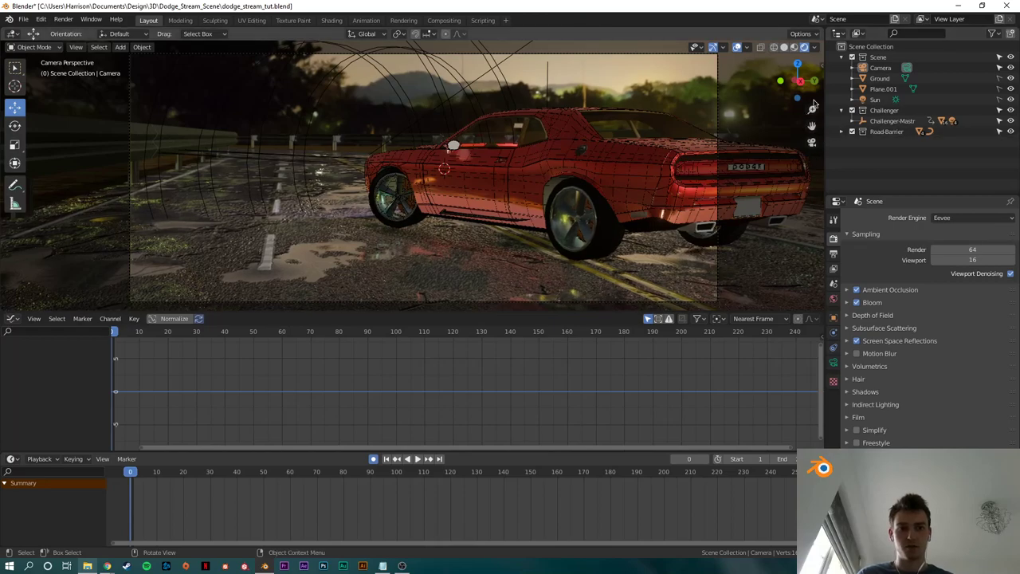
Step: Split the 3D viewport in two, with a top view of the selected Camera on one side and the camera view on the other
left_click(798, 65)
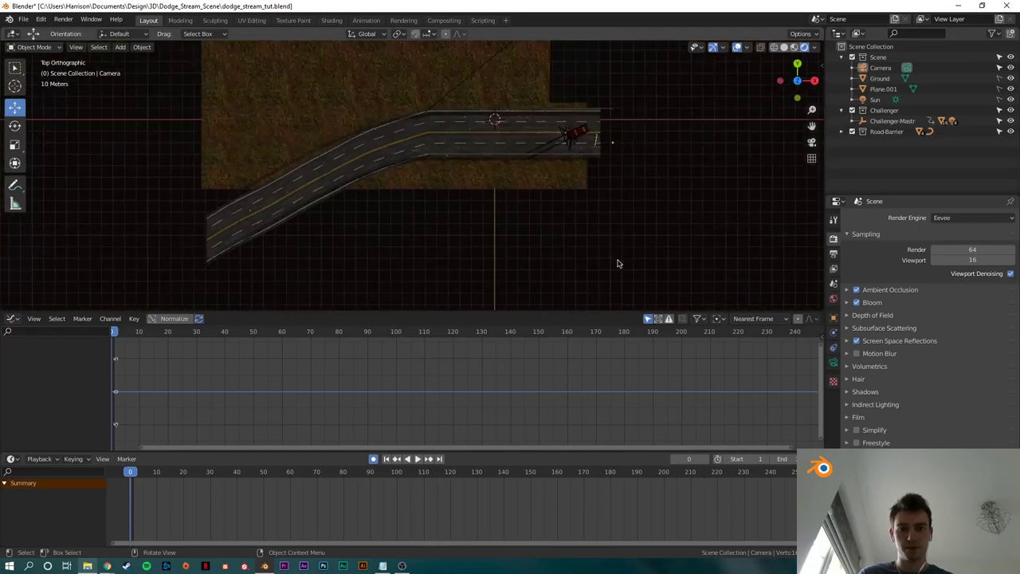
middle_click_drag(666, 172, 515, 223, "shift")
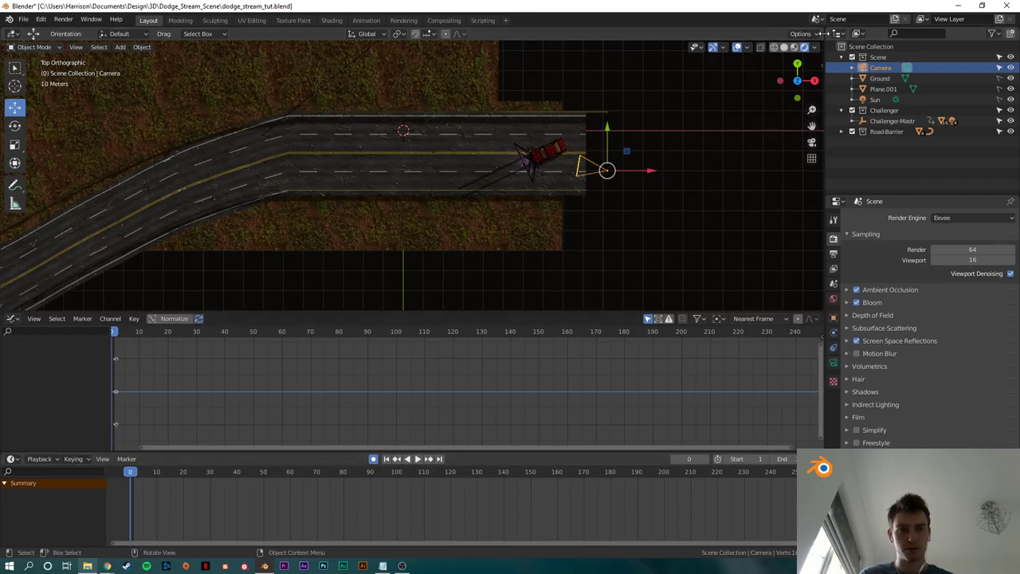
left_click_drag(820, 32, 527, 88)
key("KP_0")
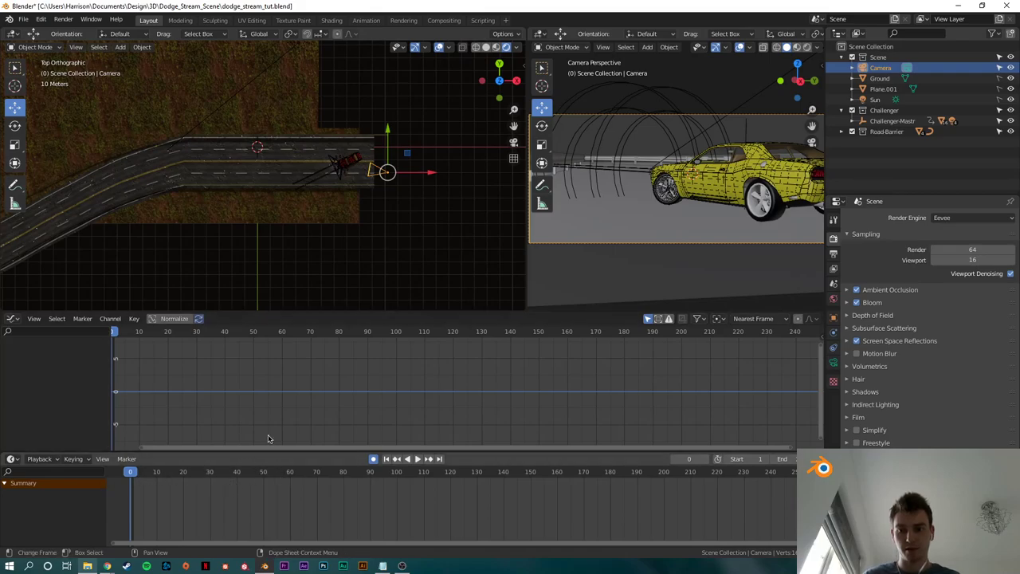
Step: Insert location and rotation keyframes for the Camera at frame 0
key("i")
left_click(397, 216)
key("i")
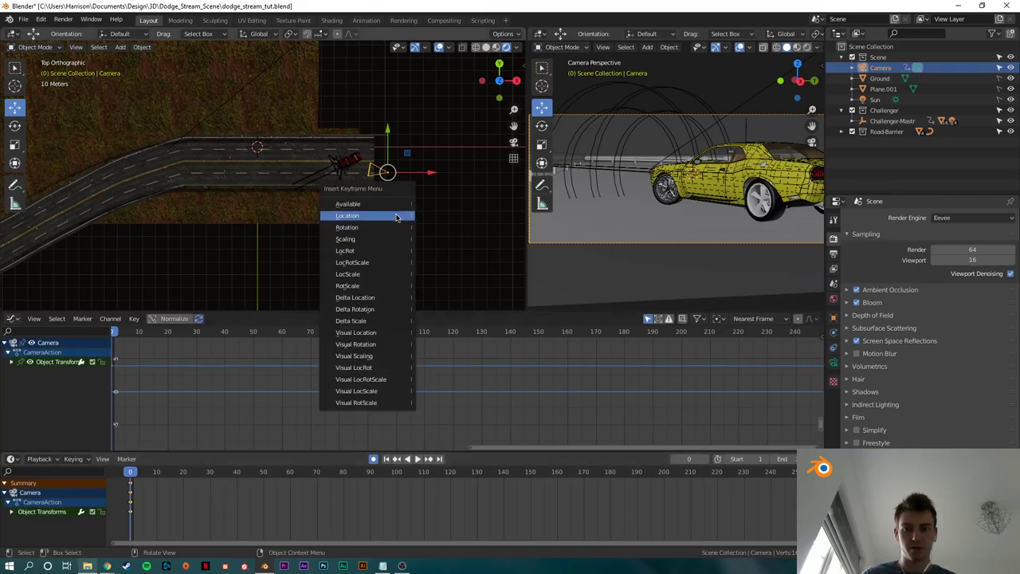
left_click(396, 213)
key("i")
left_click(385, 226)
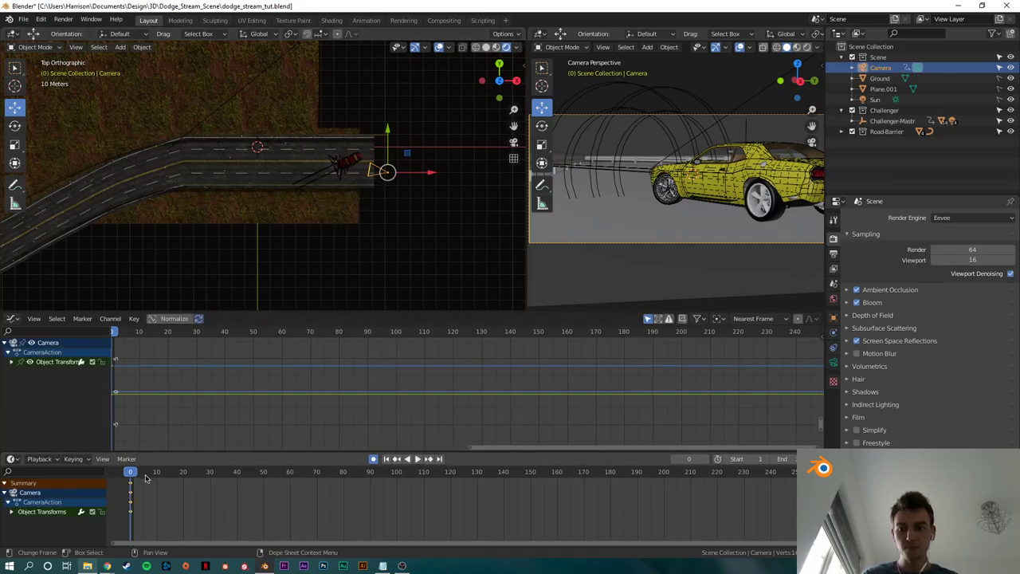
Step: At frame 30, move the camera to the road's upper edge beside the car and rotate it to face the car
left_click_drag(145, 477, 214, 490)
key("g")
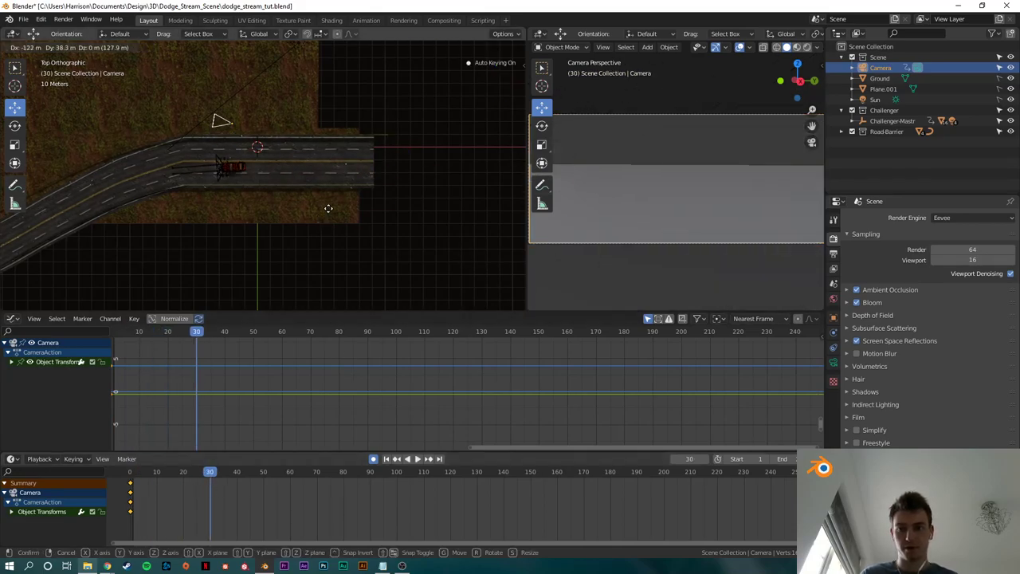
left_click(410, 236)
key("r")
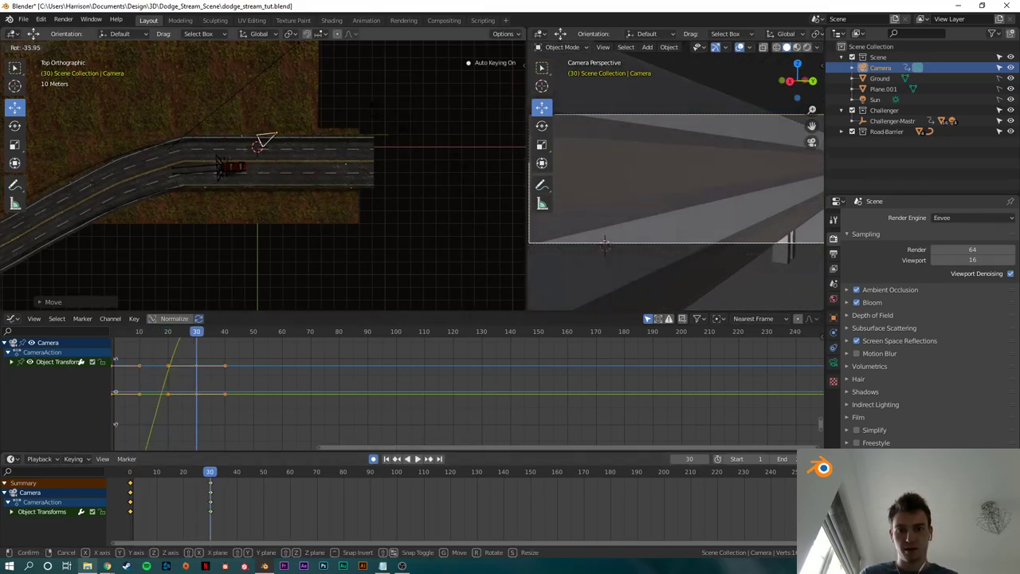
left_click(299, 116)
key("g")
left_click(335, 160)
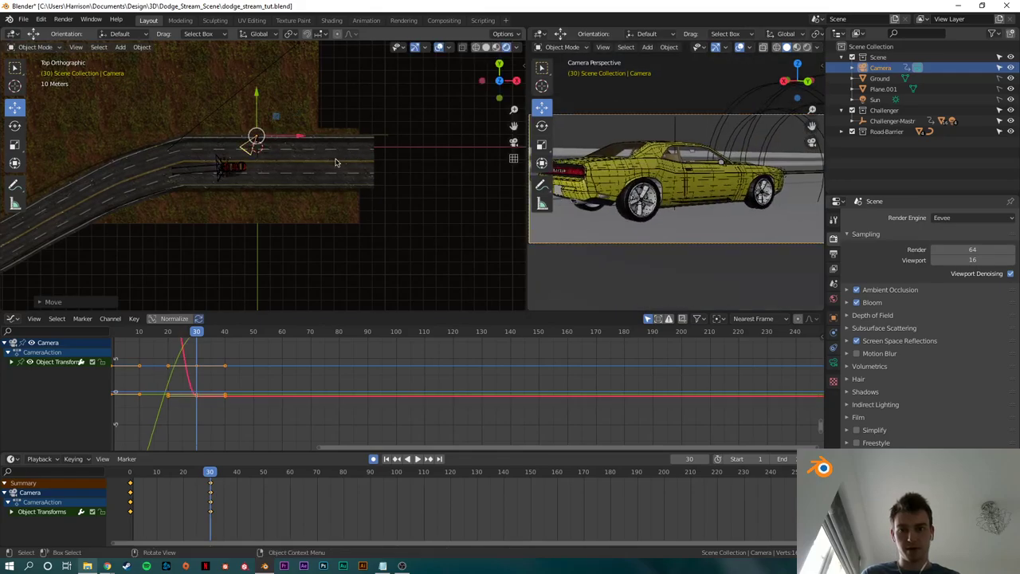
Step: At frame 80, move the camera down the road close behind the car and rotate it to frame the car's rear side
left_click(246, 475)
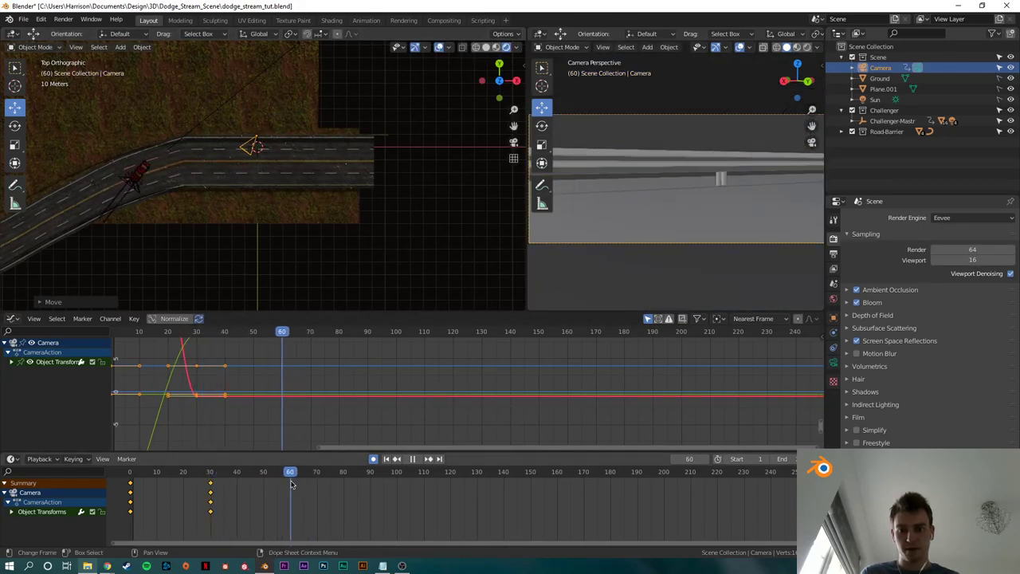
key("space")
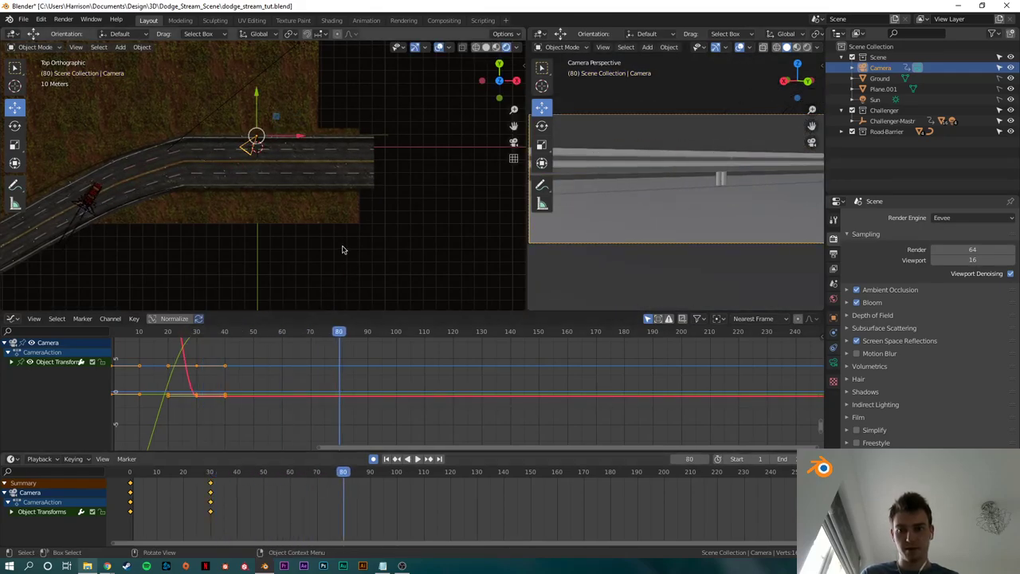
key("g")
left_click(219, 279)
key("r")
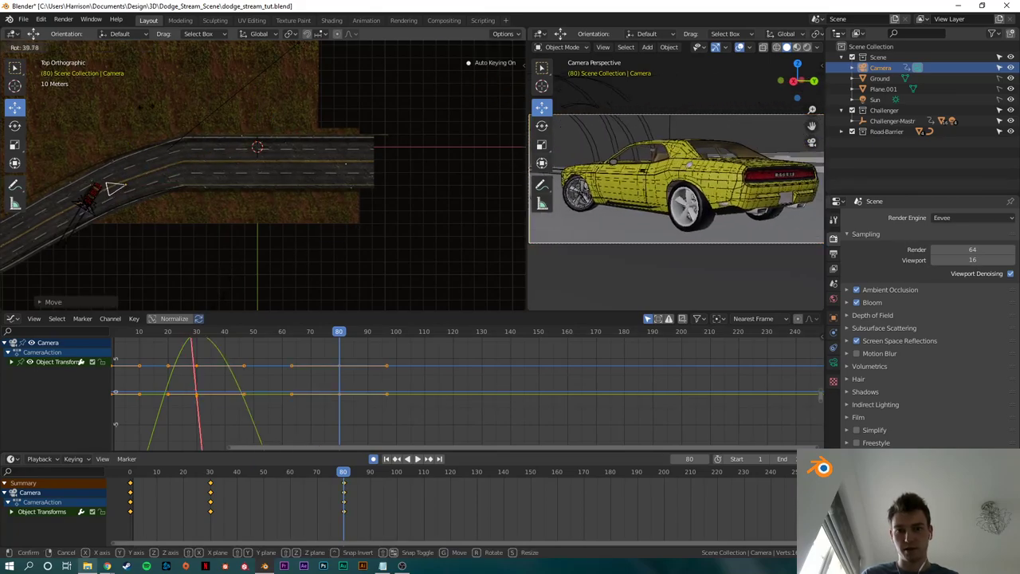
left_click(144, 116)
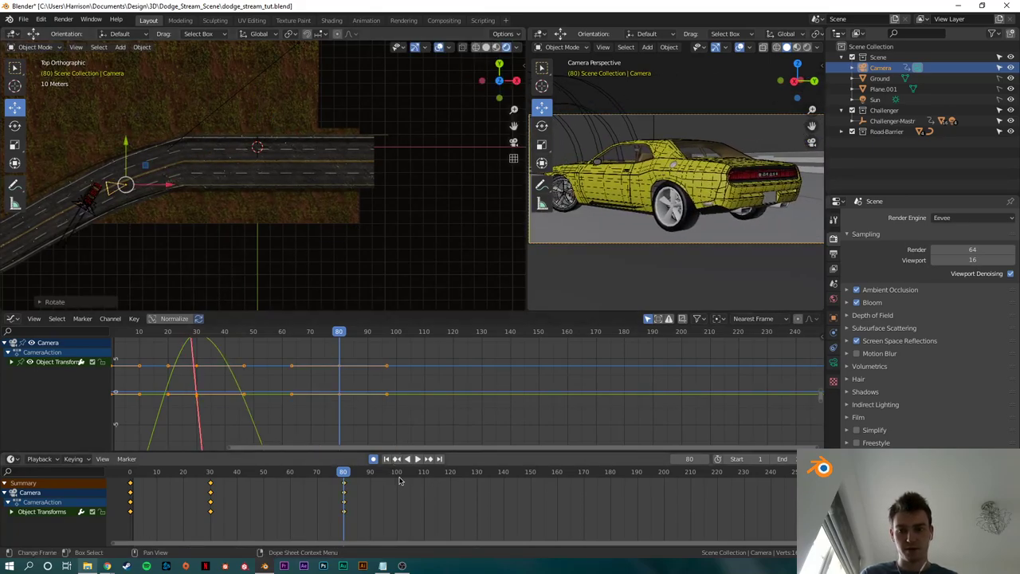
Step: At frame 120, move the camera further along the road behind the car and rotate it to frame the car's rear
left_click_drag(401, 478, 453, 479)
key("Escape")
middle_click_drag(289, 303, 446, 191, "shift")
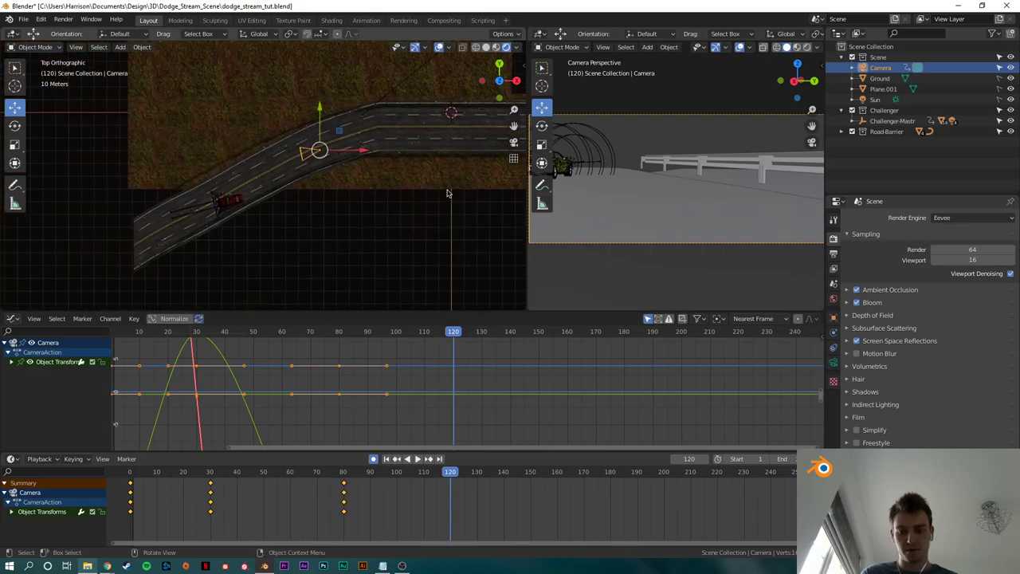
key("g")
left_click(370, 224)
key("r")
left_click(380, 282)
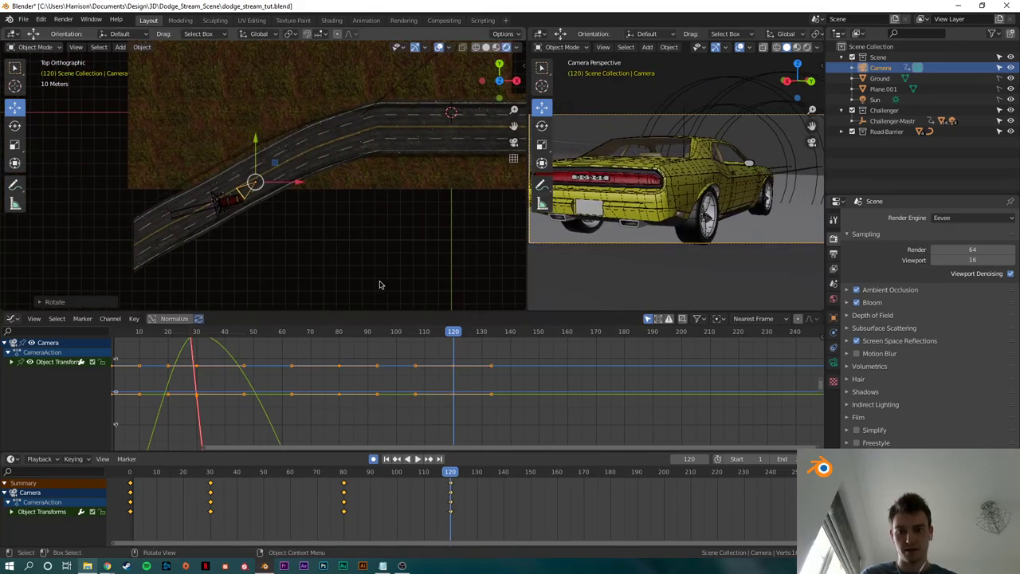
Step: Play back the camera animation and limit the frame range to start at 10 and end at 110
key("space")
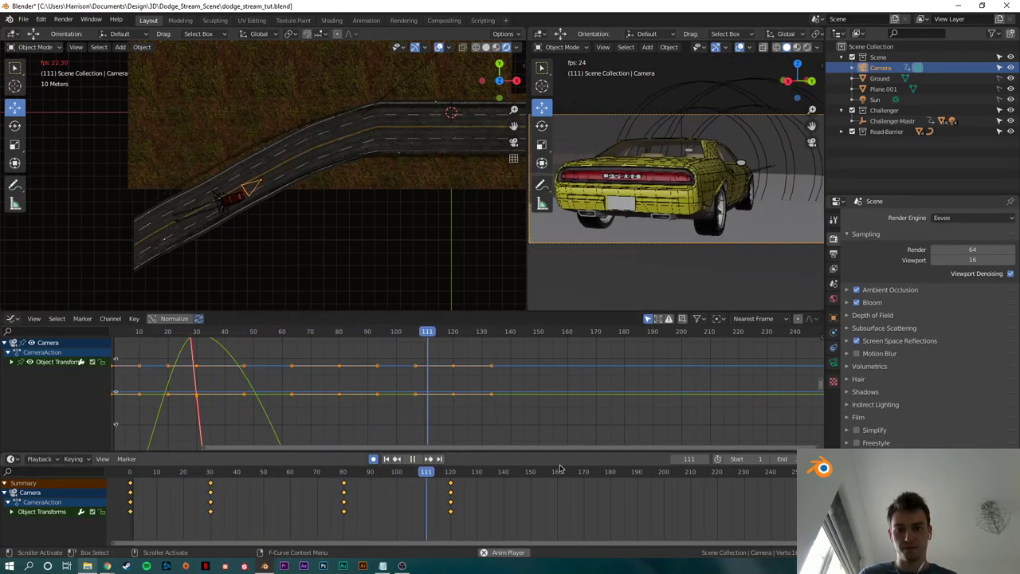
left_click(433, 528)
left_click_drag(396, 473, 130, 472)
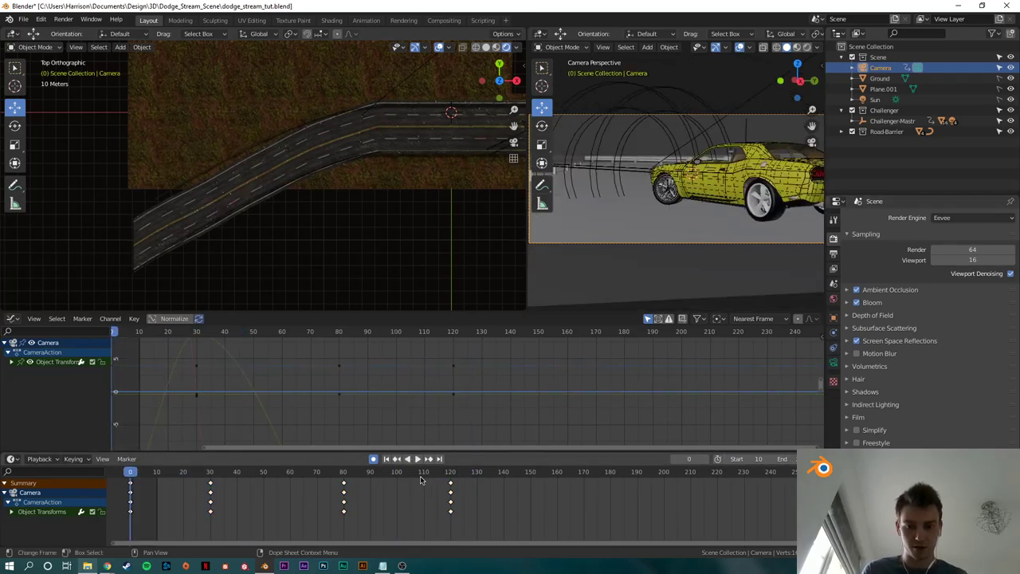
key("Return")
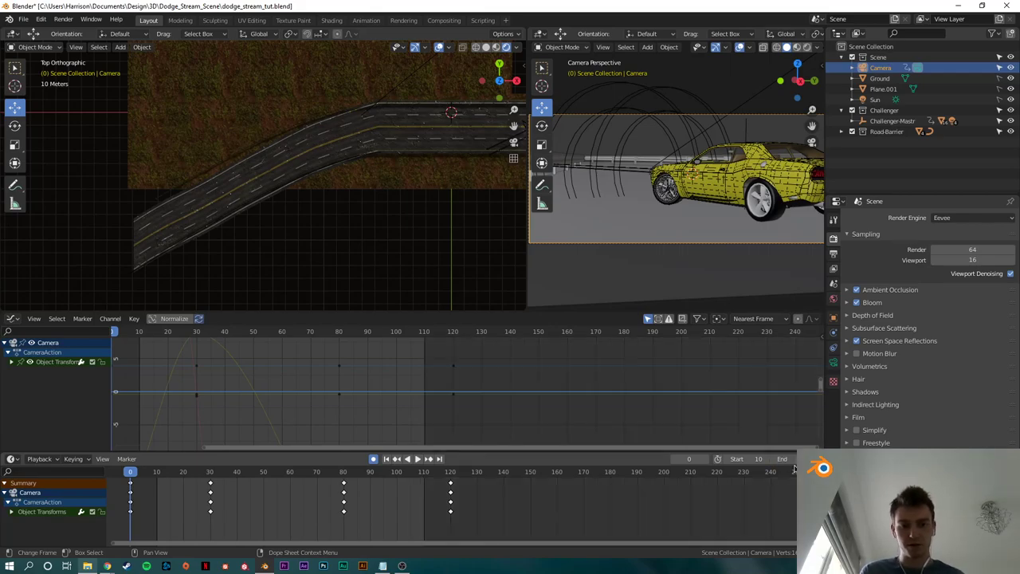
Step: Widen the camera viewport and play back the animation from frame 10 to check the camera movement
key("space")
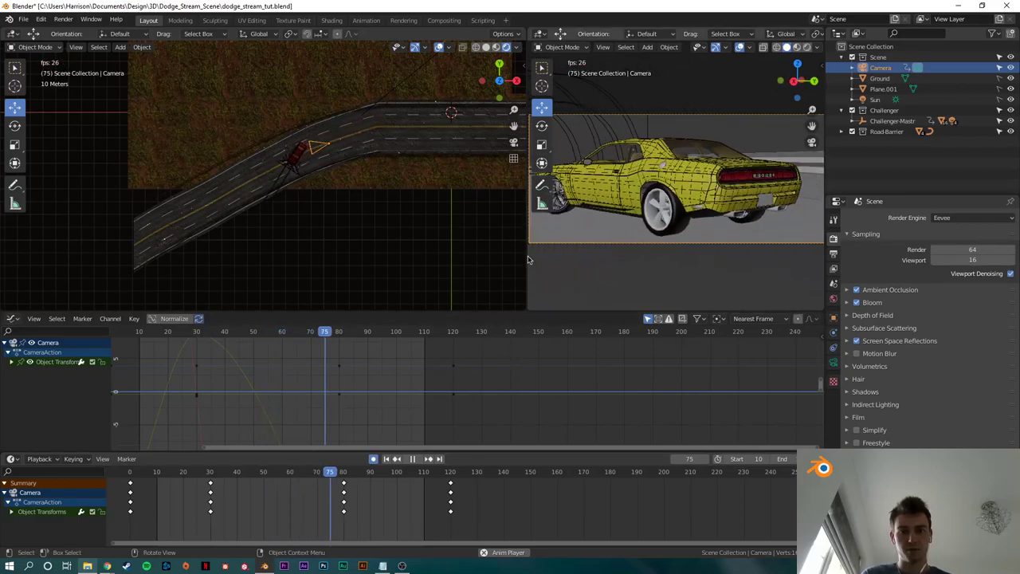
left_click_drag(528, 250, 387, 255)
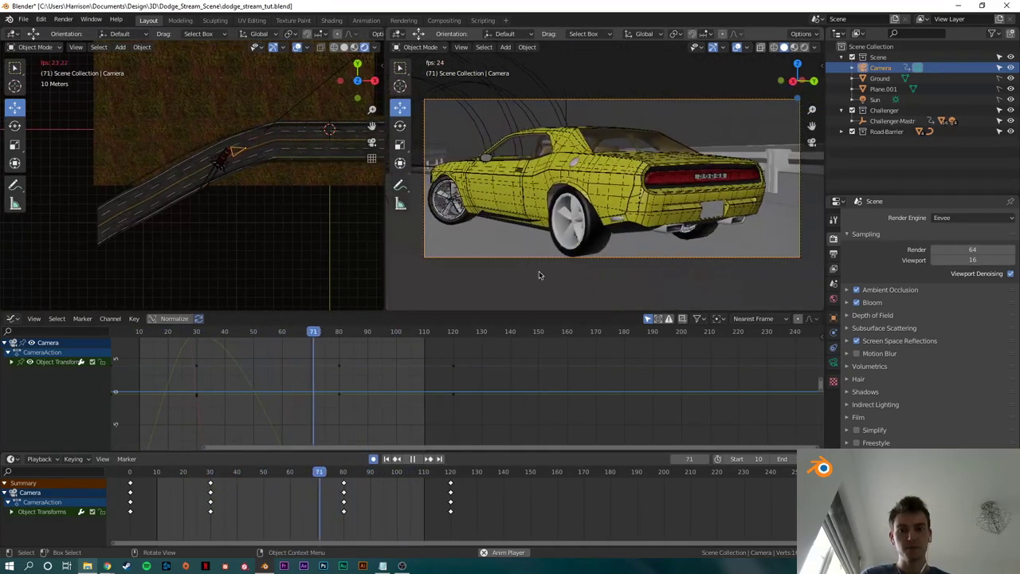
key("space")
left_click(157, 472)
key("space")
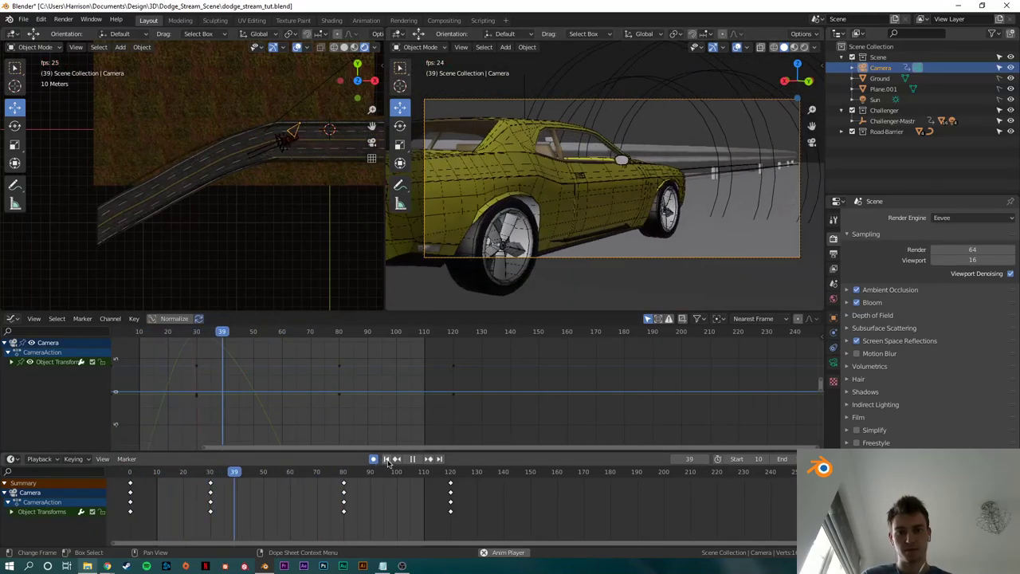
key("space")
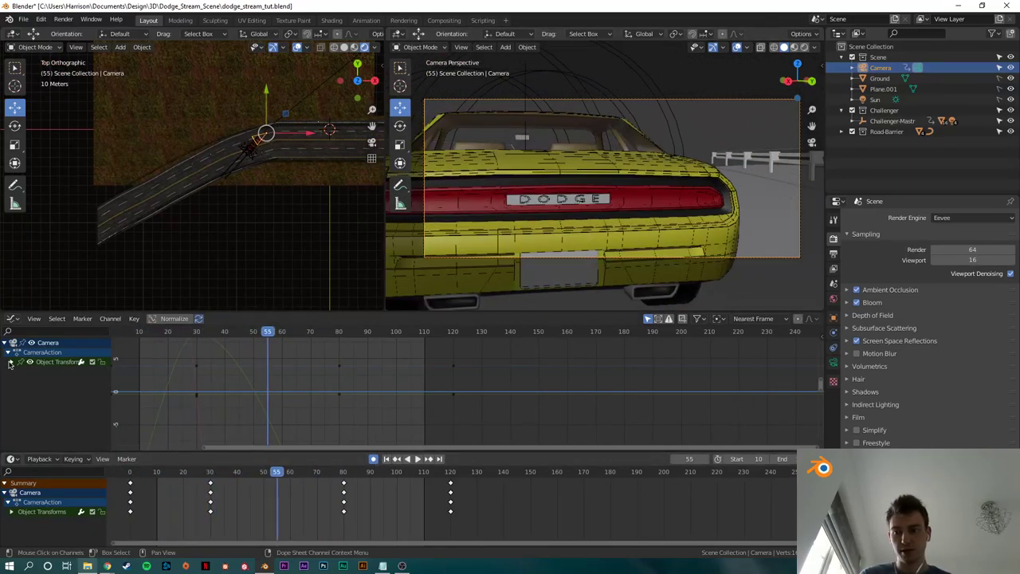
Step: Enlarge the graph editor, expand the camera's transform channels and show the F-curve modifier settings
left_click_drag(258, 311, 257, 273)
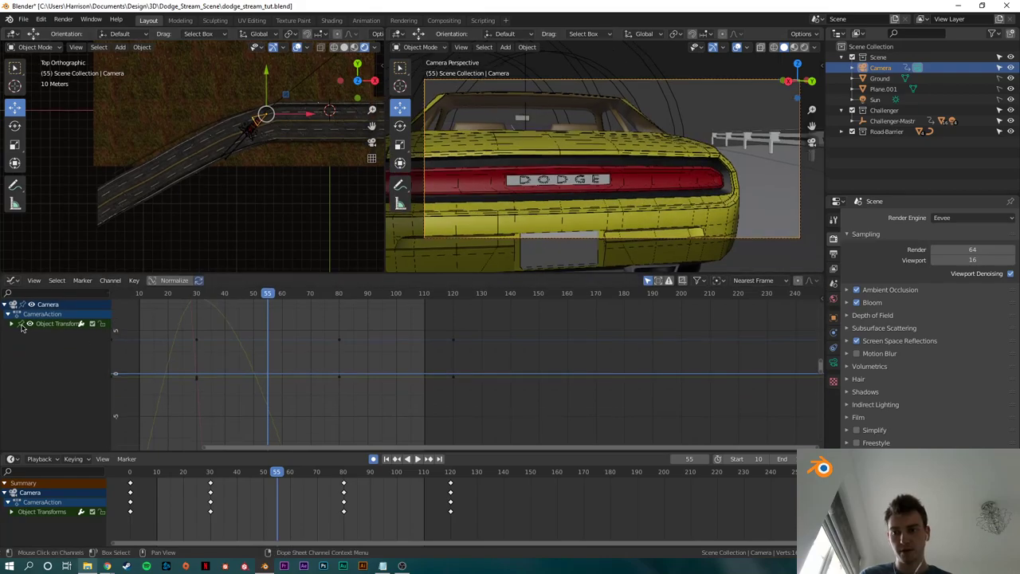
left_click(11, 323)
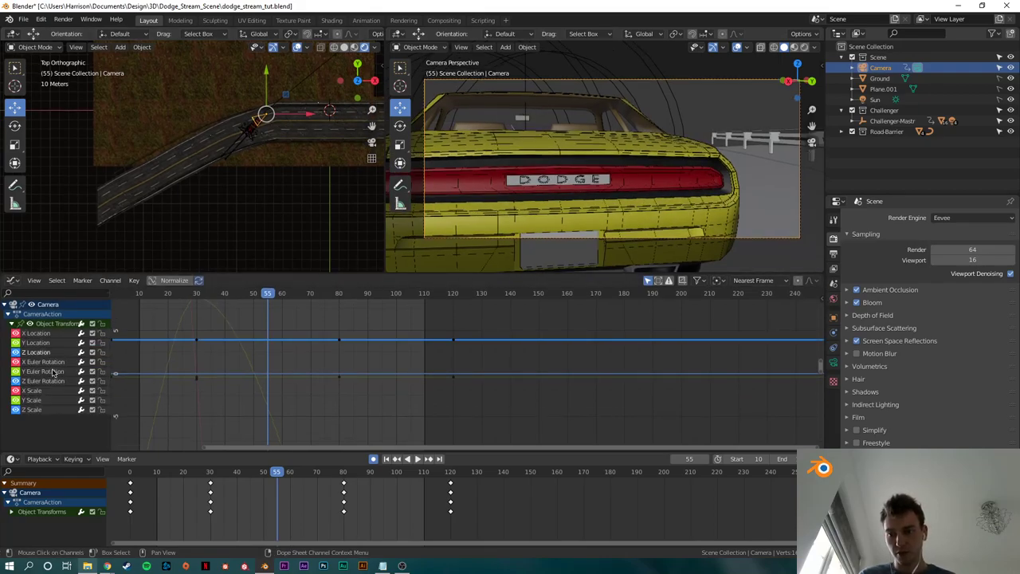
left_click(53, 381)
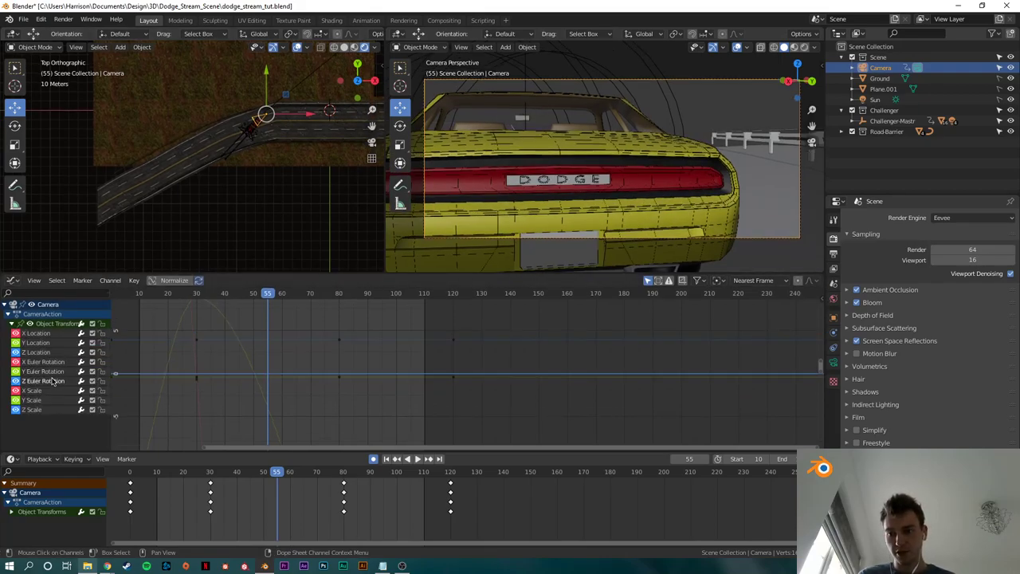
left_click(819, 298)
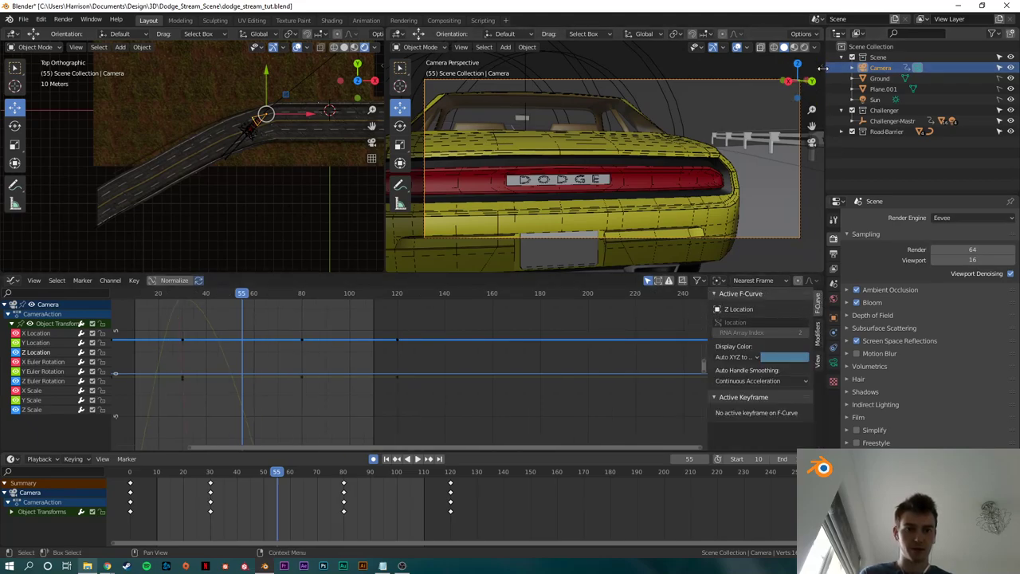
left_click(818, 335)
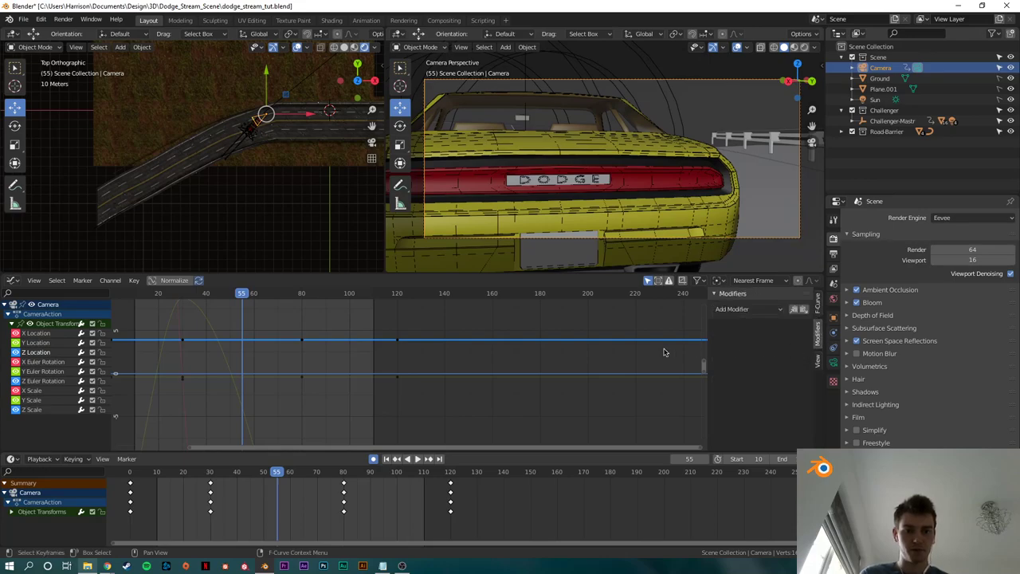
Step: Add a Noise modifier to the camera's X Euler Rotation curve
middle_click_drag(115, 370, 231, 376)
scroll(143, 377, "up", 1)
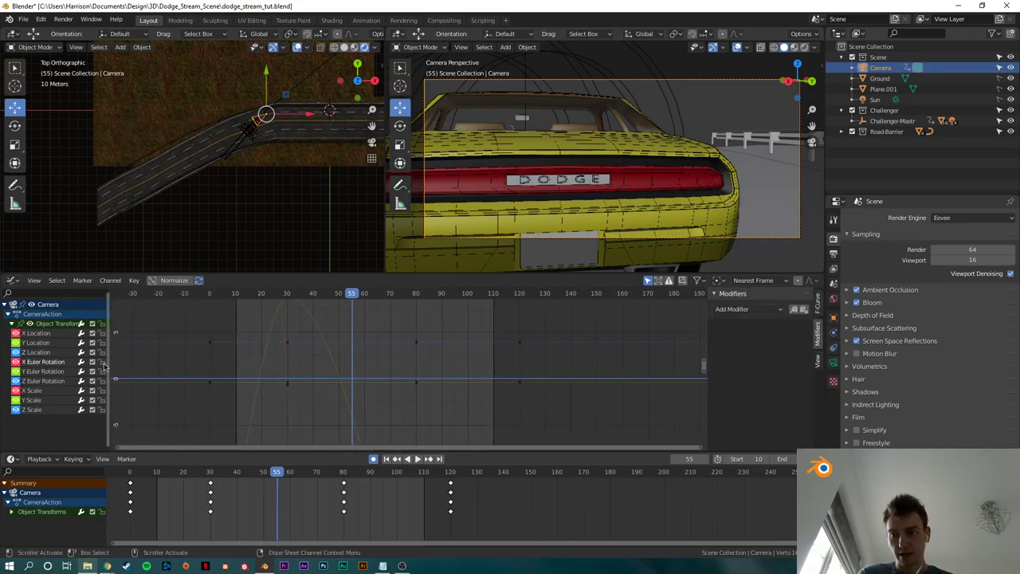
scroll(315, 382, "down", 12)
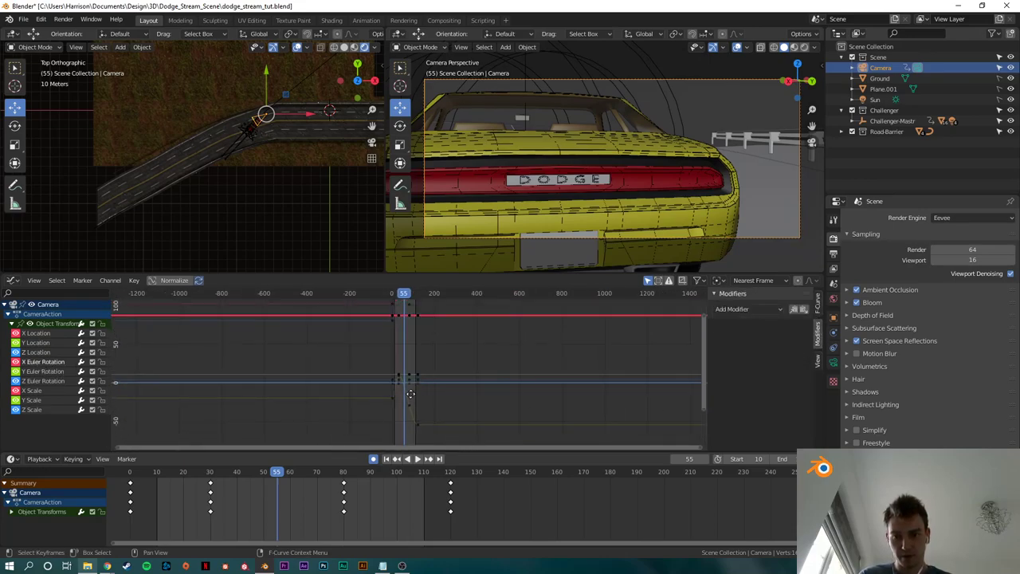
scroll(372, 409, "up", 4)
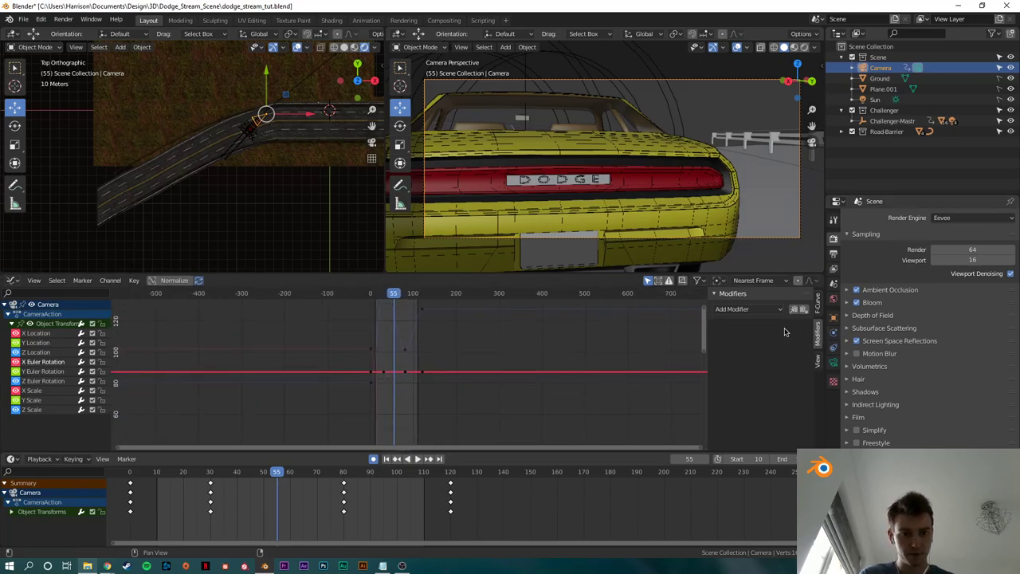
left_click(766, 310)
left_click(749, 368)
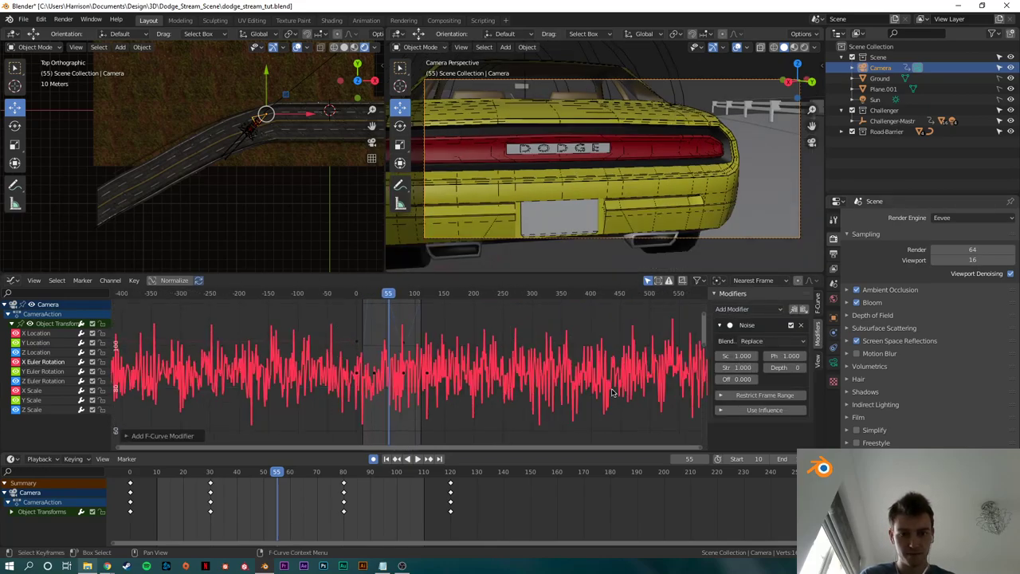
Step: Set the X Euler Rotation noise to scale 29.6 and strength -0.11, and preview the shake from frame 0
left_click_drag(741, 355, 821, 355)
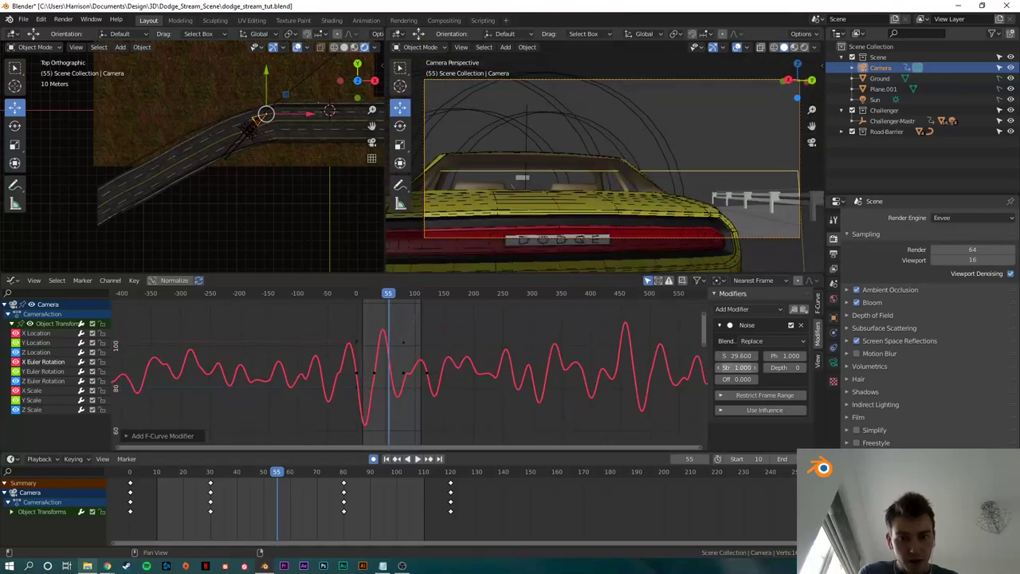
left_click_drag(738, 367, 705, 367)
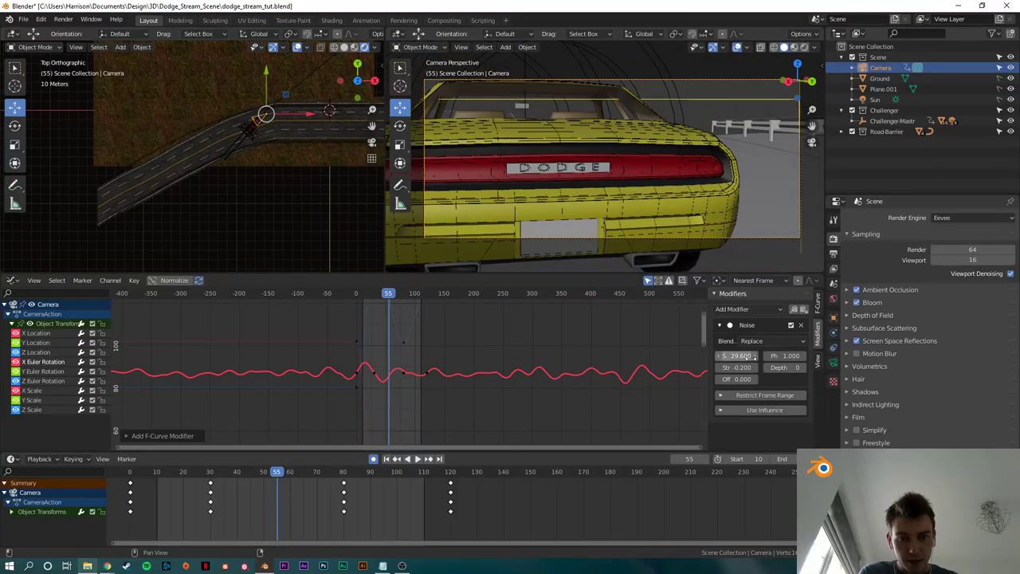
mouse_move(737, 368)
left_mouse_down()
mouse_move(763, 367)
mouse_move(729, 367)
left_mouse_up()
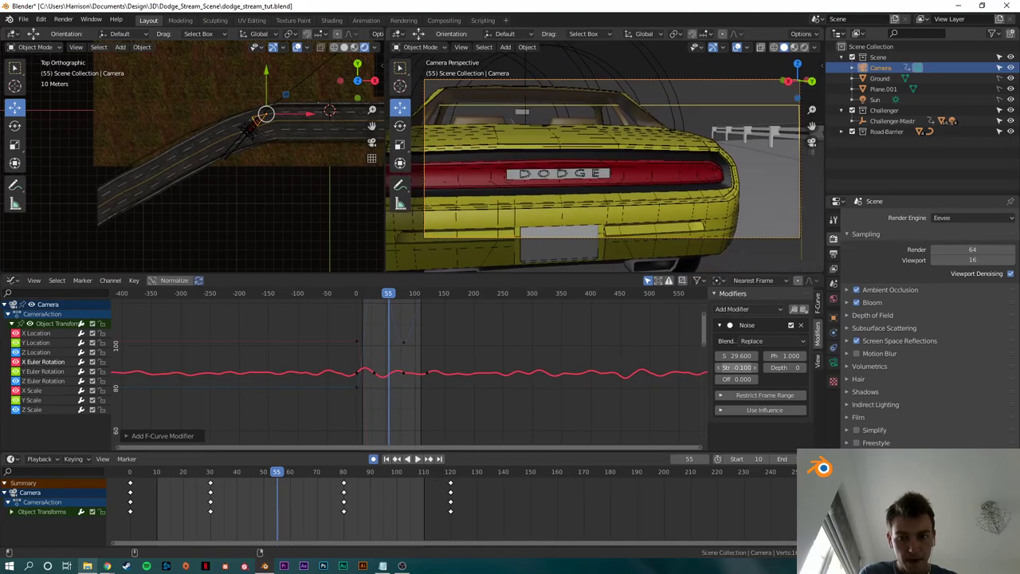
left_click(356, 294)
key("space")
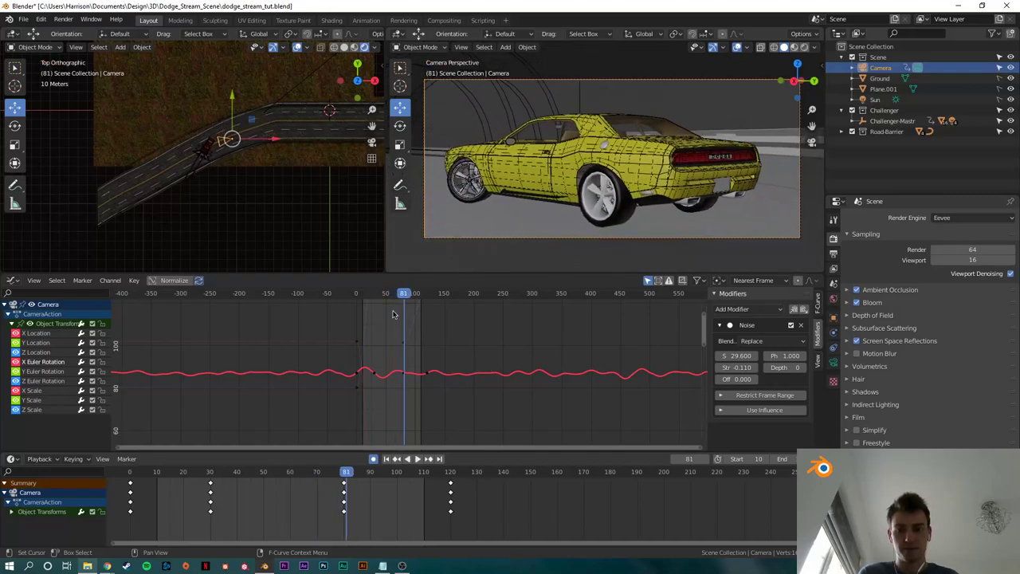
key("Escape")
Step: Add a Noise modifier to the camera's Y Euler Rotation curve with scale 15.25 and strength 0.28, and preview the shake
left_click(42, 371)
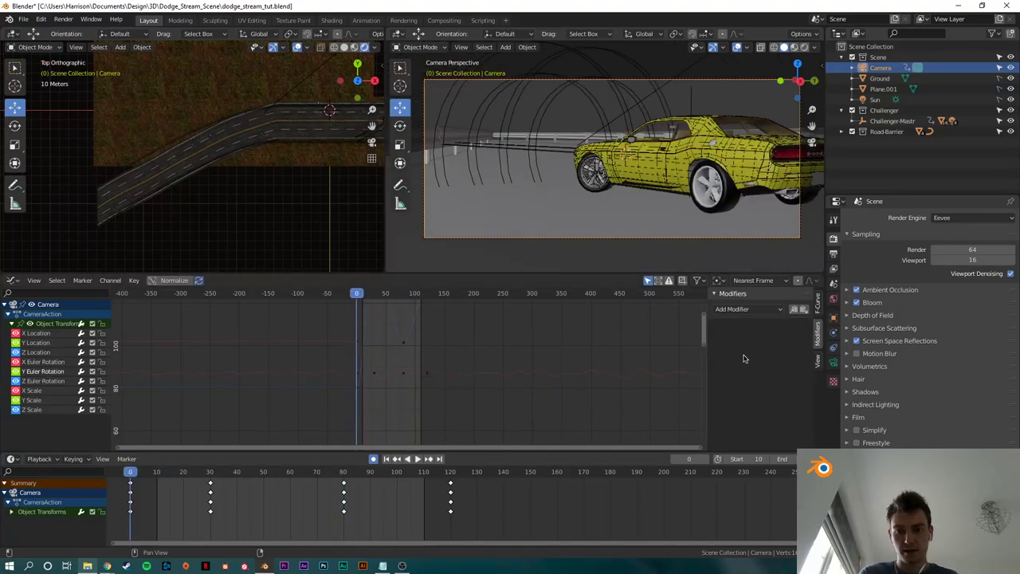
key("Home")
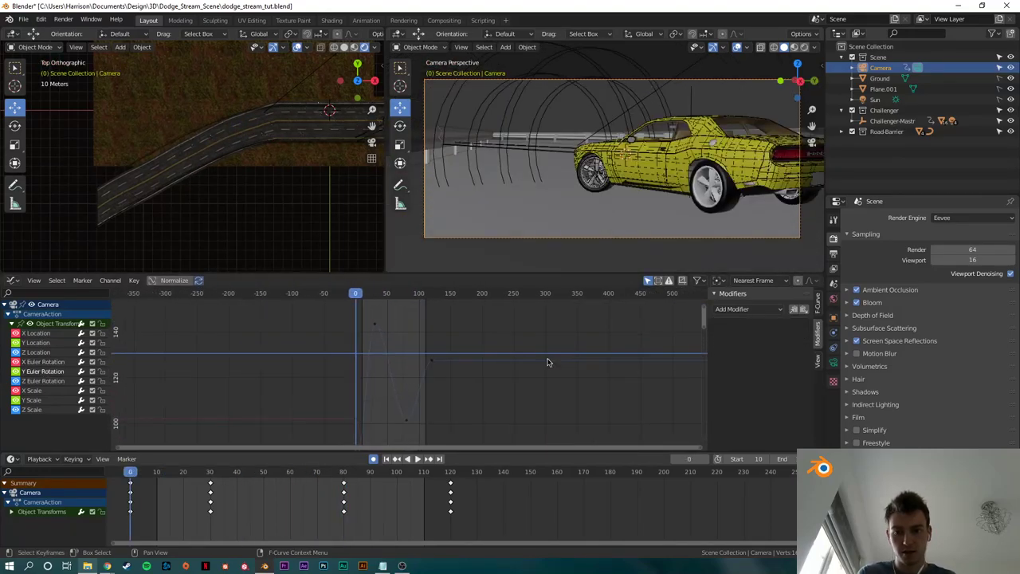
left_click(745, 368)
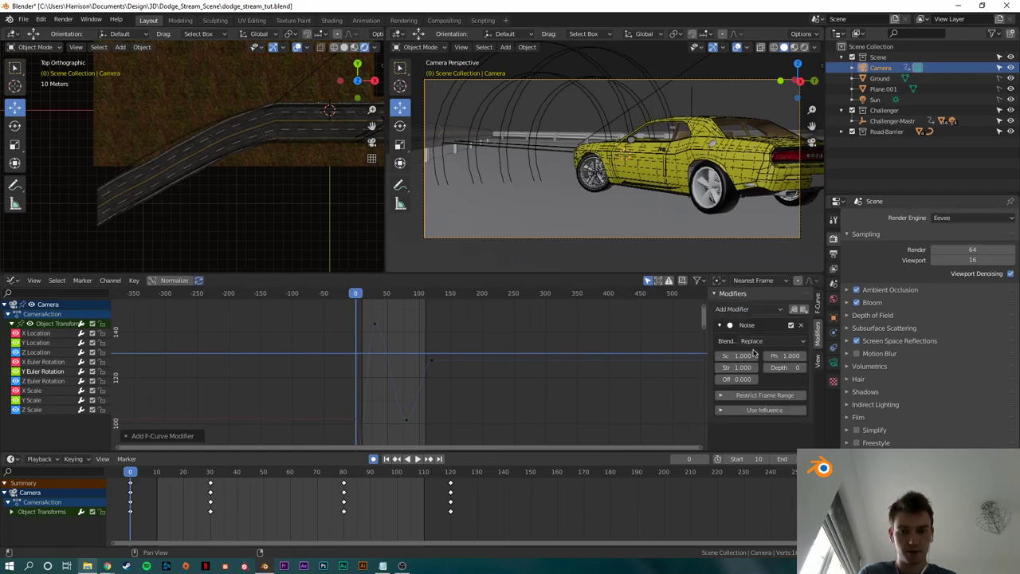
scroll(435, 378, "down", 5)
scroll(422, 372, "up", 9)
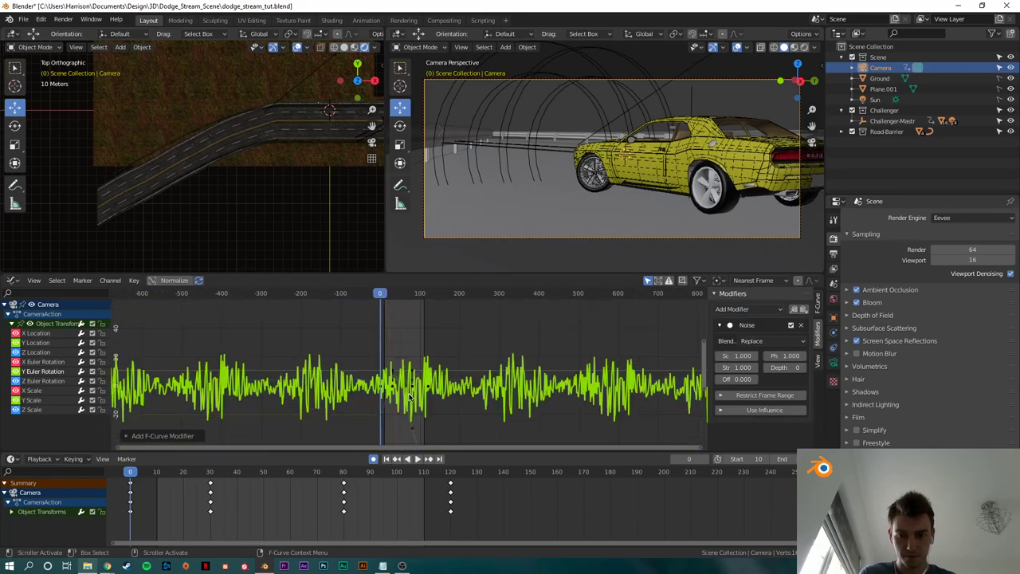
middle_click_drag(411, 397, 410, 376)
left_click_drag(734, 356, 701, 367)
key("space")
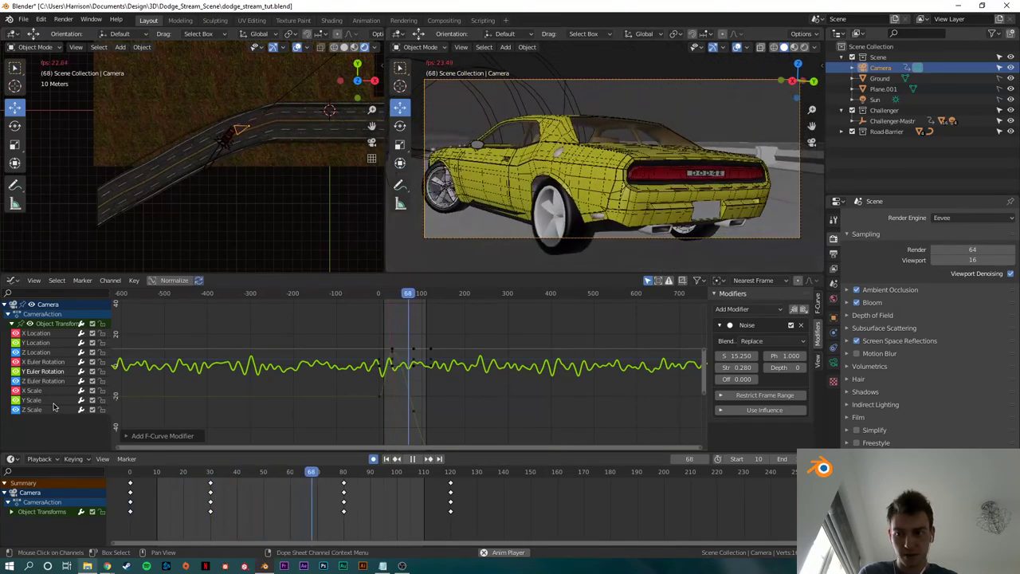
key("space")
Step: Add a Noise modifier to the camera's Z Euler Rotation curve with scale 37.35 and strength 0.3, and play back the result from the start
left_click(36, 381)
scroll(444, 369, "down", 15)
middle_click_drag(445, 369, 414, 334)
scroll(433, 396, "up", 16)
left_click(748, 309)
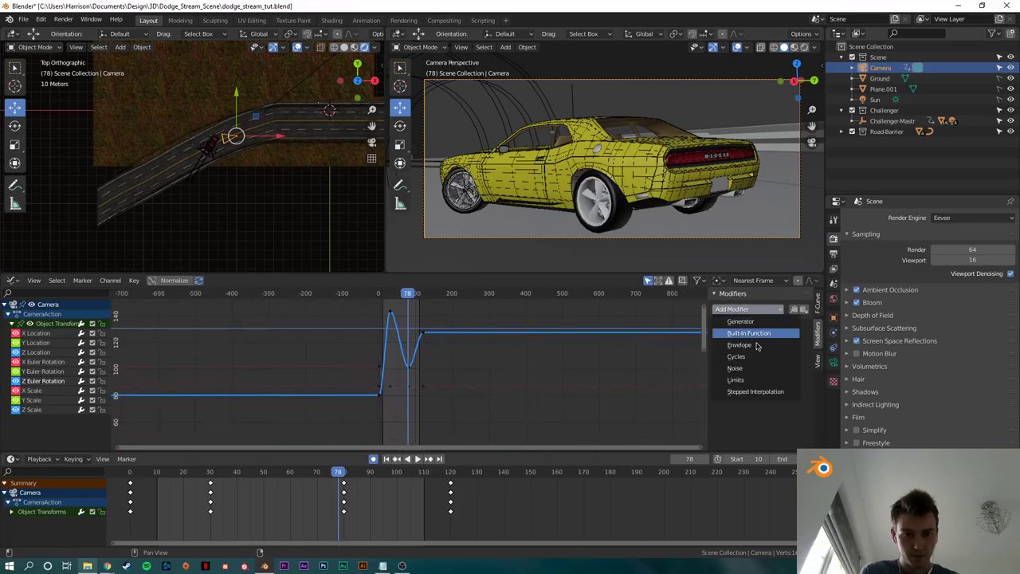
left_click(727, 372)
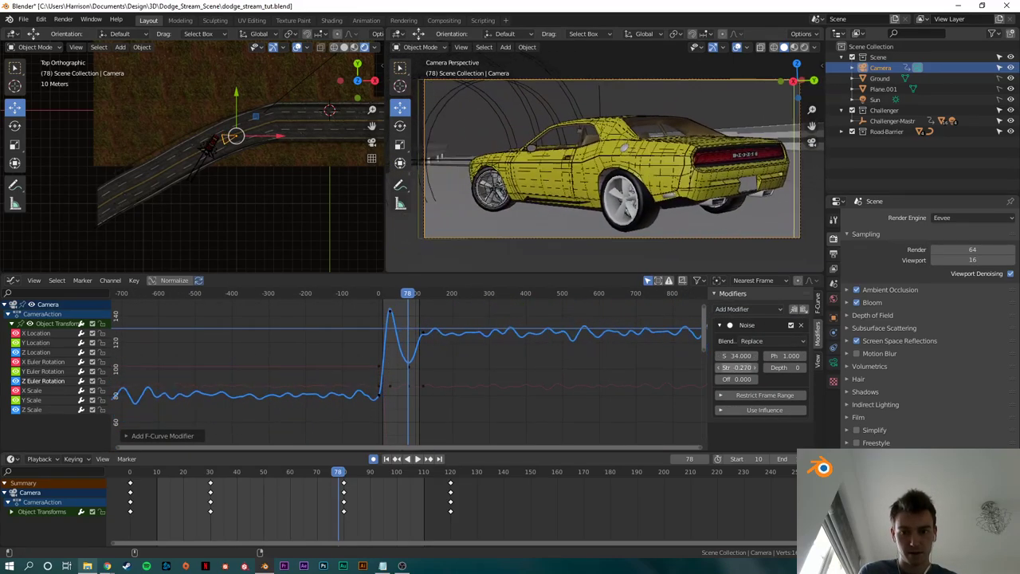
mouse_move(737, 367)
left_mouse_down()
mouse_move(721, 367)
mouse_move(757, 355)
mouse_move(741, 356)
mouse_move(753, 367)
left_mouse_up()
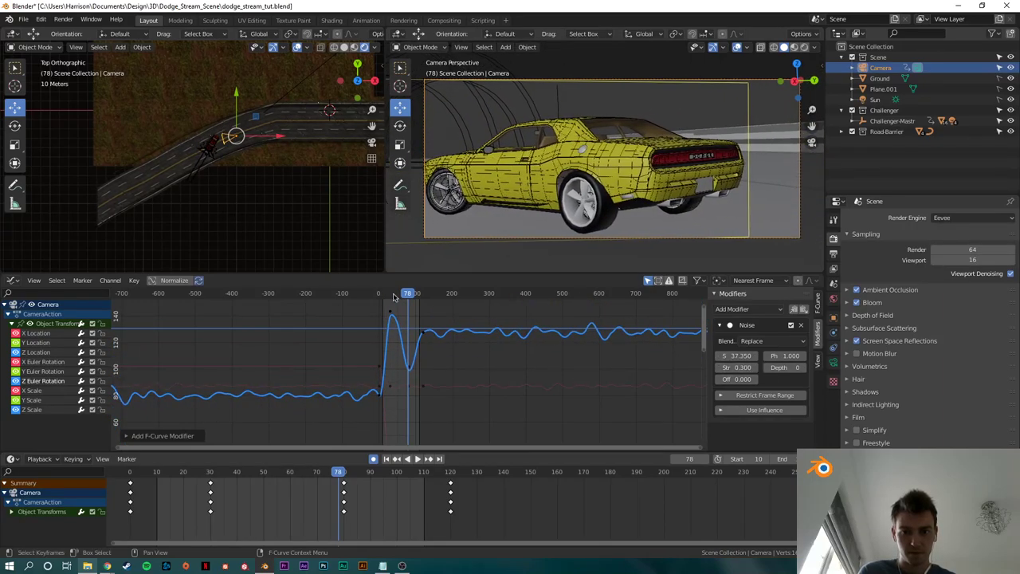
key("shift+Left")
key("space")
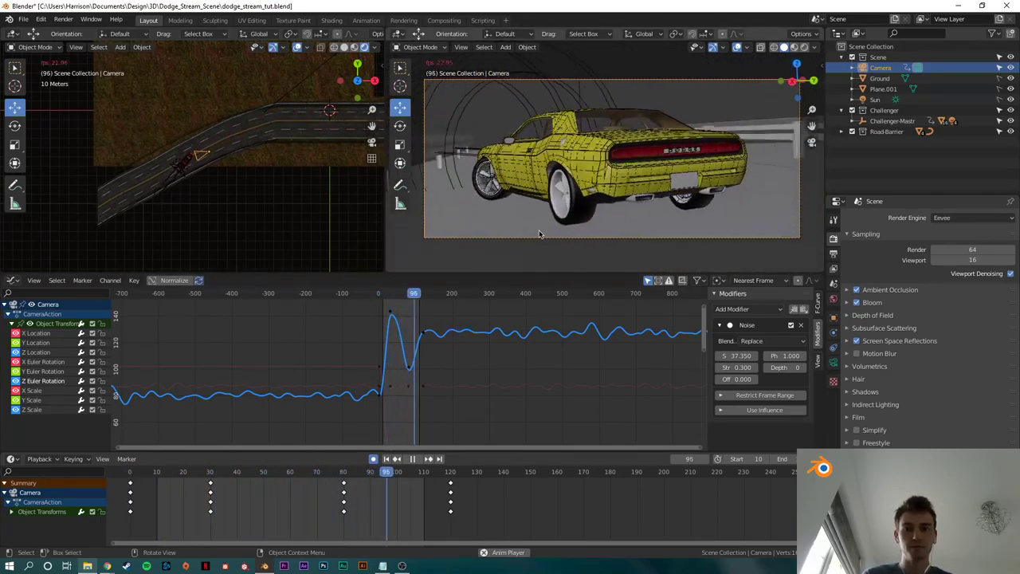
Step: Show the rendered viewport from the camera and play back the shaky camera shot from the start
key("space")
key("KP_0")
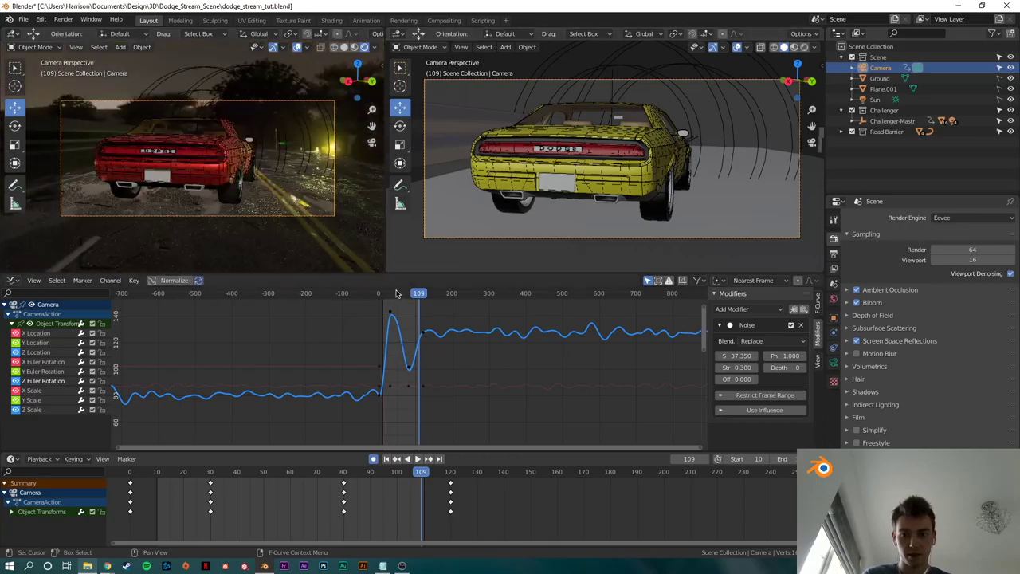
key("shift+Left")
key("space")
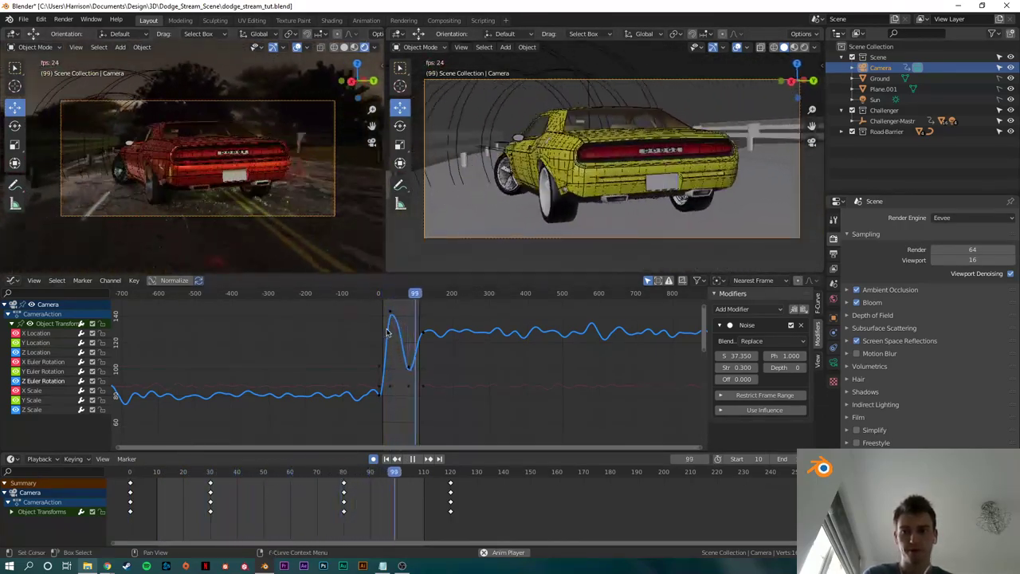
key("Escape")
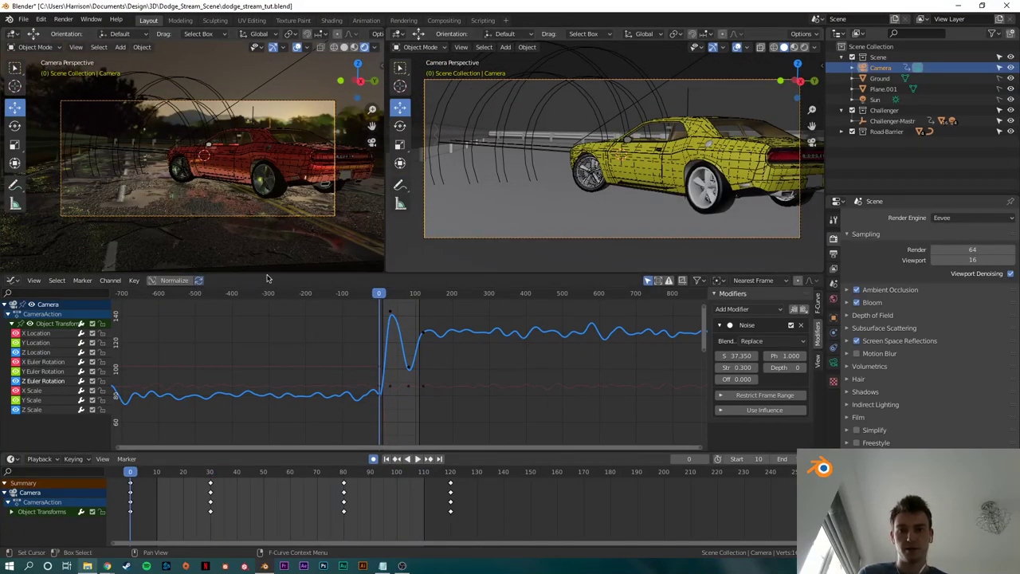
Step: Close the Graph Editor area and enlarge both 3D viewports above a short timeline
left_click_drag(4, 279, 25, 366)
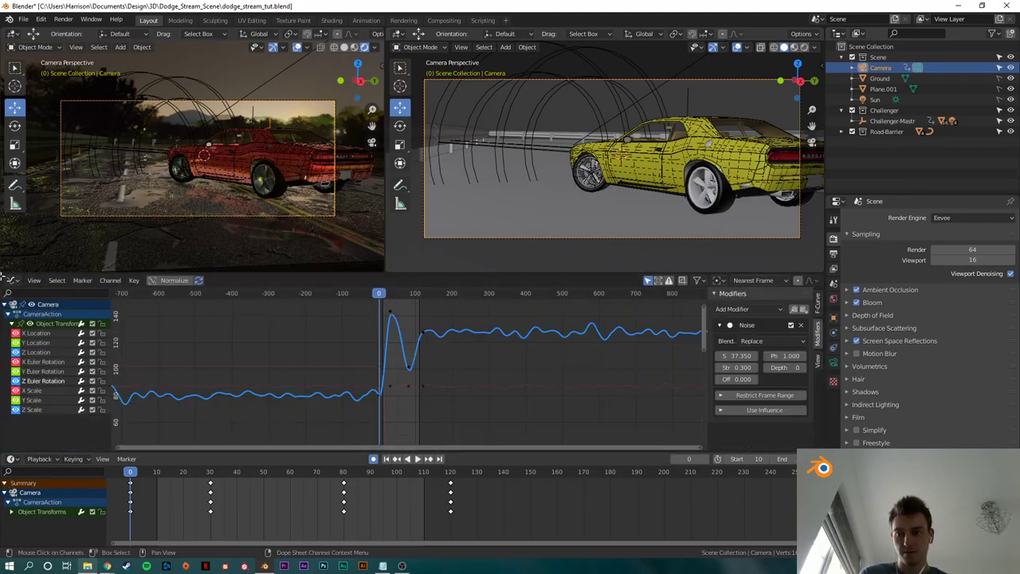
left_click_drag(4, 277, 6, 327)
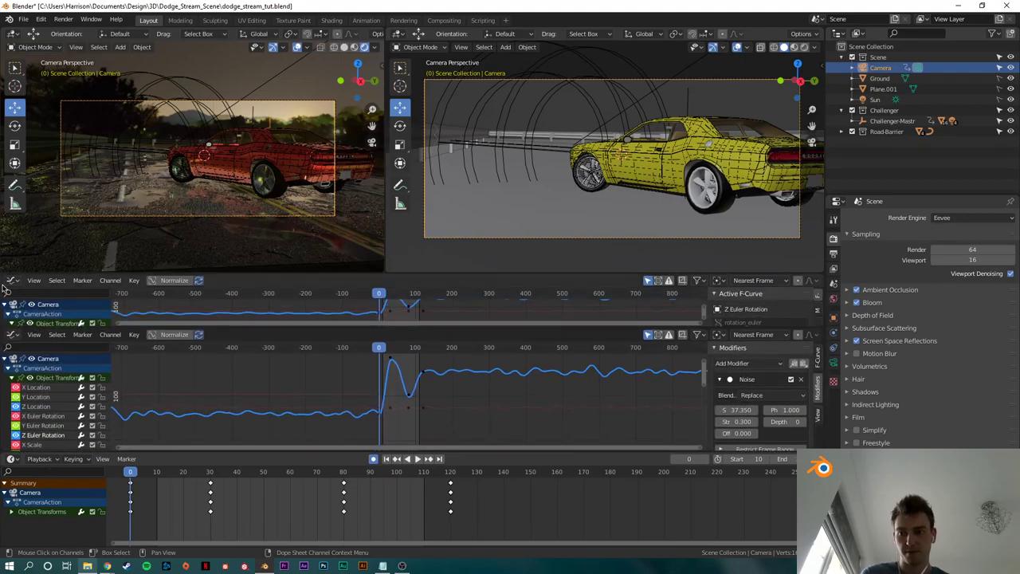
left_click_drag(4, 278, 26, 300)
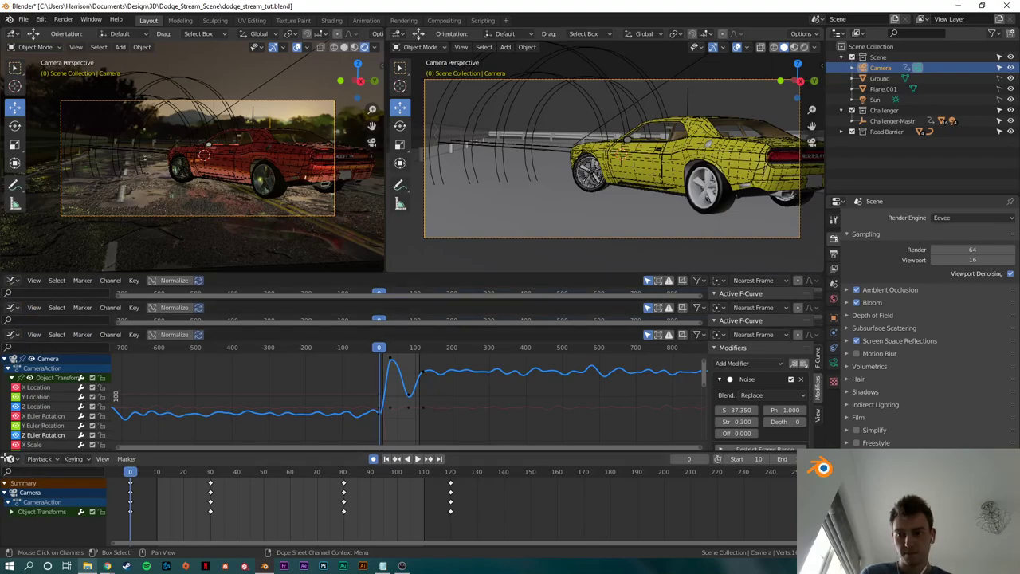
left_click_drag(6, 456, 6, 382)
left_click_drag(7, 334, 10, 319)
left_click_drag(40, 287, 40, 287)
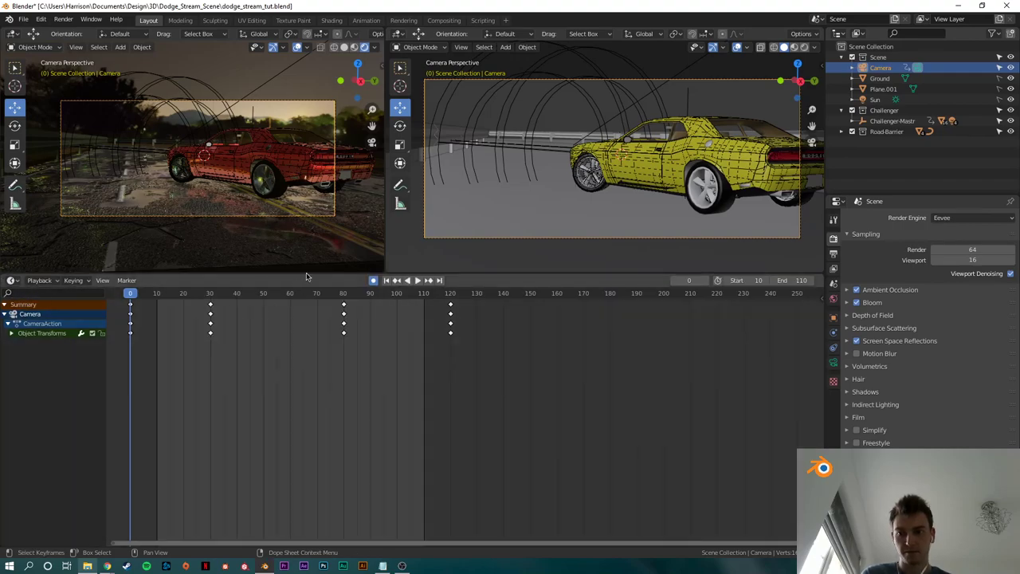
left_click_drag(299, 274, 307, 457)
Step: Select the car's rear left wheel and move to frame 10
scroll(350, 311, "up", 3)
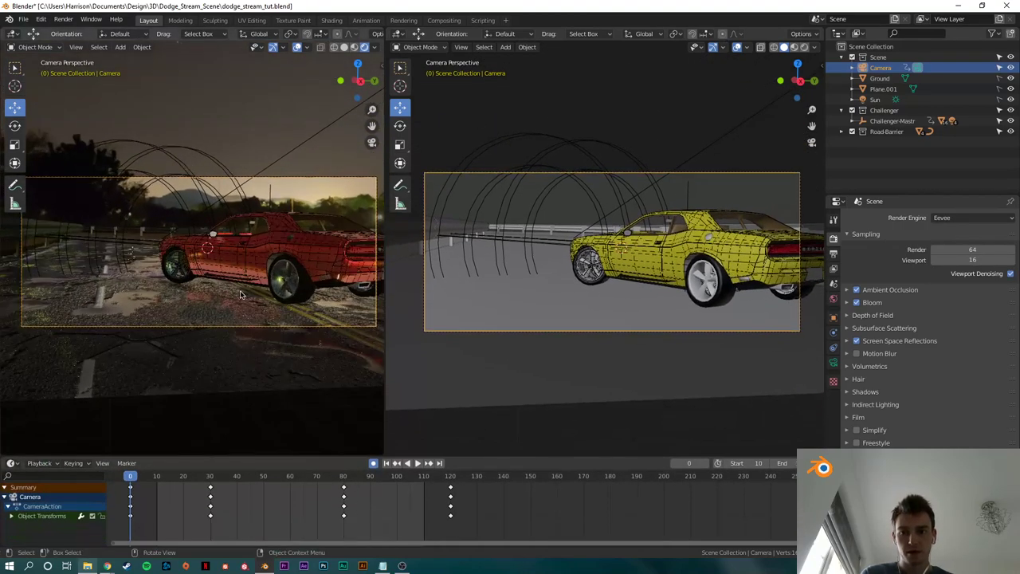
left_click(356, 311)
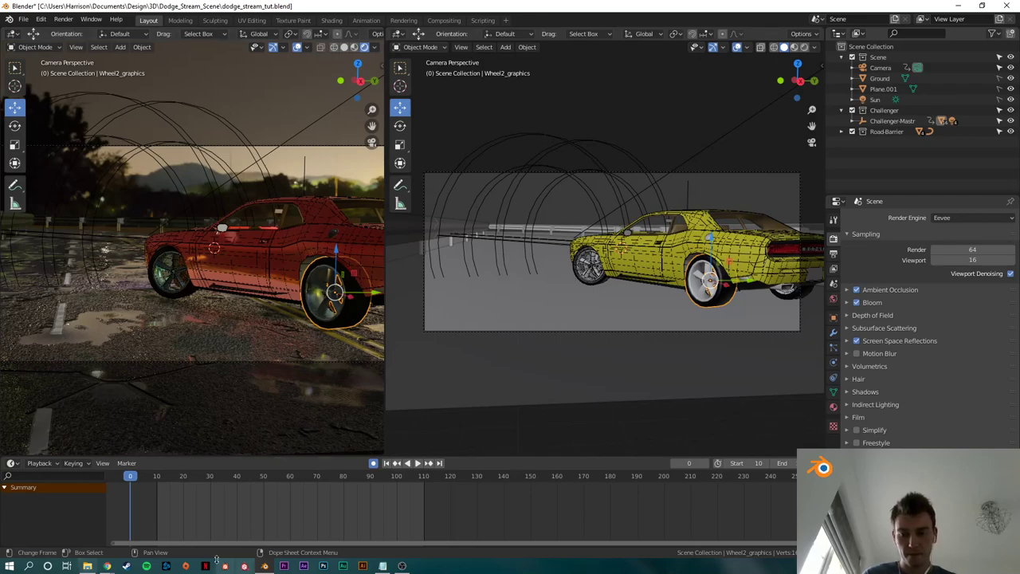
scroll(177, 501, "up", 4)
middle_click_drag(175, 500, 389, 480)
left_click(265, 502)
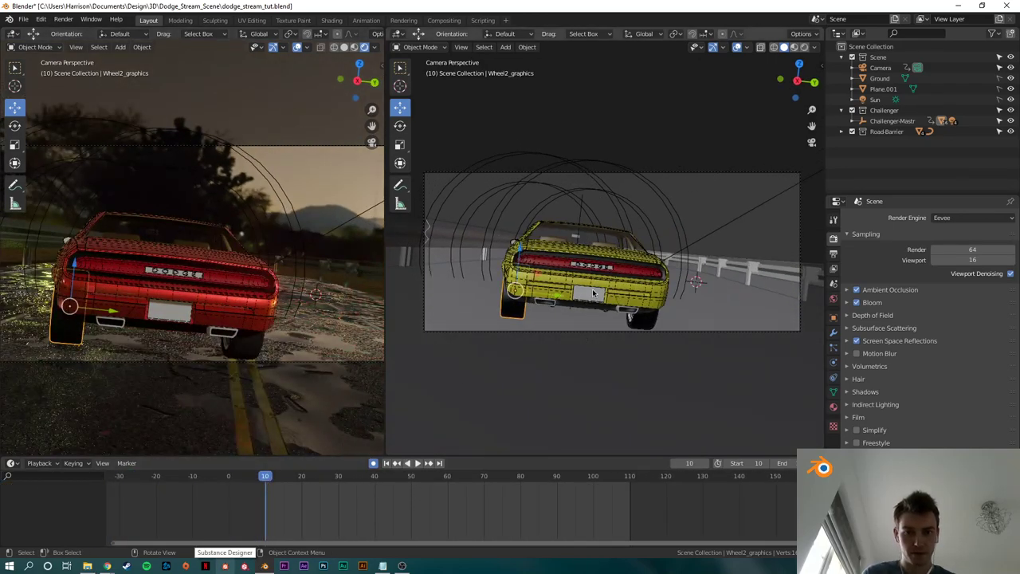
Step: Widen the rendered viewport and show the transform properties of the rear left wheel
left_click_drag(385, 302, 626, 302)
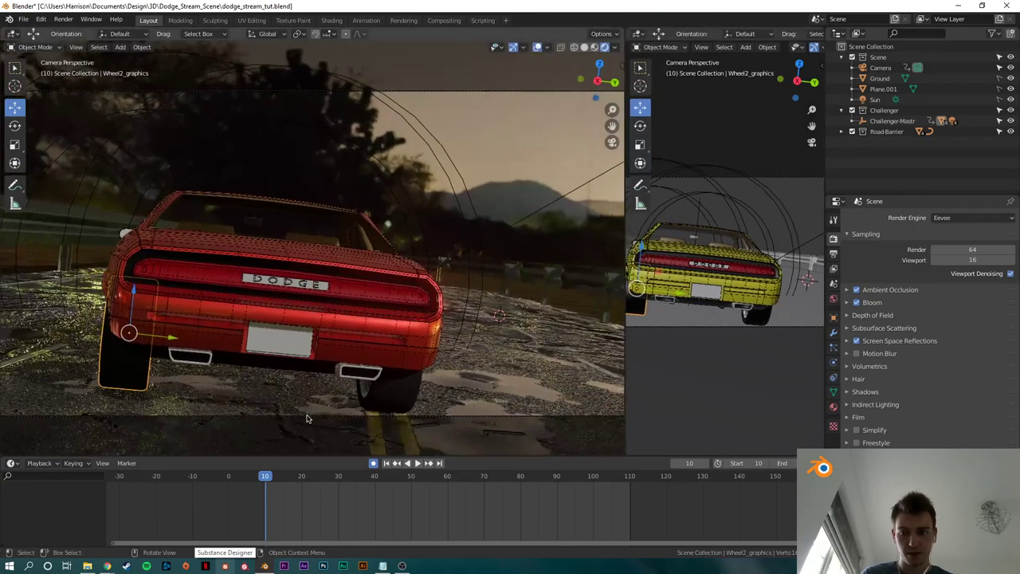
left_click(833, 317)
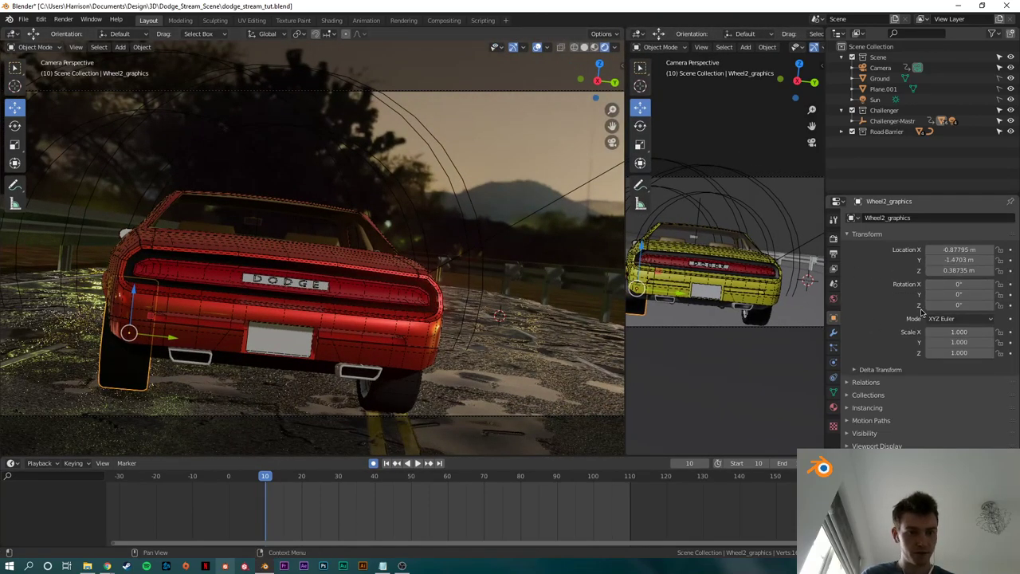
scroll(252, 373, "down", 1)
middle_click_drag(251, 373, 314, 355, "shift")
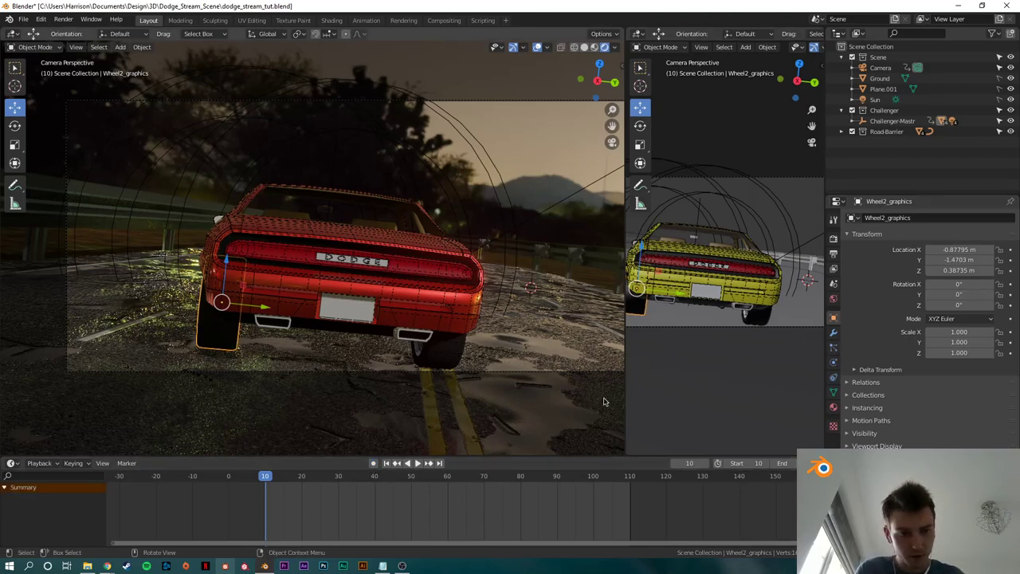
Step: Keyframe the rear left wheel's rotation at 0° on frame 10 and with a Y rotation of 360° on frame 12
left_click_drag(958, 305, 954, 284)
key("ctrl+z")
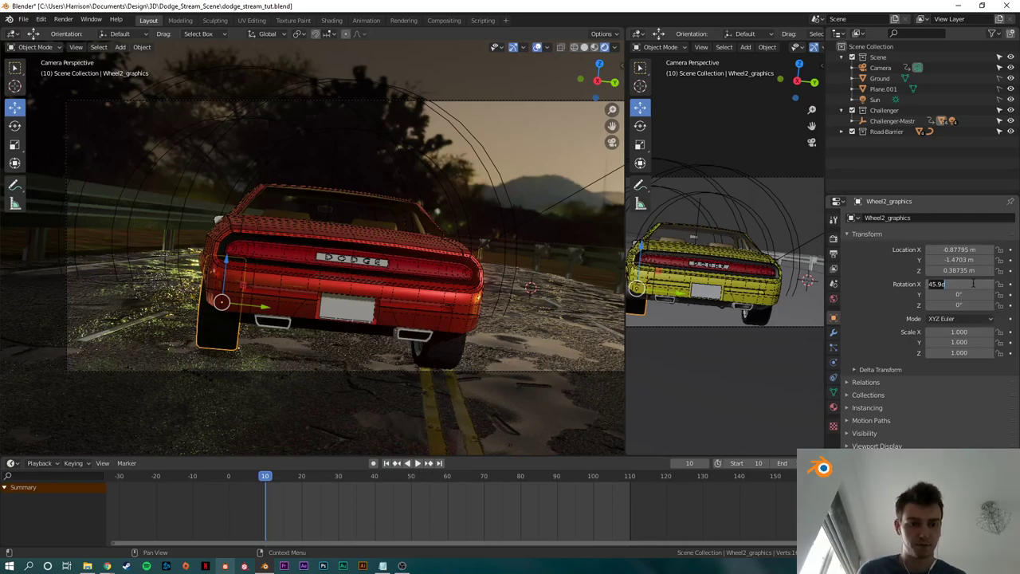
key("i")
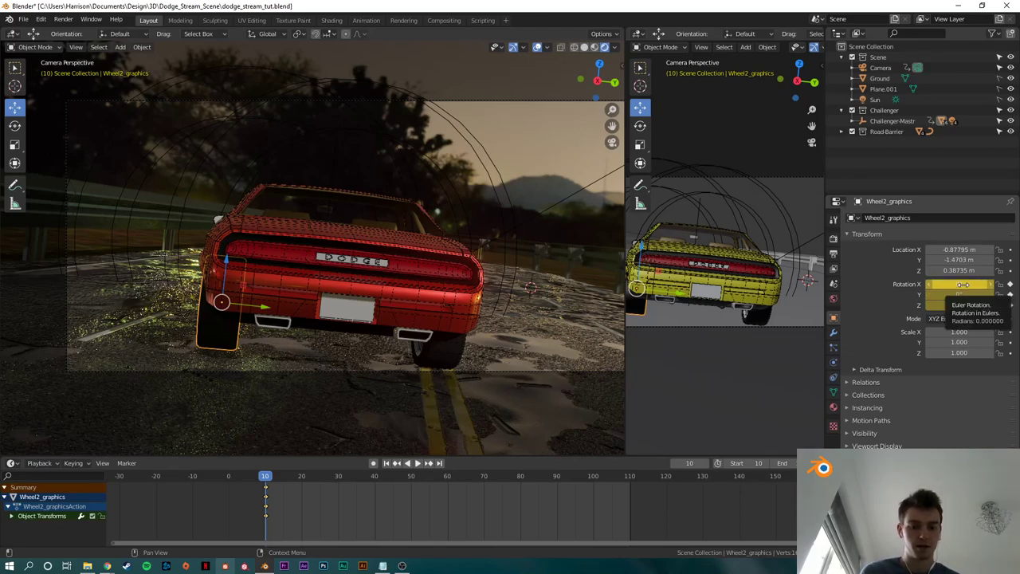
key("Right")
key("Right")
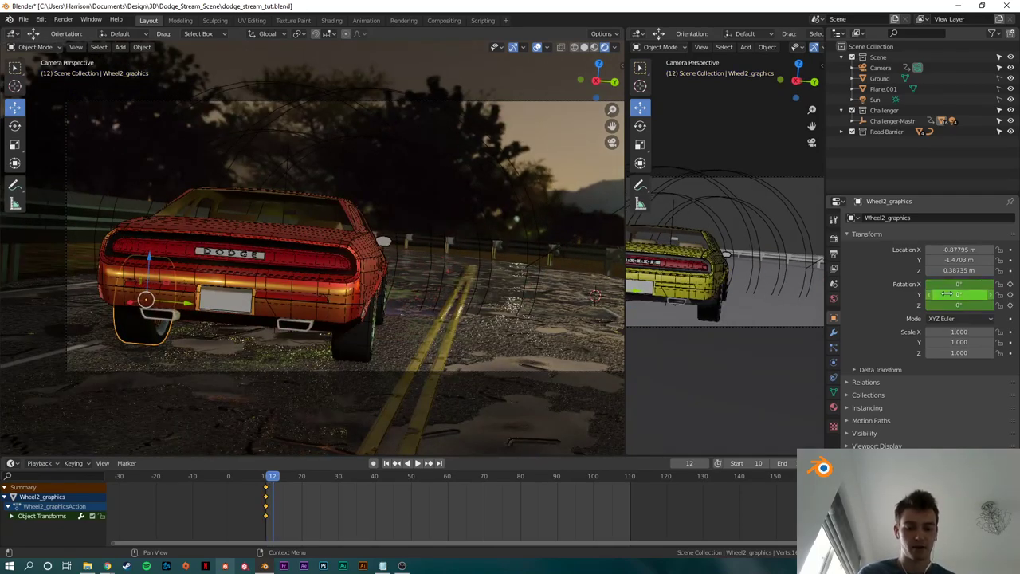
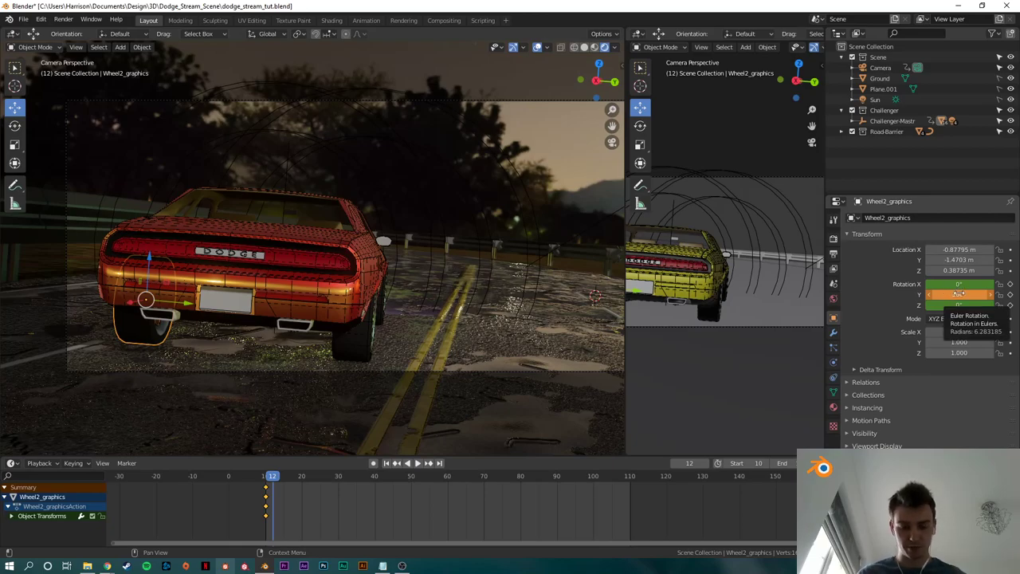
key("i")
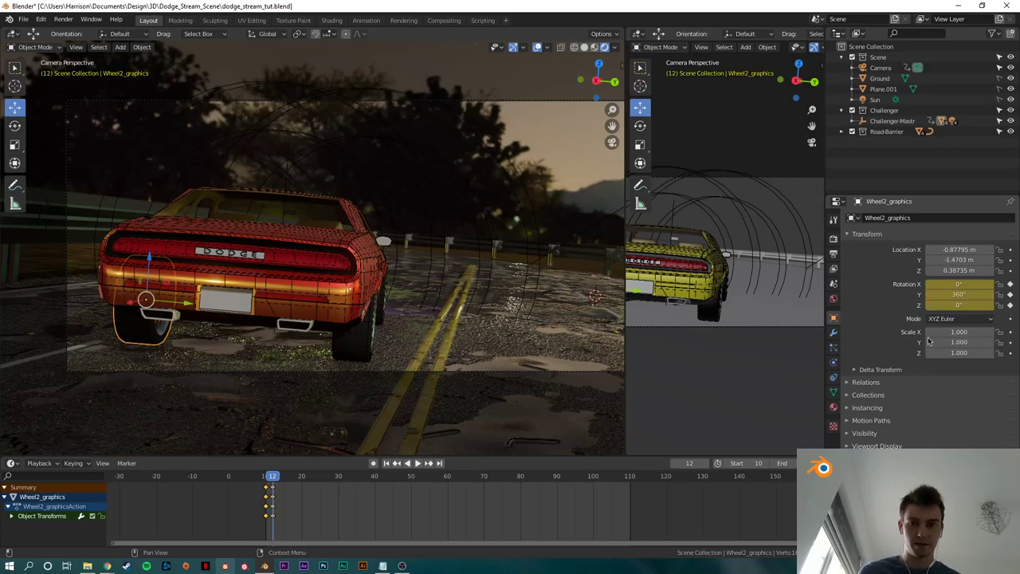
Step: Check the rear left wheel's turn between its keyframes and set their extrapolation to Make Cyclic
left_click(267, 476)
key("space")
left_click_drag(267, 477, 270, 478)
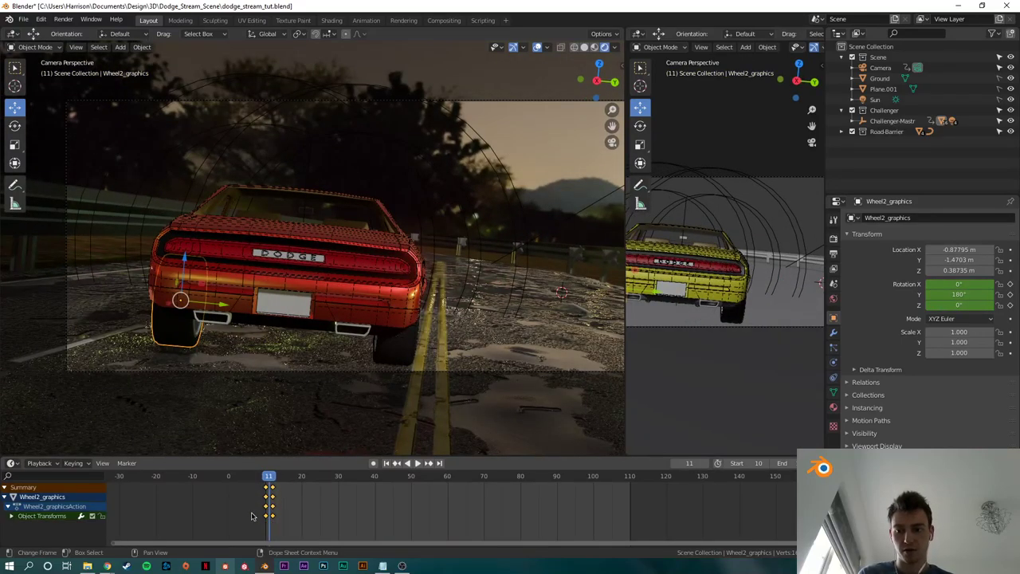
scroll(252, 515, "up", 3)
key("shift+e")
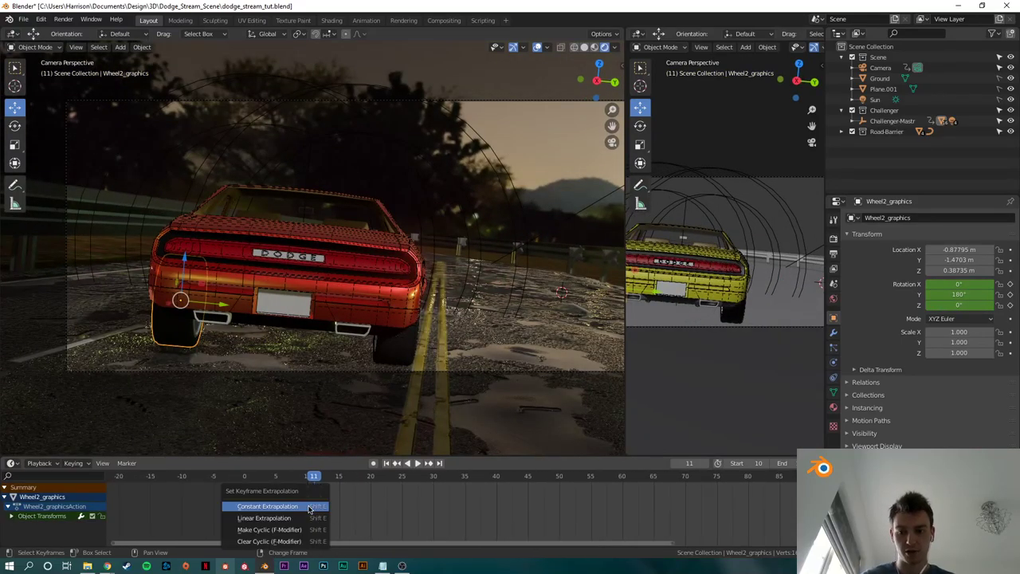
left_click(323, 527)
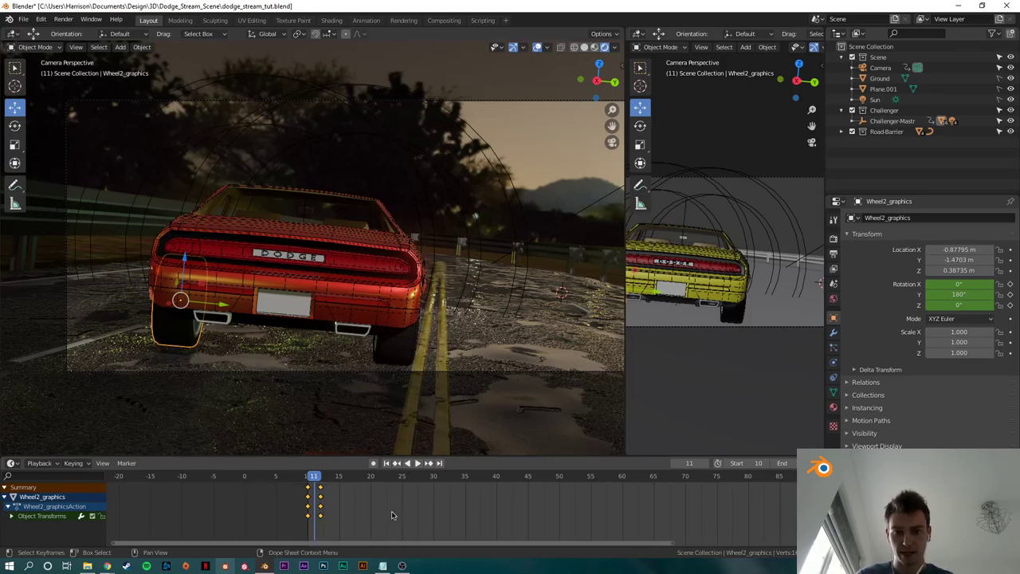
Step: Play the animation from an outside view to examine the rear left wheel's spin beyond its keyframes
scroll(316, 340, "down", 1)
key("space")
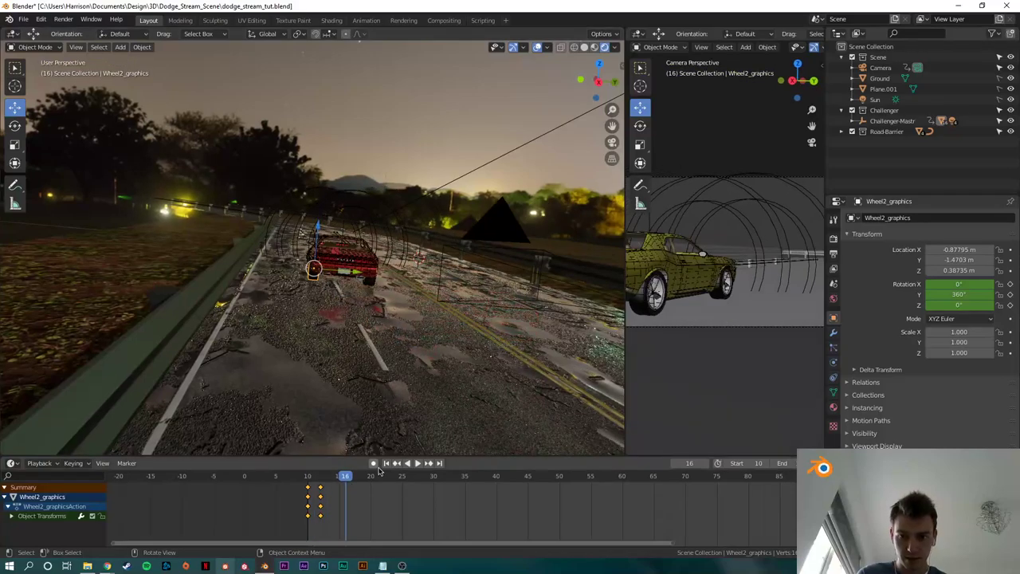
key("space")
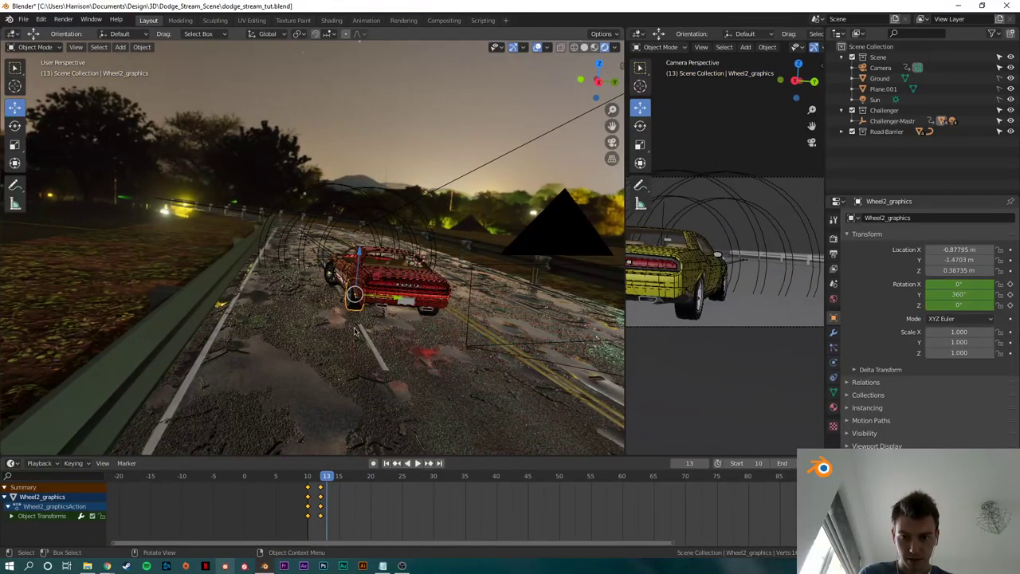
key("space")
key("space")
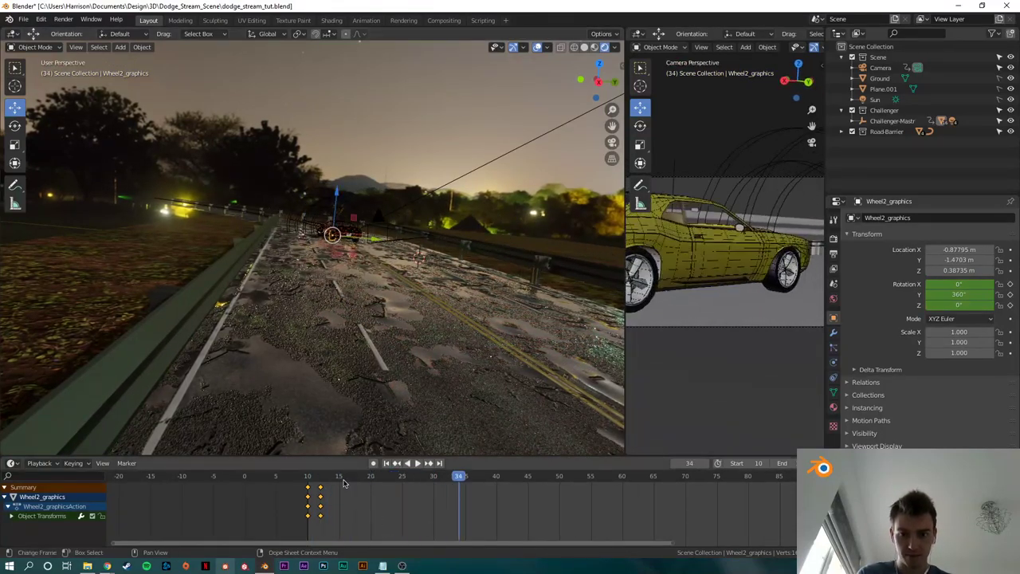
mouse_move(343, 483)
left_mouse_down()
mouse_move(303, 483)
mouse_move(329, 486)
left_mouse_up()
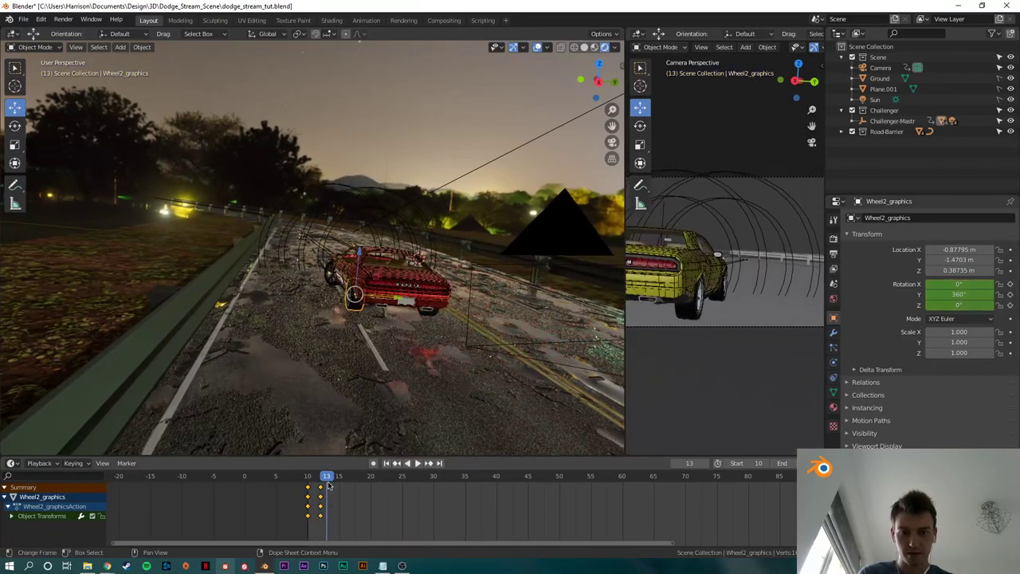
Step: Keyframe the rear right wheel's rotation at 0° on frame 10 and with a Y rotation of 360° on frame 12
left_click(692, 315)
key("shift+Left")
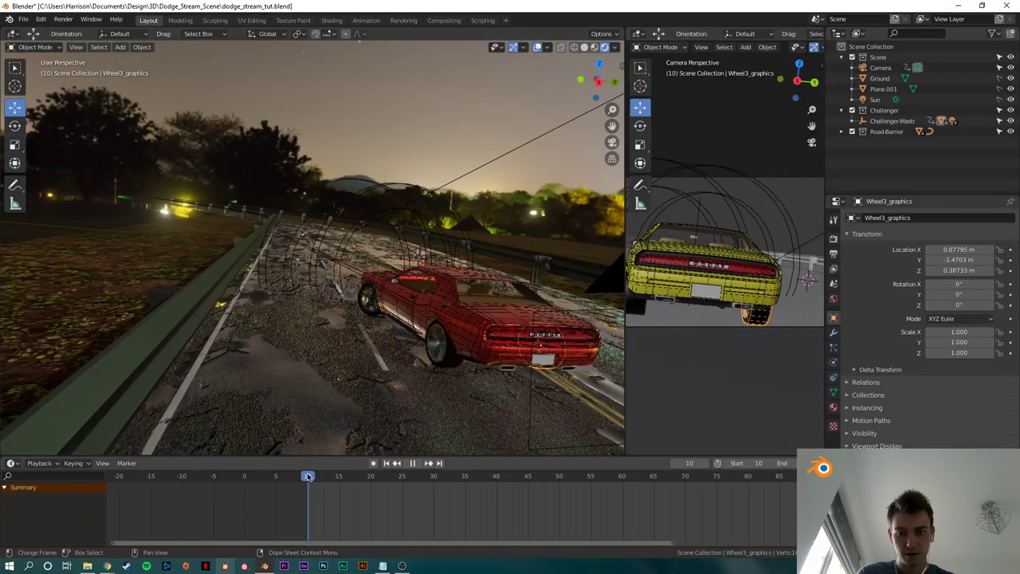
key("i")
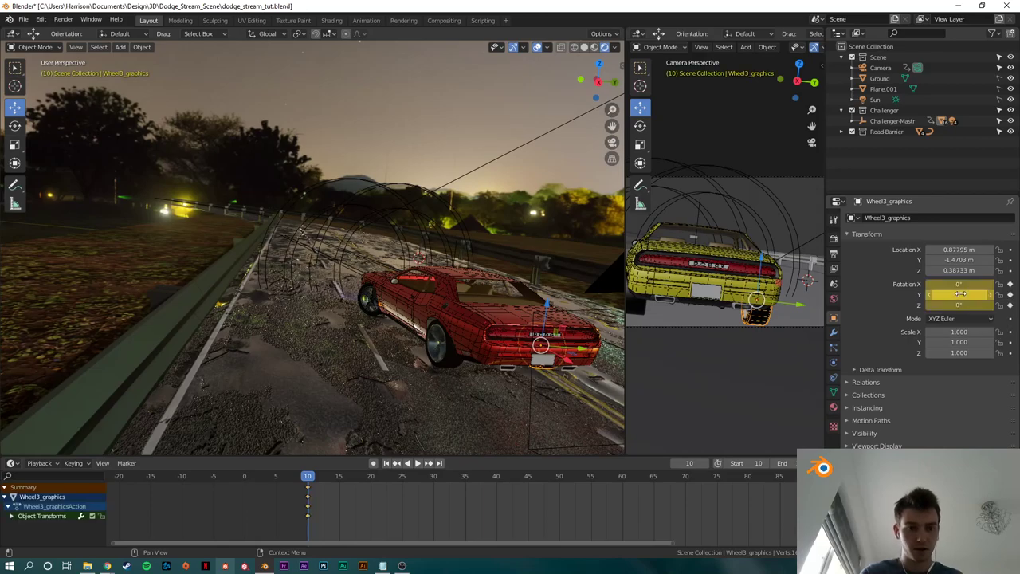
key("Right")
key("Right")
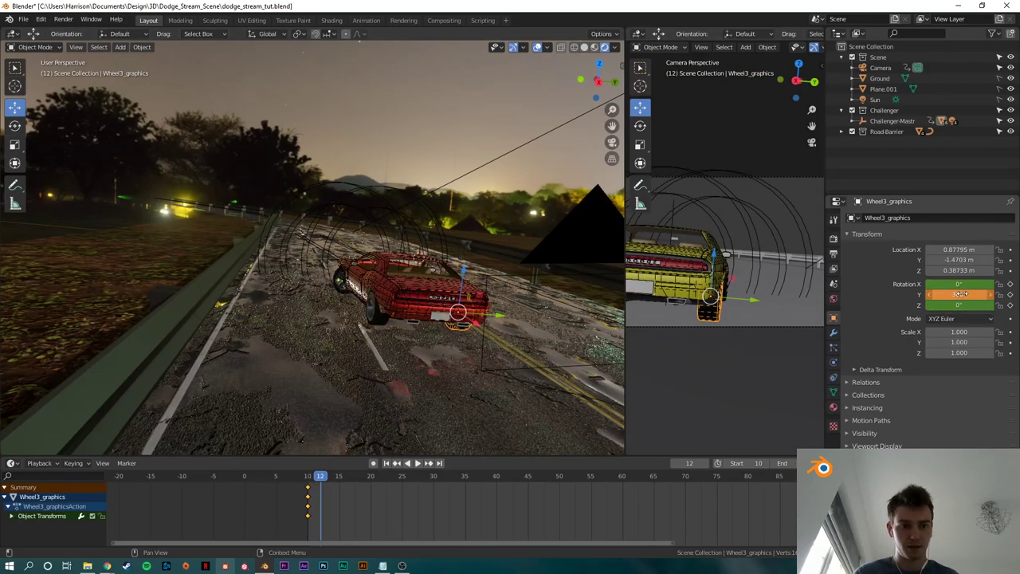
key("i")
Step: Make the rear right wheel's rotation keyframes cyclic
middle_click_drag(443, 306, 451, 312)
left_click_drag(244, 486, 349, 522)
key("shift+e")
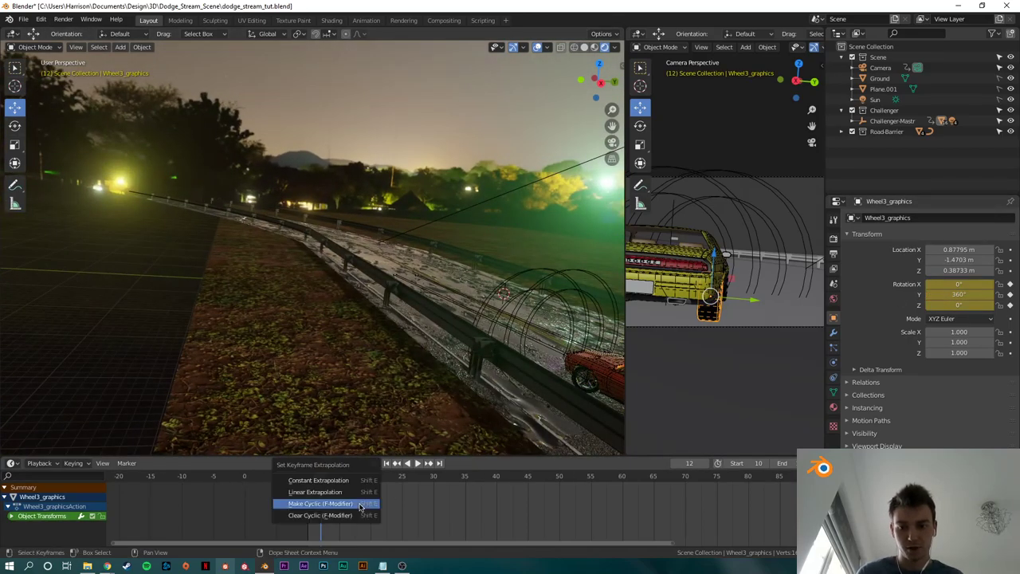
left_click(330, 504)
middle_click_drag(431, 375, 482, 366)
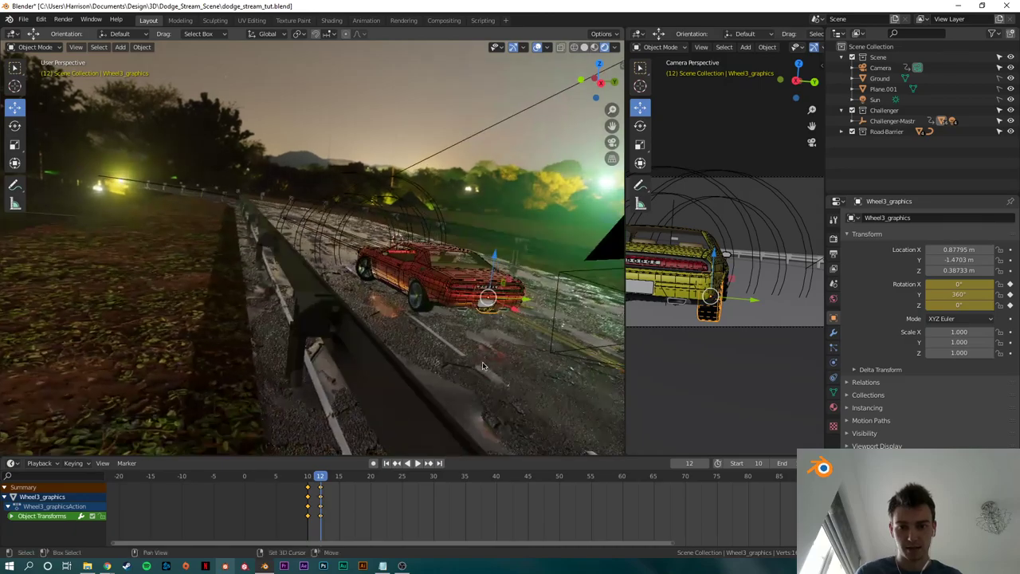
Step: Keyframe the front left wheel's current rotation on frame 10 and a Y rotation of 360° on frame 12
left_click(369, 273)
left_click(365, 271)
key("KP_Decimal")
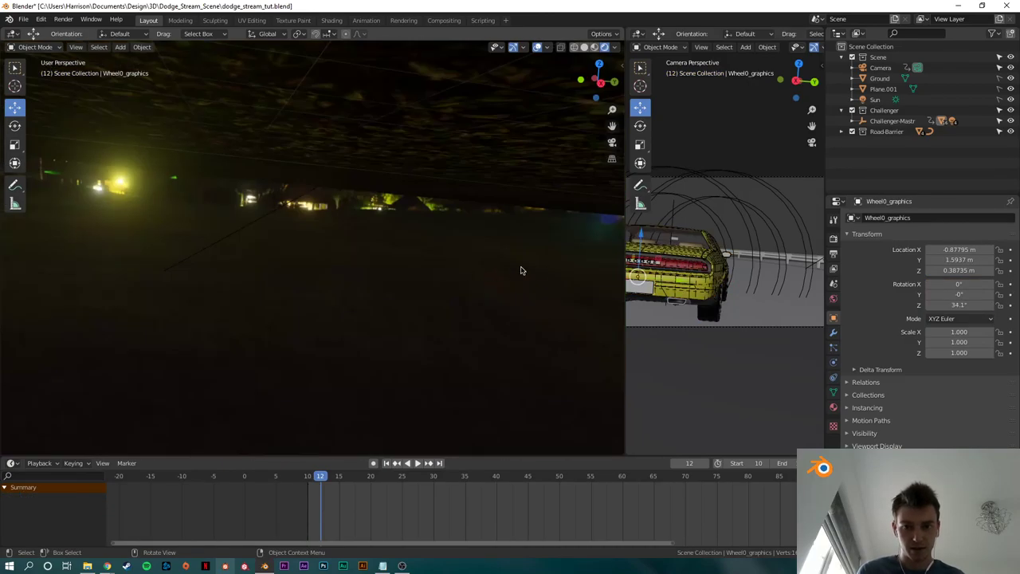
scroll(506, 289, "down", 4)
mouse_move(320, 478)
left_mouse_down()
mouse_move(294, 478)
mouse_move(308, 479)
left_mouse_up()
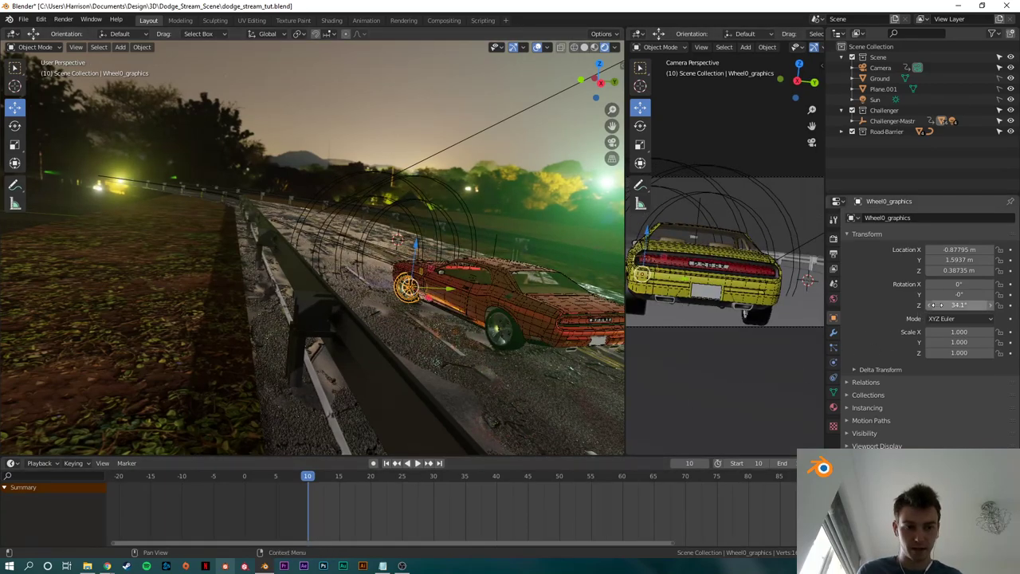
key("i")
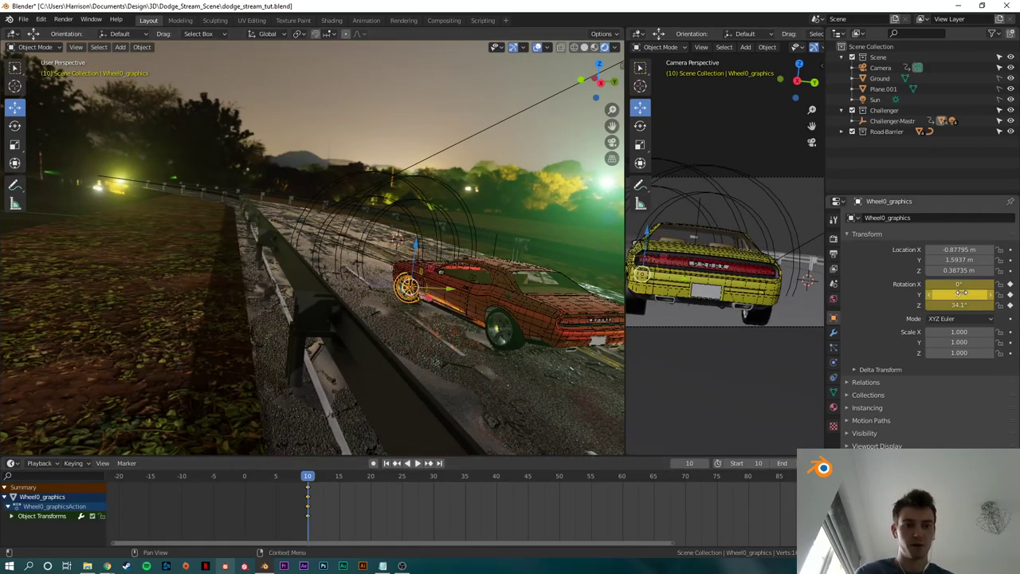
key("Right")
key("Right")
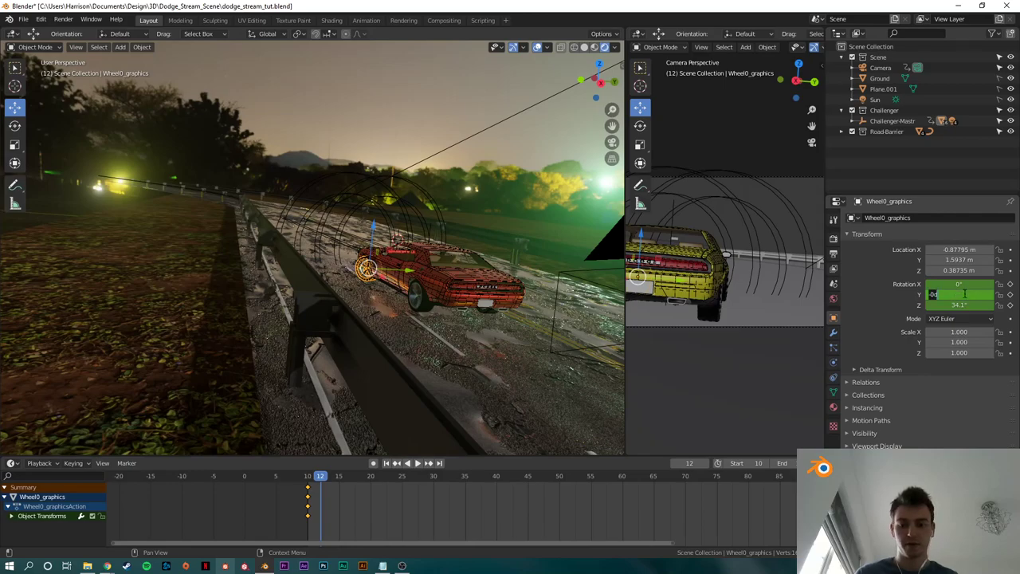
key("i")
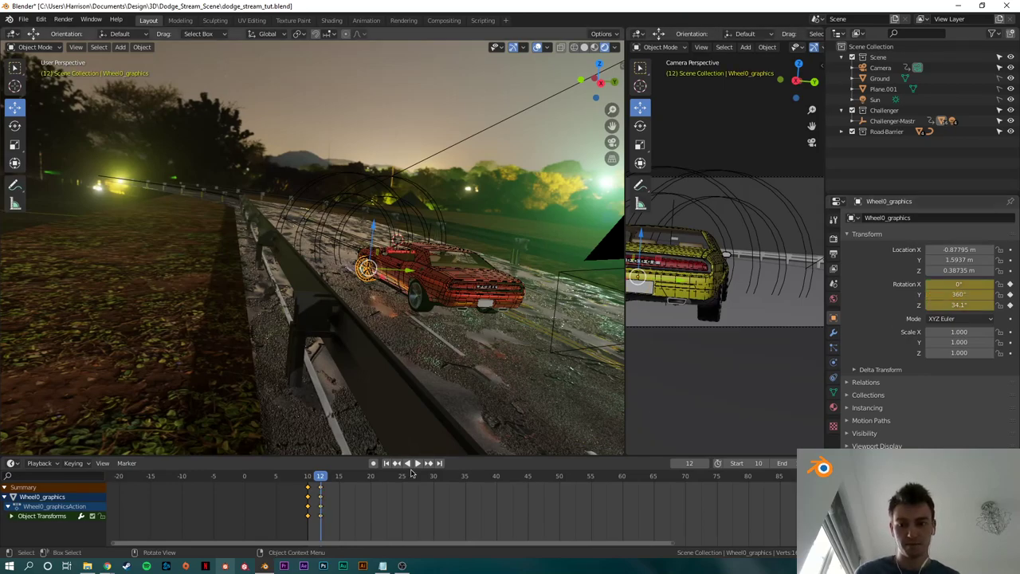
Step: Make the front left wheel's rotation keyframes cyclic
key("shift+e")
left_click(324, 499)
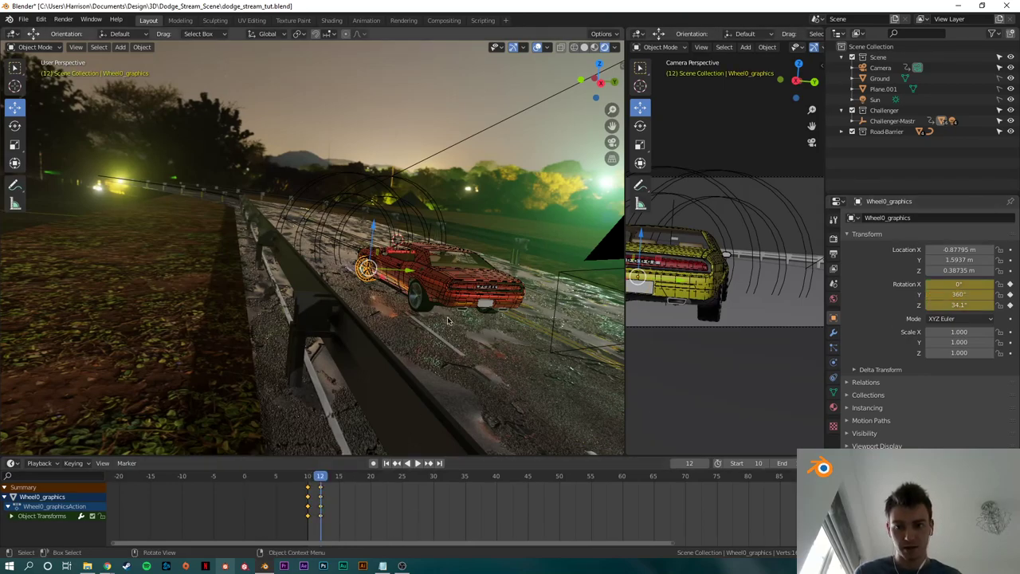
Step: Keyframe the front right wheel's rotation at 0° on frame 10 and with a Y rotation of 360° on frame 12
left_click(726, 291)
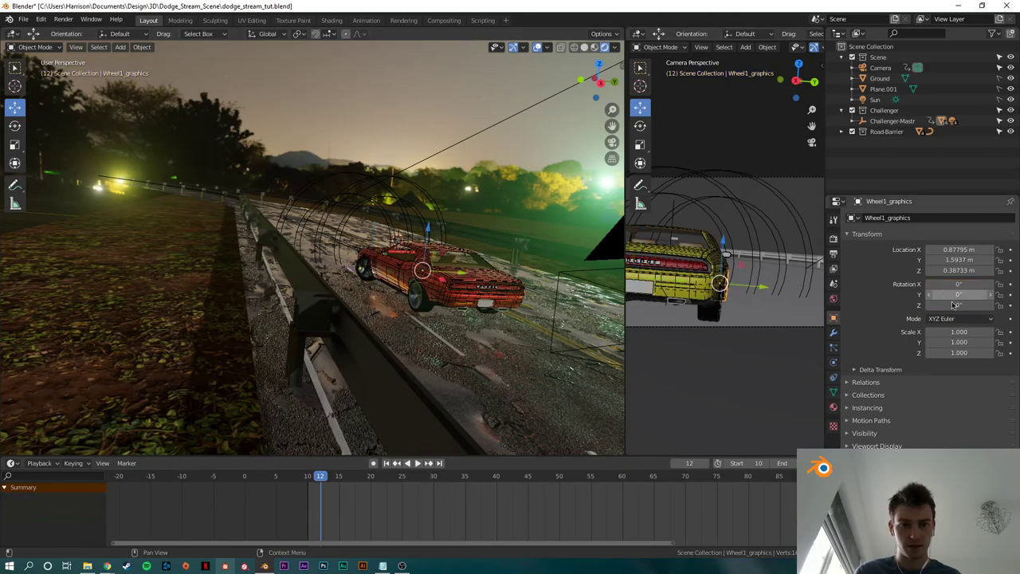
key("shift+Left")
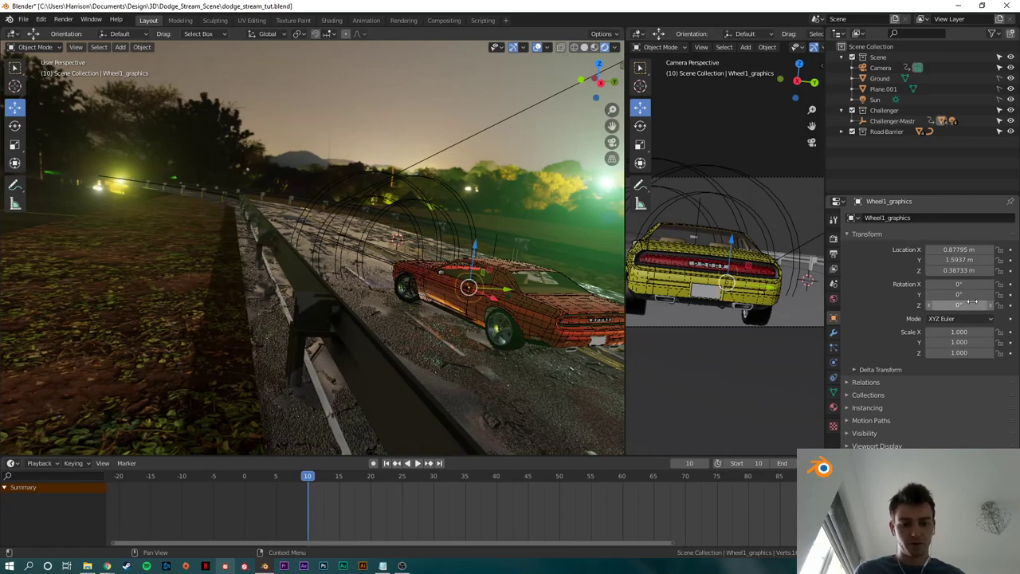
key("i")
key("ctrl+z")
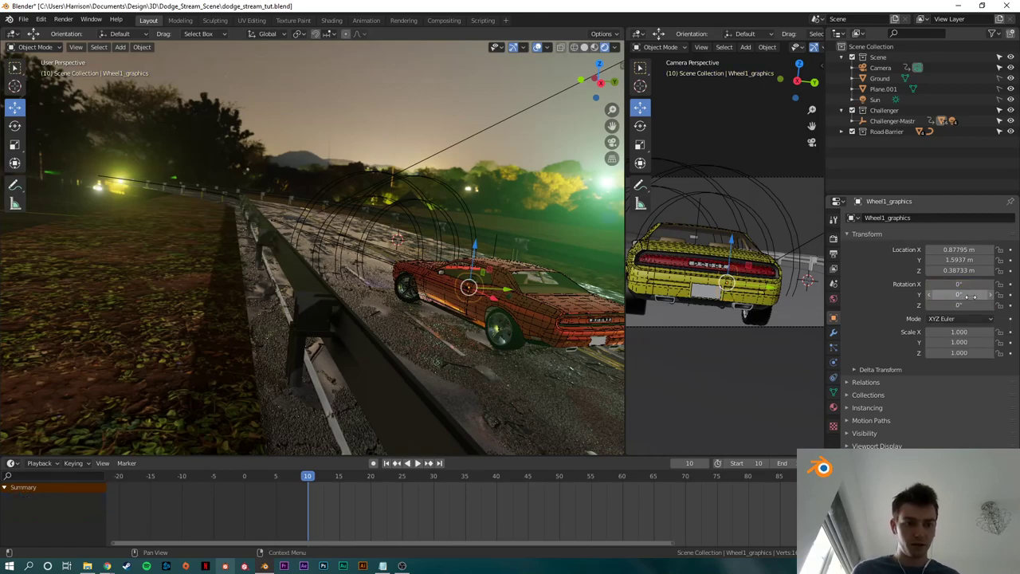
key("i")
key("Right")
key("Right")
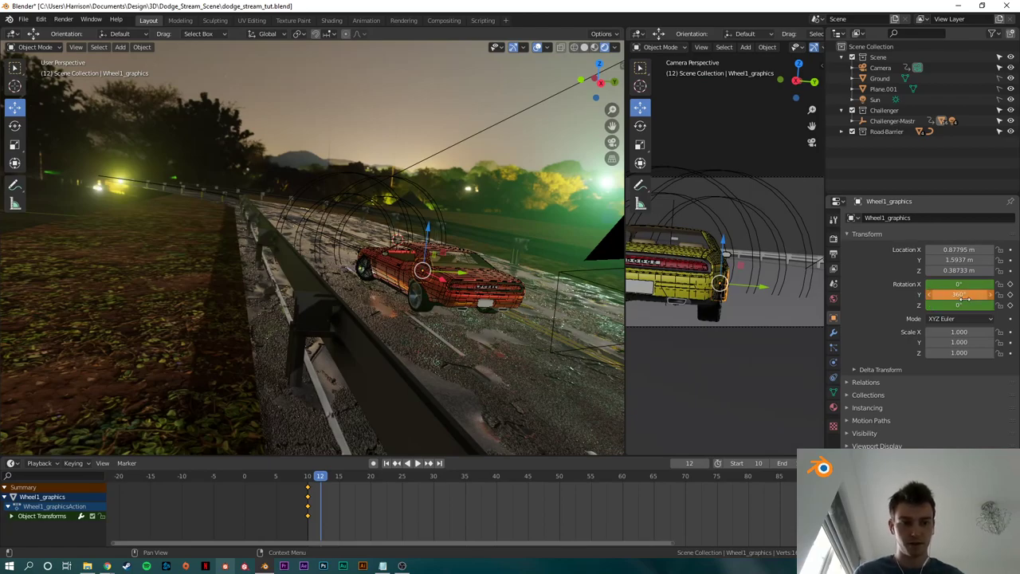
key("i")
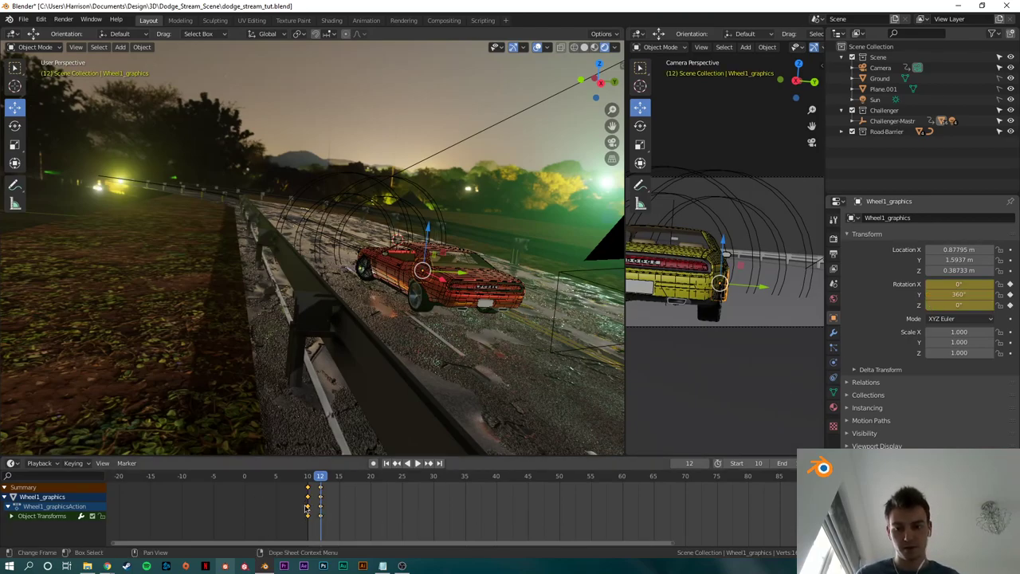
Step: Make the front right wheel's rotation keyframes cyclic
key("shift+e")
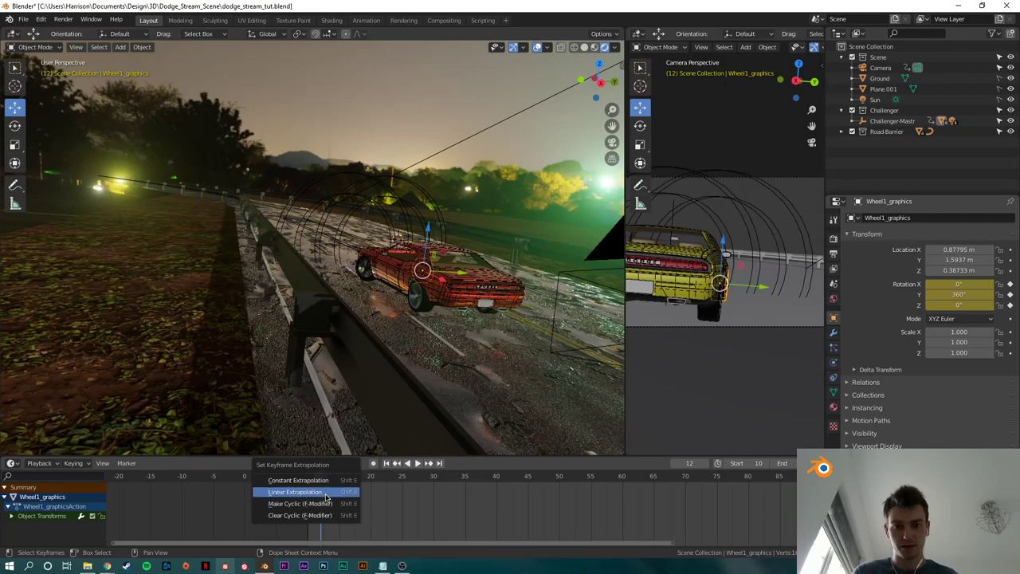
left_click(339, 505)
Step: Play and scrub the animation through the camera view to examine how the front wheels spin beyond frame 12
key("KP_0")
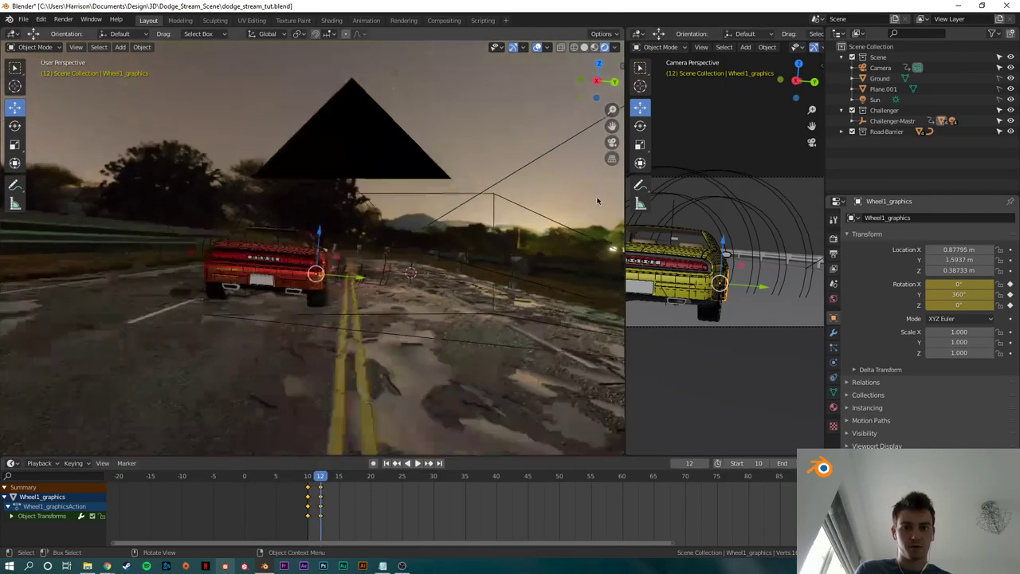
key("space")
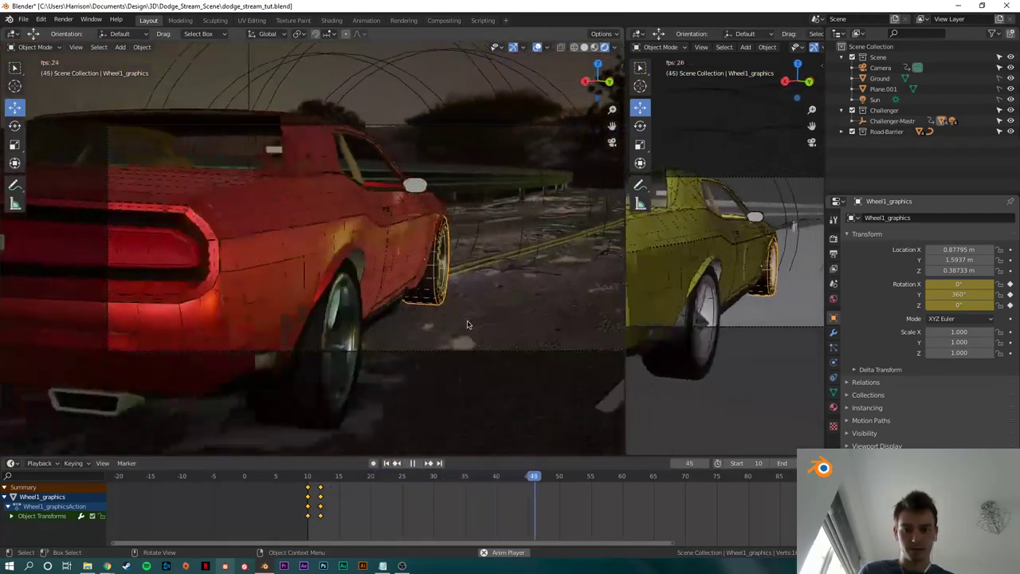
key("alt+a")
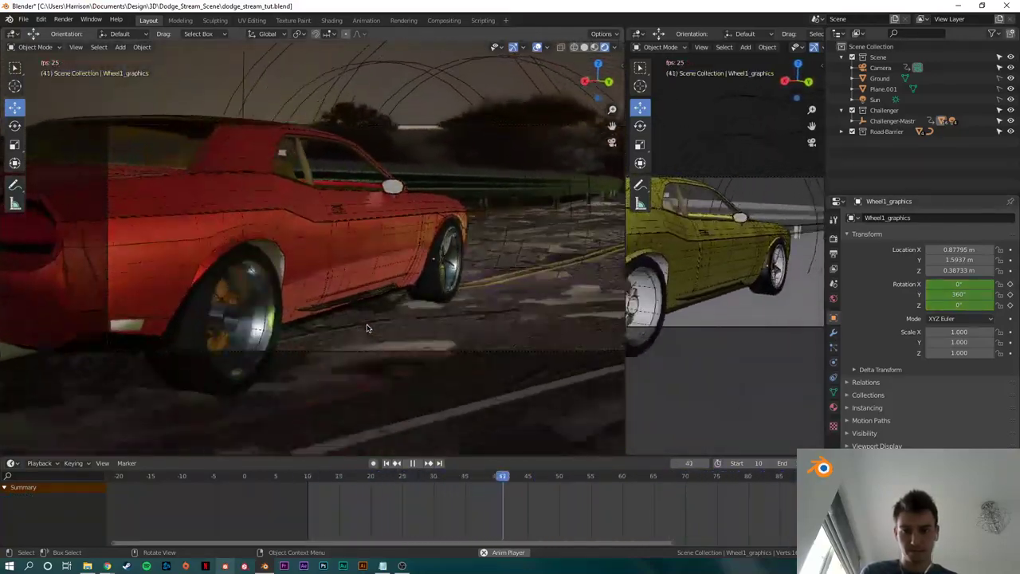
key("space")
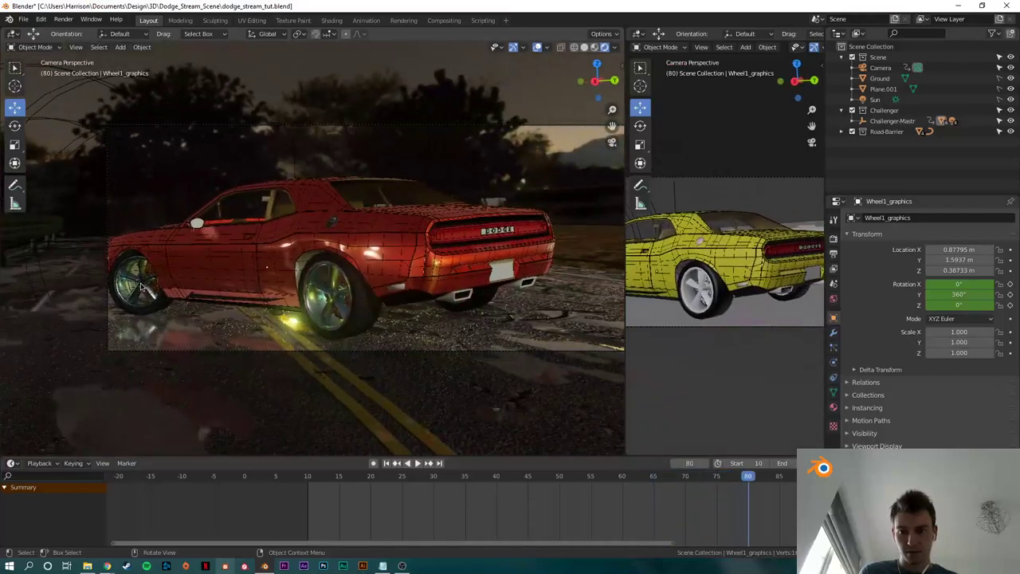
key("space")
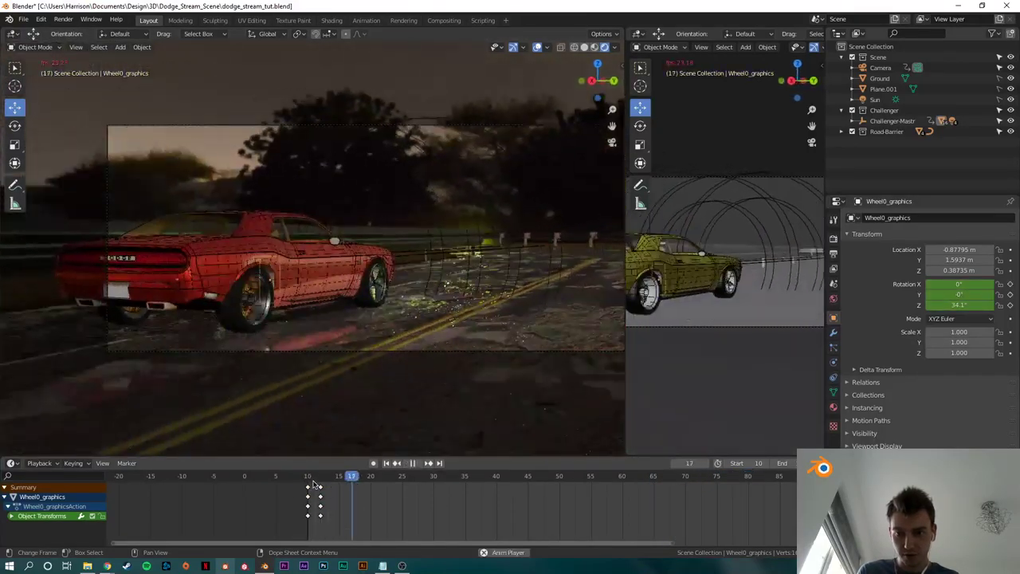
key("space")
left_click_drag(333, 483, 452, 478)
key("space")
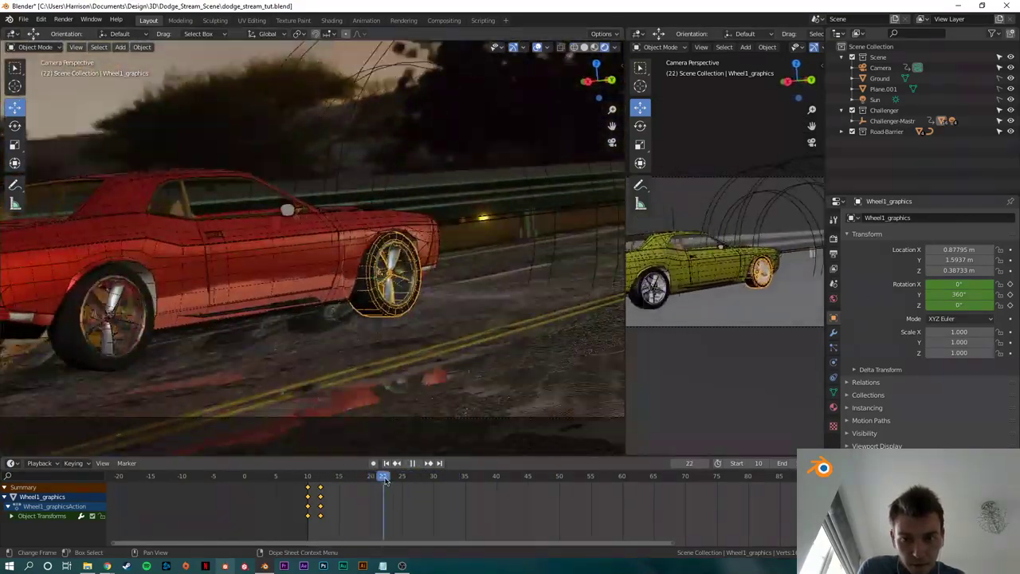
left_click_drag(385, 479, 364, 476)
key("space")
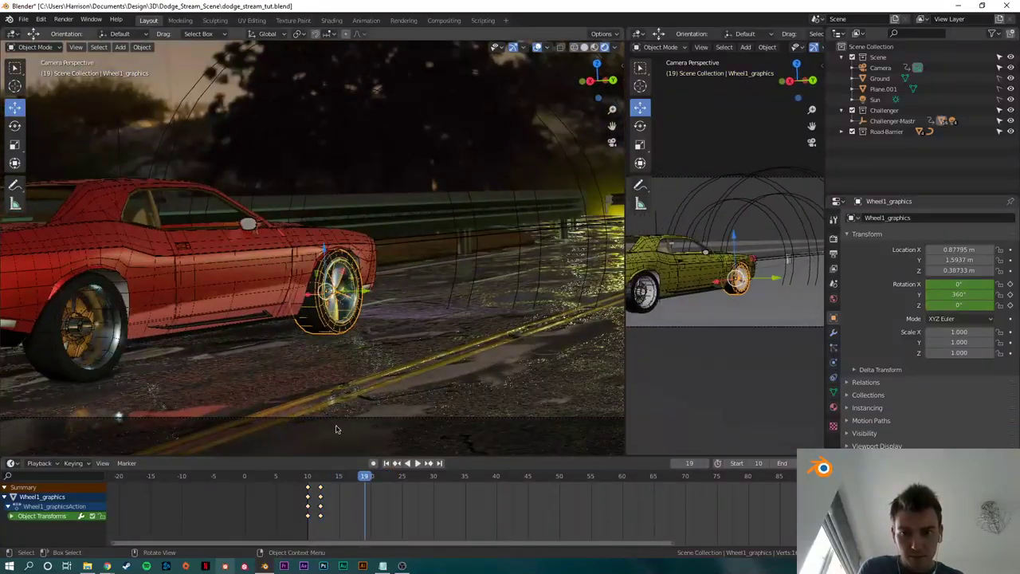
Step: Clear the cyclic modifier from the front right wheel's keyframes, reapply Make Cyclic, and play the animation
left_click(12, 516)
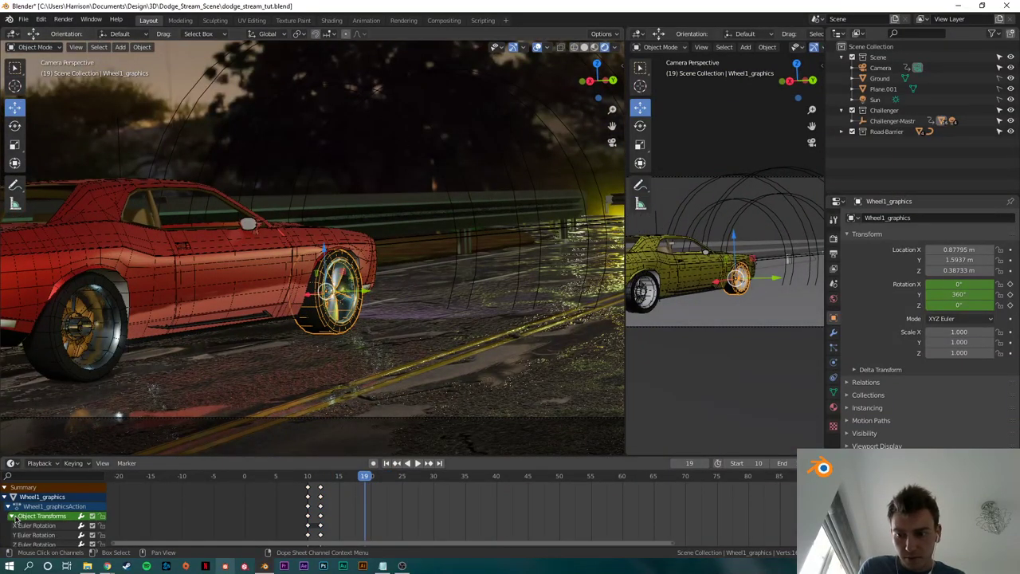
left_click(12, 516)
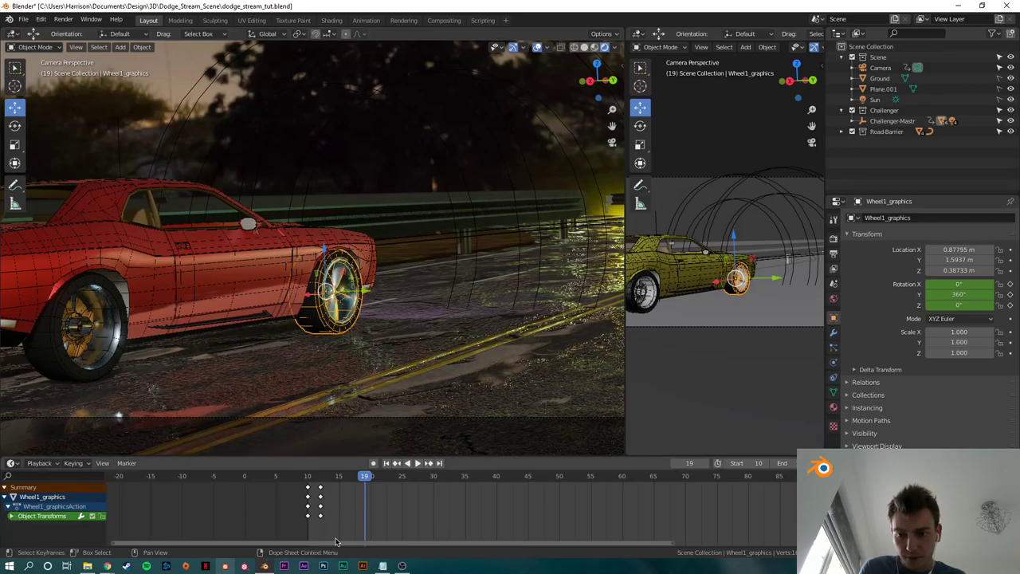
key("shift+e")
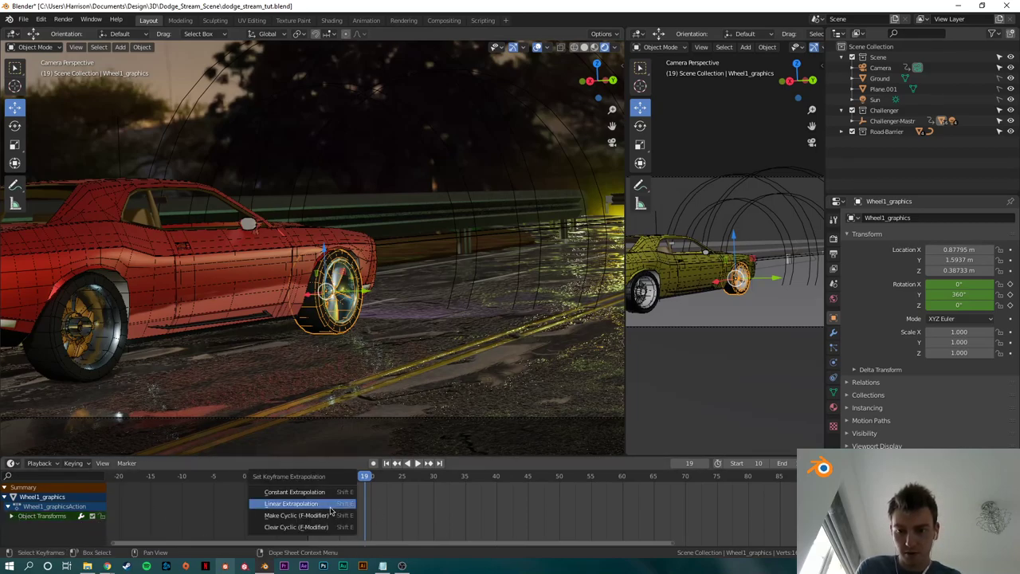
left_click(331, 527)
key("shift+e")
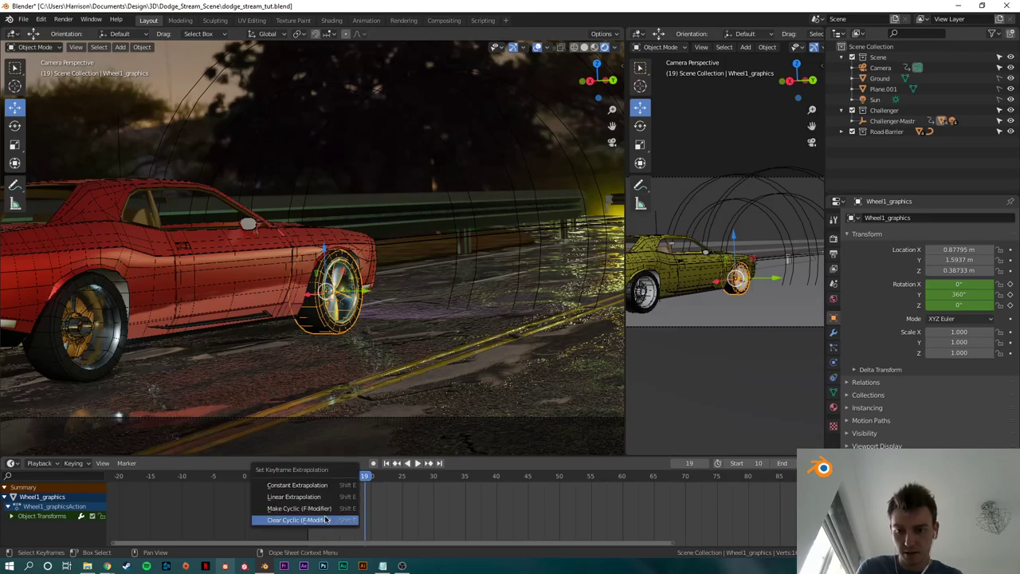
left_click(321, 510)
key("space")
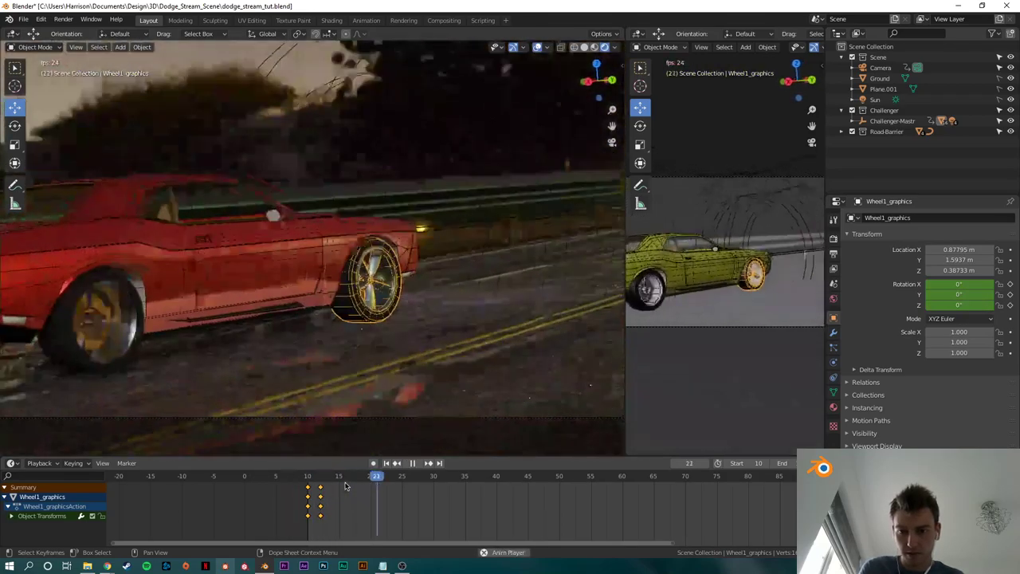
key("space")
Step: Duplicate the front right wheel's pair of rotation keyframes to frames 14 and 16, and again to frames 18 and 20
key("g")
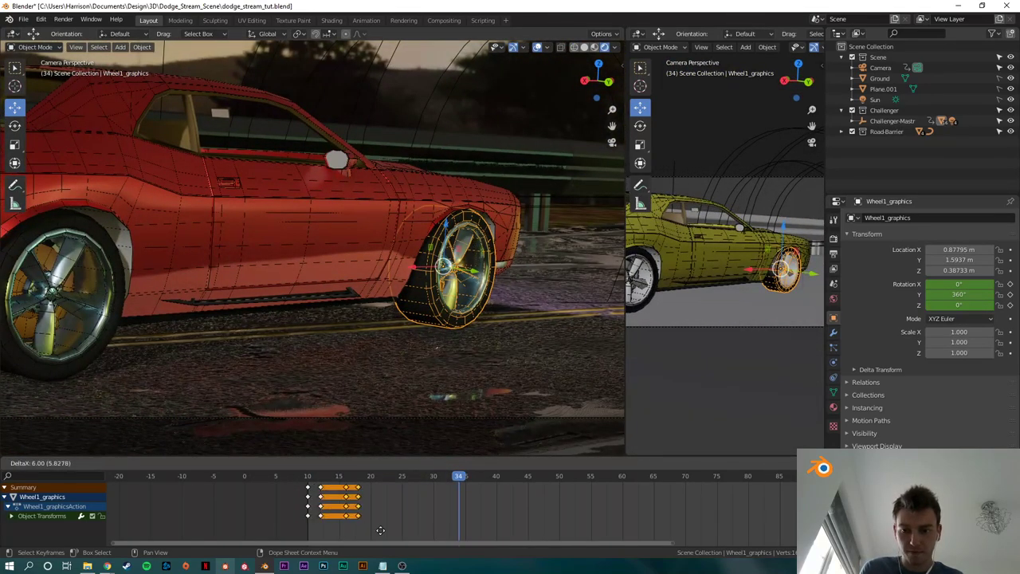
left_click(366, 527)
key("space")
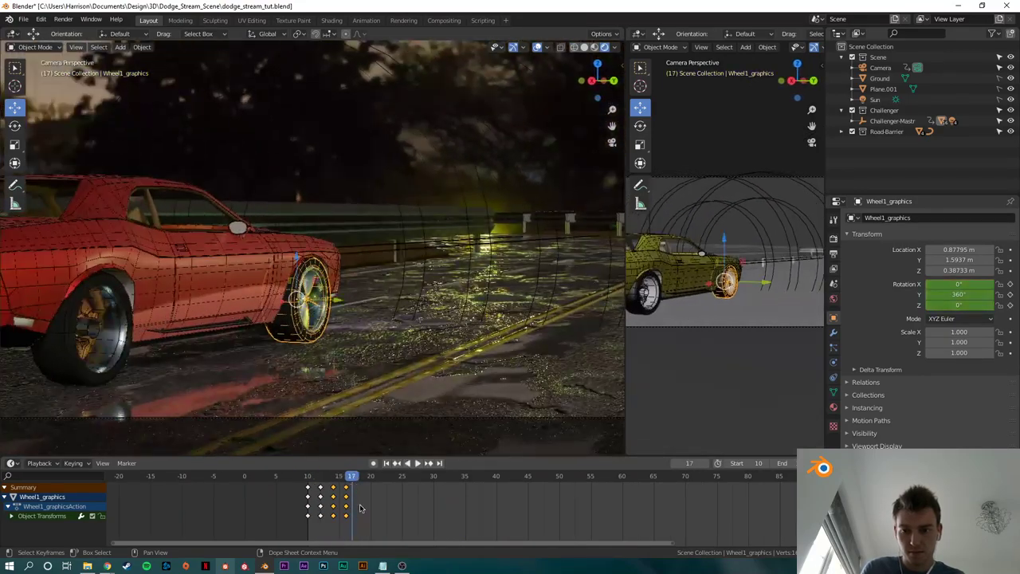
key("space")
key("g")
left_click(386, 520)
key("space")
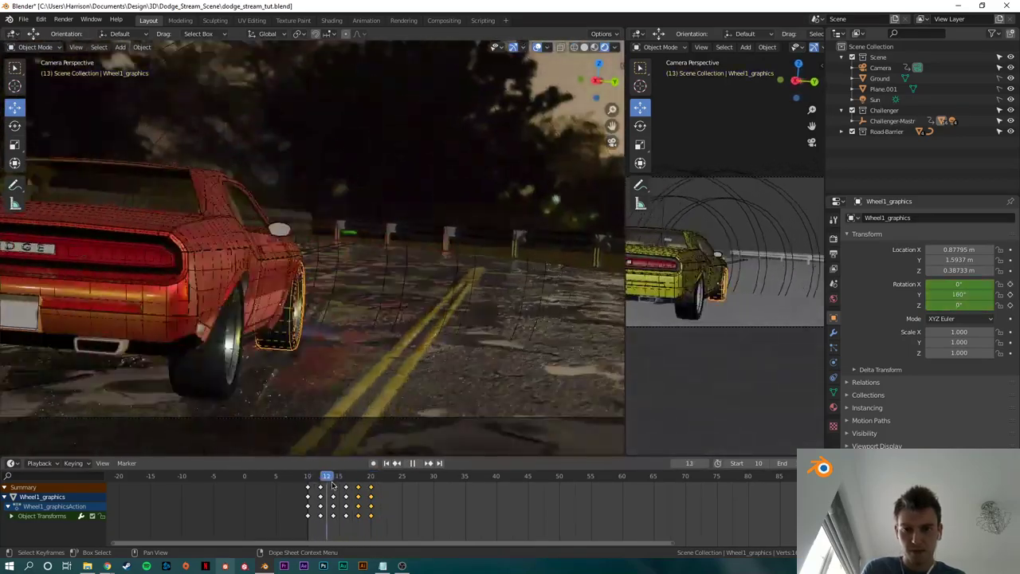
key("space")
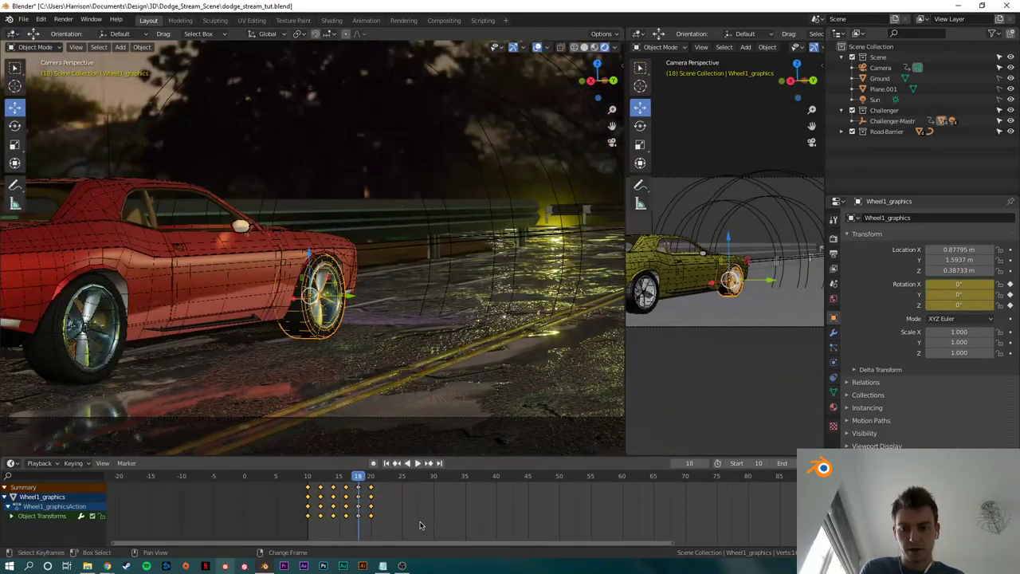
key("shift+d")
left_click(493, 519)
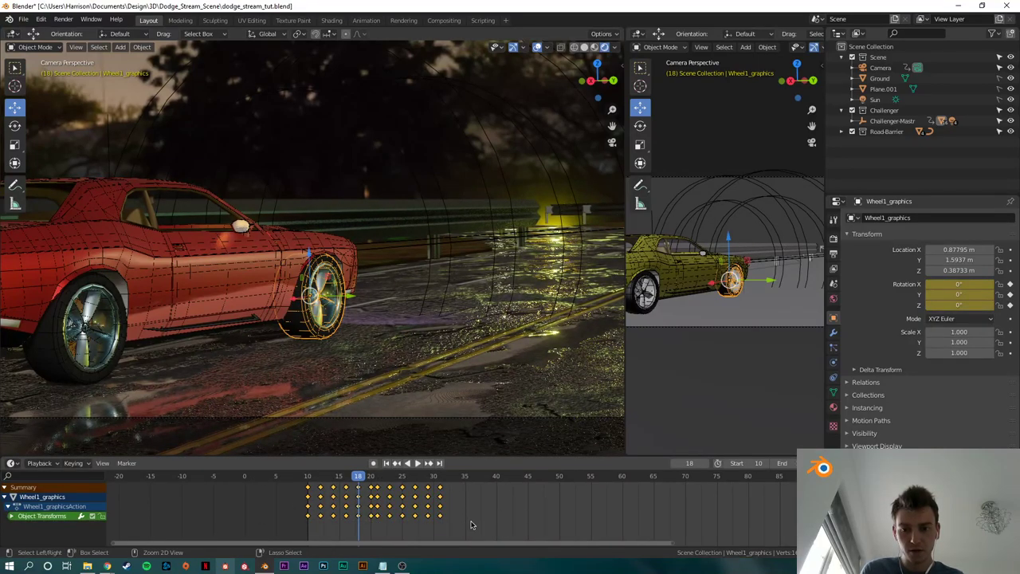
key("ctrl+z")
Step: Duplicate the front right wheel's keyframes to frames 22 to 32, and duplicate the whole set to frames 34 to 56
key("shift+d")
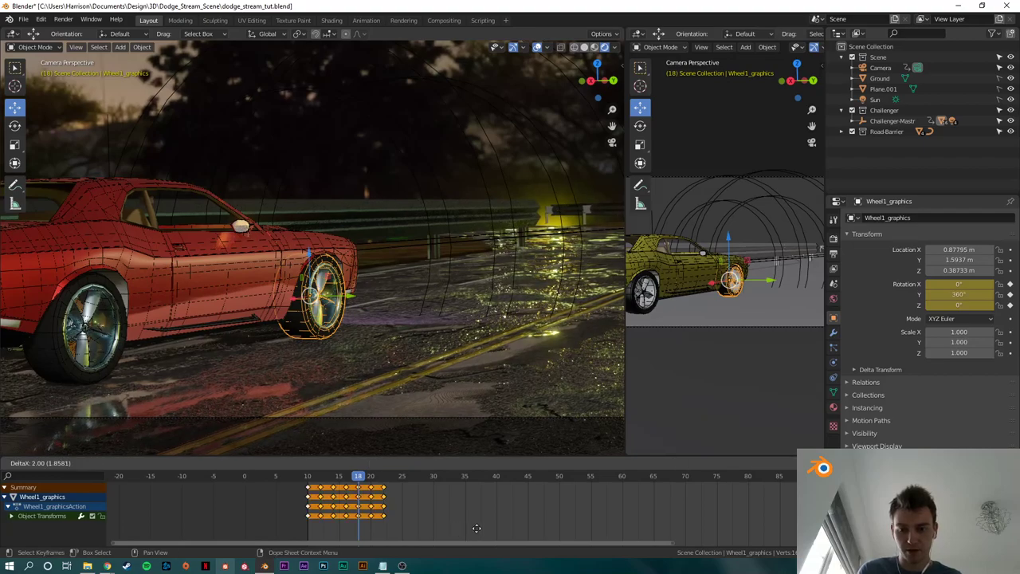
left_click(537, 529)
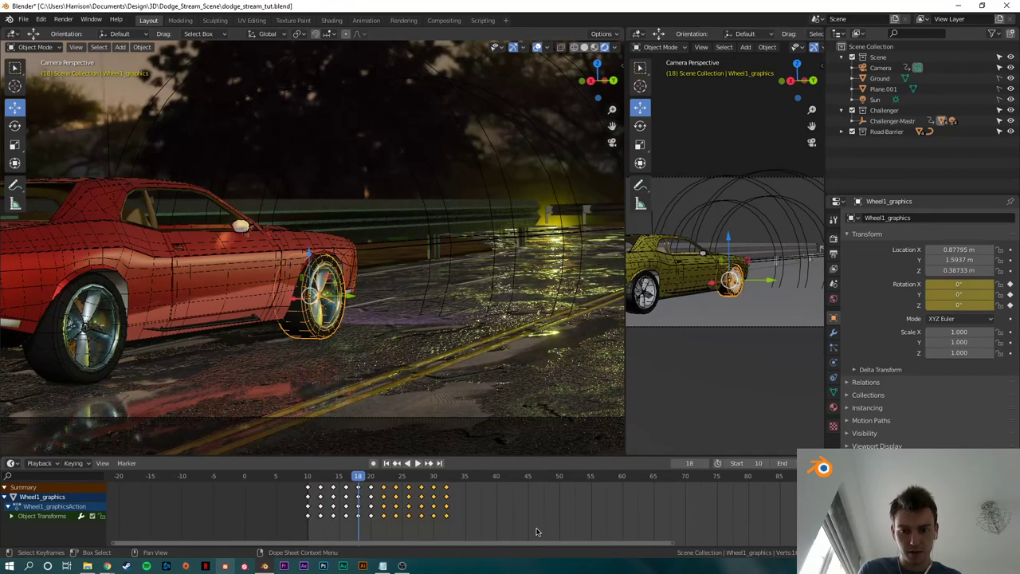
left_click_drag(537, 528, 246, 481)
key("shift+d")
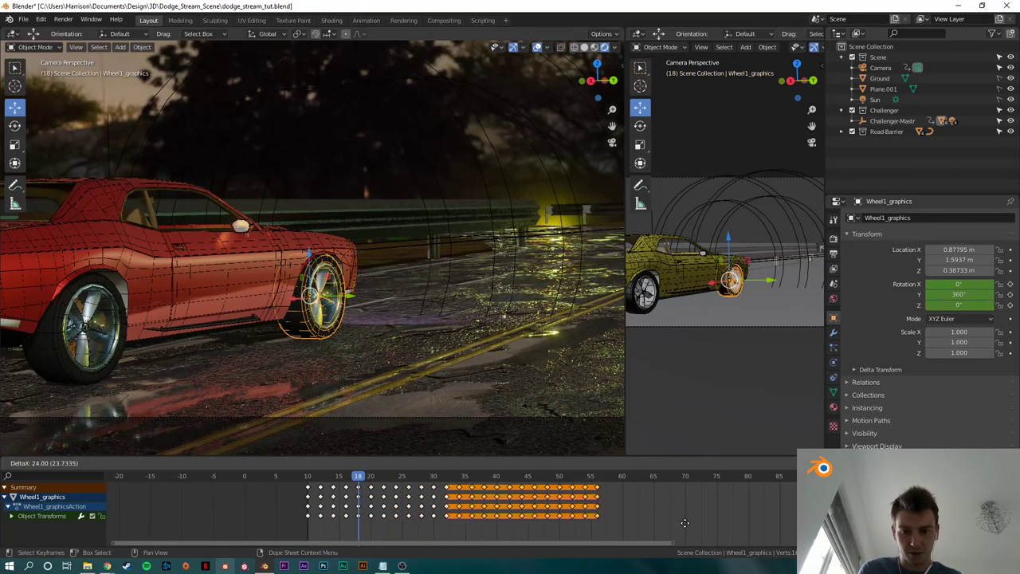
left_click(683, 524)
Step: Duplicate all of the front right wheel's keyframes from frames 10 to 56 onto frames 58 to 104
left_click_drag(650, 532, 283, 483)
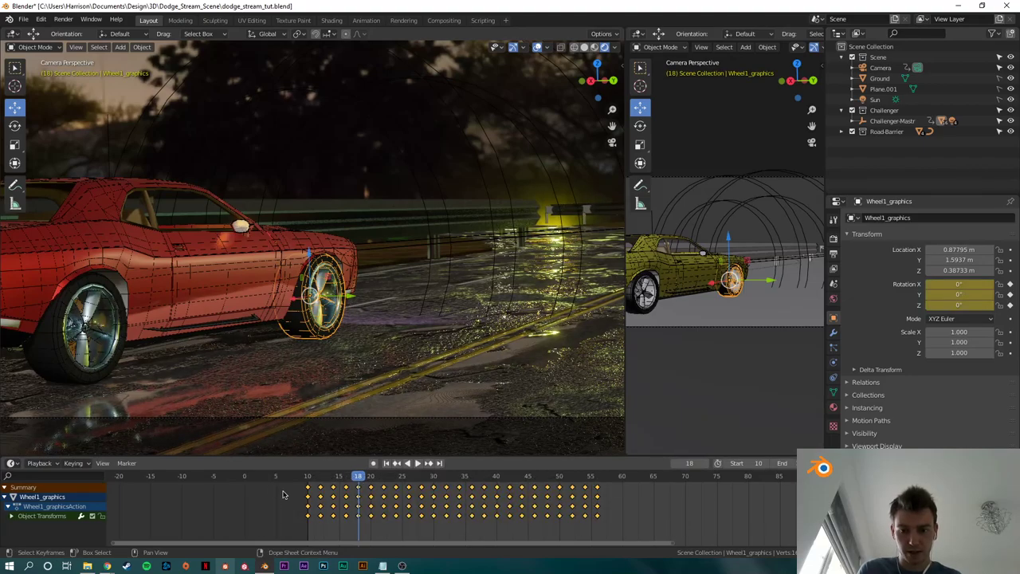
middle_click_drag(283, 494, 125, 510, "ctrl")
middle_click_drag(351, 513, 388, 525, "ctrl")
scroll(387, 525, "up", 1)
key("shift+d")
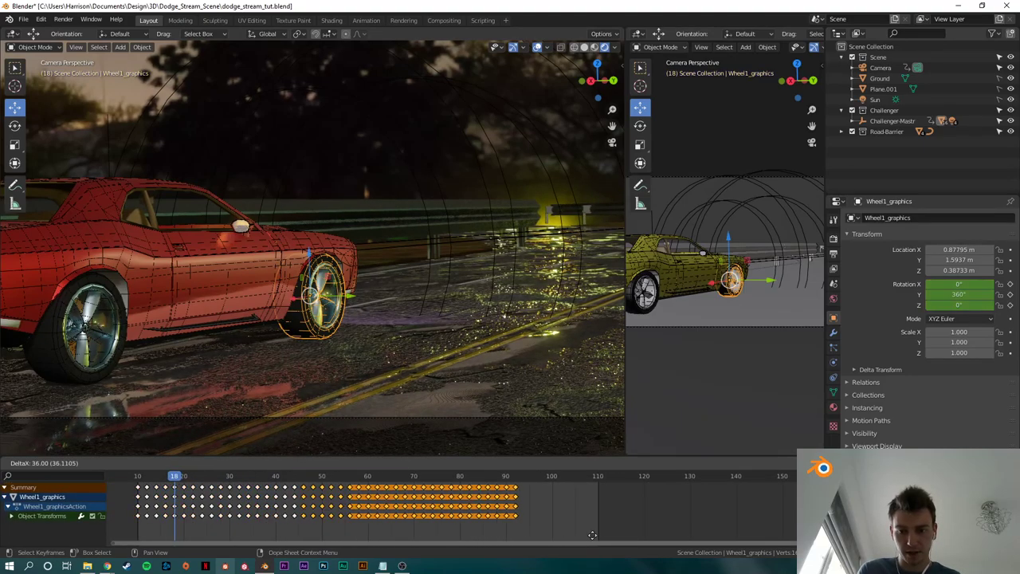
left_click(613, 536)
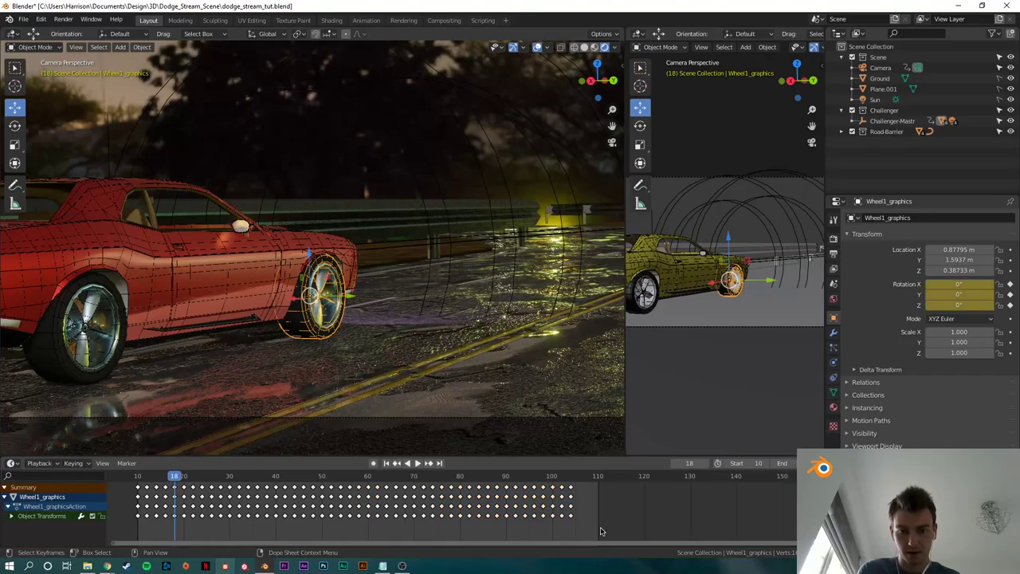
Step: Duplicate the front right wheel's last two keyframes to frames 106 and 108
left_click_drag(600, 531, 522, 483)
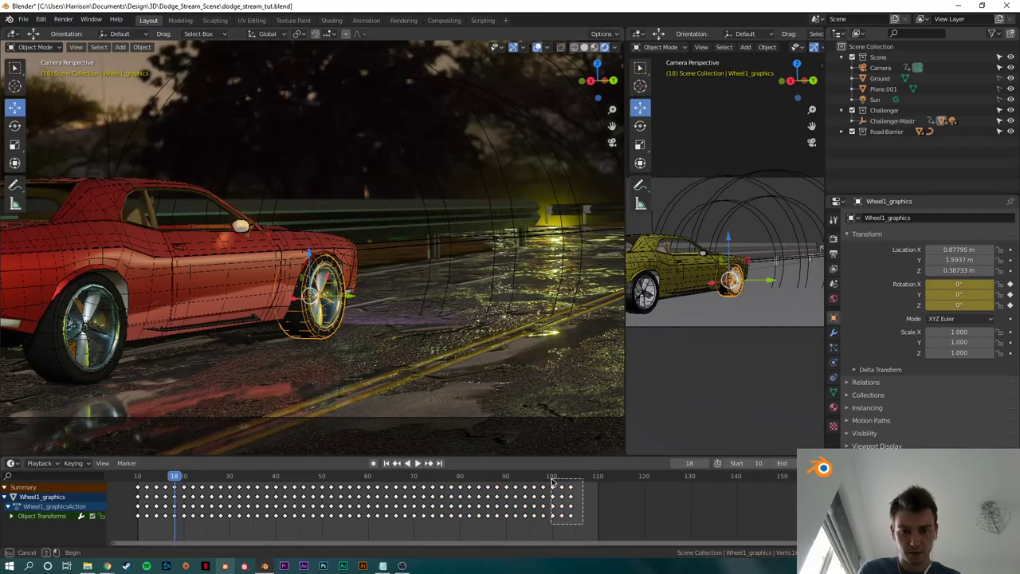
key("shift+d")
left_click(590, 500)
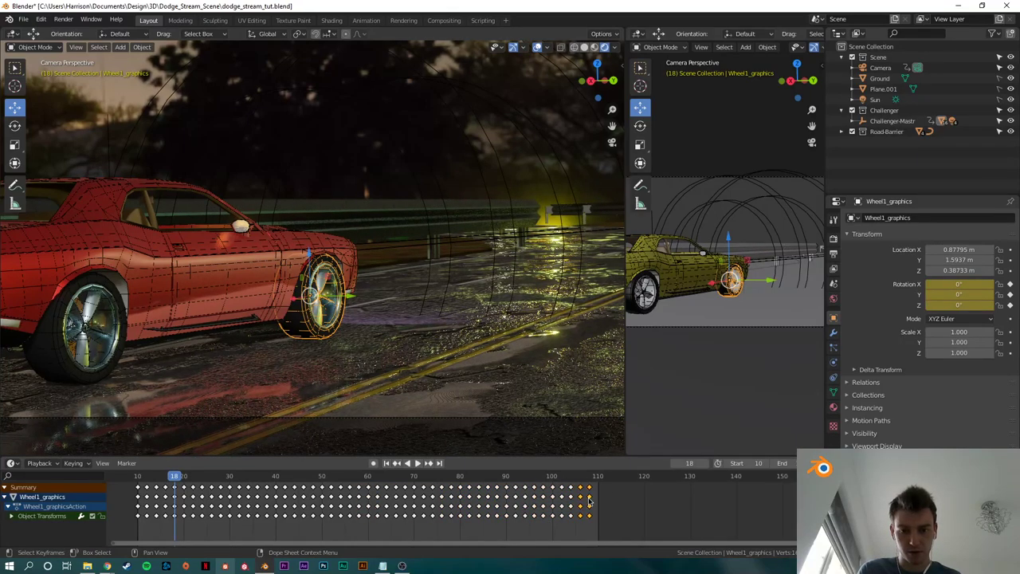
Step: Play the animation through the camera to check the wheels' spin, and select the front left wheel
key("space")
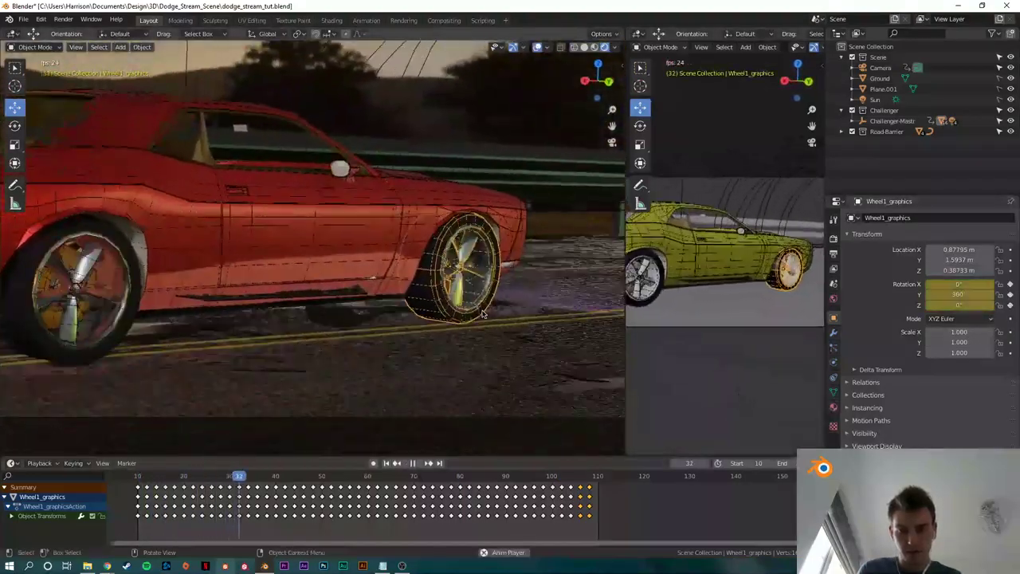
key("space")
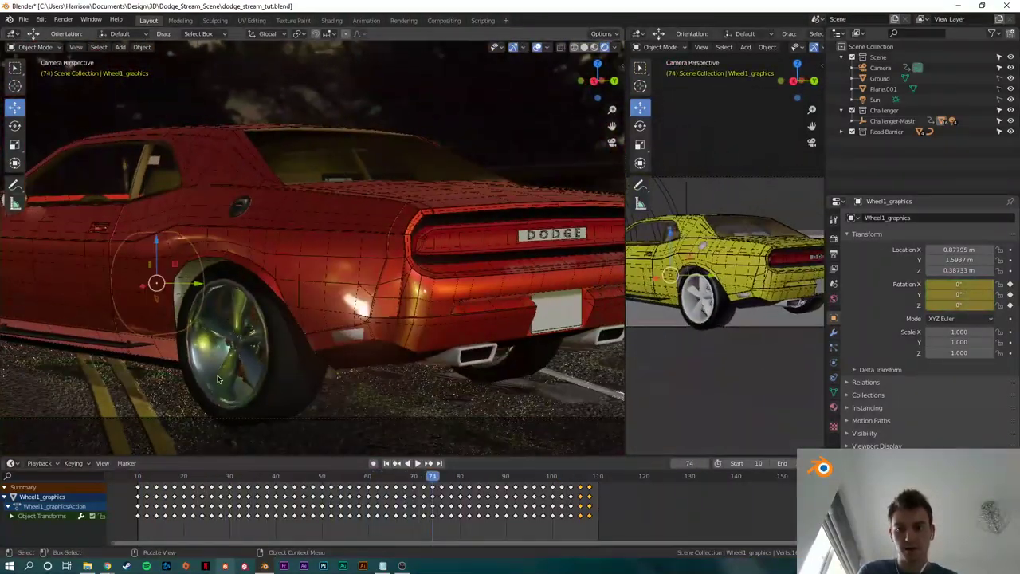
key("space")
key("space")
left_click(50, 311)
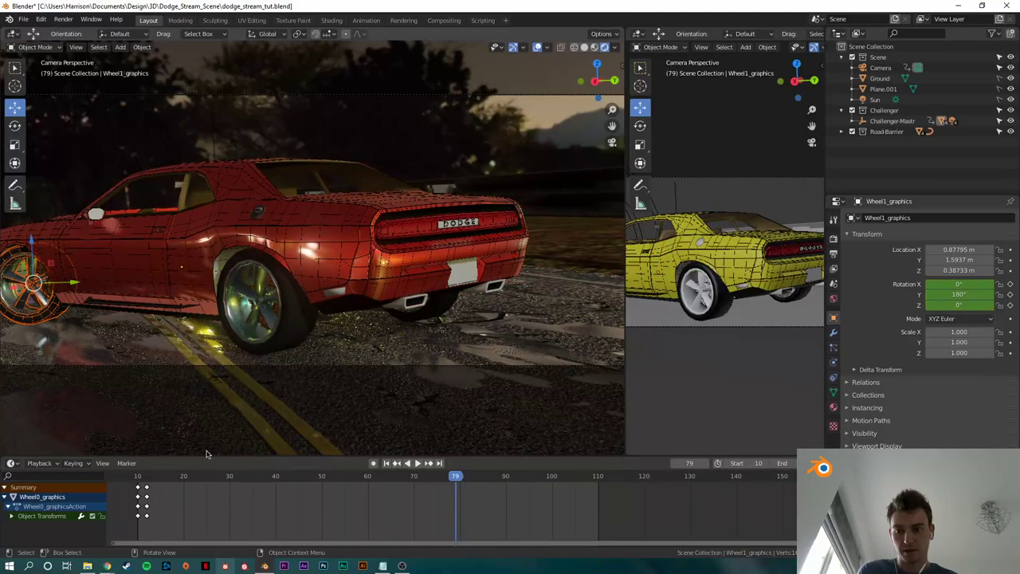
Step: Duplicate the front left wheel's keyframes in growing sets to fill every second frame from 10 to 40
left_click_drag(170, 509, 108, 486)
key("shift+d")
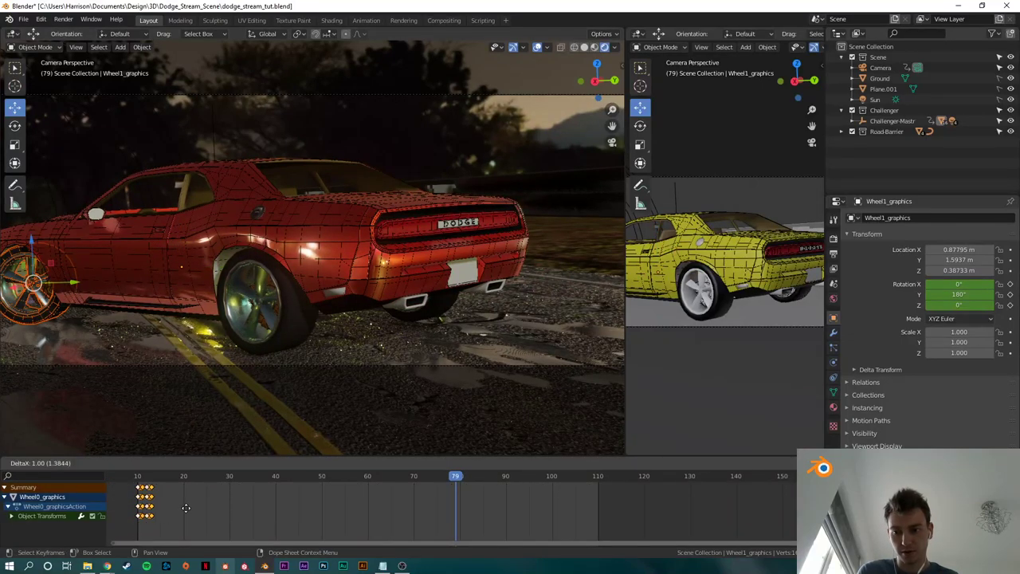
left_click(197, 507)
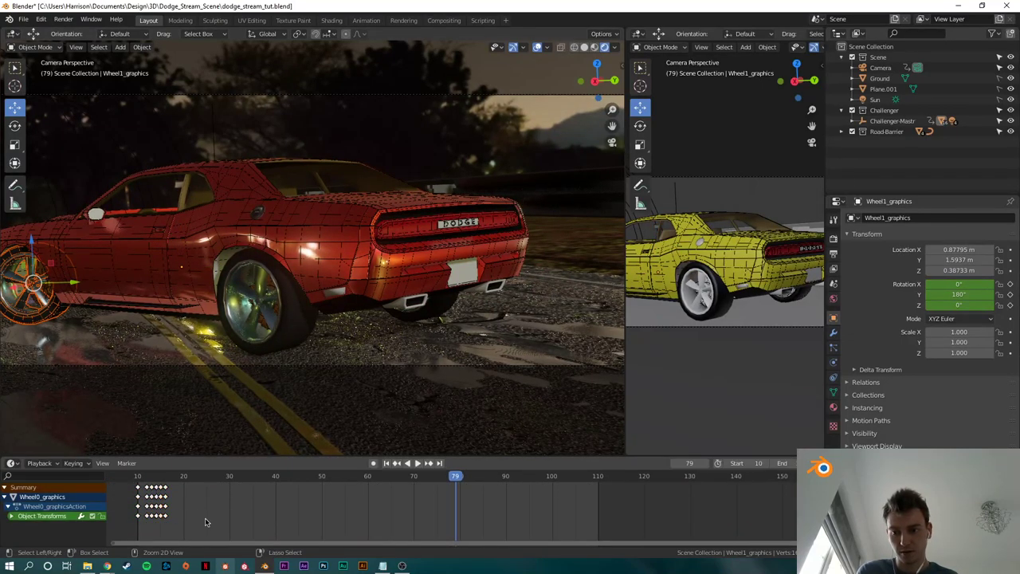
left_click_drag(199, 527, 105, 478)
key("shift+d")
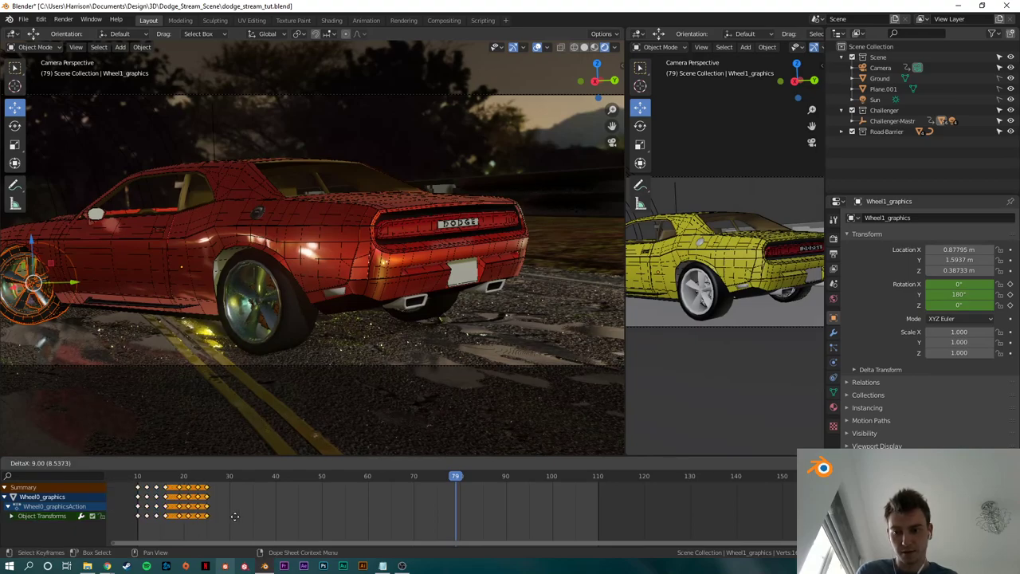
left_click(231, 516)
left_click_drag(233, 519, 120, 480)
key("shift+d")
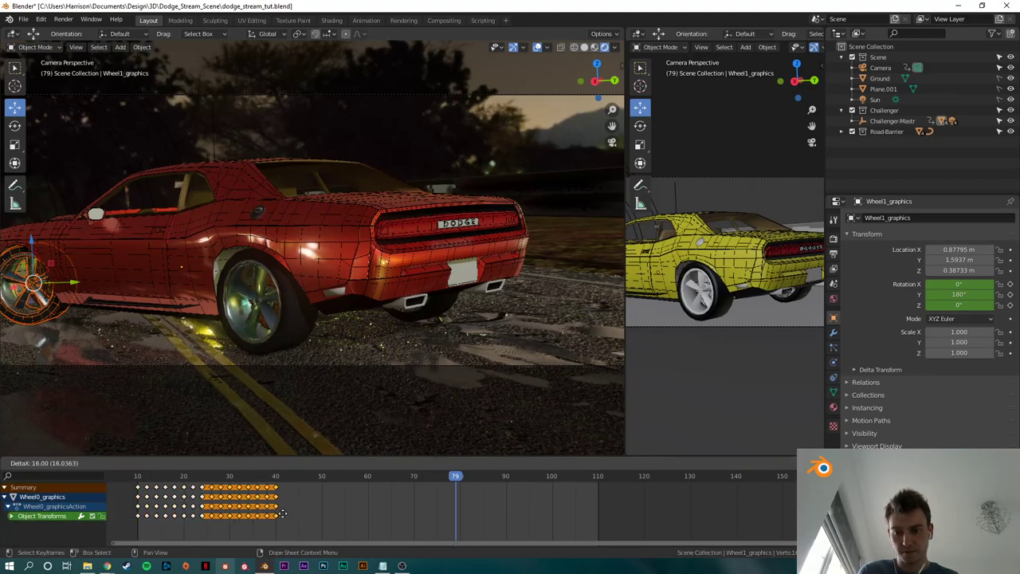
left_click(283, 513)
Step: Duplicate the front left wheel's keyframes onto frames 42 to 72, and duplicate the whole set onto frames 74 to 136
left_click_drag(310, 521, 120, 480)
key("shift+d")
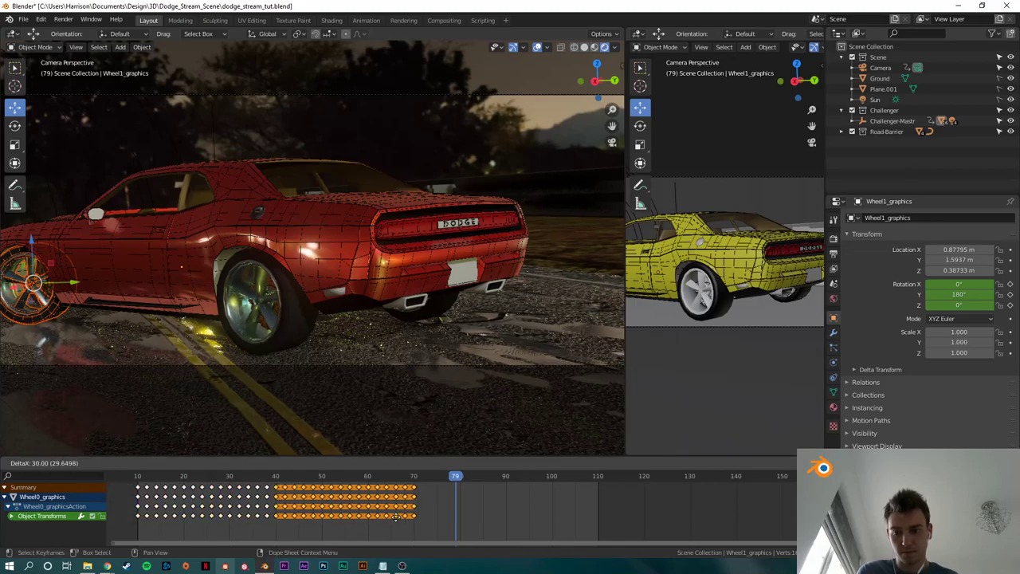
left_click(408, 516)
left_click_drag(483, 522, 120, 481)
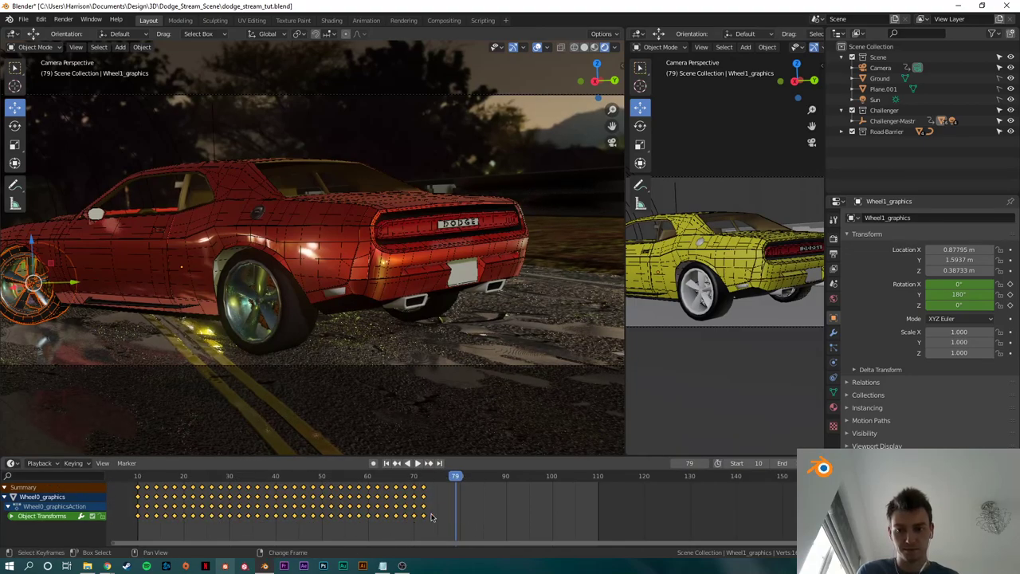
key("shift+d")
left_click(722, 519)
left_click(556, 532)
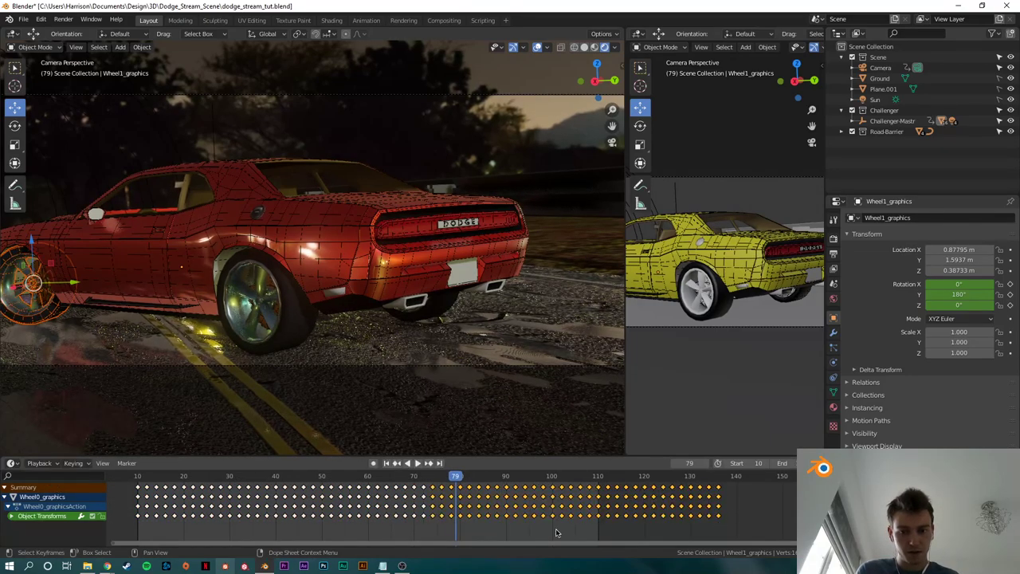
Step: Play the animation through the camera to check the front left wheel's spin, and deselect the wheel
key("ctrl+shift+space")
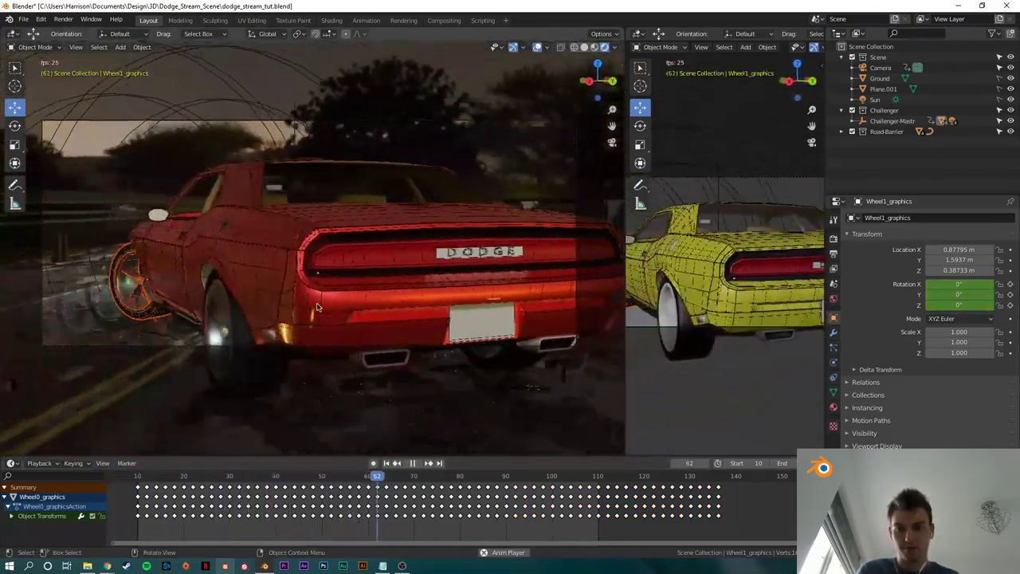
key("space")
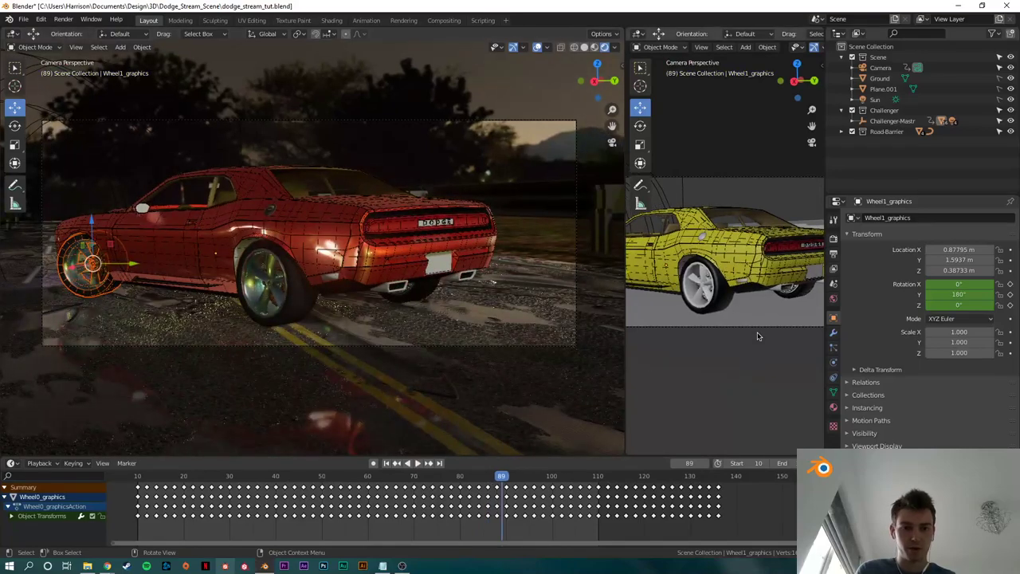
left_click(511, 103)
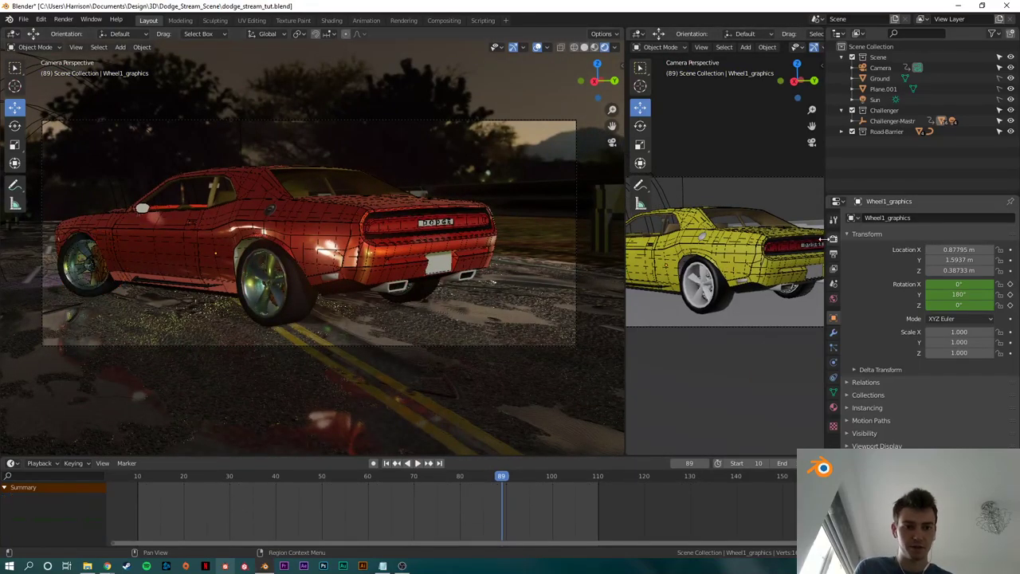
Step: Select the camera, and enable Motion Blur in the Eevee render settings with its options expanded
left_click(881, 69)
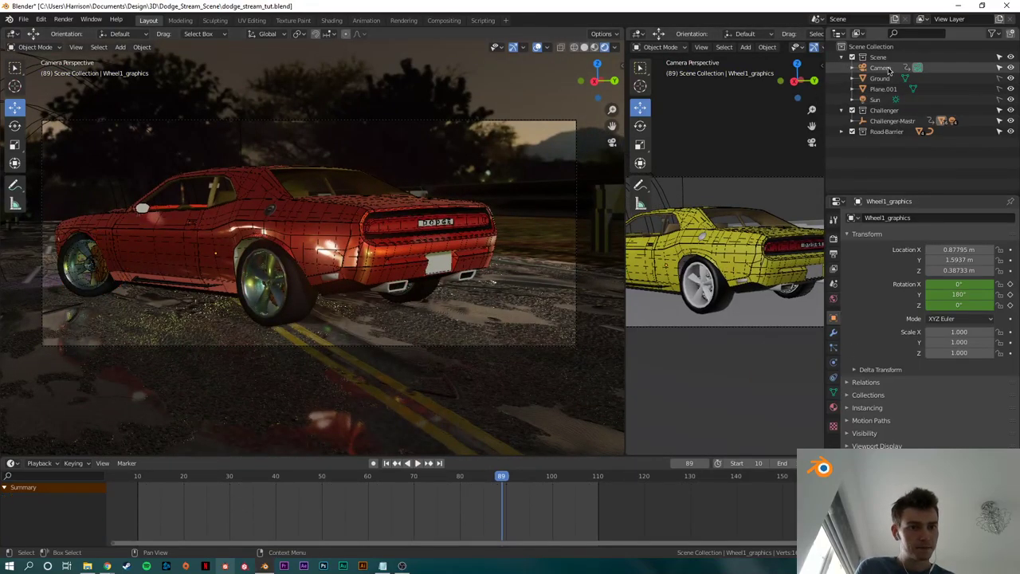
left_click(834, 253)
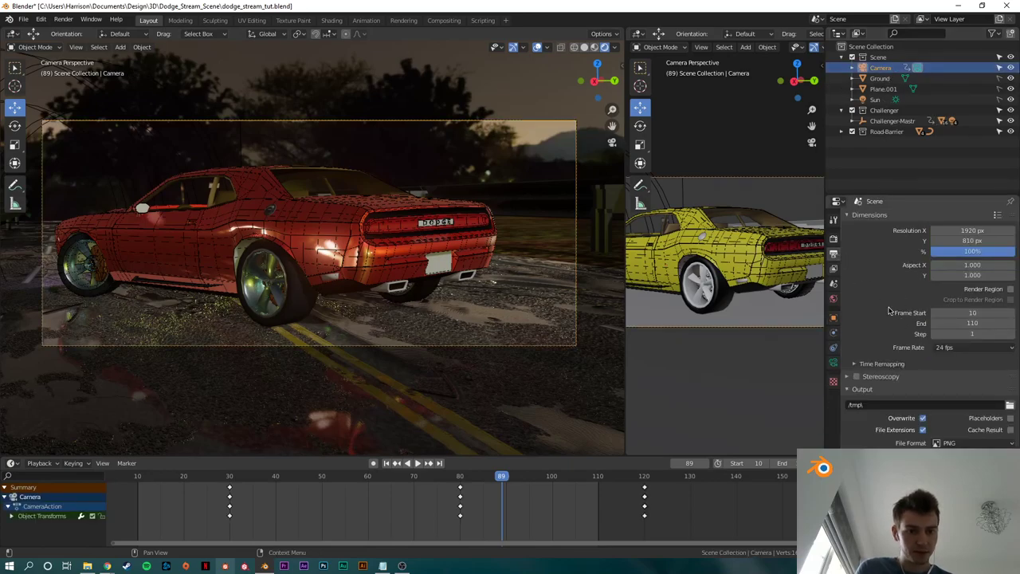
left_click(834, 238)
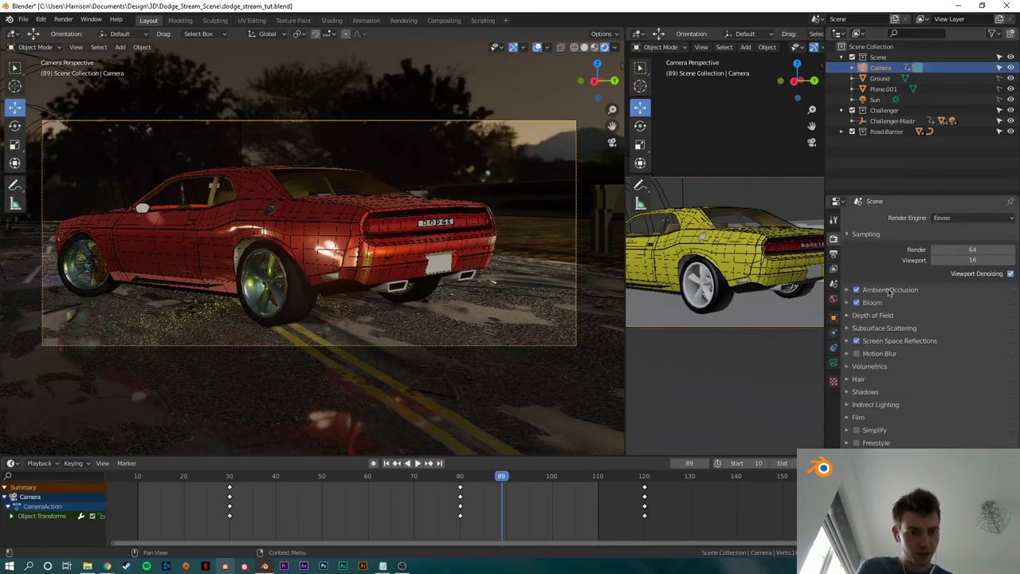
left_click(856, 353)
left_click(876, 353)
Step: Play the animation through the camera to check the motion blur on the car and road, and stop playback
key("space")
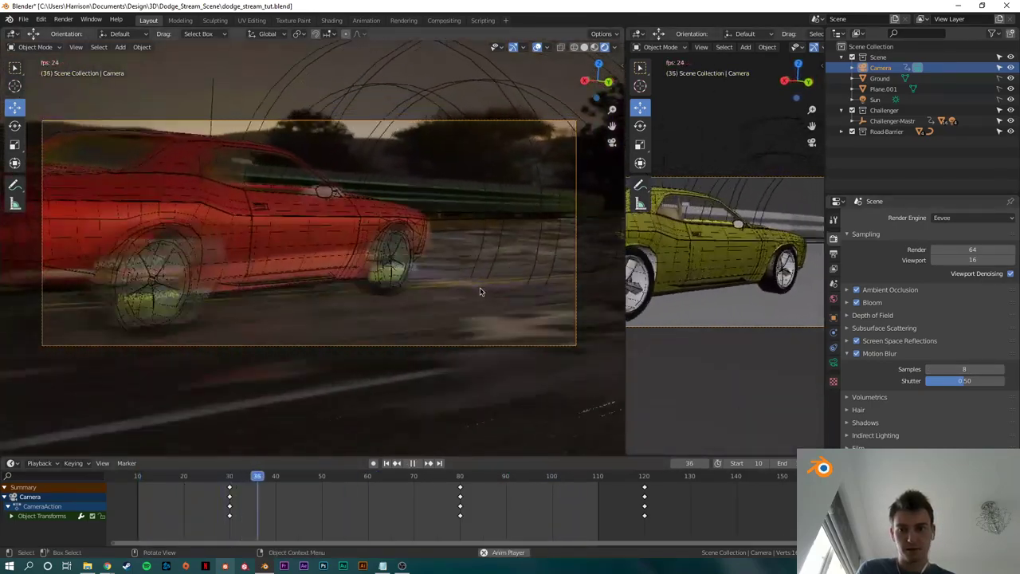
scroll(473, 510, "down", 2)
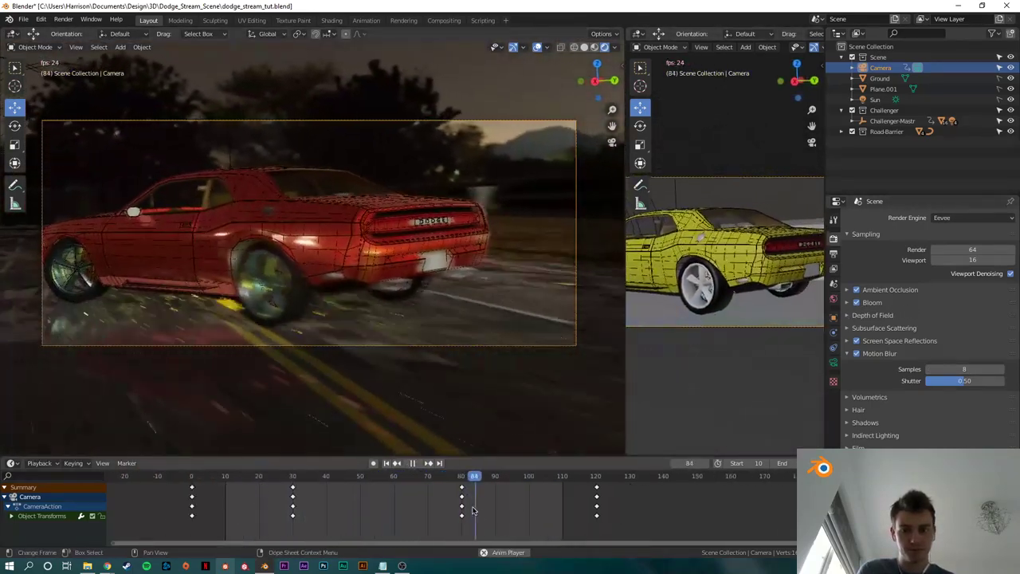
scroll(473, 510, "down", 2)
key("space")
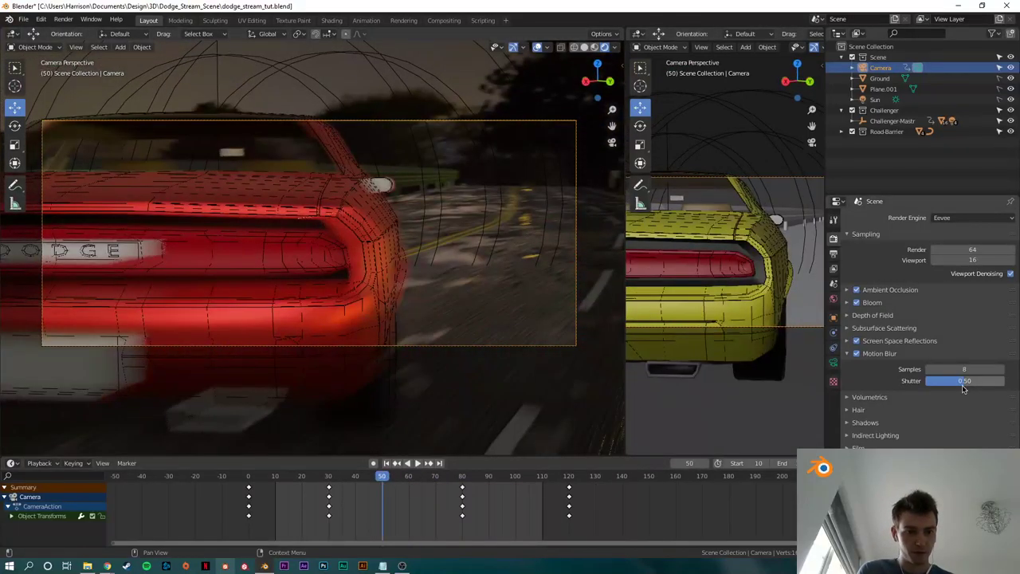
Step: Set the motion blur shutter to 0.20 and the motion blur samples to 16
type("0.2")
key("Return")
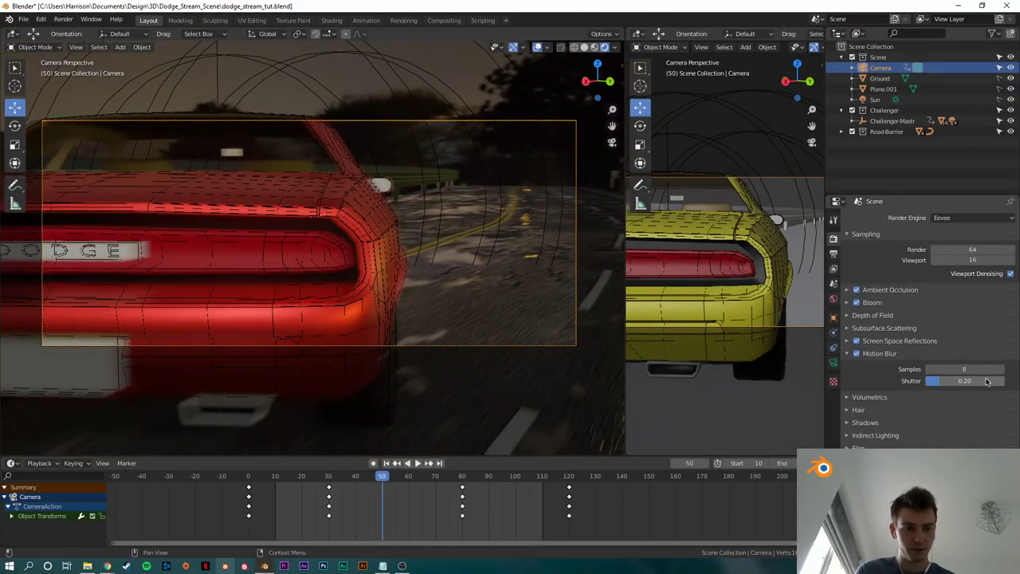
left_click(977, 369)
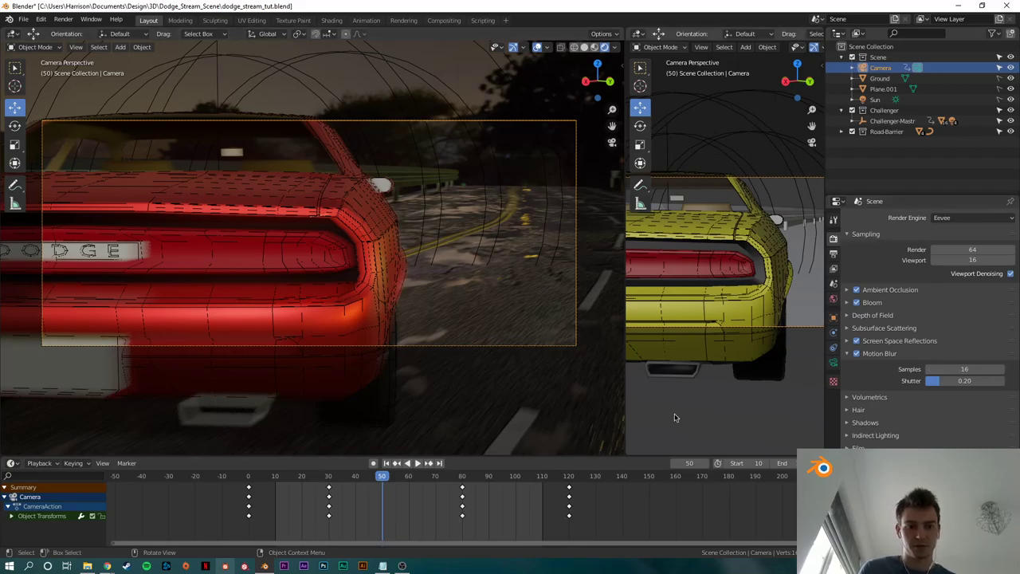
Step: Preview the blur from the beginning of the shot, and set the motion blur shutter to 0.15
left_click(257, 476)
key("space")
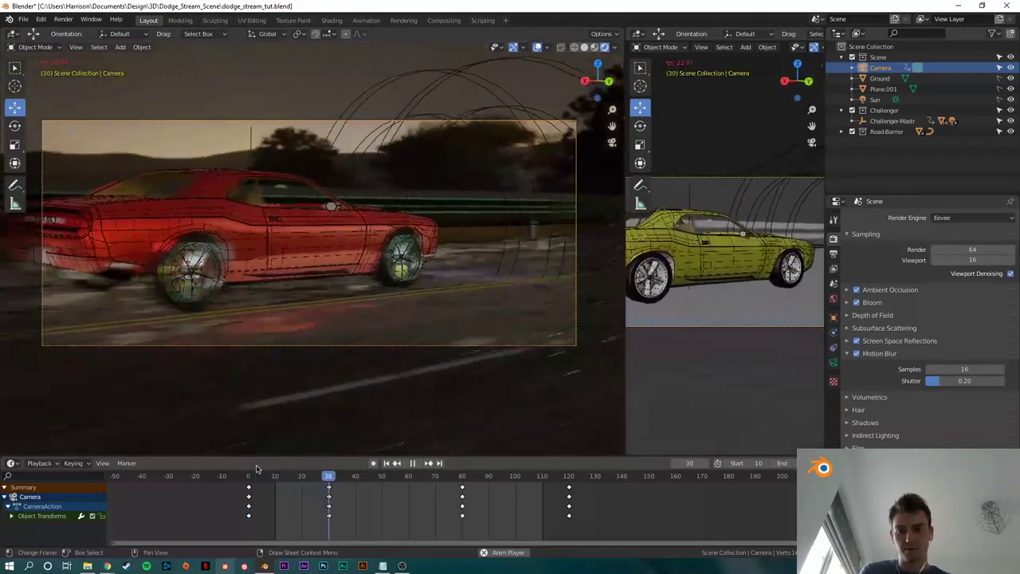
key("space")
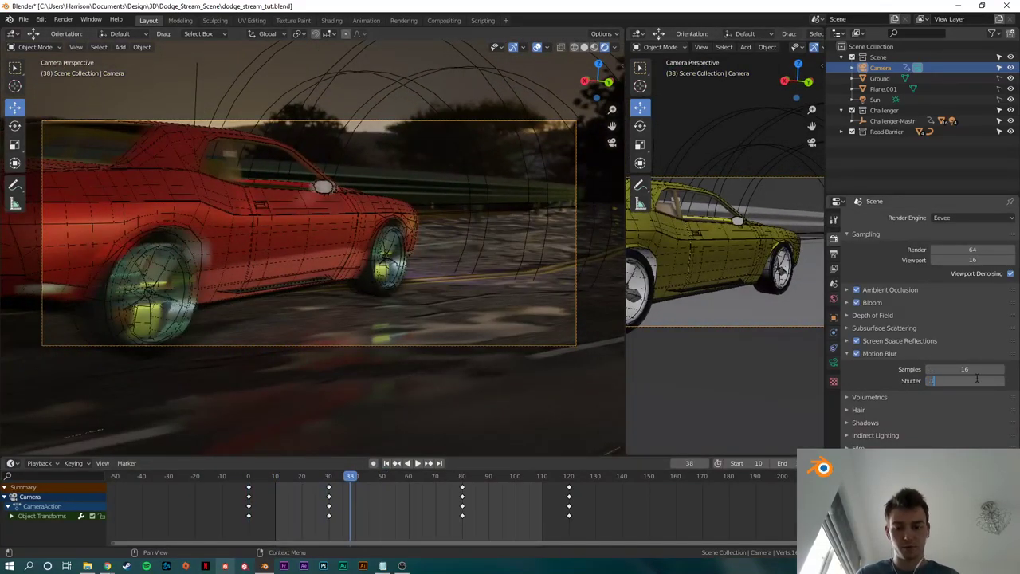
key("space")
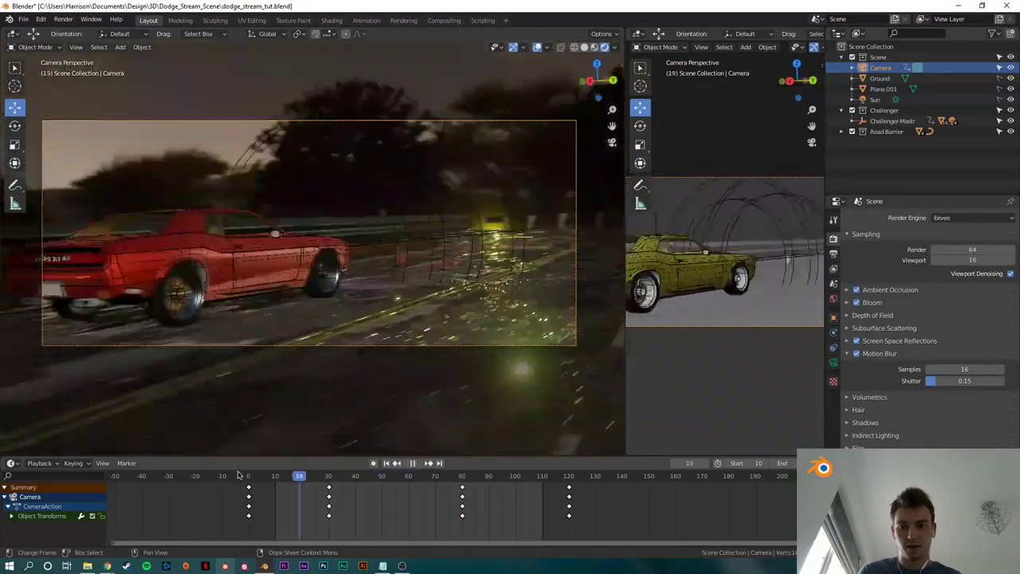
key("space")
Step: Deselect the camera, and add a Plain Axes empty to the scene in the top orthographic view
scroll(510, 239, "down", 1)
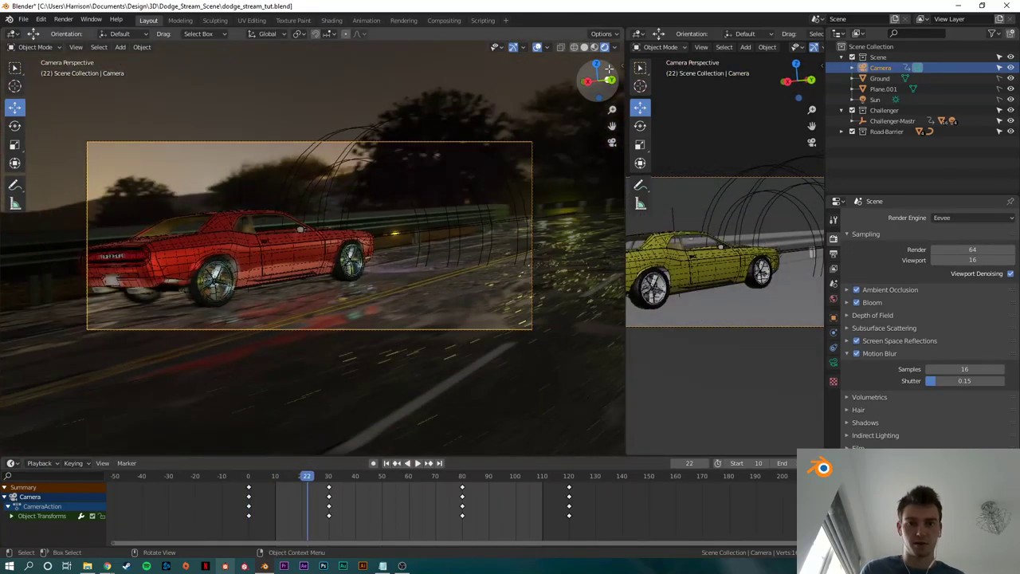
left_click(596, 63)
scroll(558, 177, "down", 4)
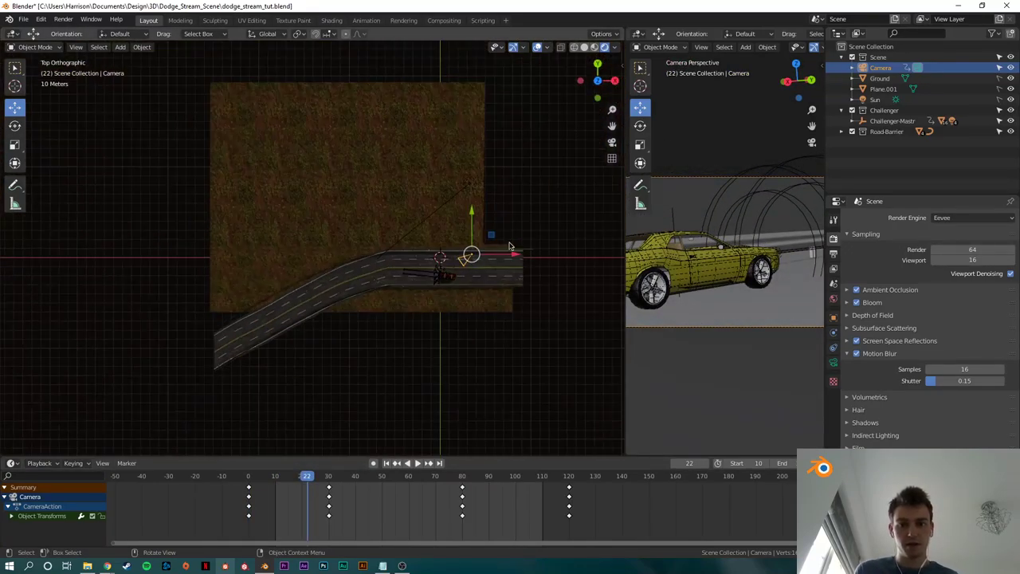
middle_click_drag(510, 244, 348, 223, "shift")
scroll(348, 242, "up", 4)
left_click(508, 197)
key("shift+a")
mouse_move(264, 209)
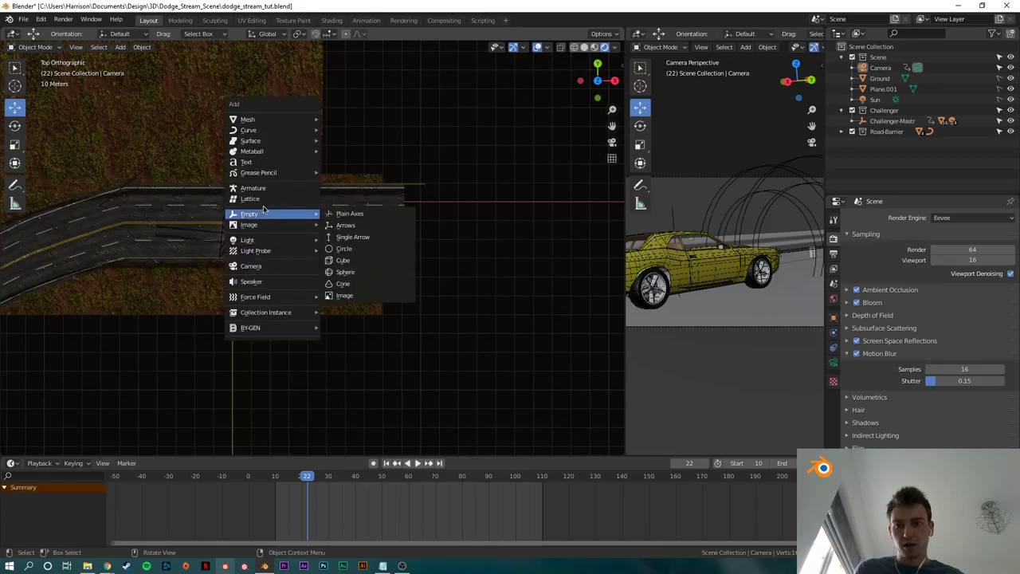
left_click(349, 214)
scroll(378, 257, "up", 3)
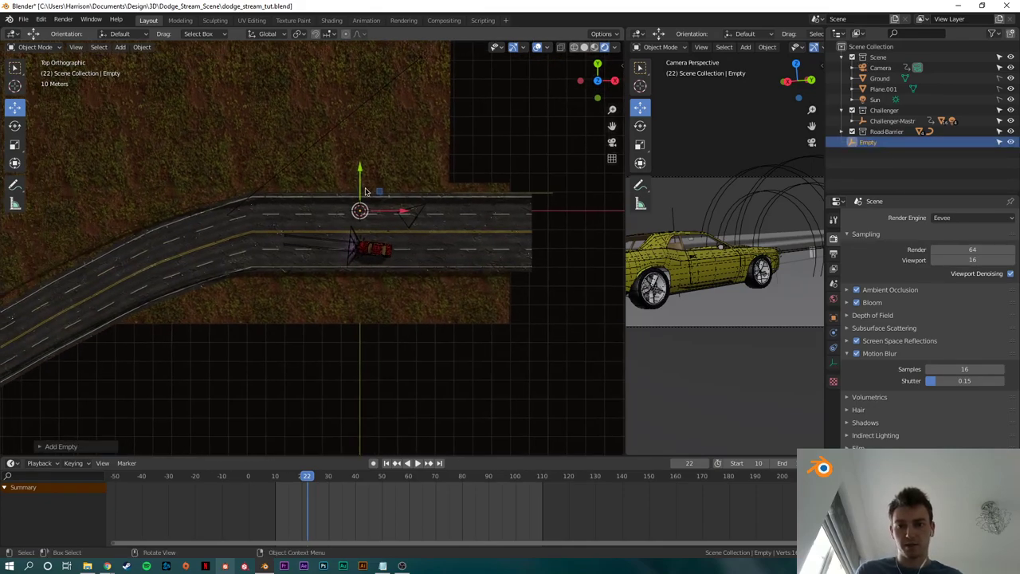
Step: Move the empty onto the road ahead of the car's position at frame 0, and raise it slightly above the surface
left_click_drag(365, 192, 338, 199)
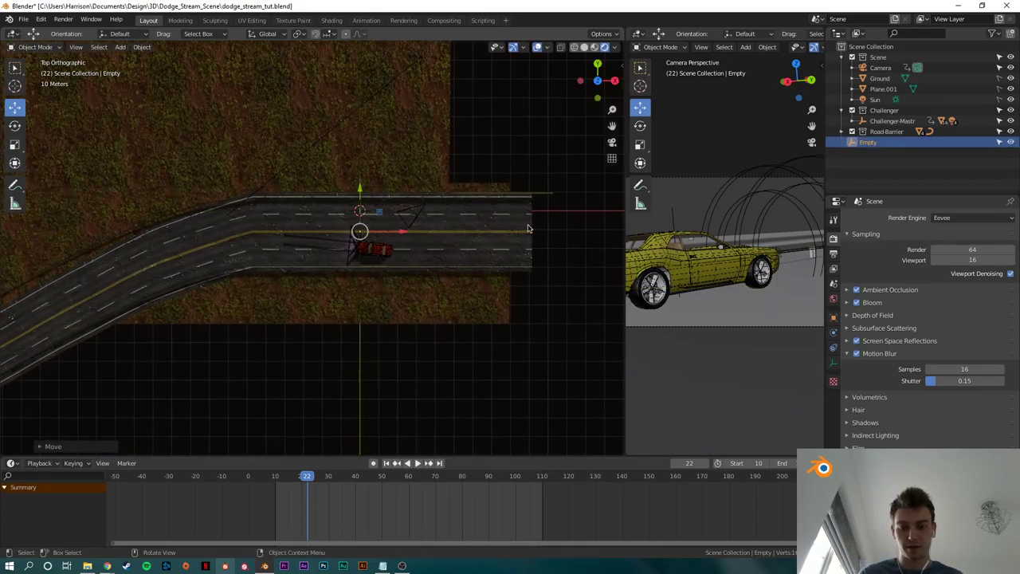
key("g")
left_click(481, 230)
left_click_drag(297, 484, 248, 484)
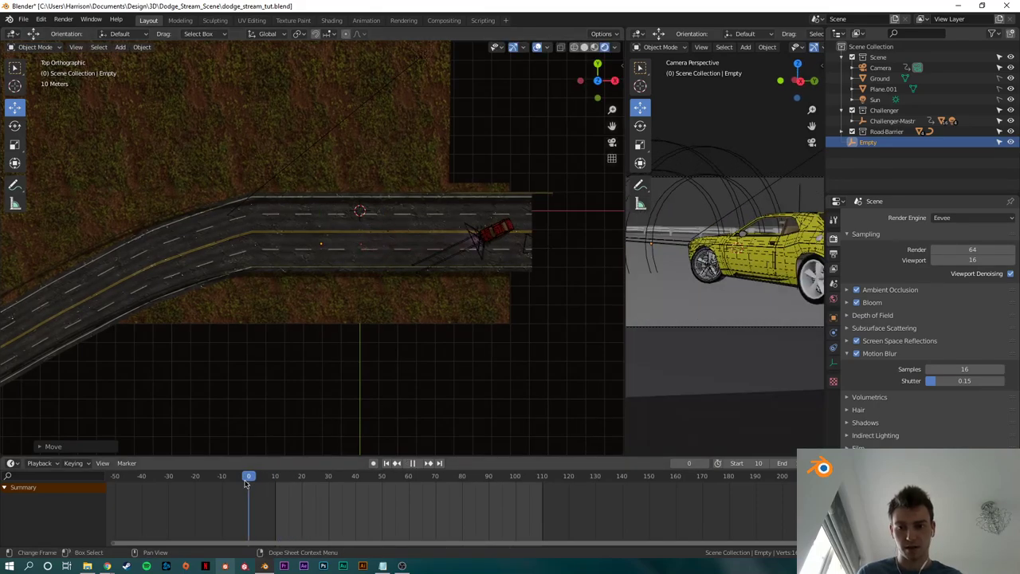
key("space")
scroll(457, 312, "up", 5)
middle_click_drag(451, 310, 368, 300, "shift")
middle_click_drag(368, 299, 431, 203)
left_click_drag(255, 146, 253, 132)
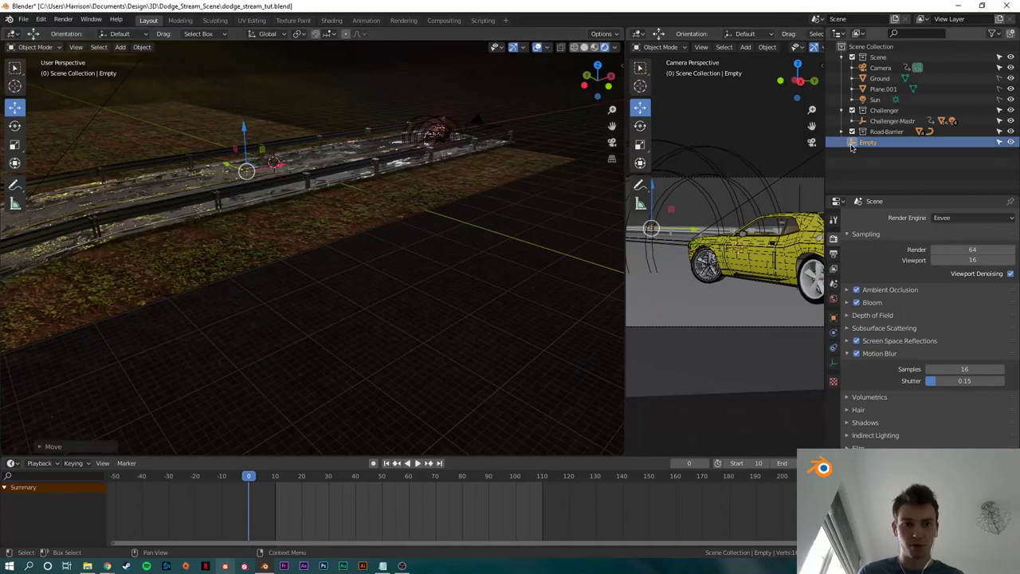
Step: Rename the new empty as Focus
double_click(867, 142)
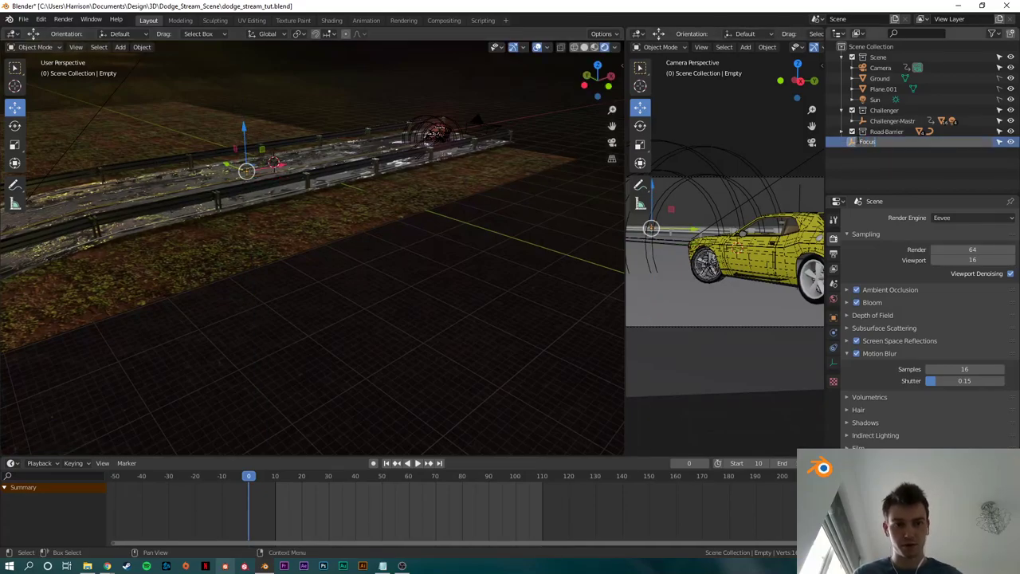
type("Focus")
key("Return")
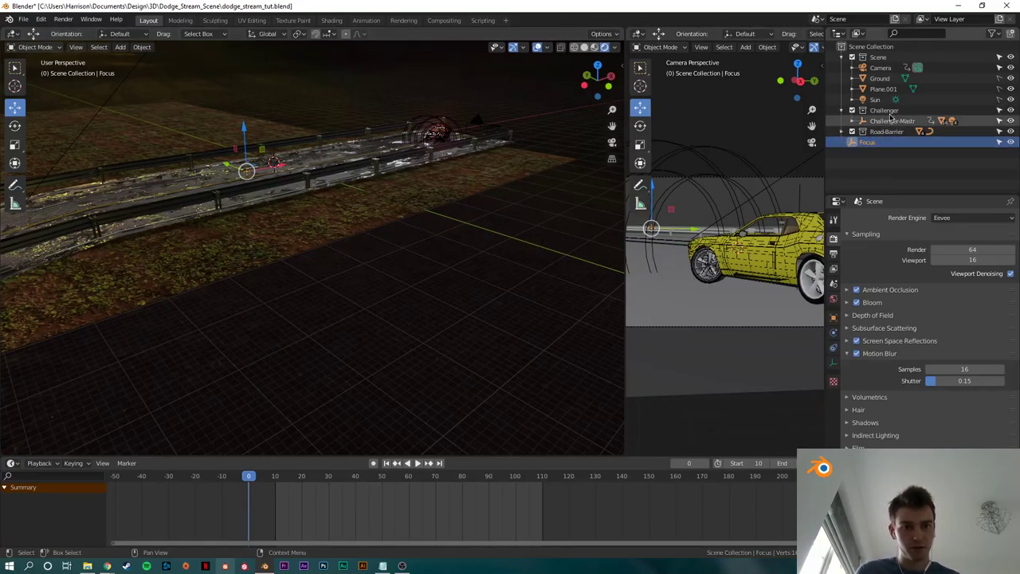
Step: Enable the camera's depth of field with the Focus empty as its focus object, and select the Focus empty
left_click(881, 67)
left_click(833, 364)
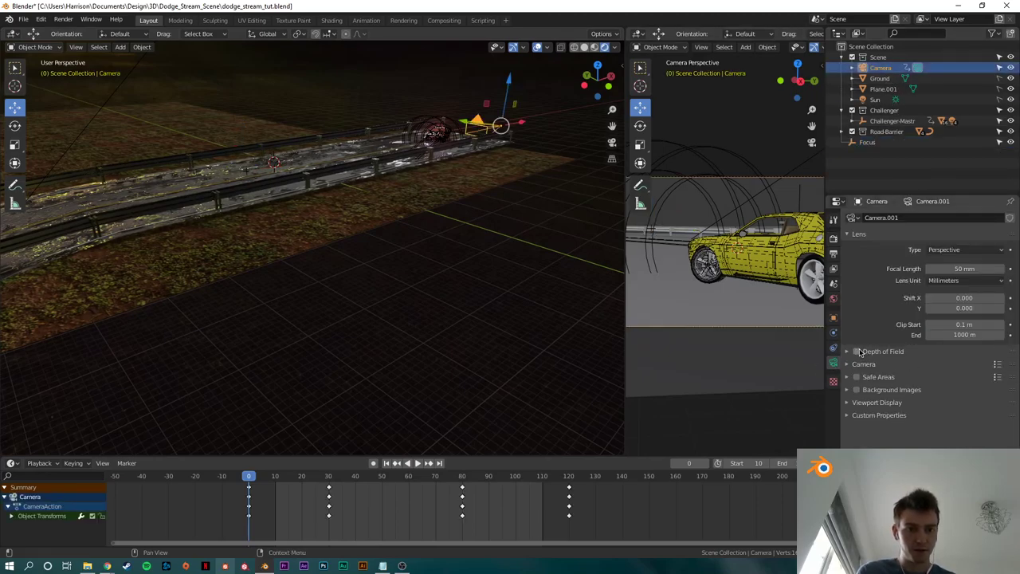
middle_click_drag(466, 177, 456, 258, "shift")
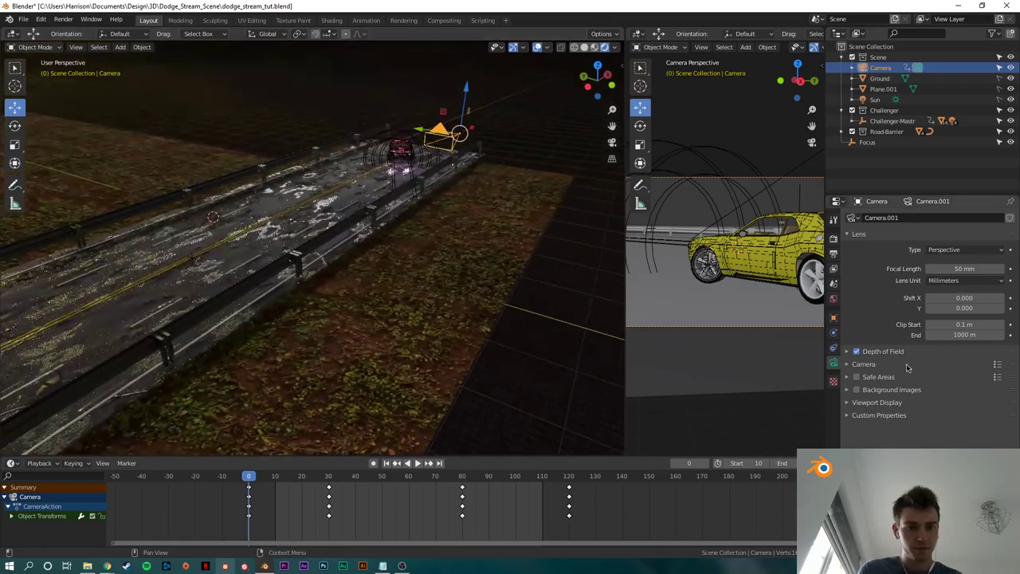
left_click(847, 352)
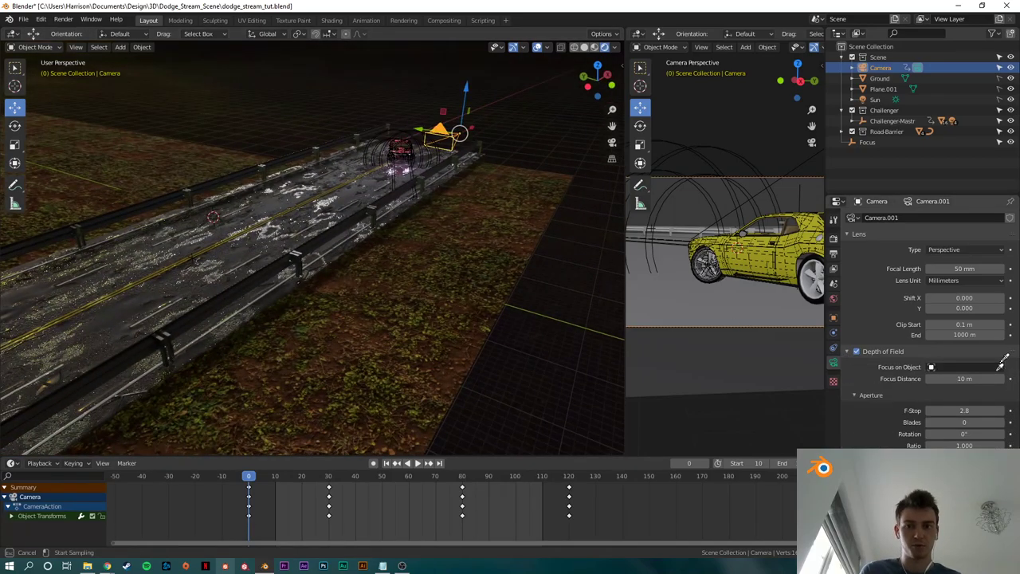
left_click(869, 137)
key("alt+a")
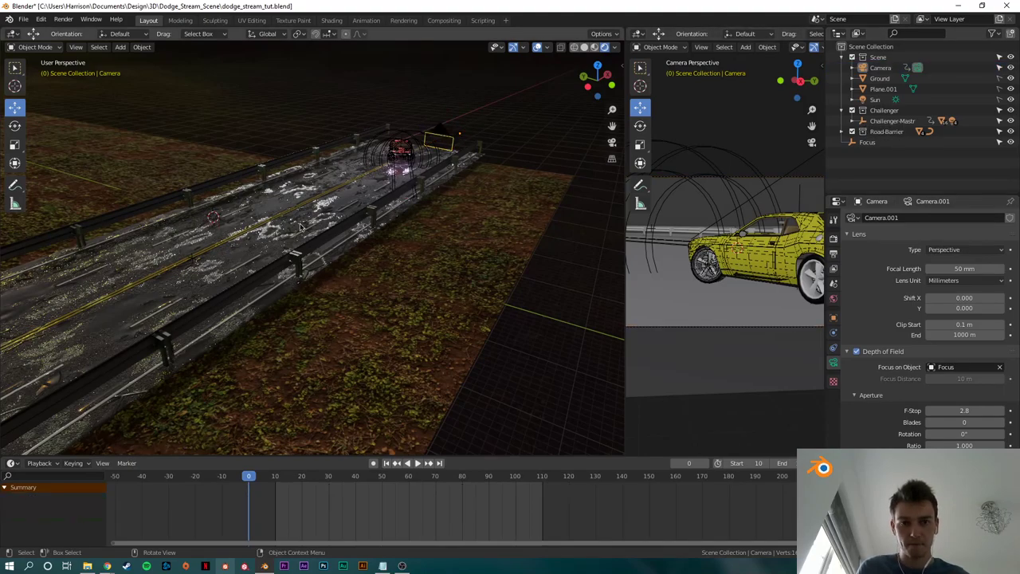
left_click(868, 142)
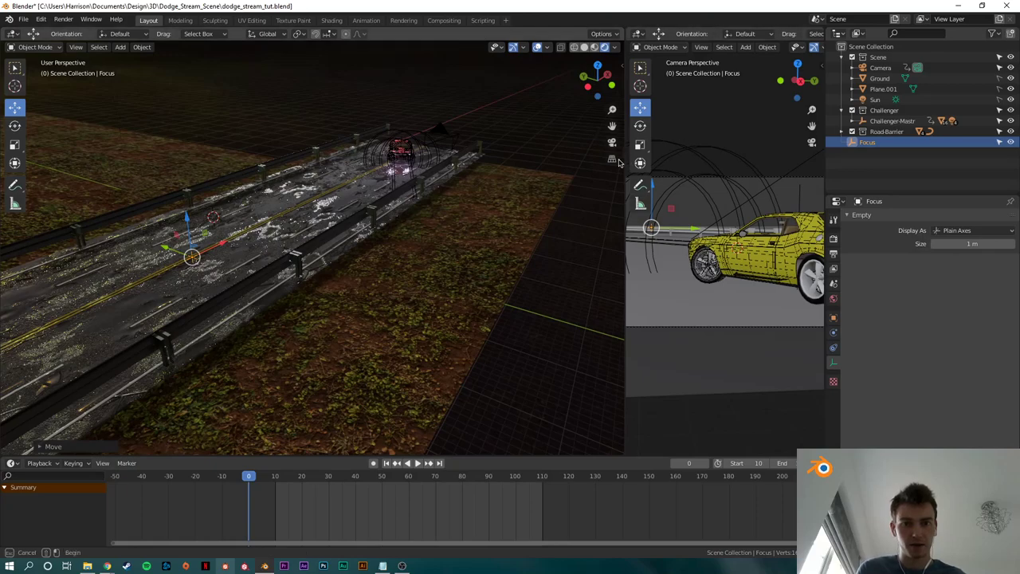
Step: Deselect everything, show the scene viewport in solid shading, widen the camera viewport, and preview it in rendered shading
key("alt+a")
left_click(584, 47)
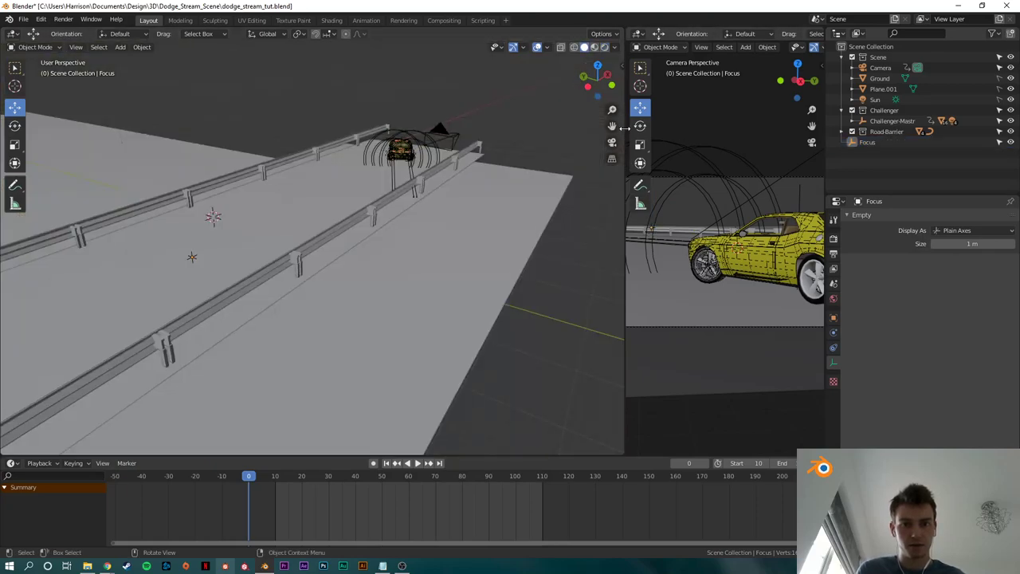
left_click_drag(625, 133, 375, 132)
left_click(804, 47)
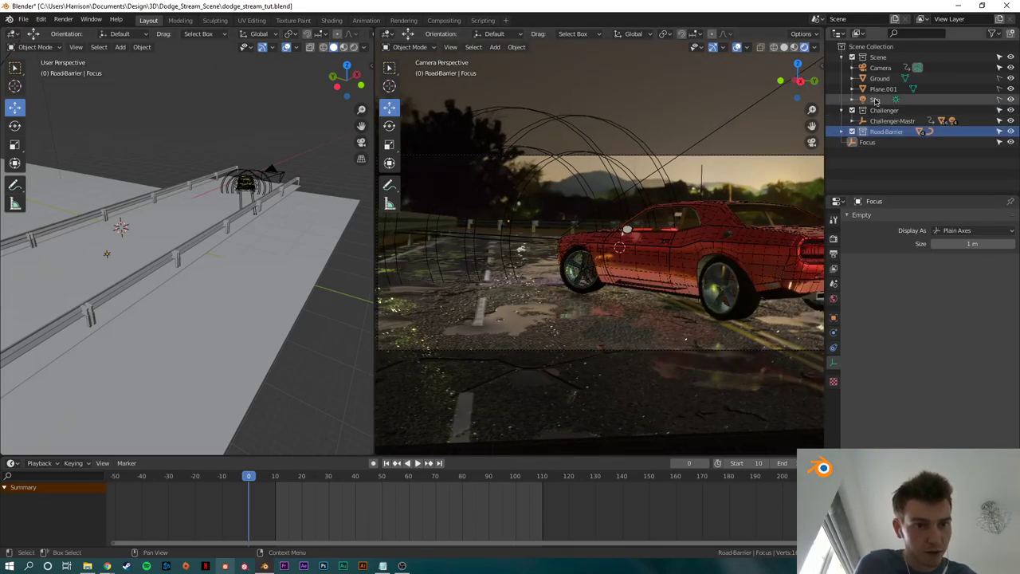
Step: In top orthographic view, move the Focus empty past the car to a spot beside the camera, beyond the road's end
left_click(880, 68)
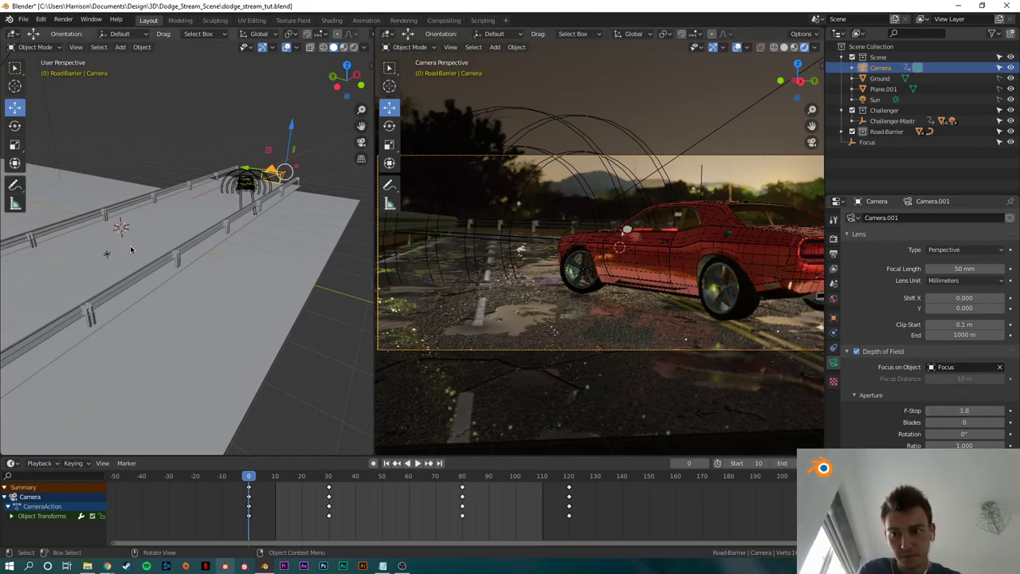
left_click(107, 253)
left_click(347, 67)
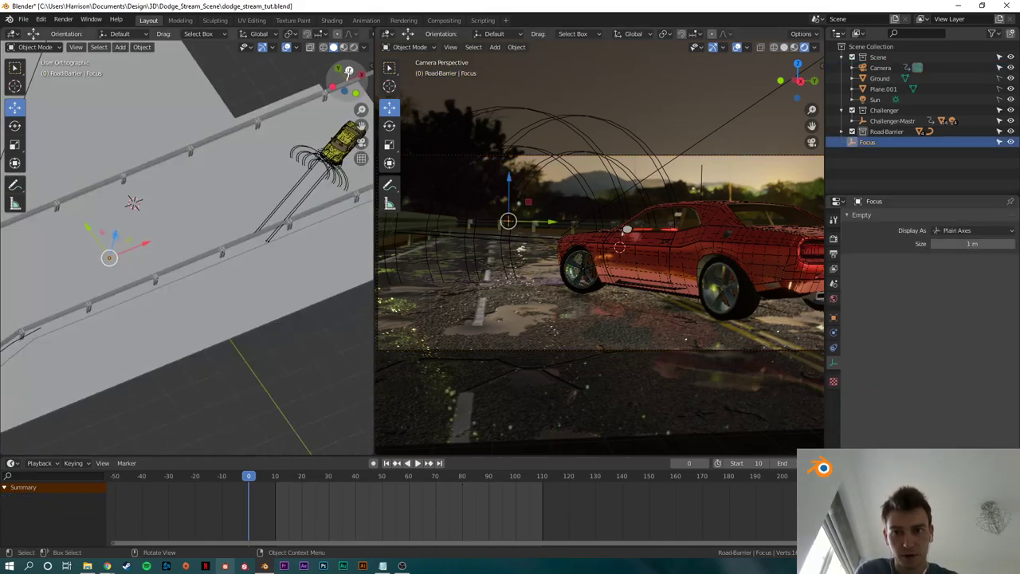
key("g")
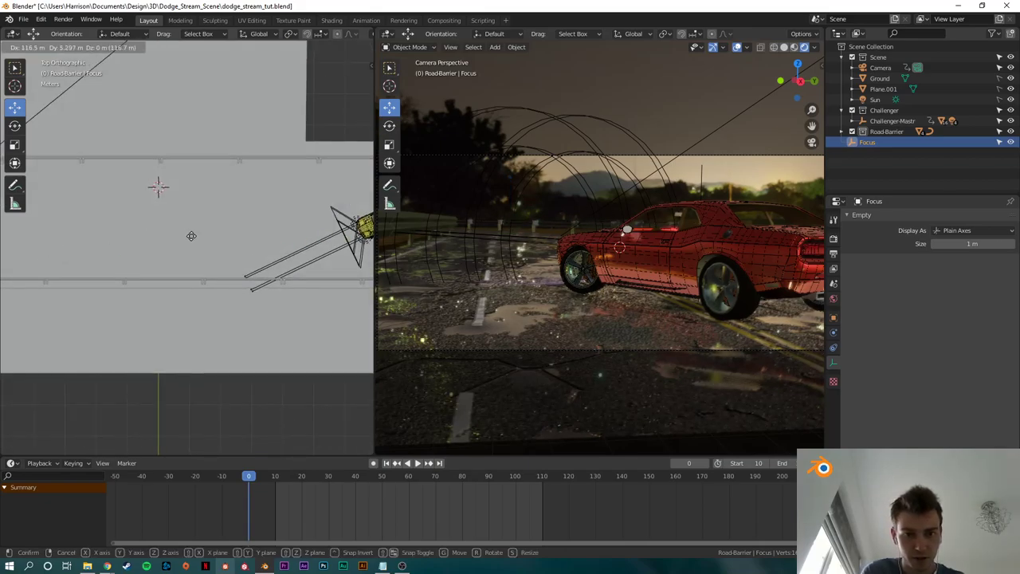
left_click(284, 227)
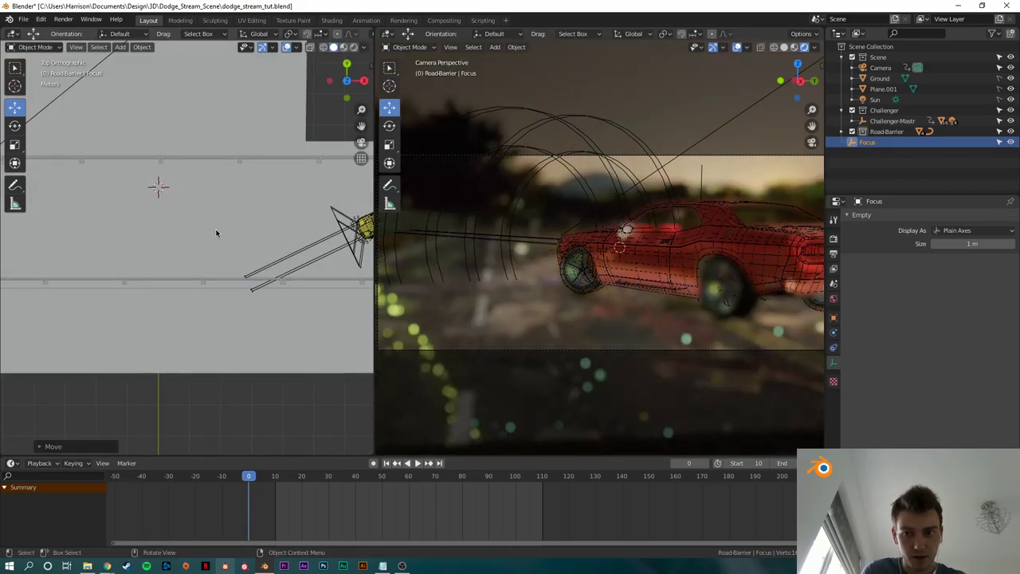
scroll(217, 231, "down", 3)
scroll(319, 237, "up", 4)
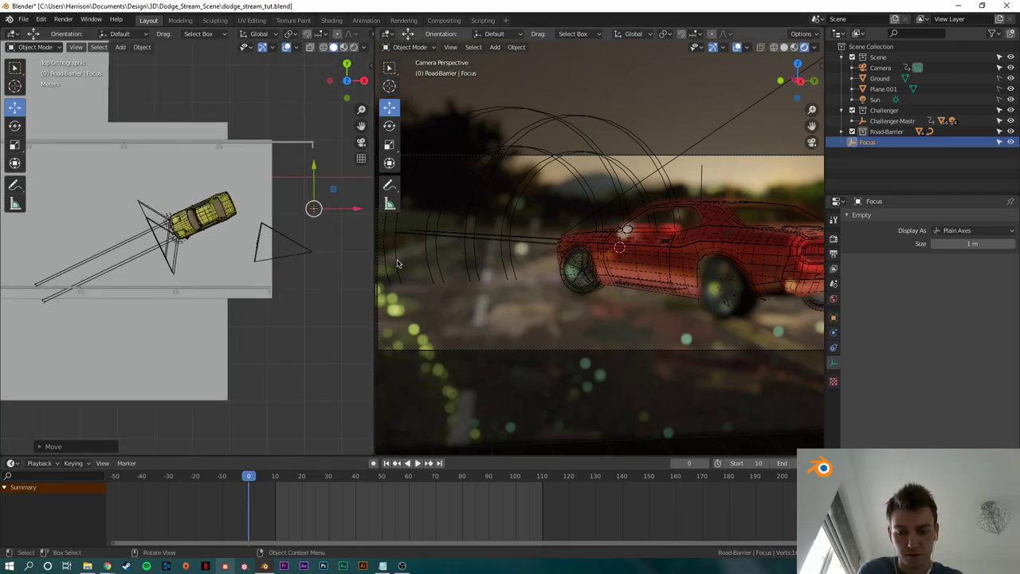
key("g")
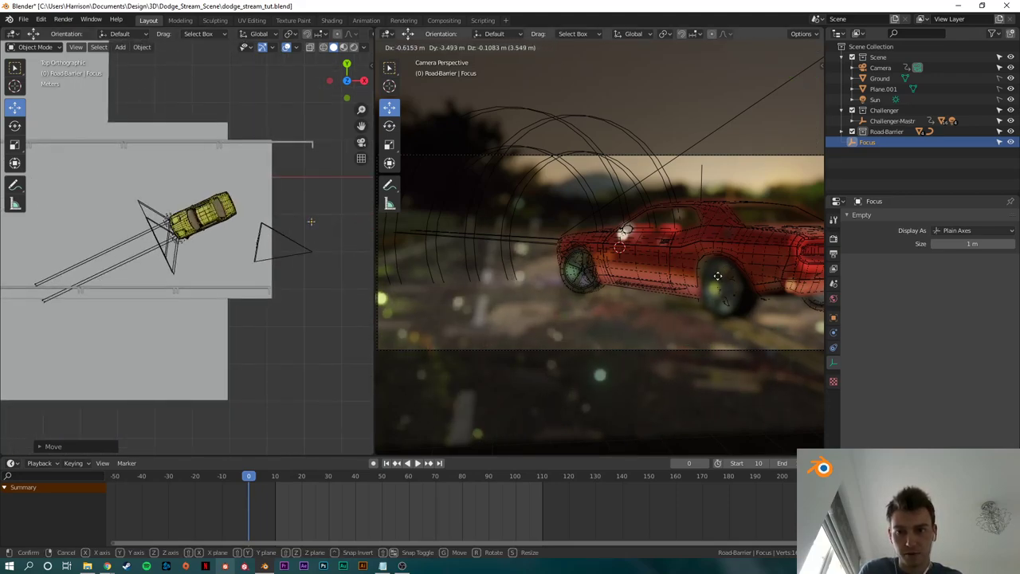
left_click(311, 216)
Step: Move the Focus empty away from the camera and back onto the road ahead of the car
scroll(313, 319, "down", 3)
scroll(313, 320, "down", 2)
key("g")
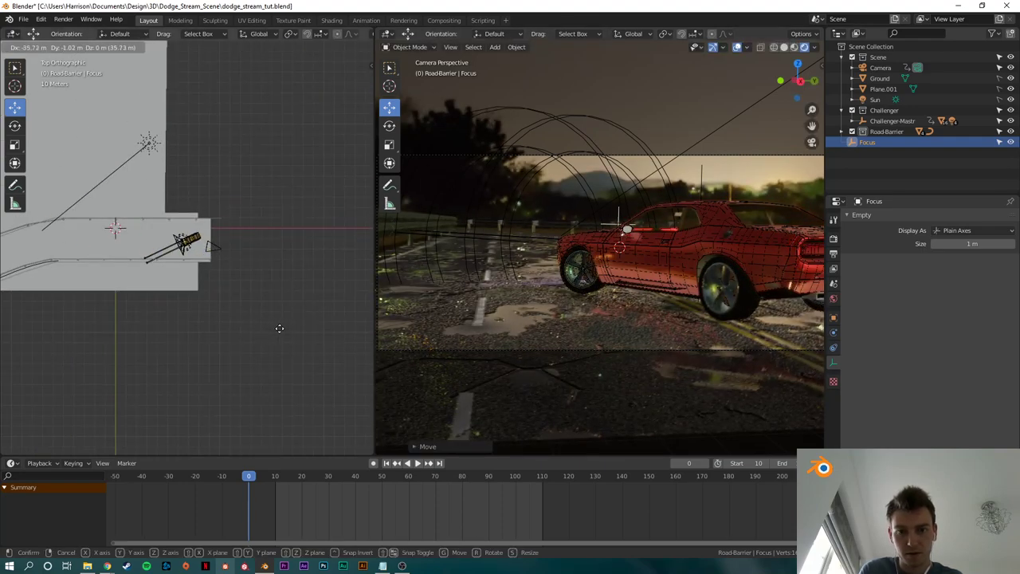
key("x")
key("x")
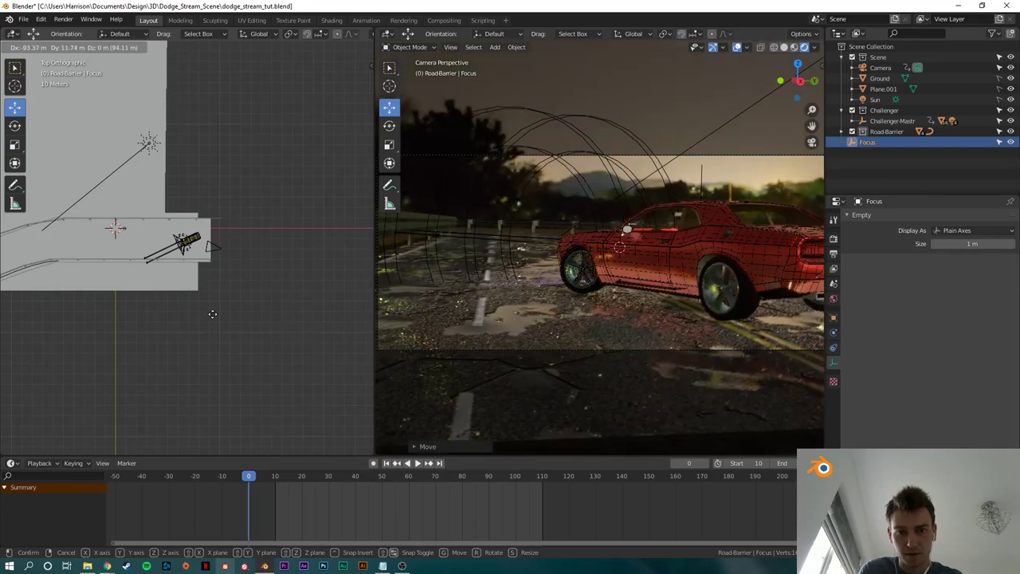
left_click(112, 299)
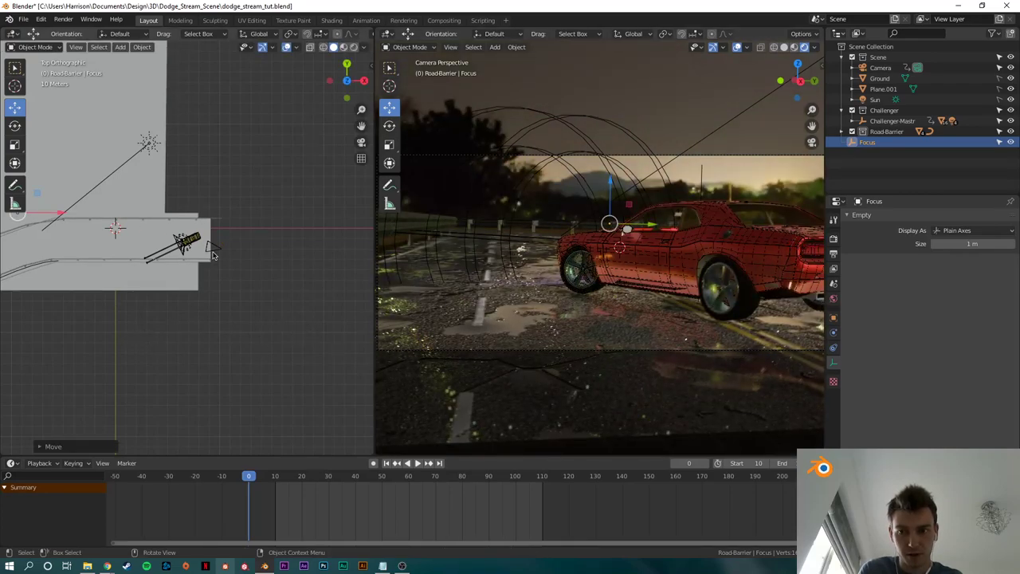
key("g")
left_click(293, 310)
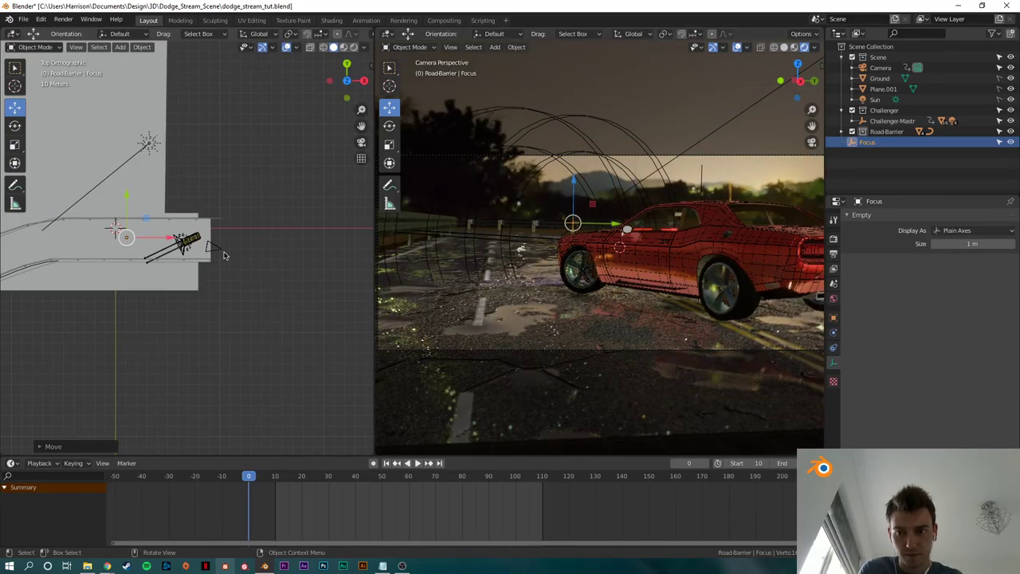
Step: Check the camera's depth of field settings, and scale up the Focus empty so its axes are easier to see
left_click(218, 248)
scroll(232, 304, "up", 2)
middle_click_drag(114, 279, 239, 295, "shift")
scroll(239, 295, "up", 5)
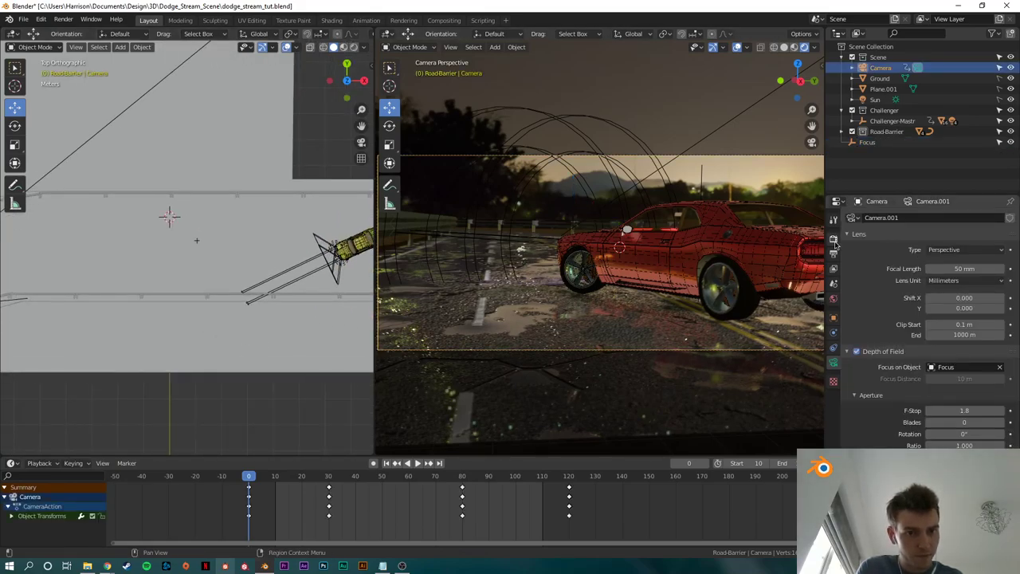
scroll(290, 293, "down", 3)
scroll(278, 276, "up", 3)
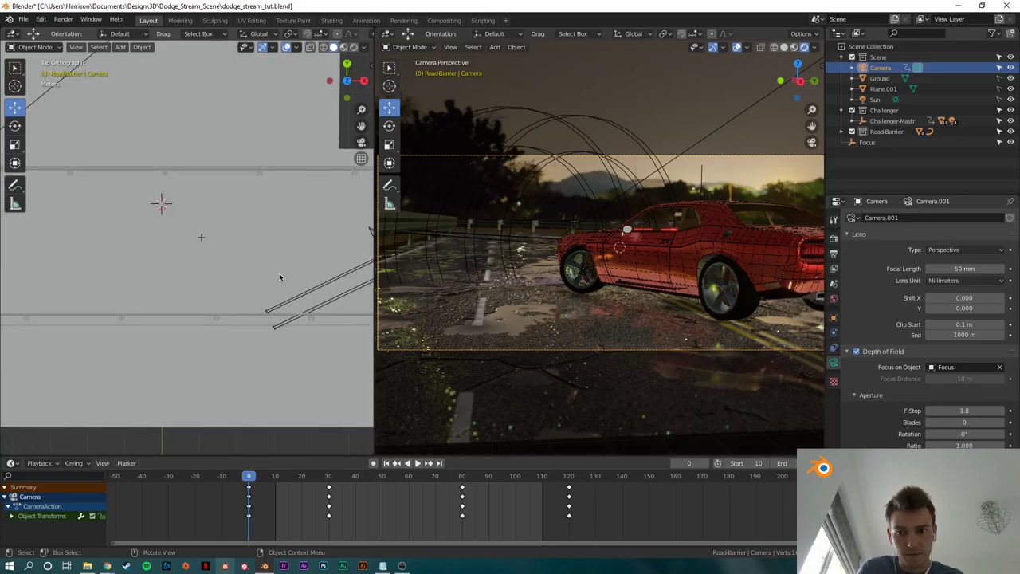
left_click(202, 238)
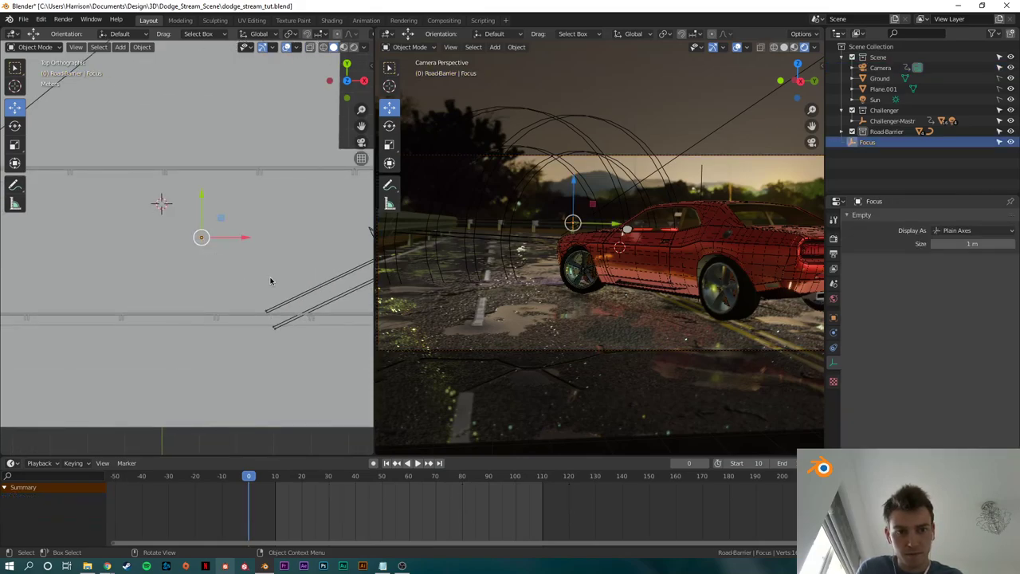
key("s")
left_click(370, 231)
Step: Move the enlarged Focus empty along the road onto the front end of the car
scroll(335, 263, "down", 3)
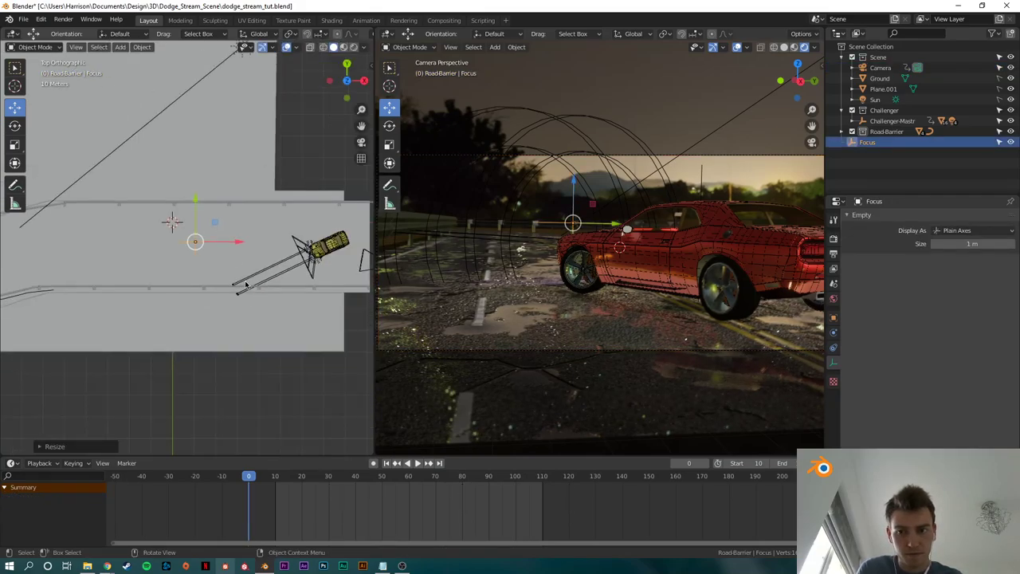
key("g")
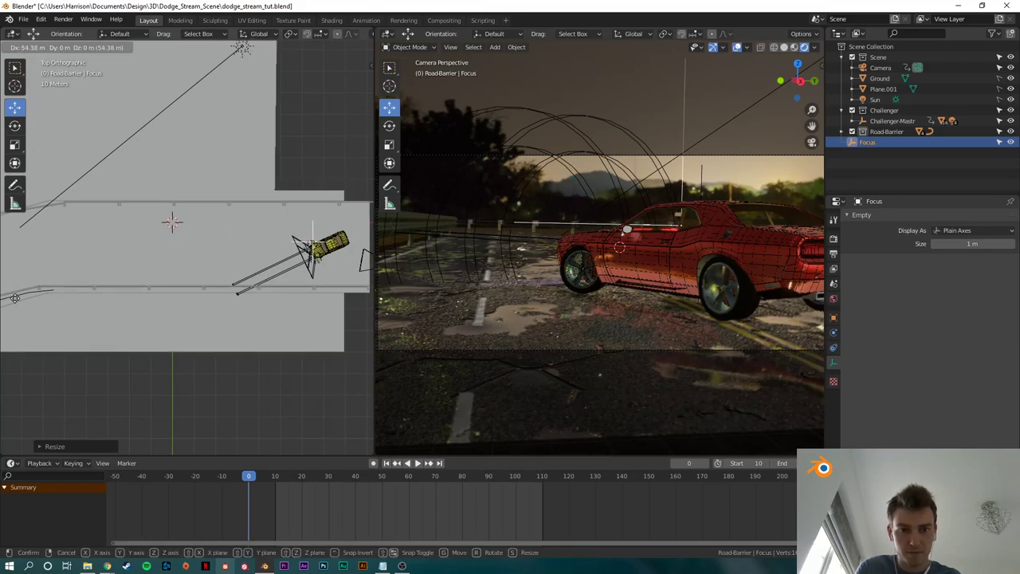
left_click(18, 306)
middle_click_drag(355, 279, 236, 280, "shift")
scroll(236, 280, "up", 3)
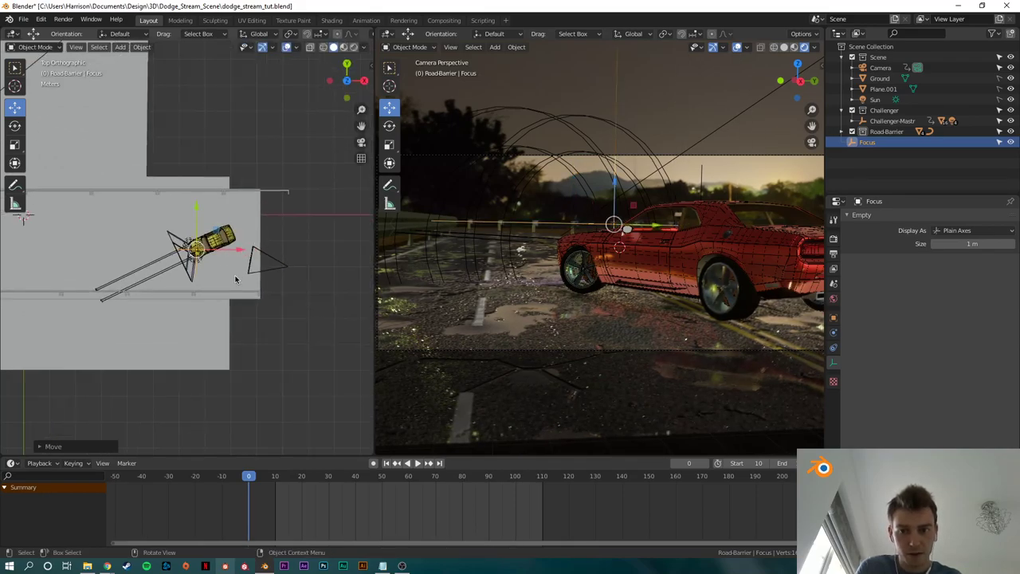
Step: Examine the render, output, view layer and scene settings for depth of field options affecting the camera
left_click(283, 263)
left_click(833, 239)
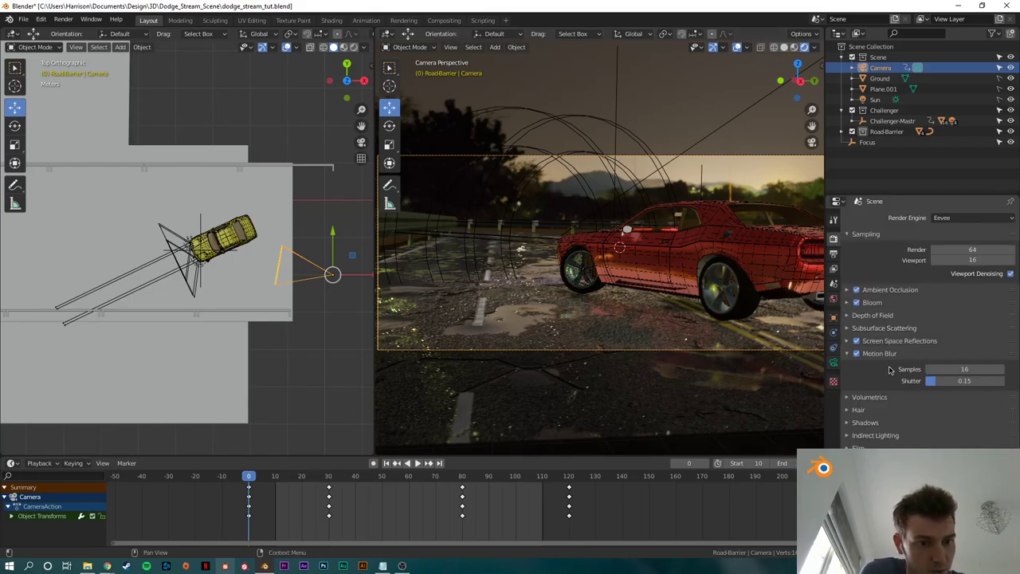
left_click(834, 253)
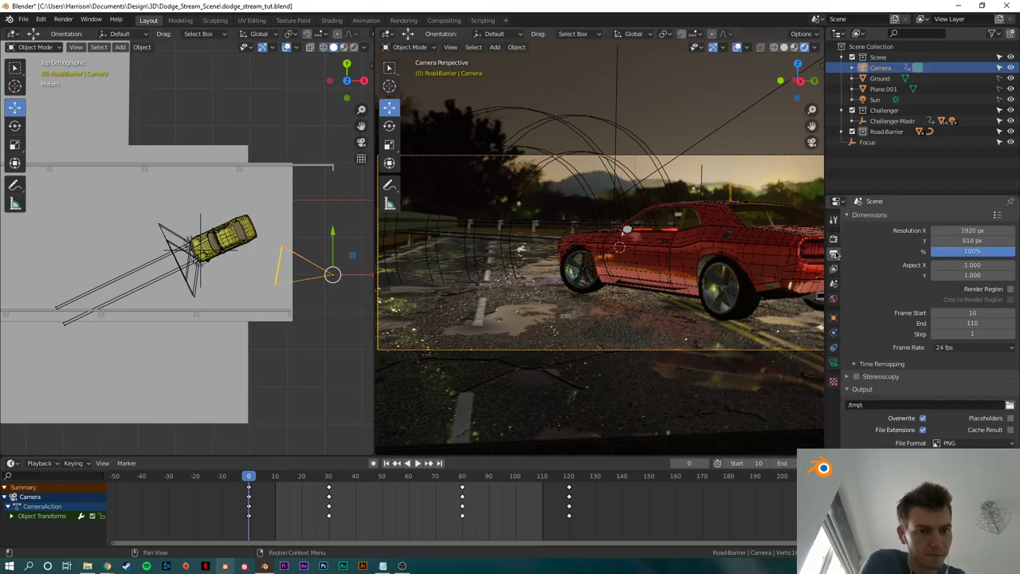
left_click(834, 270)
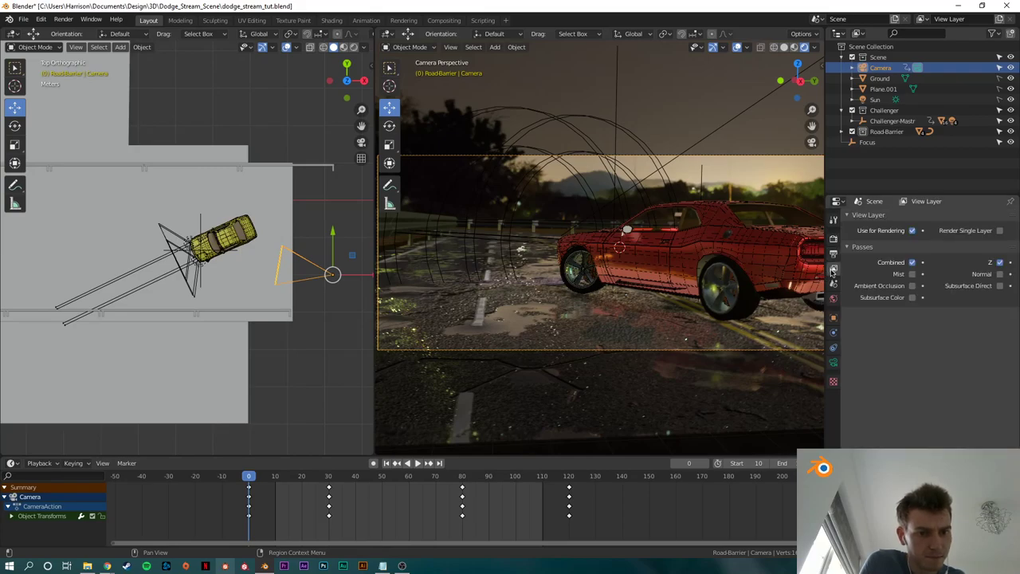
left_click(834, 285)
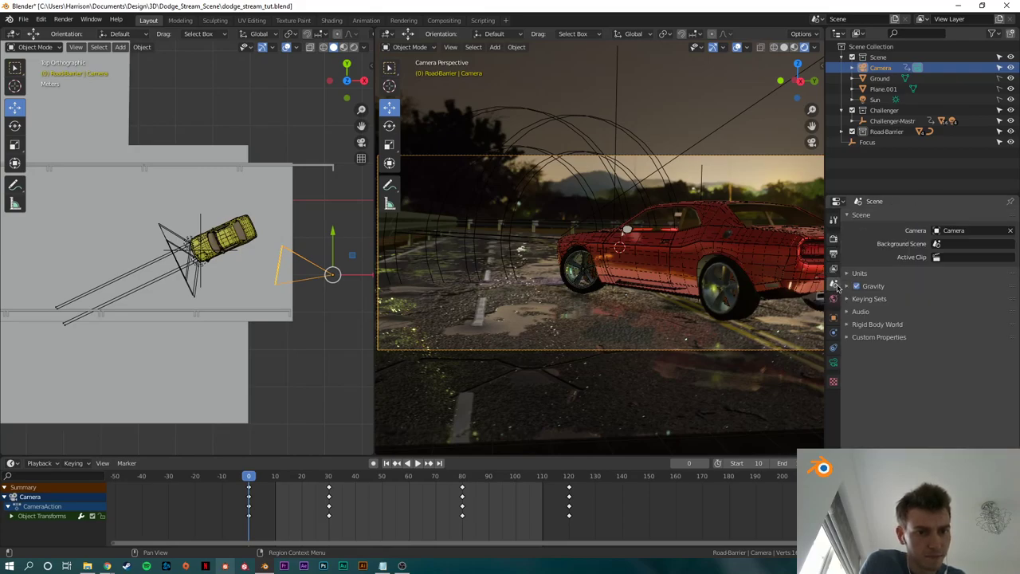
left_click(834, 238)
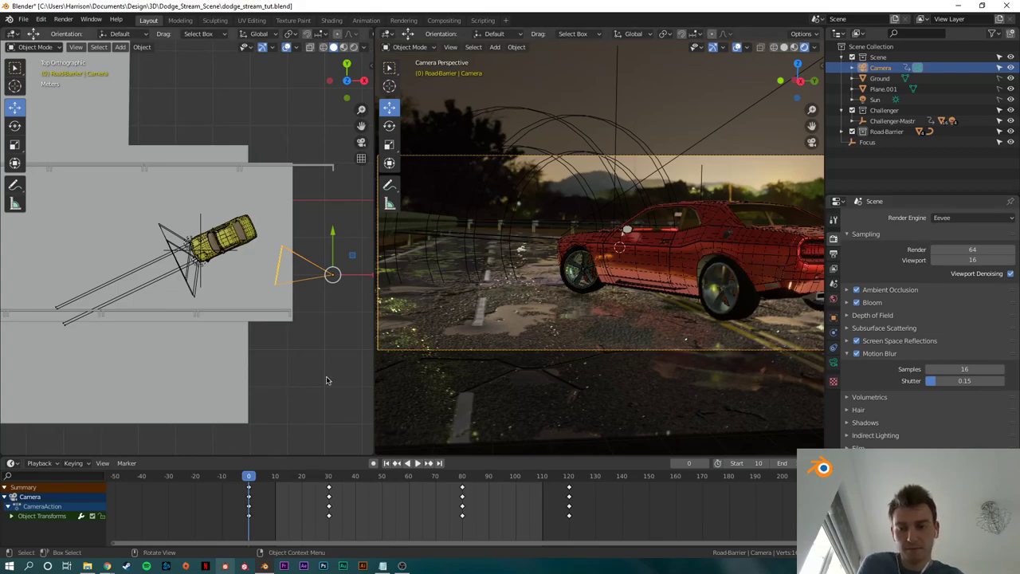
left_click(224, 257)
left_click(219, 244)
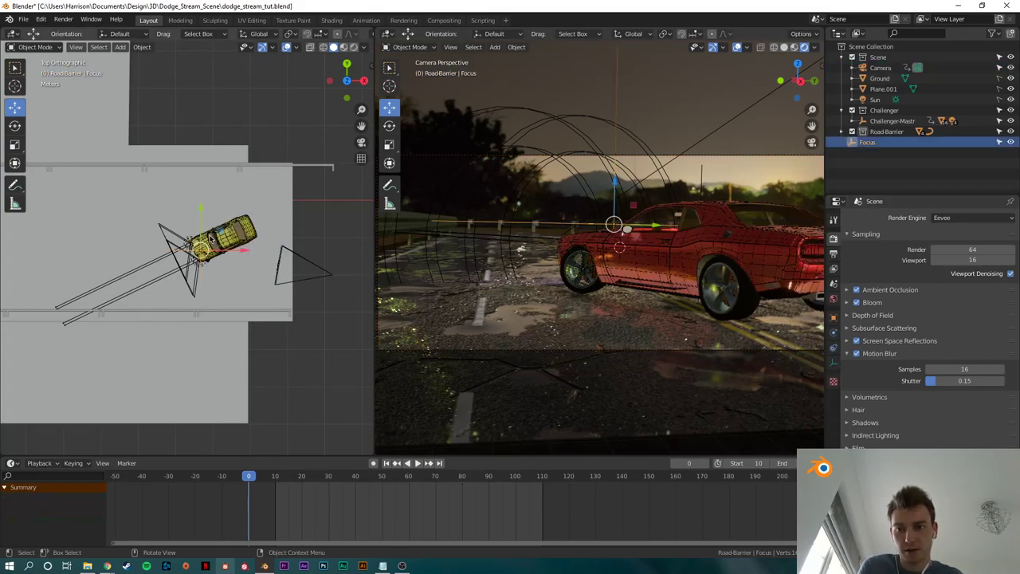
left_click(880, 68)
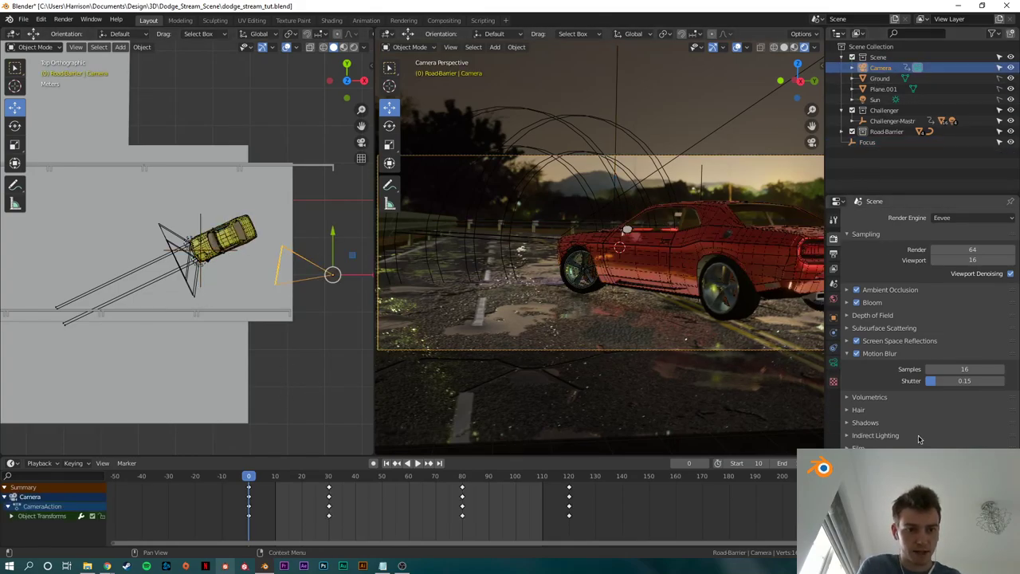
left_click(847, 316)
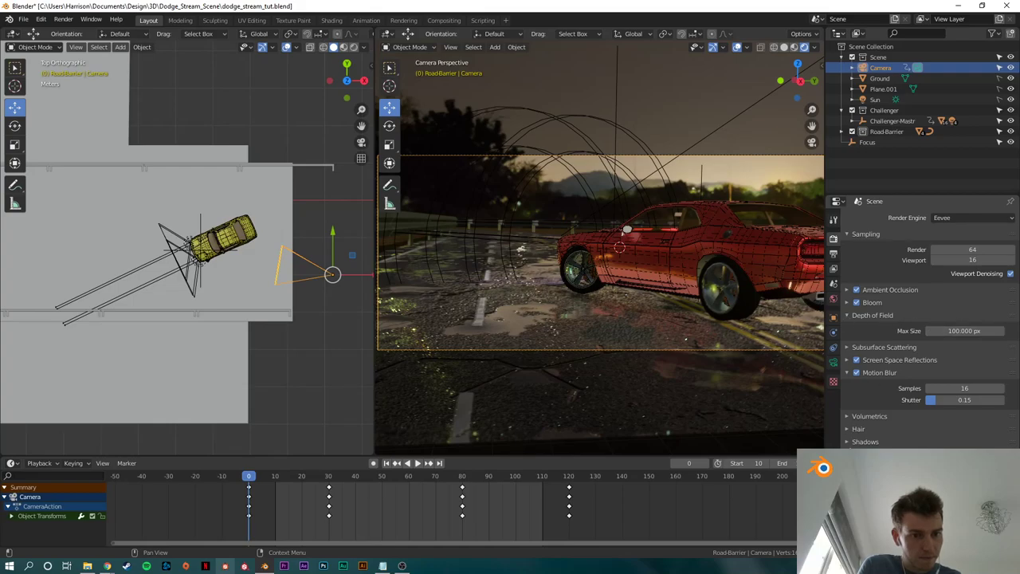
Step: Clear the camera's depth of field focus object and assign the Focus empty to it again
left_click(834, 363)
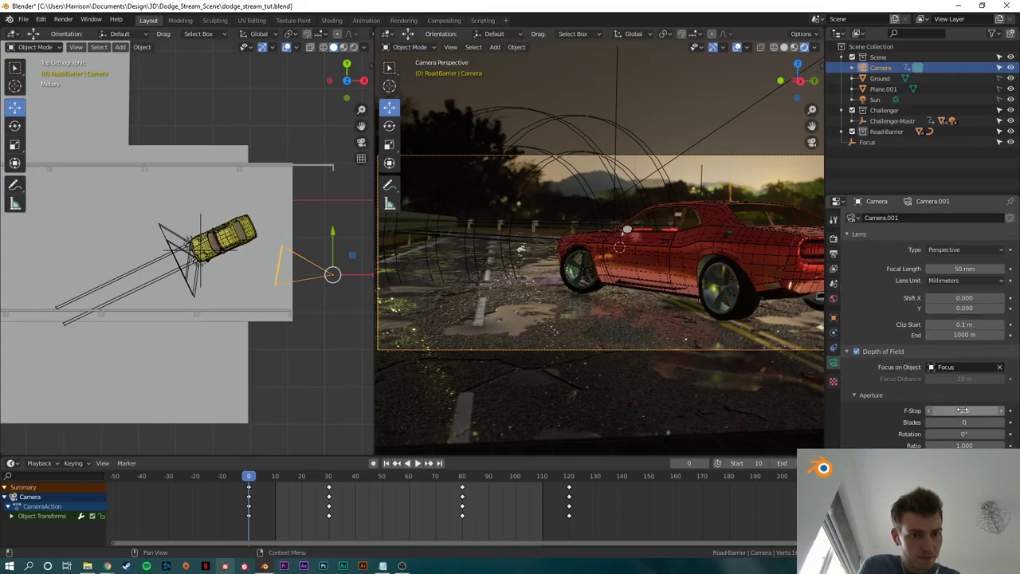
left_click(995, 367)
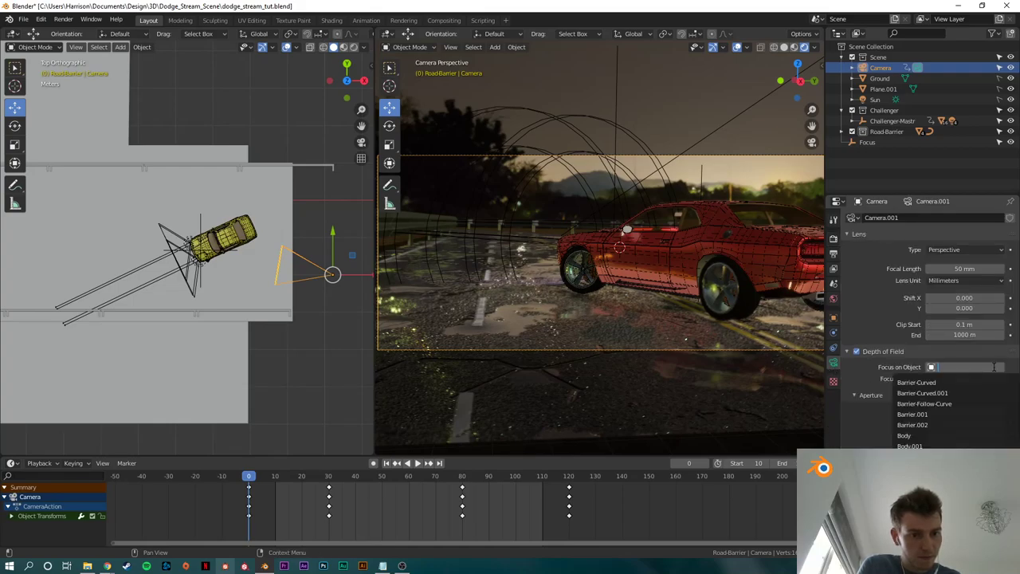
left_click(865, 386)
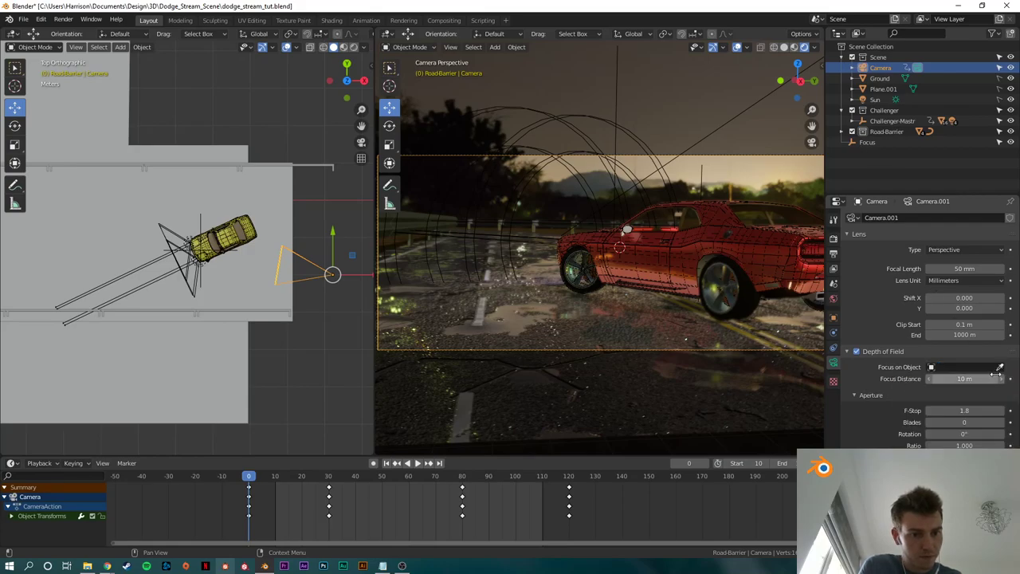
left_click(874, 141)
Step: With auto keying enabled, record the Focus empty's motion by moving it along with the car down the road during playback
left_click(209, 251)
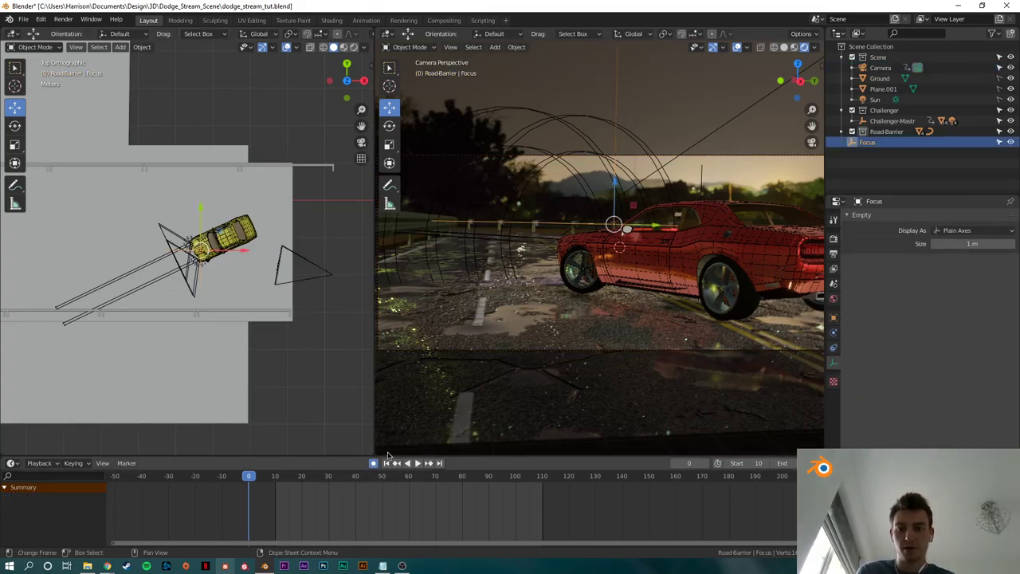
scroll(219, 351, "down", 5)
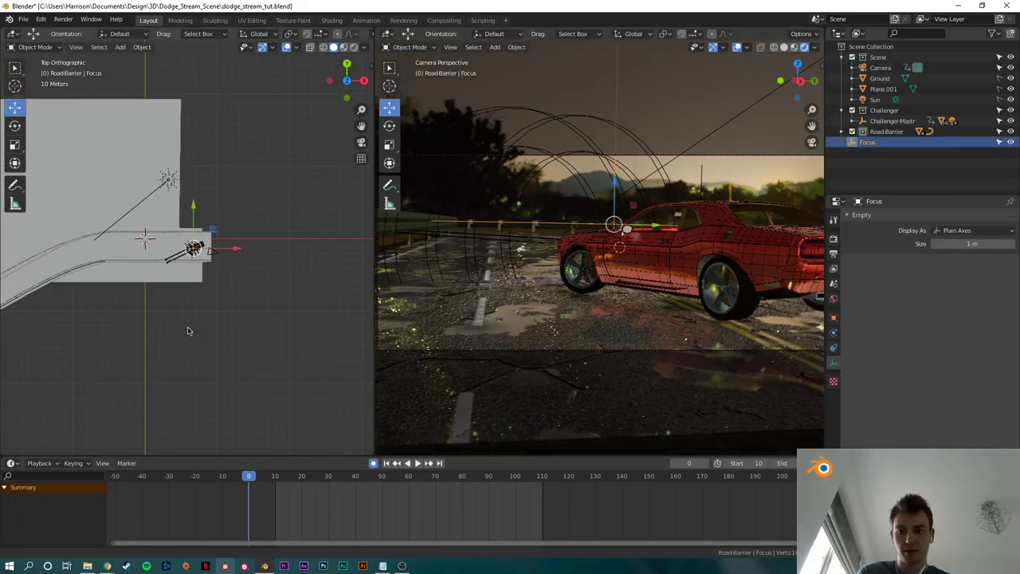
middle_click_drag(188, 331, 306, 322, "shift")
key("space")
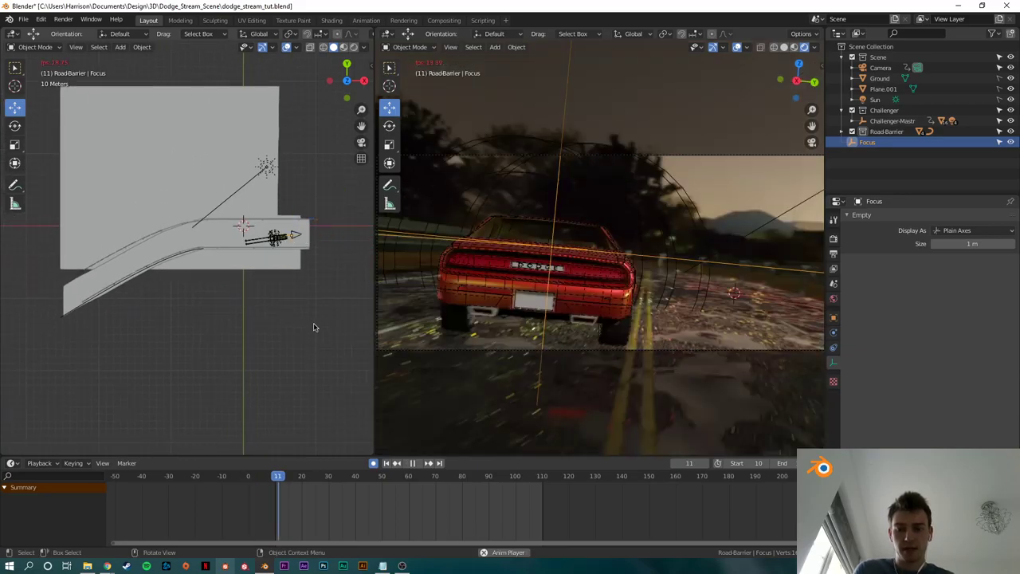
key("g")
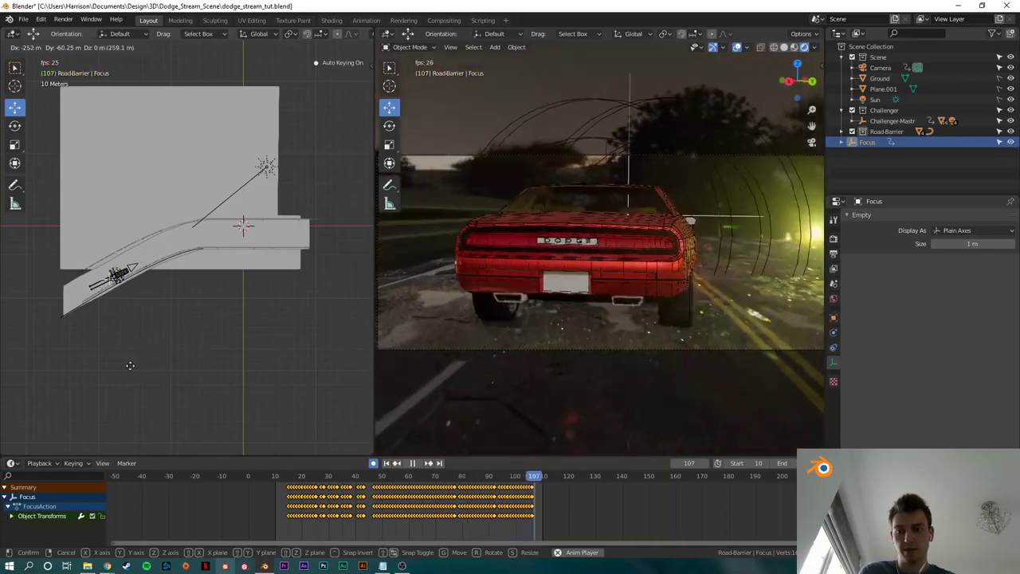
left_click(120, 373)
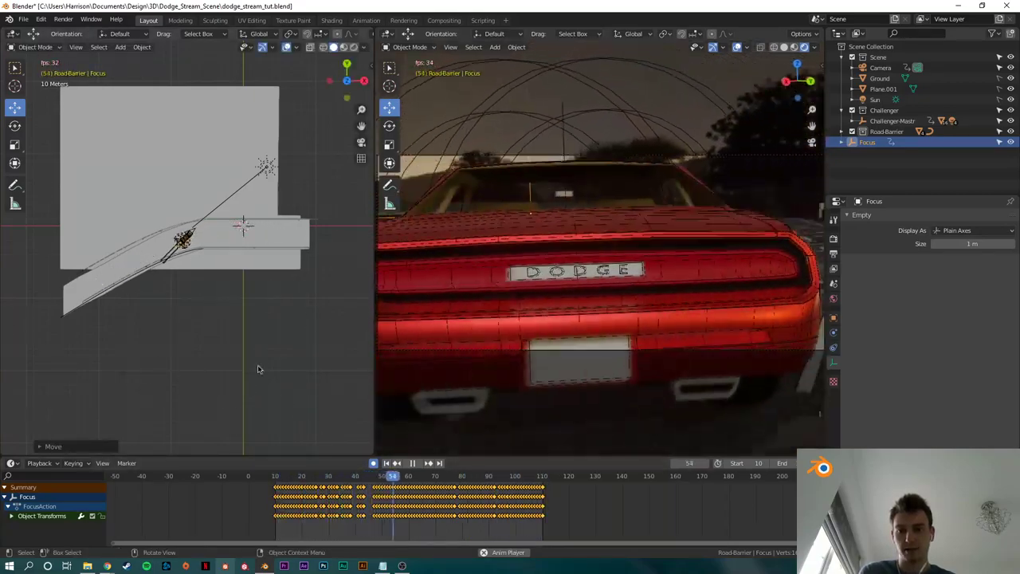
scroll(175, 263, "up", 3)
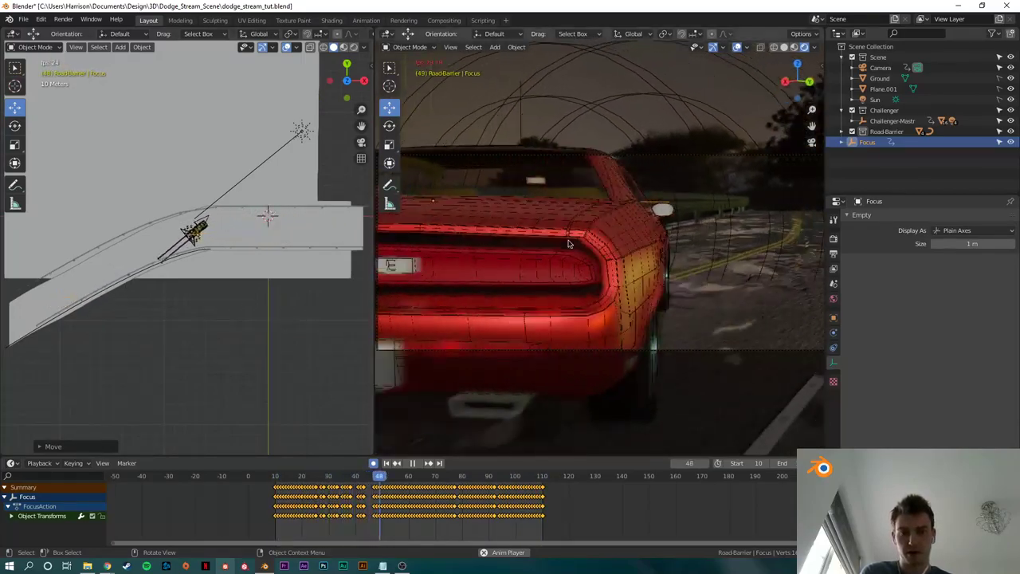
Step: Stop the keyframe recording, deselect the Focus empty, and play the animation from frame 0 in an enlarged camera view
key("space")
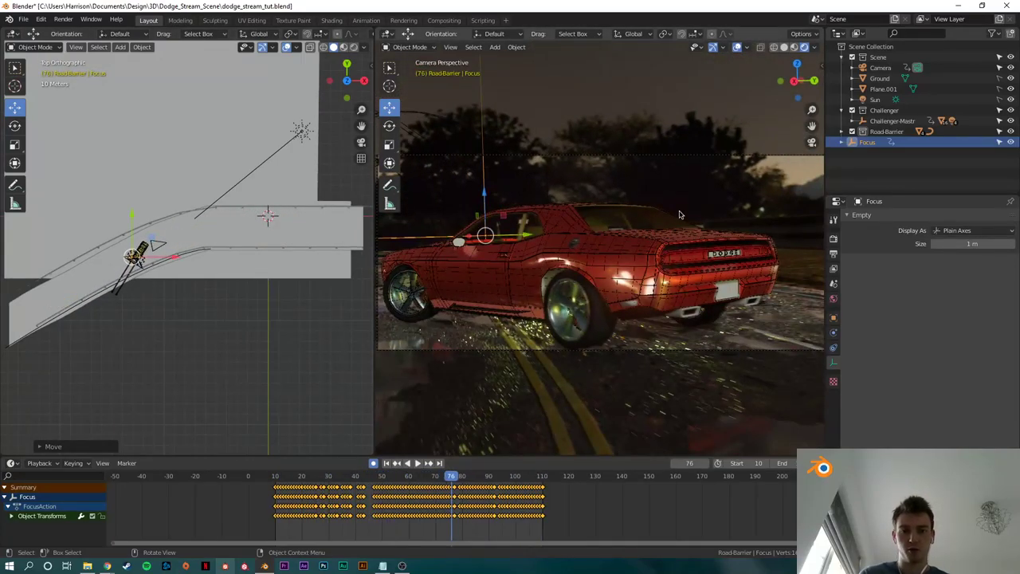
left_click(694, 127)
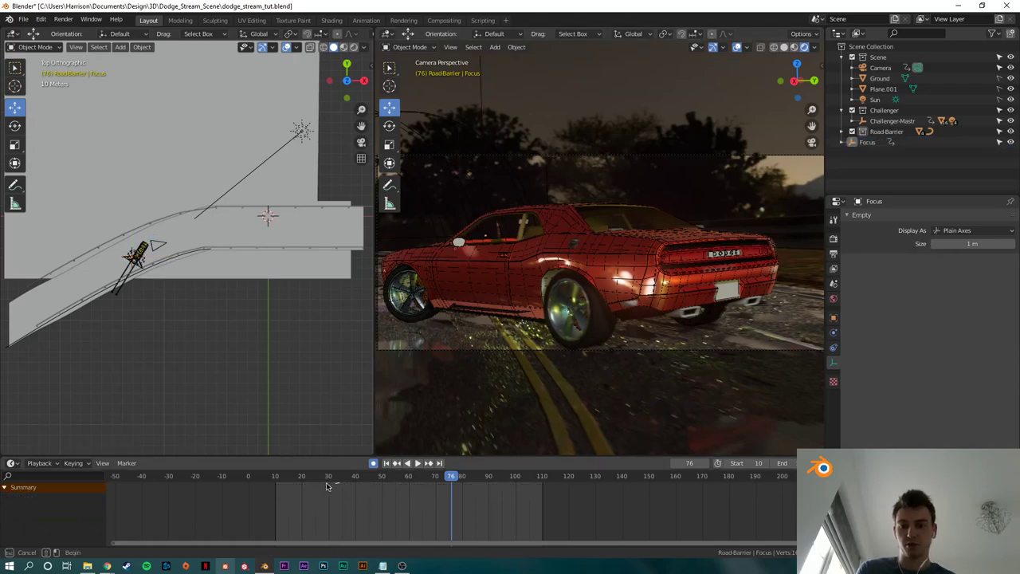
left_click_drag(360, 478, 236, 465)
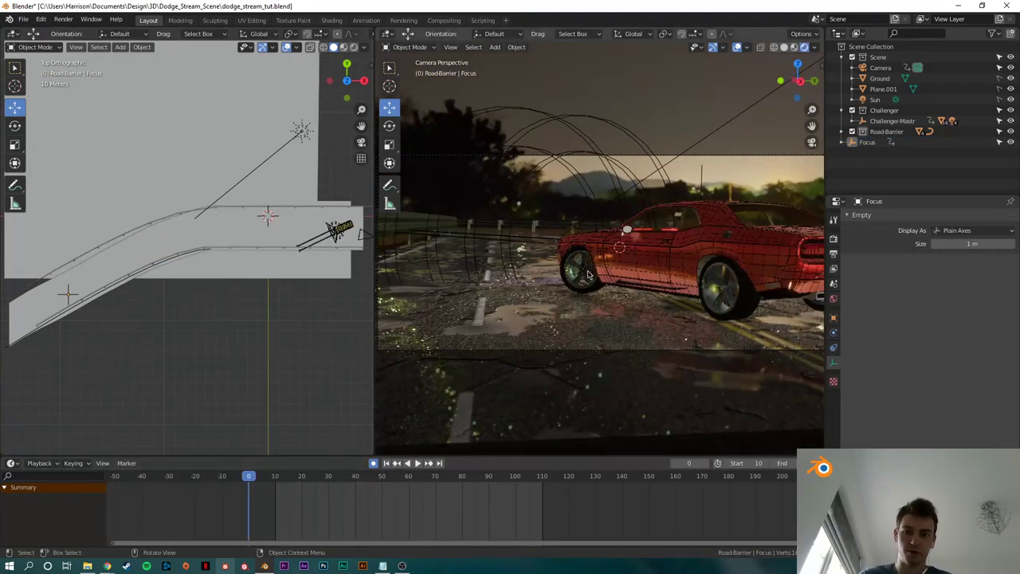
left_click_drag(373, 250, 81, 250)
key("space")
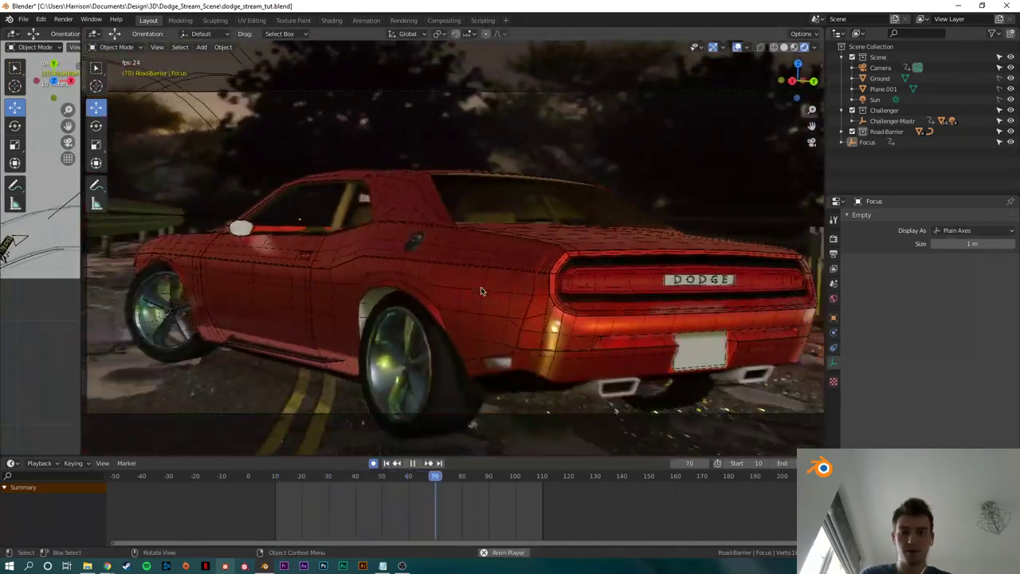
key("space")
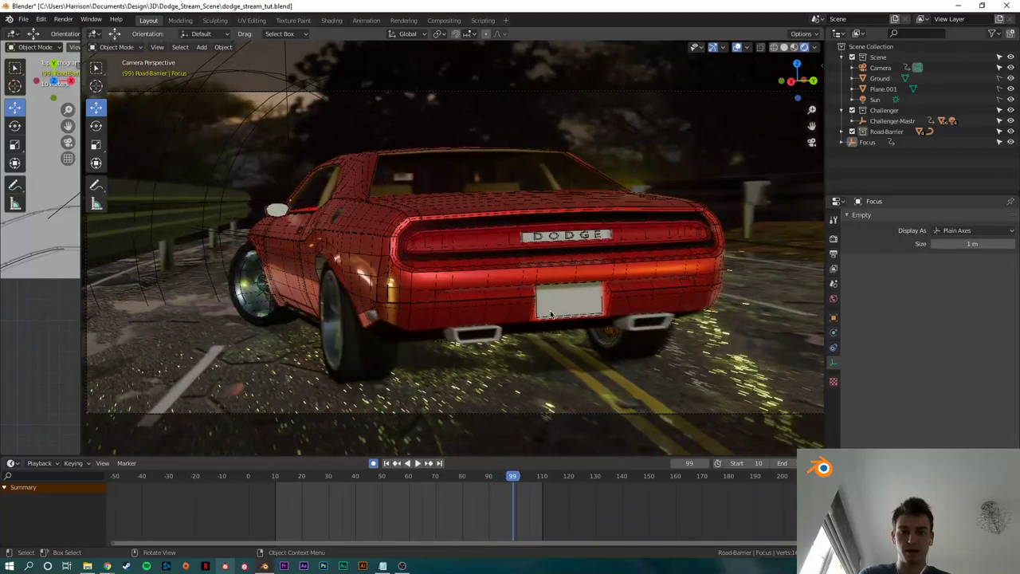
Step: Set the animation's end frame to 100, restore the wider top view beside the camera view, and save the file
key("space")
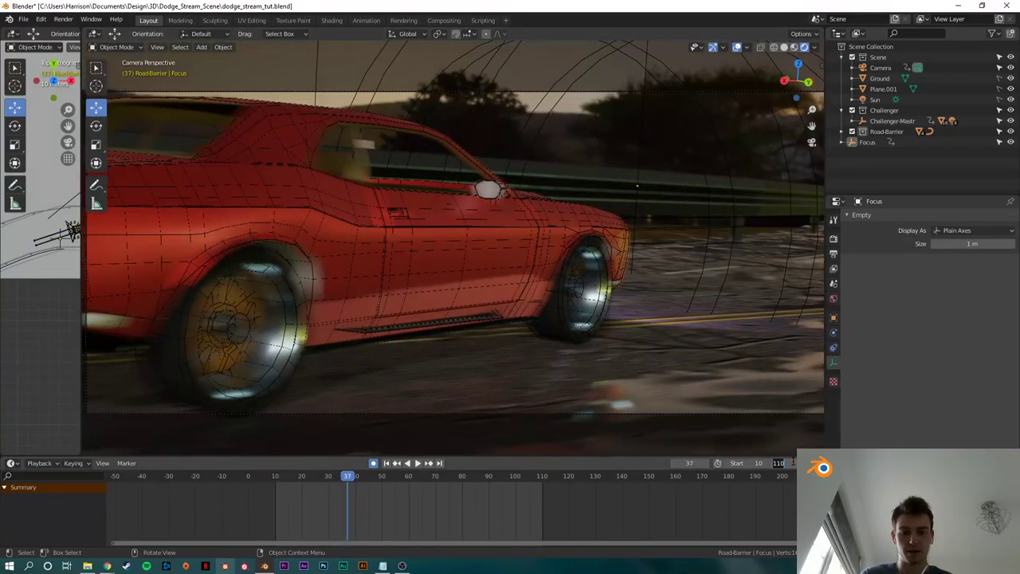
key("space")
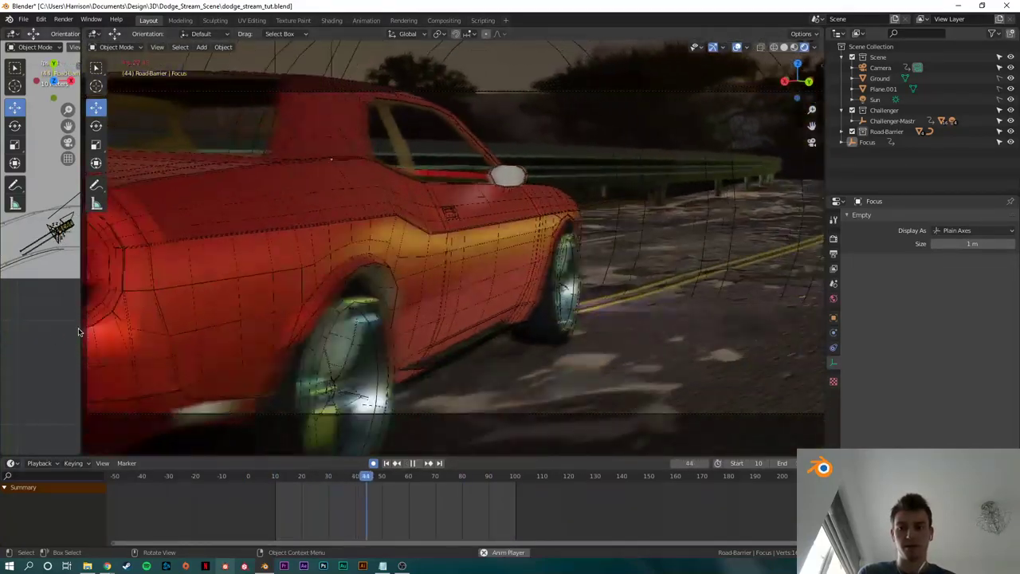
key("space")
left_click_drag(81, 330, 423, 279)
scroll(627, 258, "down", 3)
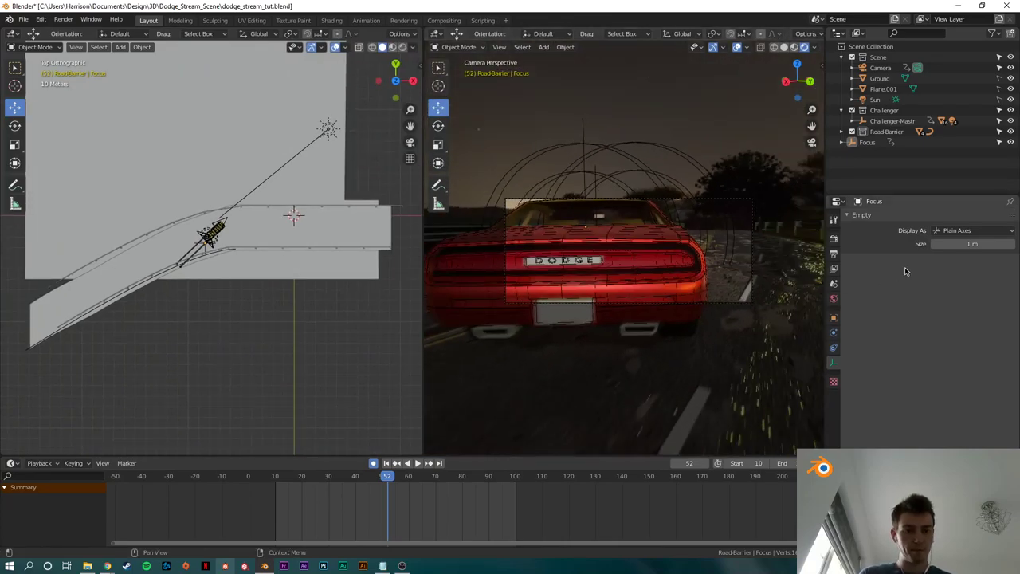
key("ctrl+s")
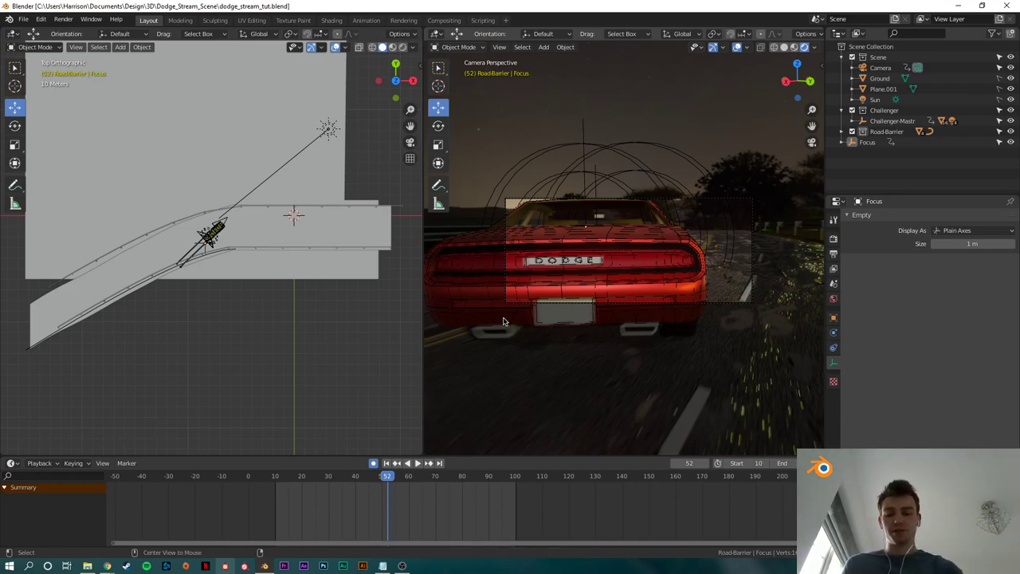
Step: Switch to the YouTube Studio stream page in the browser, read the live chat, and return to Blender
key("alt+Tab")
left_click(486, 282)
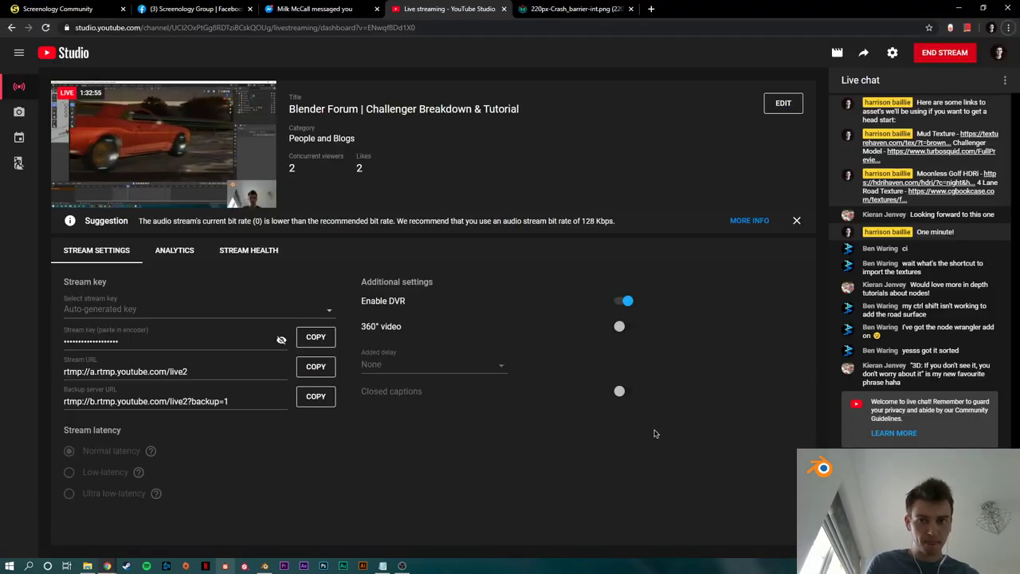
key("F5")
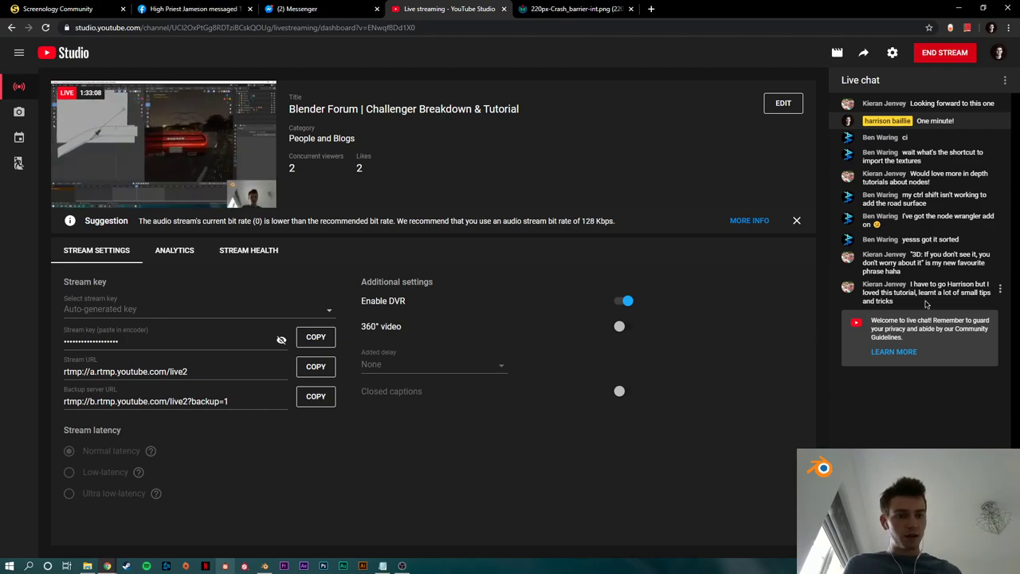
key("alt+Tab")
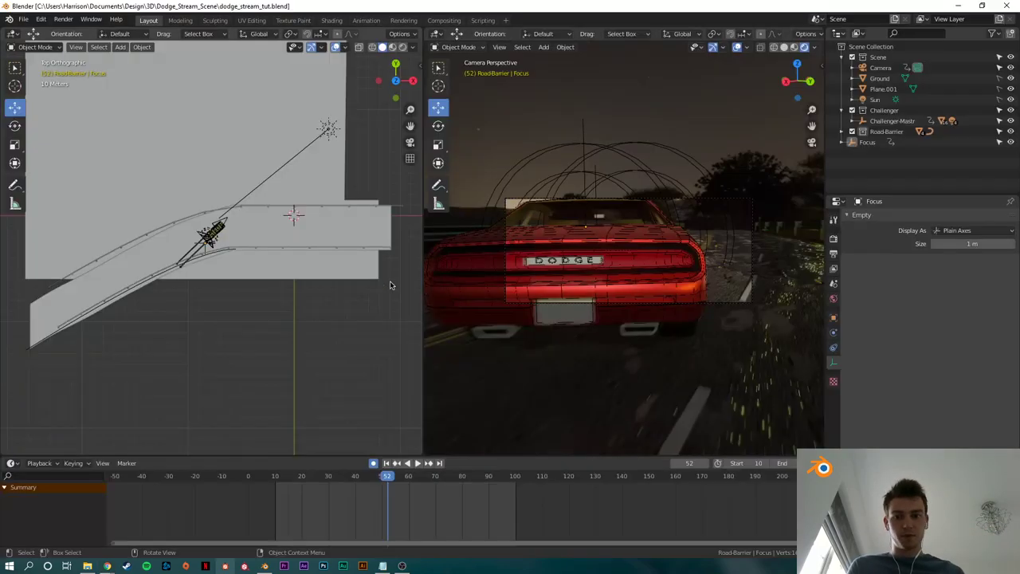
scroll(619, 288, "up", 2)
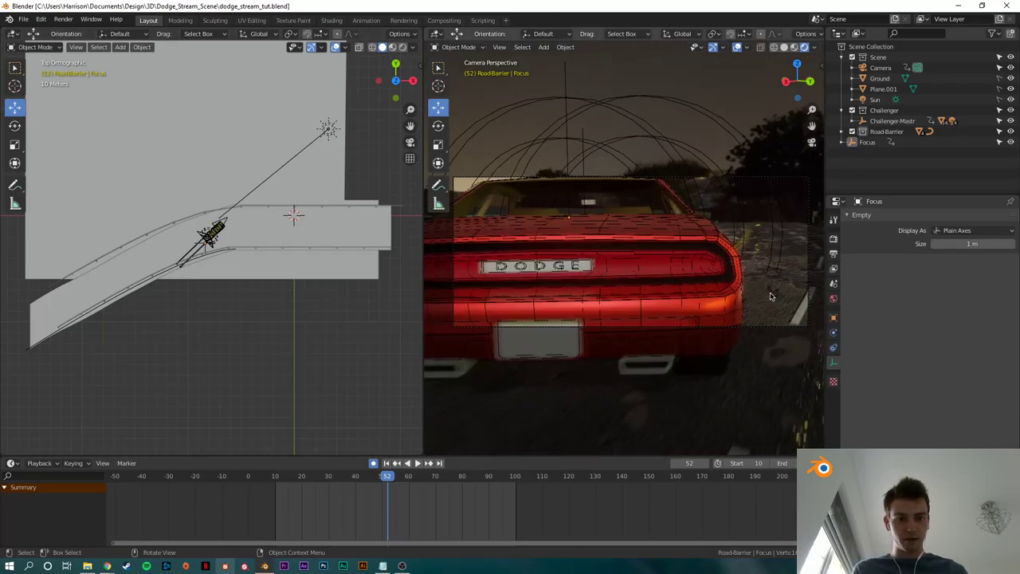
left_click(832, 253)
left_click(833, 268)
right_click(831, 256)
key("alt+Tab")
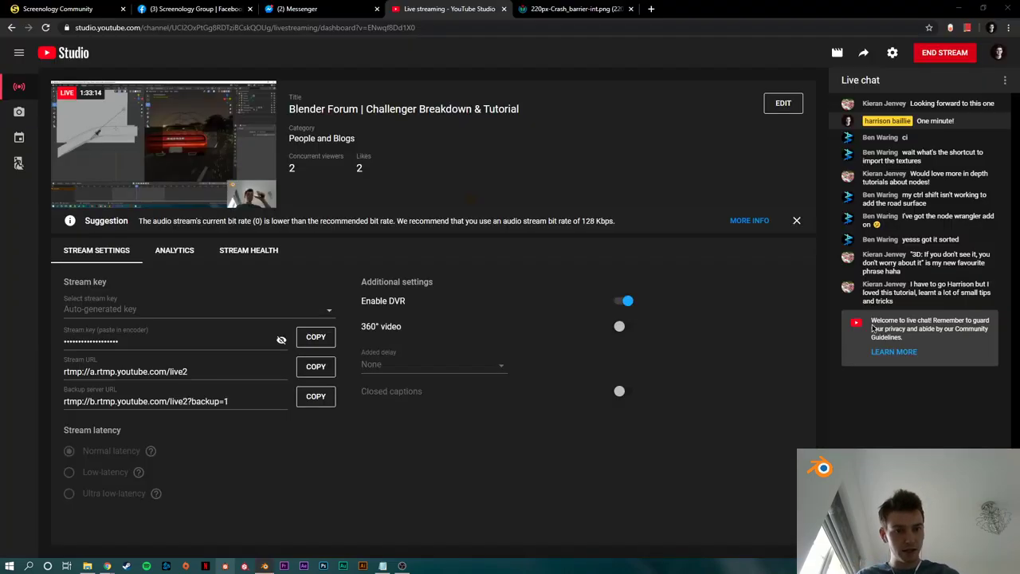
key("ctrl+w")
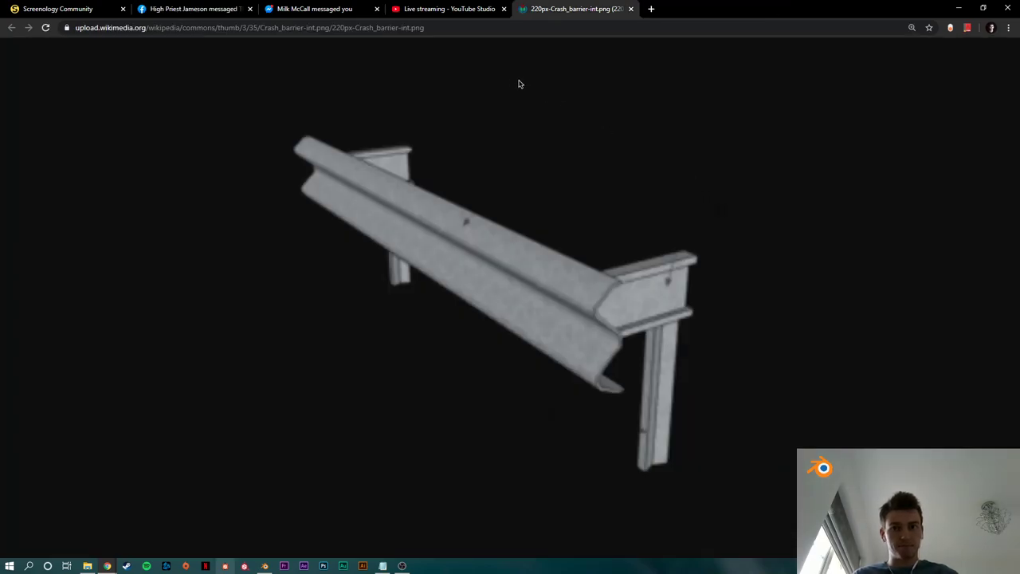
left_click(266, 566)
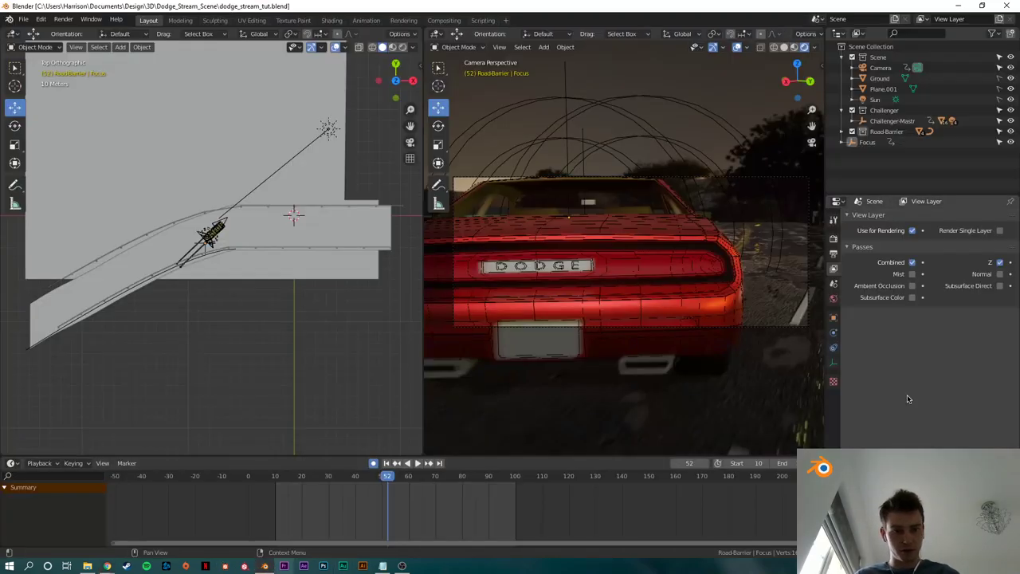
Step: Set the render output's file format to FFmpeg video with an MPEG-4 container
left_click(834, 253)
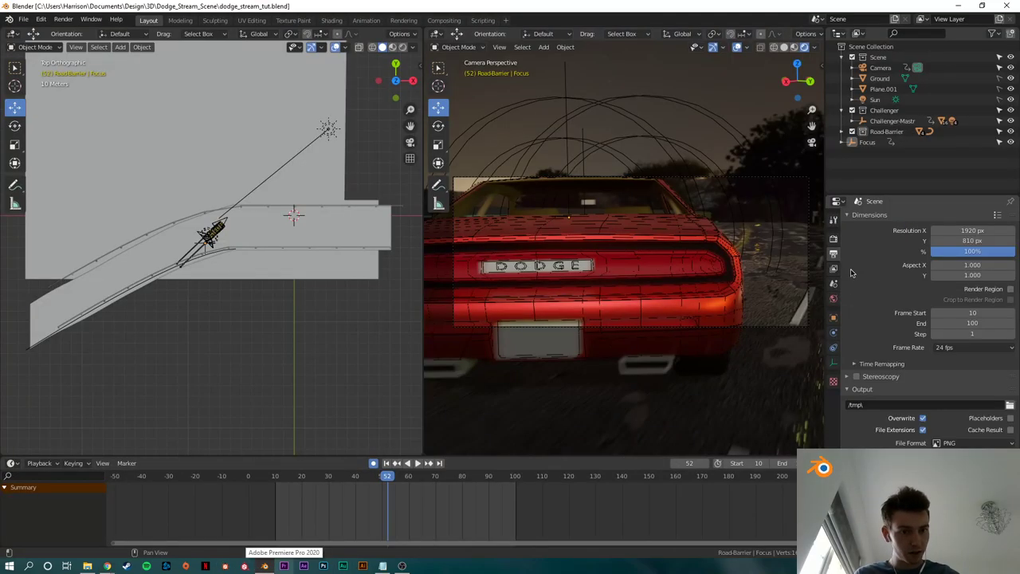
left_click(970, 443)
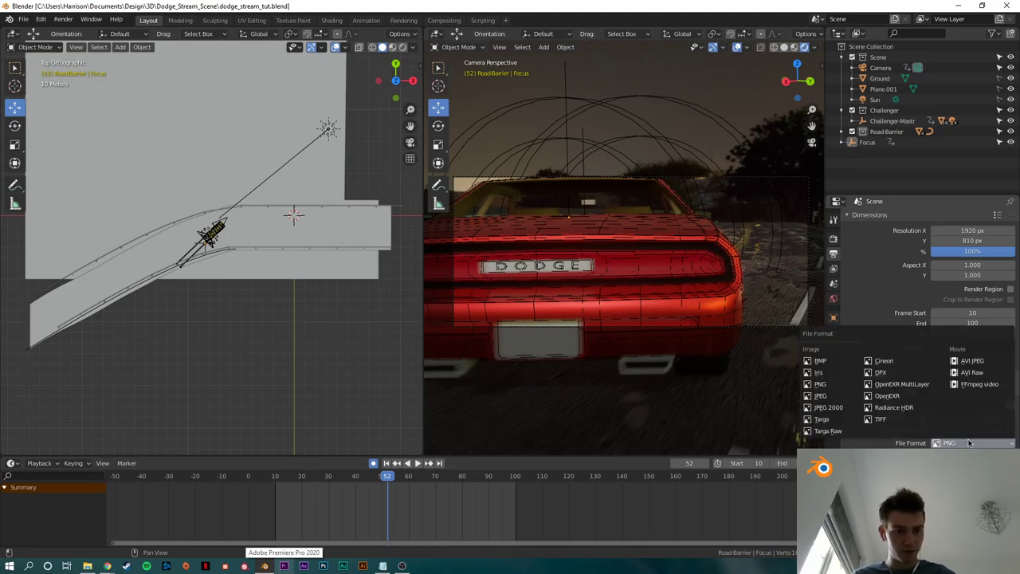
left_click(985, 385)
scroll(946, 383, "down", 4)
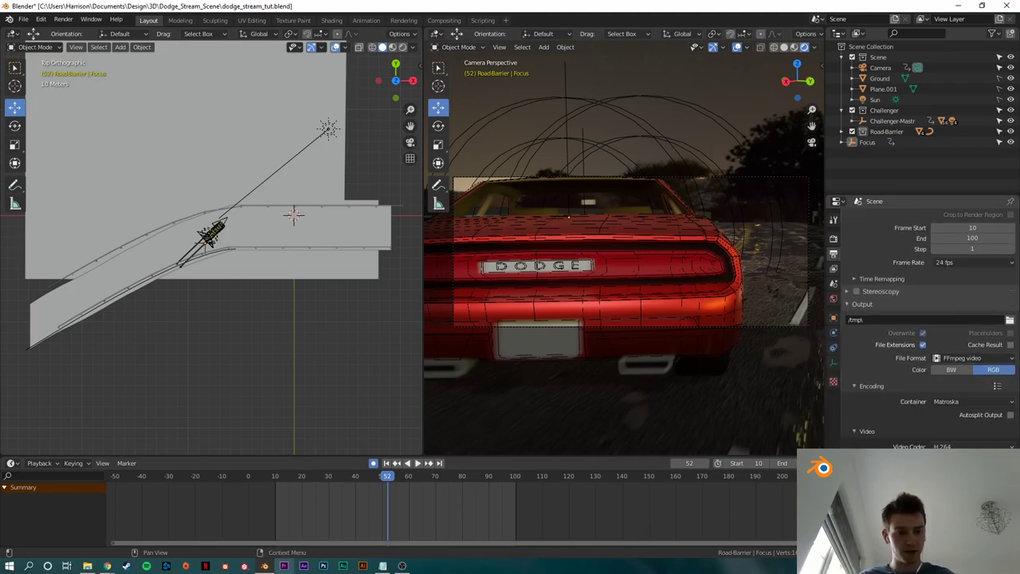
left_click(947, 402)
left_click(943, 437)
scroll(943, 437, "down", 1)
Step: Keep H.264 as the video codec, set the output quality to Perceptually lossless, and choose an audio codec
left_click(965, 427)
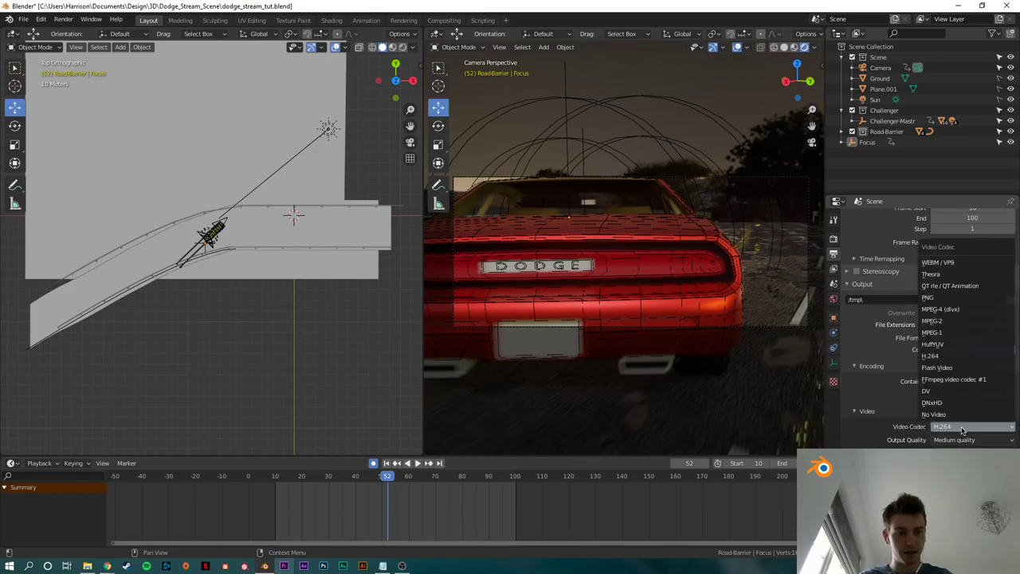
left_click(966, 432)
left_click(966, 440)
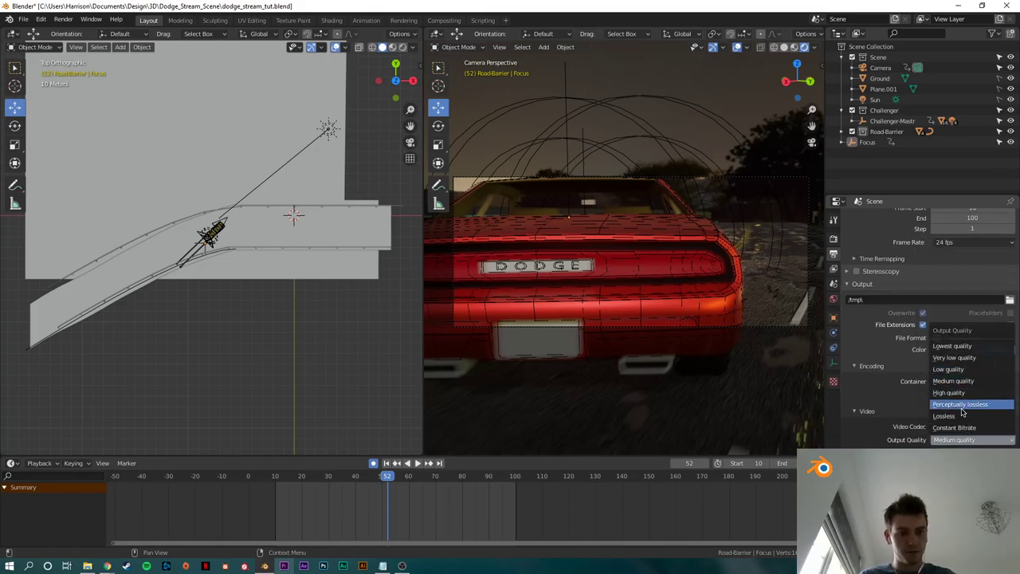
left_click(964, 413)
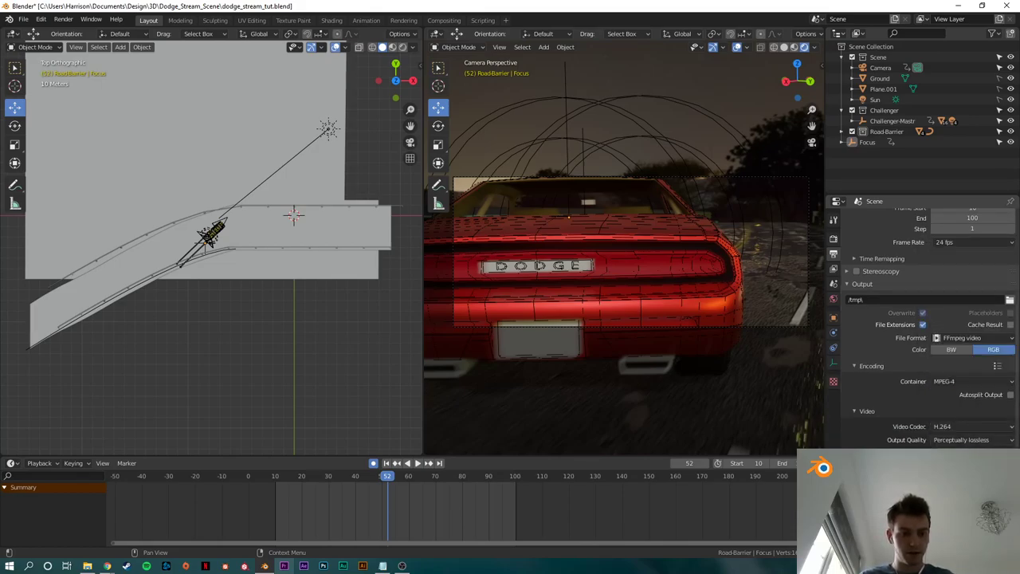
left_click(964, 517)
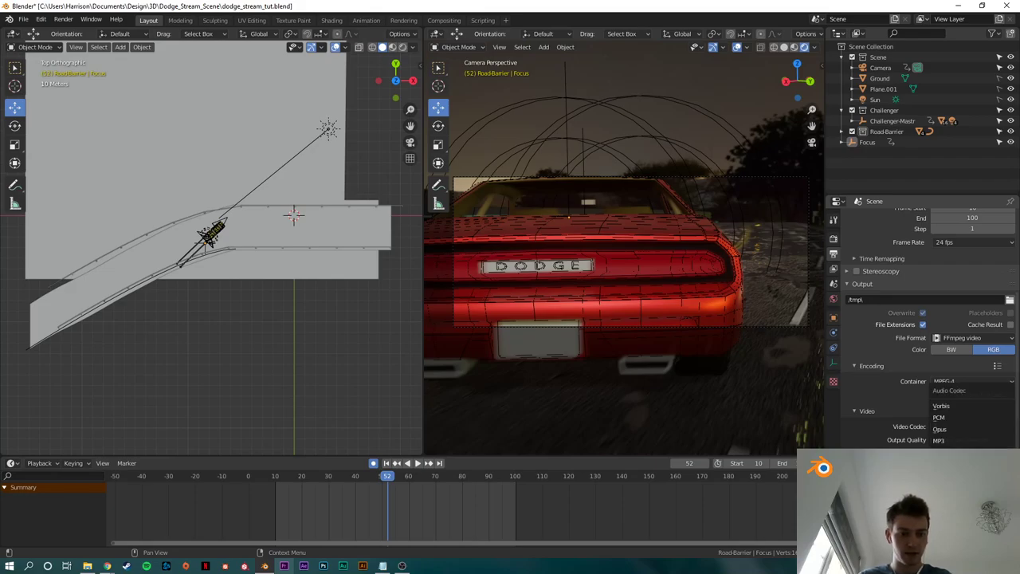
left_click(956, 487)
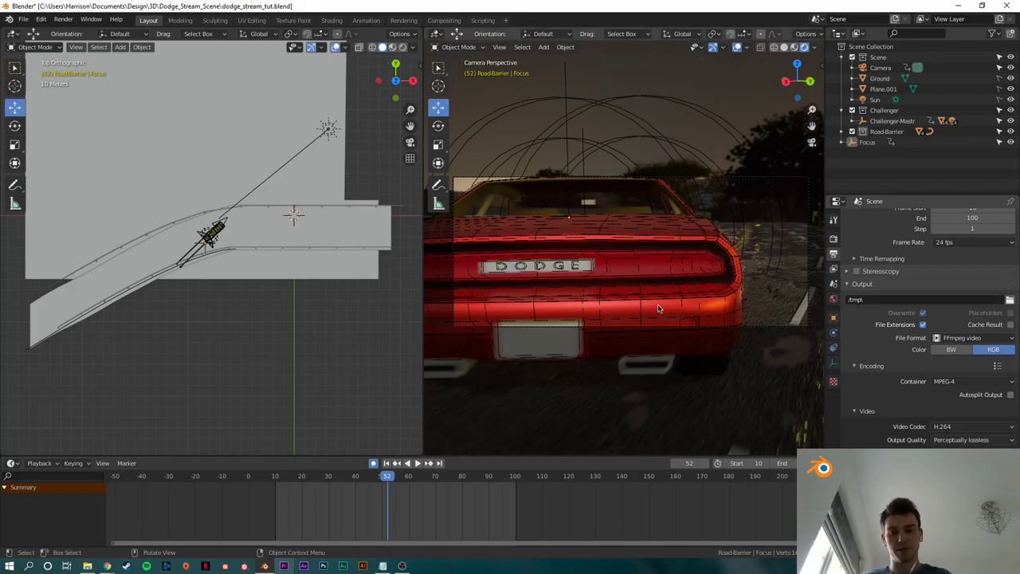
Step: Replay the animation from its start in an enlarged camera view, return to frame 10, and save the file
left_click(63, 20)
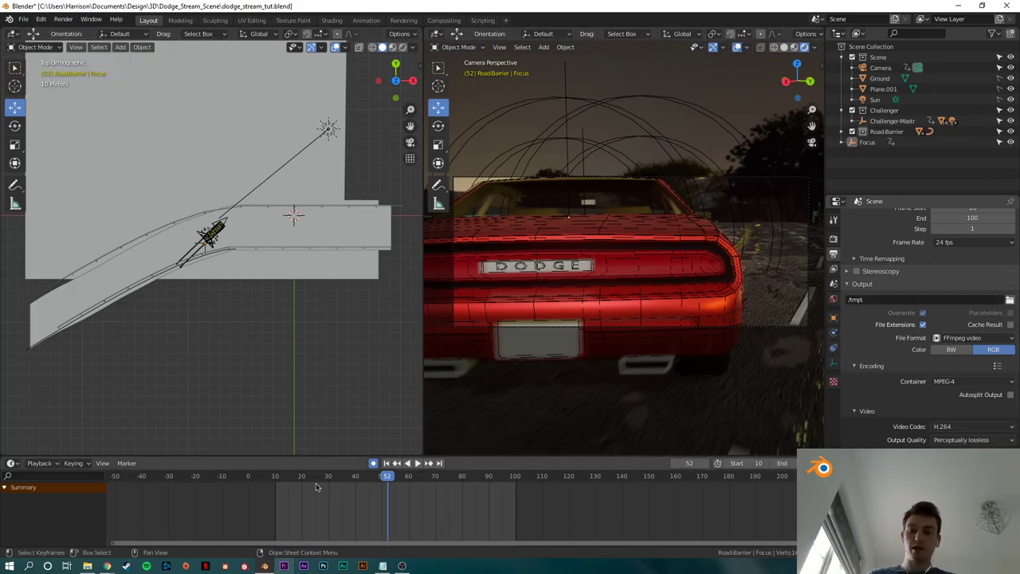
key("shift+Left")
key("space")
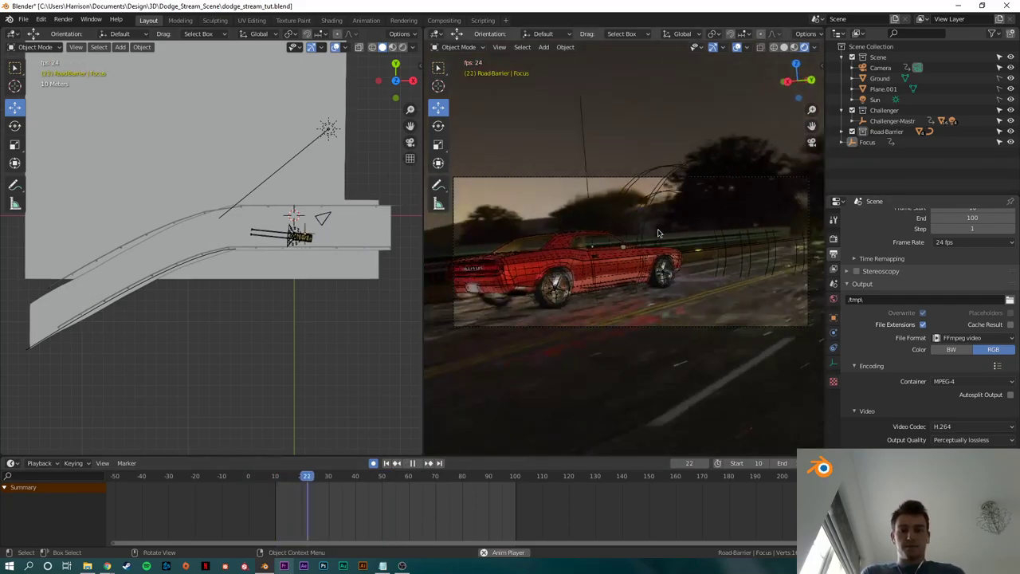
left_click_drag(424, 242, 234, 242)
key("Escape")
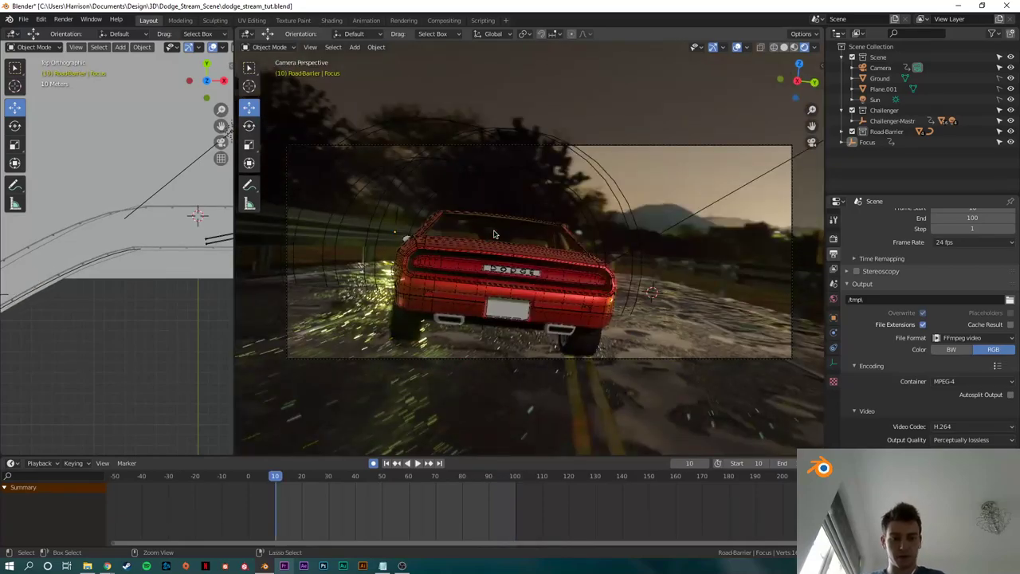
key("ctrl+s")
Step: Switch to the YouTube Studio stream page in the browser and end the live stream
mouse_move(108, 566)
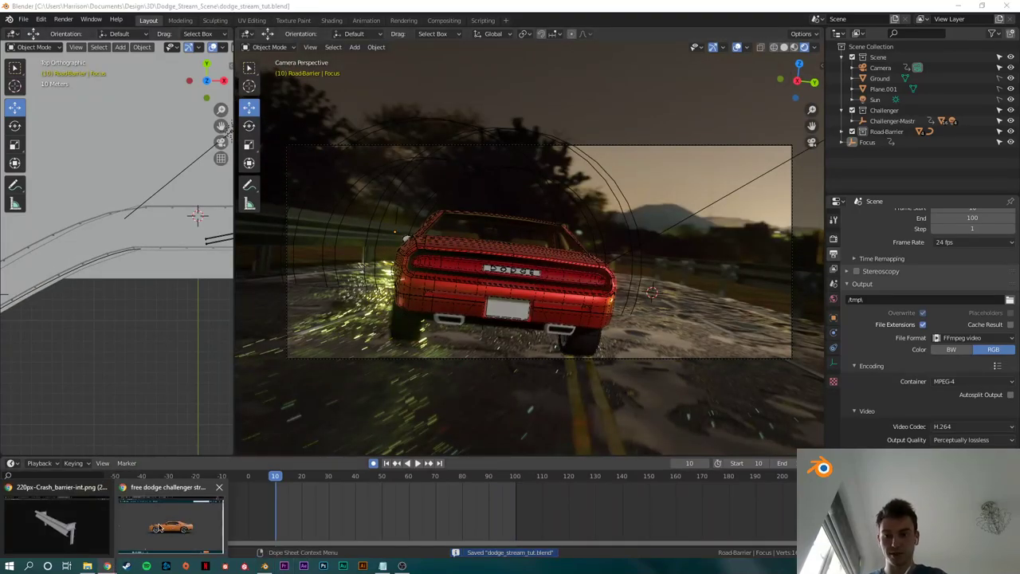
left_click(92, 529)
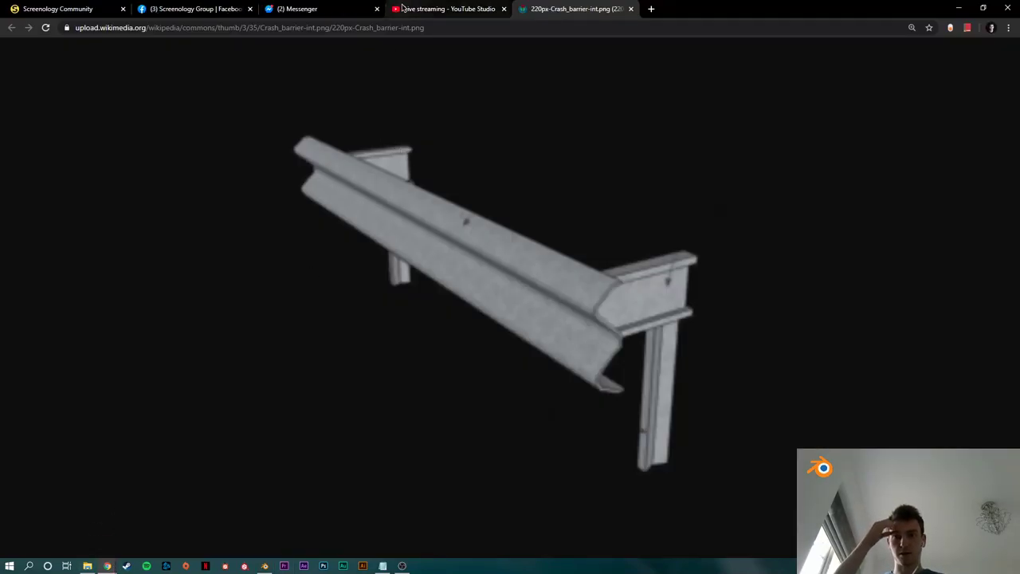
left_click(446, 9)
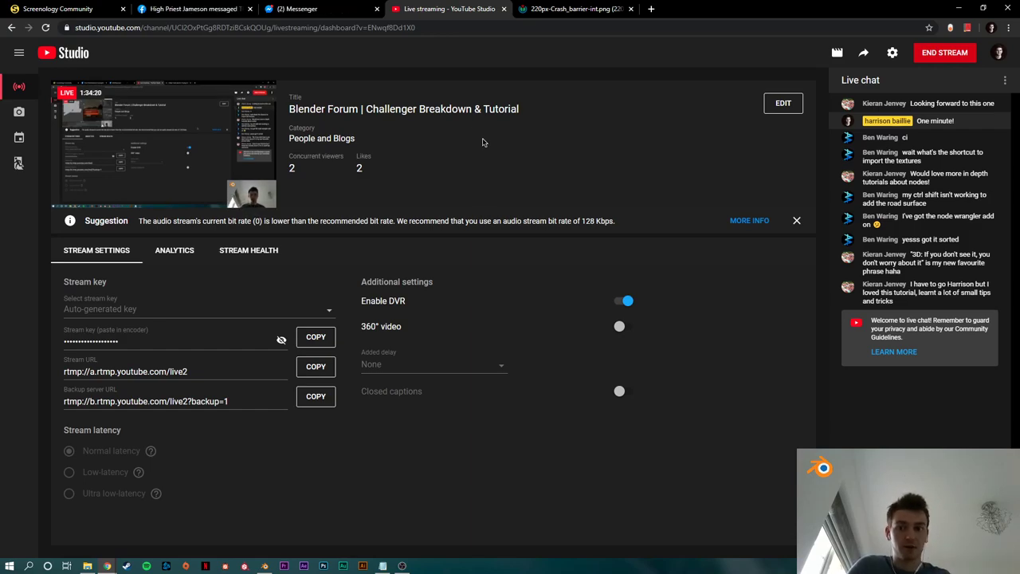
left_click(402, 566)
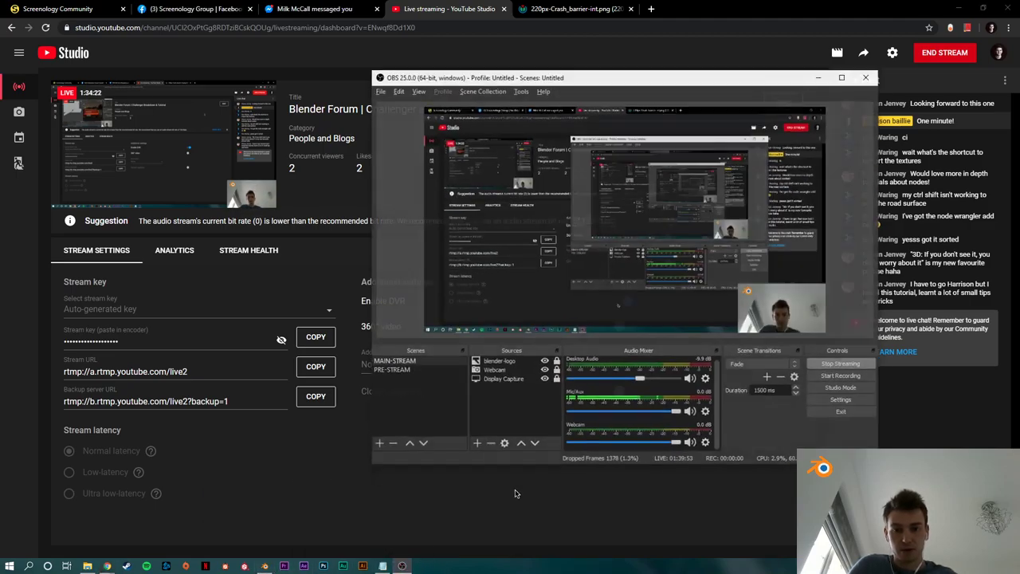
left_click(945, 57)
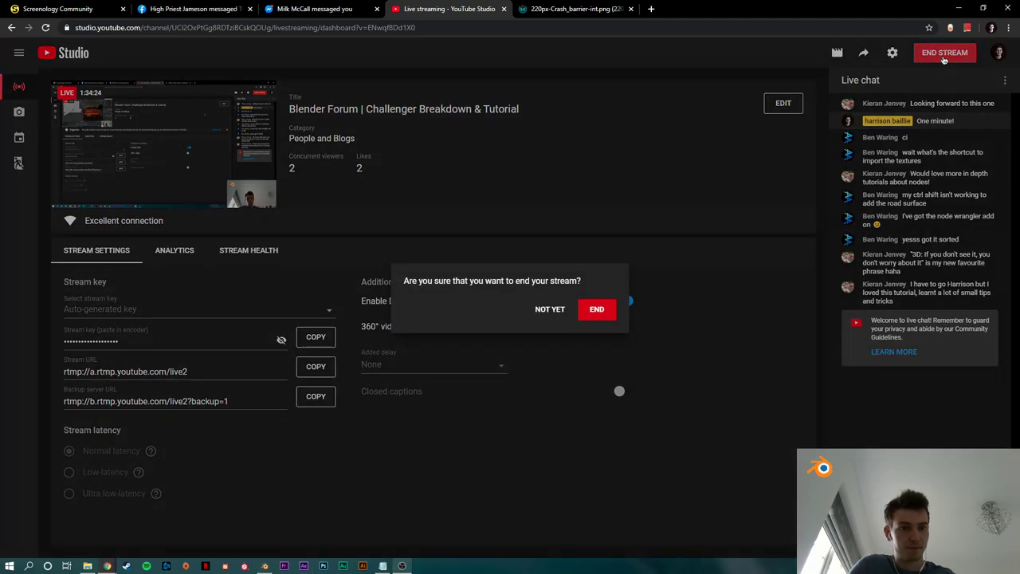